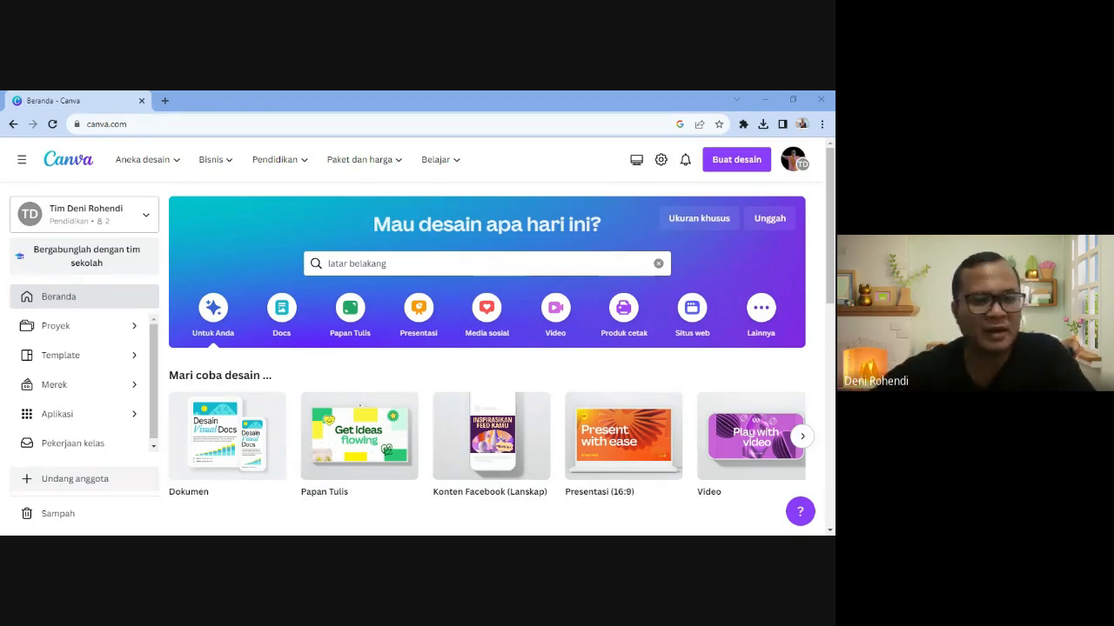
- Browse the Canva home page's design-type shortcuts to find the Docs option
left_click(523, 209)
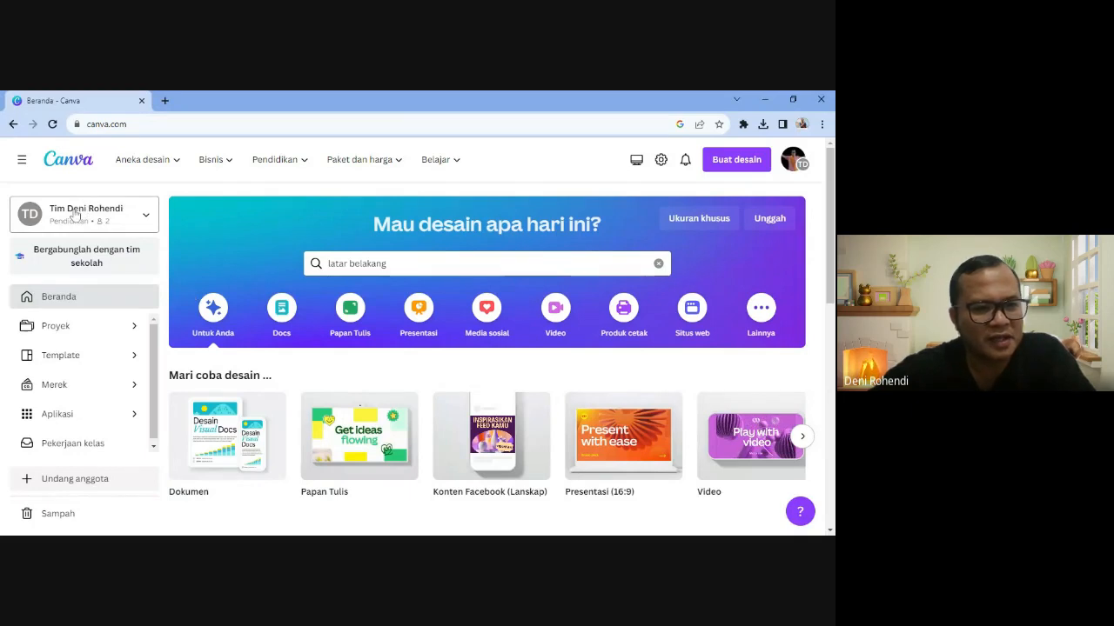
scroll(353, 417, "down", 2)
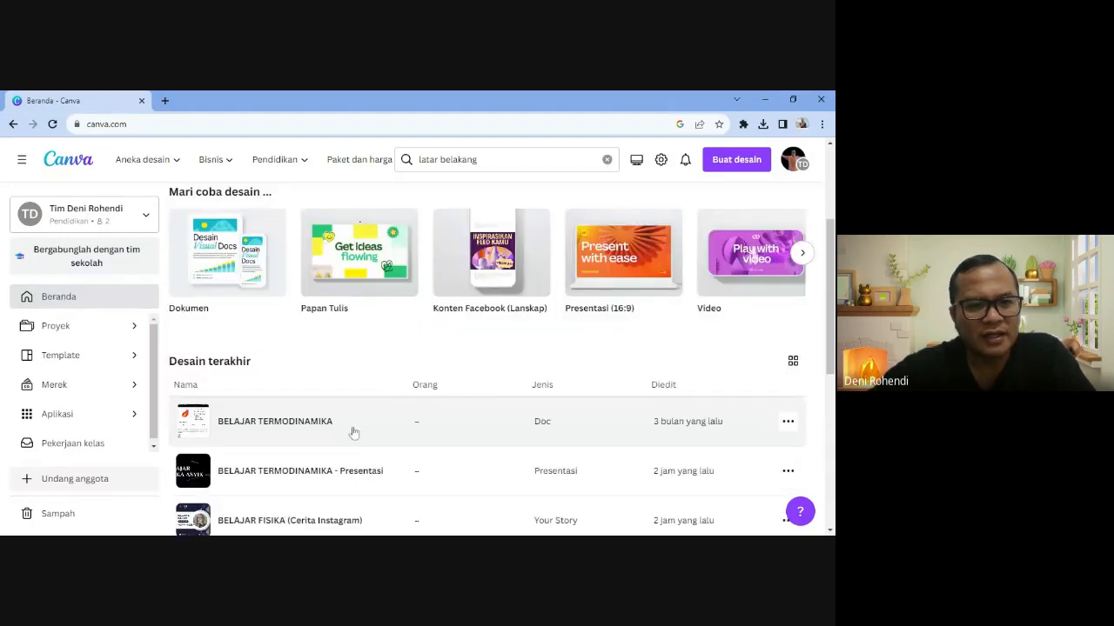
scroll(353, 432, "down", 1)
scroll(353, 432, "up", 4)
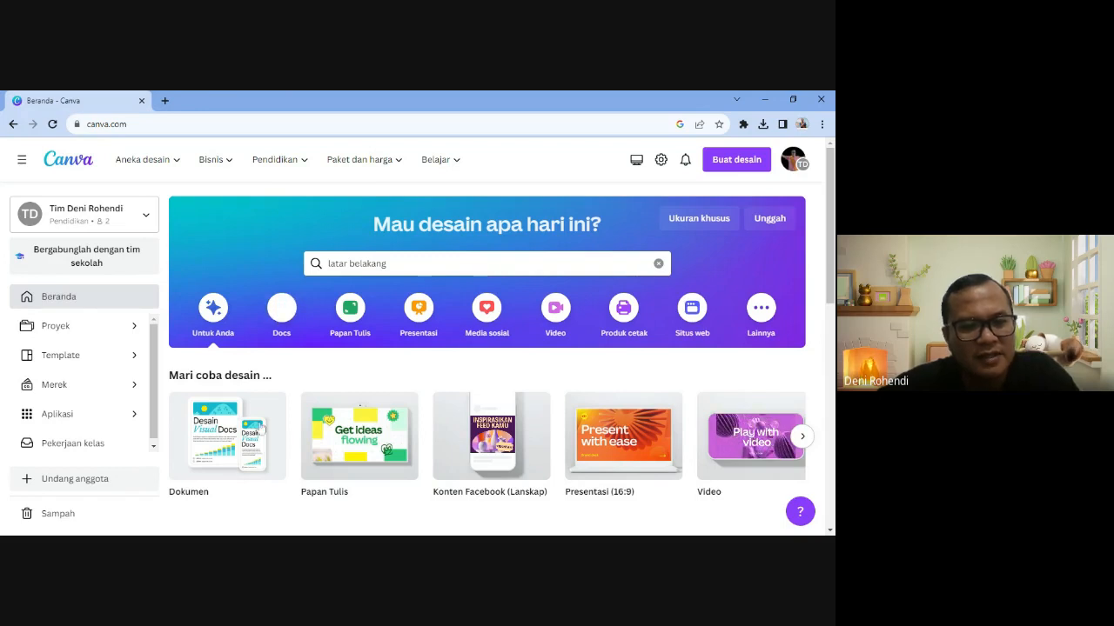
mouse_move(233, 428)
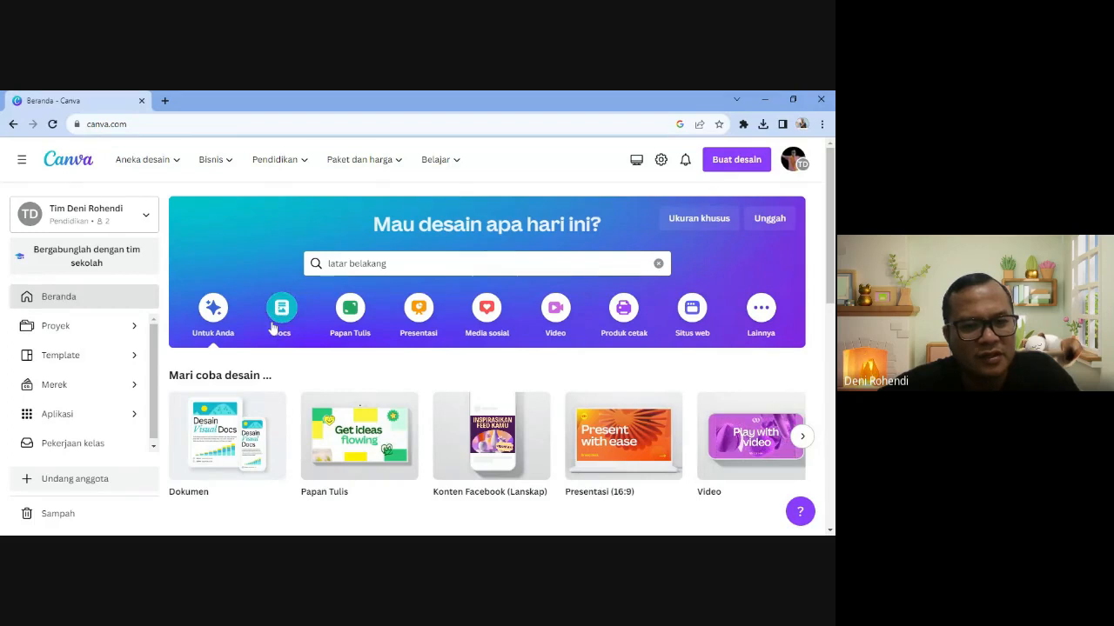
mouse_move(216, 451)
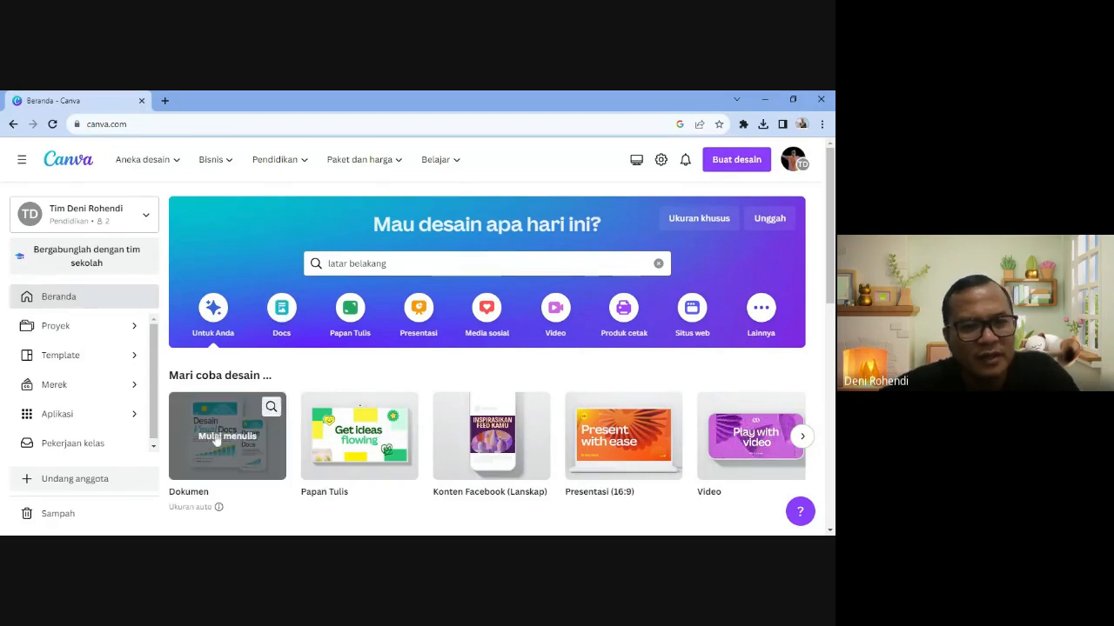
- Create a new blank Doc using Mulai menulis on the Dokumen card
left_click(282, 311)
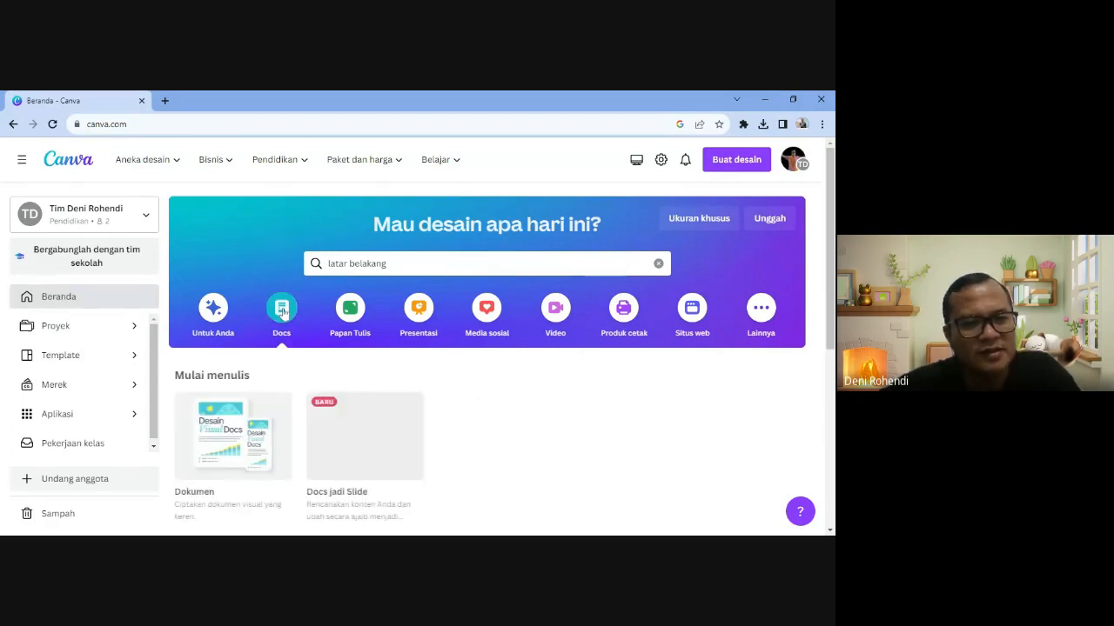
scroll(247, 441, "down", 1)
scroll(247, 442, "down", 1)
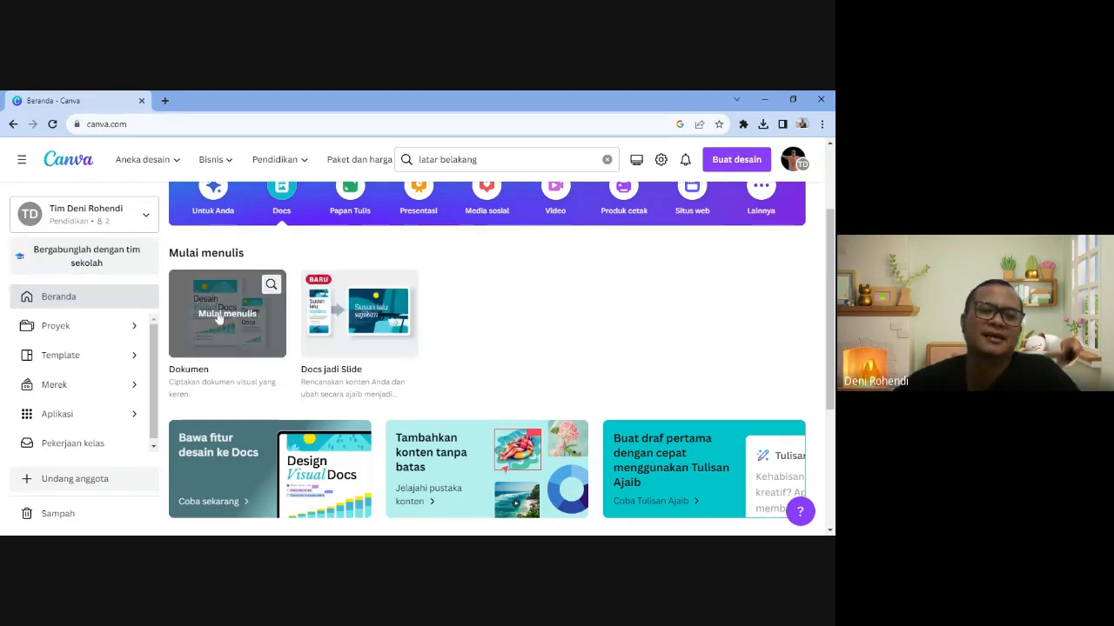
scroll(219, 318, "up", 2)
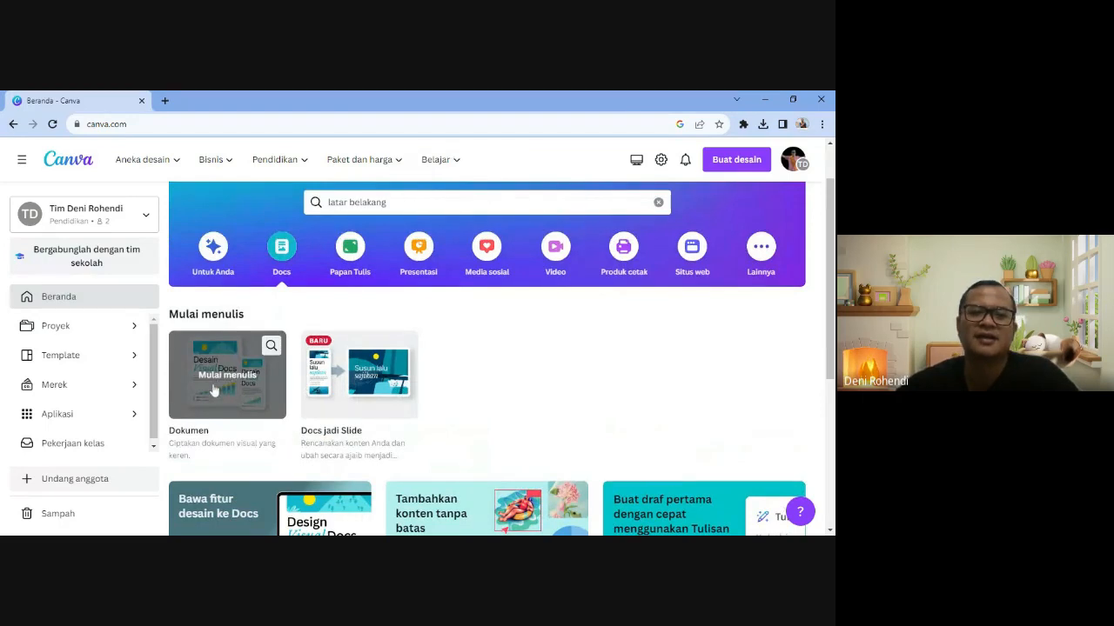
left_click(214, 391)
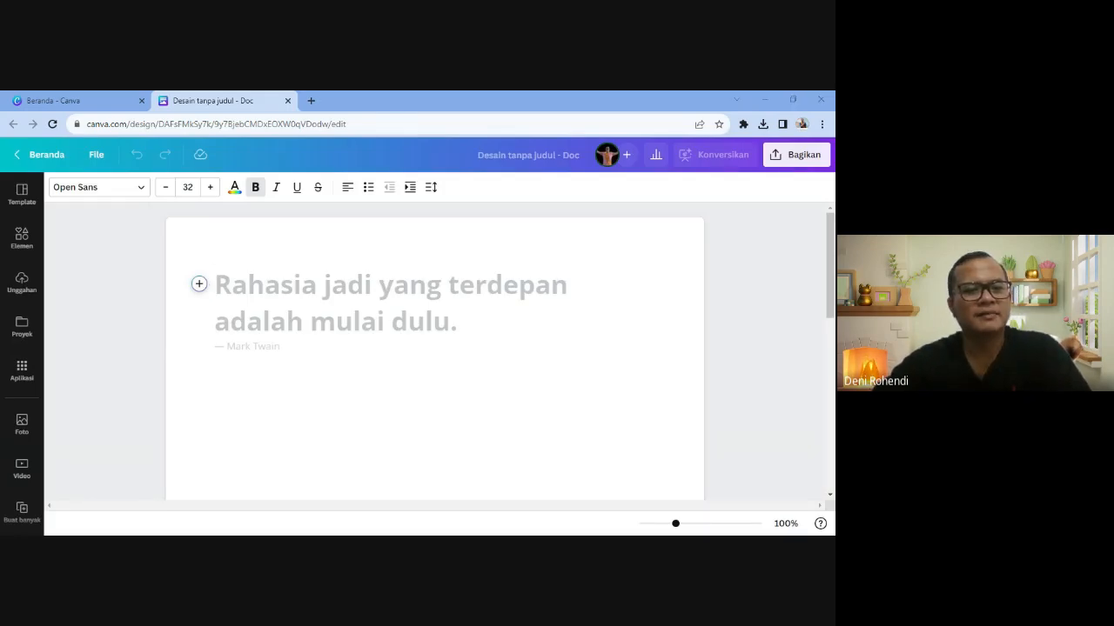
scroll(435, 357, "down", 6)
scroll(435, 356, "up", 6)
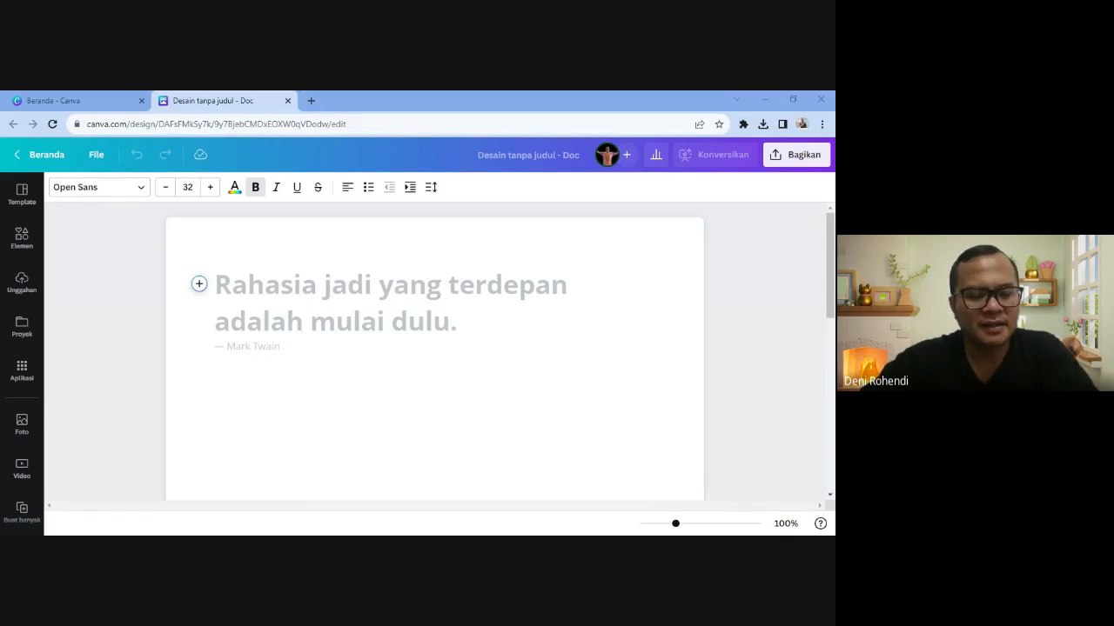
scroll(435, 348, "down", 5)
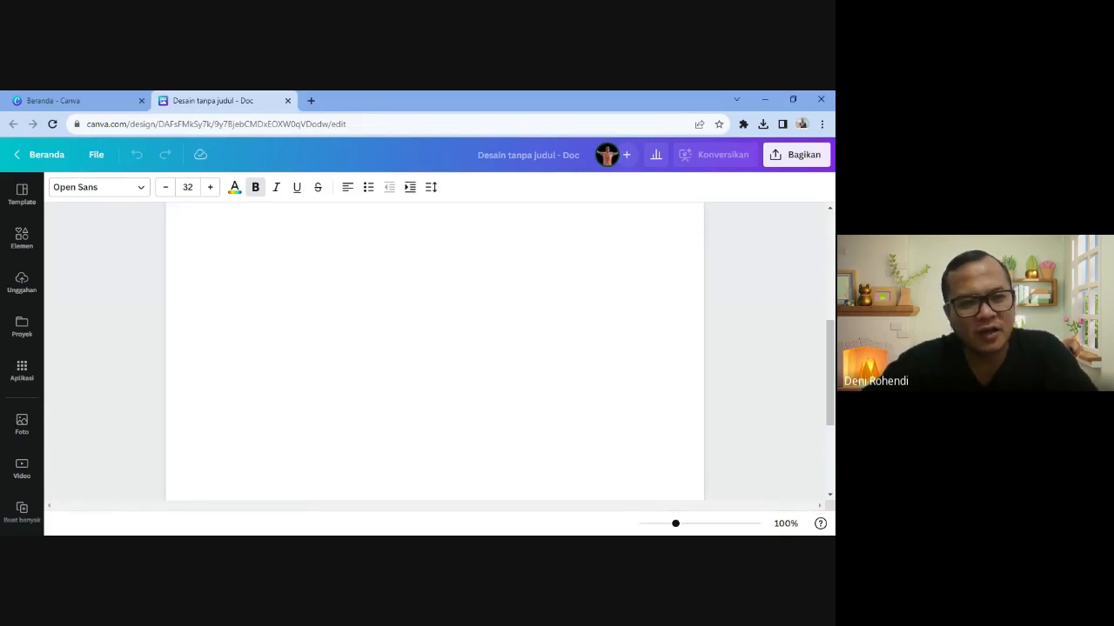
scroll(435, 348, "up", 5)
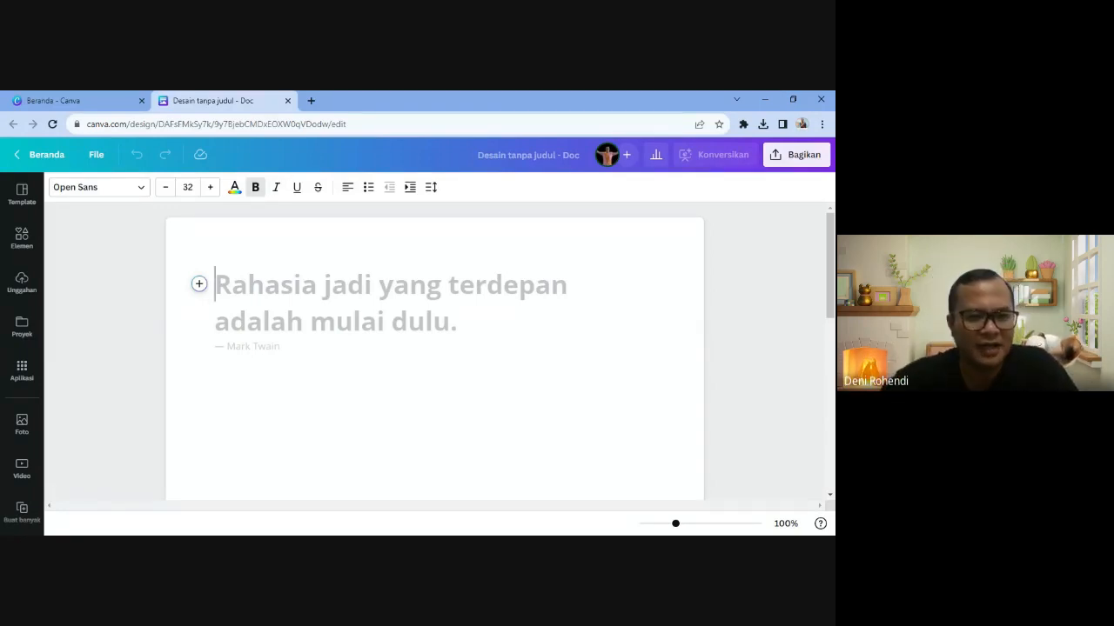
left_click(198, 285)
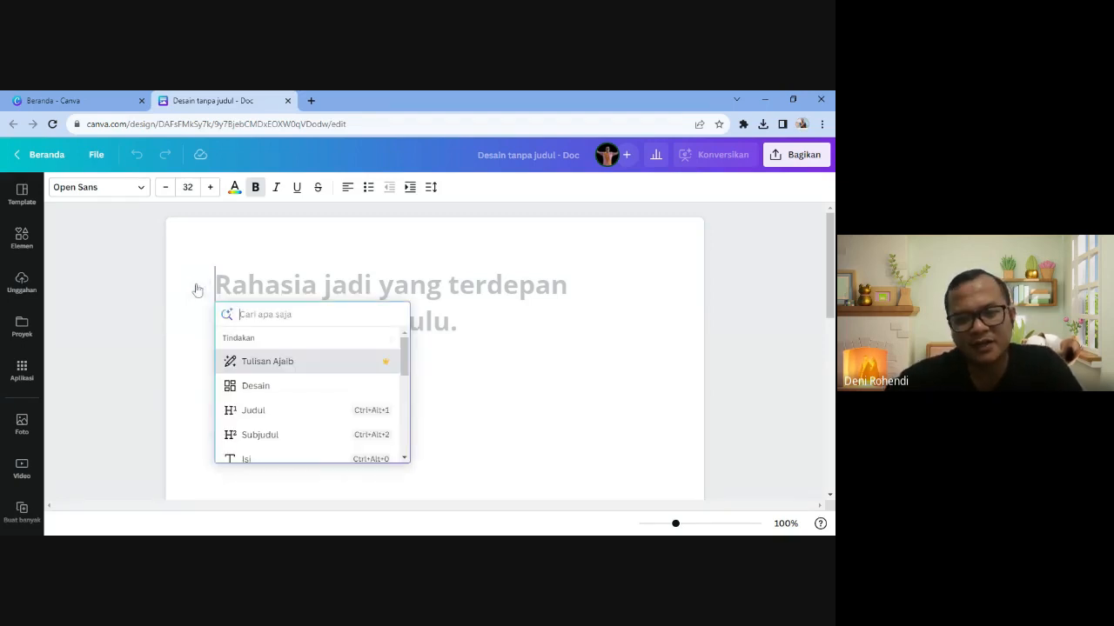
left_click(252, 362)
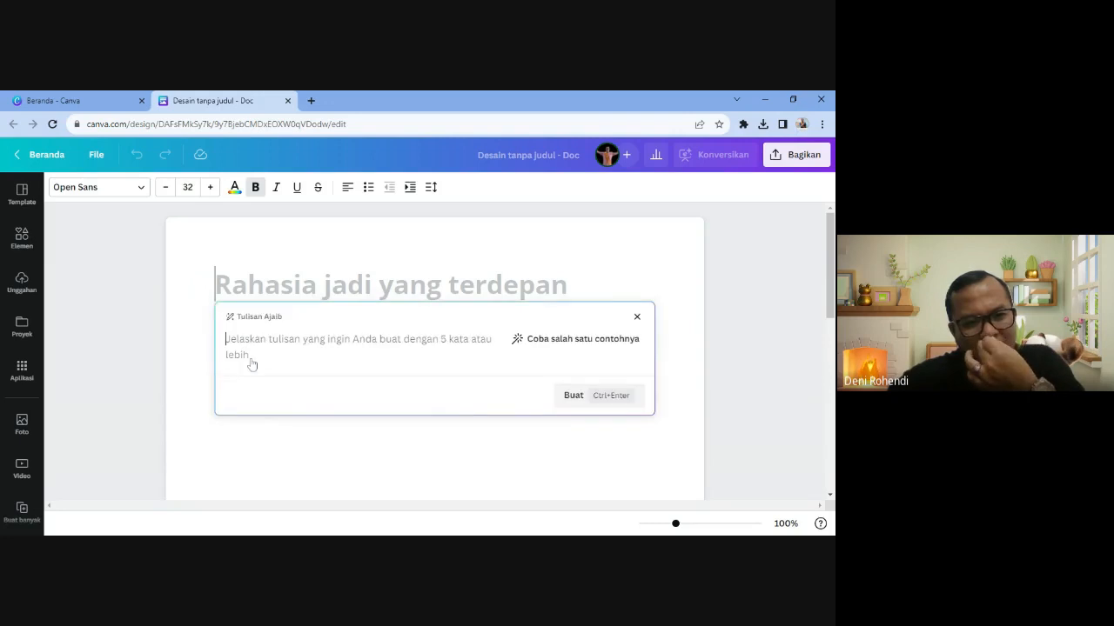
left_click(204, 306)
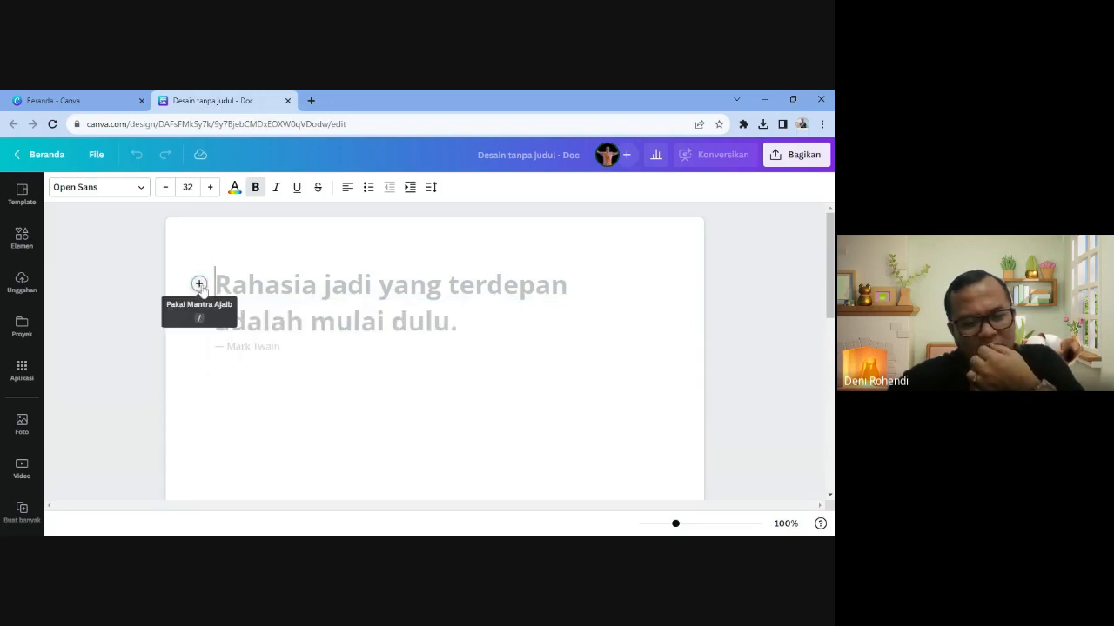
left_click(199, 284)
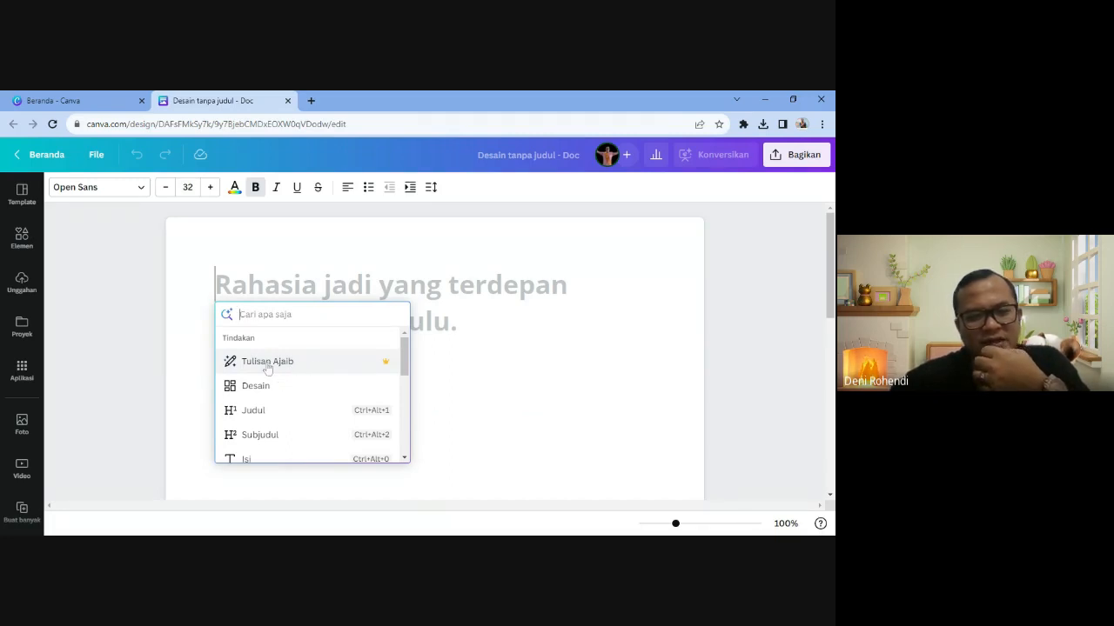
left_click(199, 284)
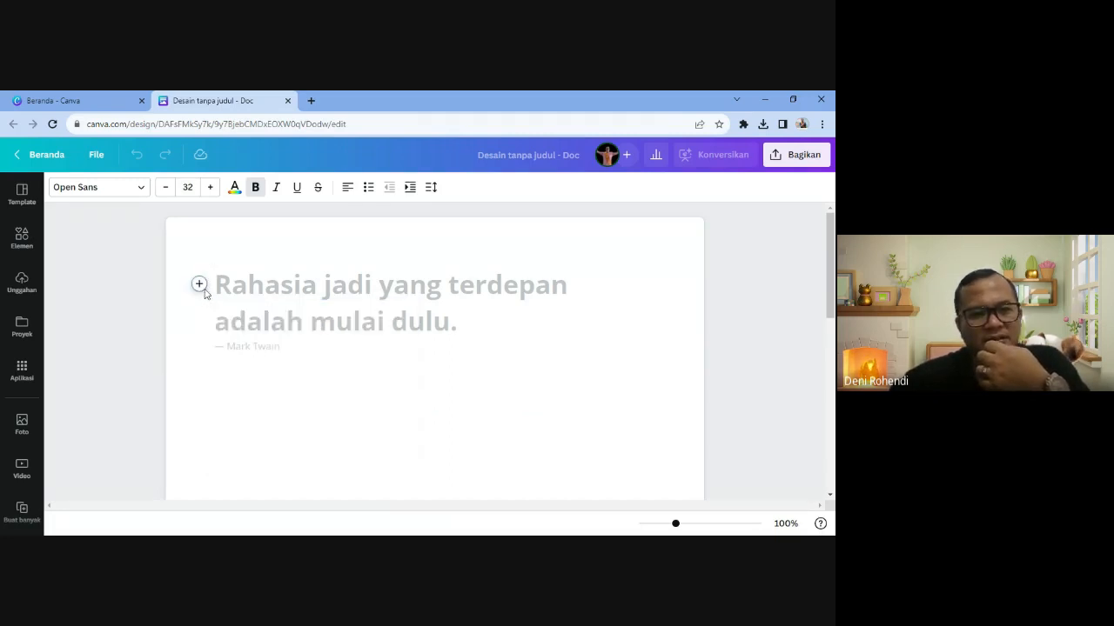
left_click(199, 284)
scroll(263, 388, "down", 1)
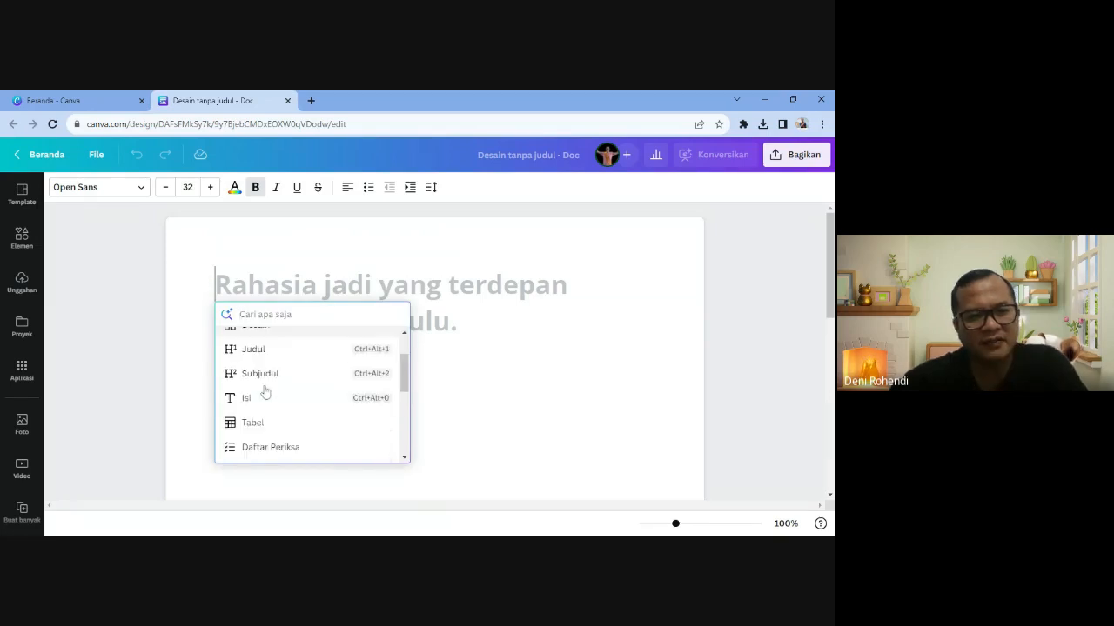
scroll(274, 385, "up", 1)
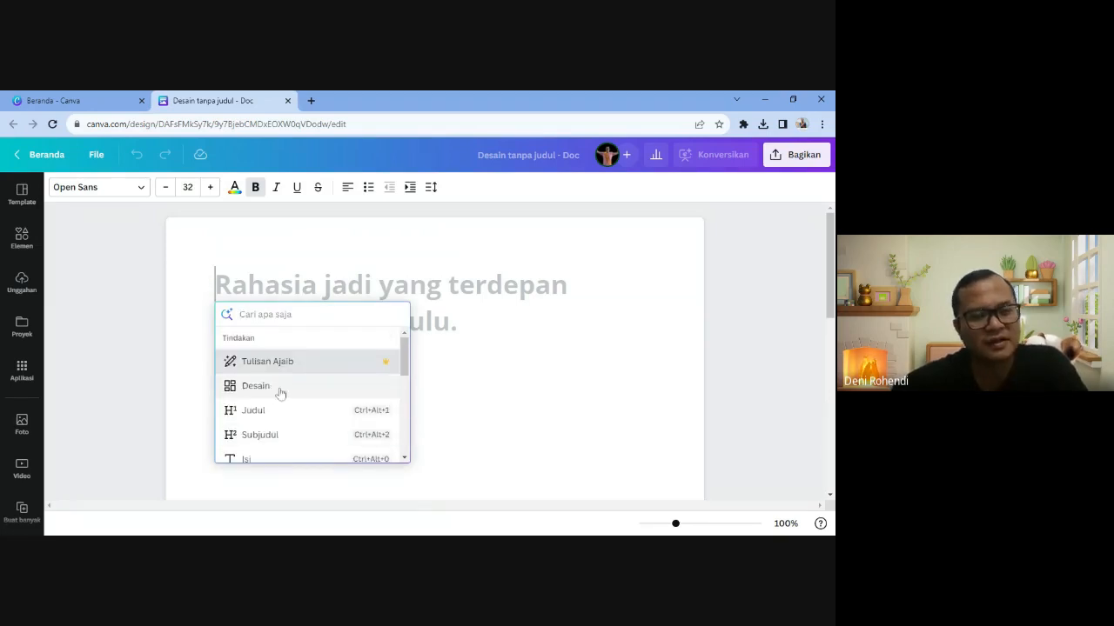
scroll(279, 391, "down", 1)
scroll(281, 393, "down", 2)
scroll(280, 393, "down", 2)
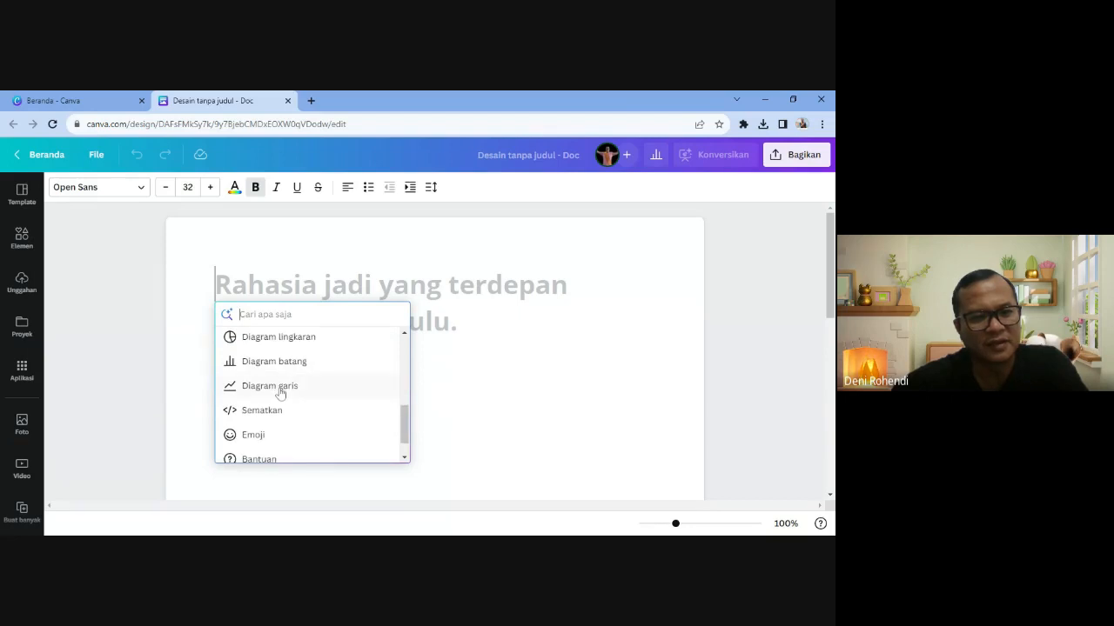
scroll(280, 393, "down", 1)
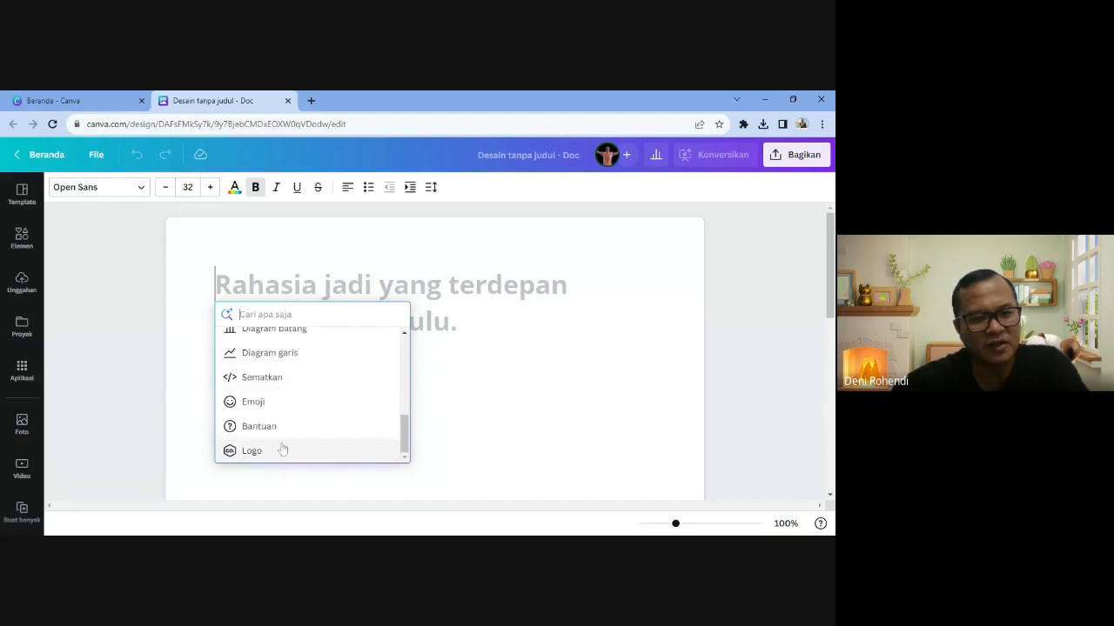
scroll(281, 450, "up", 5)
scroll(281, 447, "down", 2)
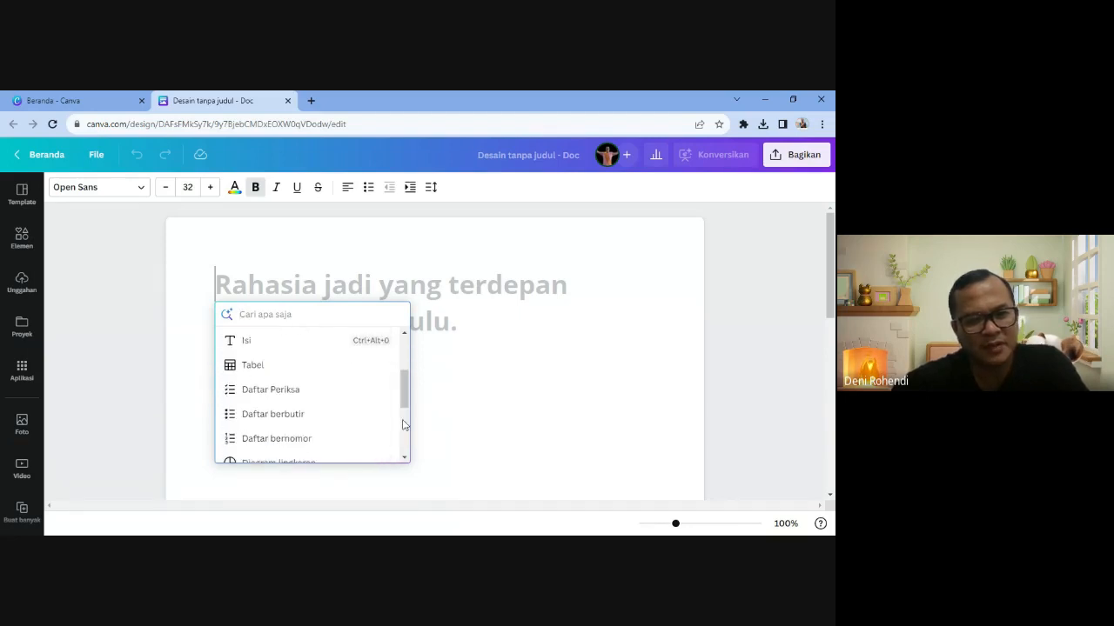
key("Escape")
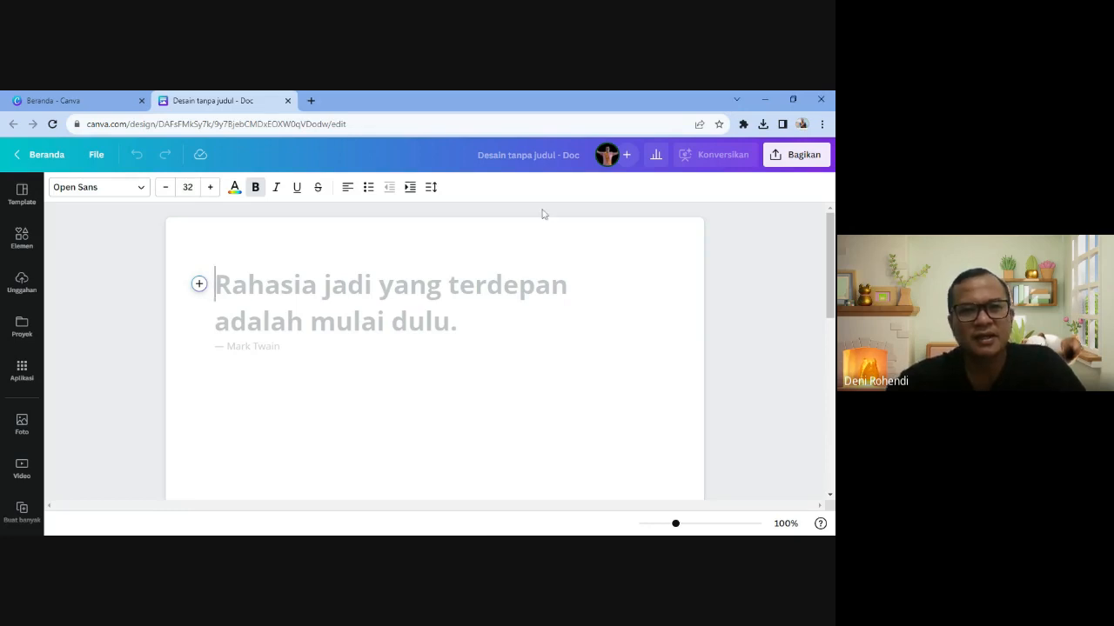
- Change the Doc's title in the top bar to 'BAHAN AJAR PROSES TERMODINAMIKA GAS'
left_click(522, 162)
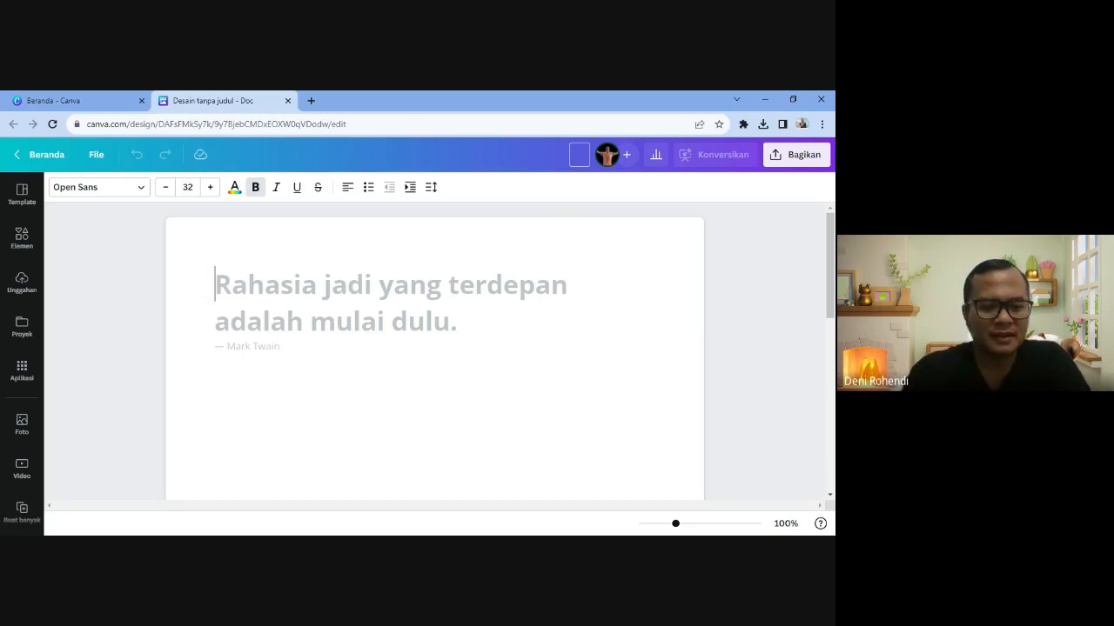
type("BAHAN AJAR")
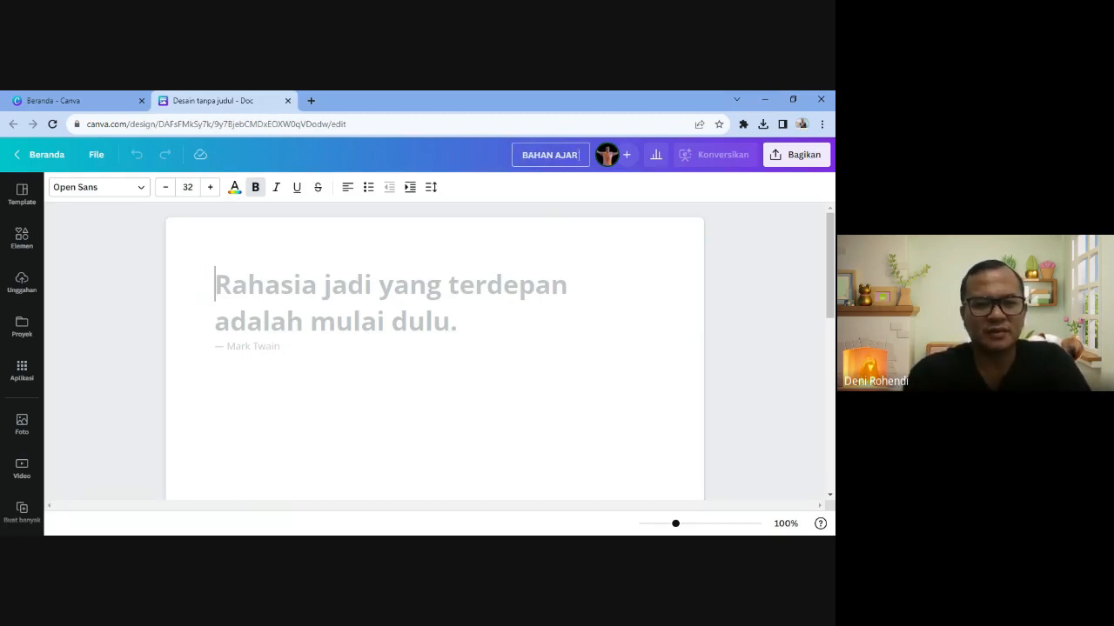
type(" PROSES")
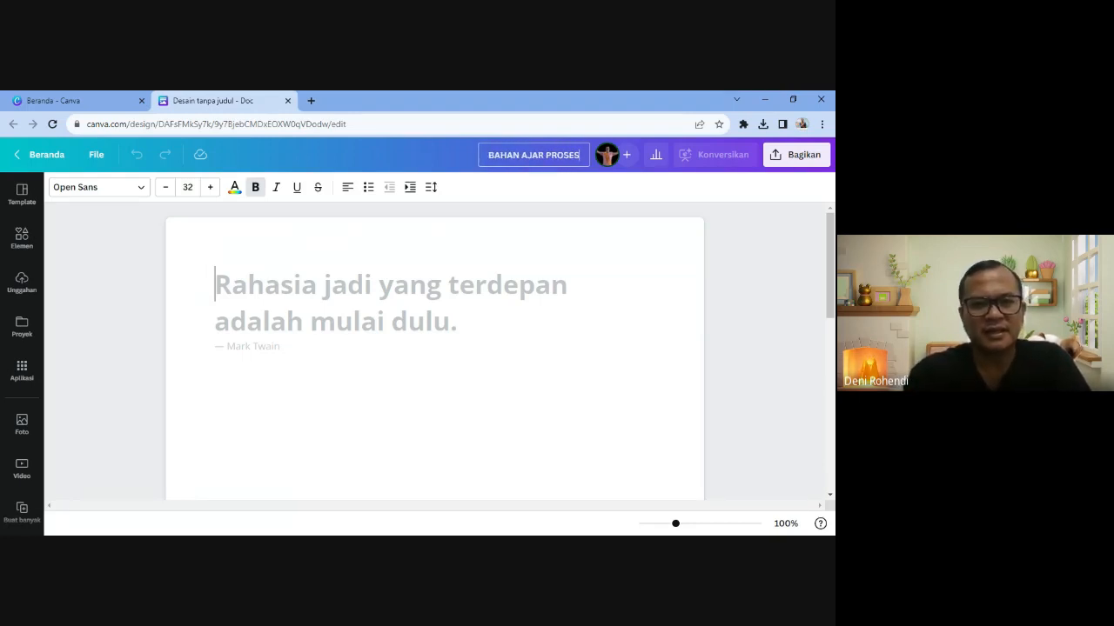
type(" TERMODINAM")
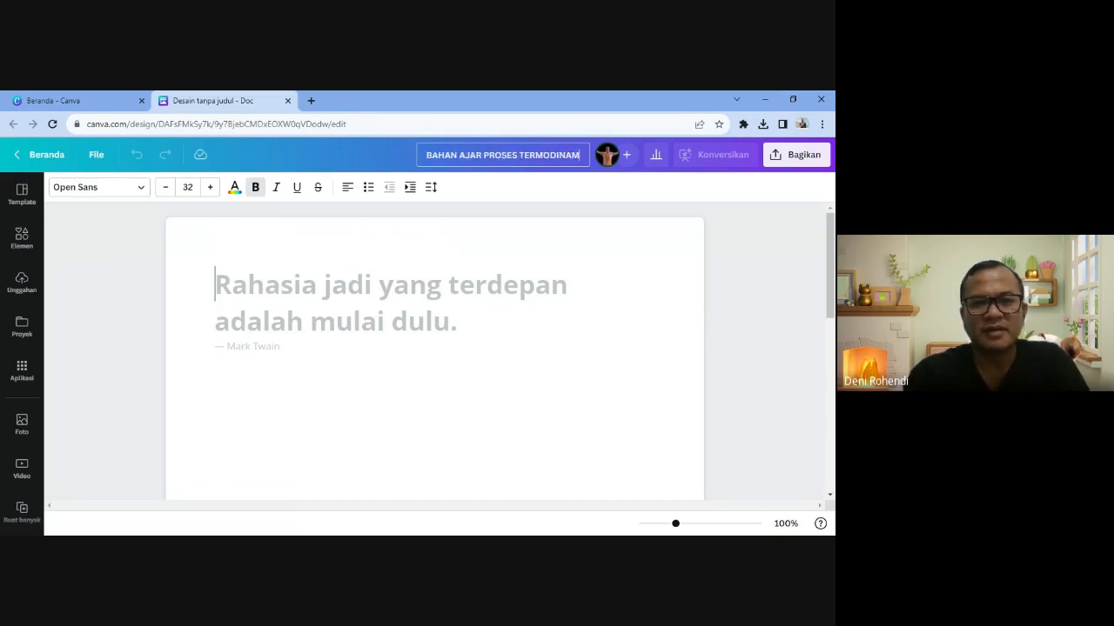
type("IKA GAS")
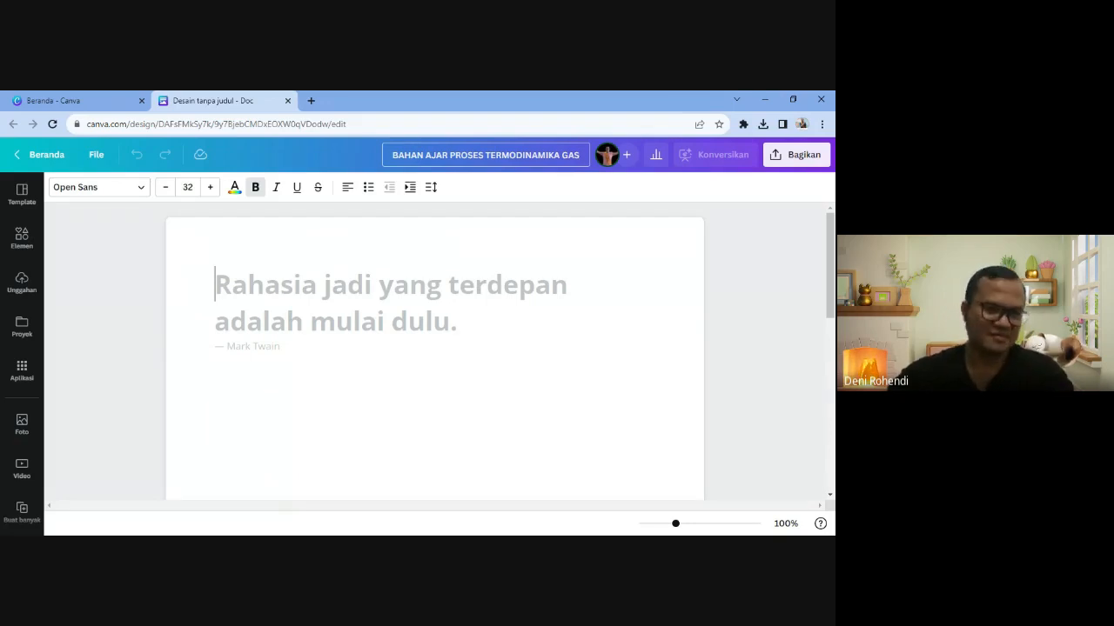
key("Return")
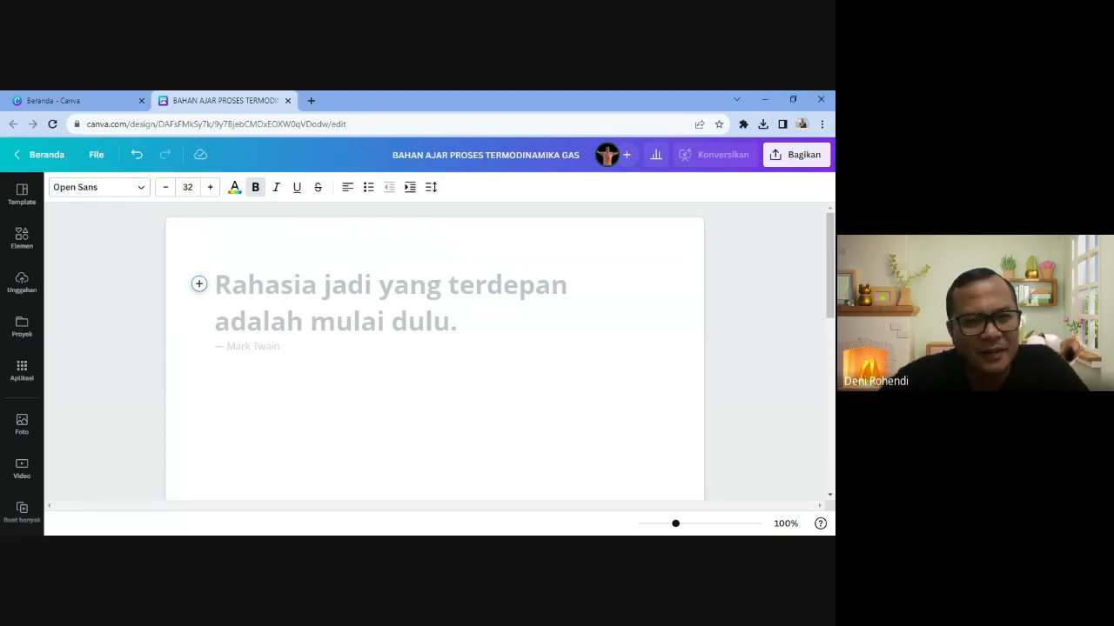
- Insert a new 2000 × 600 px Desain into the Doc from the + menu
left_click(199, 284)
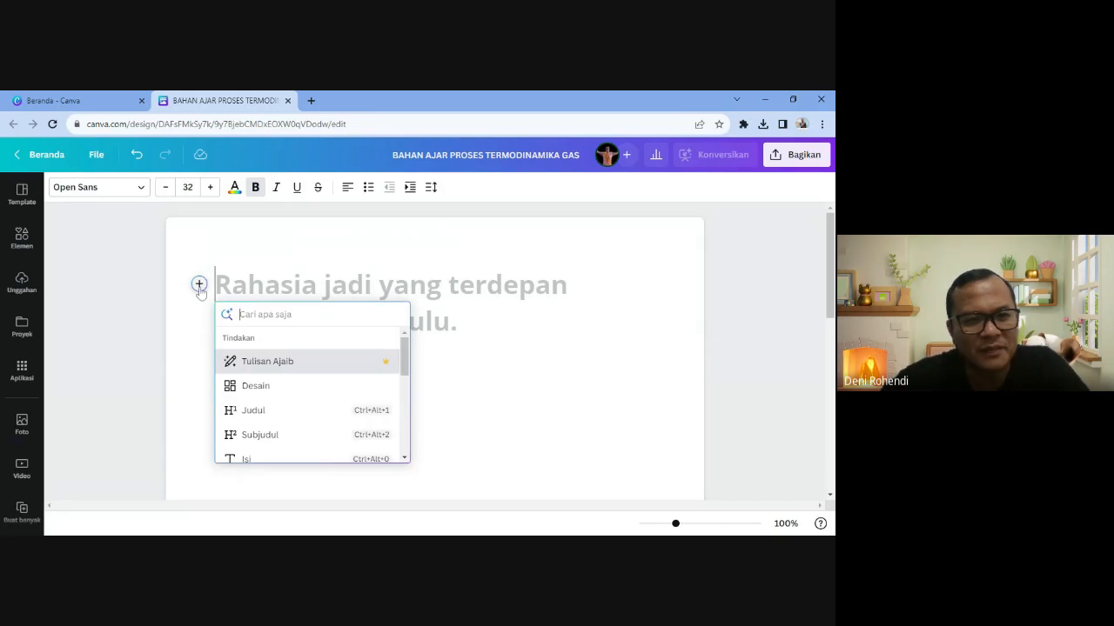
left_click(261, 388)
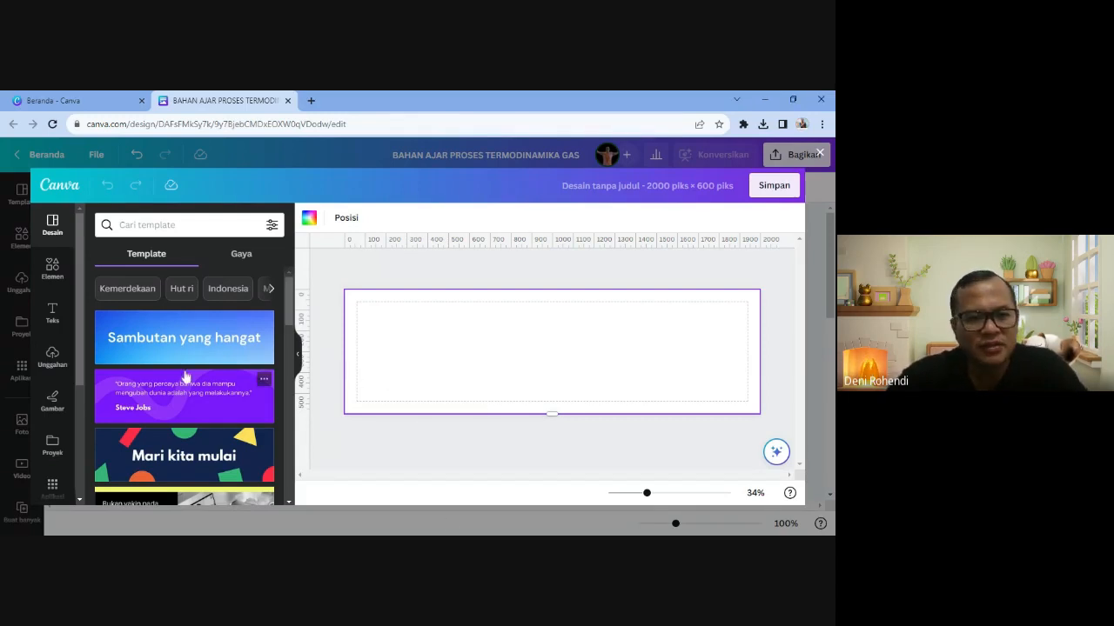
- Apply the 'Project Proposal Docs Banner in Black and White Editorial Style' template to the banner
scroll(188, 376, "down", 2)
scroll(188, 375, "down", 1)
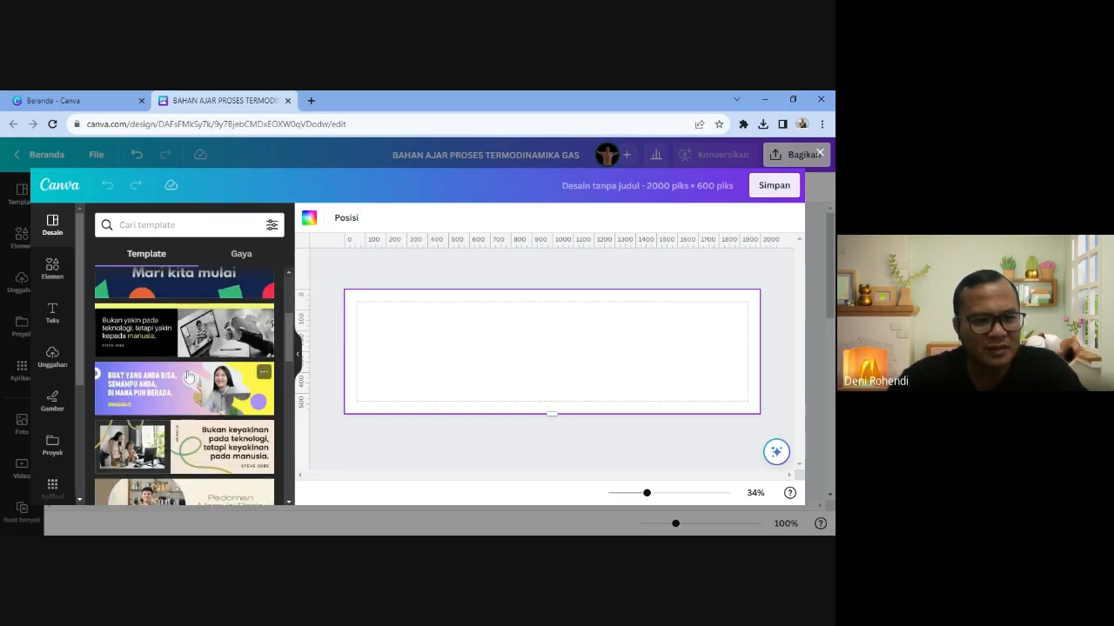
scroll(188, 375, "down", 2)
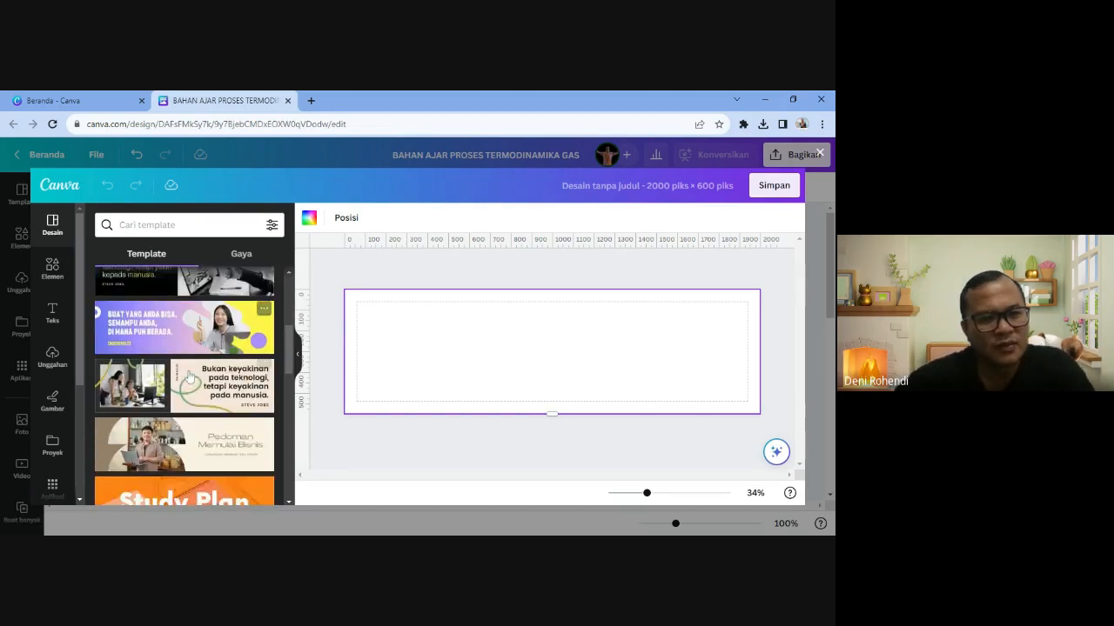
scroll(188, 376, "up", 2)
scroll(188, 376, "down", 3)
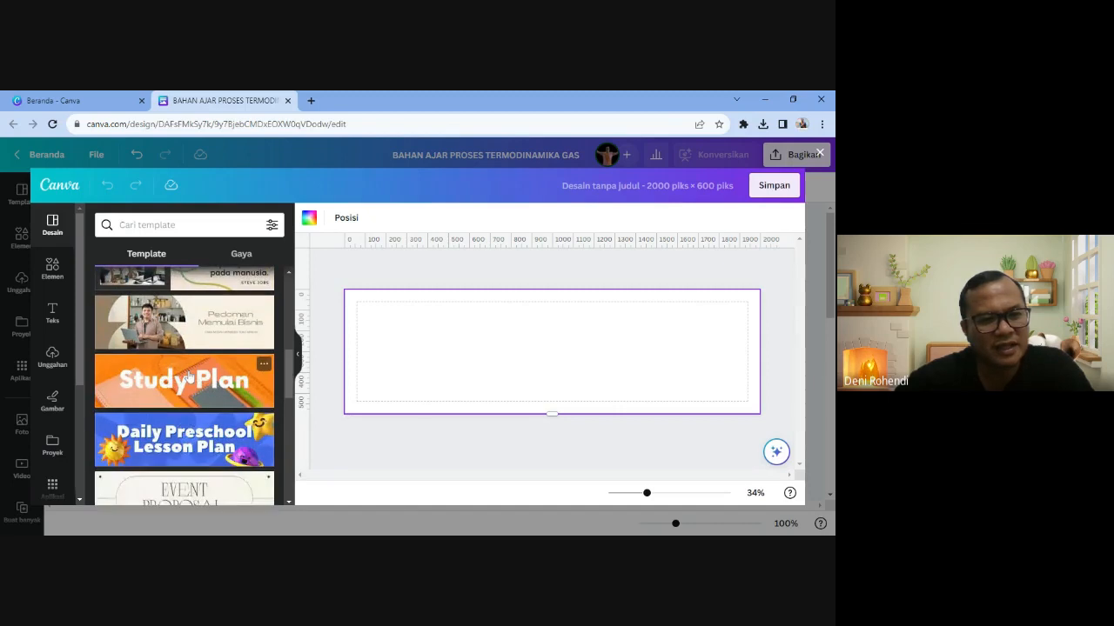
scroll(188, 376, "down", 2)
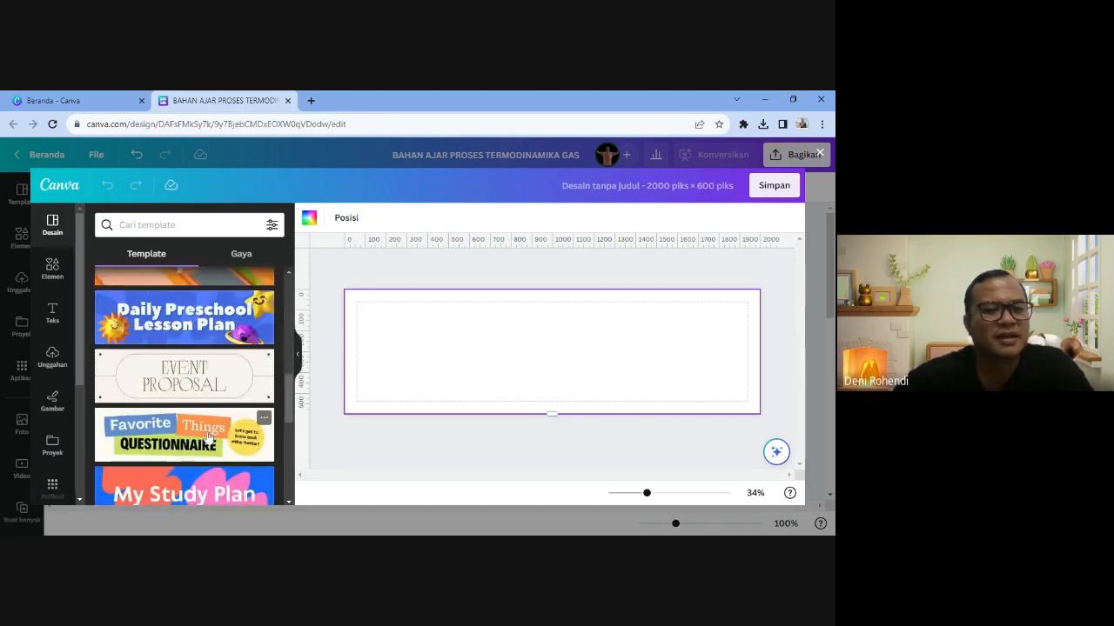
scroll(208, 437, "down", 4)
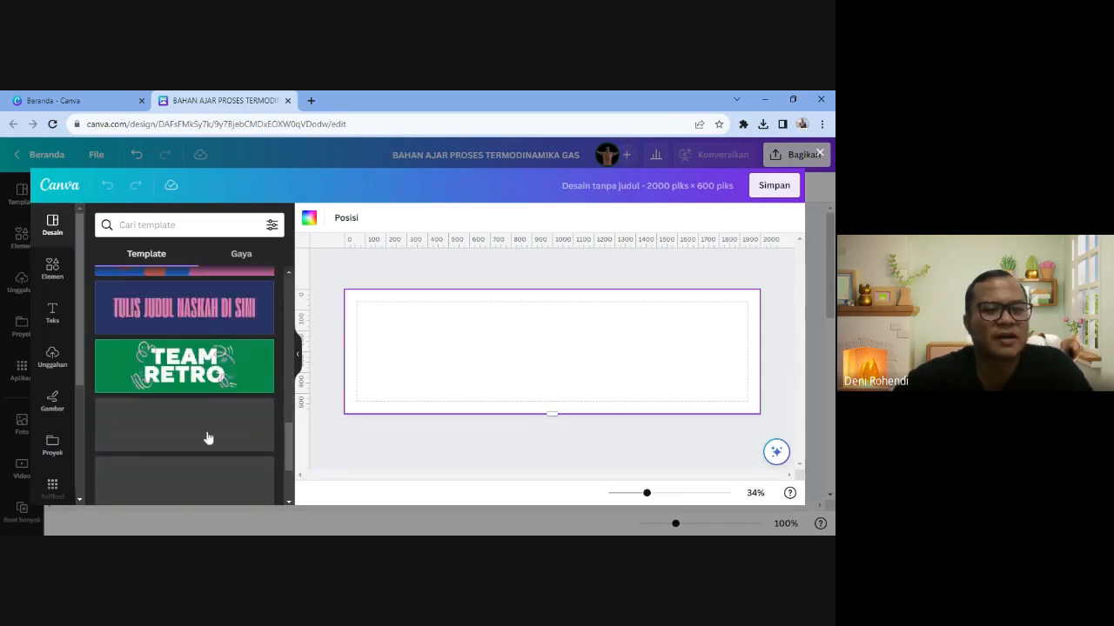
scroll(209, 437, "down", 2)
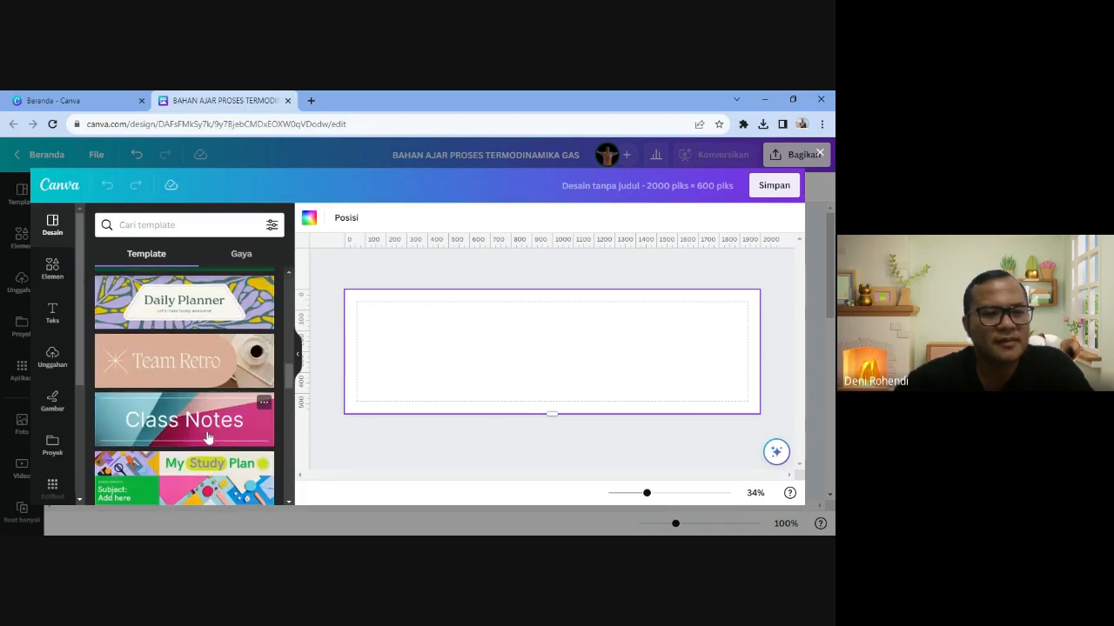
scroll(209, 438, "down", 1)
scroll(209, 438, "down", 4)
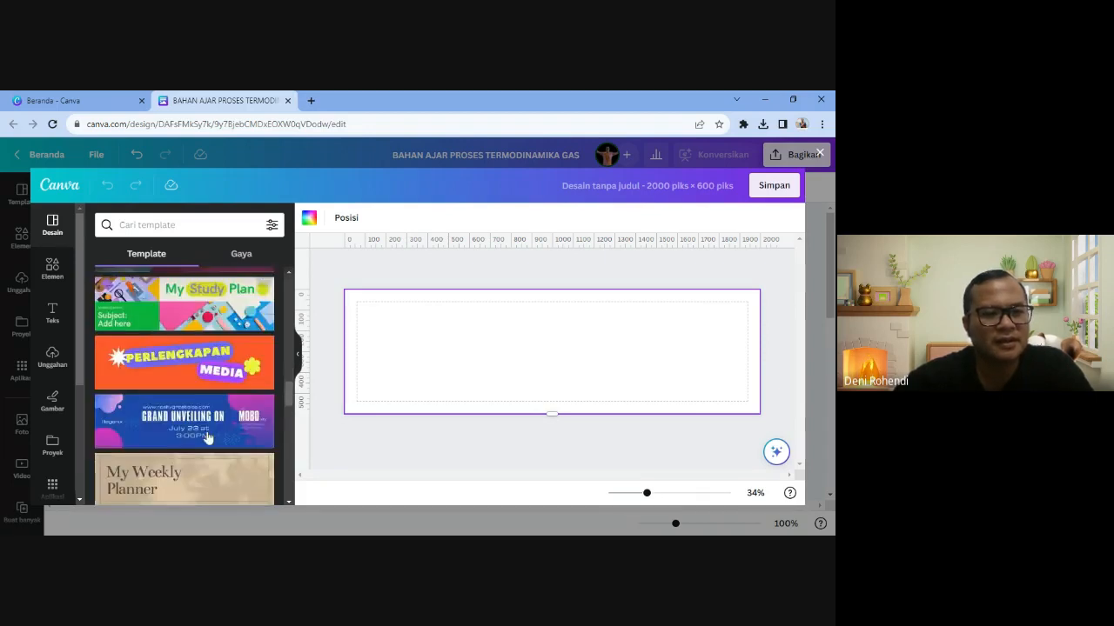
scroll(209, 438, "down", 2)
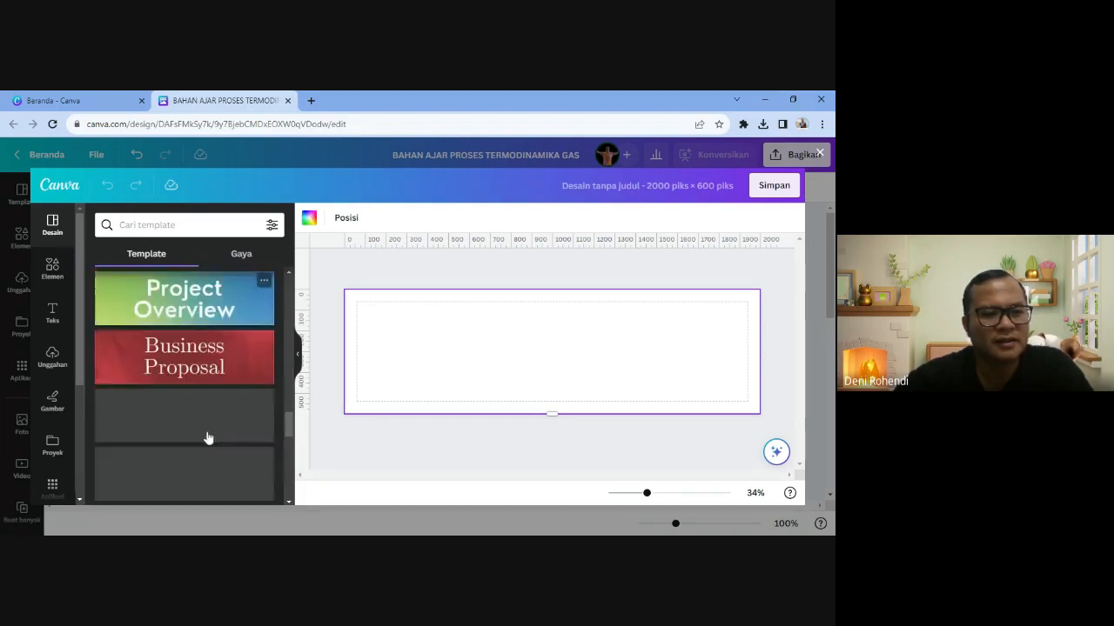
scroll(209, 437, "down", 2)
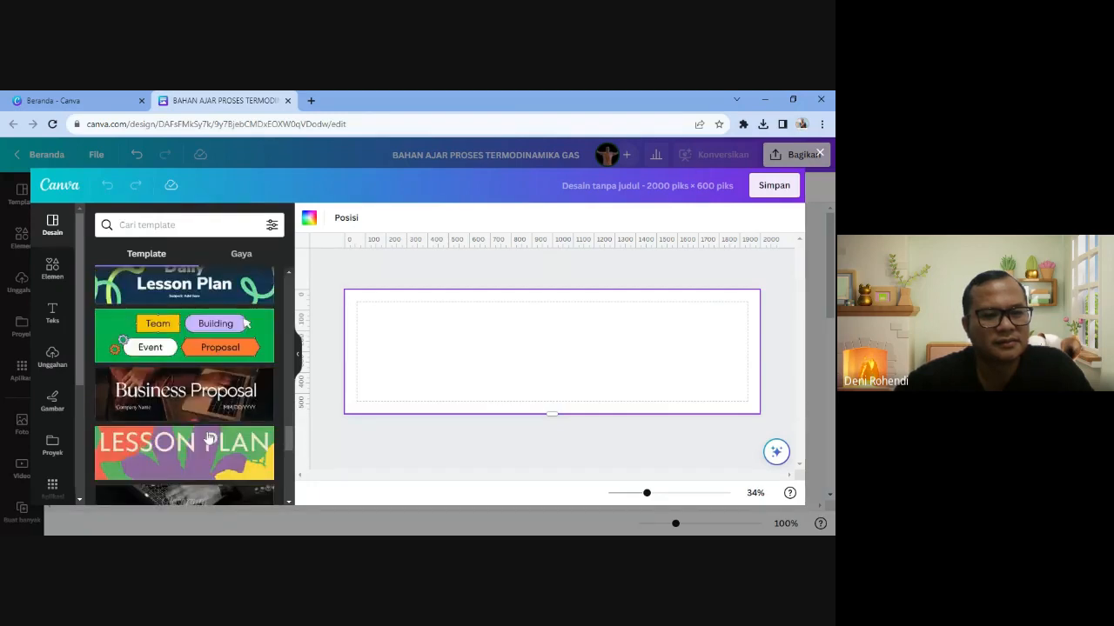
scroll(208, 443, "down", 1)
scroll(209, 448, "down", 3)
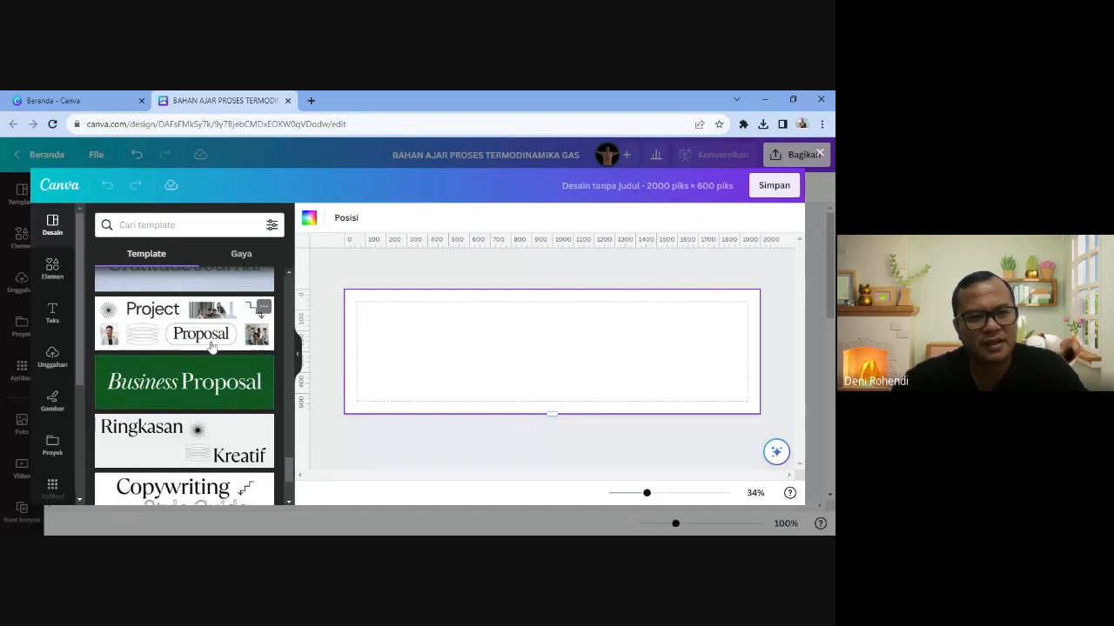
left_click(170, 332)
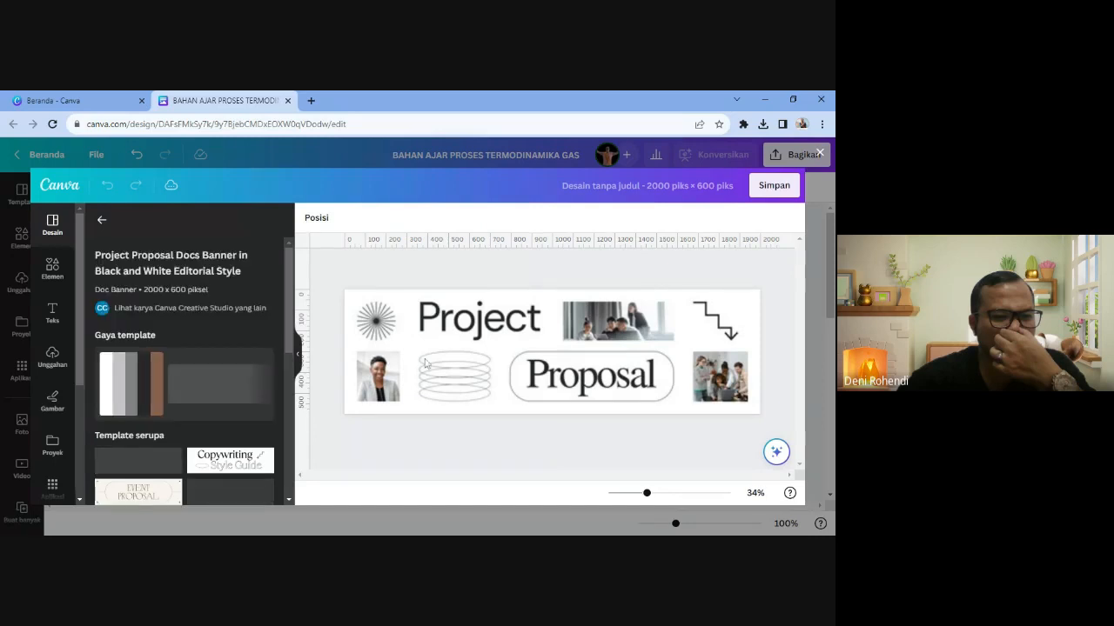
- Replace the Project heading with 'BAHAN AJAR' at size 88, nudged slightly lower
left_click(566, 407)
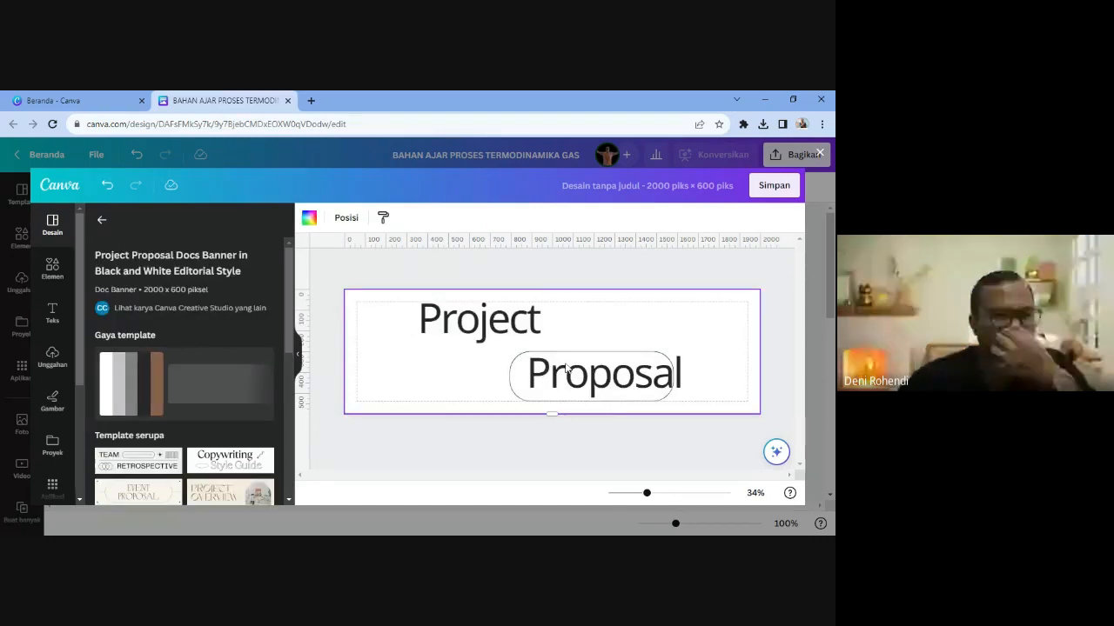
left_click(483, 337)
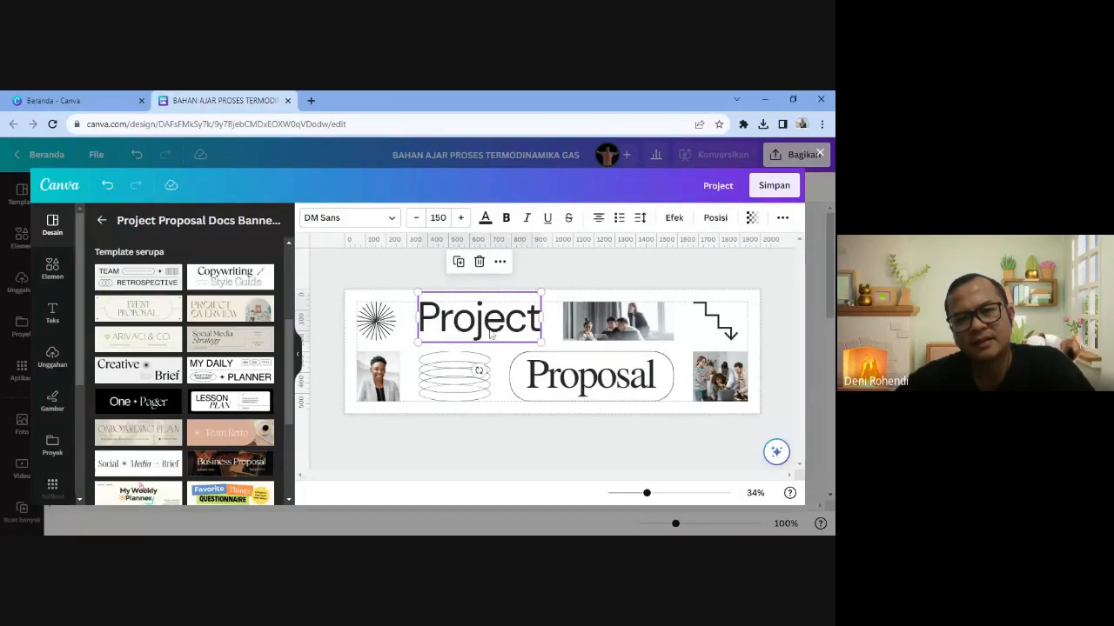
left_click(528, 374)
left_click(478, 317)
double_click(479, 317)
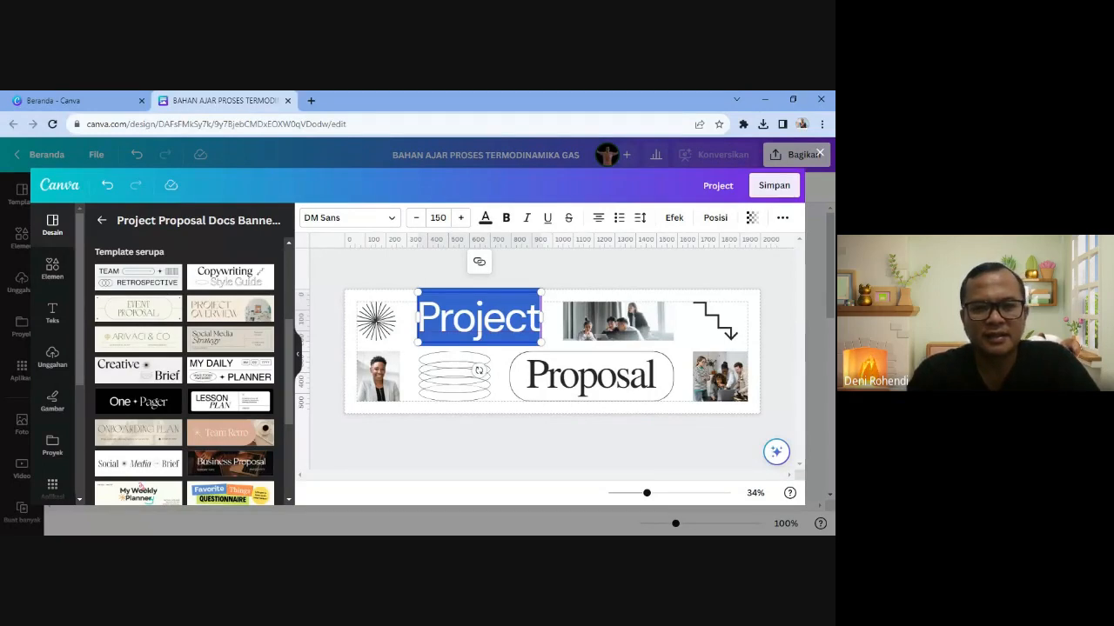
type("BAHAN AJAR")
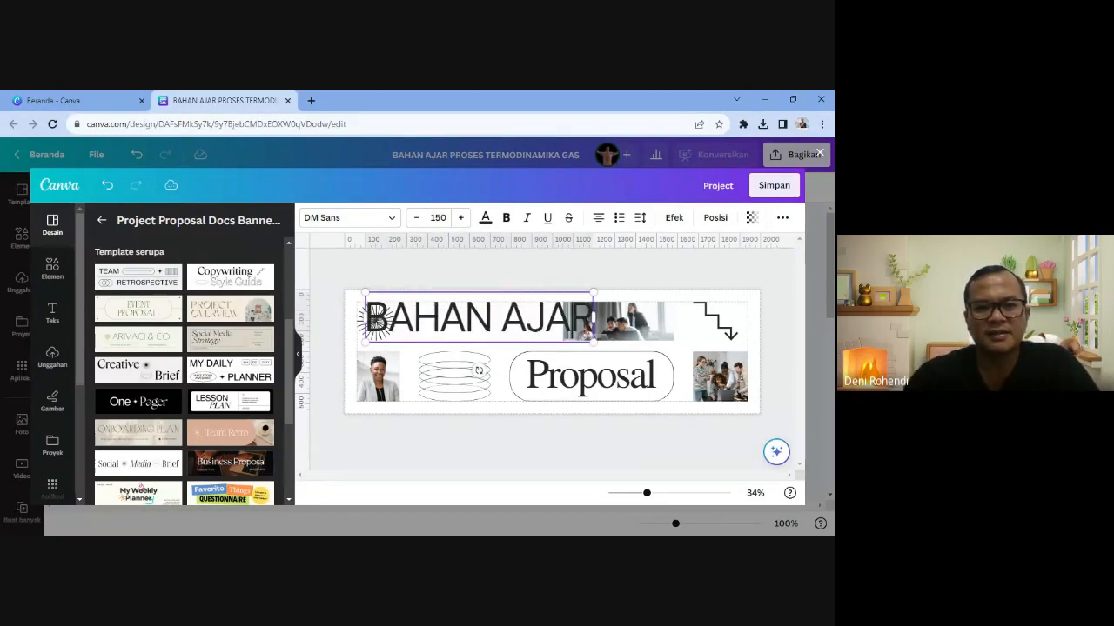
key("ctrl+a")
left_click(438, 218)
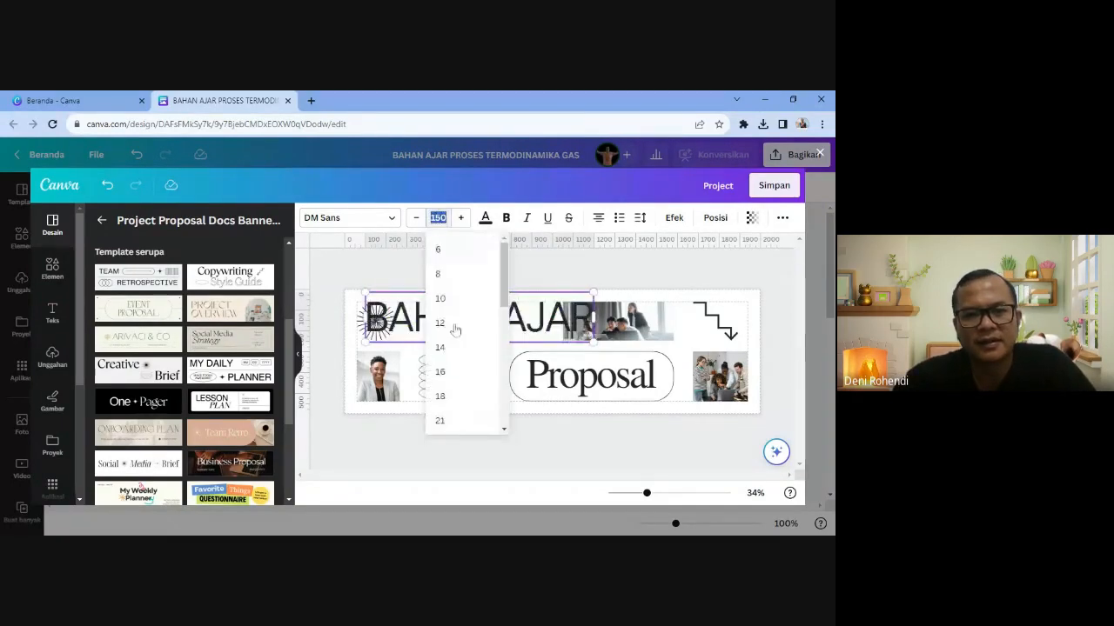
scroll(456, 374, "down", 5)
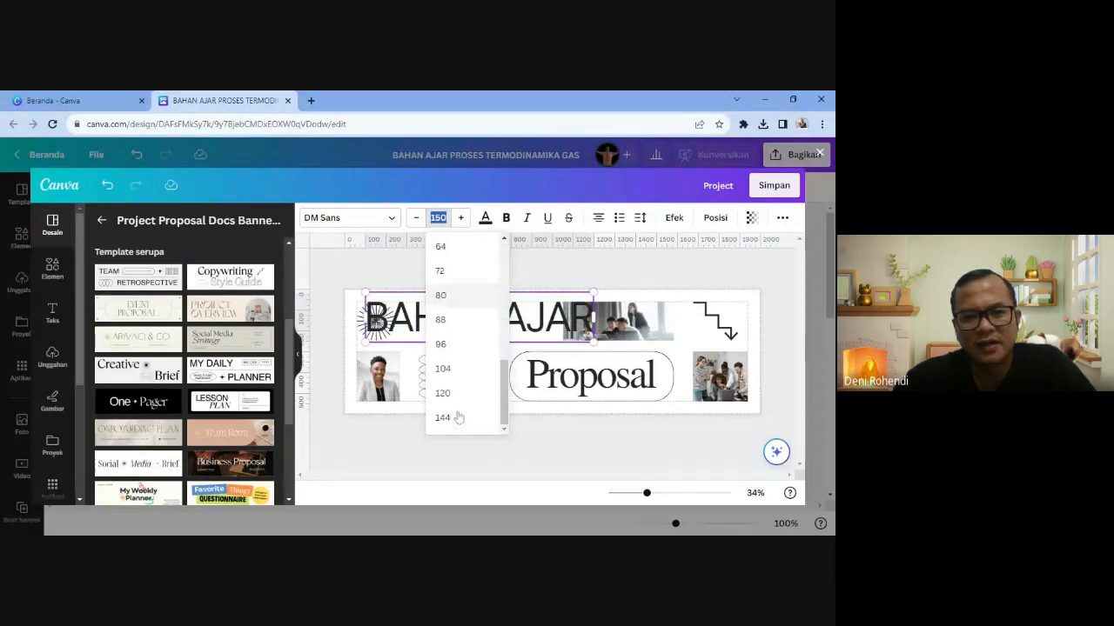
left_click(452, 322)
left_click_drag(489, 350, 487, 369)
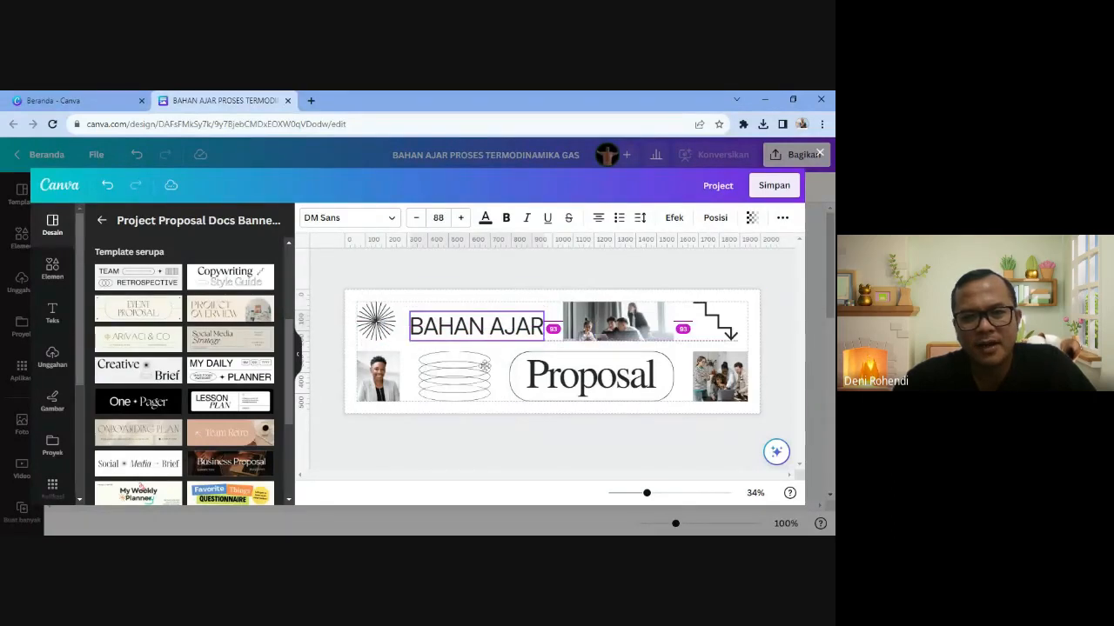
- Change Proposal to 'TERMODINAMIKA' at size 96, then shrink and center it in the pill outline
left_click(571, 390)
double_click(572, 391)
type("T")
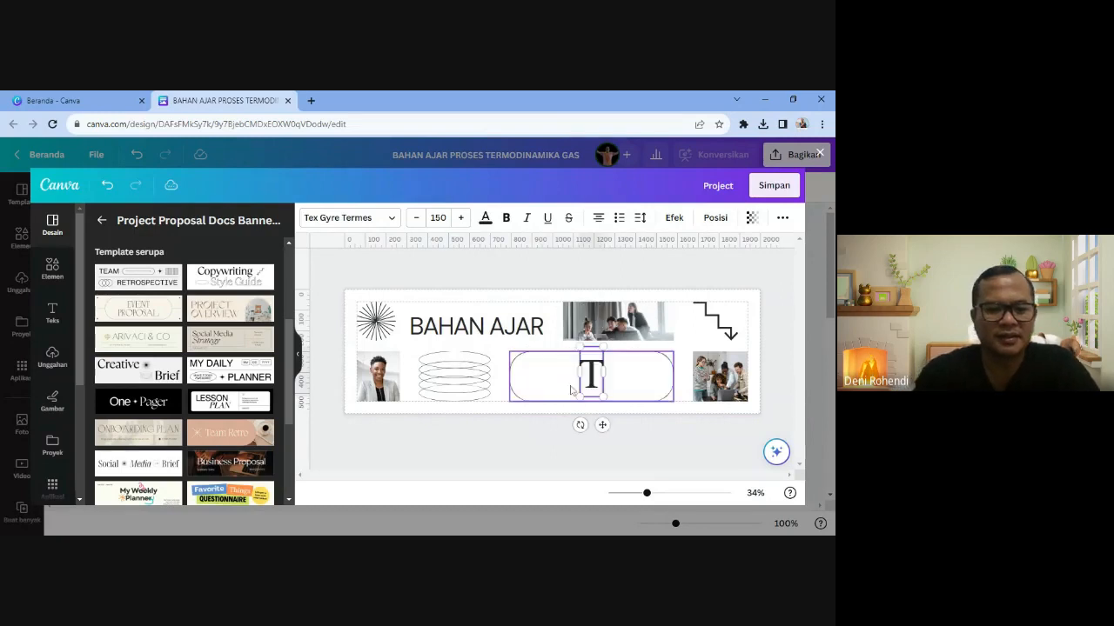
type("ERMODINA")
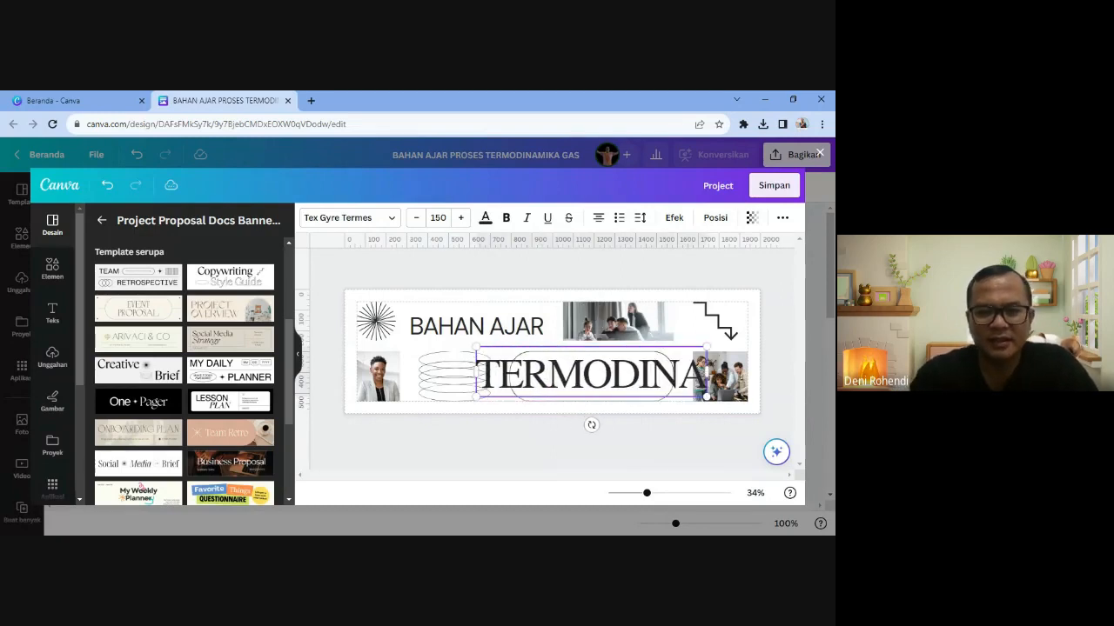
type("MIKA")
key("ctrl+a")
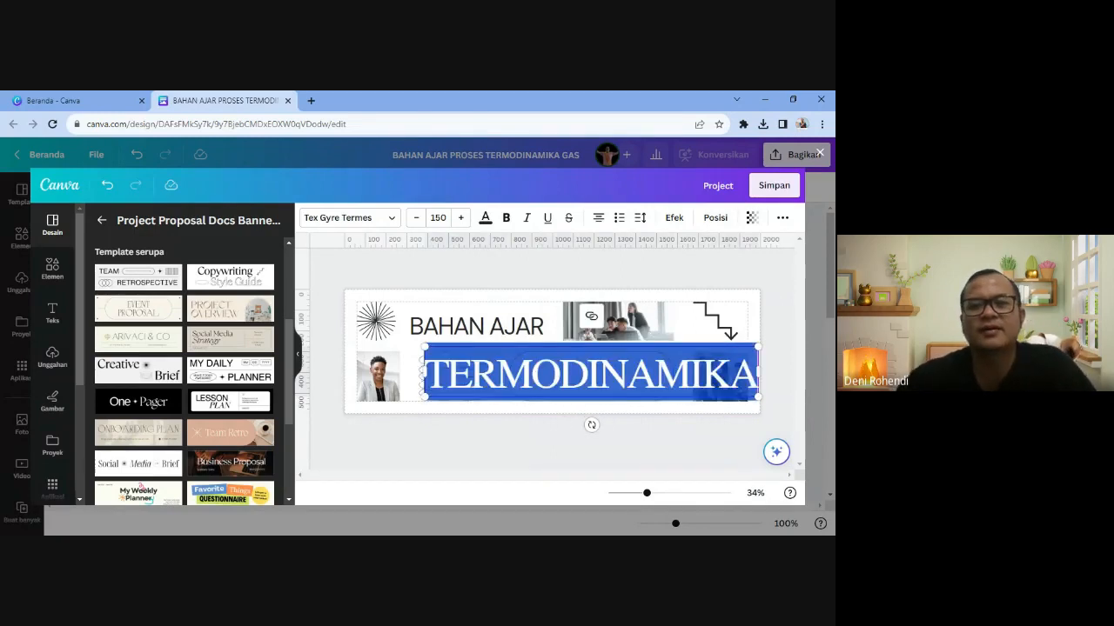
left_click(437, 218)
scroll(458, 431, "down", 3)
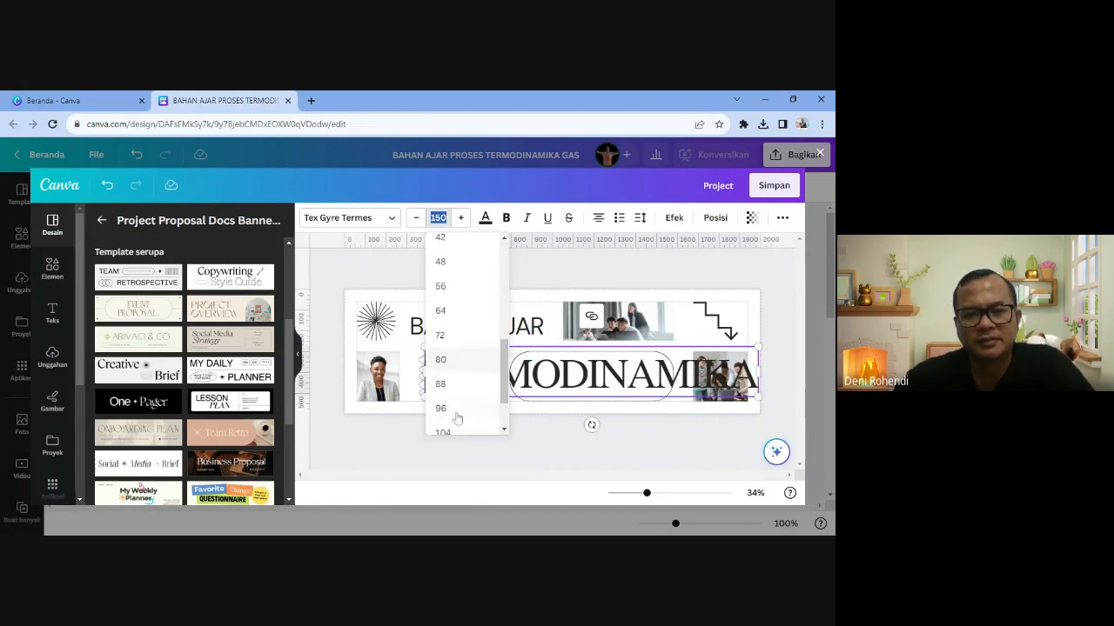
left_click(441, 408)
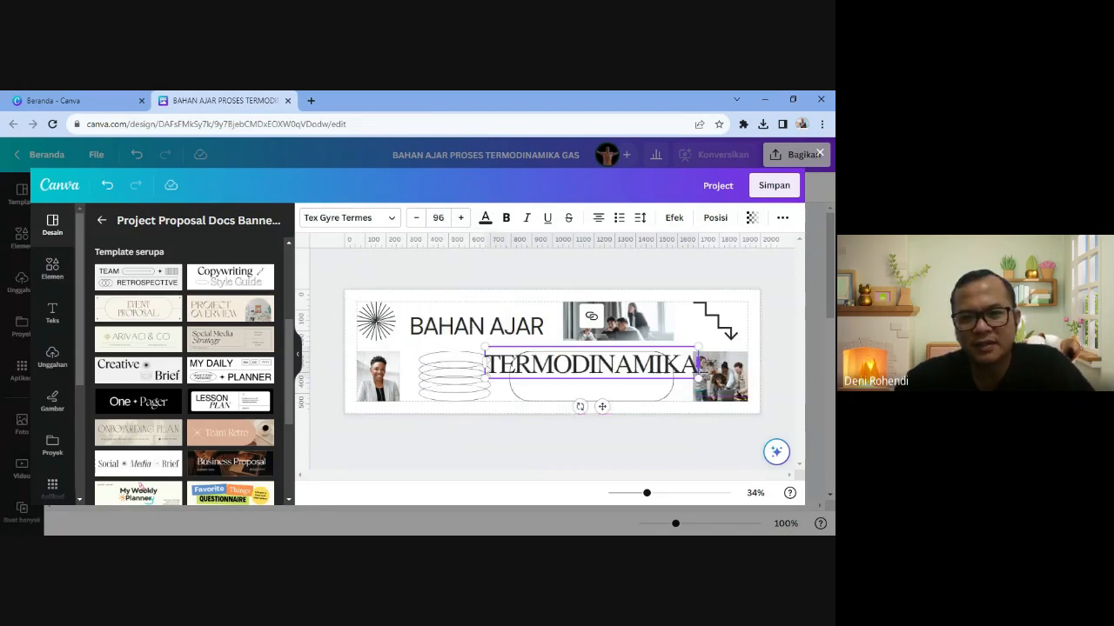
left_click_drag(696, 379, 658, 373)
left_click_drag(577, 397, 606, 424)
left_click(776, 346)
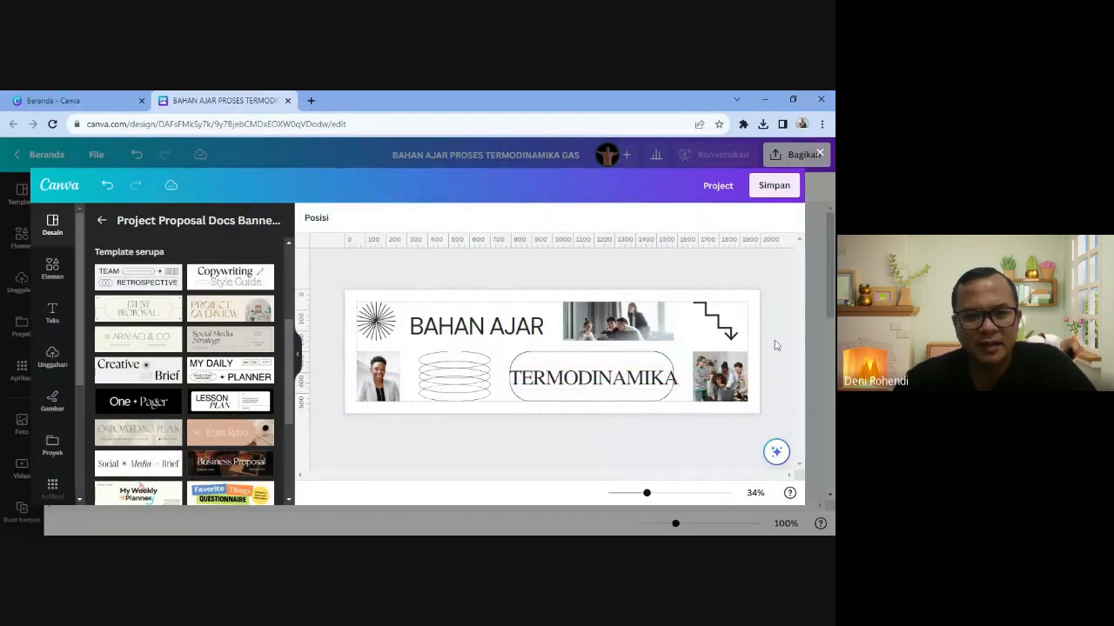
- Delete the person, top group and bottom-right photos with Hapus gambar, keeping their placeholders
left_click(379, 376)
left_click(383, 321)
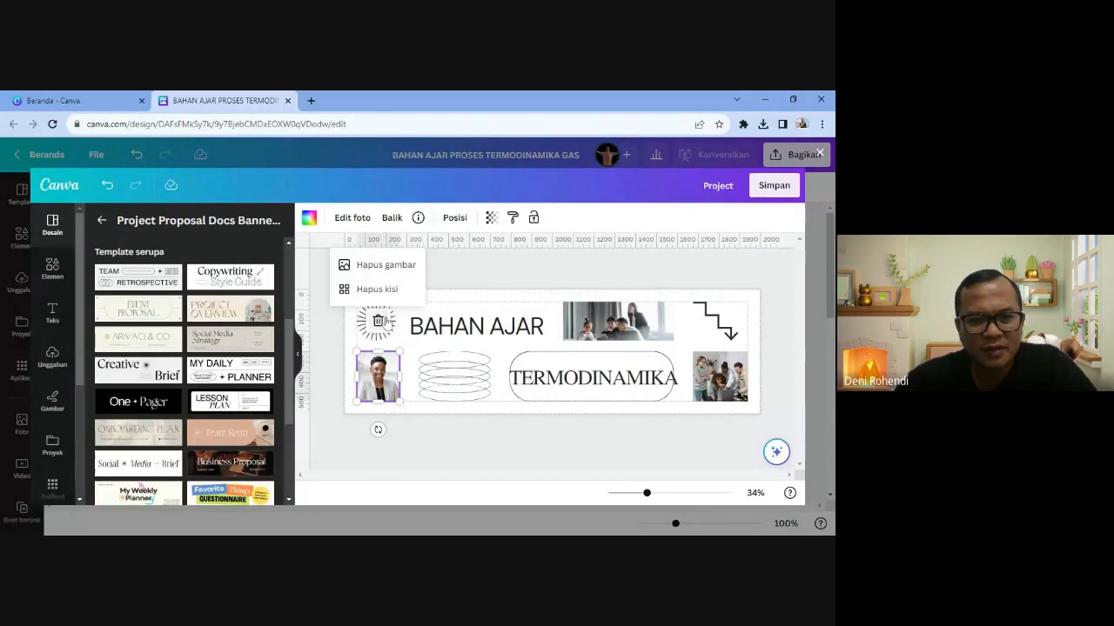
left_click(383, 265)
left_click(621, 330)
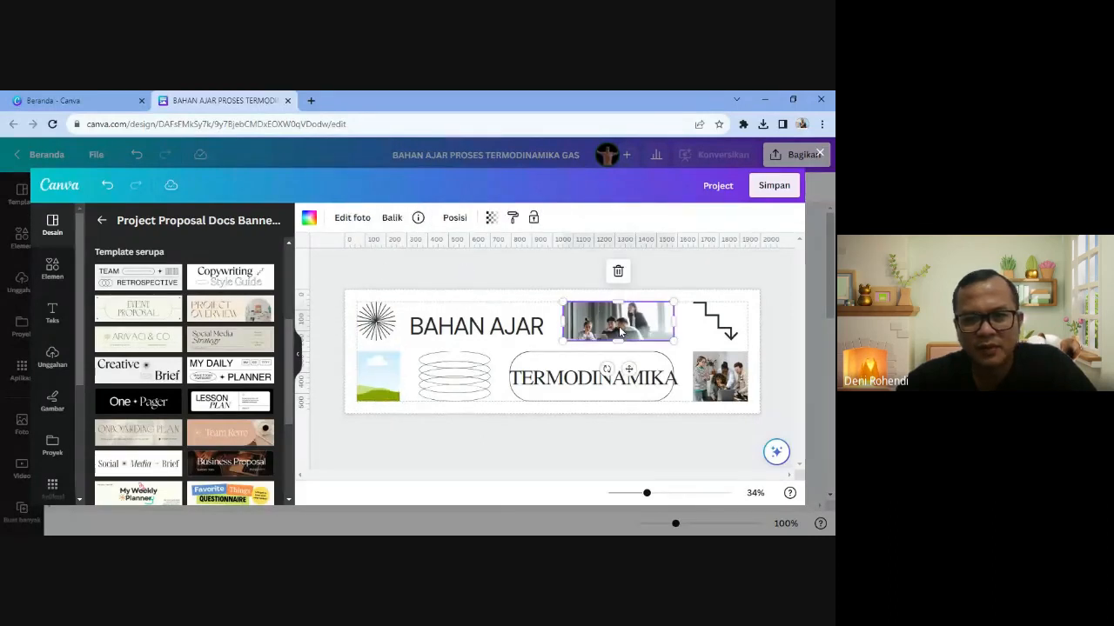
left_click(617, 271)
left_click(607, 301)
left_click(719, 376)
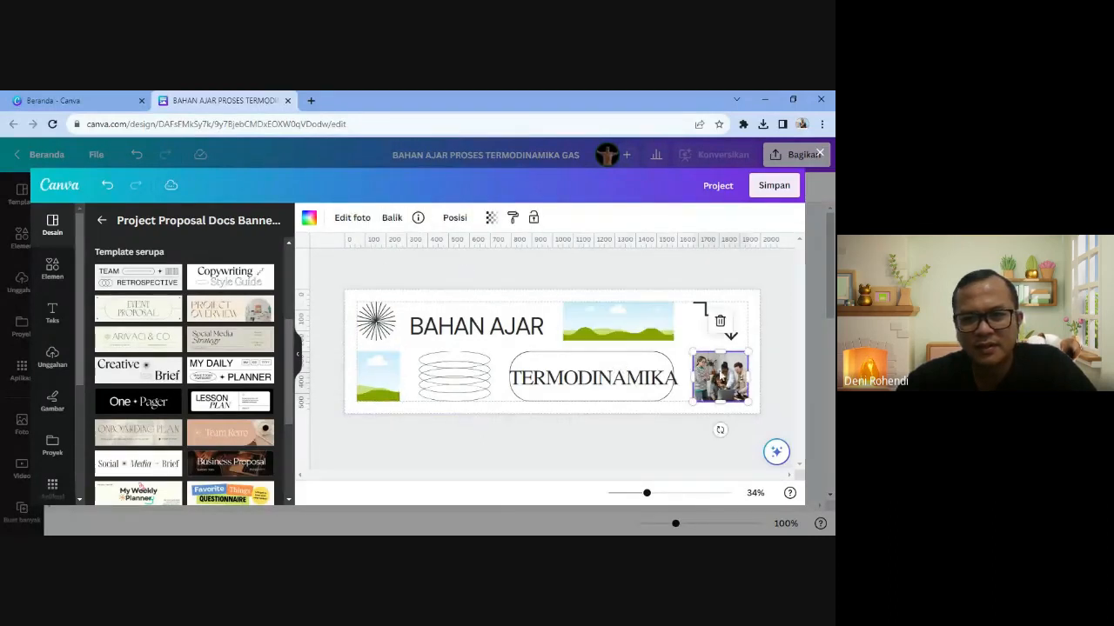
left_click(719, 321)
left_click(719, 264)
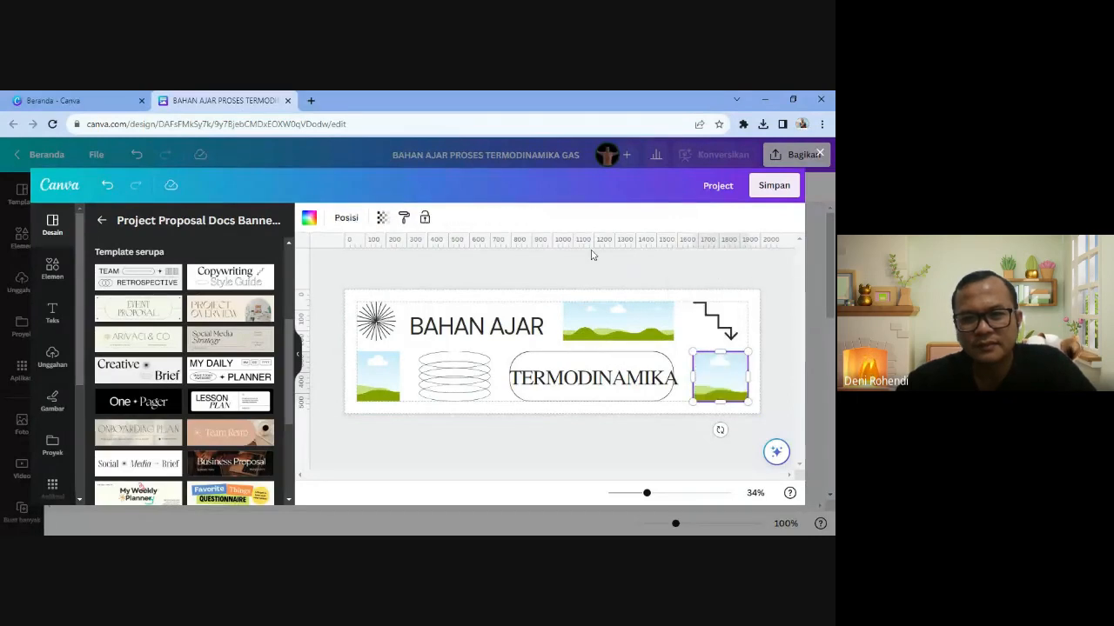
left_click(622, 396)
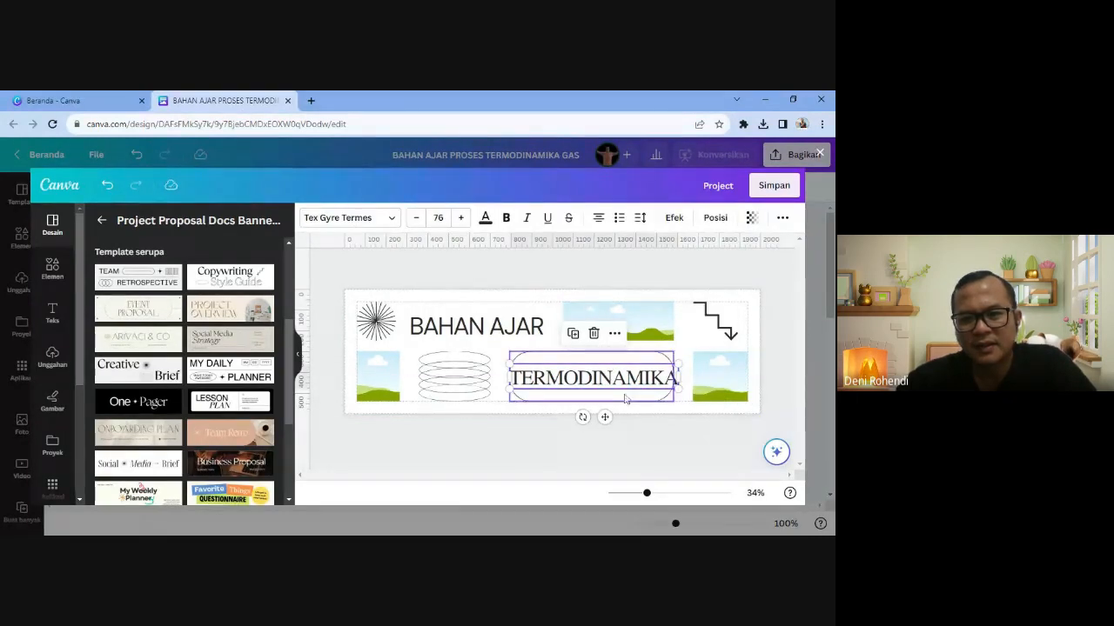
- Widen the pill outline to the left and shrink the copied TERMODINAMIKA text
left_click(625, 398)
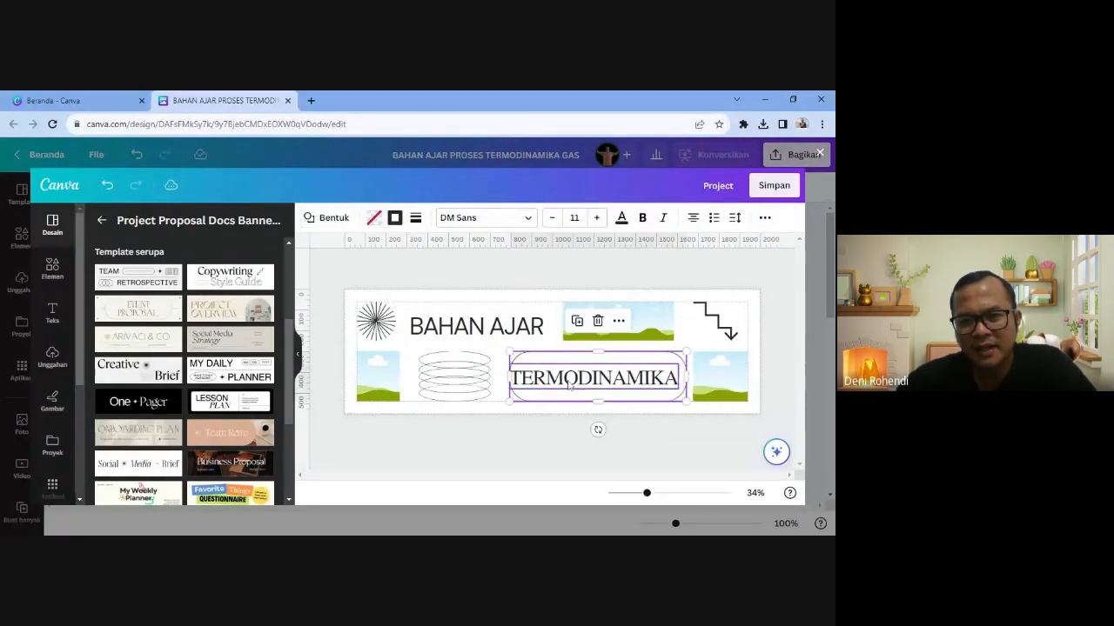
left_click_drag(509, 377, 560, 396)
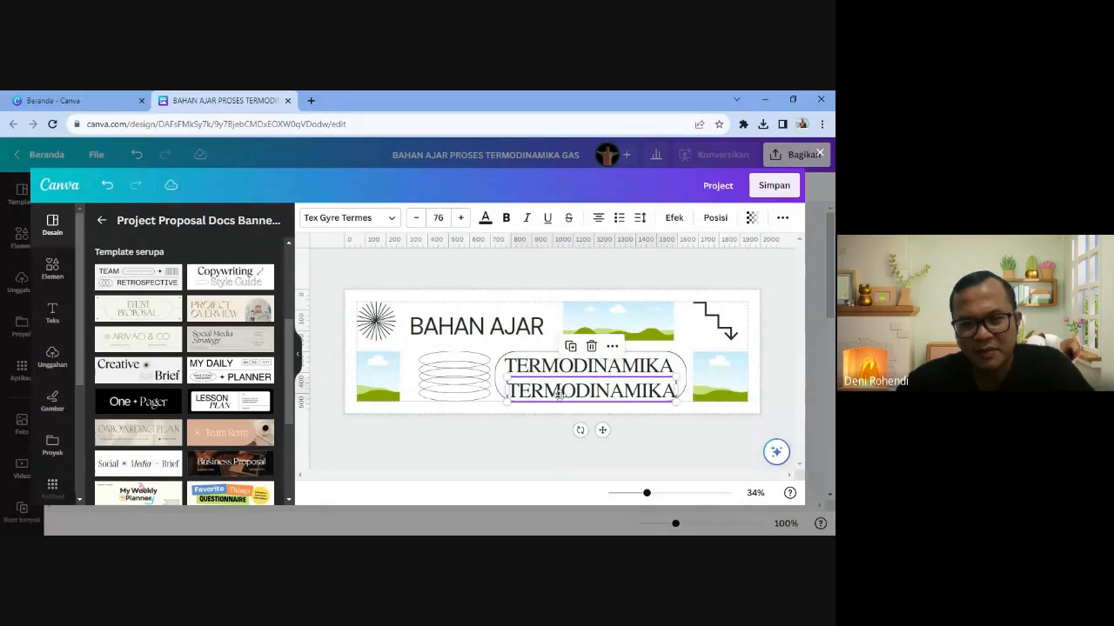
left_click(416, 218)
left_click(416, 218)
left_click(415, 217)
left_click(416, 218)
left_click(416, 217)
left_click(416, 218)
left_click(416, 218)
left_click(416, 217)
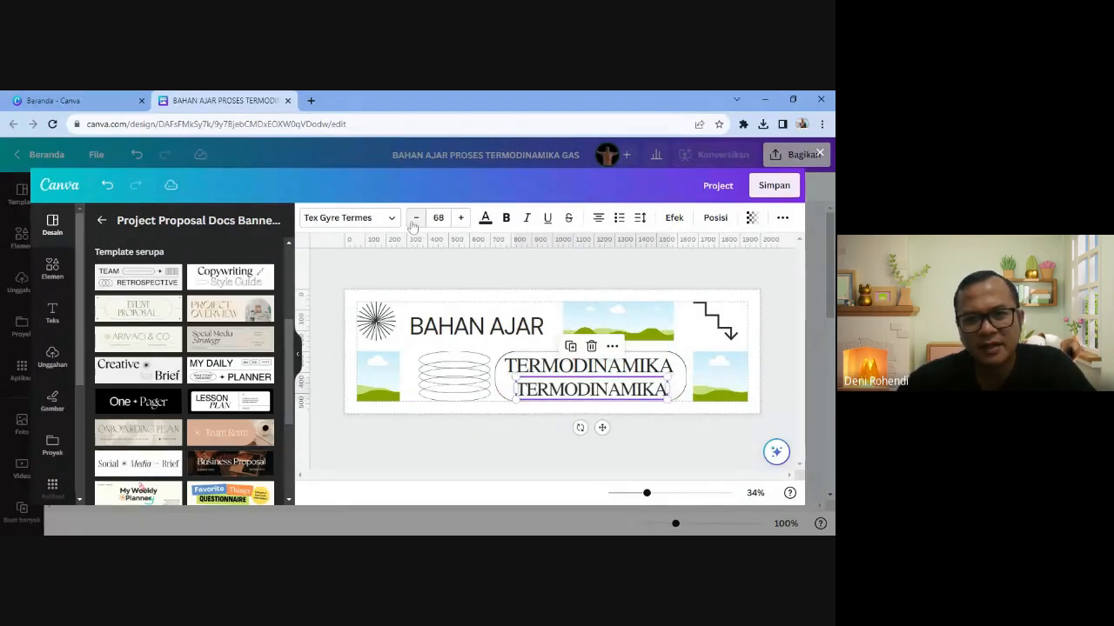
left_click(416, 217)
left_click(416, 217)
left_click(416, 217)
left_click(416, 217)
left_click(416, 217)
left_click(416, 217)
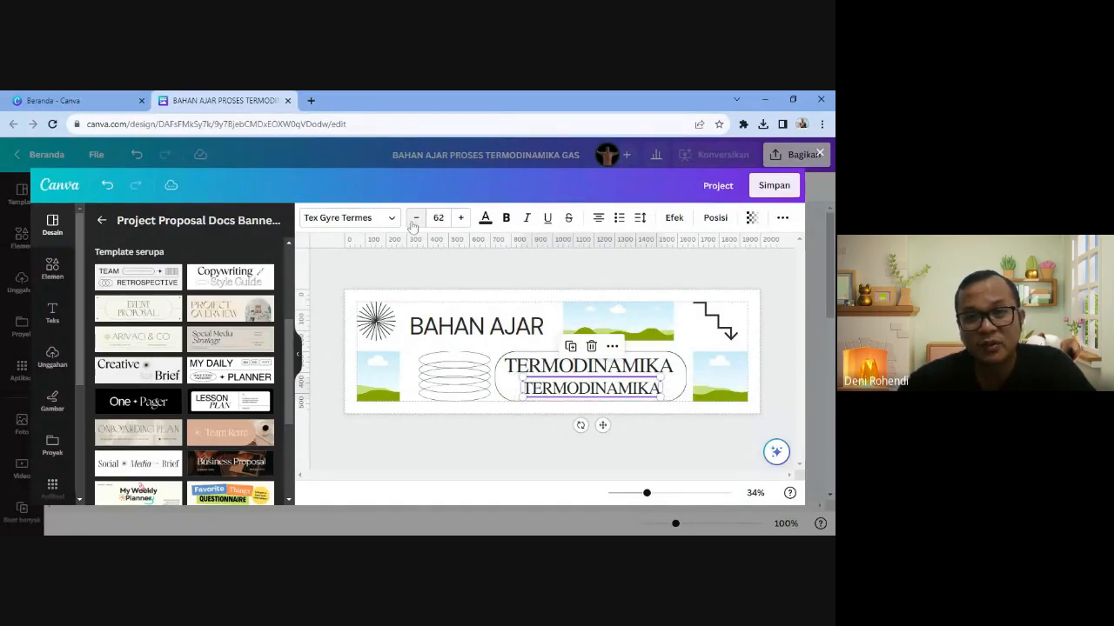
left_click(416, 217)
- Retype the lower copy as 'FISIKA KELAS XI' and nudge TERMODINAMIKA slightly right
double_click(592, 388)
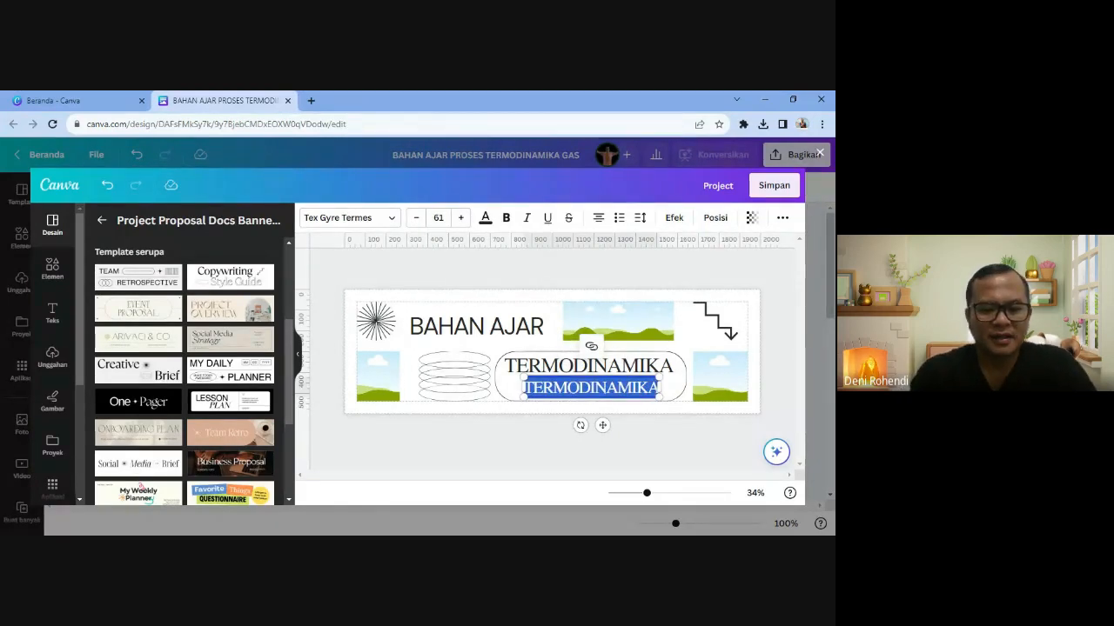
type("FISIKA KELAS")
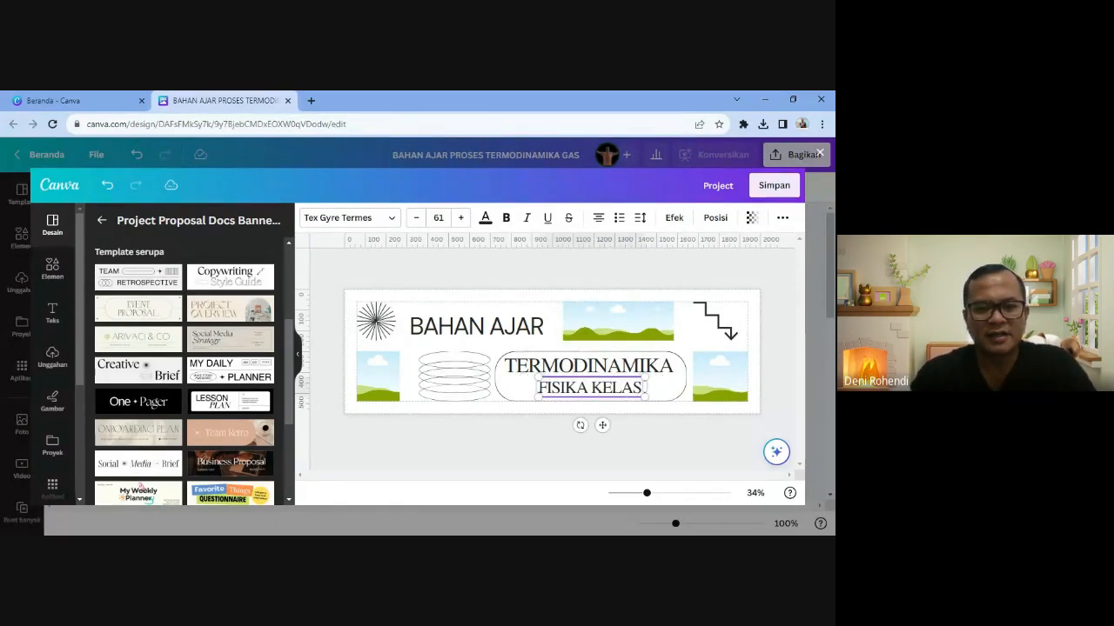
type(" XI")
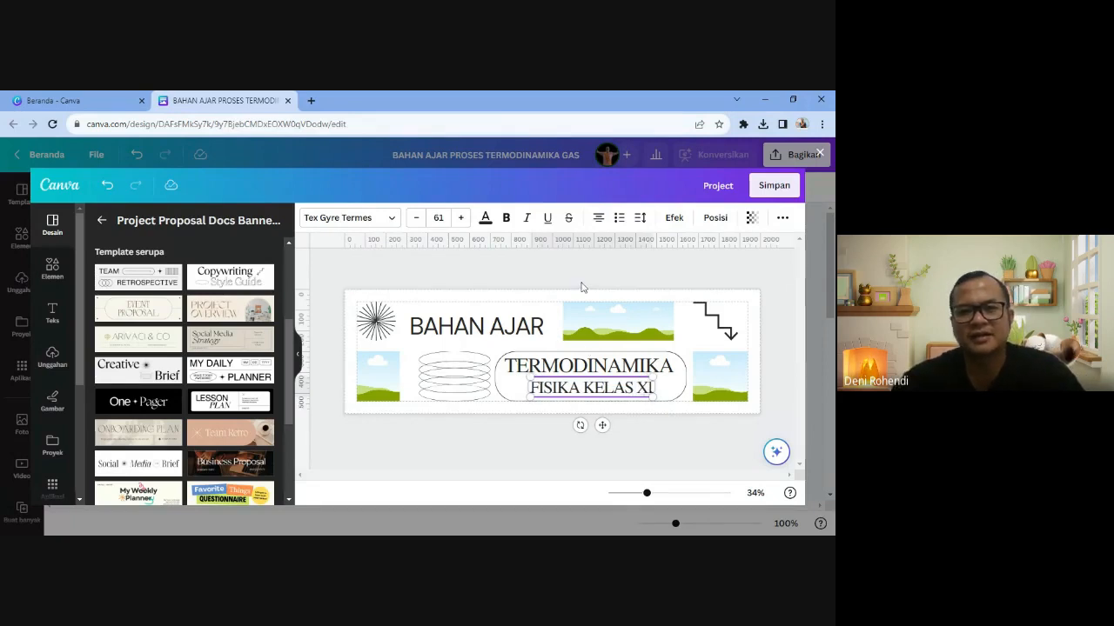
left_click(582, 287)
left_click(611, 374)
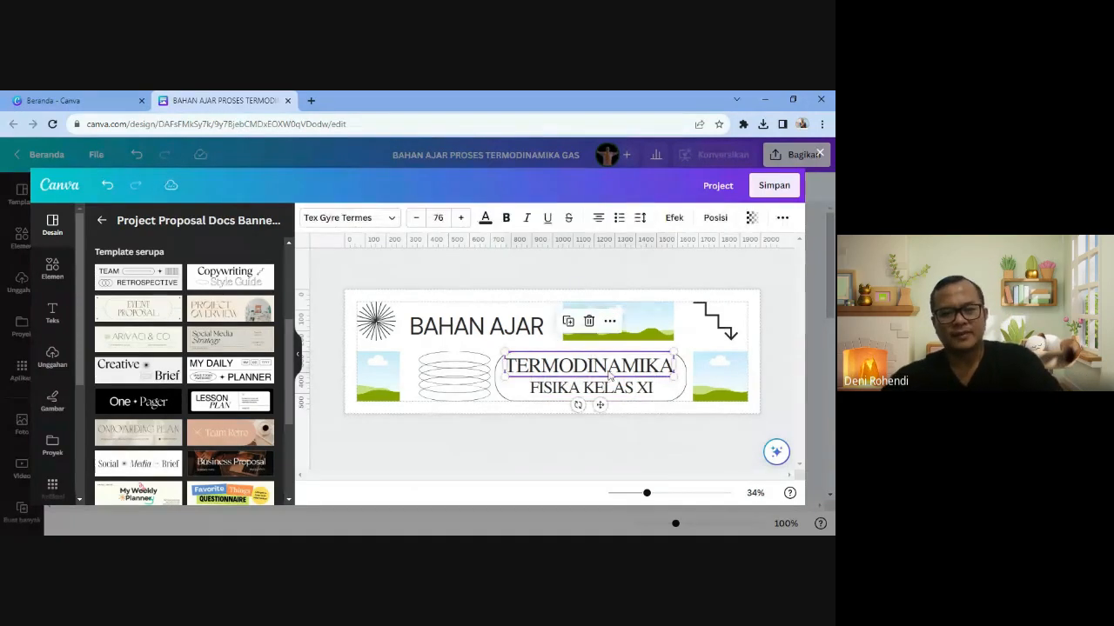
key("Right")
key("Right")
key("Right")
key("Right")
key("Right")
key("Right")
key("Right")
key("Right")
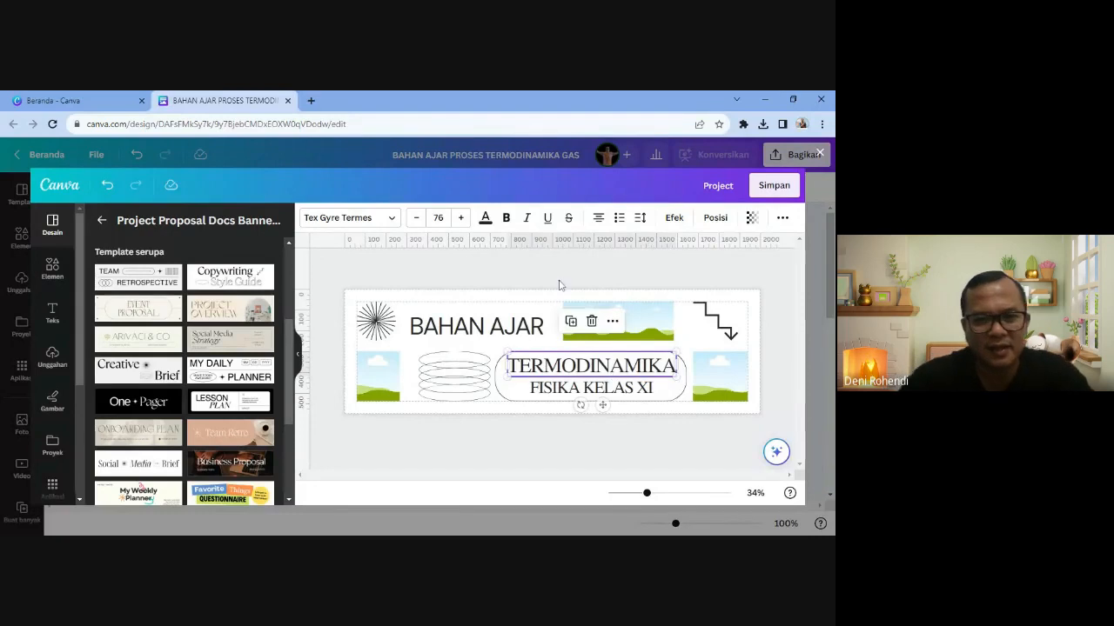
left_click(560, 284)
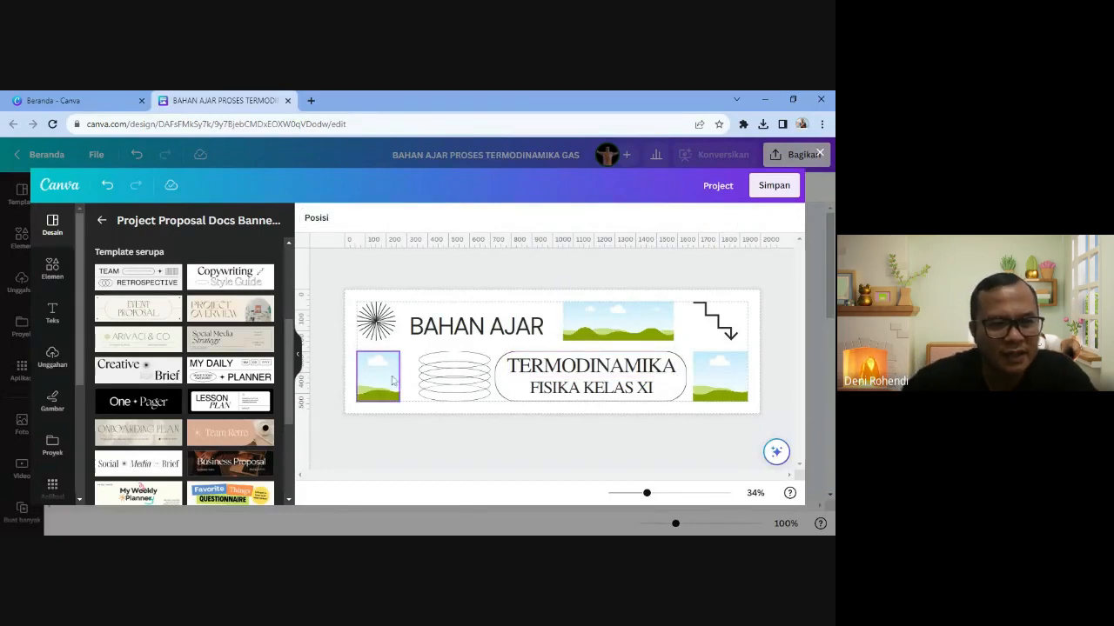
- Place the man's uploaded photo from Unggahan into the lower-left landscape frame
left_click(53, 363)
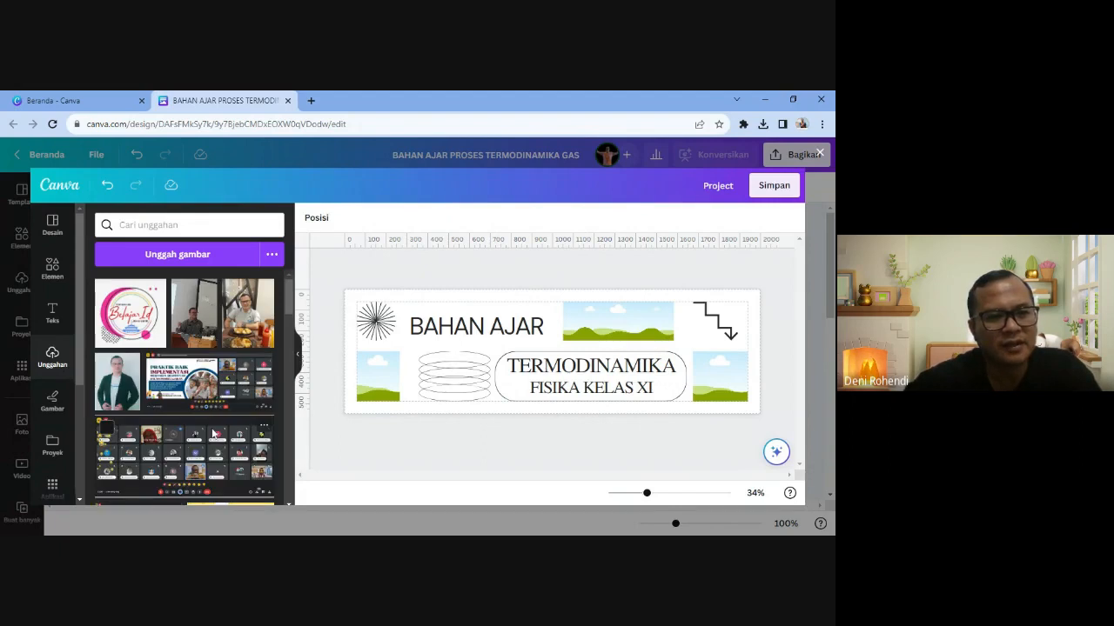
left_click(126, 364)
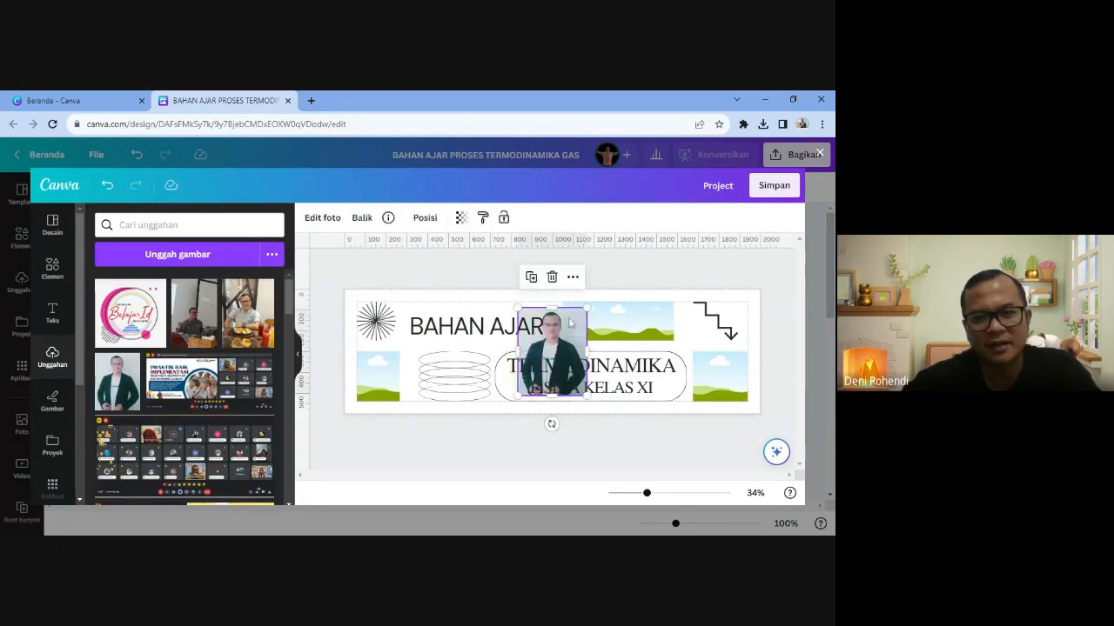
left_click_drag(569, 322, 388, 358)
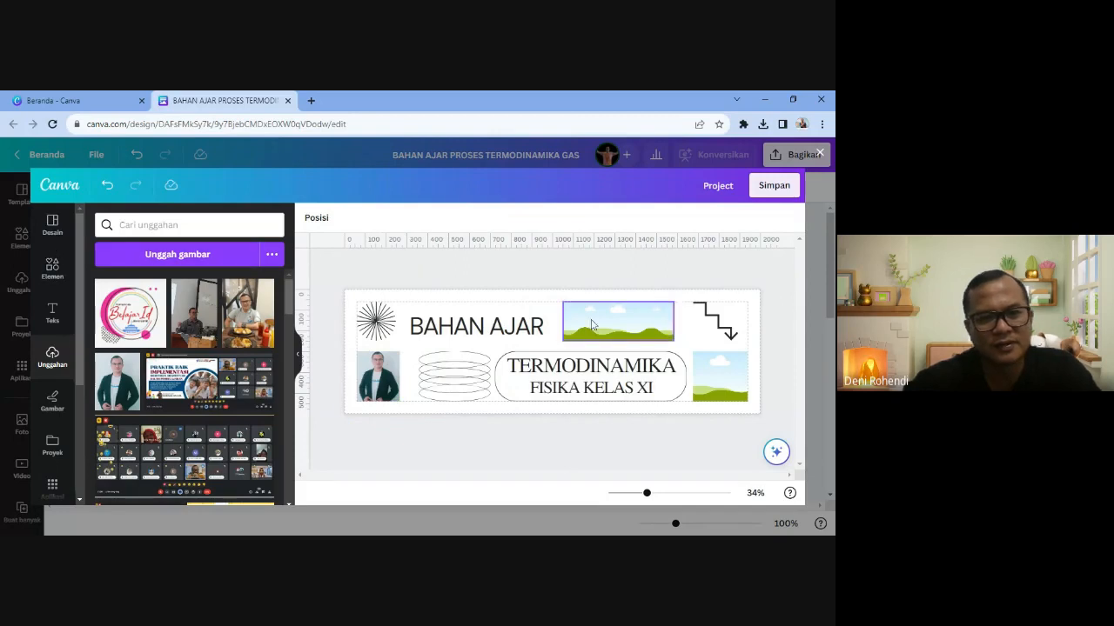
left_click(720, 376)
left_click(52, 268)
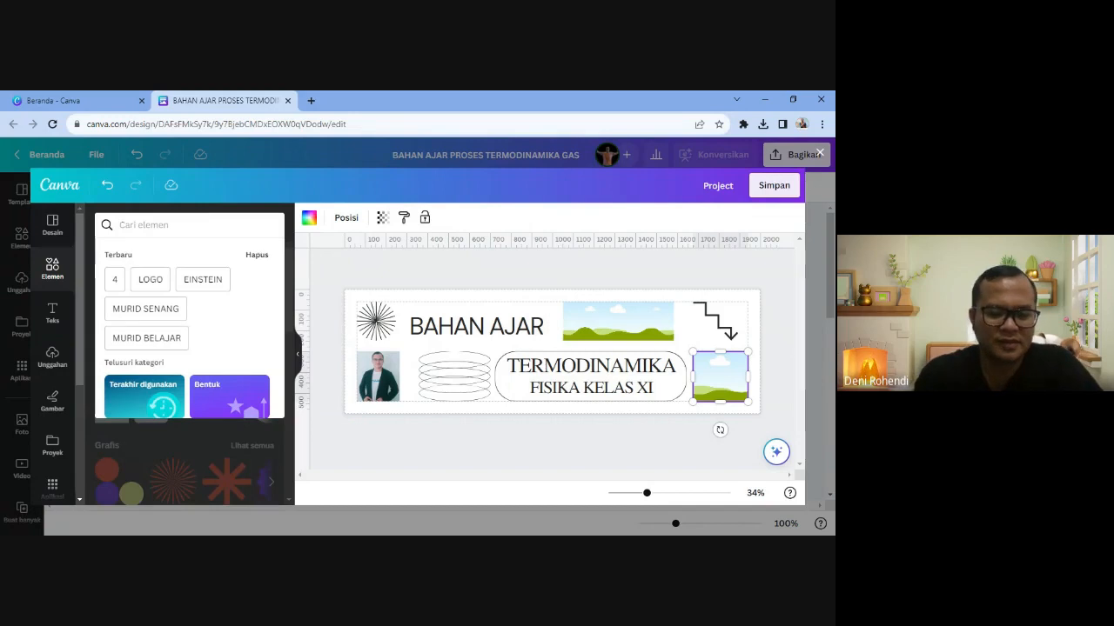
- Search Elemen photos for 'SISWA SEMANGAT' and put the hands-together kids photo in the top frame
type("SISWA")
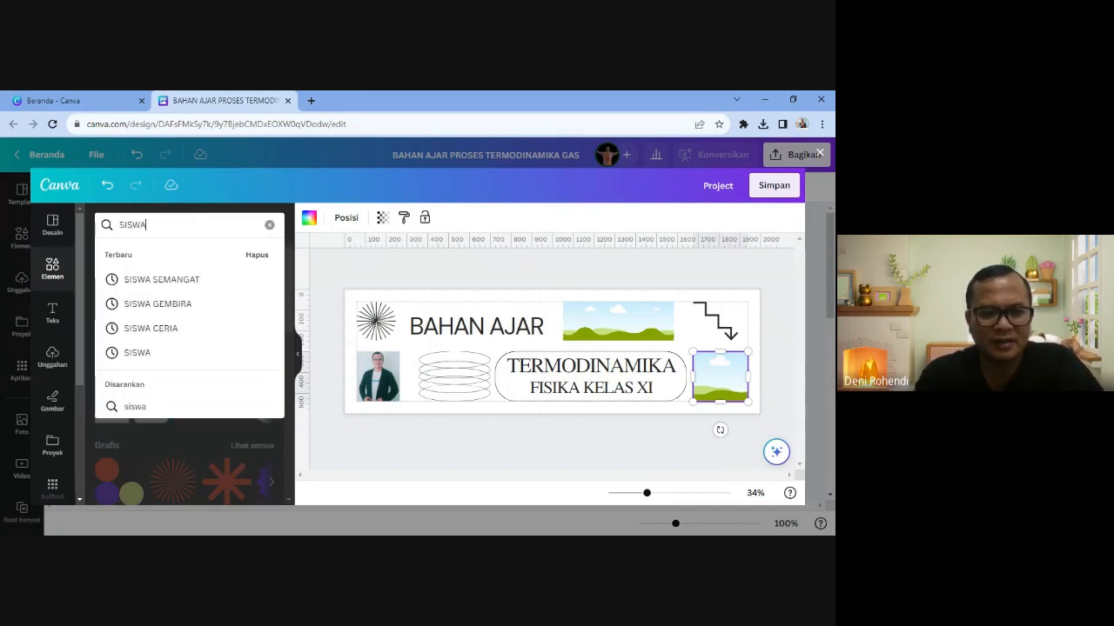
key("Down")
key("Return")
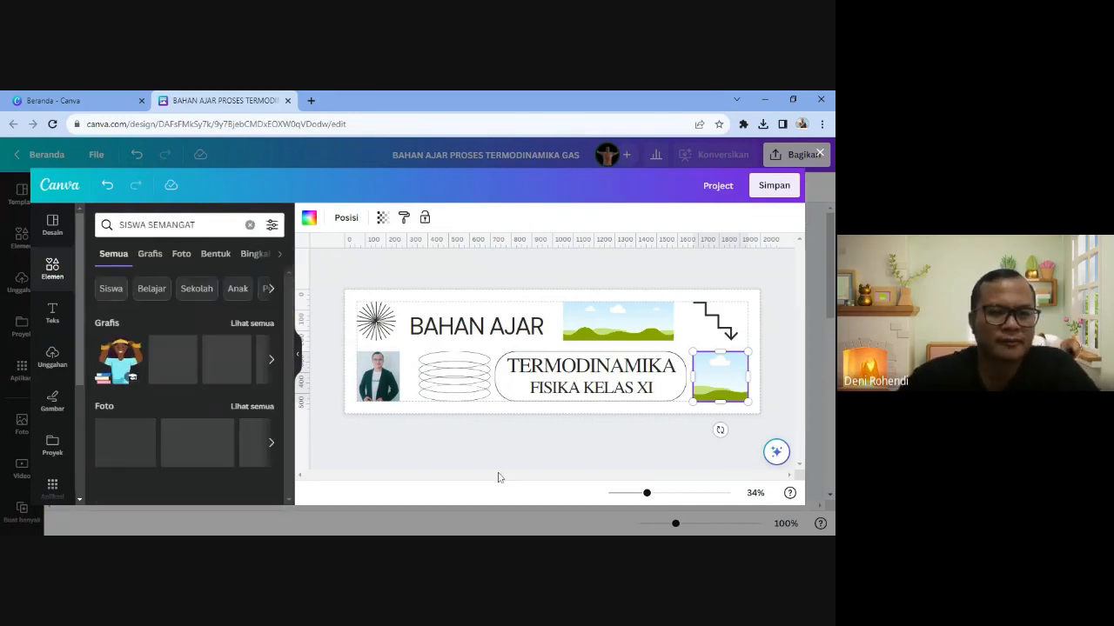
left_click(181, 254)
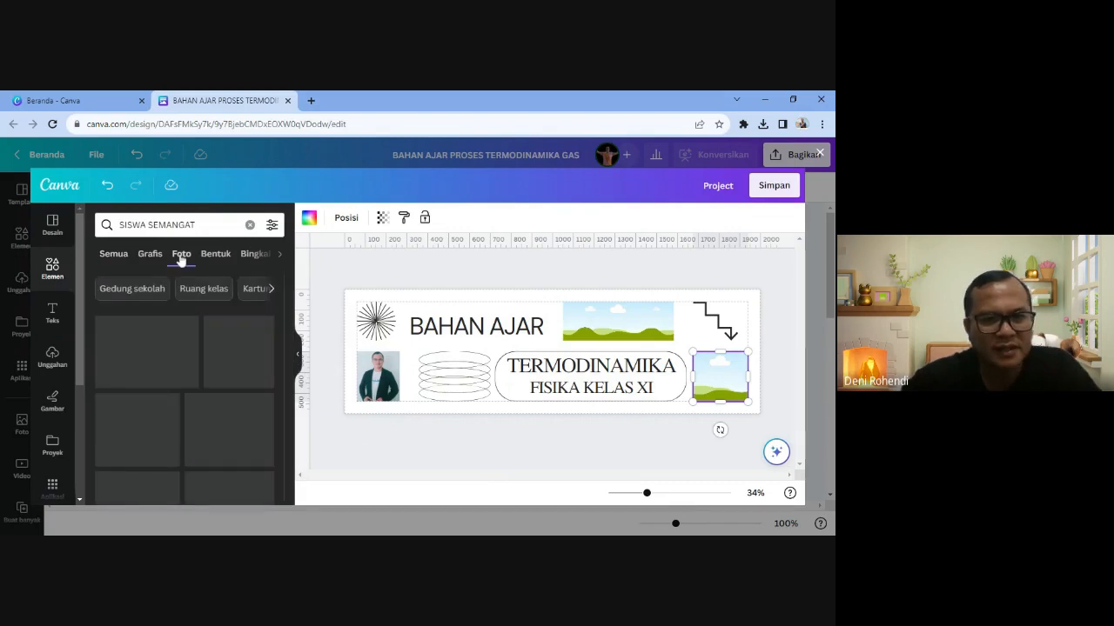
scroll(220, 372, "down", 1)
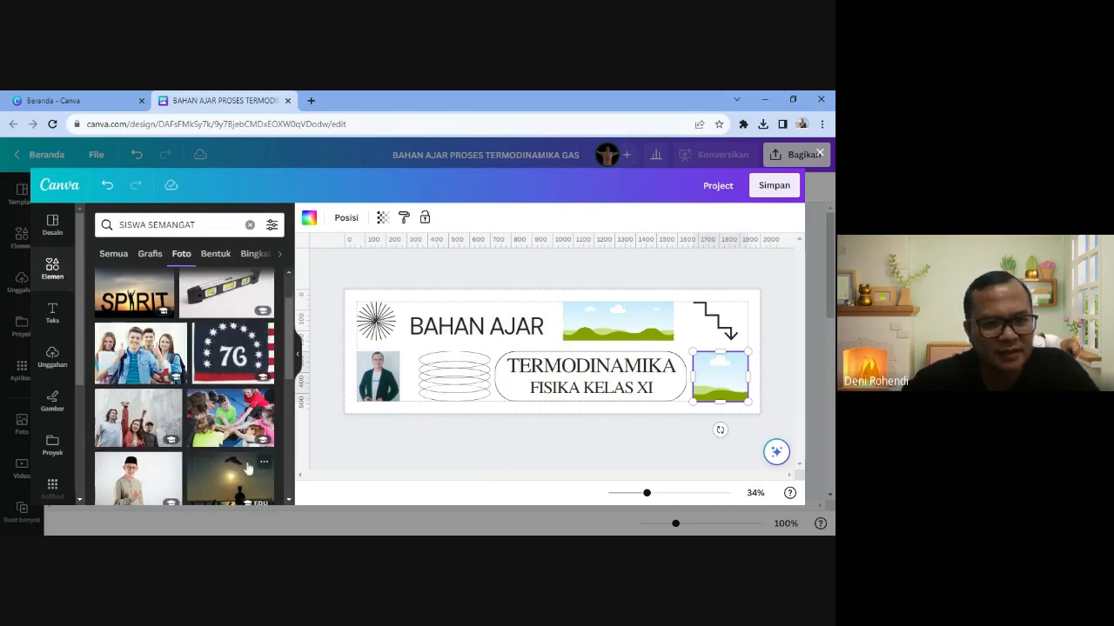
scroll(220, 373, "down", 1)
left_click(222, 369)
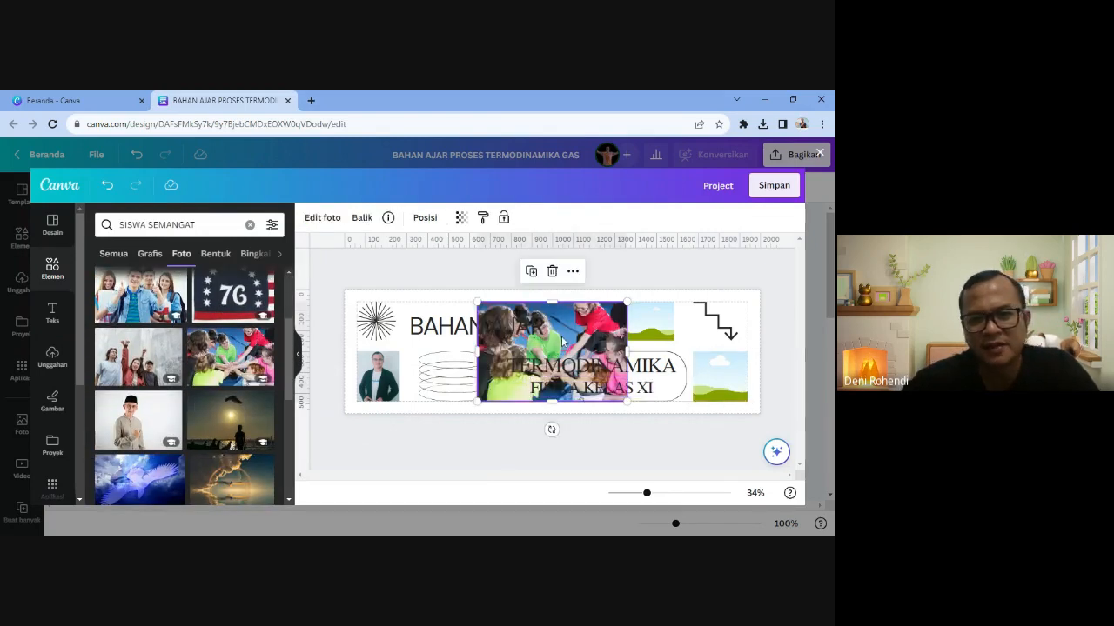
left_click_drag(565, 341, 636, 321)
- Fill the lower-right frame with the flexing-man photo and delete the stair-arrow graphic
scroll(152, 419, "down", 4)
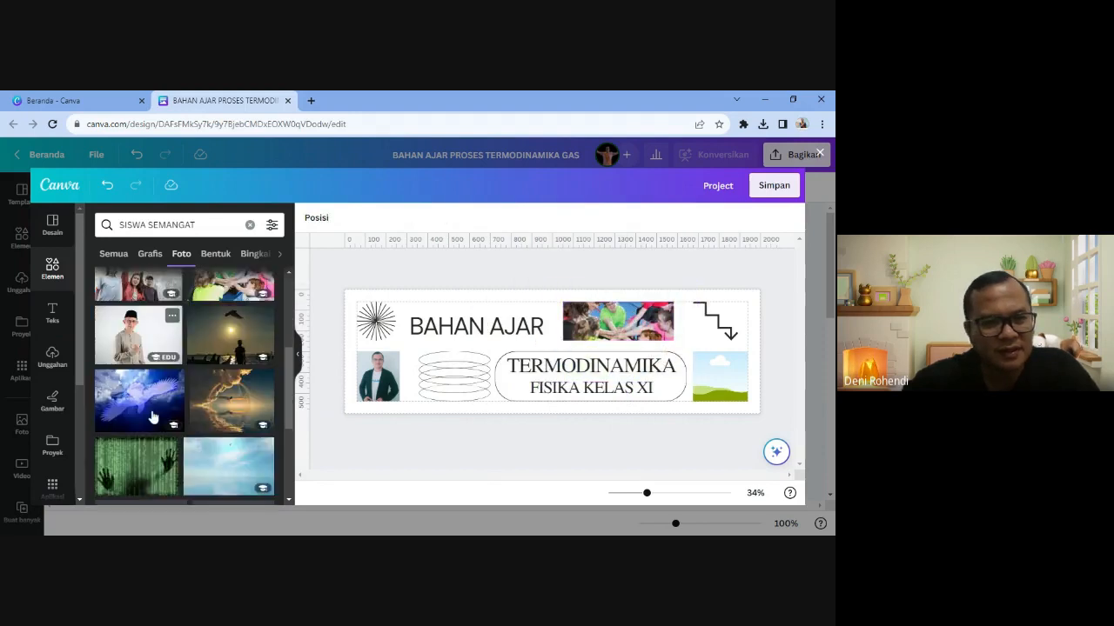
scroll(154, 411, "down", 5)
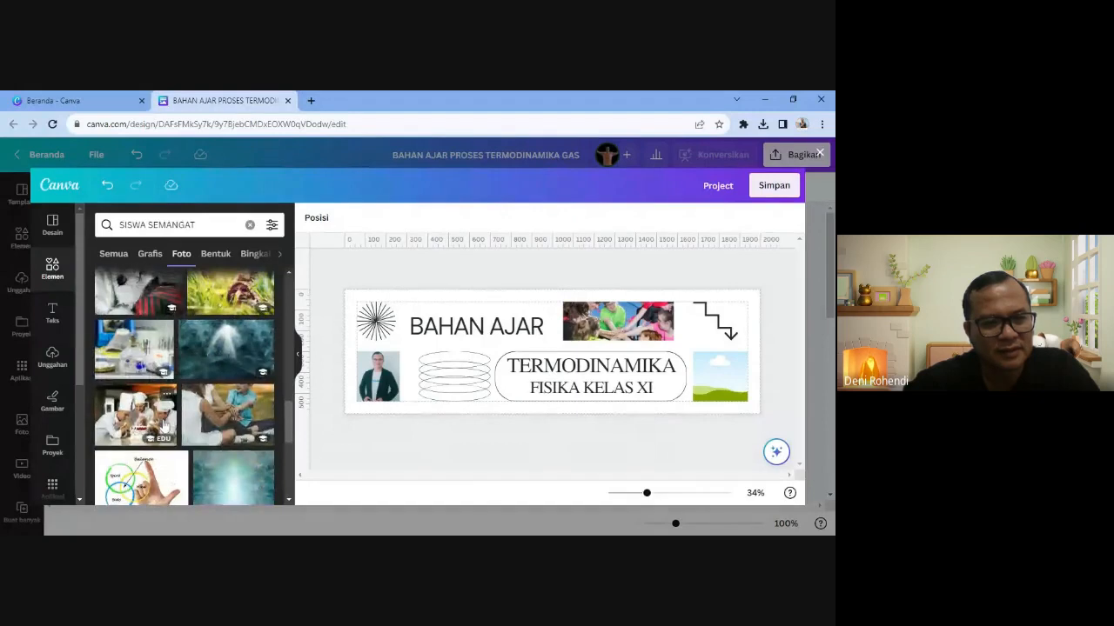
scroll(182, 452, "down", 3)
scroll(206, 490, "down", 1)
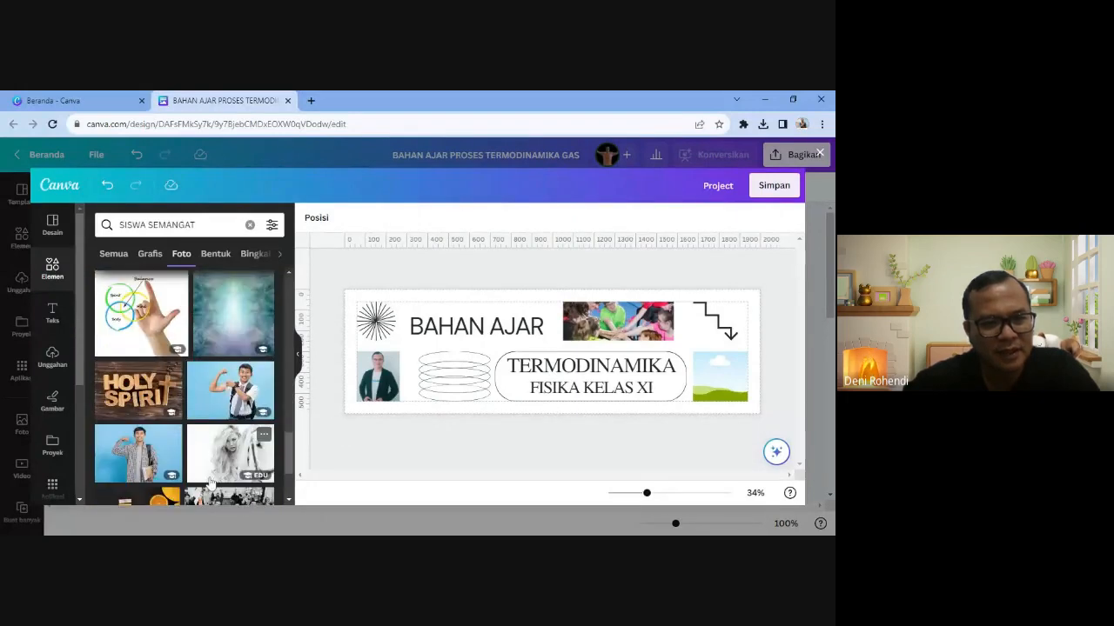
left_click(229, 387)
left_click_drag(491, 383, 720, 377)
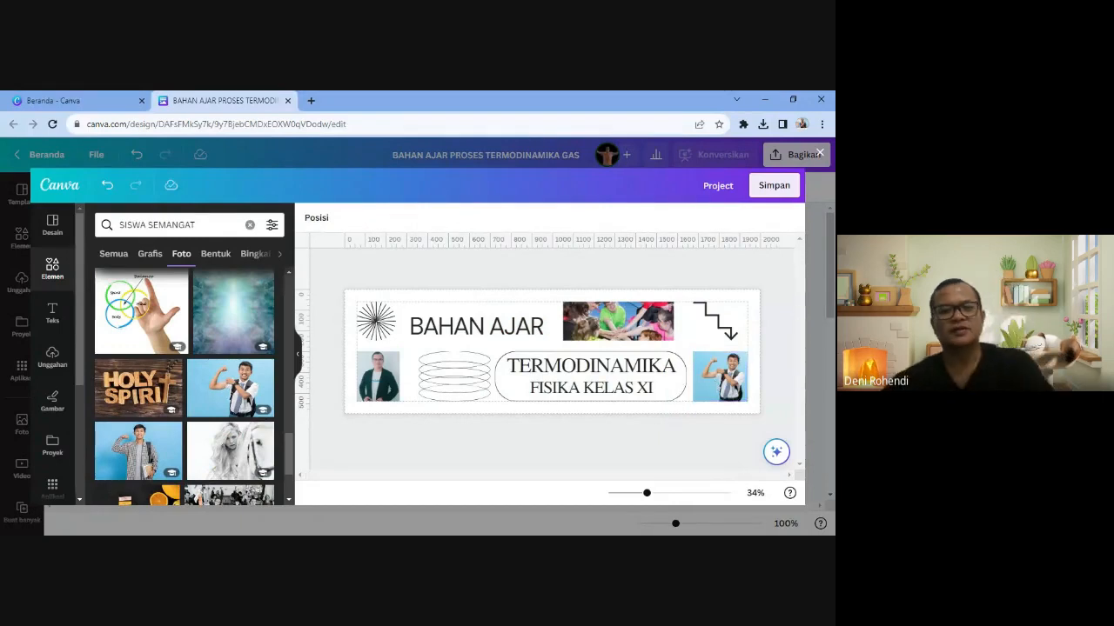
left_click(726, 329)
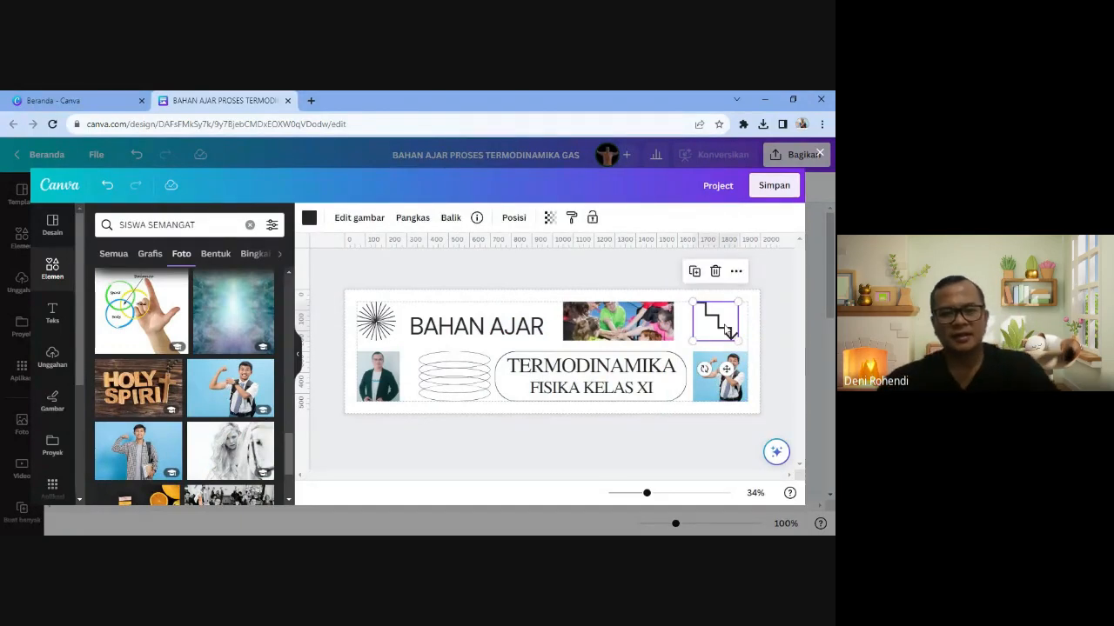
key("Delete")
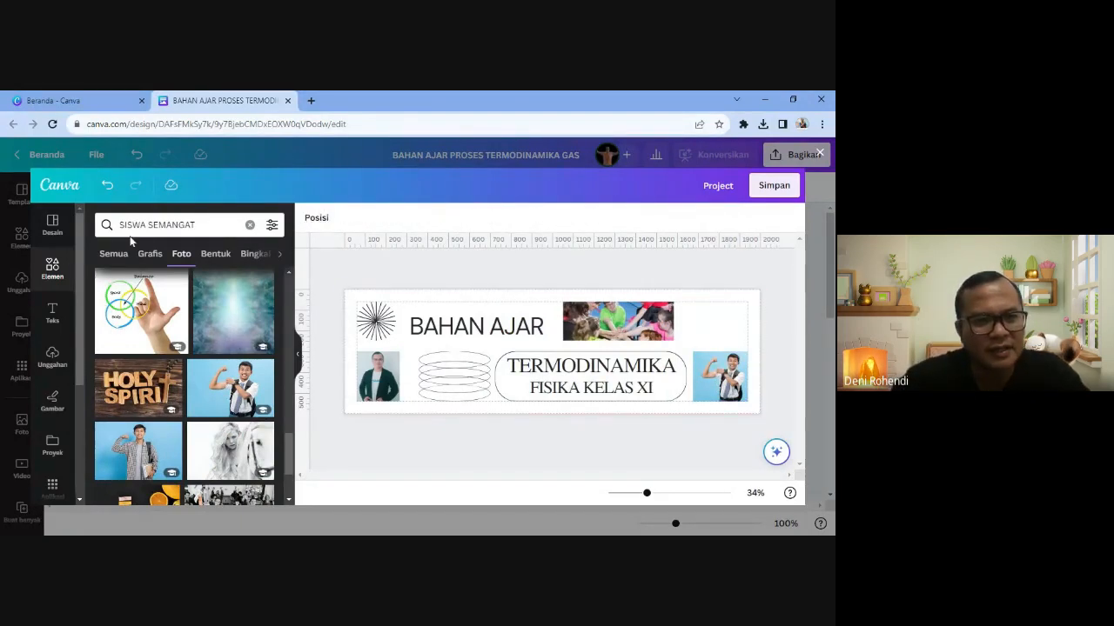
- Add the arrowed thermometer graphic from a TERMODINAMIKA search, shrunk into the banner's top-right corner
left_click(157, 225)
type("TERMODINA")
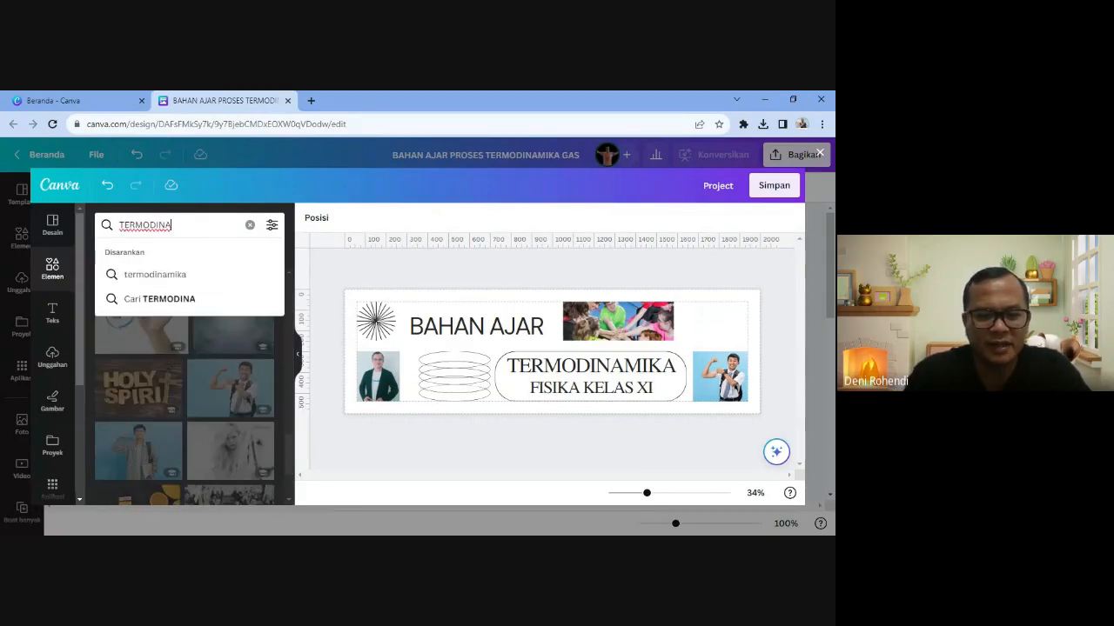
type("MIKA")
key("Return")
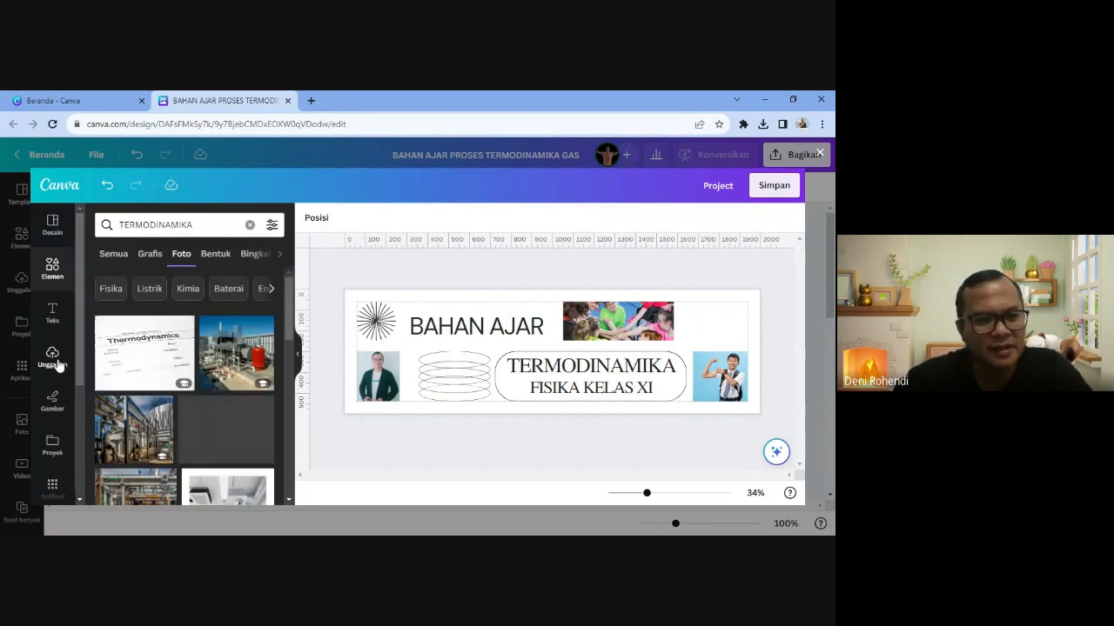
left_click(150, 254)
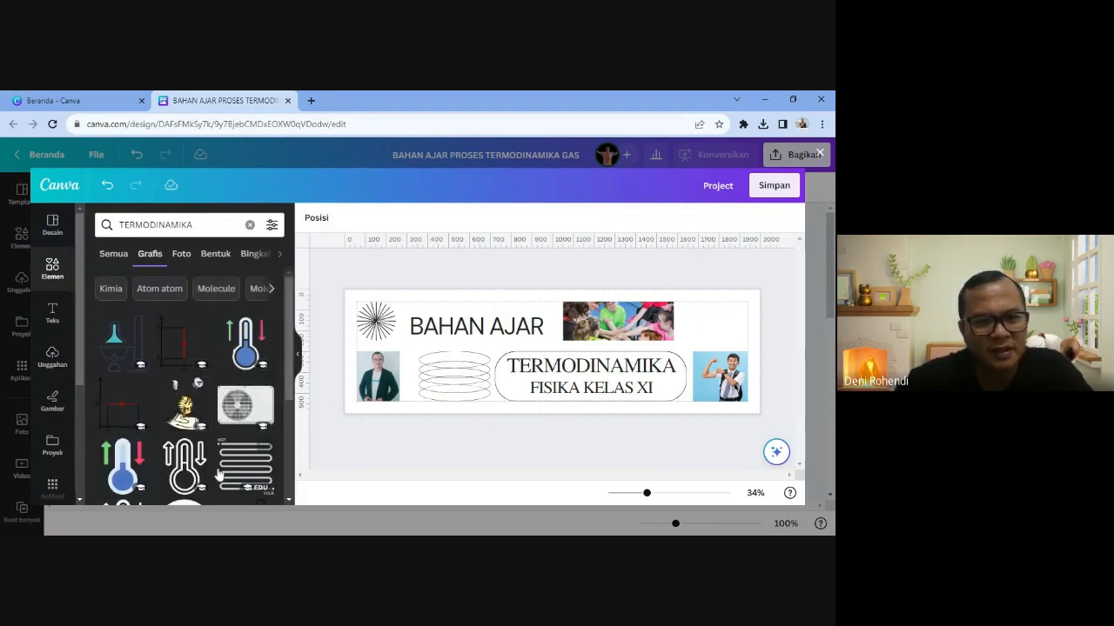
scroll(214, 472, "down", 4)
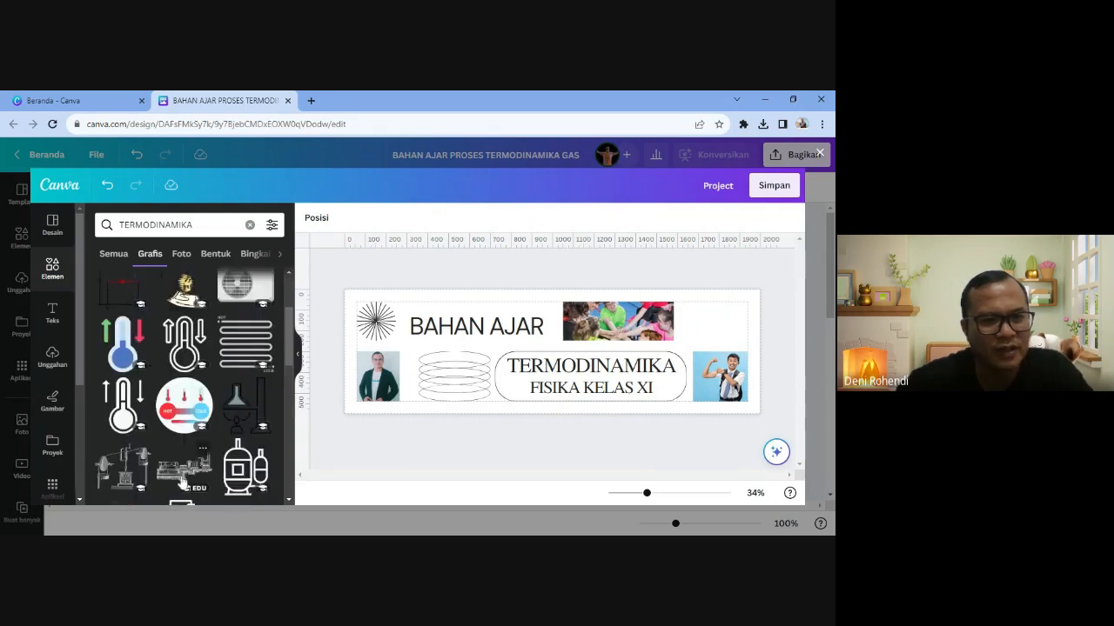
scroll(214, 472, "up", 1)
left_click(122, 405)
left_click_drag(556, 343, 716, 312)
left_click_drag(727, 331, 722, 324)
left_click(516, 269)
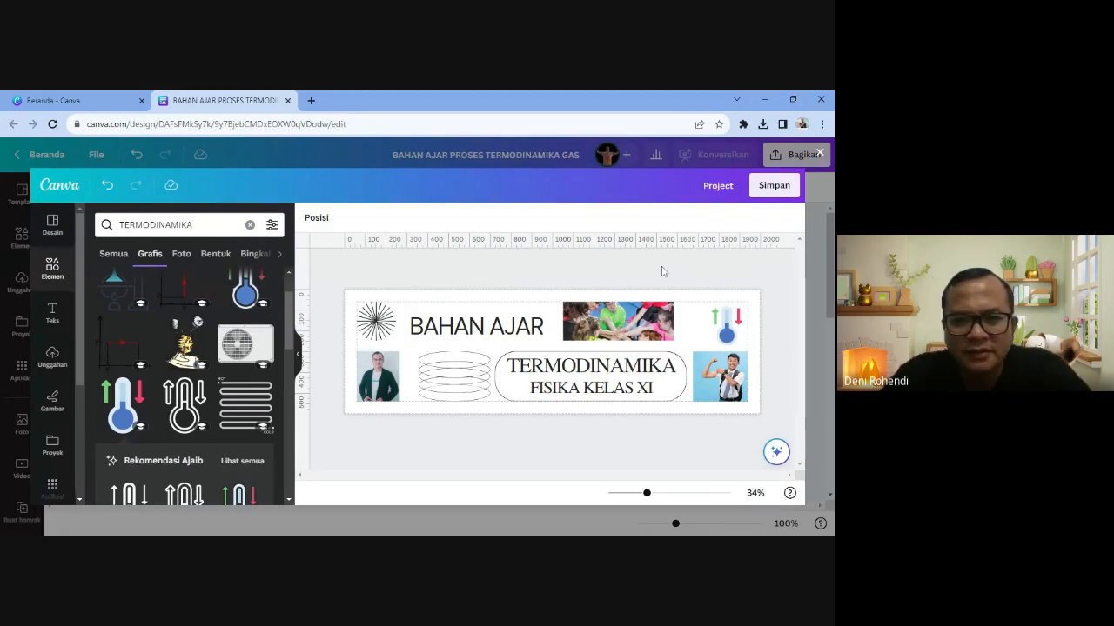
- Save the banner with Simpan and return to the empty line beneath it in the Doc
left_click(773, 186)
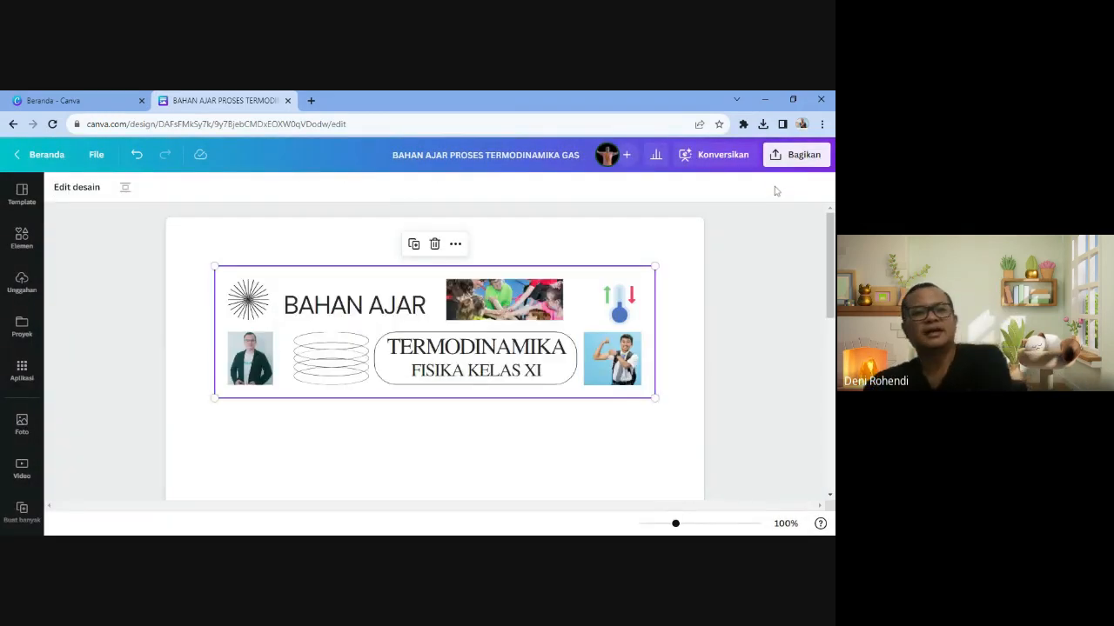
left_click(435, 405)
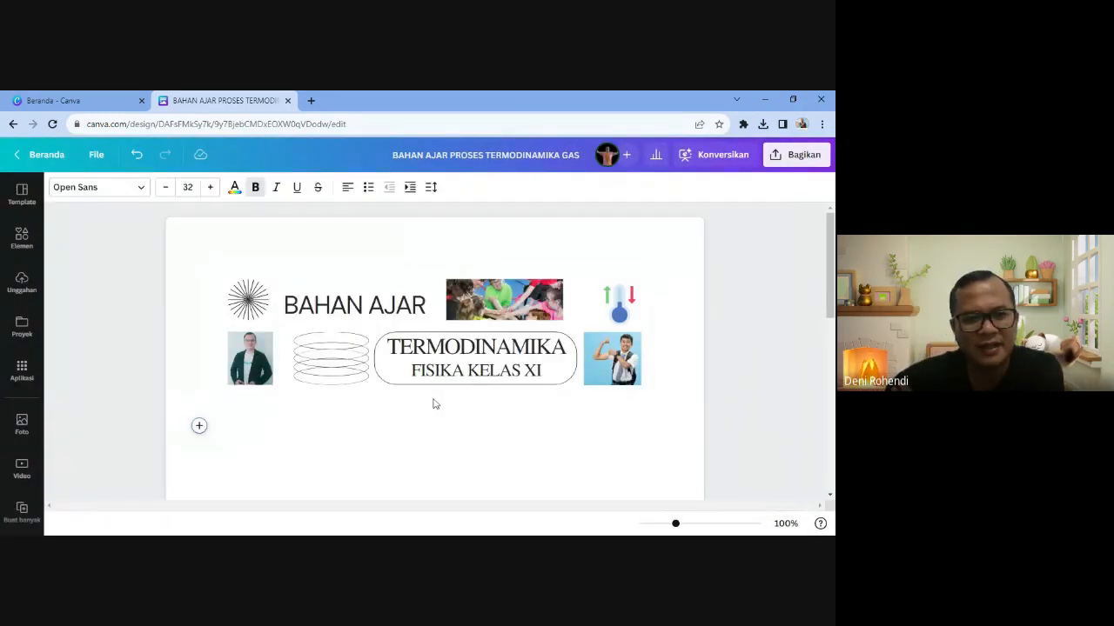
scroll(435, 404, "down", 2)
scroll(435, 404, "up", 2)
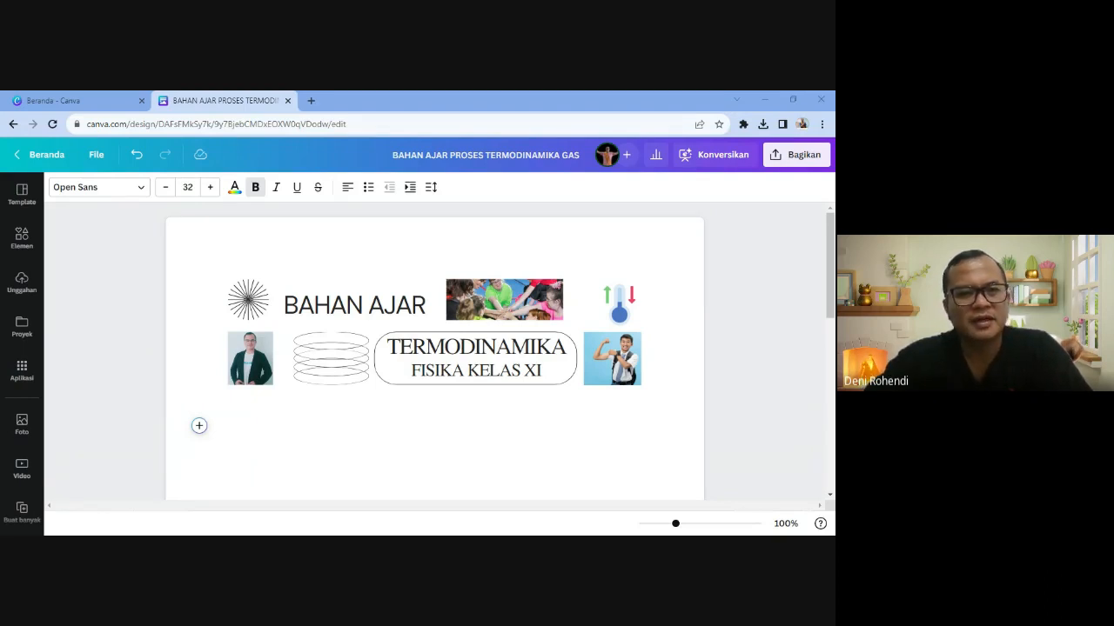
left_click(453, 510)
scroll(457, 324, "down", 1)
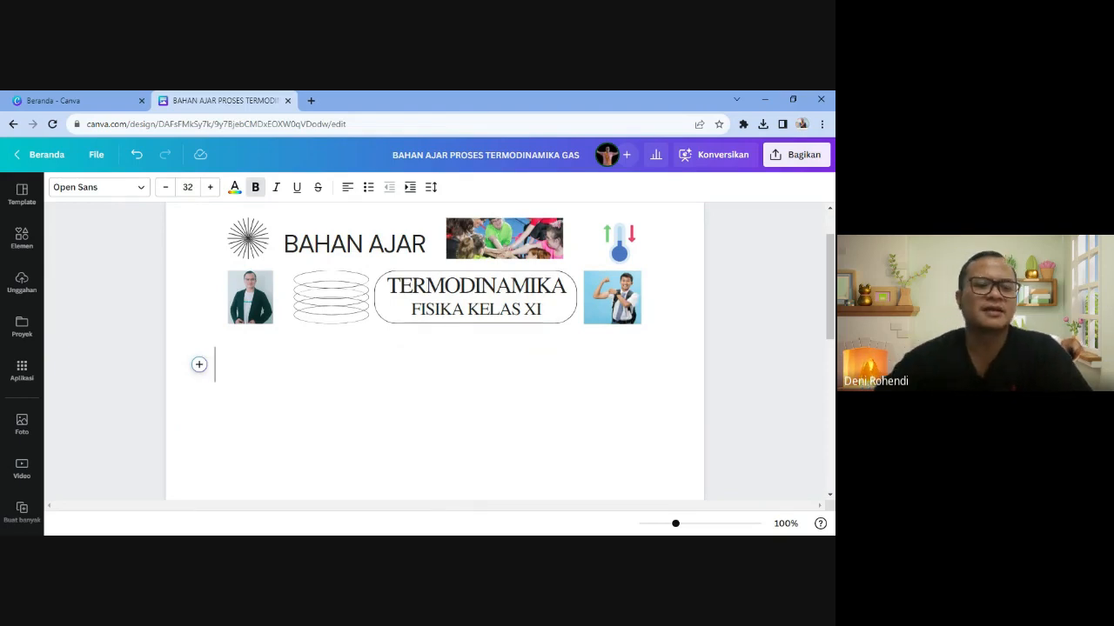
scroll(302, 314, "up", 1)
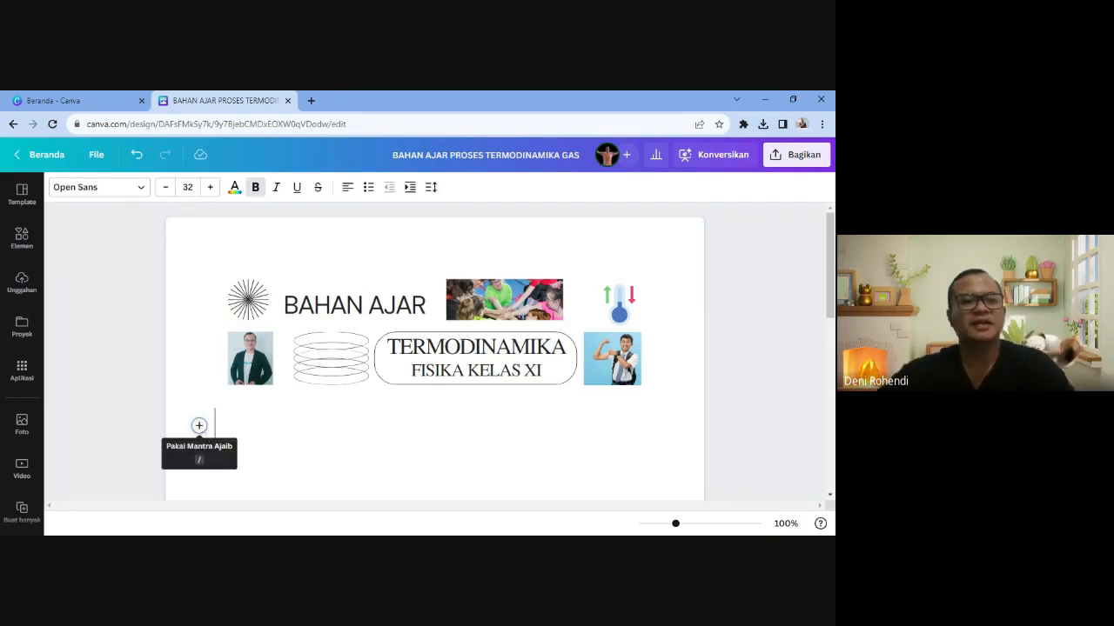
- Insert a one-row, two-column (2x1) Tabel below the banner from the quick-action menu
left_click(199, 427)
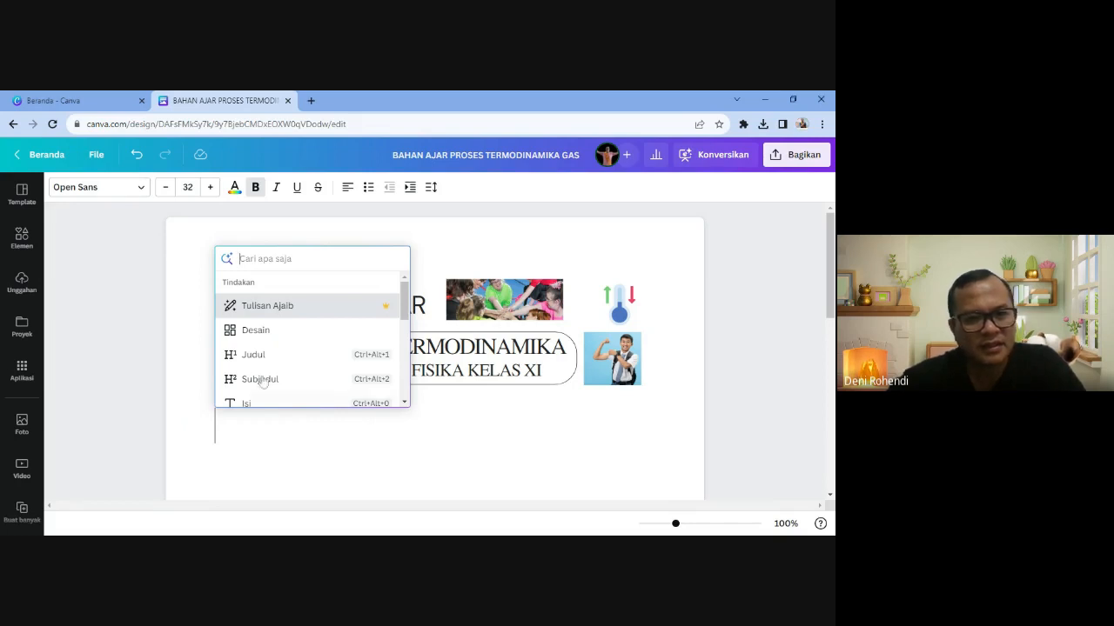
scroll(271, 375, "down", 3)
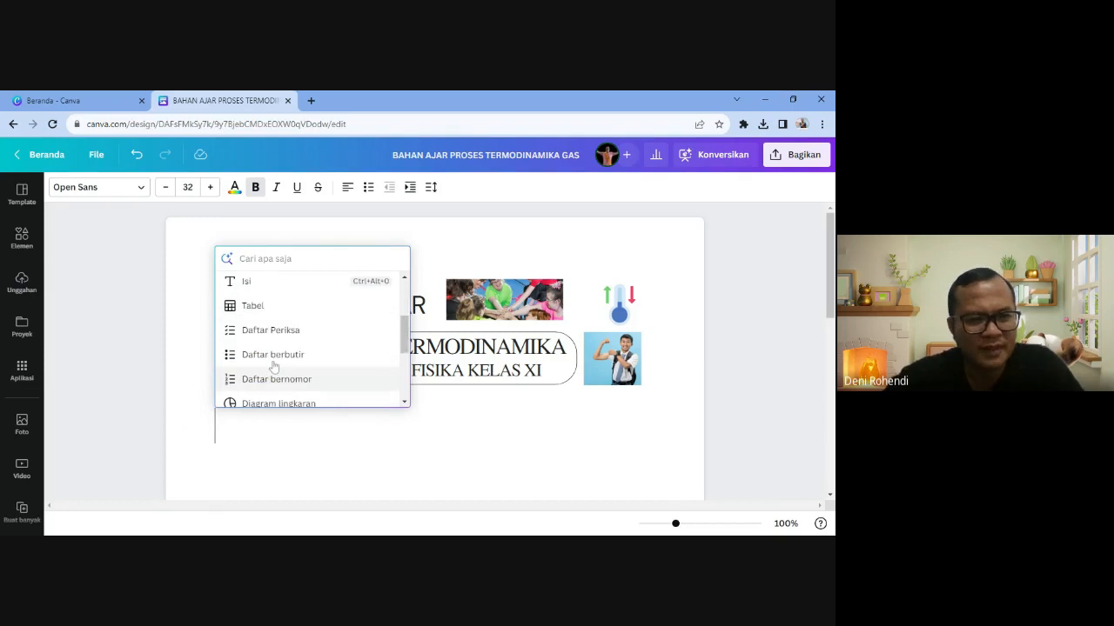
left_click(257, 307)
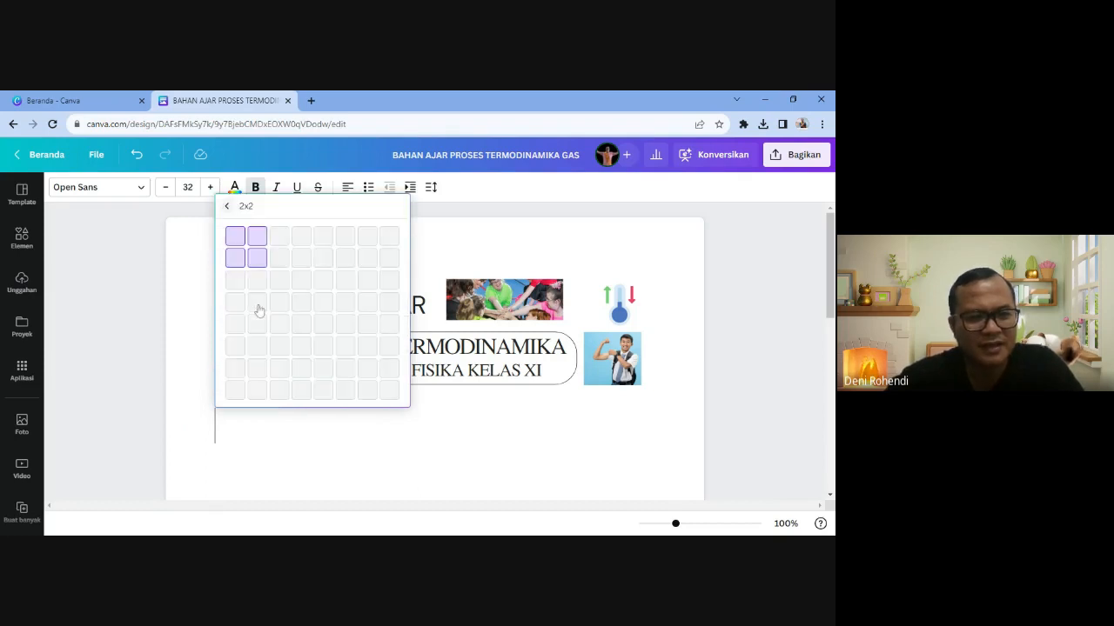
left_click(256, 237)
scroll(253, 241, "down", 2)
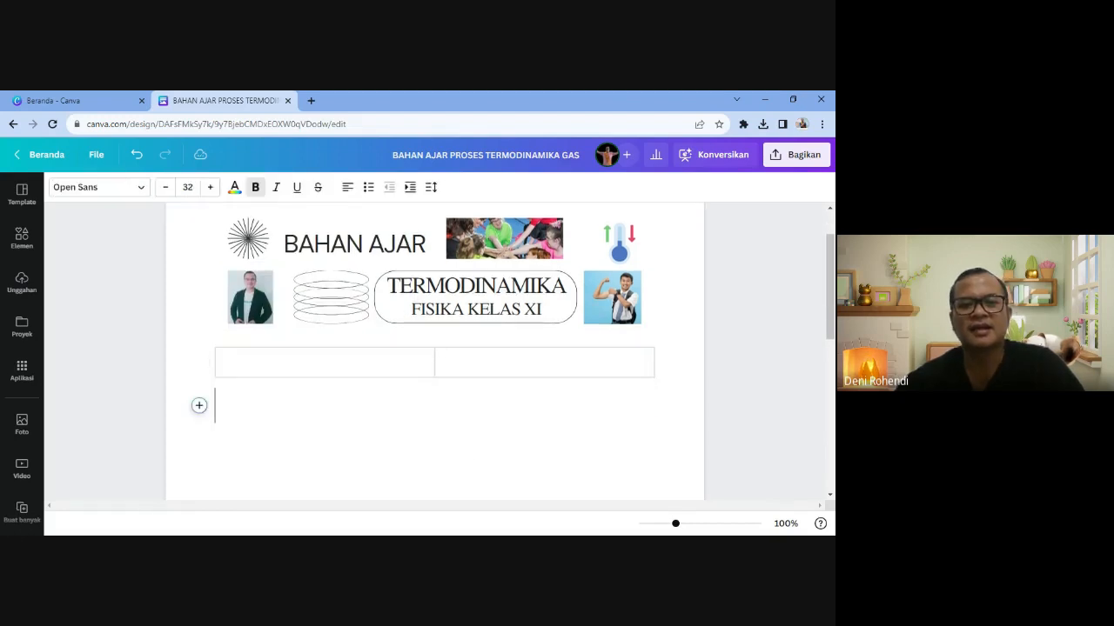
left_click(261, 363)
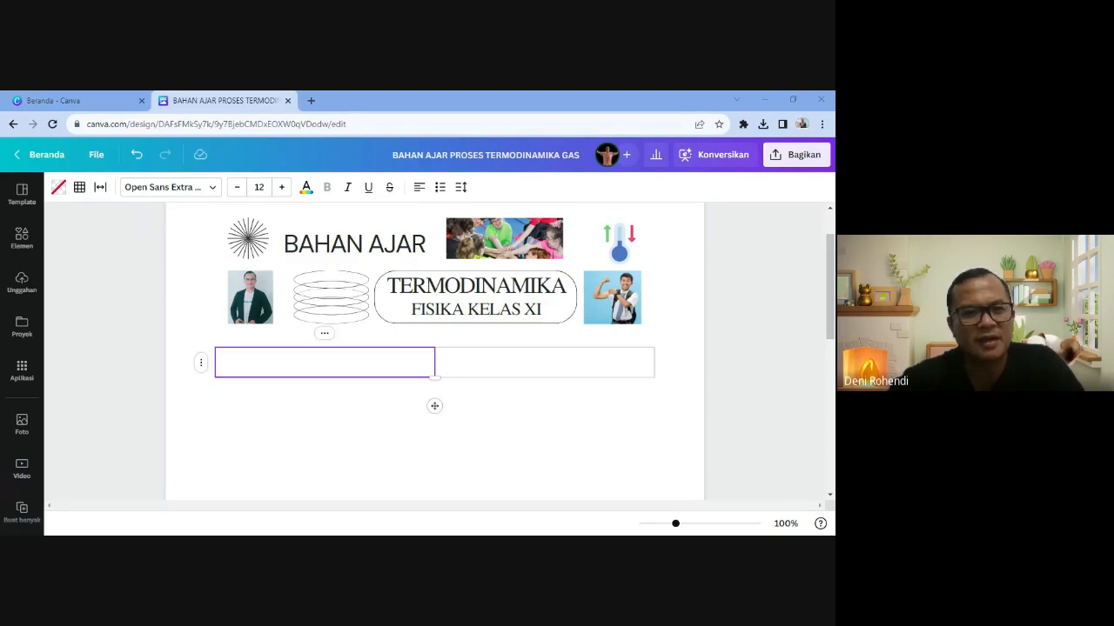
- Type 'IDENTITAS MATERI' in the right table cell
left_click(494, 376)
type("IDEN")
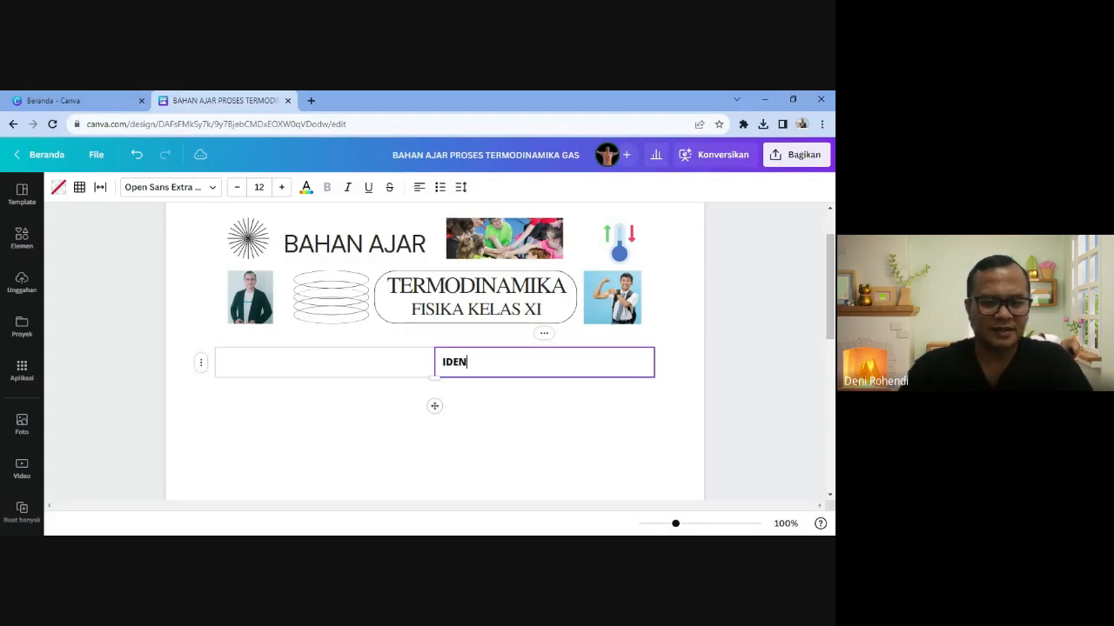
type("TITAS MATER")
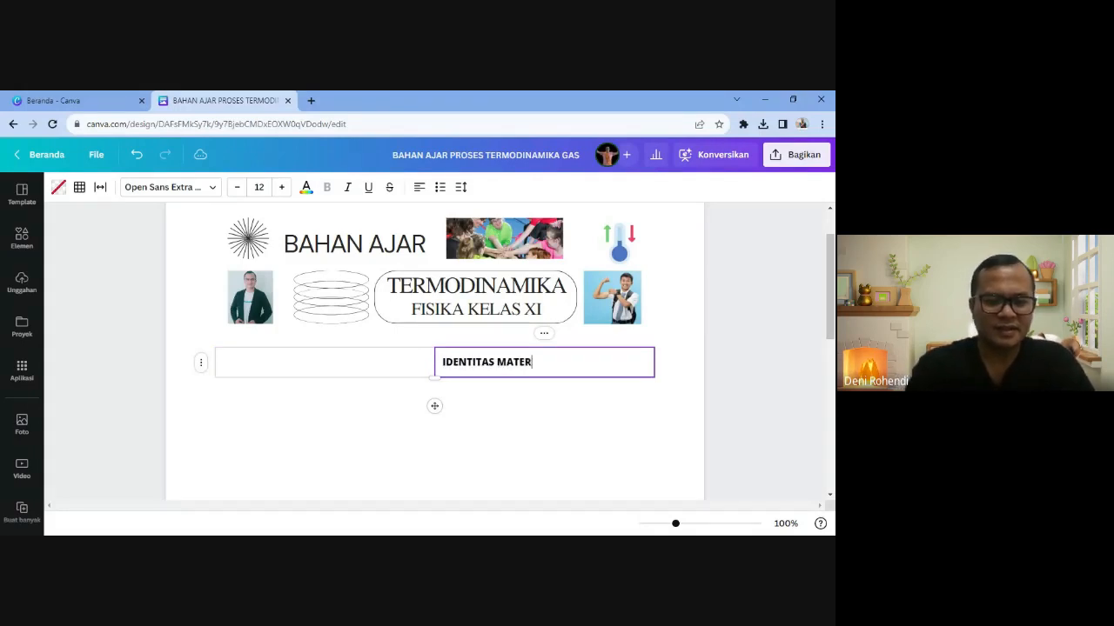
type("I")
left_click(324, 363)
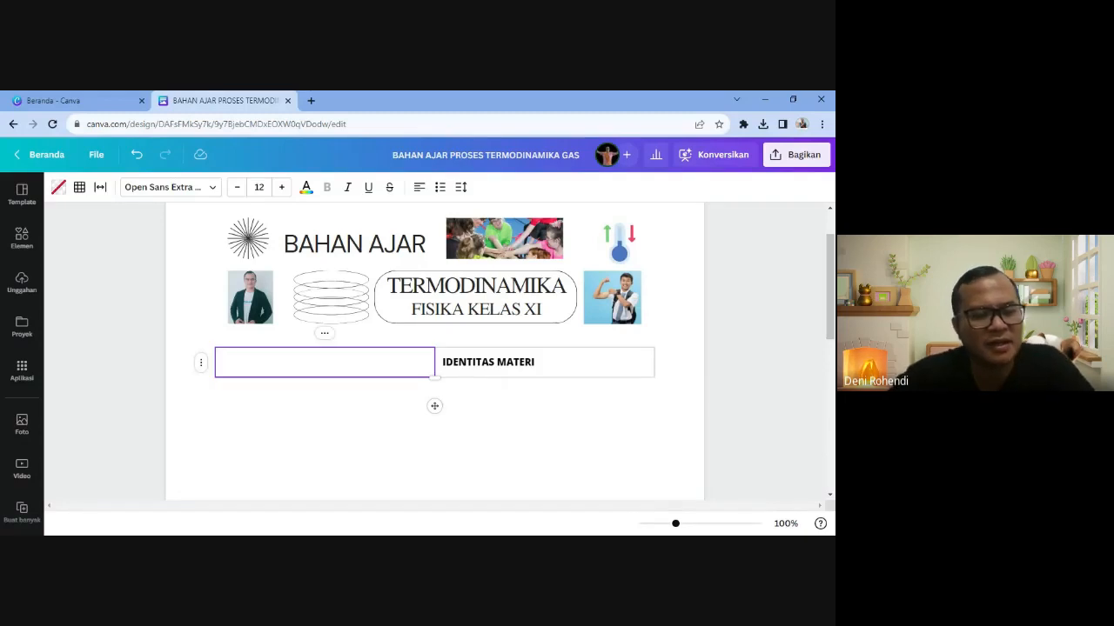
- Search Elements for API and add the flame graphic to the left cell
left_click(22, 237)
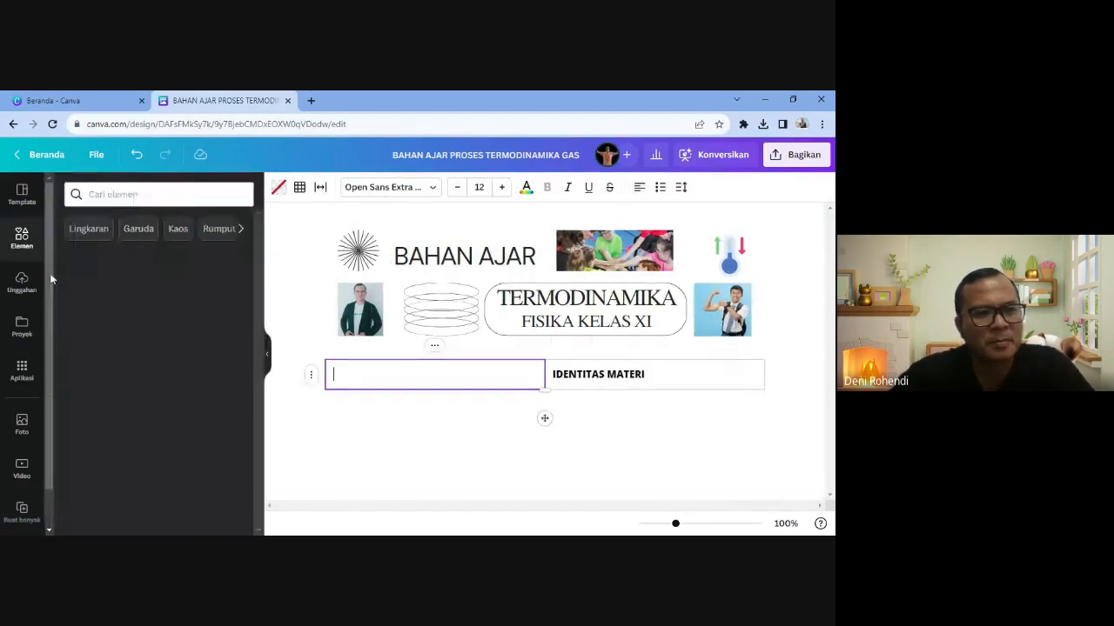
left_click(131, 195)
type("PA")
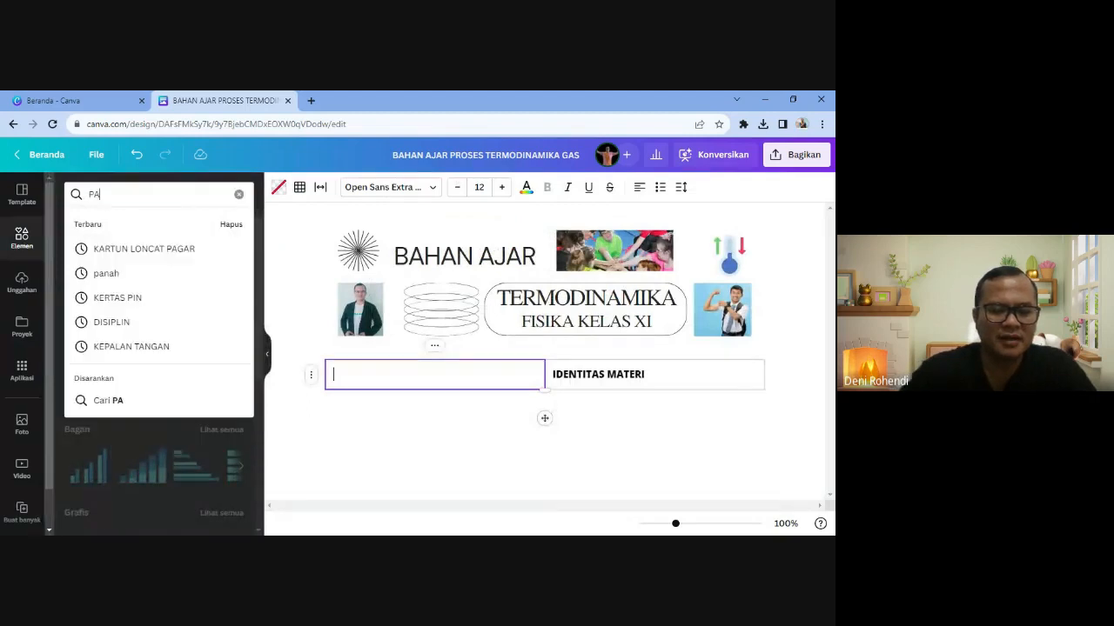
type("NAS")
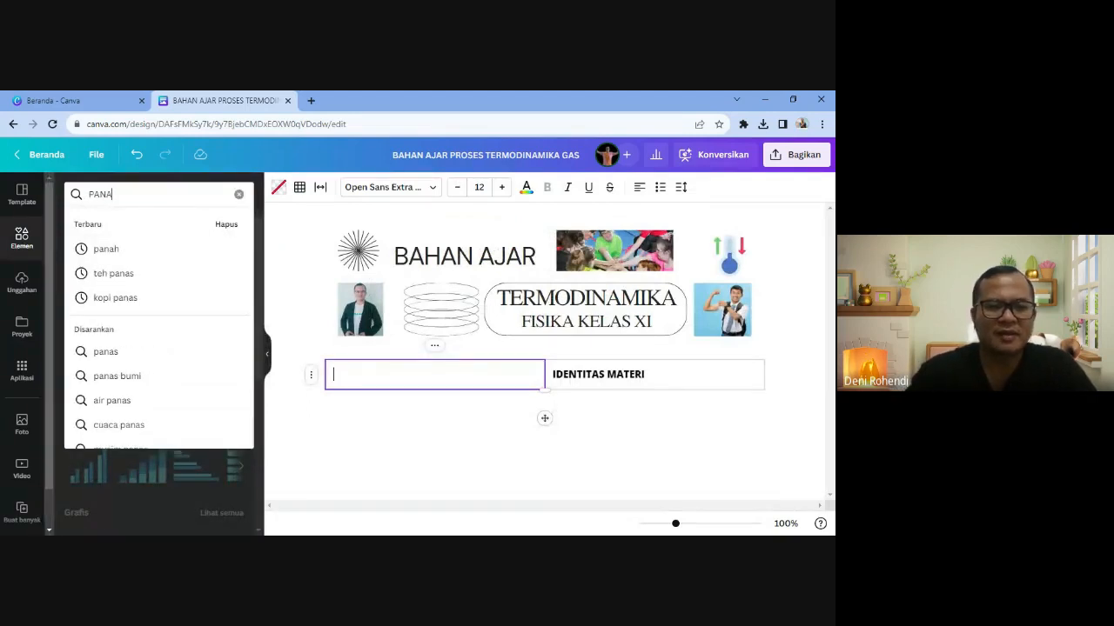
key("BackSpace")
key("BackSpace")
key("BackSpace")
key("BackSpace")
key("BackSpace")
type("API")
key("Return")
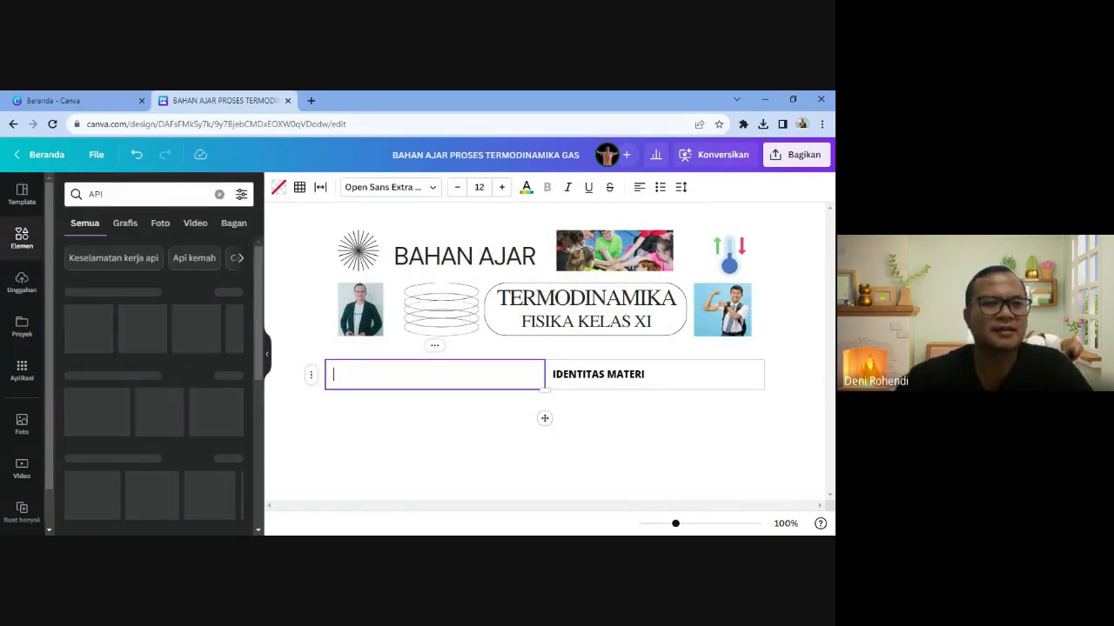
left_click(143, 342)
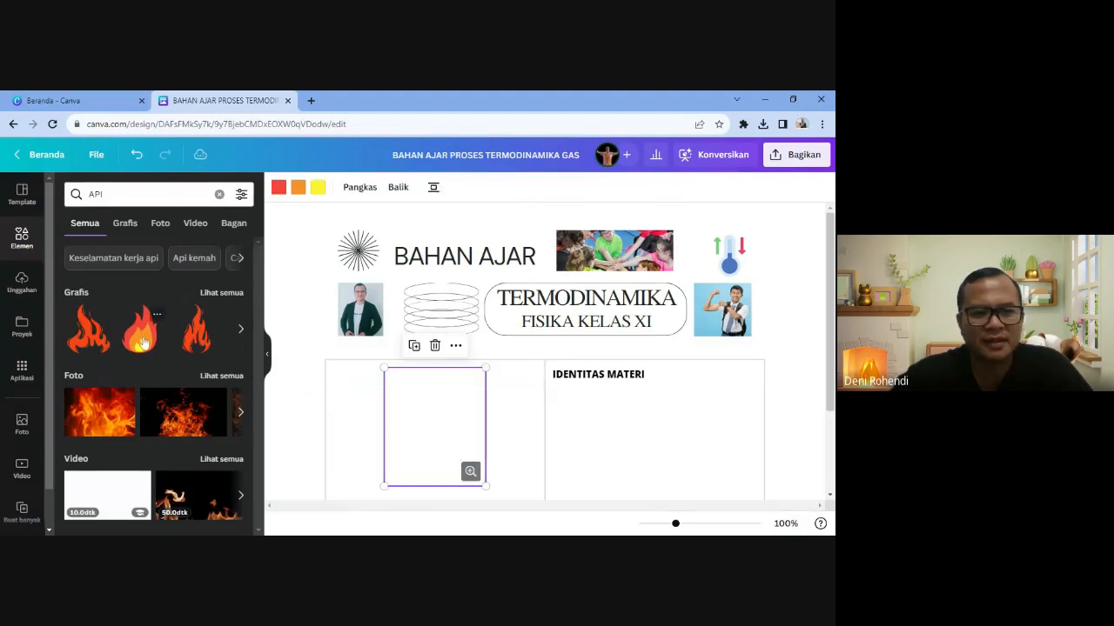
- Select the IDENTITAS MATERI heading text in the right cell
left_click(618, 457)
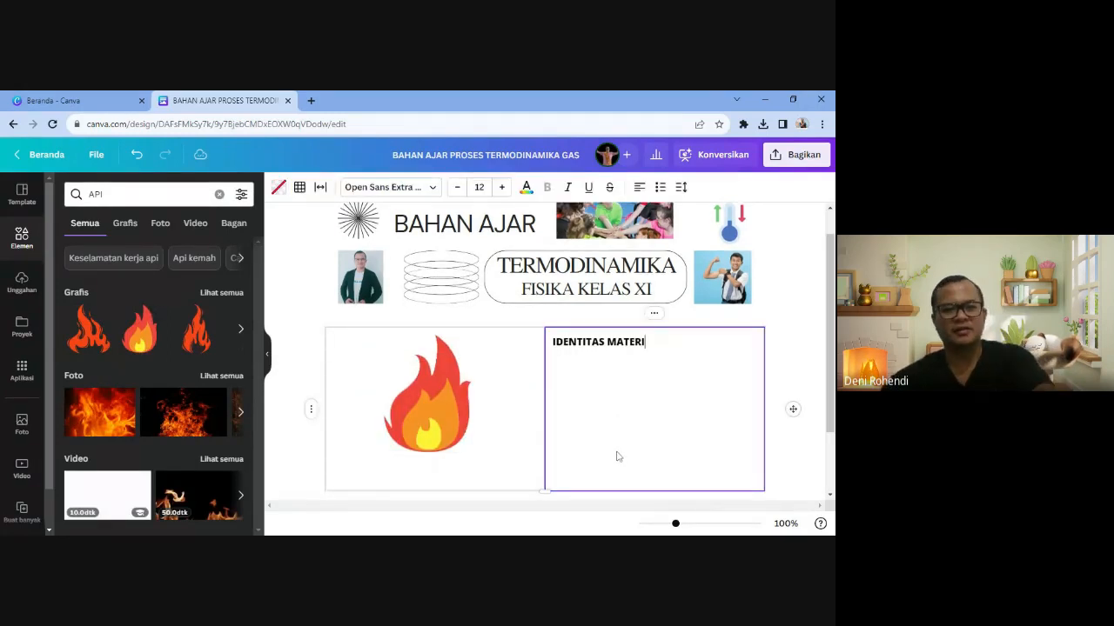
left_click(665, 362)
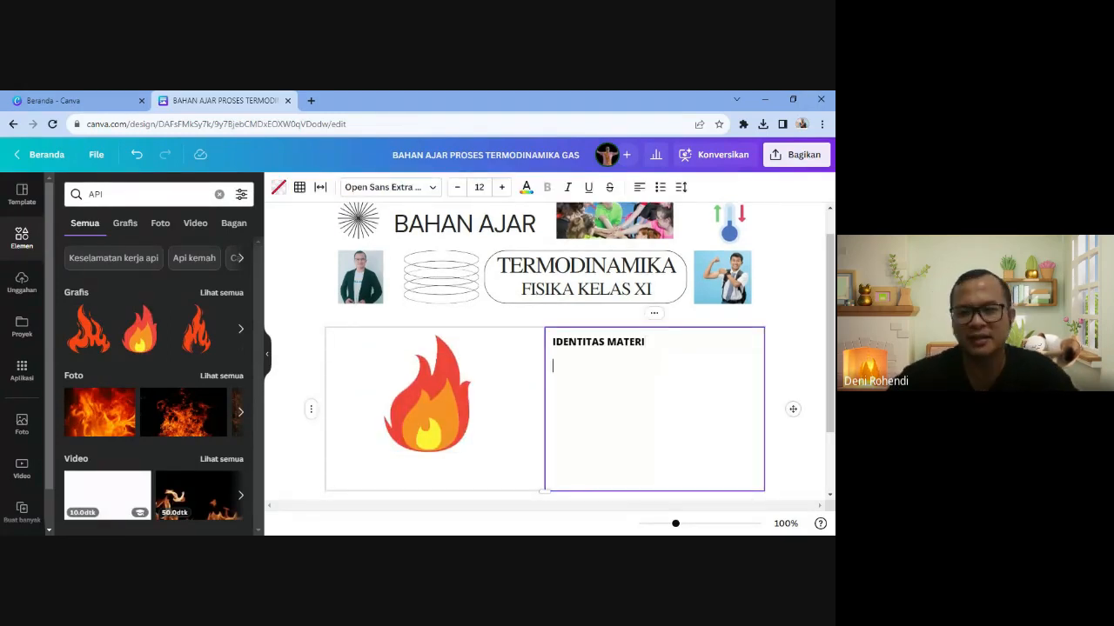
left_click_drag(645, 342, 550, 342)
- Set the IDENTITAS MATERI heading to Agrandir Wide at size 21
left_click(406, 190)
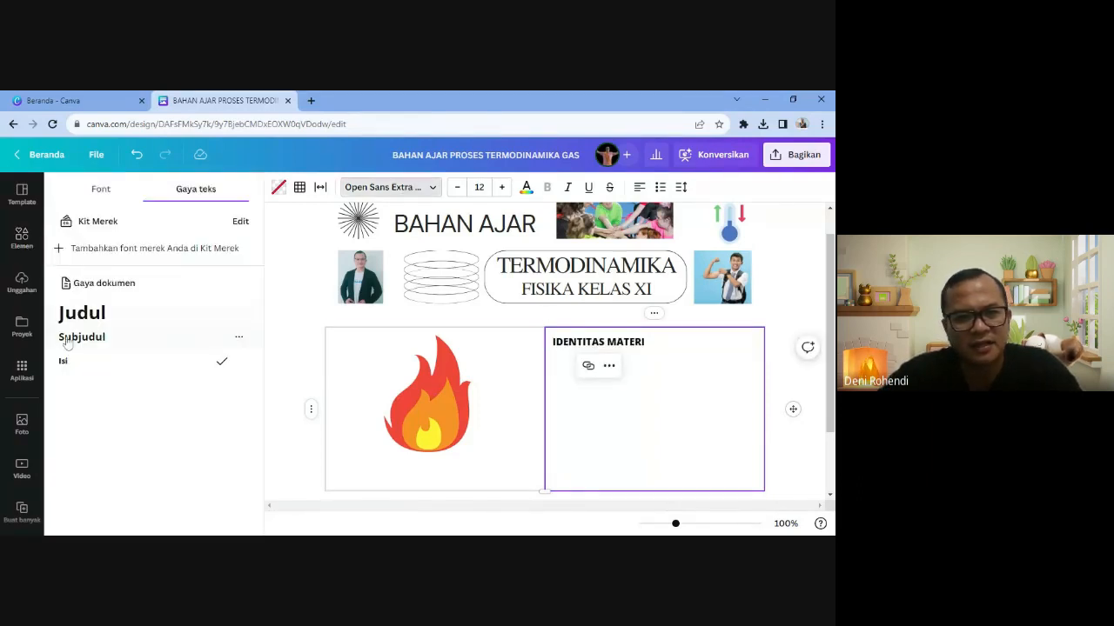
left_click(110, 194)
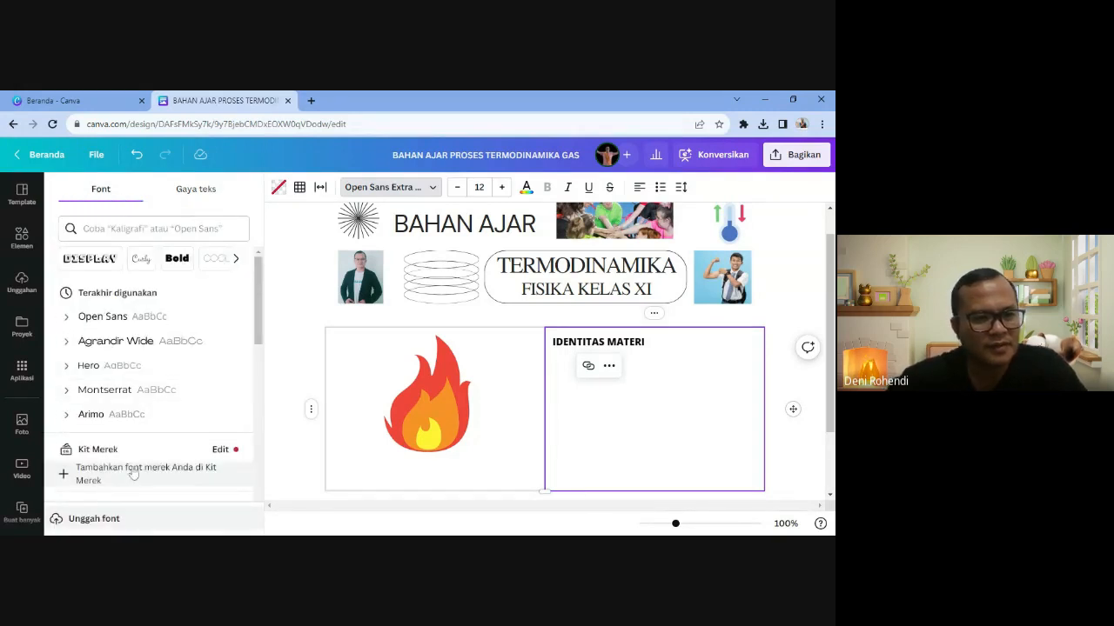
left_click(123, 347)
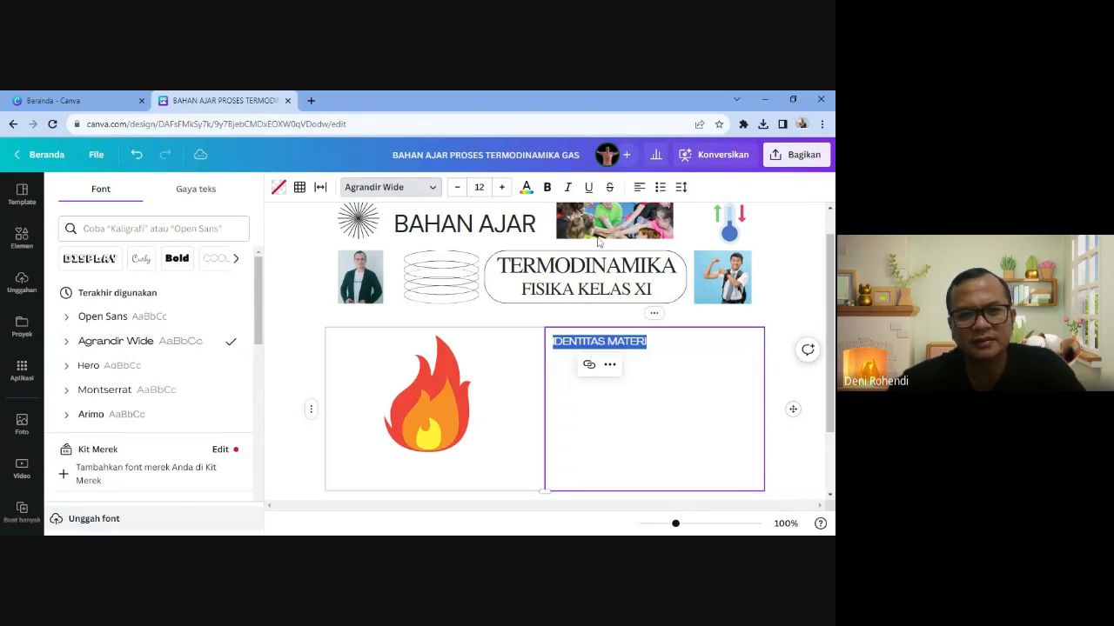
left_click(502, 188)
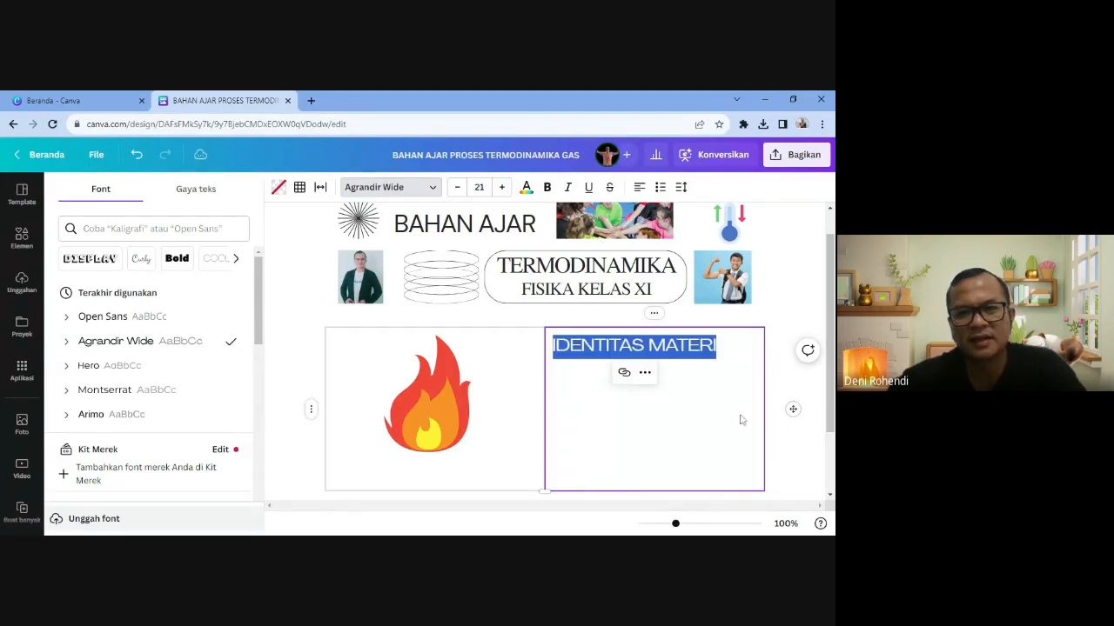
- Paste the 'Judul : Termodinamika' line and three learning objectives below the heading
left_click(729, 353)
left_click(729, 352)
left_click(727, 350)
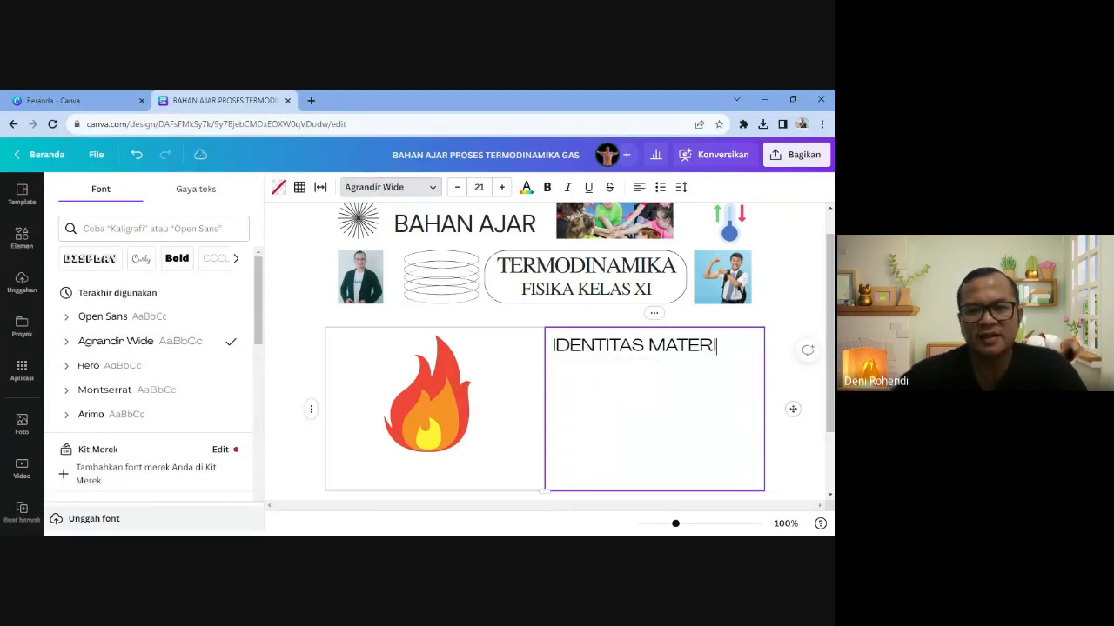
left_click(612, 451)
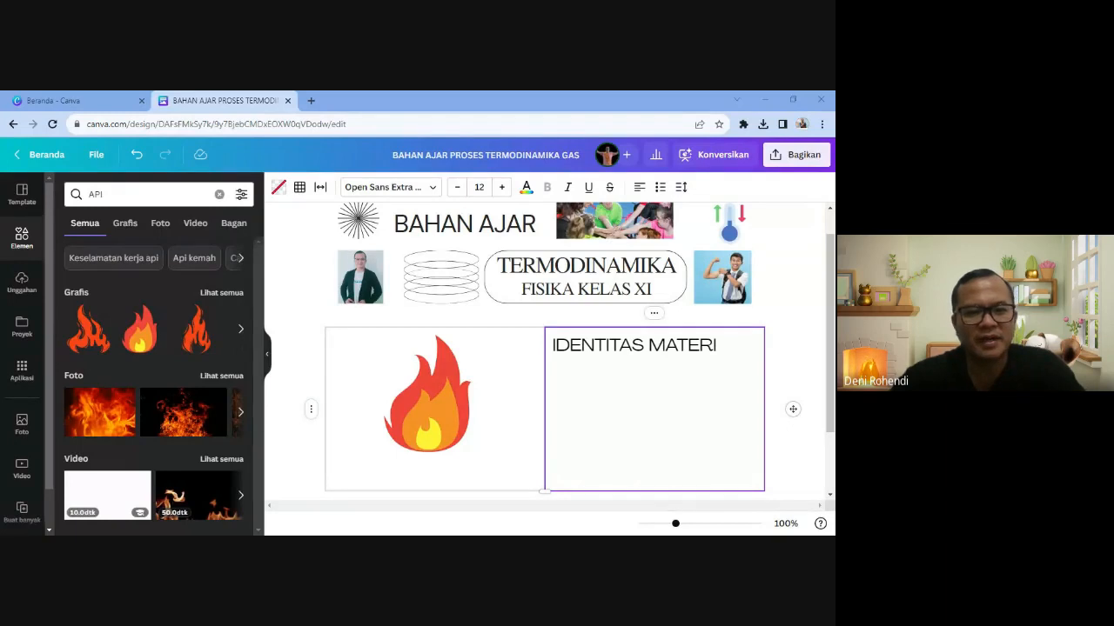
left_click(574, 394)
type("Judul : Termodinamika Tujuan Pembelajaran: Memahami konversi usaha- energi dalam berbagai proses termodinamika Menganalisis prosestermodinamika pada siklus Carnot Memaknai pemanfaatantermodinamika dalam teknologi sehari-hari")
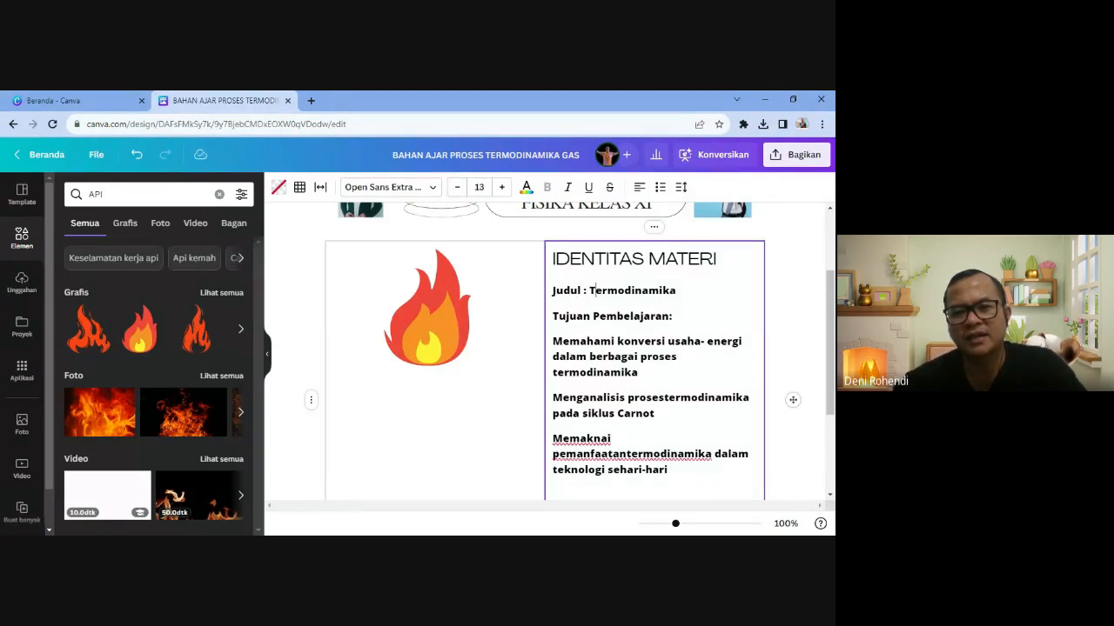
- Delete the trailing blank lines and fix the space before 'termodinamika' in the Judul line
key("Down")
key("Down")
key("Down")
key("Down")
key("Down")
key("Down")
key("Down")
key("Down")
key("Down")
key("Down")
key("Down")
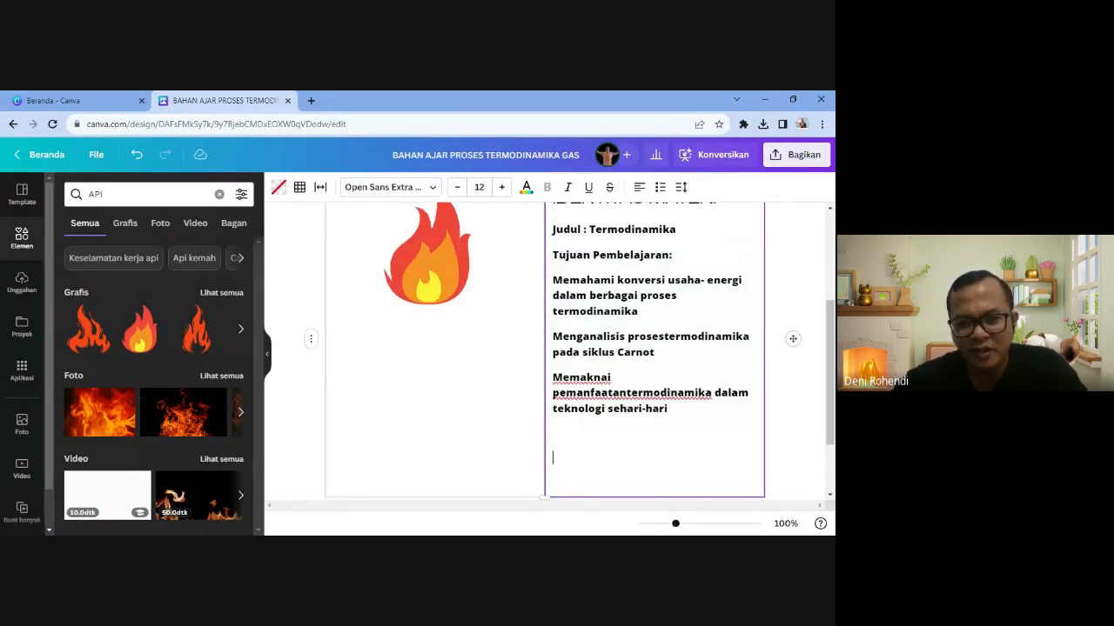
key("BackSpace")
key("BackSpace")
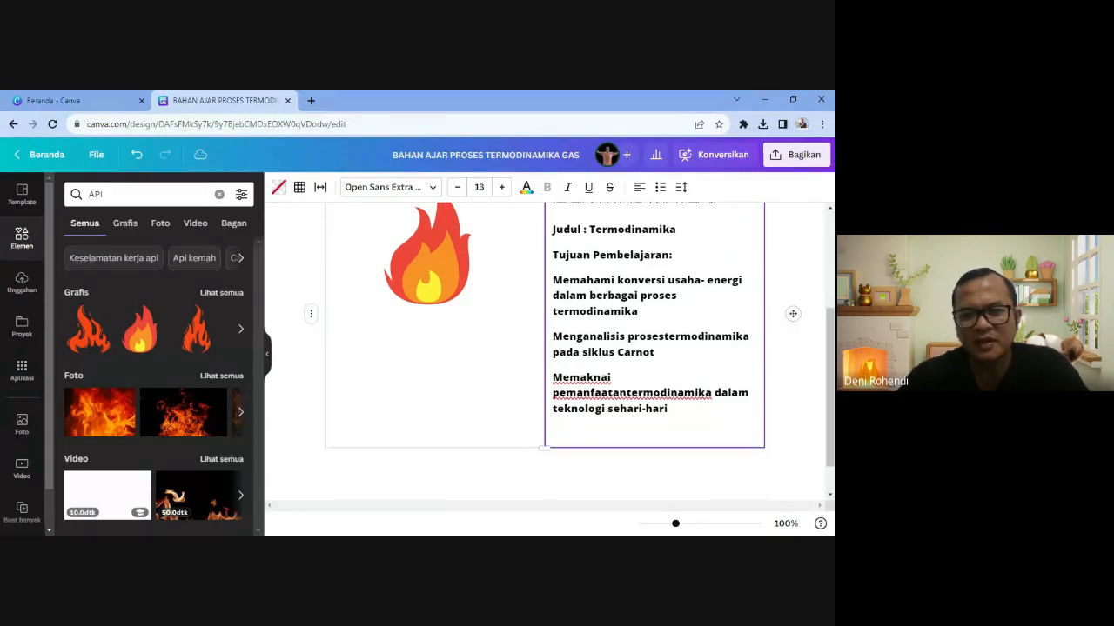
key("BackSpace")
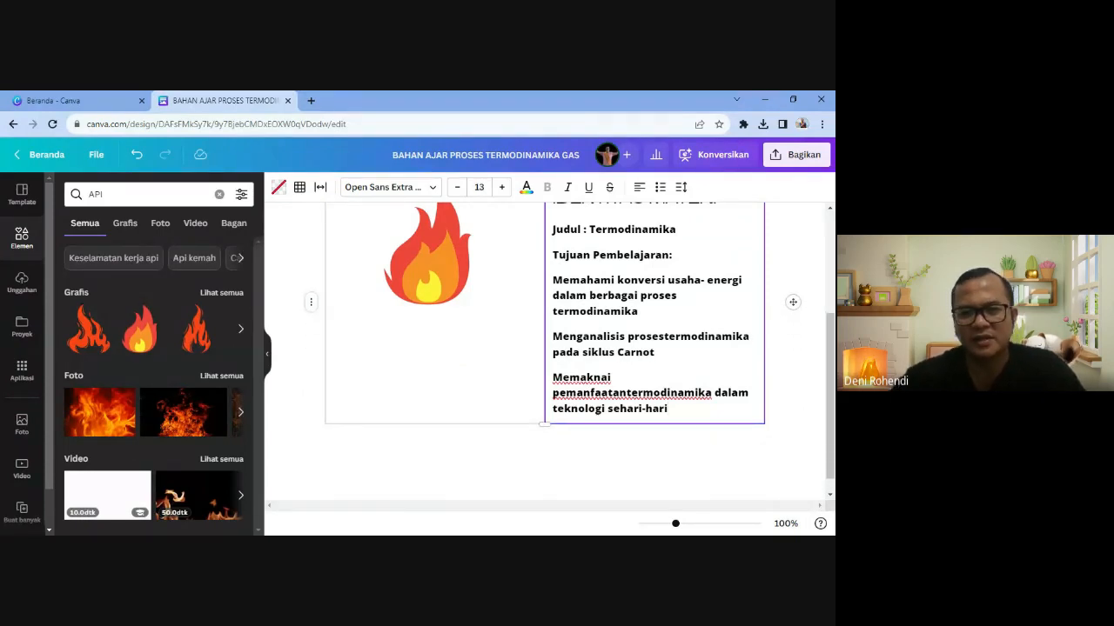
scroll(544, 348, "up", 1)
left_click(582, 289)
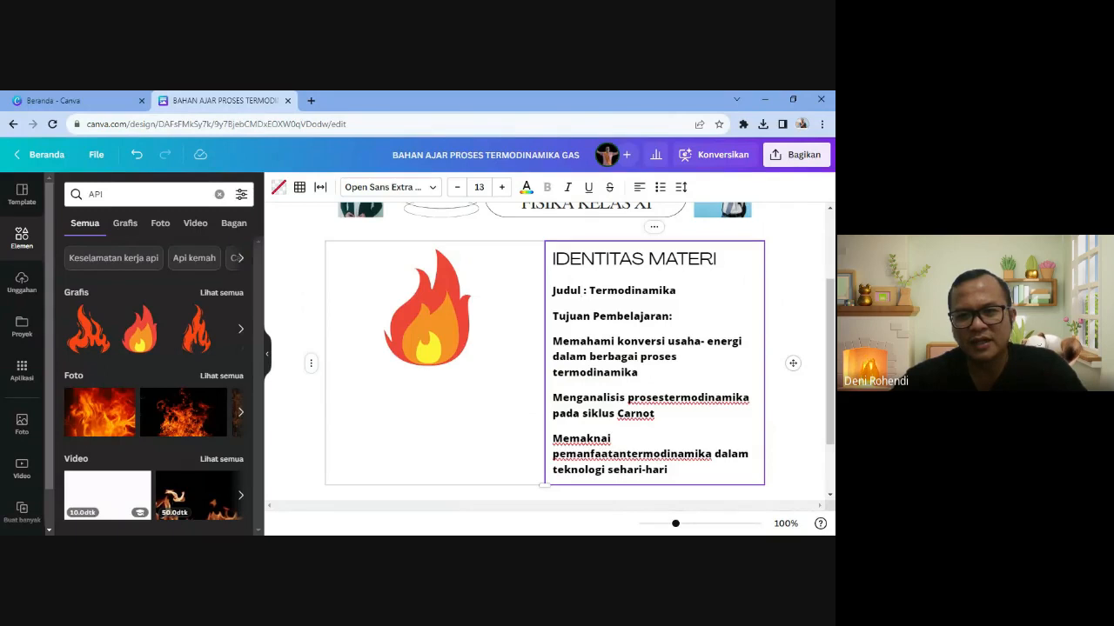
left_click_drag(552, 291, 670, 290)
left_click(643, 316)
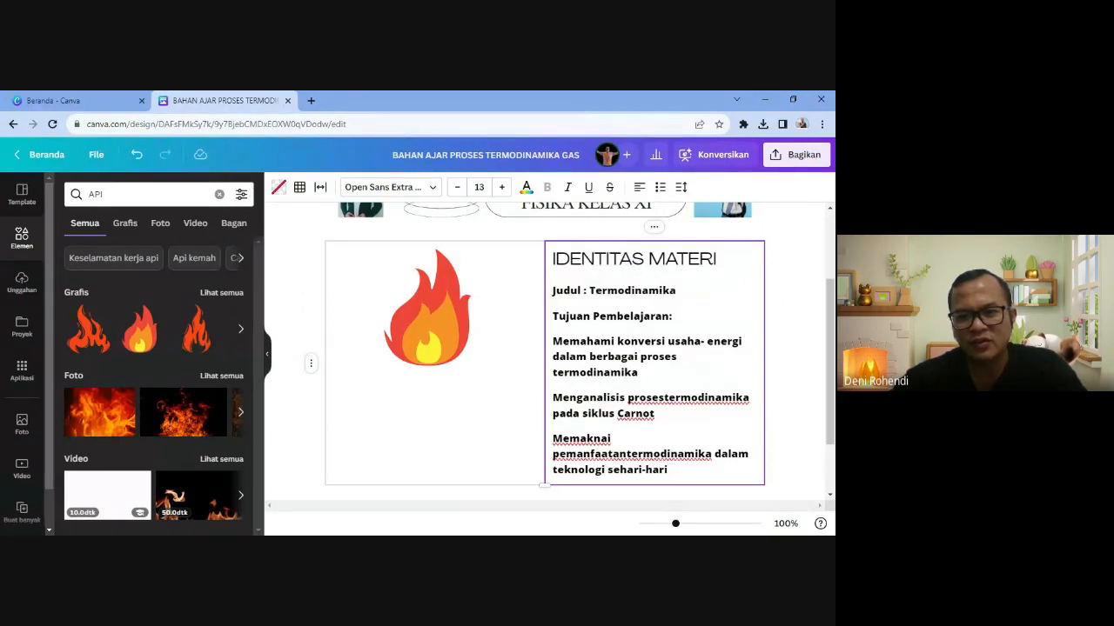
key("BackSpace")
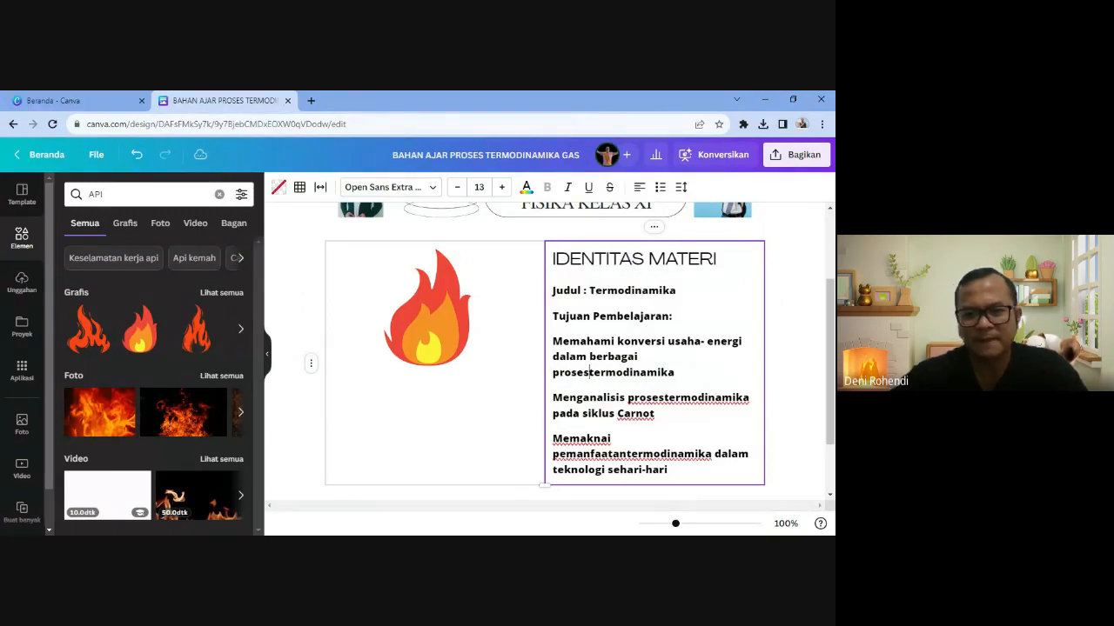
- Select all the body text from the Judul line through the objectives
left_click(614, 438)
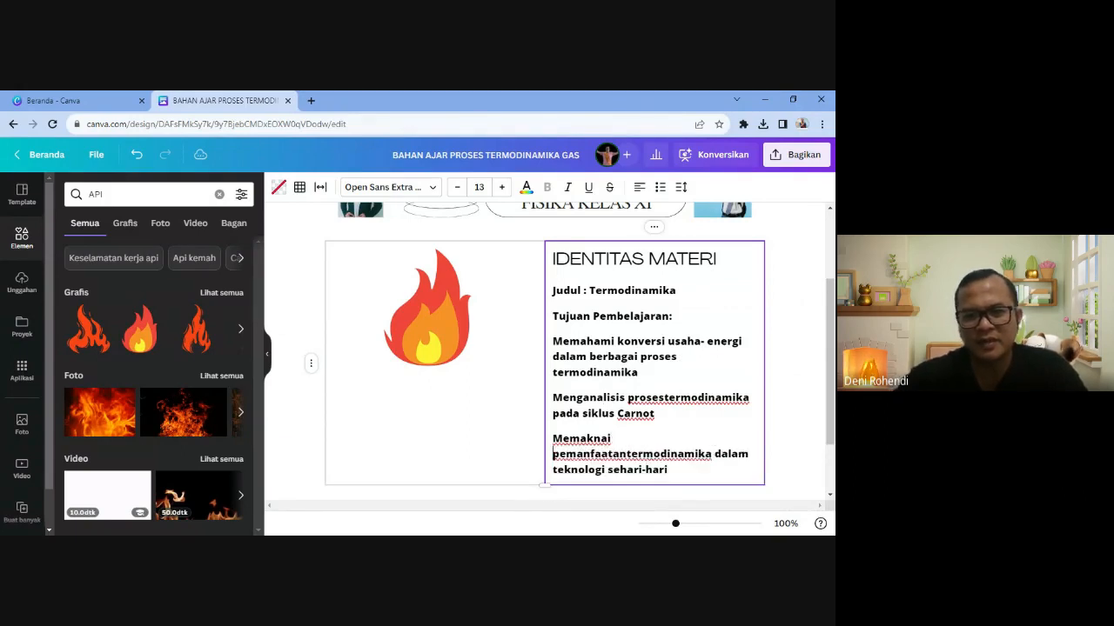
left_click(579, 259)
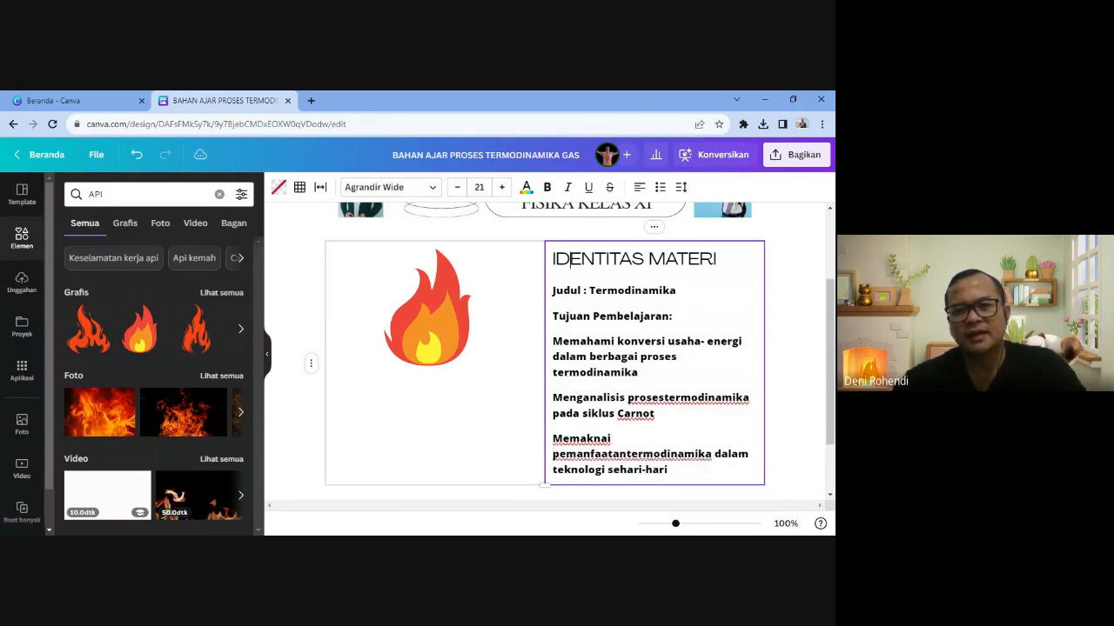
left_click(570, 291)
left_click_drag(552, 290, 672, 470)
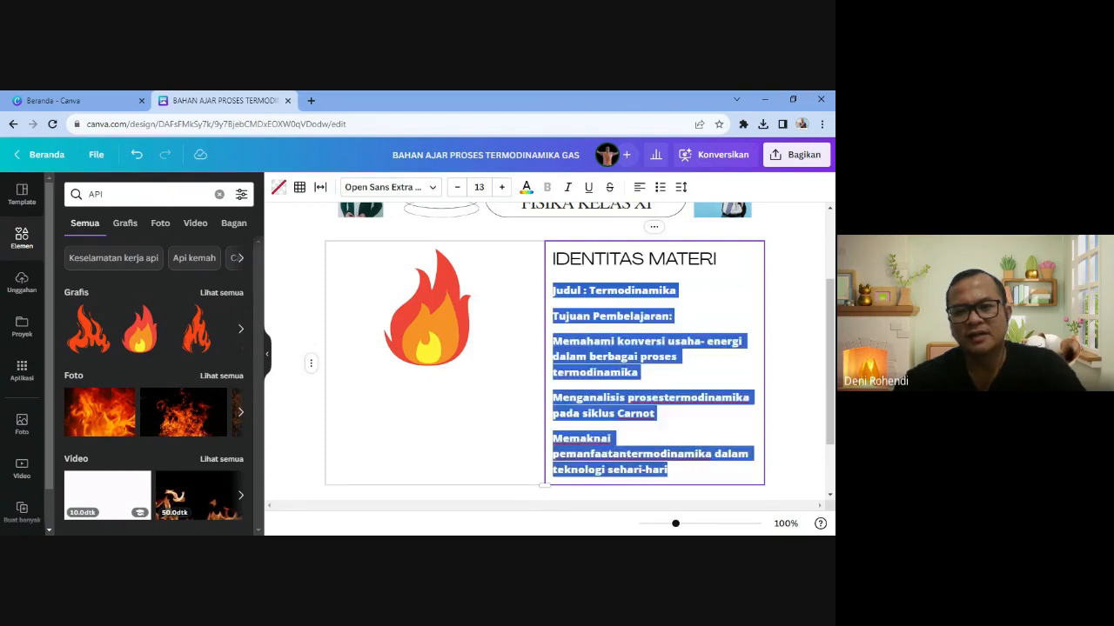
- Apply the subheading text style to the body text
left_click(389, 191)
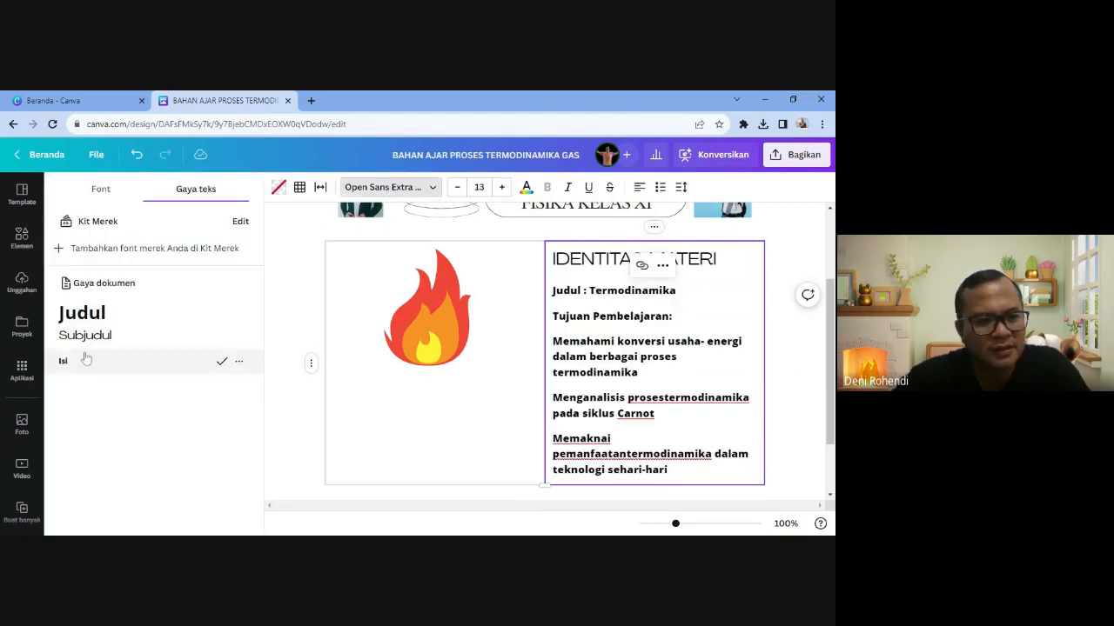
left_click(87, 337)
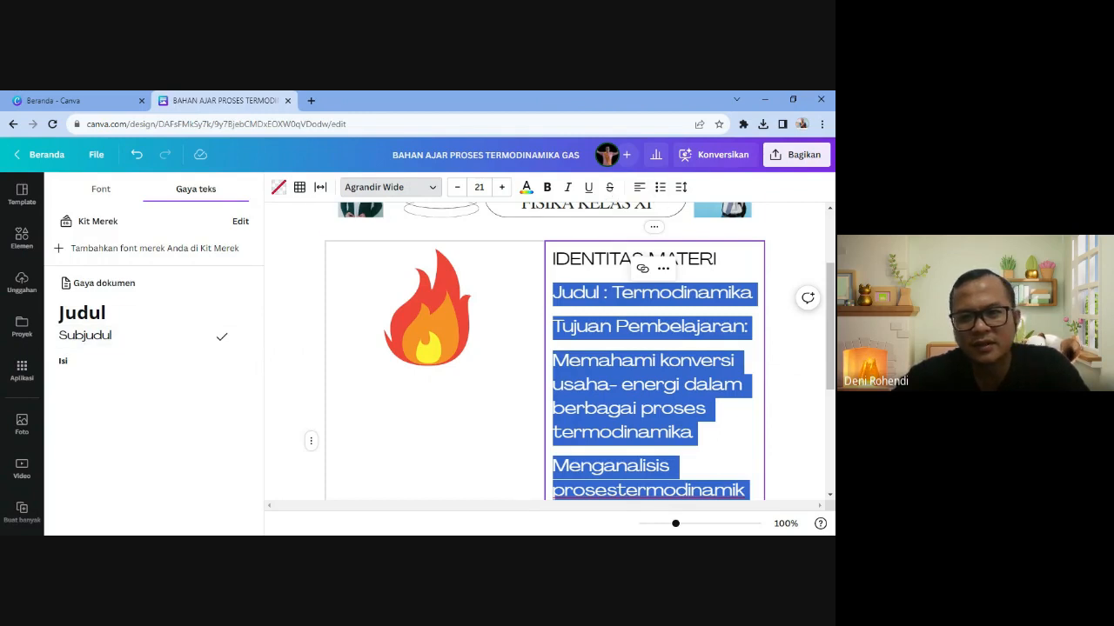
left_click(609, 361)
key("Up")
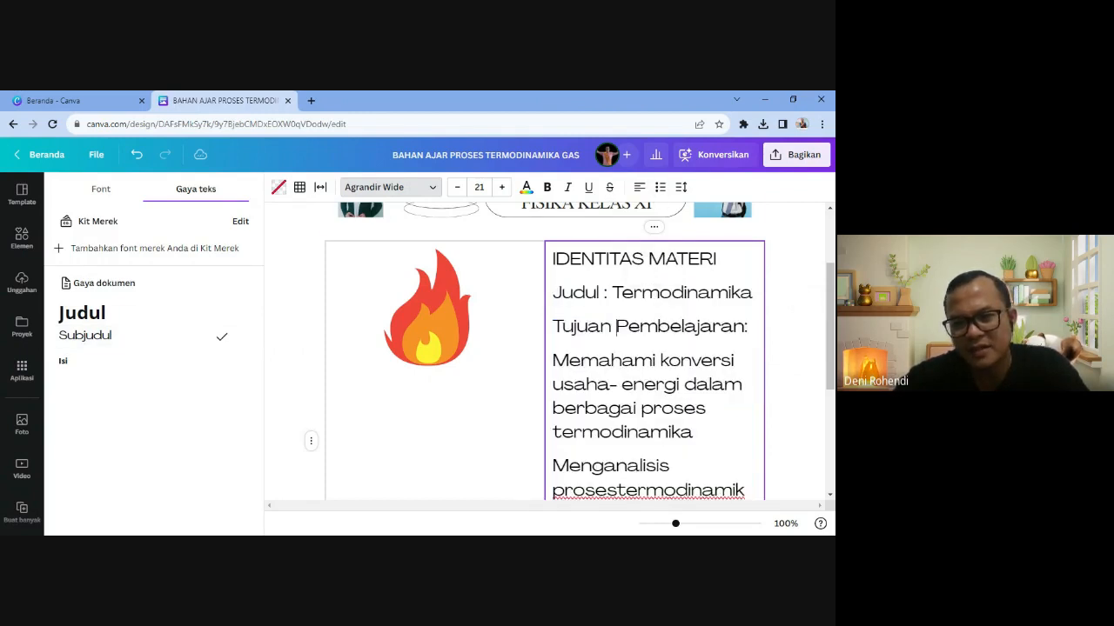
- Tighten letter and line spacing of the Judul-to-objectives text and reduce it to size 19
left_click_drag(553, 292, 741, 492)
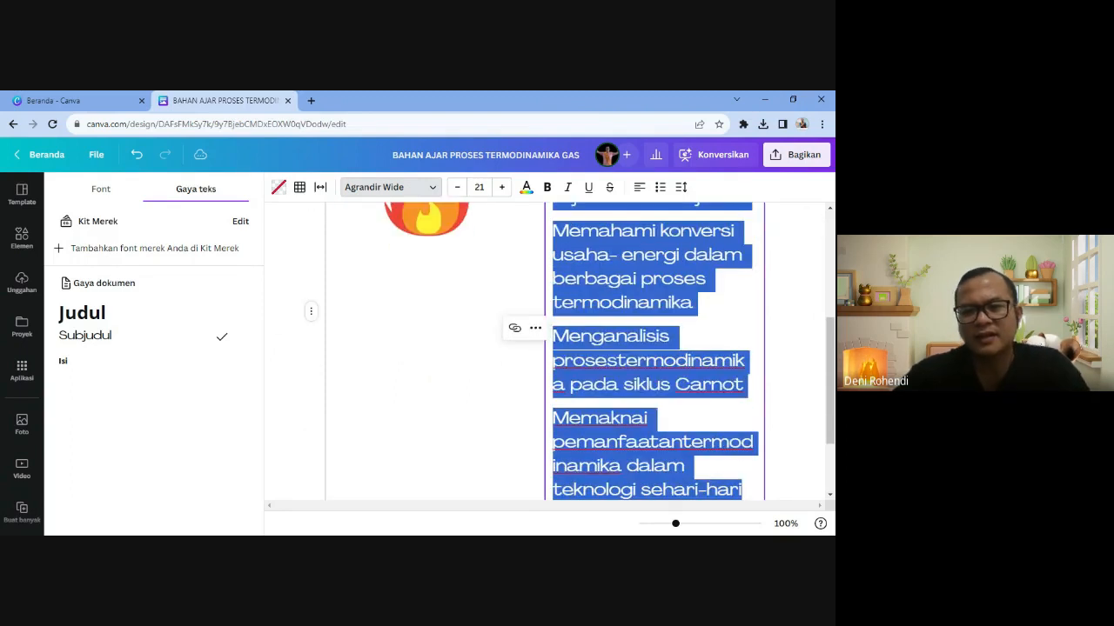
scroll(609, 392, "up", 3)
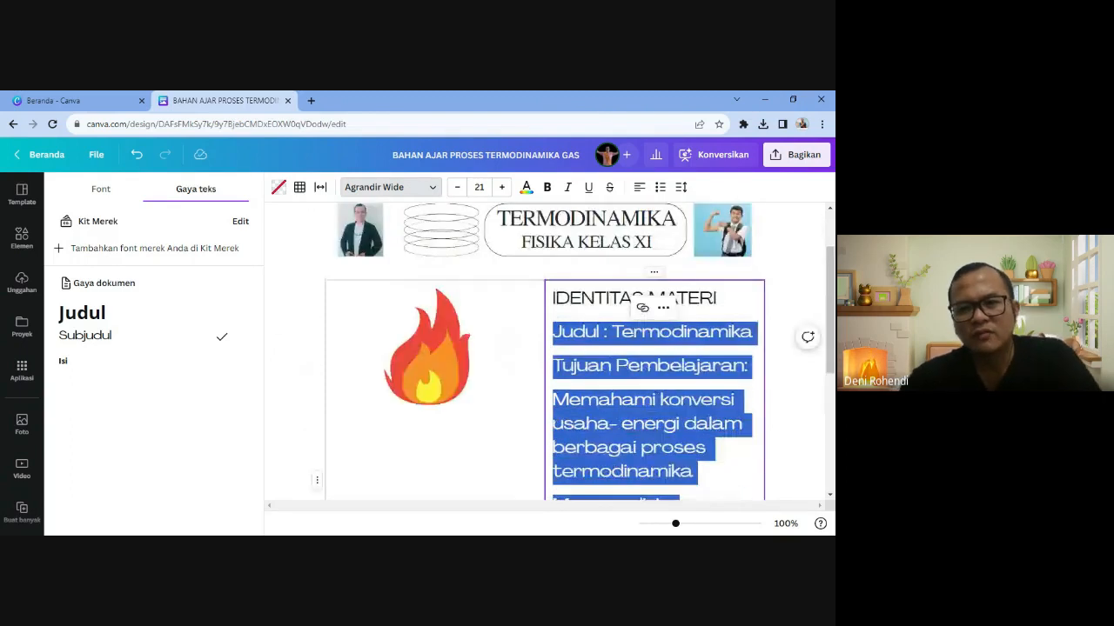
left_click(682, 187)
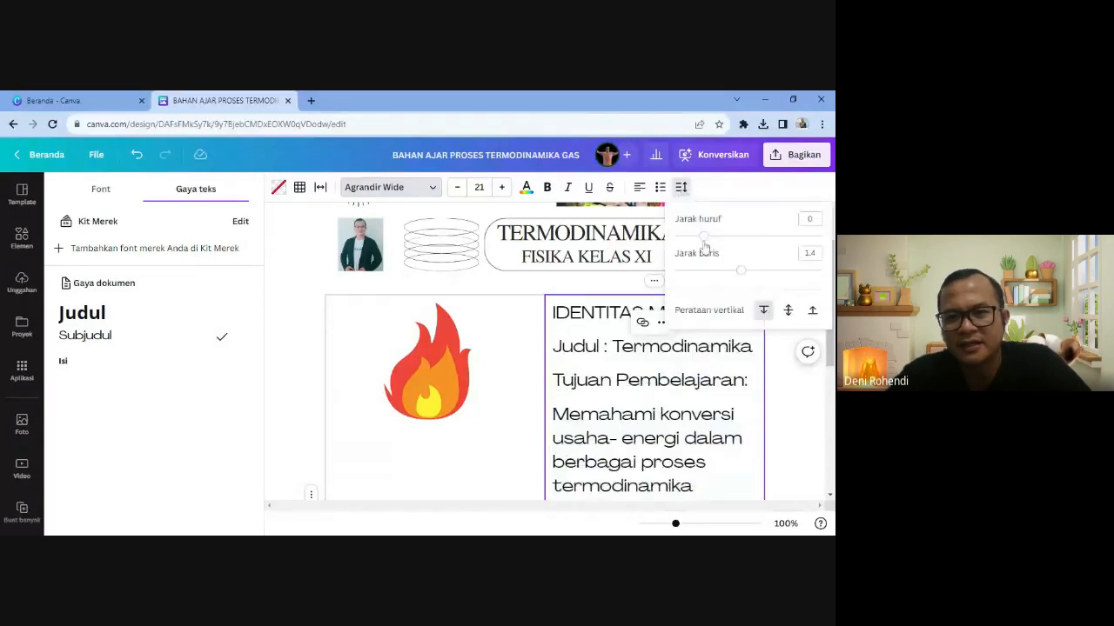
left_click_drag(703, 236, 699, 236)
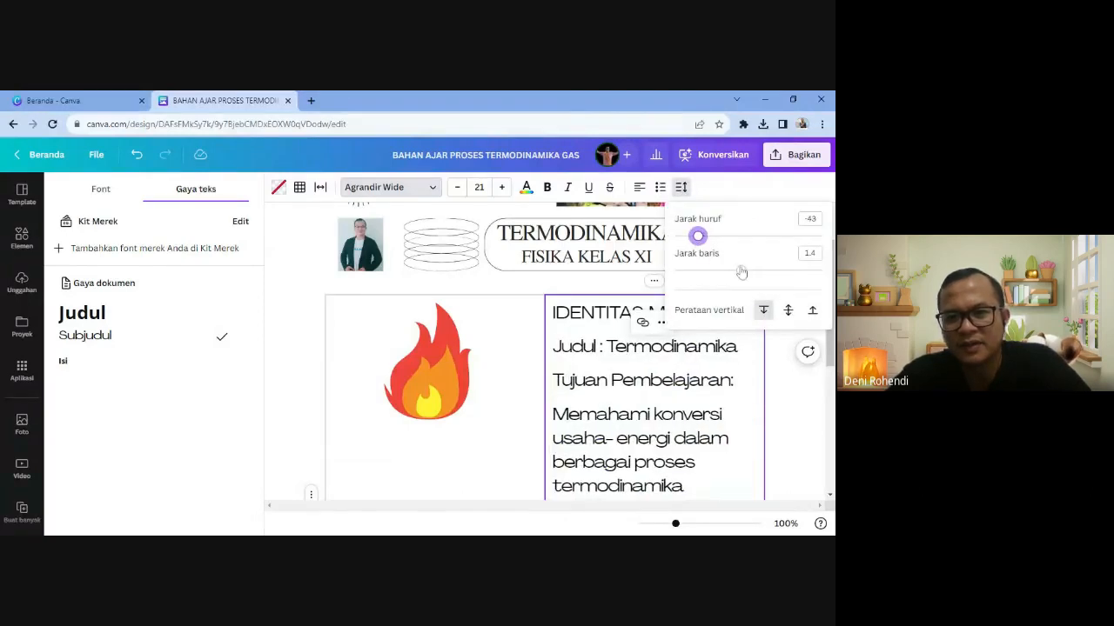
left_click_drag(736, 270, 711, 278)
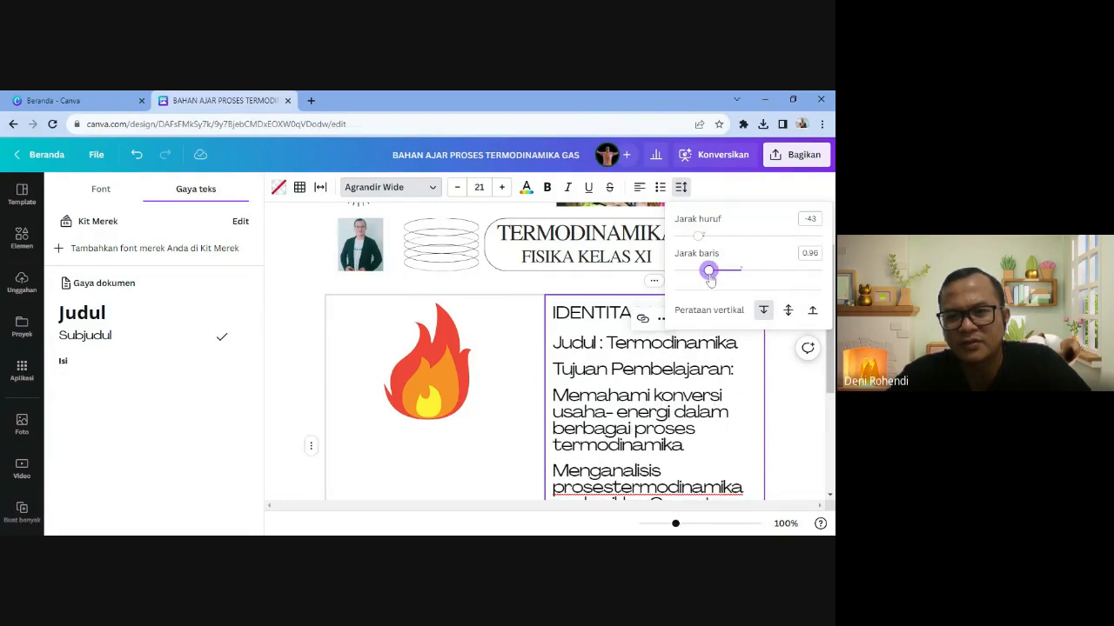
left_click(806, 341)
left_click(457, 188)
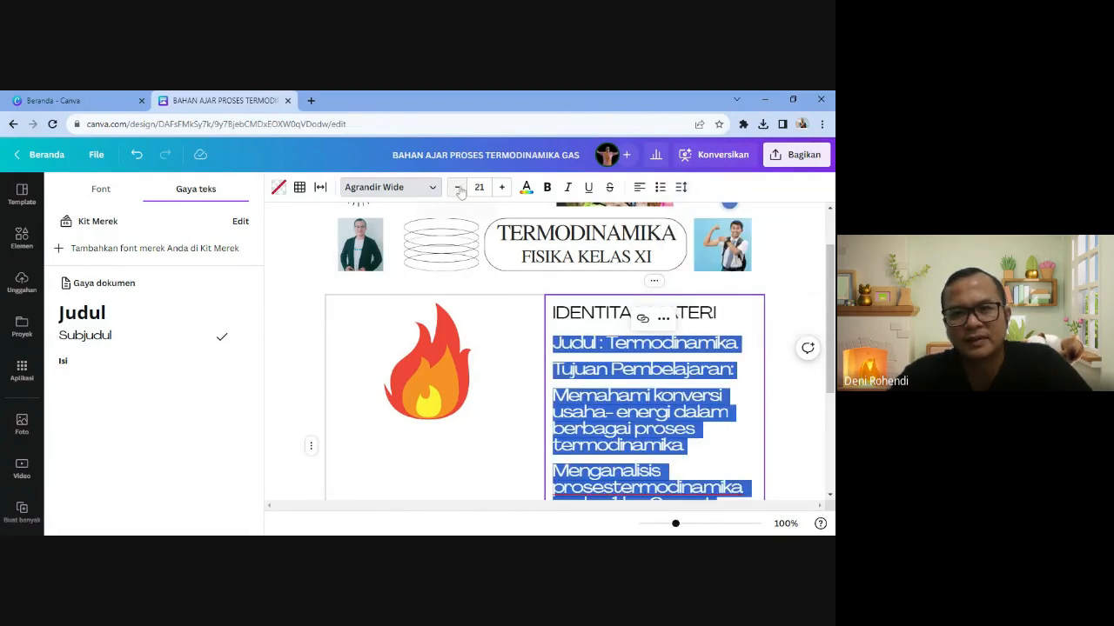
left_click(457, 188)
- Set the selected text in the Hero font
left_click(382, 191)
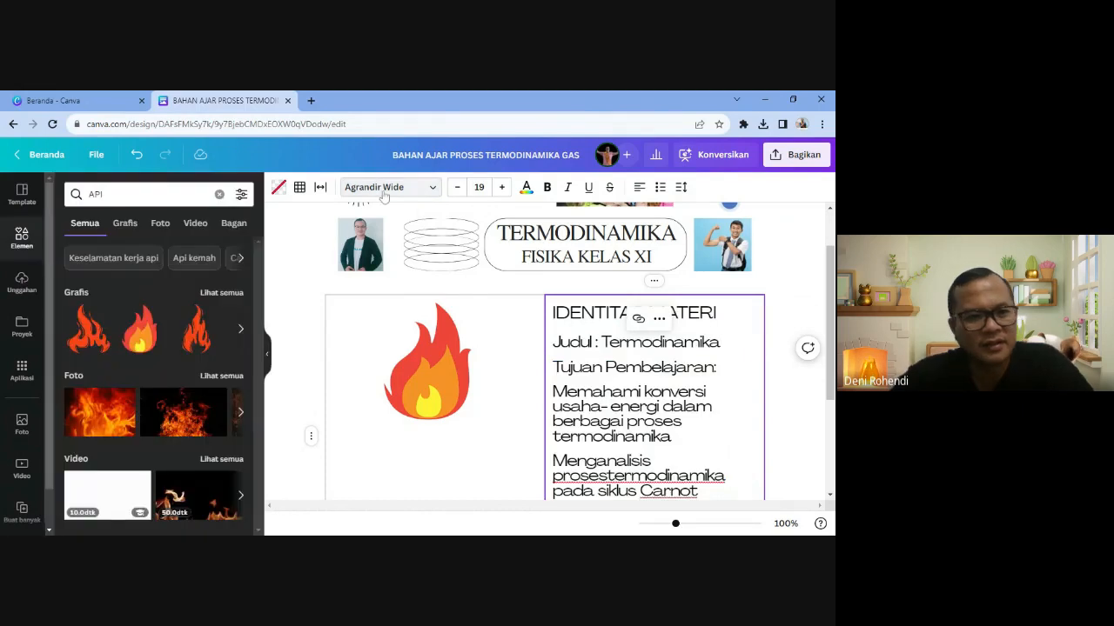
left_click(354, 194)
left_click(112, 198)
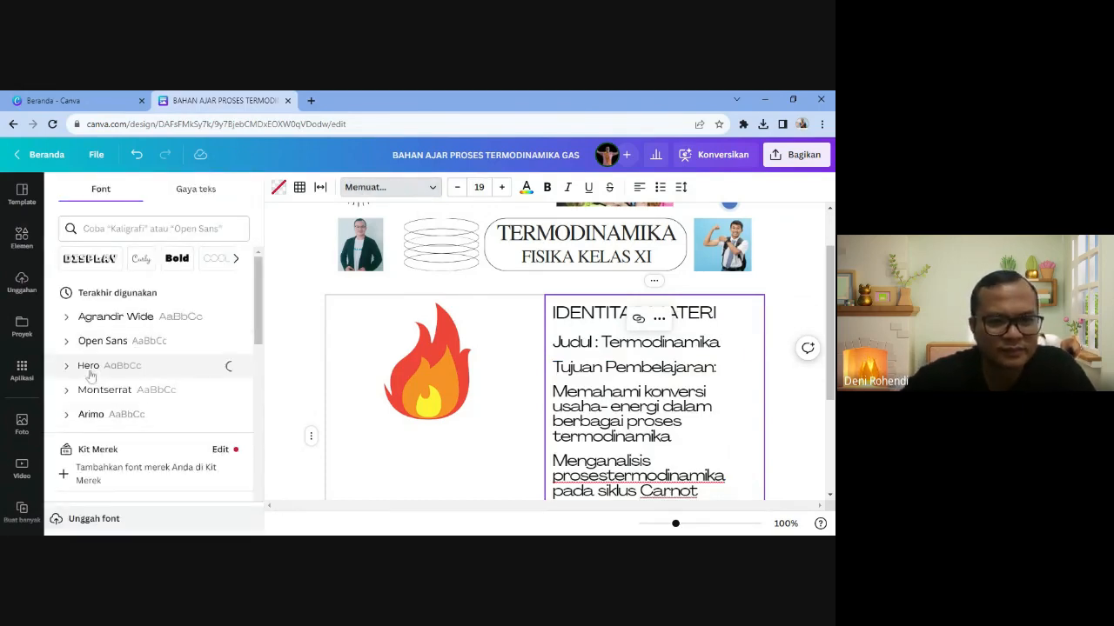
left_click(104, 369)
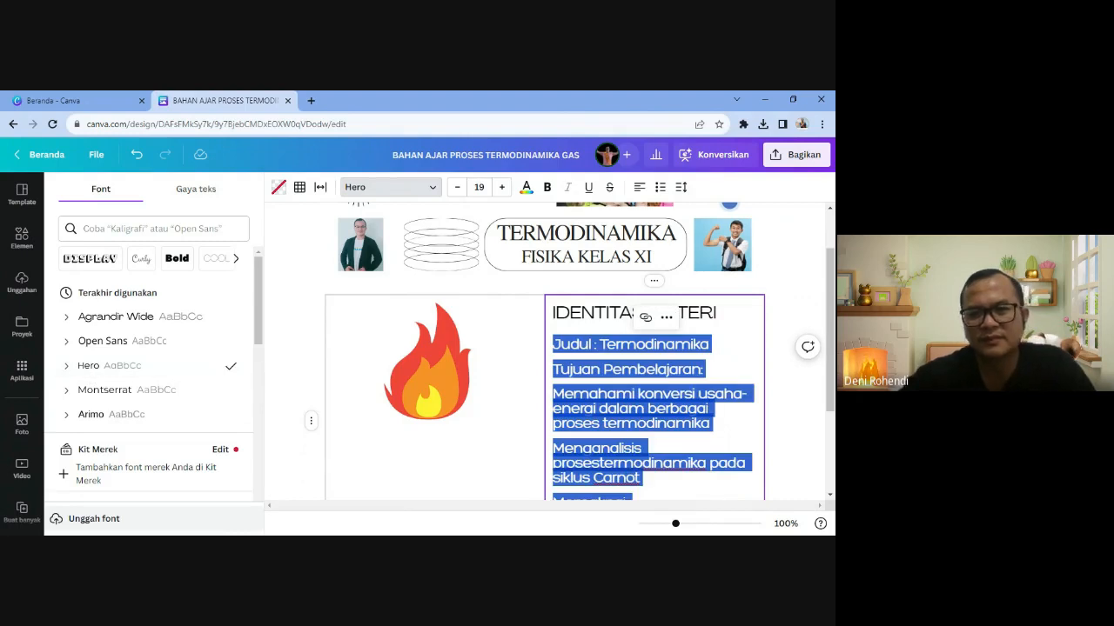
- Shrink the three objectives to size 15 and separate 'proses' and 'termodinamika' with a space
scroll(626, 380, "down", 2)
left_click(626, 380)
scroll(627, 381, "up", 2)
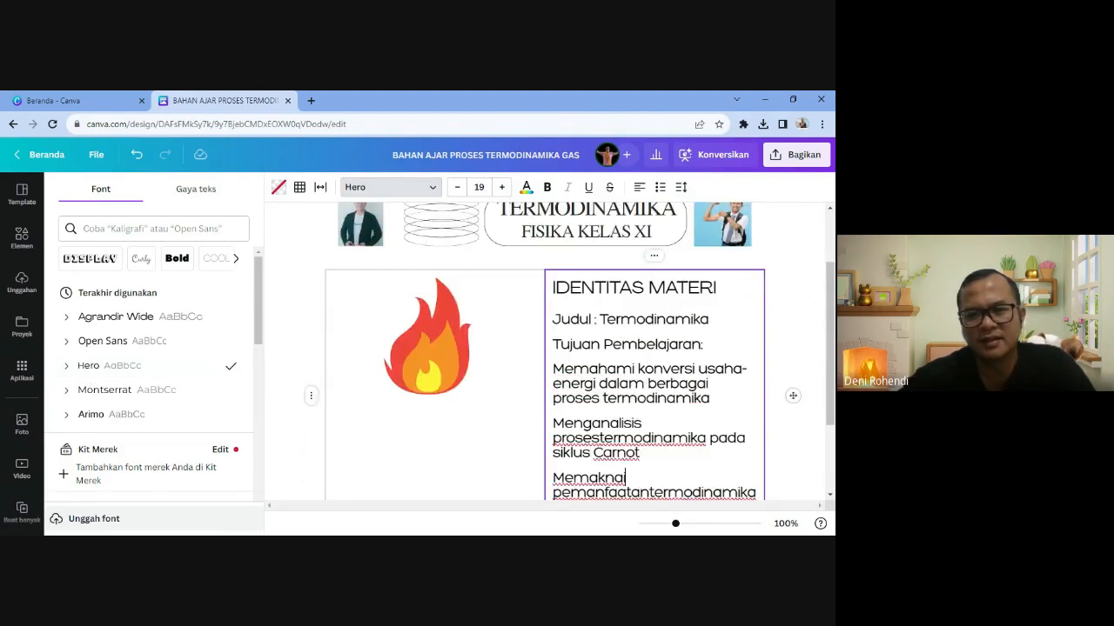
scroll(569, 351, "up", 1)
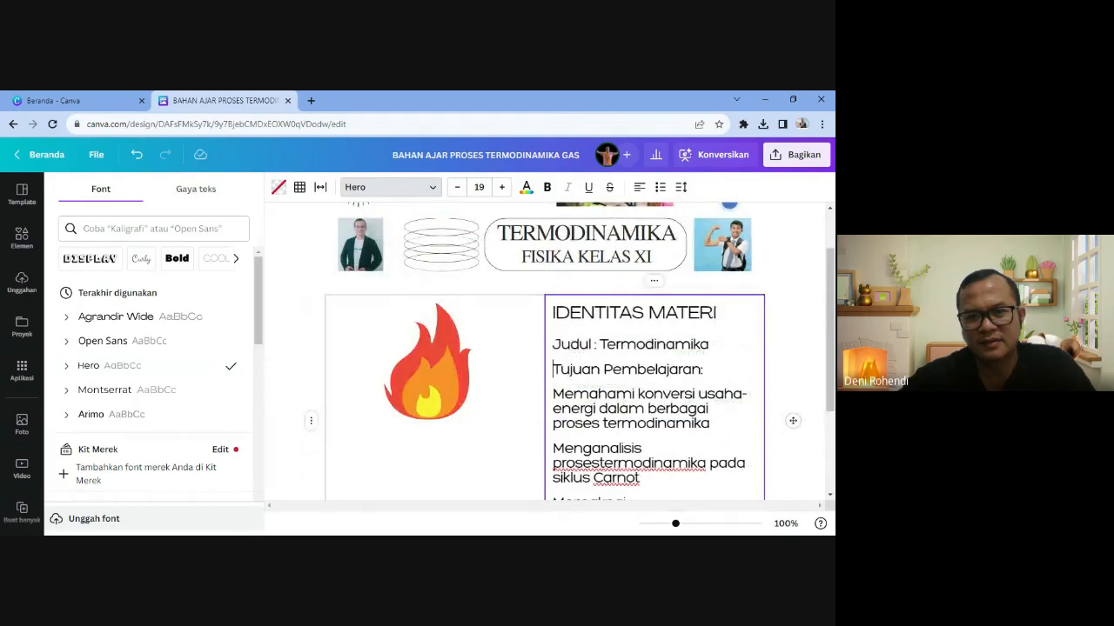
left_click_drag(552, 393, 737, 390)
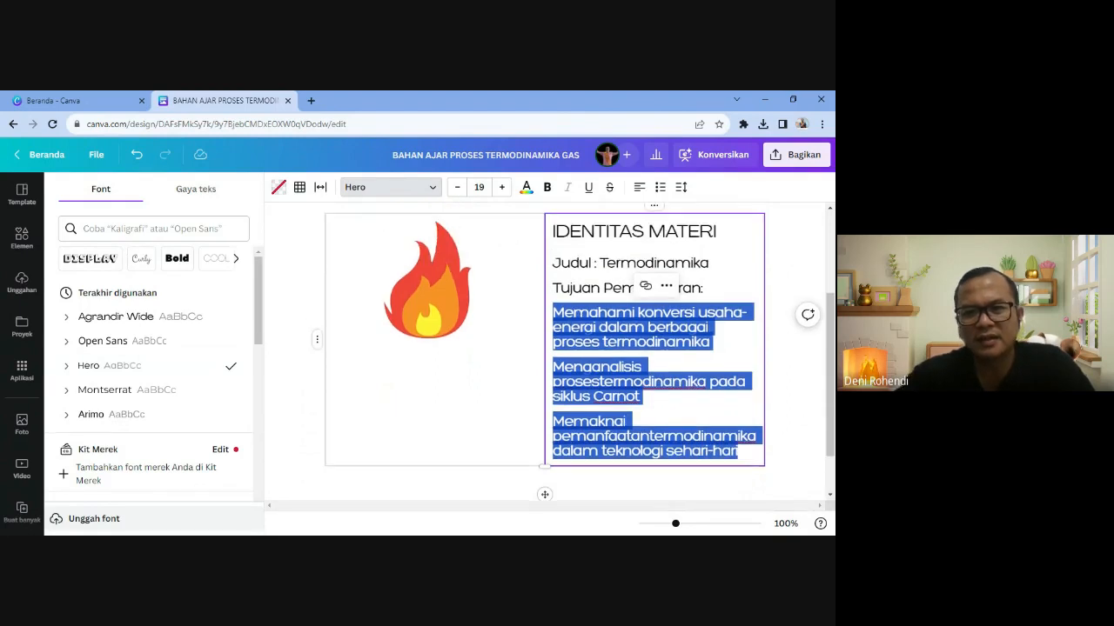
left_click(456, 187)
left_click(457, 187)
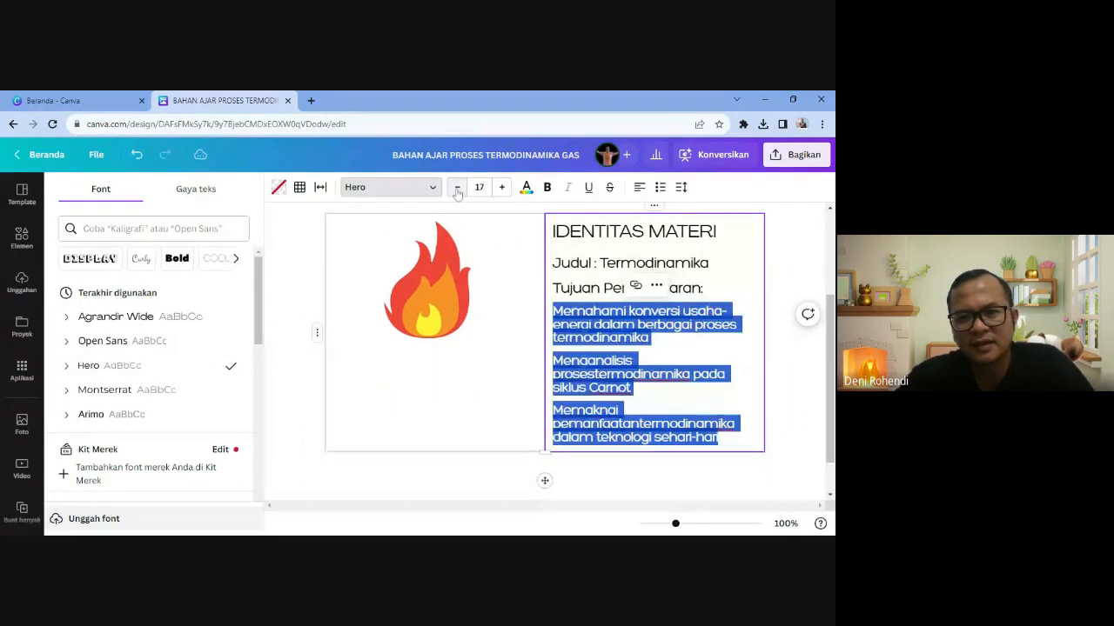
left_click(457, 187)
left_click(457, 187)
left_click(658, 417)
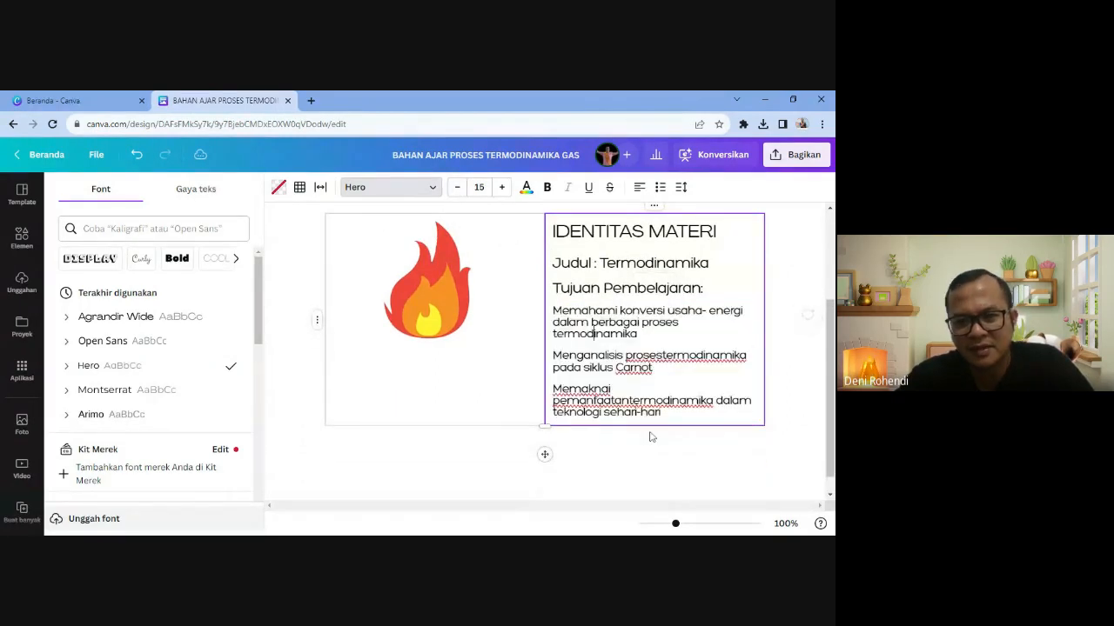
left_click(663, 355)
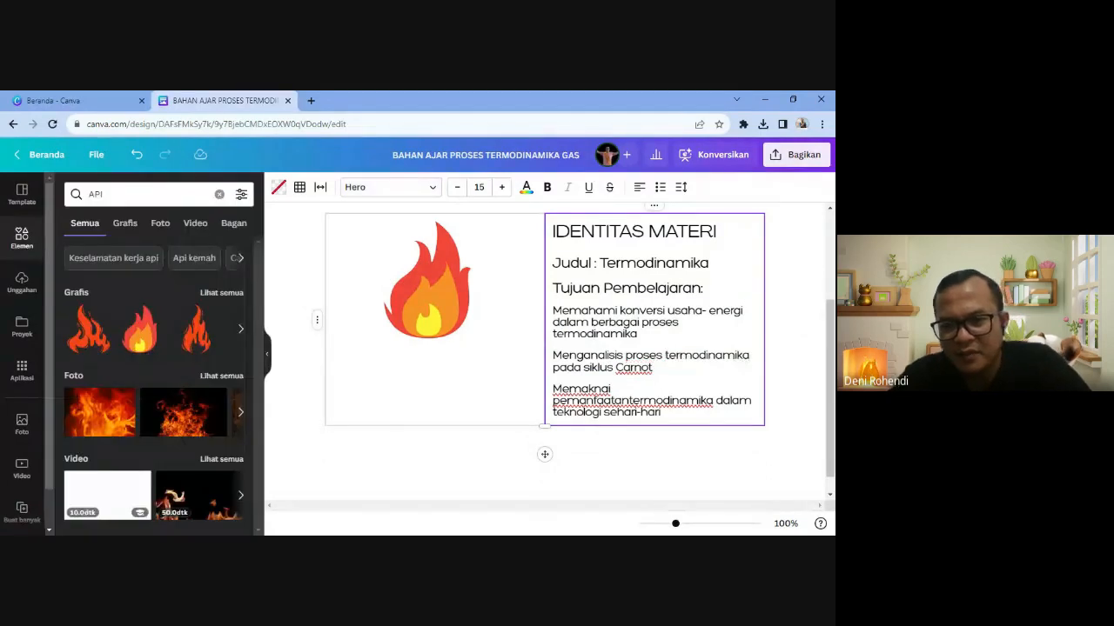
- Format the three objective paragraphs as a Daftar bulleted list
left_click_drag(552, 307, 663, 416)
left_click(661, 187)
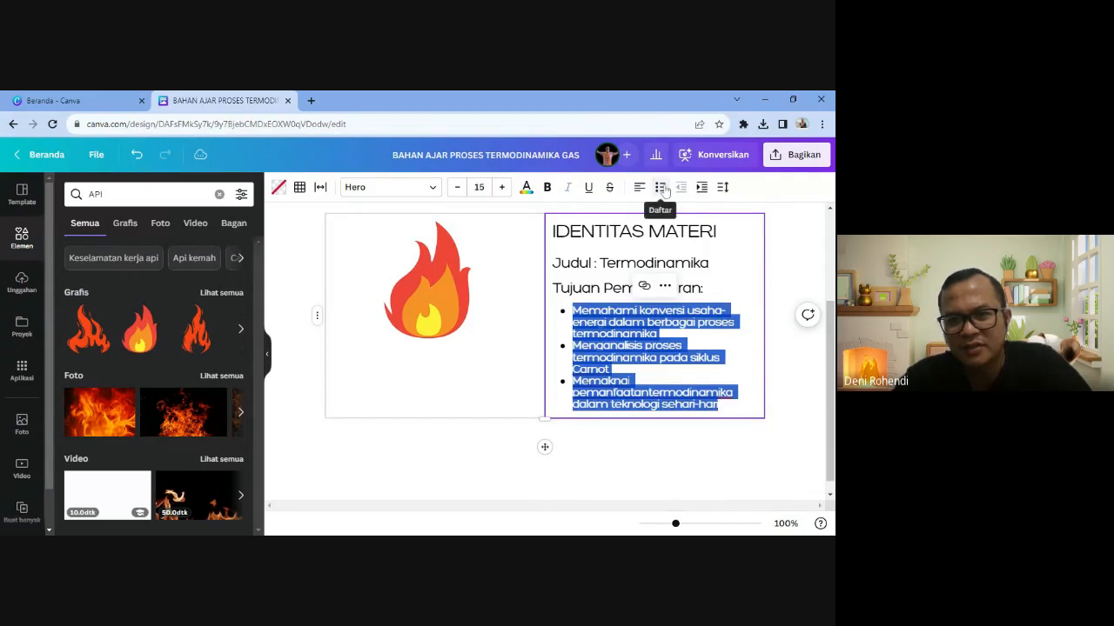
left_click(644, 322)
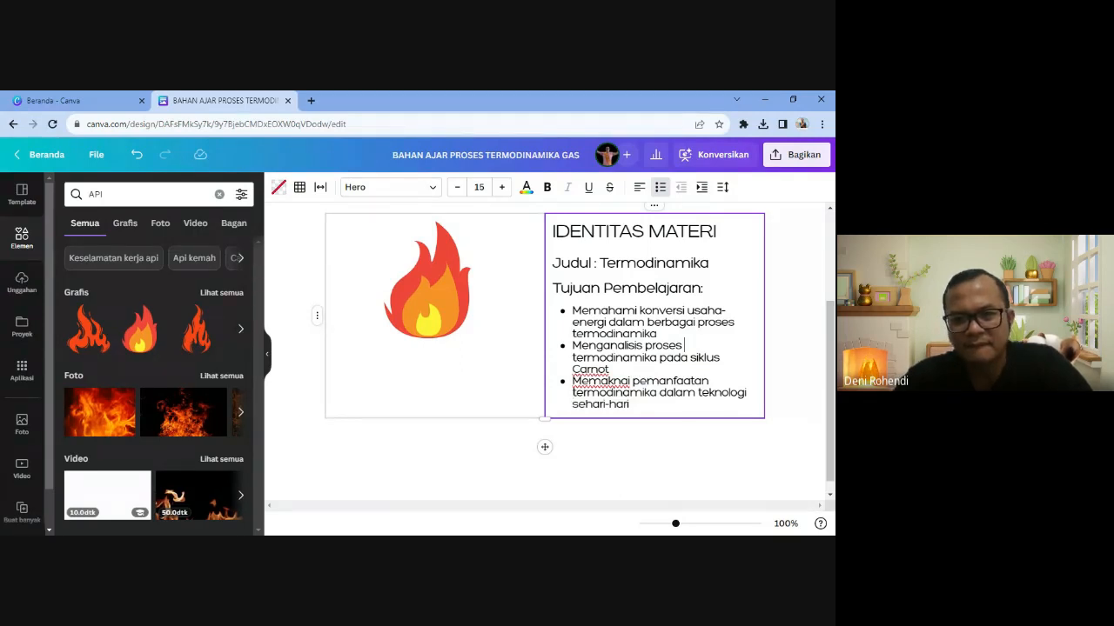
- Enlarge the flame graphic by dragging its corner outward
left_click(471, 329)
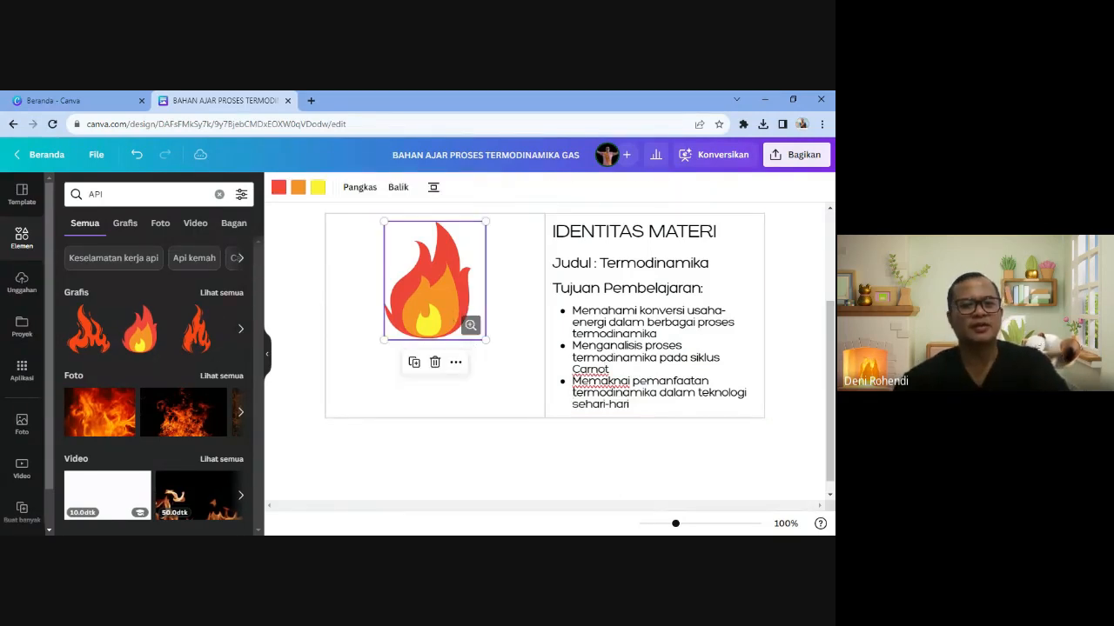
left_click_drag(484, 336, 514, 407)
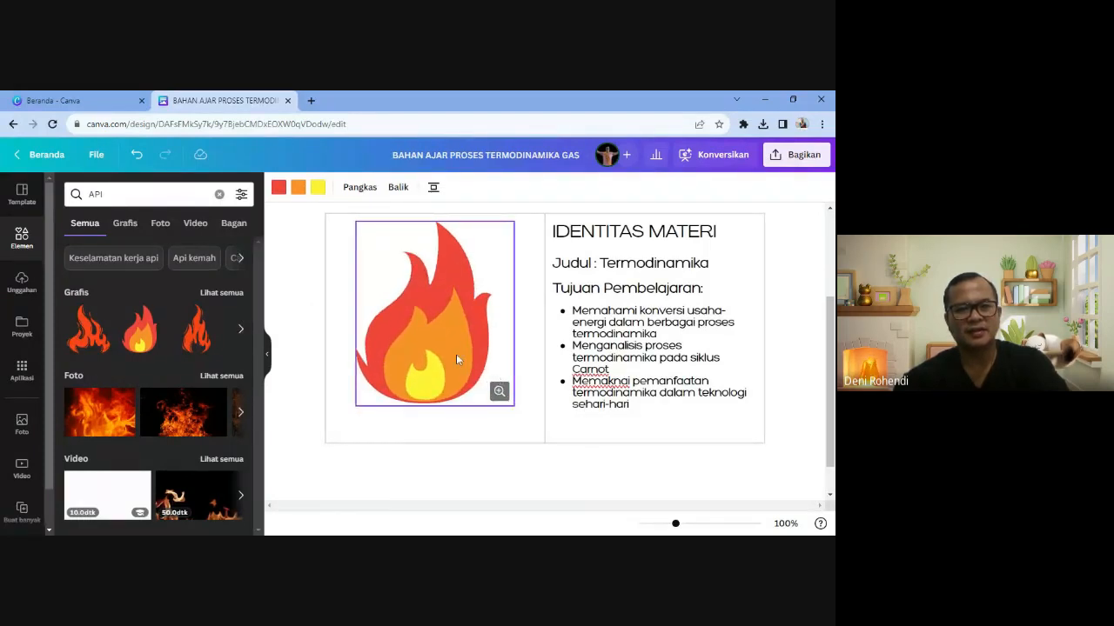
left_click(603, 407)
scroll(602, 407, "up", 1)
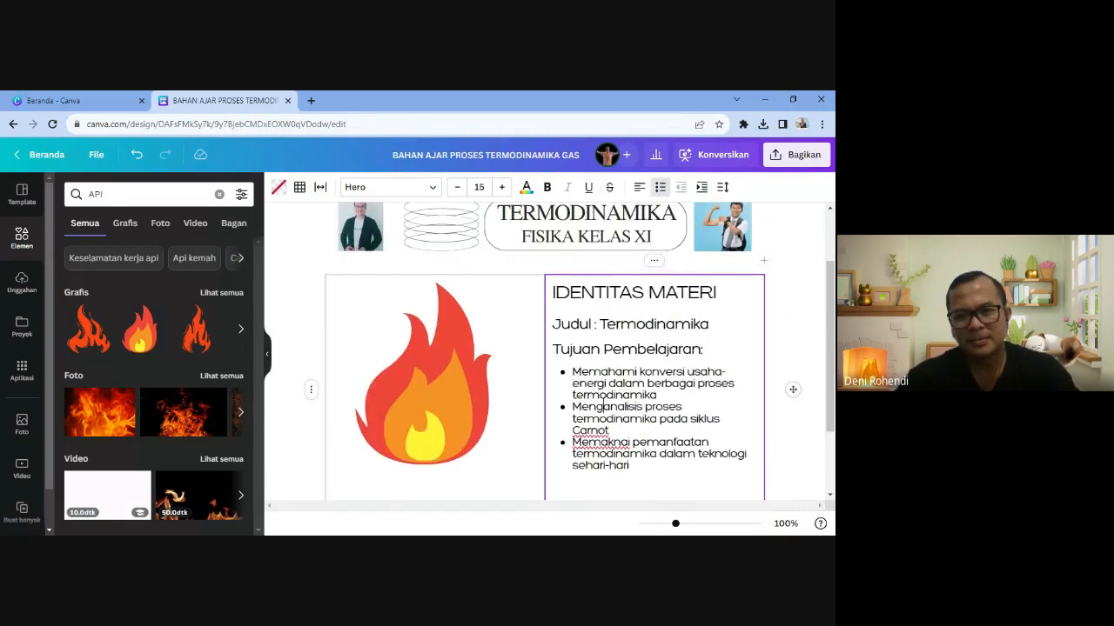
scroll(602, 406, "down", 1)
scroll(627, 383, "up", 2)
- Make the IDENTITAS MATERI heading bold and red
left_click(648, 357)
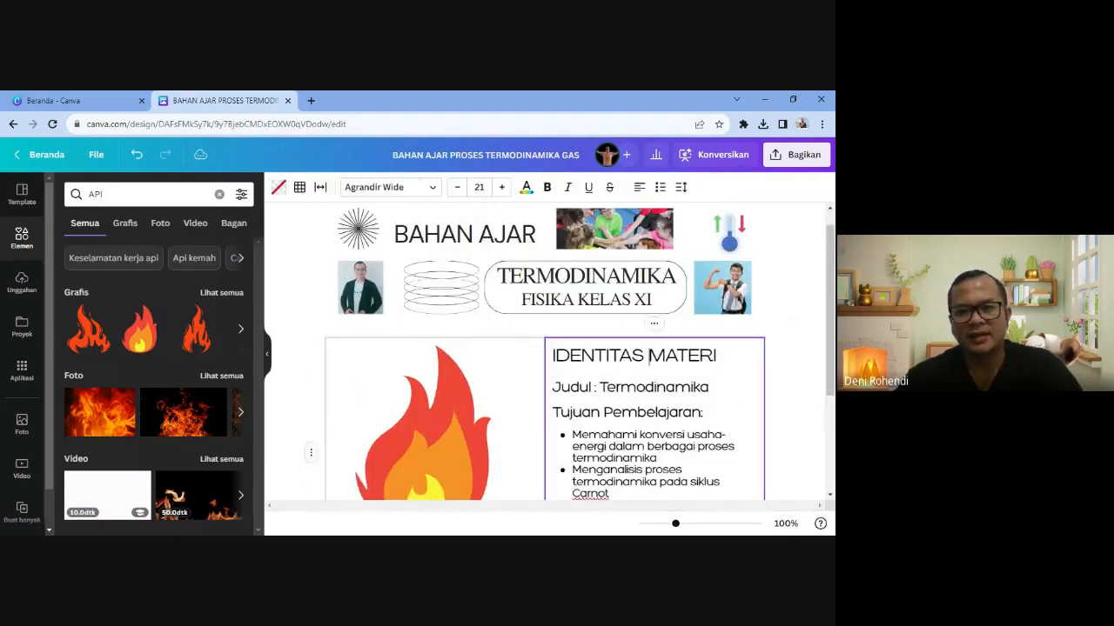
triple_click(649, 357)
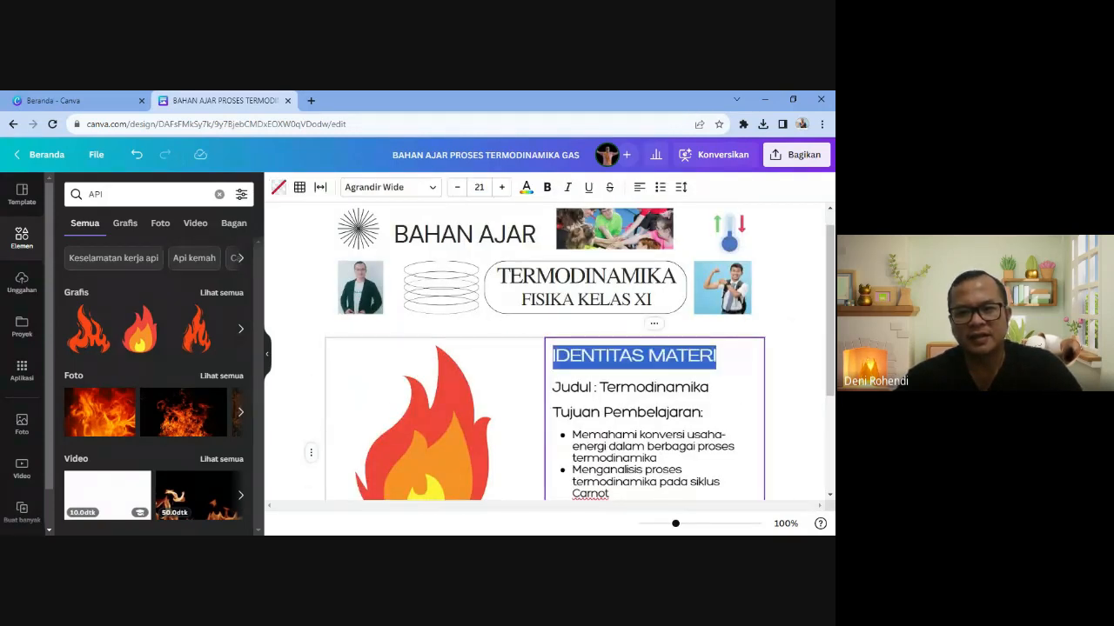
left_click(545, 188)
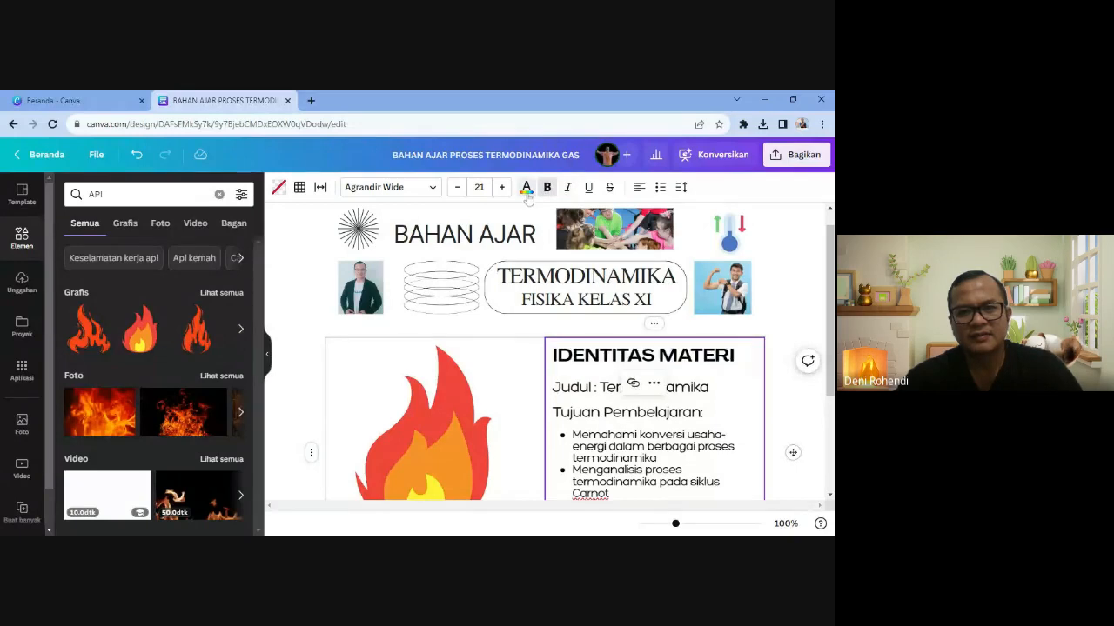
left_click(525, 188)
left_click(172, 263)
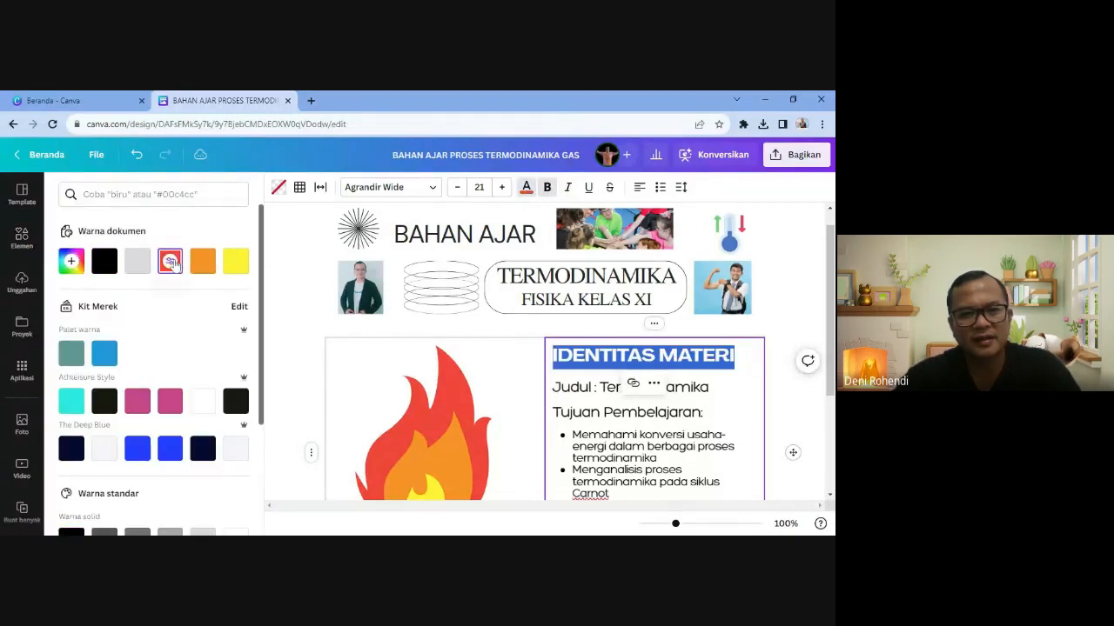
left_click(592, 434)
scroll(592, 434, "down", 2)
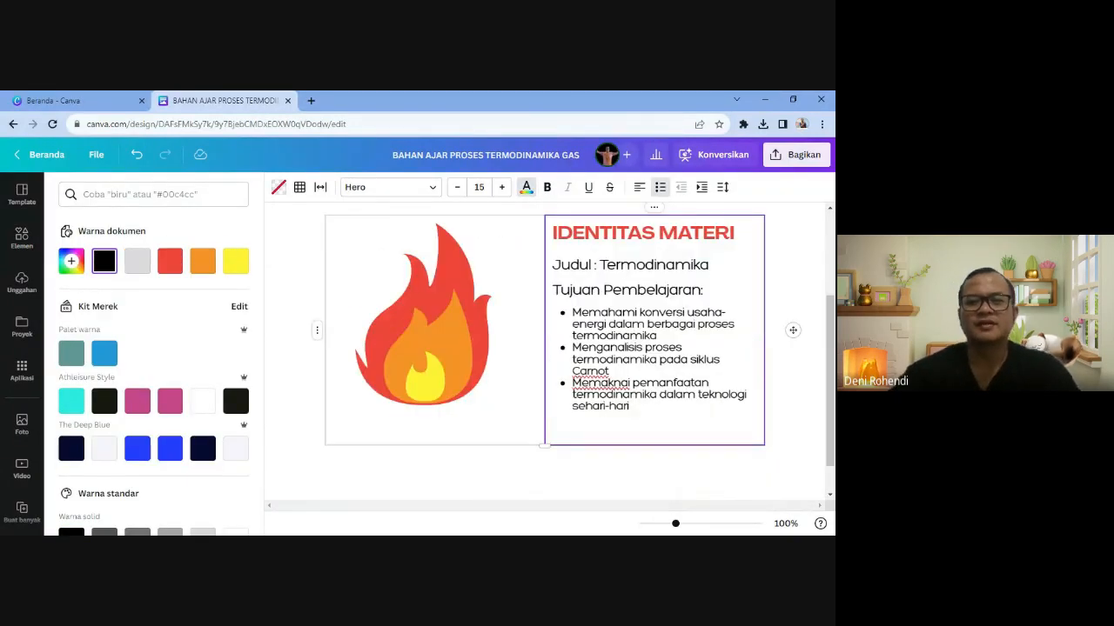
left_click(591, 473)
scroll(591, 435, "up", 3)
scroll(591, 435, "down", 2)
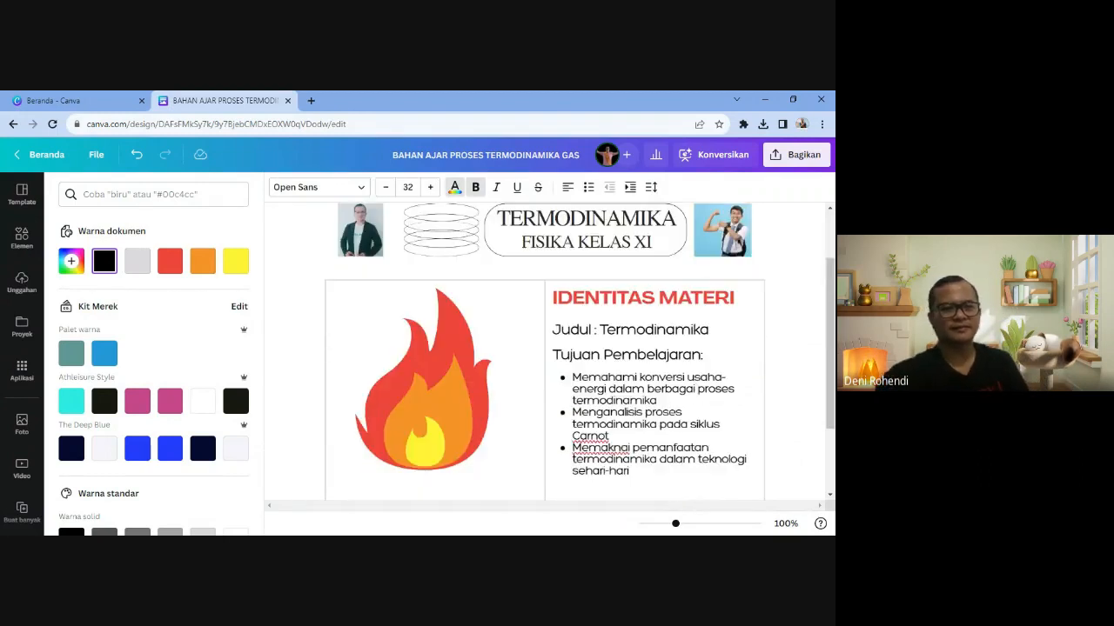
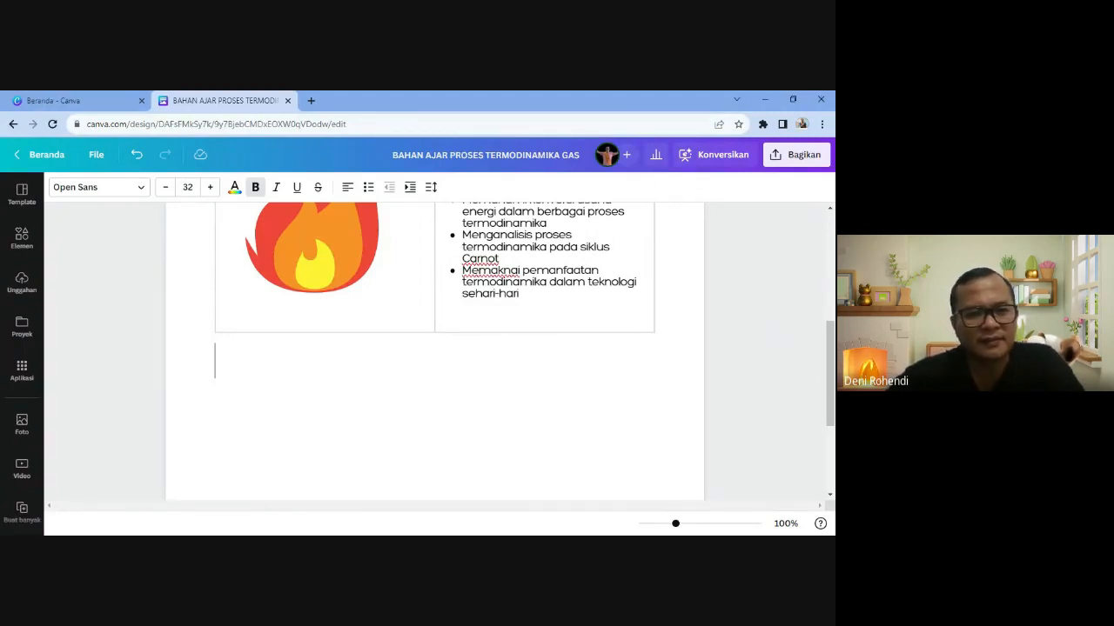
- Add the subheading 'YUK TULISKAN IDENTITASMU' below the flame table and begin a new line
left_click(200, 361)
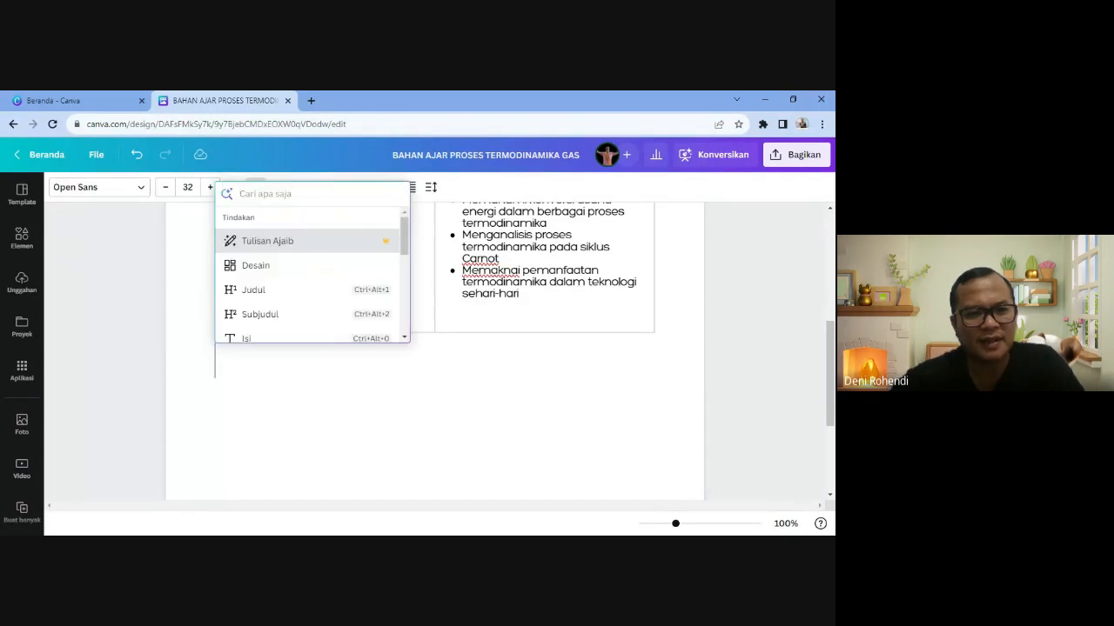
left_click(266, 319)
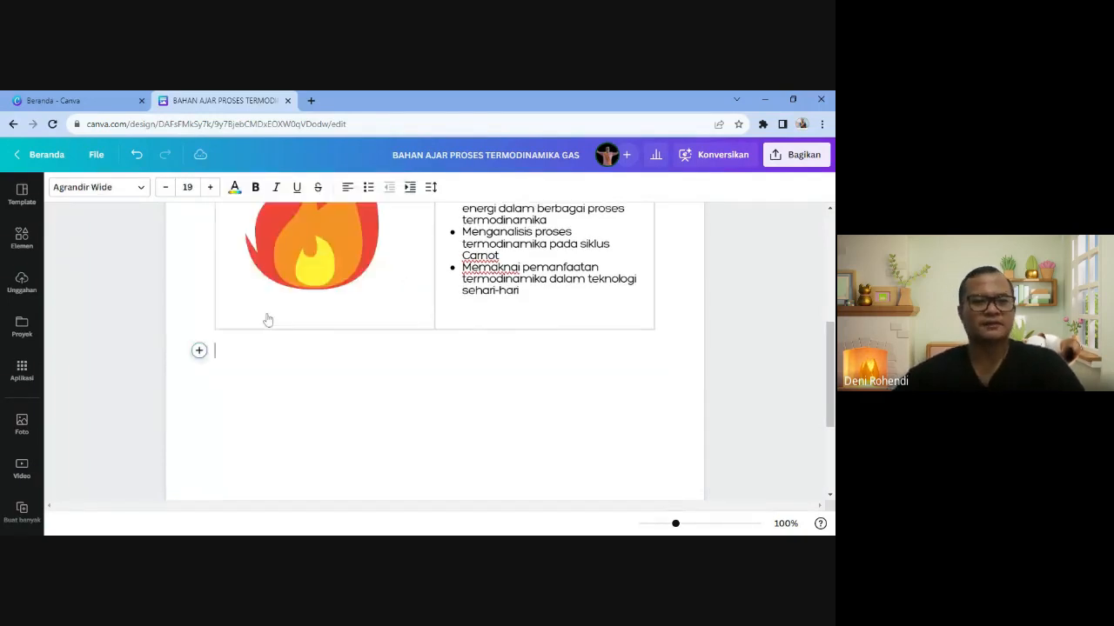
type("YUK T")
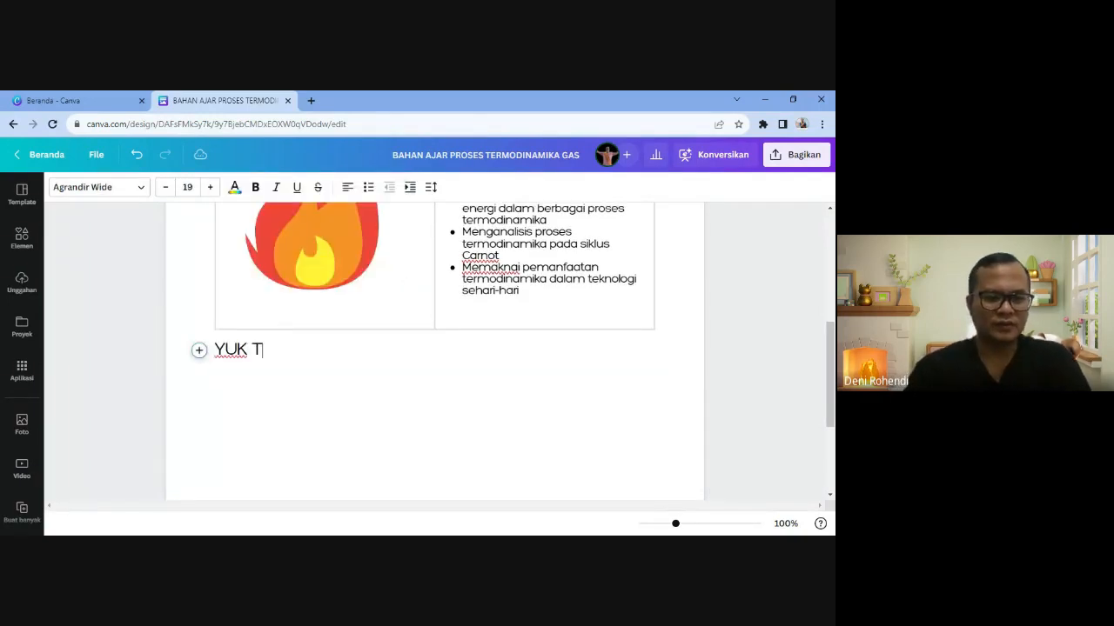
type("ULISKAN IDE")
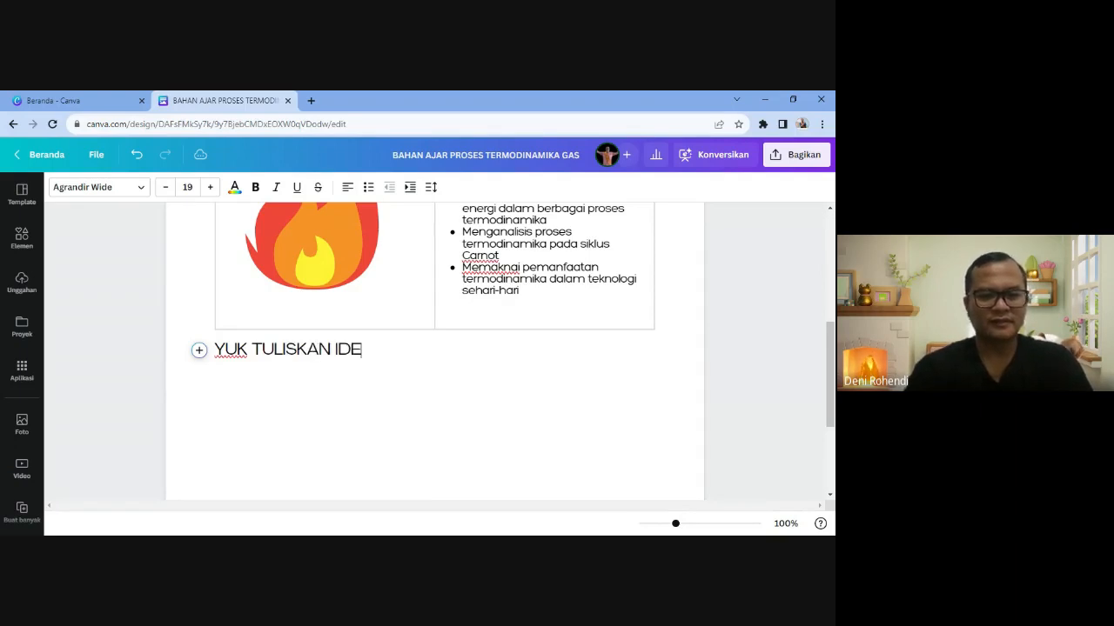
type("NTITASMU")
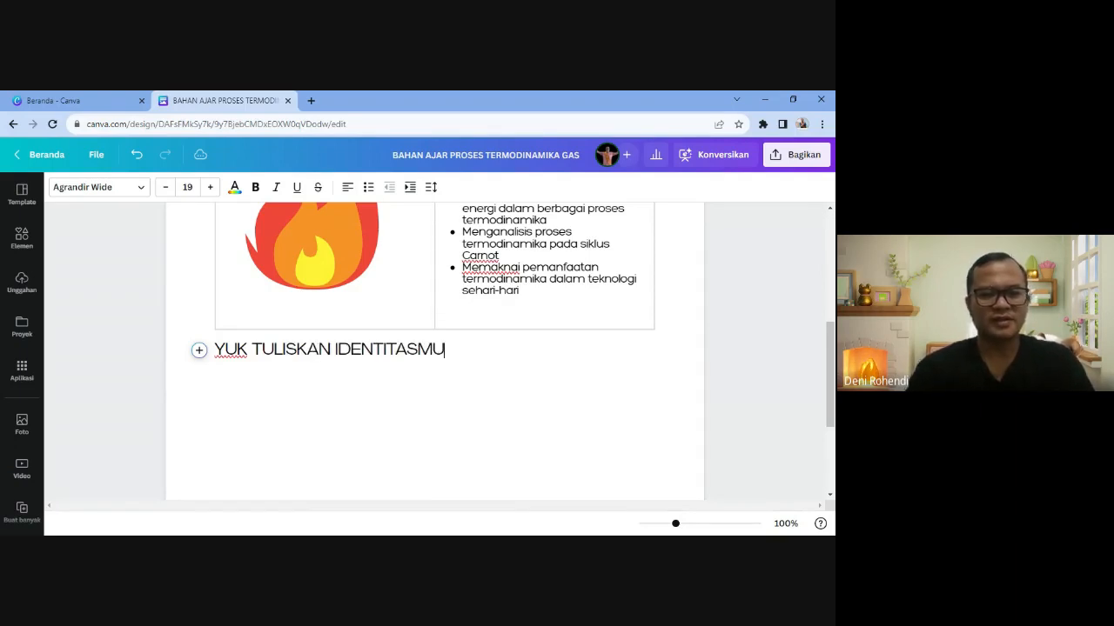
key("Return")
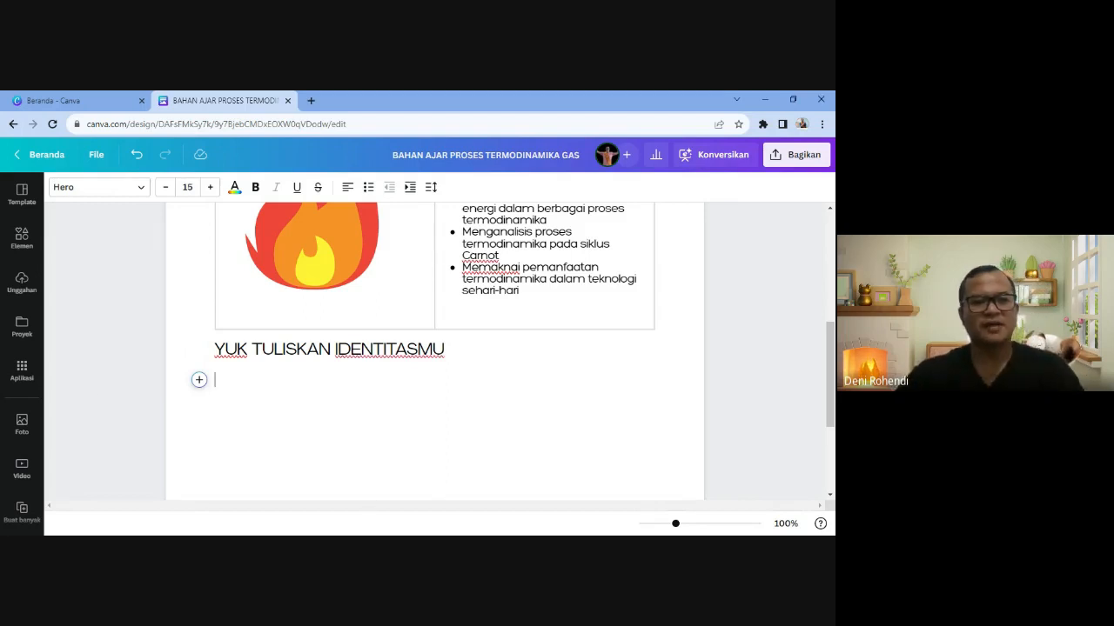
- Insert an empty 3-column by 2-row table beneath the YUK TULISKAN IDENTITASMU heading
left_click(198, 381)
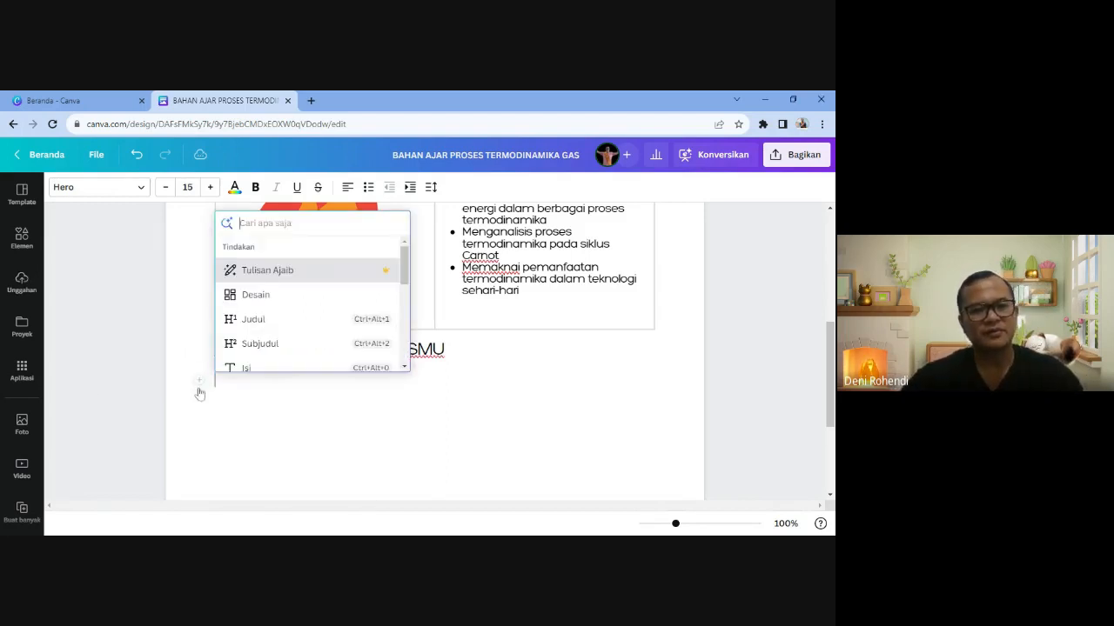
scroll(266, 348, "down", 2)
left_click(261, 334)
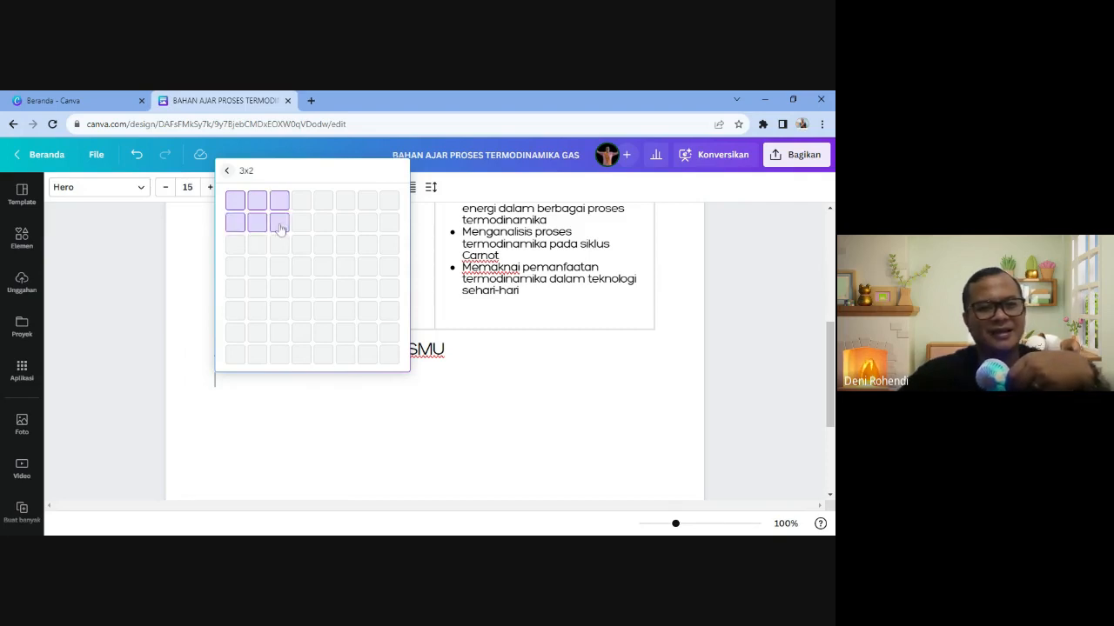
left_click(279, 224)
left_click(261, 388)
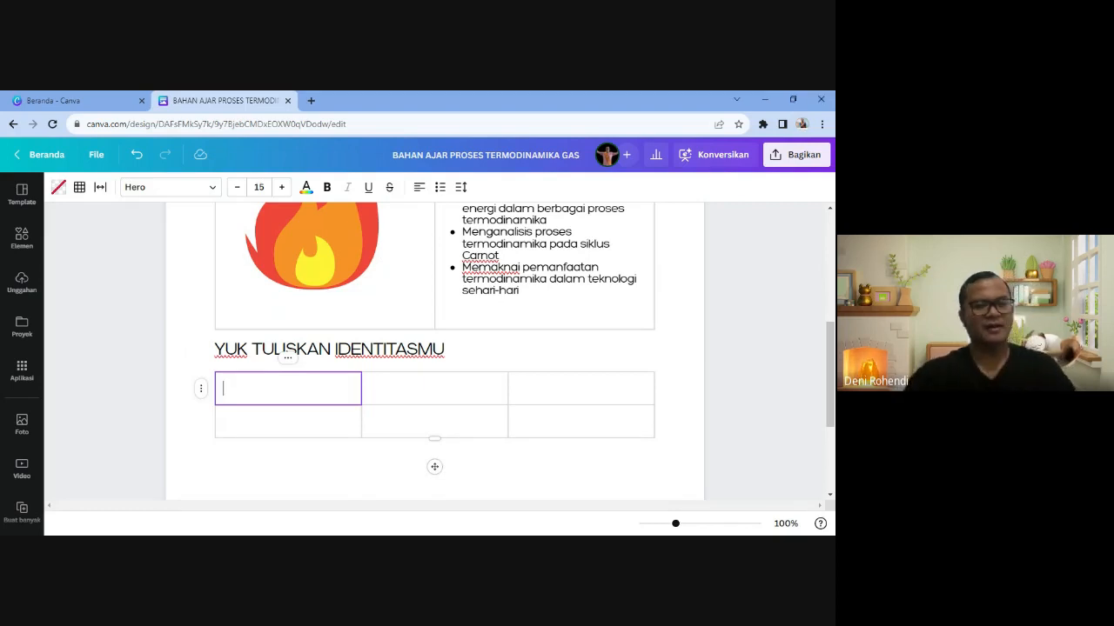
- Type the table's header row: NAMA, KELAS and NO ABSEN
type("NAMA")
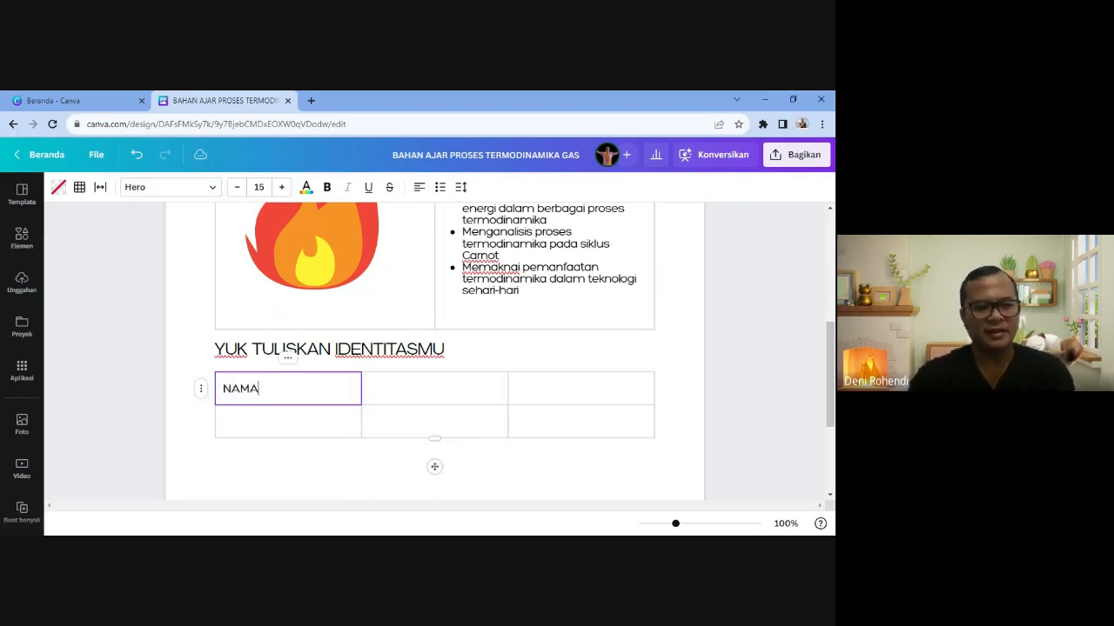
key("Tab")
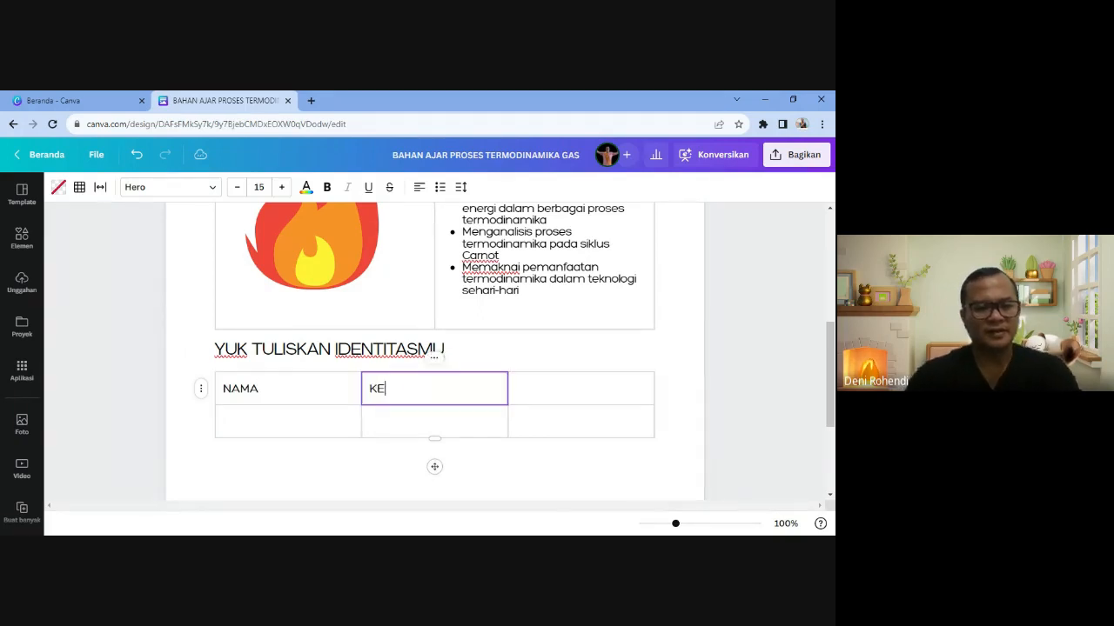
type("KELAS")
key("Tab")
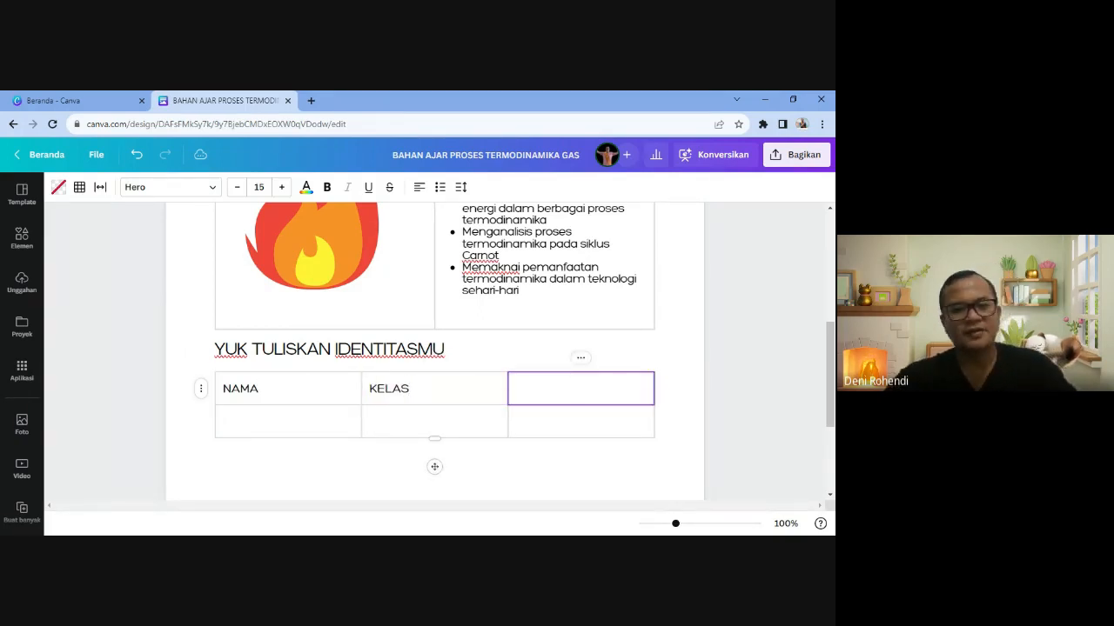
type("NO ABSEN")
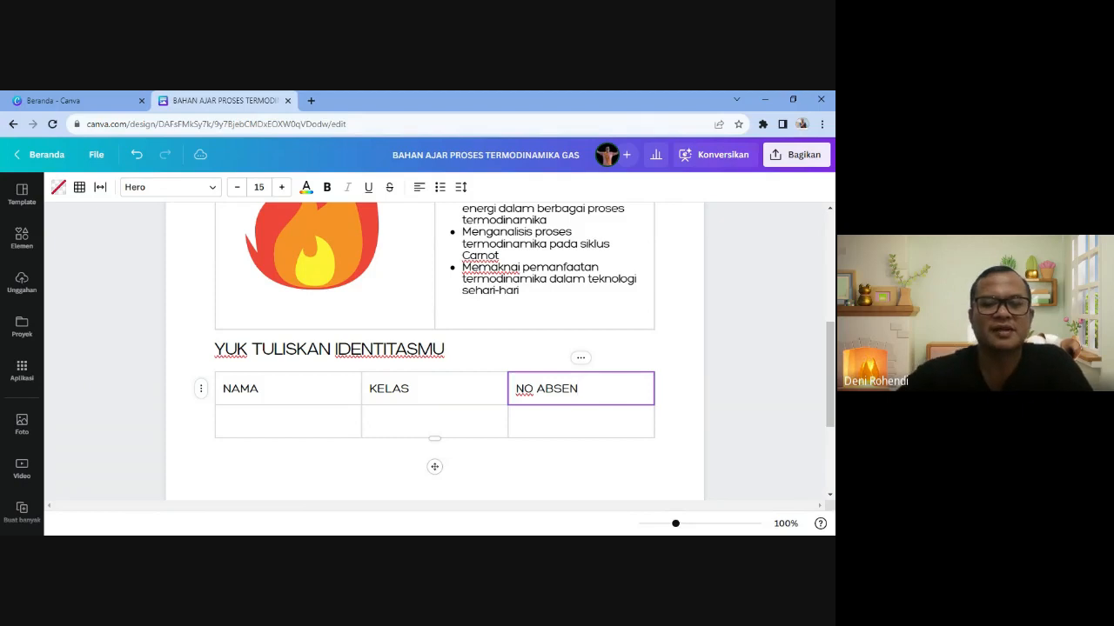
- Select the NAMA and KELAS header cells together
left_click(295, 383)
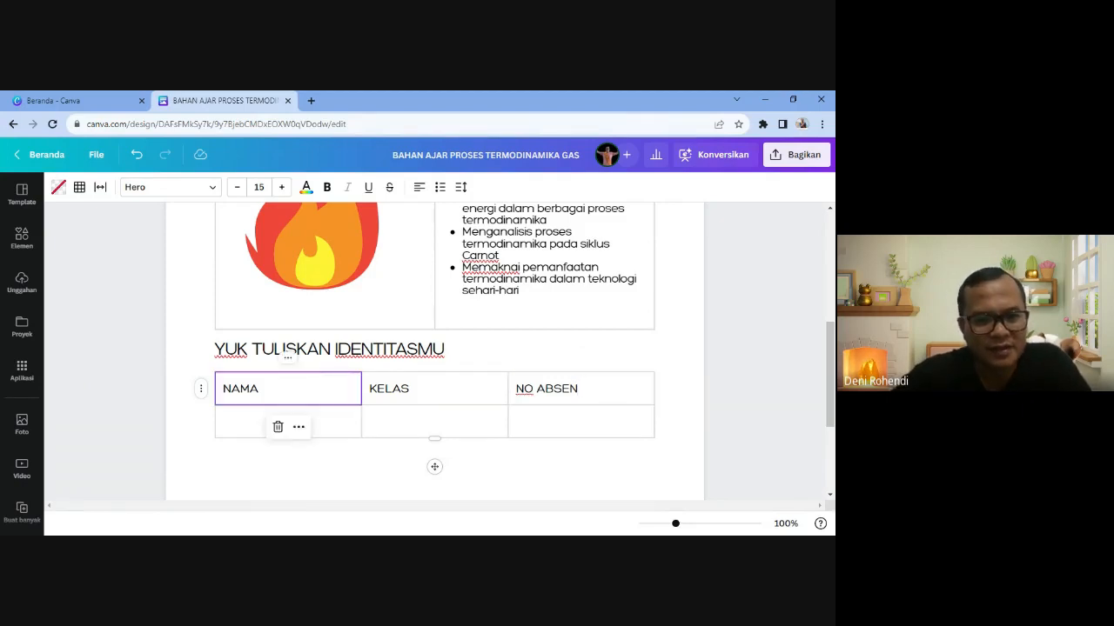
double_click(241, 389)
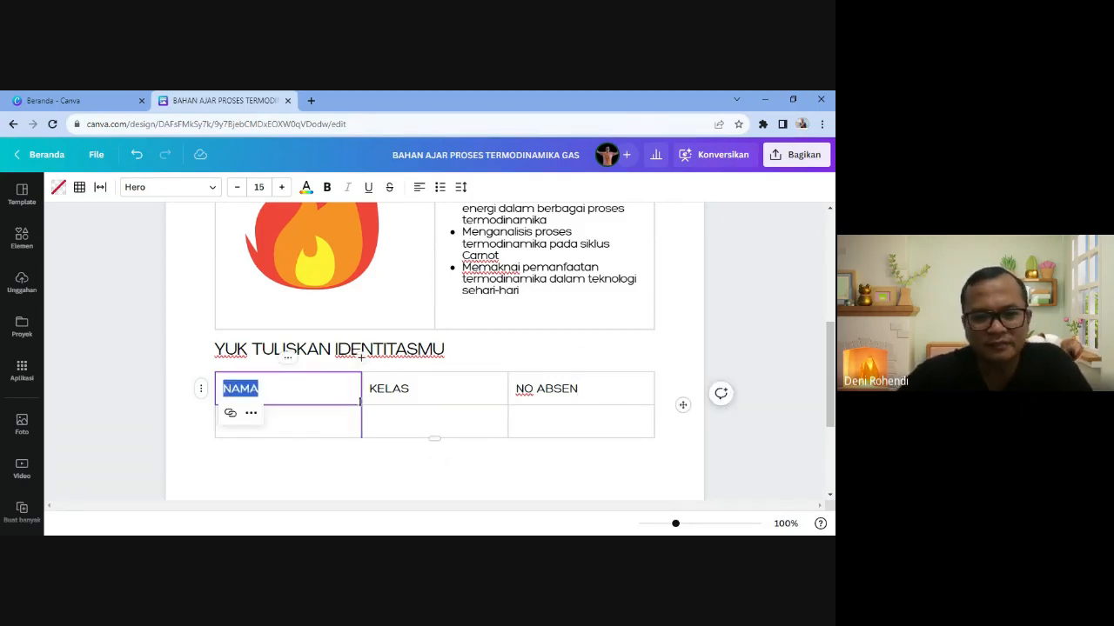
left_click(261, 389)
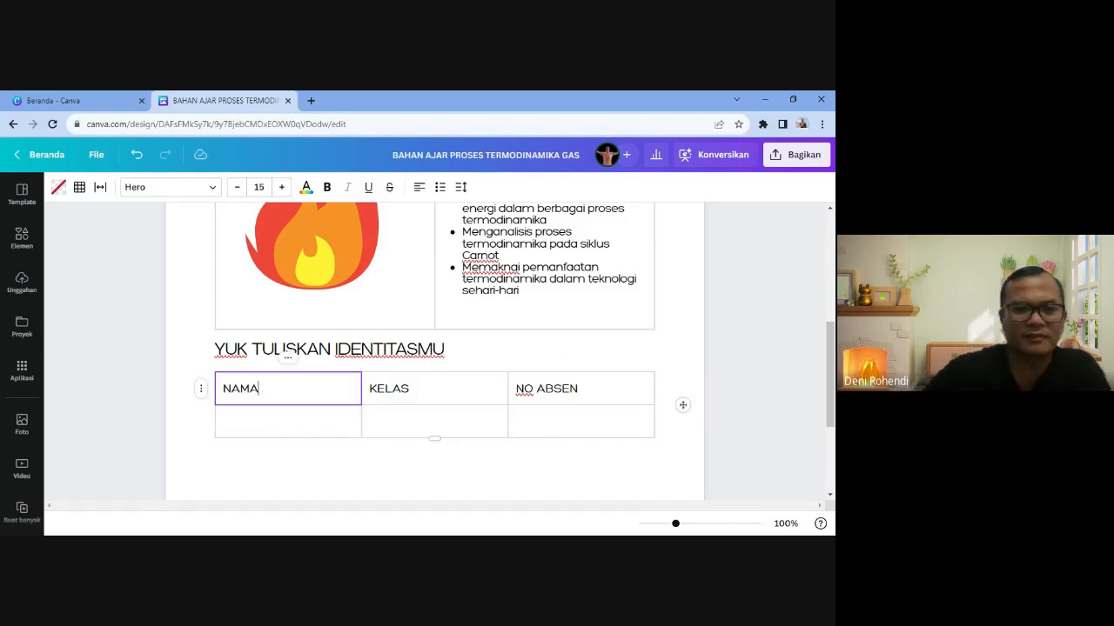
left_click(380, 419)
left_click(218, 380)
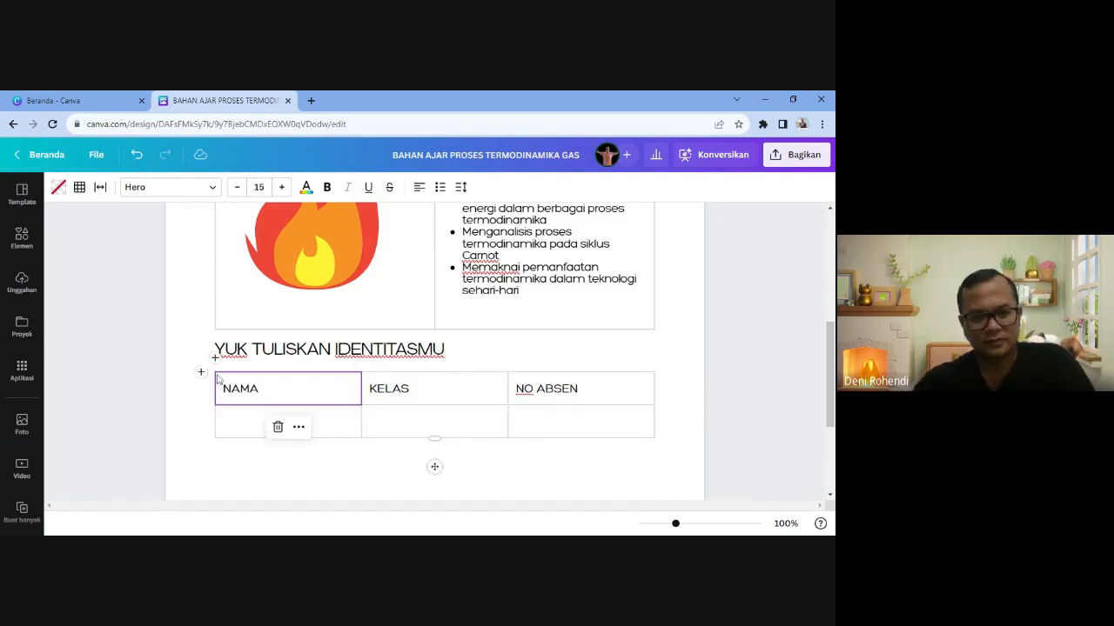
key("shift+Right")
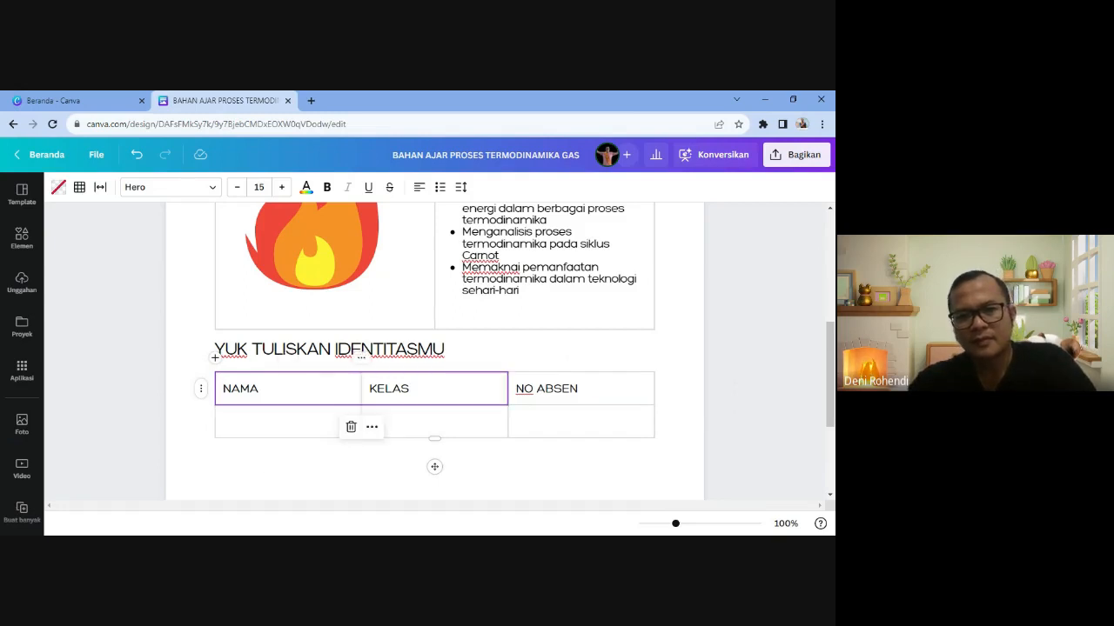
- Centre the NAMA, KELAS and NO ABSEN headers within their cells
left_click(264, 406)
left_click(419, 189)
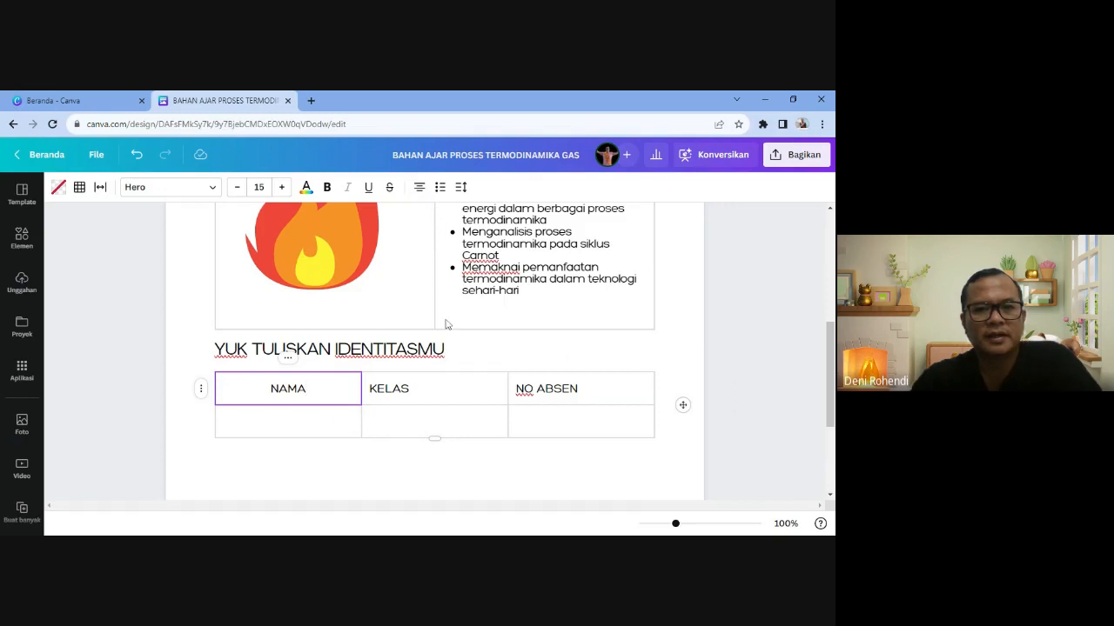
left_click(442, 390)
left_click(419, 188)
key("Tab")
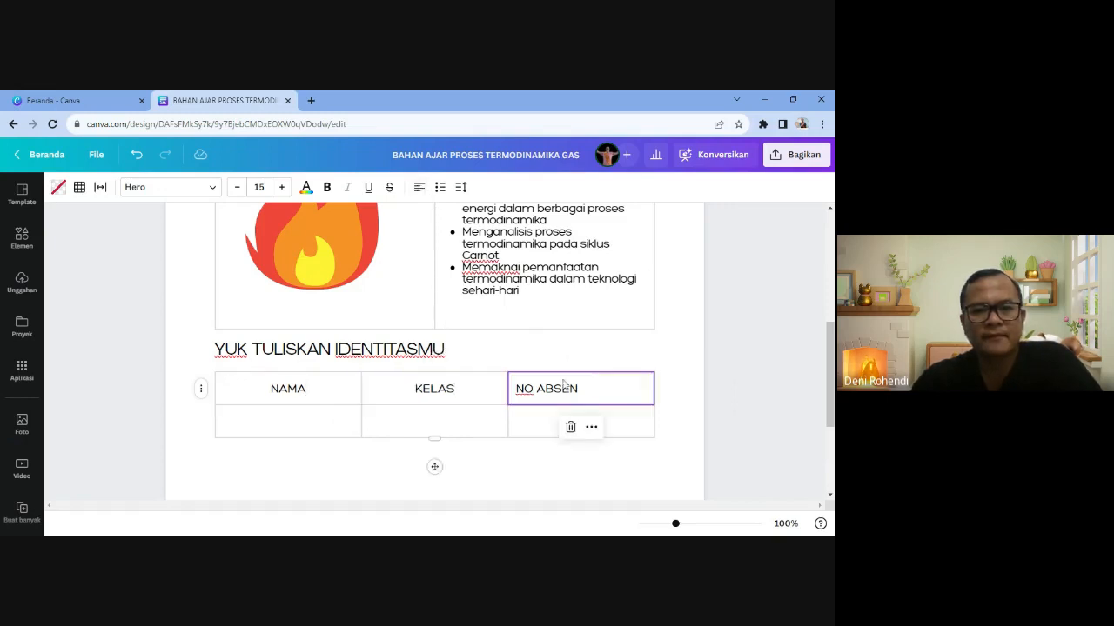
left_click(420, 188)
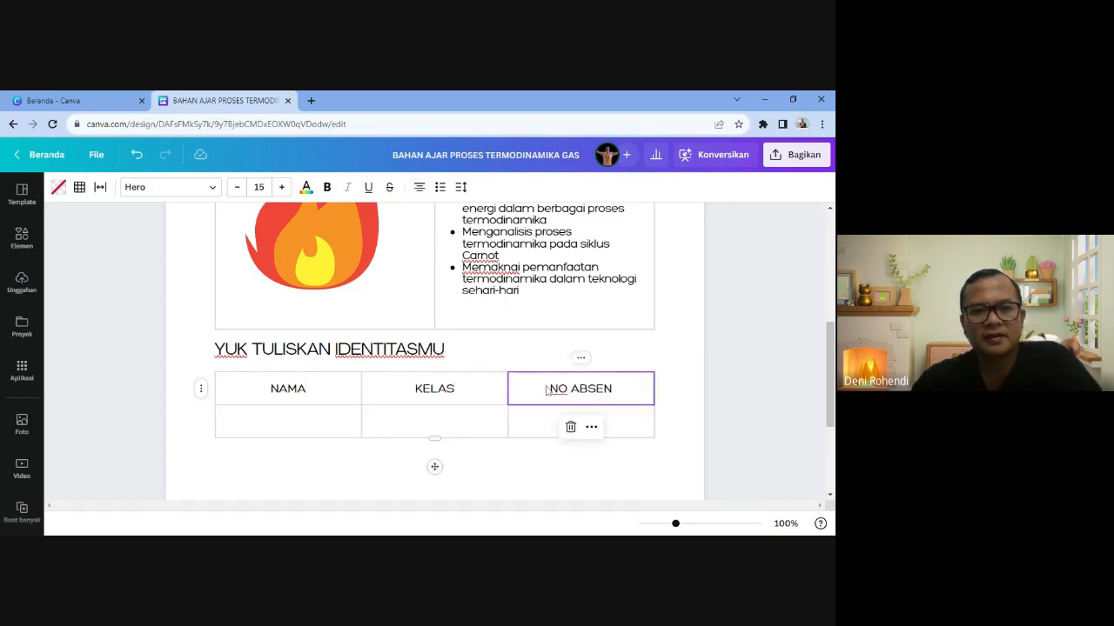
left_click(299, 388)
left_click(299, 388)
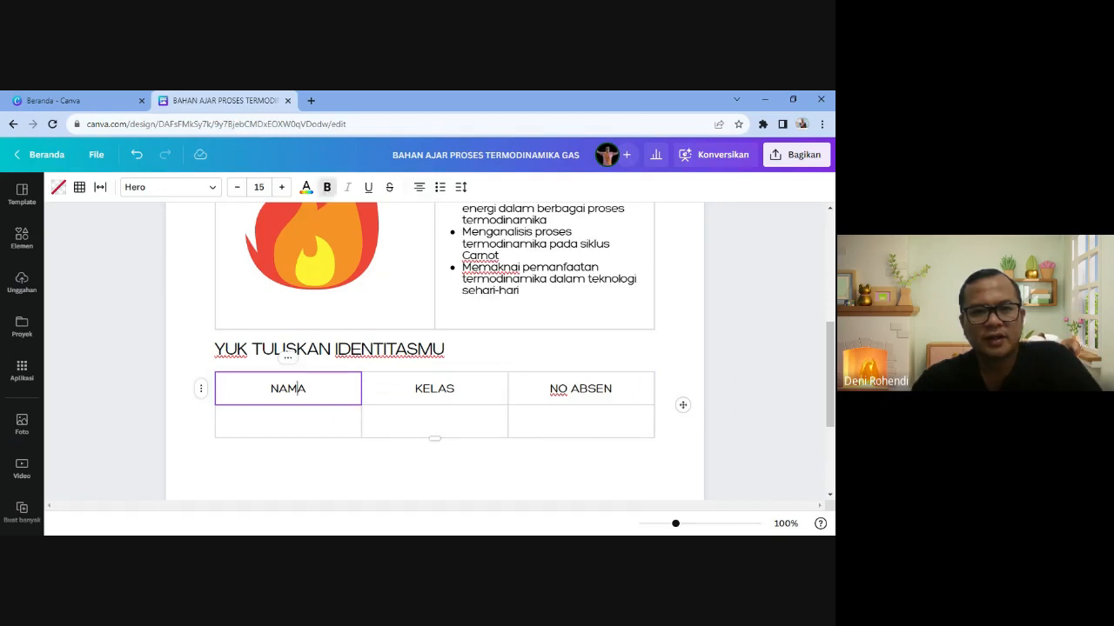
left_click(430, 388)
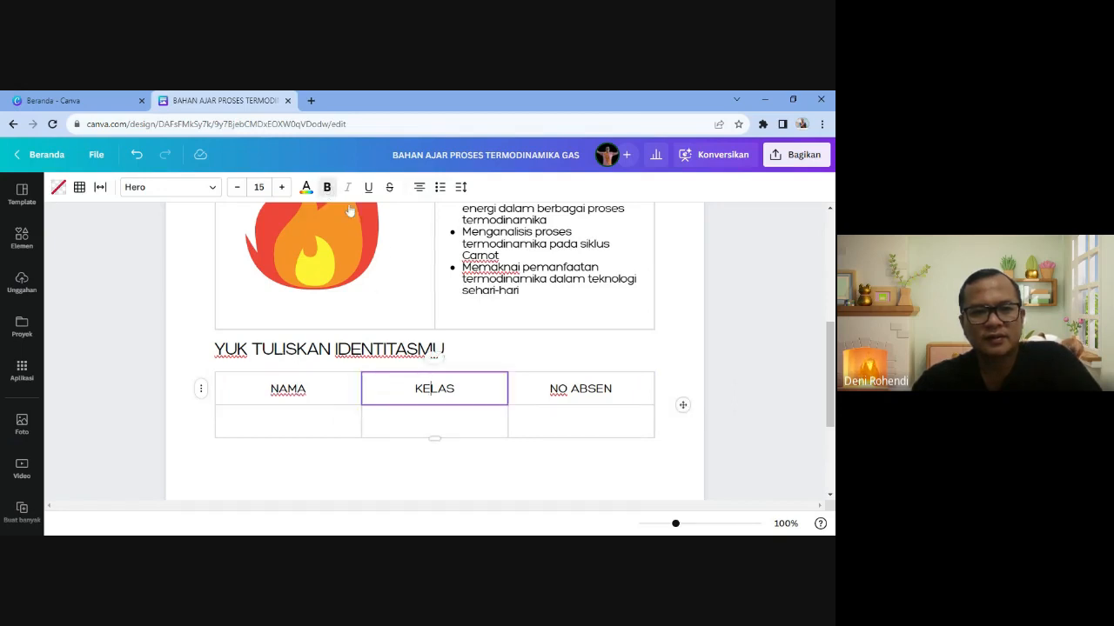
- Make the NAMA, KELAS and NO ABSEN header text bold
left_click_drag(270, 389, 306, 389)
left_click(327, 187)
left_click(415, 389)
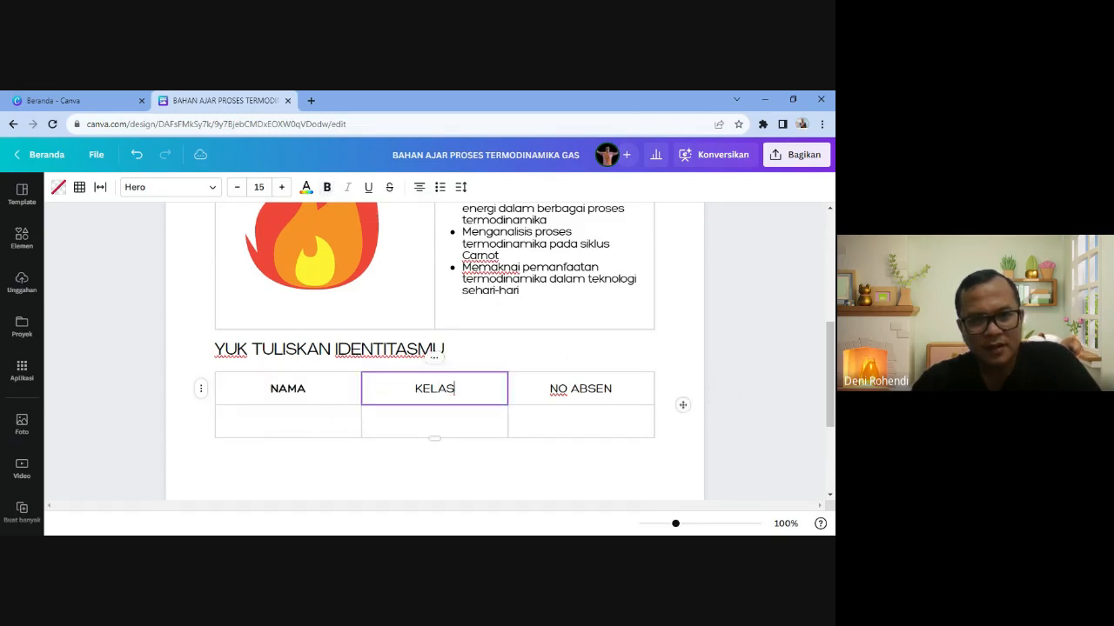
left_click_drag(415, 389, 454, 389)
left_click(327, 187)
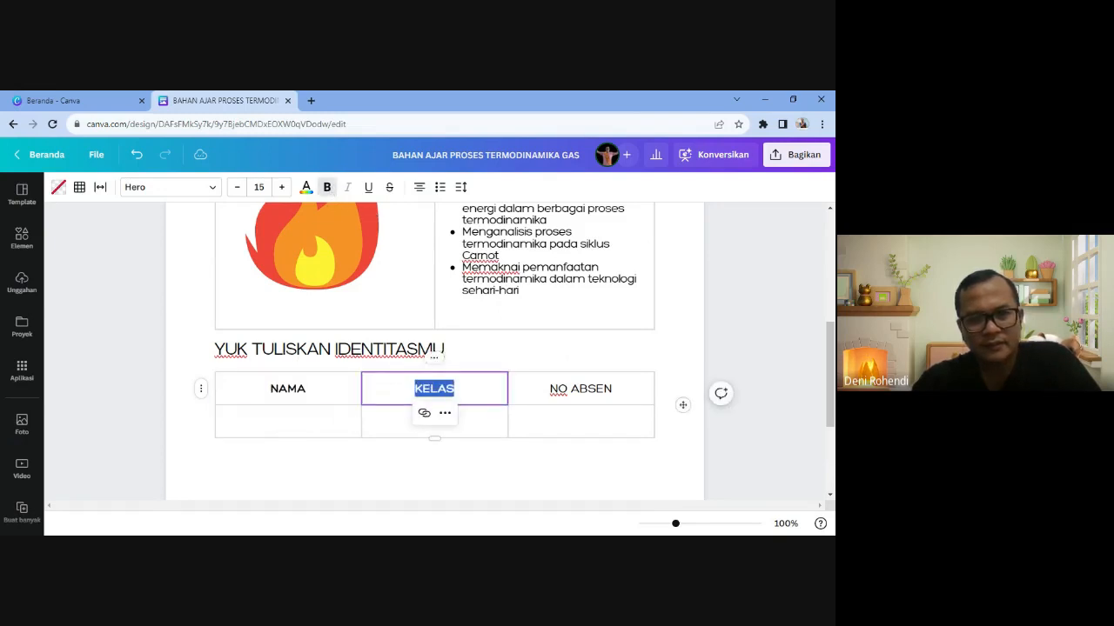
left_click(554, 389)
left_click_drag(553, 389, 611, 389)
left_click(328, 187)
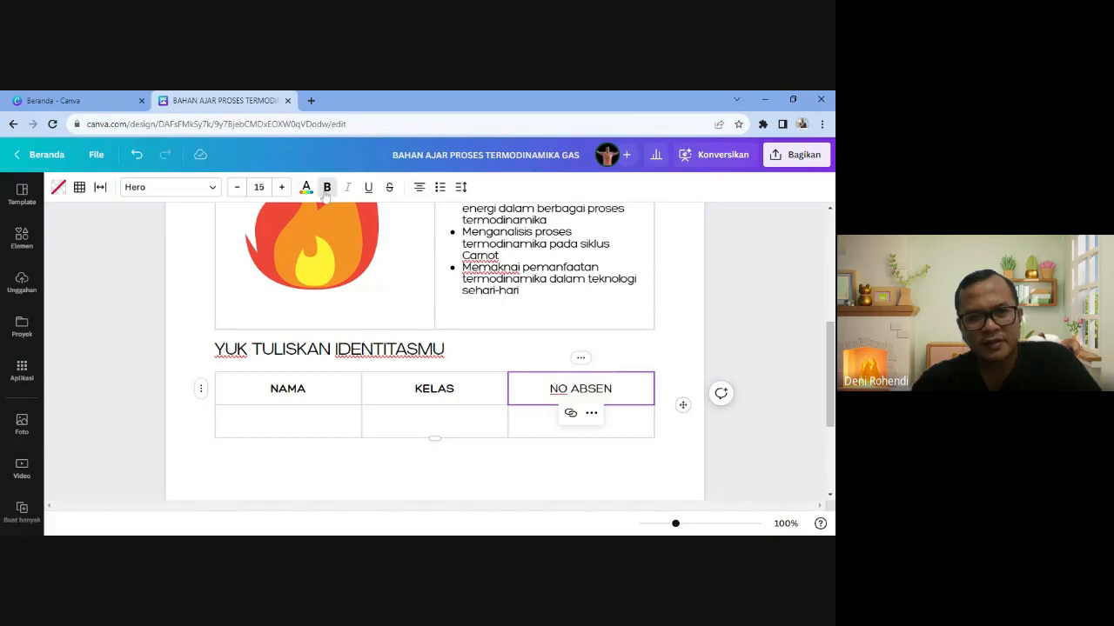
left_click(271, 389)
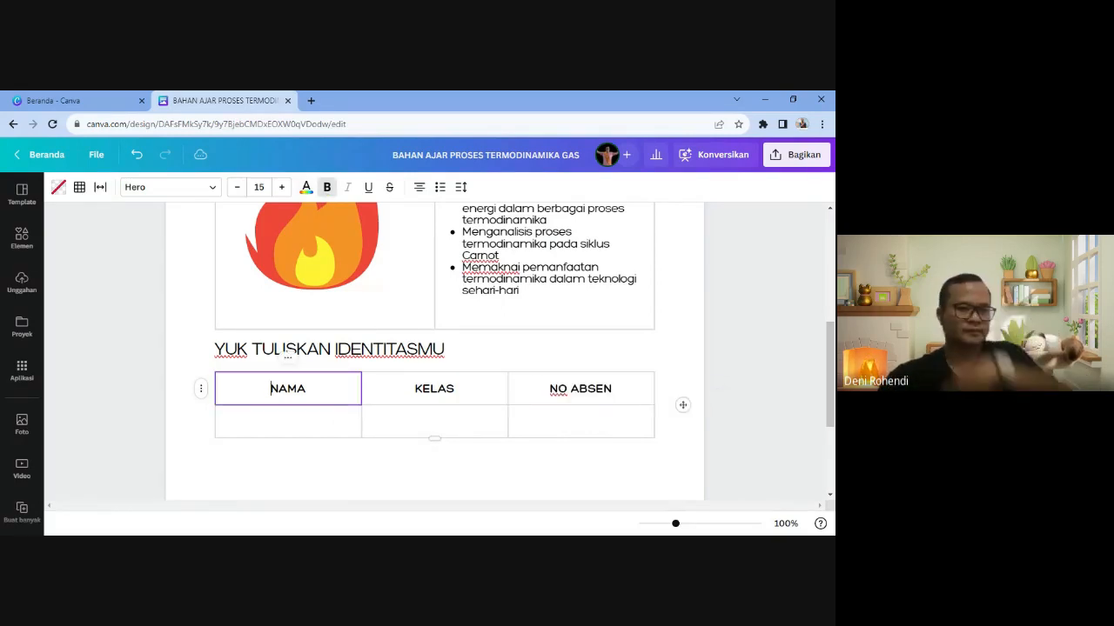
left_click(264, 422)
left_click(226, 383)
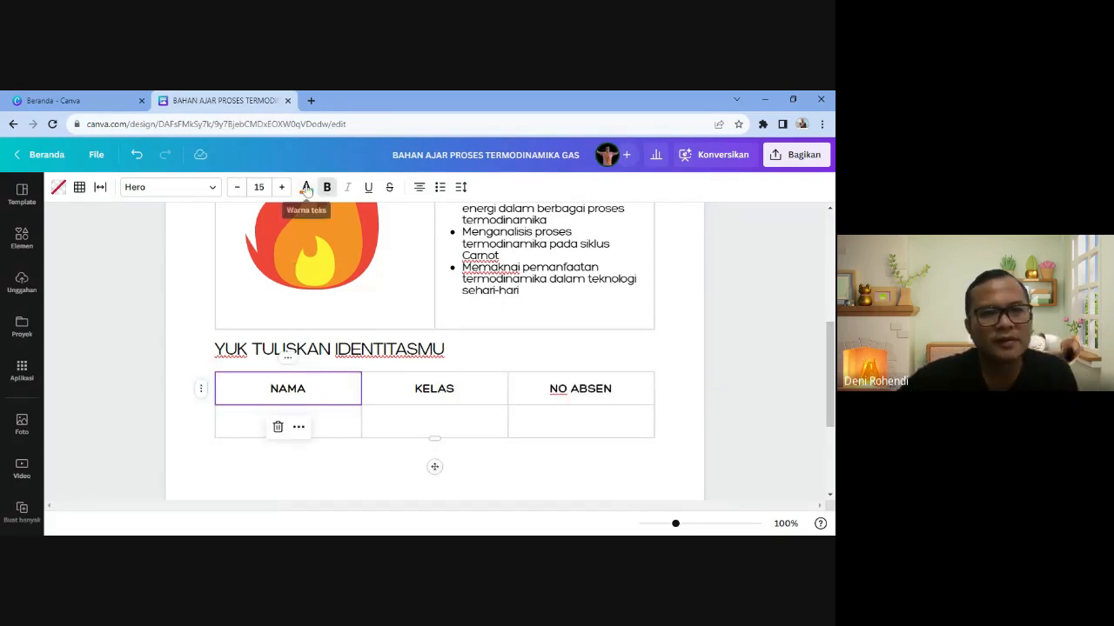
- Fill the NAMA, KELAS and NO ABSEN header cells with red
left_click(306, 187)
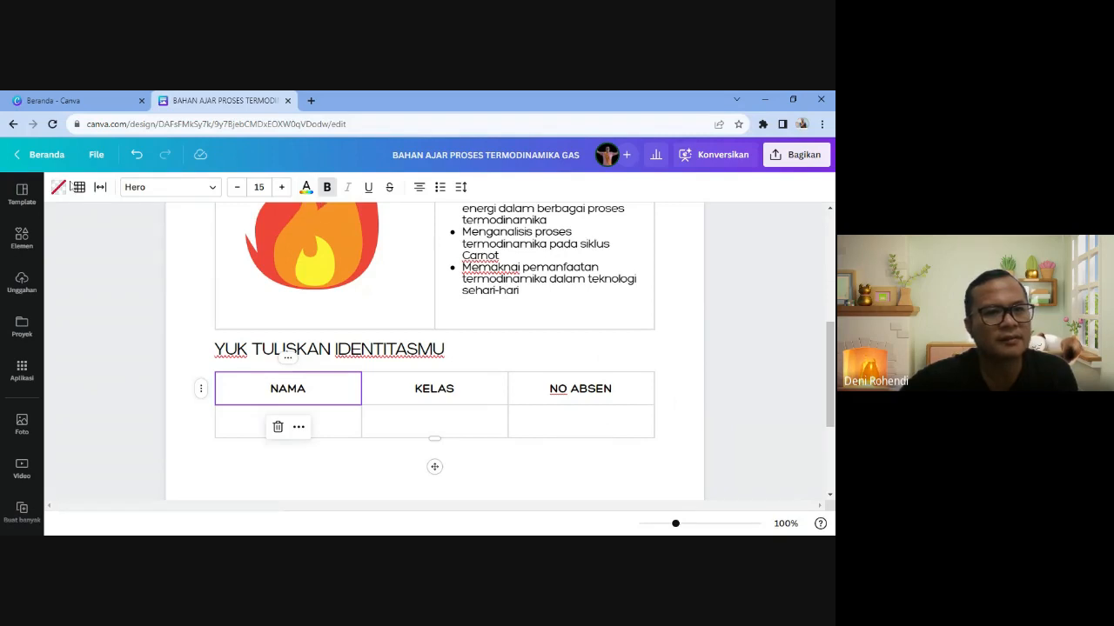
left_click(202, 261)
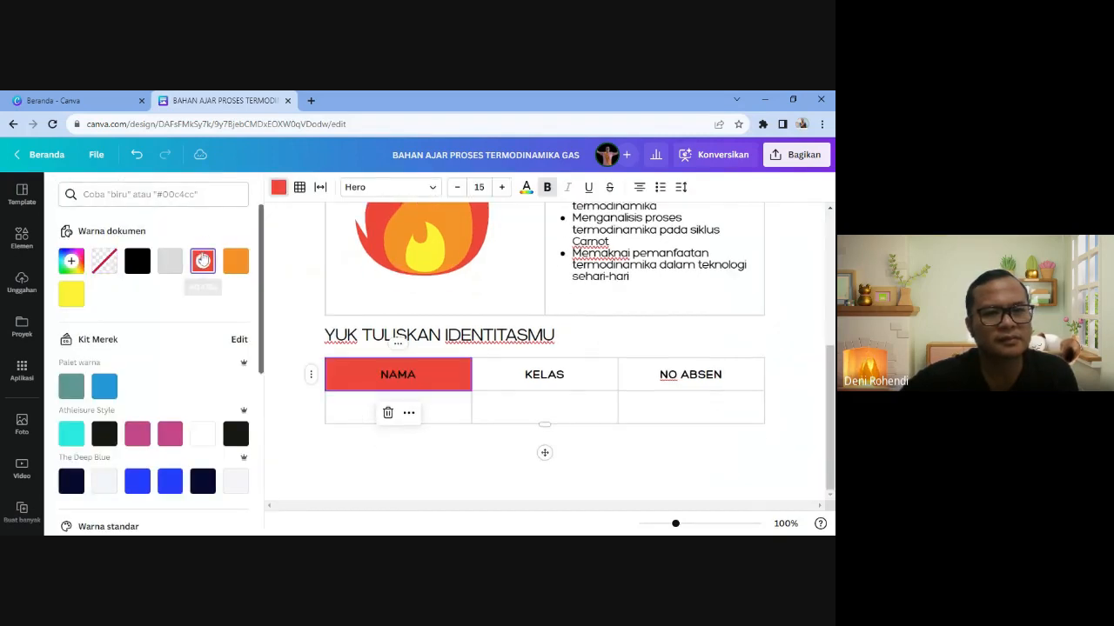
double_click(512, 379)
key("Escape")
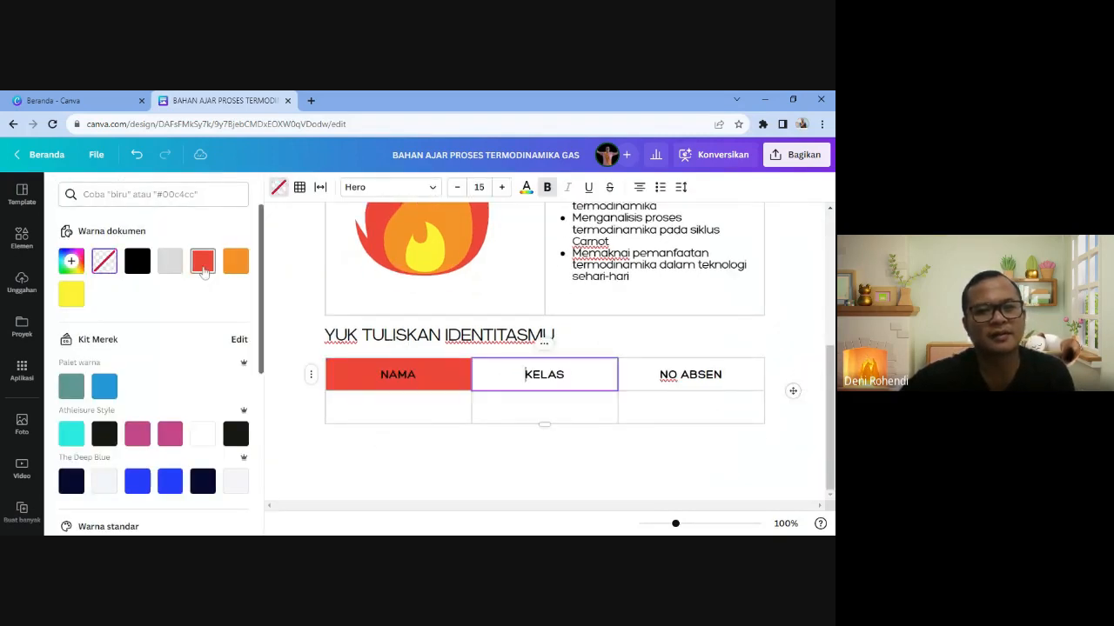
left_click(203, 261)
left_click(644, 380)
left_click(202, 261)
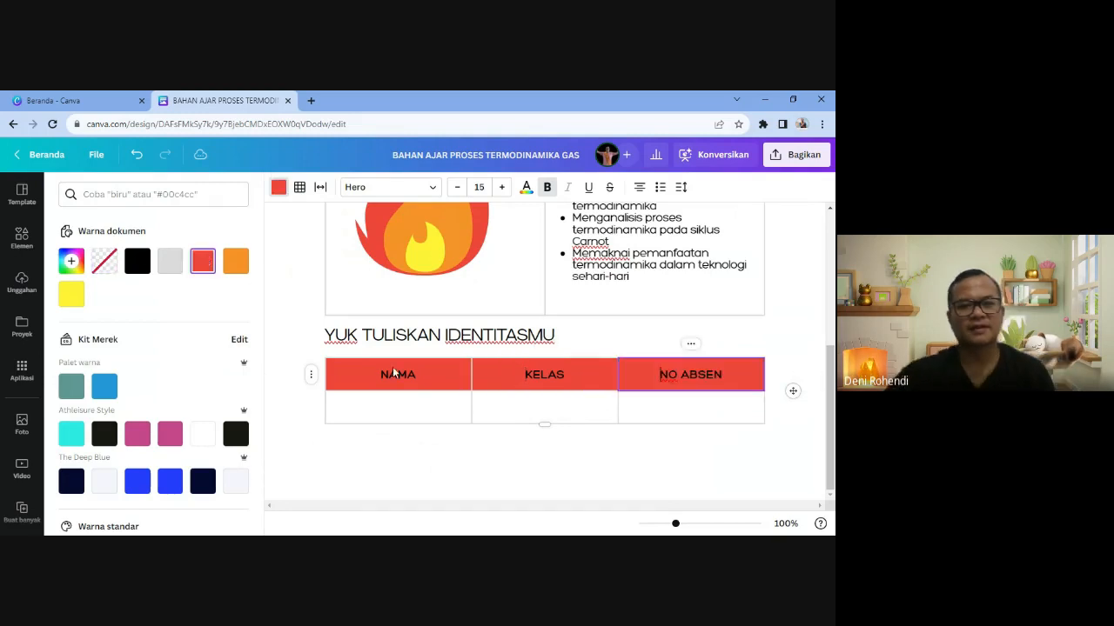
left_click(397, 407)
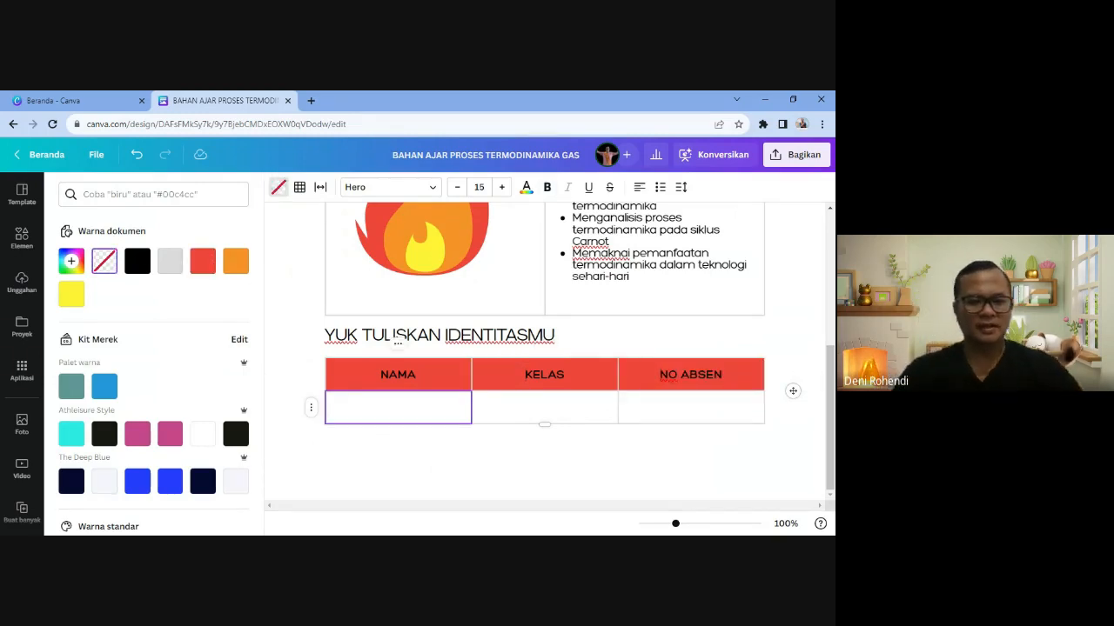
left_click(398, 408)
- Put a bold dotted fill-in line in each of the three second-row cells
type("............")
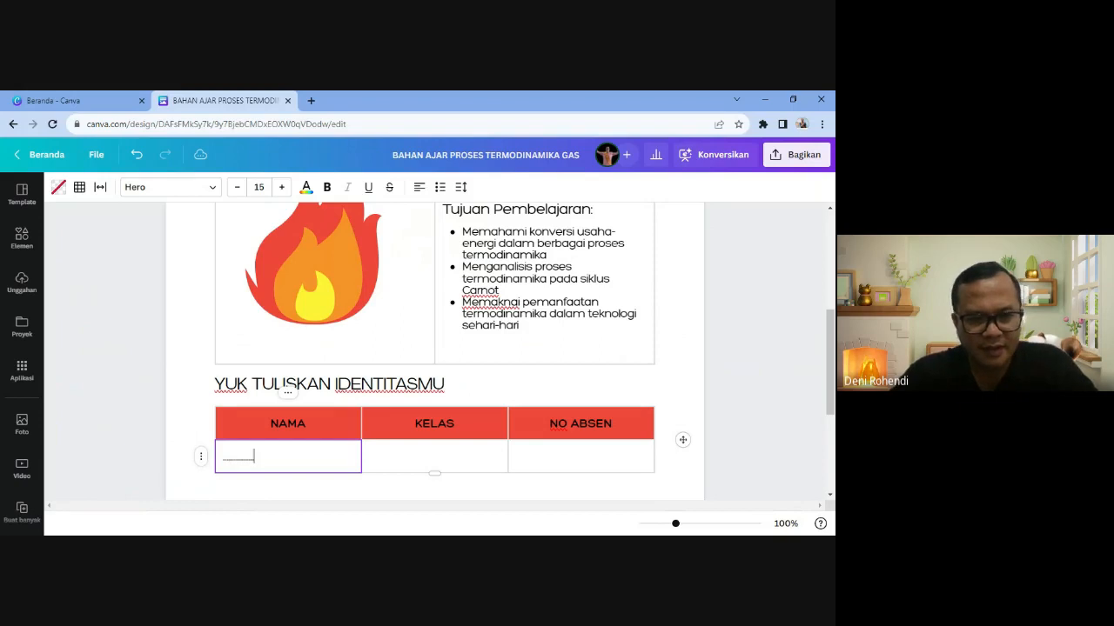
type("........................................................")
key("Return")
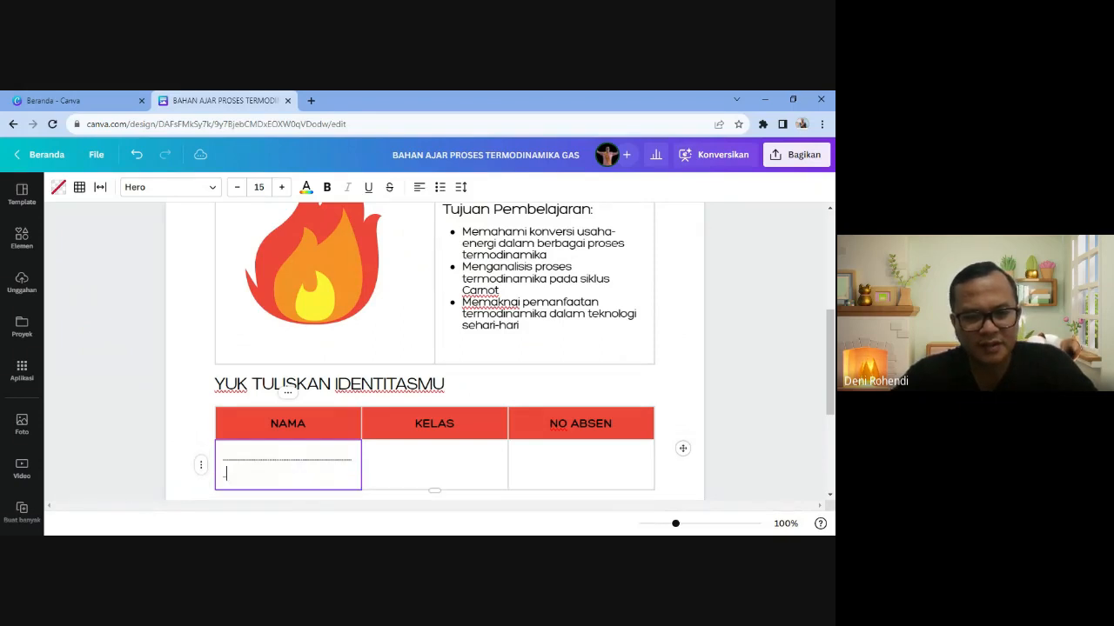
key("BackSpace")
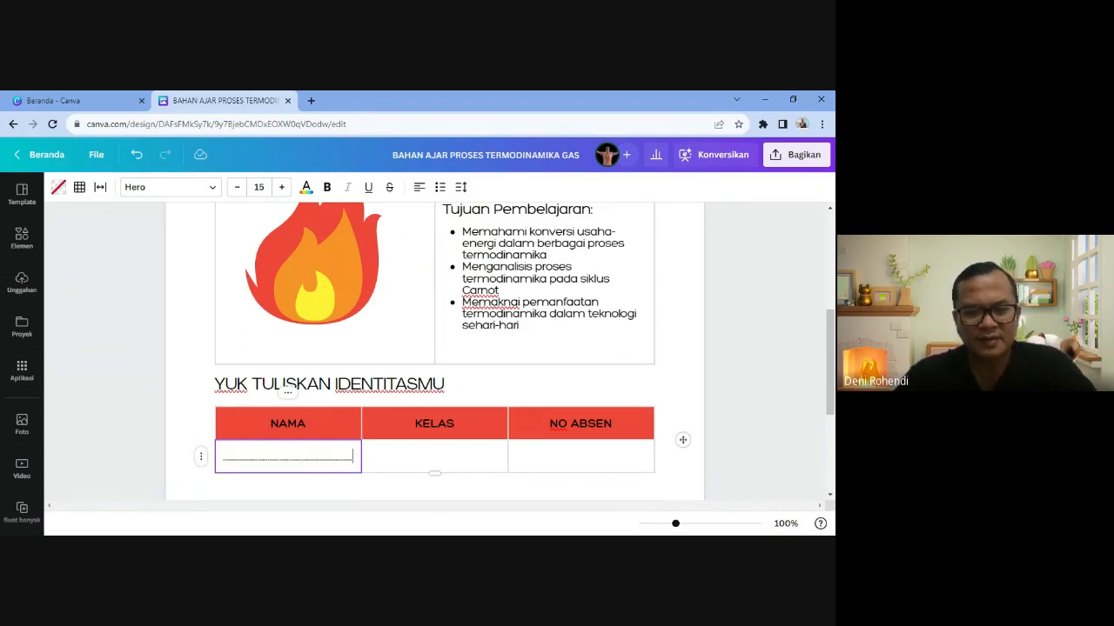
key("ctrl+a")
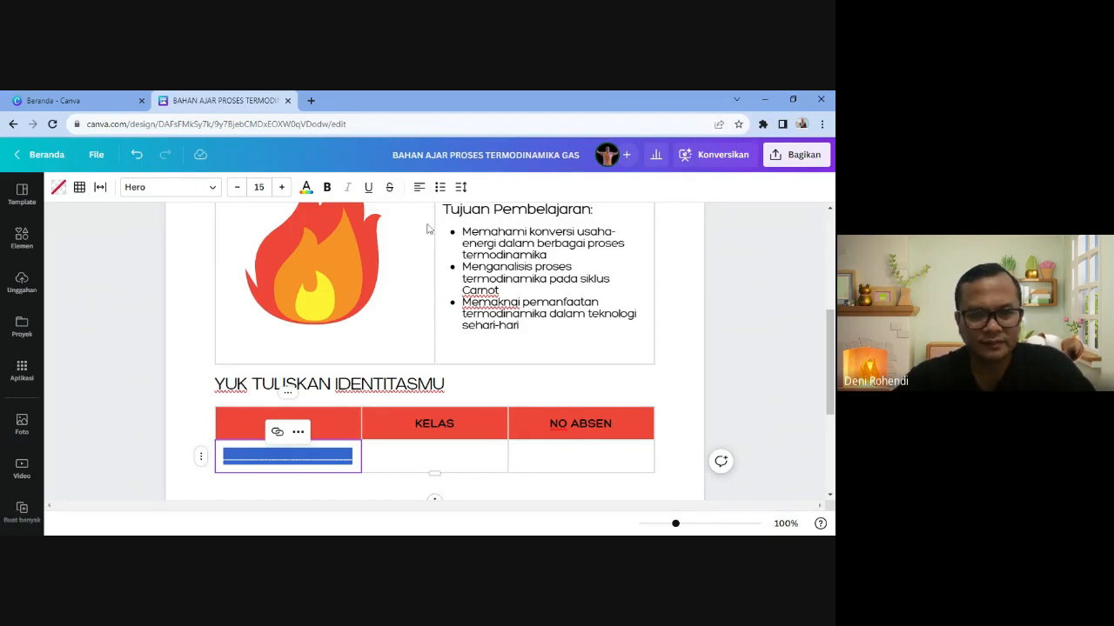
left_click(327, 187)
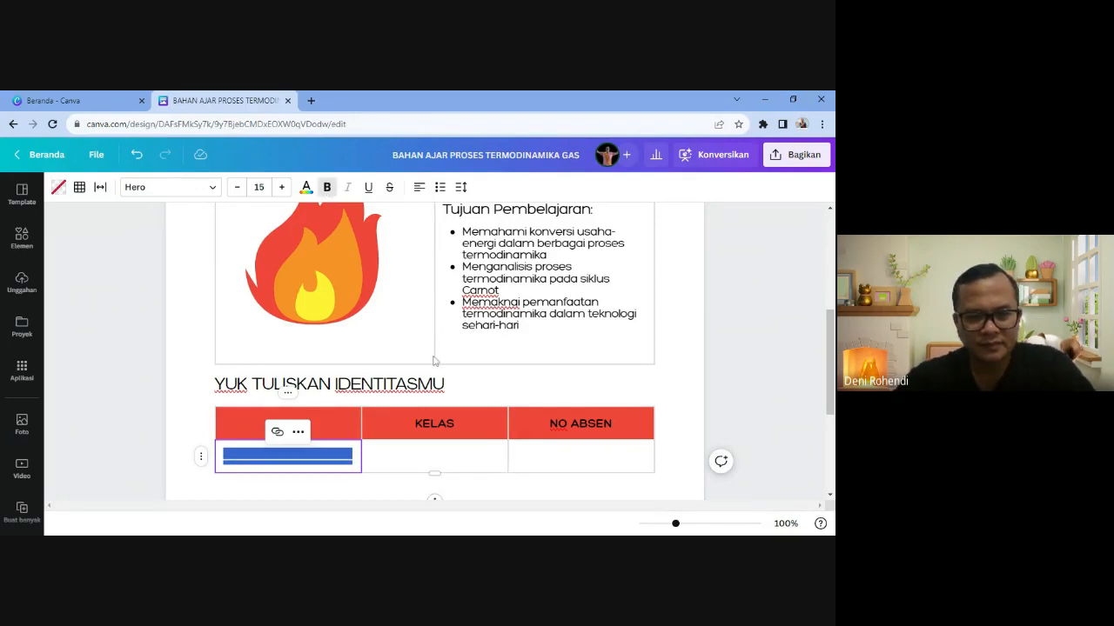
left_click(433, 461)
key("ctrl+v")
left_click(544, 469)
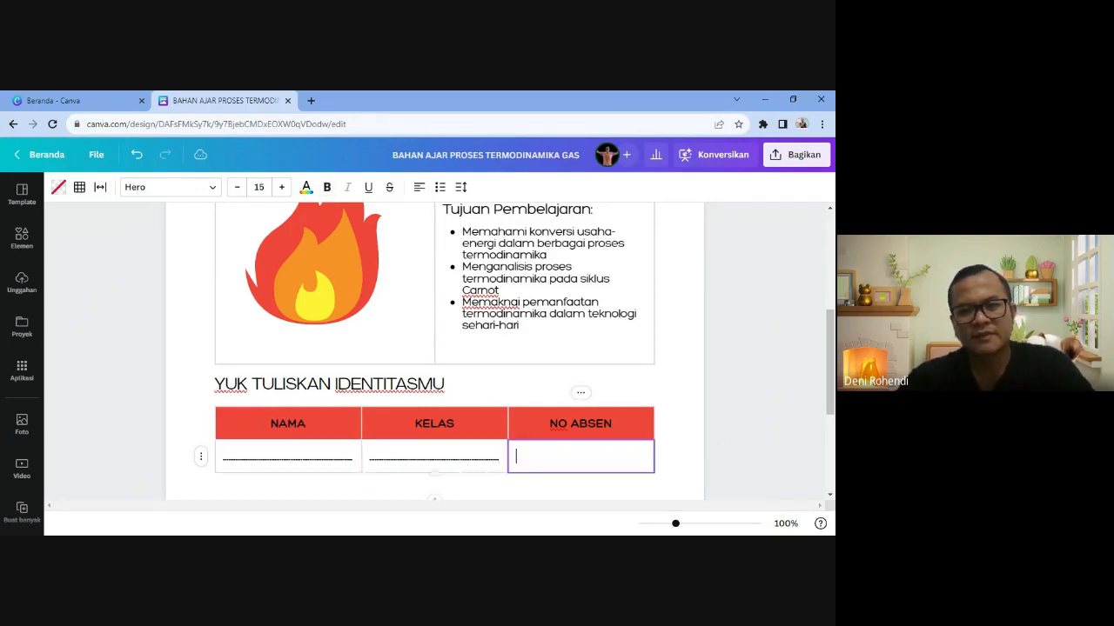
key("ctrl+v")
scroll(740, 391, "down", 3)
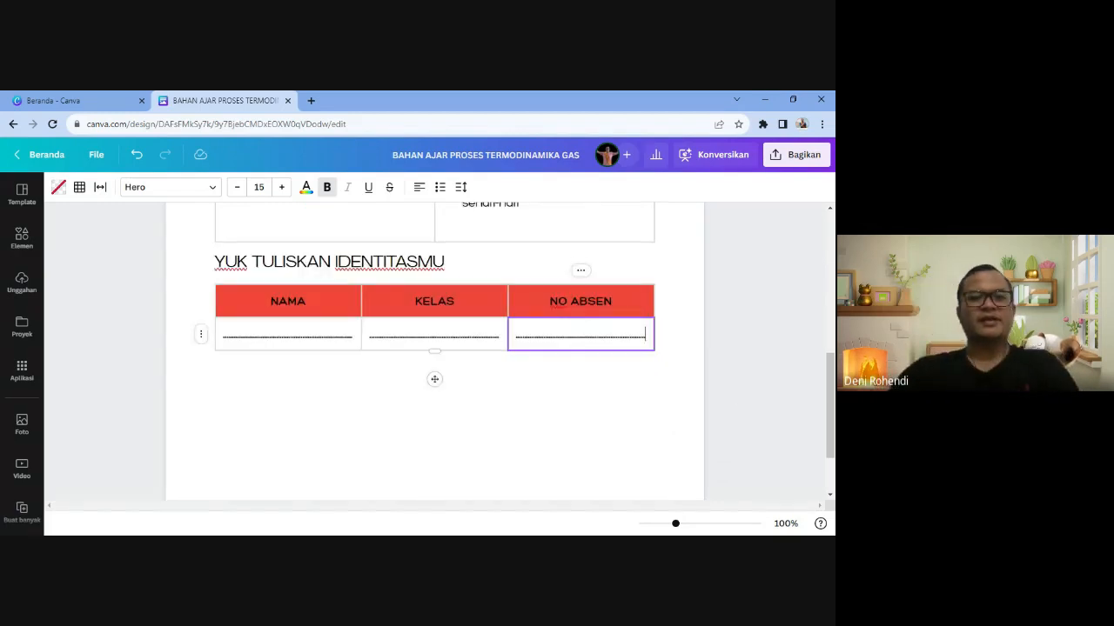
left_click(216, 370)
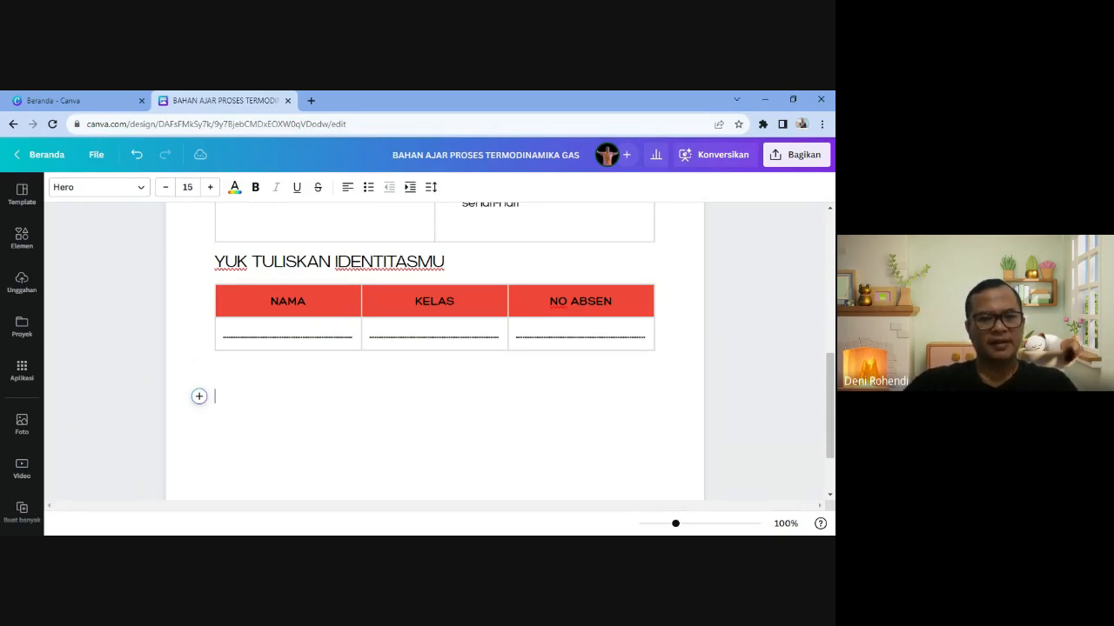
- Add the subheading 'Apa Kabarmu Hari ini? :' below the identity table
left_click(199, 368)
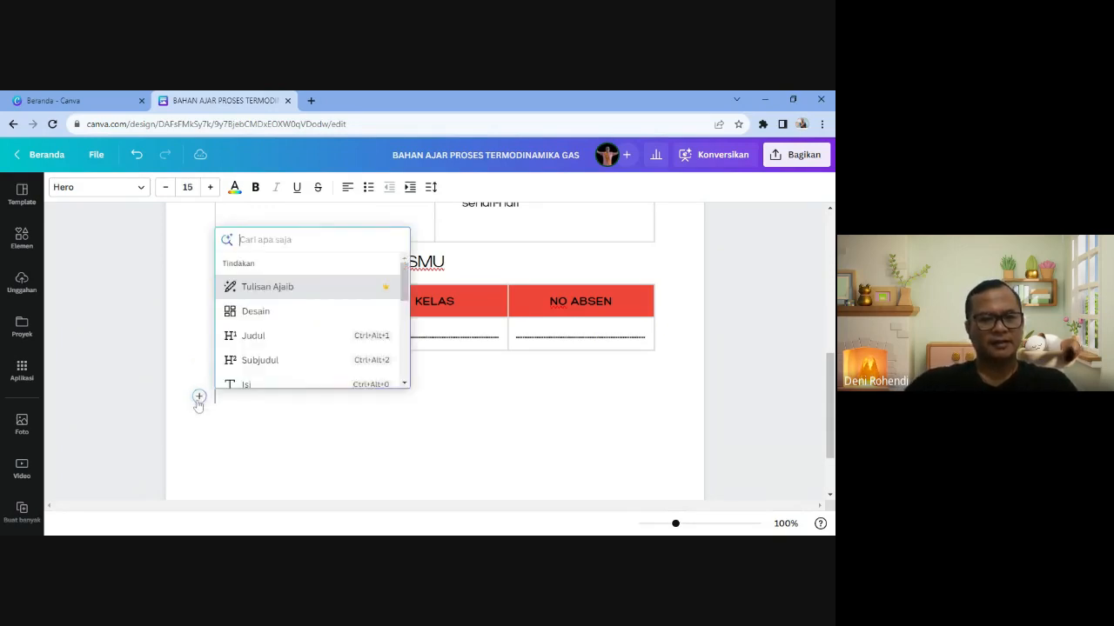
left_click(253, 360)
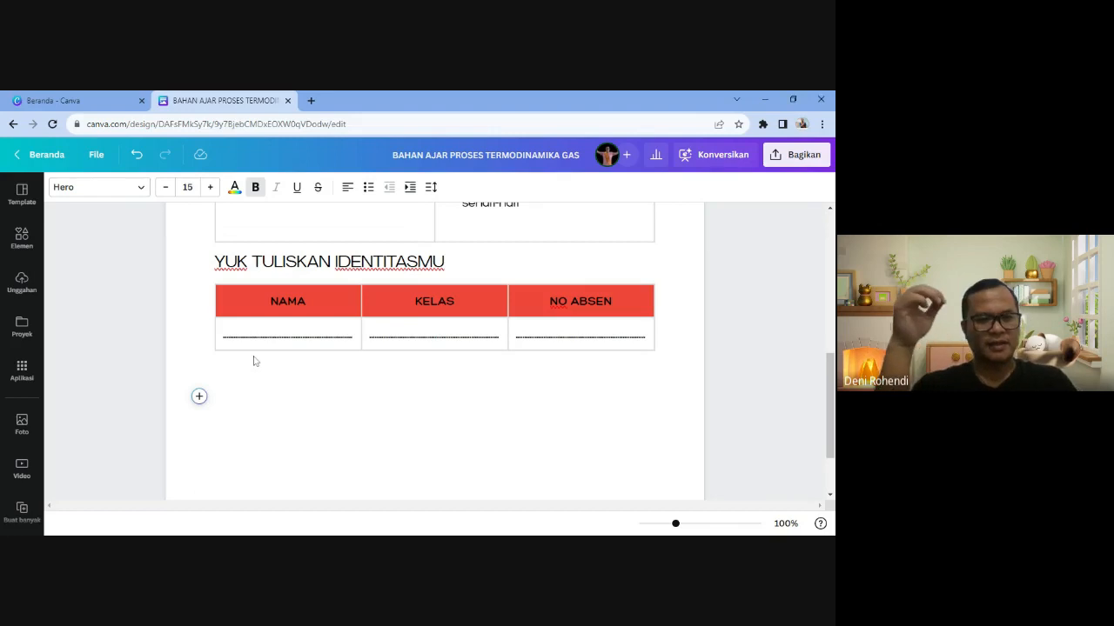
type("Apa")
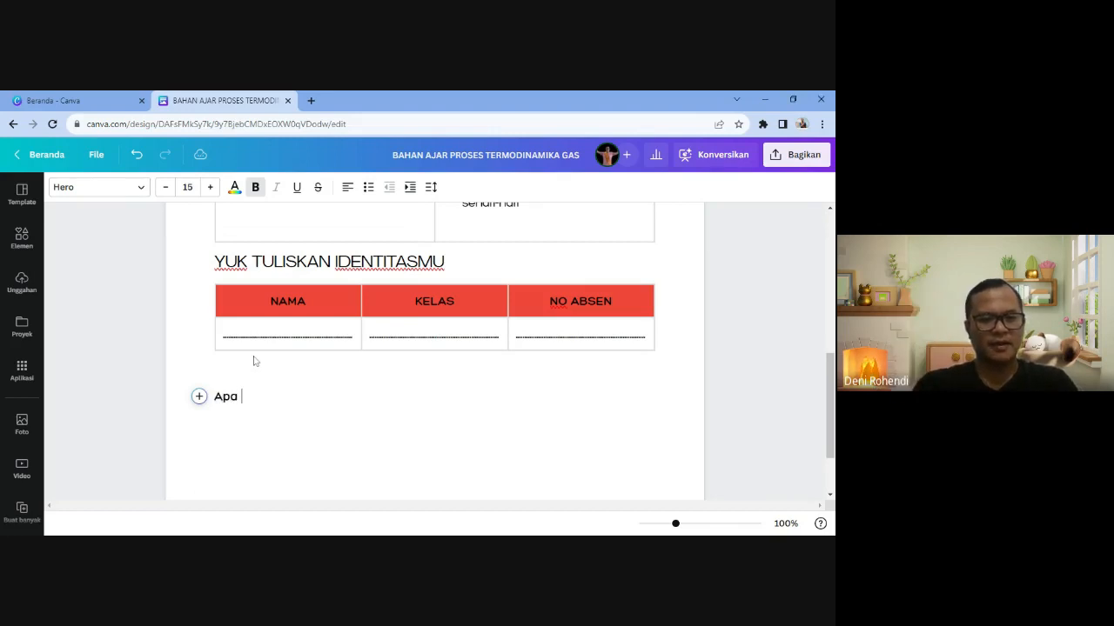
type(" Kaba")
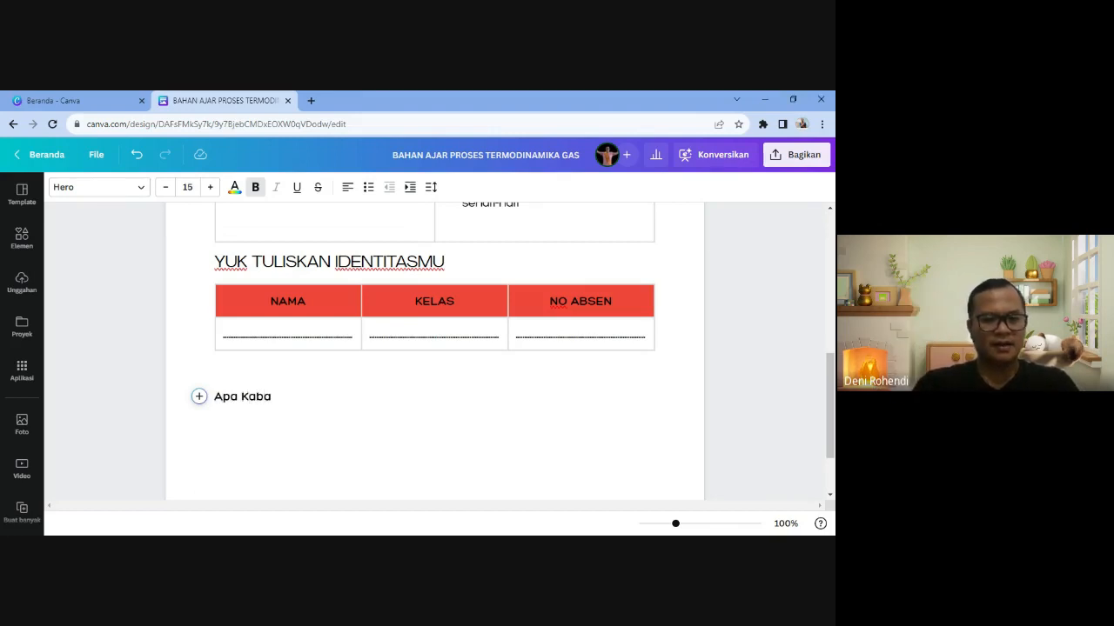
type("rmu Hari ")
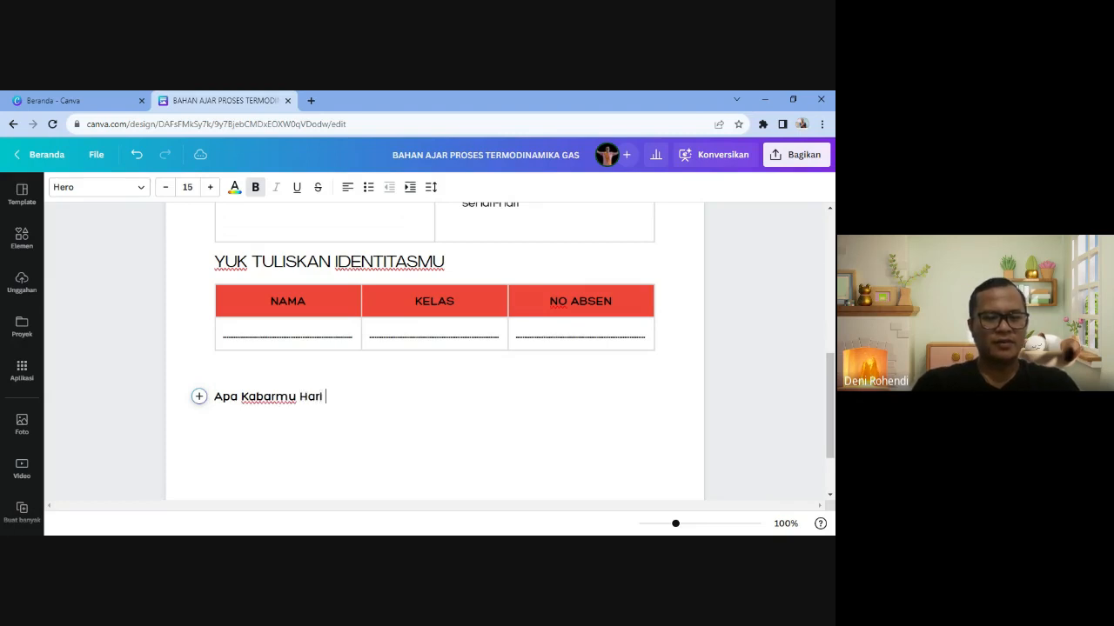
type("ini?")
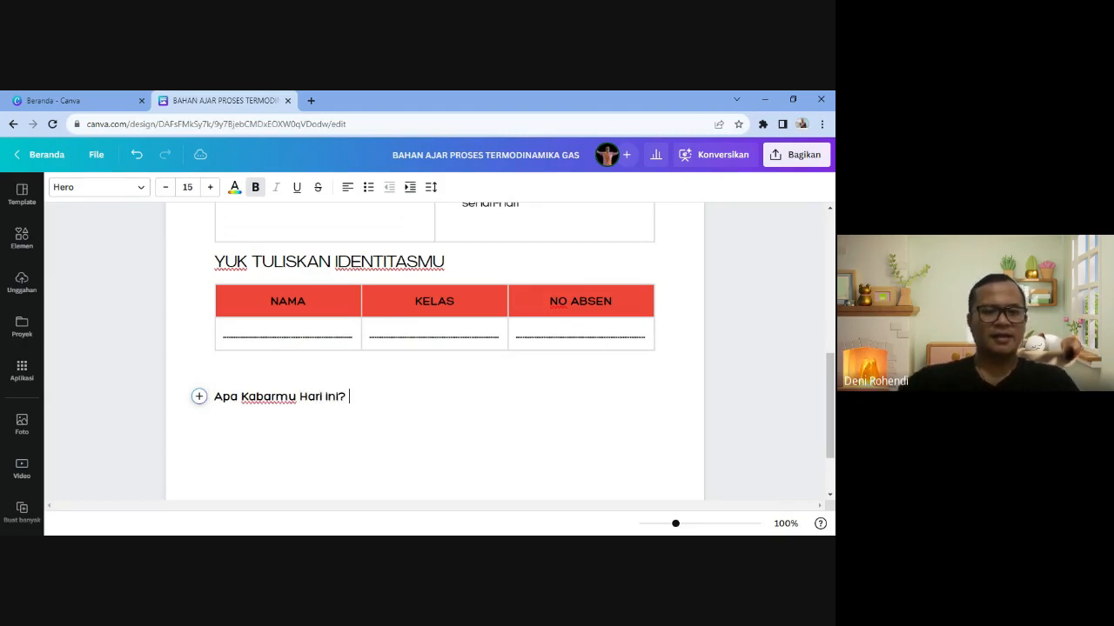
type(" :")
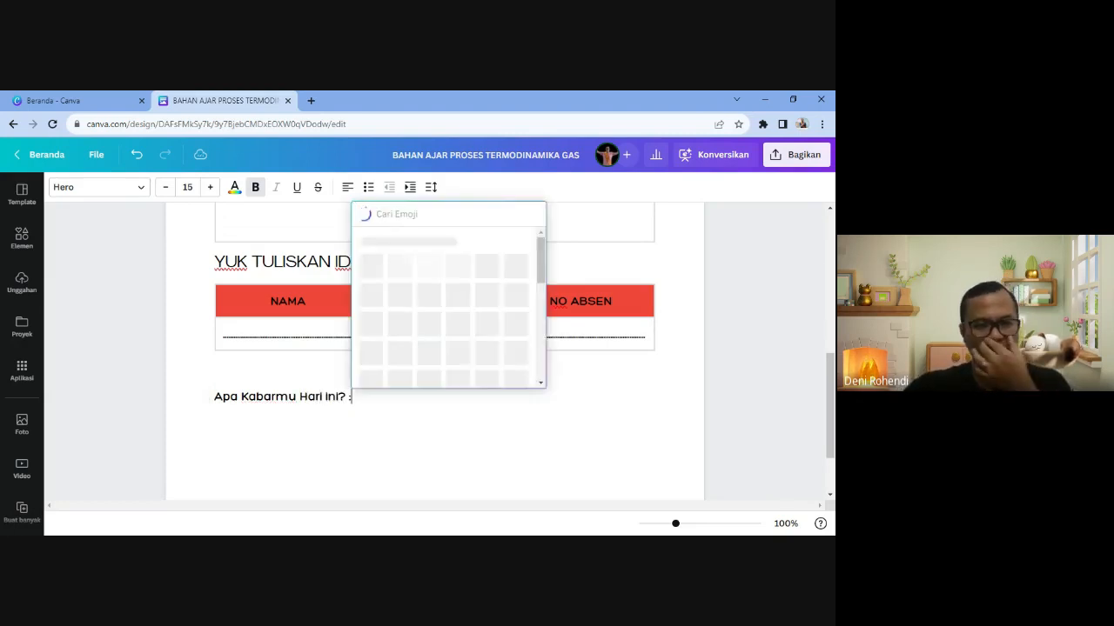
- Follow the question with hearts and grinning emojis plus '(Ceklis emoji yang sesuai lalu tuliskan alasanmu)'
key("Escape")
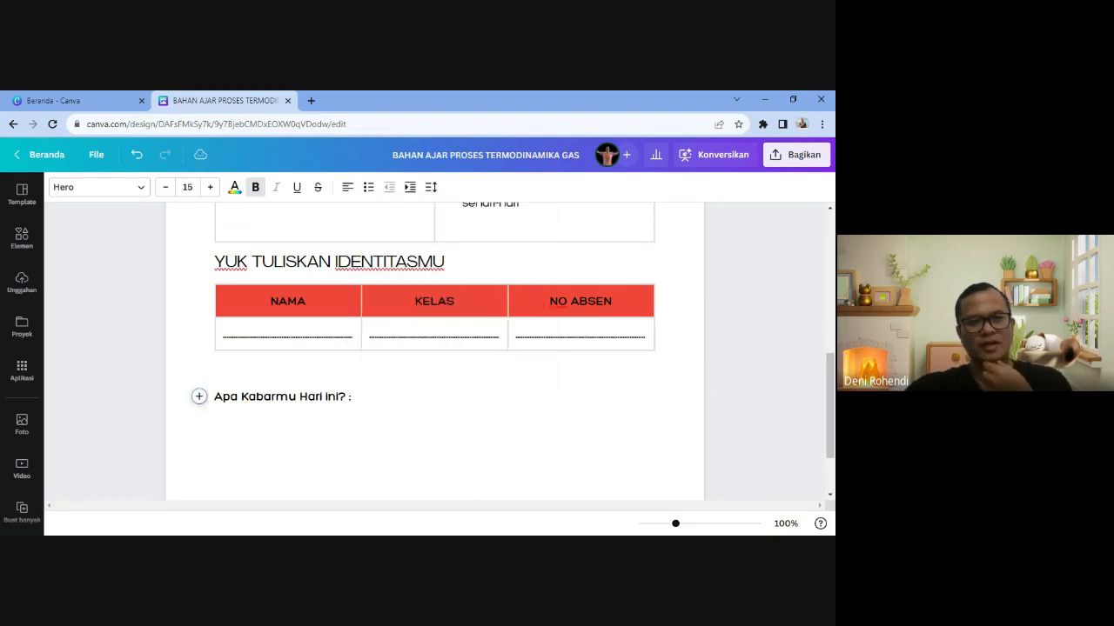
key("BackSpace")
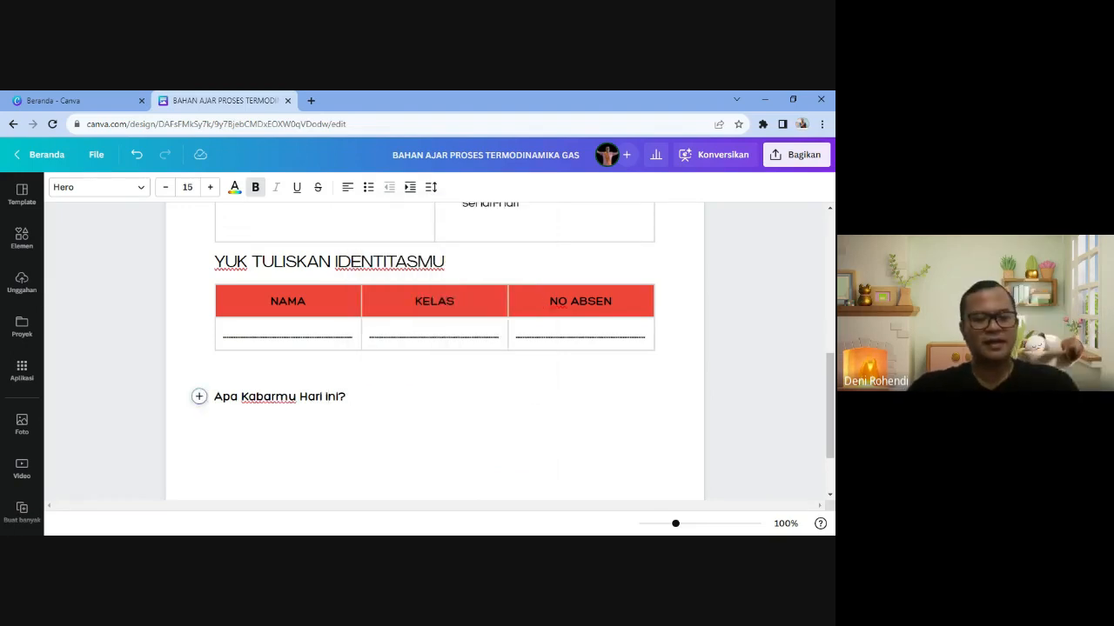
type(":")
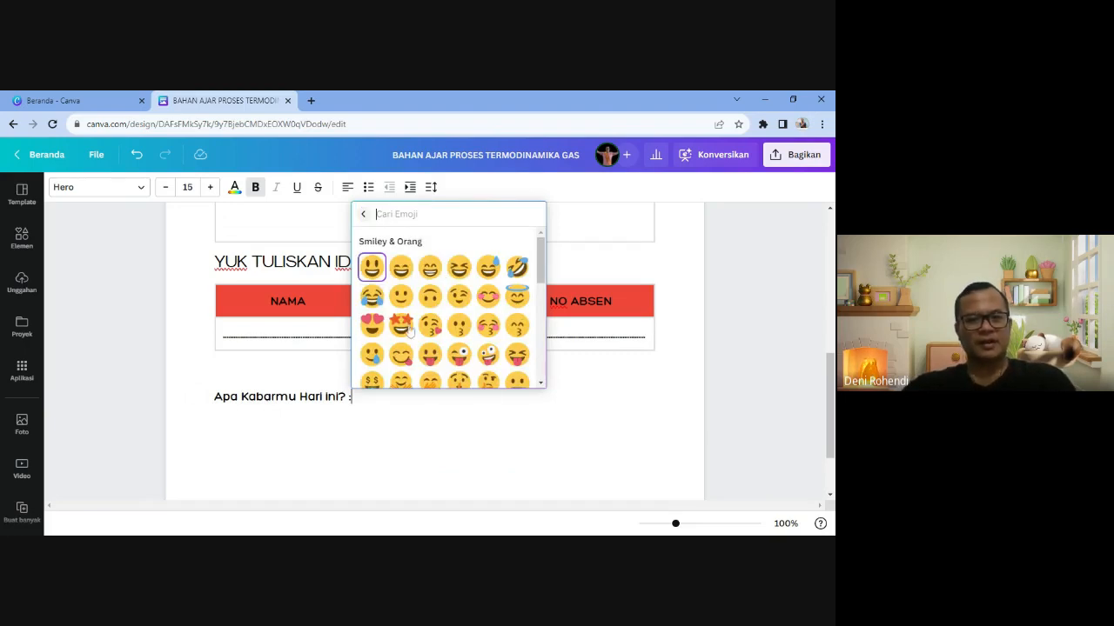
scroll(410, 331, "down", 2)
scroll(409, 331, "up", 2)
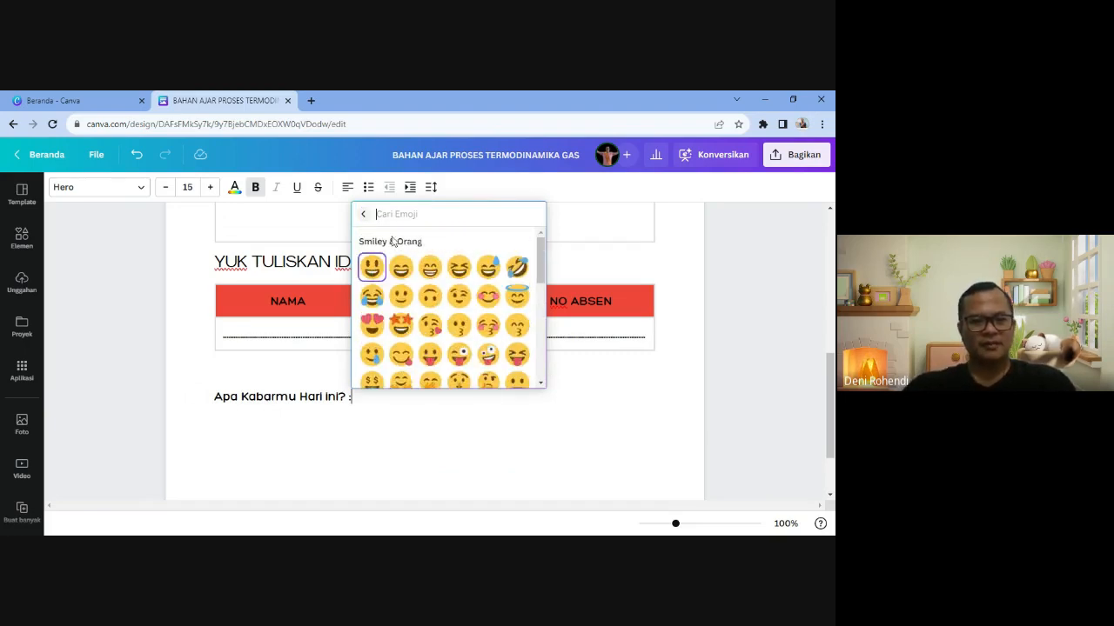
type("love")
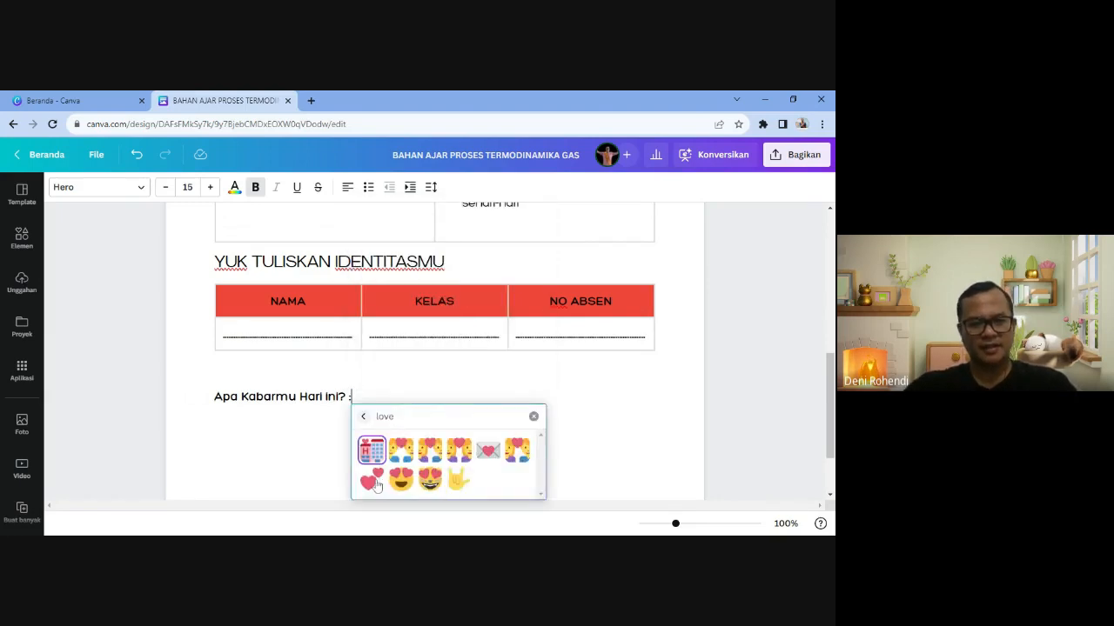
left_click(377, 484)
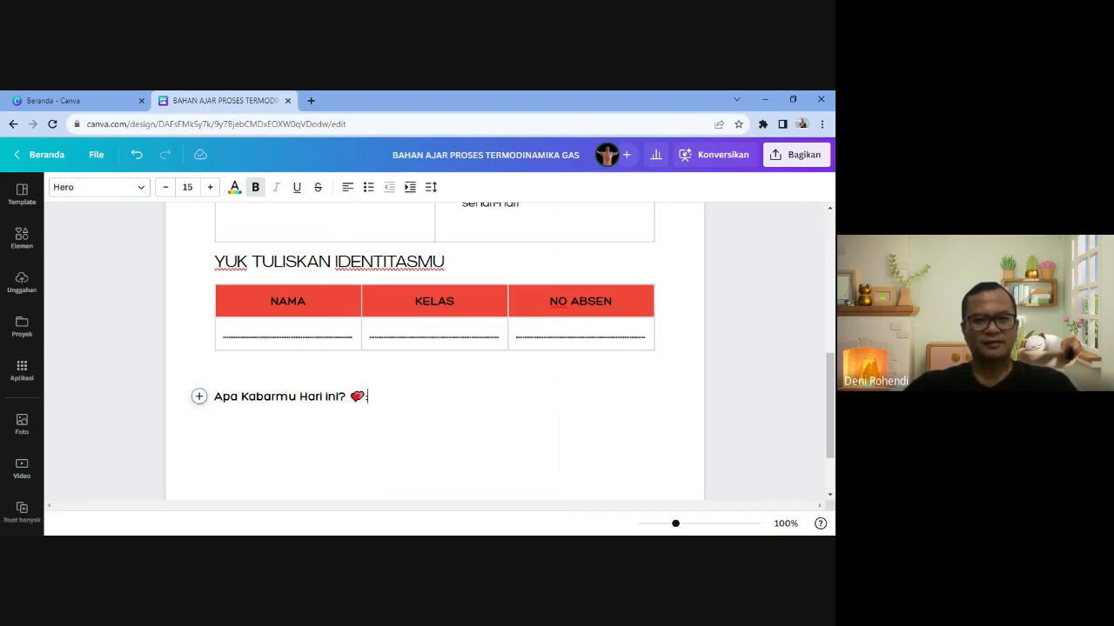
type(":")
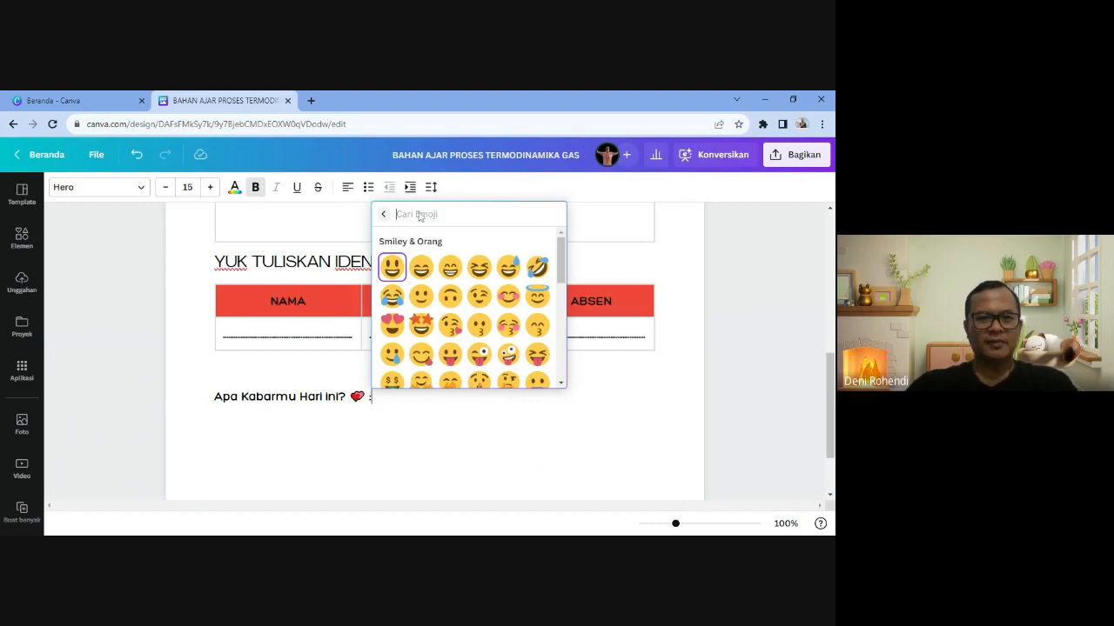
left_click(393, 268)
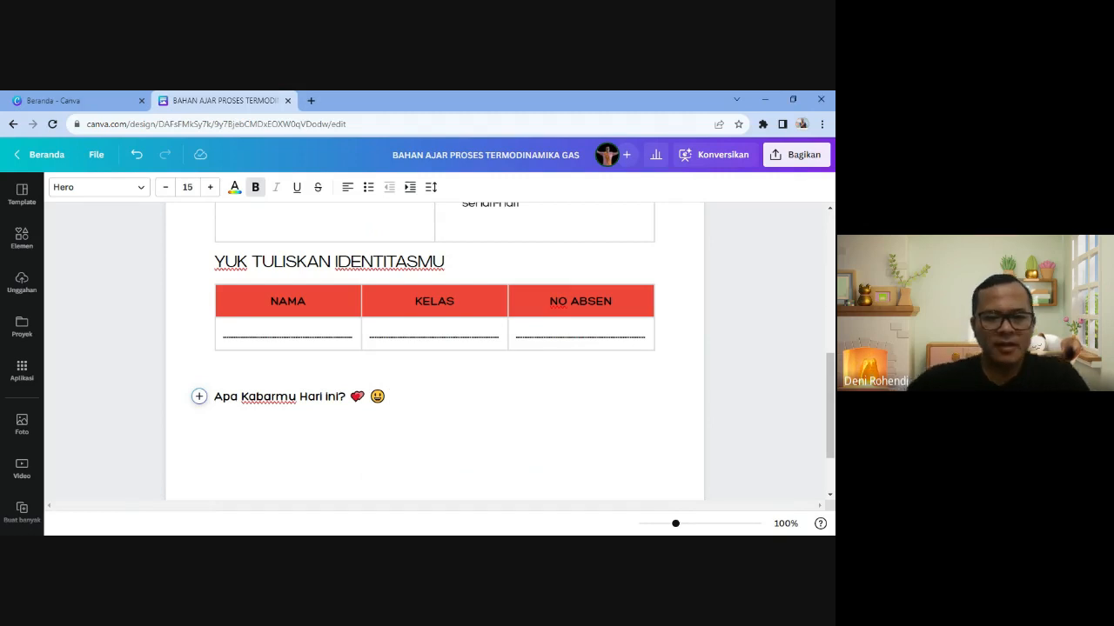
type("(Cekl")
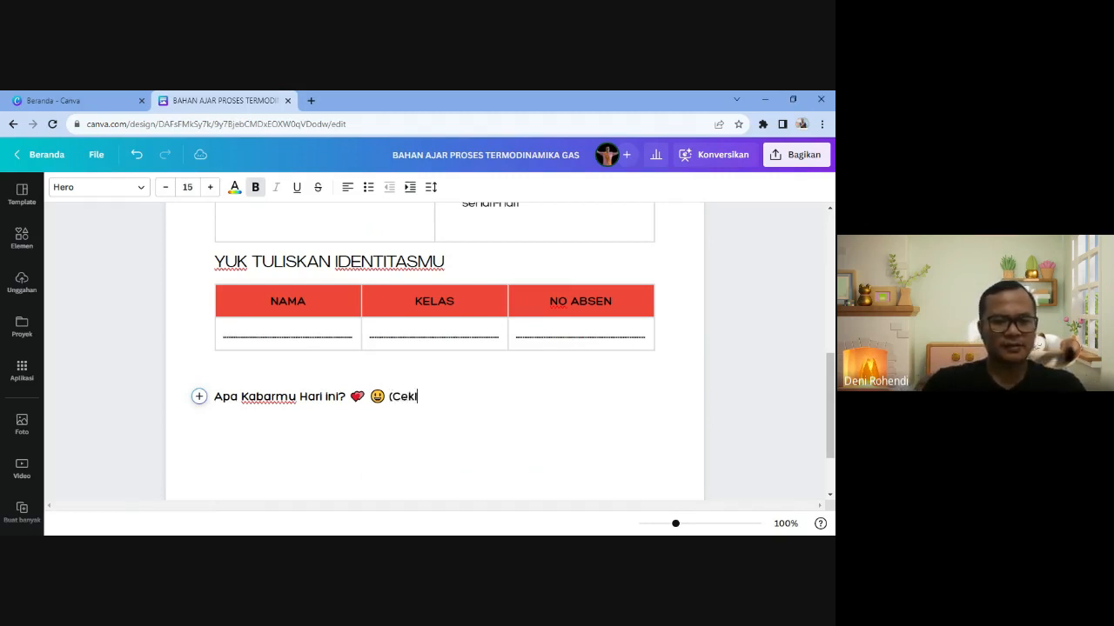
type("is emoji yang")
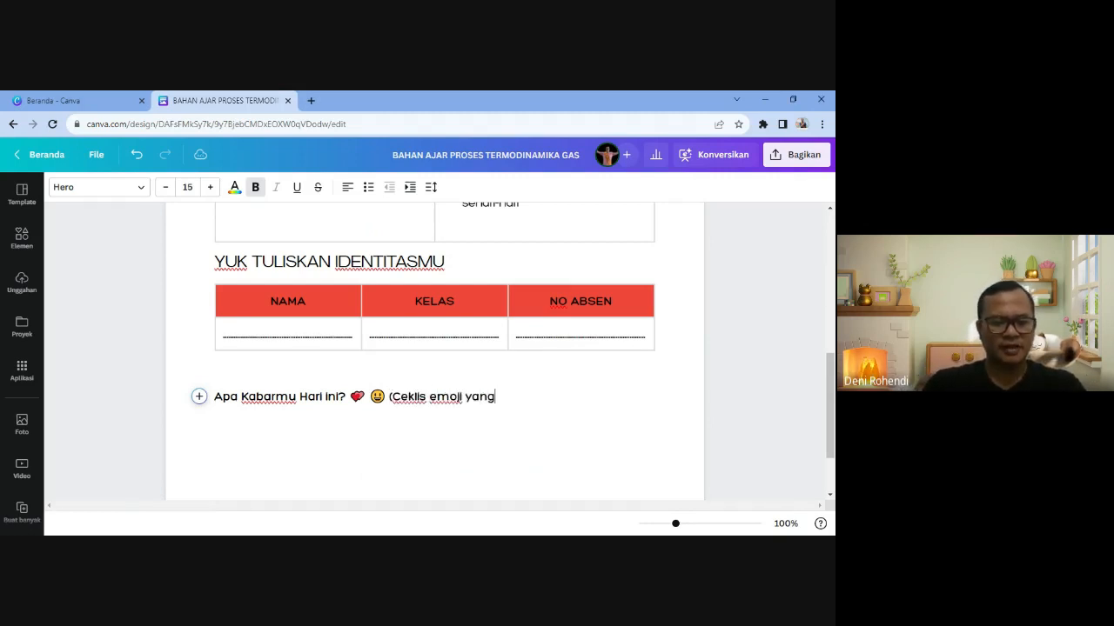
type(" sesuai lalu tuliskan")
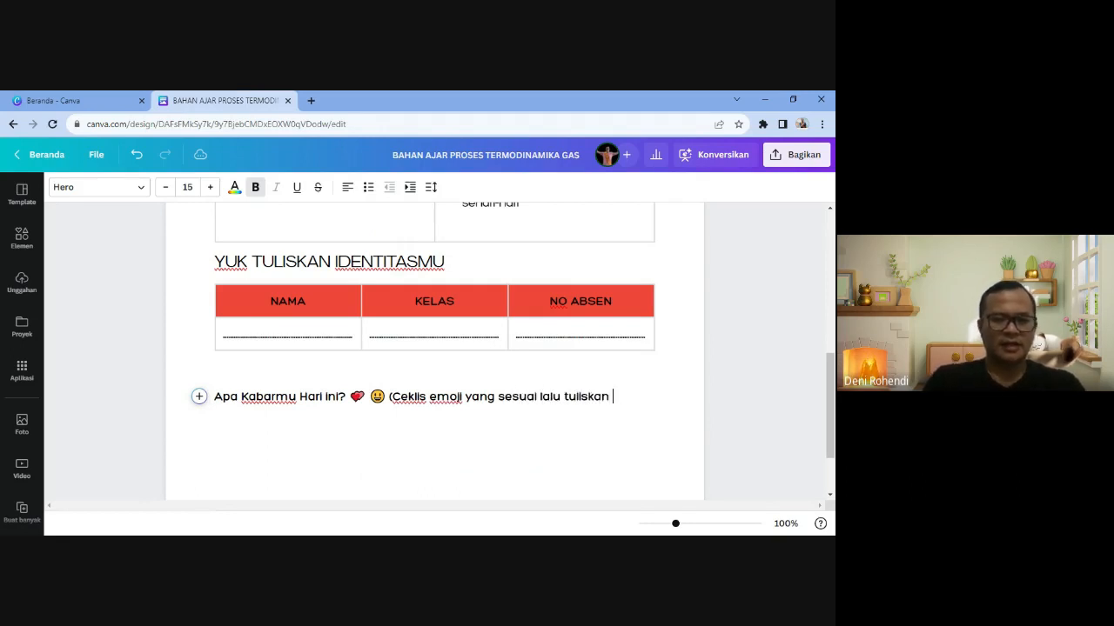
type(" alasanmu)")
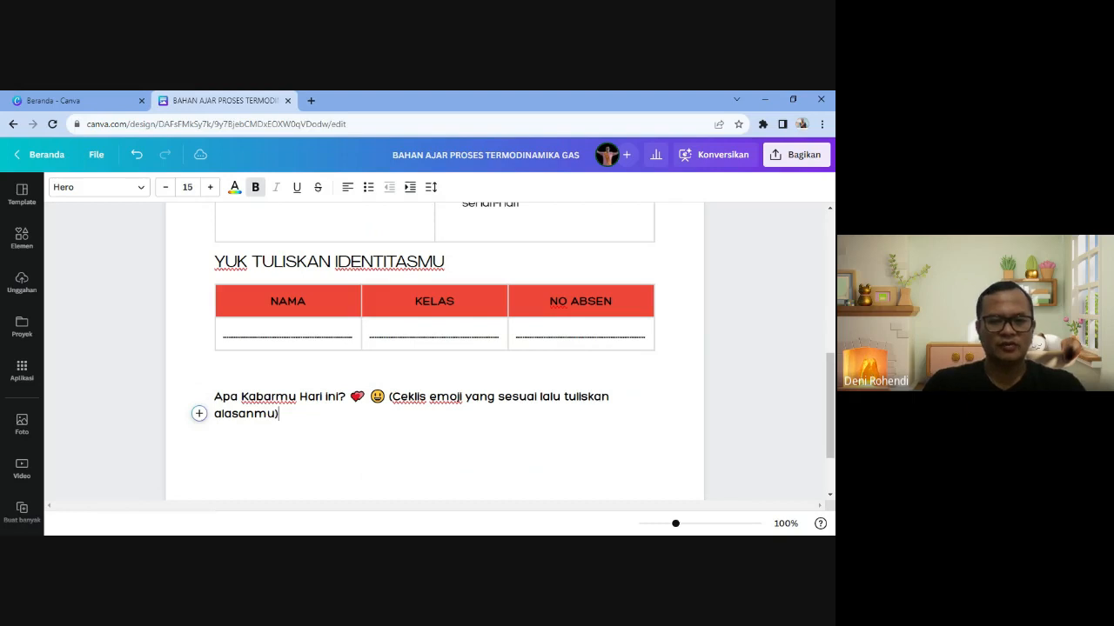
key("Return")
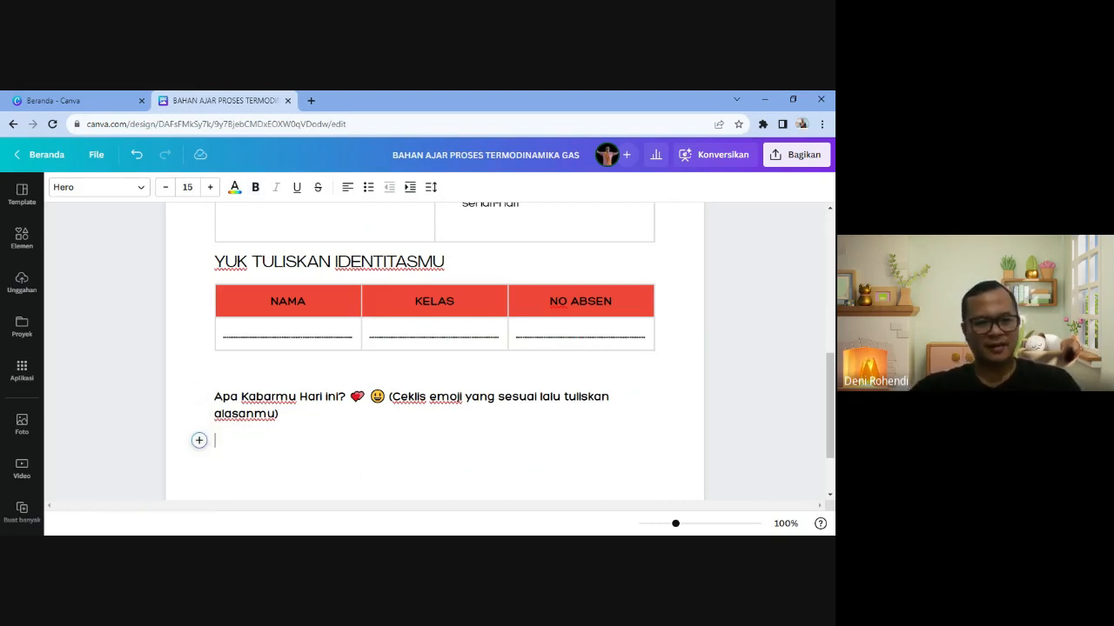
- Unbold the parenthesised emoji note and start an empty line below the question
left_click_drag(280, 415, 389, 398)
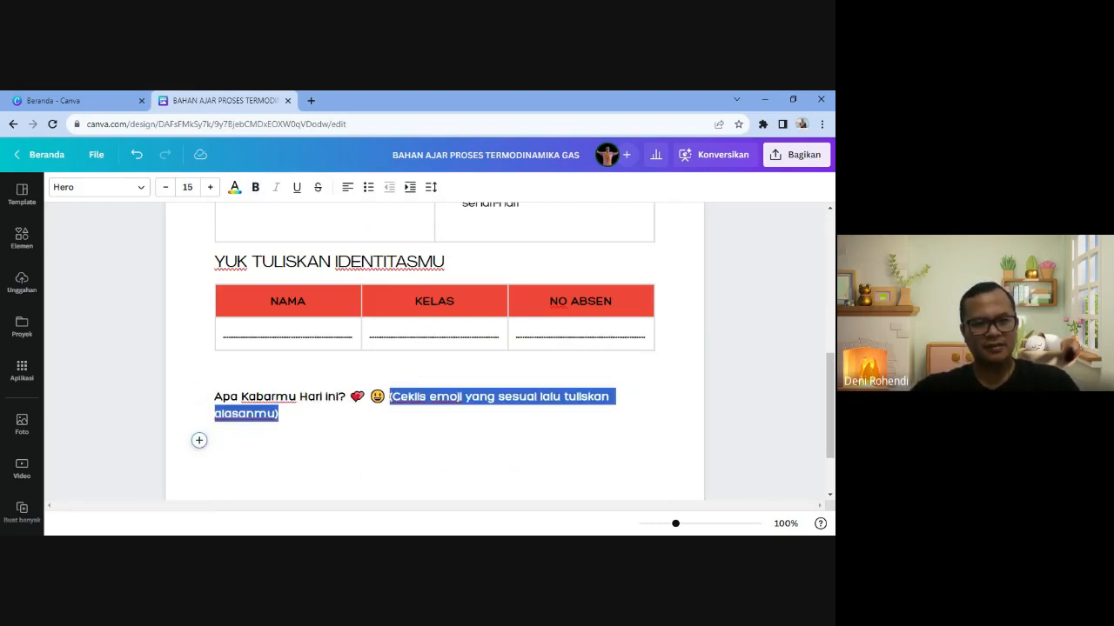
left_click(255, 187)
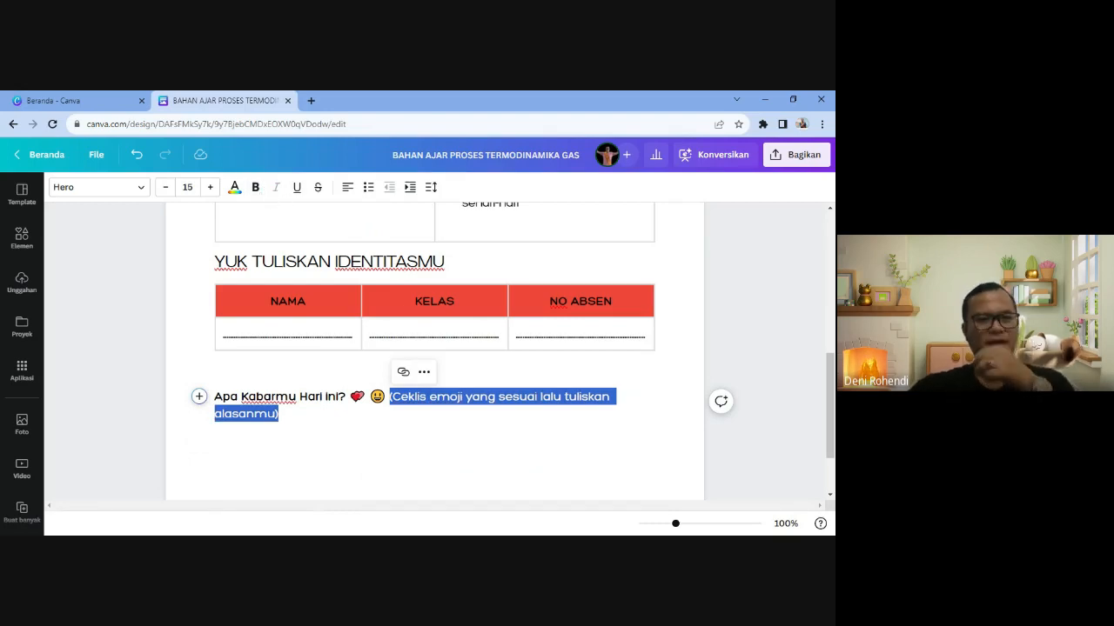
left_click(281, 440)
key("BackSpace")
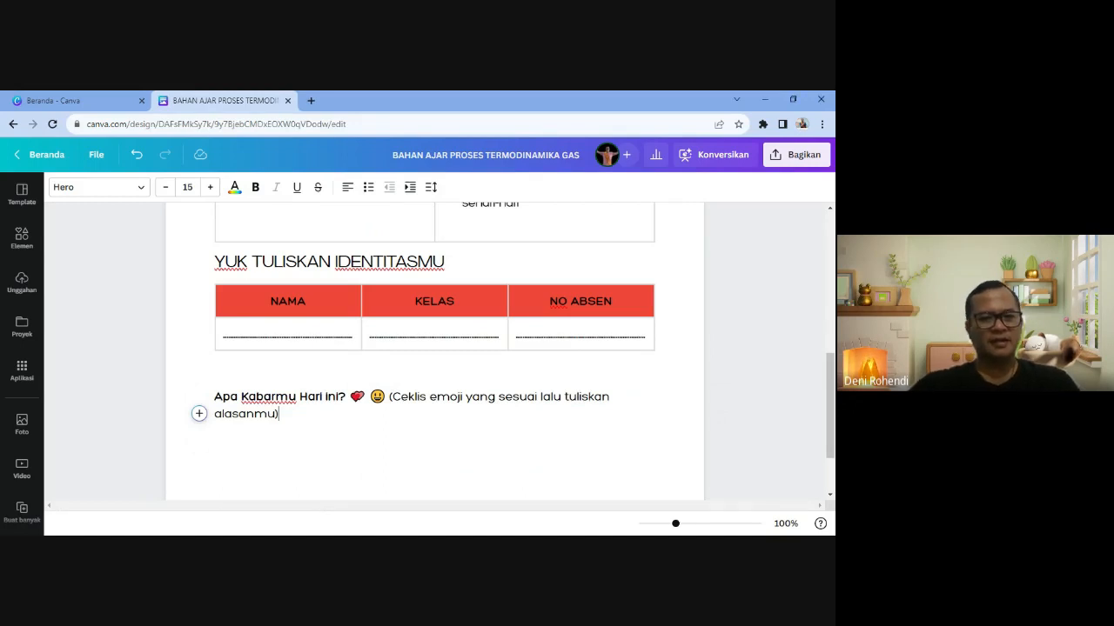
key("Return")
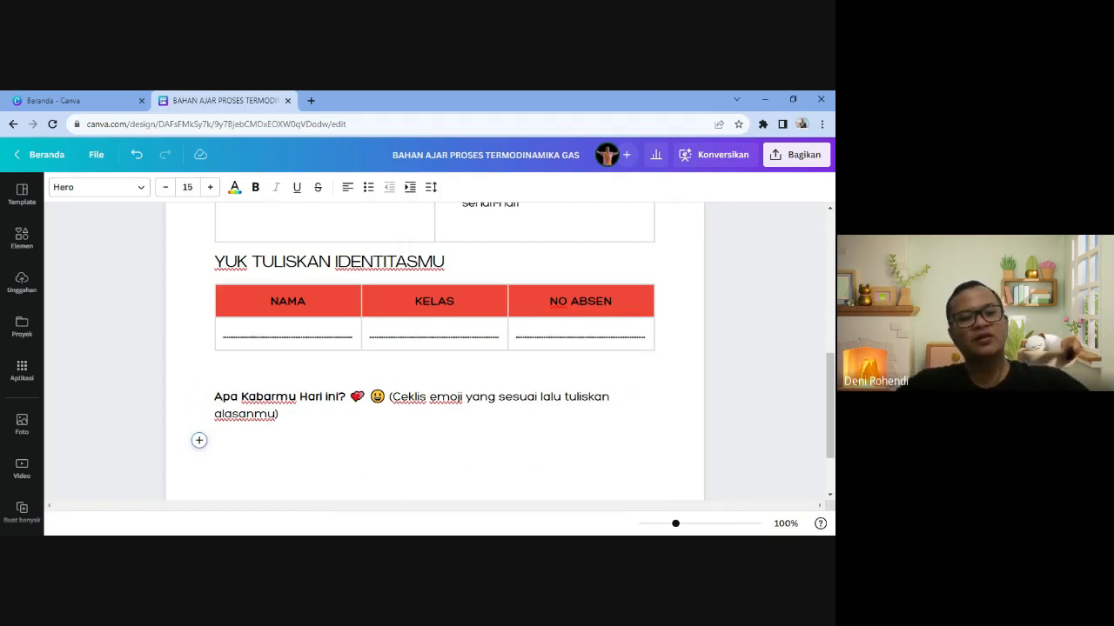
- Generate quotes with Magic Write using the prompt 'cari quotes tentang semangat belajar'
left_click(198, 441)
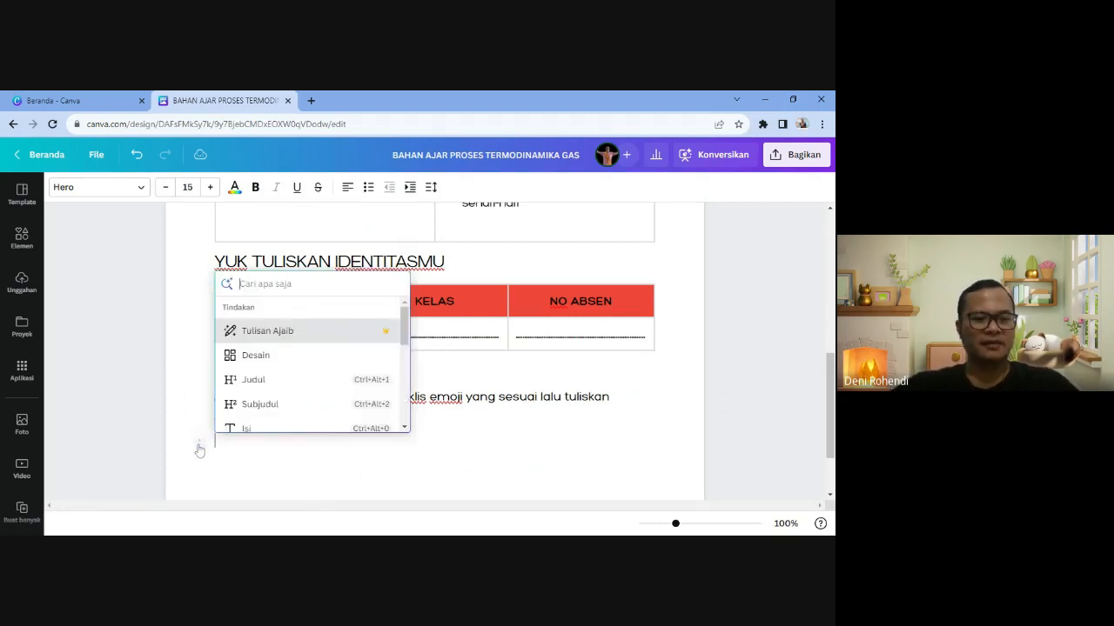
left_click(271, 332)
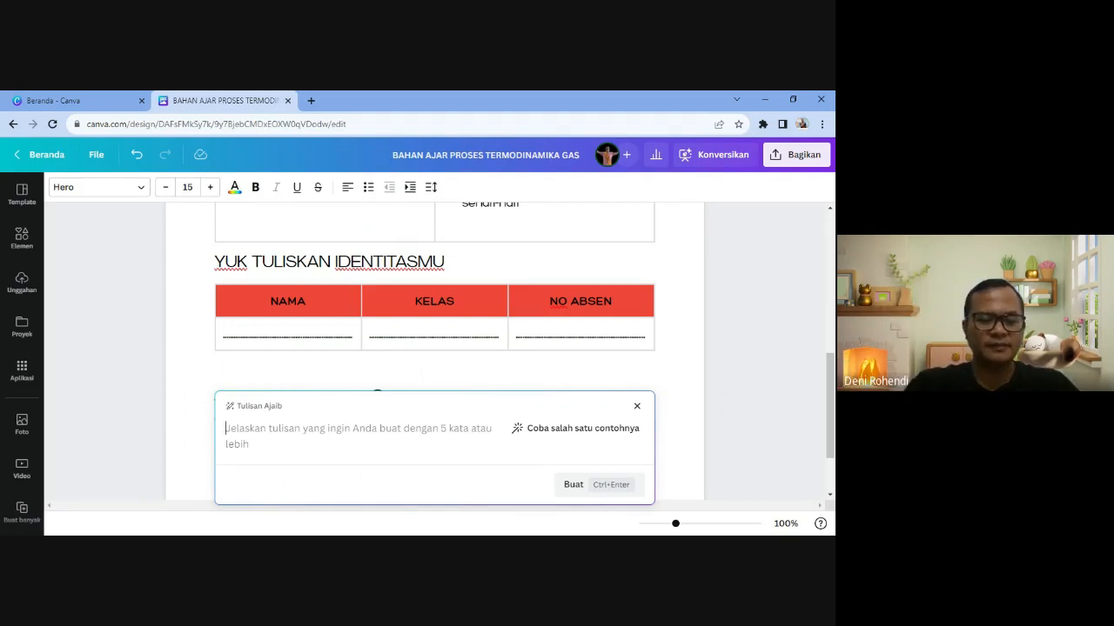
type("cari q")
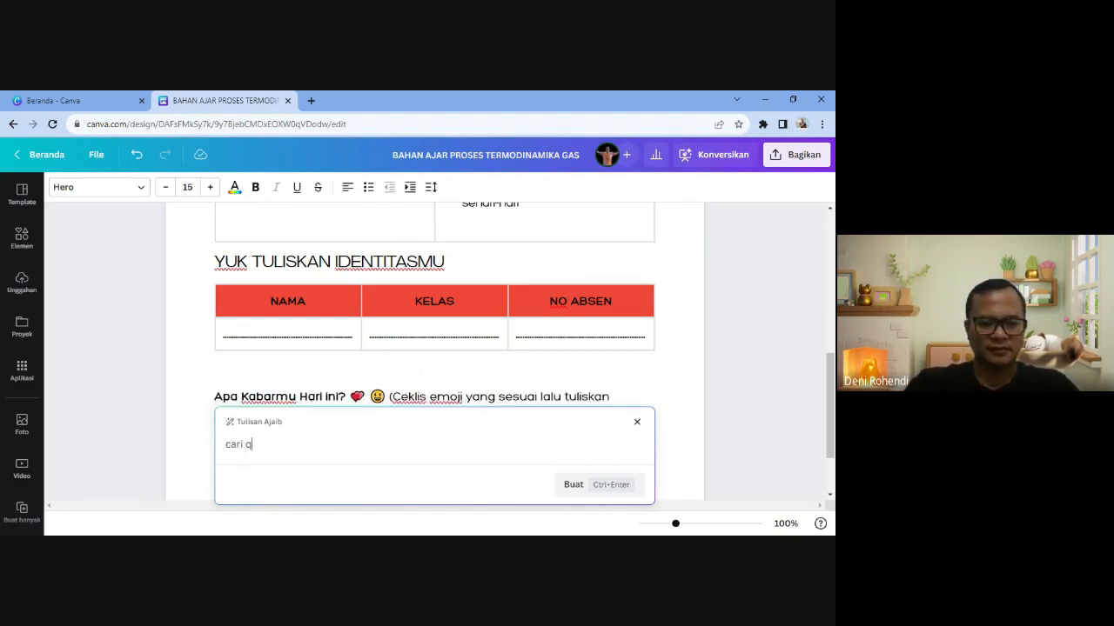
type("uotes t")
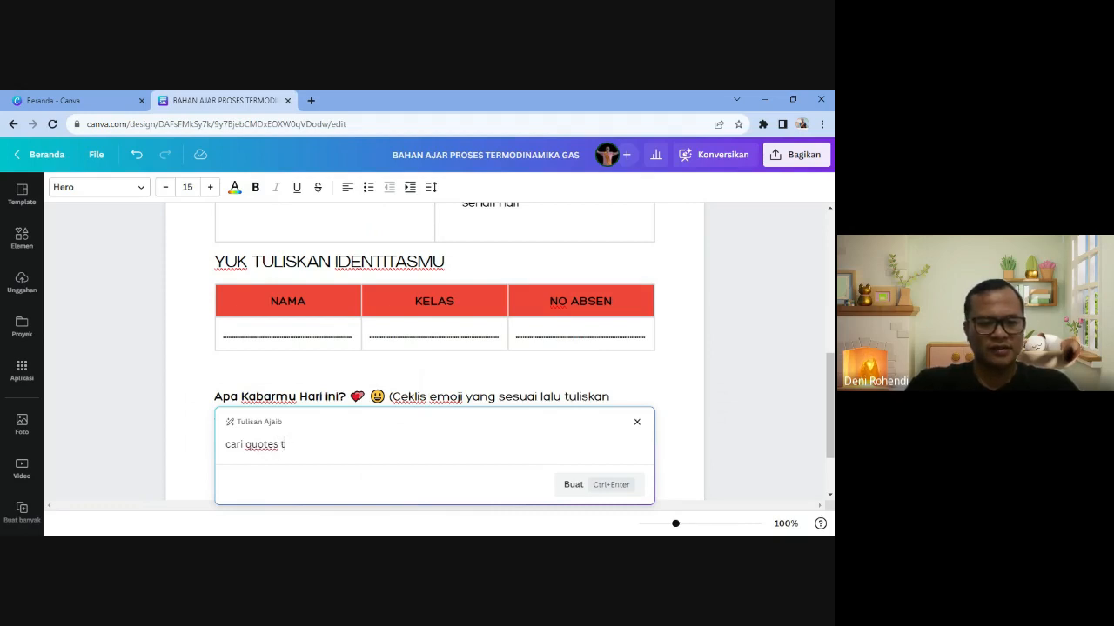
type("entang semangat belajar")
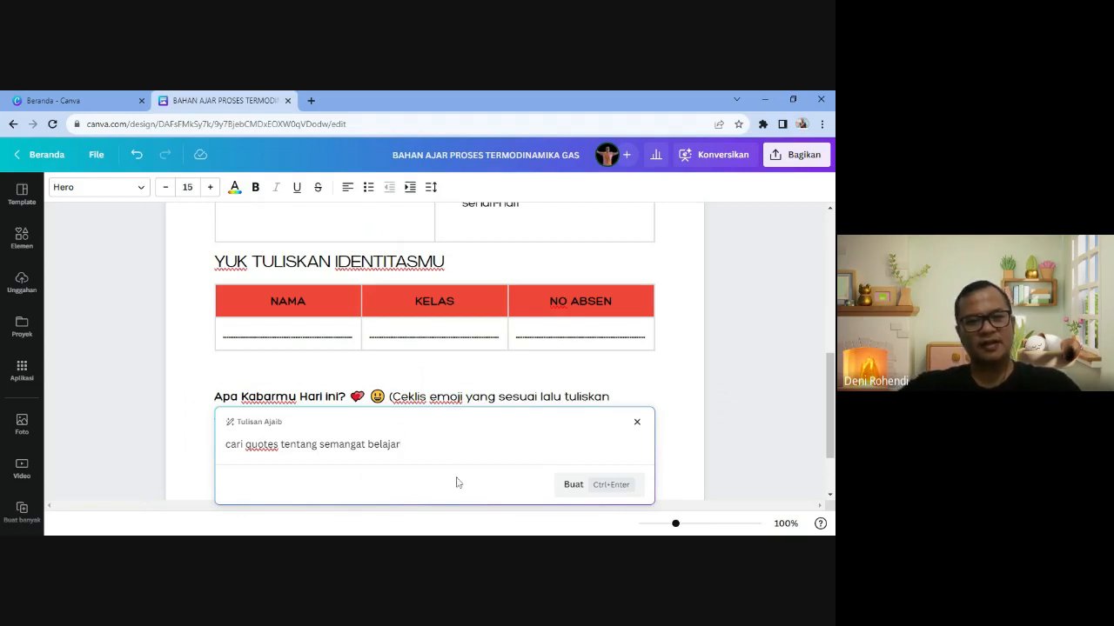
left_click(567, 491)
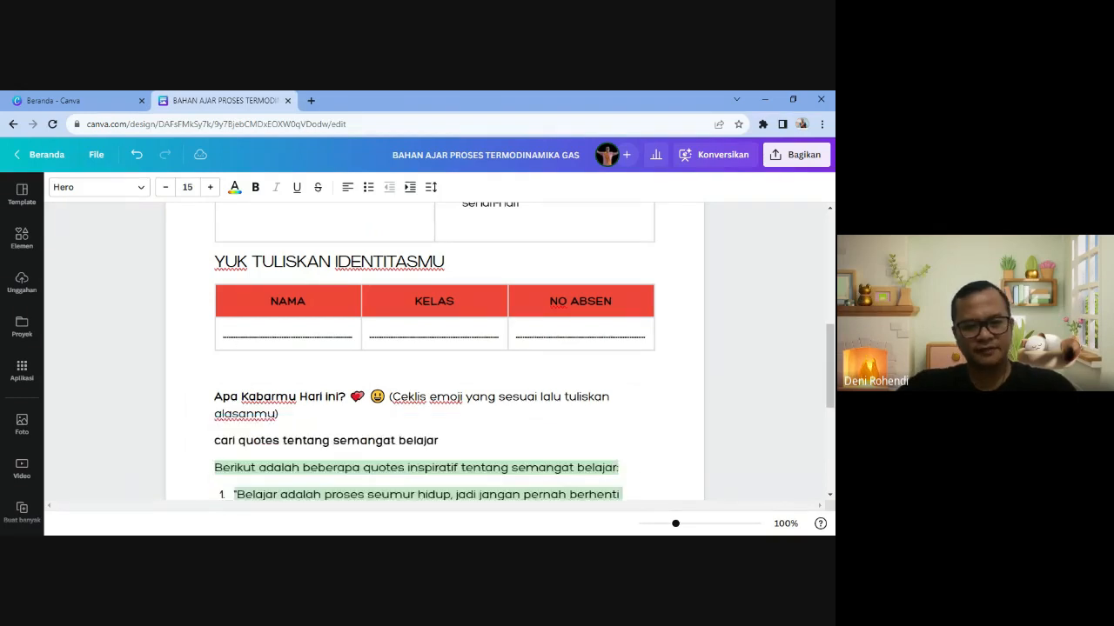
- Delete the Magic Write prompt line and the intro line above the quote list
scroll(541, 444, "up", 2)
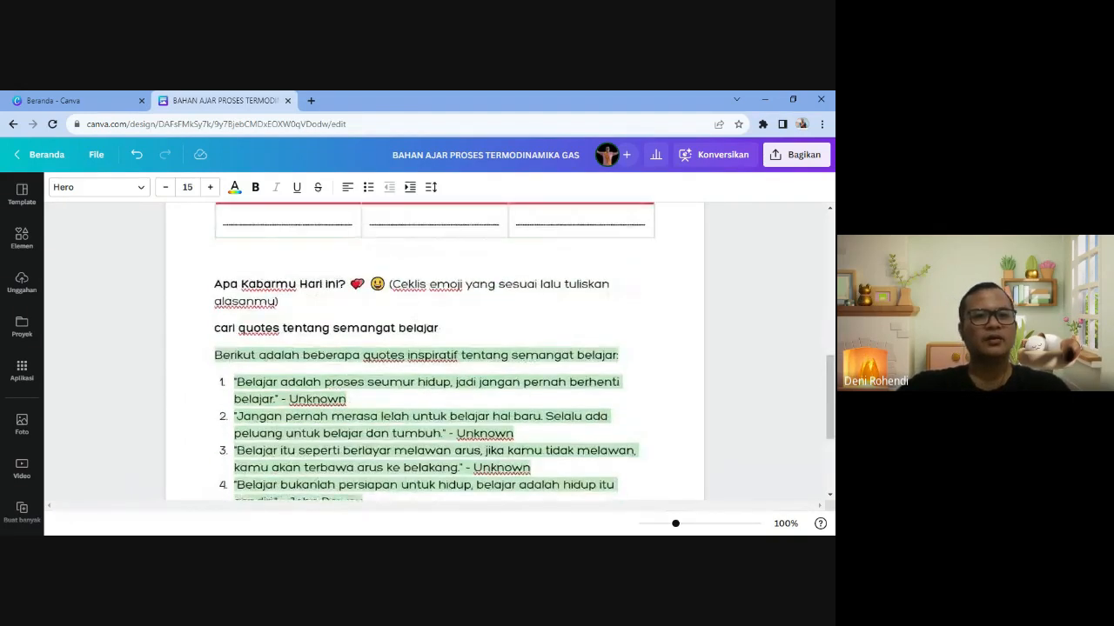
scroll(338, 362, "down", 2)
left_click(338, 362)
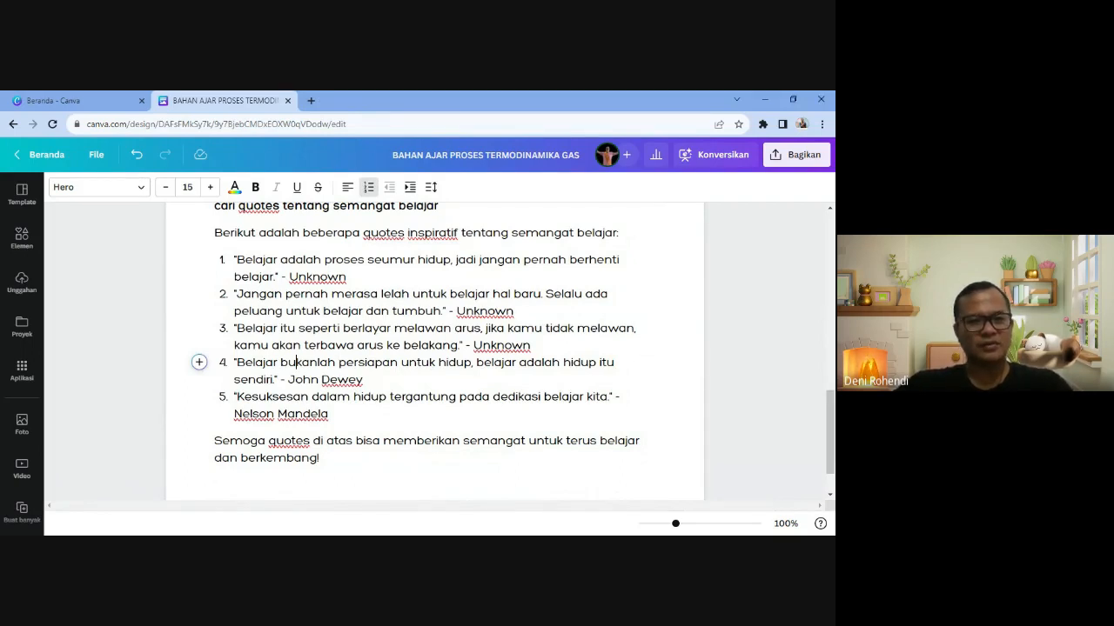
scroll(435, 348, "up", 1)
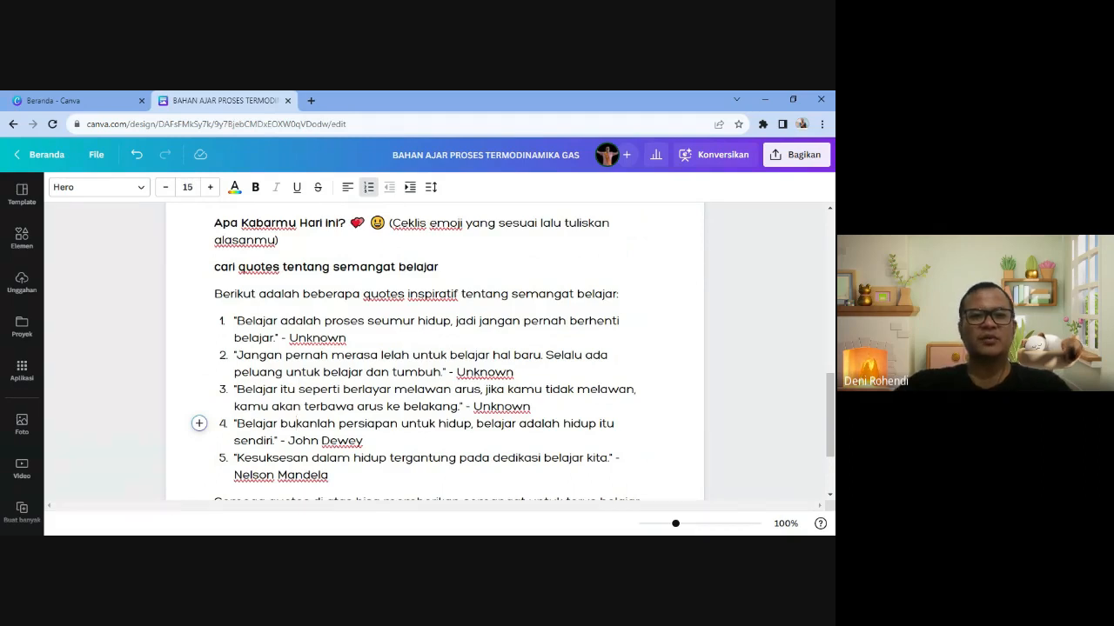
left_click_drag(214, 267, 619, 294)
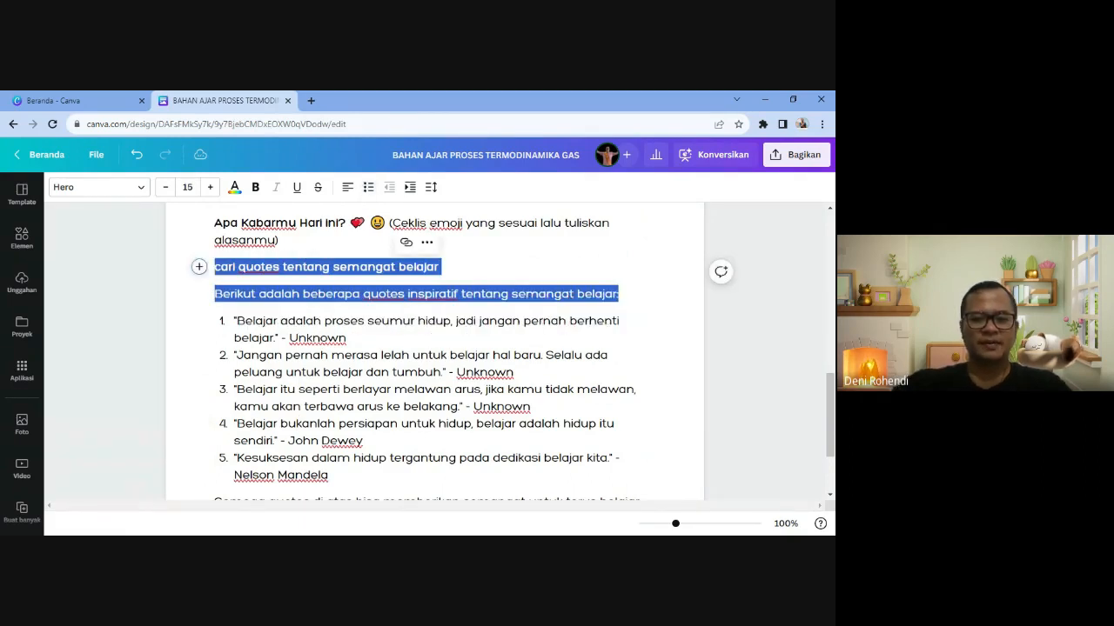
key("BackSpace")
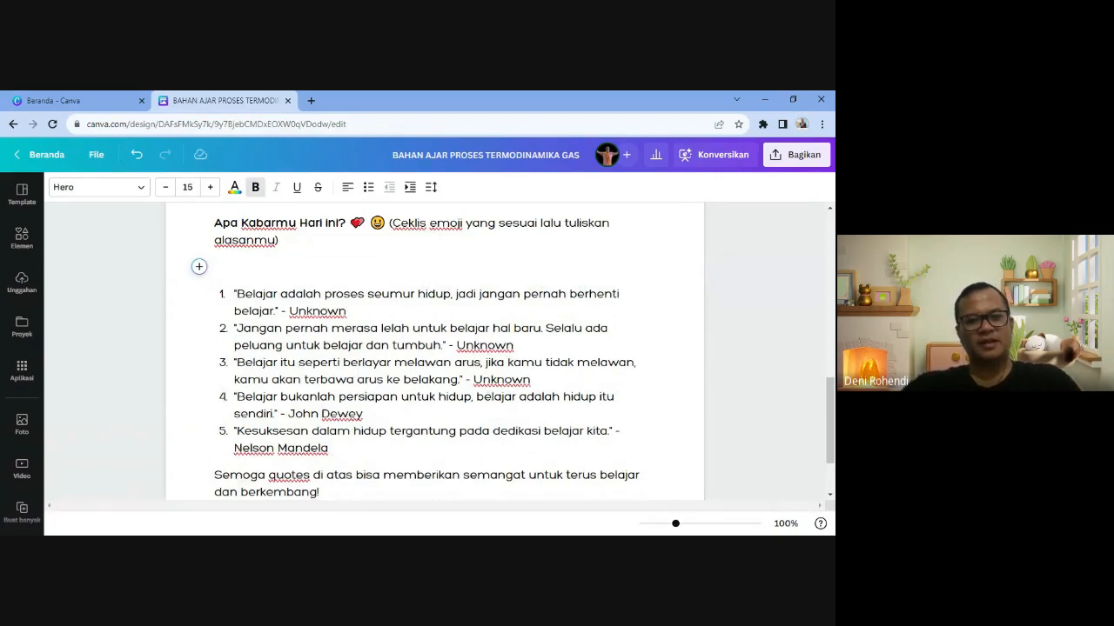
- Clear the first quote's text and delete quotes 3–5 with the closing line
left_click(252, 312)
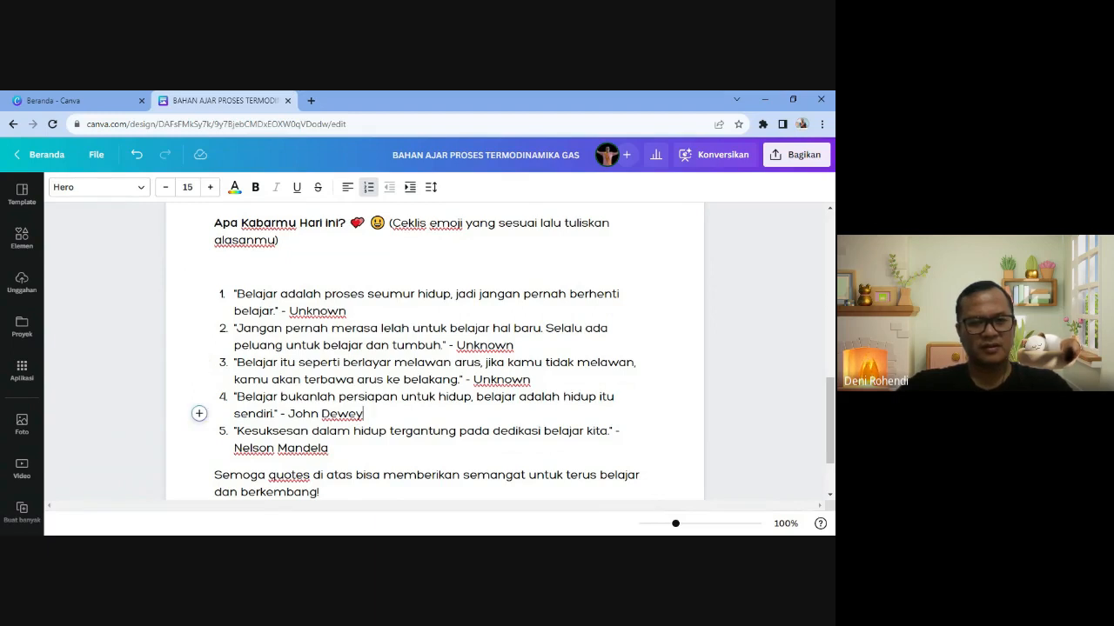
left_click_drag(234, 294, 346, 311)
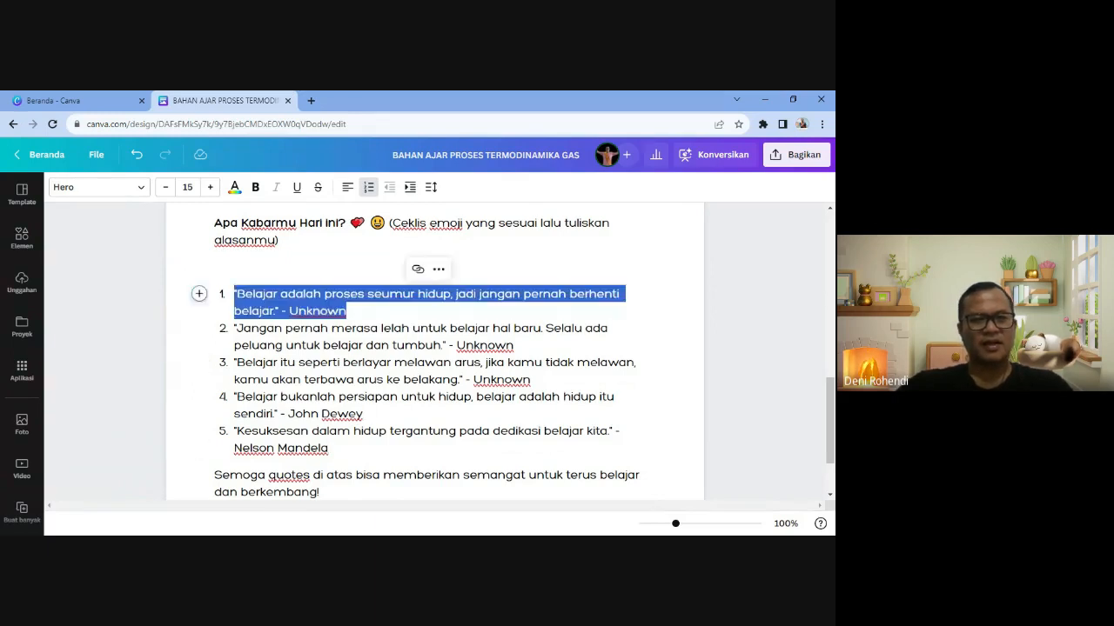
key("BackSpace")
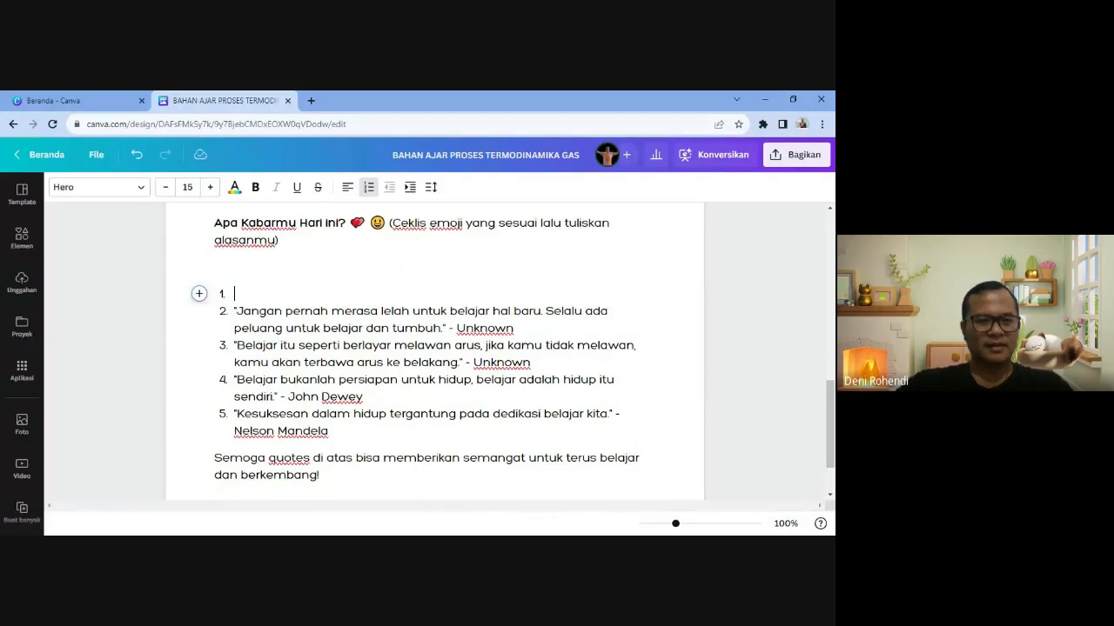
left_click_drag(234, 345, 320, 475)
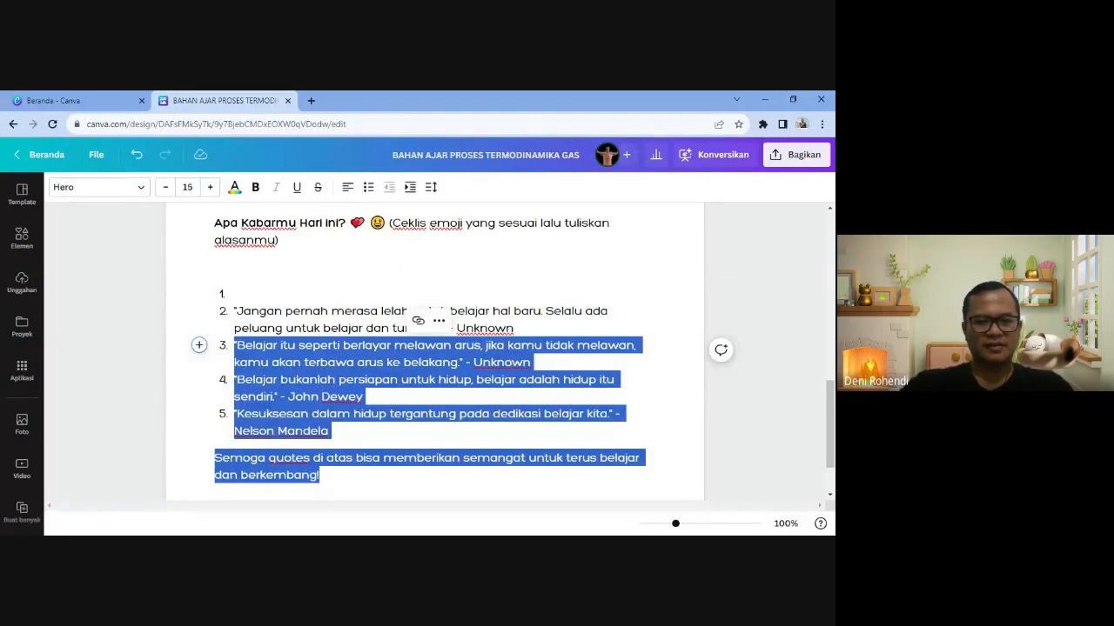
key("BackSpace")
key("BackSpace")
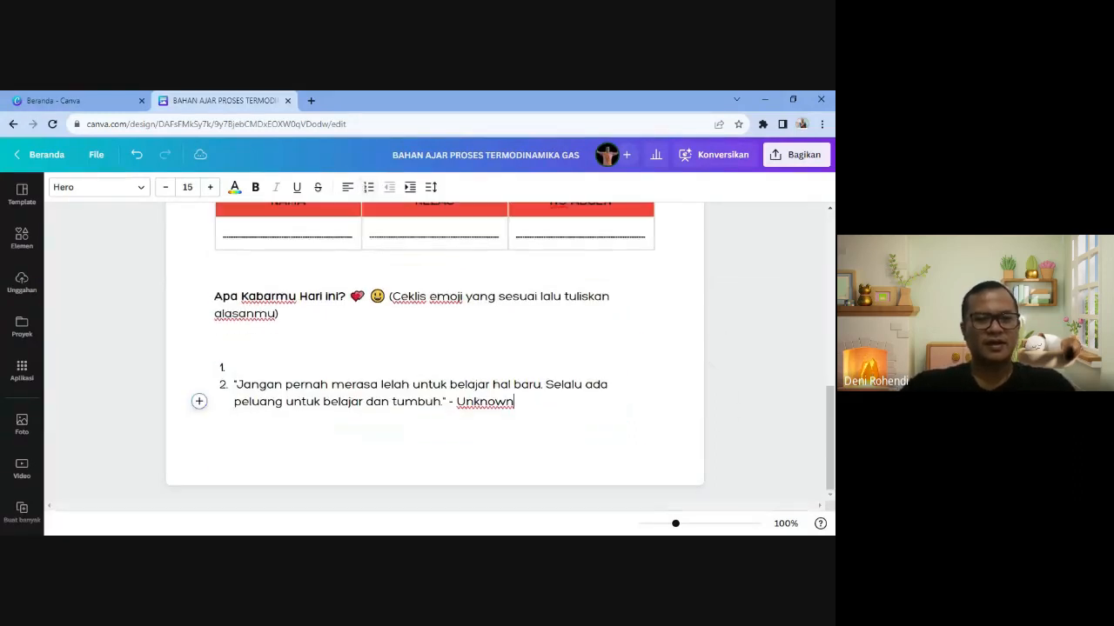
- Remove the empty first list item and turn the remaining quote into plain text
key("Up")
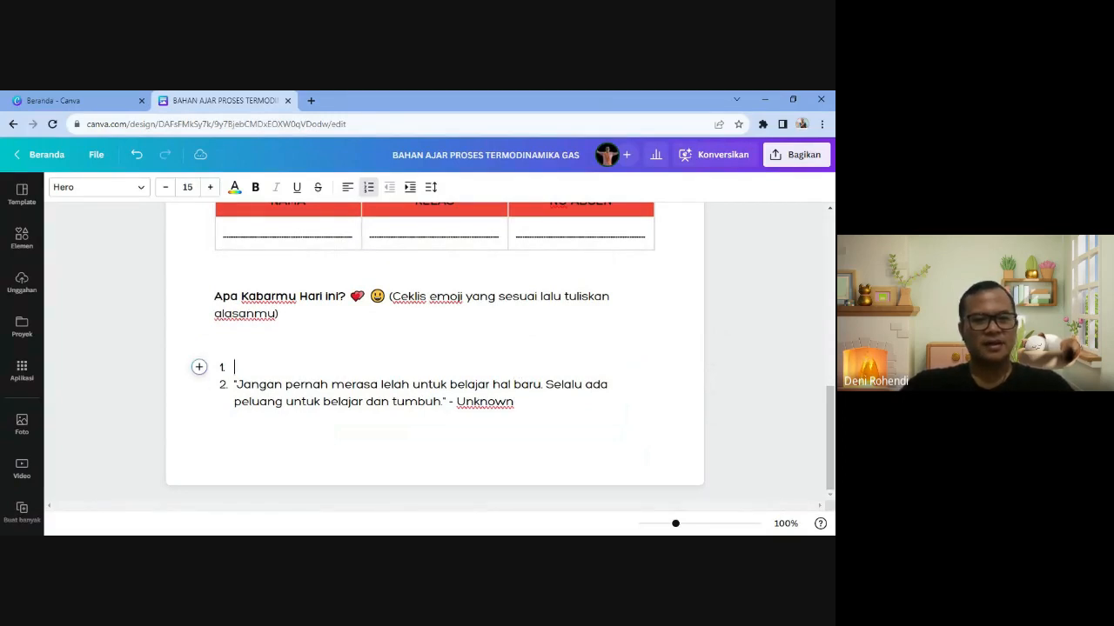
key("Down")
key("BackSpace")
key("BackSpace")
key("BackSpace")
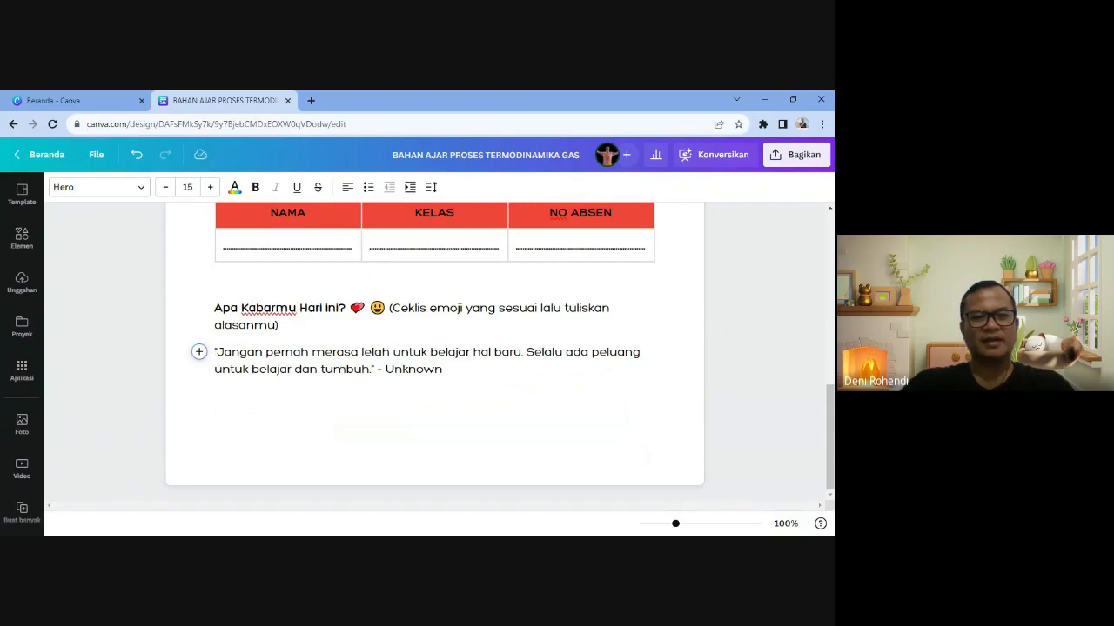
- Set the quote to italic Montserrat size 14 and delete the blank line under the identity table
key("shift+Down")
key("shift+Down")
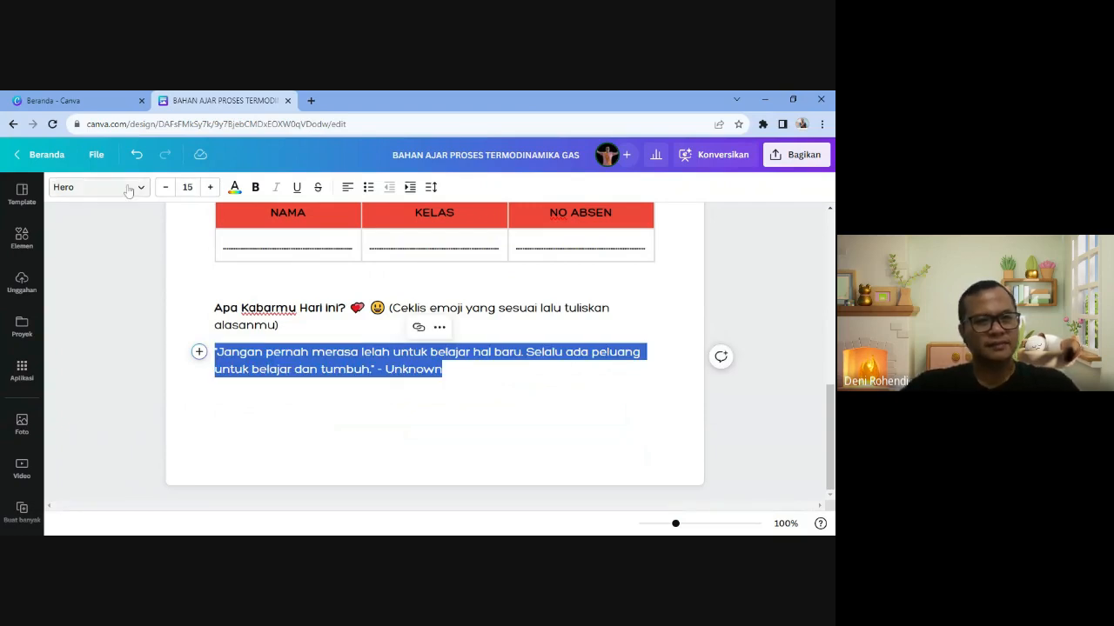
left_click(122, 187)
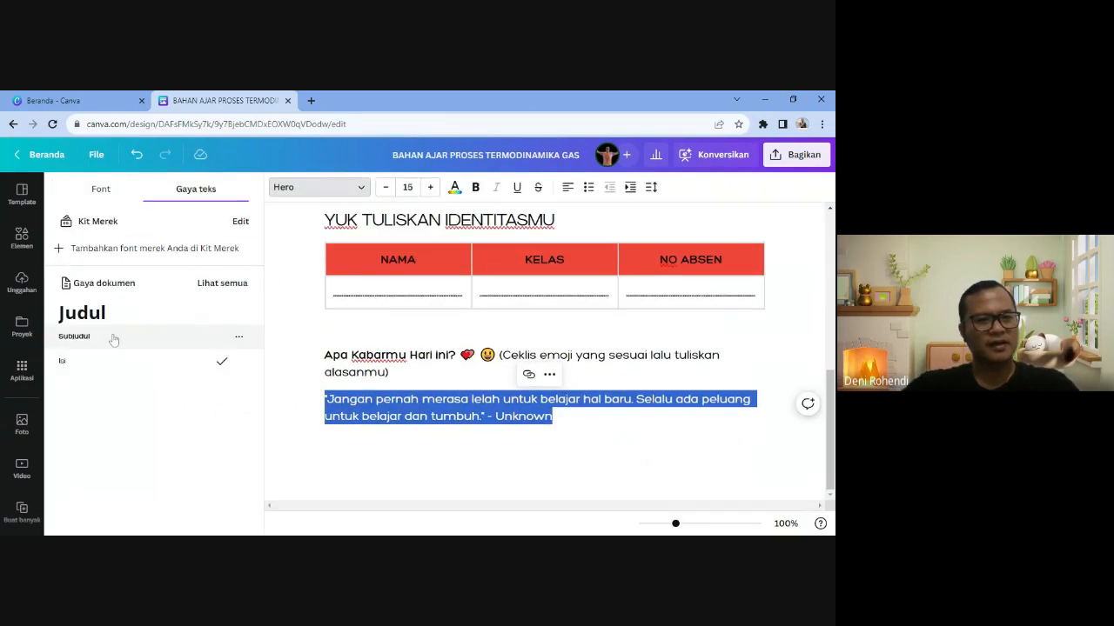
left_click(94, 188)
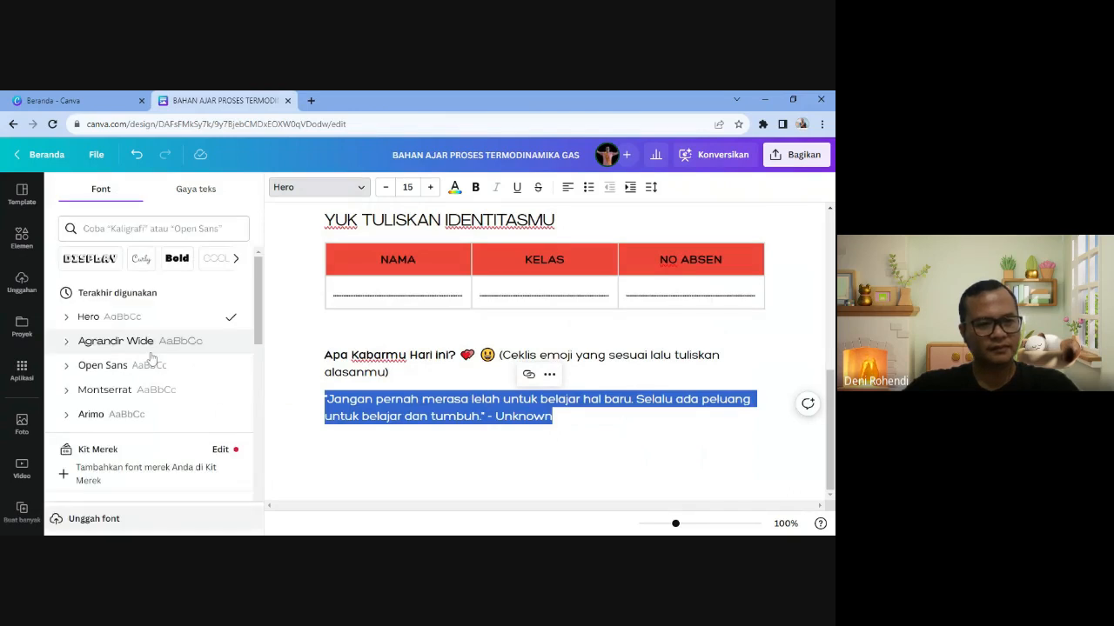
left_click(113, 390)
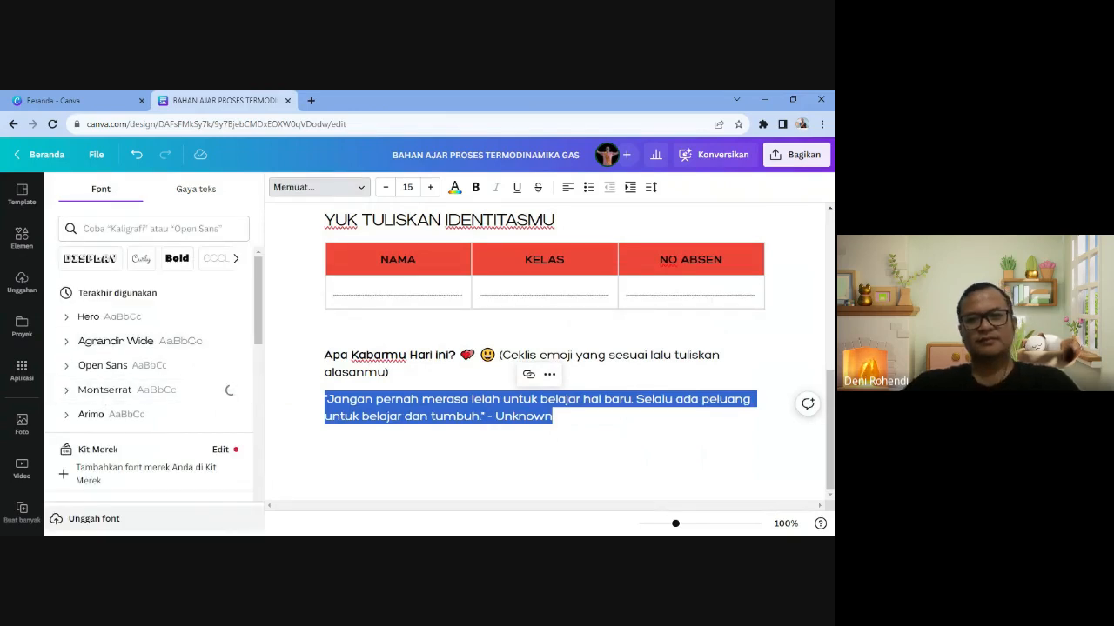
left_click(496, 187)
left_click(386, 187)
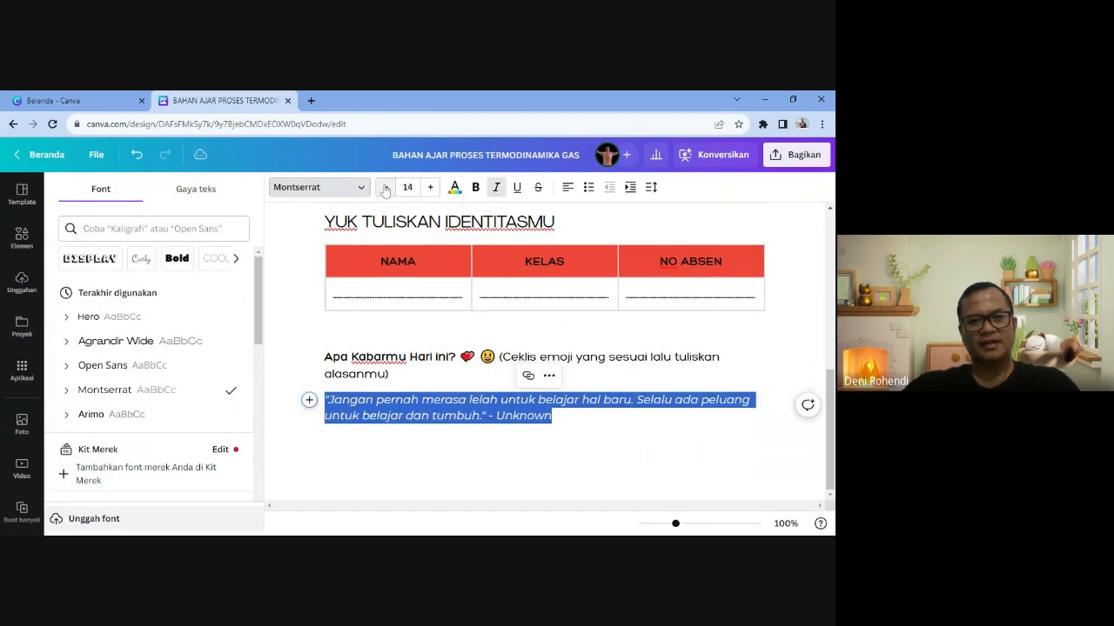
left_click(554, 416)
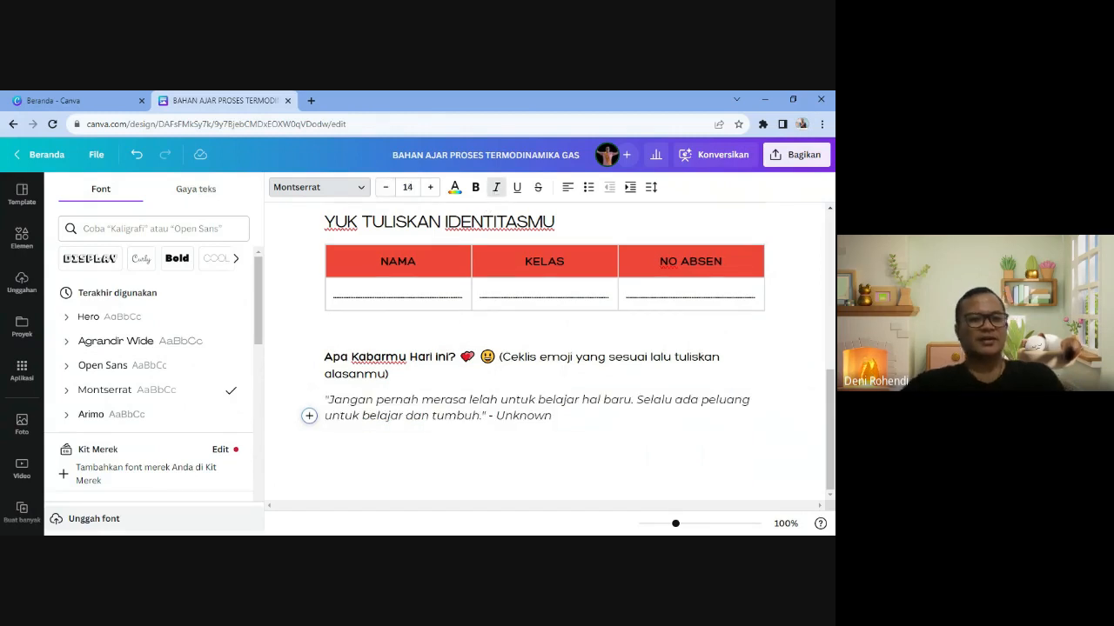
left_click(325, 329)
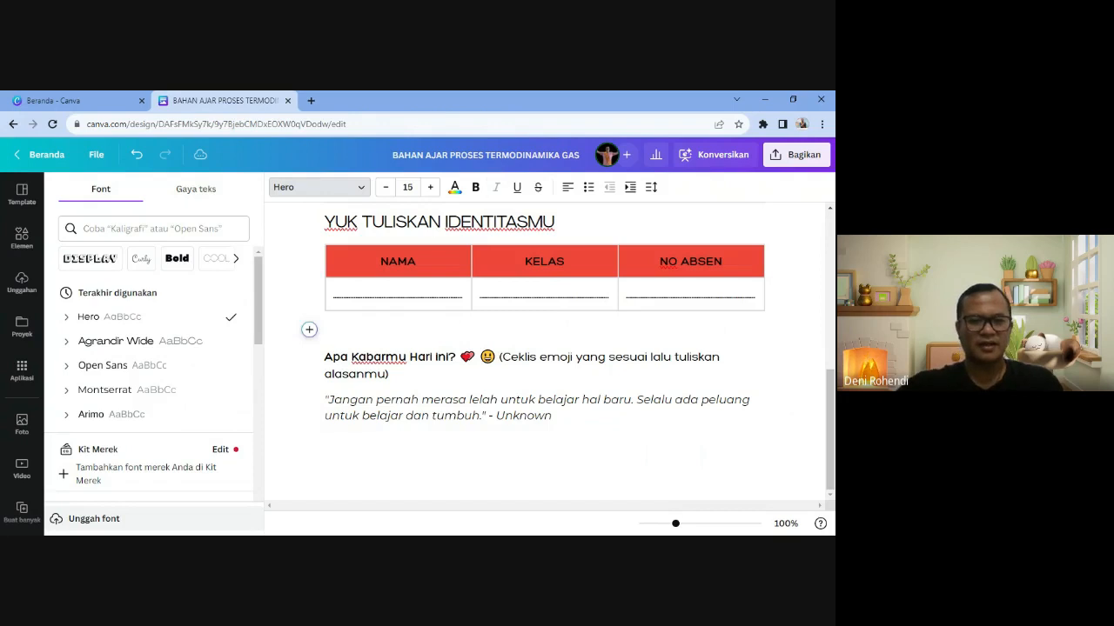
key("BackSpace")
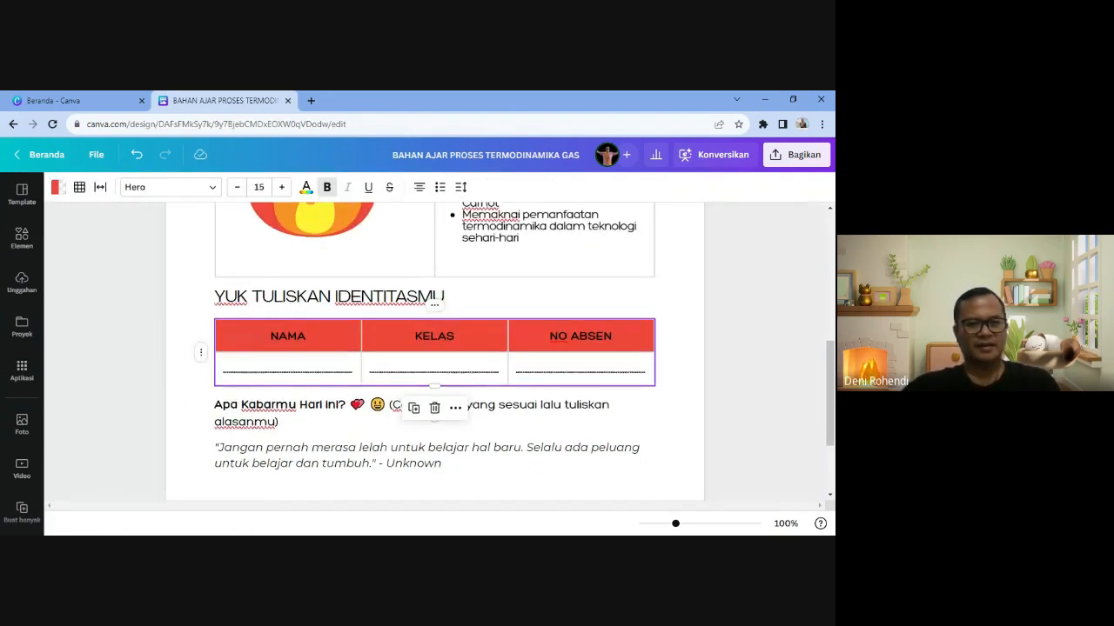
- Start a new empty line directly below the quote
scroll(435, 352, "down", 2)
left_click(444, 343)
key("Return")
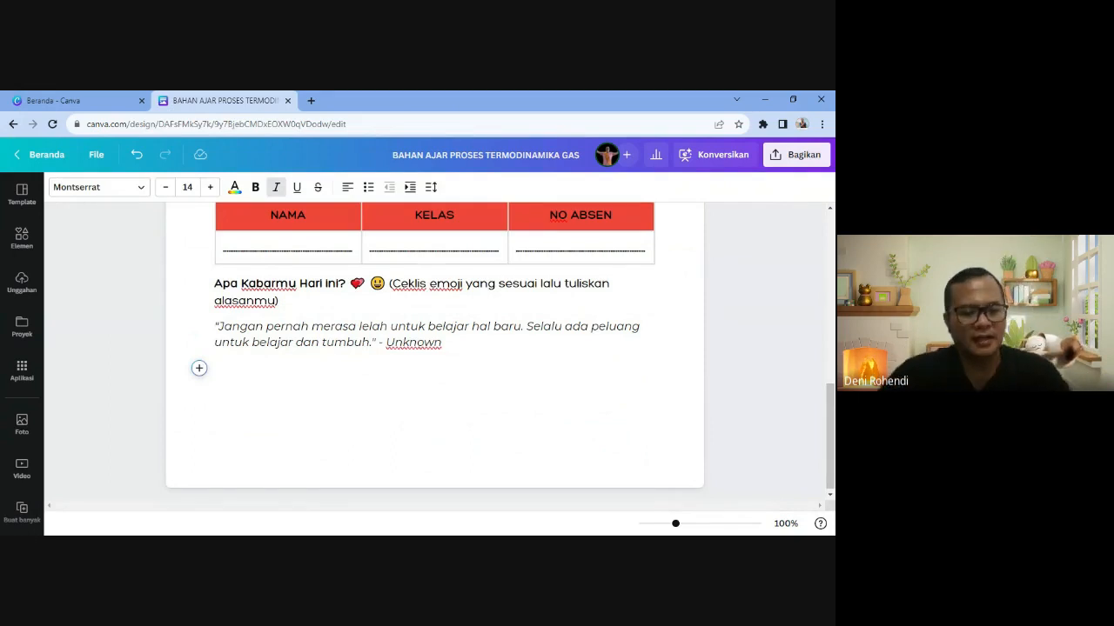
scroll(435, 350, "down", 1)
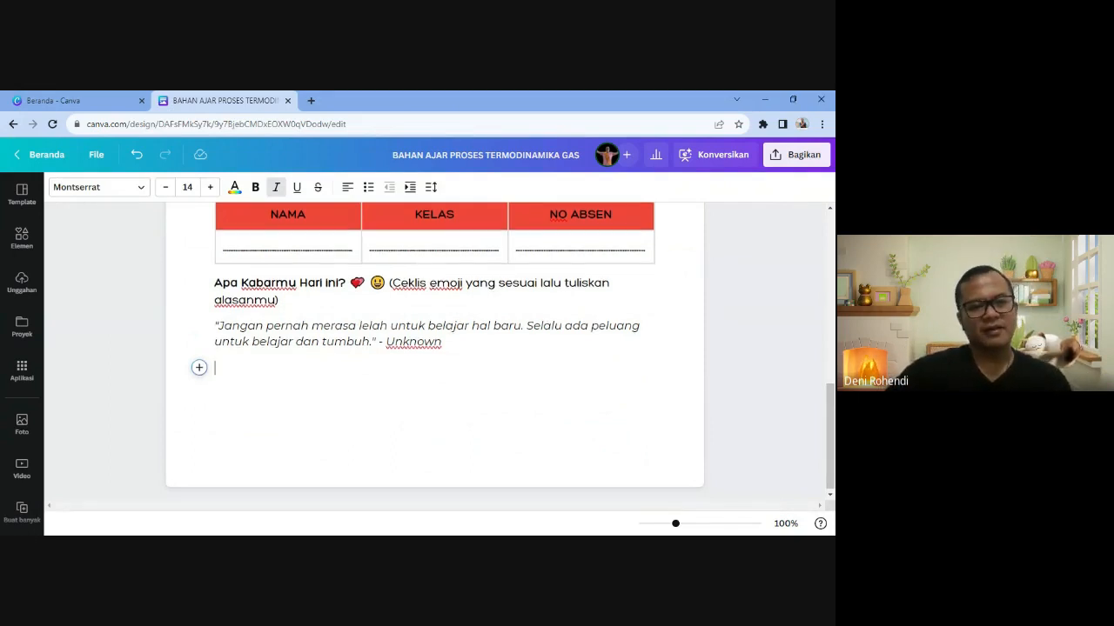
key("alt+Tab")
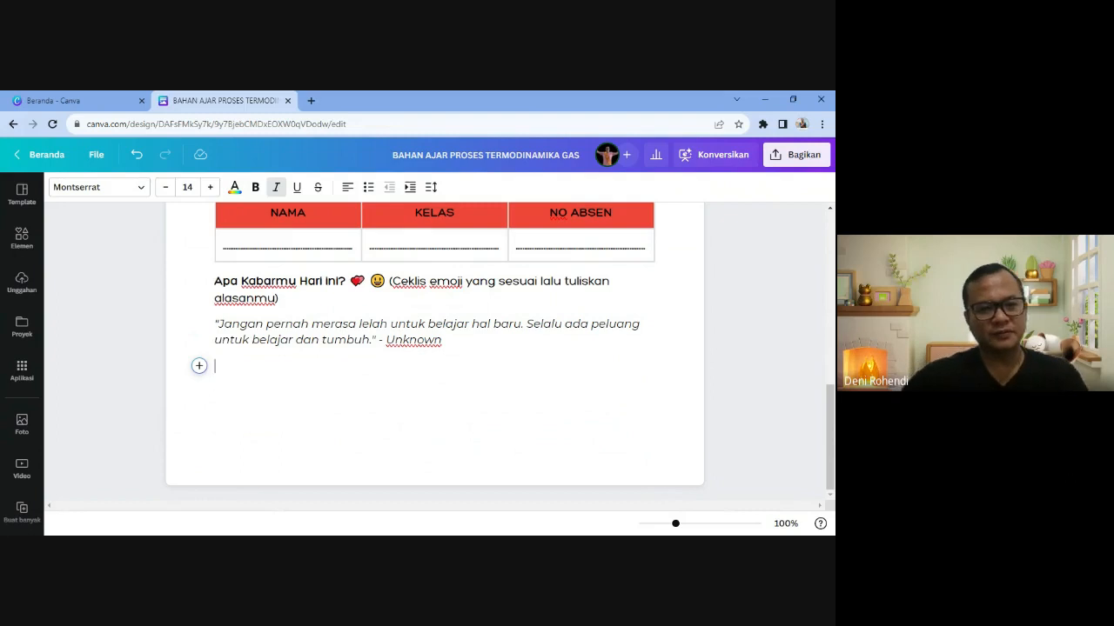
- Make the empty line a Daftar Periksa checklist item, leaving its box unticked
left_click(199, 367)
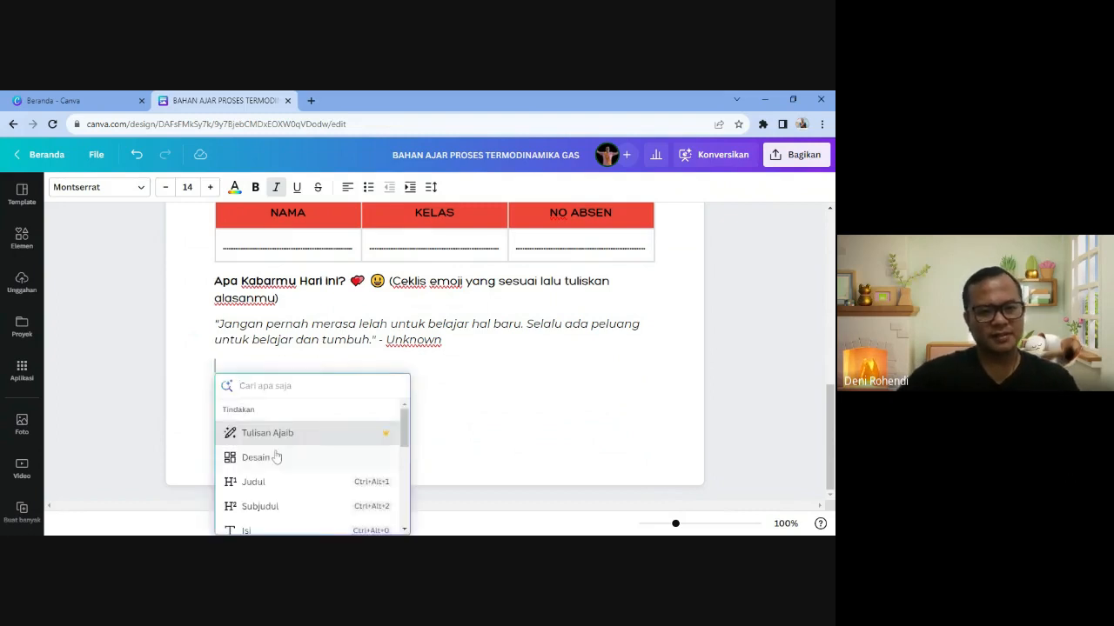
scroll(275, 455, "down", 2)
scroll(275, 455, "down", 1)
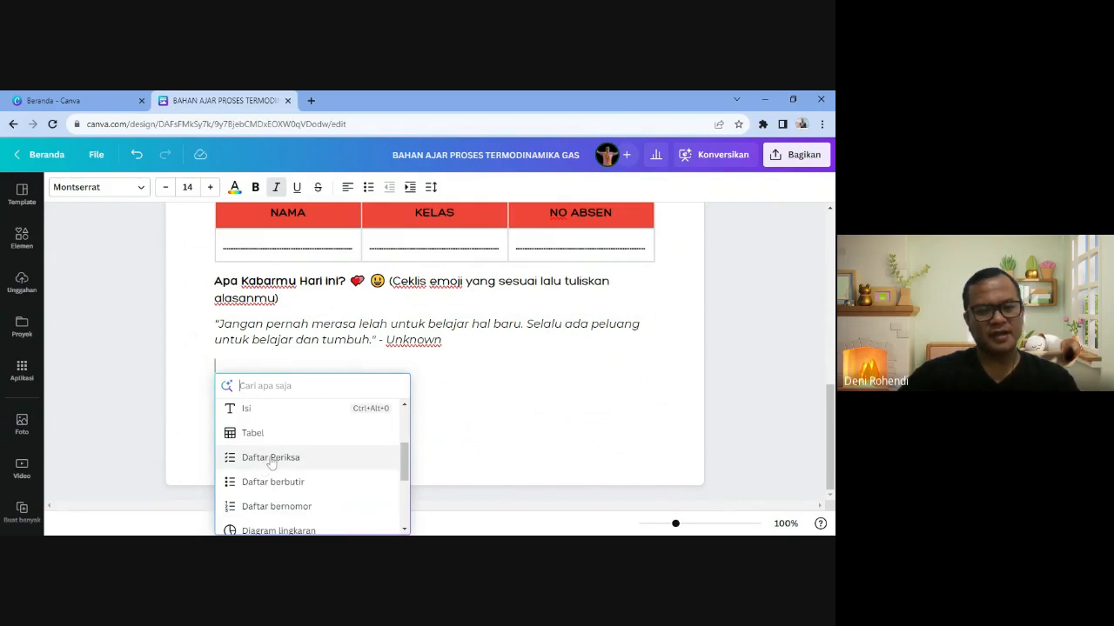
left_click(270, 458)
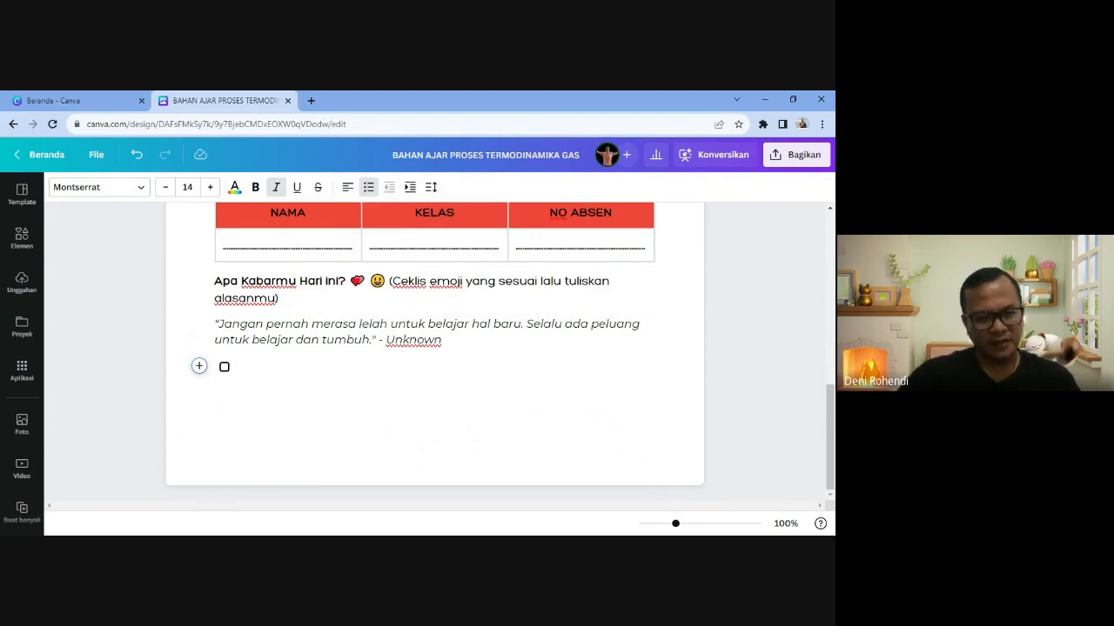
left_click(225, 368)
left_click(224, 367)
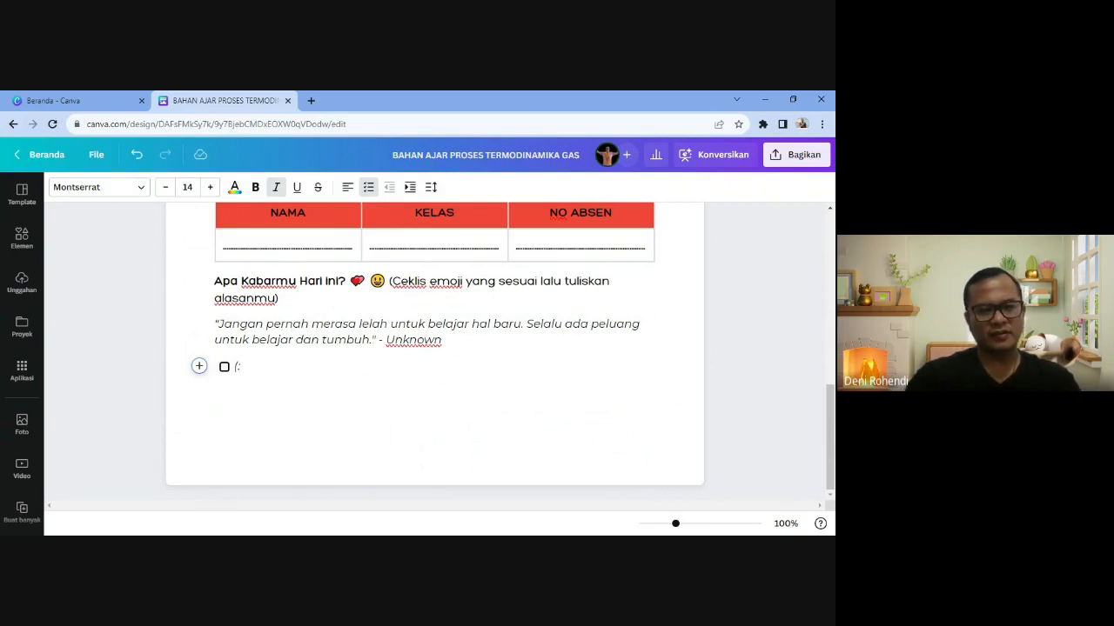
- Add a laughing emoji to the checklist item, removing the stray brackets and italics
type(":")
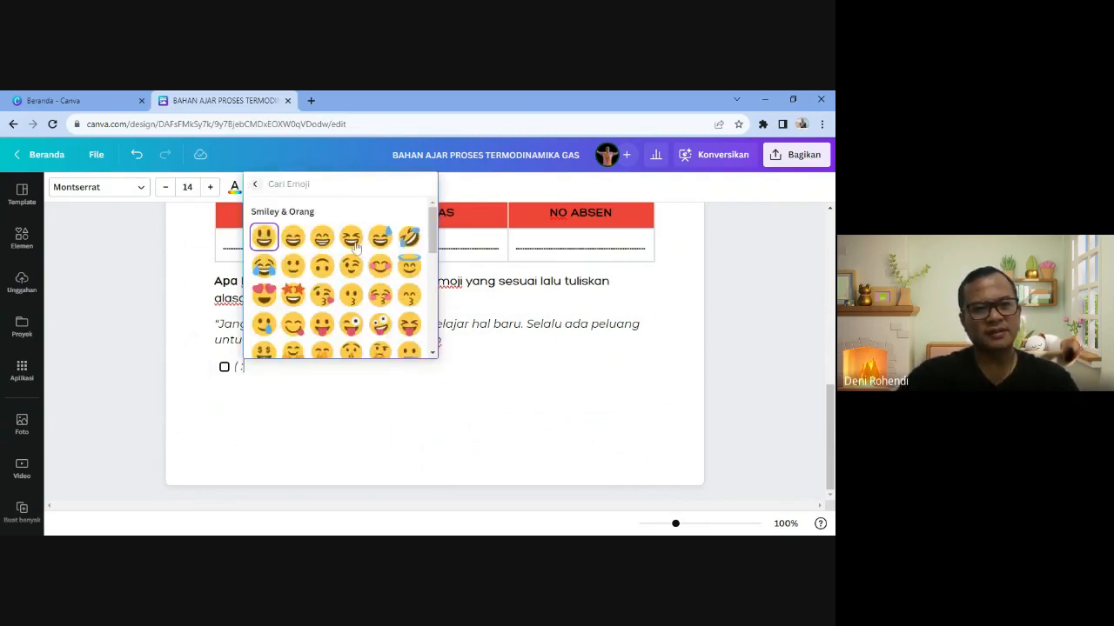
left_click(354, 248)
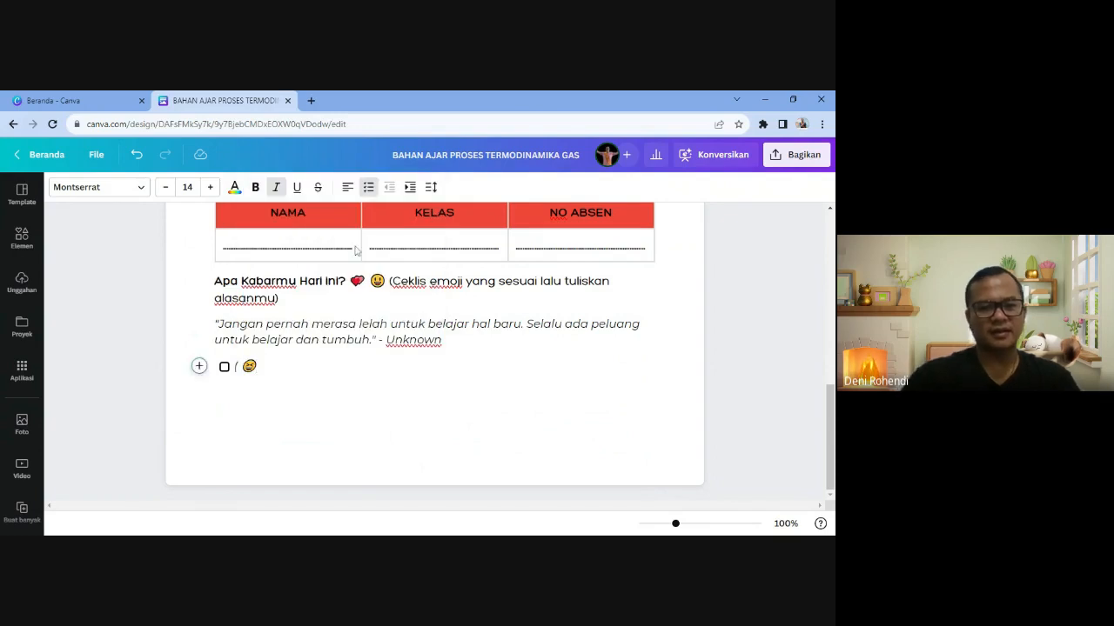
type(")")
key("shift+Left")
key("shift+Left")
key("shift+Left")
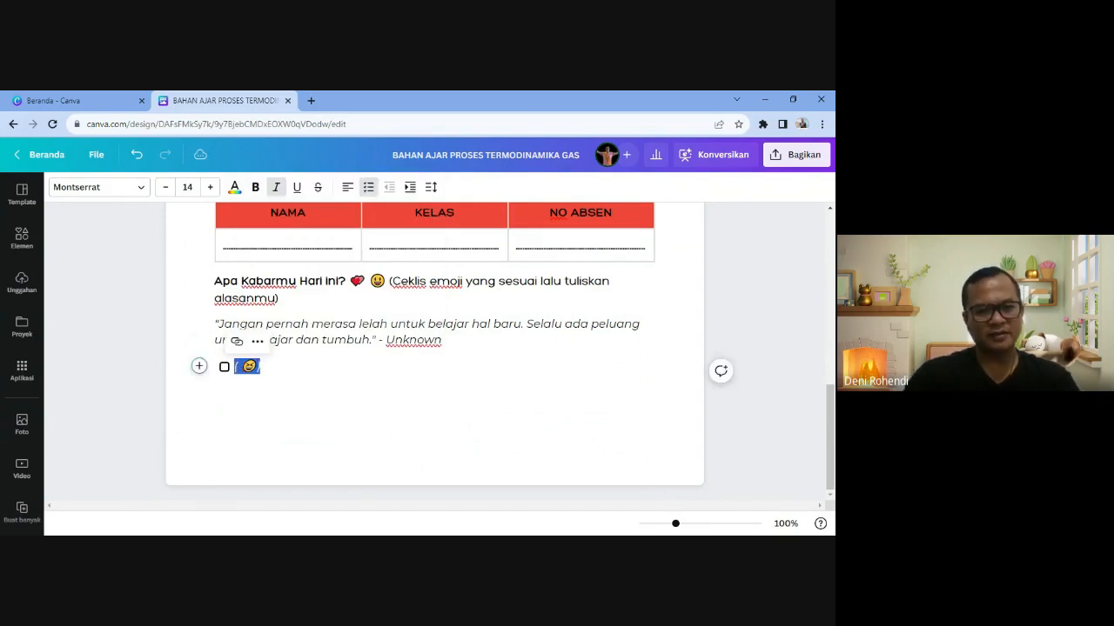
left_click(276, 187)
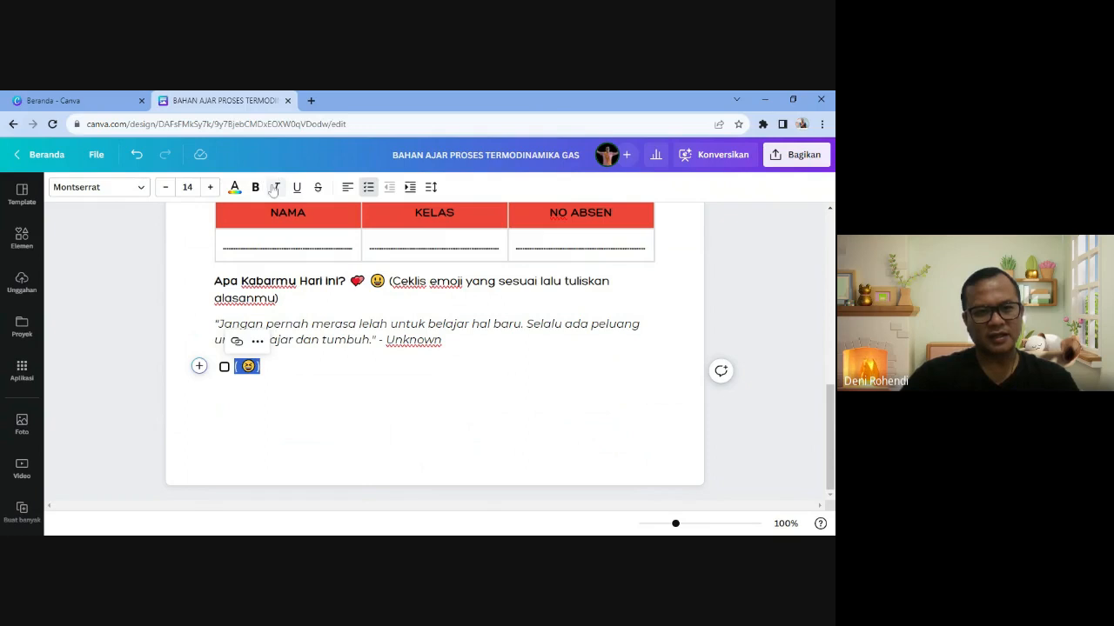
left_click(273, 372)
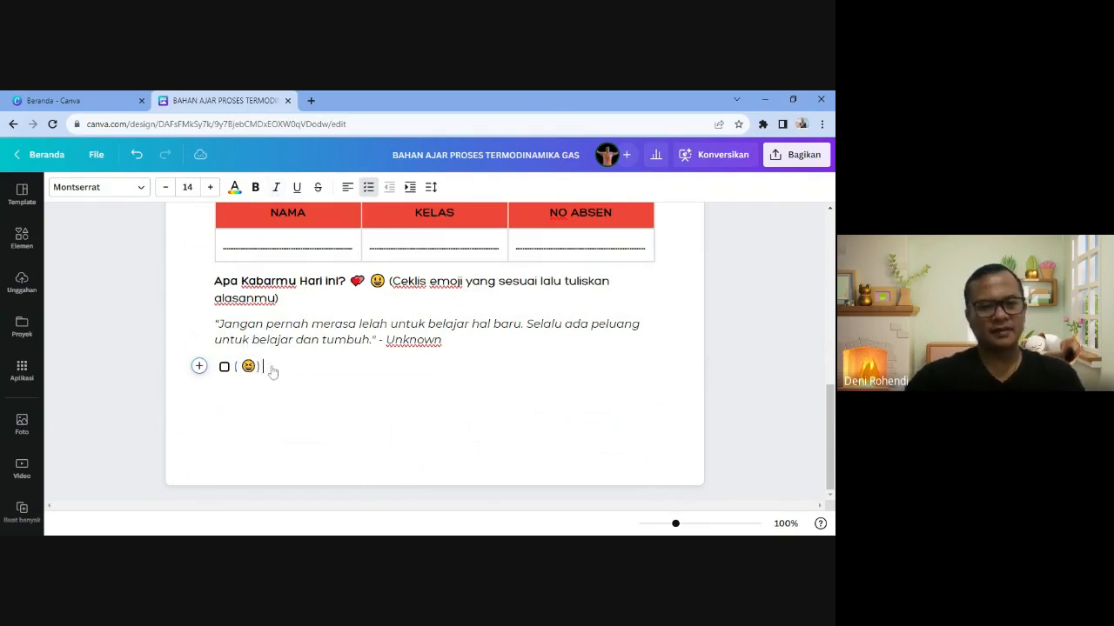
key("alt+Tab")
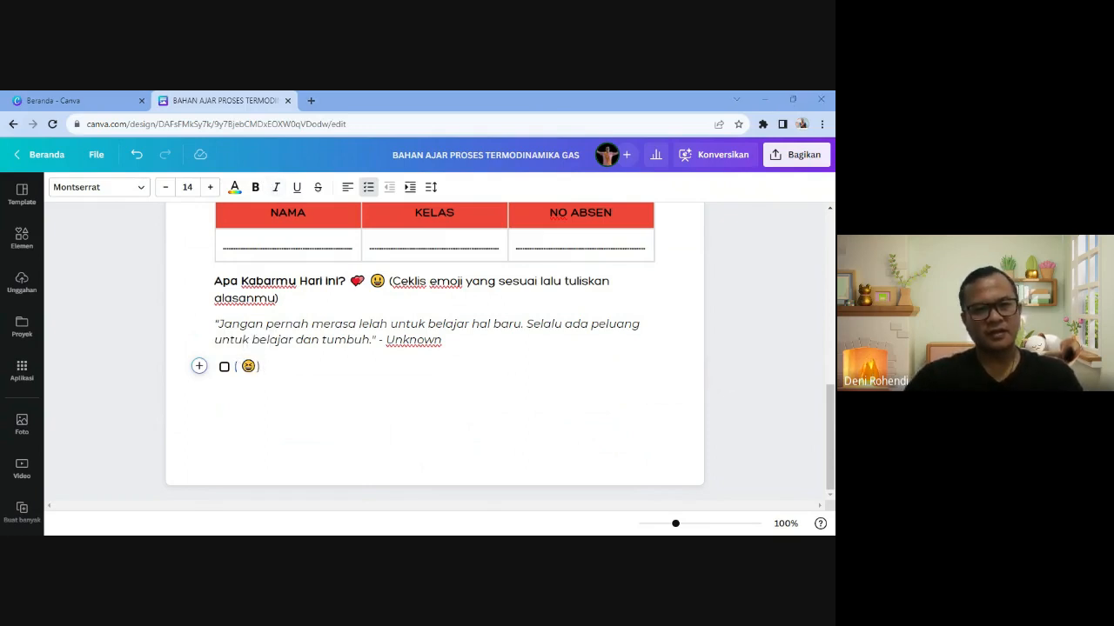
key("alt+Tab")
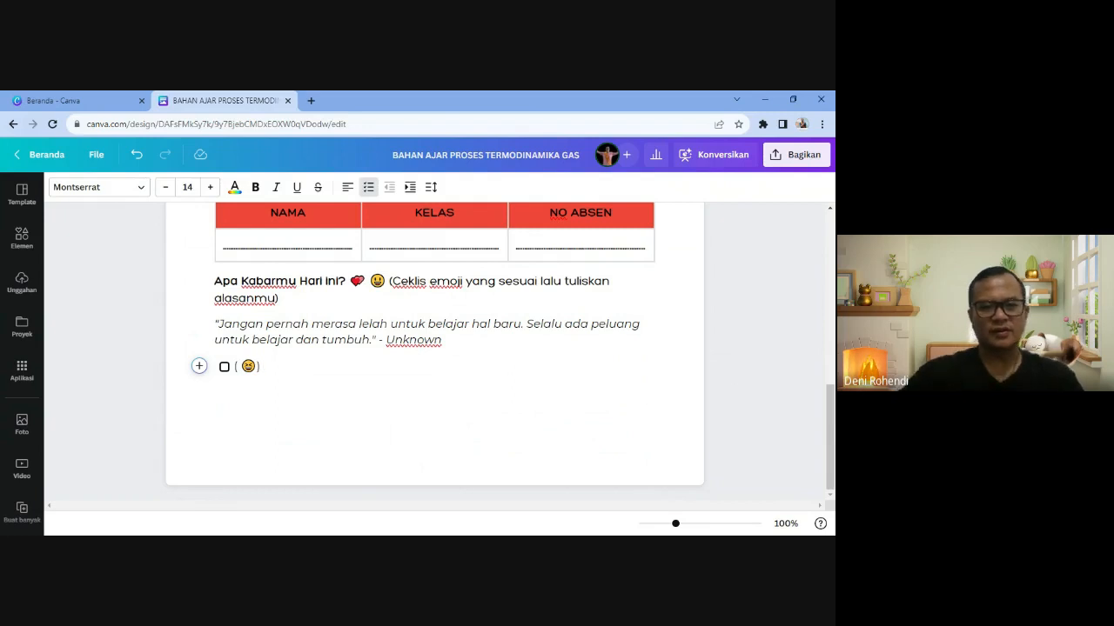
key("BackSpace")
key("Left")
key("BackSpace")
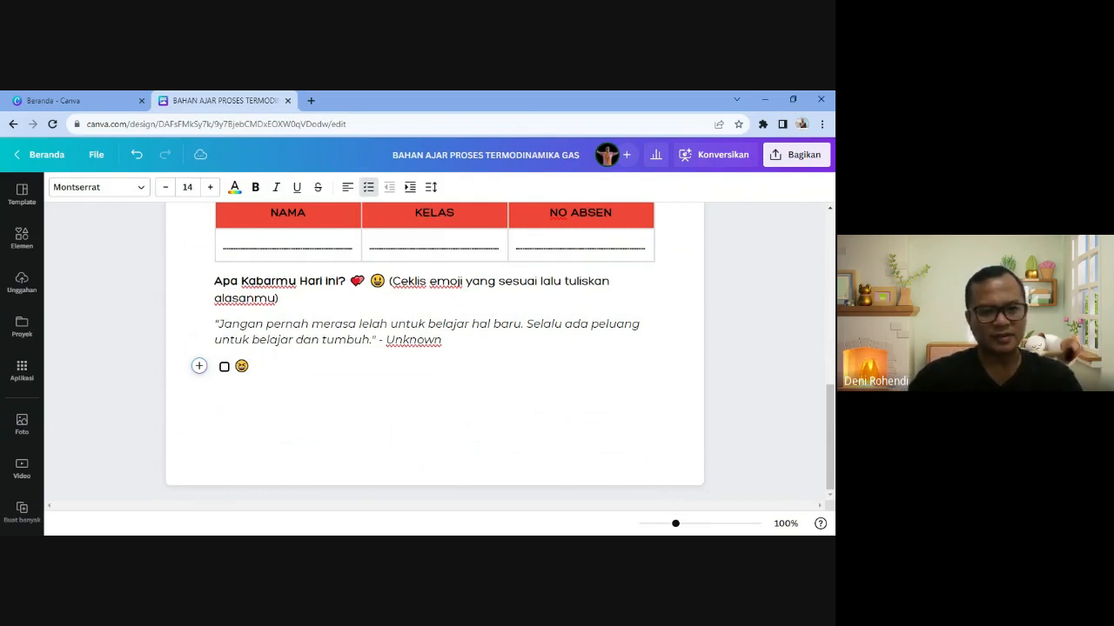
- Add a bracketed dotted answer line and enlarge the checklist text to 18
type("(")
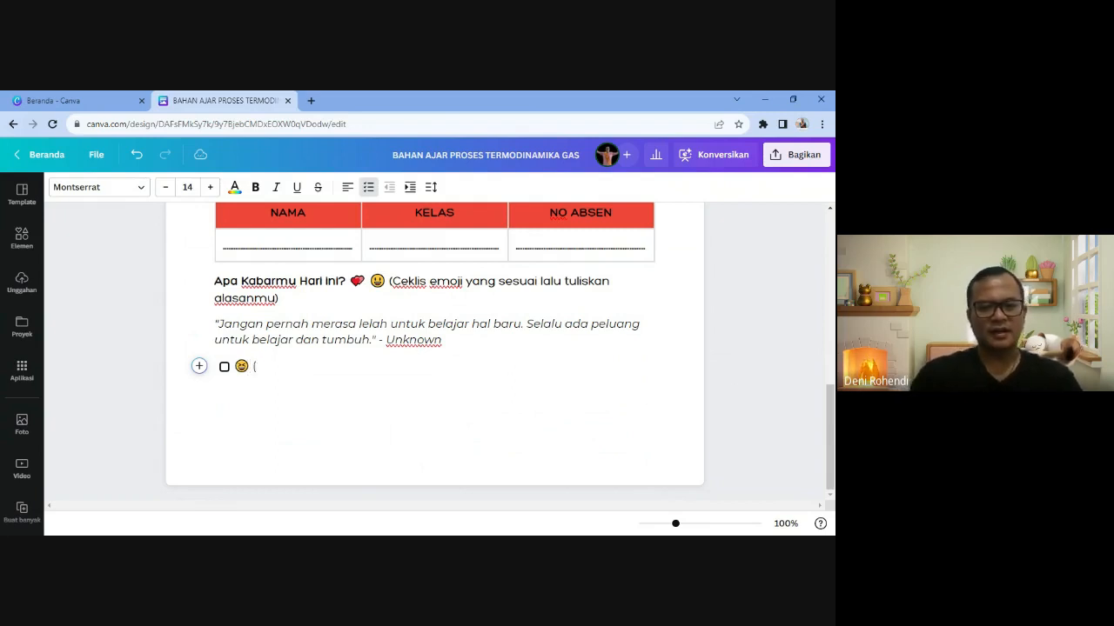
type(" ..............................................")
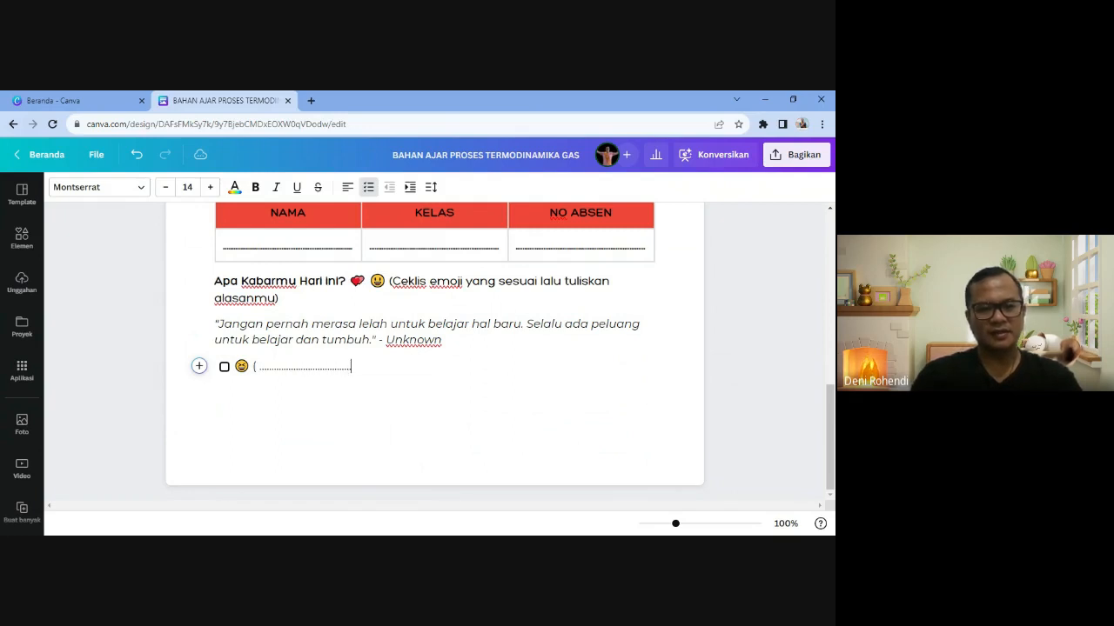
type("...............................................")
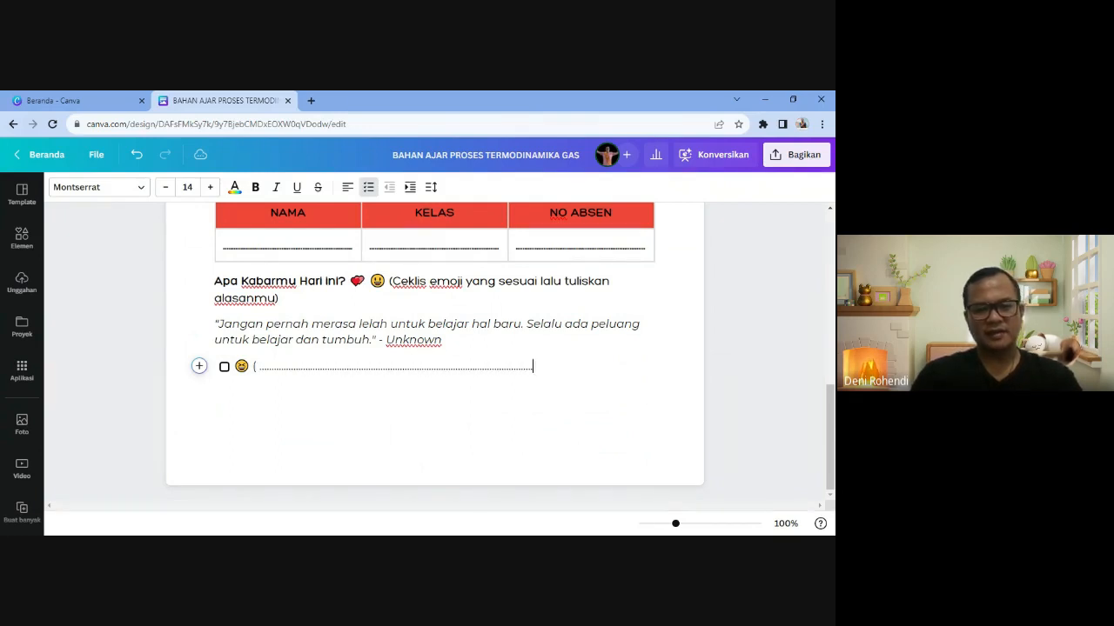
type(".....................................")
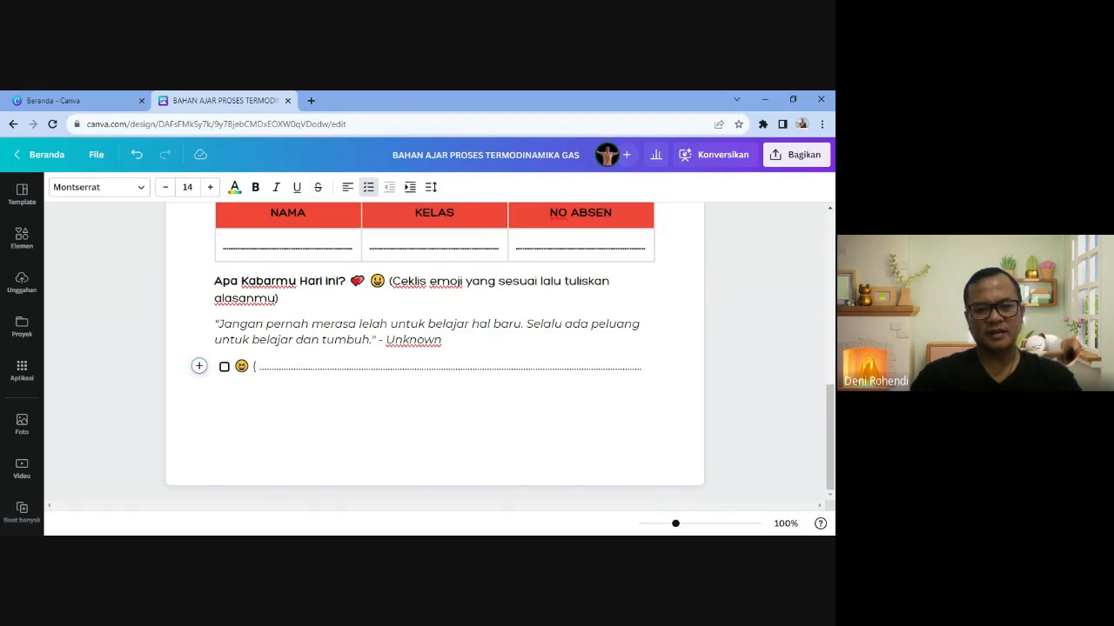
type(")")
key("shift+Home")
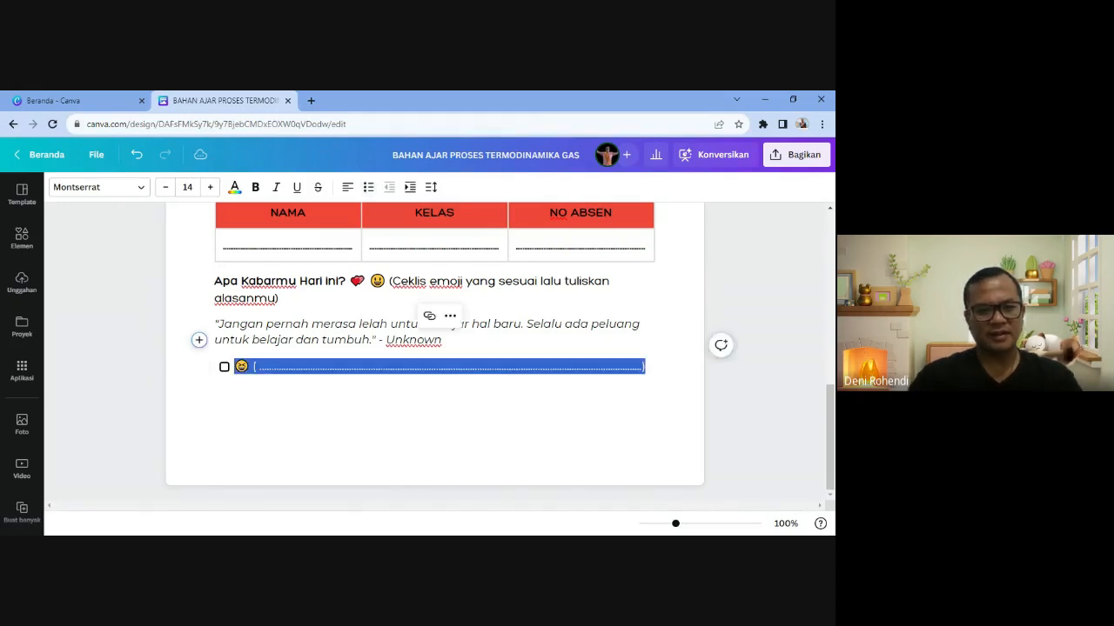
left_click(210, 187)
left_click(210, 188)
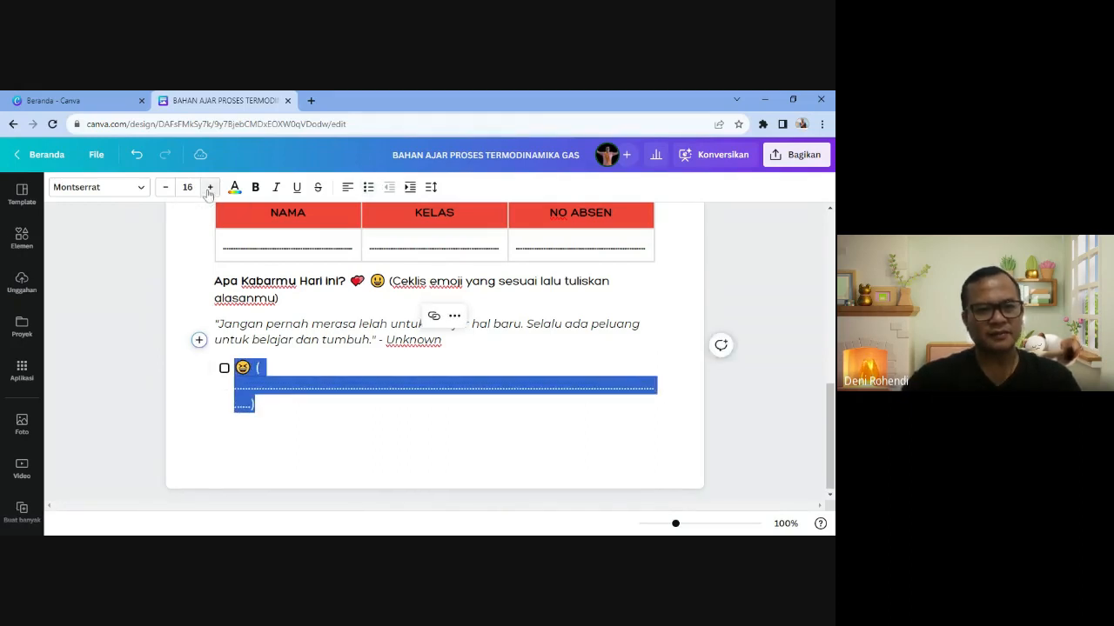
left_click(210, 188)
left_click(209, 188)
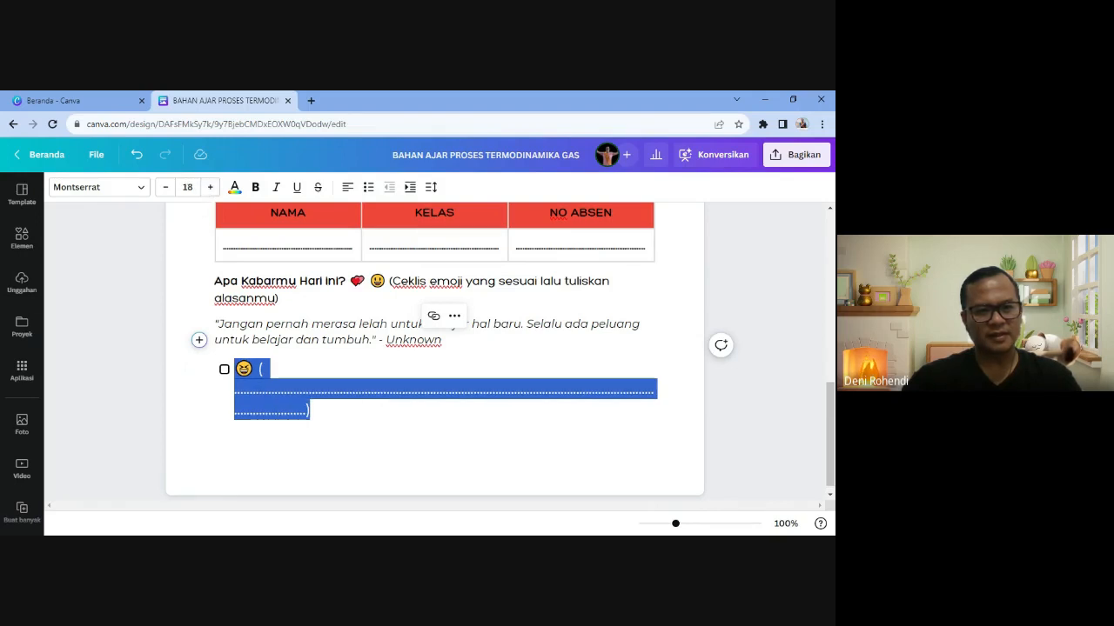
left_click(312, 411)
- Trim the dotted line to fit on one line, then start a new line
key("BackSpace")
key("BackSpace")
key("BackSpace")
key("BackSpace")
key("BackSpace")
key("BackSpace")
key("BackSpace")
key("BackSpace")
key("BackSpace")
key("BackSpace")
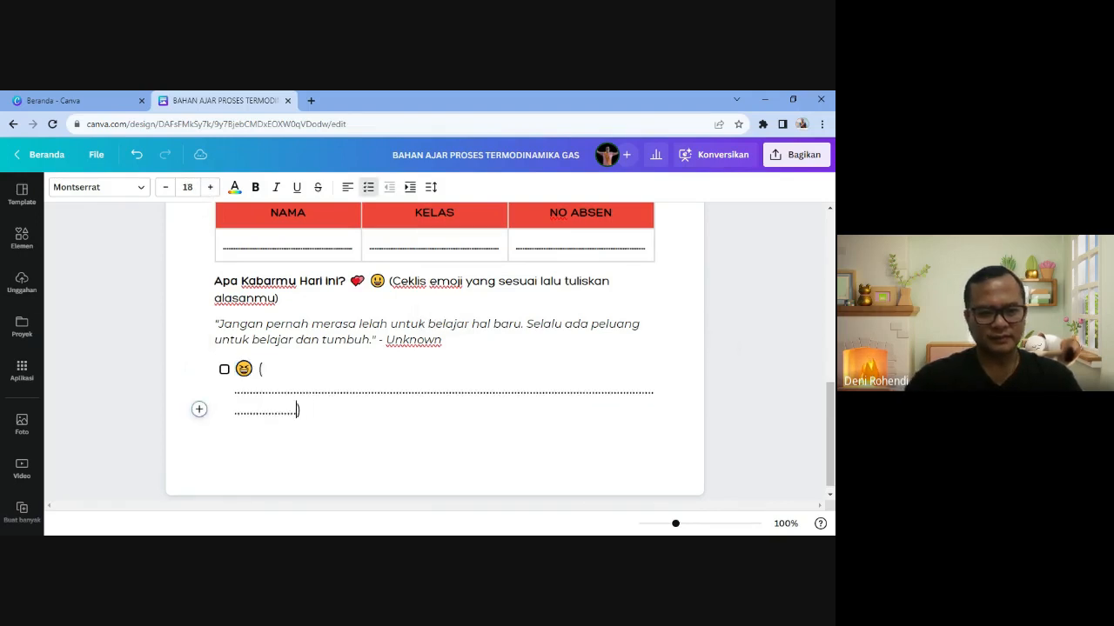
key("BackSpace")
key("BackSpace")
key("BackSpace")
key("BackSpace")
key("BackSpace")
key("BackSpace")
key("BackSpace")
key("BackSpace")
key("BackSpace")
key("BackSpace")
key("BackSpace")
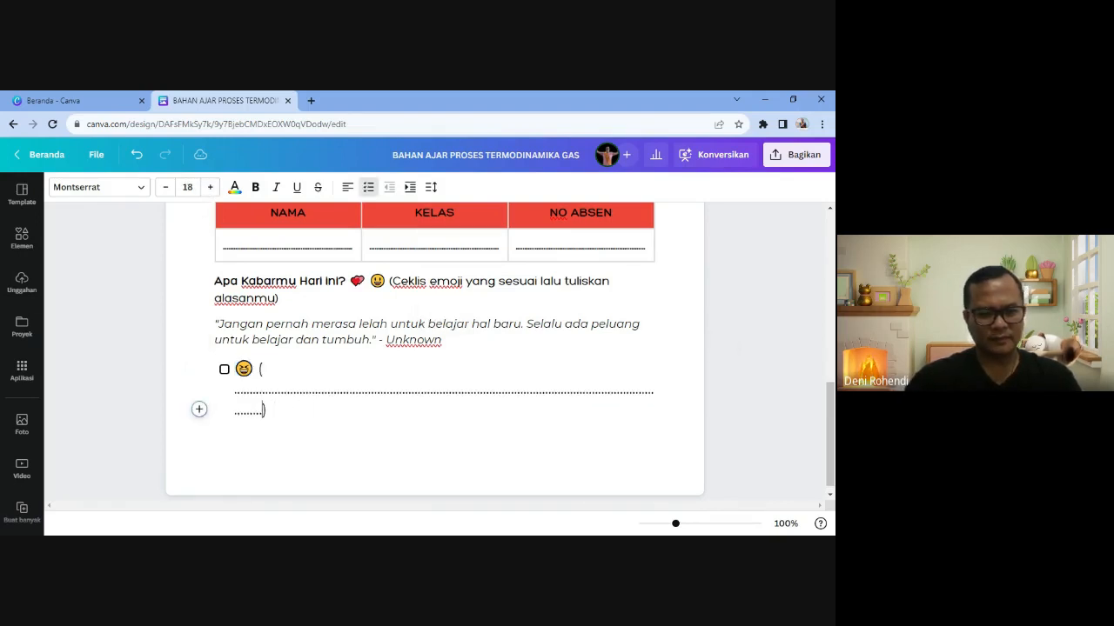
key("BackSpace")
key("BackSpace")
key("BackSpace")
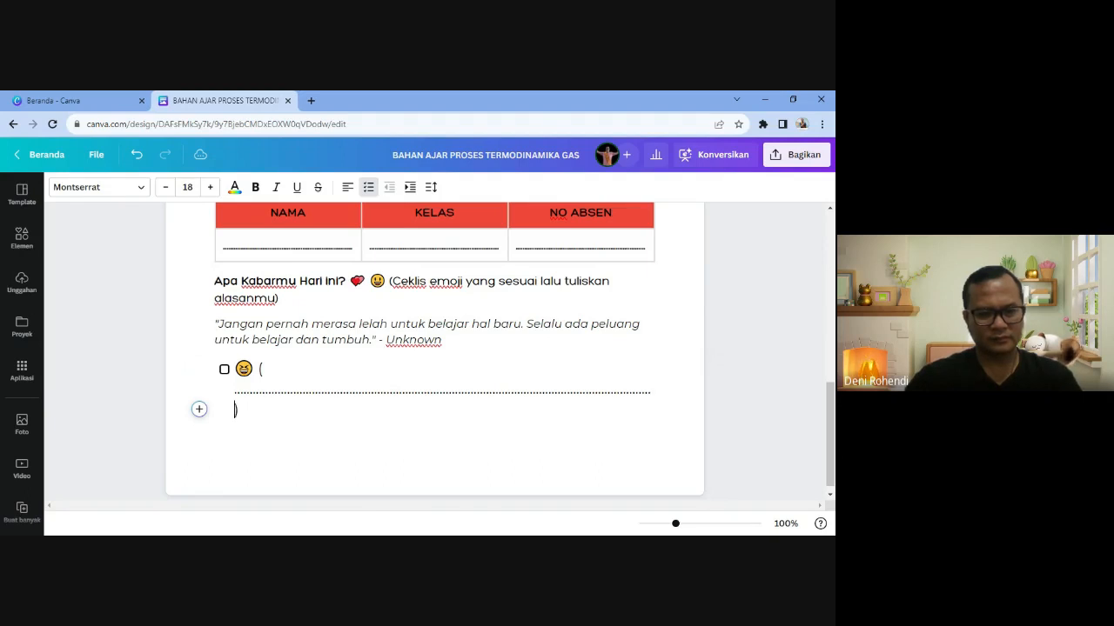
type("\\")
key("BackSpace")
key("BackSpace")
key("BackSpace")
key("BackSpace")
key("BackSpace")
key("BackSpace")
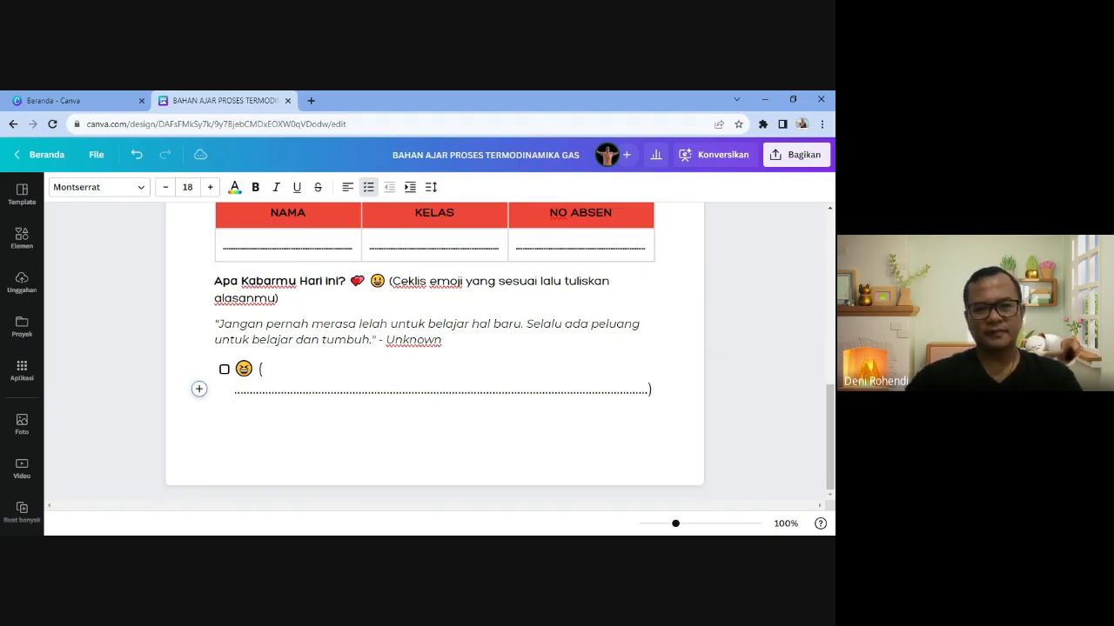
key("BackSpace")
key("BackSpace")
key("BackSpace")
key("BackSpace")
key("BackSpace")
key("BackSpace")
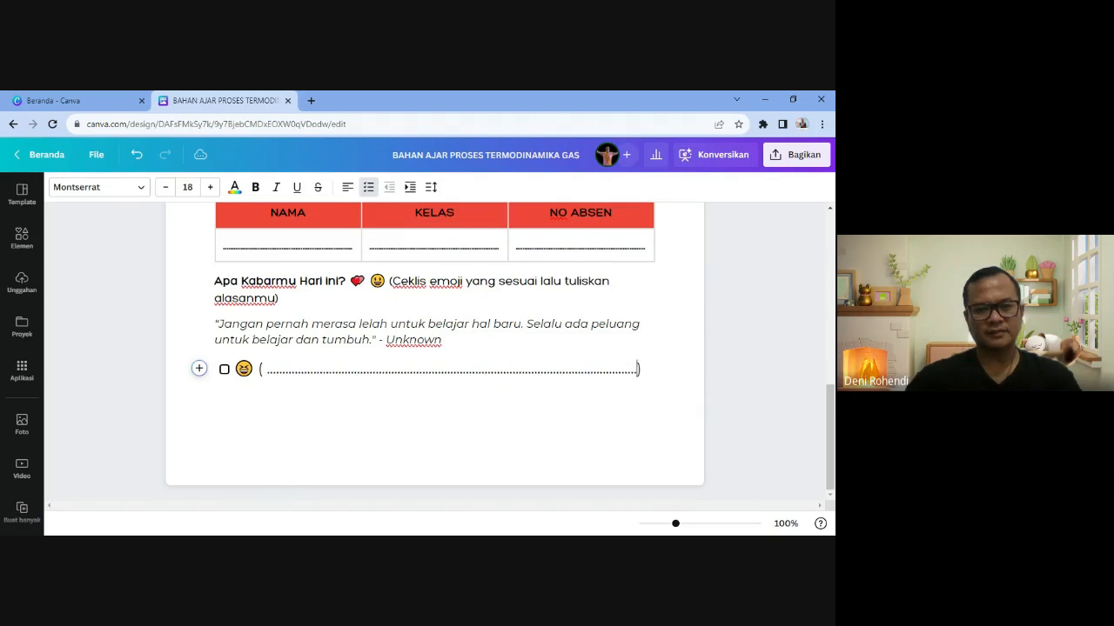
type("......")
key("BackSpace")
key("BackSpace")
key("BackSpace")
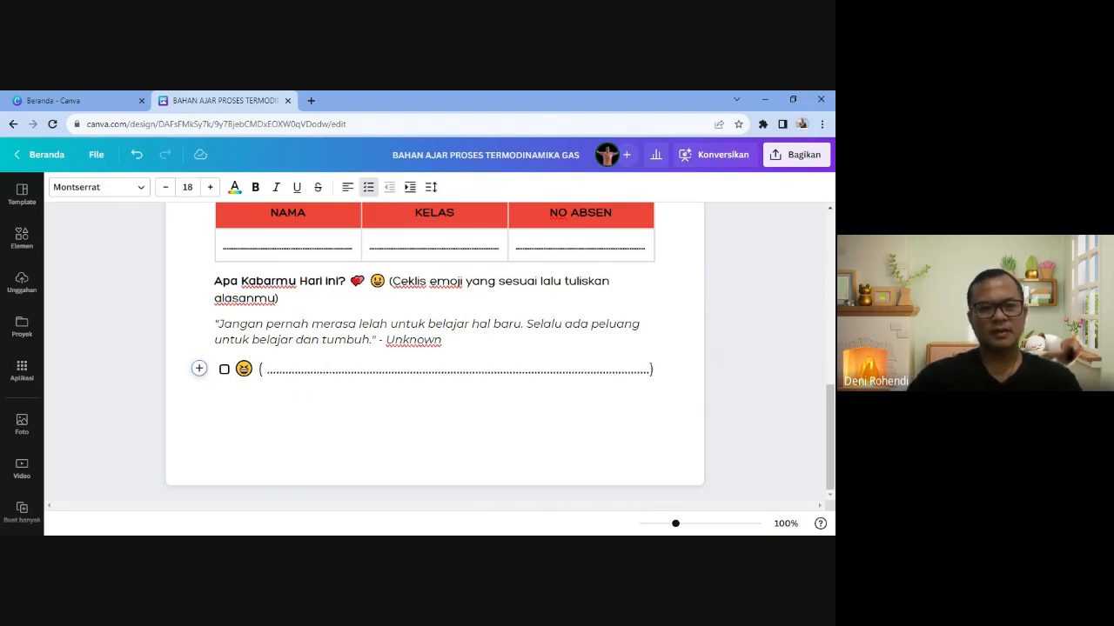
key("Return")
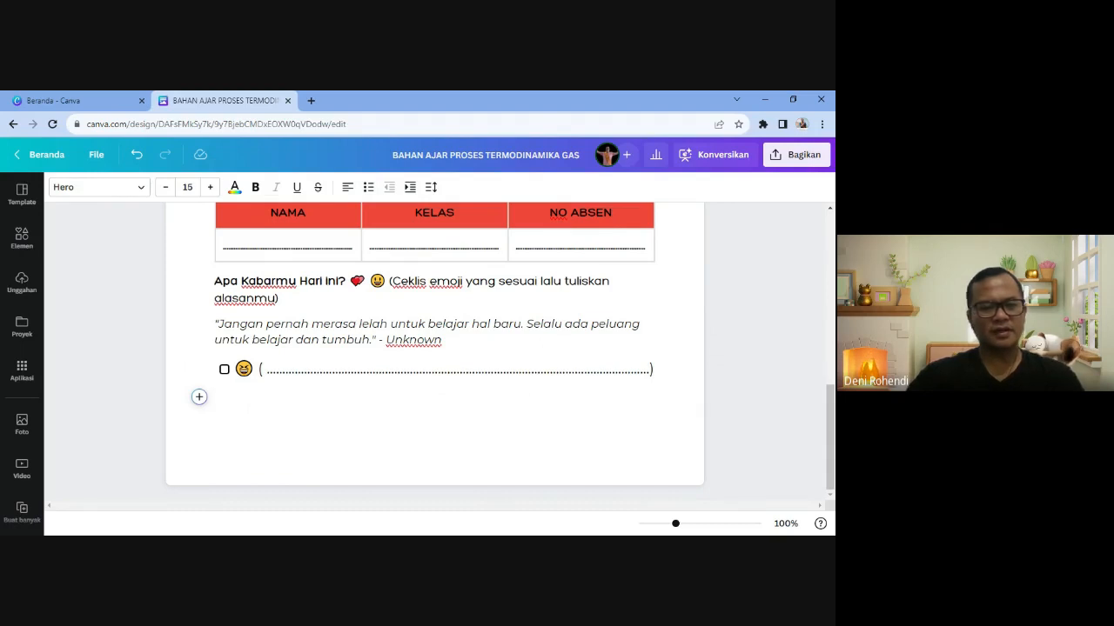
- Make the new line a checklist item starting with a sad-face emoji via :sad
left_click(198, 397)
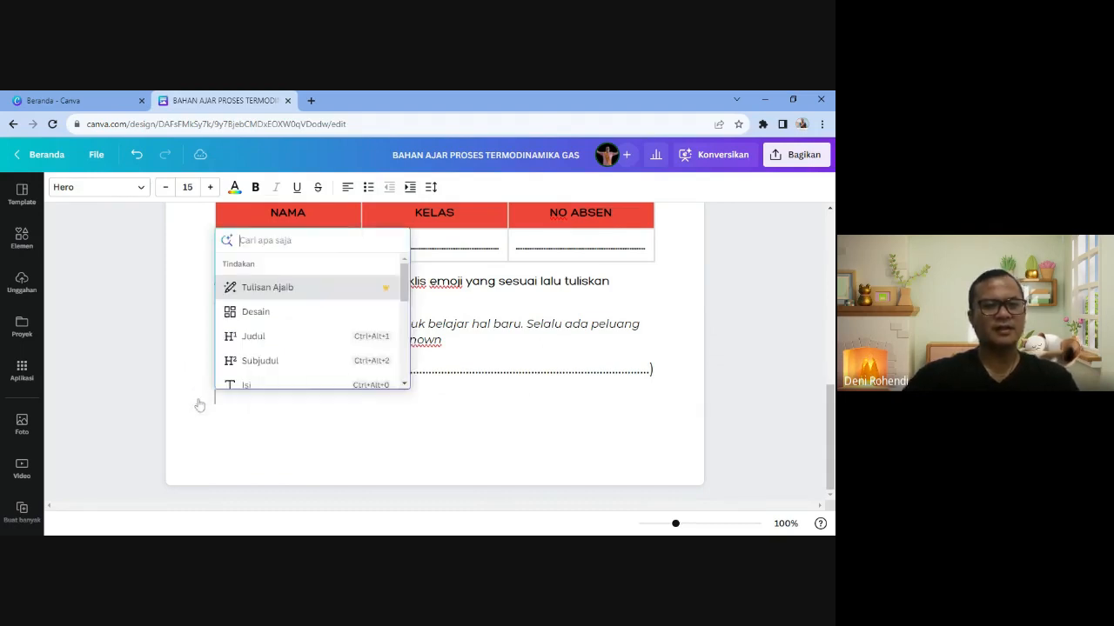
scroll(276, 341, "down", 1)
scroll(275, 341, "down", 1)
left_click(279, 316)
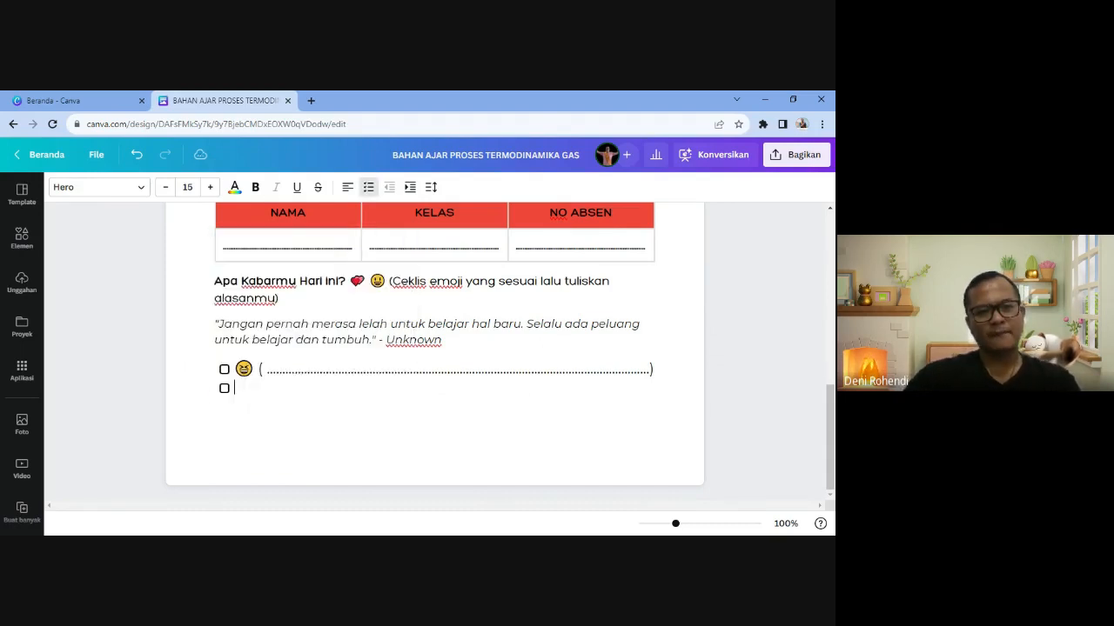
type(":")
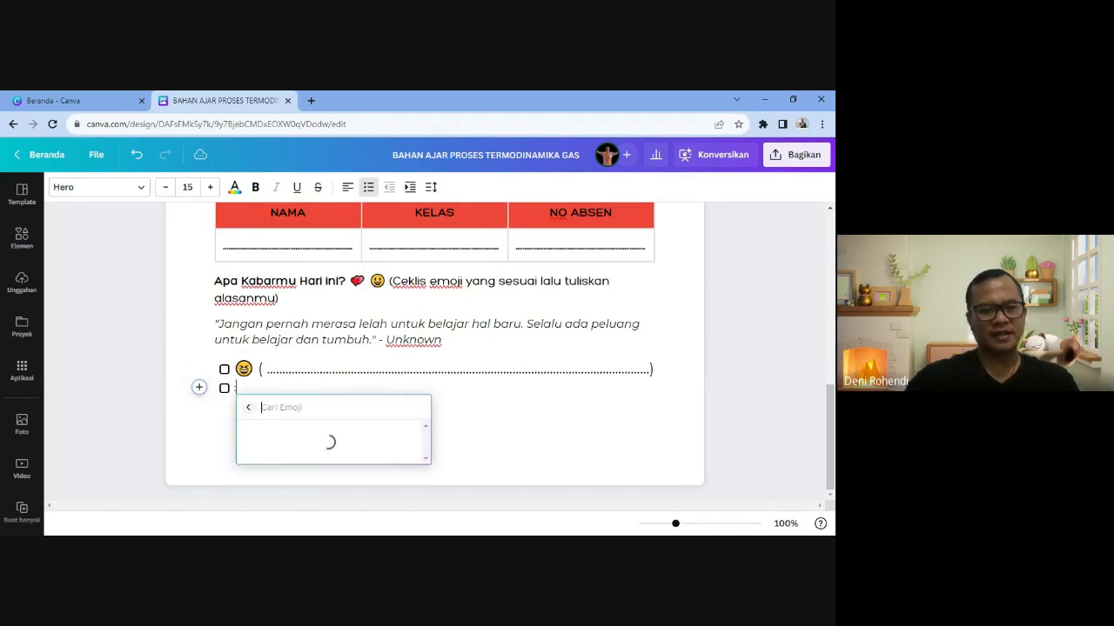
type("sad")
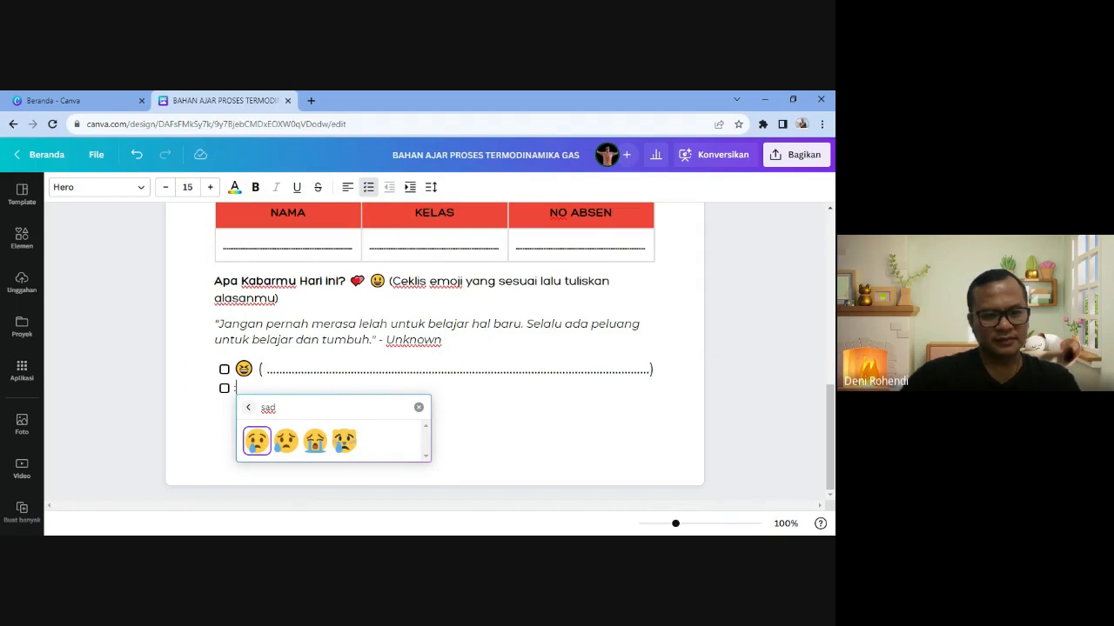
key("Return")
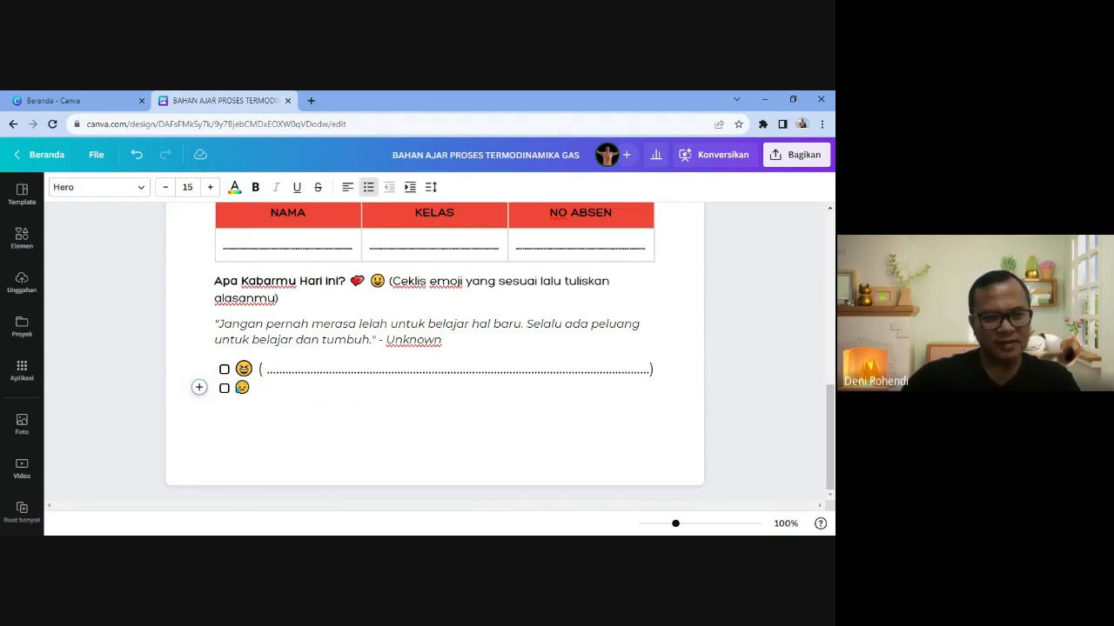
- Paste the first option's dotted line after the sad face, set the emoji to size 18, and add a new line
left_click_drag(259, 370, 654, 373)
left_click(252, 388)
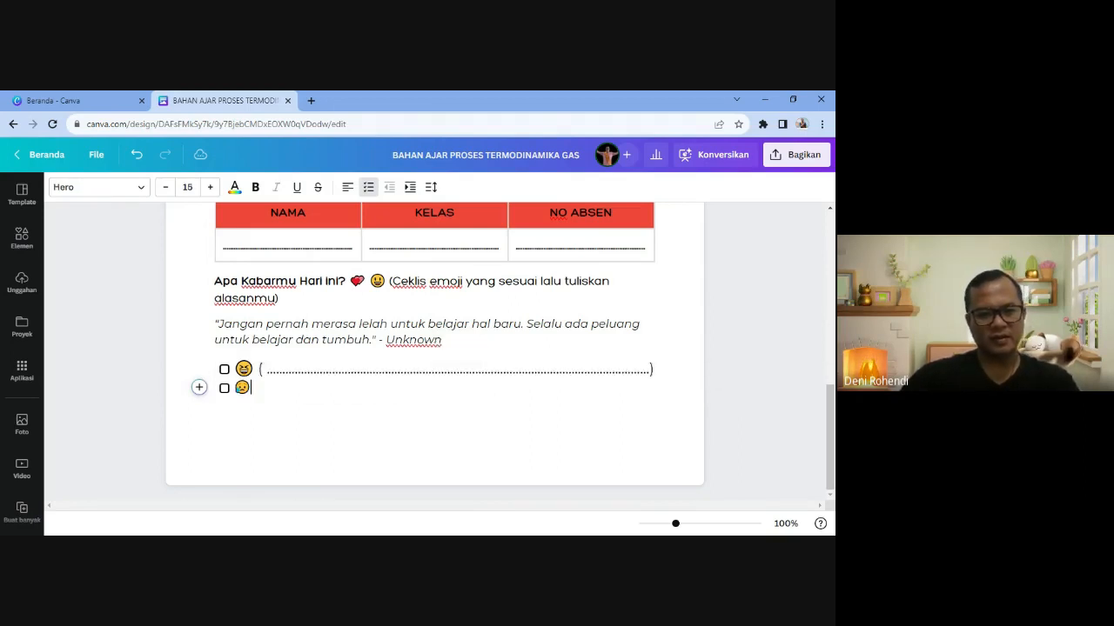
key("ctrl+v")
double_click(242, 389)
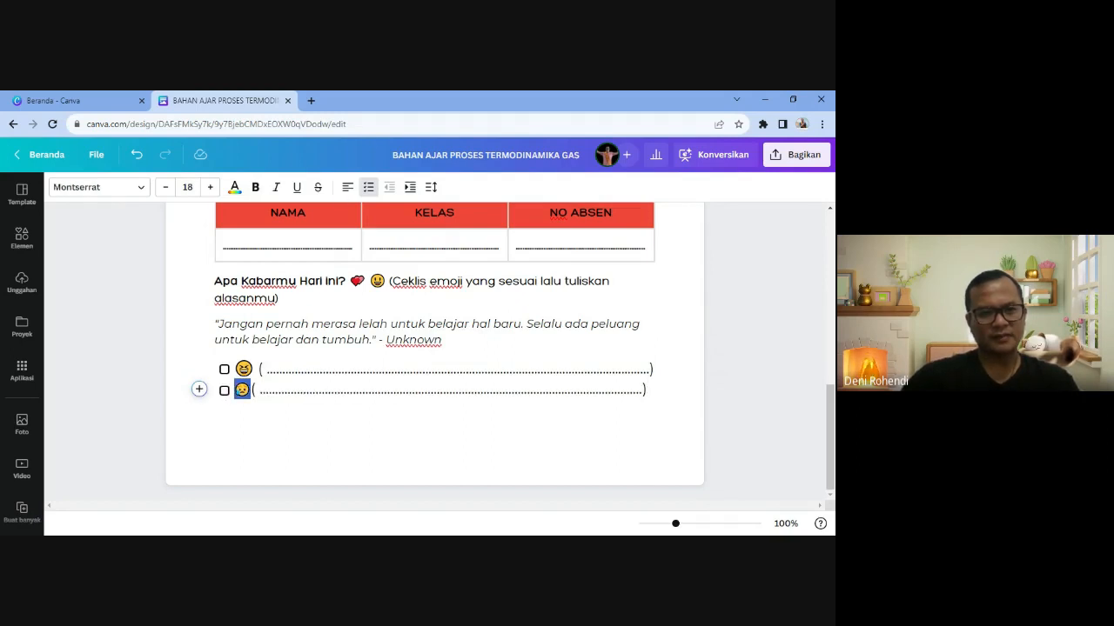
left_click(290, 389)
left_click_drag(252, 391, 235, 391)
left_click(212, 189)
left_click(212, 191)
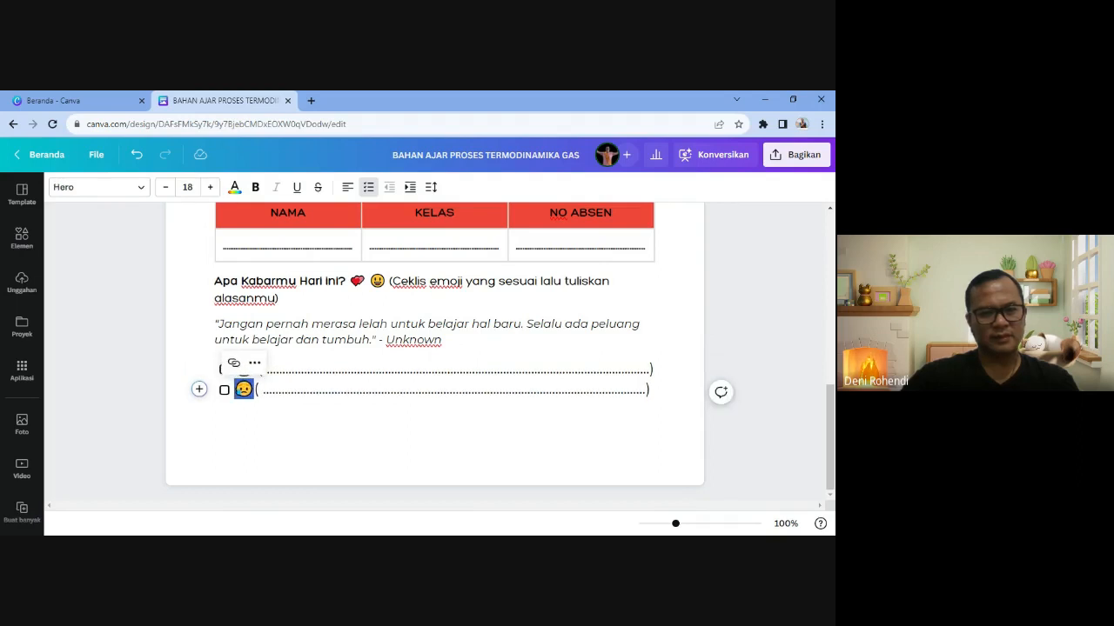
left_click(254, 391)
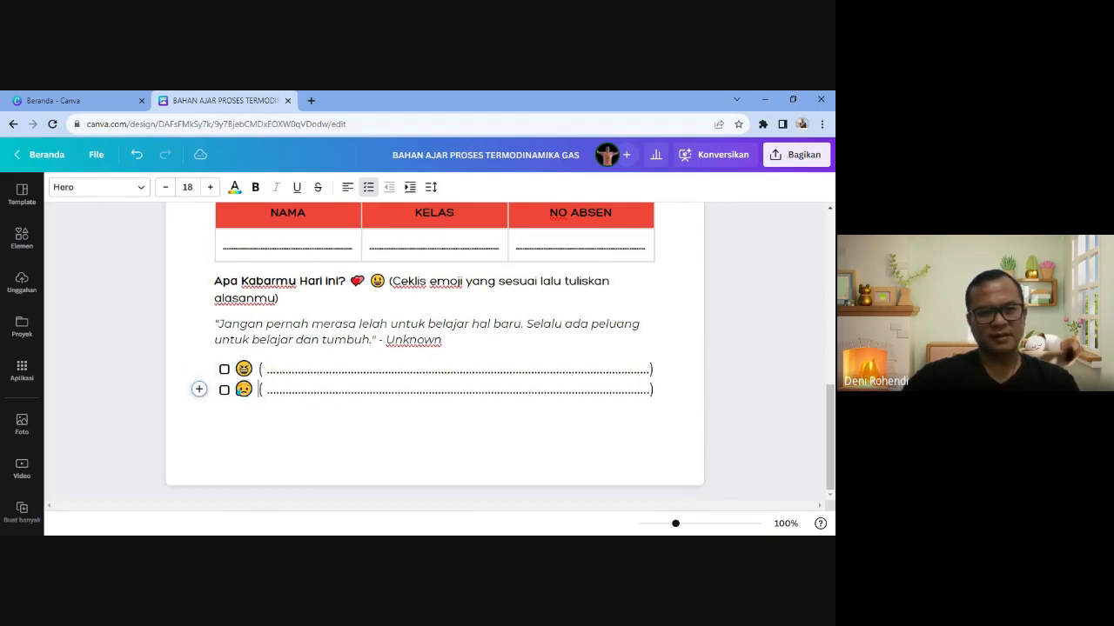
key("End")
key("Return")
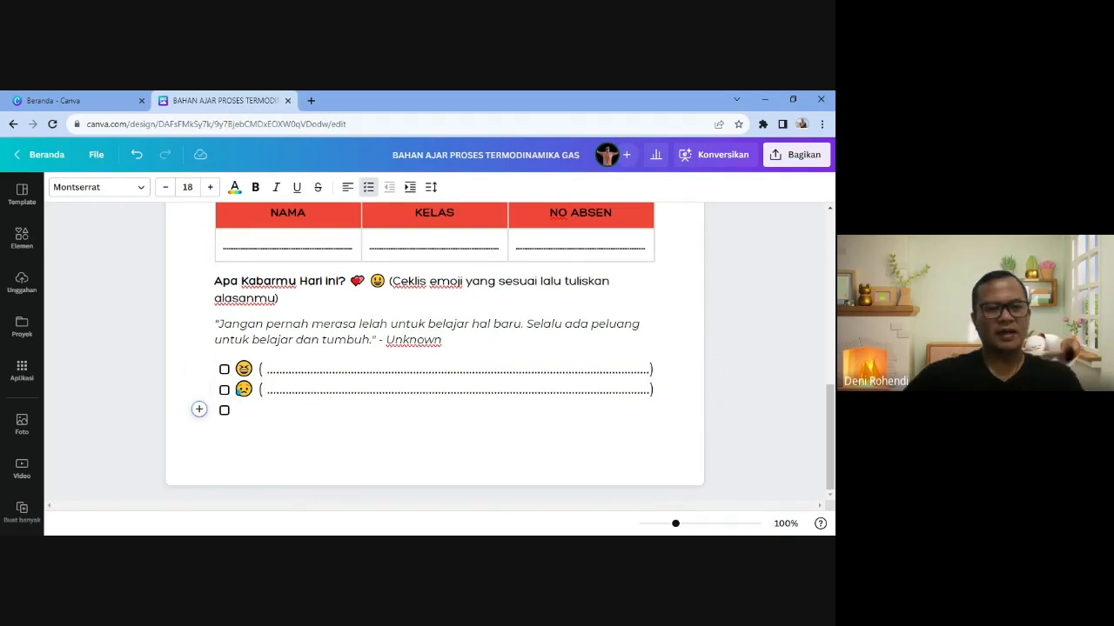
- Insert the orange angry-face emoji on the third checklist option
left_click(199, 409)
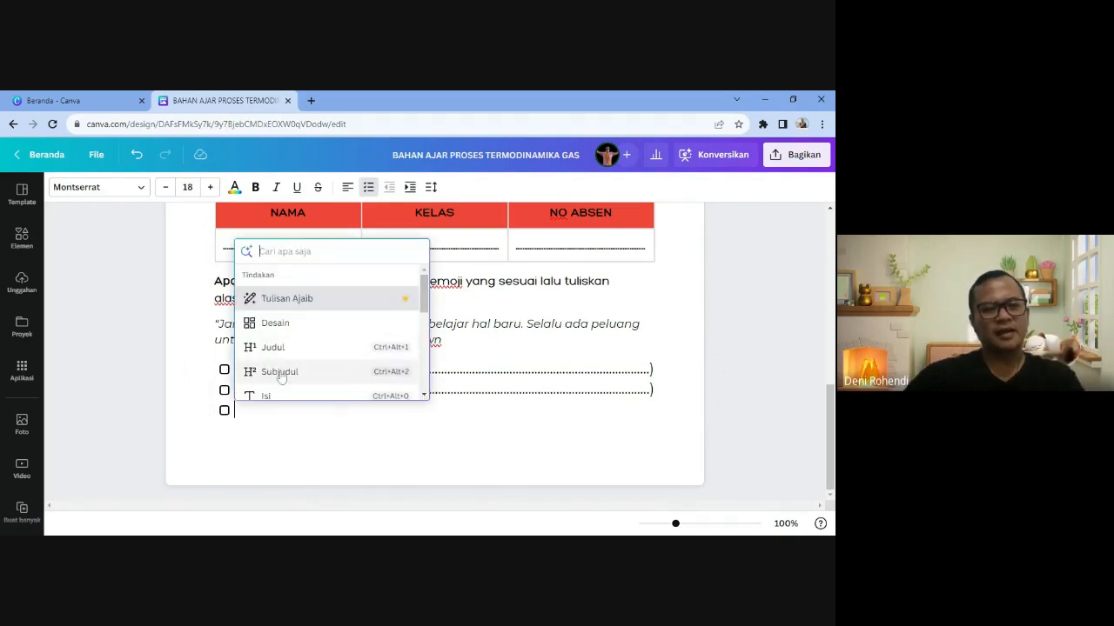
scroll(281, 376, "down", 2)
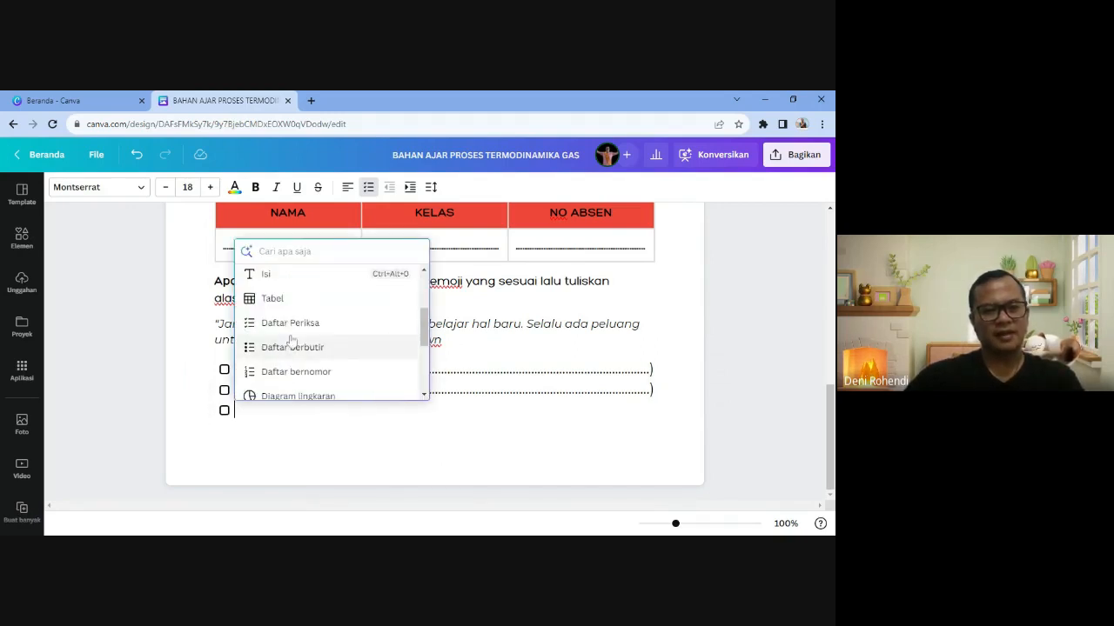
left_click(292, 328)
type(":")
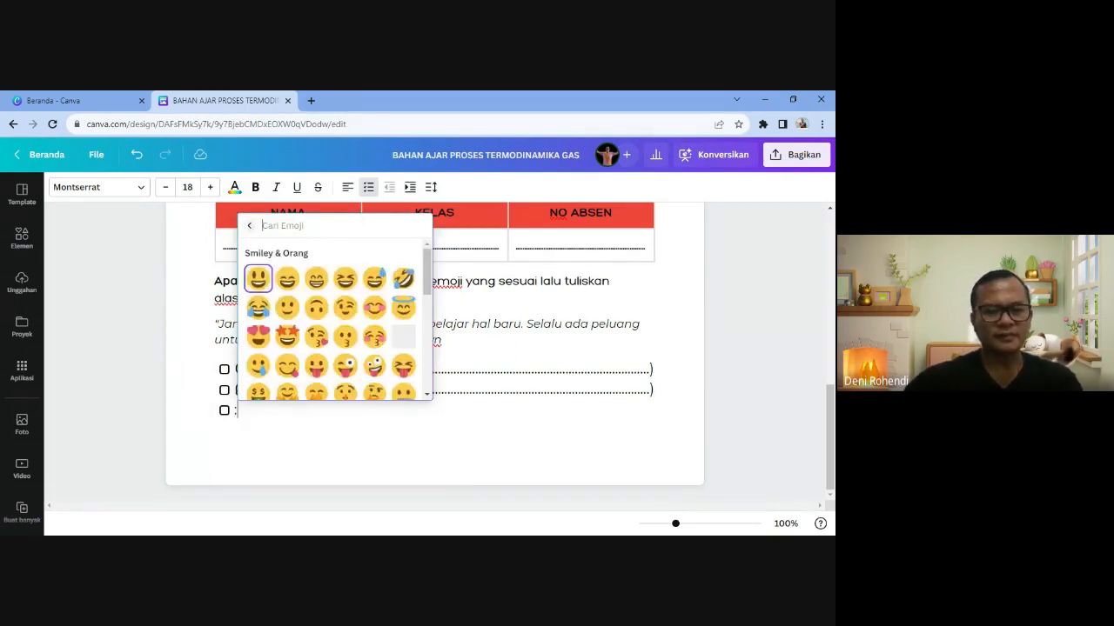
type("murung")
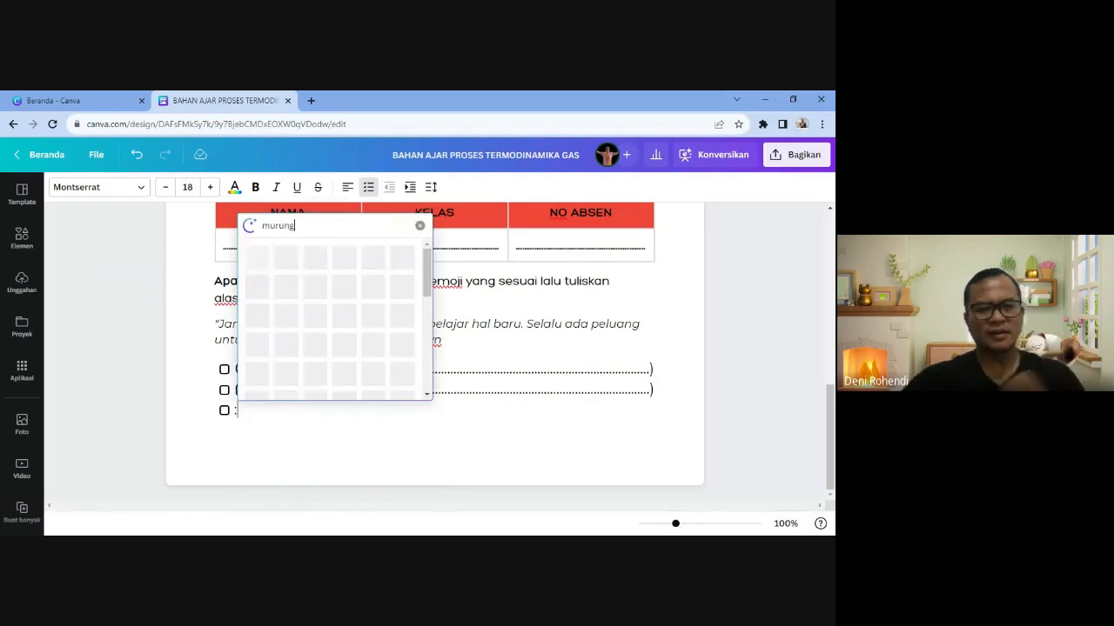
key("BackSpace")
key("BackSpace")
key("BackSpace")
key("BackSpace")
key("BackSpace")
key("BackSpace")
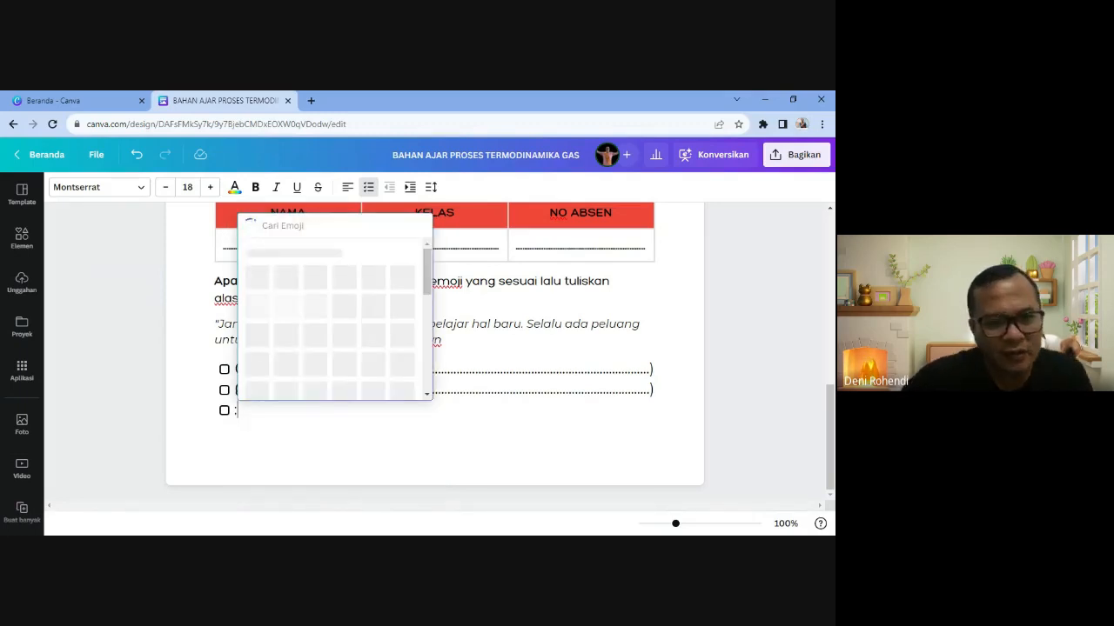
scroll(349, 333, "down", 3)
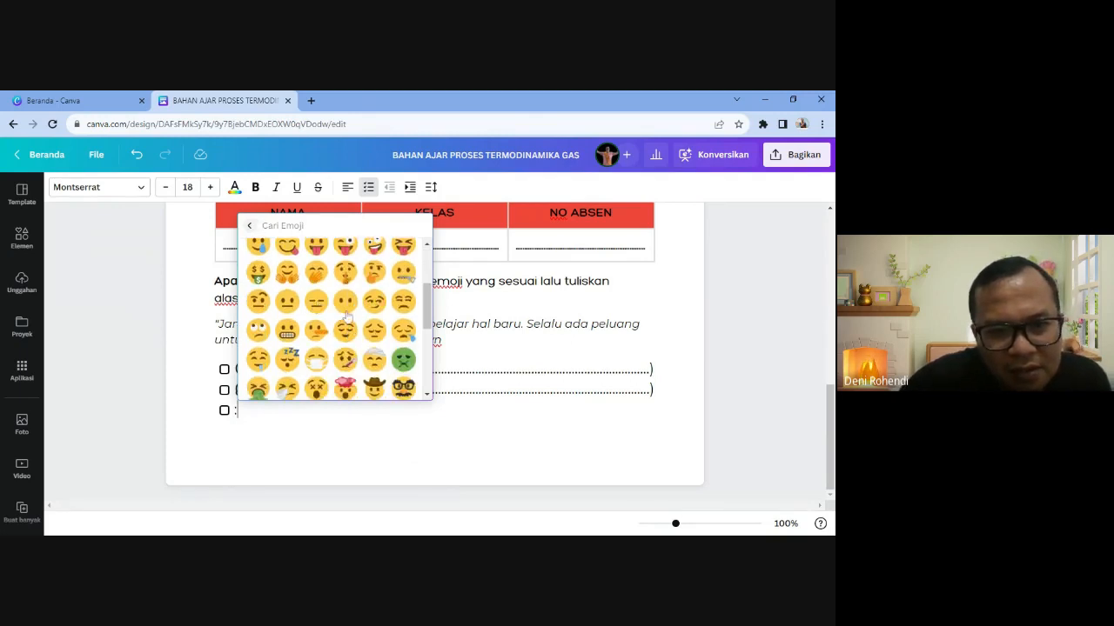
scroll(374, 359, "down", 3)
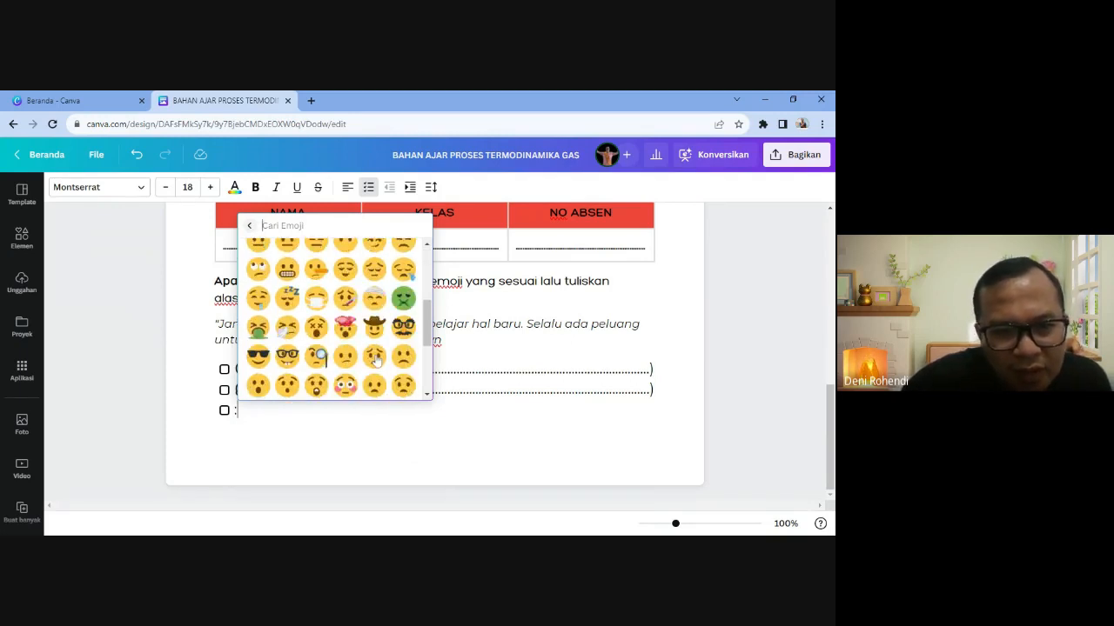
type("angry")
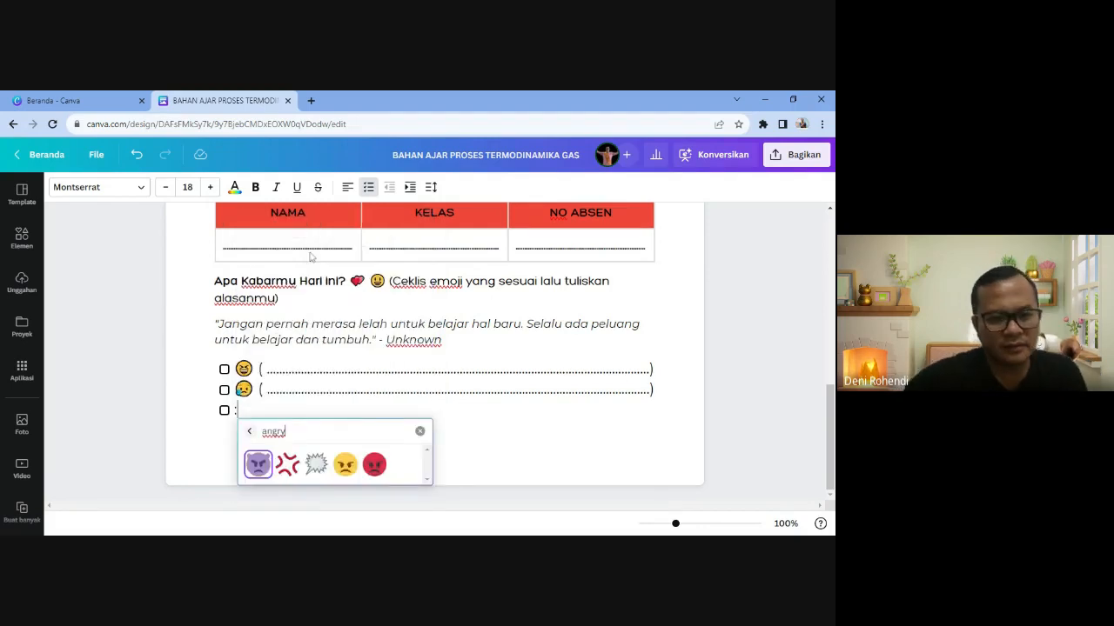
left_click(345, 464)
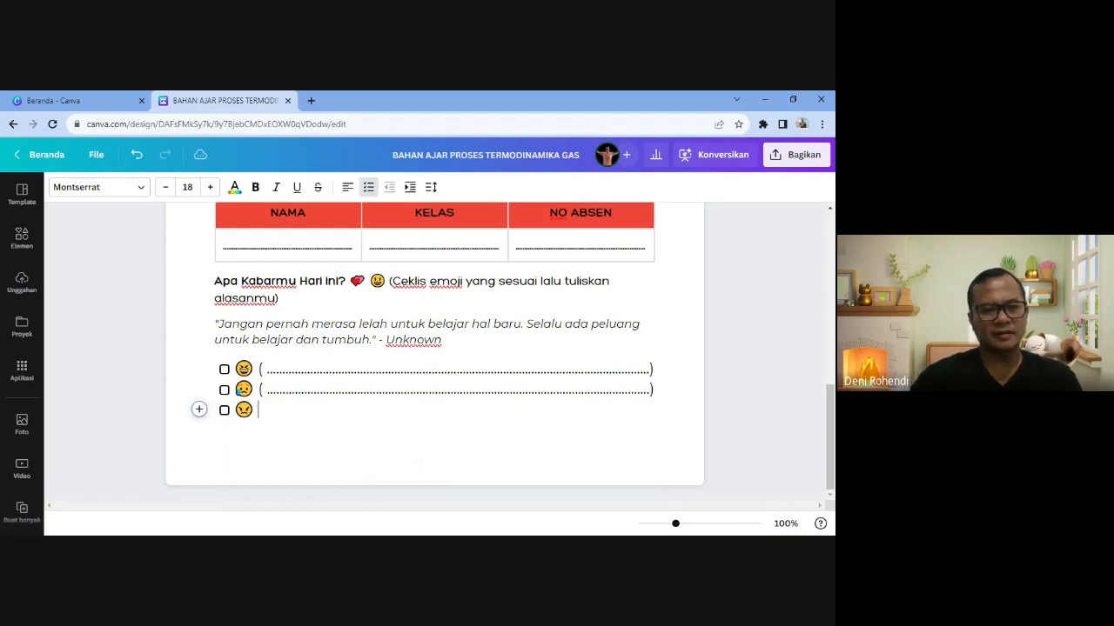
- Paste the second option's dotted answer line after the angry face and tick the first option
key("Left")
key("shift+Left")
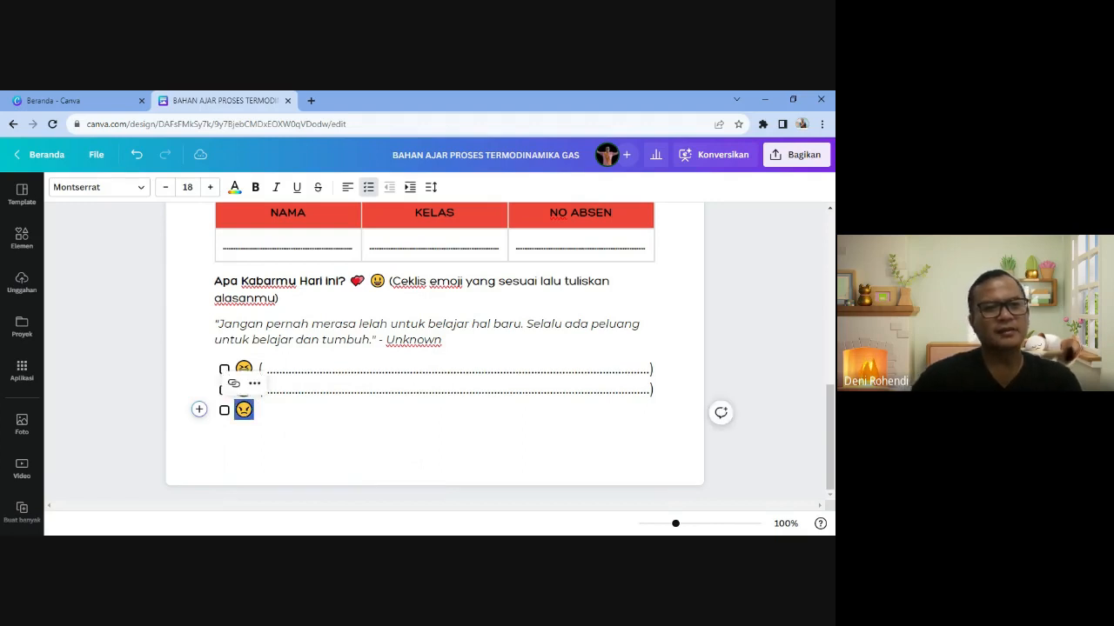
key("Right")
key("Up")
key("shift+End")
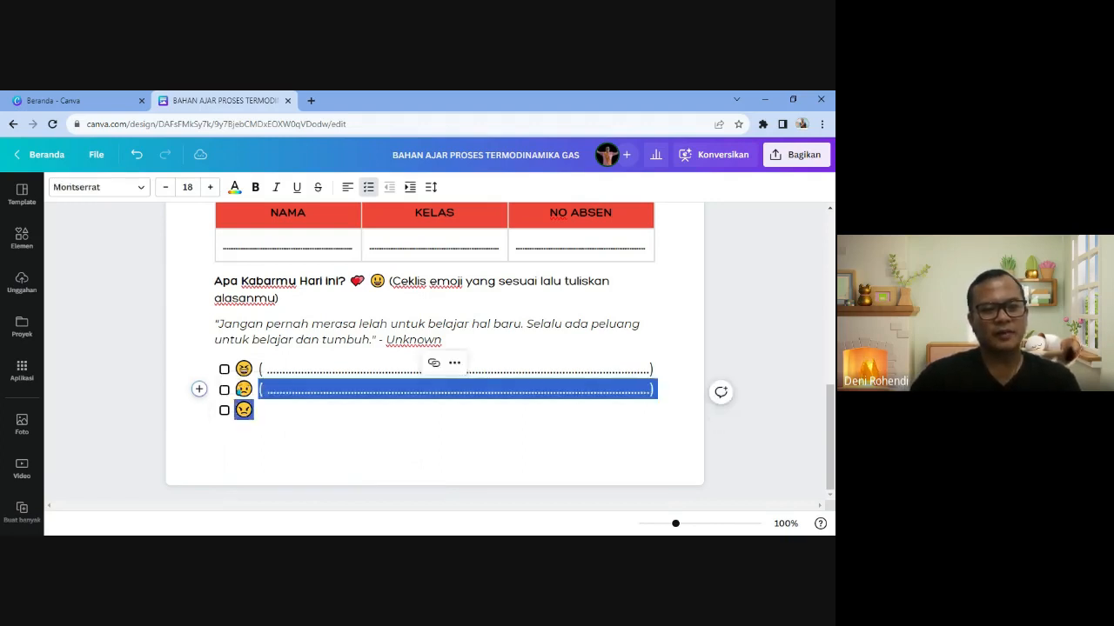
key("Down")
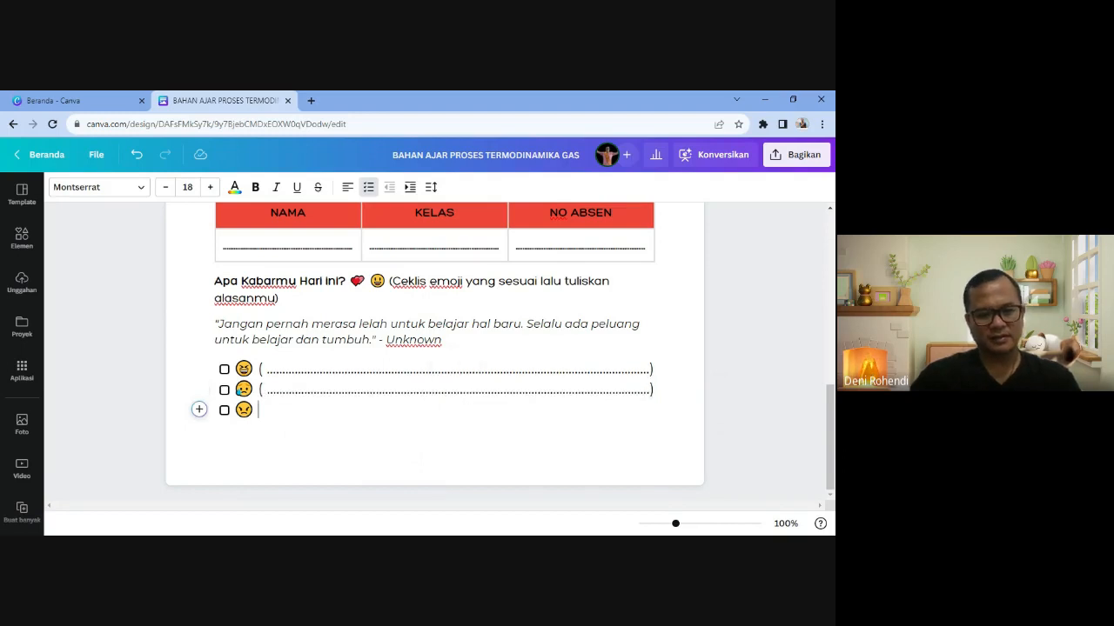
key("ctrl+v")
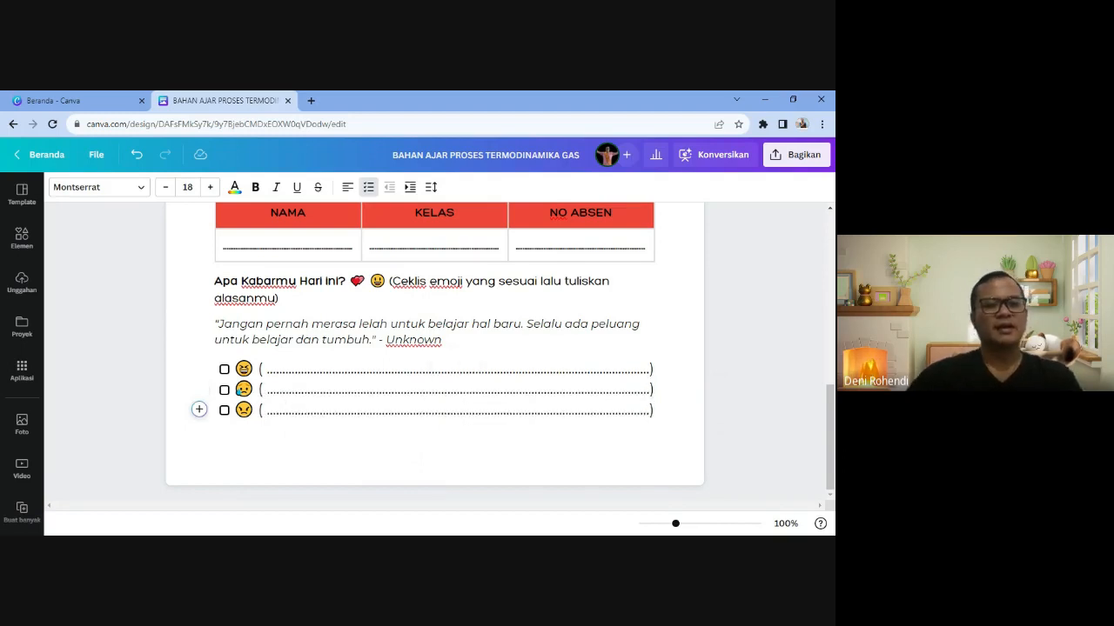
left_click(223, 369)
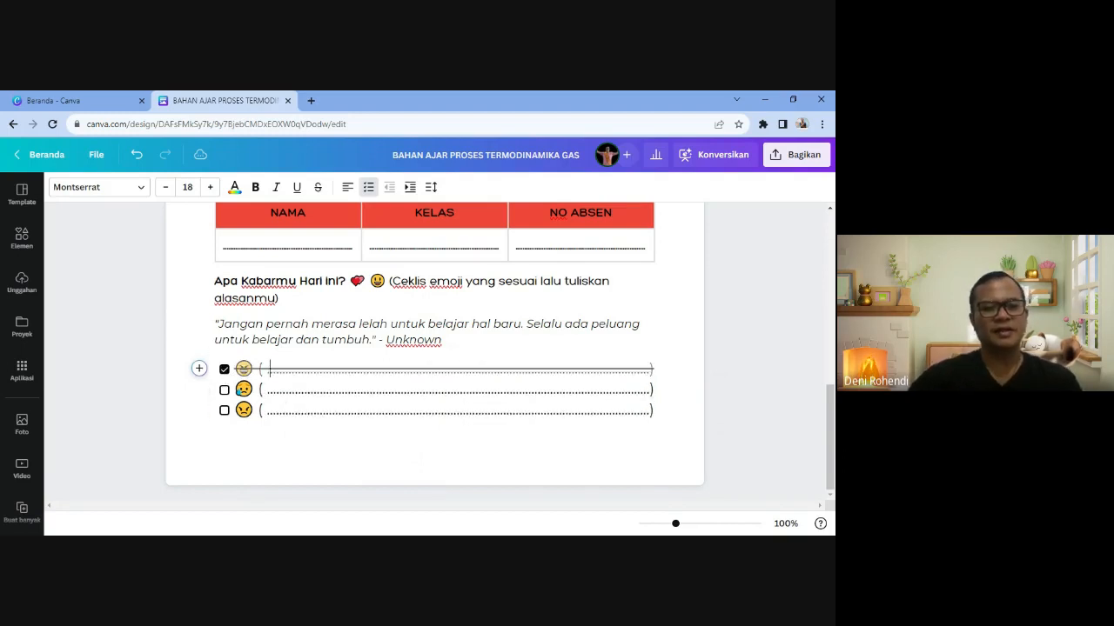
- Untick the first mood option, removing the test letters typed in its answer line
left_click(268, 369)
type("ddd")
key("BackSpace")
key("BackSpace")
key("BackSpace")
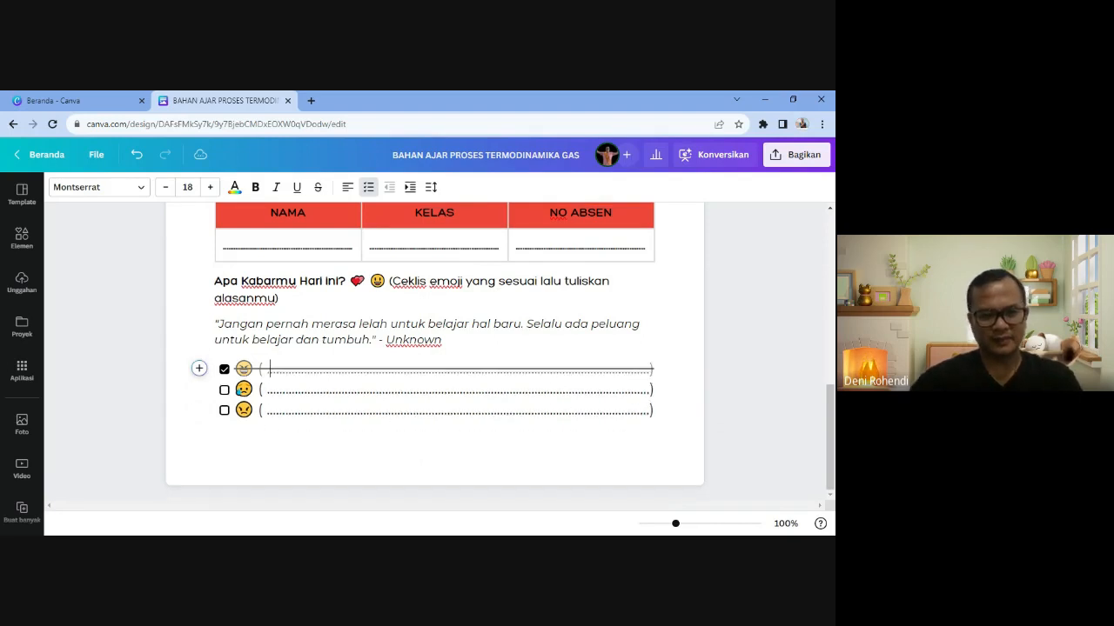
left_click(224, 369)
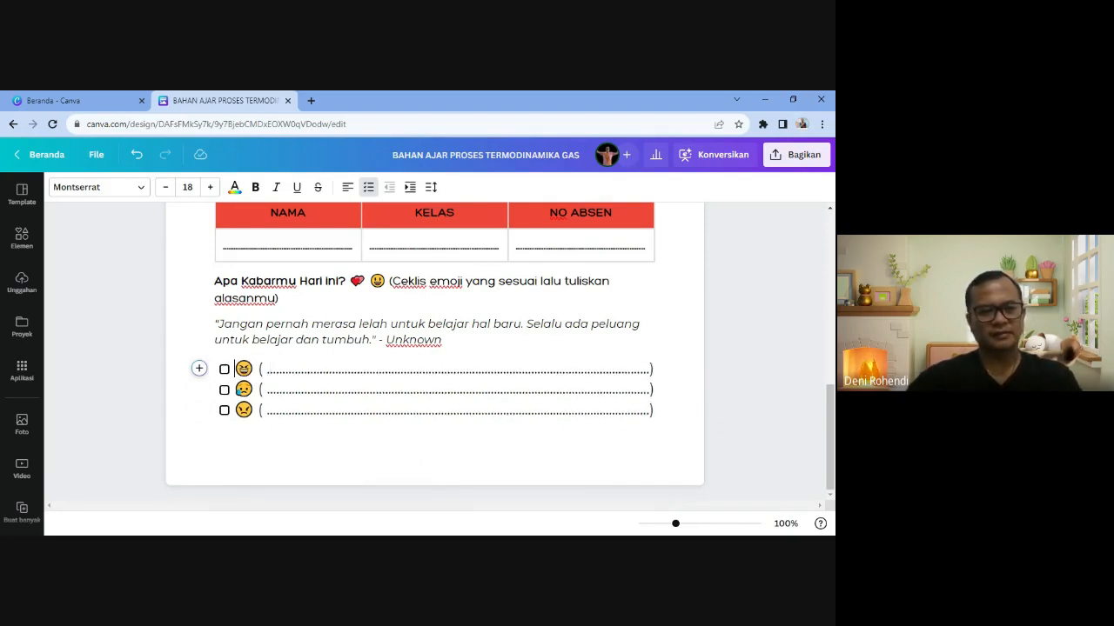
left_click(307, 410)
- Add an empty line below the third option, opening and closing the help panel
scroll(435, 348, "up", 6)
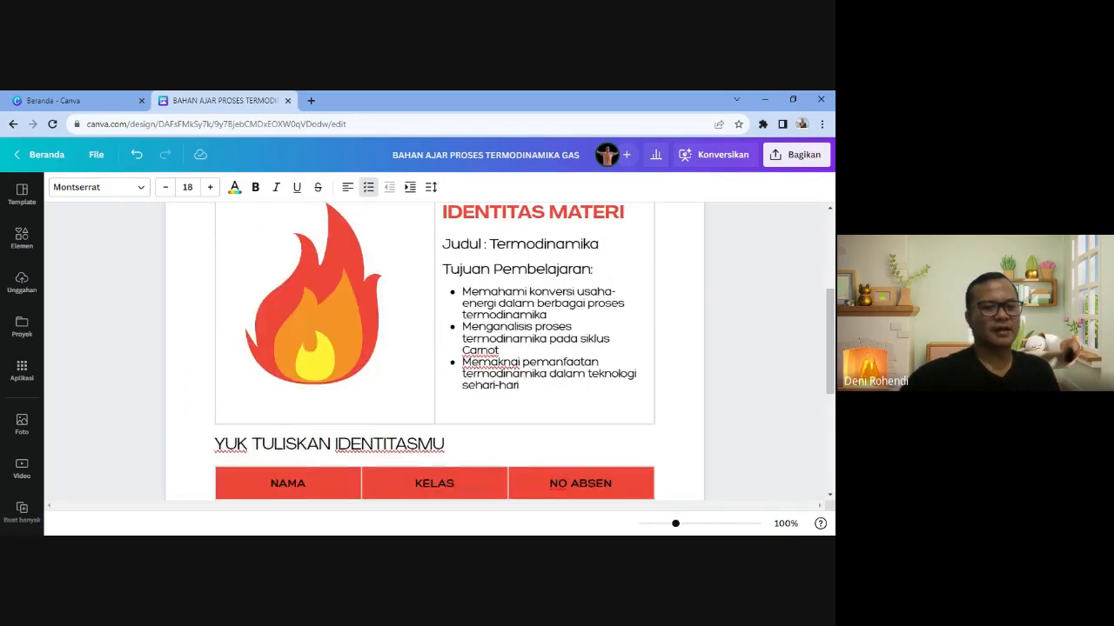
scroll(435, 348, "down", 6)
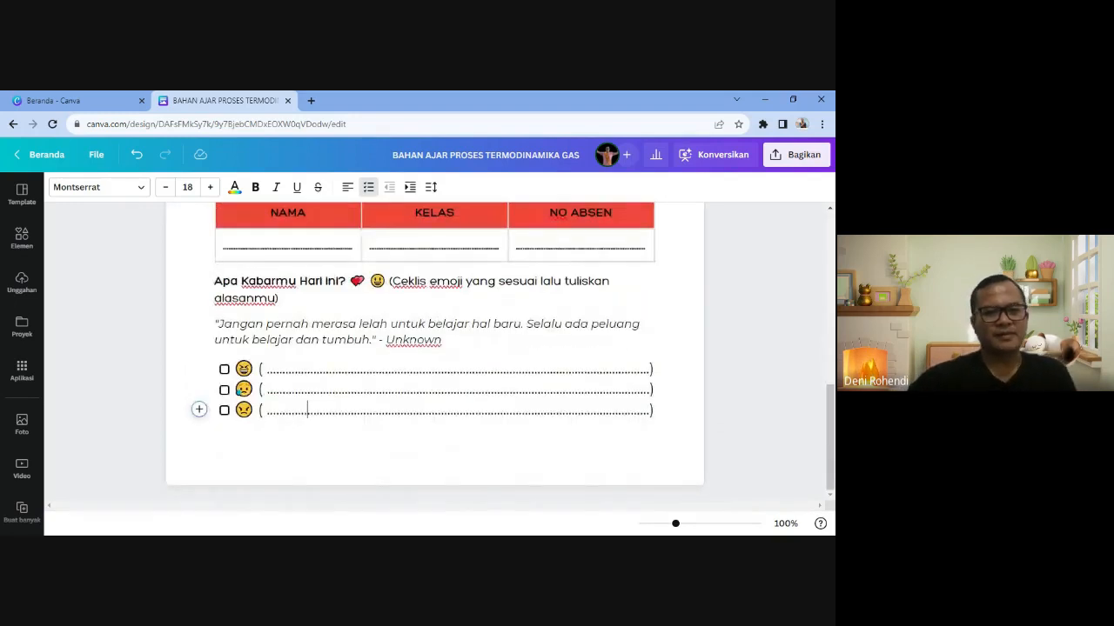
key("End")
left_click(819, 523)
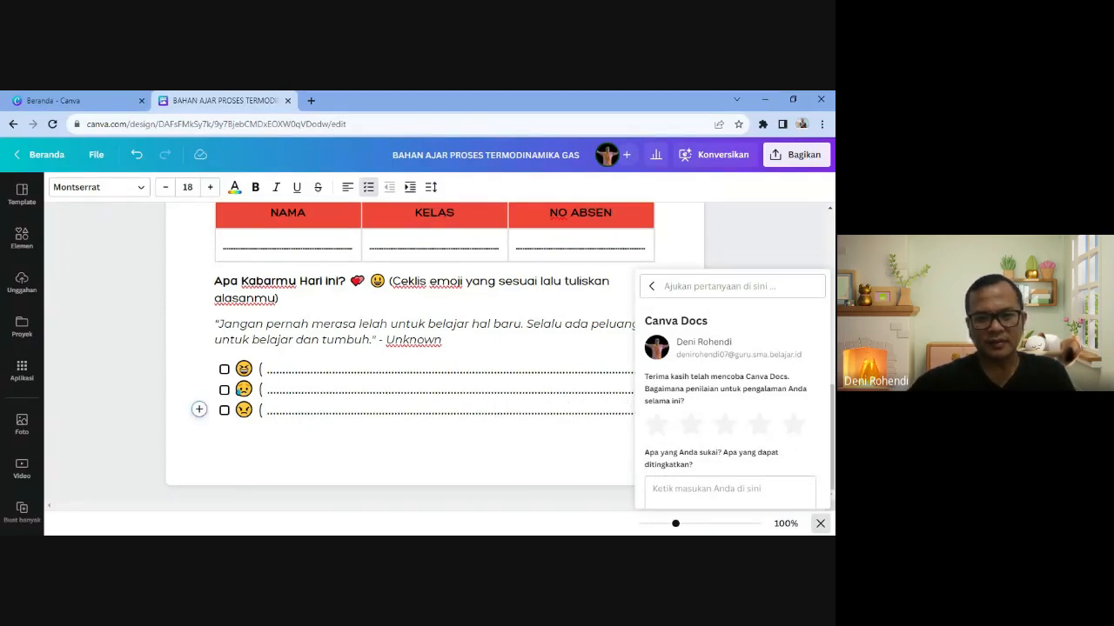
key("Return")
key("Return")
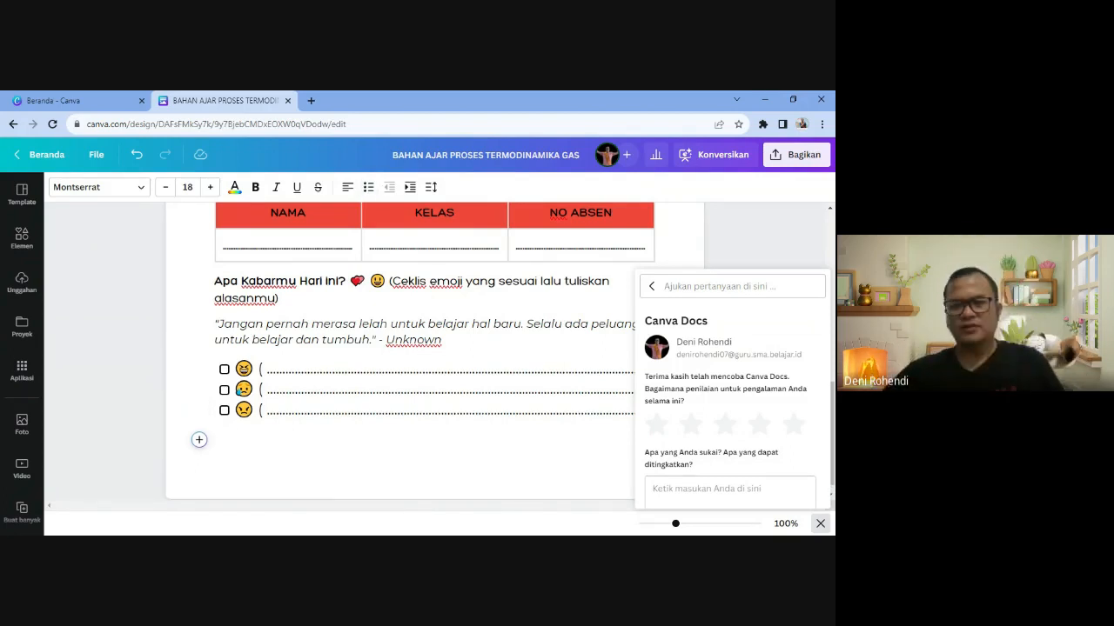
left_click(652, 286)
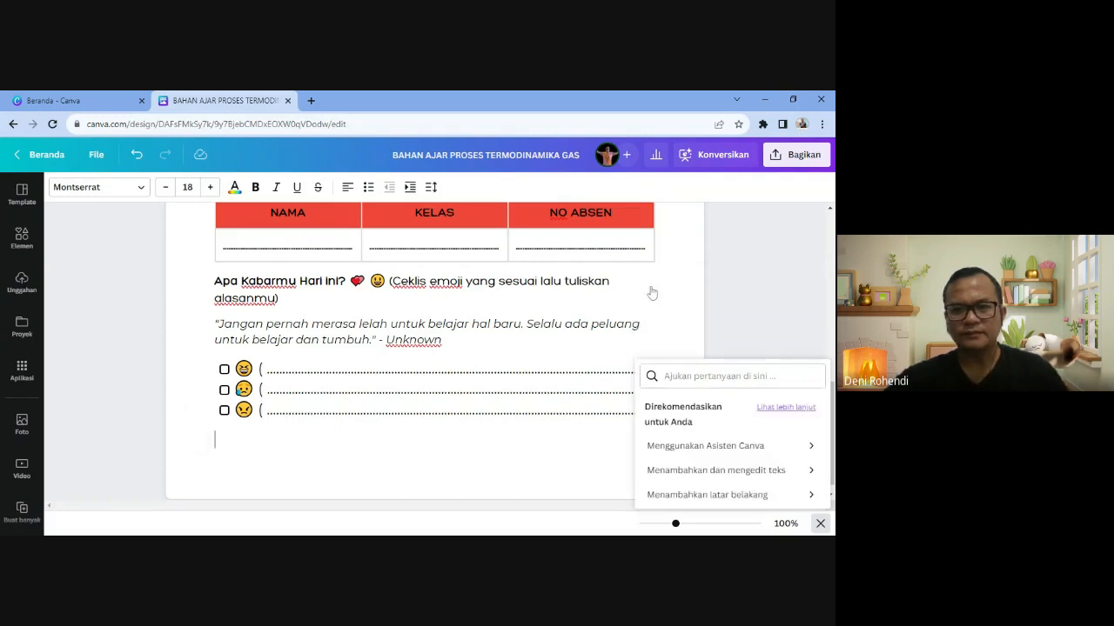
left_click(651, 287)
left_click(819, 523)
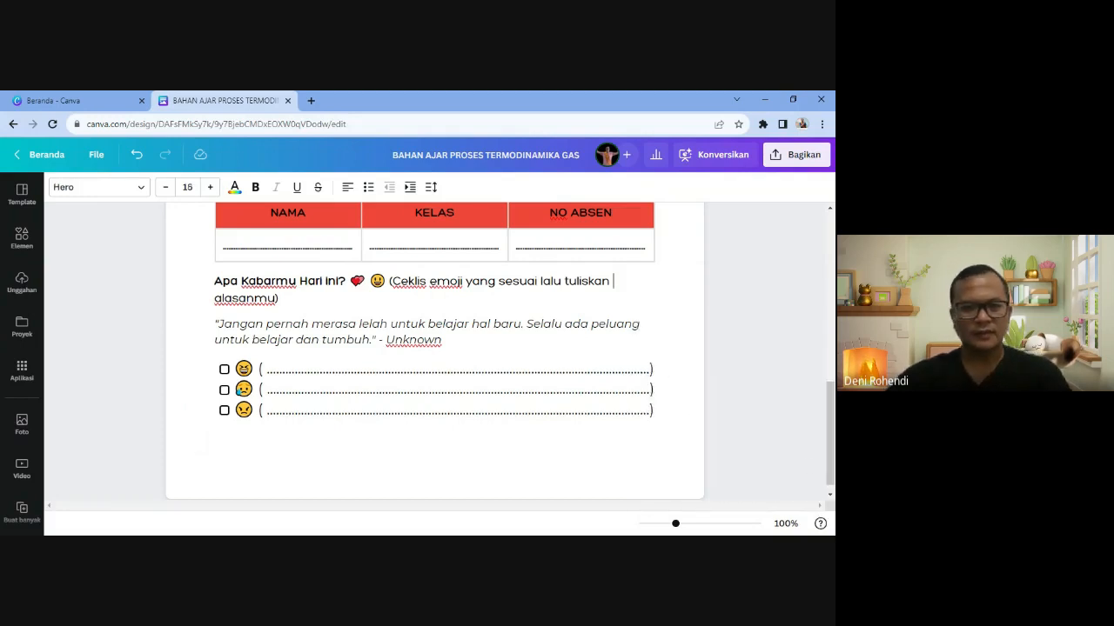
- Close Magic Write and set the empty line below the mood options to the Subjudul style
left_click(214, 439)
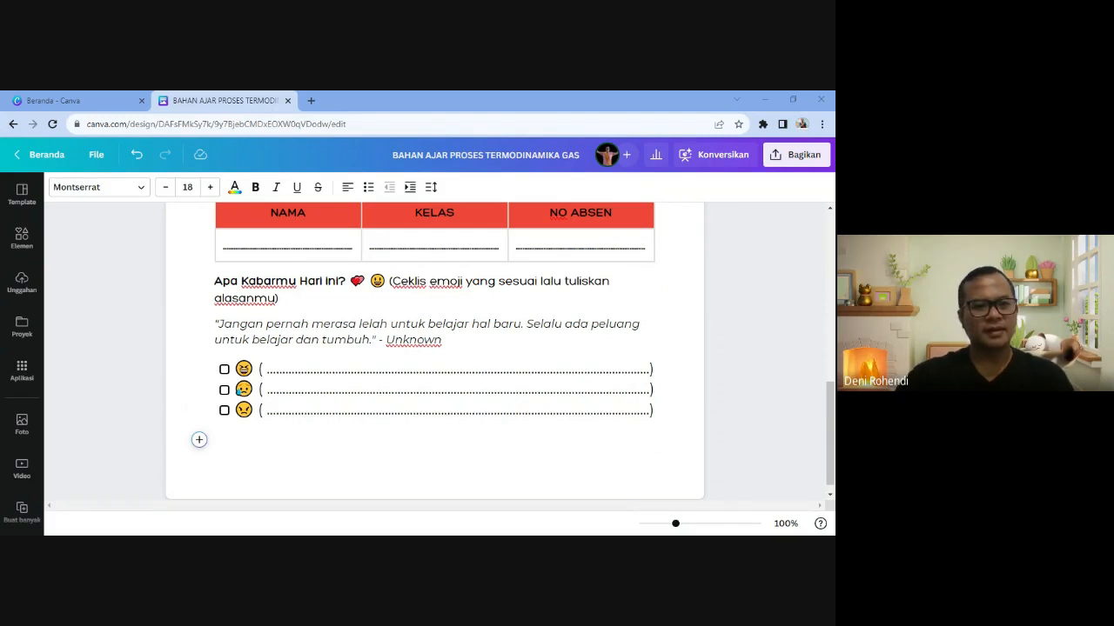
left_click(216, 439)
left_click(198, 440)
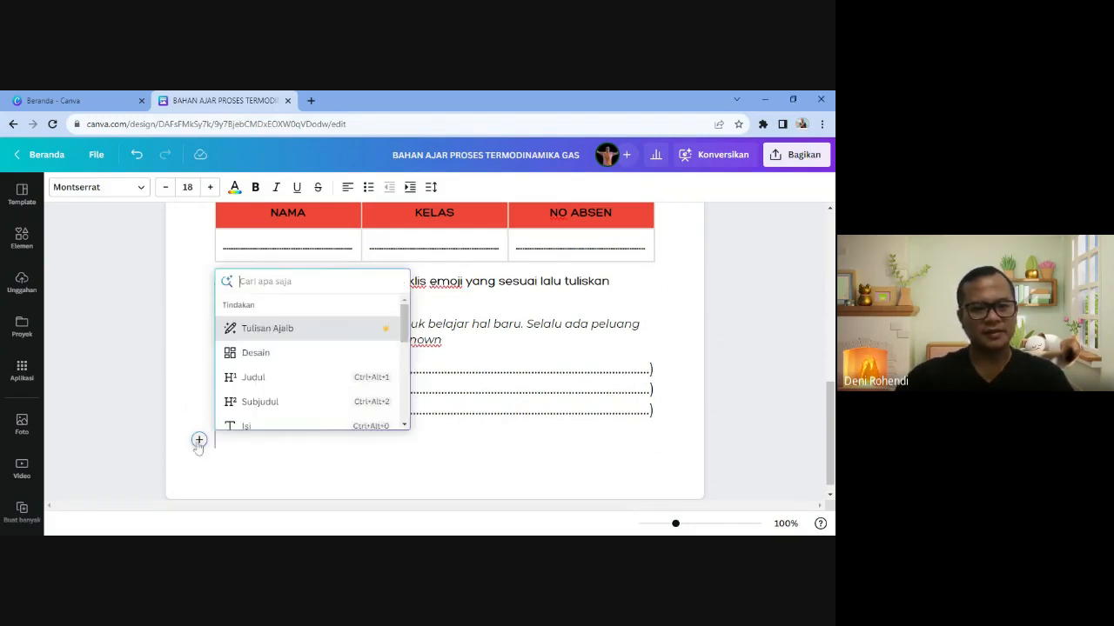
left_click(269, 331)
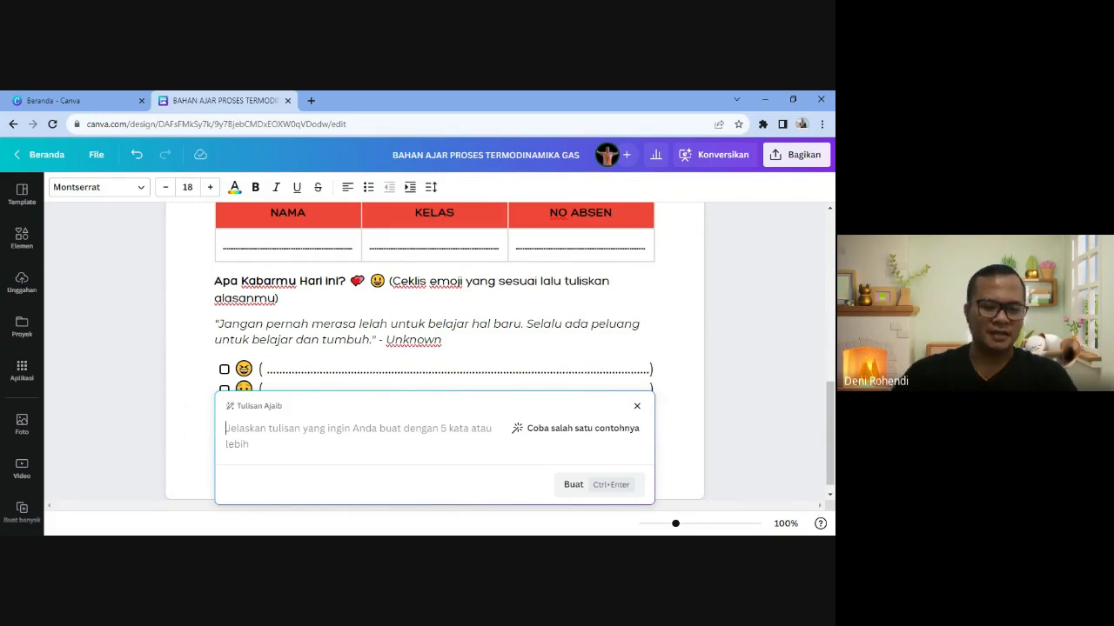
key("Escape")
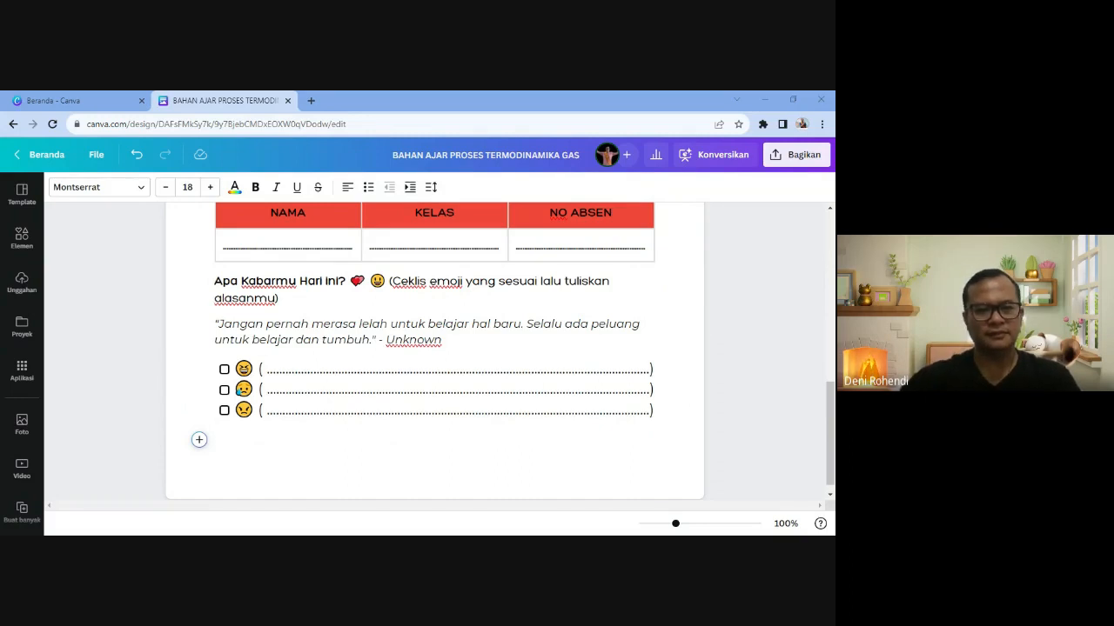
left_click(198, 441)
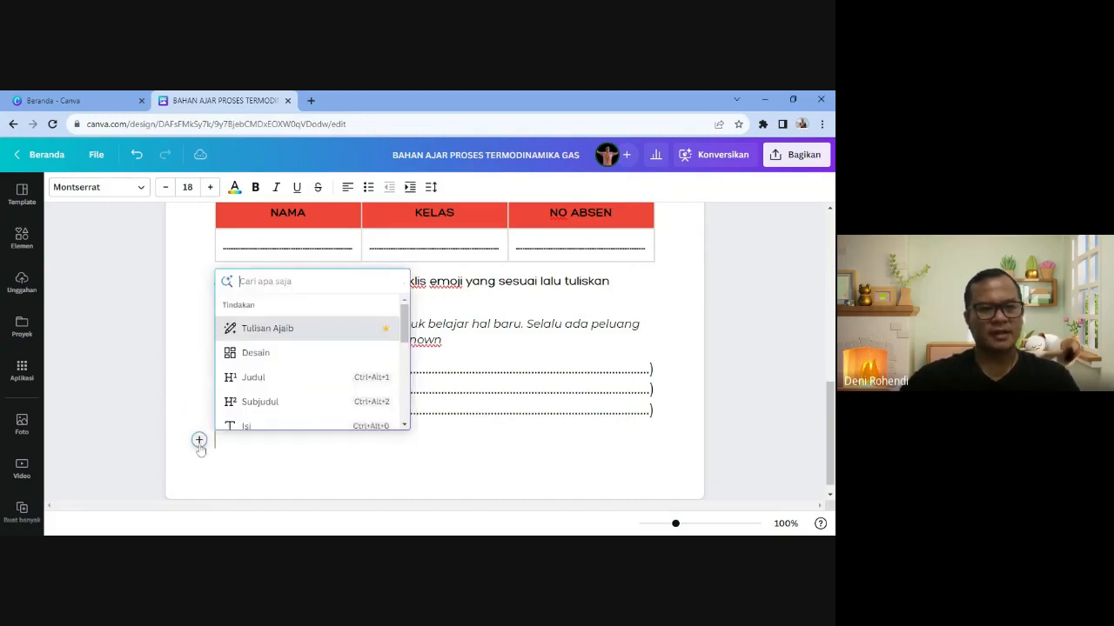
left_click(261, 402)
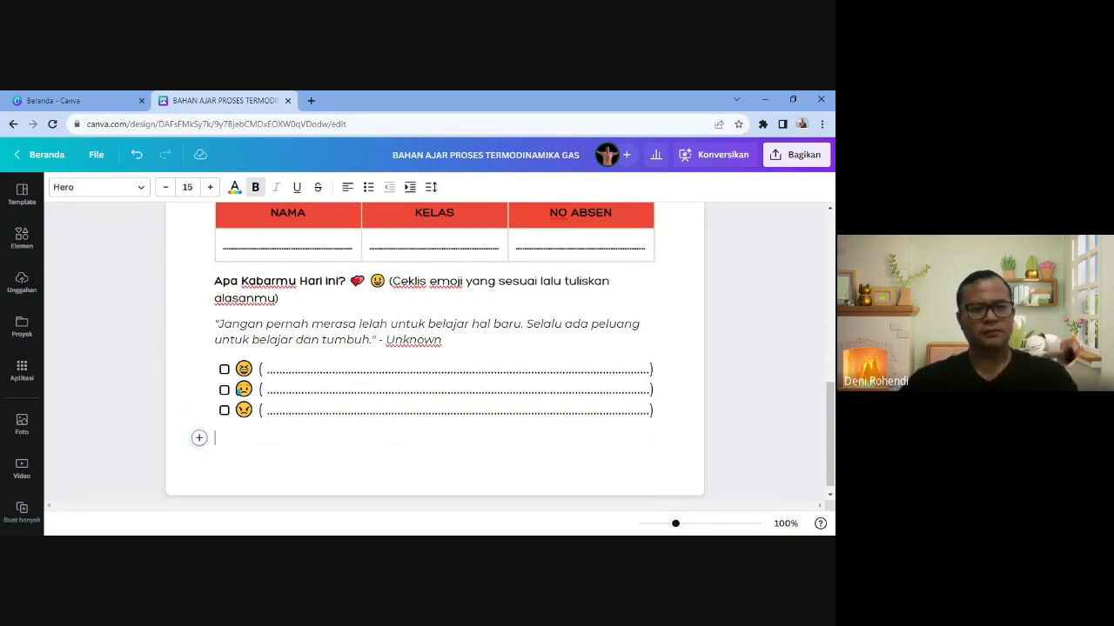
- Type the subheading 'Video Pengantar' and leave an empty line beneath it
type("Viudeo")
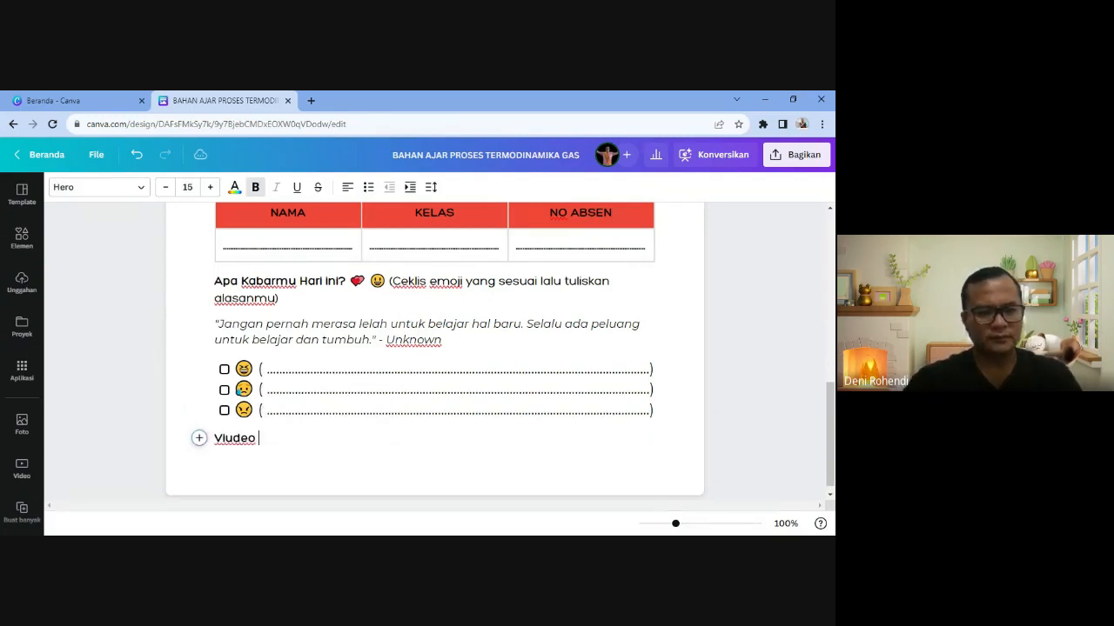
key("BackSpace")
key("BackSpace")
key("BackSpace")
key("BackSpace")
key("BackSpace")
type("de")
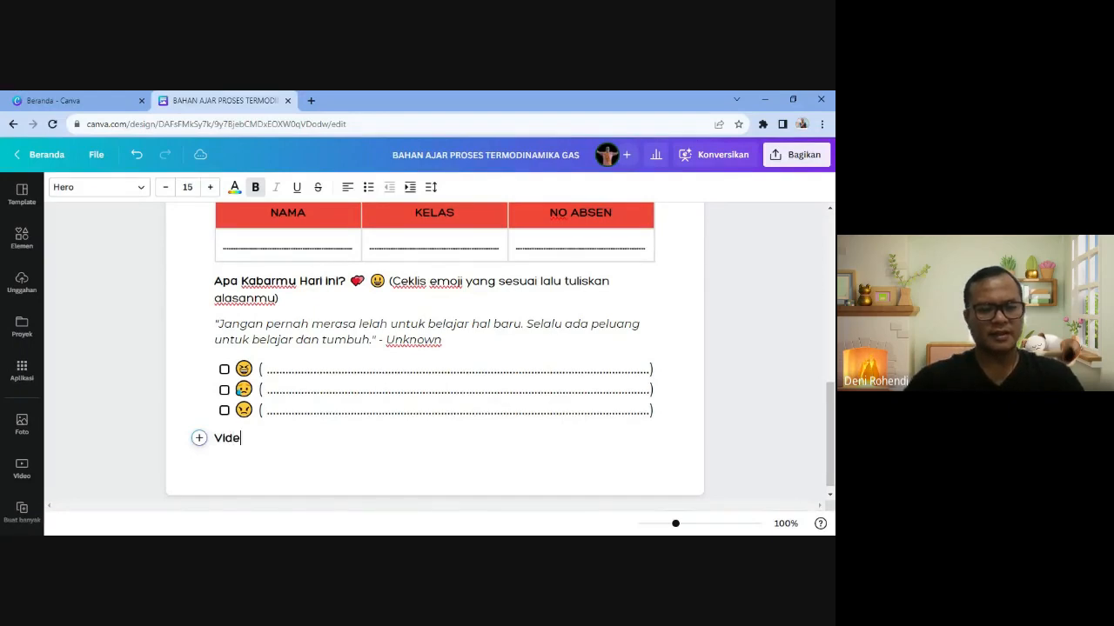
type("o Pengantar")
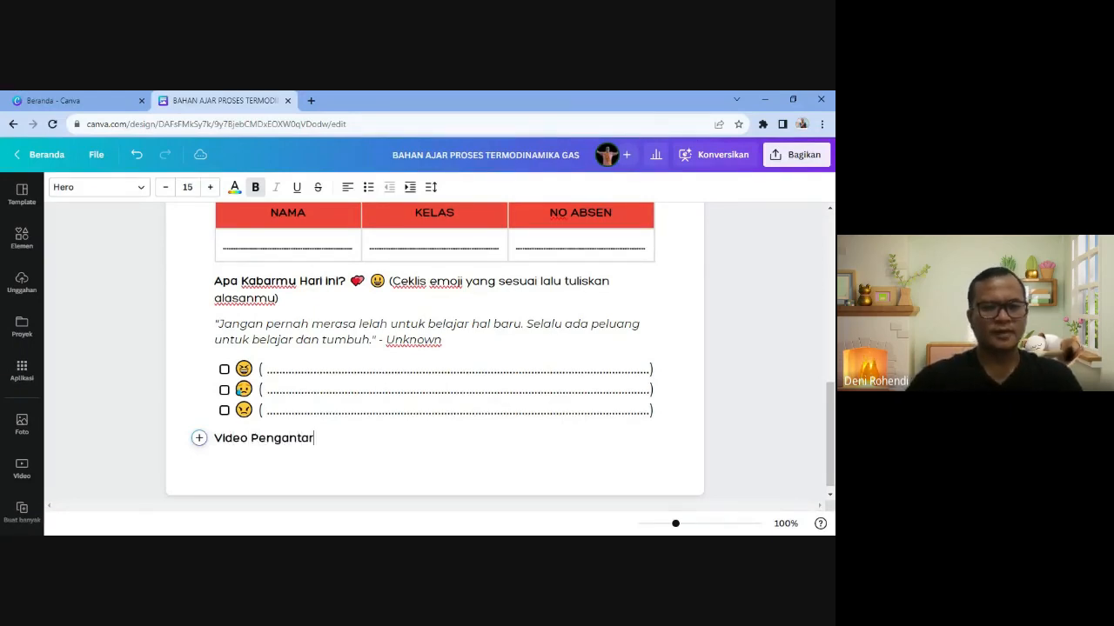
key("Return")
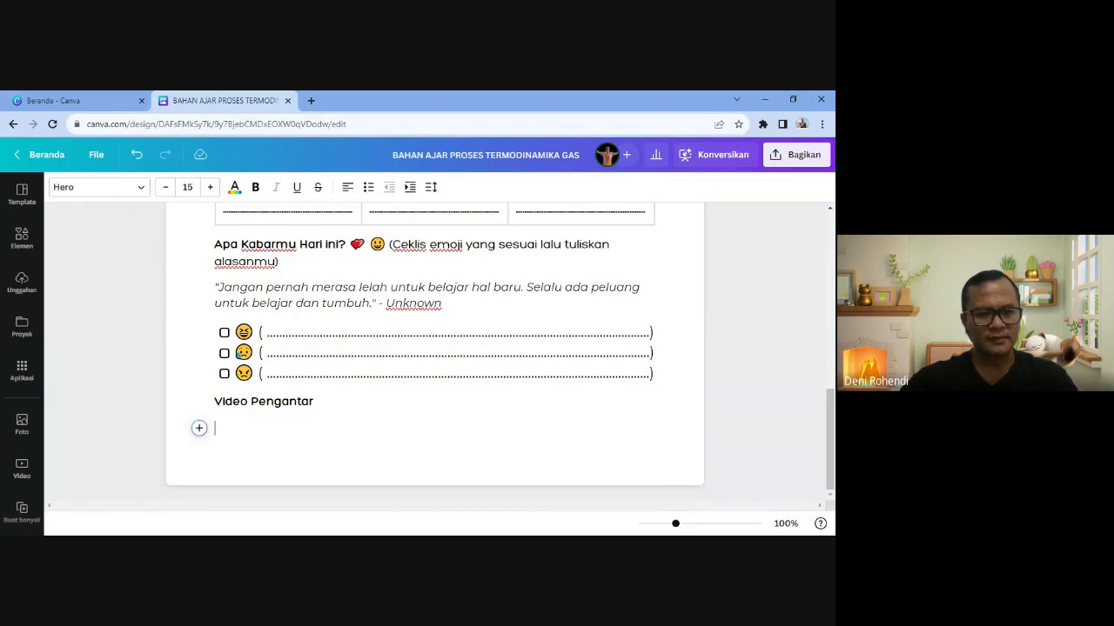
key("ctrl+v")
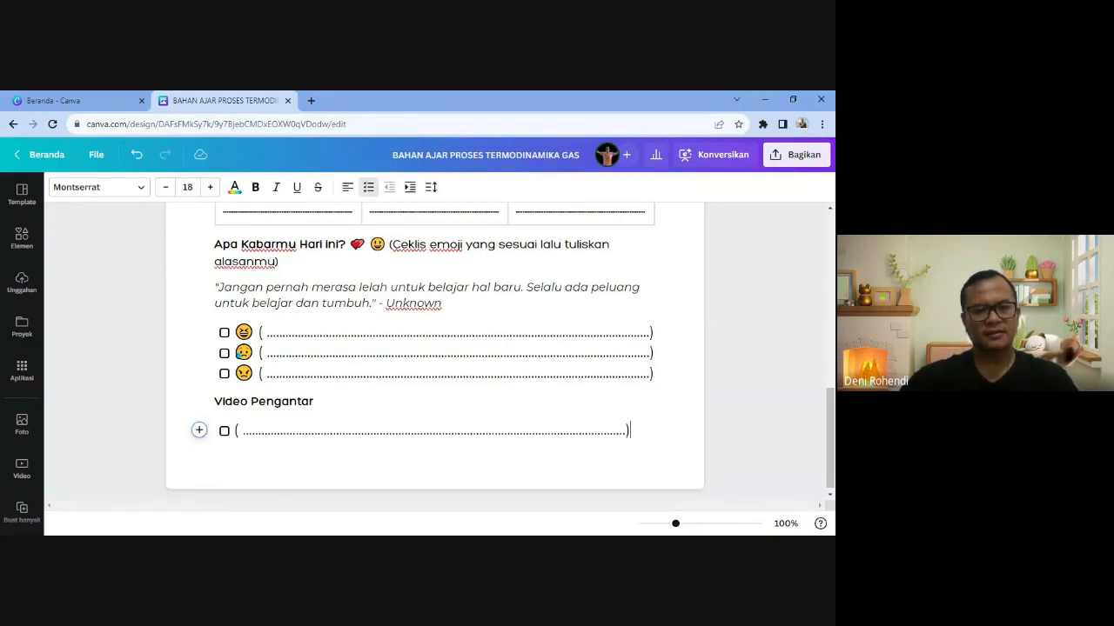
key("ctrl+z")
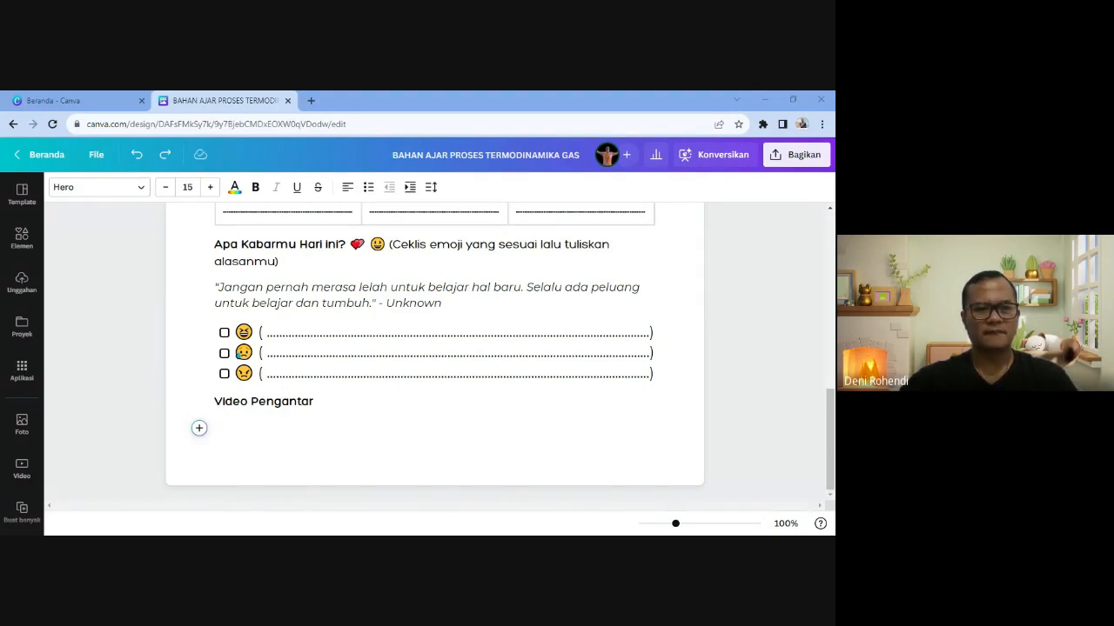
- Paste the sentence ending 'klik disini' under Video Pengantar and add a star-struck emoji
key("alt+Tab")
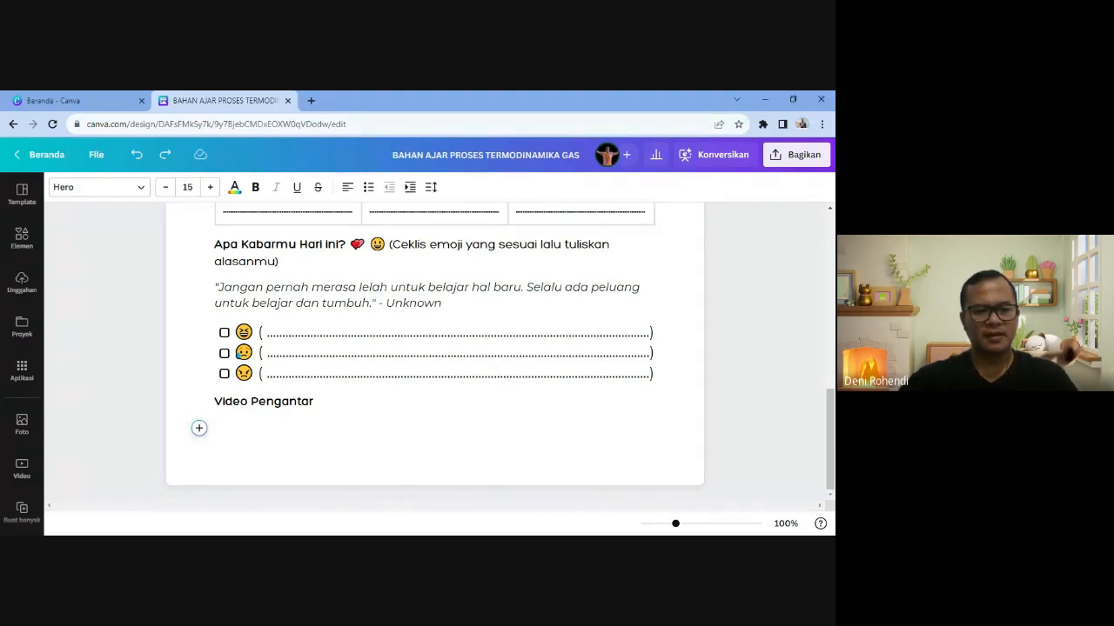
type("simak video dibawah ini lalu jawab pertanyaan yang diberikan! klik disini �")
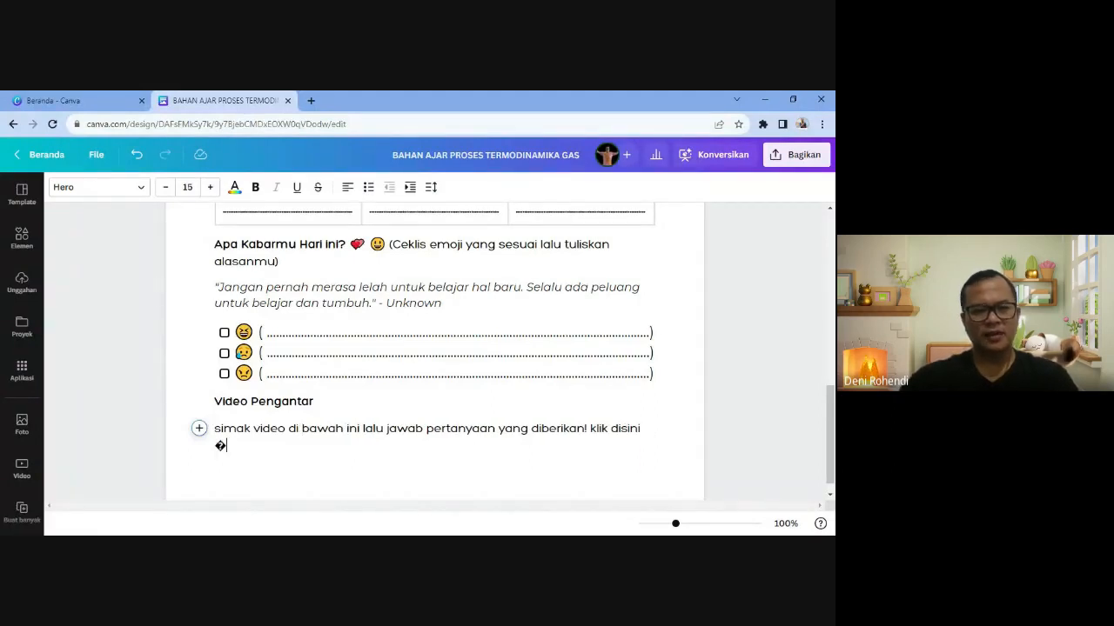
key("BackSpace")
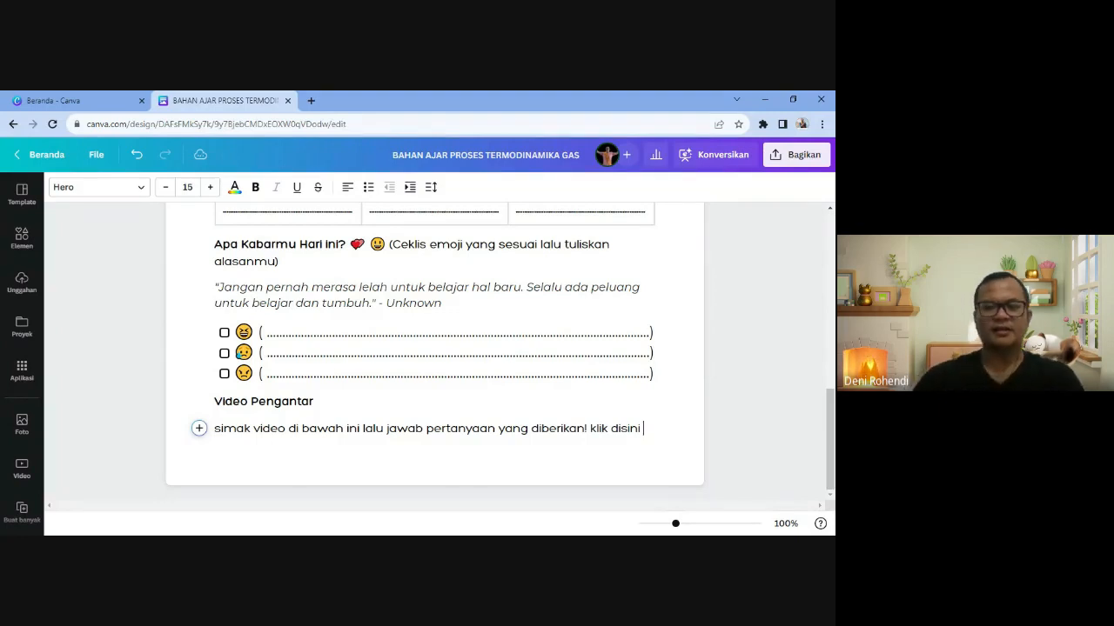
type(":")
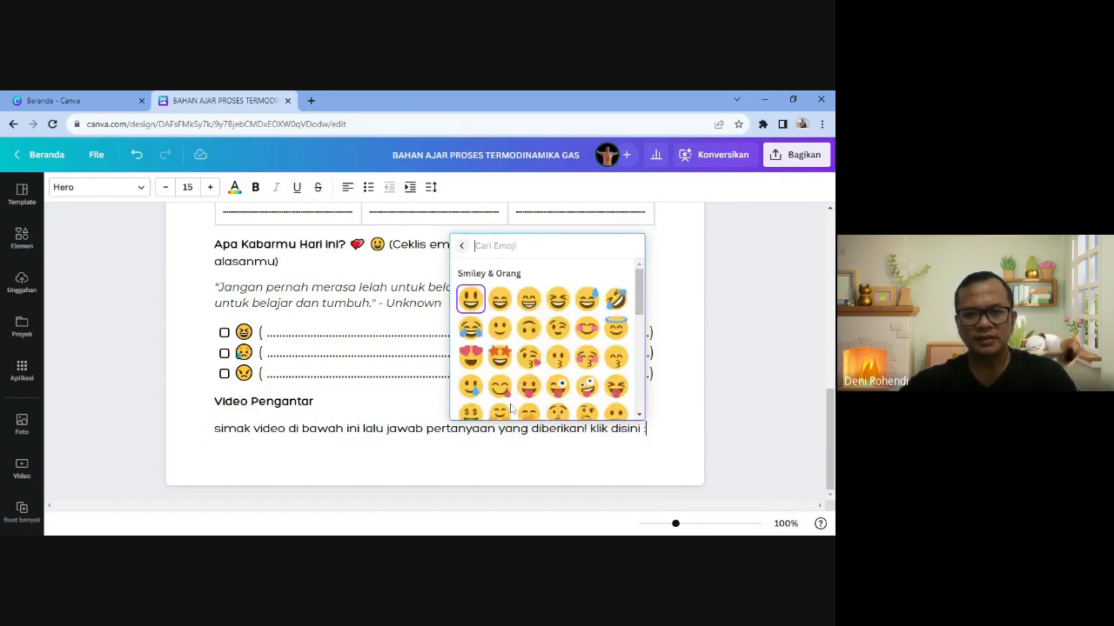
left_click(499, 357)
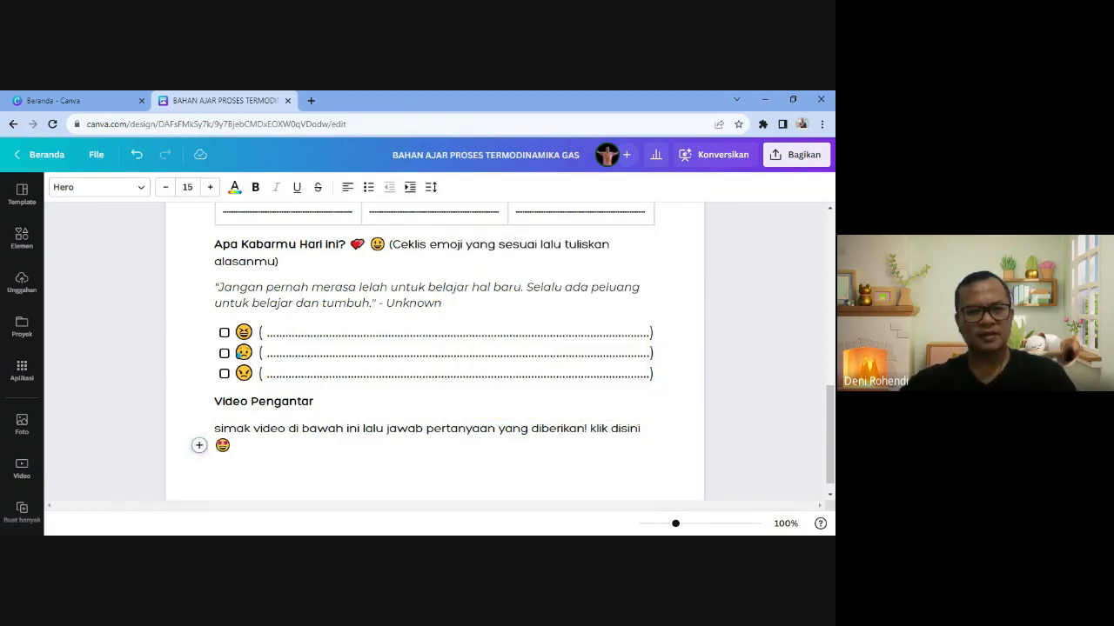
- Add a fresh empty line below the instruction sentence
left_click(253, 428)
left_click(231, 446)
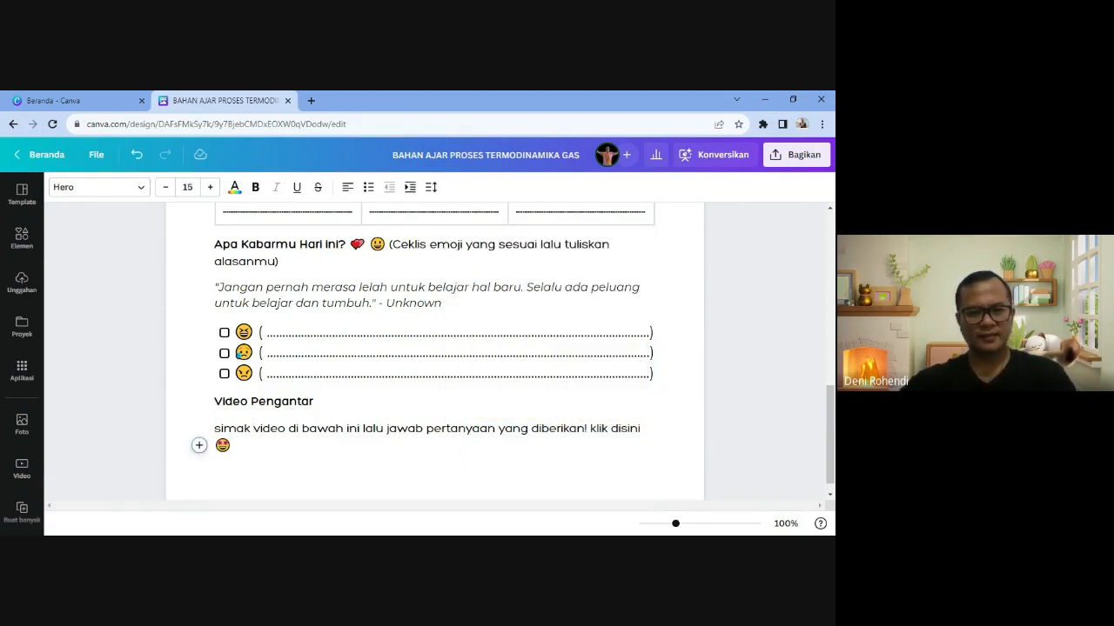
left_click(589, 428)
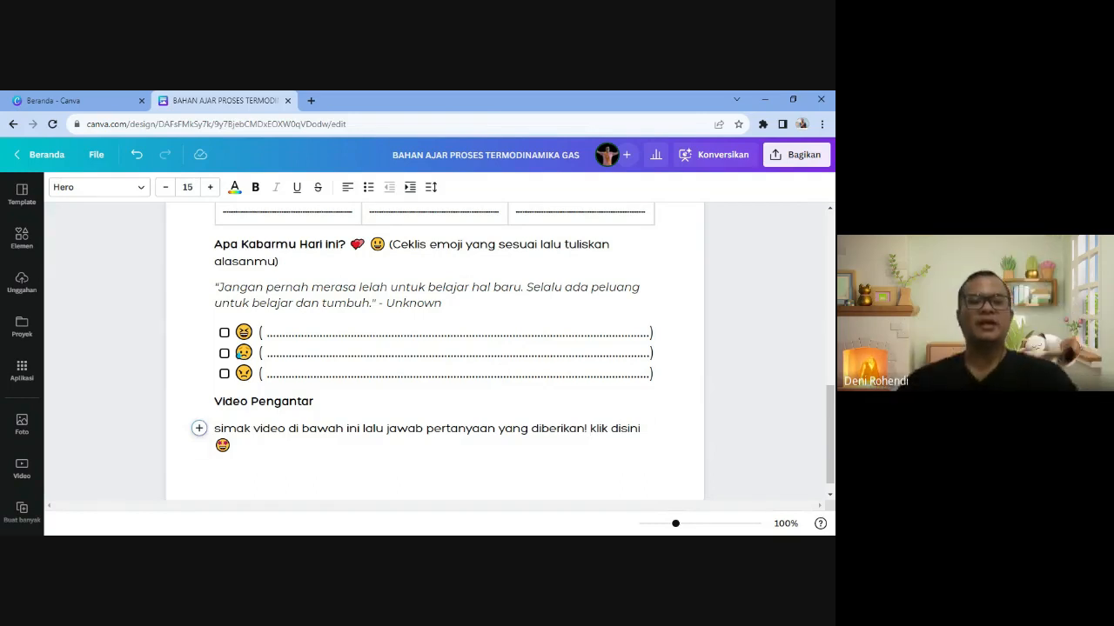
scroll(435, 348, "down", 1)
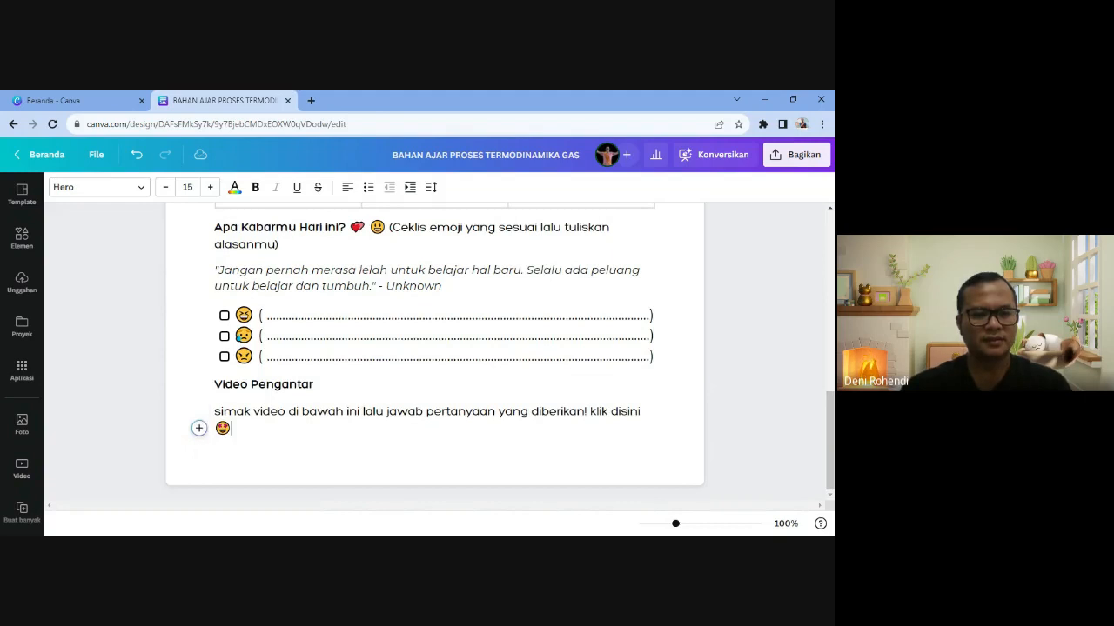
key("Return")
left_click(200, 455)
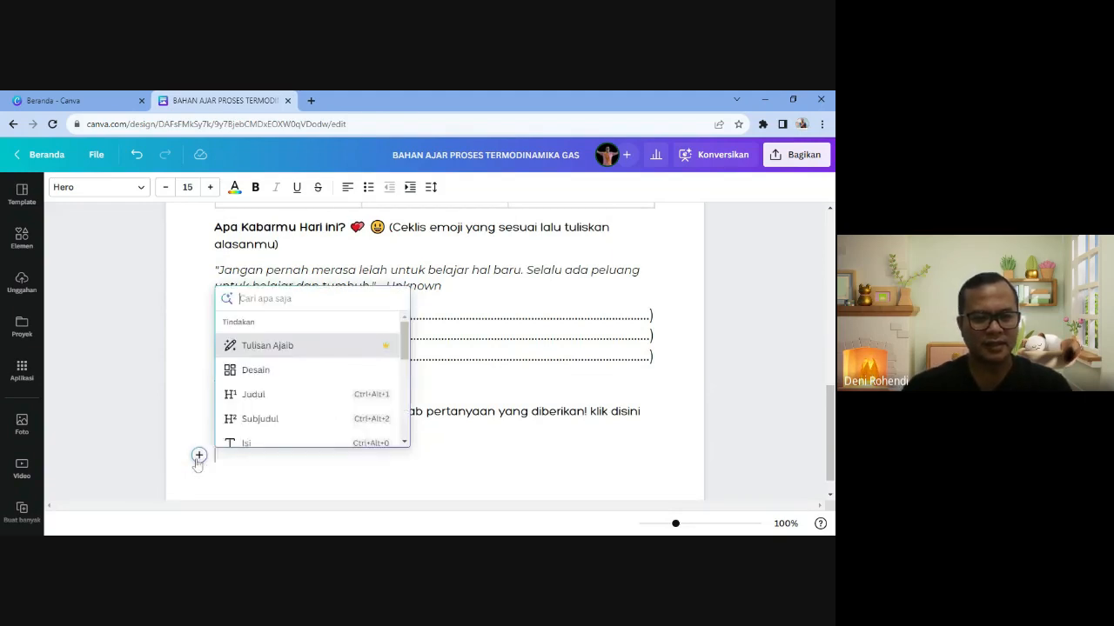
scroll(271, 409, "down", 6)
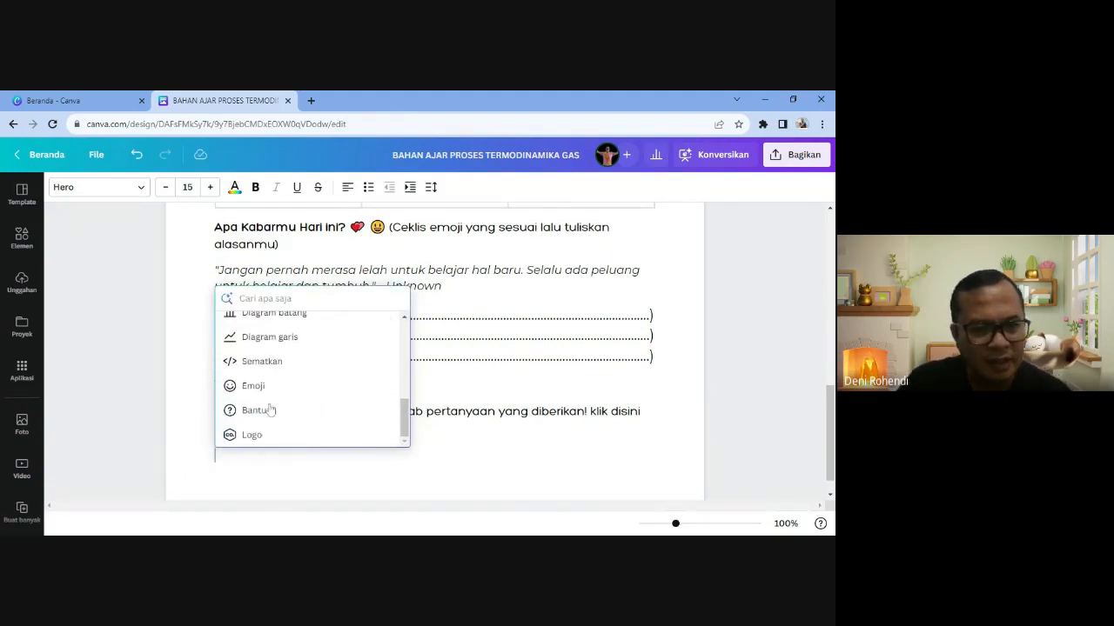
scroll(271, 410, "up", 1)
scroll(270, 408, "up", 6)
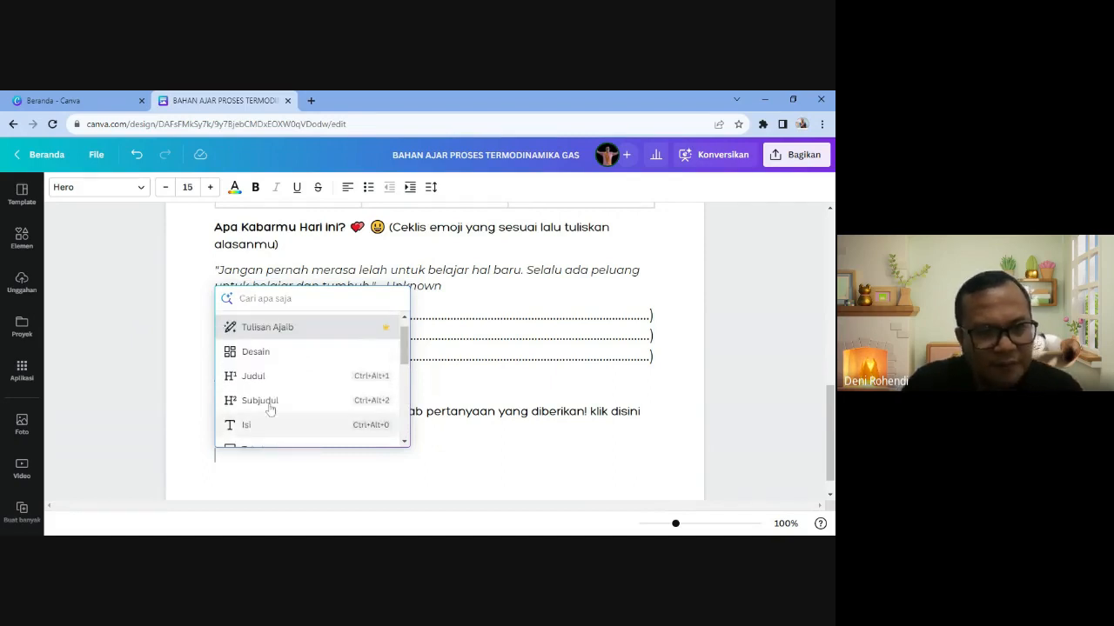
key("Escape")
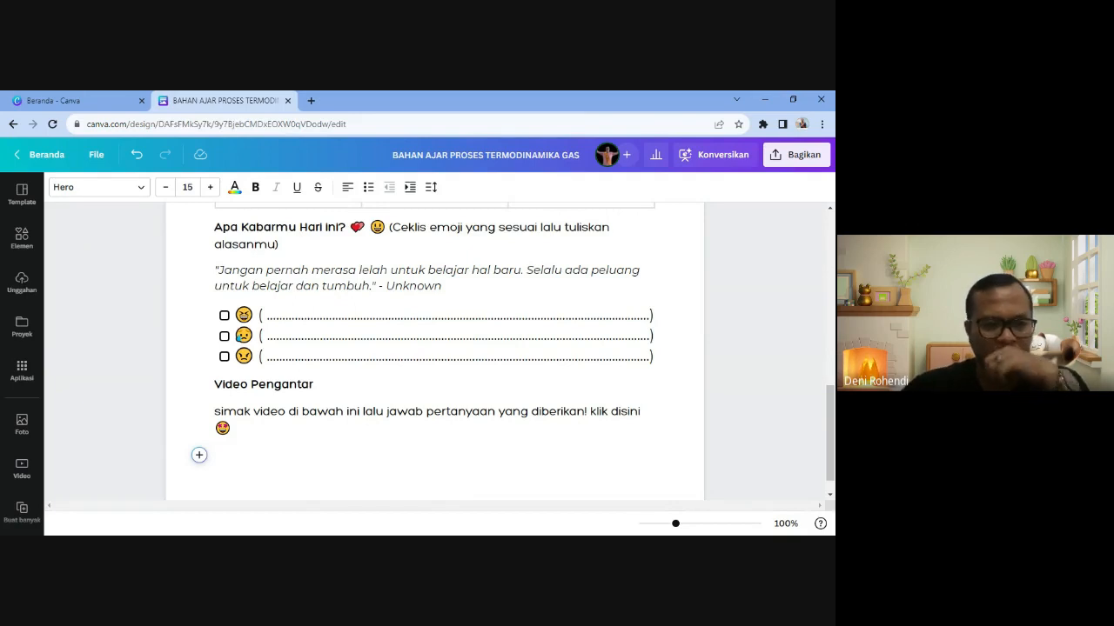
- Find the YouTube app in the apps panel and search it with the pasted intro-video link
left_click(21, 369)
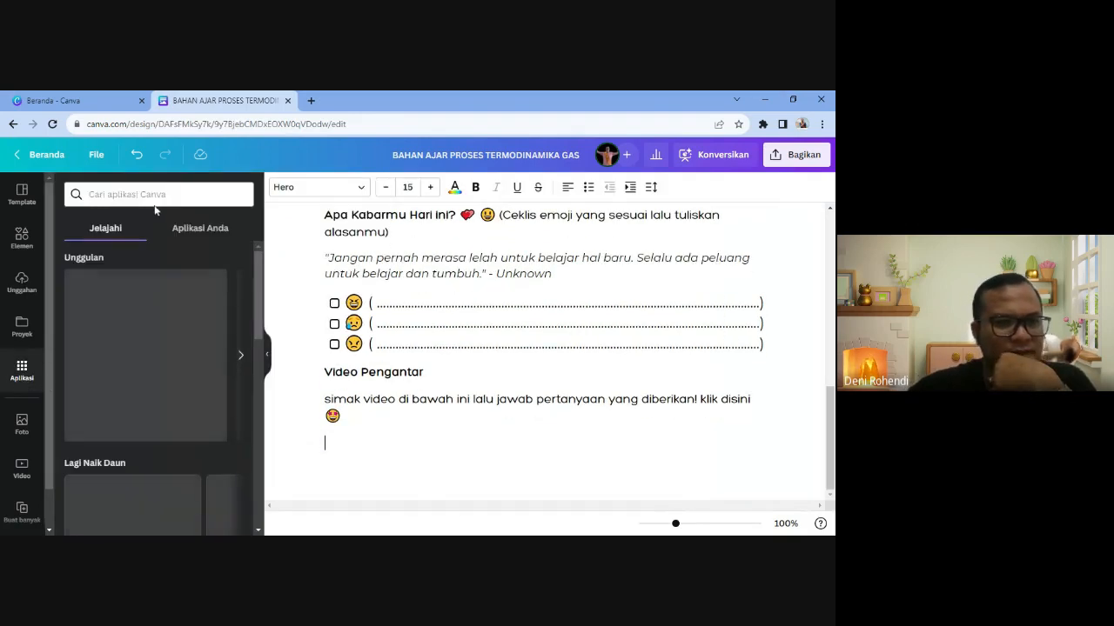
scroll(19, 374, "down", 1)
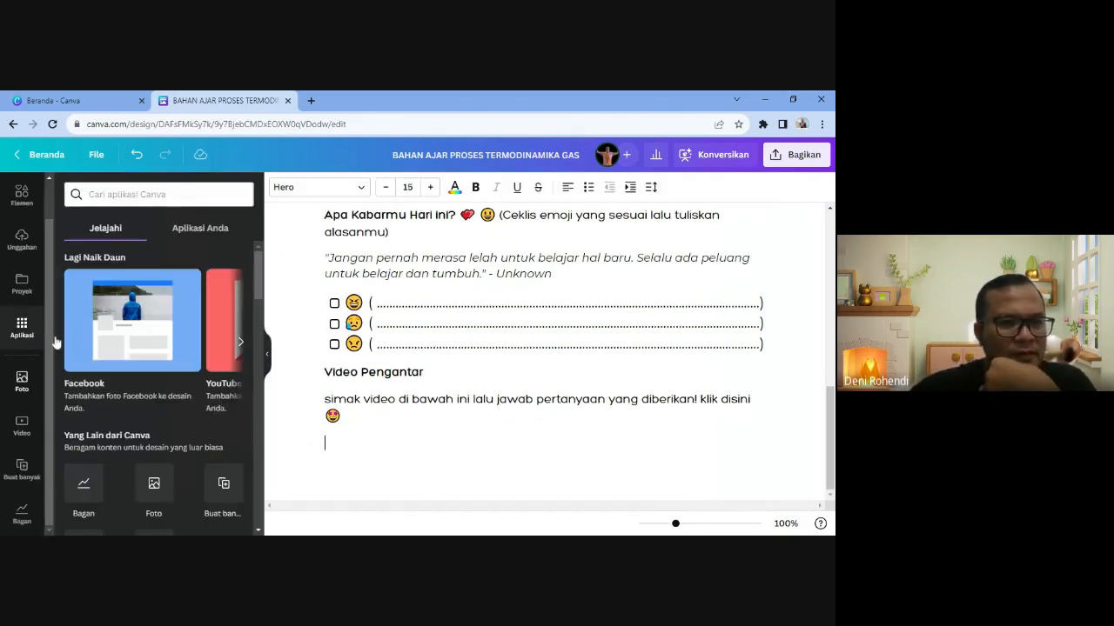
type("youtube")
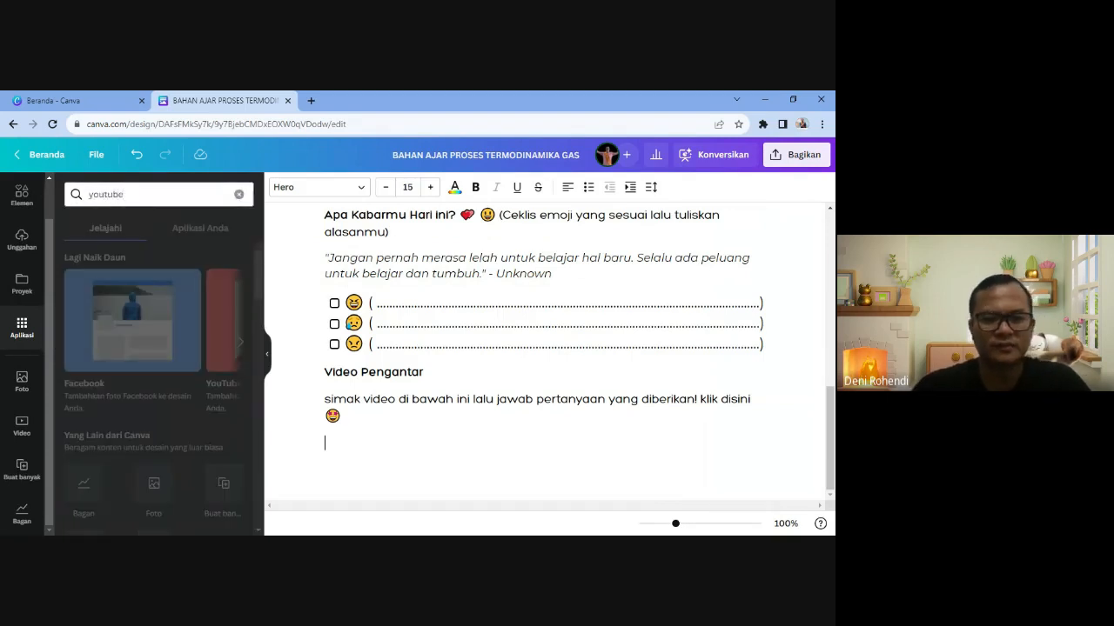
key("Return")
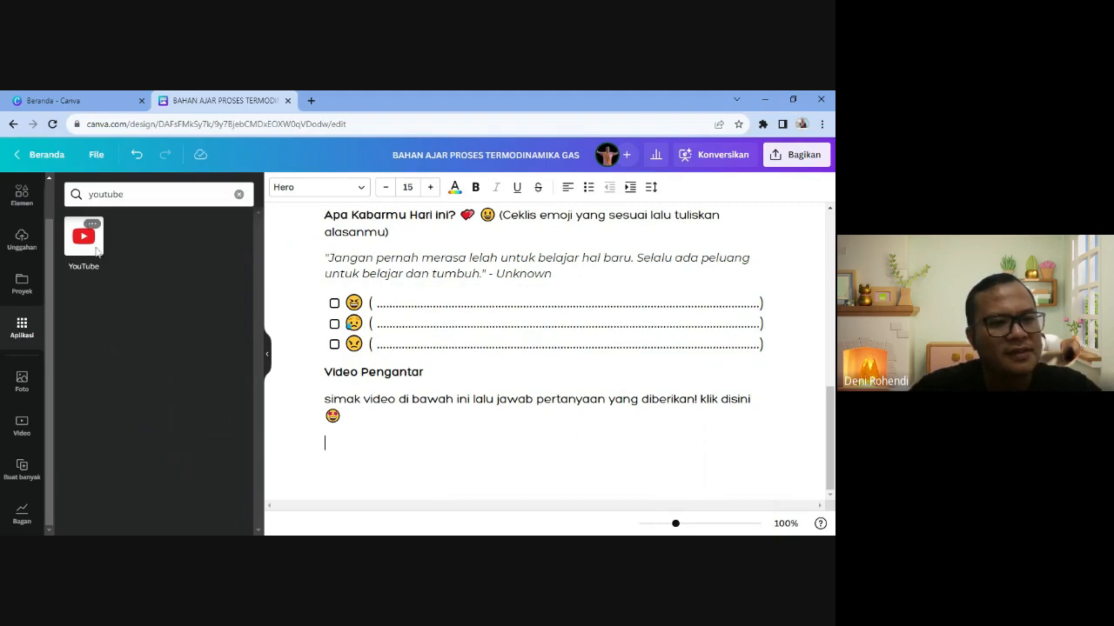
left_click(84, 242)
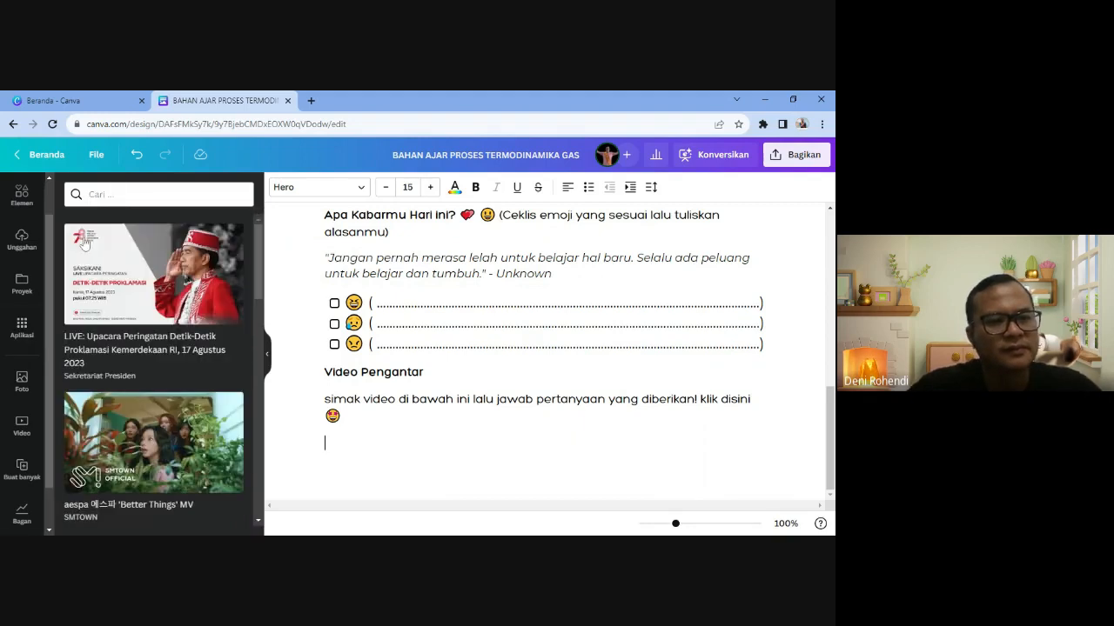
left_click(131, 194)
type("https://www.youtube.com/watch?v=CAICht-AsGY")
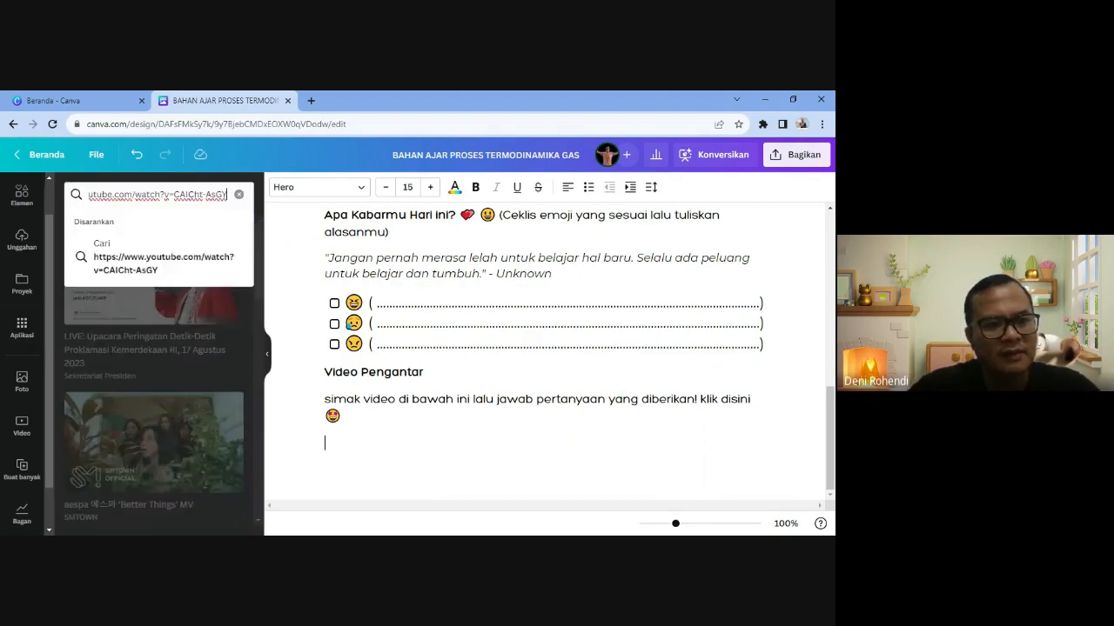
key("Return")
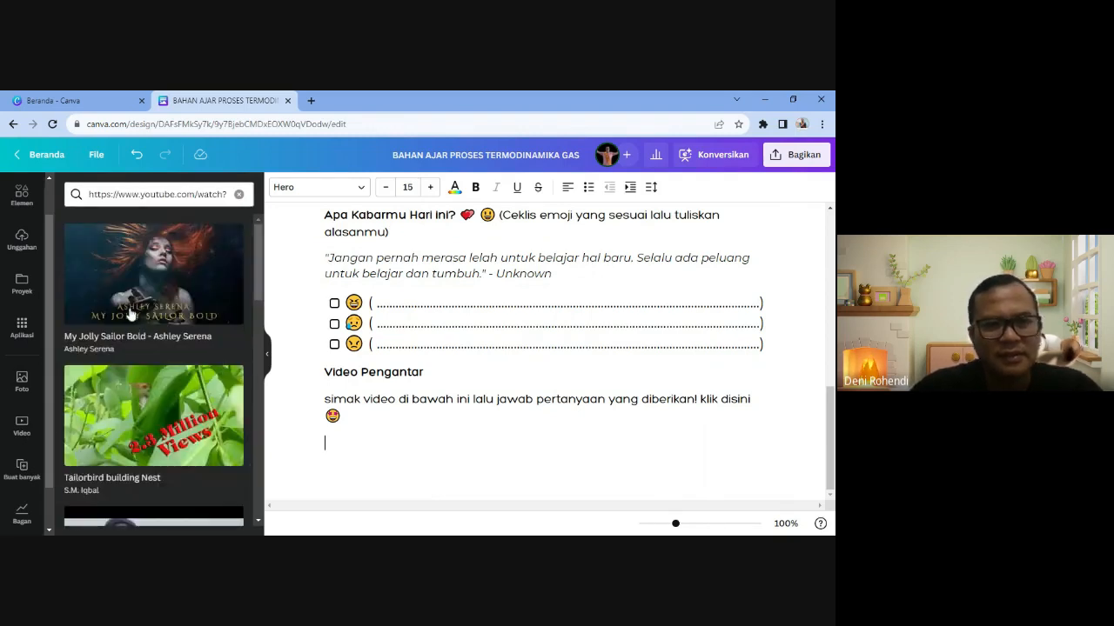
- Browse the Elements, Uploads and Projects panels before returning to the YouTube search
scroll(32, 340, "up", 1)
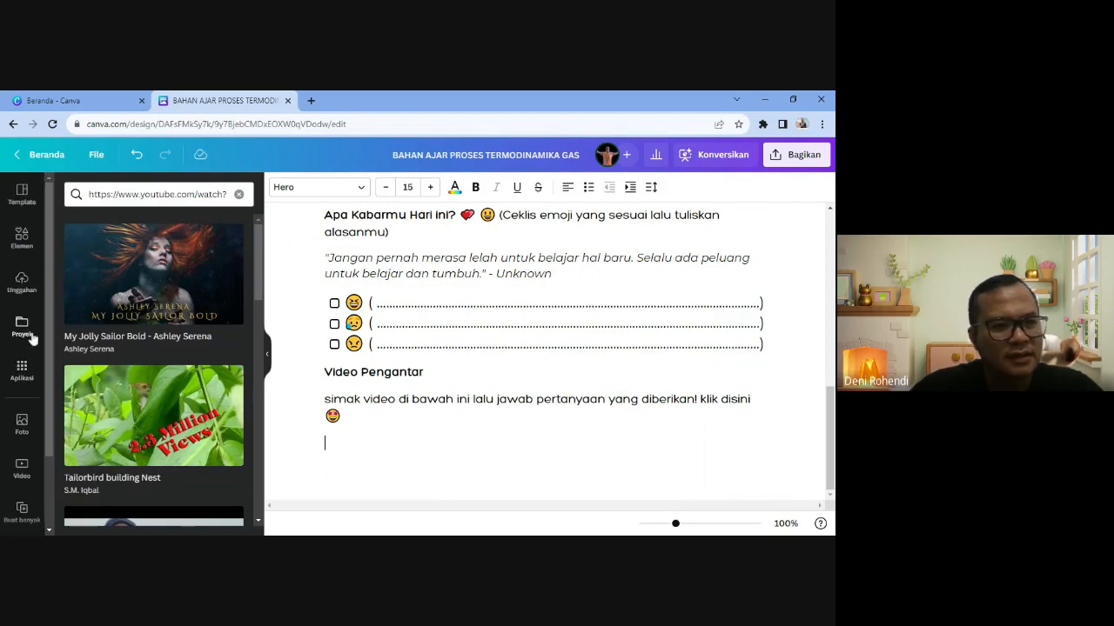
left_click(22, 242)
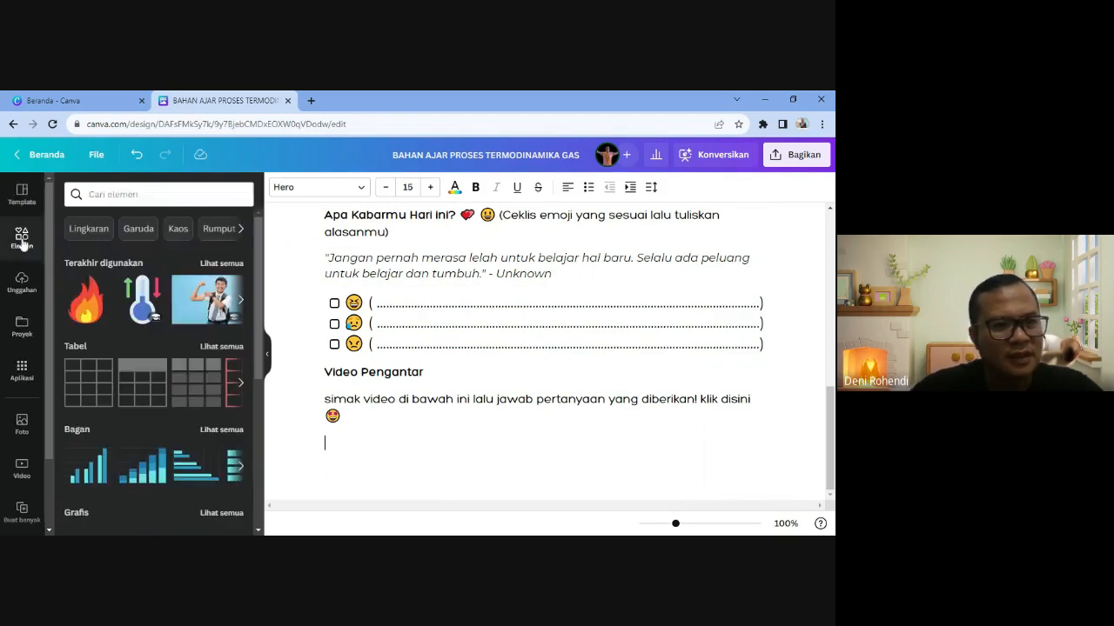
left_click(22, 282)
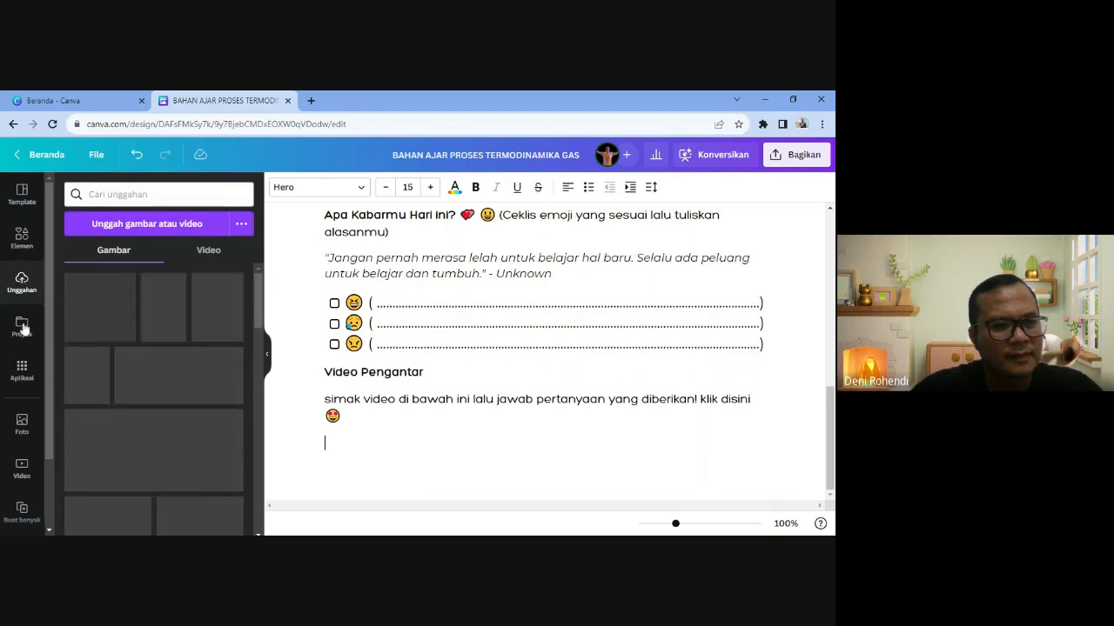
left_click(22, 327)
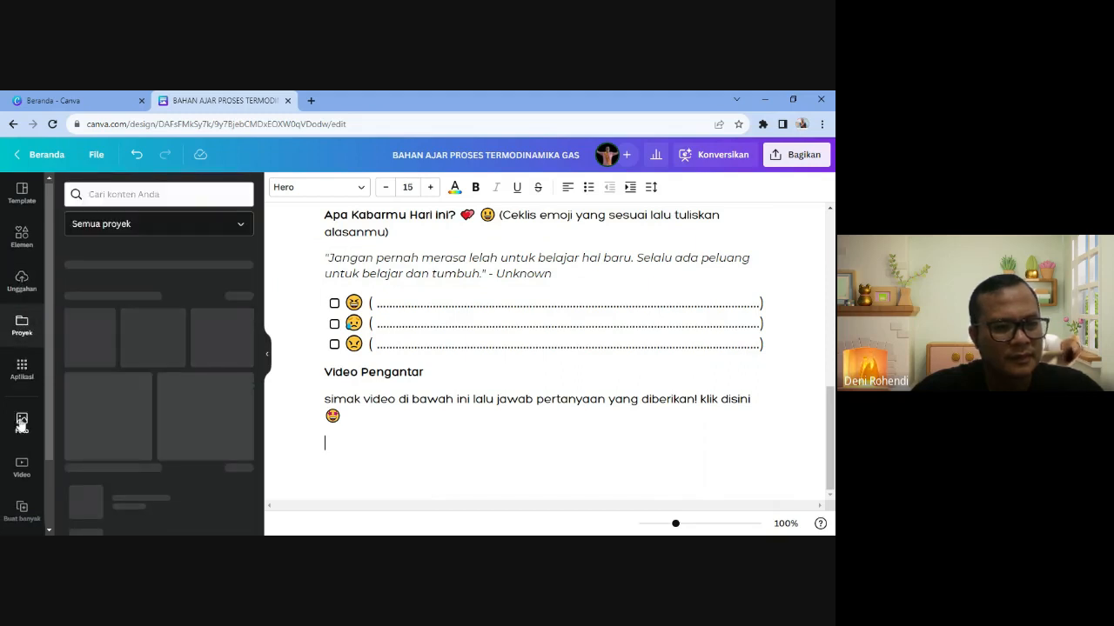
scroll(21, 422, "down", 1)
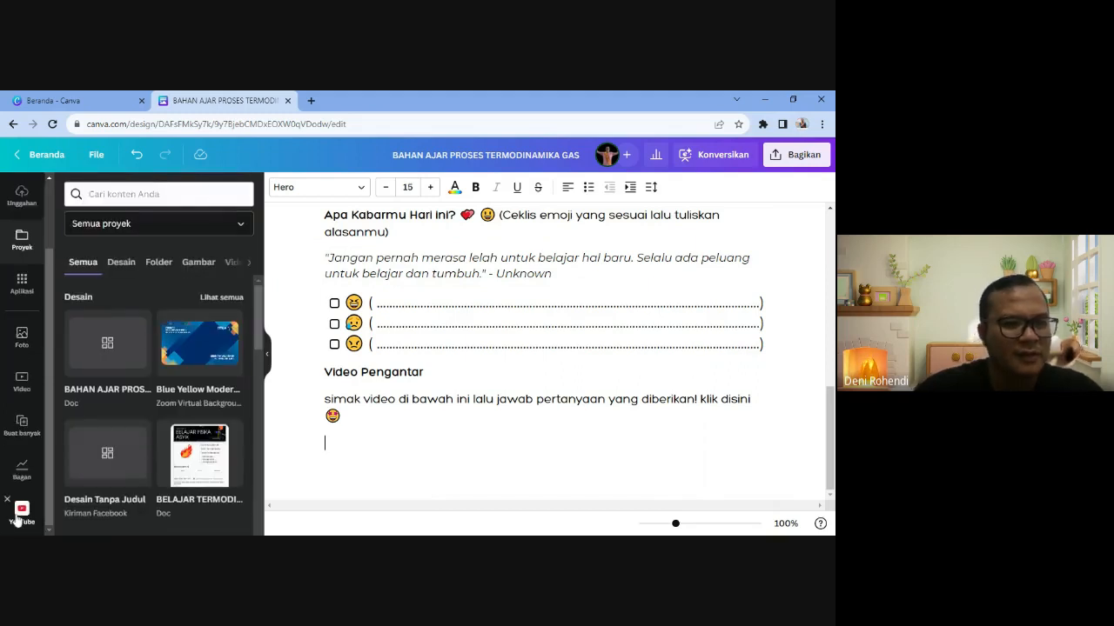
left_click(22, 510)
- Replace the old link with 'balon udara' and browse the resulting balloon videos
left_click(157, 194)
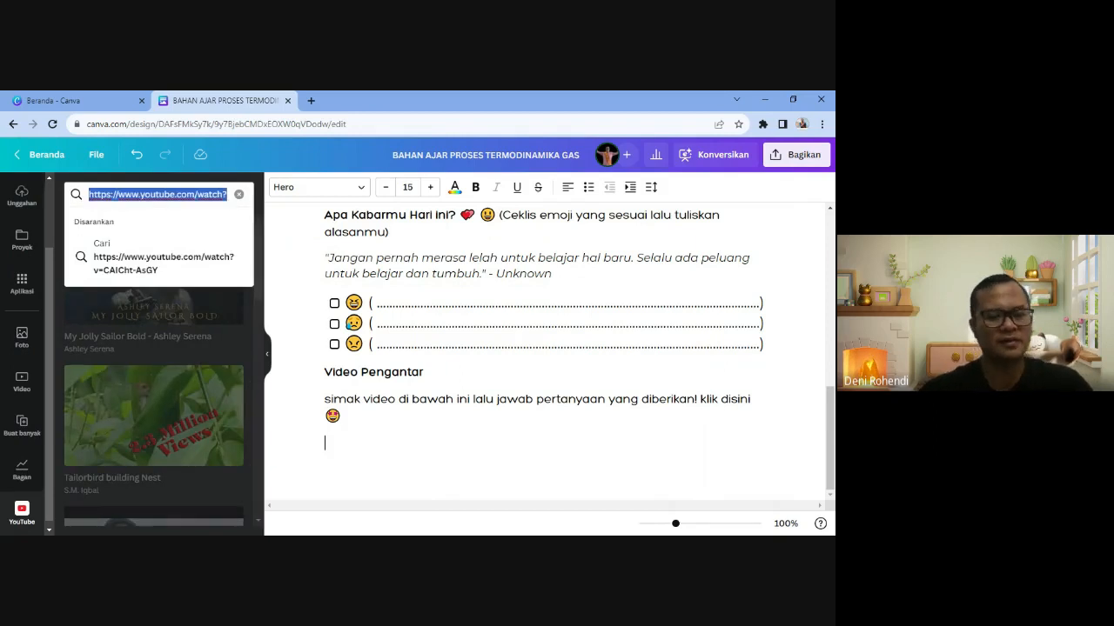
type("balon")
type("ara")
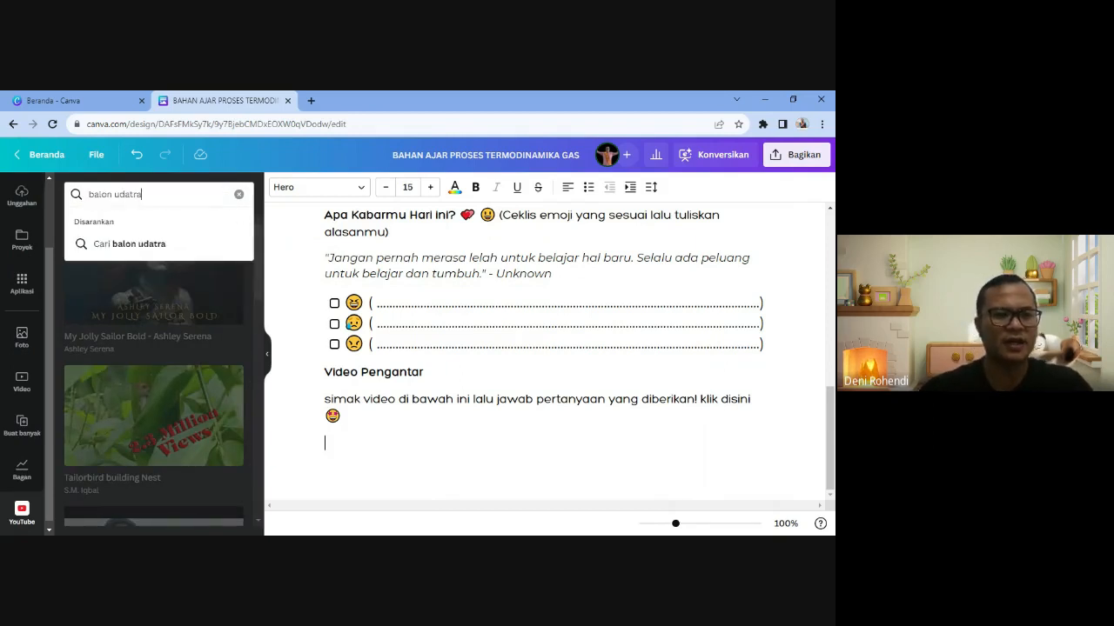
key("BackSpace")
key("BackSpace")
type("a")
key("Return")
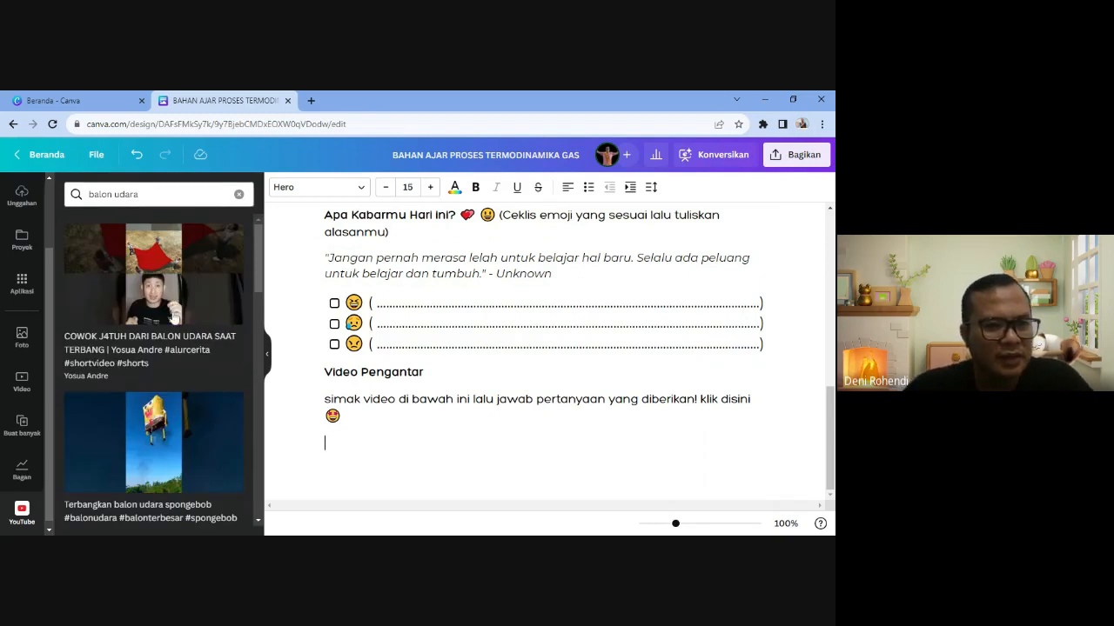
scroll(188, 387, "down", 5)
scroll(188, 388, "down", 6)
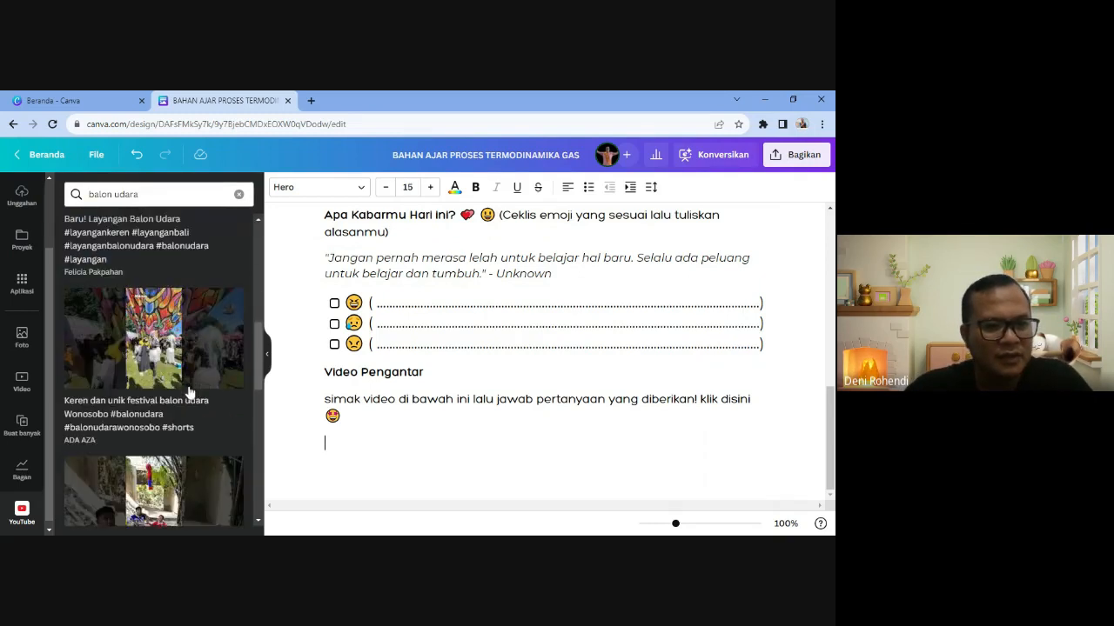
scroll(190, 393, "down", 5)
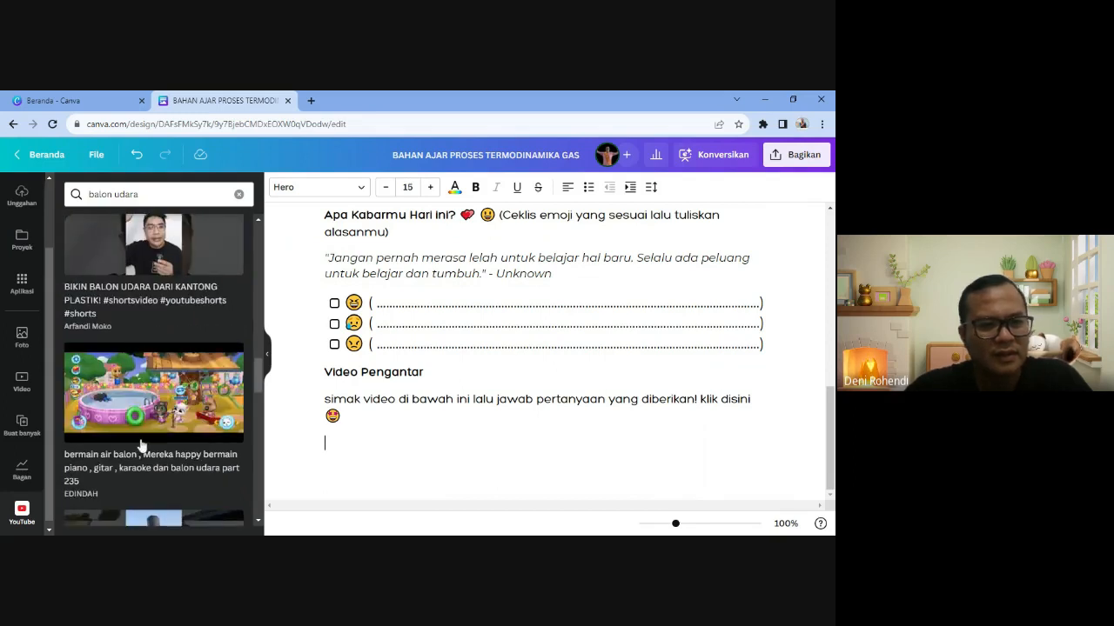
scroll(141, 446, "up", 4)
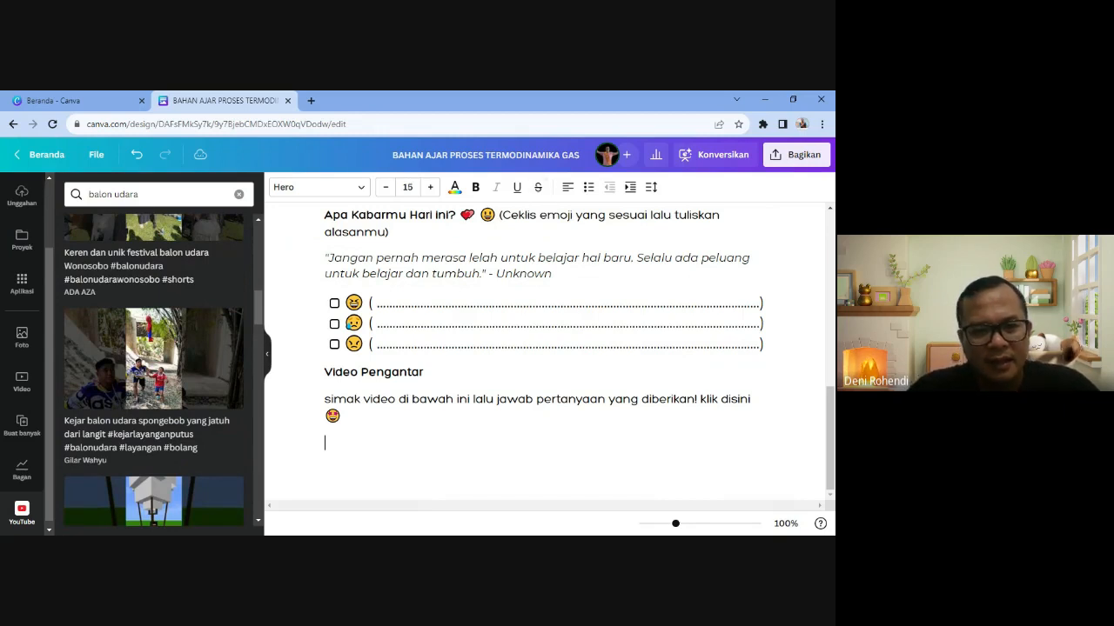
left_click(311, 443)
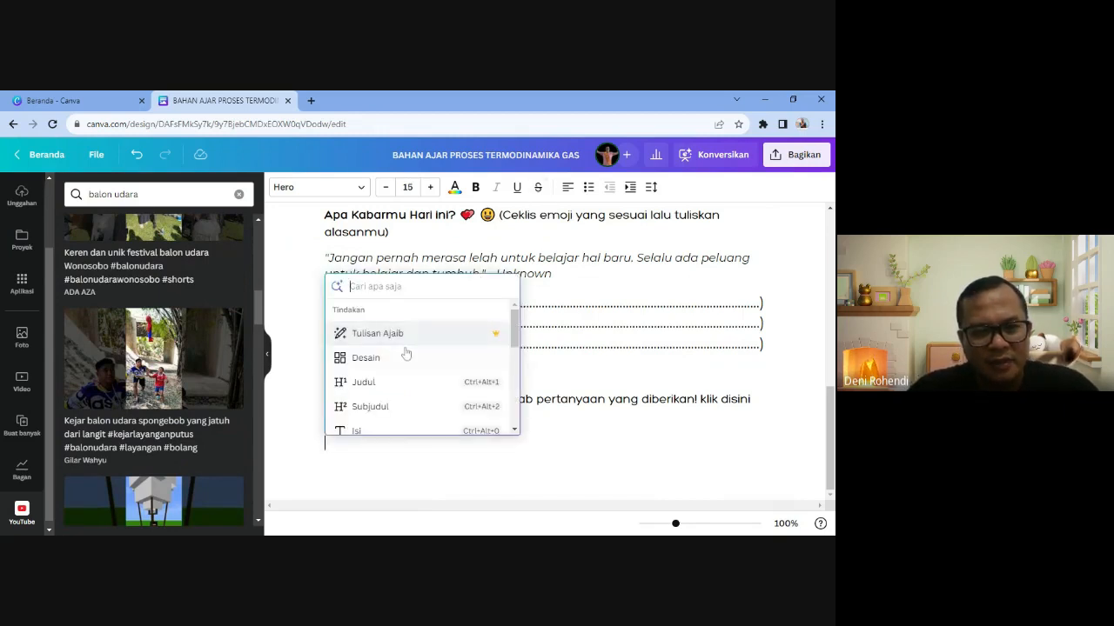
- Hide the search results and embed the Balon Udara Tradisional YouTube video via Sematkan below the instruction
scroll(406, 353, "down", 3)
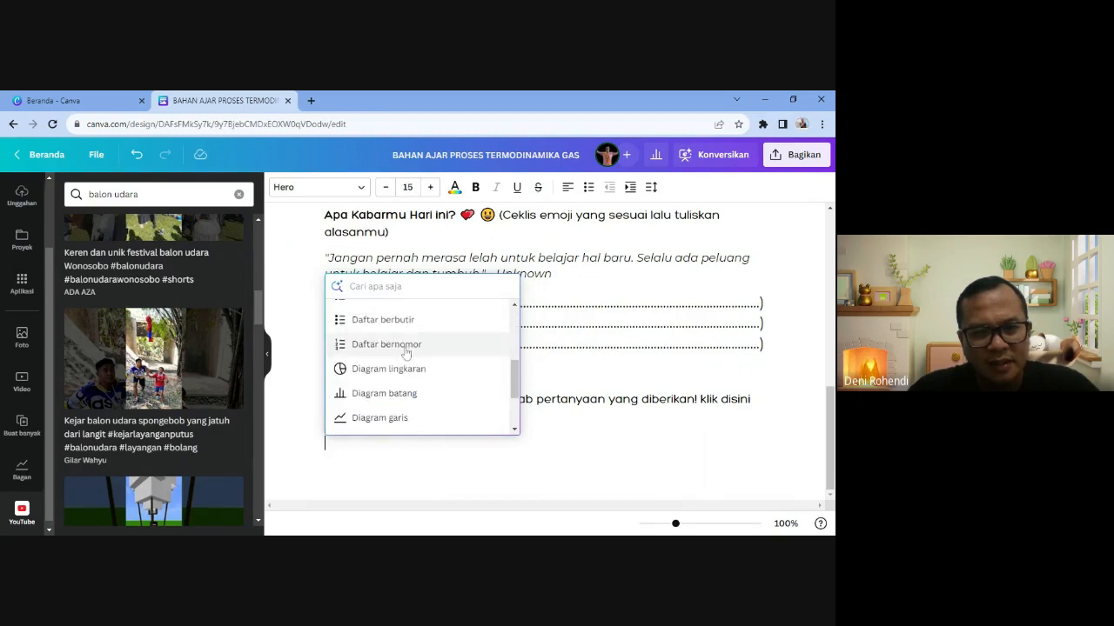
scroll(405, 352, "down", 2)
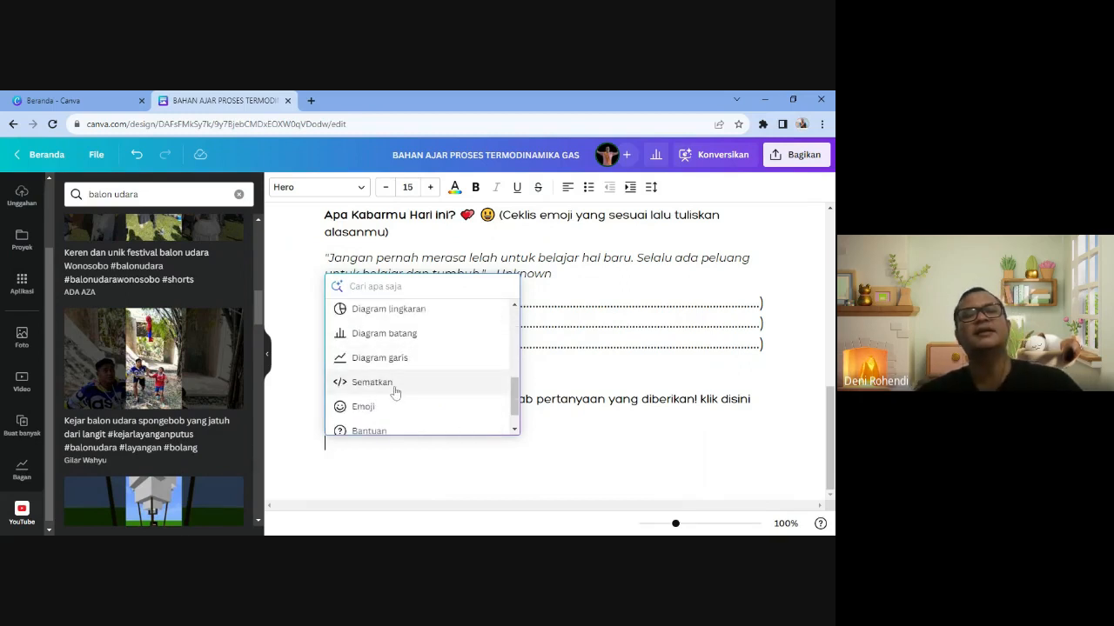
left_click(267, 353)
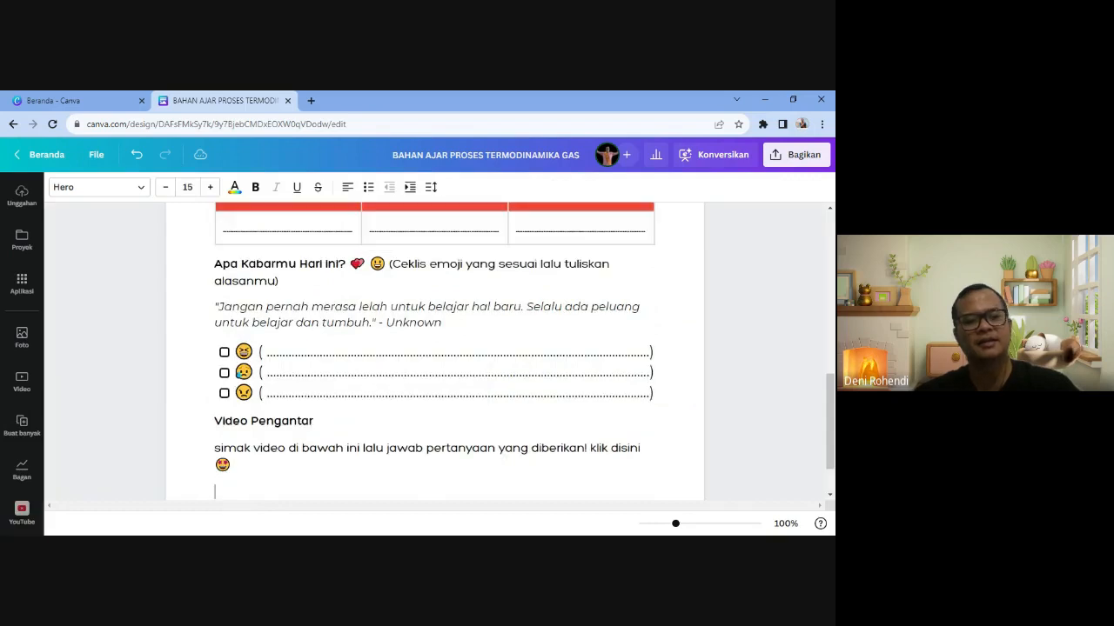
scroll(226, 497, "down", 1)
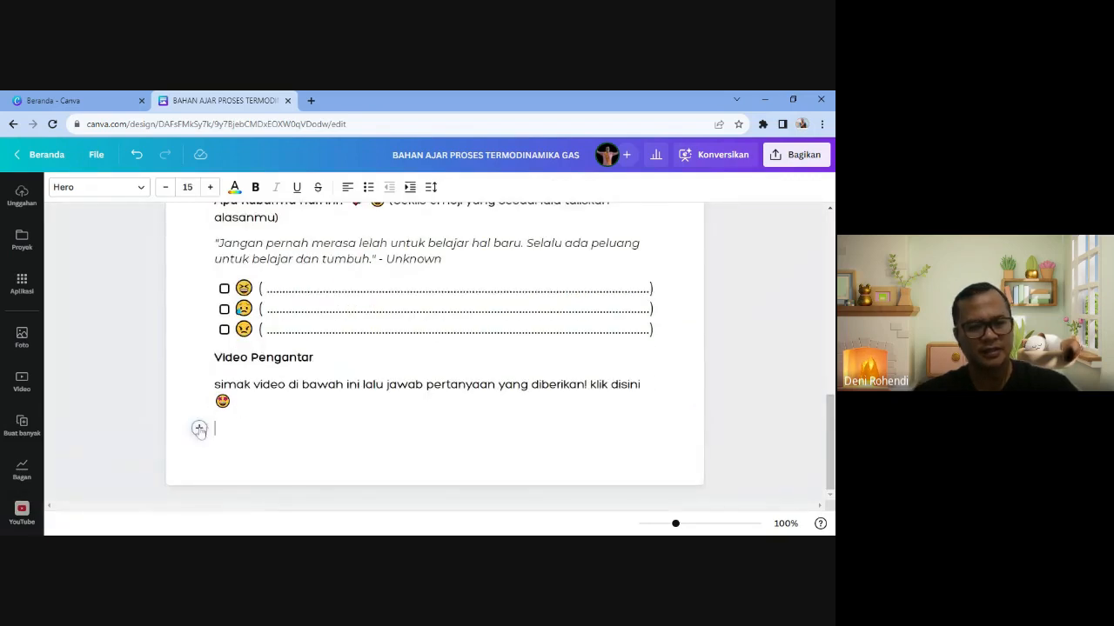
left_click(200, 430)
scroll(281, 380, "down", 5)
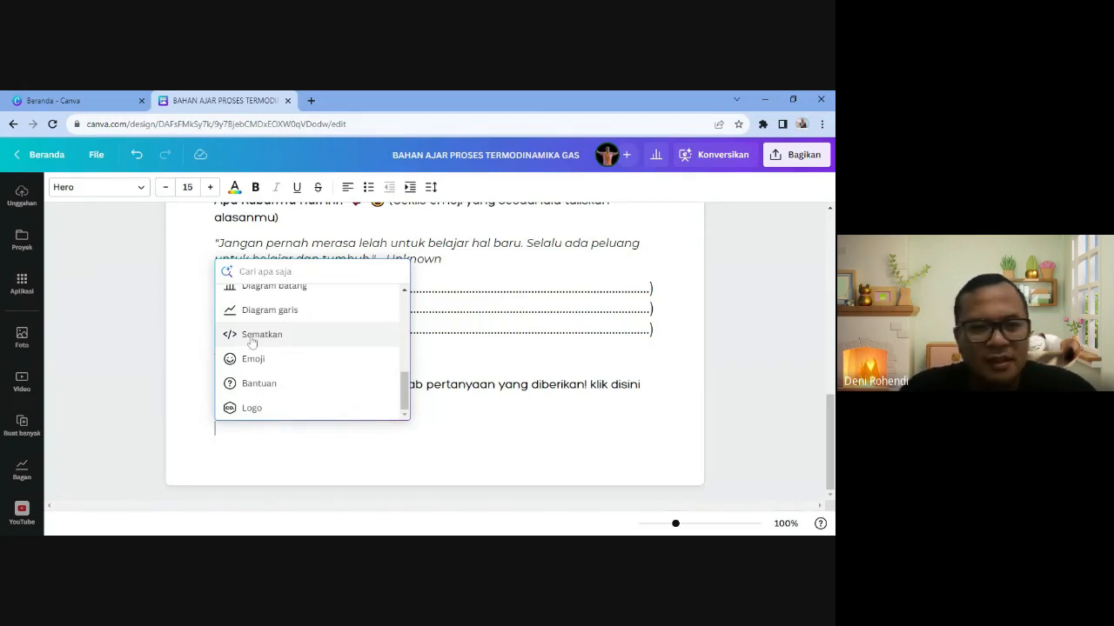
left_click(252, 336)
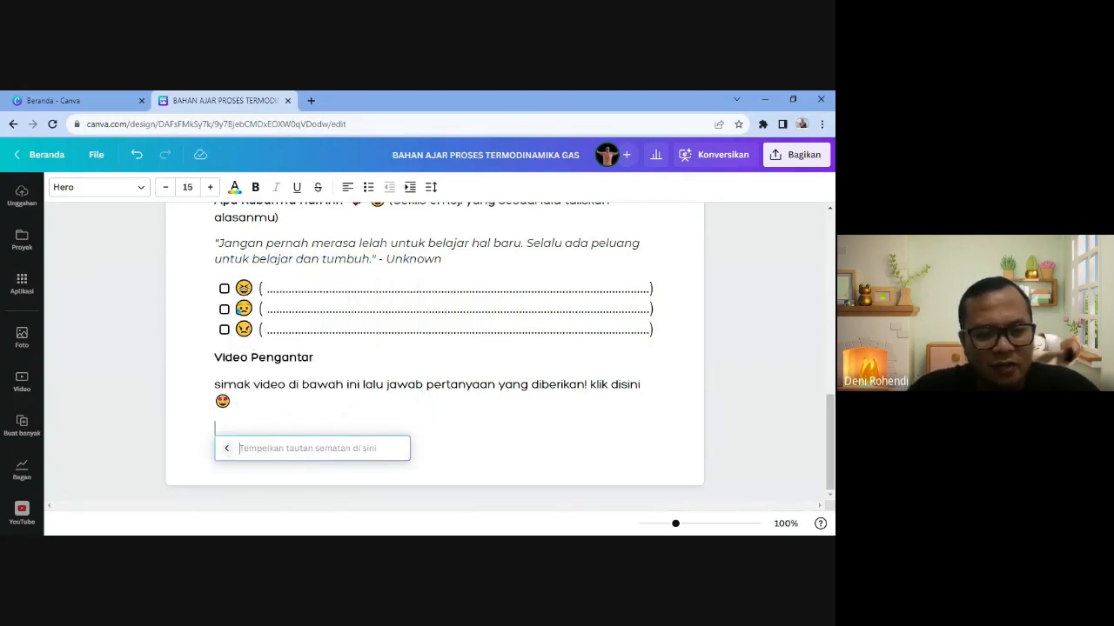
type("https://www.youtube.com/watch?v=CAICht-AsGY")
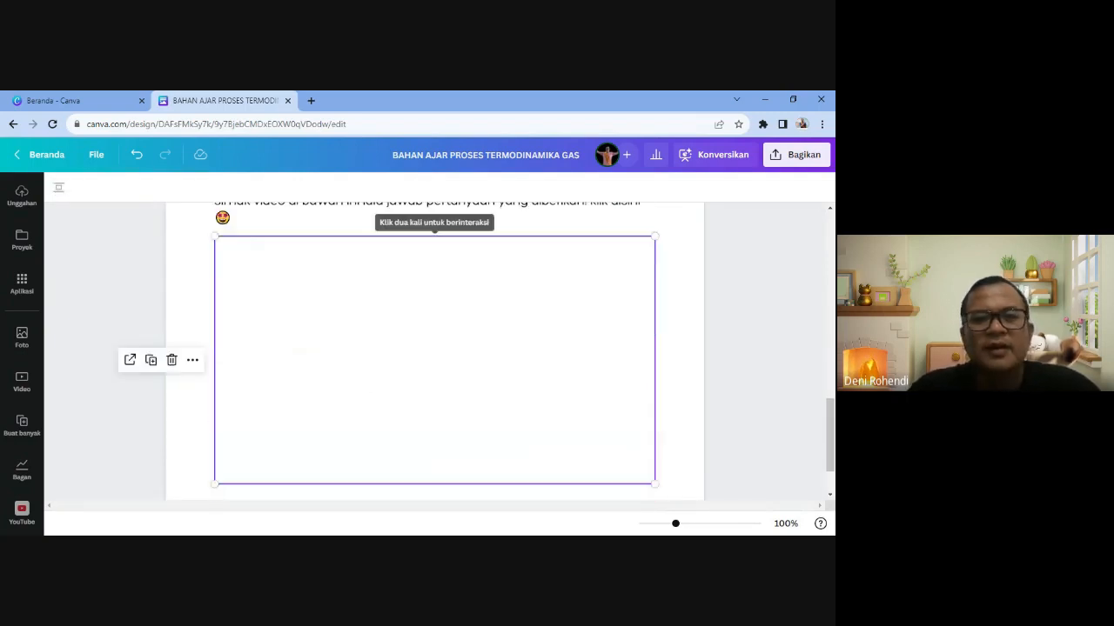
scroll(500, 386, "down", 1)
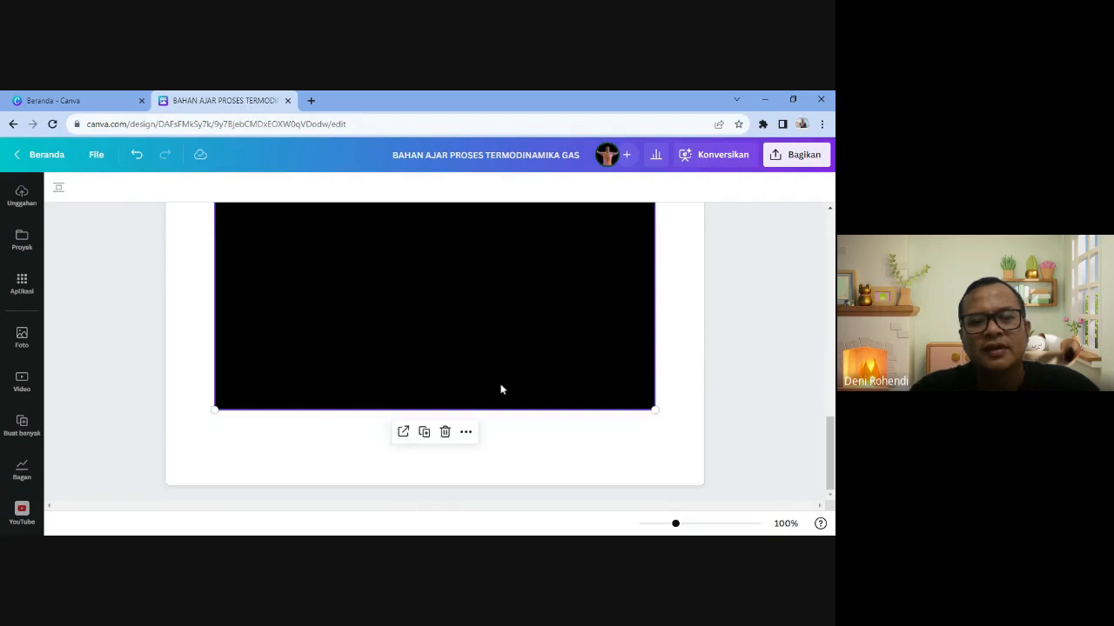
scroll(492, 452, "up", 1)
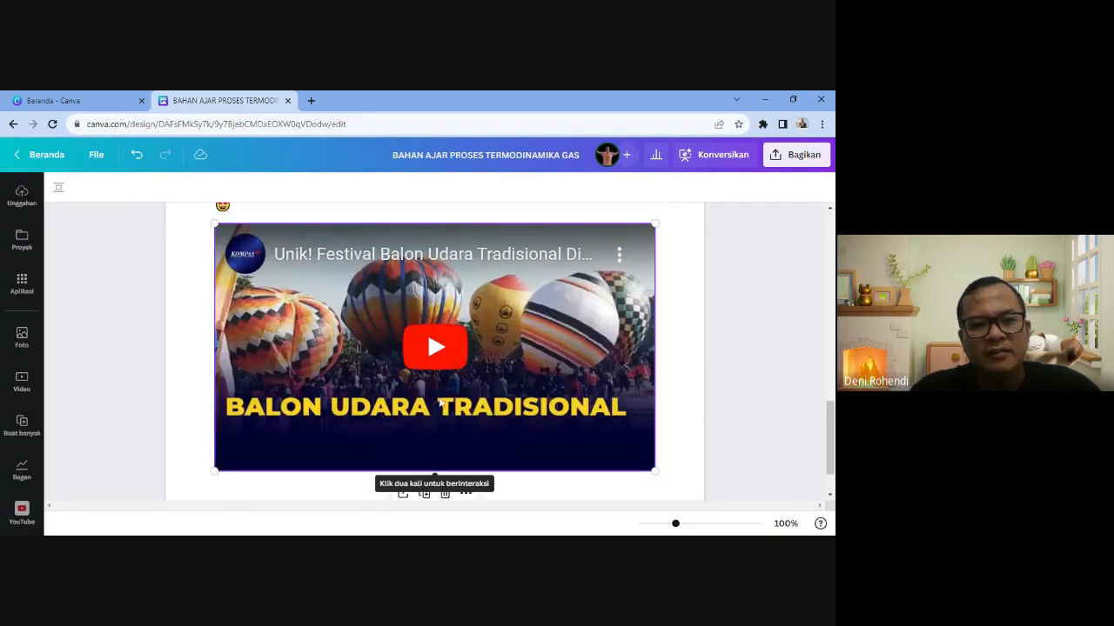
scroll(458, 420, "up", 2)
left_click(502, 347)
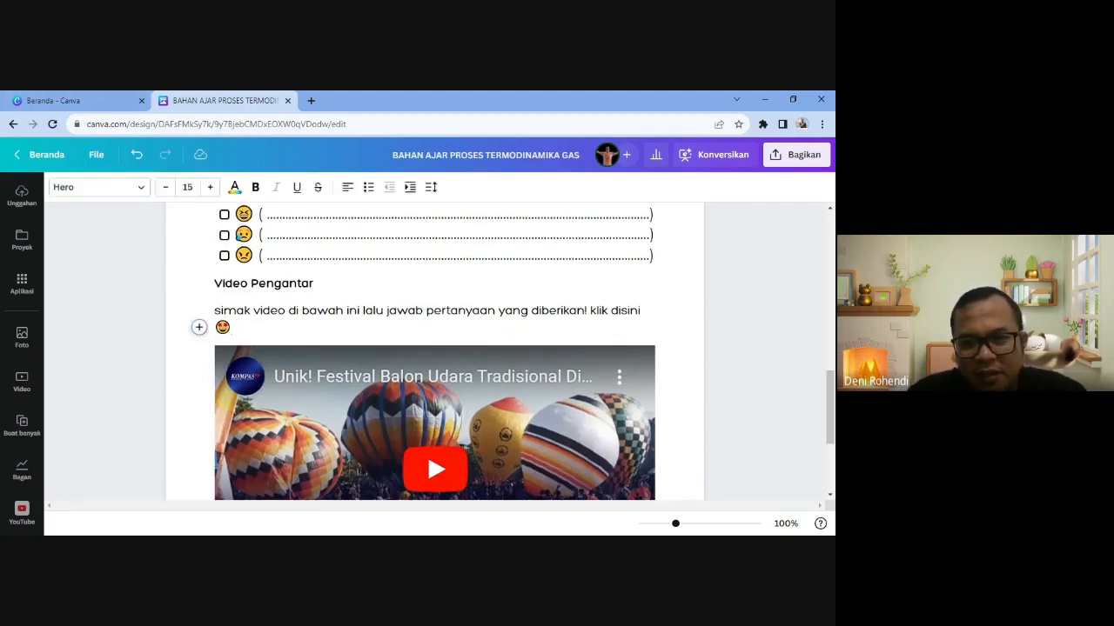
- Link the word 'disini' in the instruction line to the pasted YouTube video URL
left_click_drag(642, 310, 610, 311)
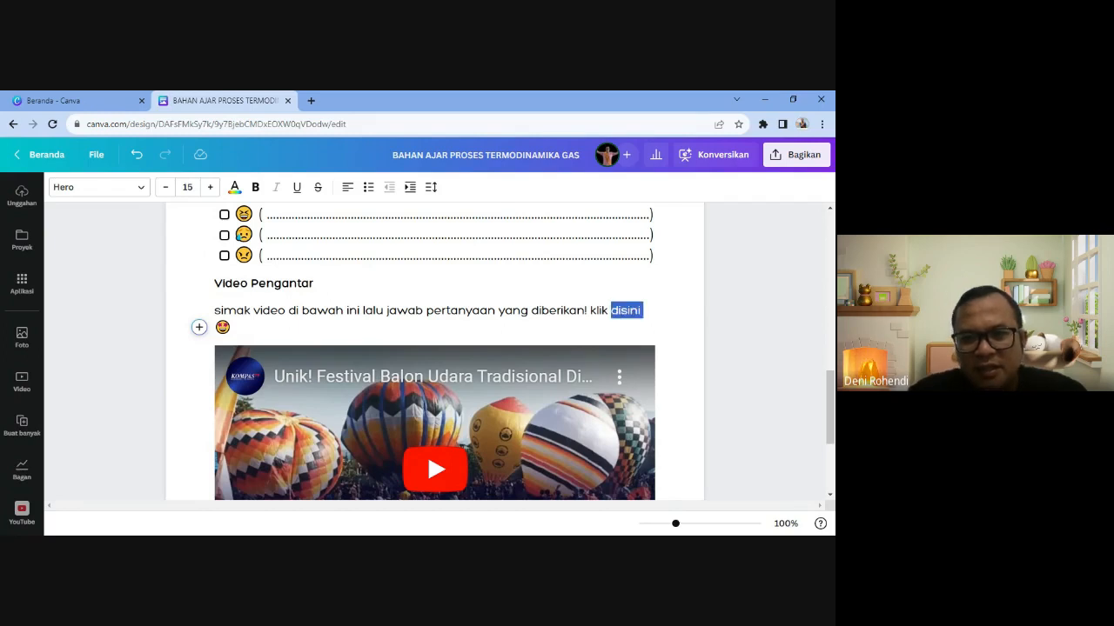
left_click(616, 285)
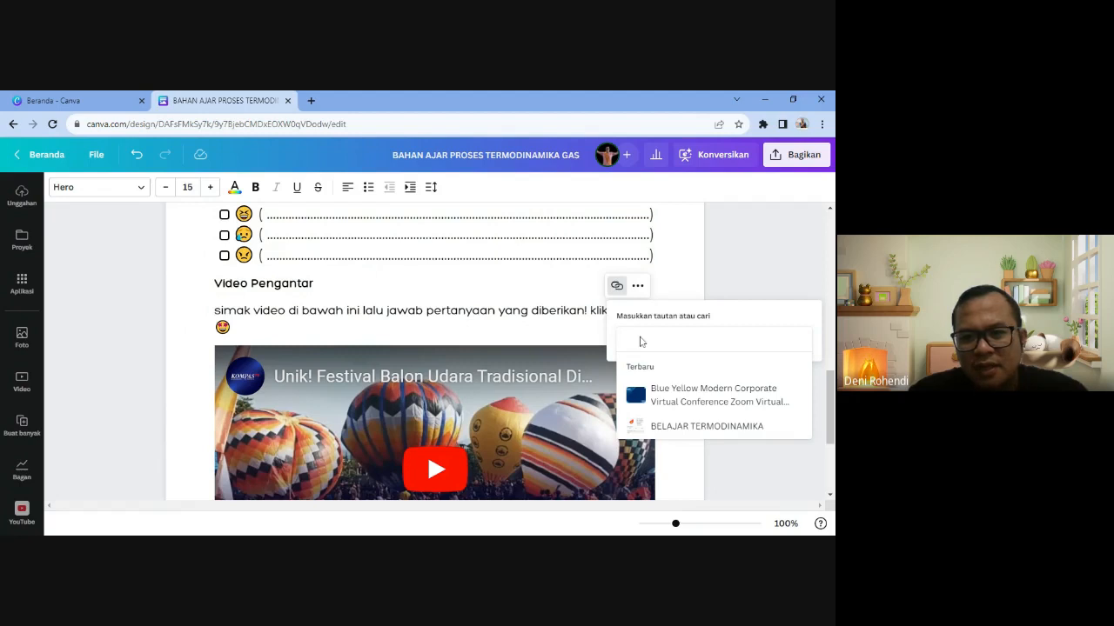
type("https://www.youtube.com/watch?v=CAlCht-AsGY")
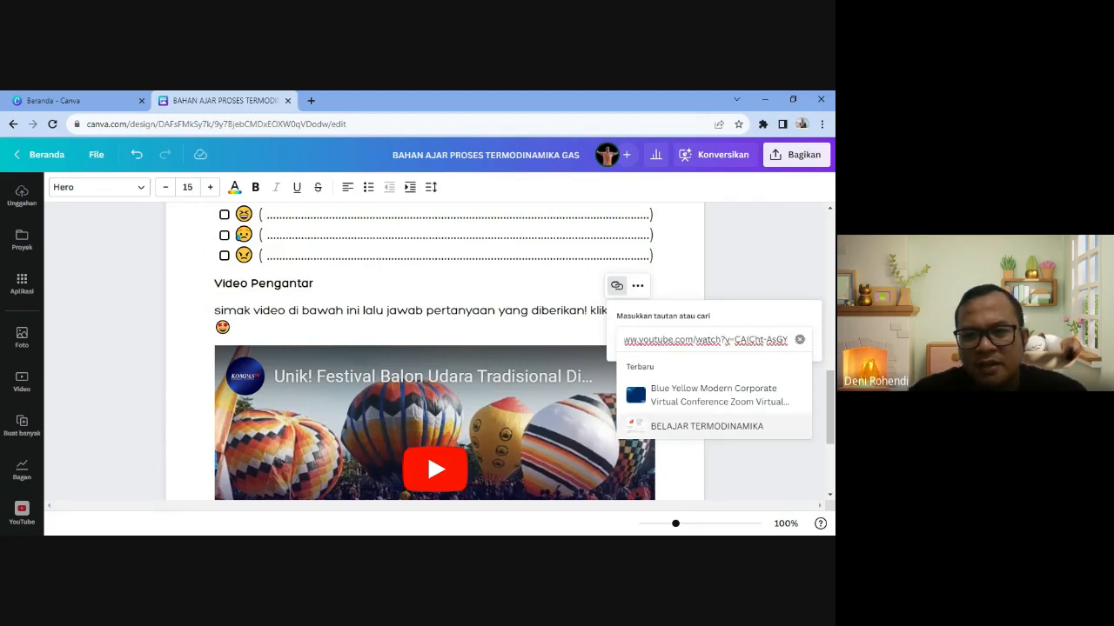
key("Return")
scroll(644, 373, "down", 2)
scroll(644, 372, "up", 2)
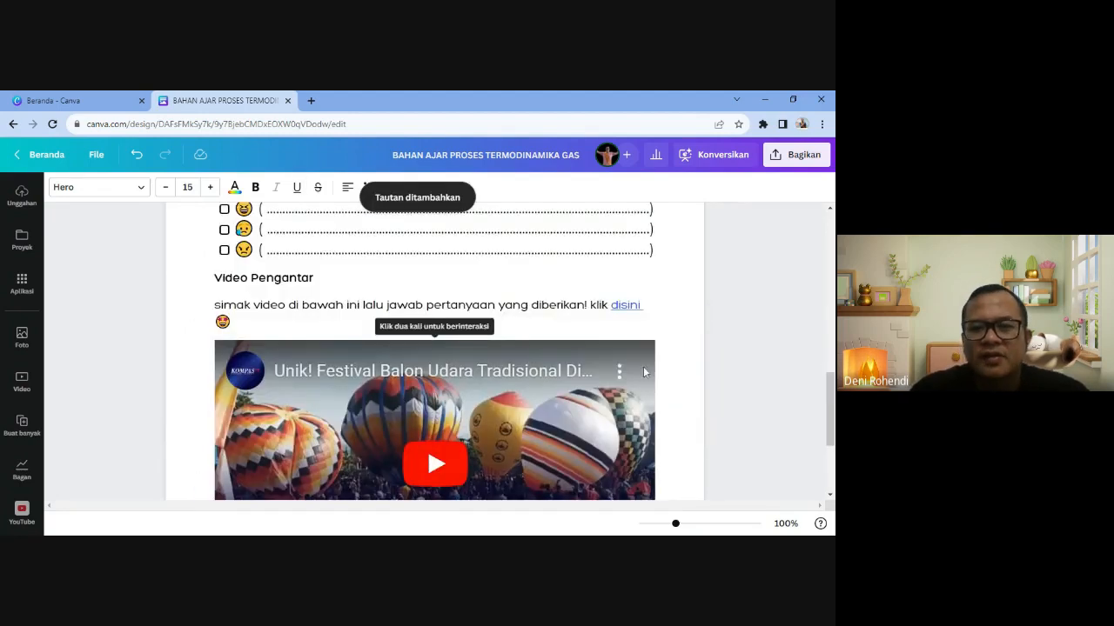
left_click(623, 305)
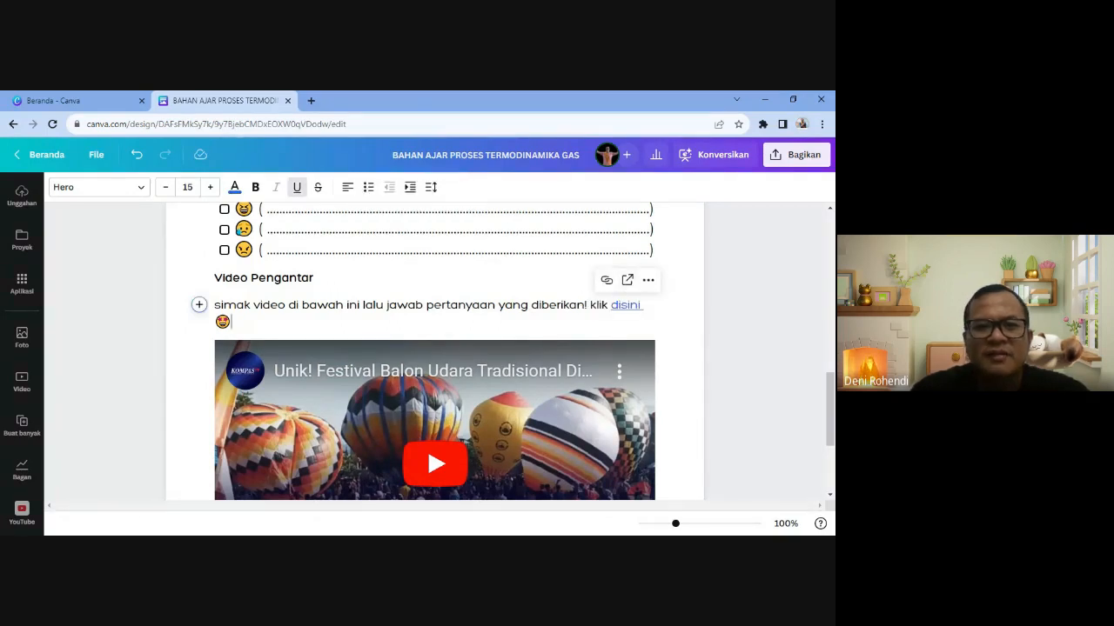
scroll(400, 401, "down", 4)
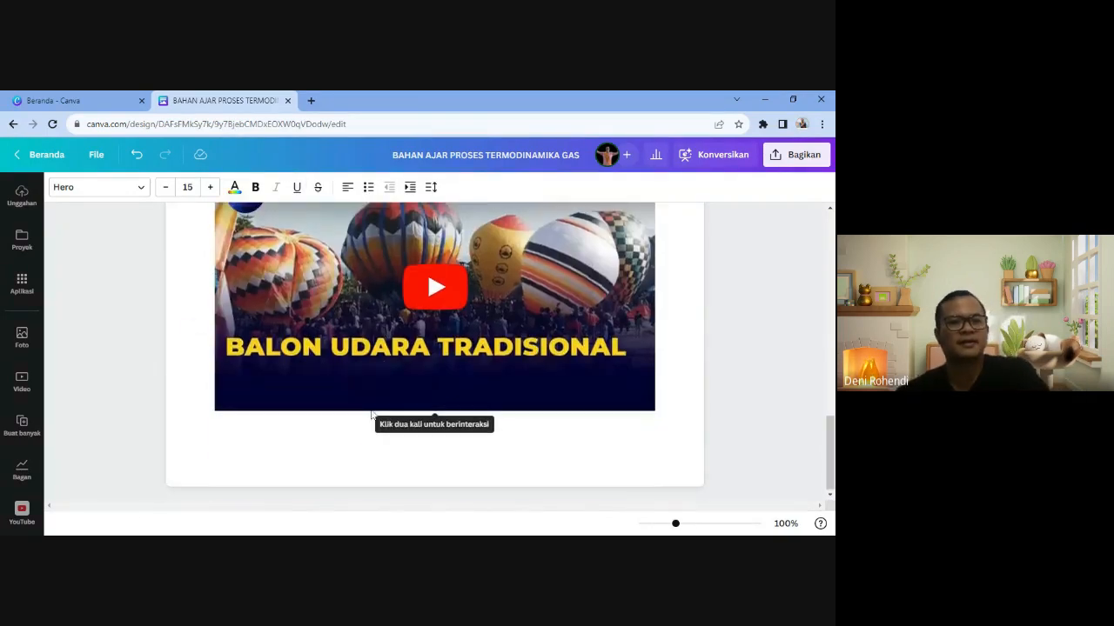
- Make the empty line below the embedded video a Subjudul heading and dismiss the print dialog
scroll(371, 409, "up", 3)
scroll(372, 409, "down", 3)
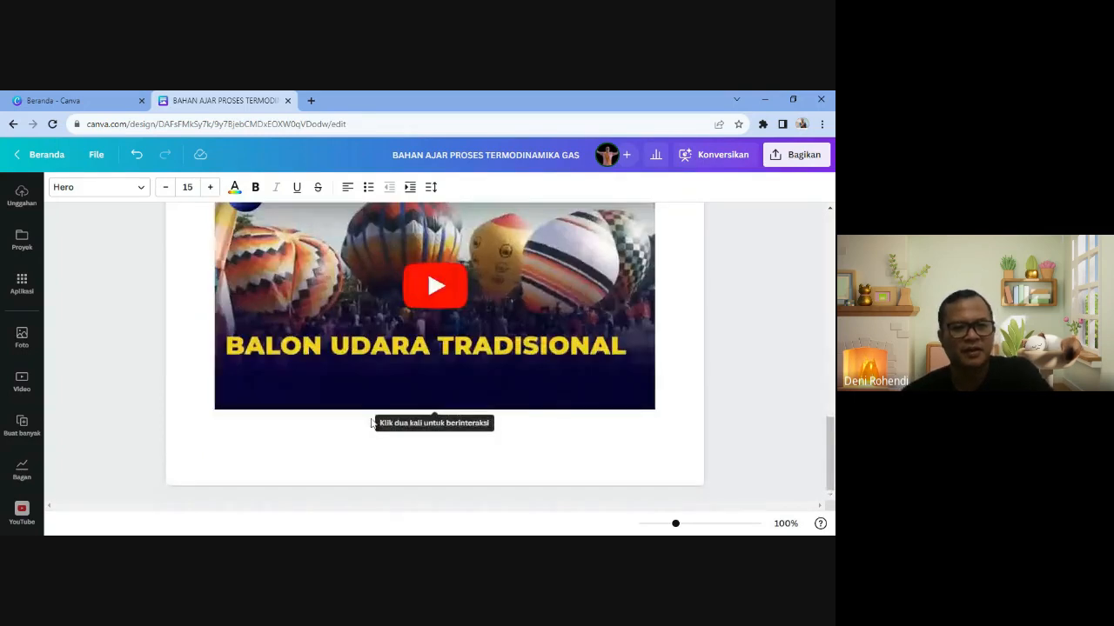
scroll(372, 423, "up", 10)
scroll(372, 423, "down", 5)
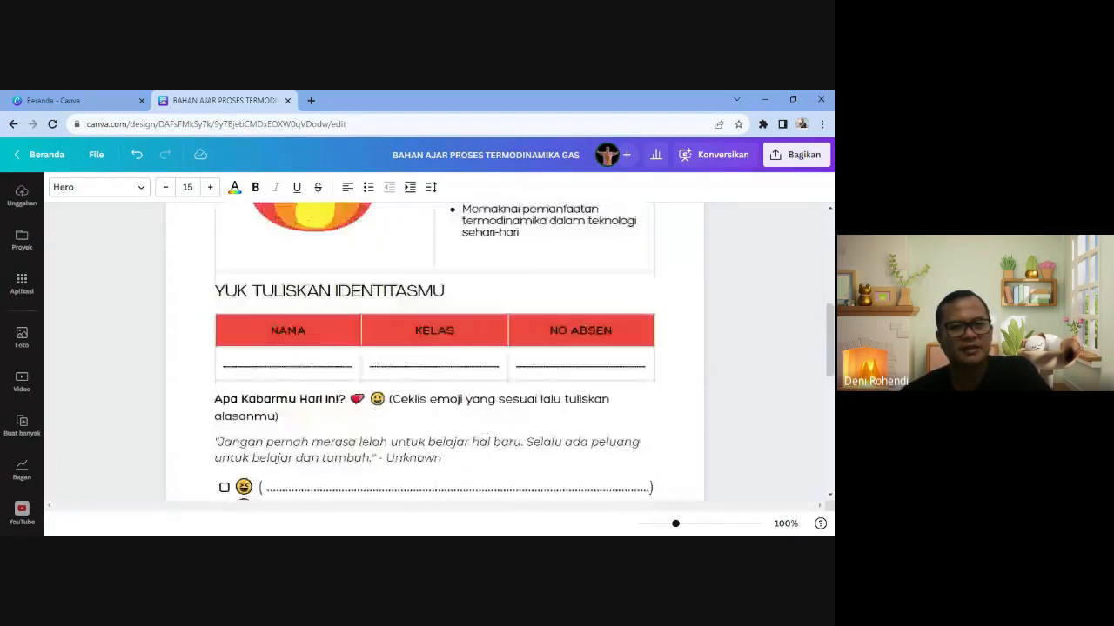
scroll(435, 348, "down", 10)
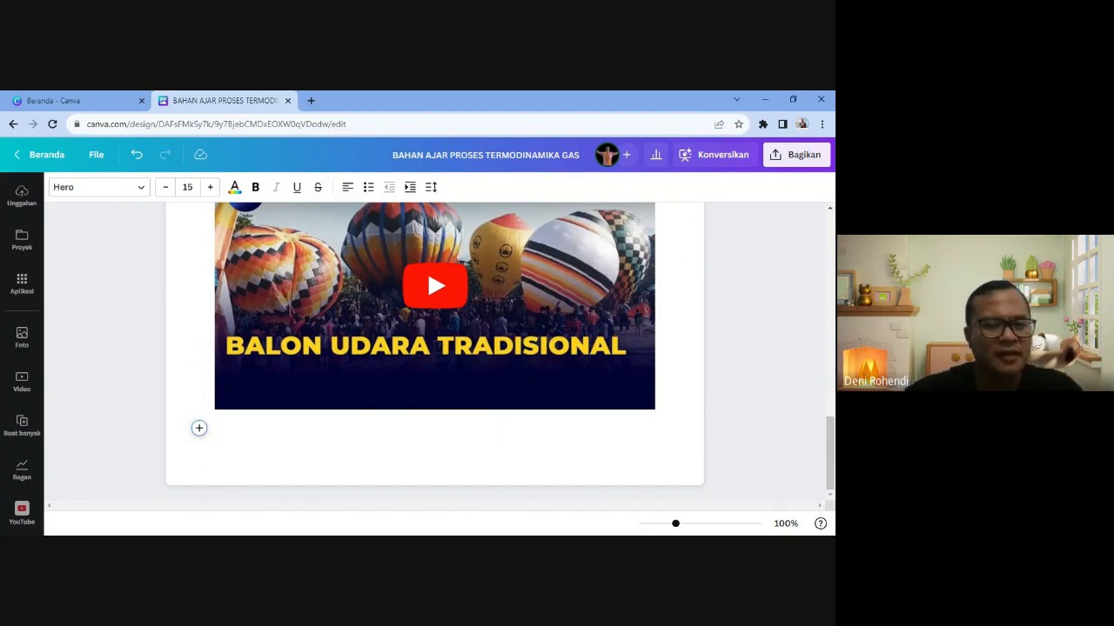
left_click(198, 428)
left_click(260, 391)
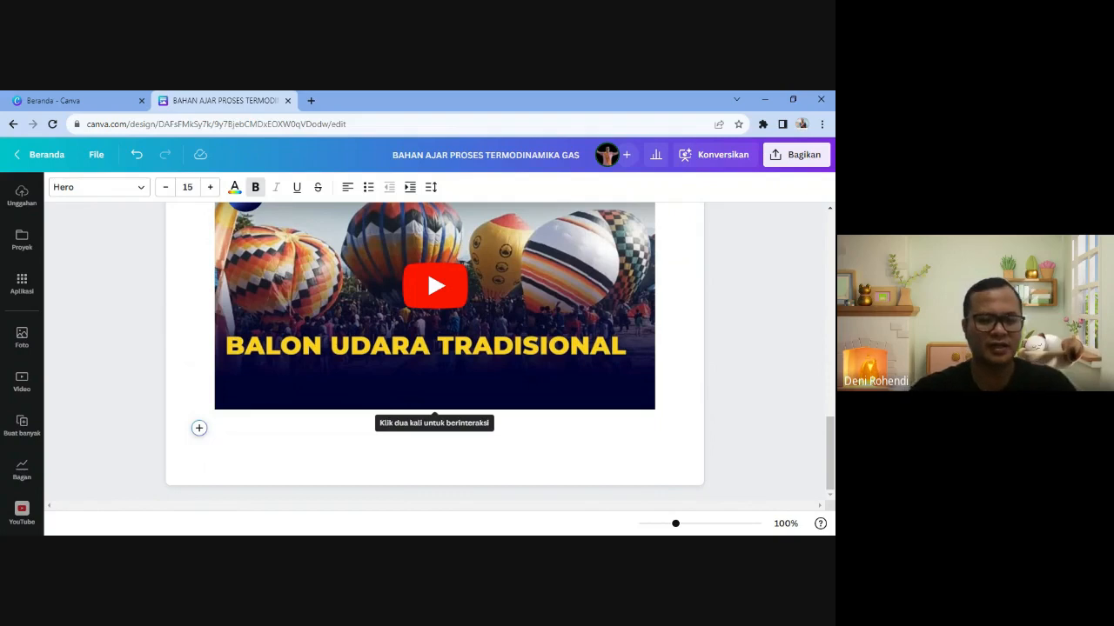
double_click(360, 386)
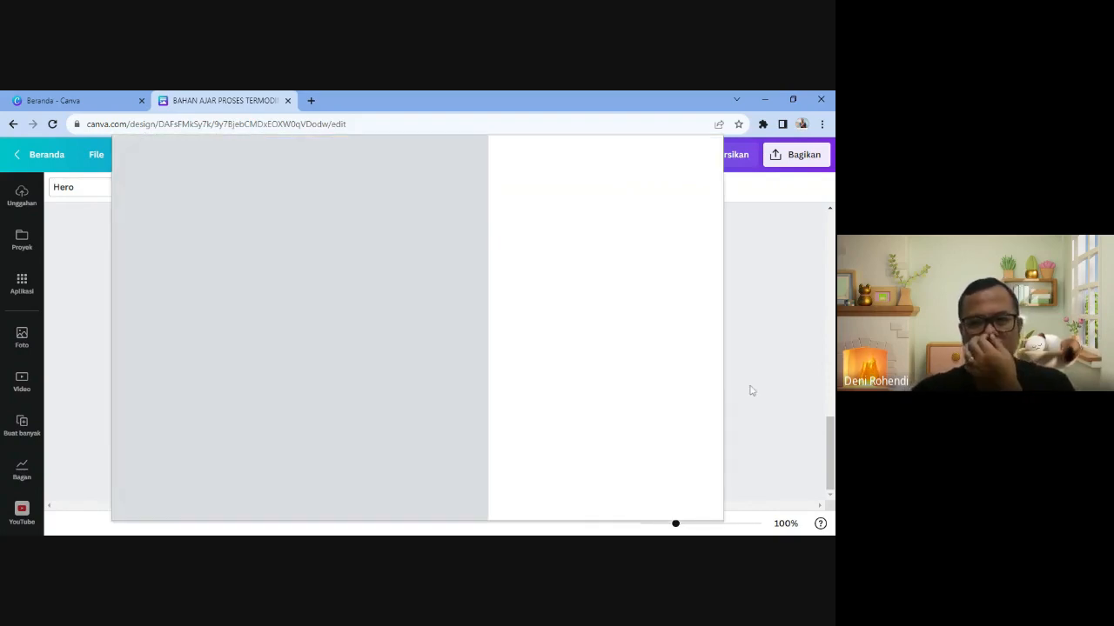
left_click(693, 502)
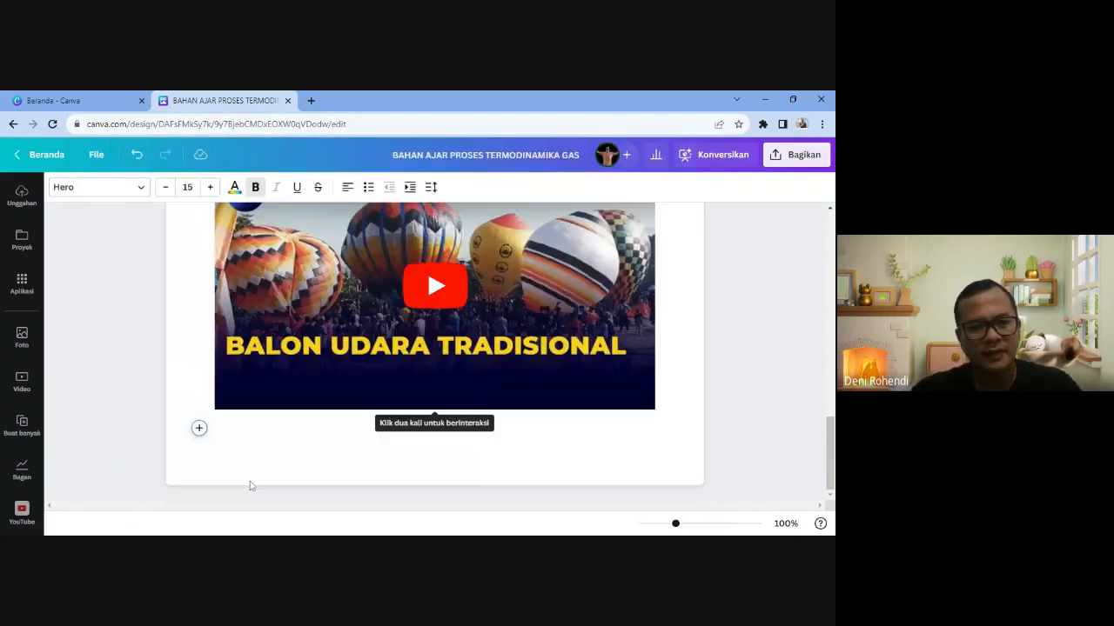
- Type 'Pertanyaan' and the line 'Setelah menonton tayangan diatas silakan kalian jawab pertanyaan berikut ini!'
type("Pe")
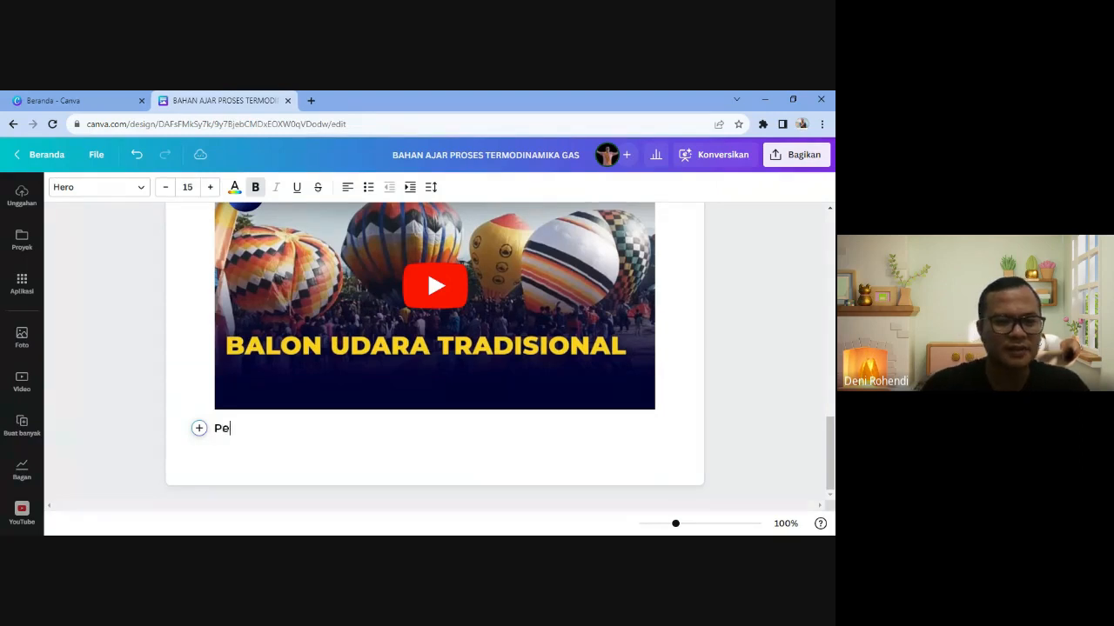
type("rtanyaan")
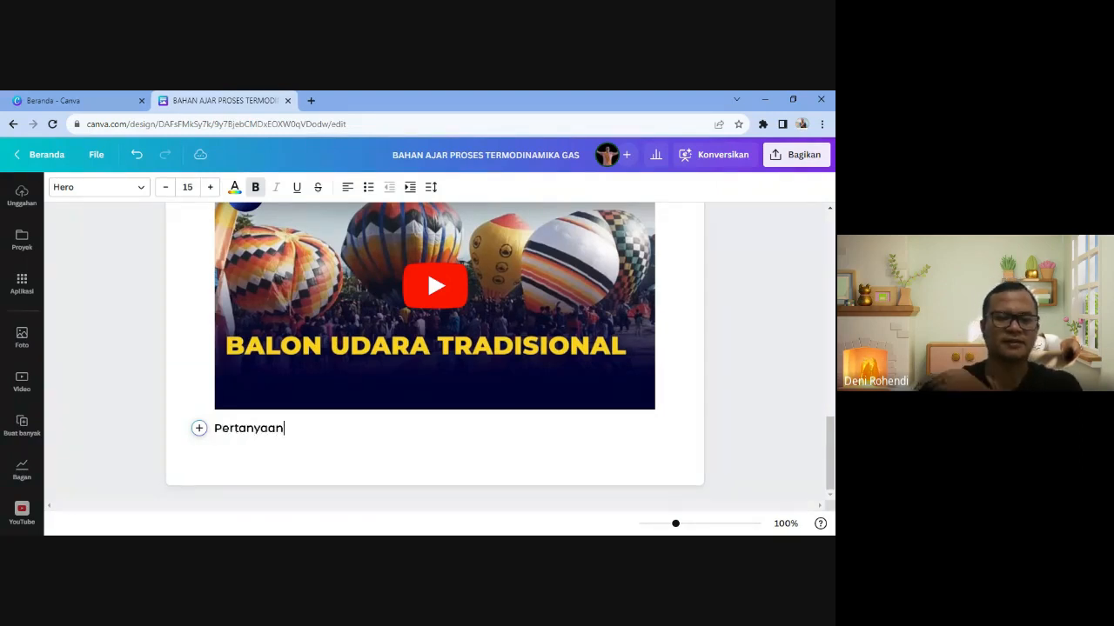
key("Return")
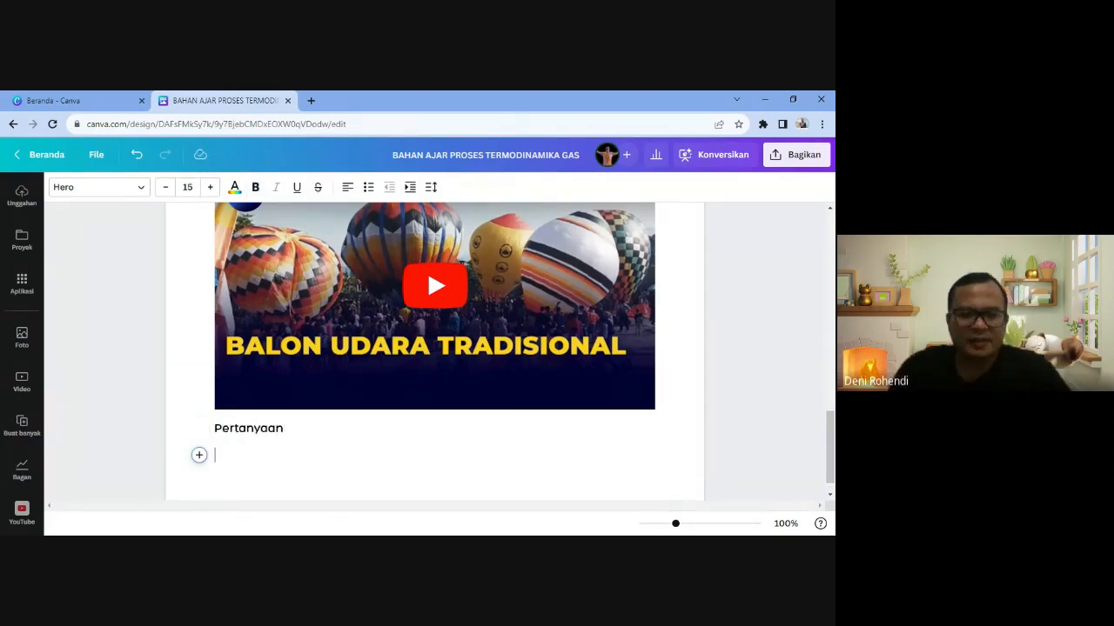
type("Setelajh")
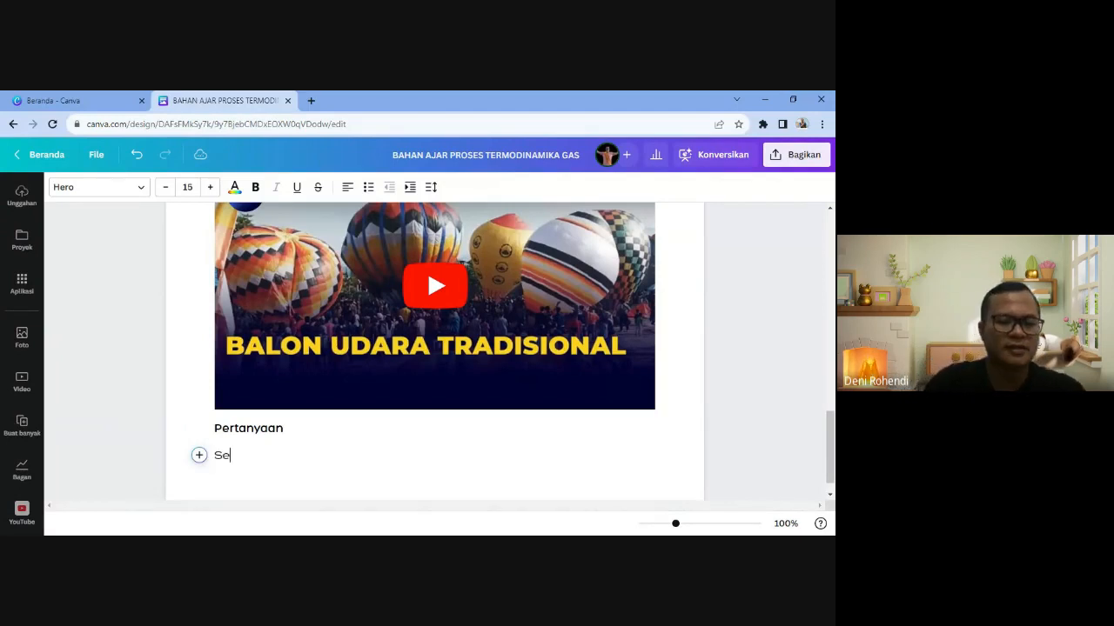
key("BackSpace")
key("BackSpace")
key("BackSpace")
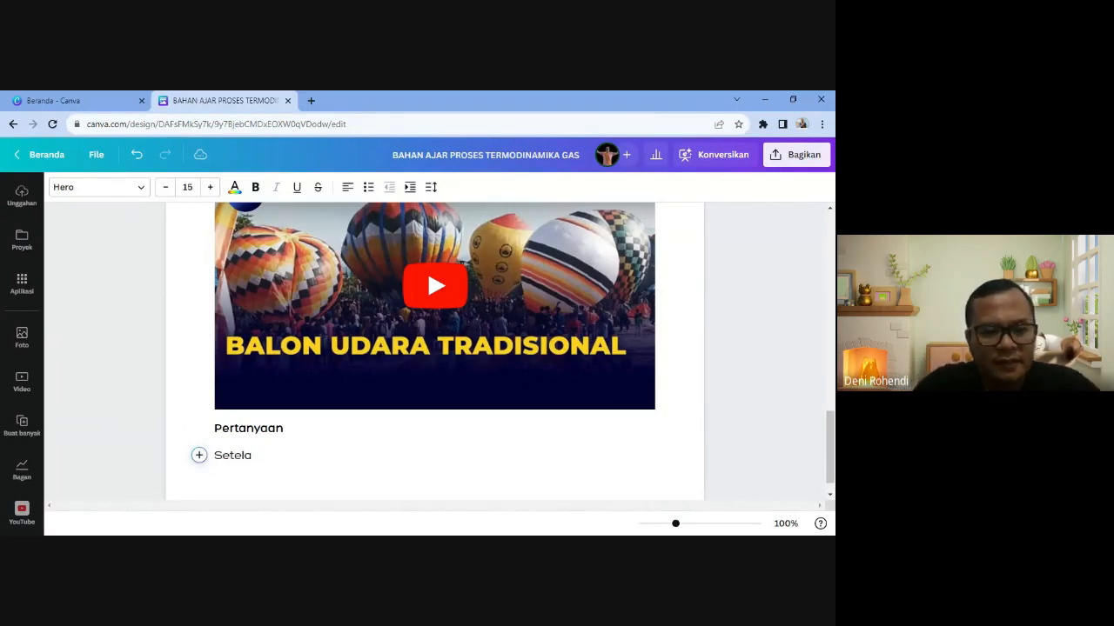
type("h menonton ")
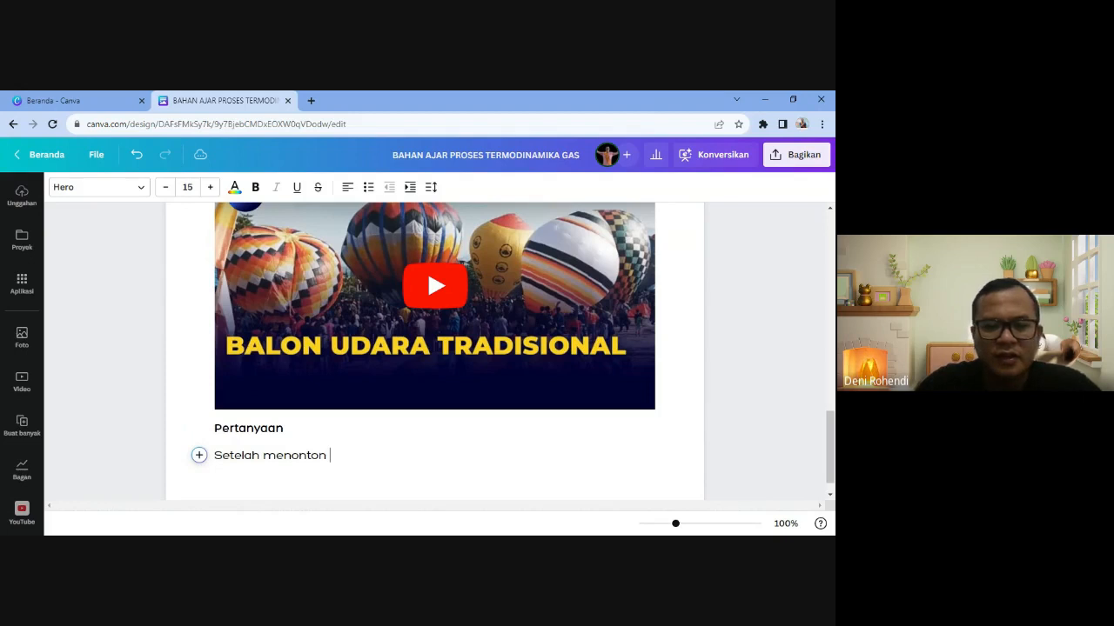
type("tayangan d")
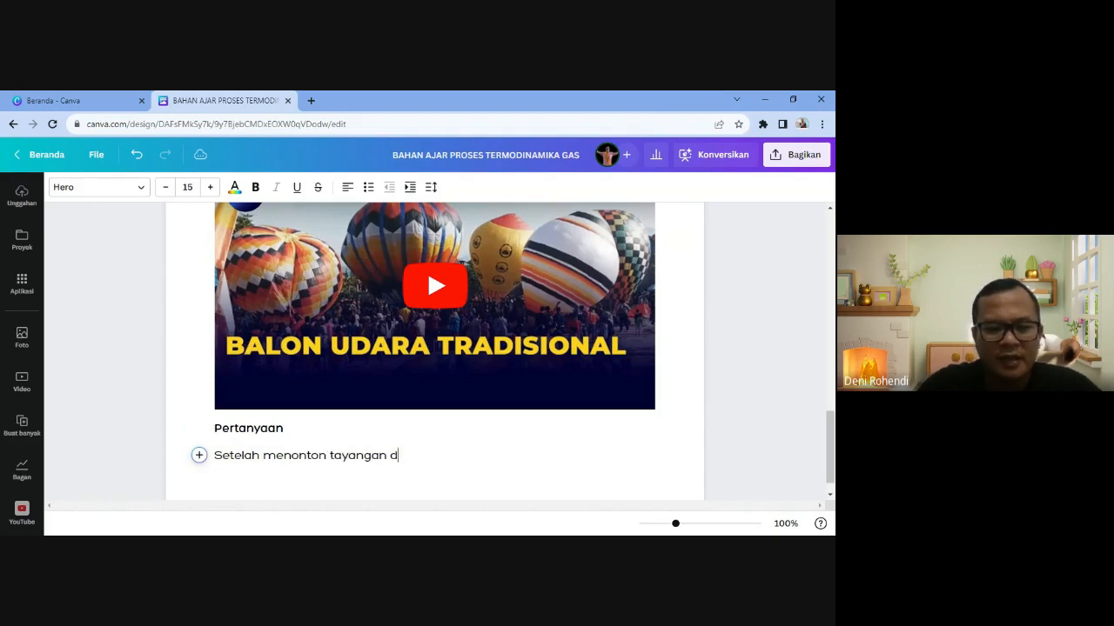
type("iatas silakan ")
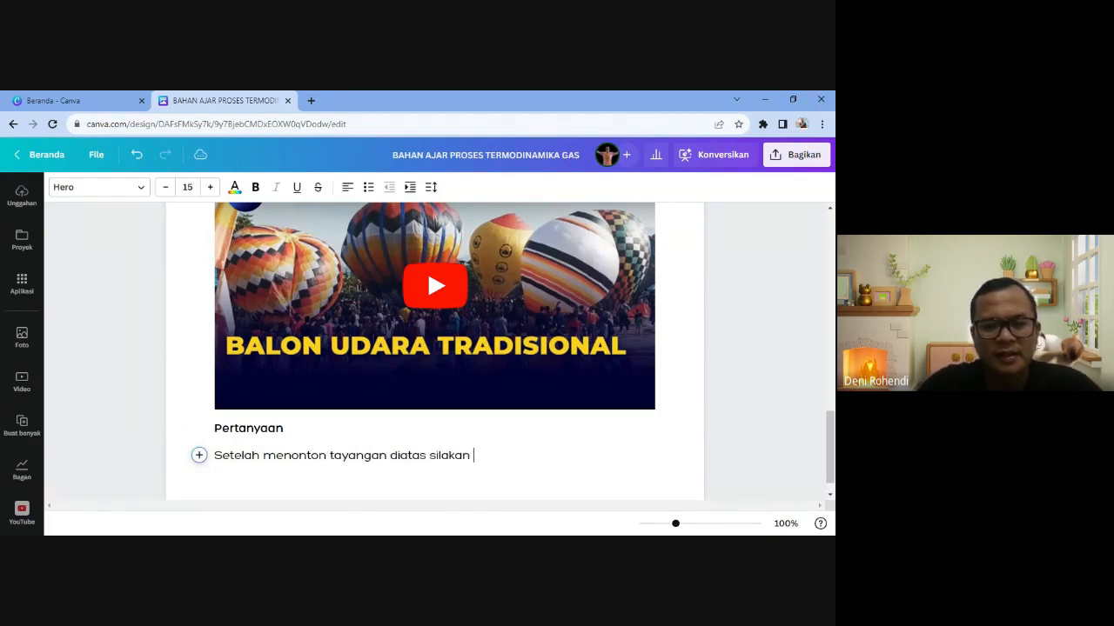
type("kalian jawab")
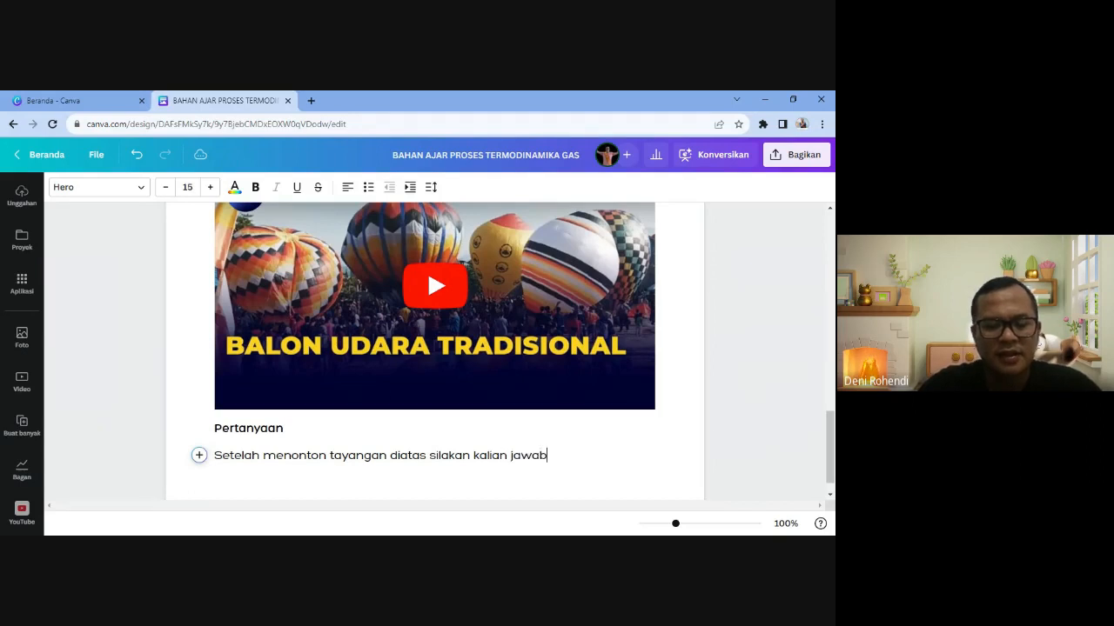
type(" pertanyaa")
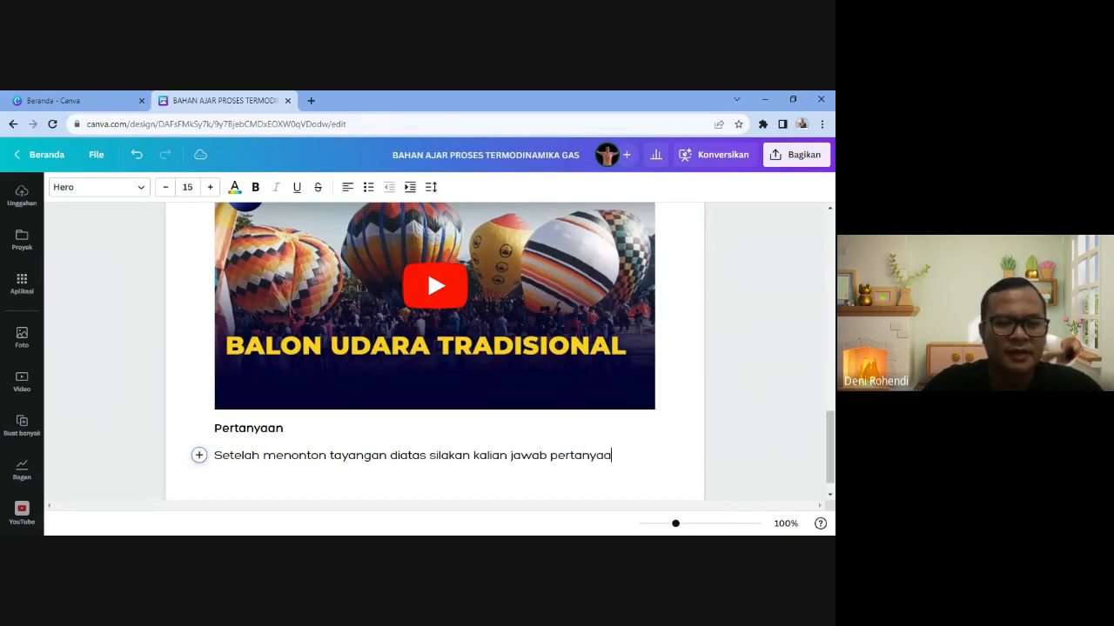
type("n bverikut i")
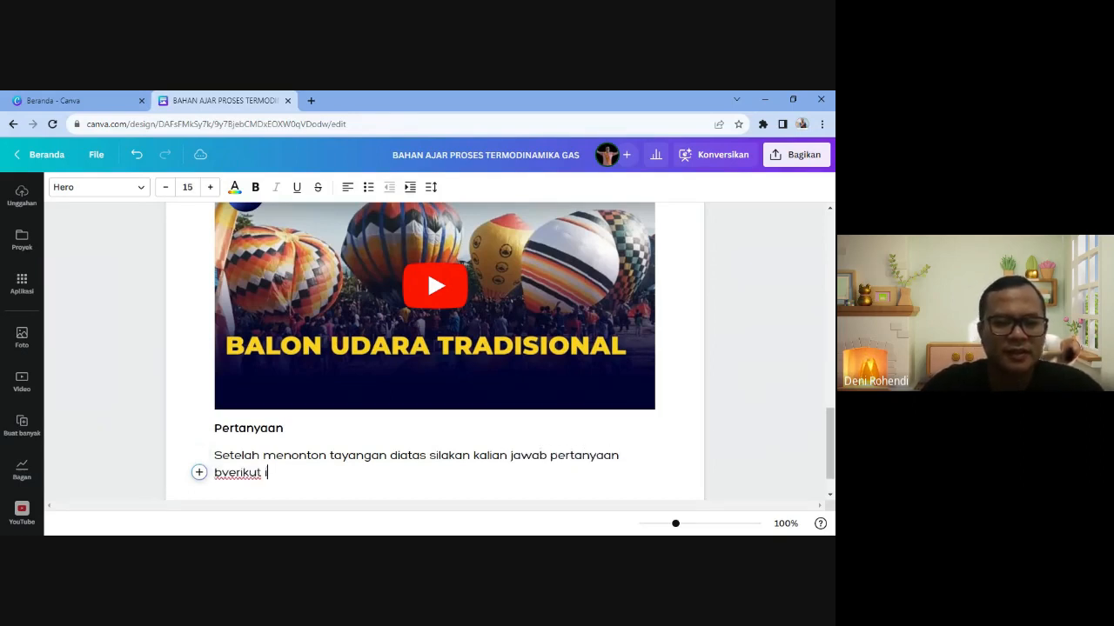
type("ni!")
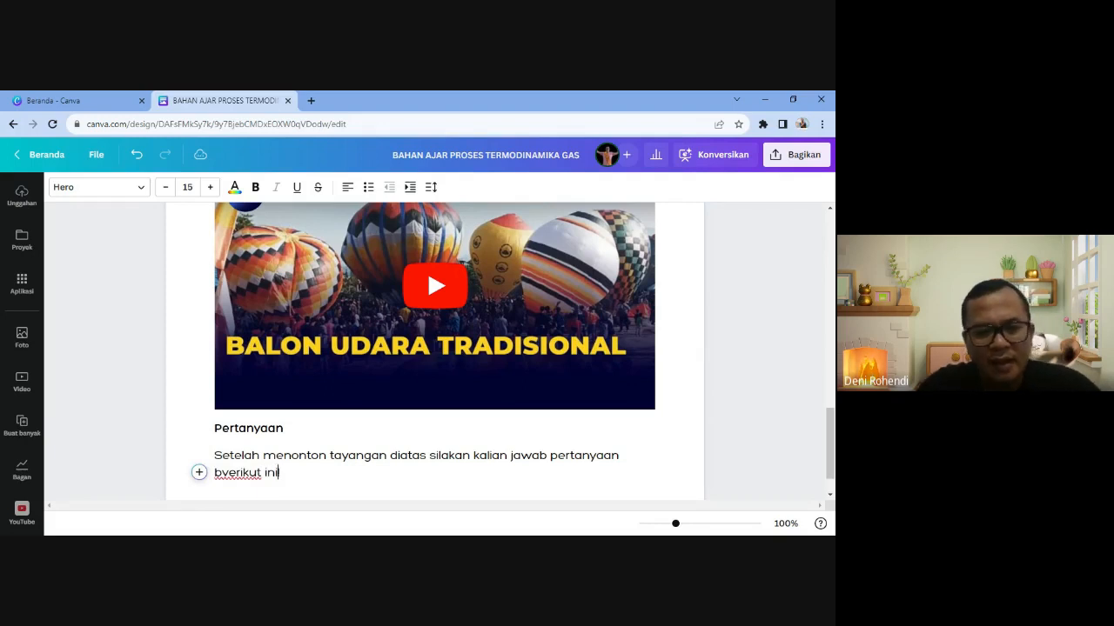
key("BackSpace")
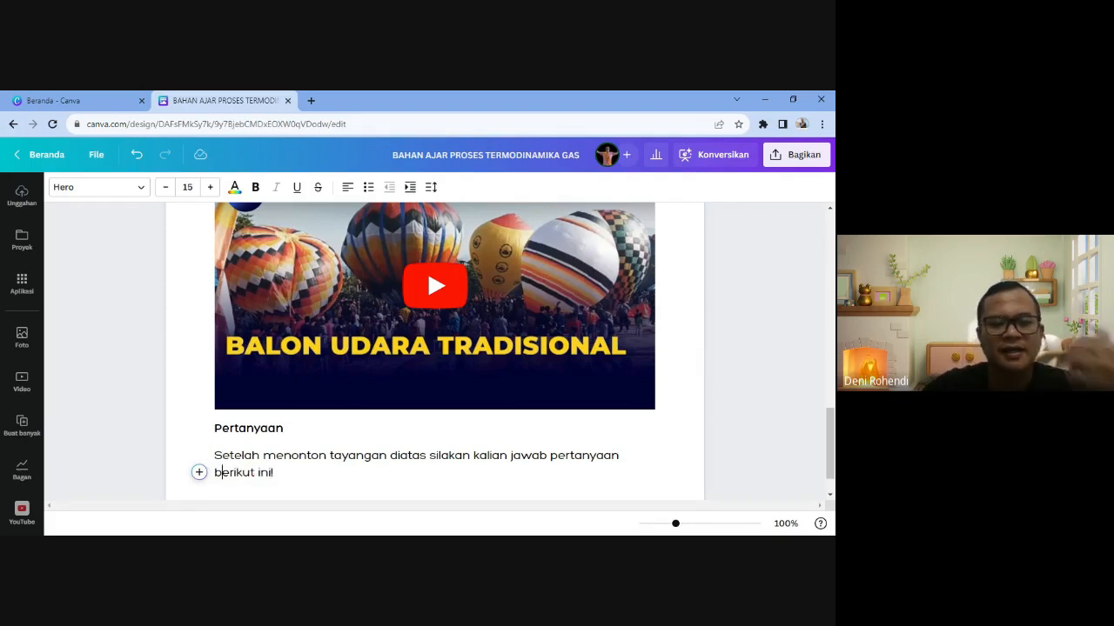
scroll(499, 351, "down", 1)
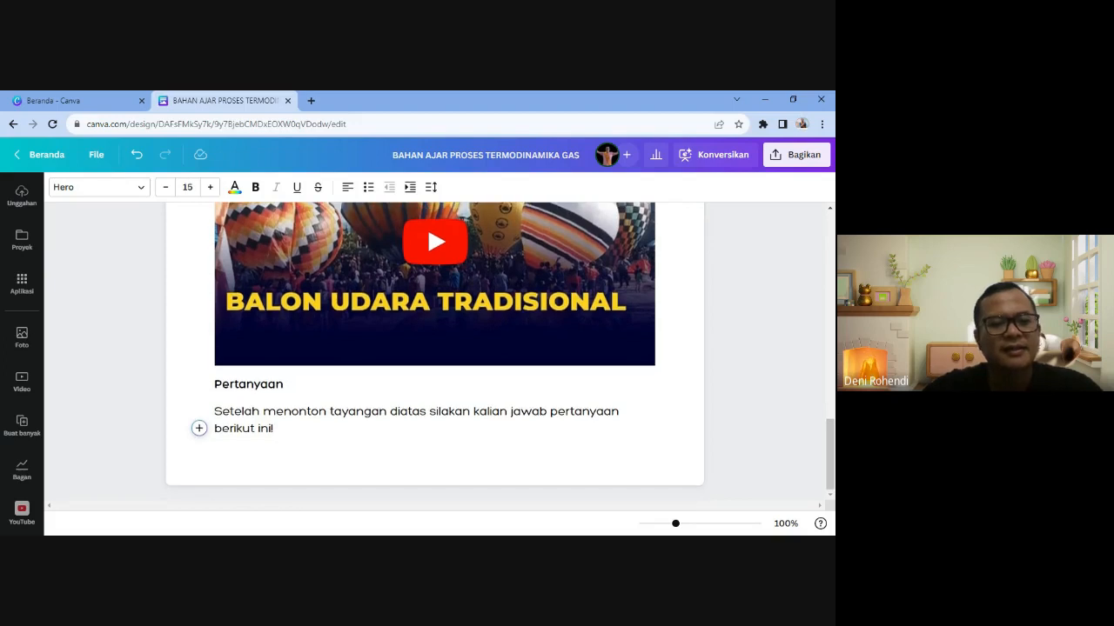
key("Return")
scroll(200, 429, "down", 1)
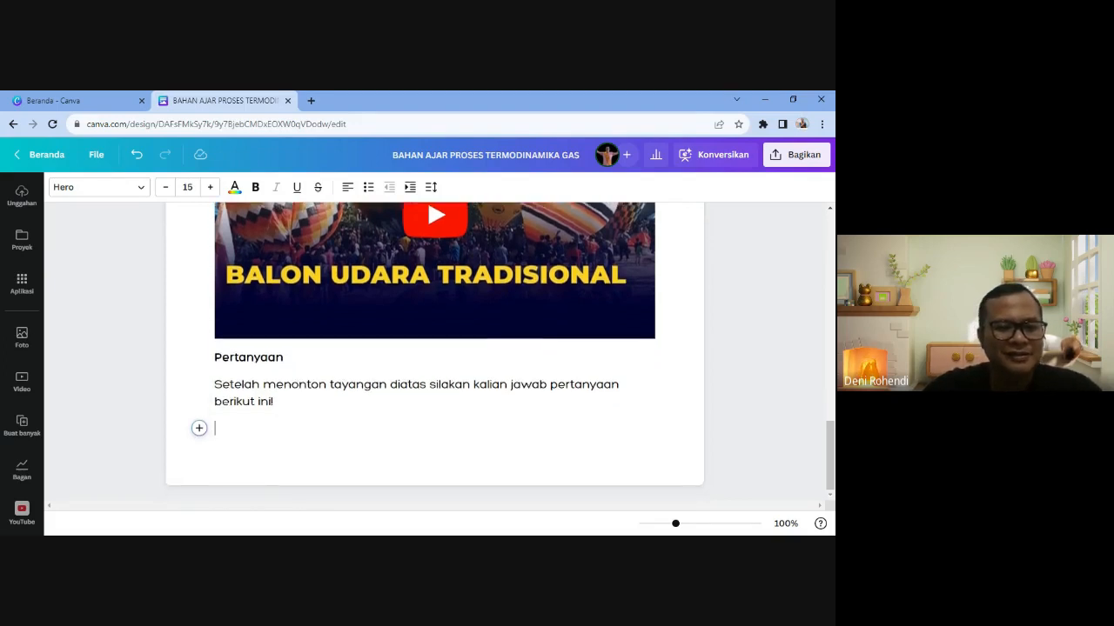
- Start Tulisan Ajaib on the empty line with 'buat 5 pertanyaan tentang cara balon udara terbang'
left_click(200, 429)
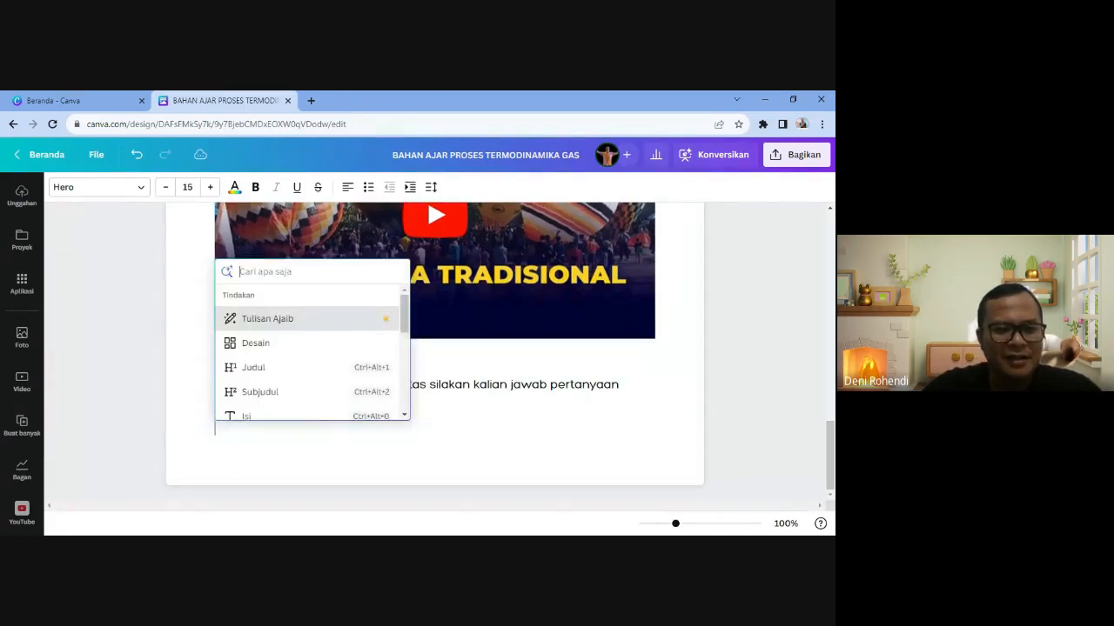
left_click(293, 320)
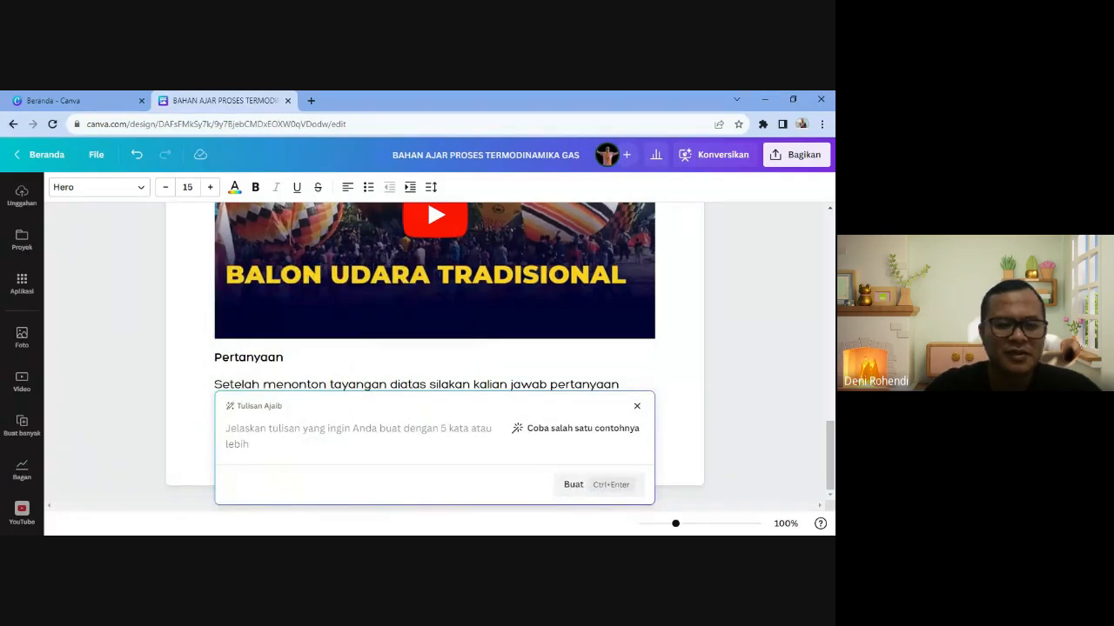
type("buat 5")
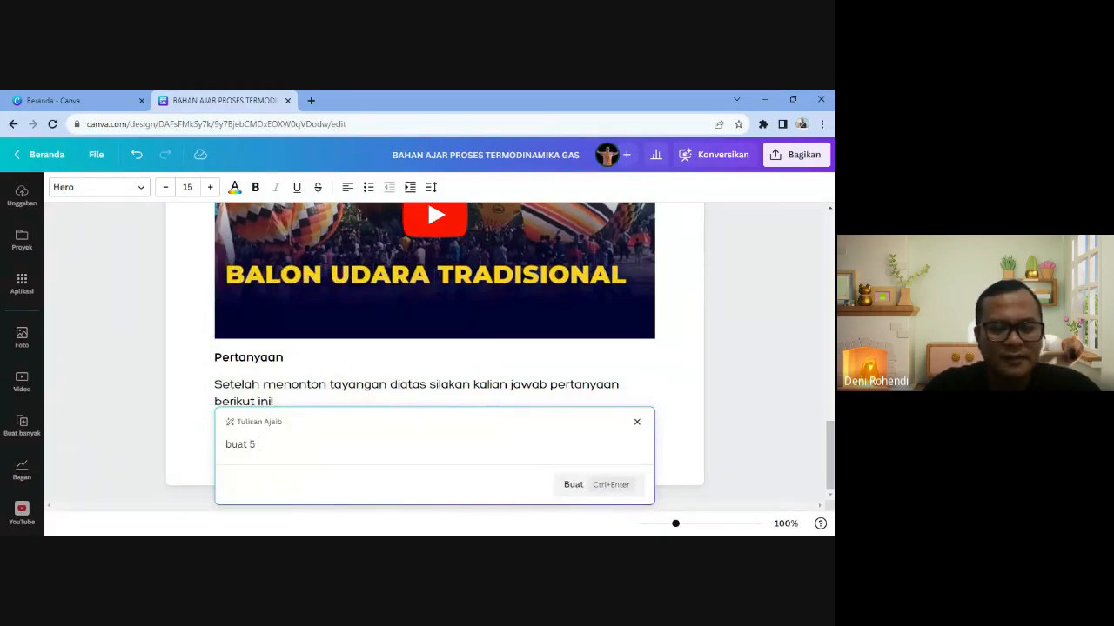
type(" pertanyaan ")
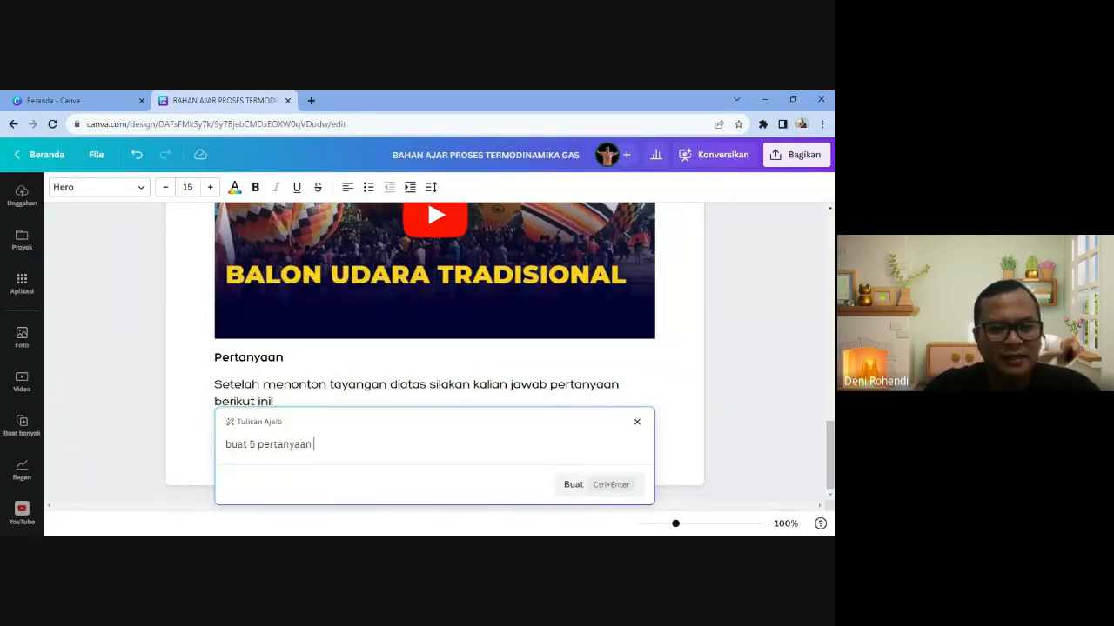
type("tentang")
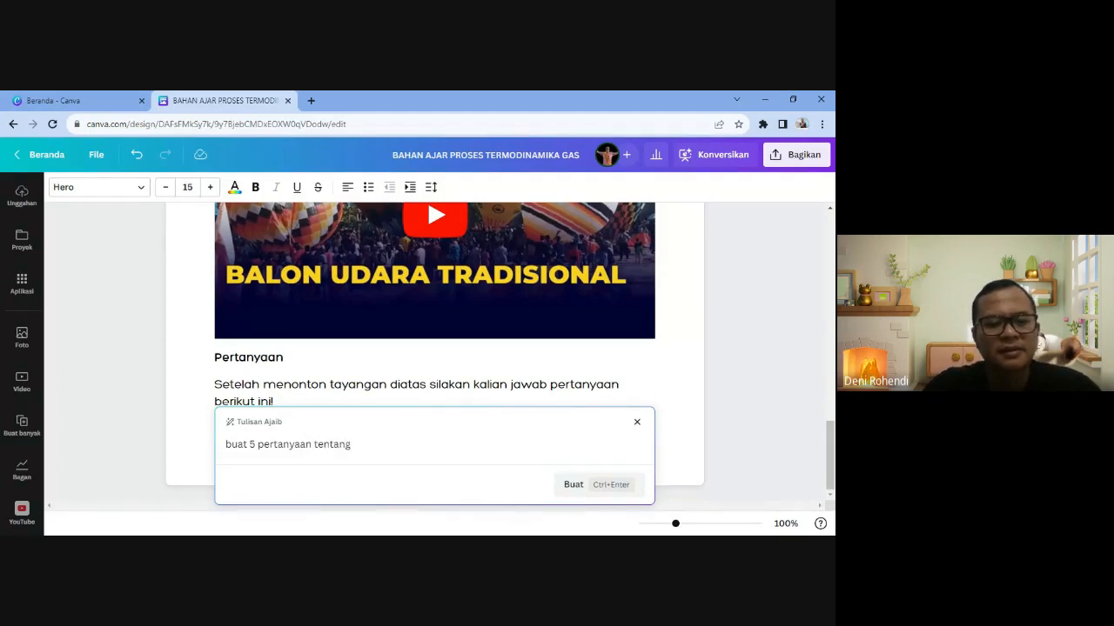
type(" balon udara")
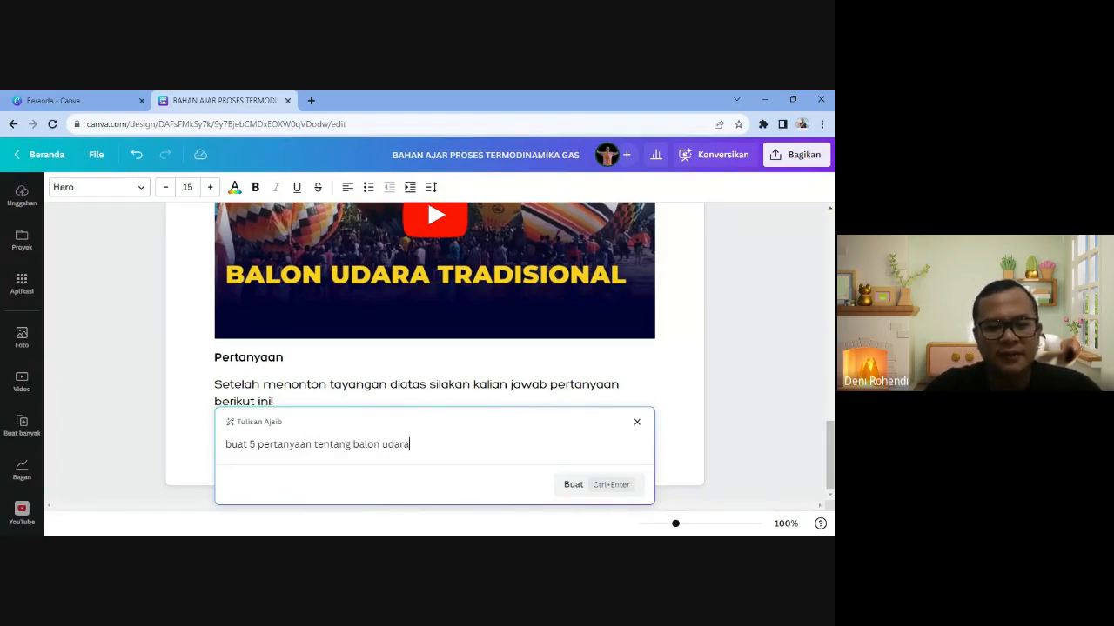
key("Left")
key("Left")
key("Left")
key("Left")
key("Left")
key("Left")
key("Left")
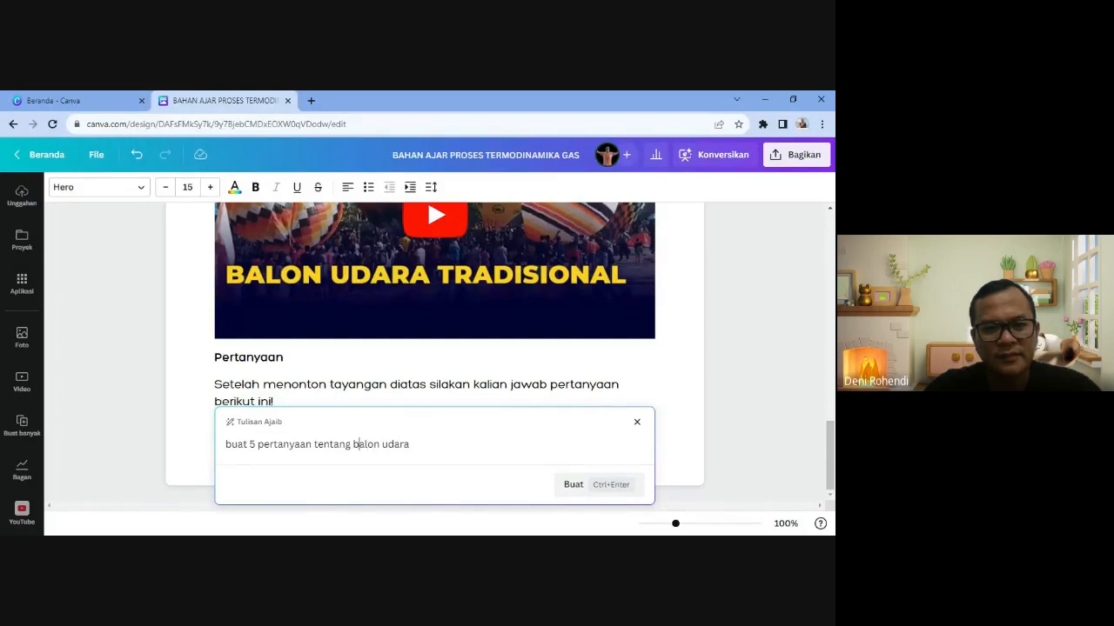
key("Left")
type("cara")
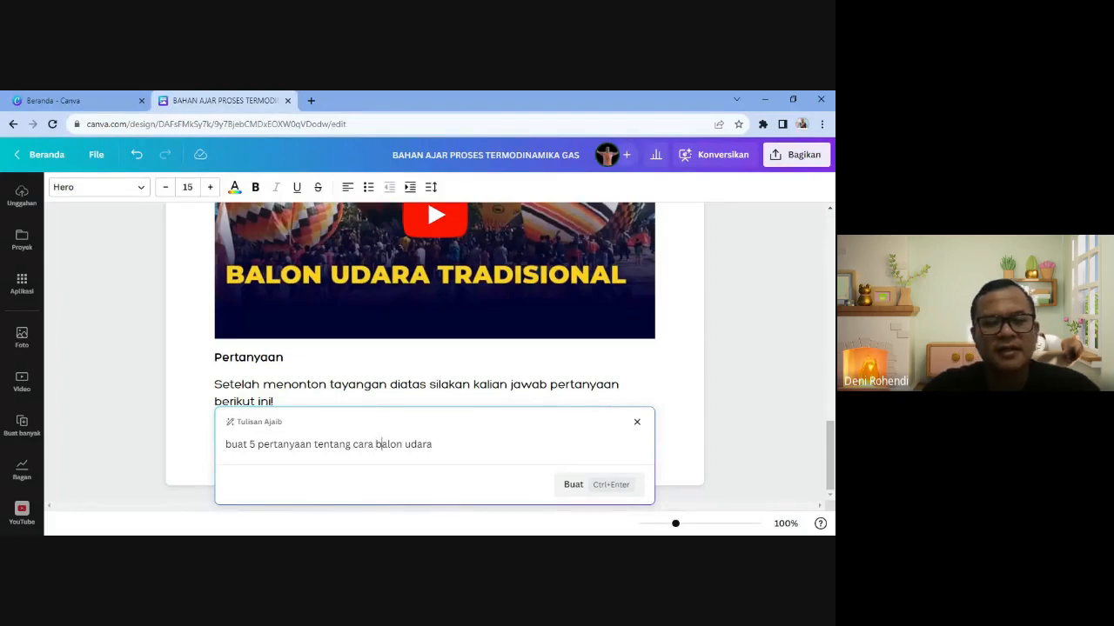
key("Right")
key("Right")
key("Right")
key("Right")
key("Right")
key("Right")
key("Right")
type("terbang")
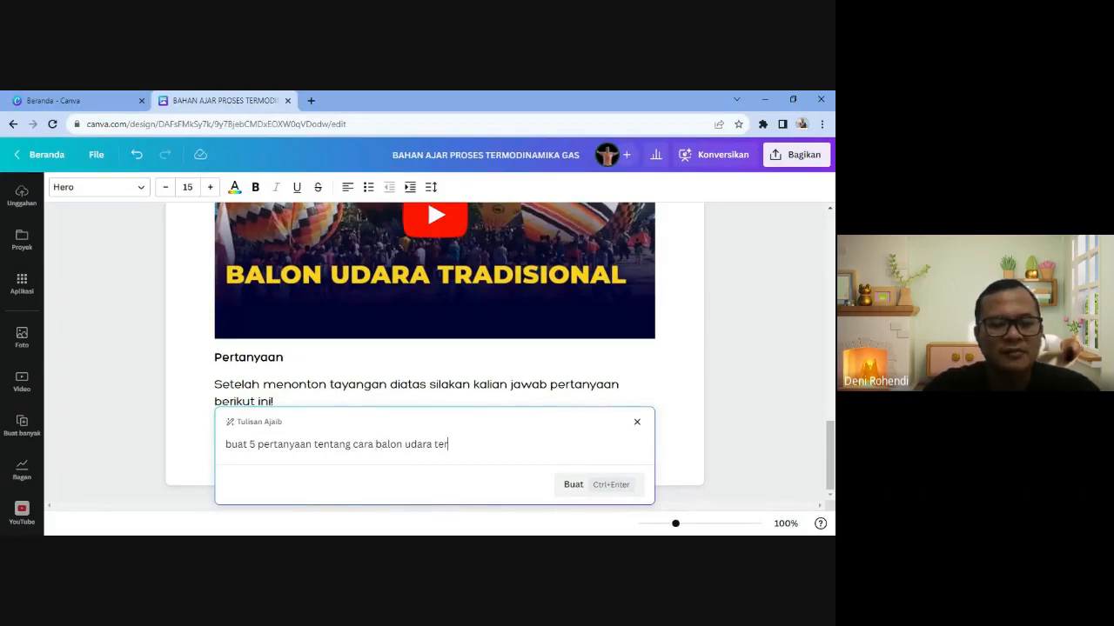
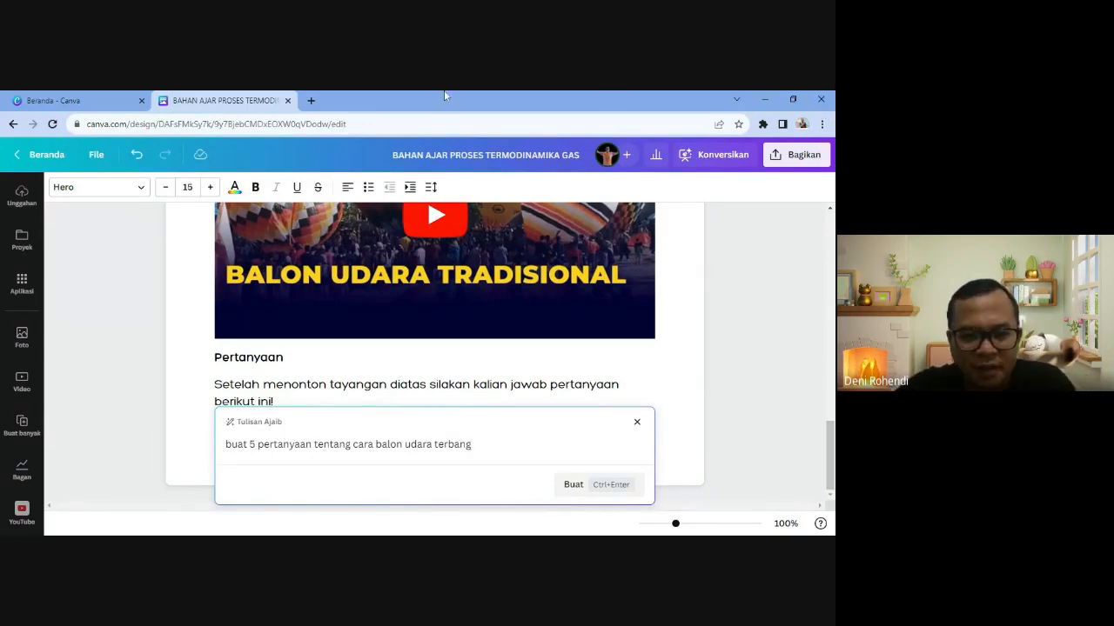
- Generate five balloon-flight questions with Magic Write and delete the prompt line and AI introduction
left_click(565, 490)
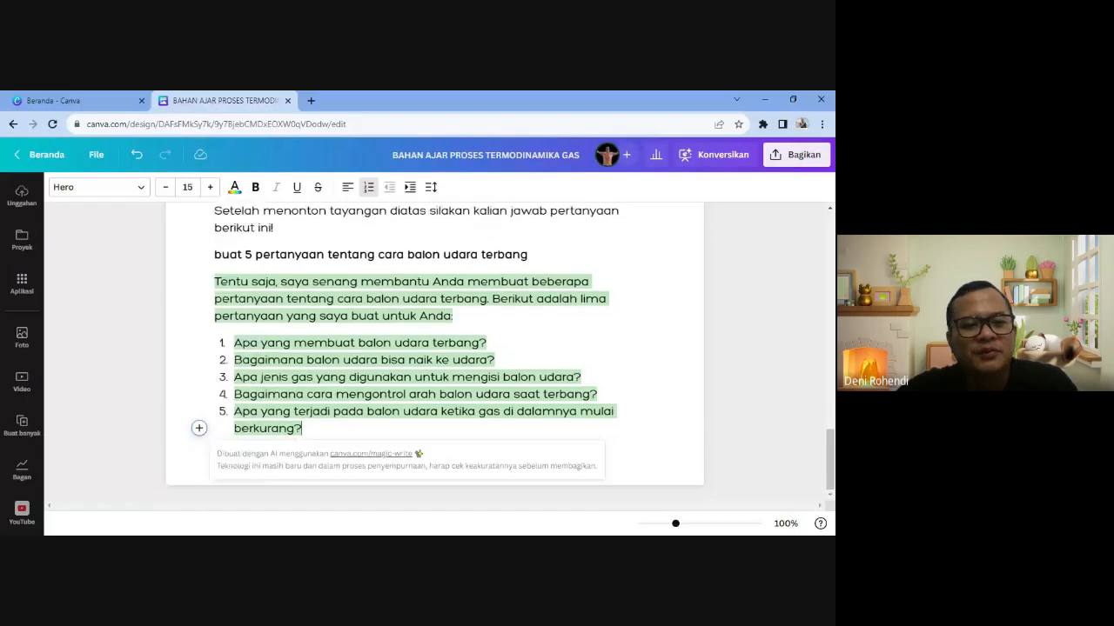
left_click(306, 298)
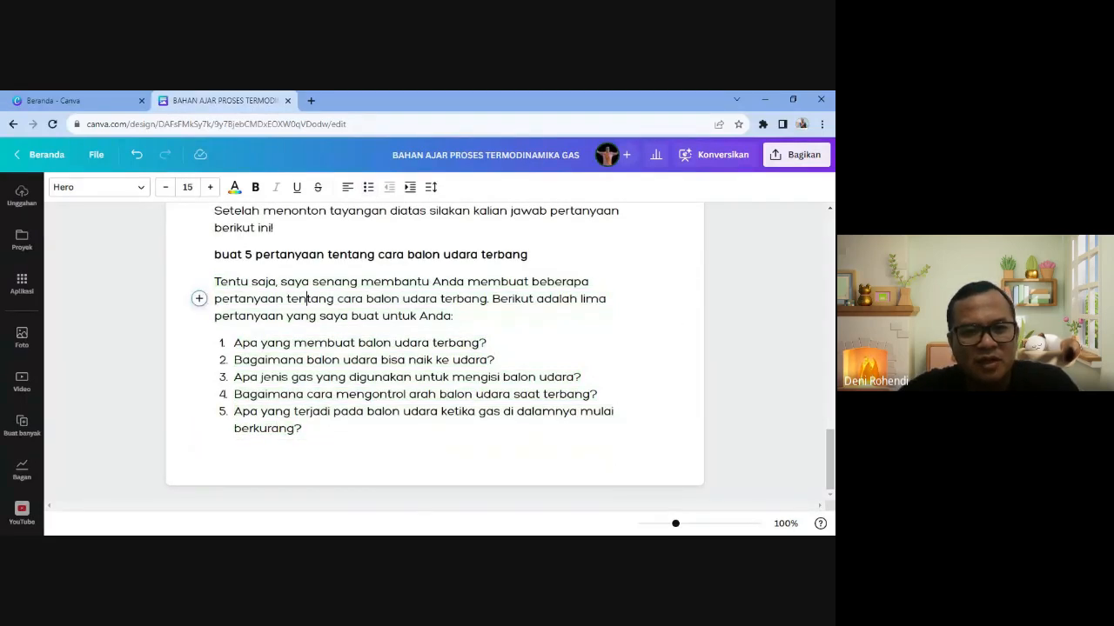
left_click(284, 316)
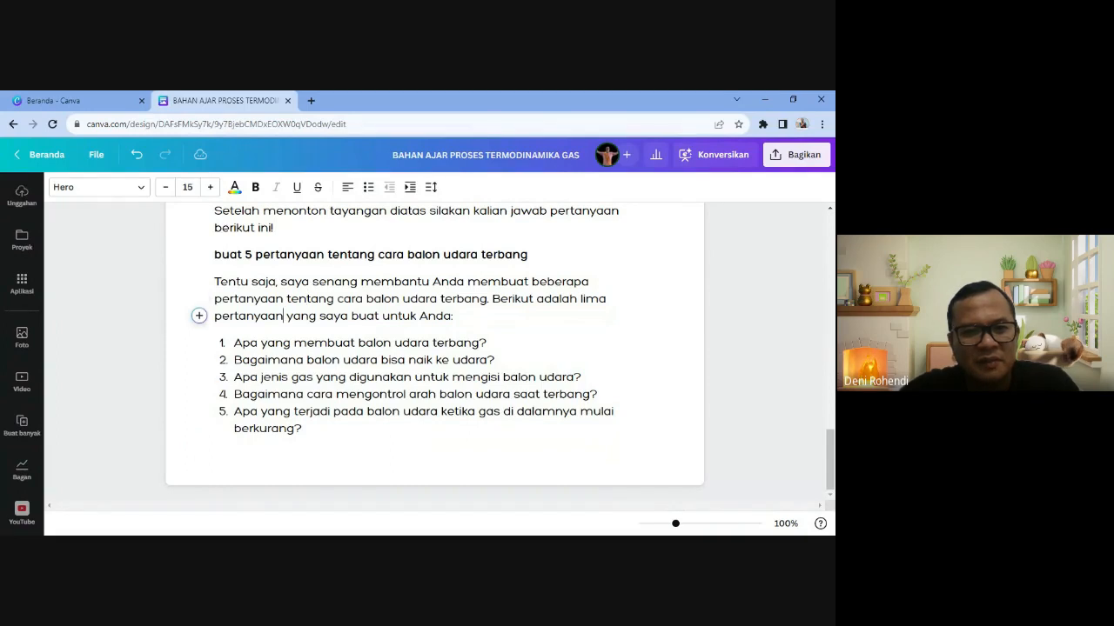
left_click_drag(453, 316, 214, 254)
key("BackSpace")
key("BackSpace")
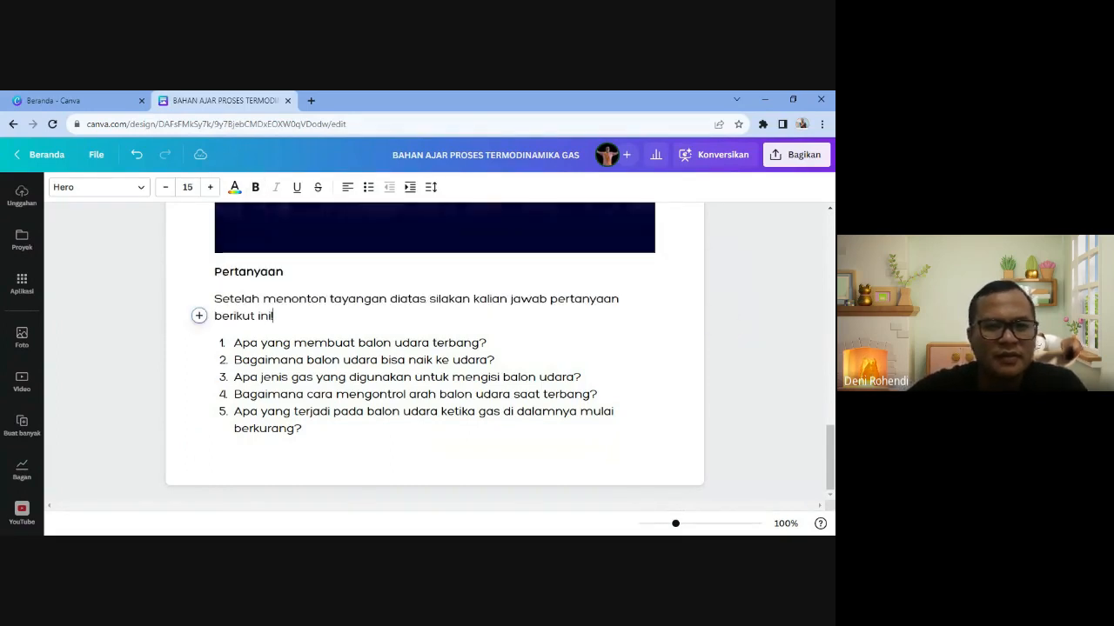
left_click(281, 377)
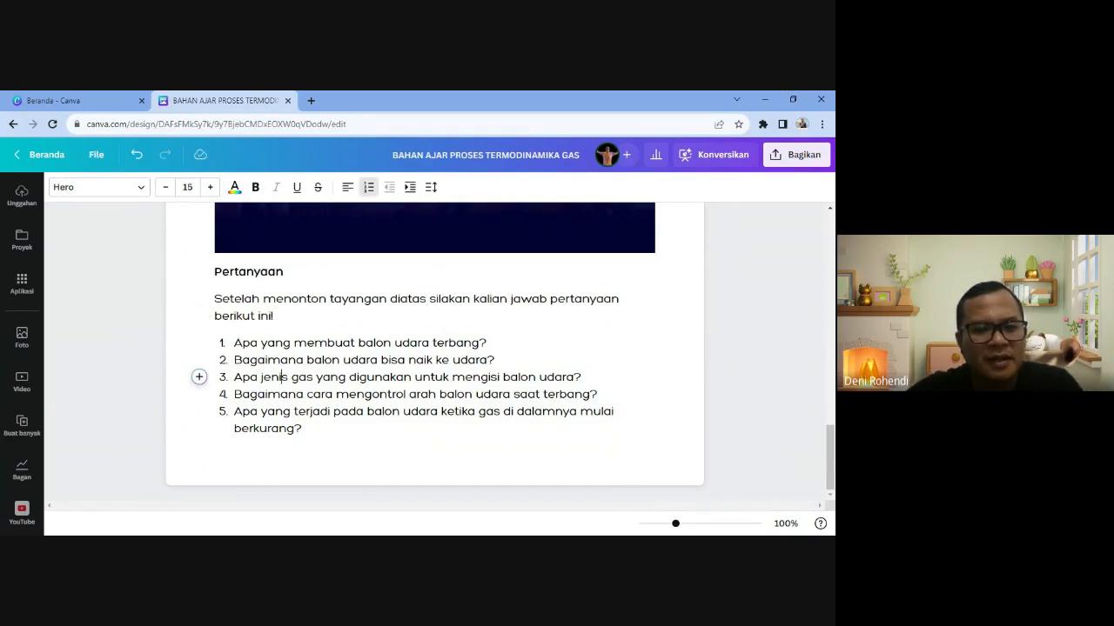
- Make the five numbered balloon questions bold
left_click_drag(302, 428, 233, 343)
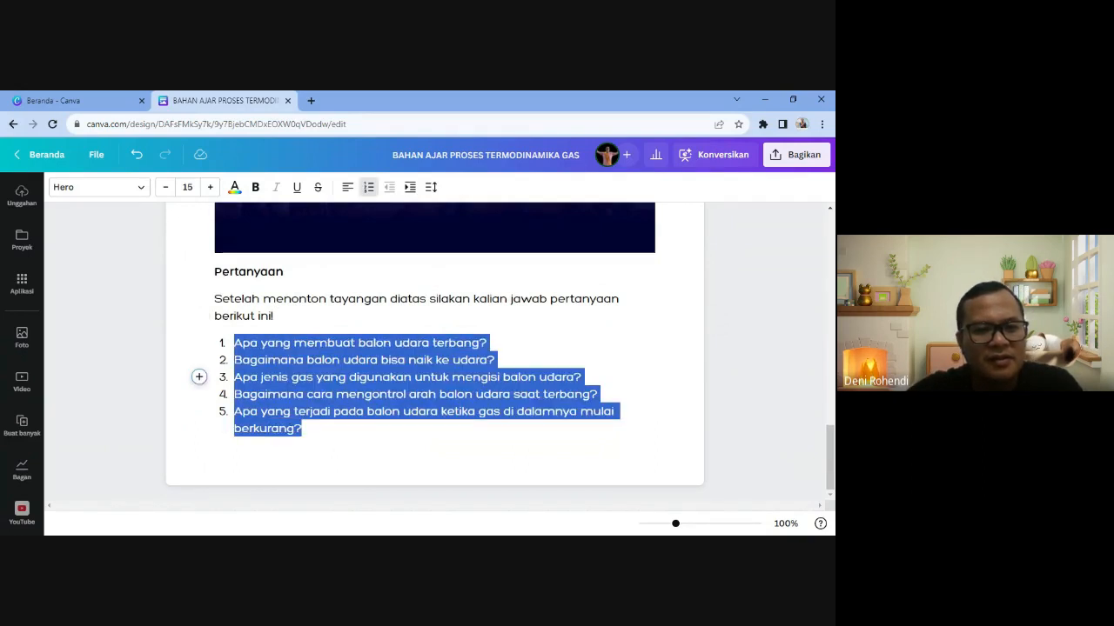
left_click(257, 188)
left_click(314, 377)
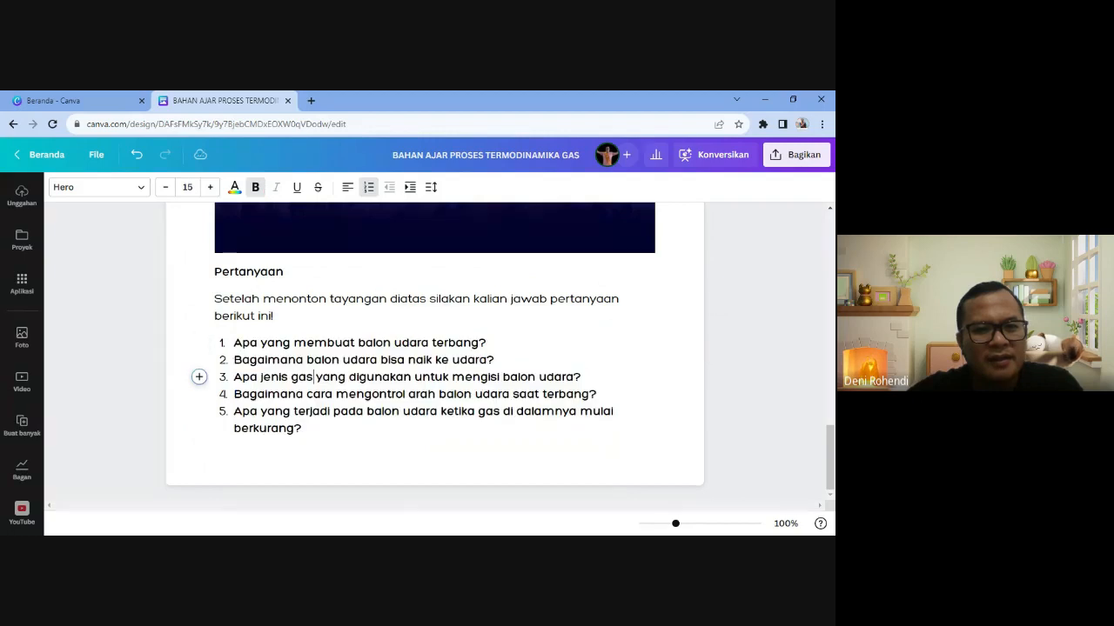
left_click(309, 411)
- Remove bold from the 'Pertanyaan' heading
left_click(284, 273)
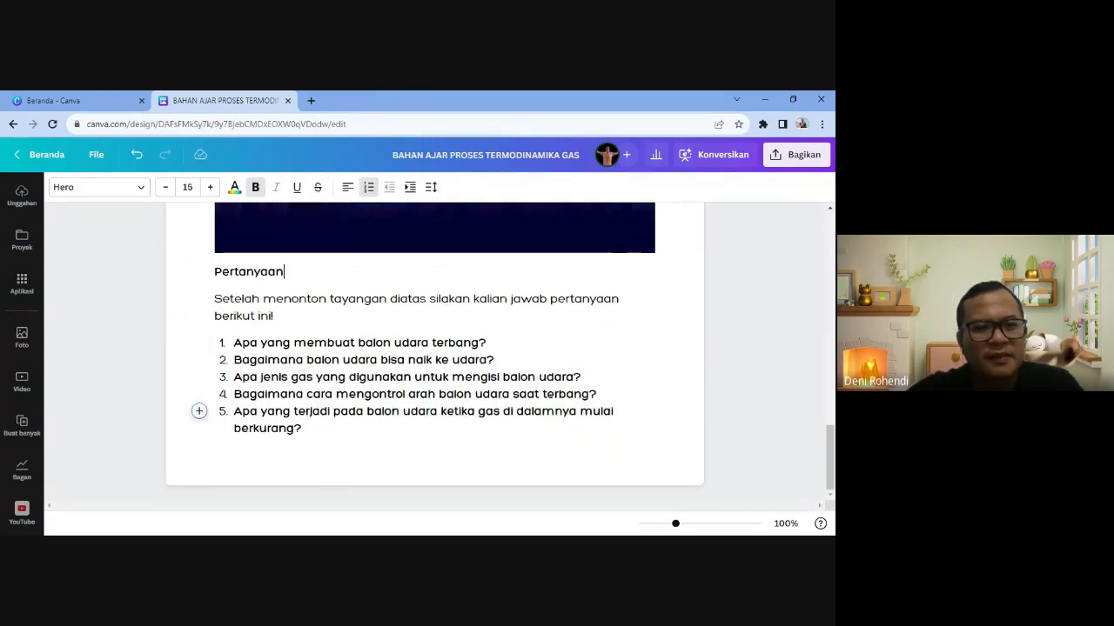
left_click_drag(284, 273, 215, 272)
left_click(255, 189)
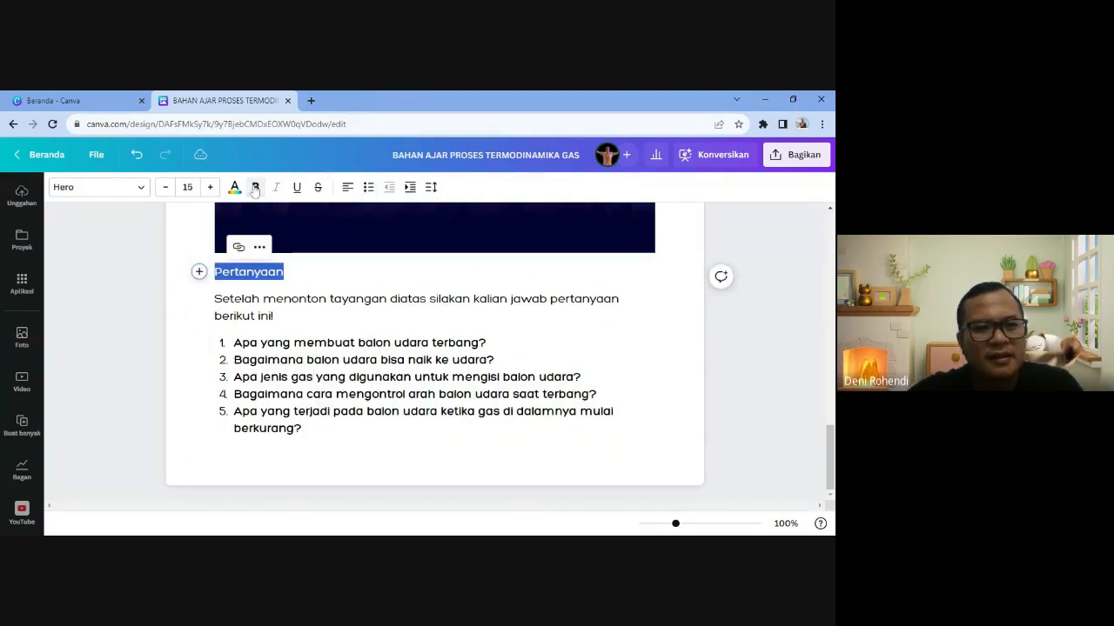
left_click(303, 395)
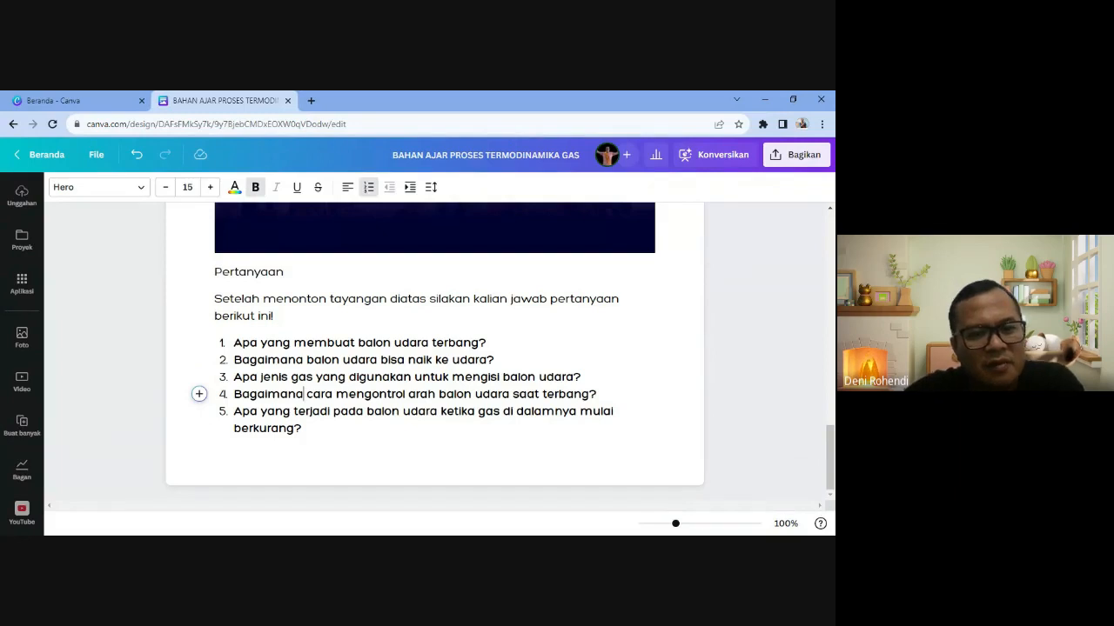
- Check through the five questions, leaving the caret after the last one
left_click(234, 343)
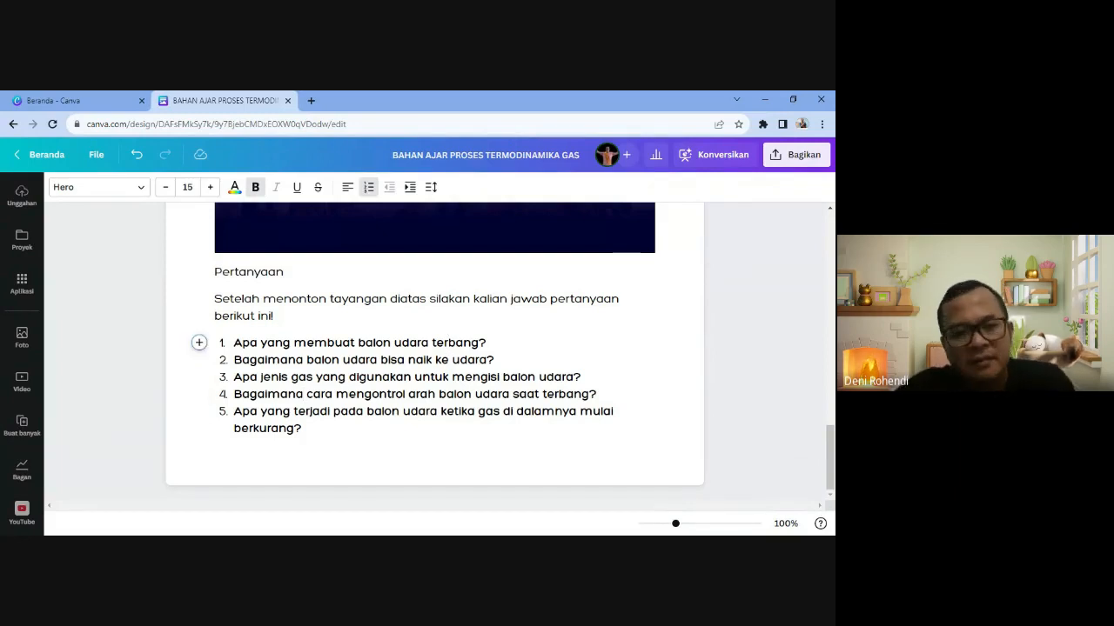
left_click(375, 359)
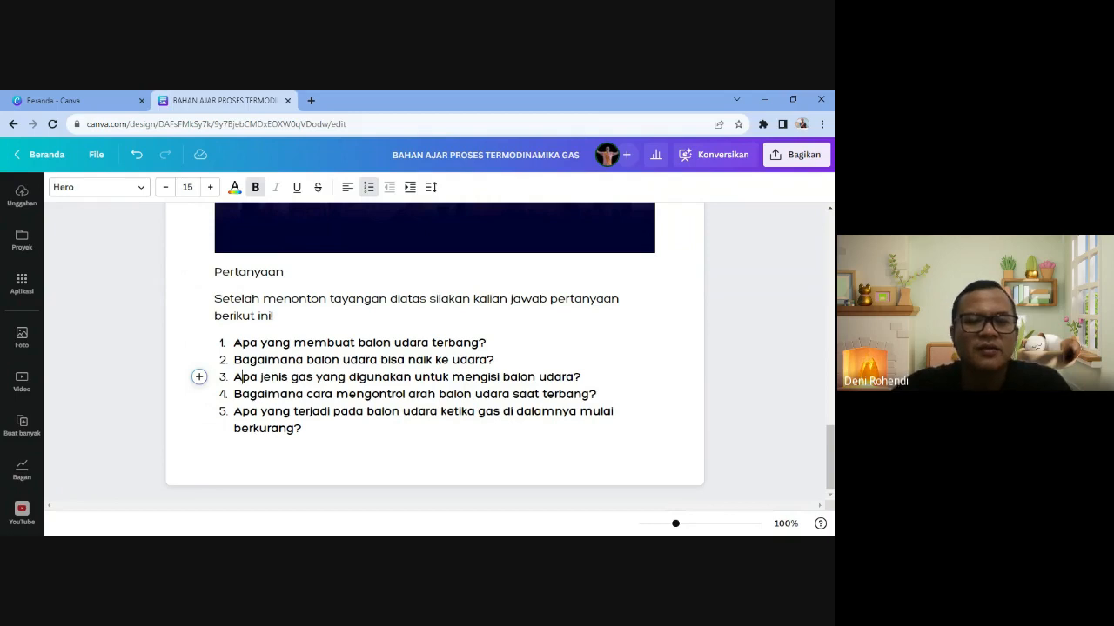
key("Up")
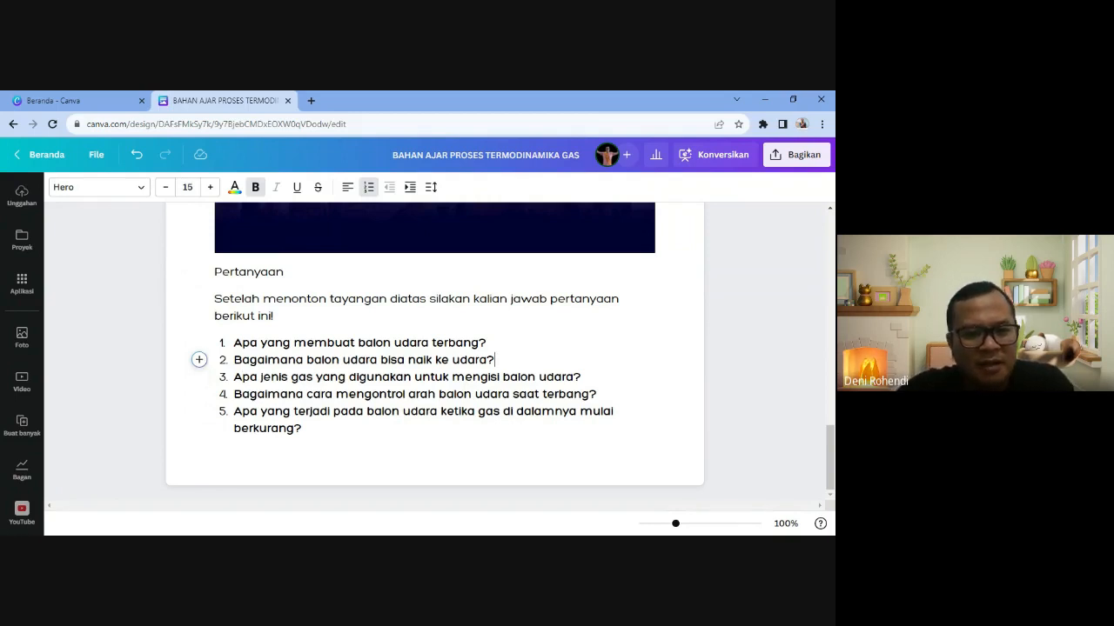
left_click(371, 394)
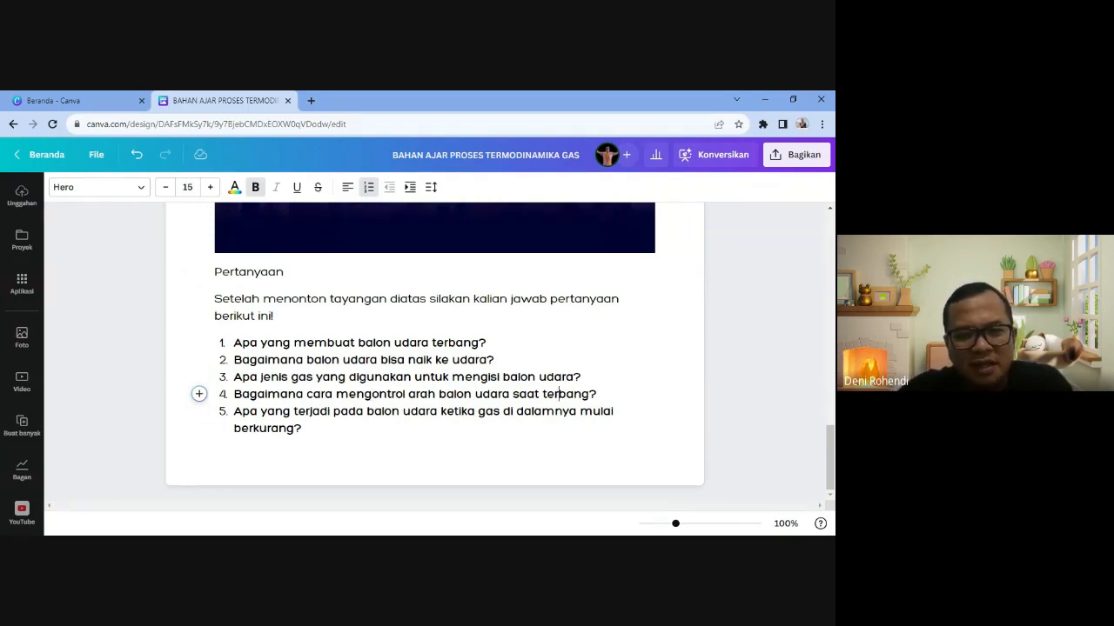
left_click(291, 411)
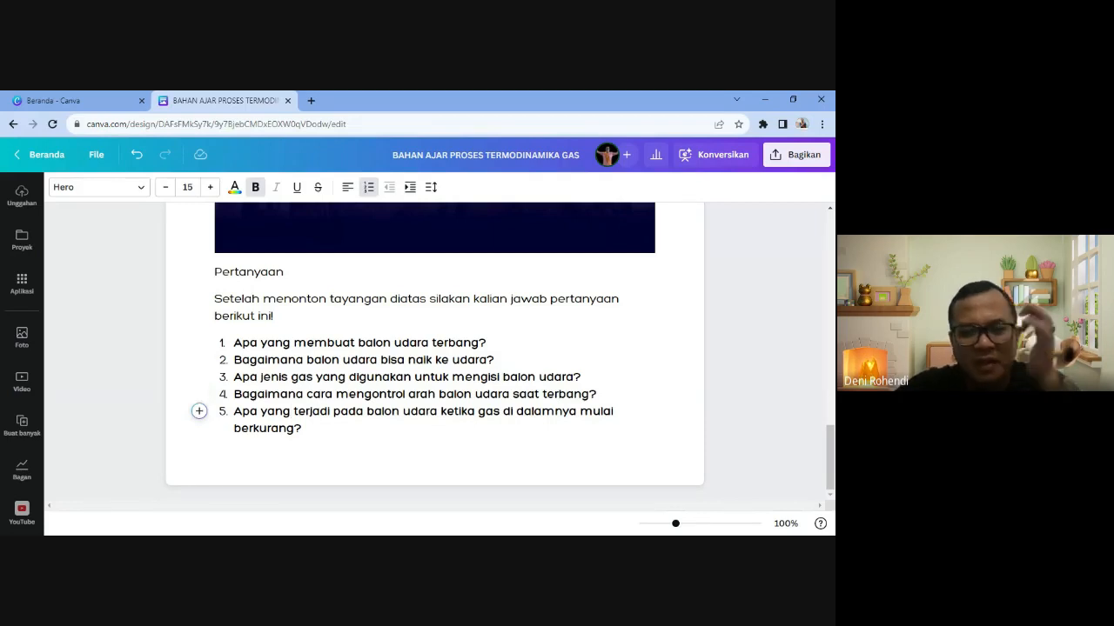
left_click(302, 429)
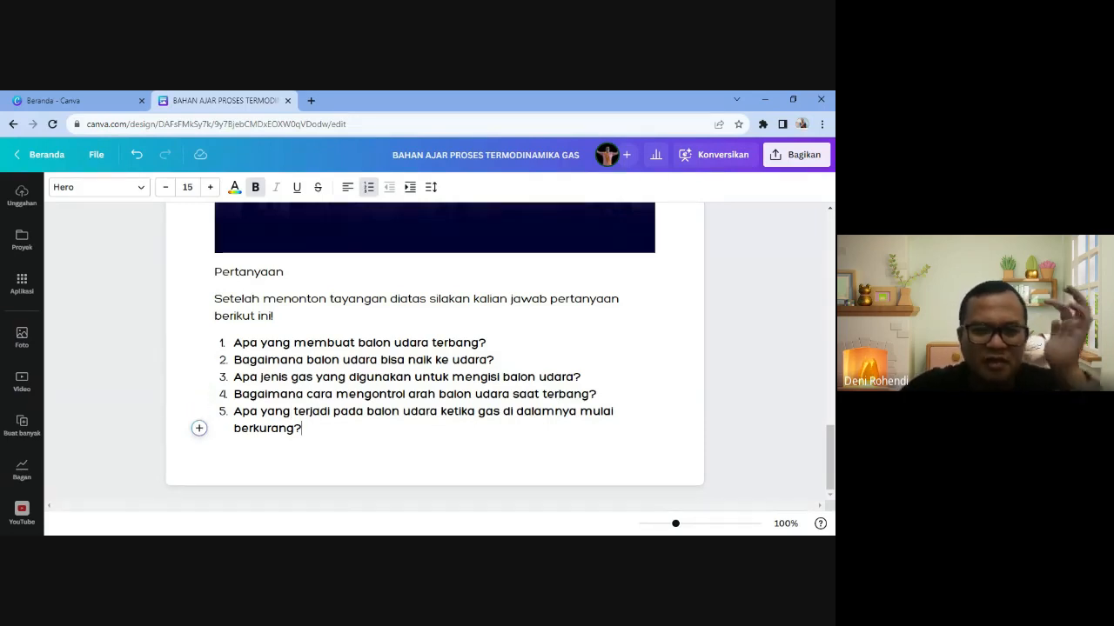
left_click(234, 411)
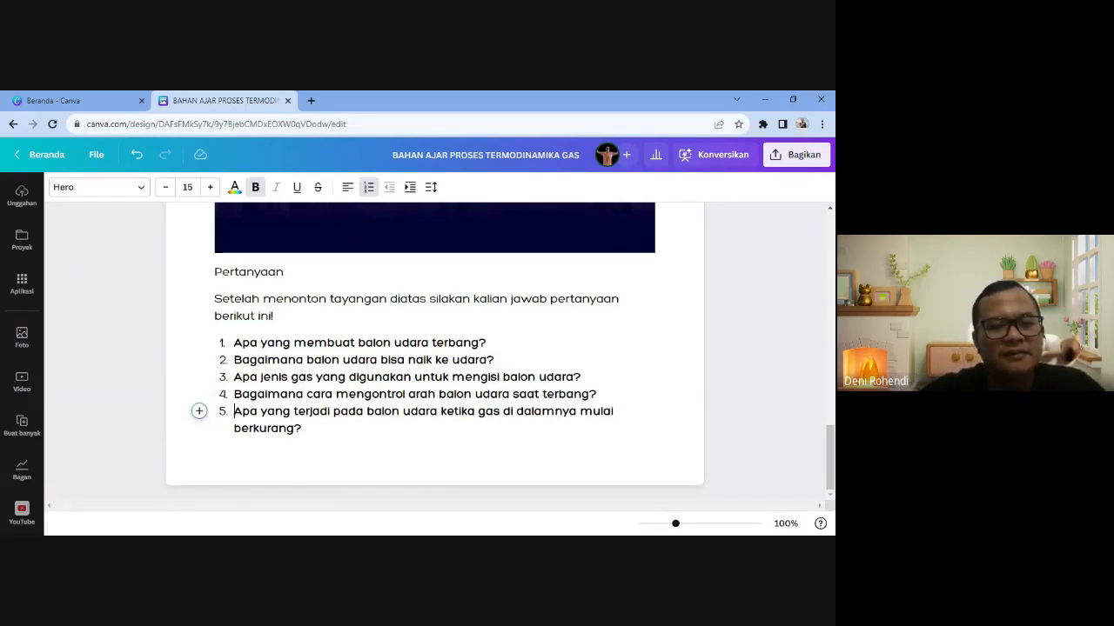
left_click(597, 395)
left_click(302, 428)
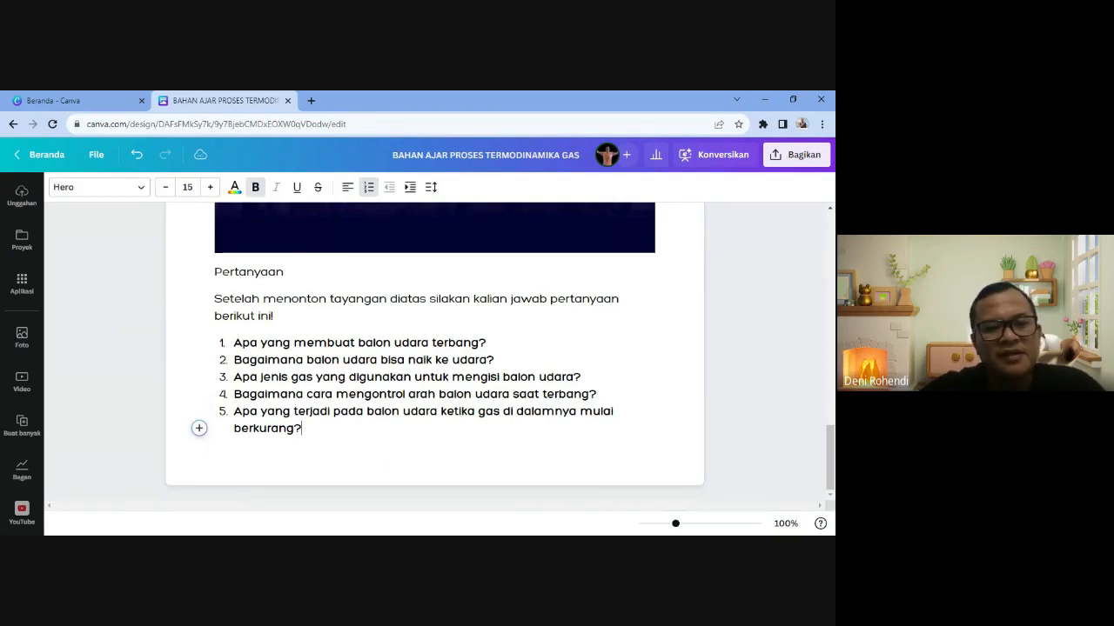
scroll(309, 435, "up", 1)
scroll(313, 437, "down", 1)
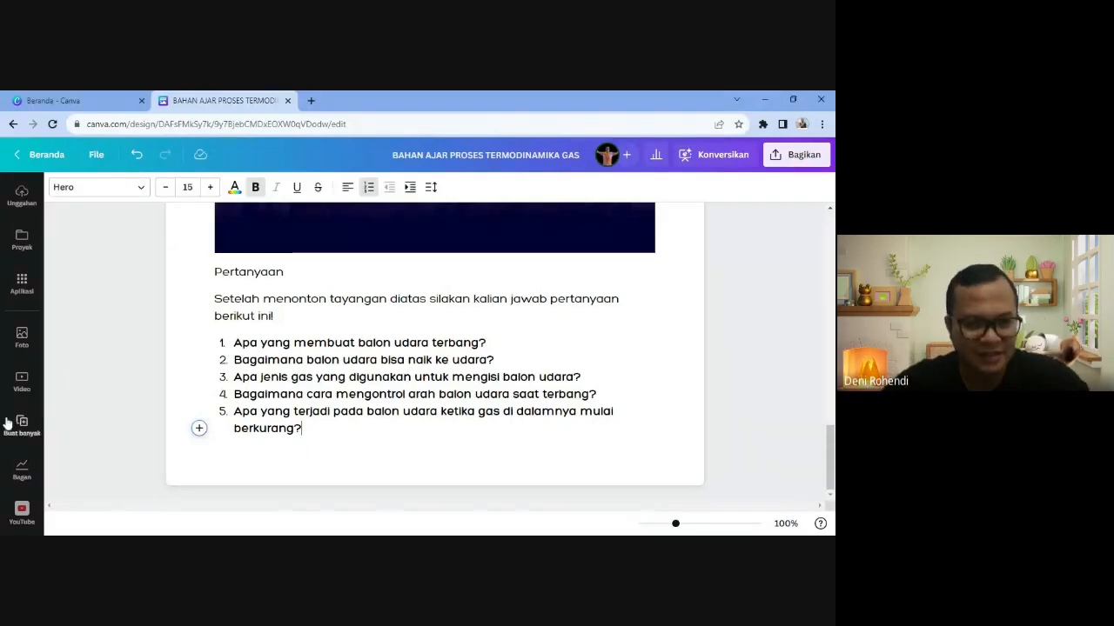
- Add a line after the question list and make 'Pertanyaan' bold again
key("Return")
key("Return")
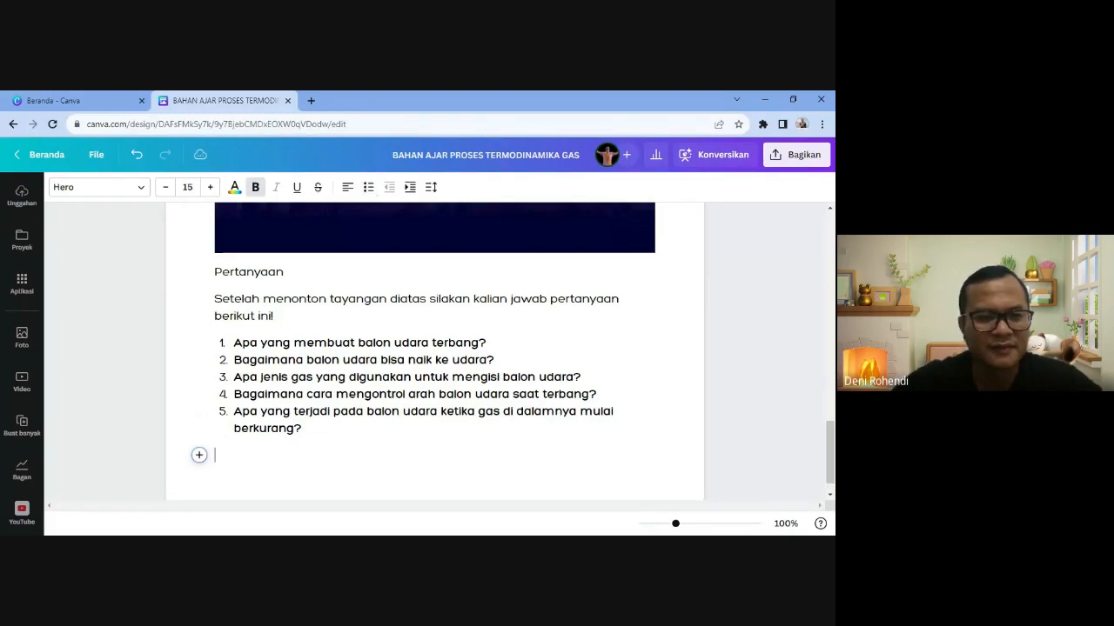
left_click_drag(283, 272, 214, 271)
key("ctrl+c")
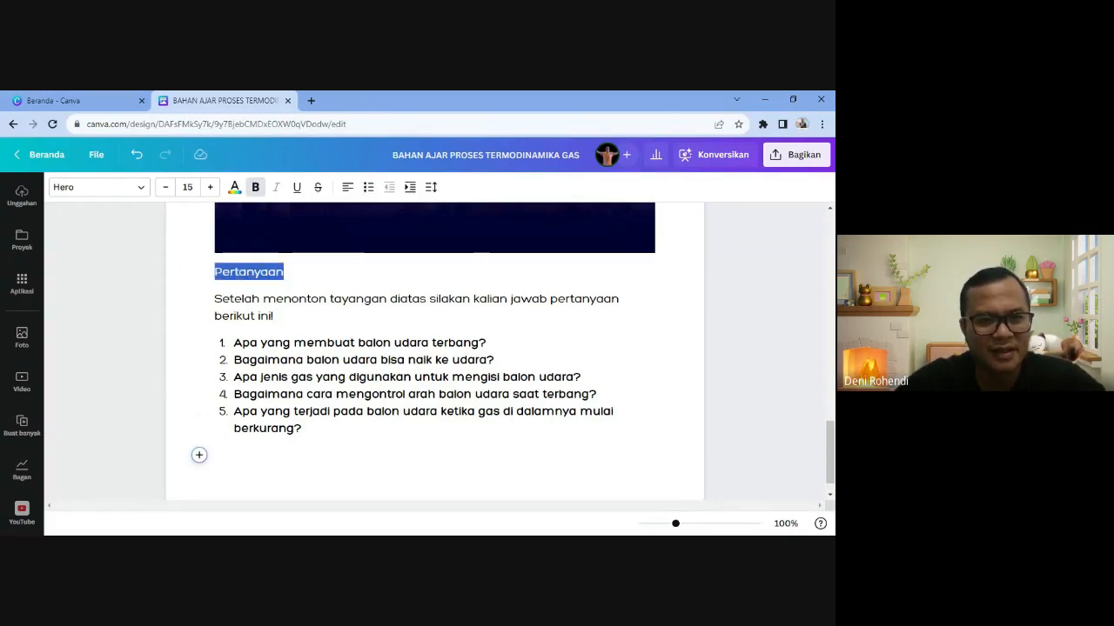
left_click(256, 188)
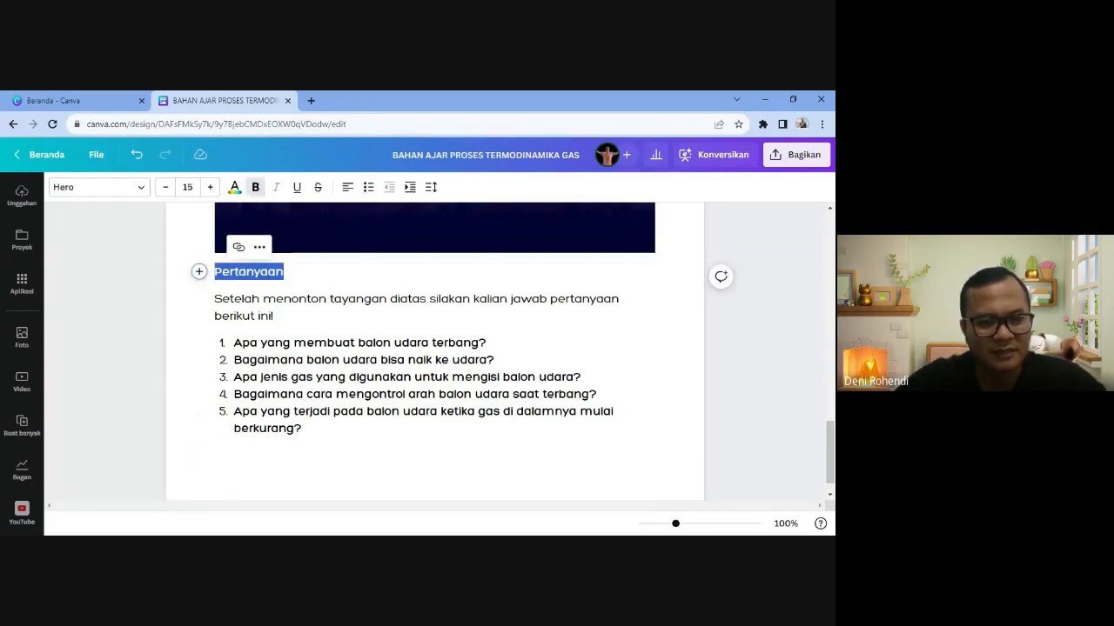
- Paste the heading on the new line, retype it as 'Jawaban', and start a line below
left_click(216, 455)
key("ctrl+v")
key("BackSpace")
key("BackSpace")
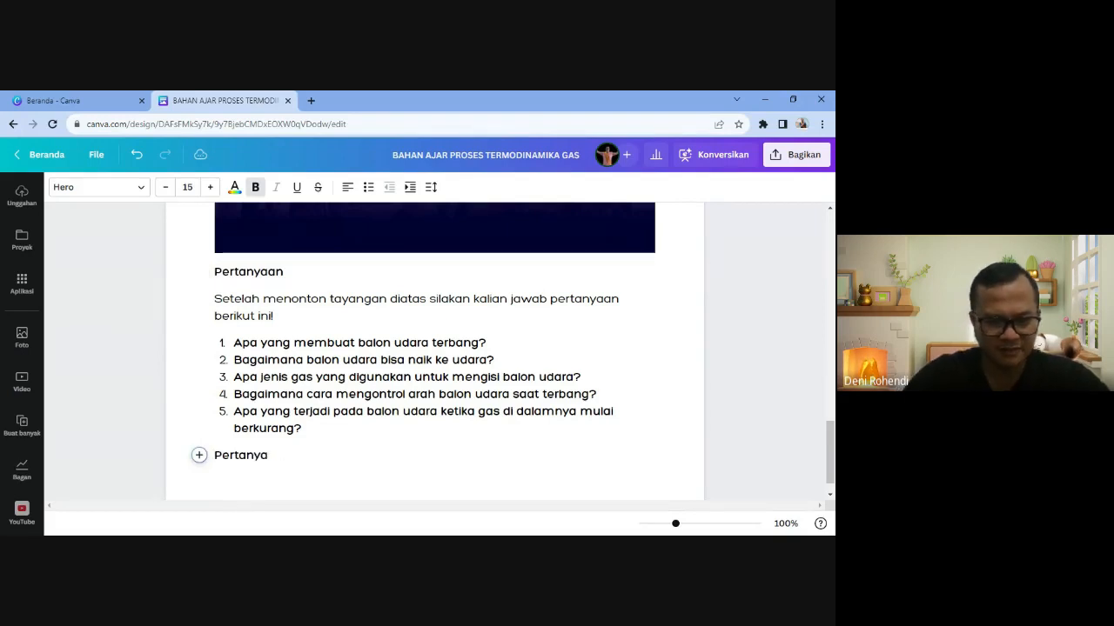
key("BackSpace")
key("BackSpace")
key("BackSpace")
key("BackSpace")
key("BackSpace")
key("BackSpace")
key("BackSpace")
key("BackSpace")
type("JA")
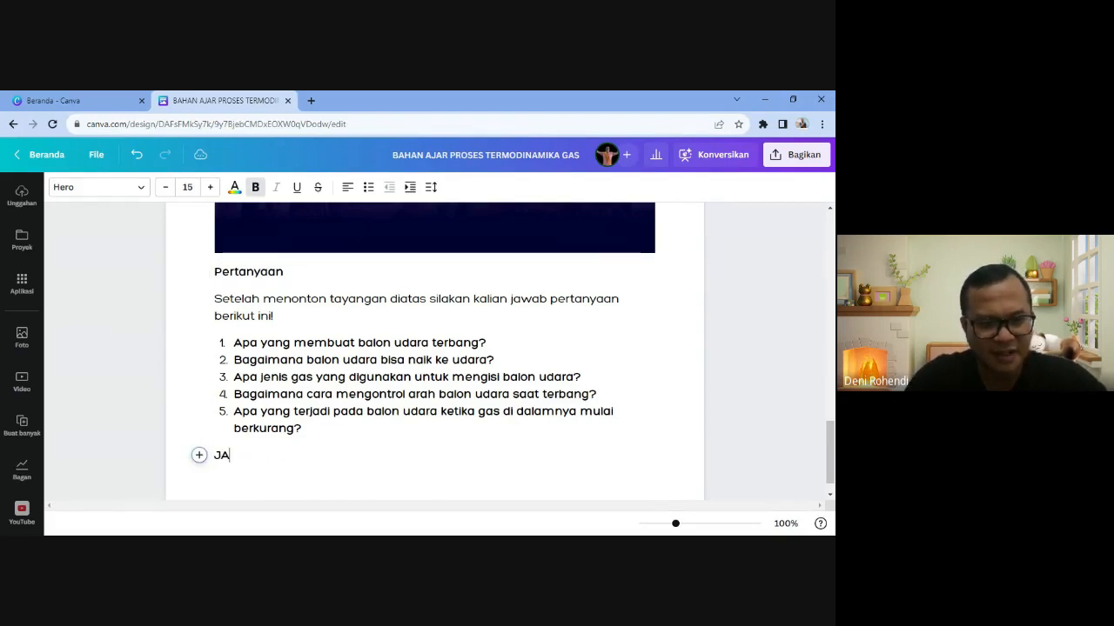
type("waban")
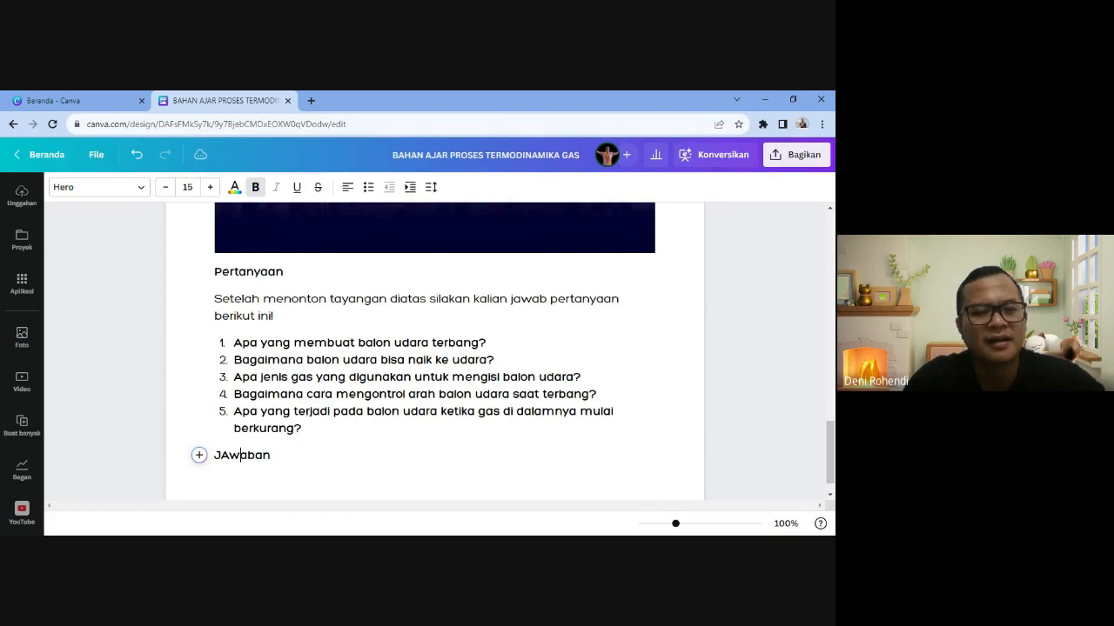
key("BackSpace")
type("a")
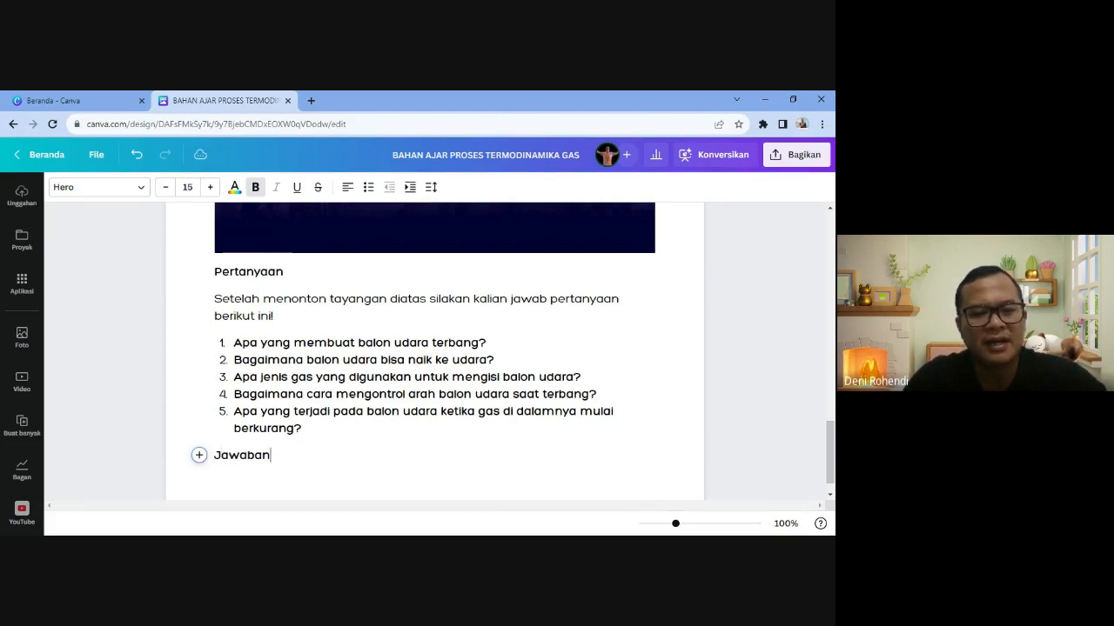
key("Return")
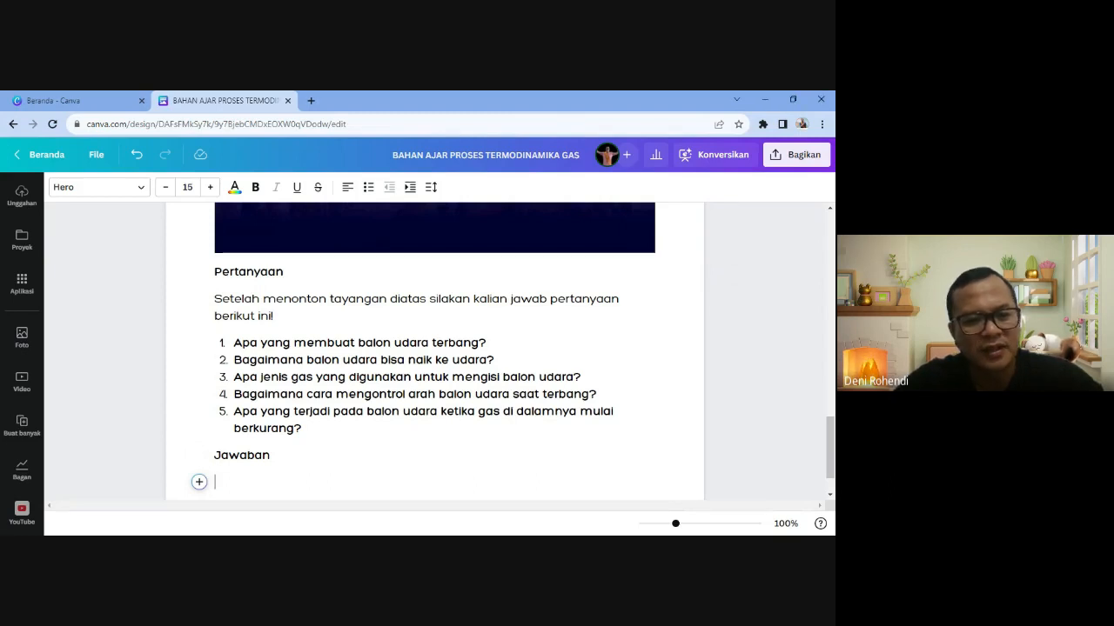
- Make the line a numbered list with a dotted first answer row
left_click(199, 482)
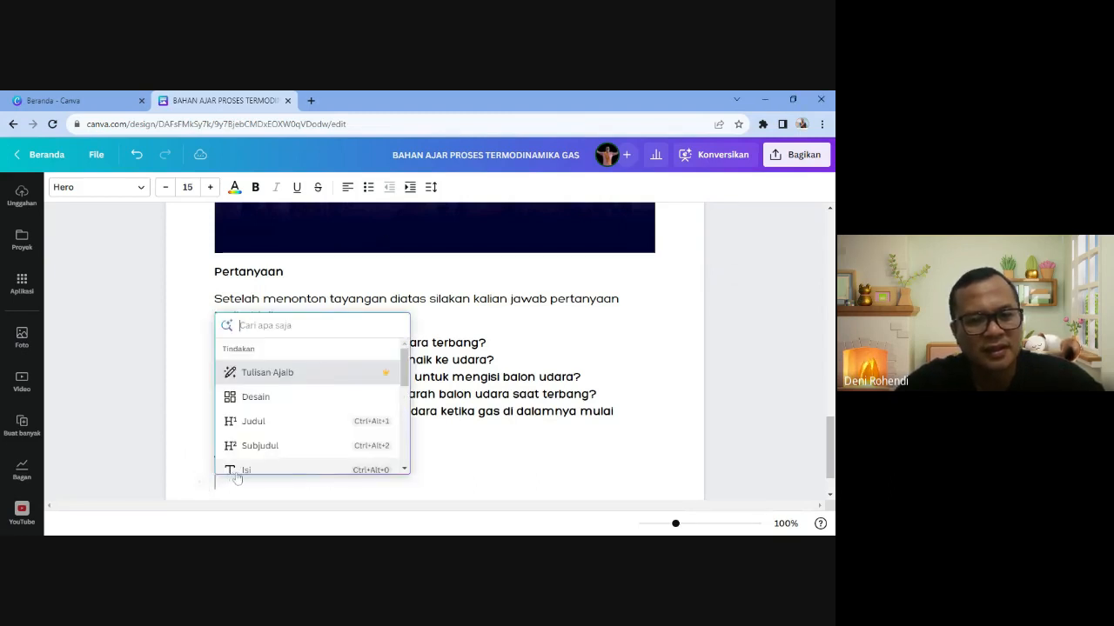
scroll(272, 453, "down", 4)
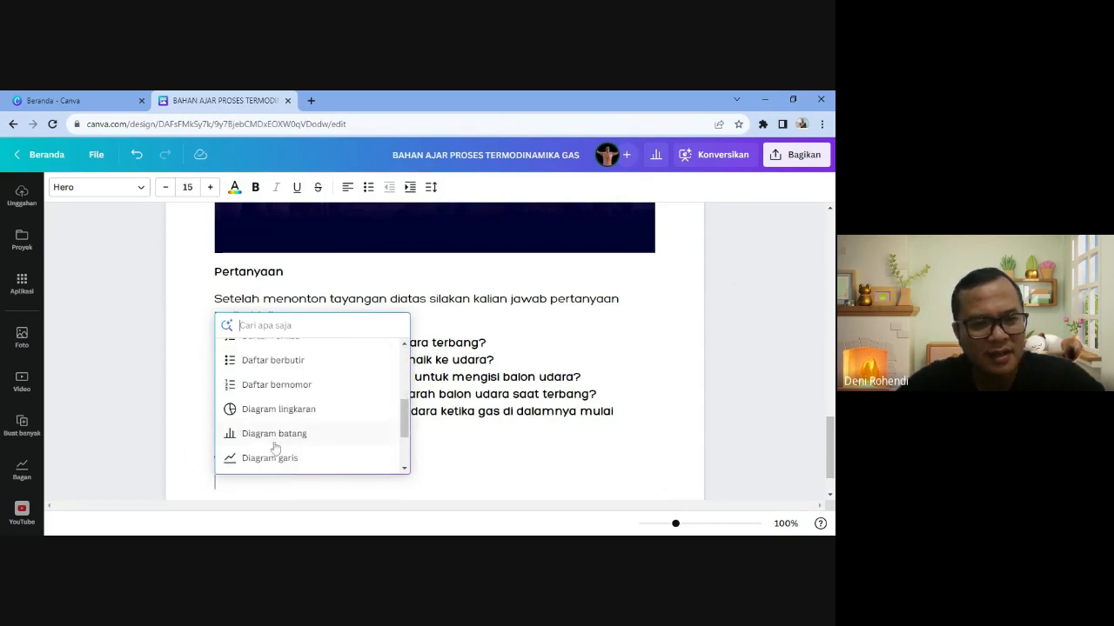
left_click(275, 384)
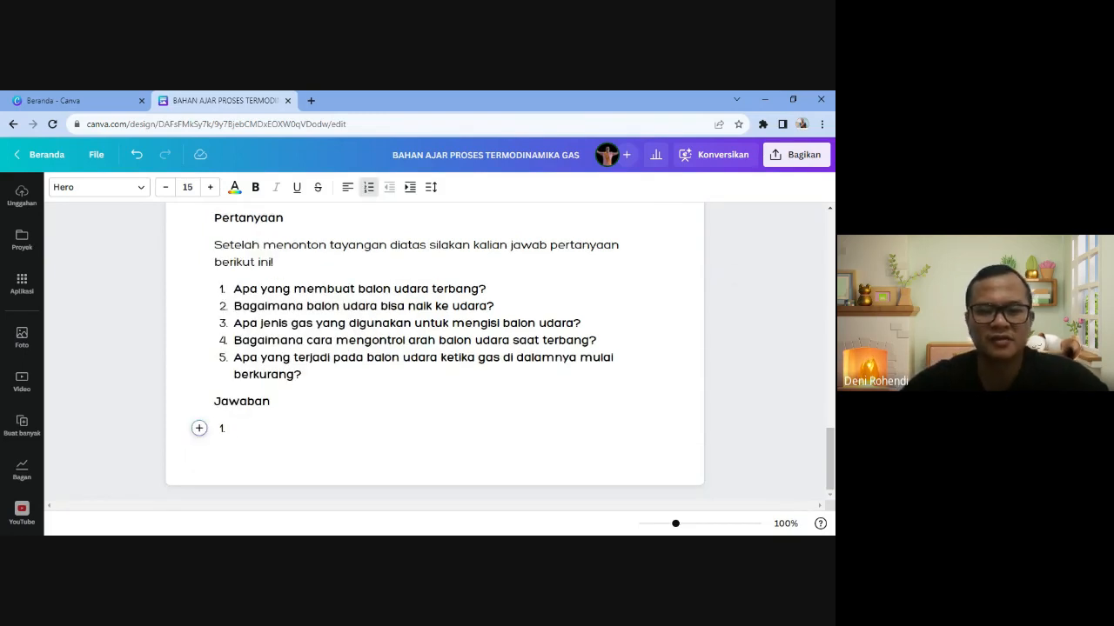
type("....................")
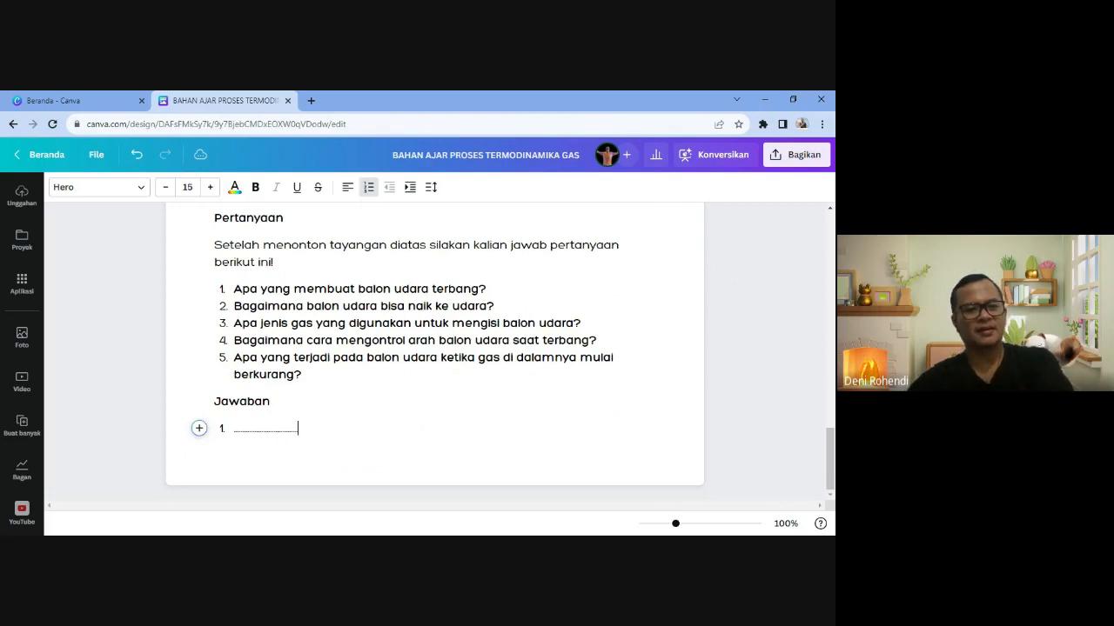
type("........................")
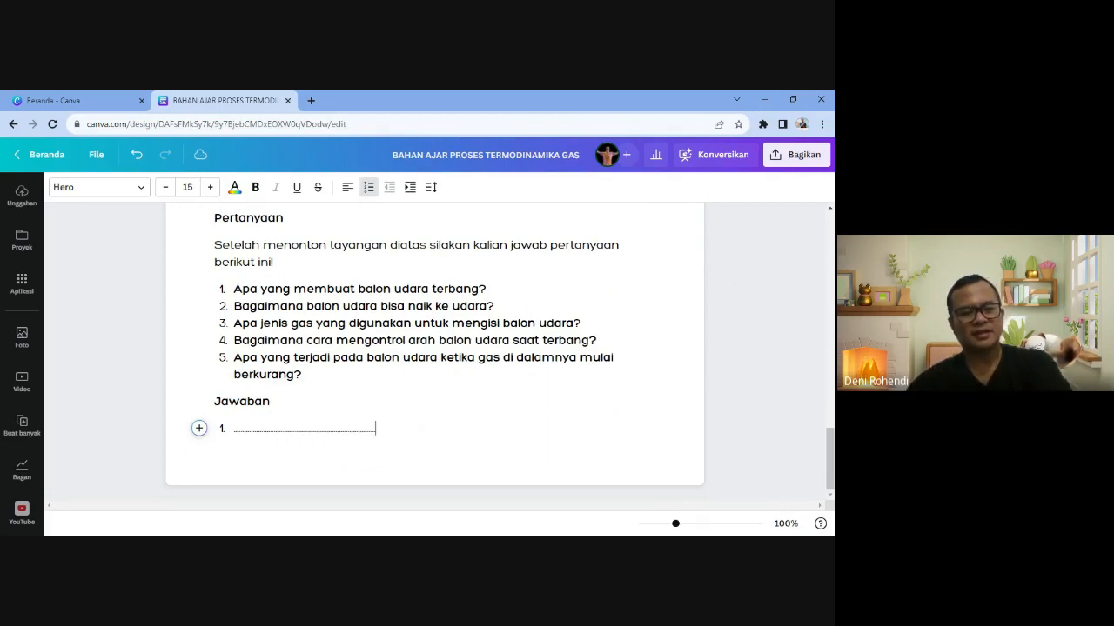
type("....................................................................")
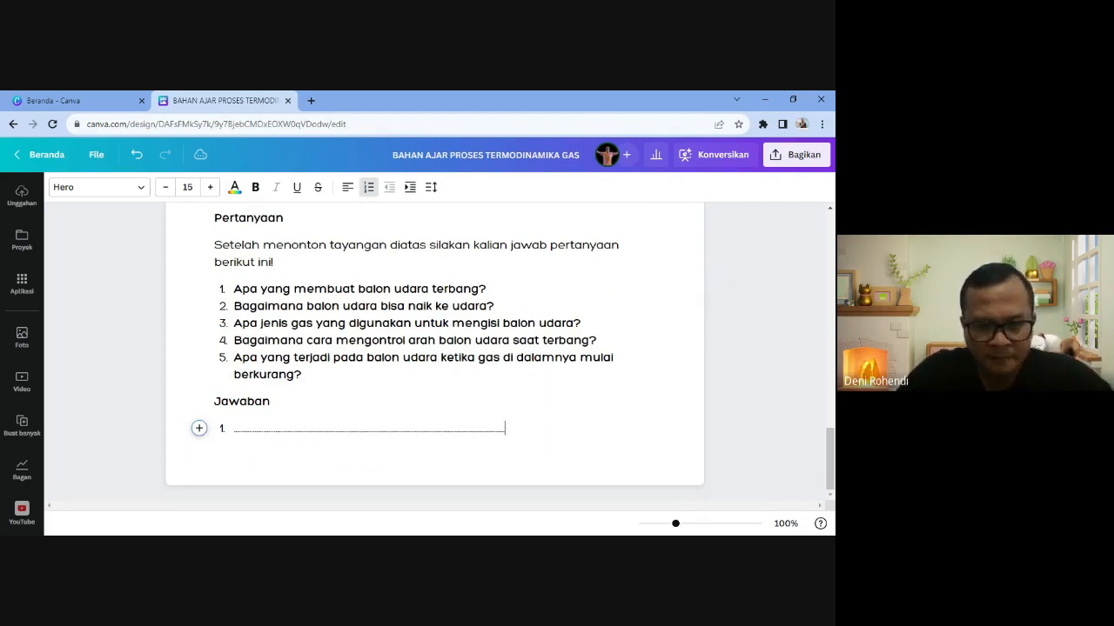
type(".........")
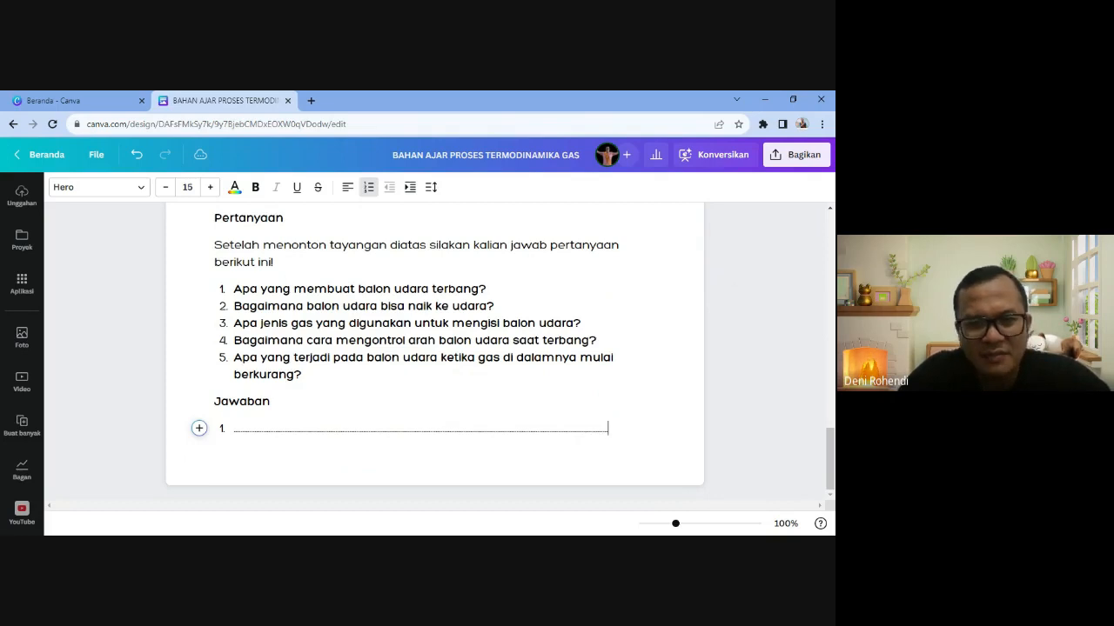
type("...........")
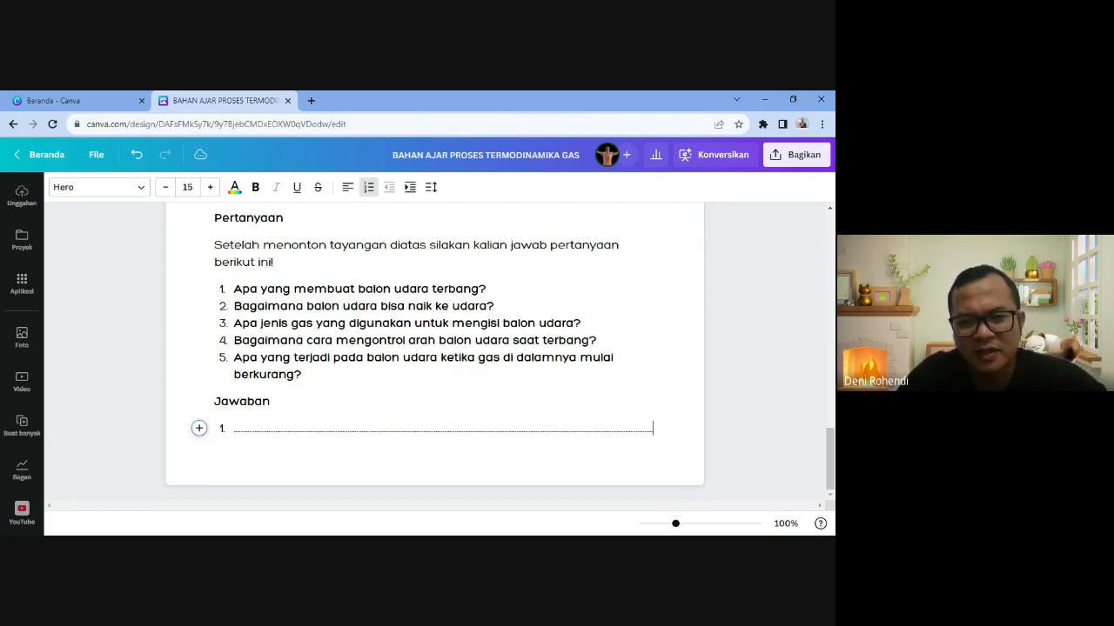
key("Return")
type("..")
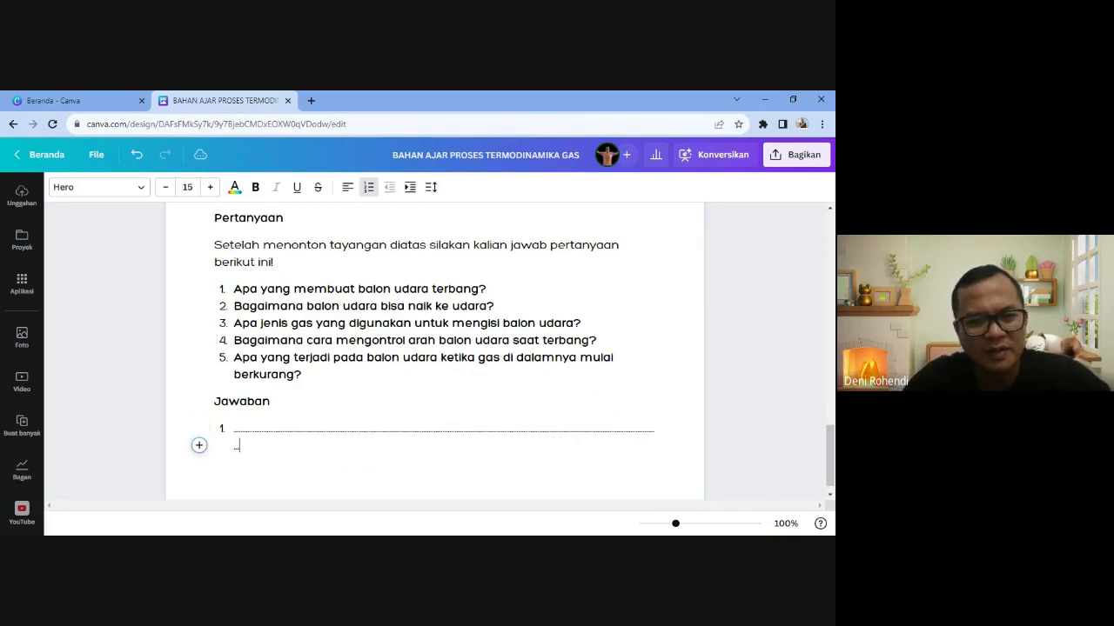
key("BackSpace")
- Copy the dotted row and paste it as answer items 2 and 3
key("shift+Up")
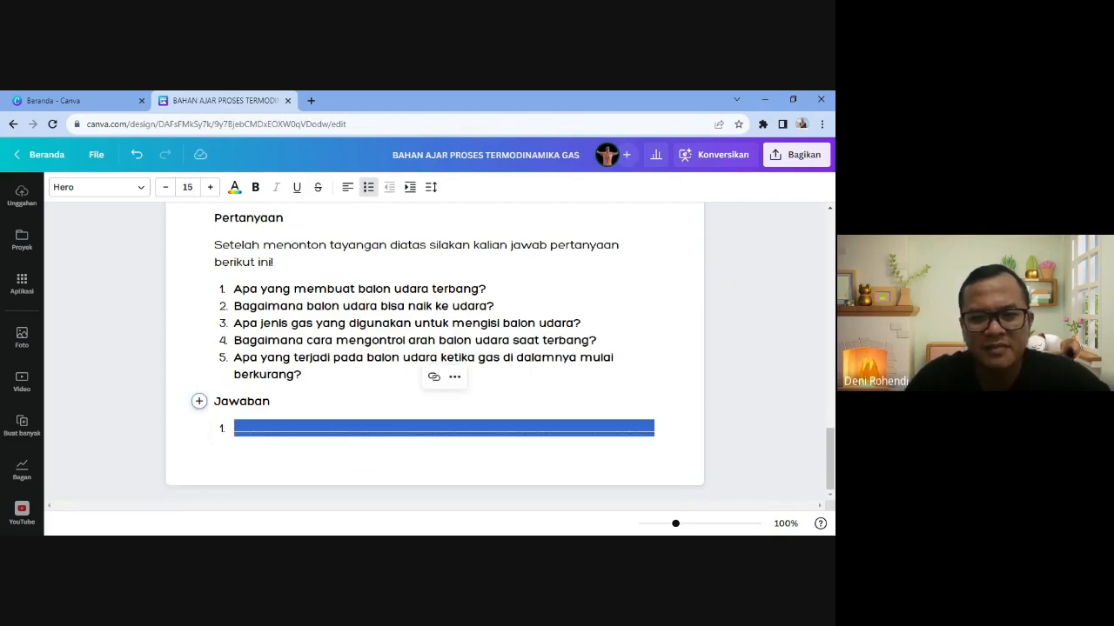
key("Right")
key("Return")
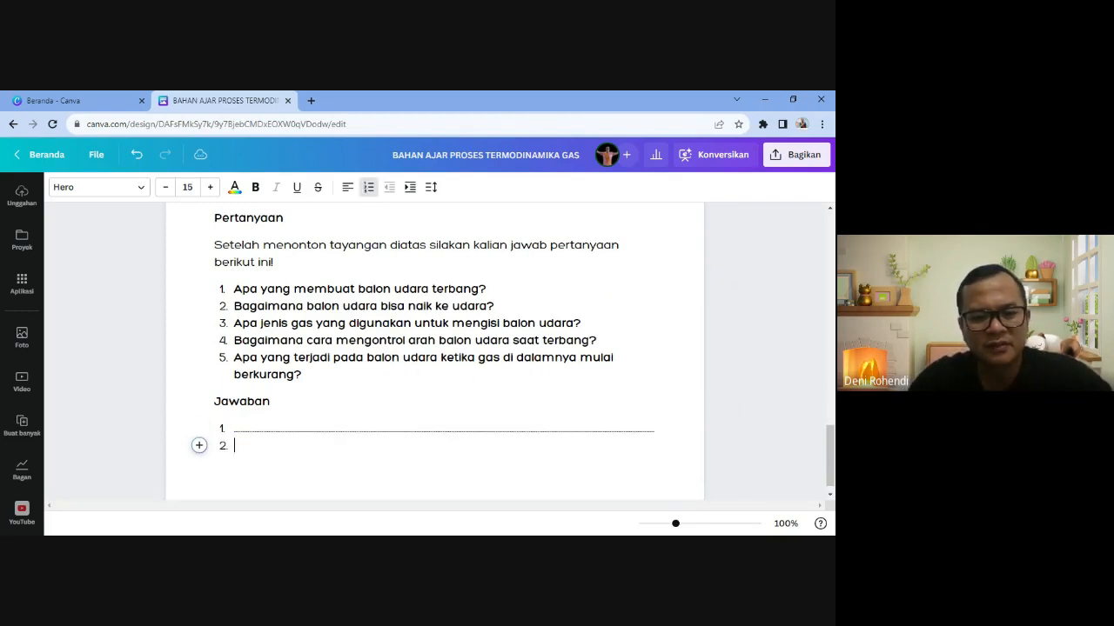
key("ctrl+v")
key("ctrl+v")
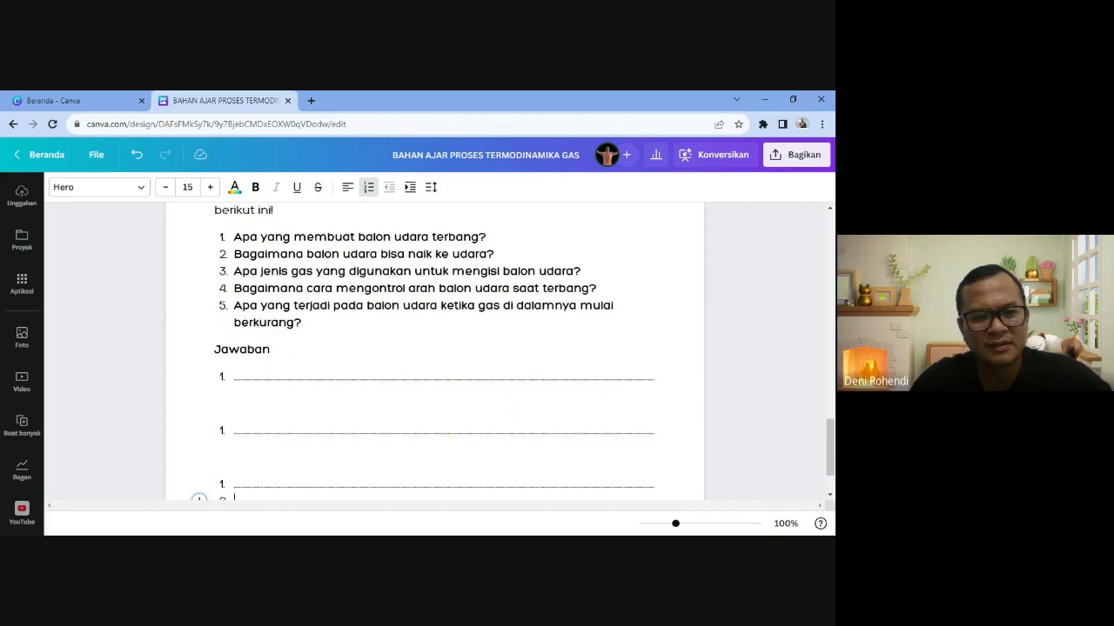
key("ctrl+v")
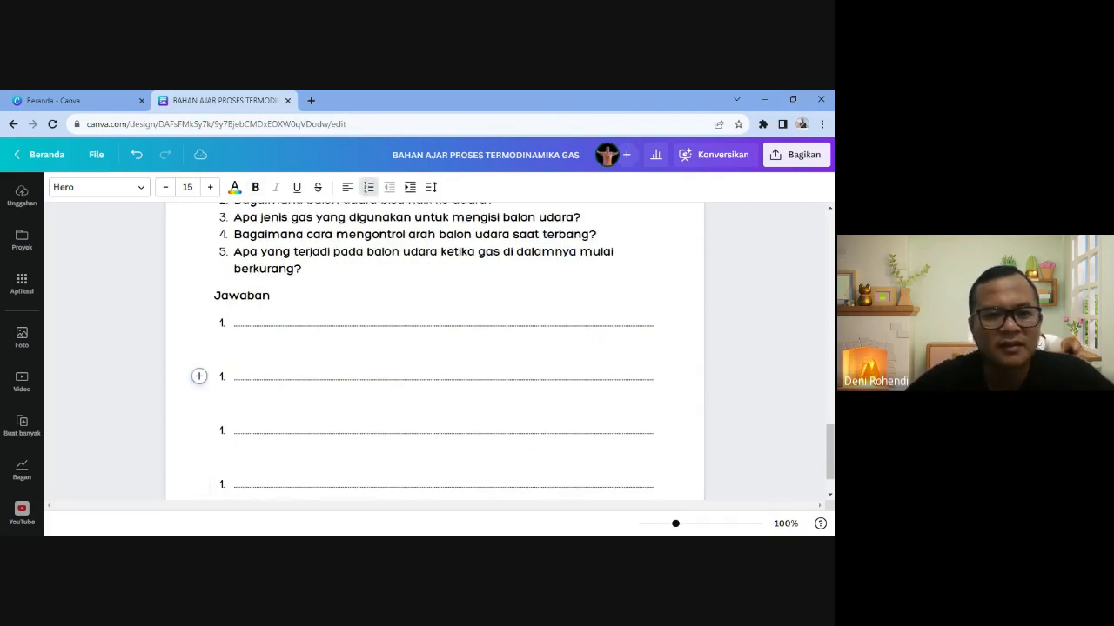
key("BackSpace")
key("BackSpace")
key("BackSpace")
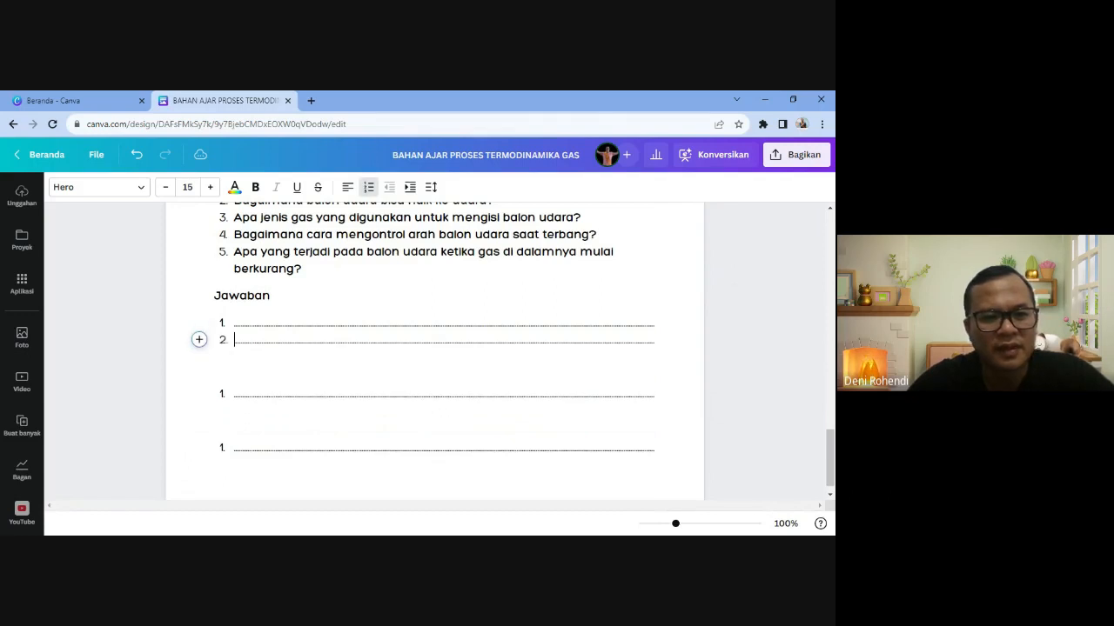
key("Down")
key("Down")
key("BackSpace")
key("BackSpace")
key("BackSpace")
key("Return")
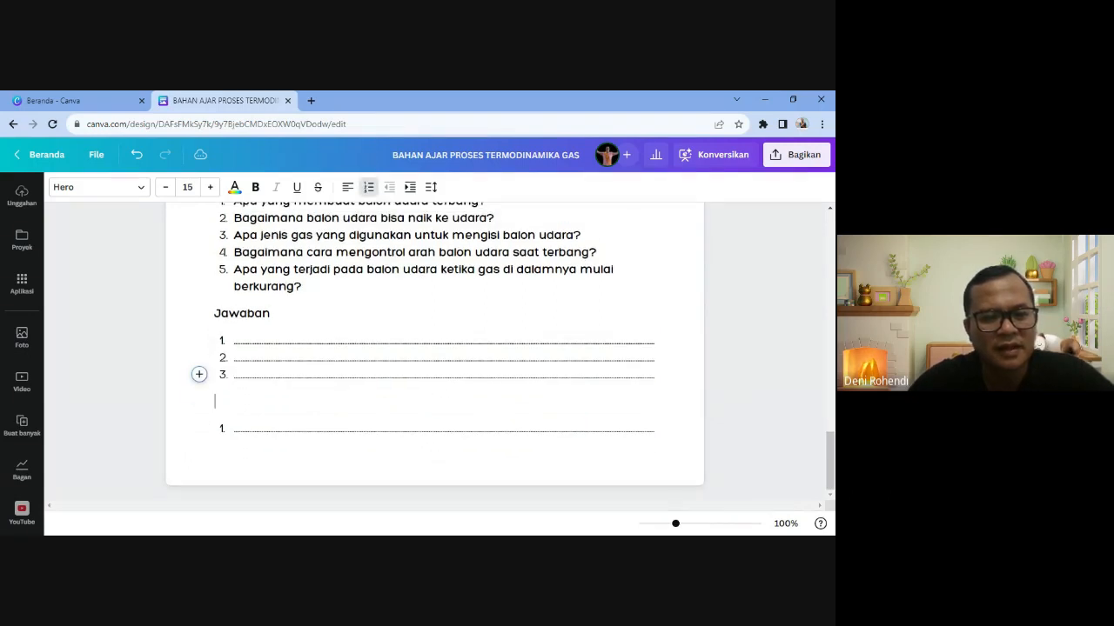
- Add dotted answer rows as items 4 and 5 of the list
key("Down")
key("BackSpace")
key("BackSpace")
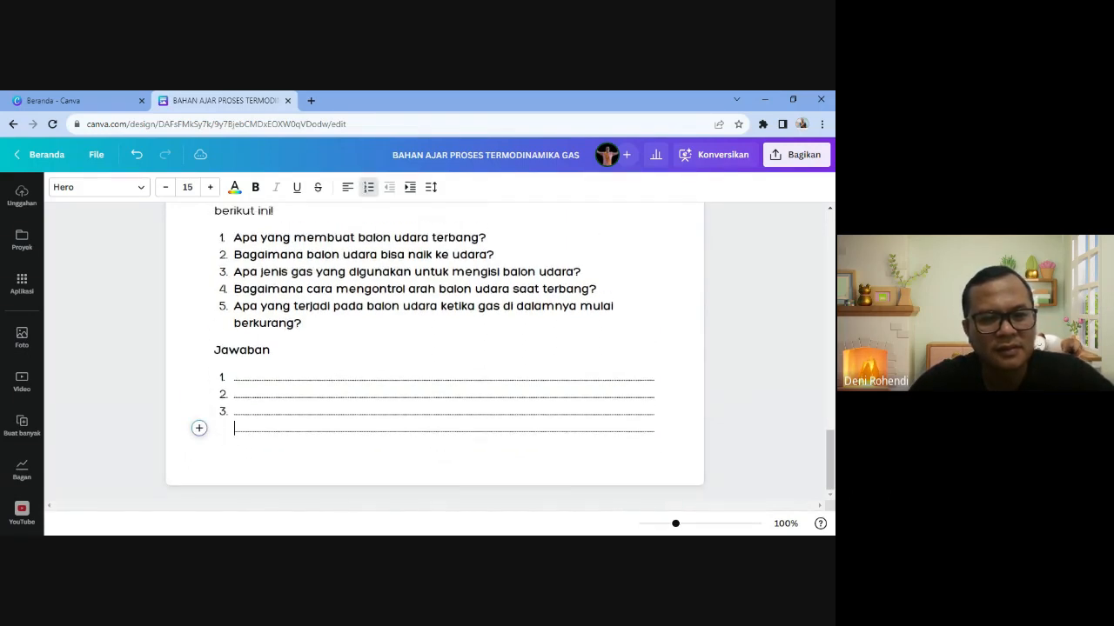
key("Return")
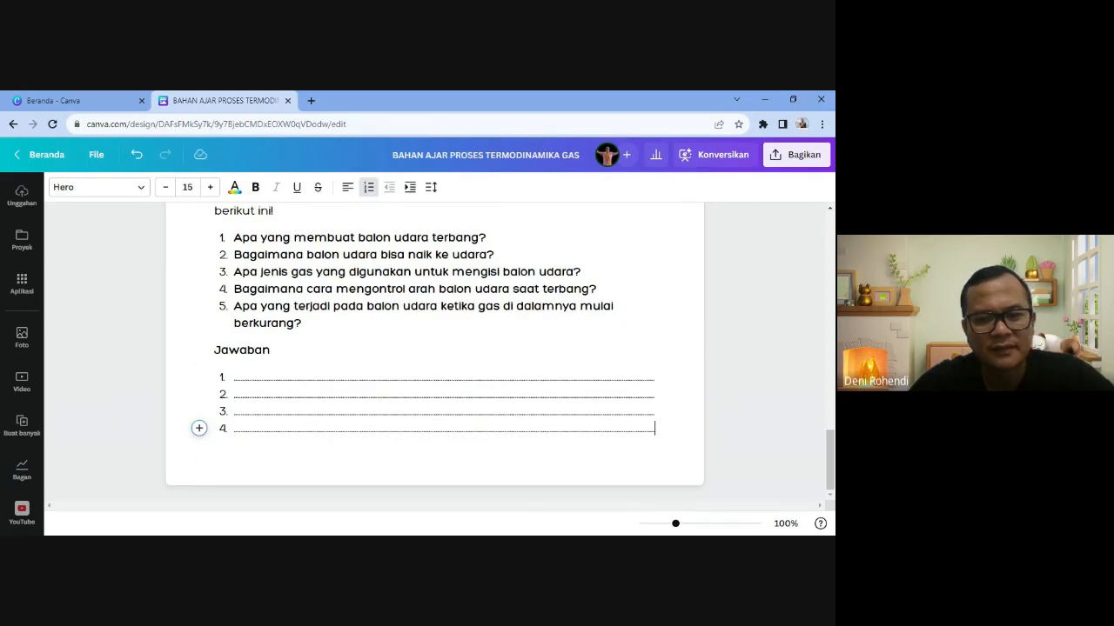
key("Return")
key("ctrl+v")
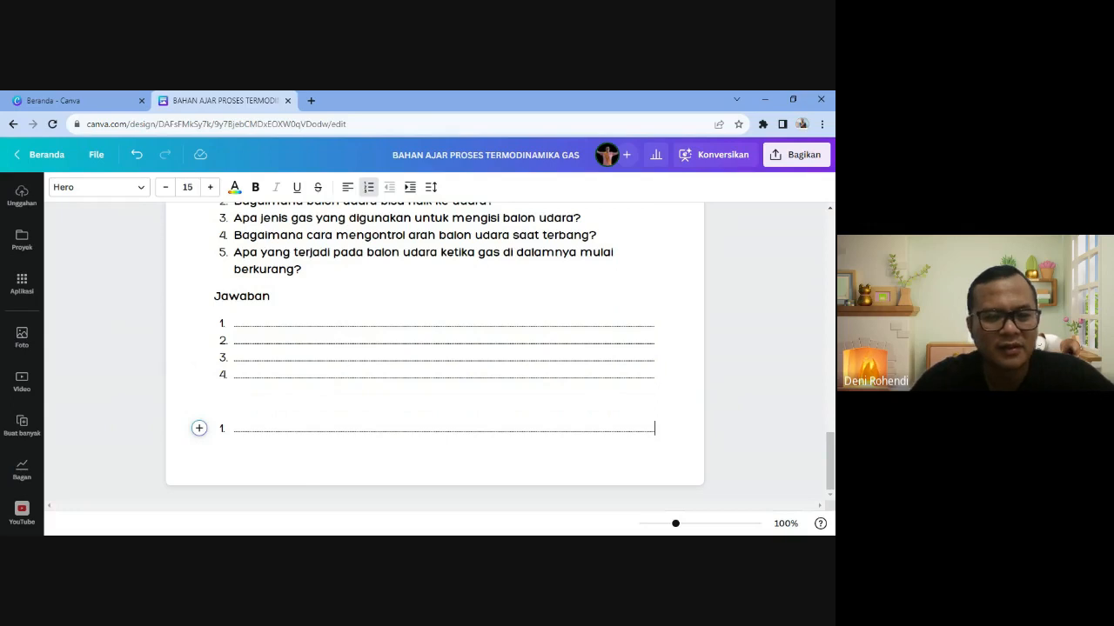
key("Home")
key("BackSpace")
key("BackSpace")
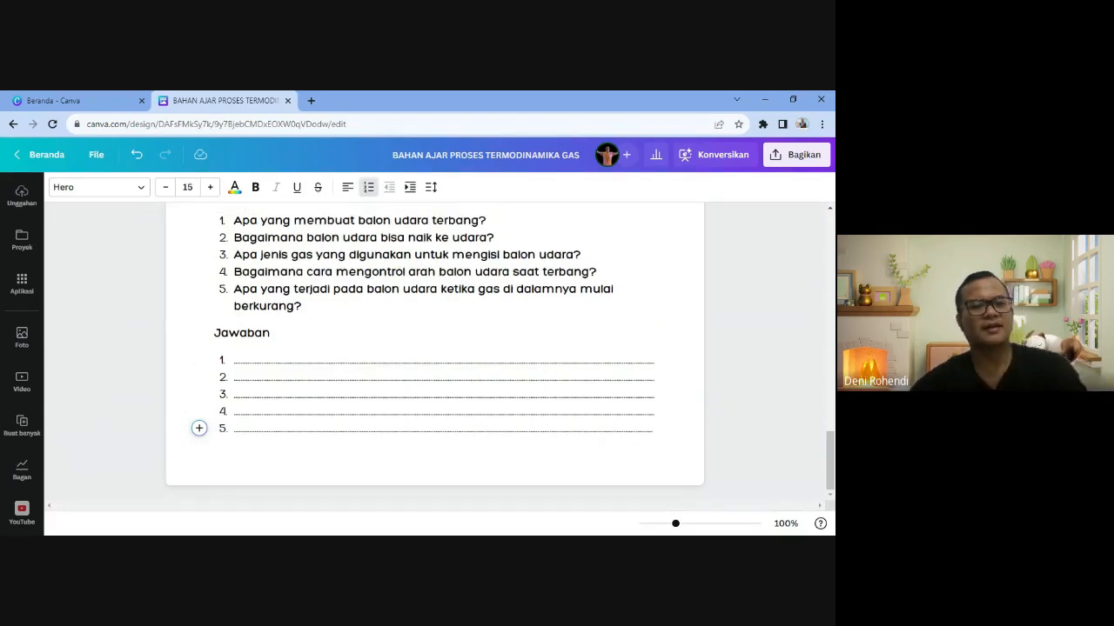
- Review the video and questions, then end the answer list after item 5 with an unnumbered line
left_click(235, 361)
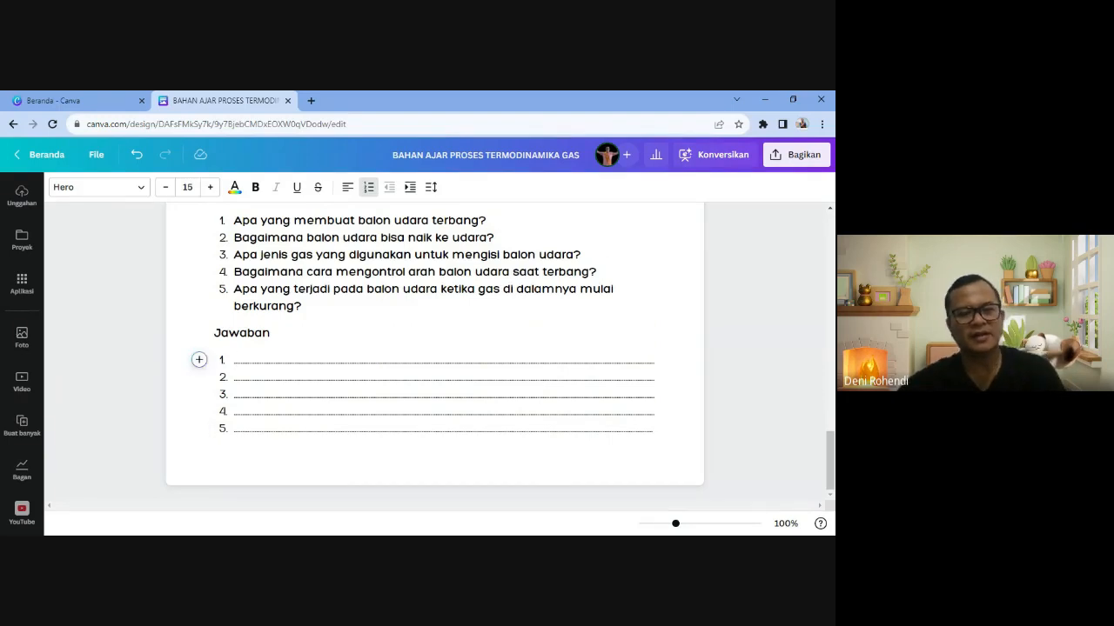
scroll(435, 352, "up", 1)
scroll(435, 353, "up", 1)
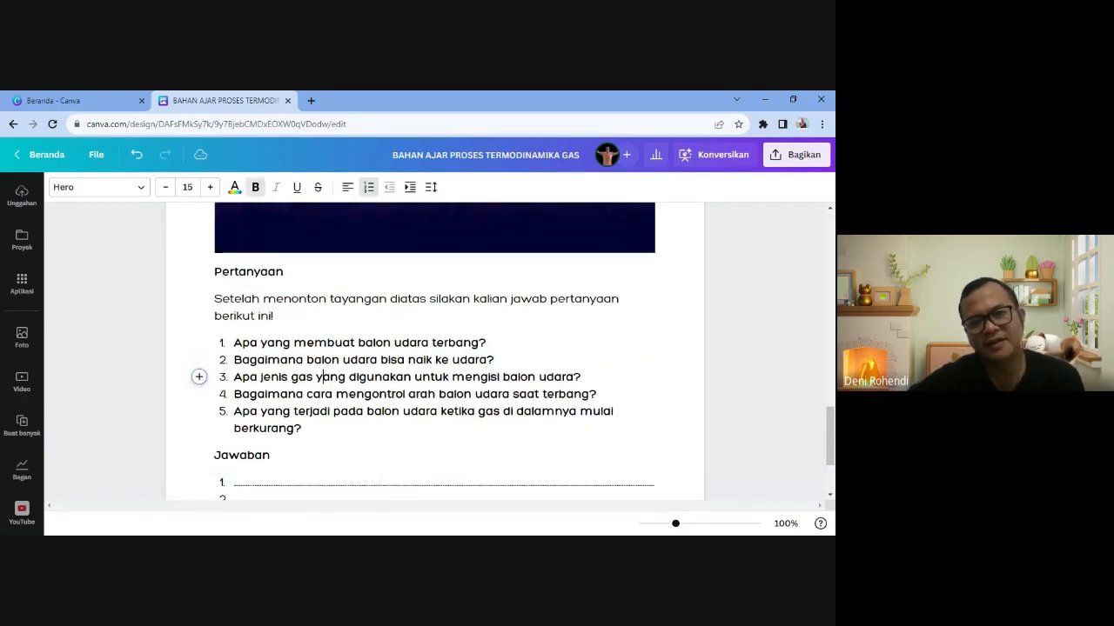
scroll(435, 352, "up", 5)
scroll(318, 438, "down", 7)
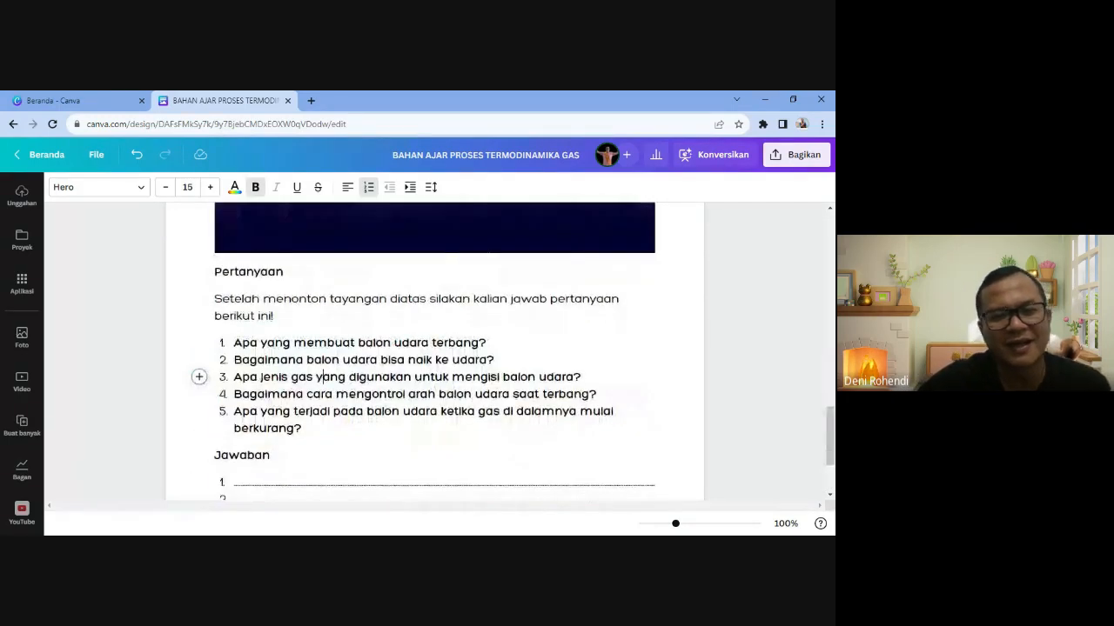
scroll(318, 438, "up", 3)
scroll(401, 357, "up", 8)
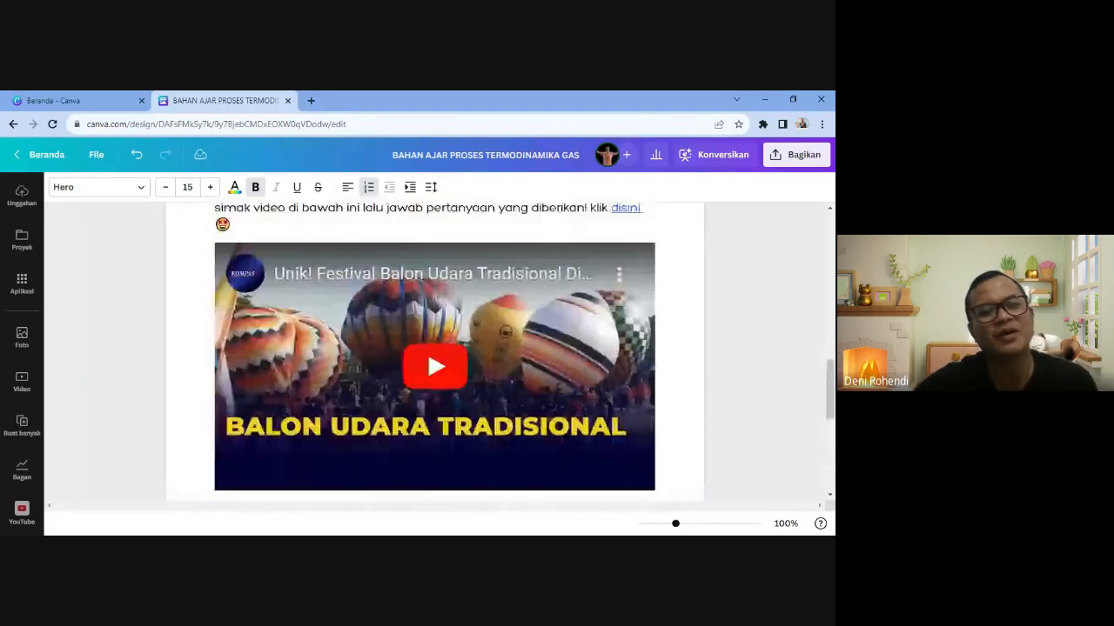
scroll(435, 352, "down", 11)
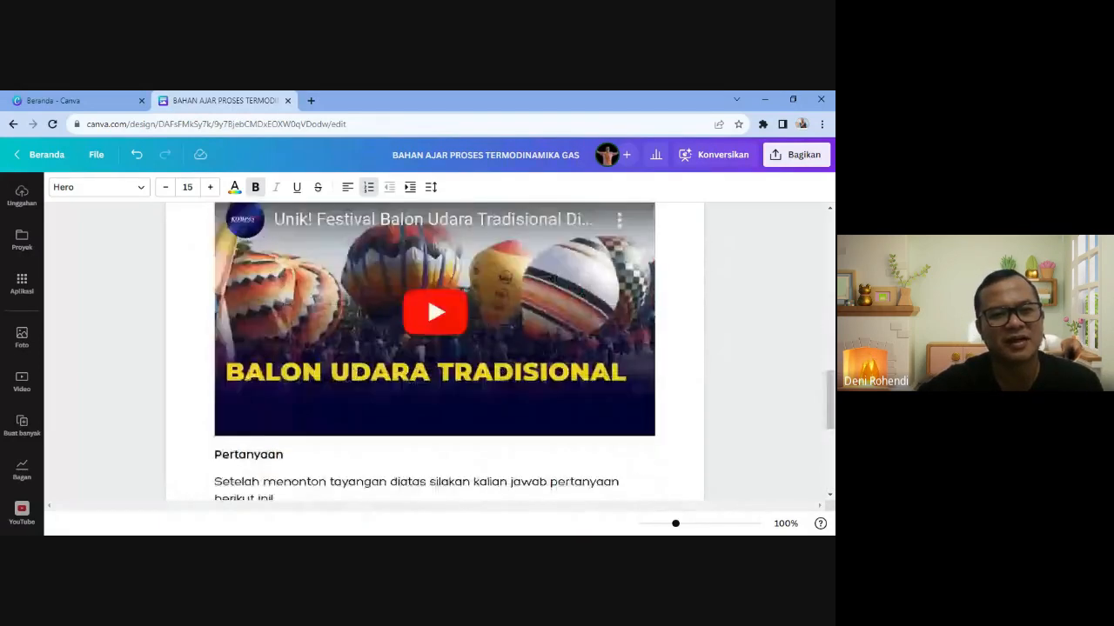
scroll(435, 353, "up", 3)
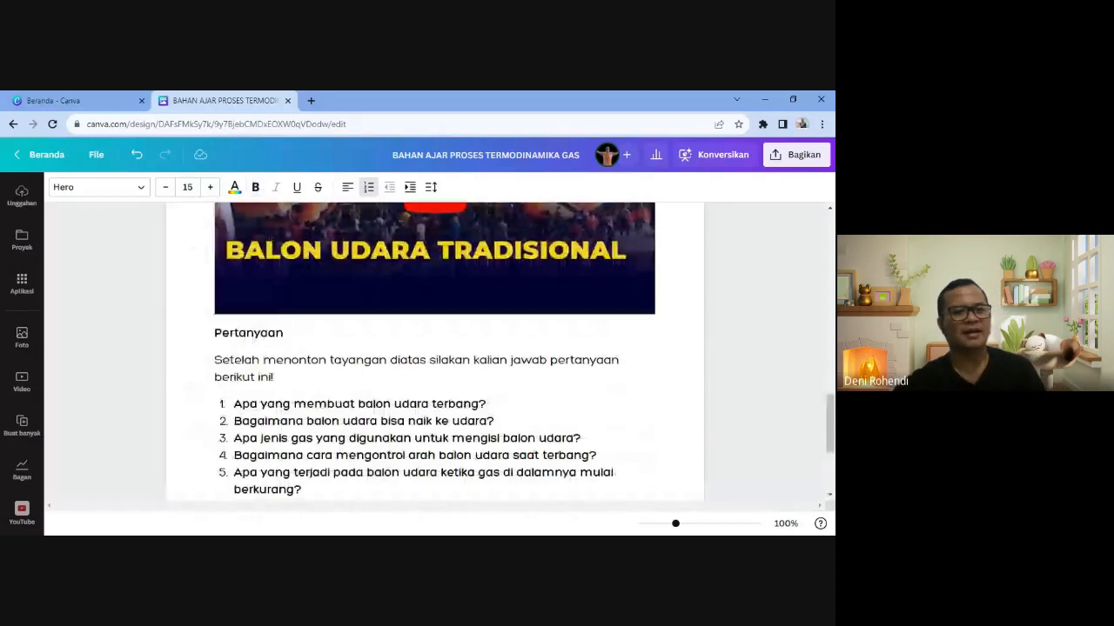
scroll(297, 394, "down", 3)
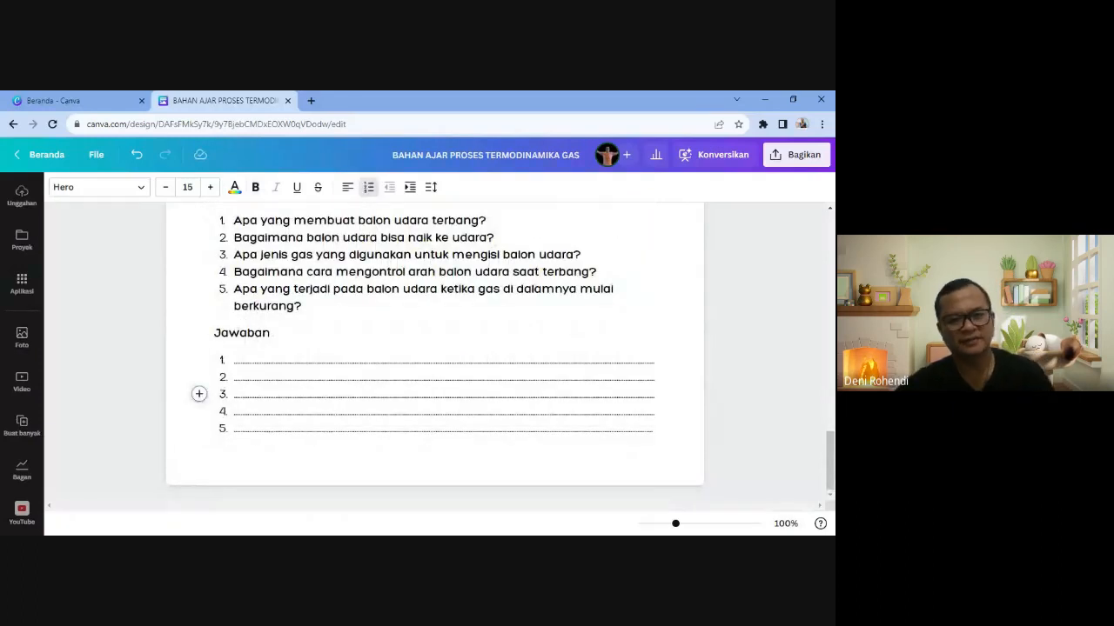
left_click(653, 429)
key("Return")
key("Return")
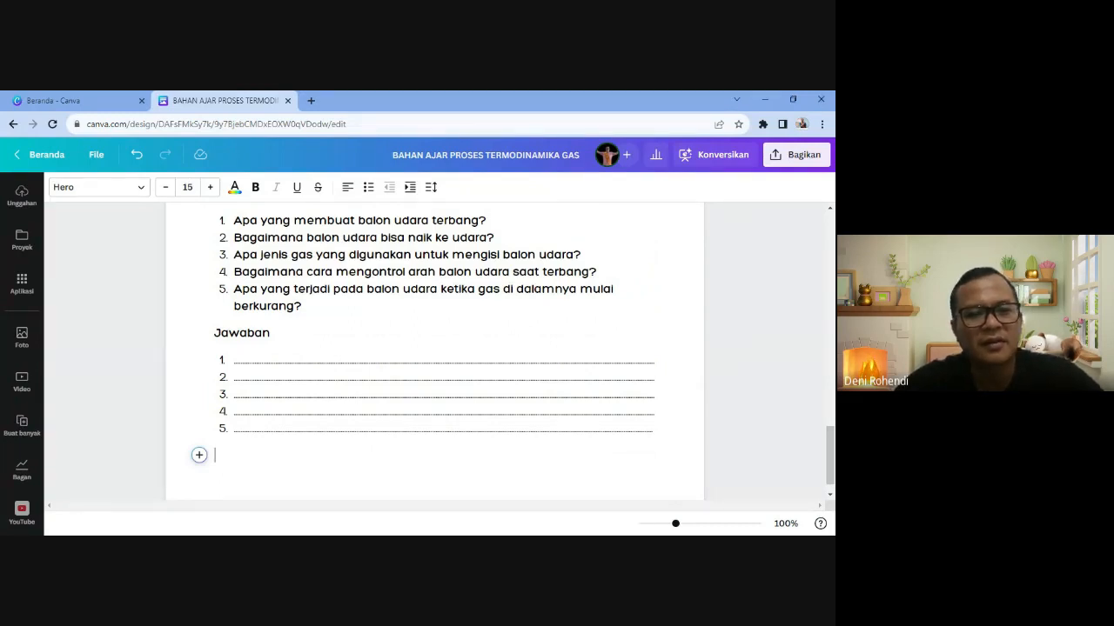
- Add a 'MATERI' heading on the empty line
left_click(199, 455)
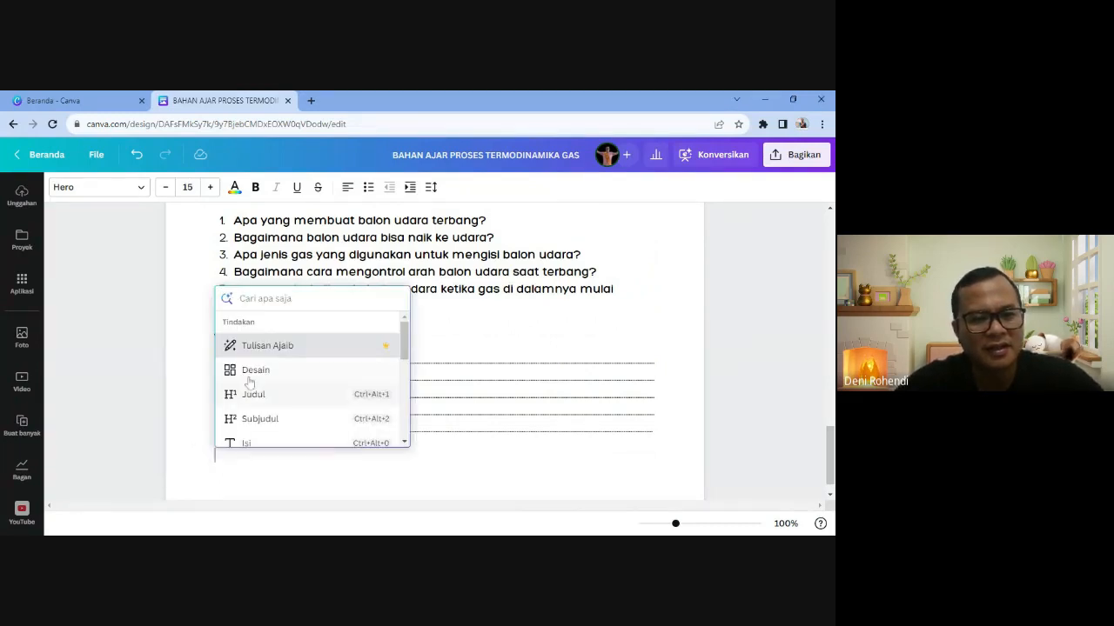
left_click(255, 394)
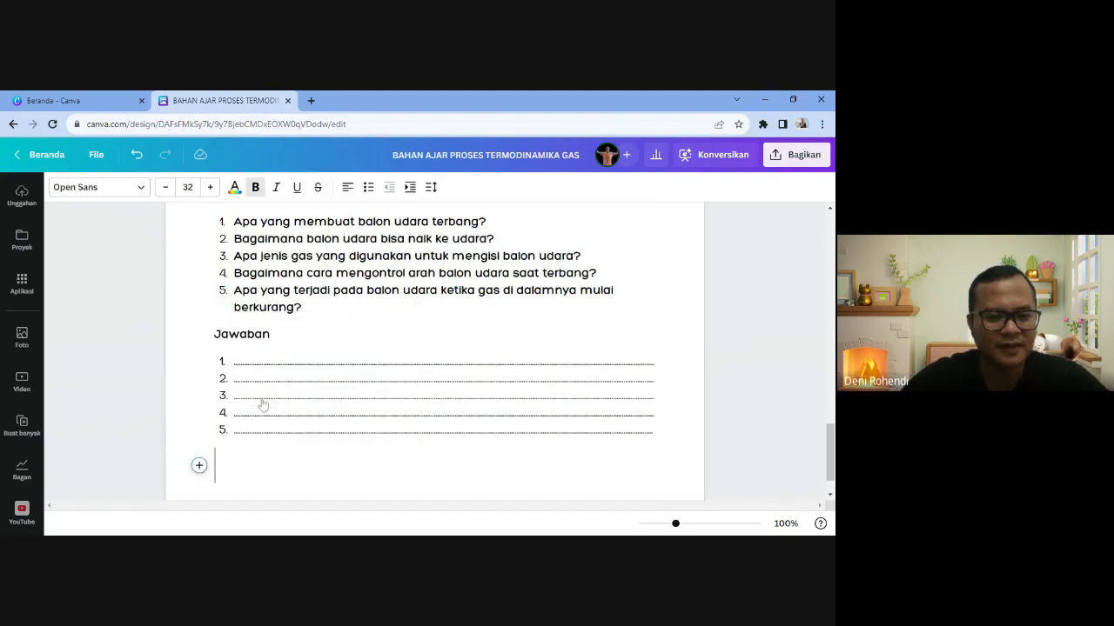
type("MATERI")
key("Return")
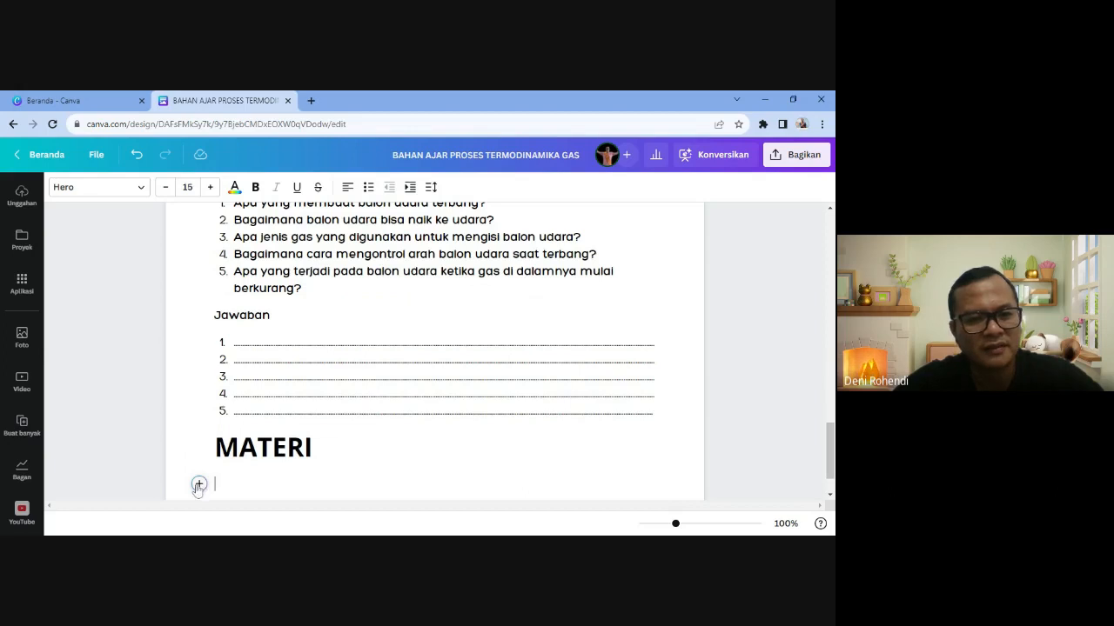
- Add 'TERMODINAMIKA' as a subheading below MATERI and start a new line
left_click(198, 484)
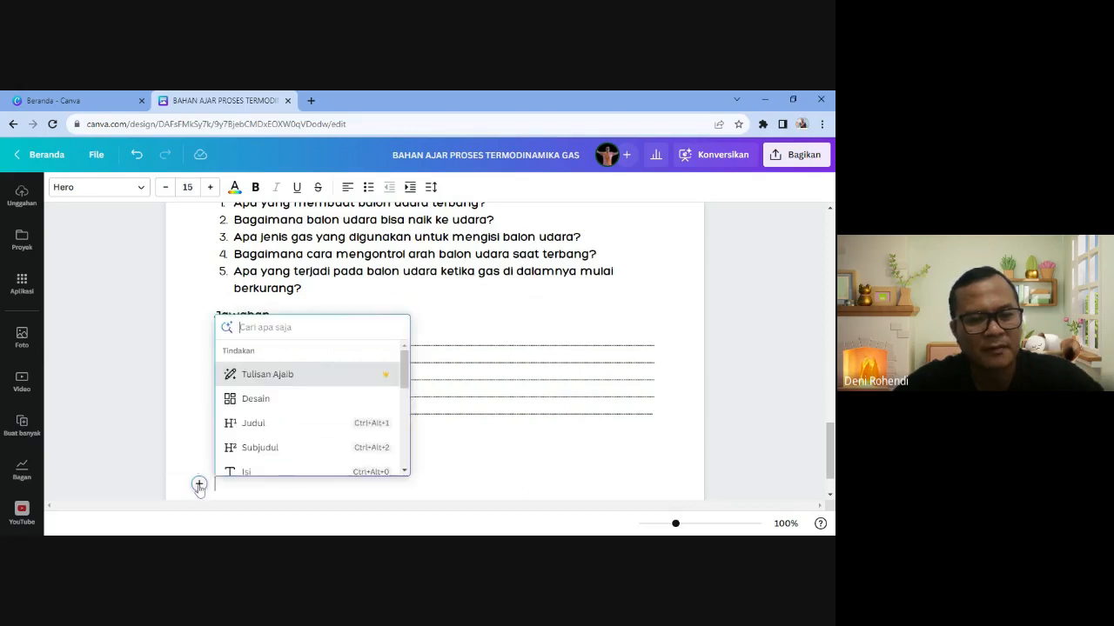
left_click(255, 452)
type("HUKUM")
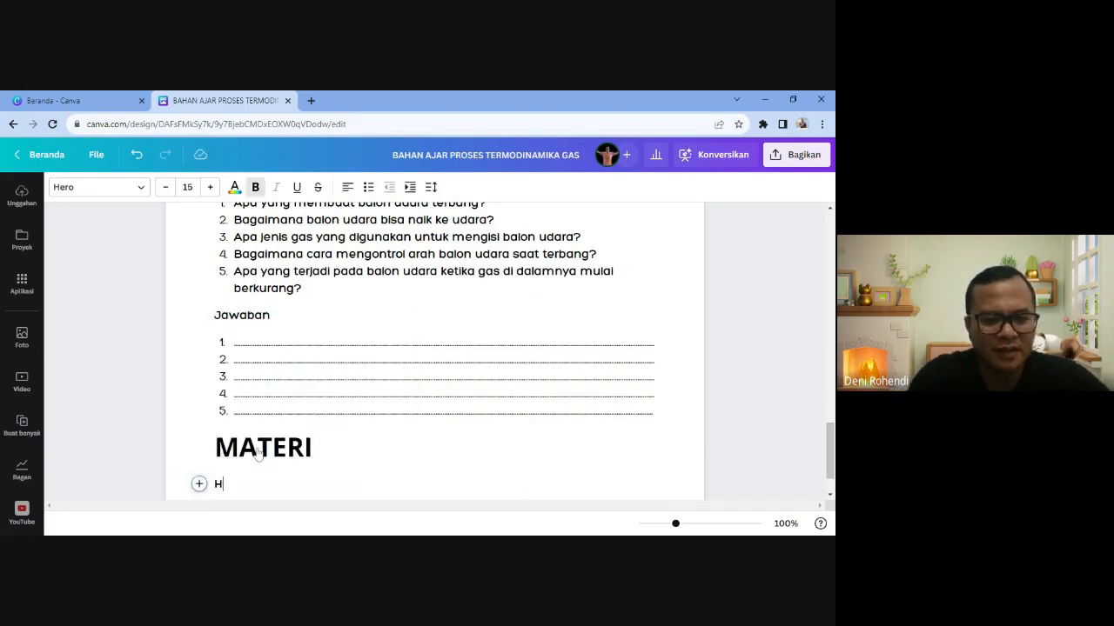
key("BackSpace")
key("BackSpace")
key("BackSpace")
key("BackSpace")
key("BackSpace")
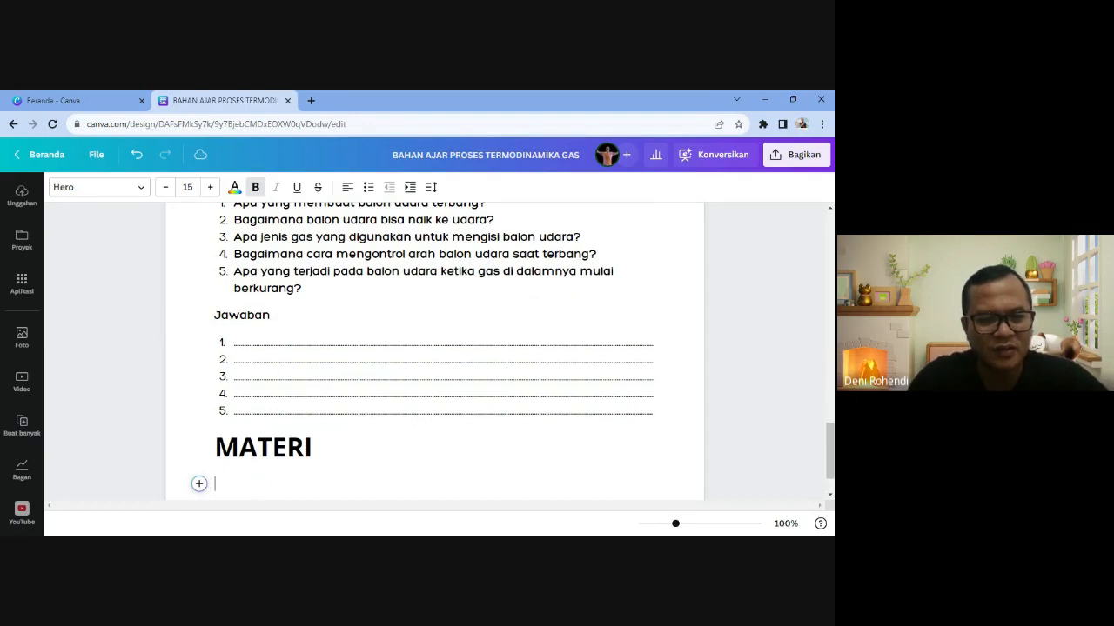
type("TERMODINAMIKA")
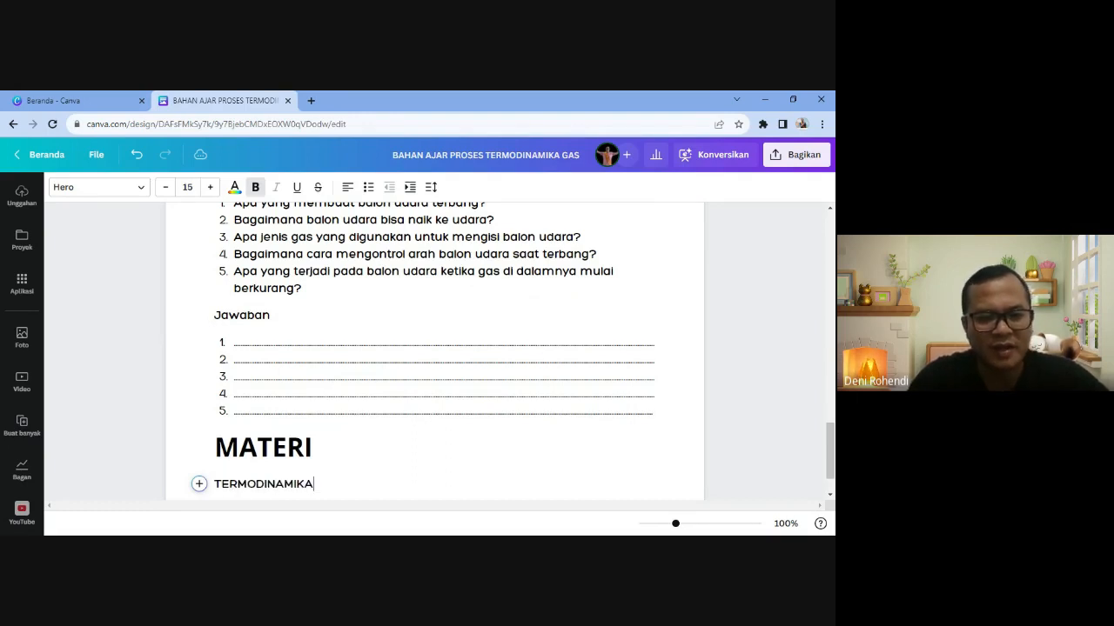
key("Return")
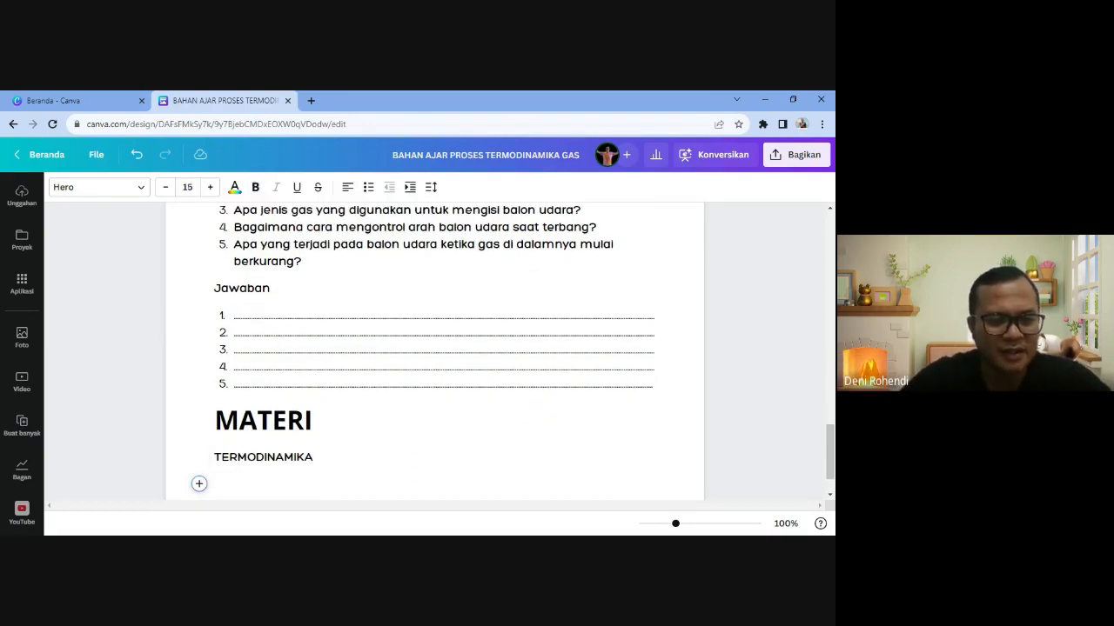
- Add the subheading 'HUKUM TERMODINAMIKA'
left_click(199, 484)
left_click(257, 451)
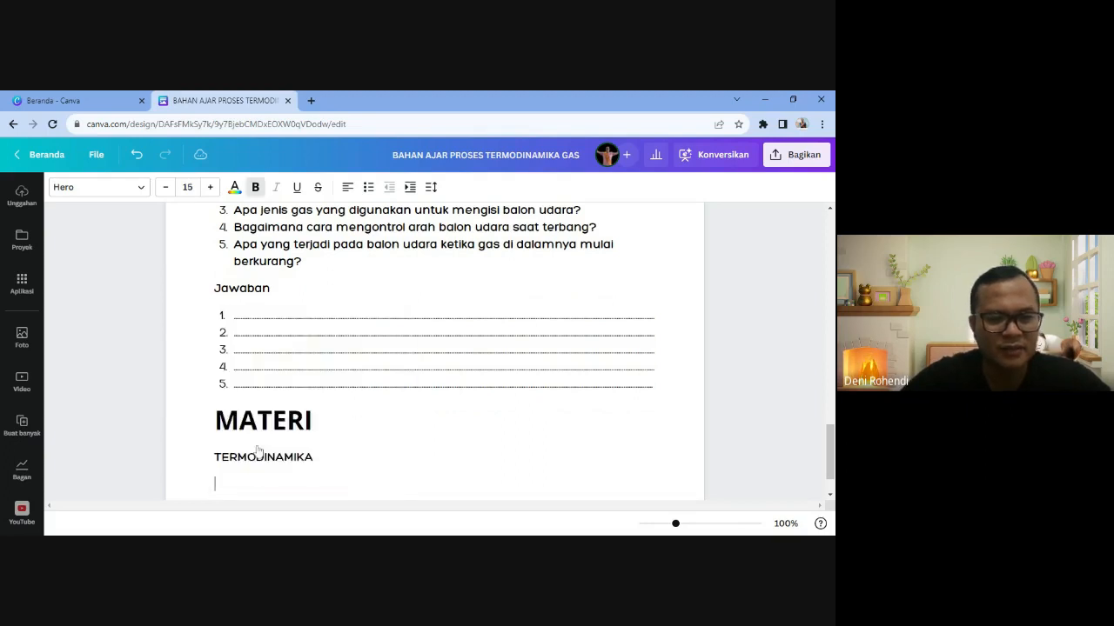
type("HUKUM TER")
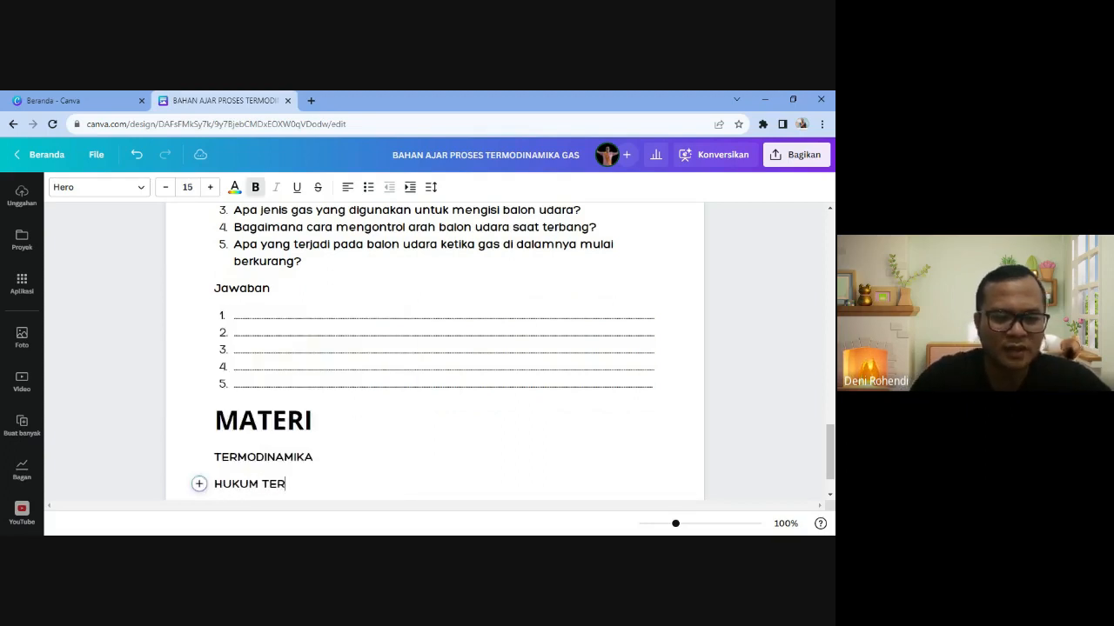
type("MODINAMIK")
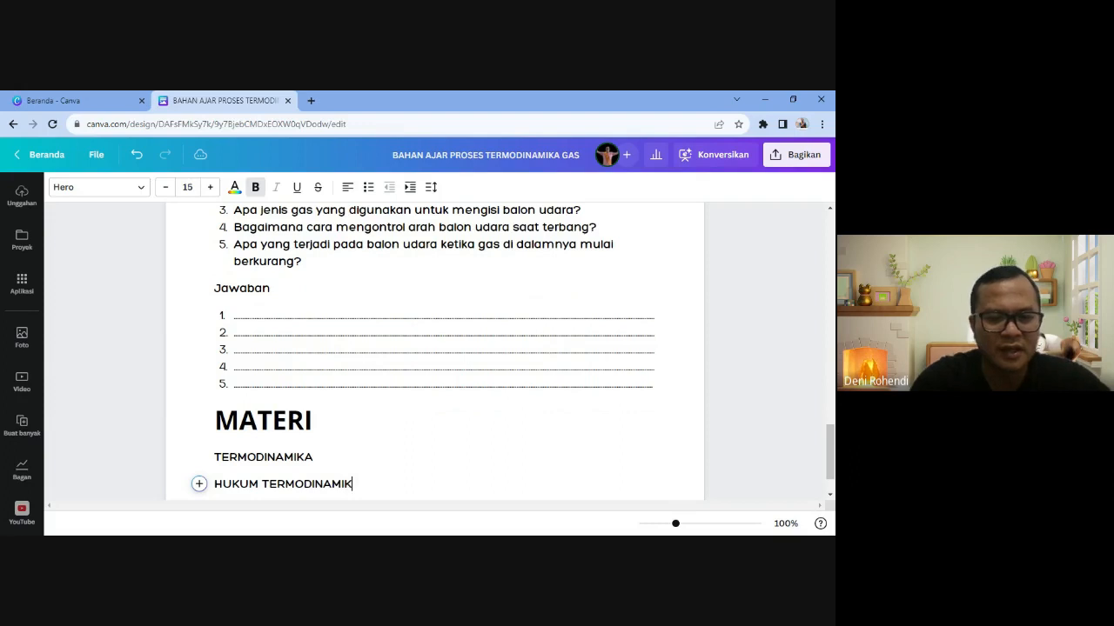
type("A")
key("Return")
- Add the subheading 'PROSES-PROSES TERMODINAMIKA'
type("PROS")
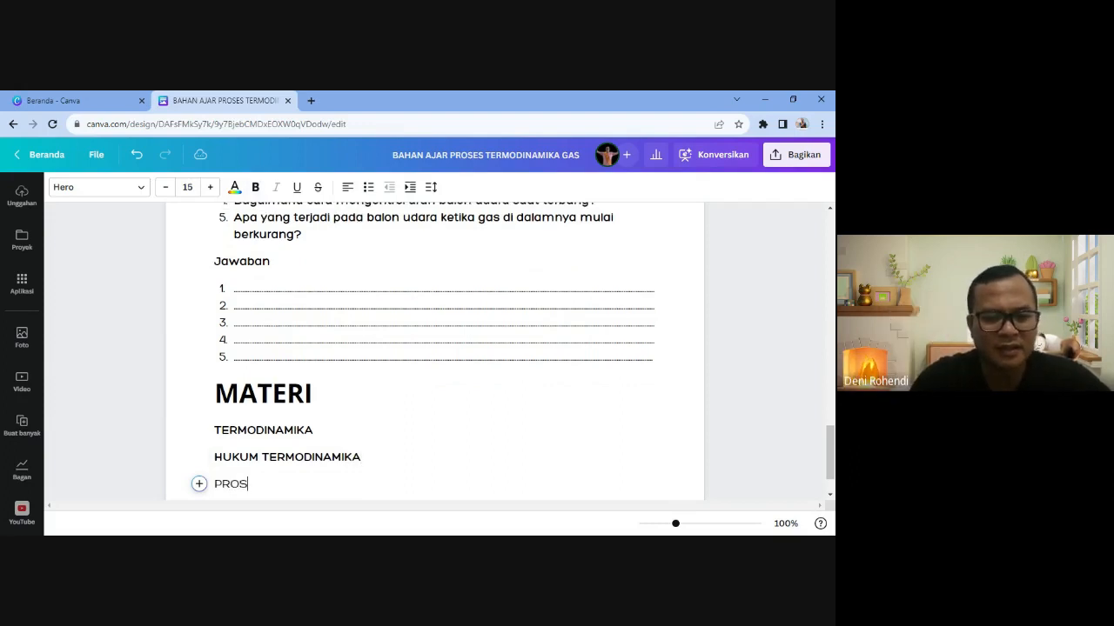
type("ES-[")
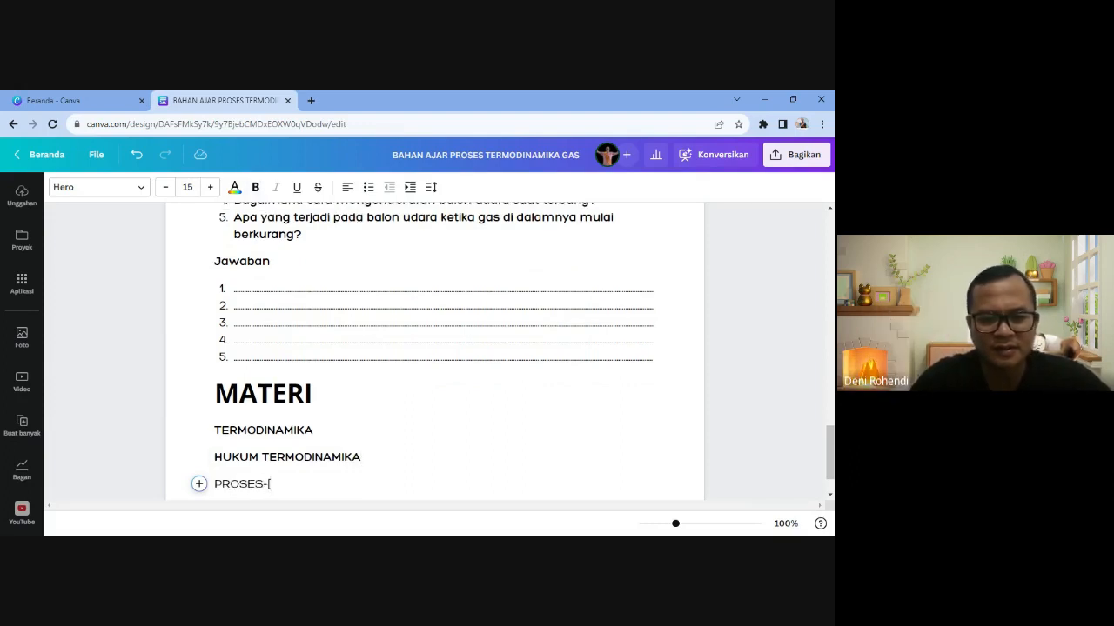
key("BackSpace")
key("BackSpace")
key("BackSpace")
key("BackSpace")
key("BackSpace")
key("BackSpace")
key("BackSpace")
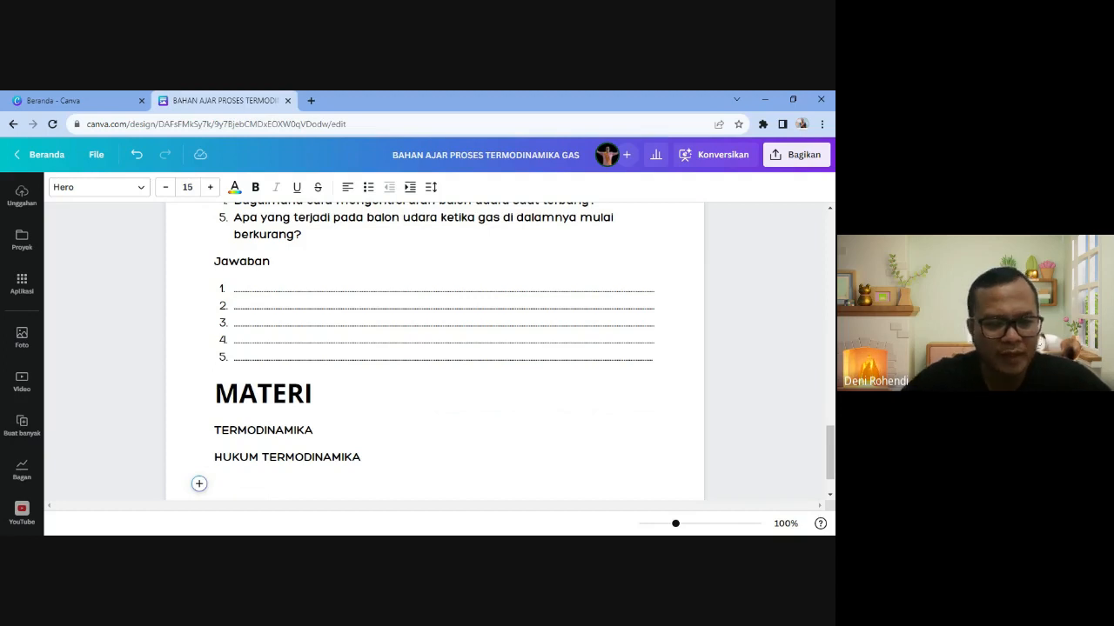
left_click(199, 483)
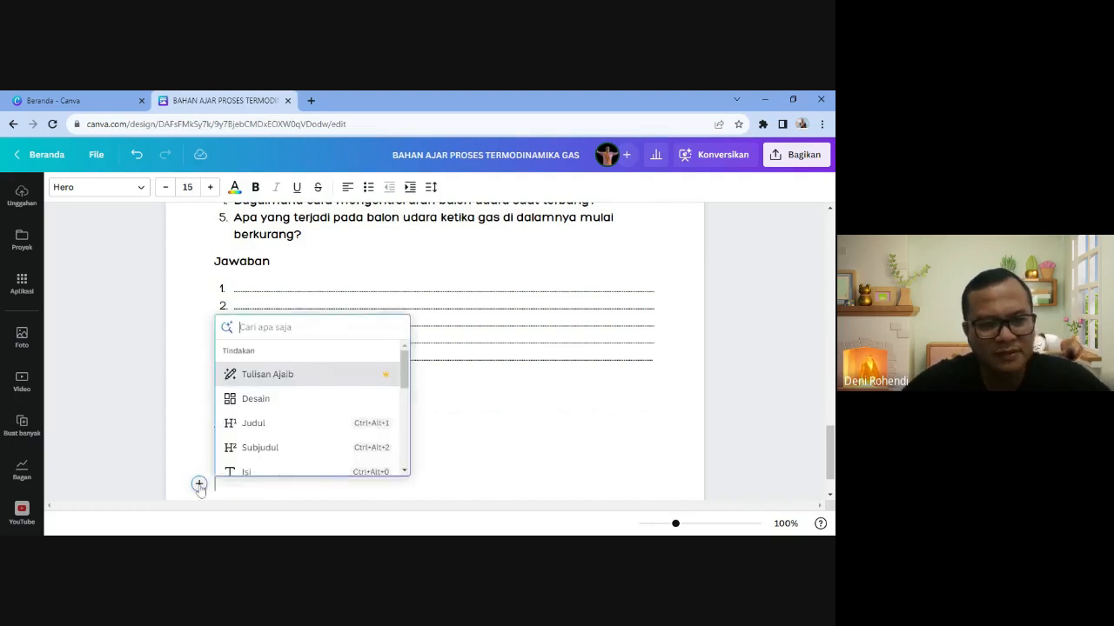
left_click(258, 447)
type("PROSE")
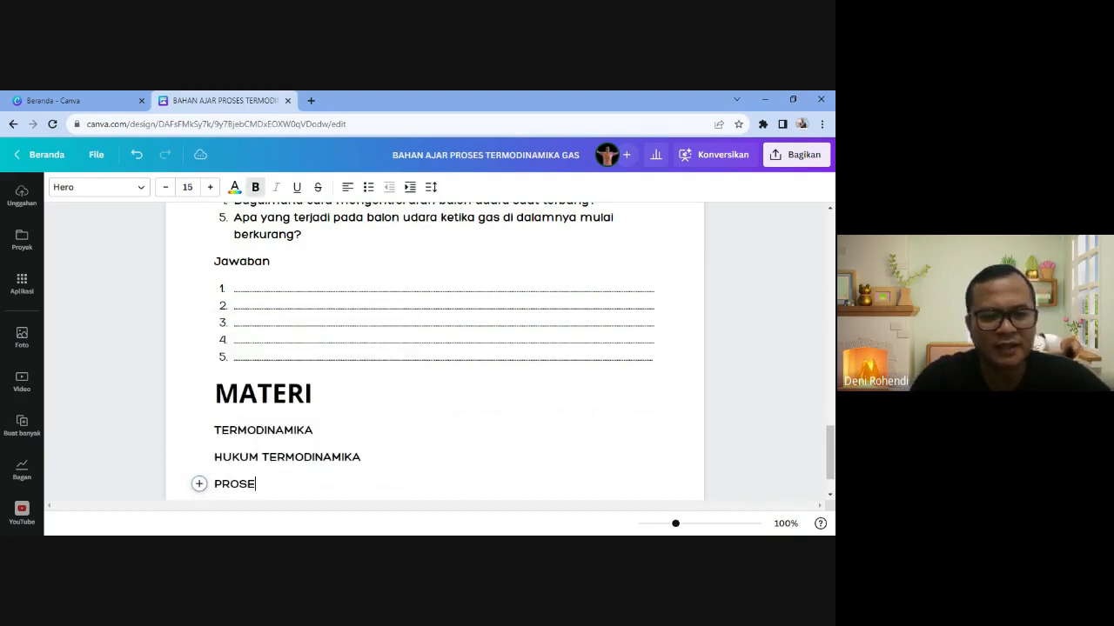
type("S ")
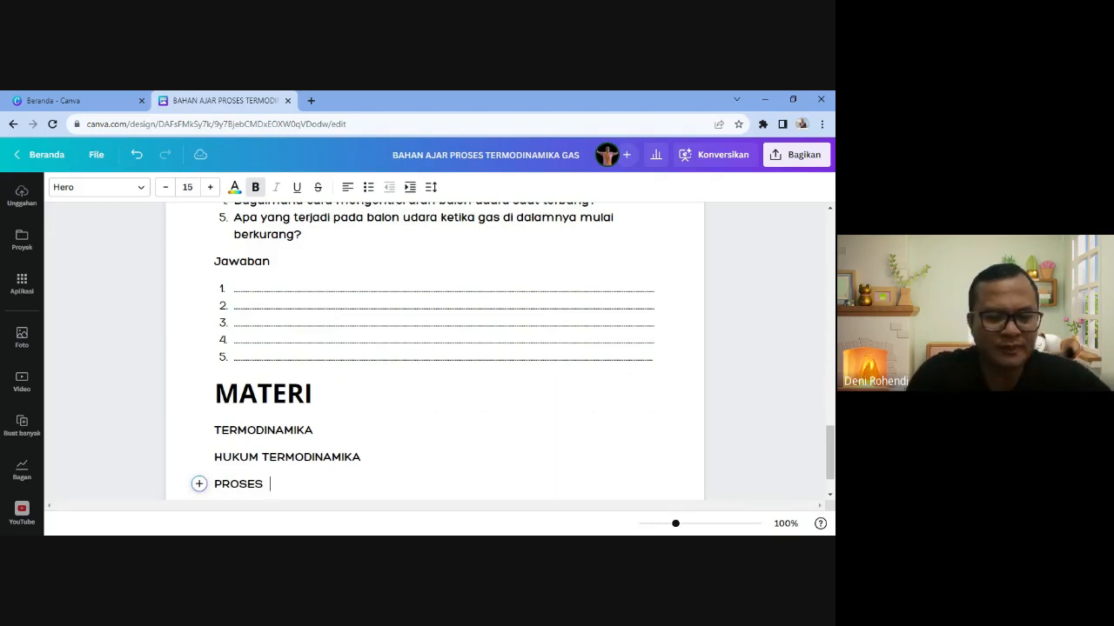
type("TERMODINAMIKA")
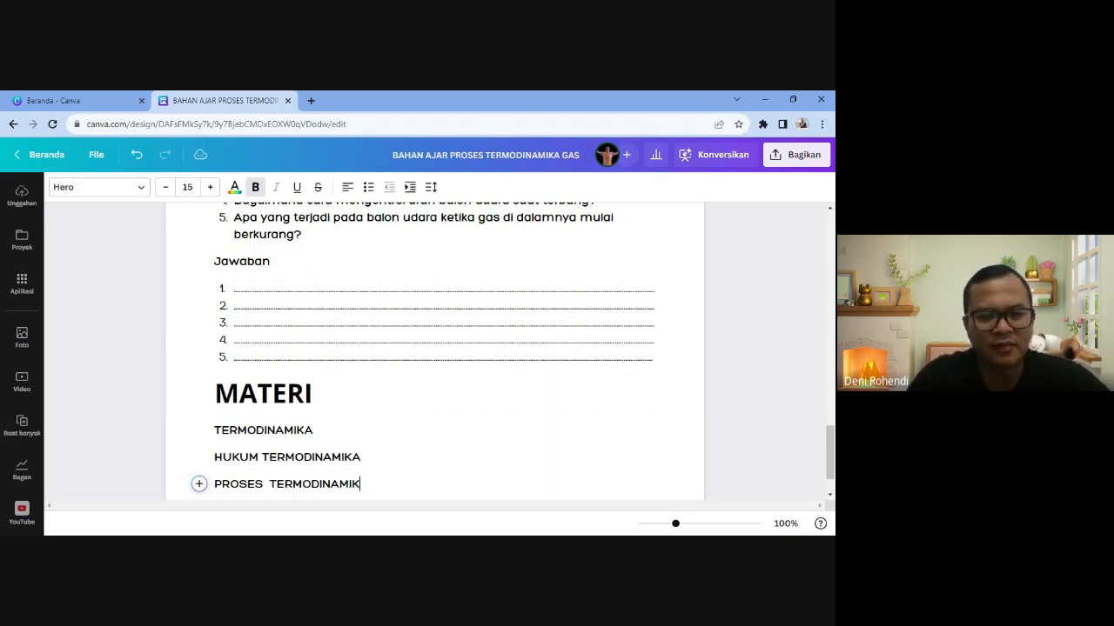
key("Left")
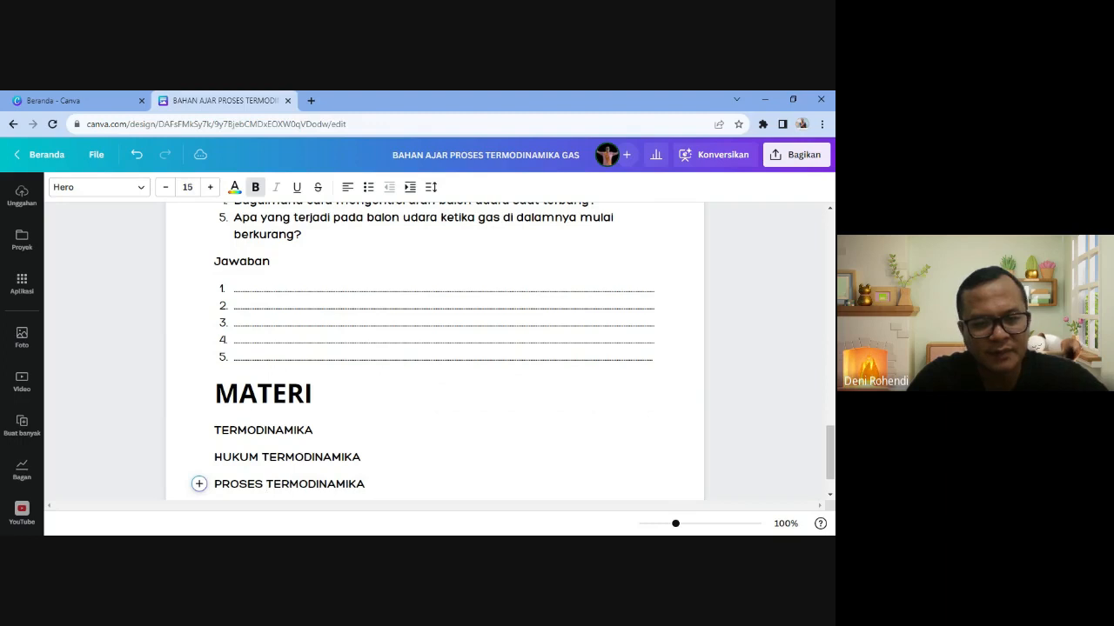
key("BackSpace")
type("-PROSES")
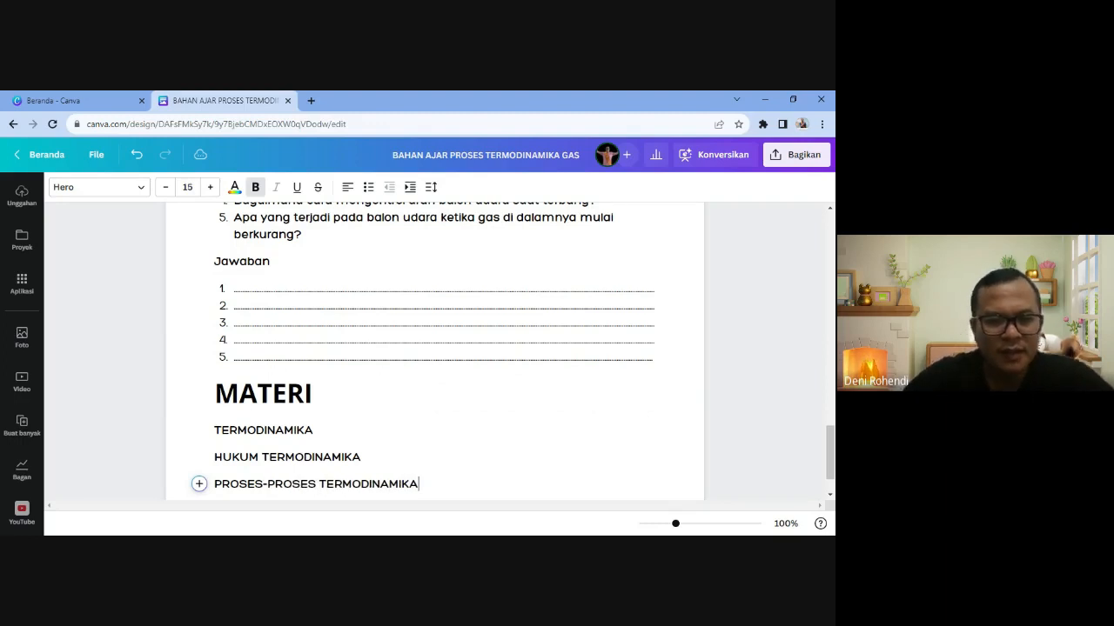
key("Return")
- Add the subheading 'MESIN PEMANAS'
type("SIKLUS")
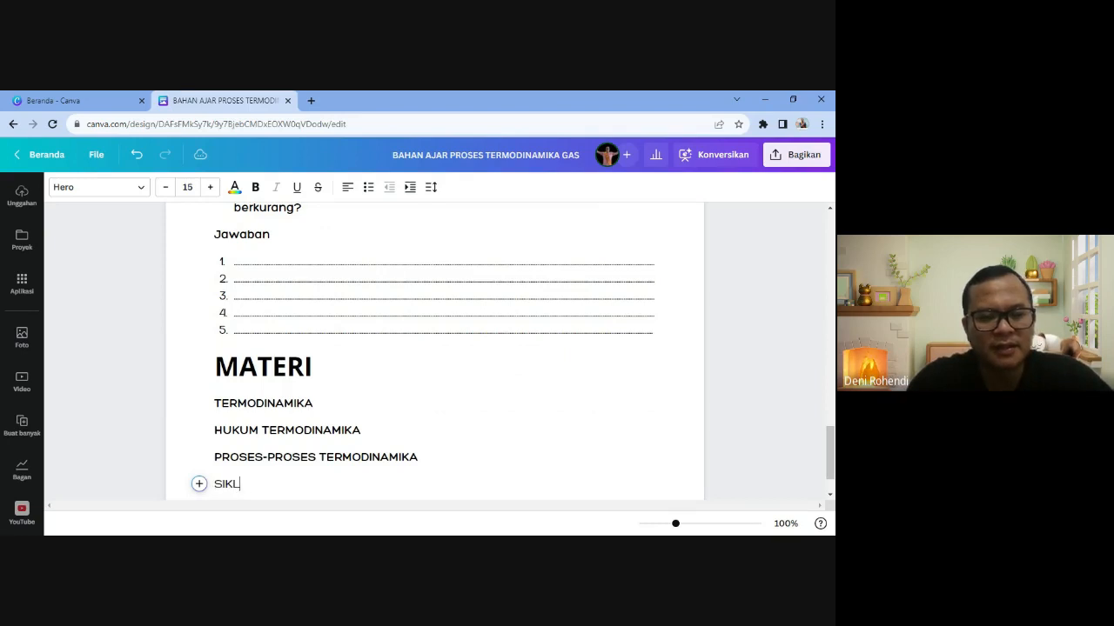
key("BackSpace")
key("BackSpace")
key("BackSpace")
key("BackSpace")
key("BackSpace")
key("BackSpace")
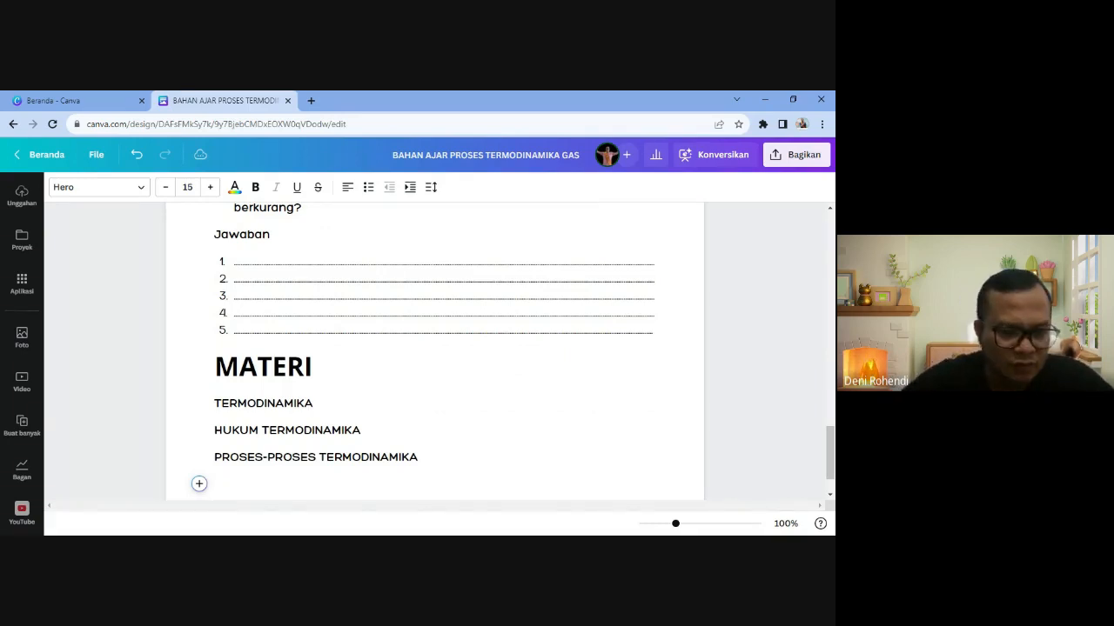
left_click(198, 483)
left_click(243, 462)
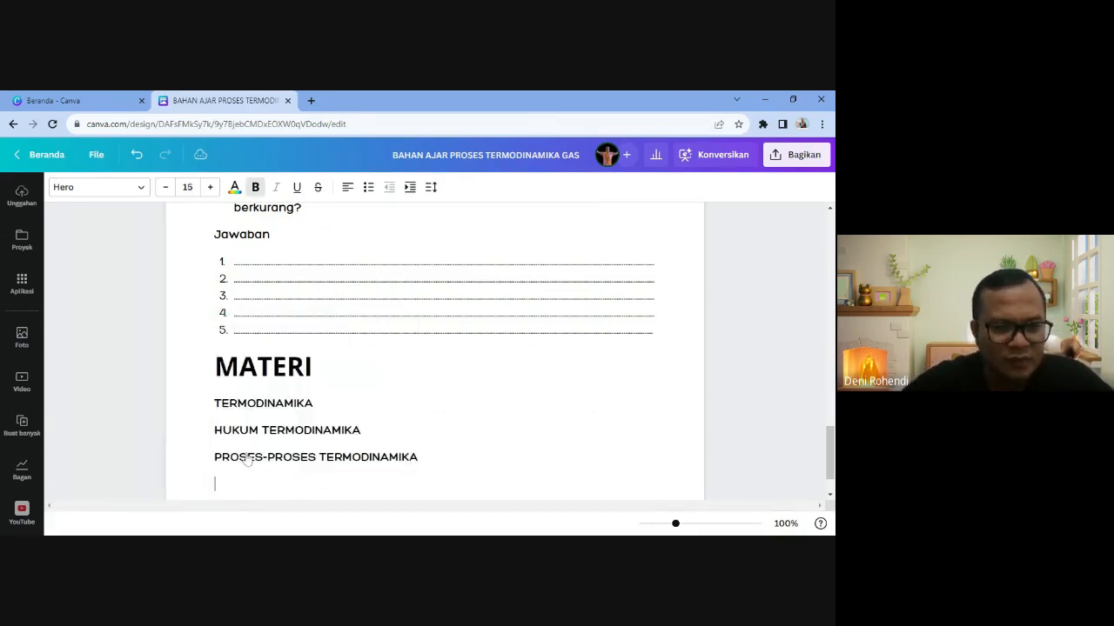
type("MESIN ")
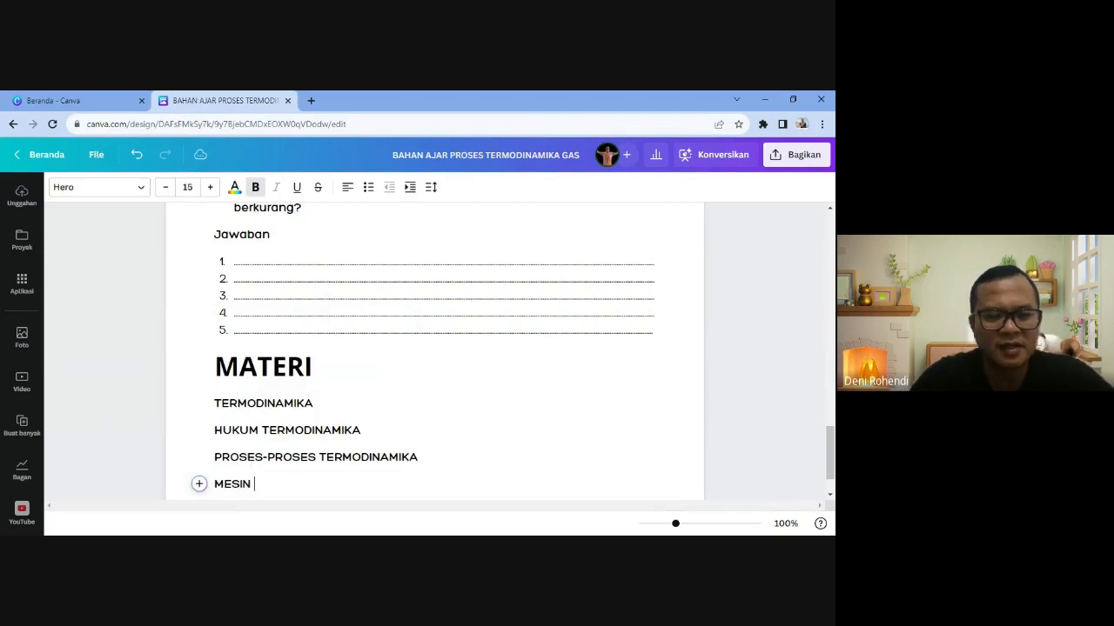
type("PEMANAS DAN ")
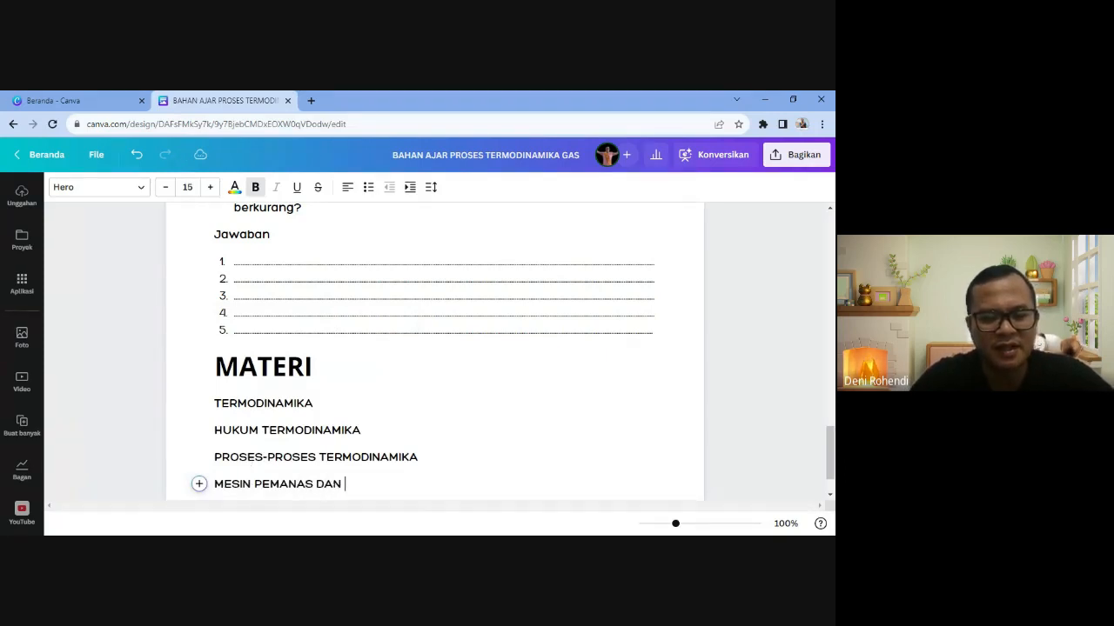
type("PENDINGIN")
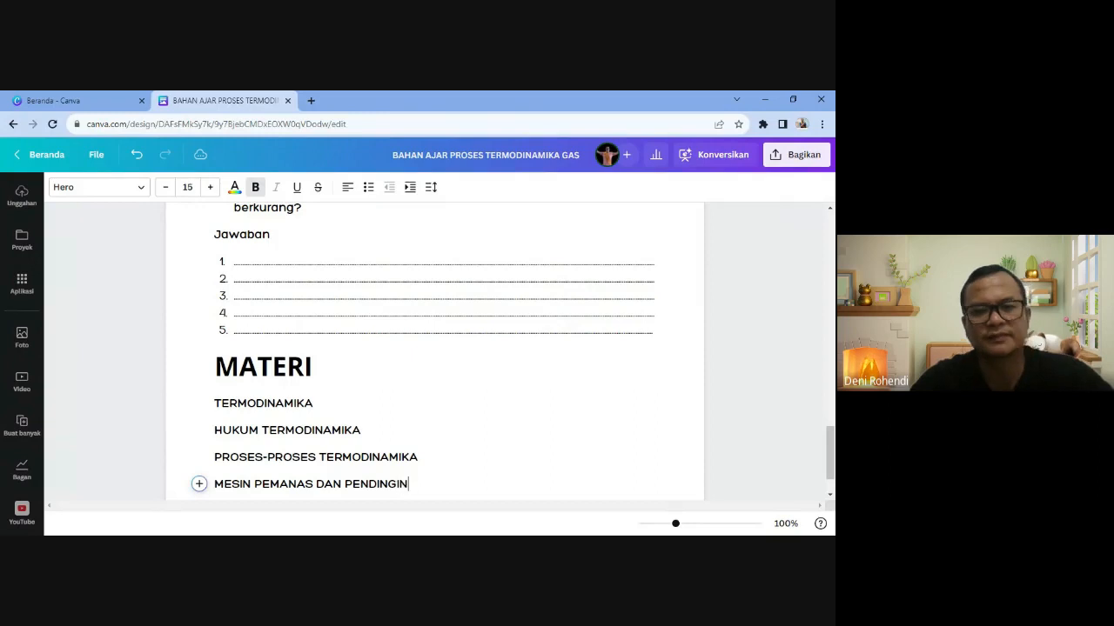
key("BackSpace")
key("BackSpace")
key("BackSpace")
key("BackSpace")
key("BackSpace")
key("BackSpace")
key("BackSpace")
key("BackSpace")
key("BackSpace")
key("BackSpace")
key("BackSpace")
key("BackSpace")
key("BackSpace")
key("BackSpace")
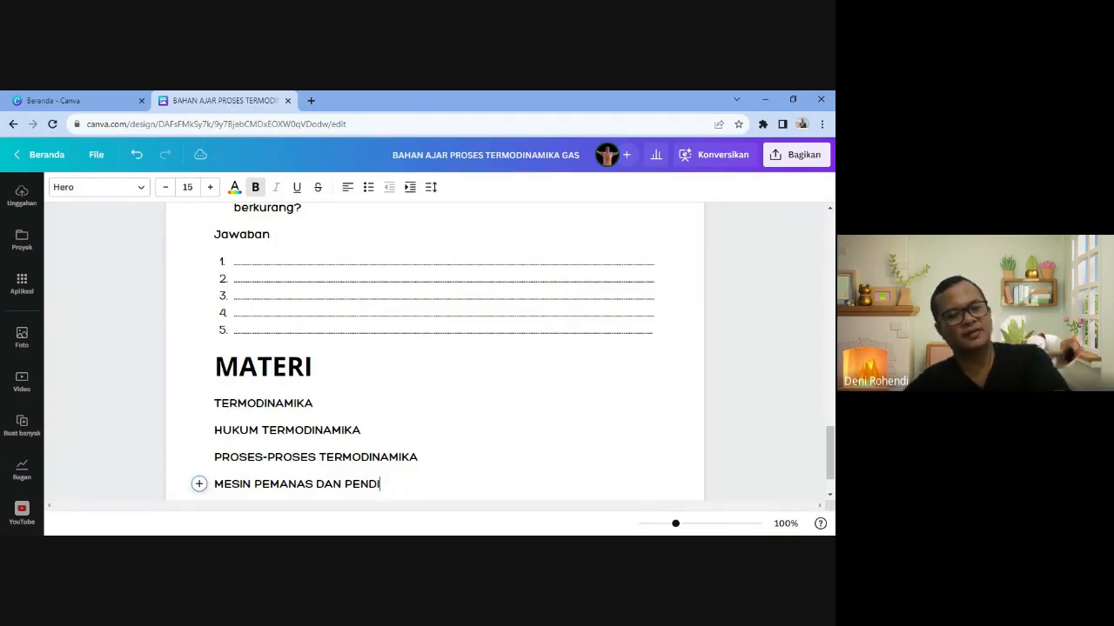
key("Return")
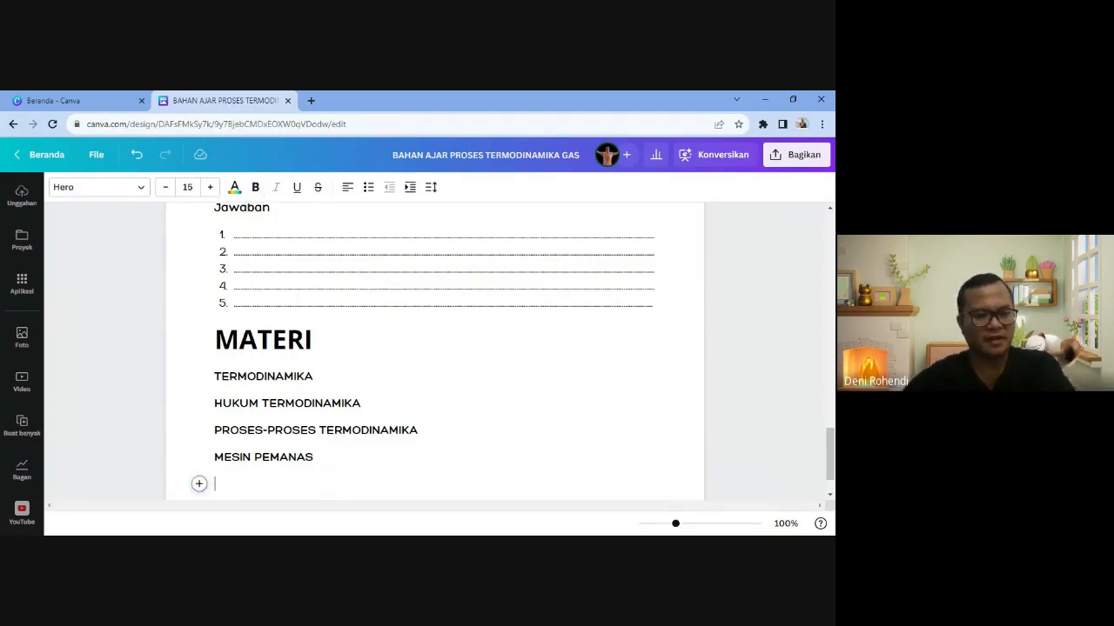
- Add the subheading 'MESIN PENDINGIN' to finish the topic list
left_click(199, 484)
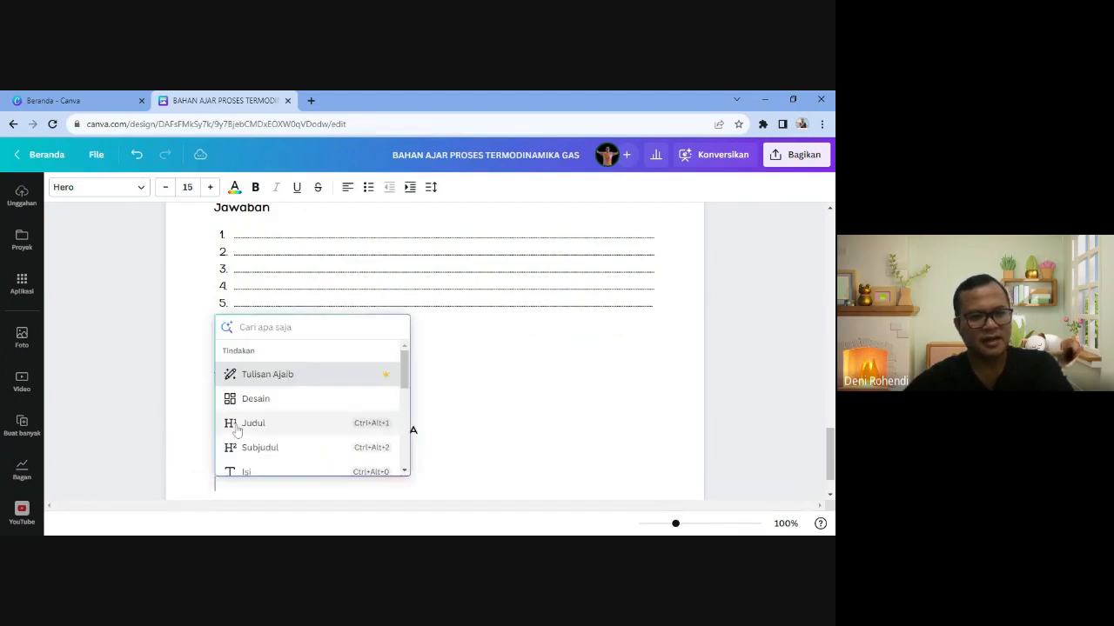
left_click(257, 449)
type("MESIN ")
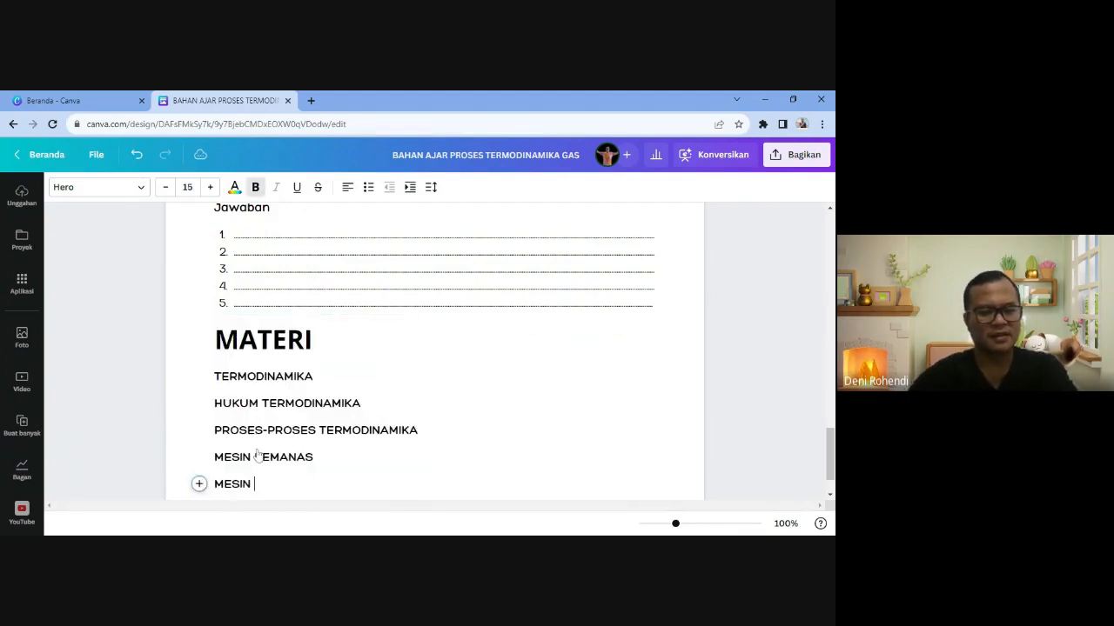
type("PENDINGIN")
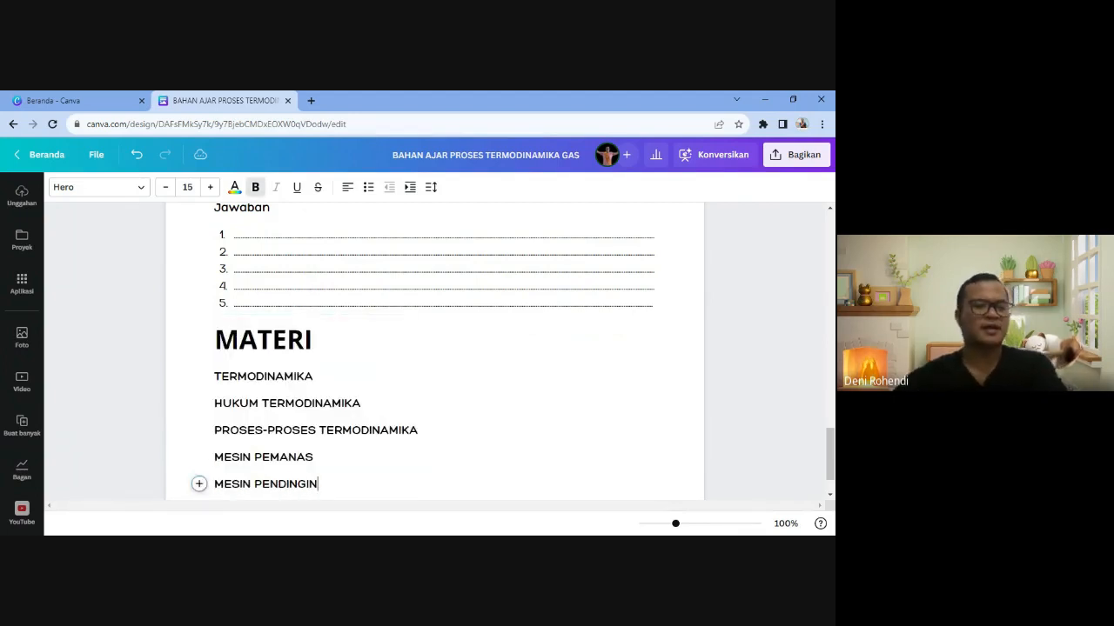
left_click_drag(214, 376, 318, 483)
left_click(281, 403)
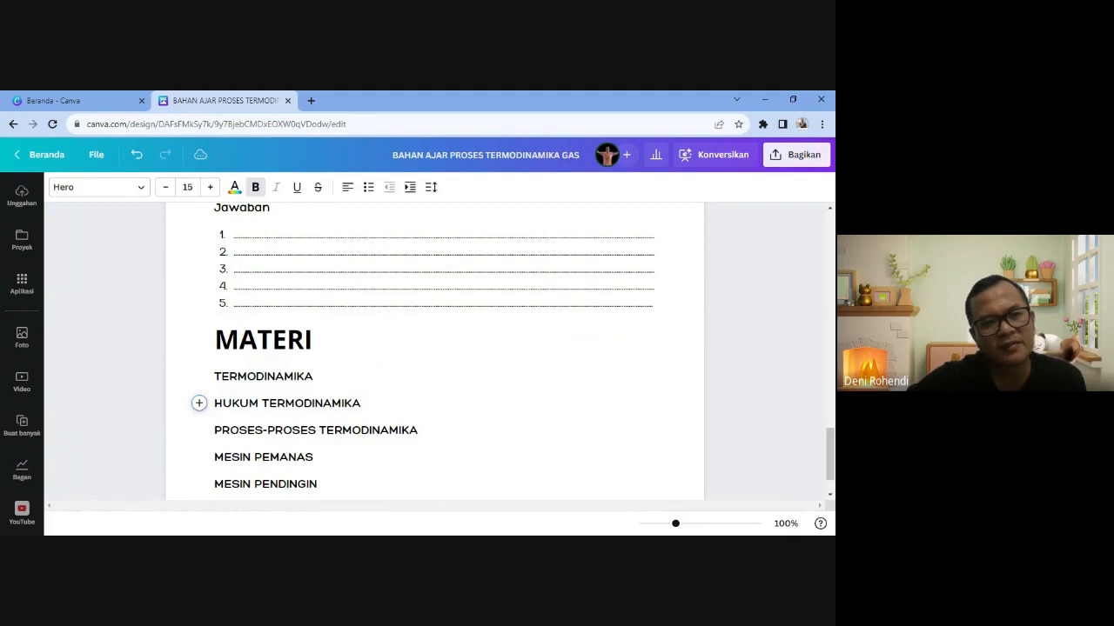
- Under TERMODINAMIKA, generate text with the Magic Write prompt 'JELASKAN TERMODINAMIKA'
left_click(314, 377)
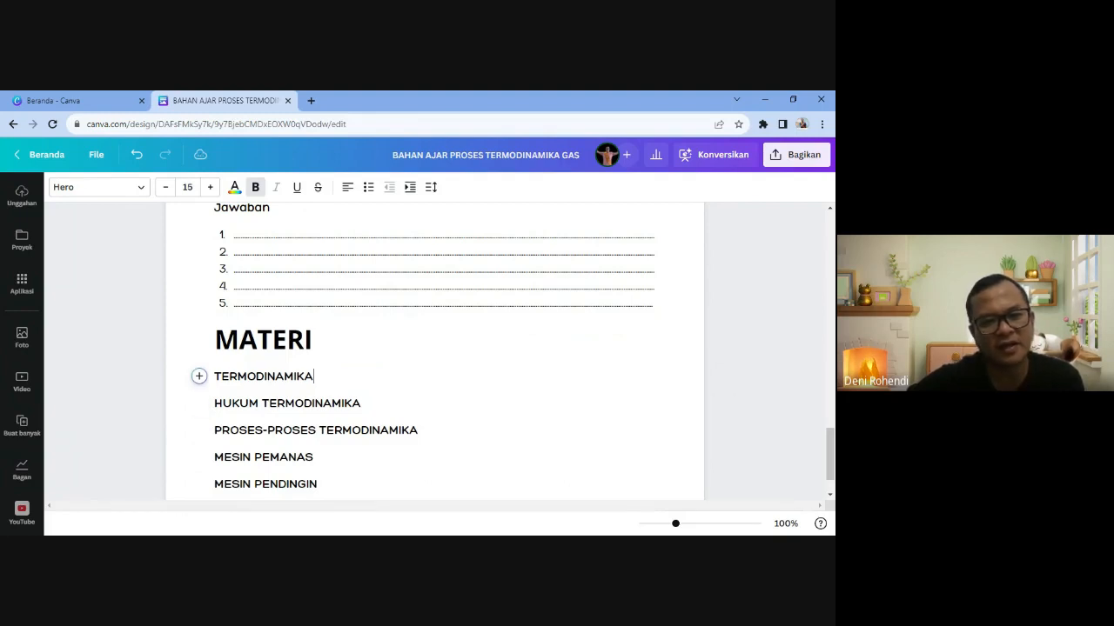
key("Return")
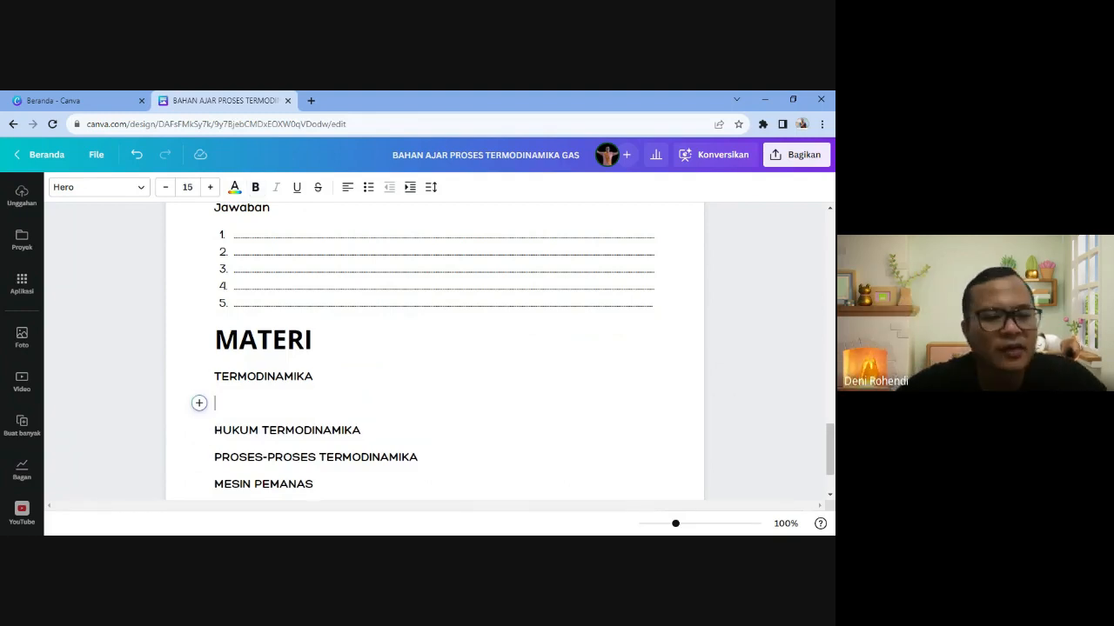
left_click(199, 403)
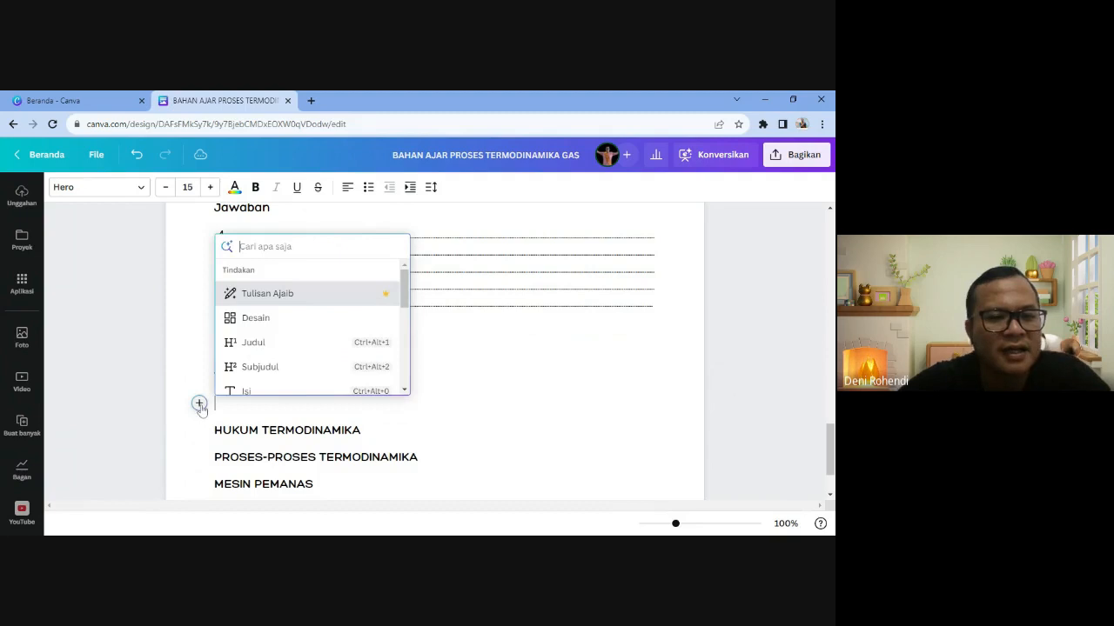
left_click(265, 295)
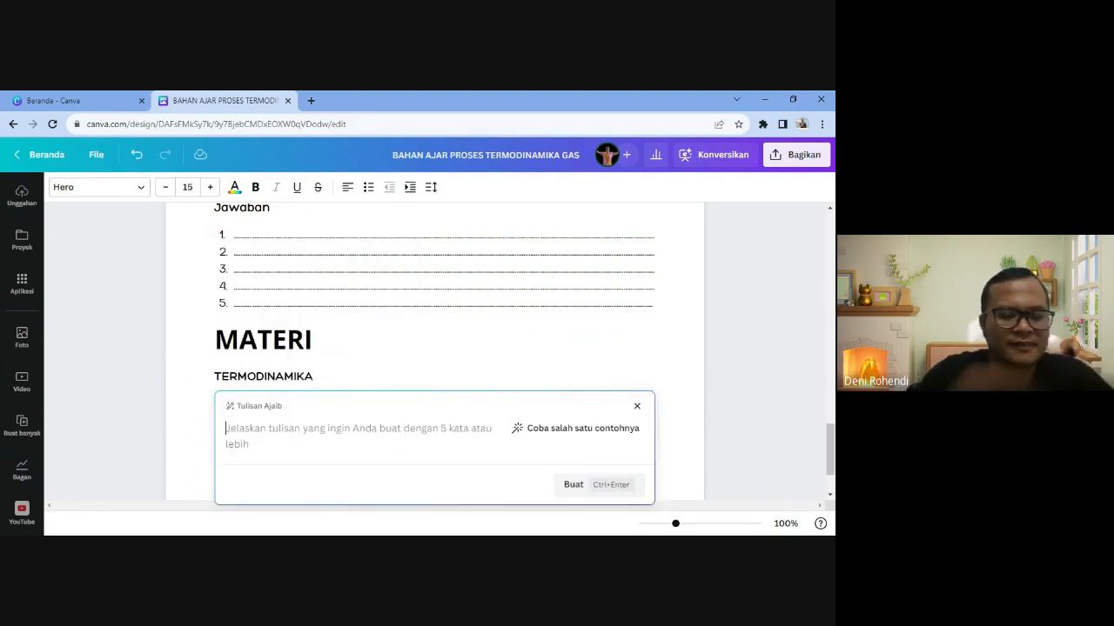
type("JELASKAN ")
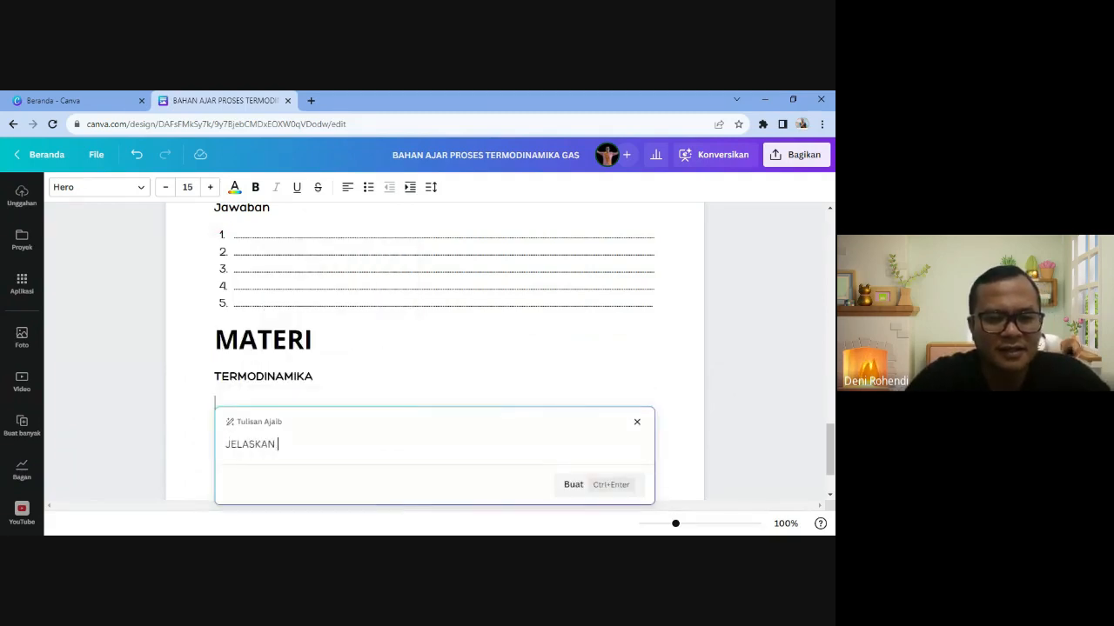
type("TERMODINAMIKA")
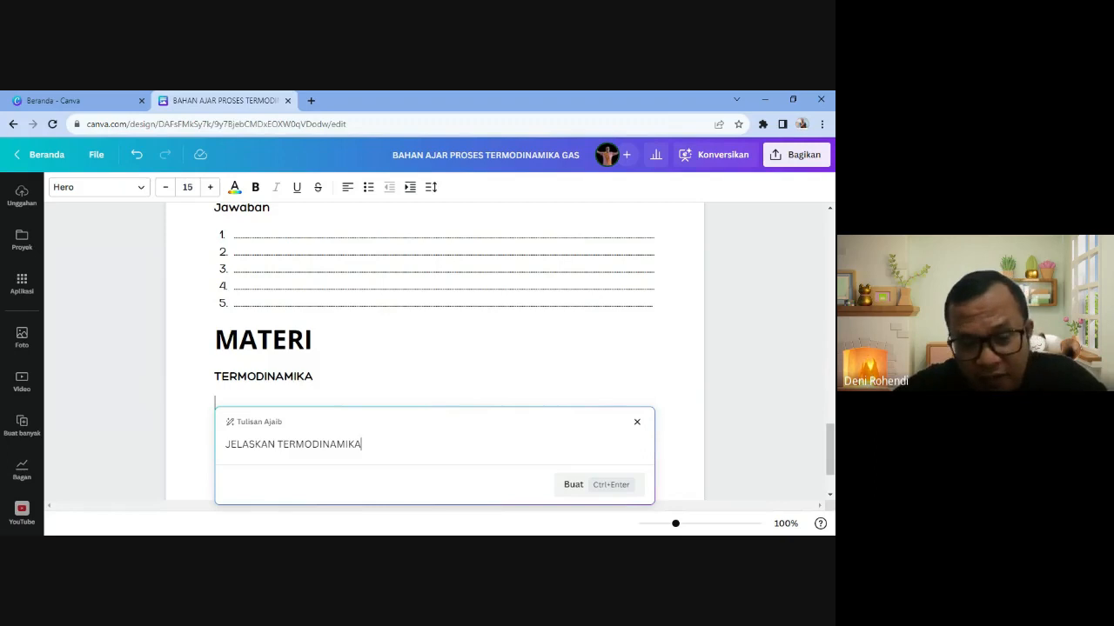
left_click(561, 491)
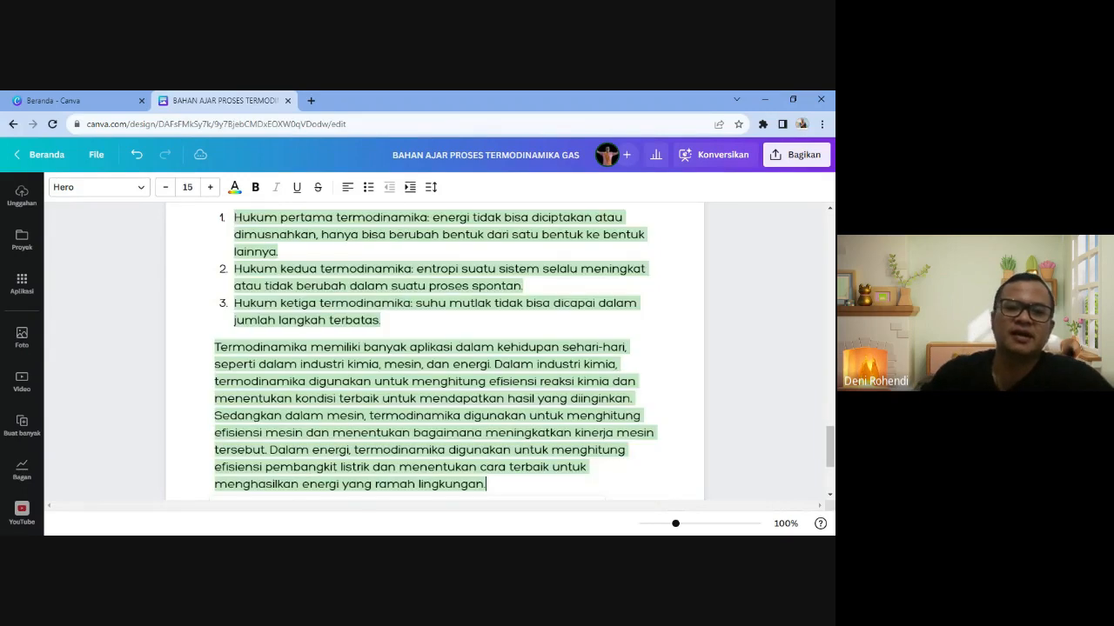
- Insert the generated thermodynamics explanation, keeping the first paragraph left-aligned
scroll(388, 355, "down", 3)
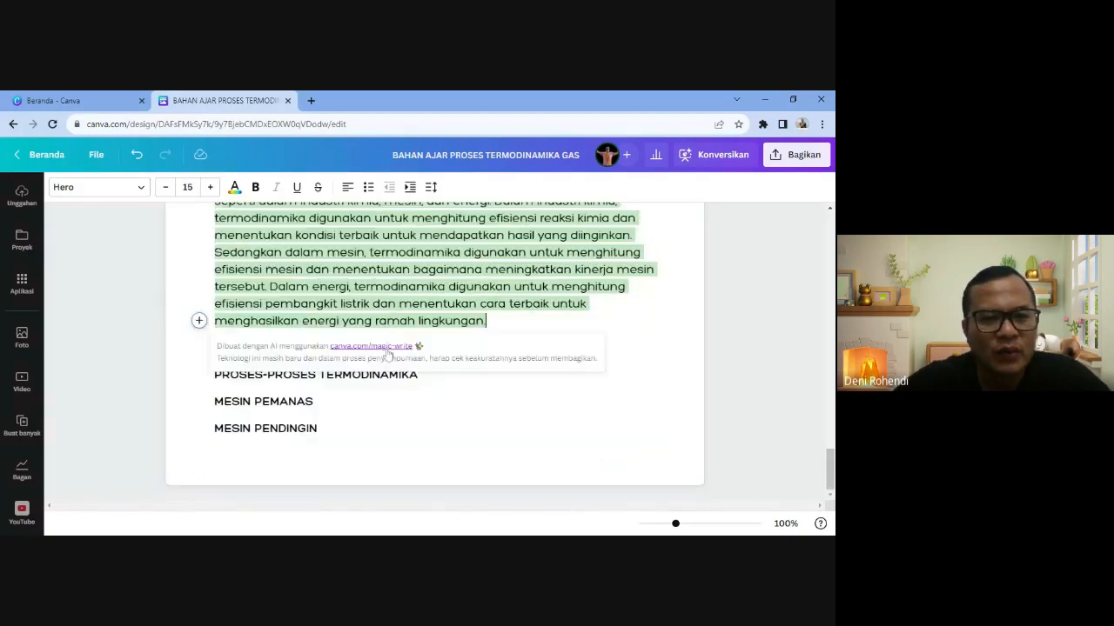
scroll(388, 352, "up", 7)
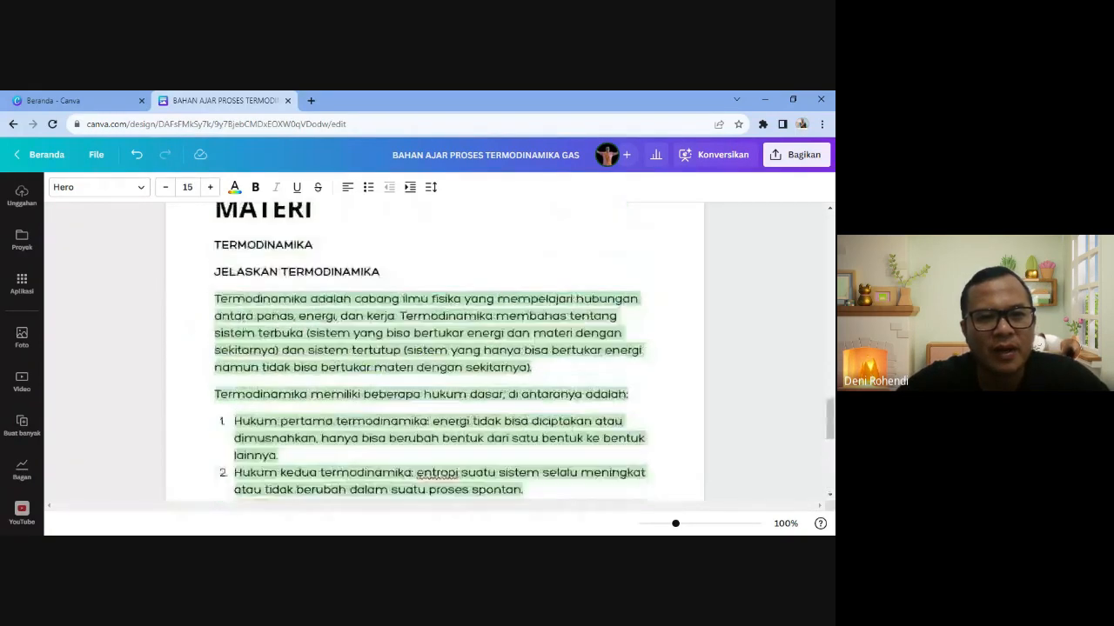
left_click(336, 316)
scroll(333, 331, "down", 2)
left_click(324, 351)
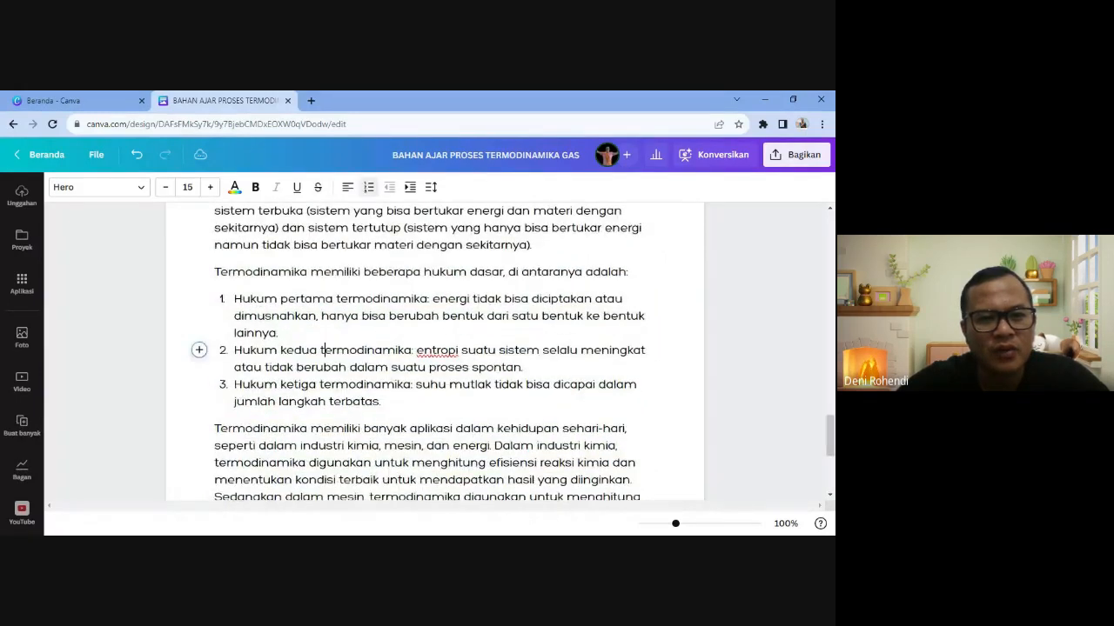
scroll(348, 348, "down", 2)
scroll(324, 348, "up", 4)
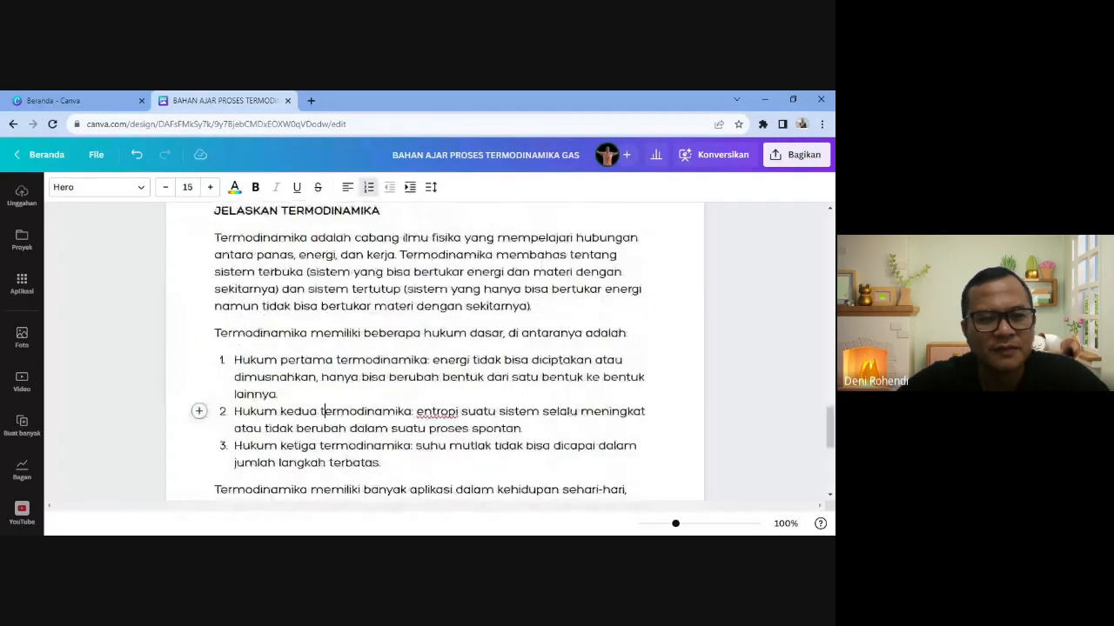
left_click(292, 299)
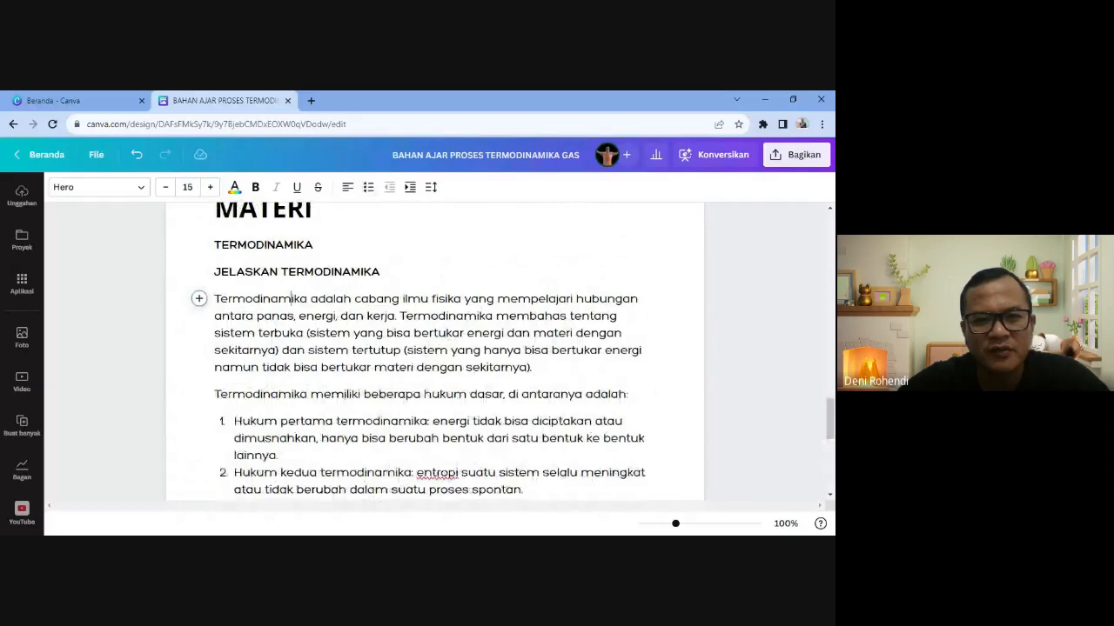
left_click(416, 350)
triple_click(416, 350)
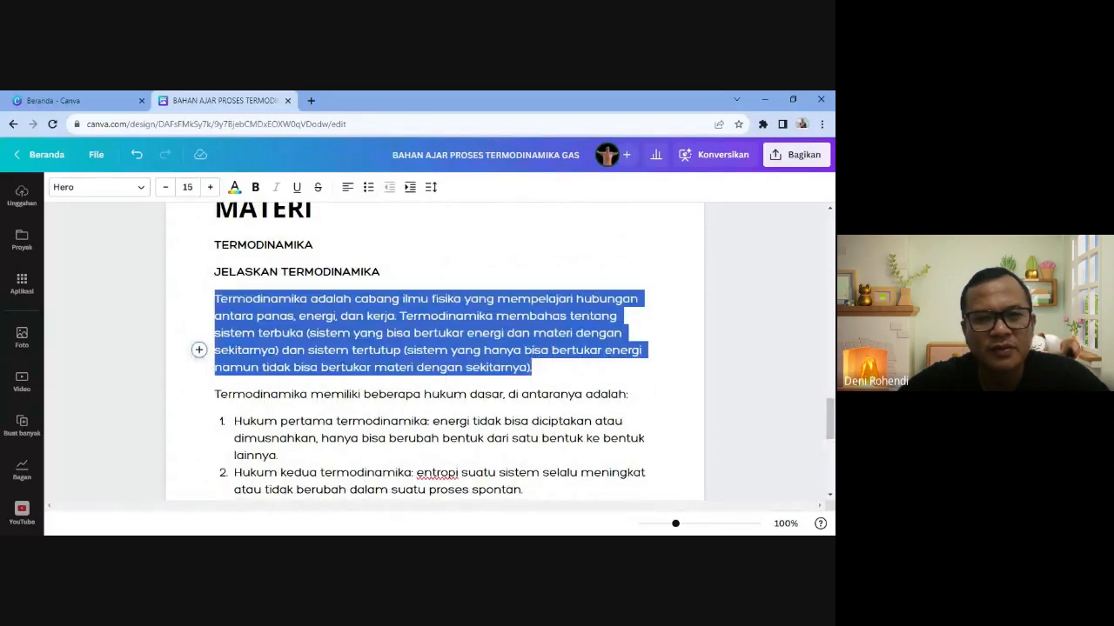
left_click(346, 195)
left_click(345, 195)
left_click(345, 195)
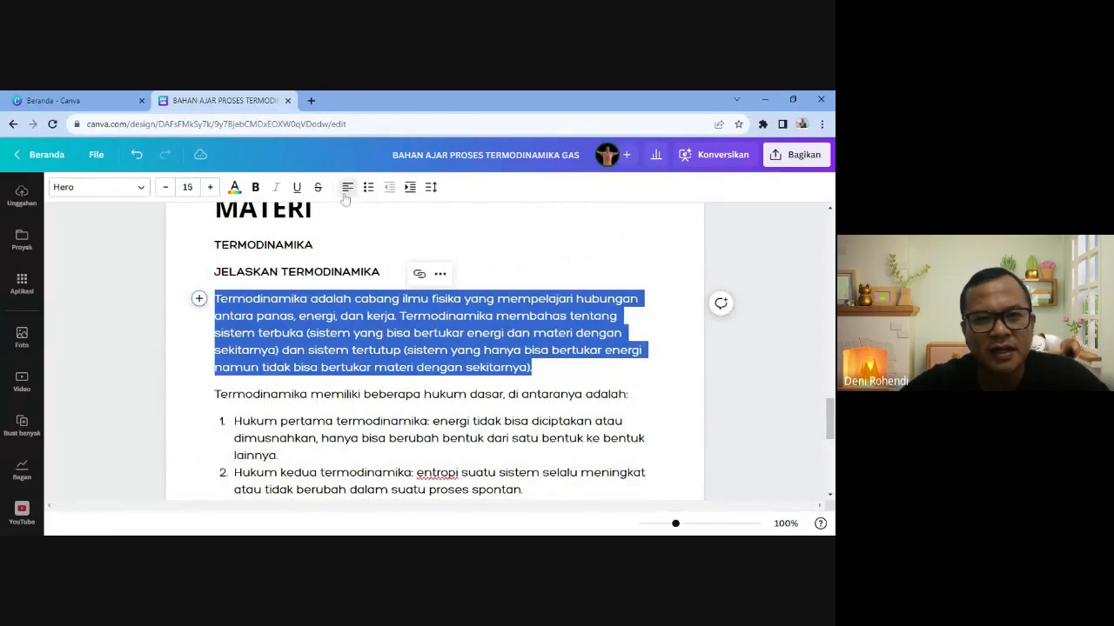
left_click(334, 243)
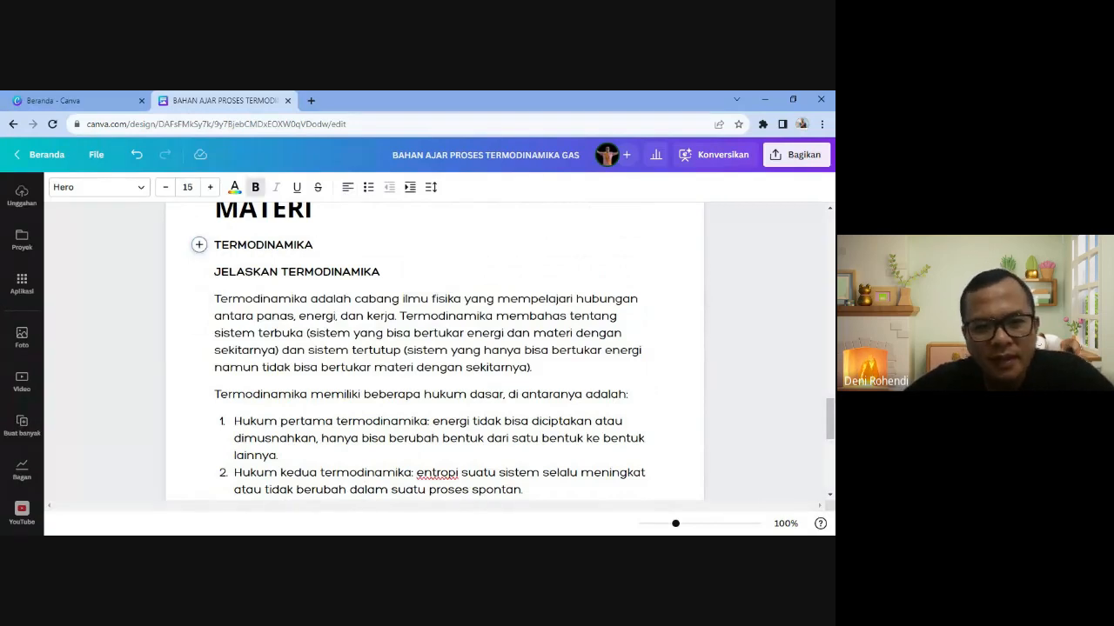
- Move the laws introduction and numbered list under the HUKUM TERMODINAMIKA heading
scroll(435, 352, "down", 3)
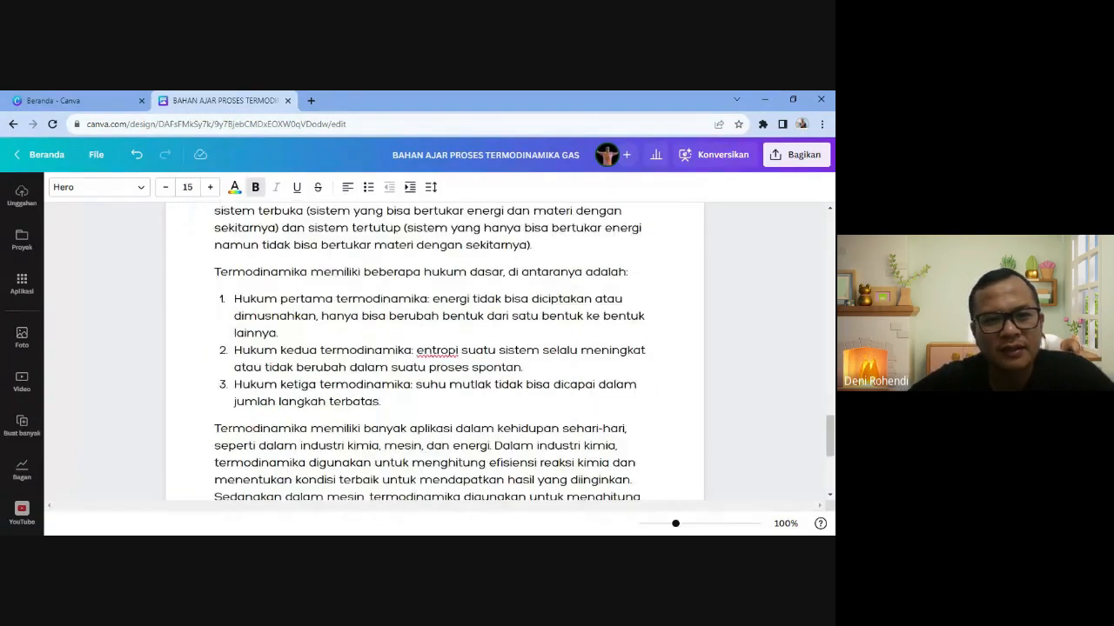
left_click_drag(214, 272, 381, 402)
key("ctrl+c")
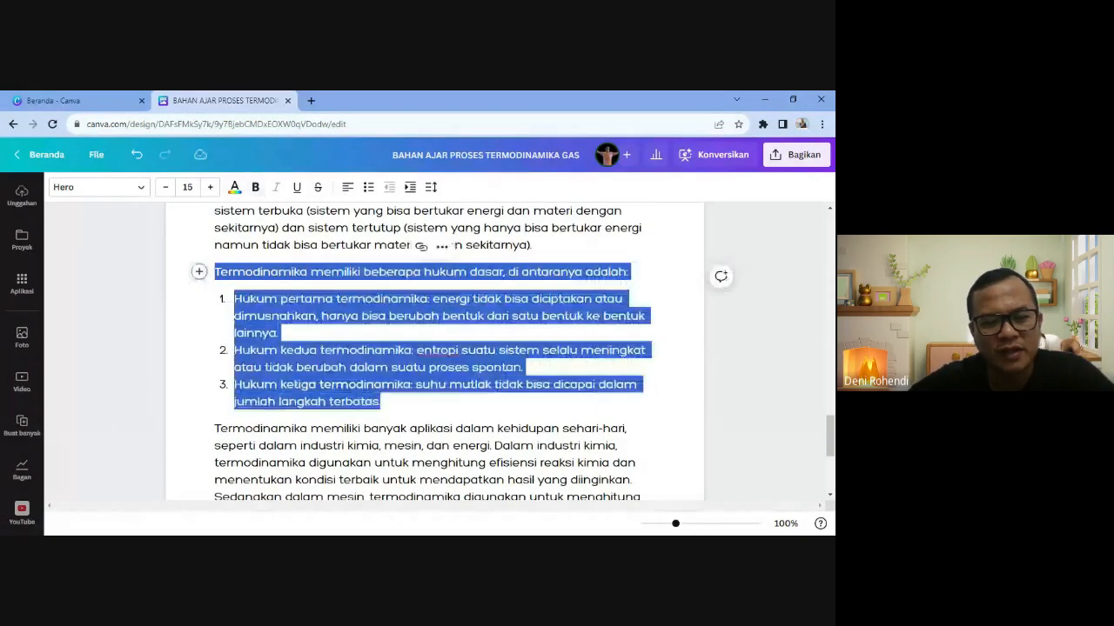
key("BackSpace")
key("BackSpace")
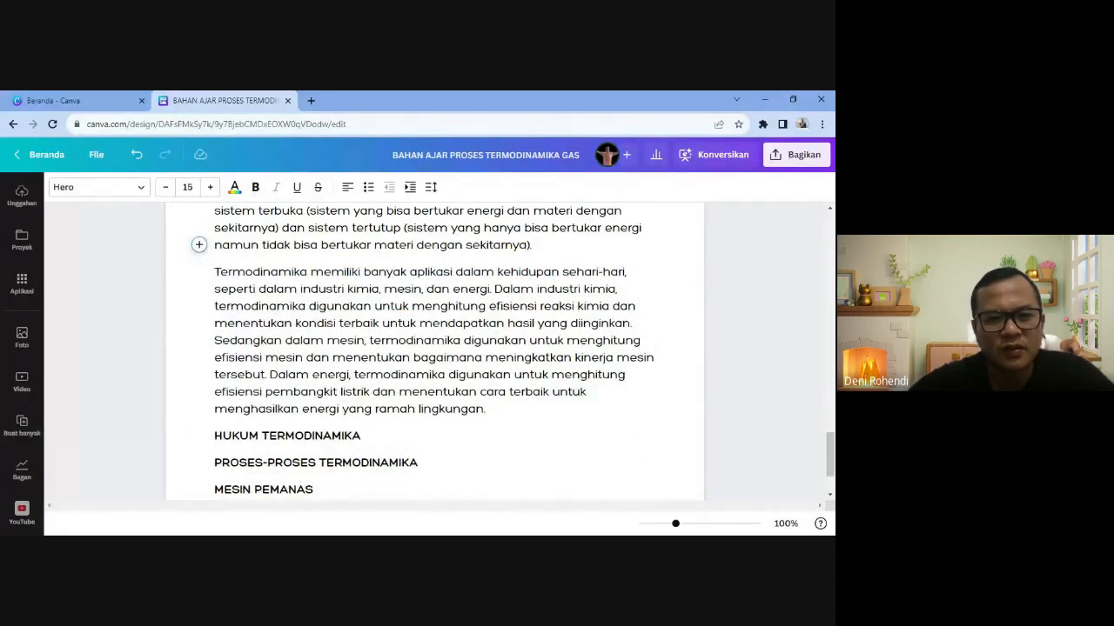
scroll(435, 351, "down", 2)
left_click(361, 348)
key("Return")
key("ctrl+b")
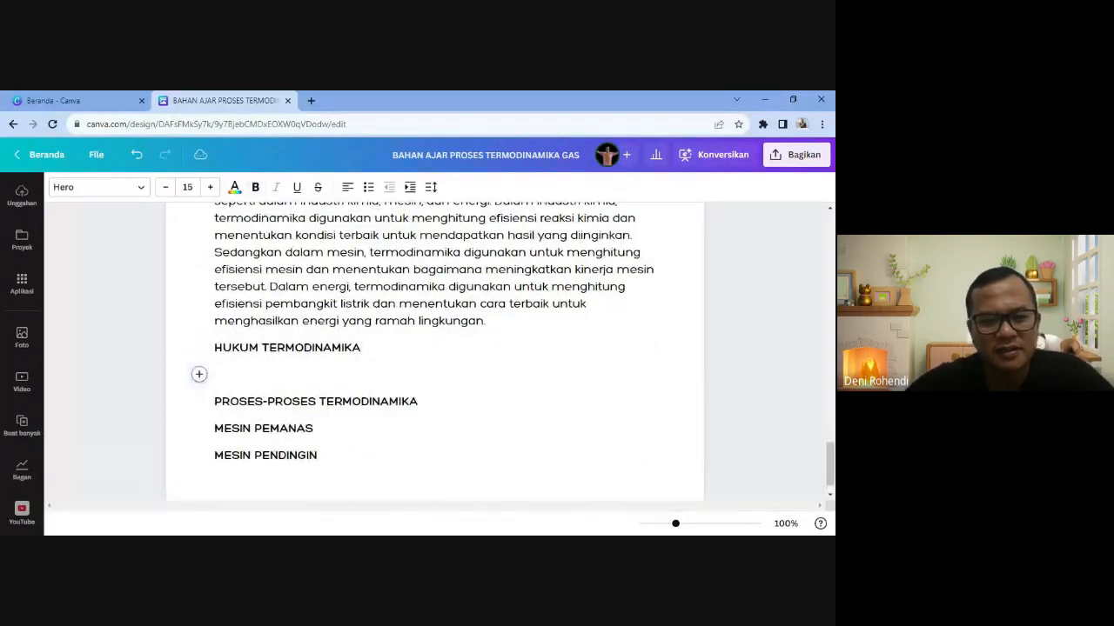
key("ctrl+v")
scroll(435, 352, "up", 4)
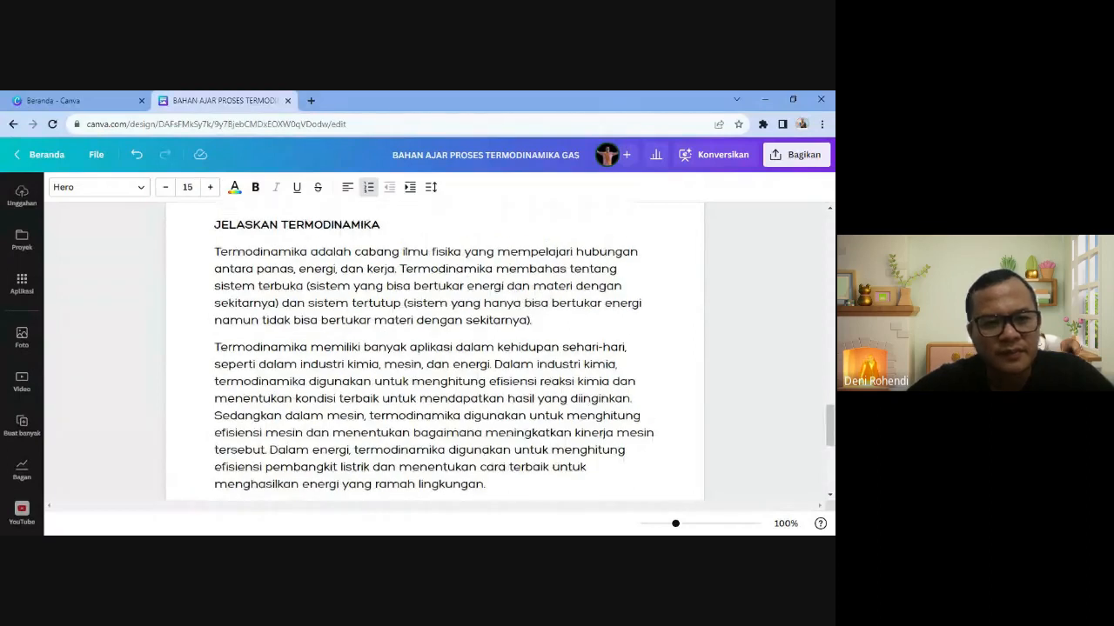
scroll(435, 352, "down", 1)
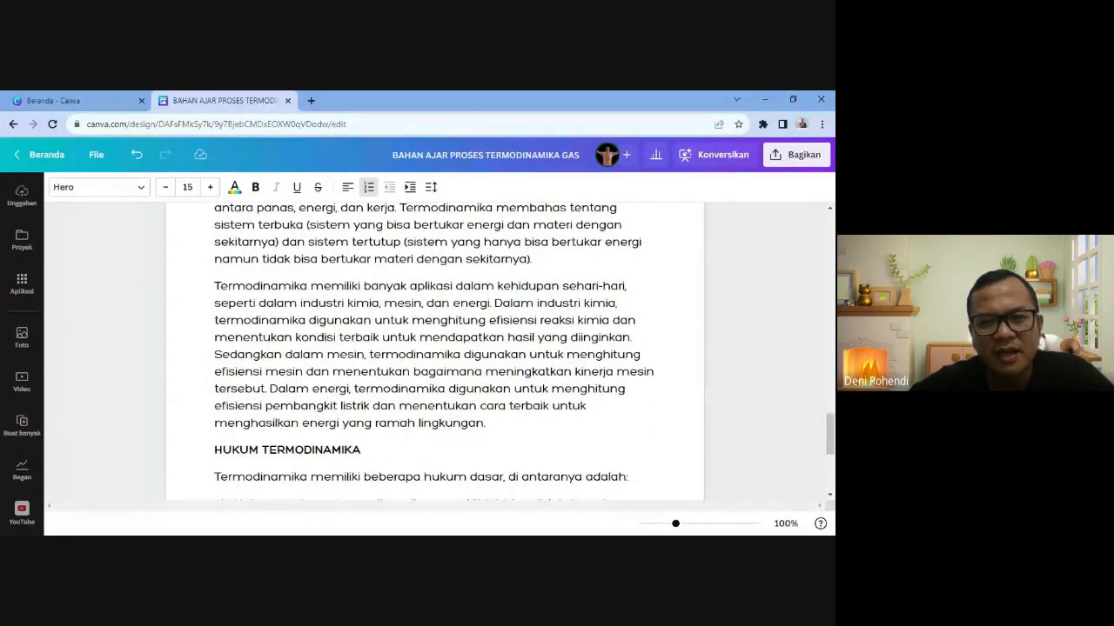
left_click(487, 424)
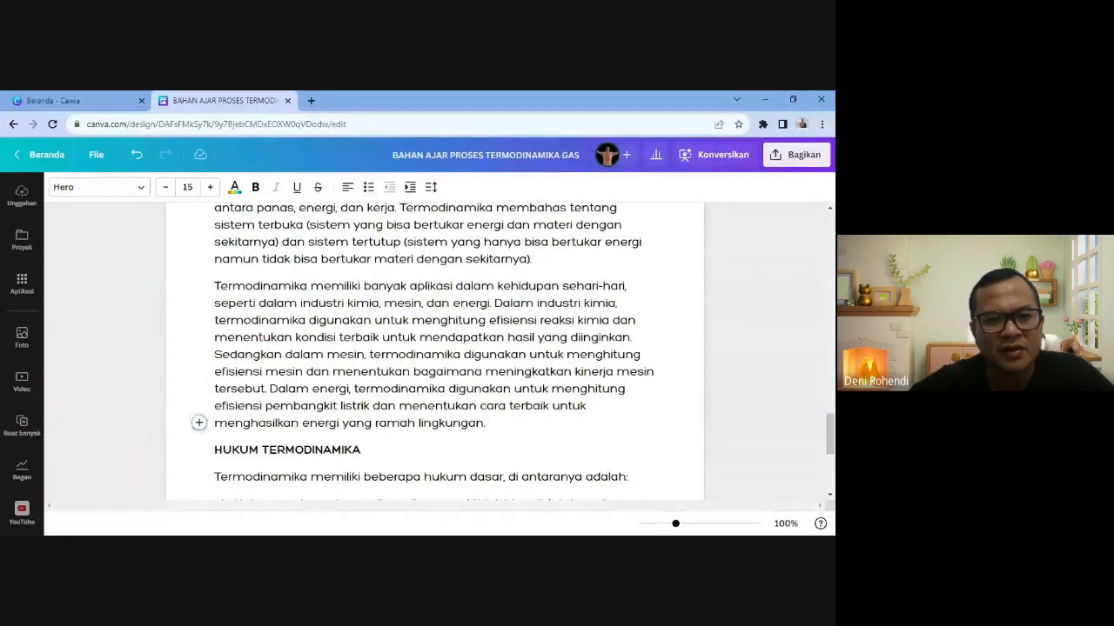
- Delete the 'JELASKAN TERMODINAMIKA' prompt line
scroll(435, 352, "up", 2)
left_click_drag(215, 286, 381, 286)
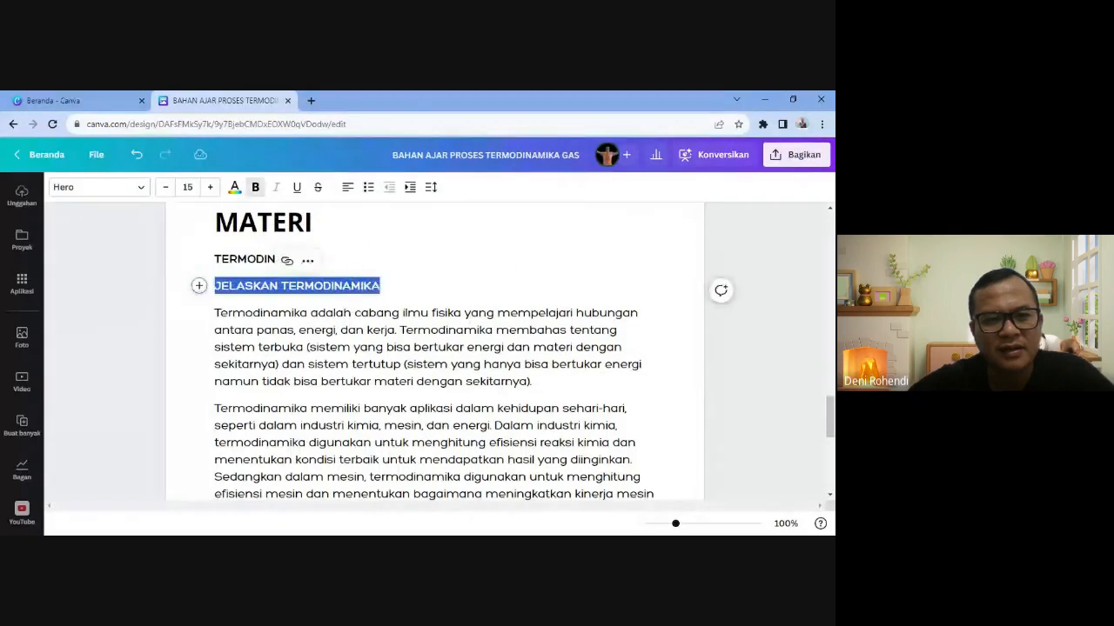
key("BackSpace")
key("BackSpace")
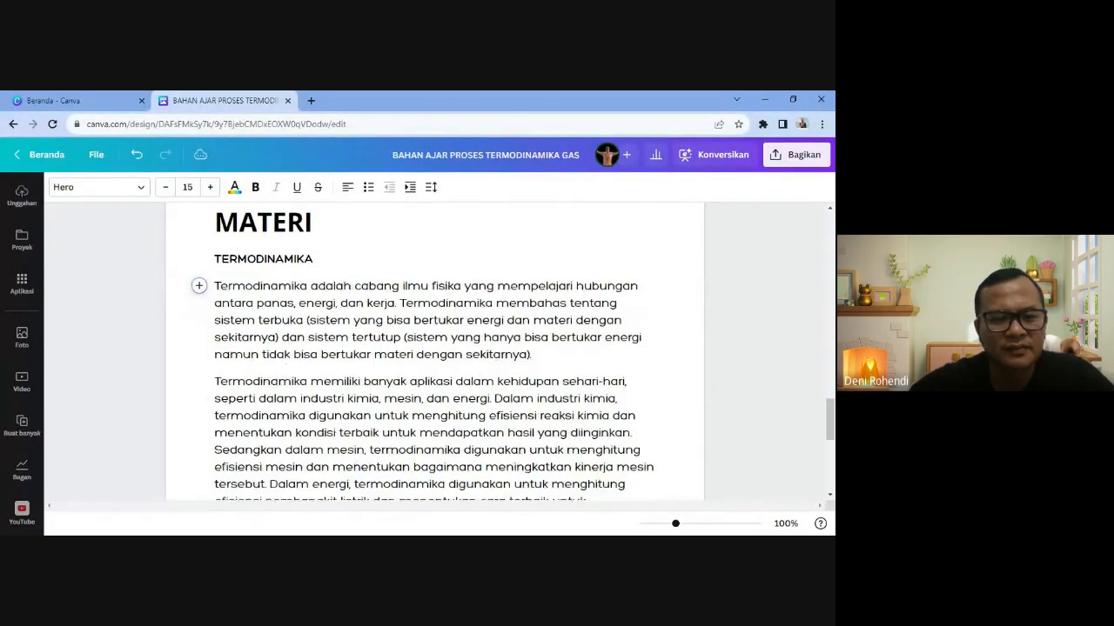
left_click_drag(215, 259, 313, 259)
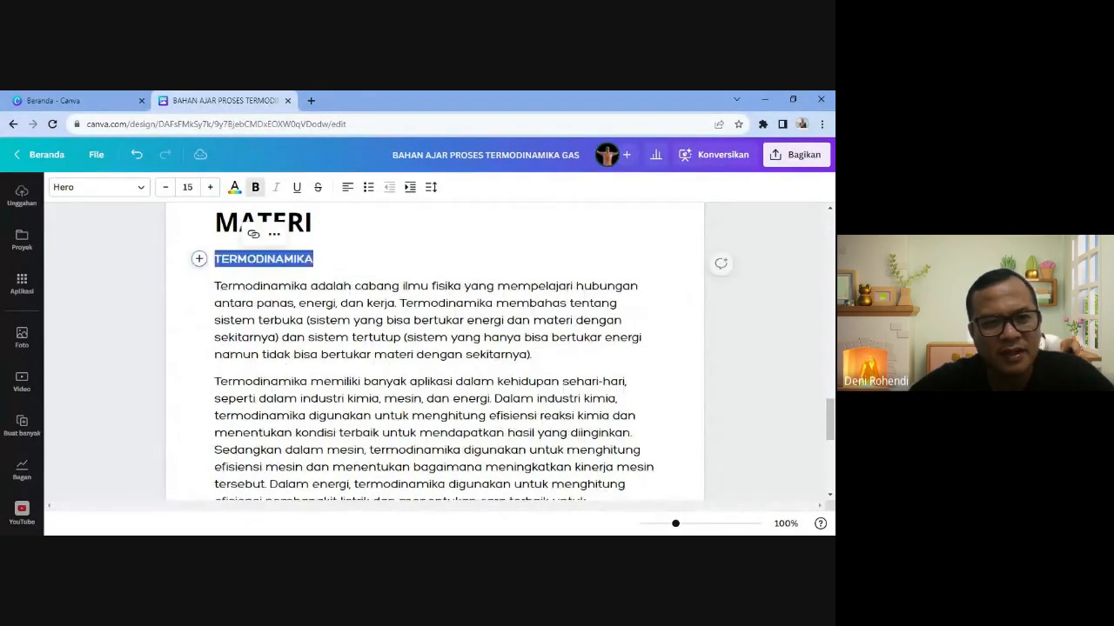
- Colour the selected TERMODINAMIKA heading with the red document colour
left_click(235, 188)
left_click(204, 266)
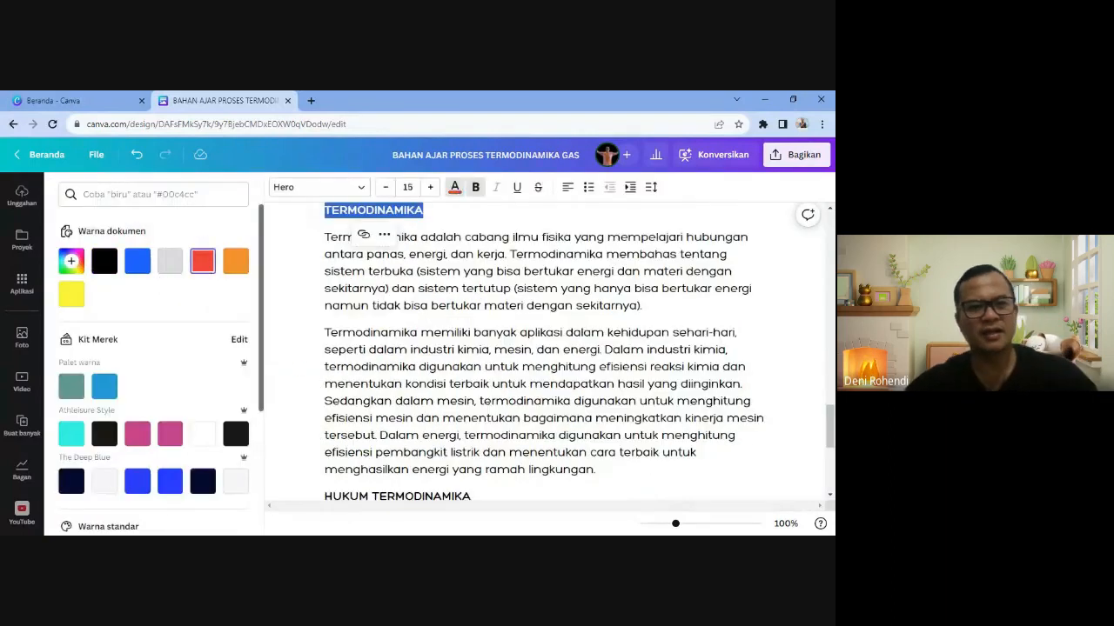
left_click(440, 334)
scroll(440, 348, "up", 1)
scroll(440, 348, "down", 1)
scroll(548, 352, "down", 1)
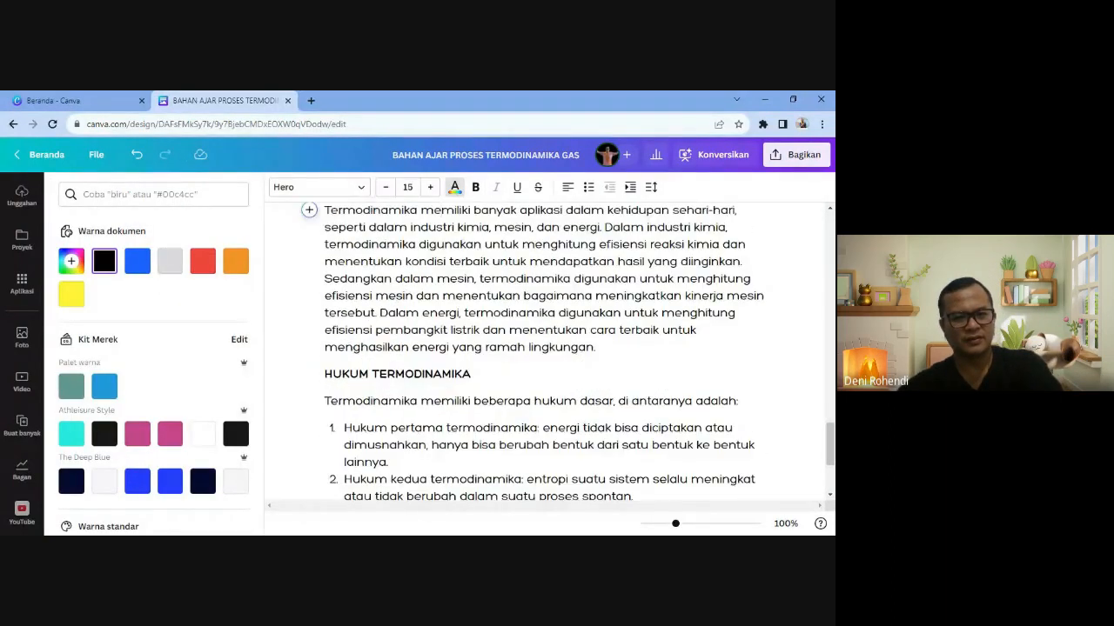
- Make the HUKUM TERMODINAMIKA heading red as well
left_click_drag(471, 374, 325, 374)
left_click(203, 261)
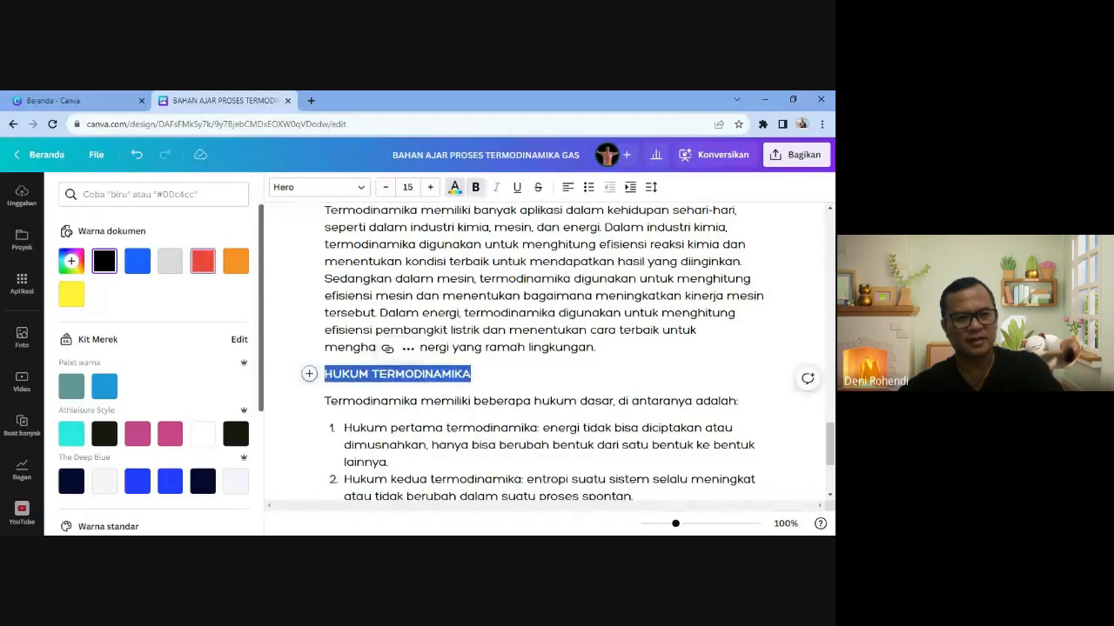
left_click(373, 348)
scroll(372, 341, "up", 2)
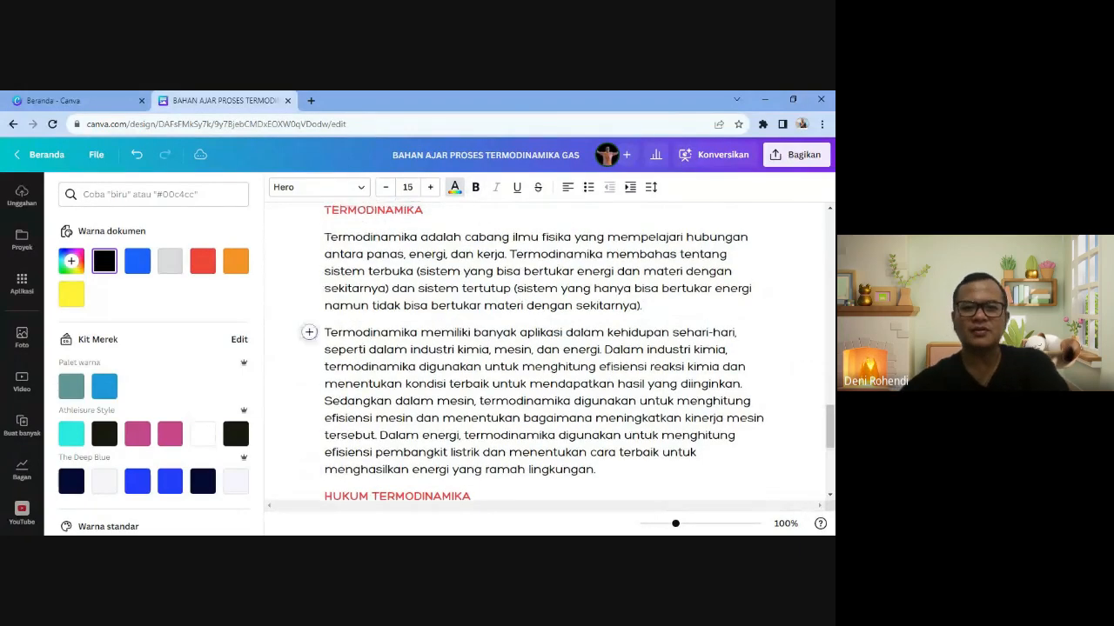
scroll(372, 341, "down", 4)
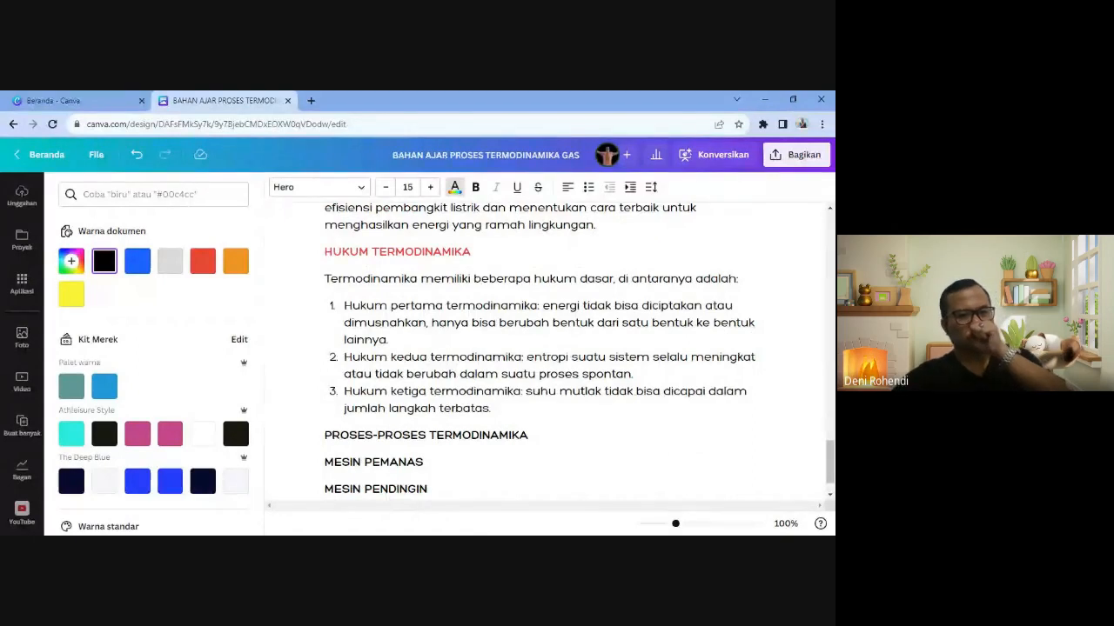
- Add an empty line below the PROSES-PROSES TERMODINAMIKA heading
left_click(412, 392)
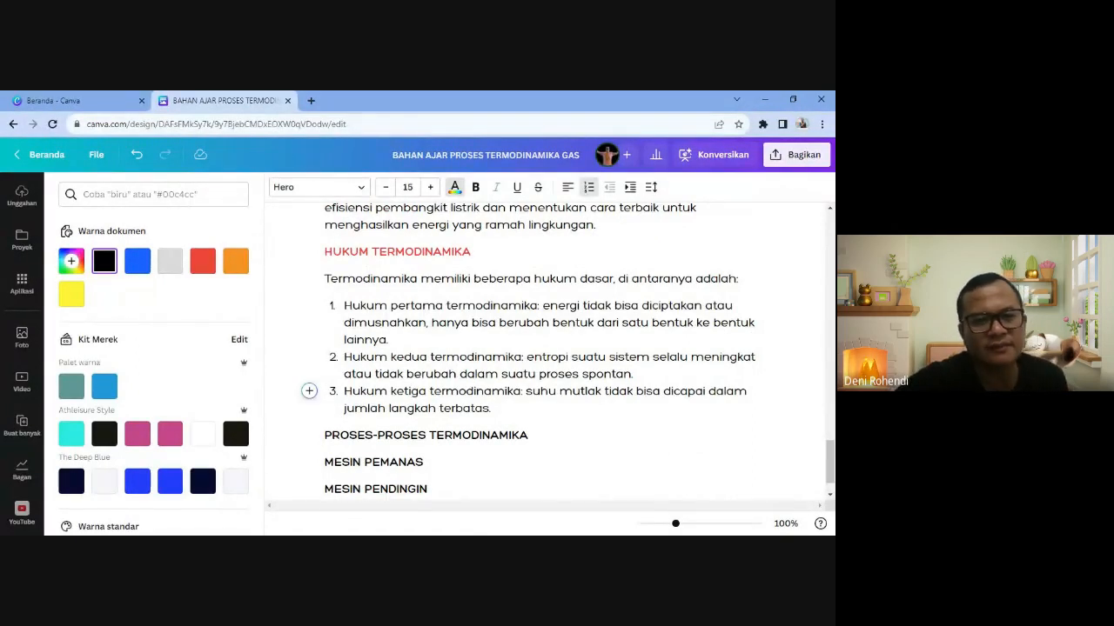
scroll(530, 352, "down", 1)
left_click(531, 390)
key("Return")
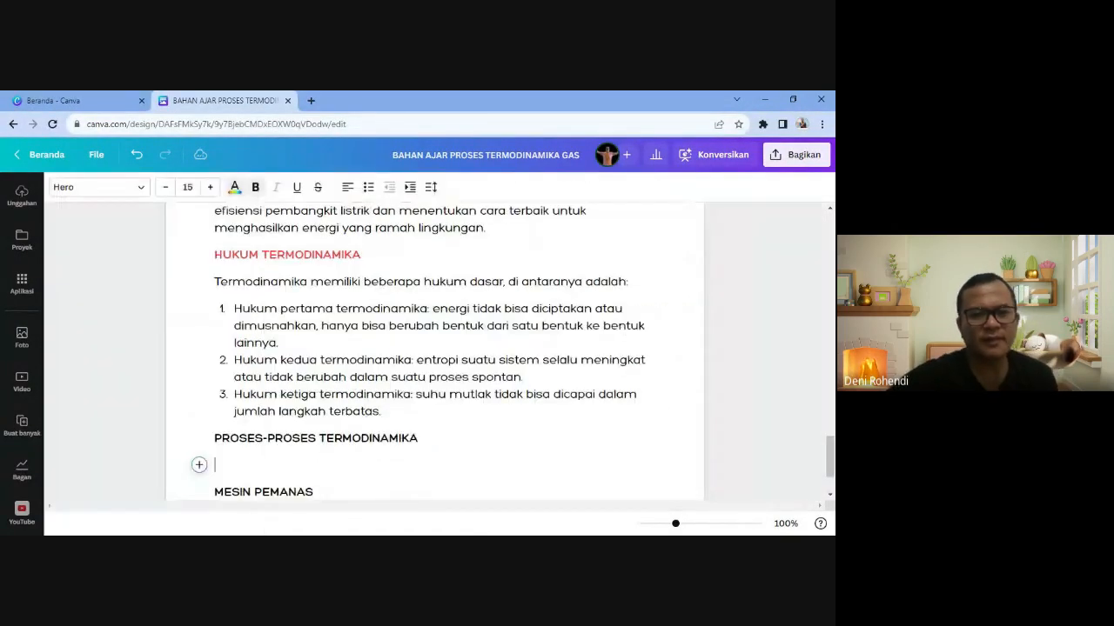
scroll(435, 348, "up", 2)
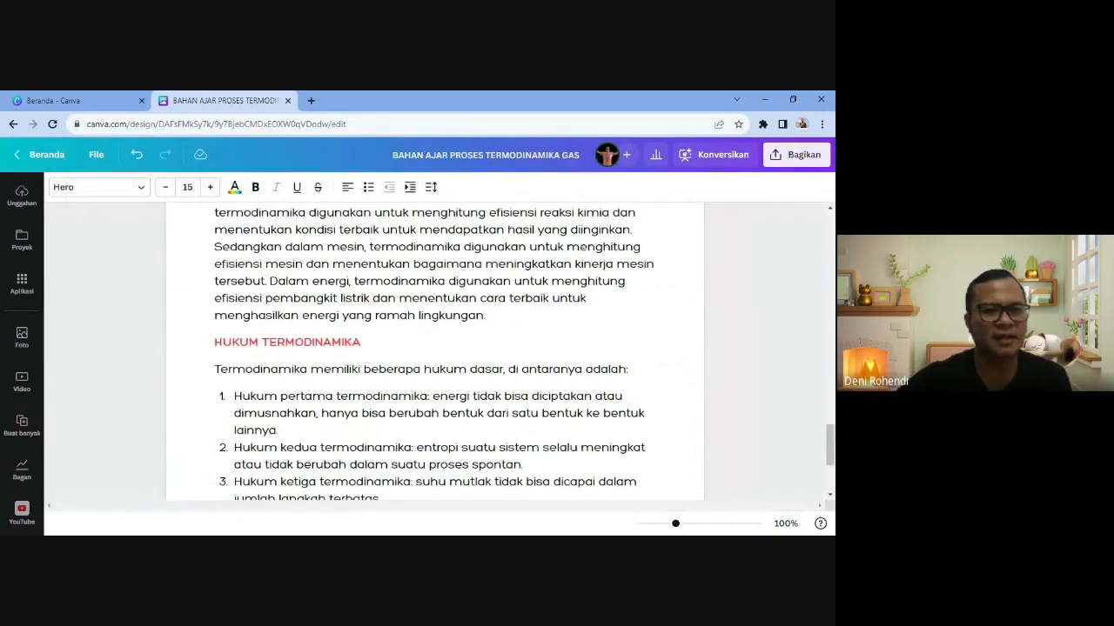
scroll(435, 348, "down", 5)
- Recolour the whole PROSES-PROSES TERMODINAMIKA heading red from Warna dokumen
key("shift+Up")
key("ctrl+c")
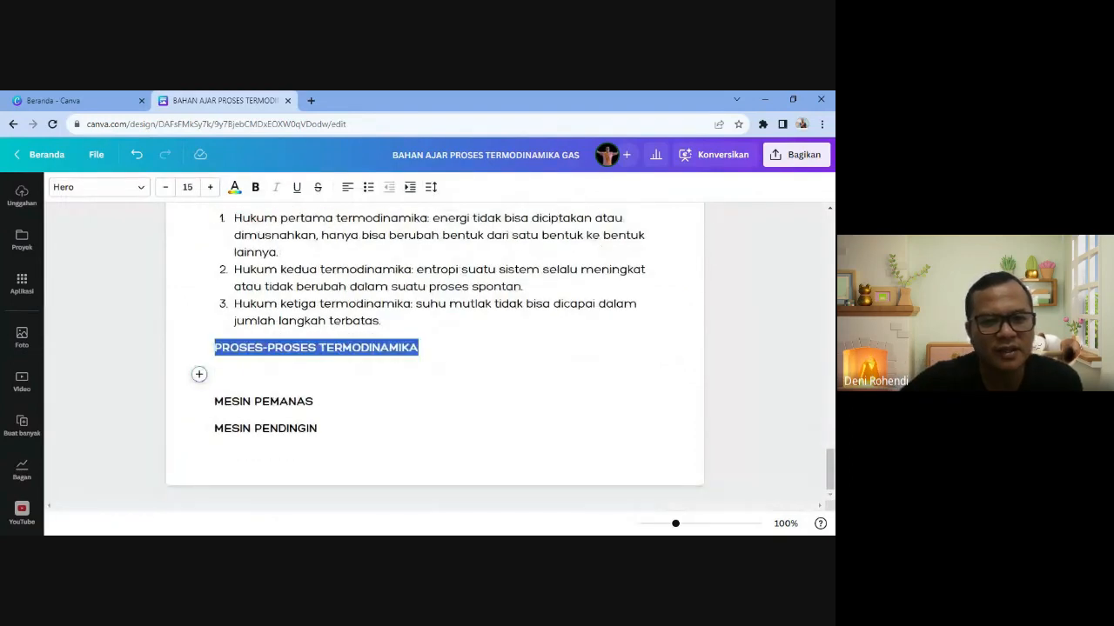
left_click(234, 187)
left_click(202, 261)
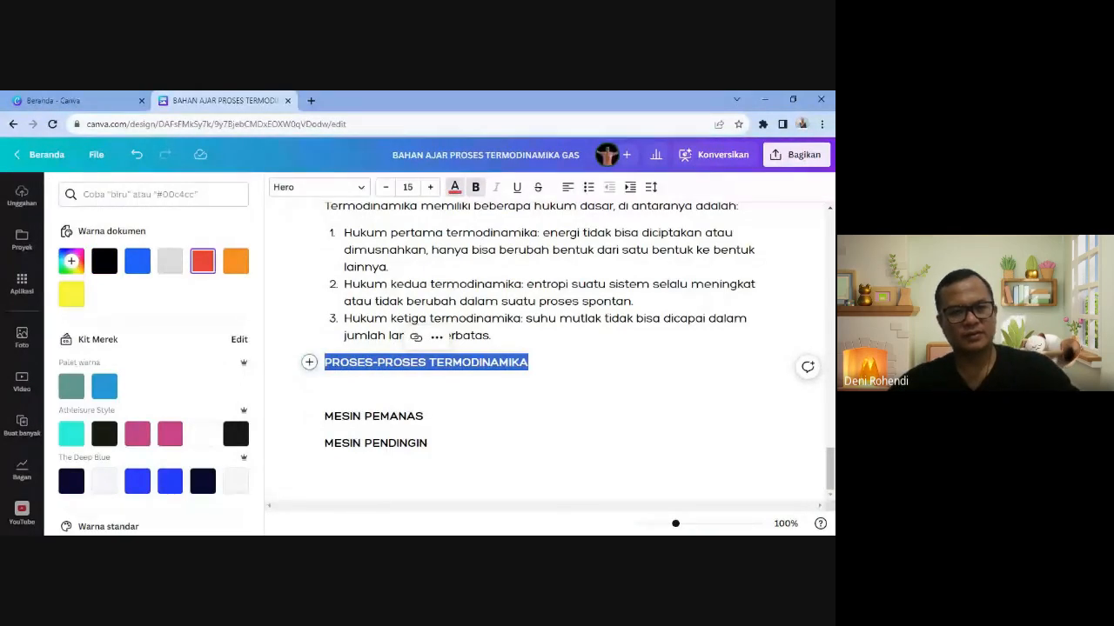
left_click(382, 388)
left_click(218, 438)
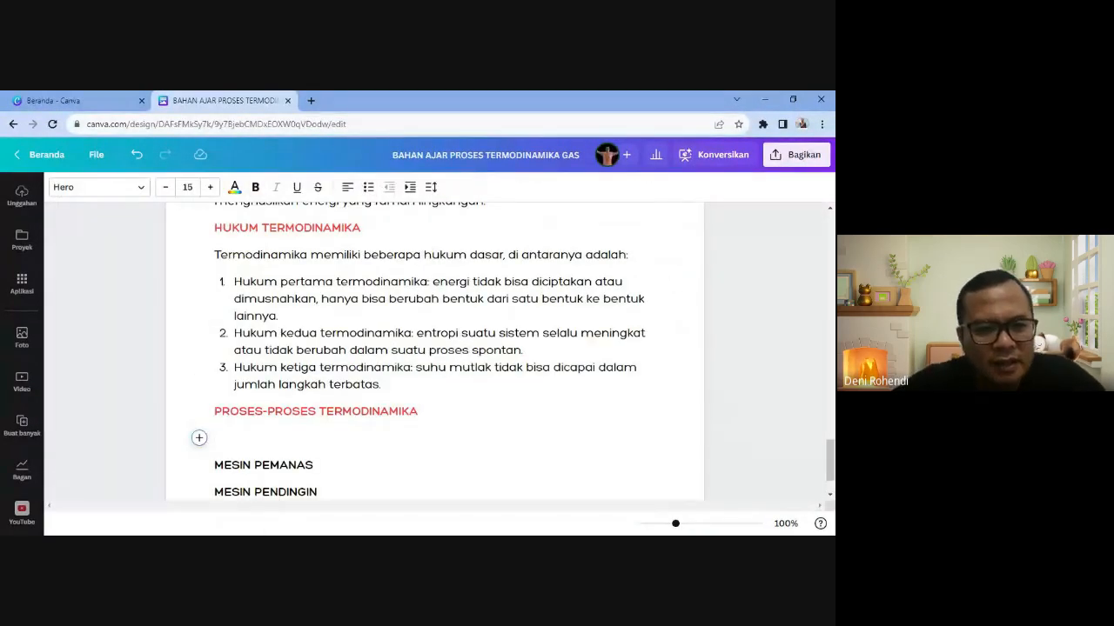
left_click(268, 412)
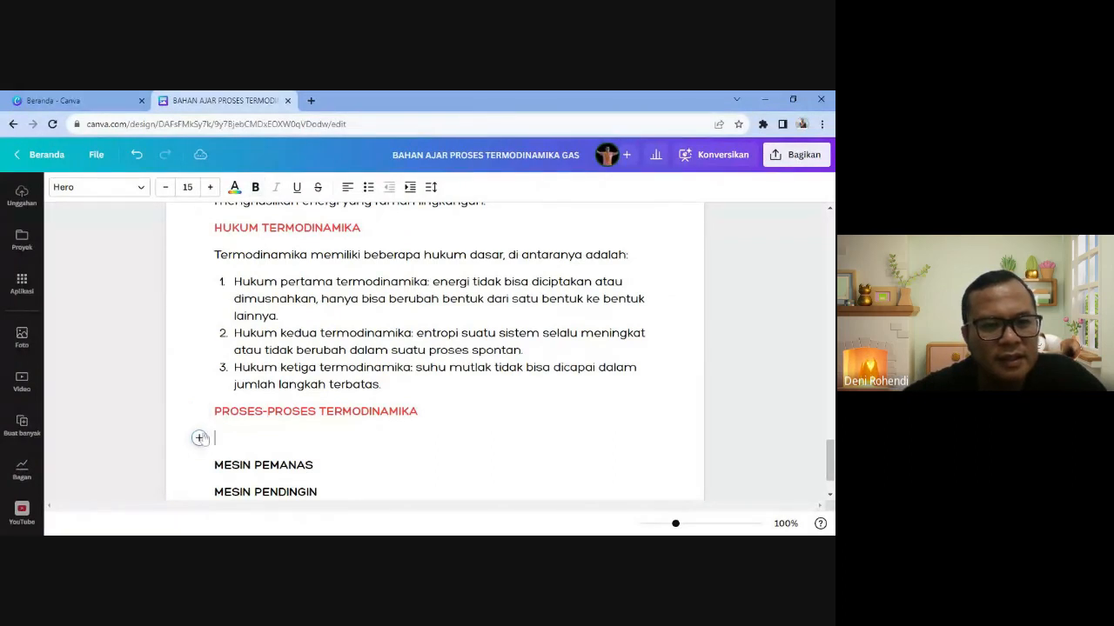
- Generate Tulisan Ajaib text on the blank line from the prompt 'JELASKAN PROSES-PROSES TERMODINAMIKA'
left_click(200, 437)
left_click(272, 331)
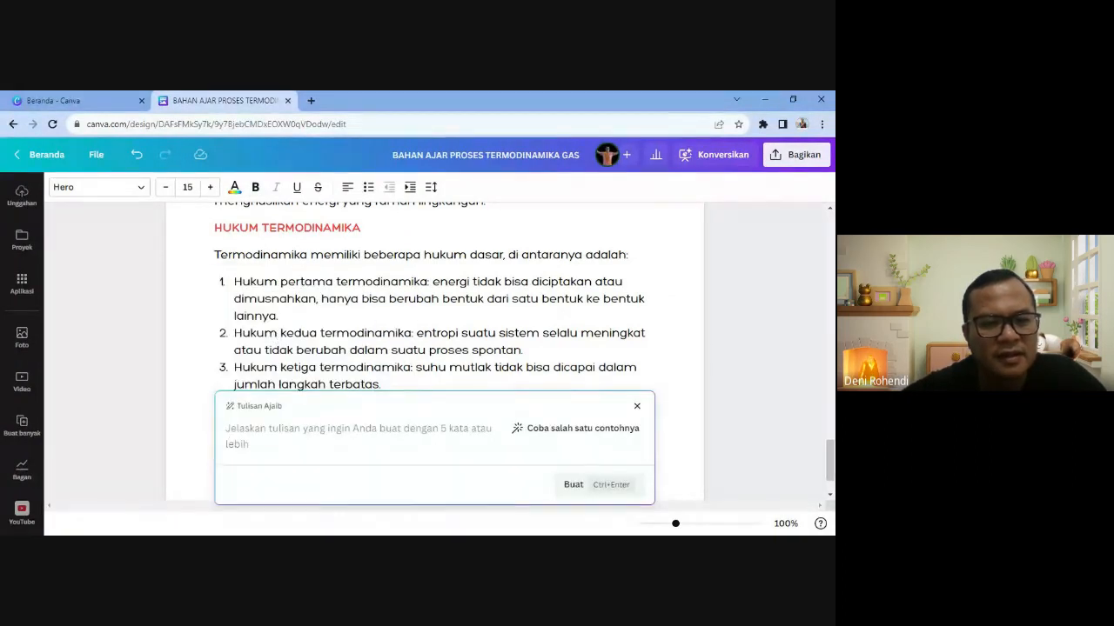
key("ctrl+v")
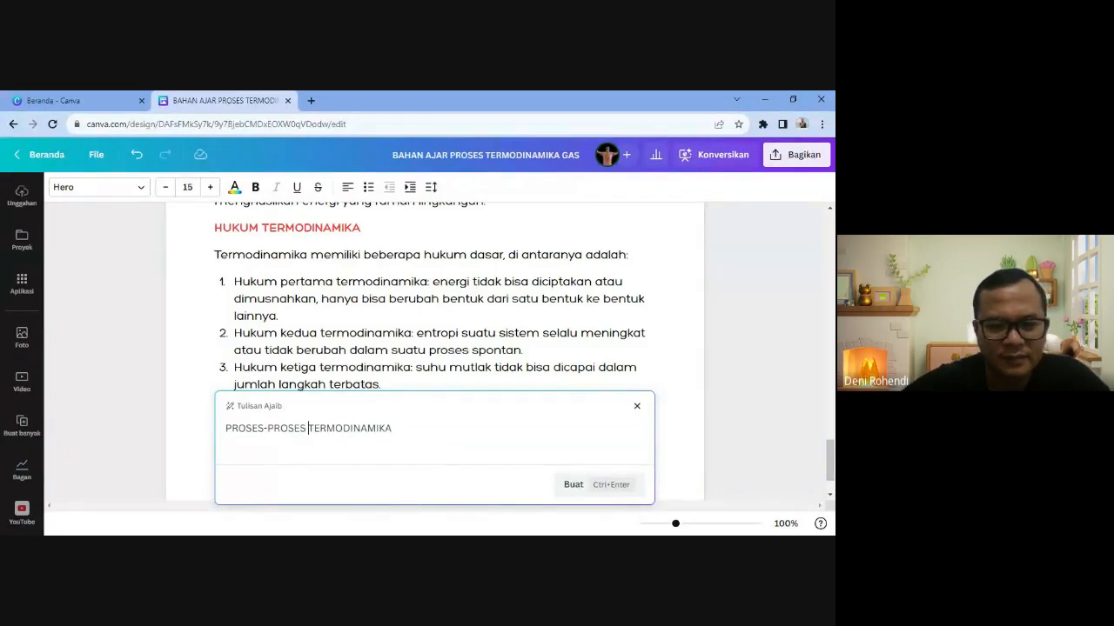
type("JELAKSAN")
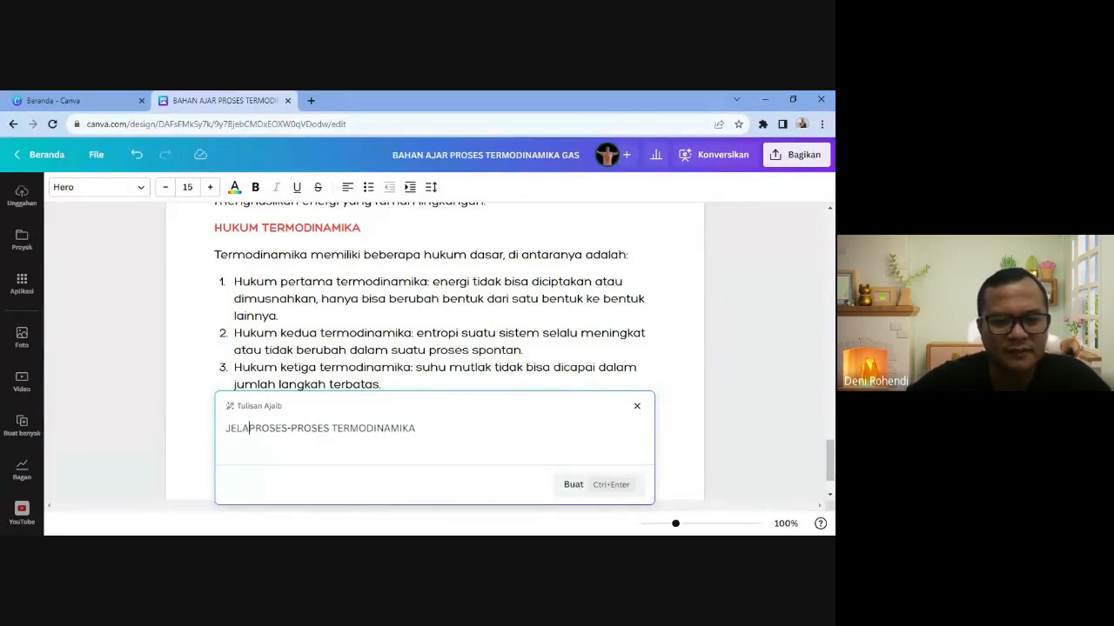
key("Left")
key("BackSpace")
key("BackSpace")
key("BackSpace")
key("BackSpace")
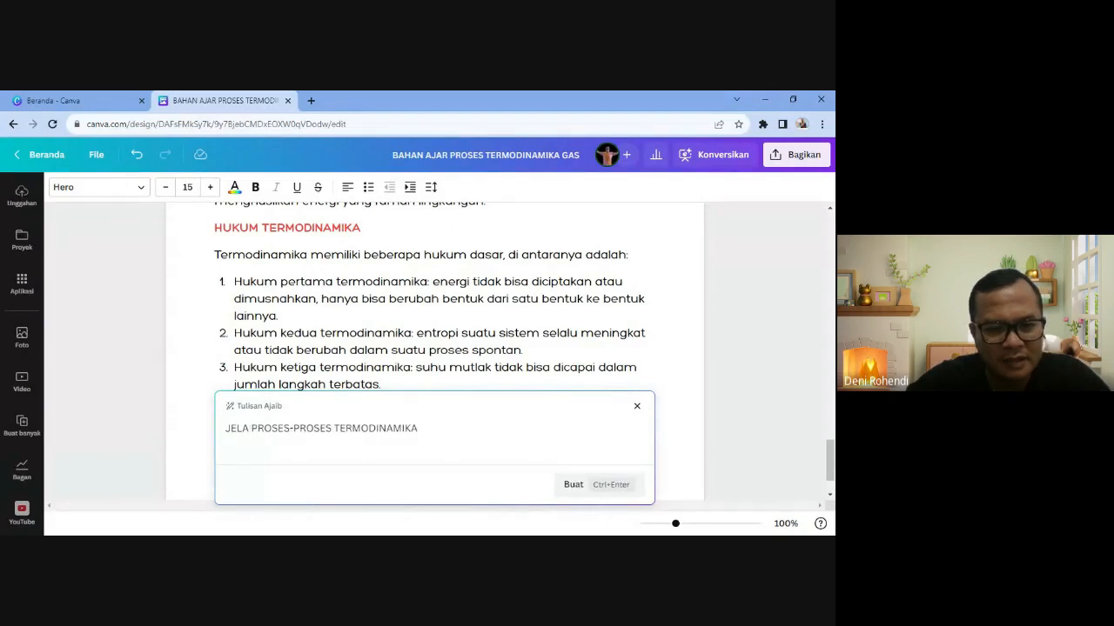
type("SKAN")
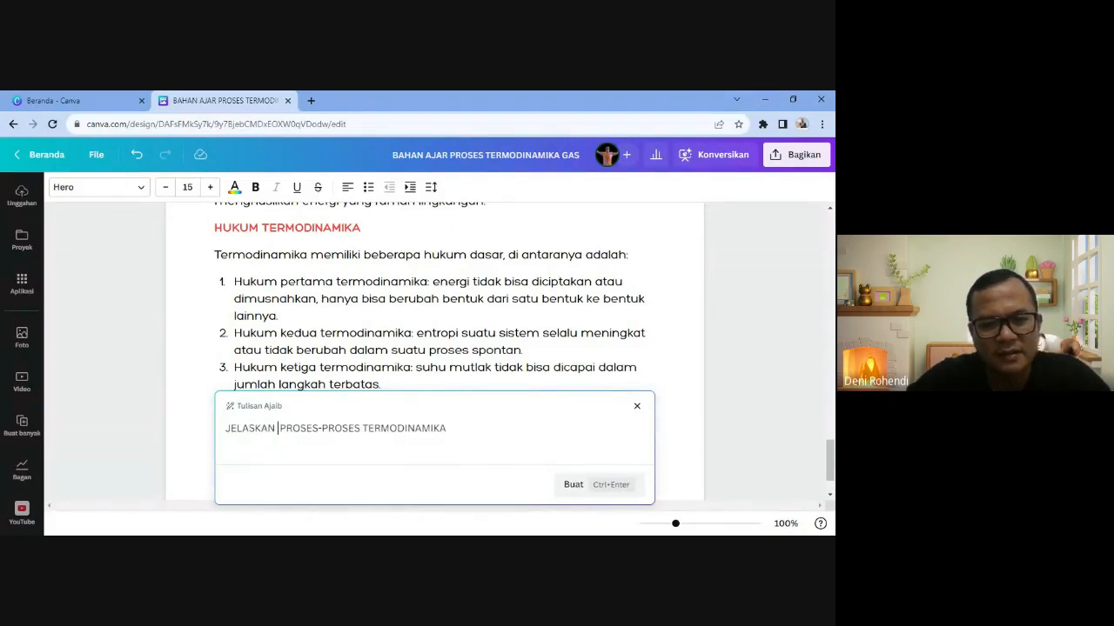
left_click(581, 489)
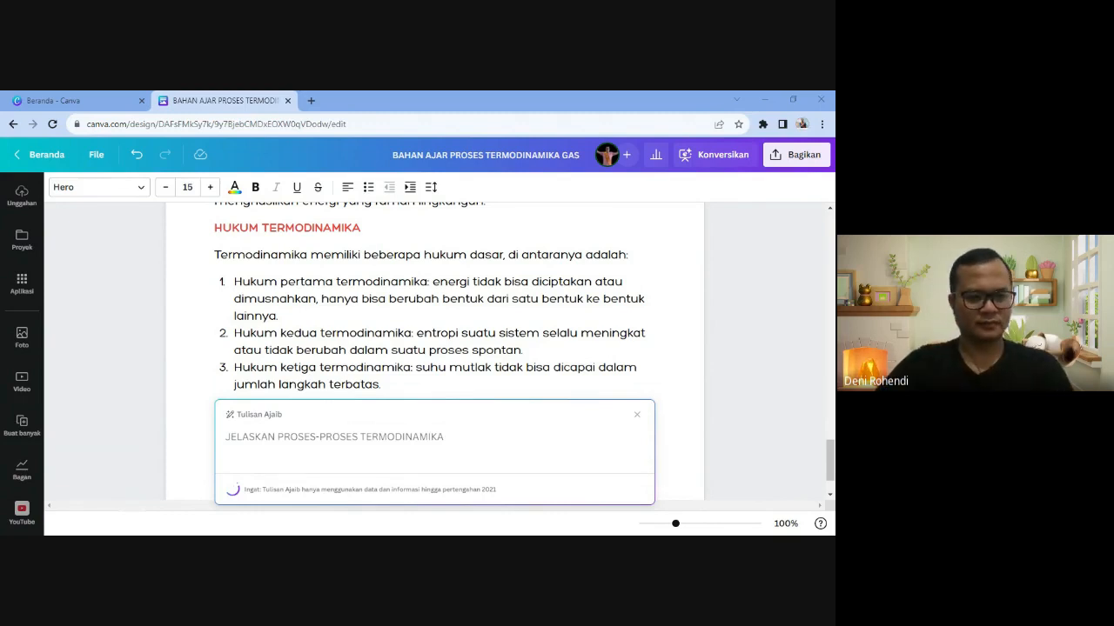
scroll(435, 352, "up", 1)
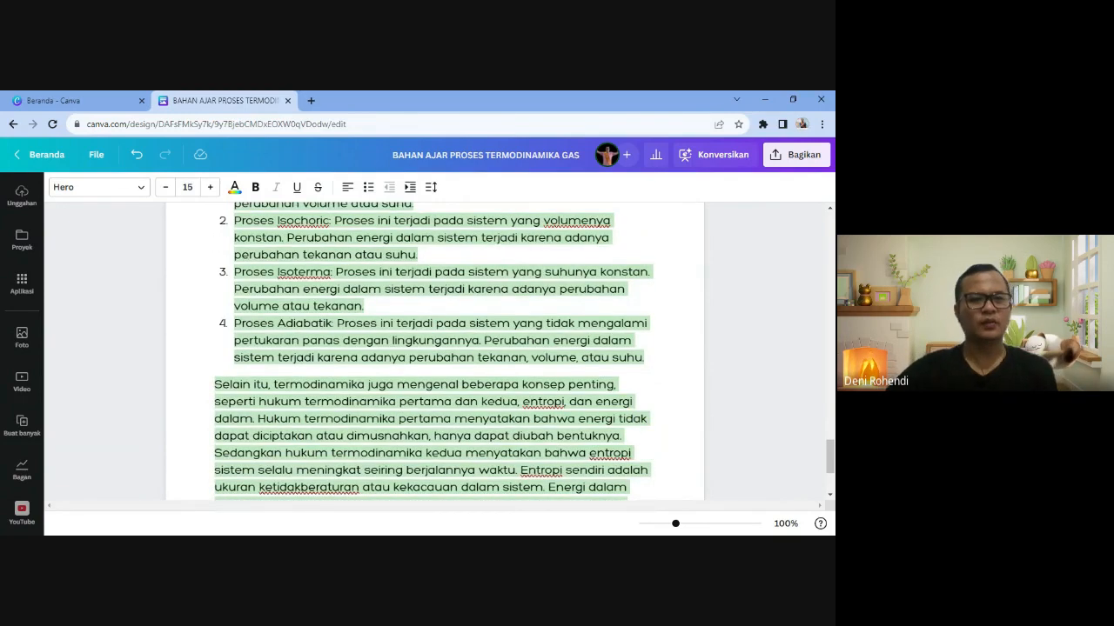
- Accept the AI text, then delete its echoed prompt, introduction and 'Selain itu…' paragraphs
scroll(390, 349, "up", 5)
left_click(390, 349)
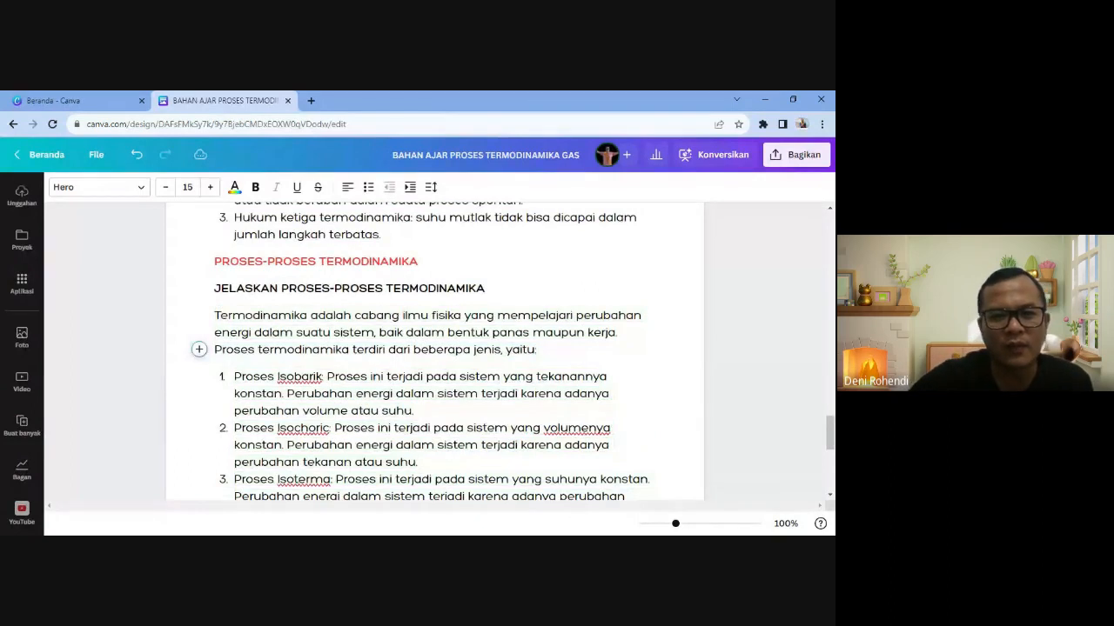
left_click_drag(214, 288, 536, 349)
key("BackSpace")
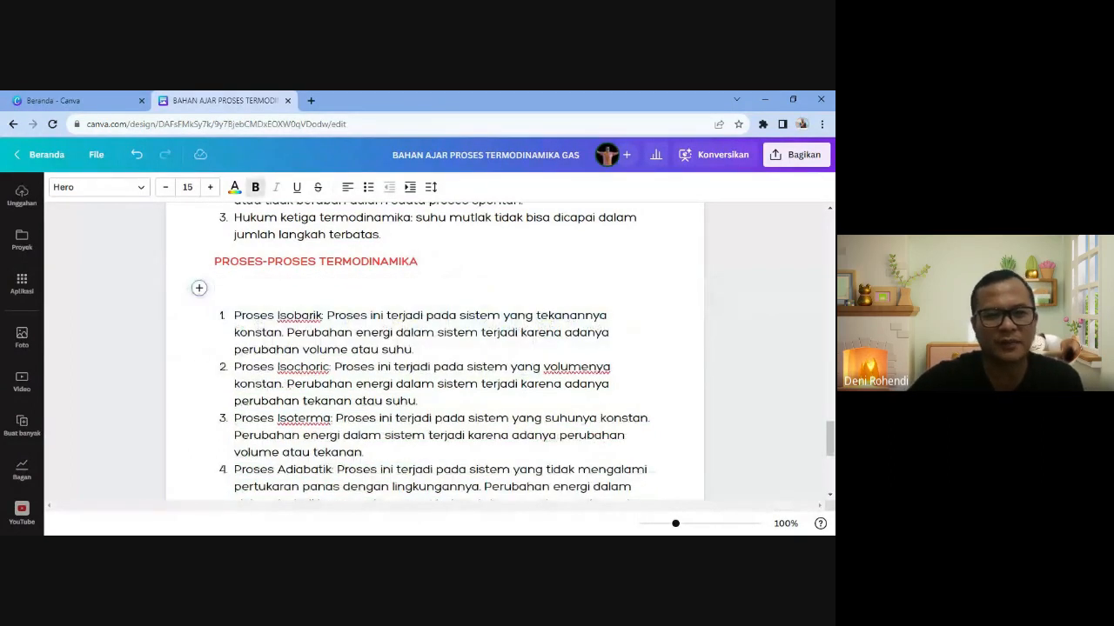
key("BackSpace")
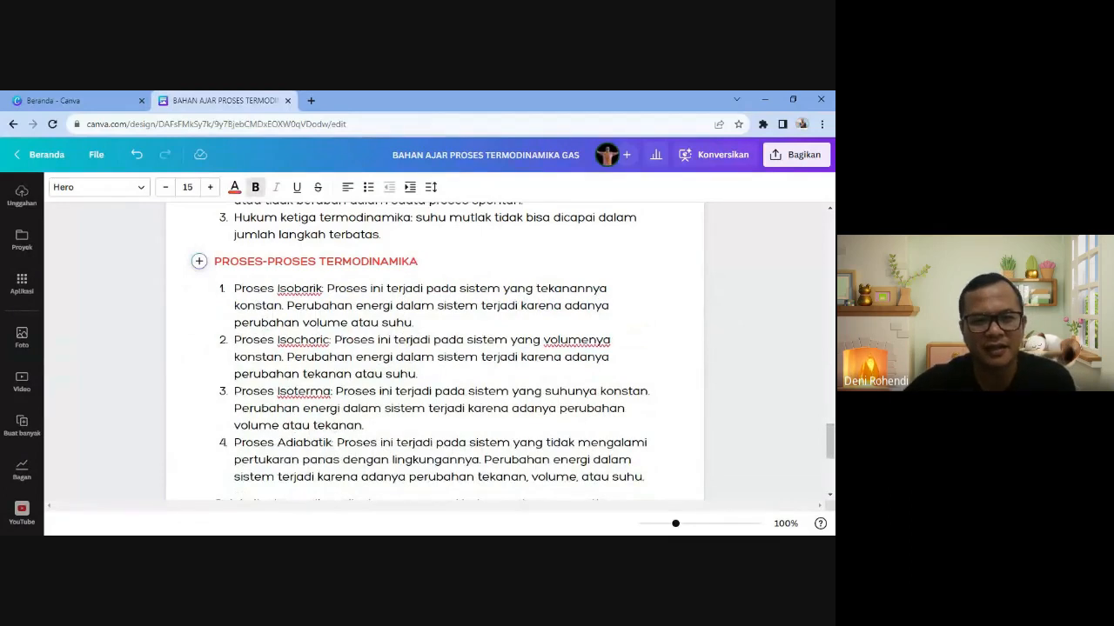
scroll(435, 348, "down", 5)
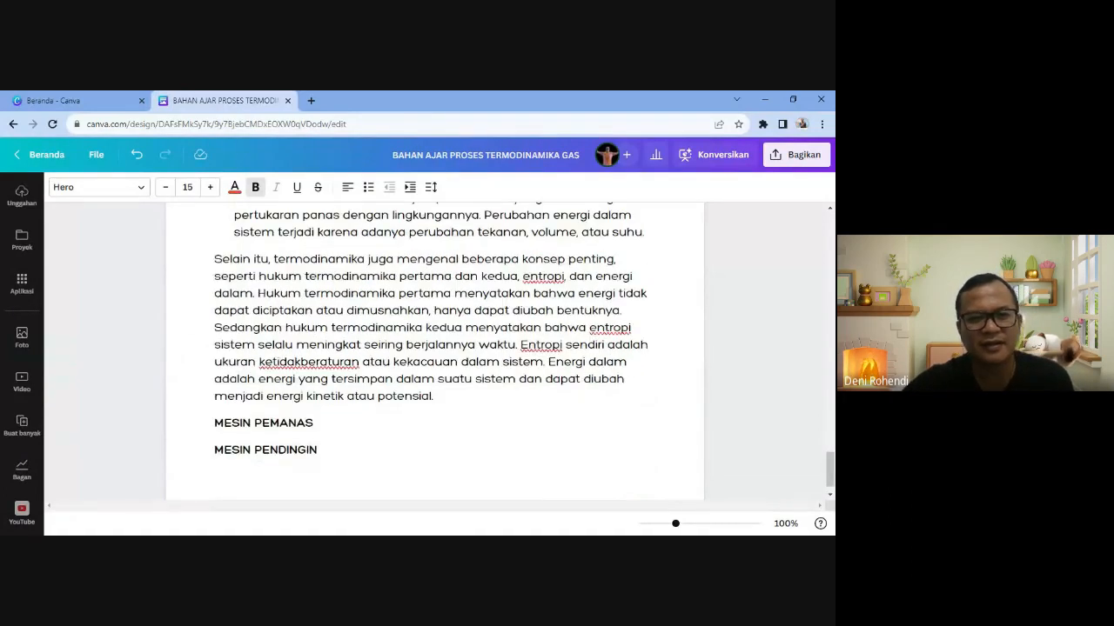
left_click_drag(214, 259, 433, 396)
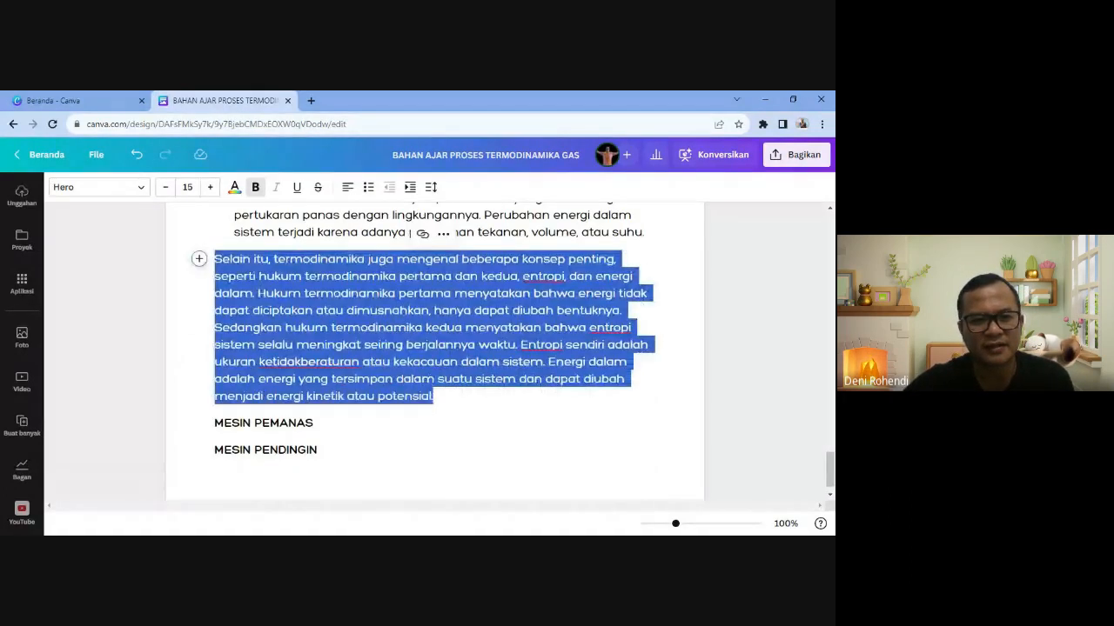
key("BackSpace")
key("BackSpace")
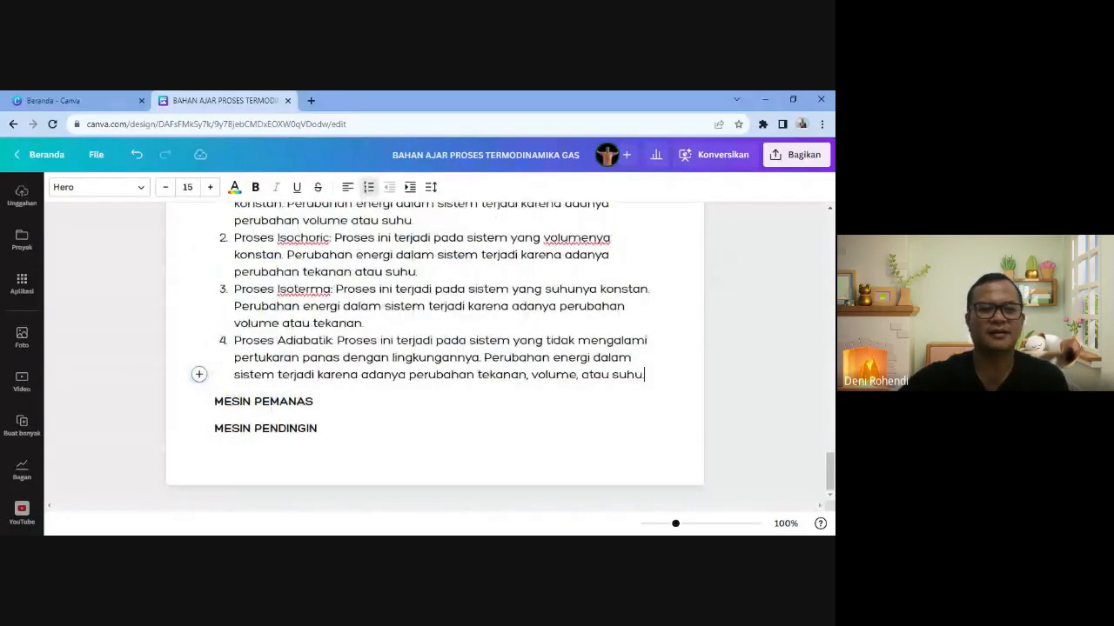
- Correct the process names to 'Isochorik' and 'Isotermal'
scroll(435, 348, "up", 1)
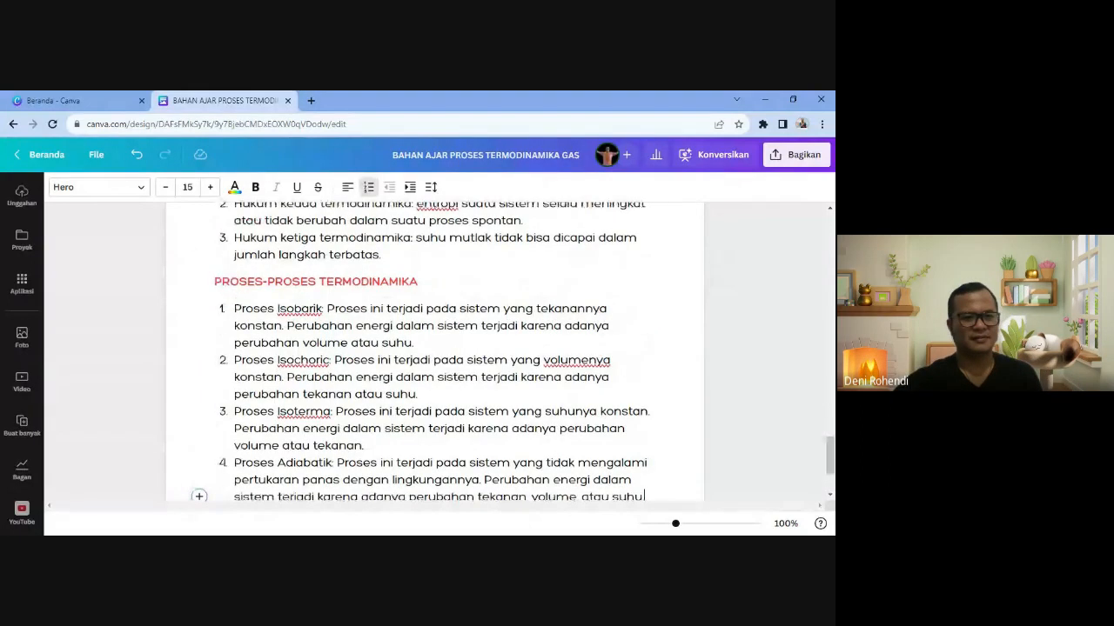
left_click(329, 360)
key("BackSpace")
type("k")
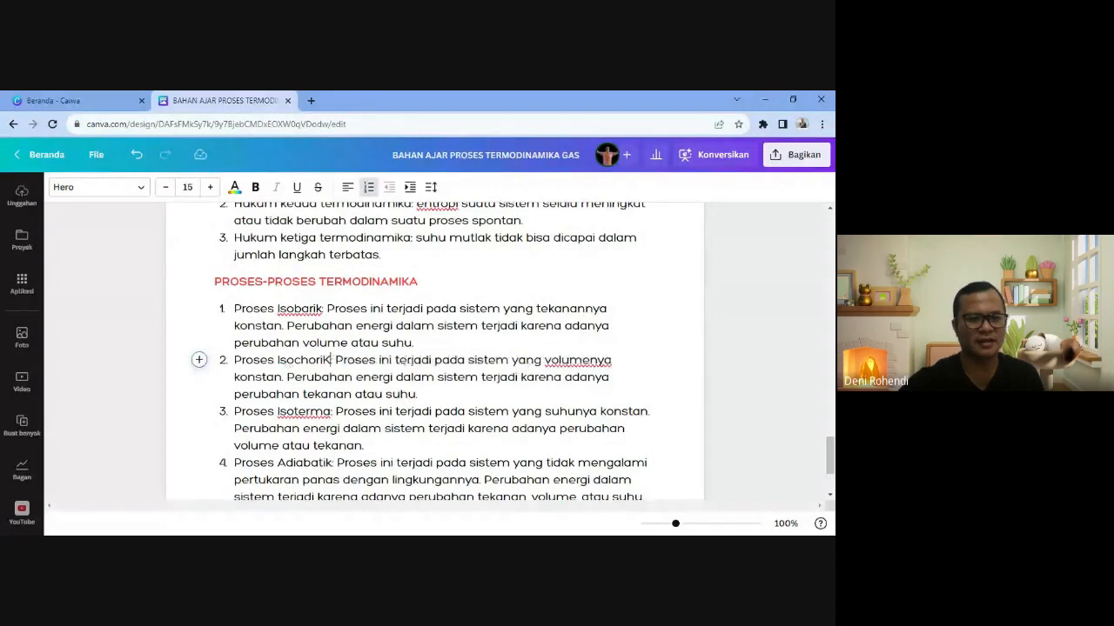
key("BackSpace")
type("k")
key("Down")
key("Down")
key("Down")
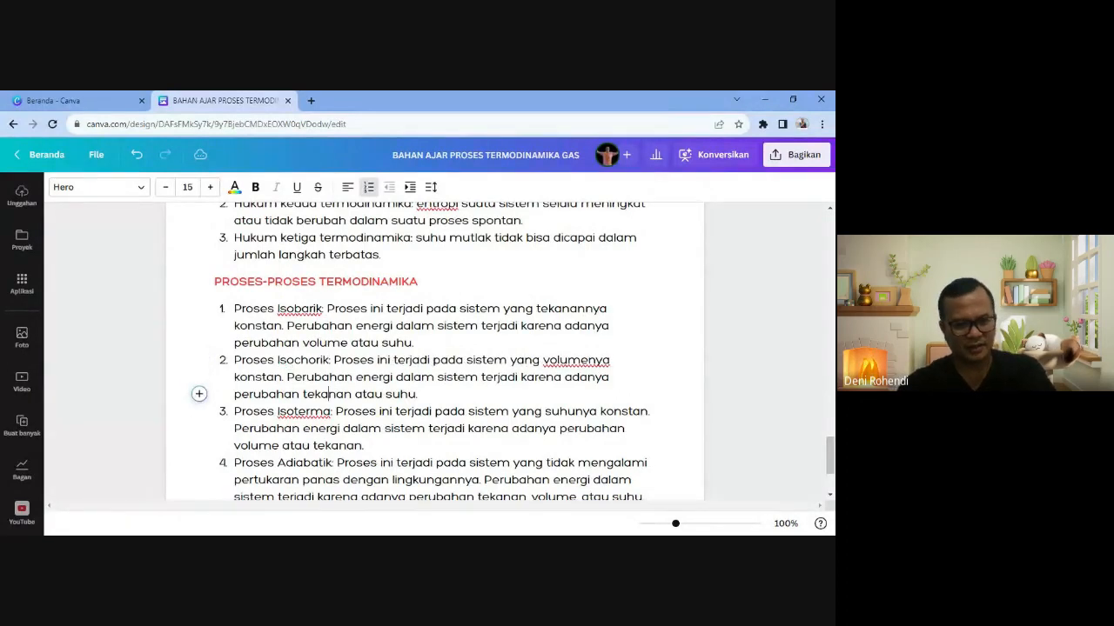
type("l")
key("Down")
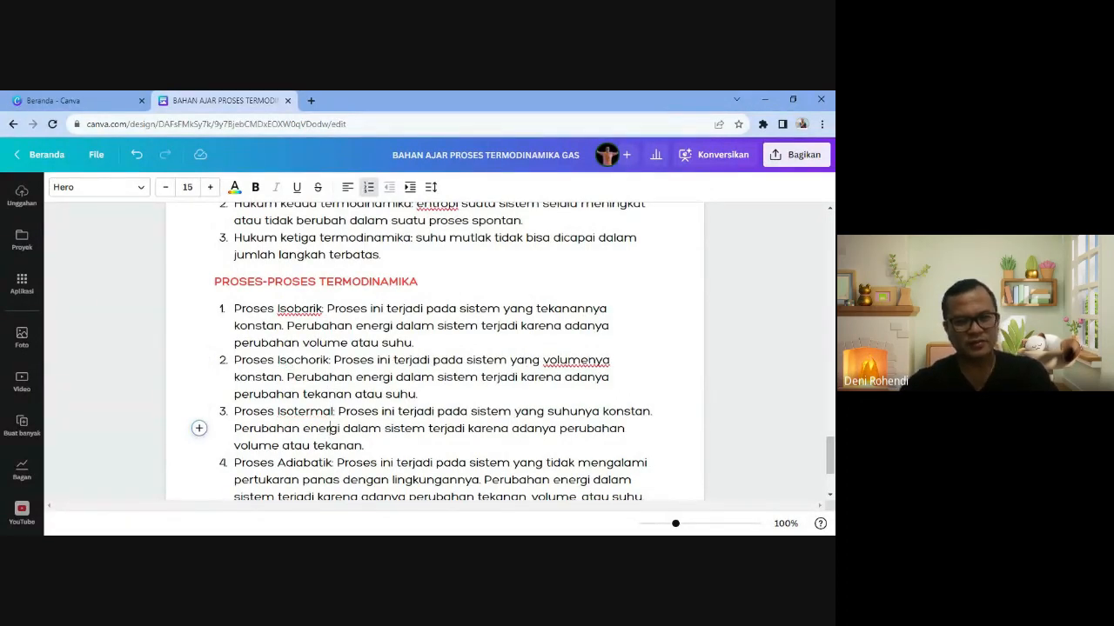
- Add an empty line under the MESIN PEMANAS heading
scroll(435, 348, "up", 3)
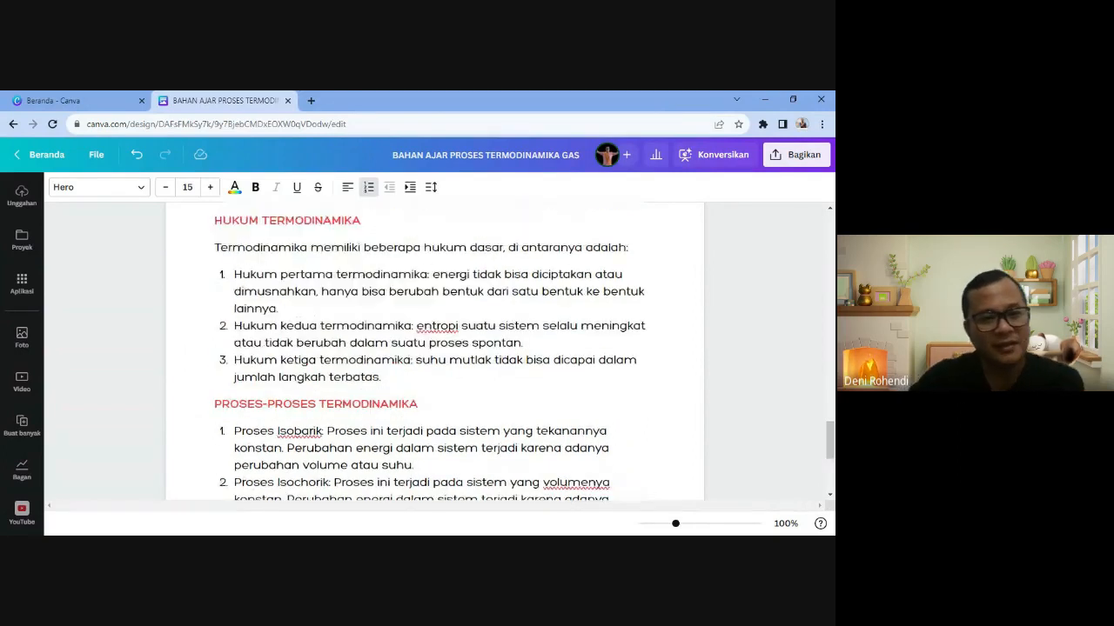
scroll(435, 348, "up", 12)
scroll(435, 348, "down", 15)
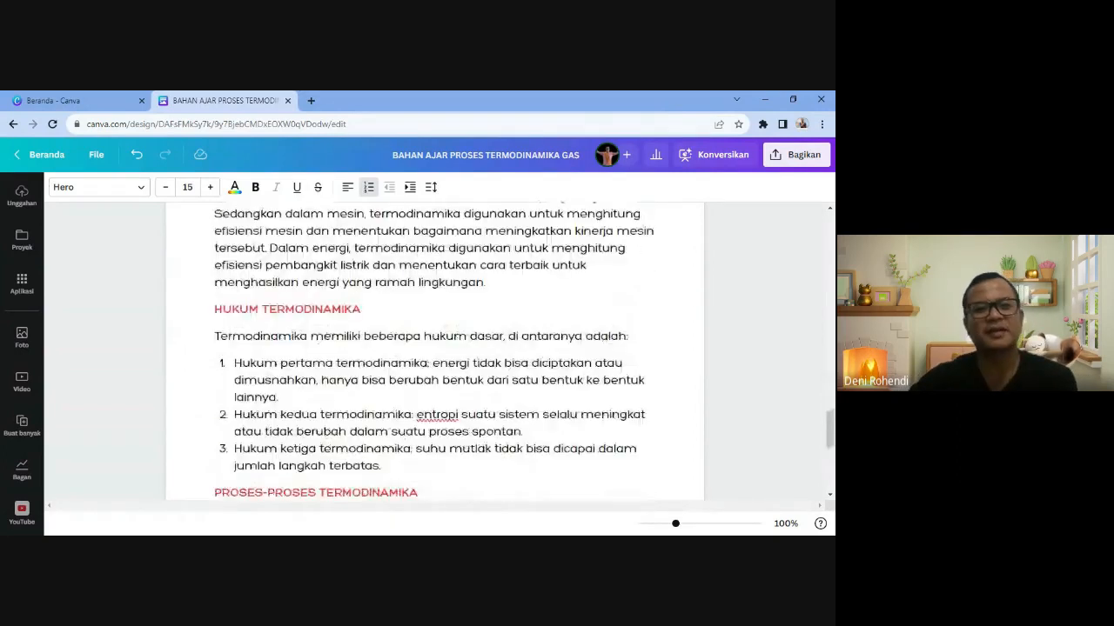
scroll(435, 348, "down", 3)
left_click(315, 402)
key("Return")
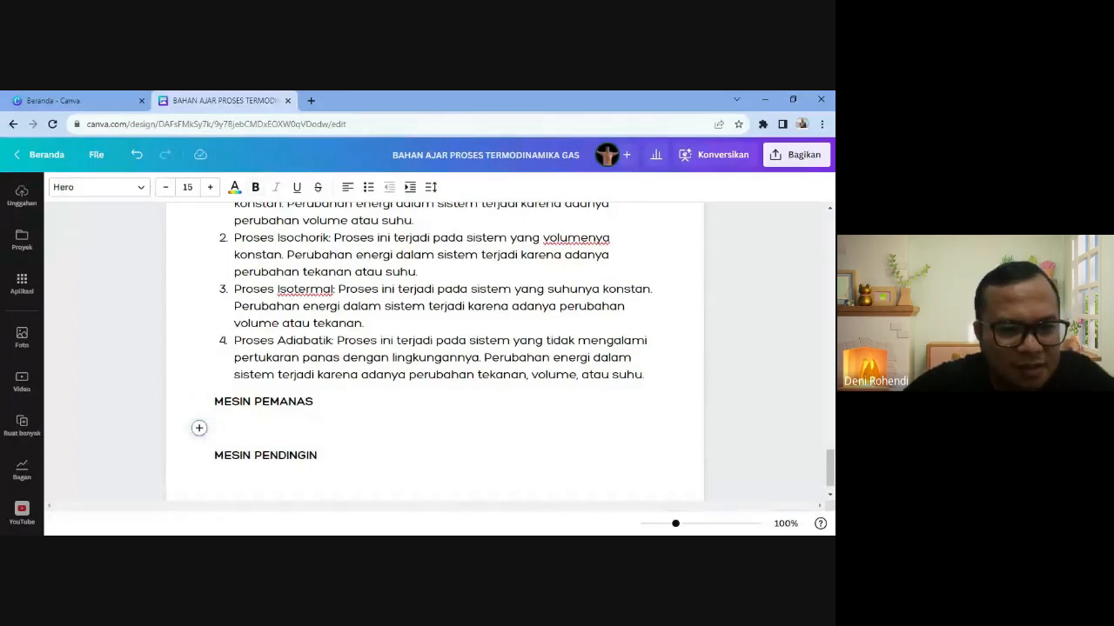
- Generate AI text under MESIN PEMANAS with the prompt 'jelaskan meson pemanasa/carnot'
left_click(198, 428)
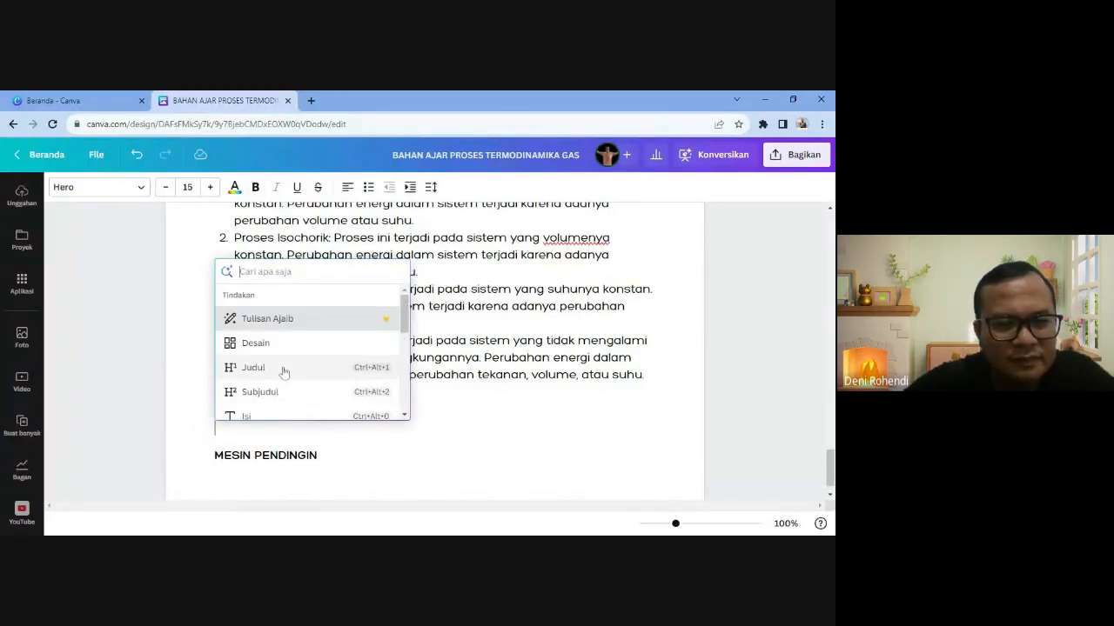
left_click(265, 318)
type("je")
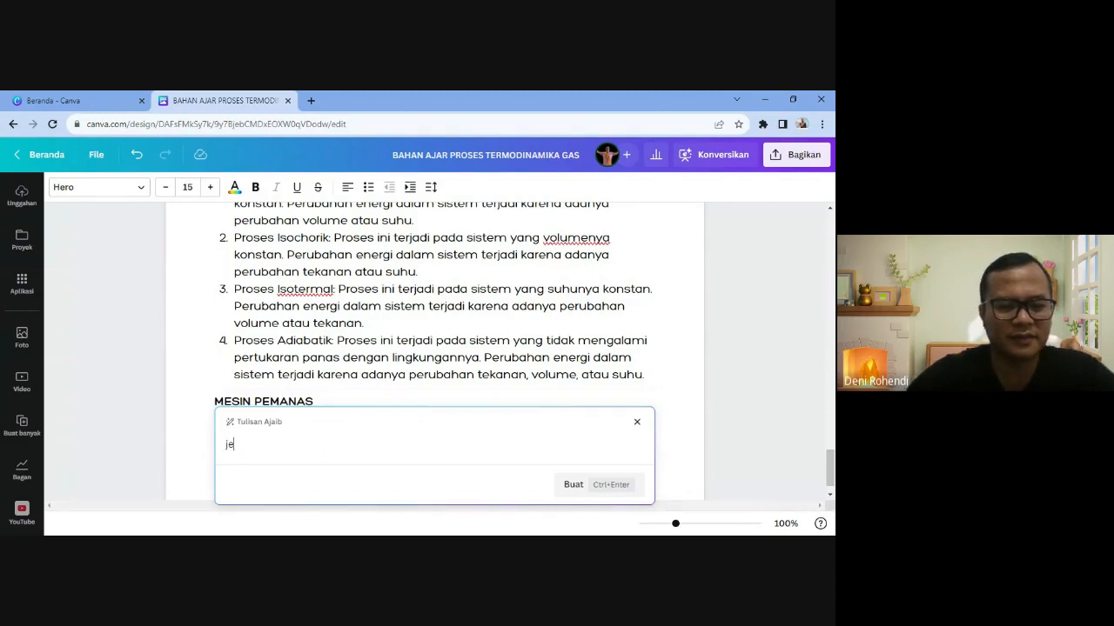
type("laskan mes")
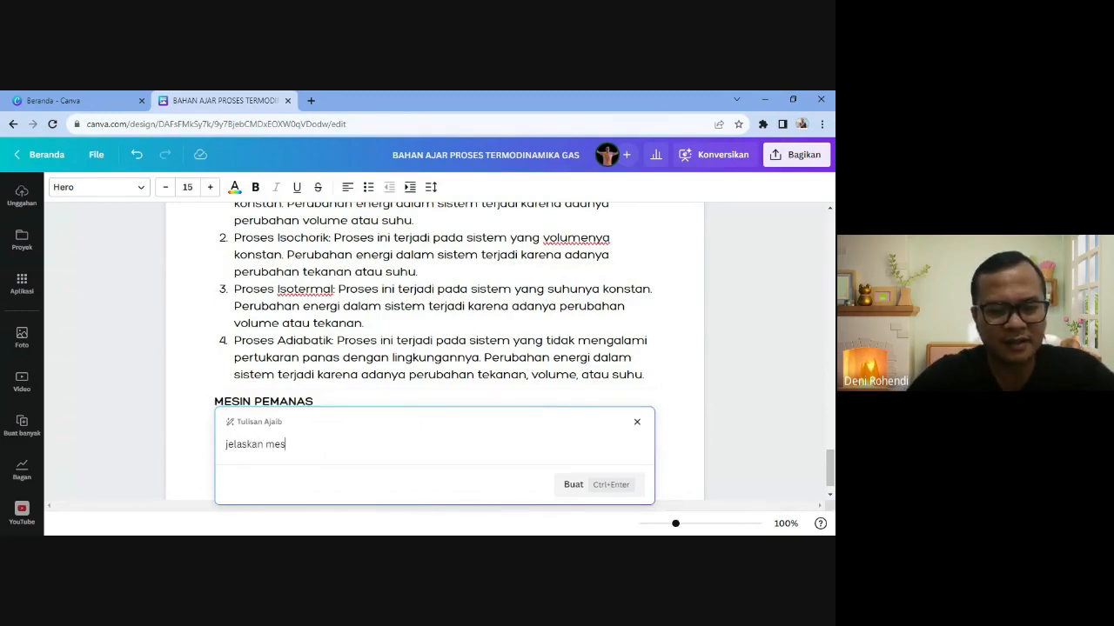
type("on pema")
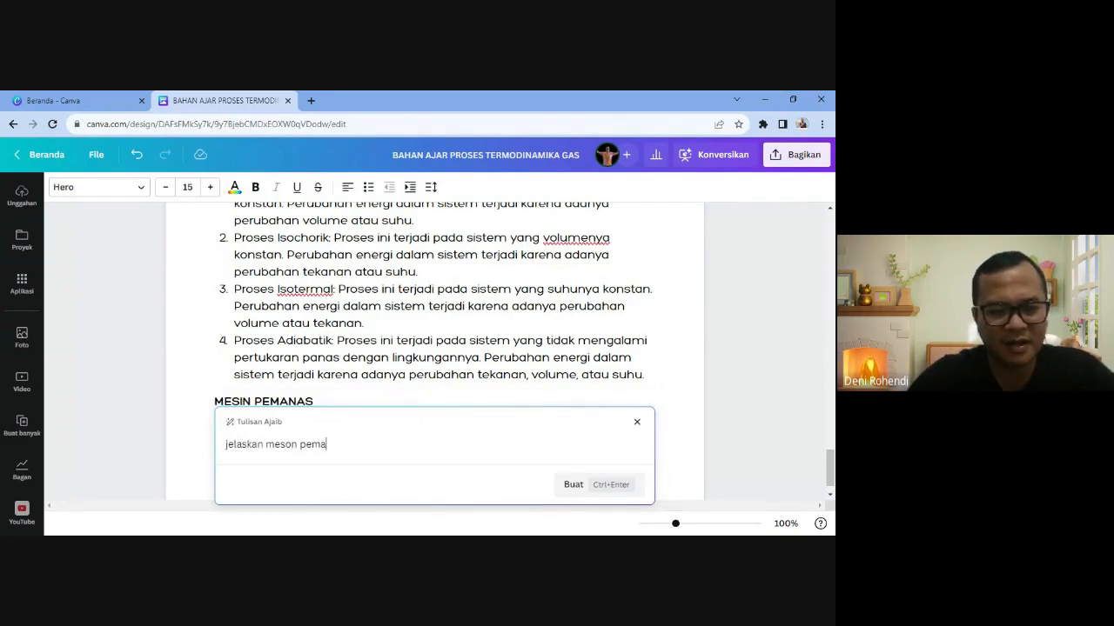
type("nasa/carnot")
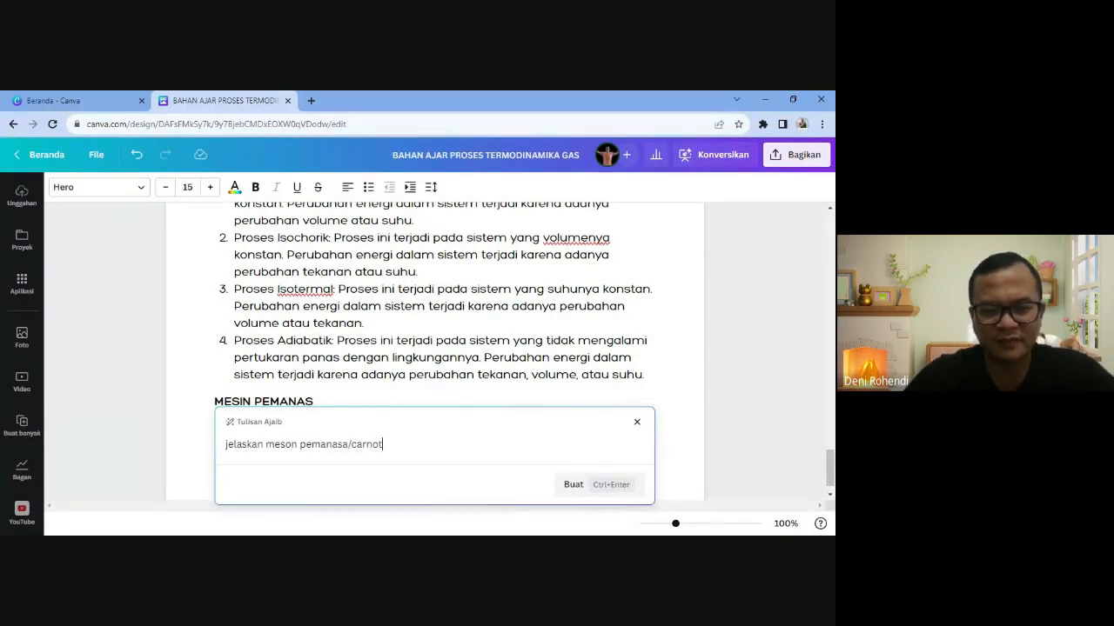
key("Return")
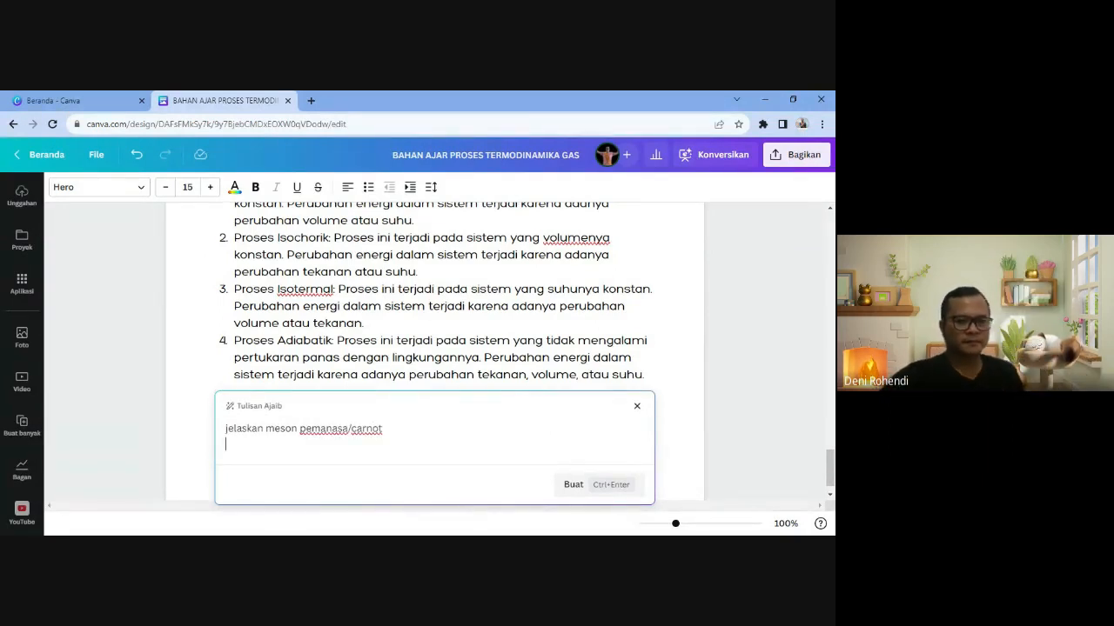
left_click(578, 487)
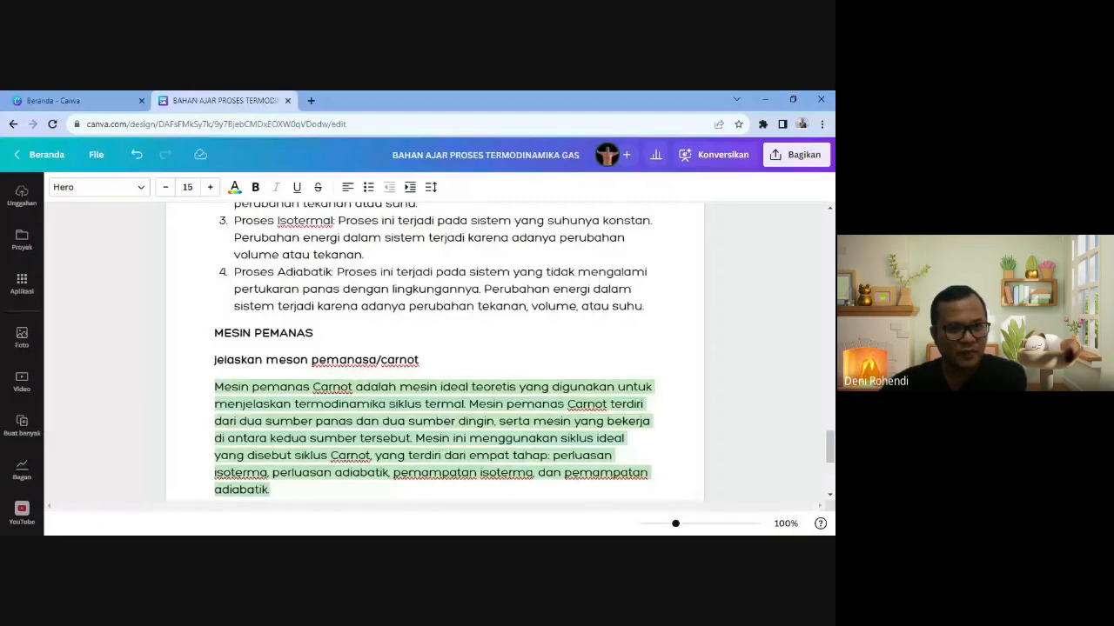
- Delete the leftover prompt line and its blank line, then add a line below MESIN PENDINGIN
left_click(378, 359)
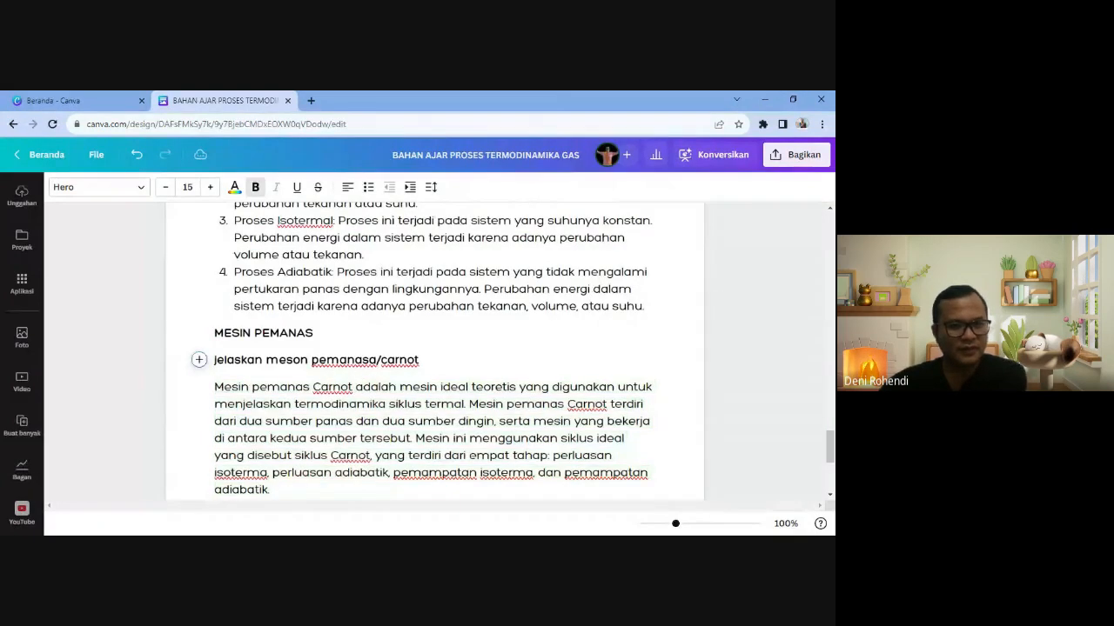
left_click_drag(420, 360, 193, 363)
key("BackSpace")
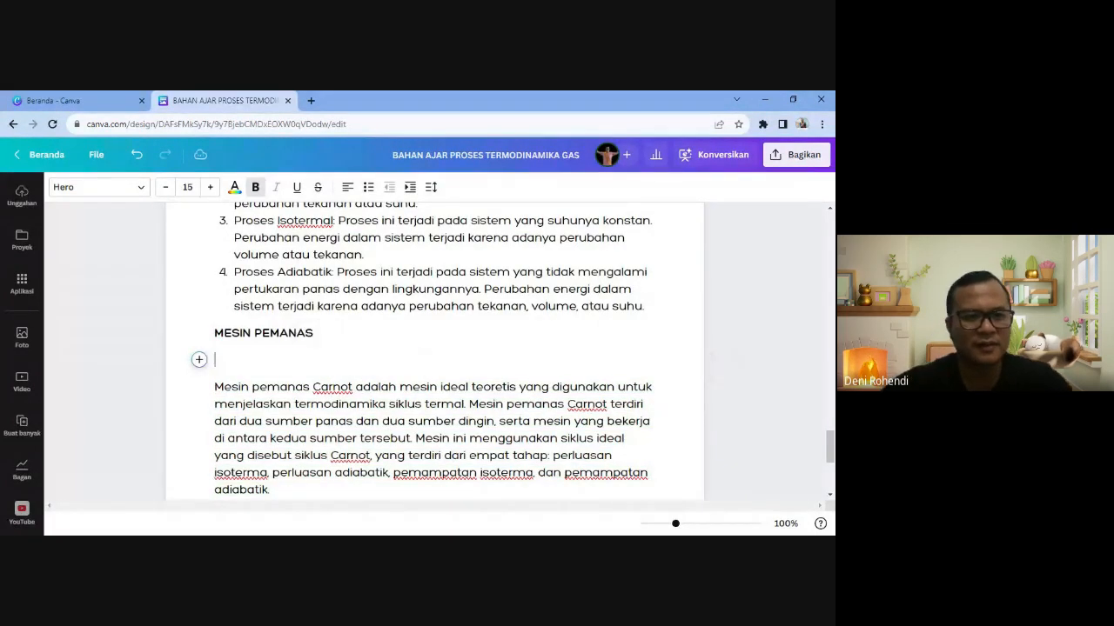
left_click(215, 387)
key("BackSpace")
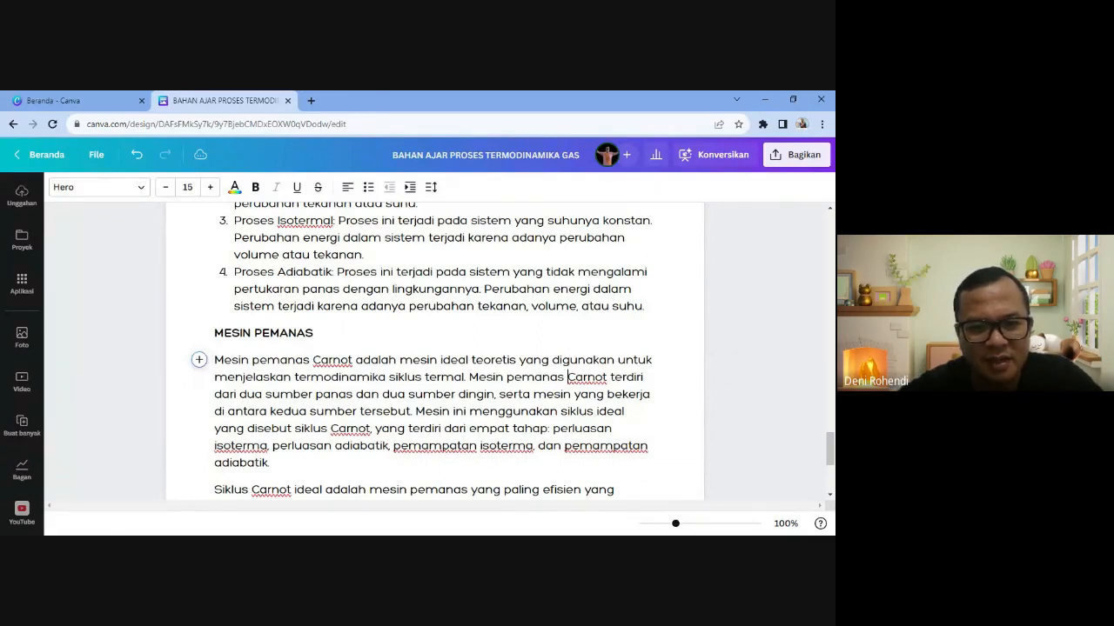
key("Down")
key("Down")
key("Down")
key("Down")
key("Down")
key("Down")
key("Down")
key("Down")
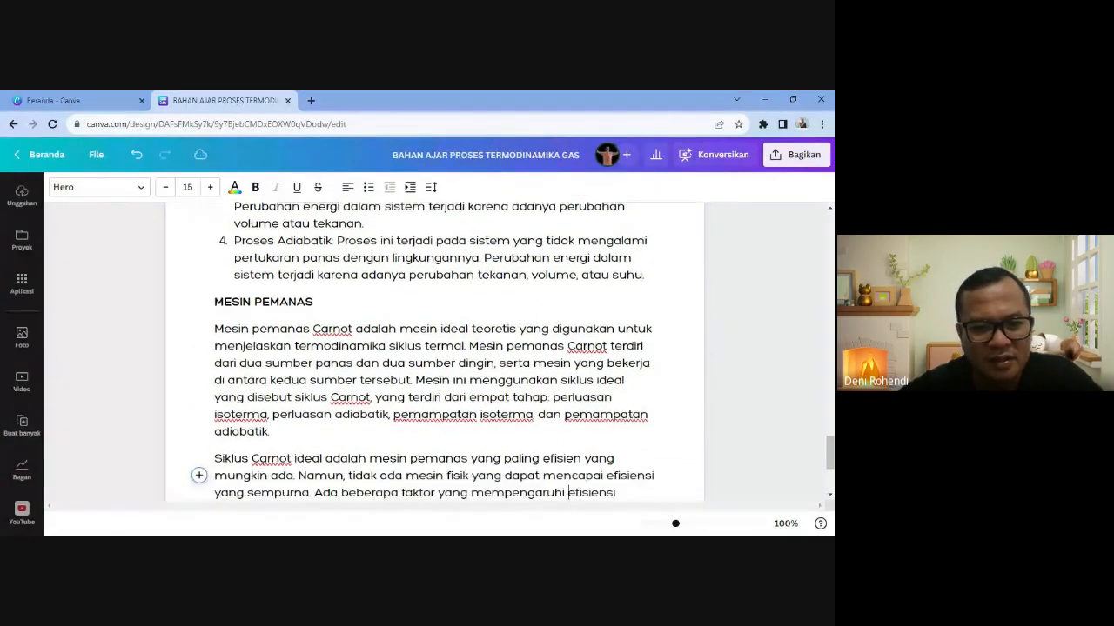
key("Down")
key("Down")
key("Down")
key("Down")
key("Down")
key("Down")
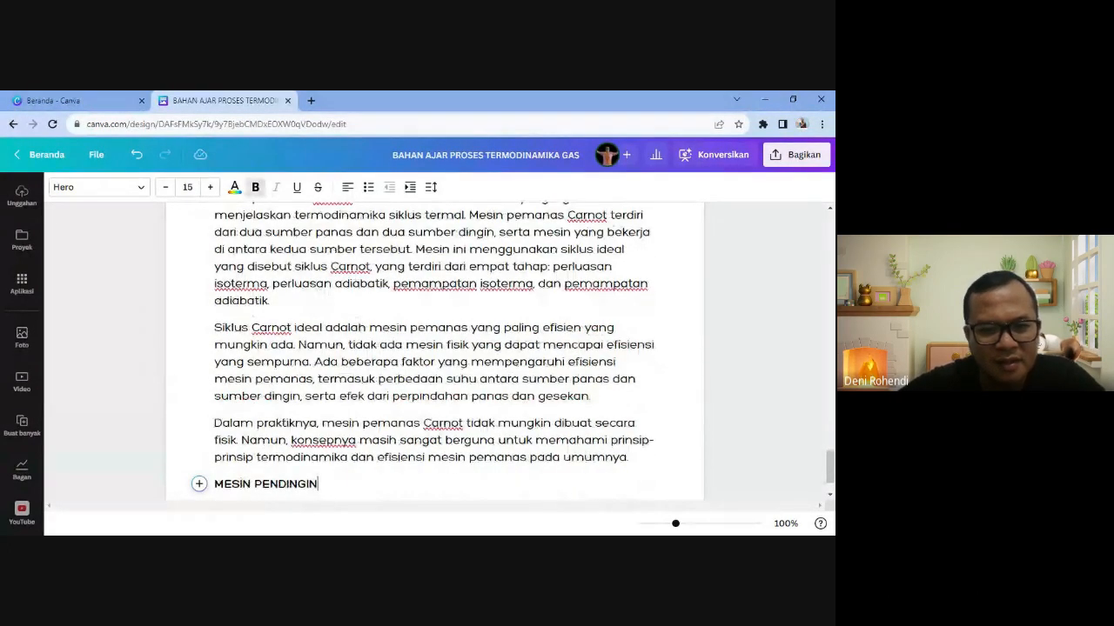
key("Return")
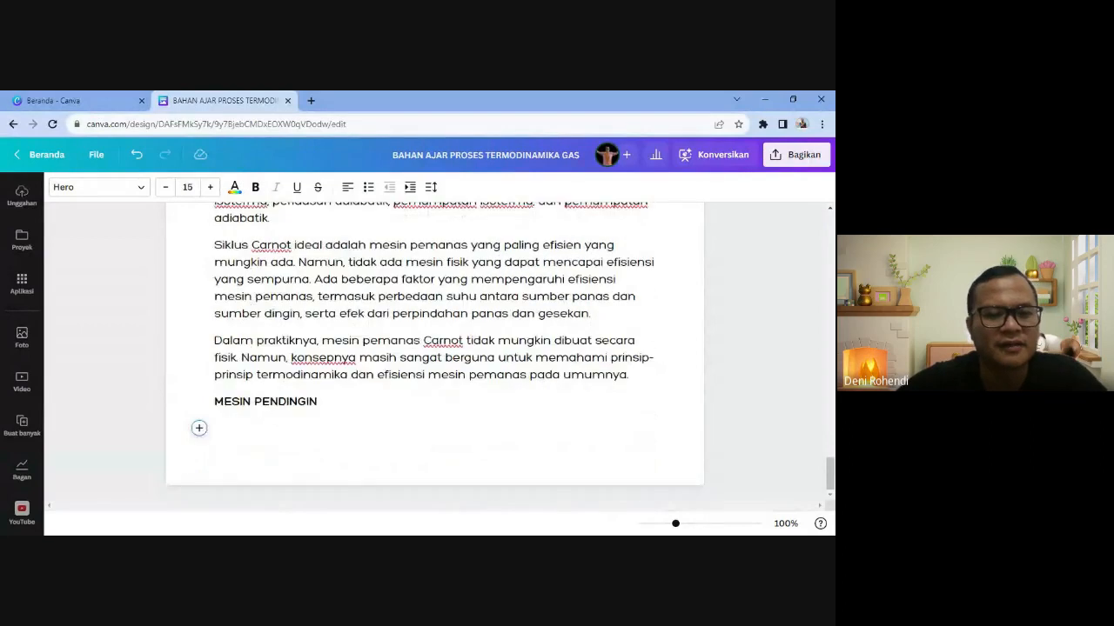
- Make the MESIN PENDINGIN heading red
key("shift+Up")
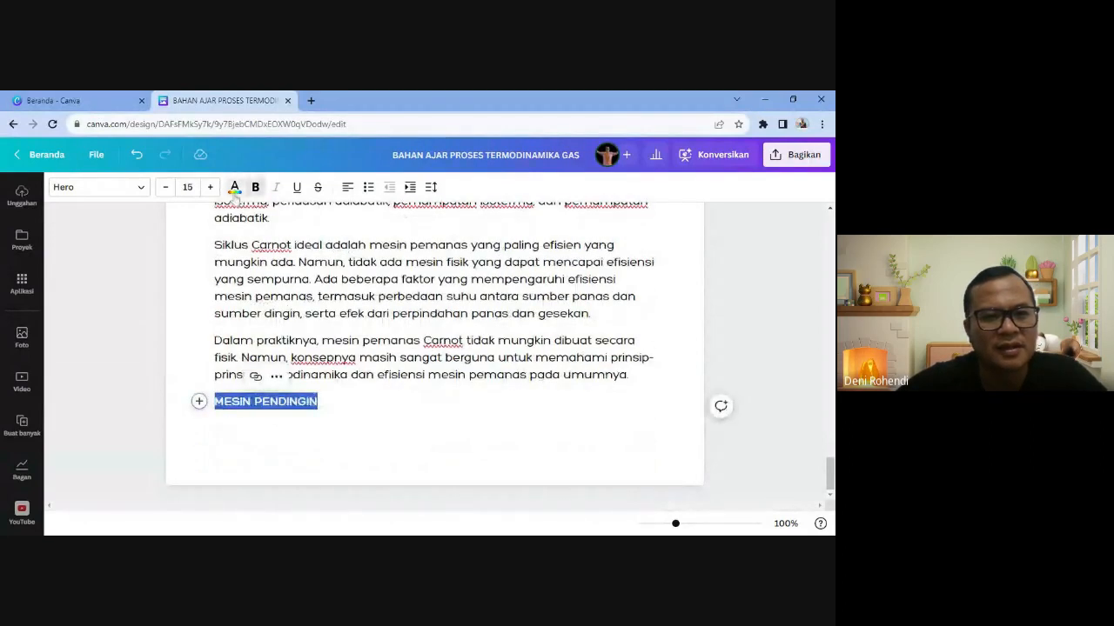
left_click(235, 187)
left_click(203, 261)
- Colour the MESIN PEMANAS heading red too, then bring up insert actions on the empty line
scroll(299, 308, "up", 3)
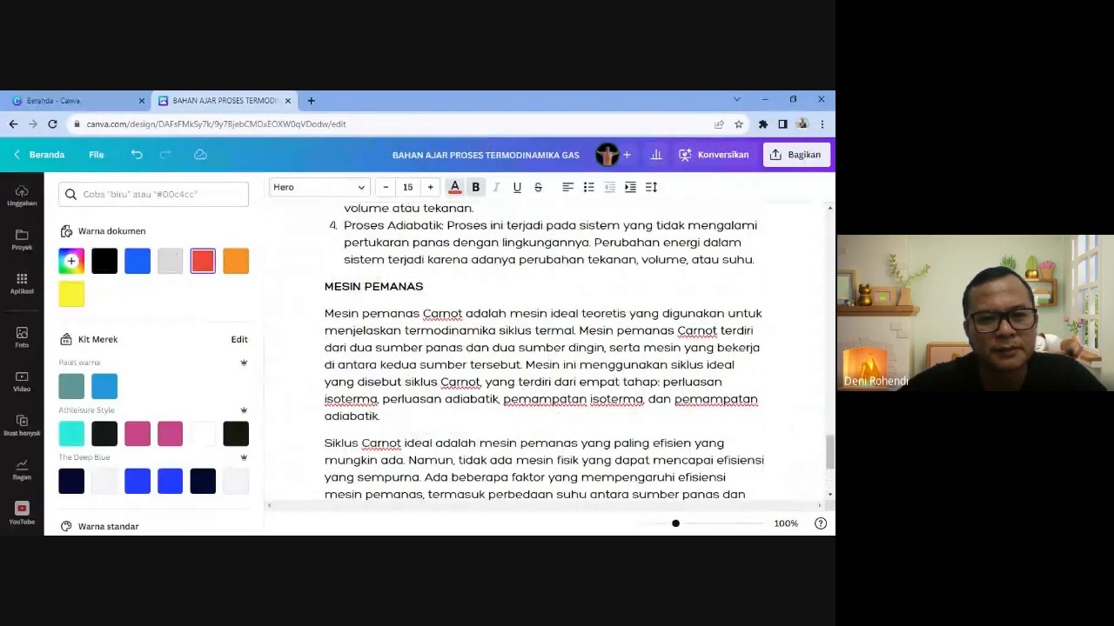
left_click_drag(424, 287, 325, 287)
left_click(204, 261)
scroll(418, 407, "down", 3)
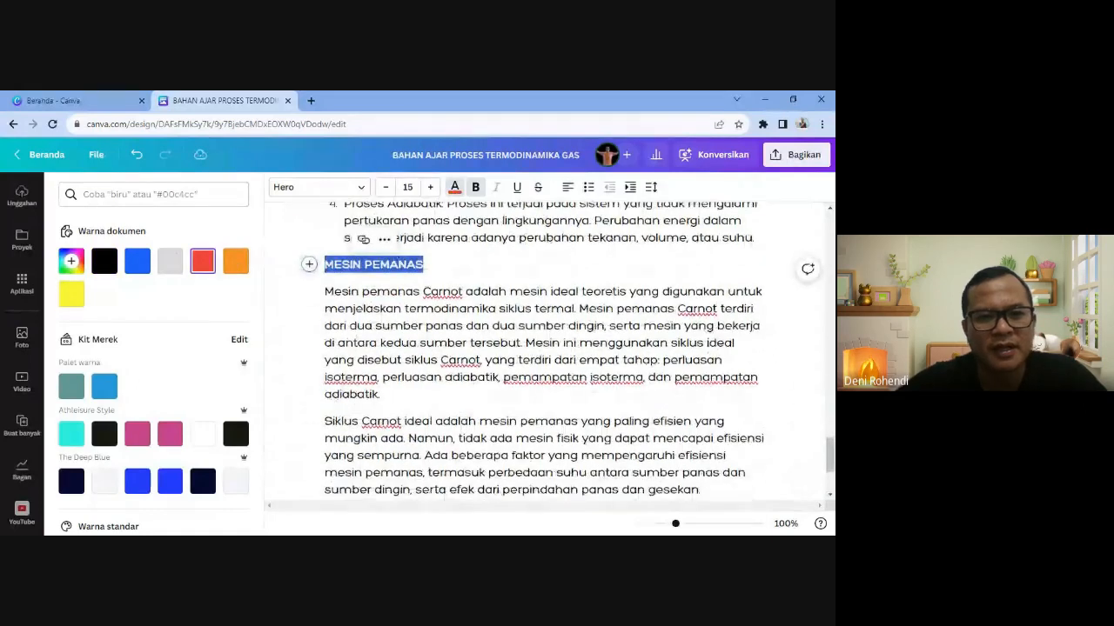
left_click(327, 443)
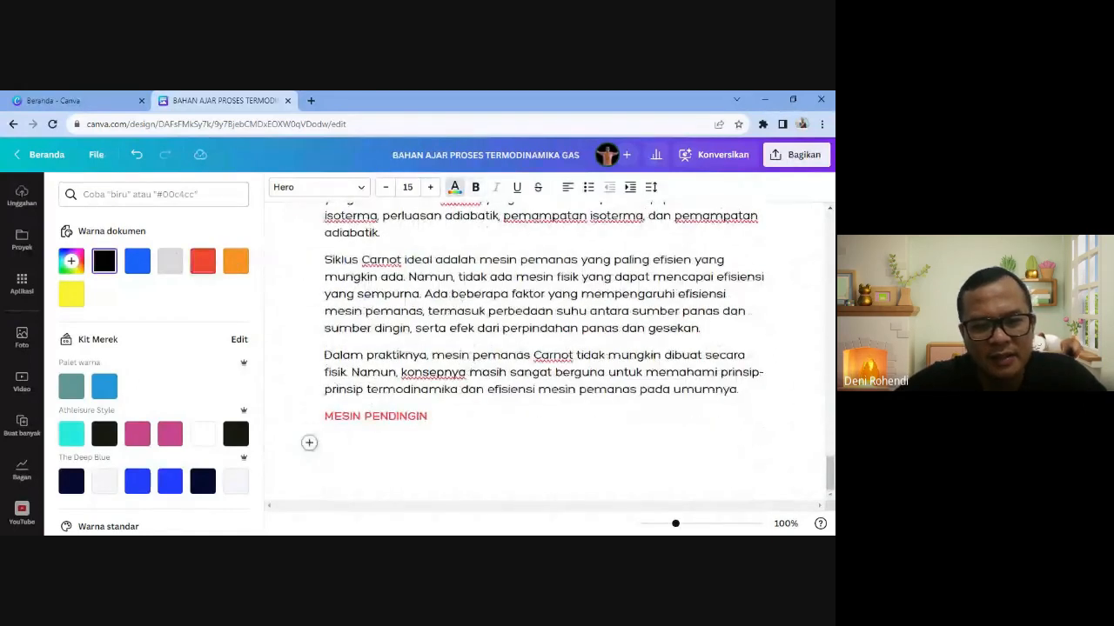
left_click(309, 443)
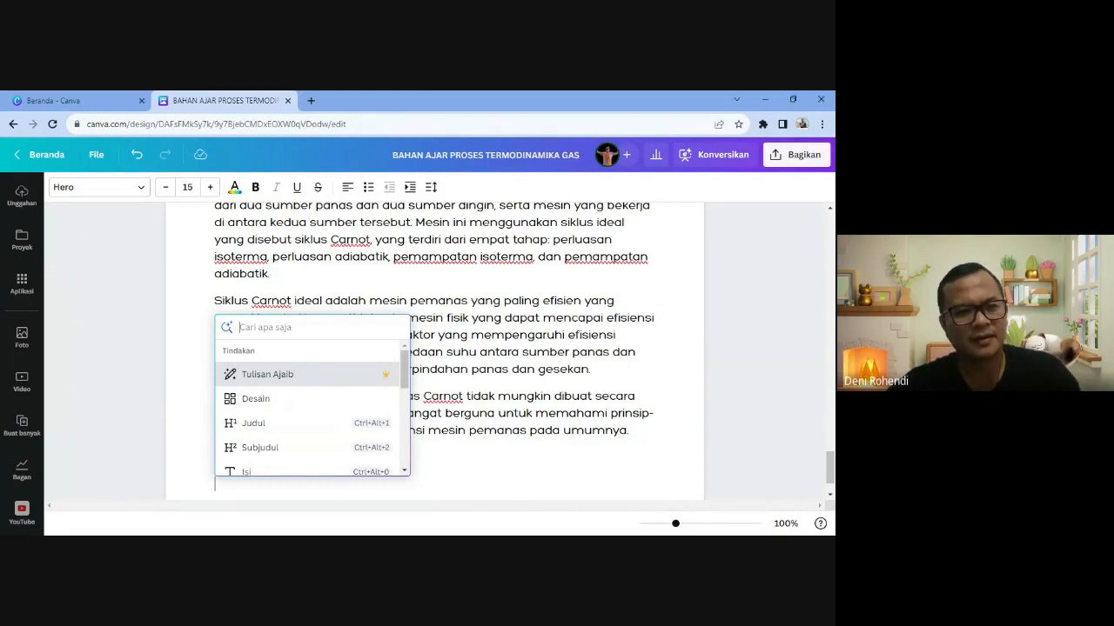
left_click(288, 375)
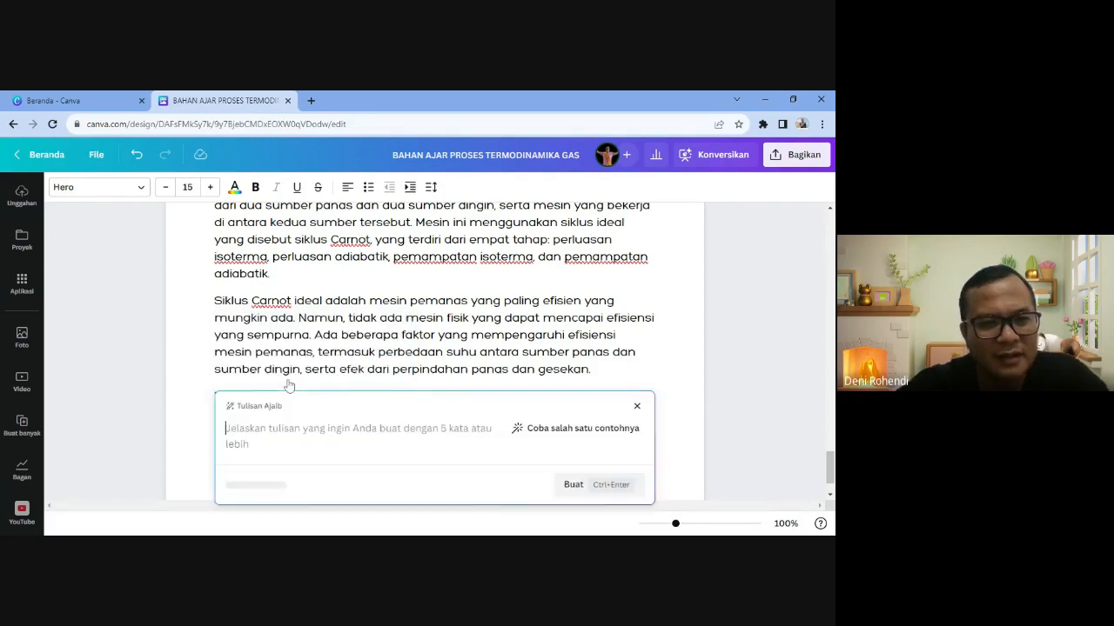
type("tips")
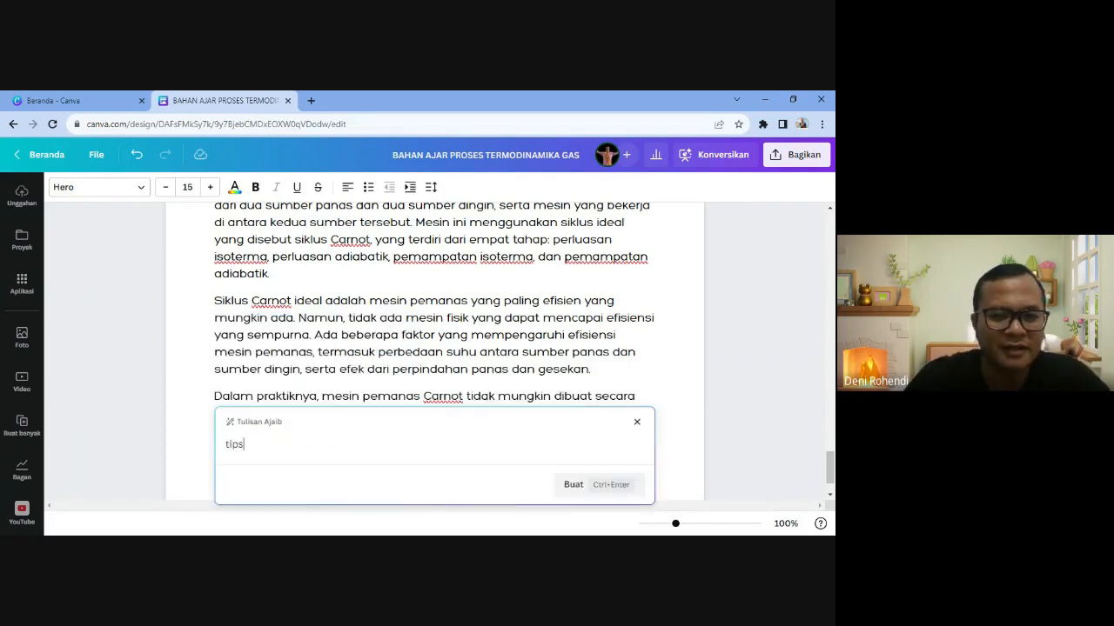
type(" membayar hu")
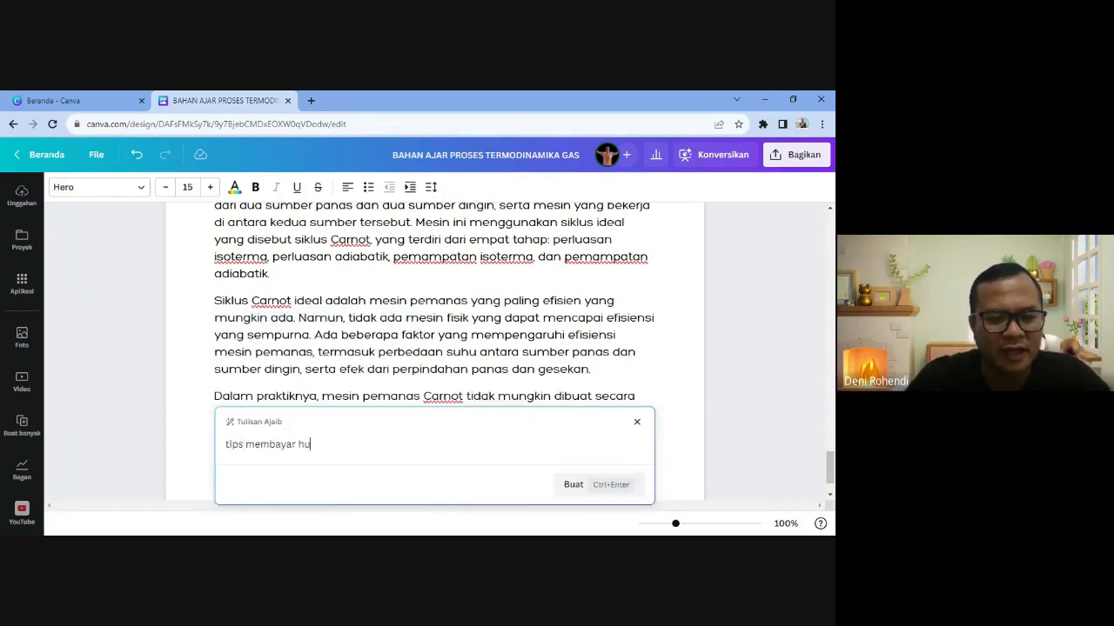
type("tang tanpa uang")
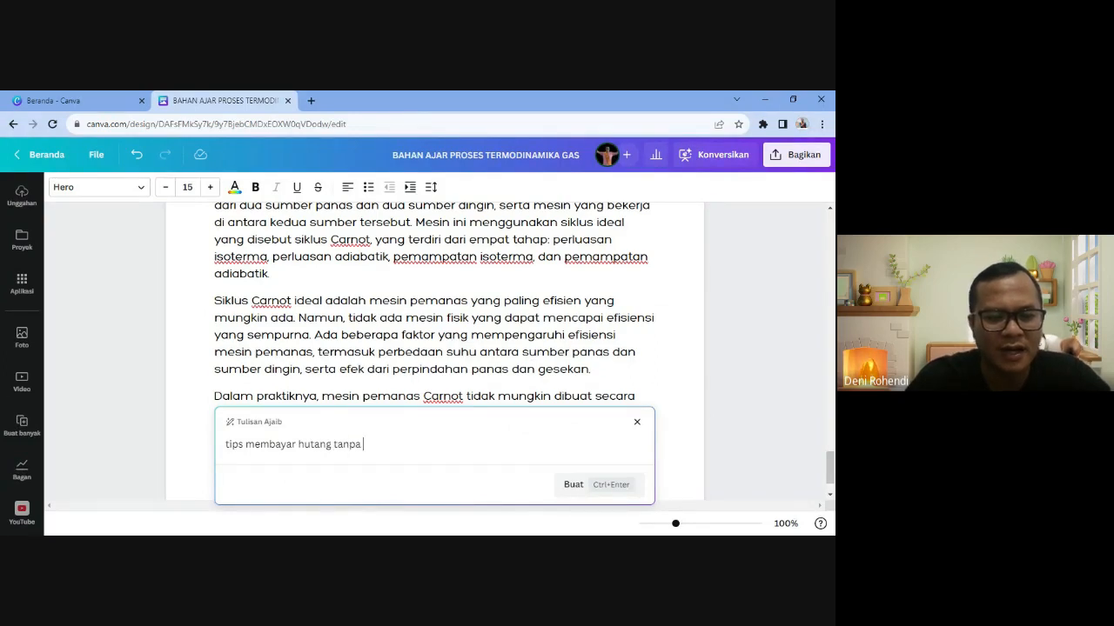
left_click(574, 485)
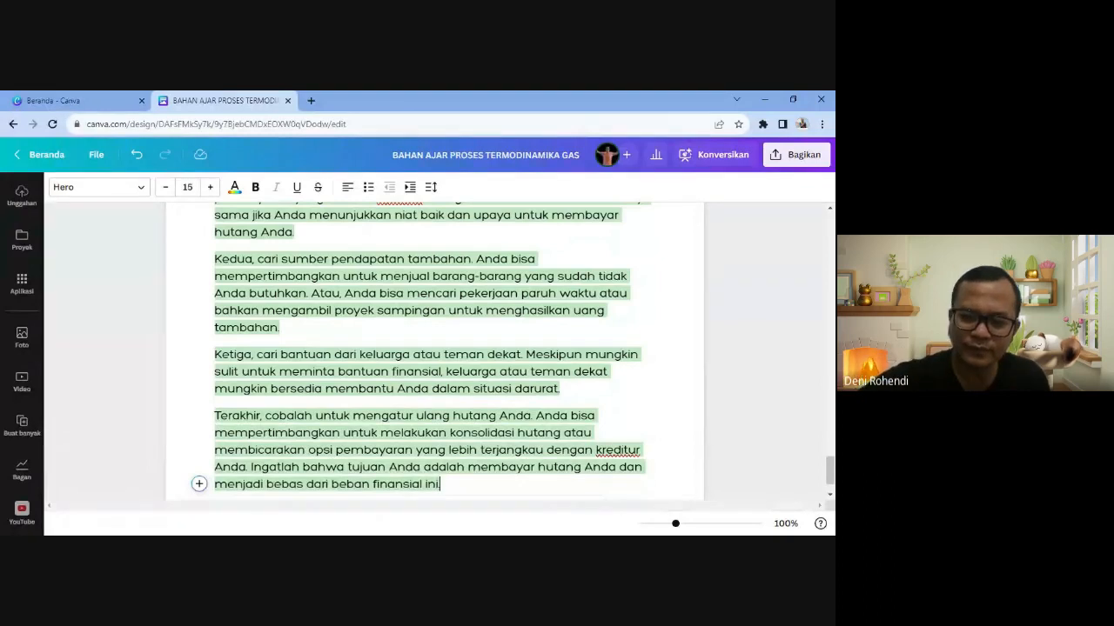
scroll(435, 348, "up", 2)
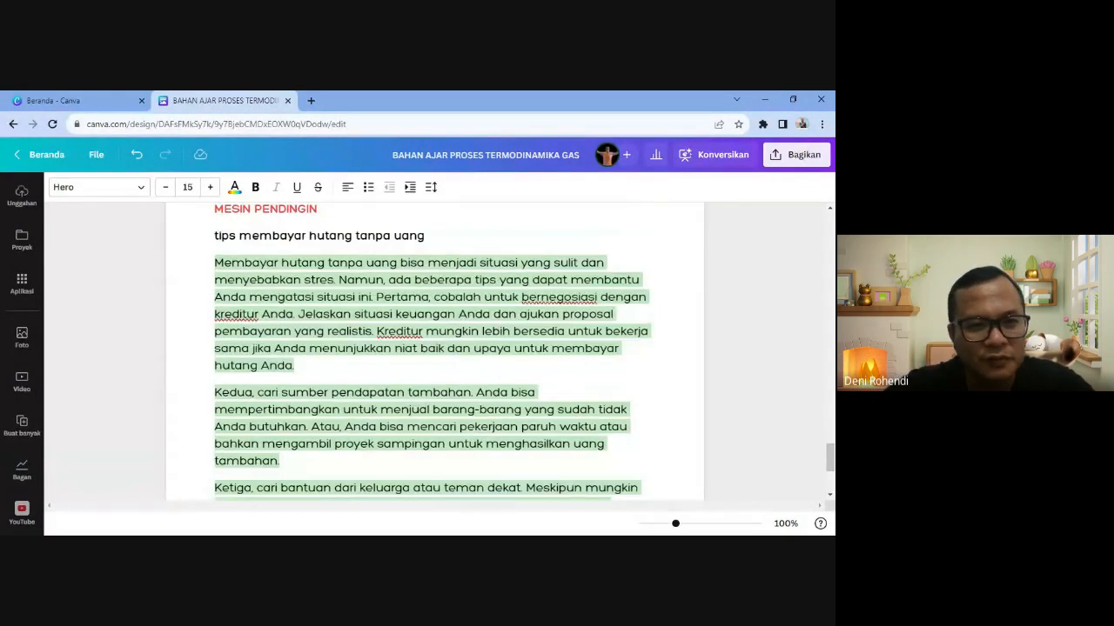
scroll(435, 348, "down", 1)
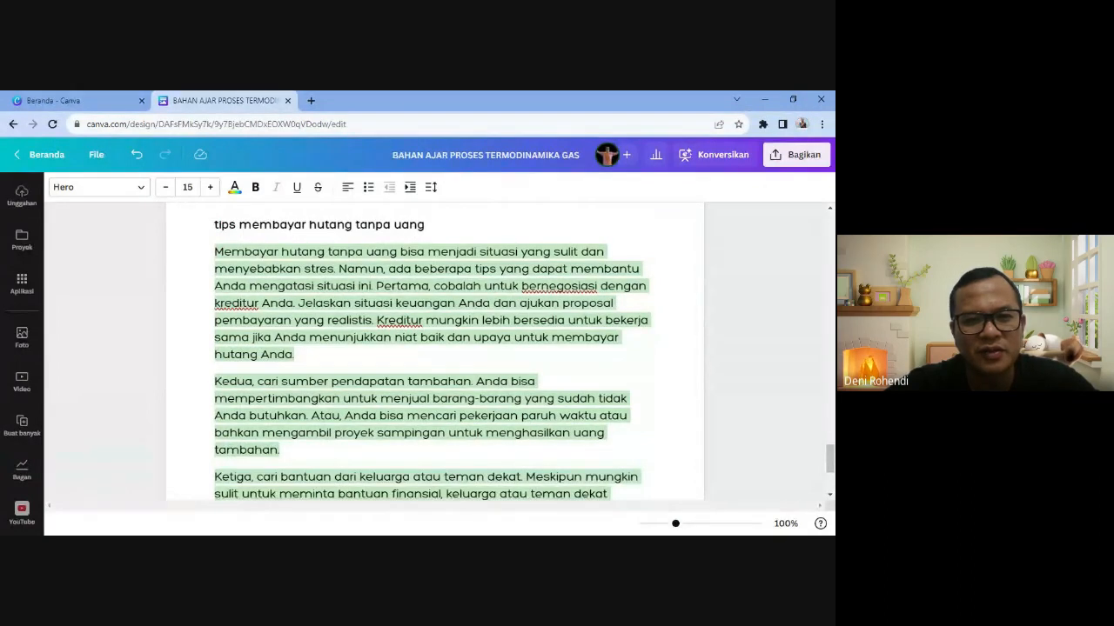
scroll(435, 348, "down", 1)
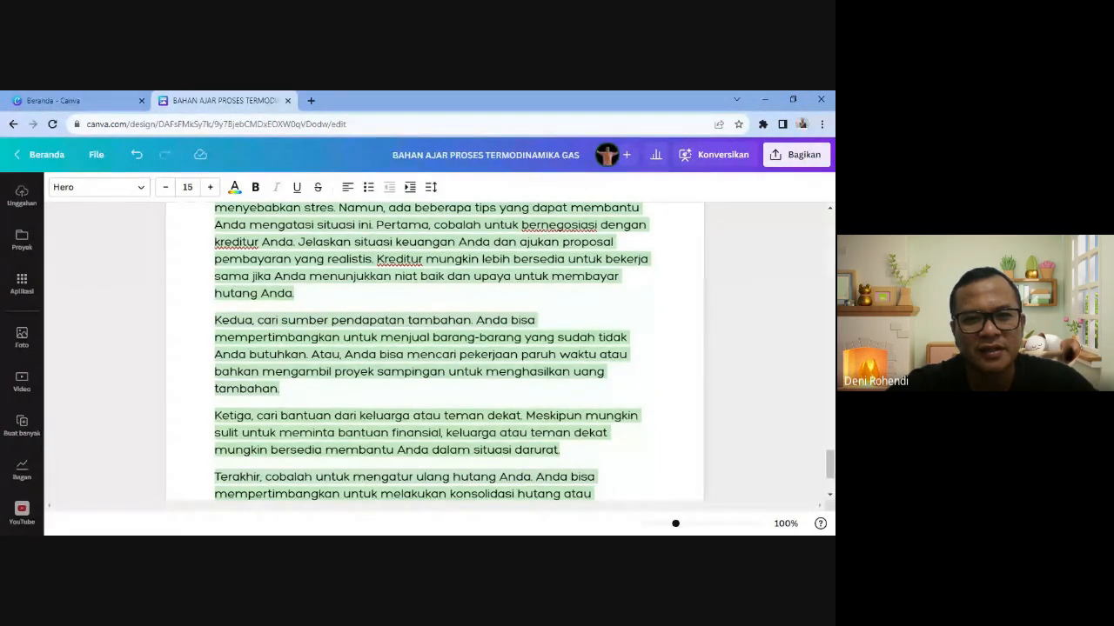
left_click(330, 372)
scroll(330, 372, "down", 1)
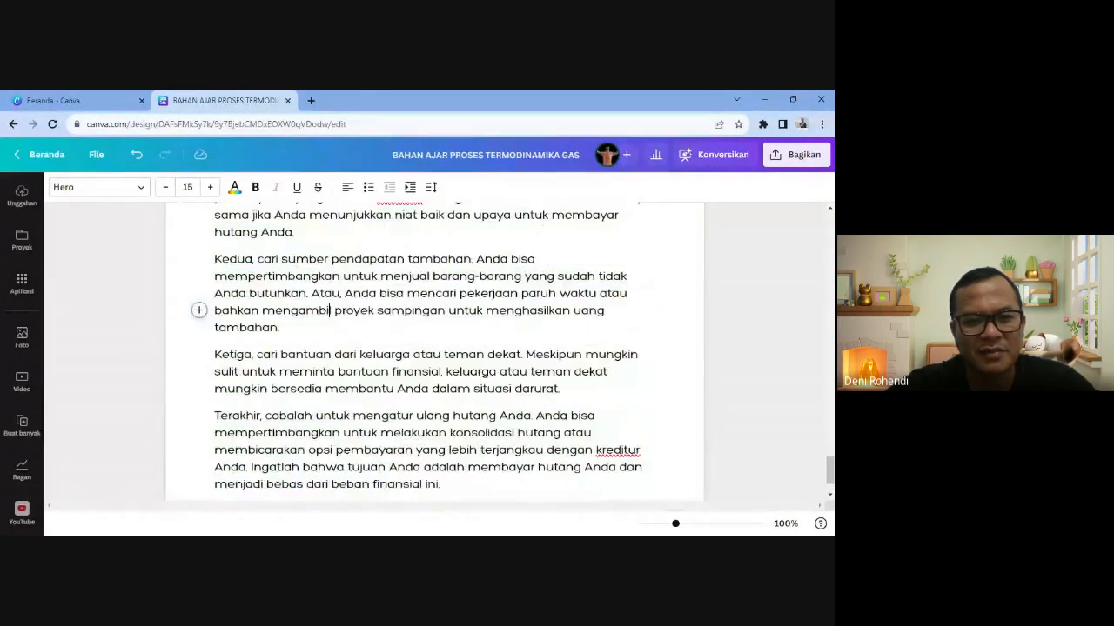
left_click(359, 388)
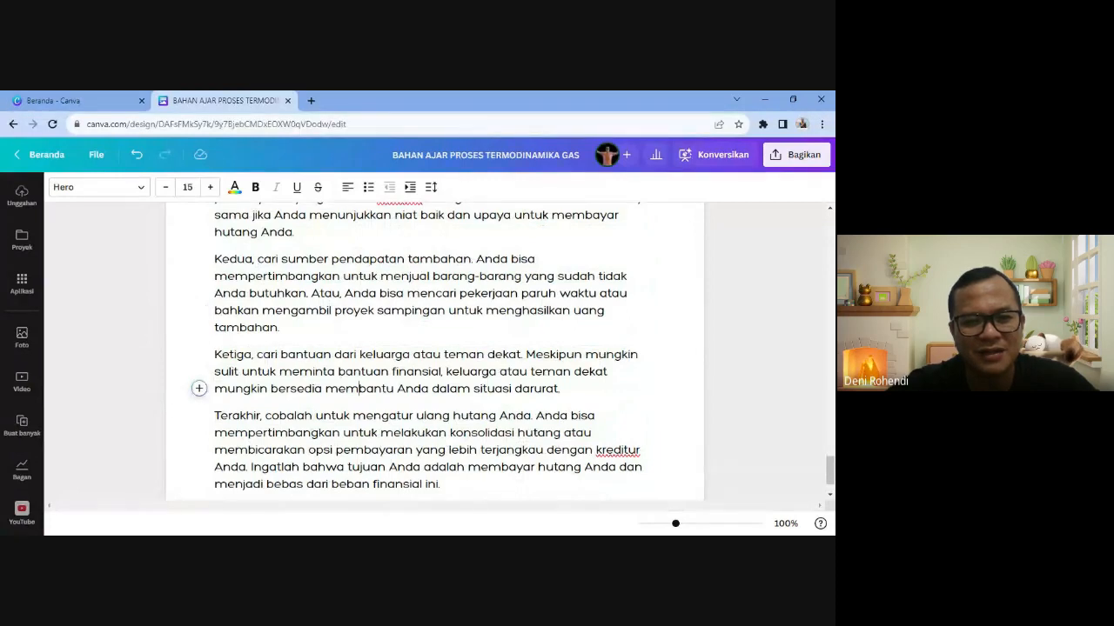
scroll(359, 389, "down", 1)
left_click(411, 376)
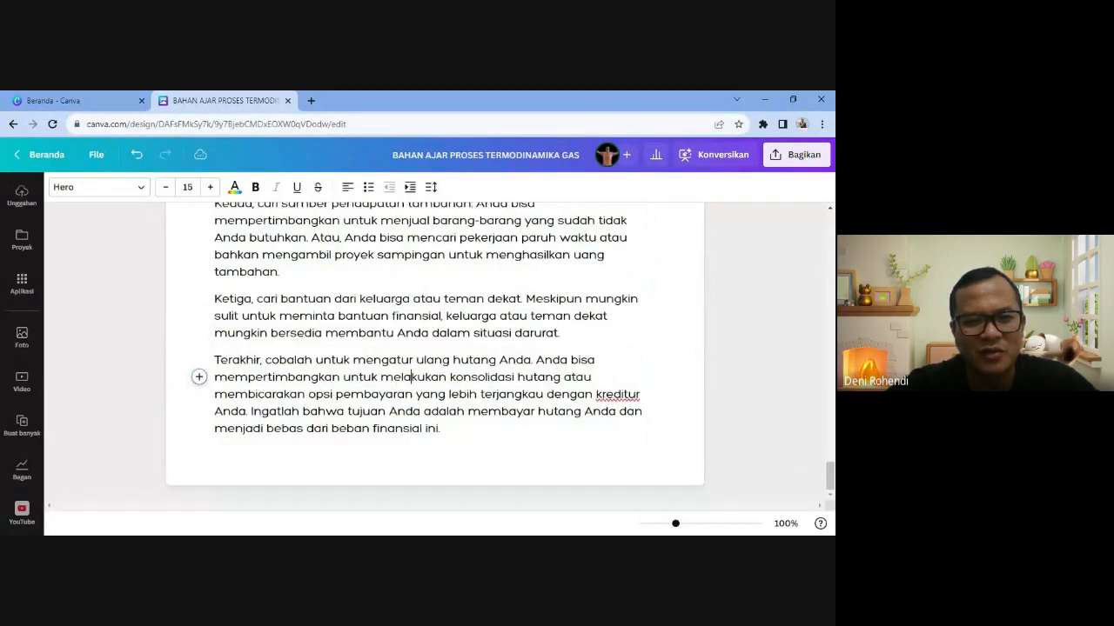
scroll(369, 410, "up", 4)
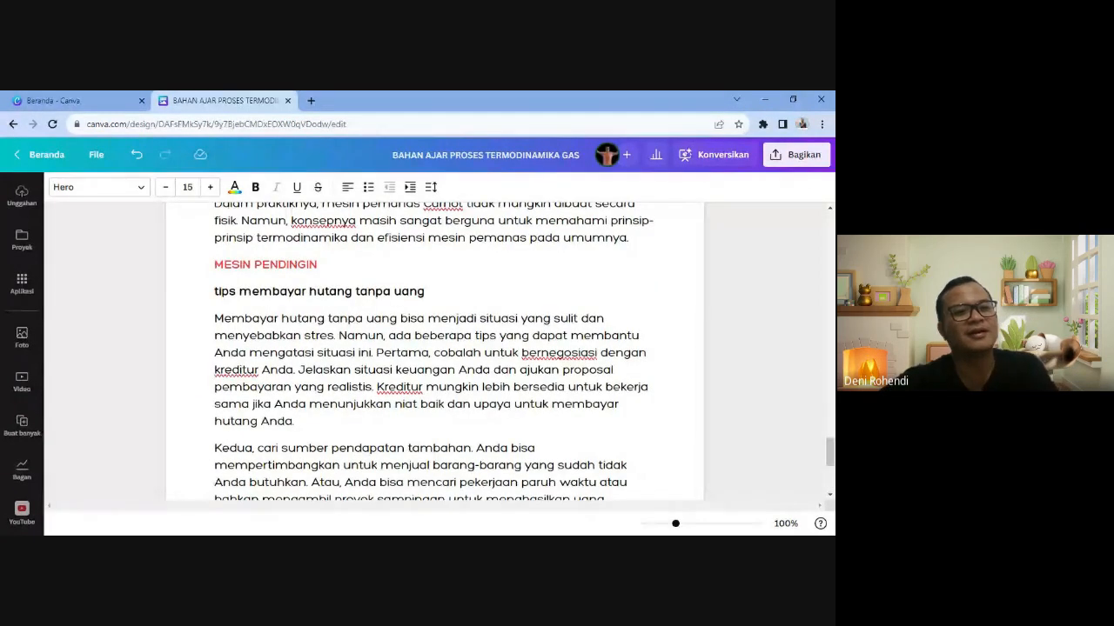
left_click_drag(215, 291, 488, 484)
scroll(487, 484, "down", 3)
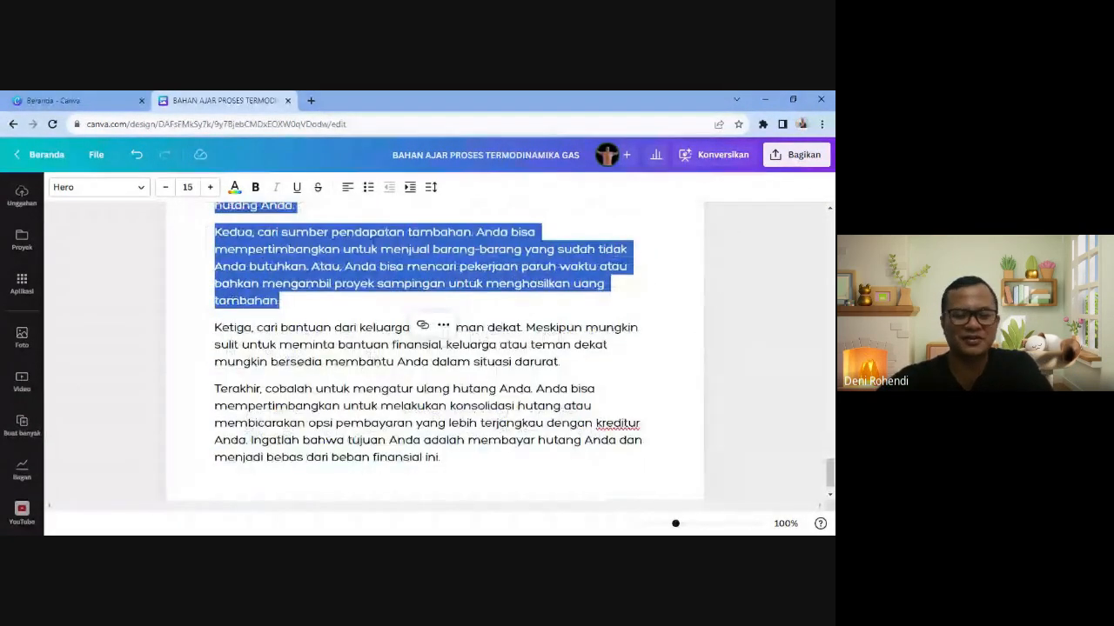
key("shift+Down")
key("shift+Down")
key("shift+Down")
key("shift+Down")
key("shift+Down")
key("shift+Down")
key("shift+Down")
key("shift+Down")
key("shift+Down")
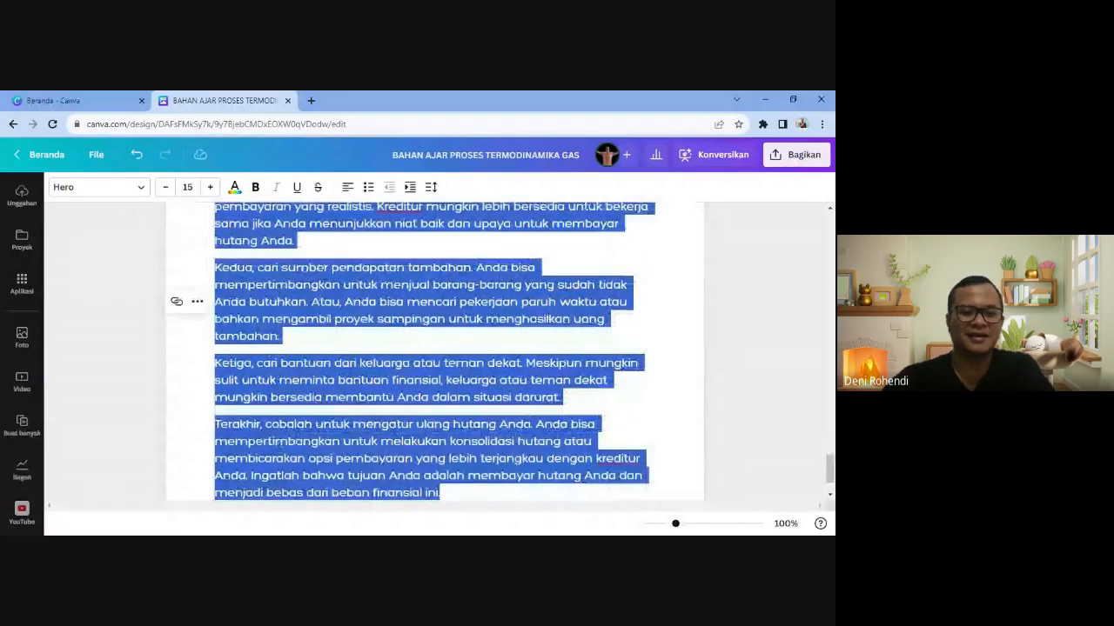
key("BackSpace")
scroll(435, 348, "up", 2)
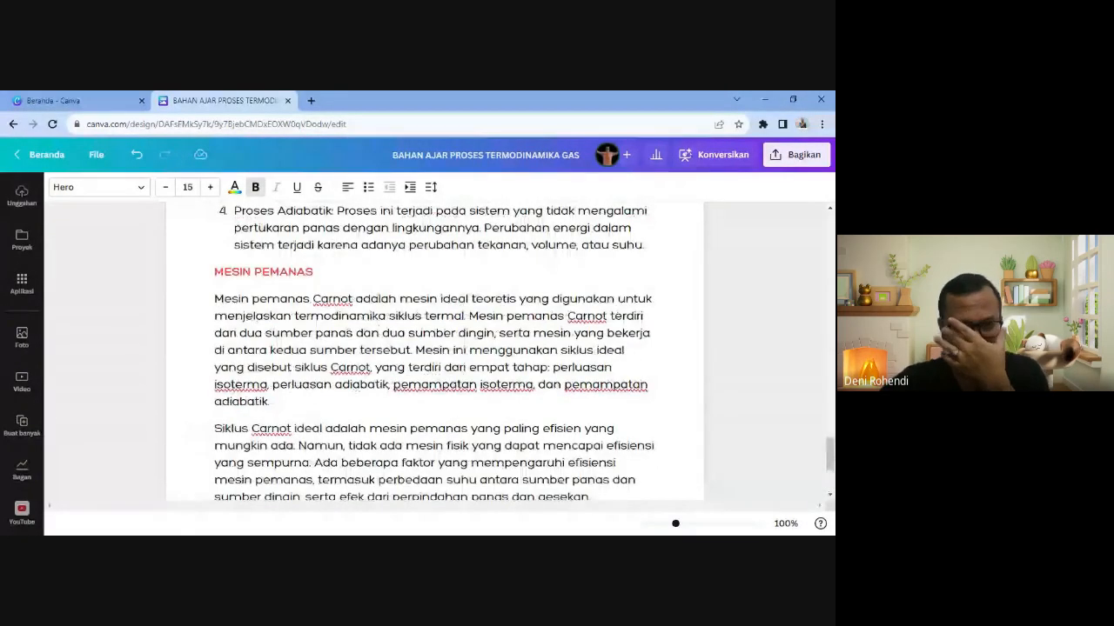
scroll(435, 348, "down", 2)
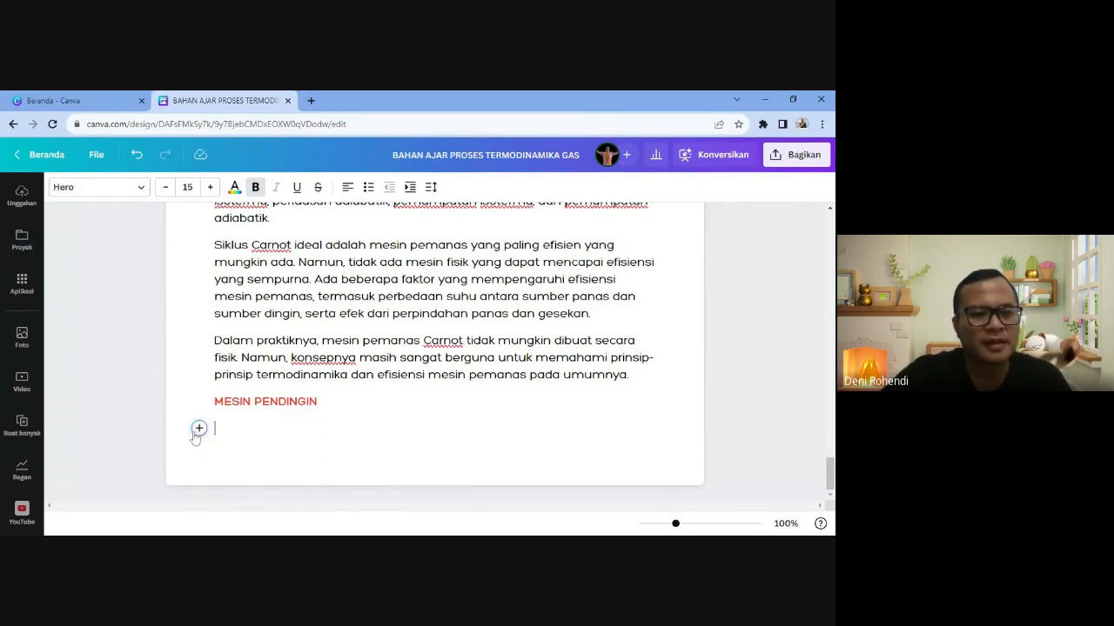
- Generate Magic Write text below MESIN PENDINGIN with the prompt 'jelaskan mesin pendingin'
left_click(198, 428)
scroll(296, 343, "down", 2)
scroll(294, 339, "up", 2)
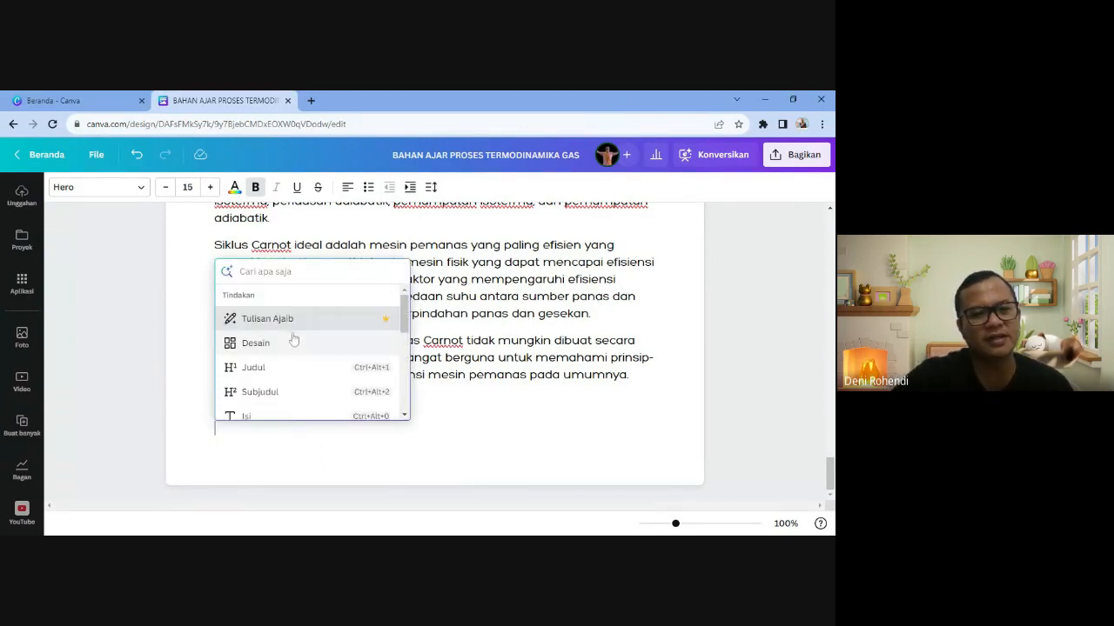
left_click(293, 321)
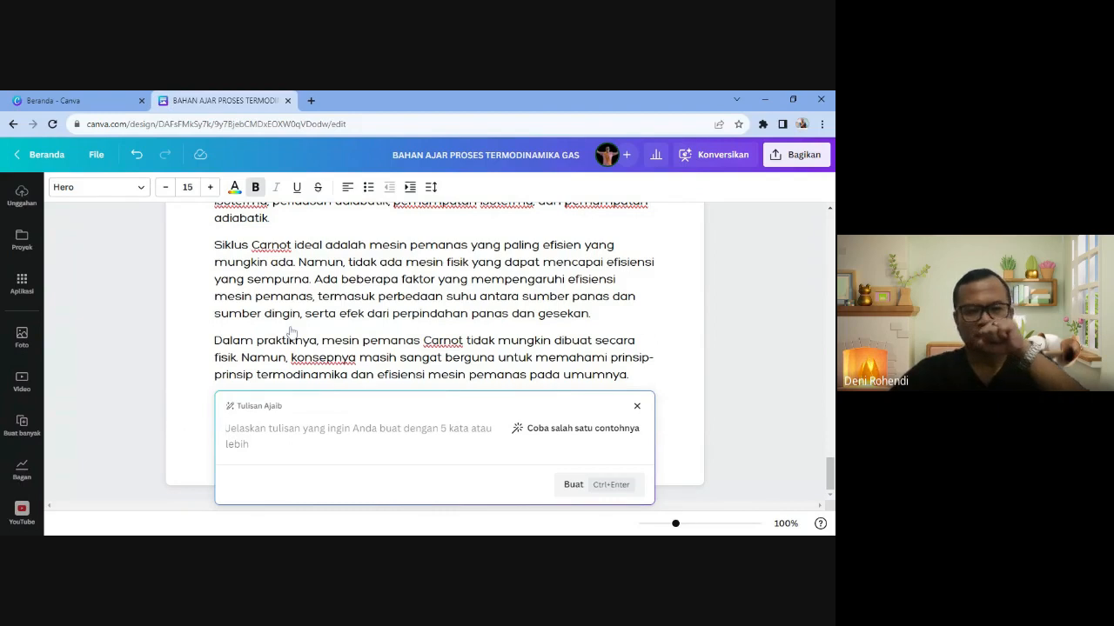
type("jelaskan ")
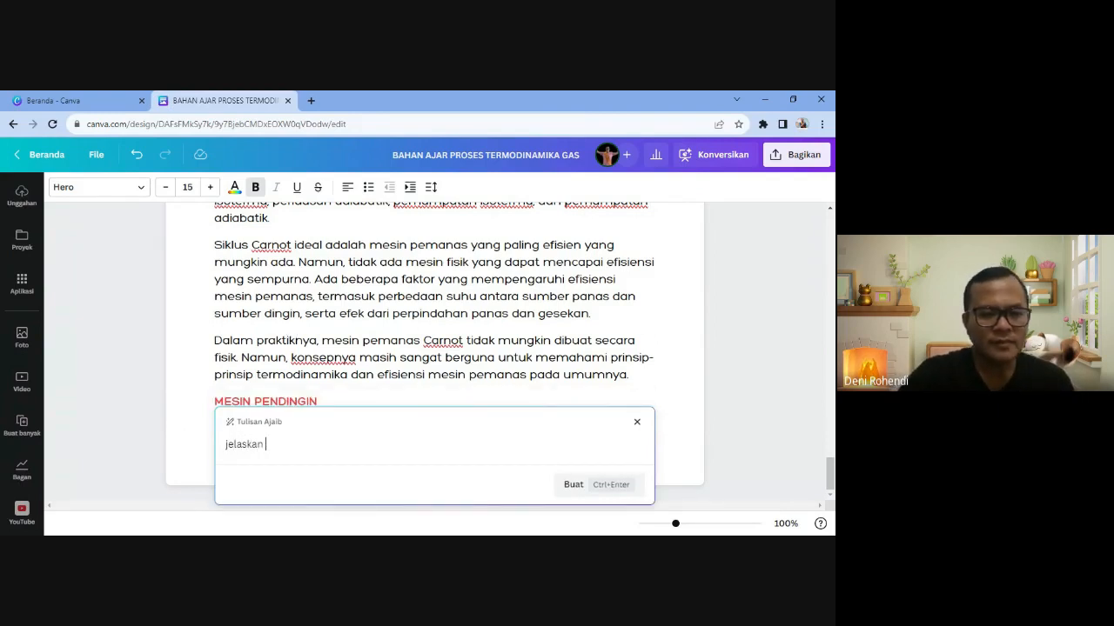
type("mesin pen")
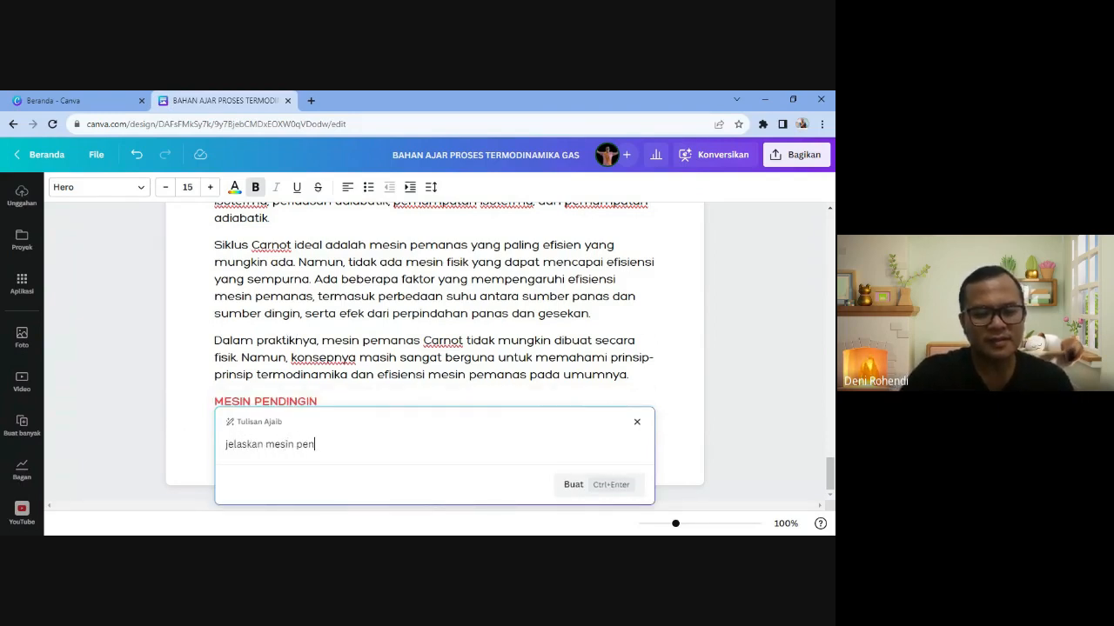
type("dingin")
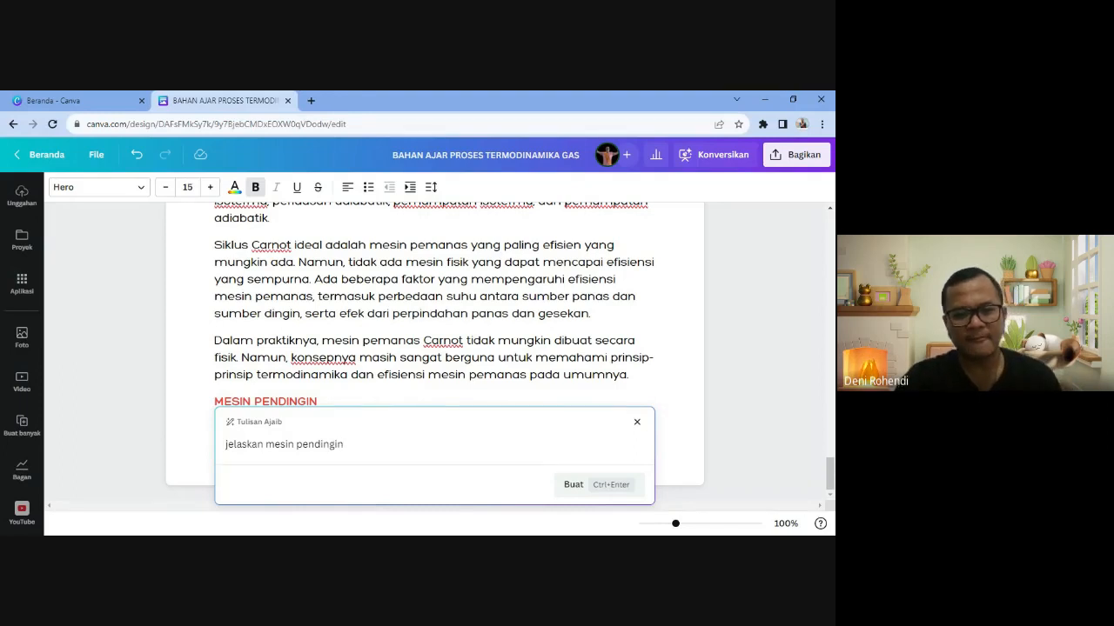
key("Return")
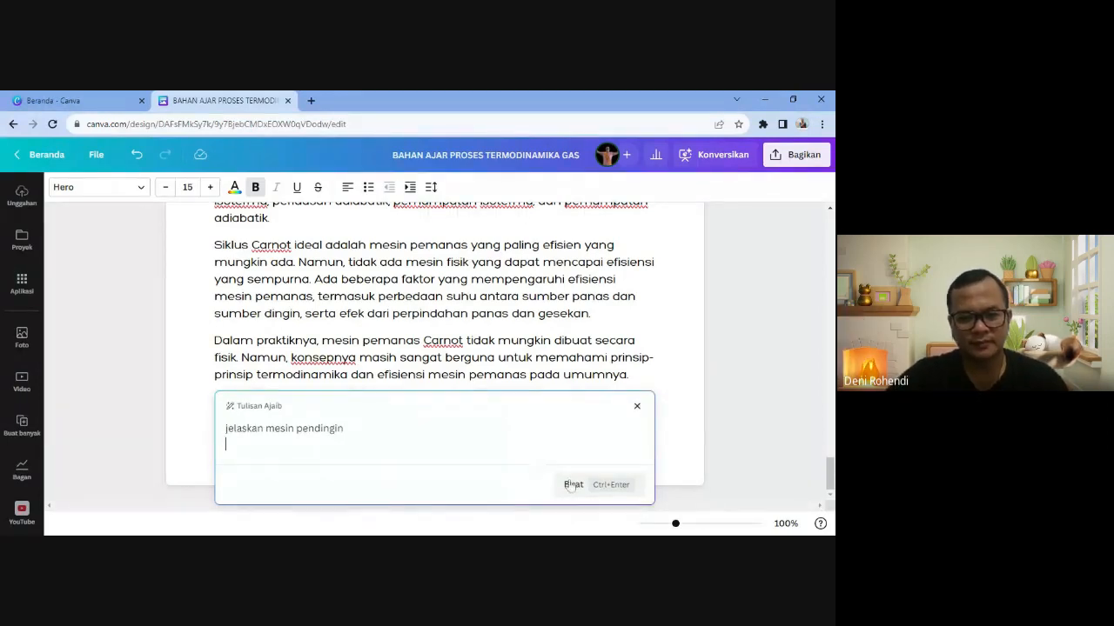
left_click(570, 485)
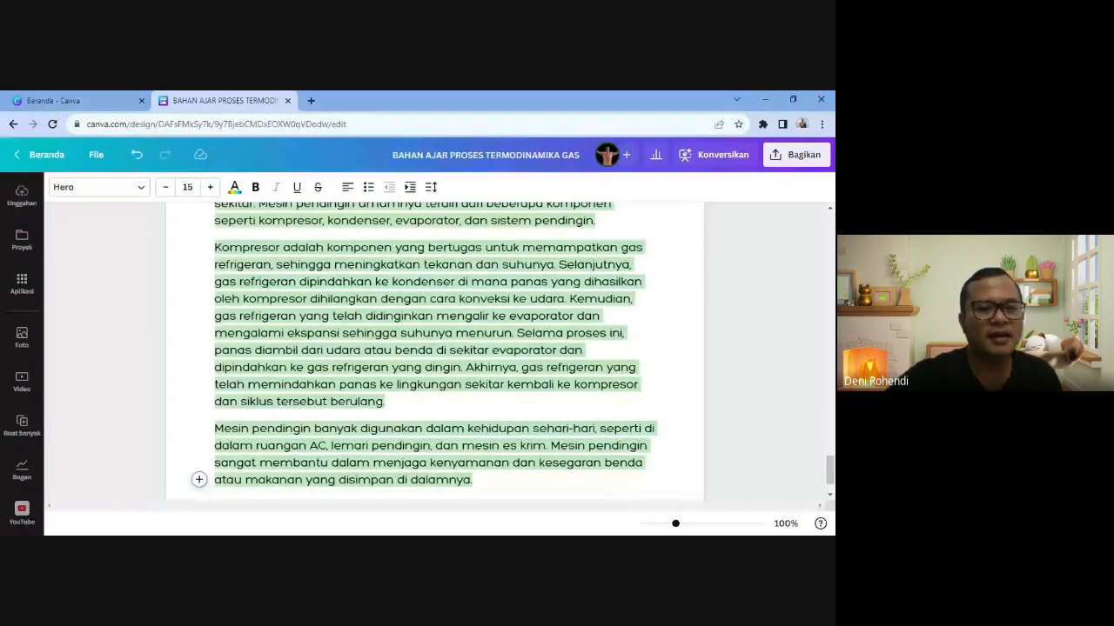
- Delete the leftover 'jelaskan mesin pendingin' line and the empty line under the heading
scroll(435, 352, "up", 4)
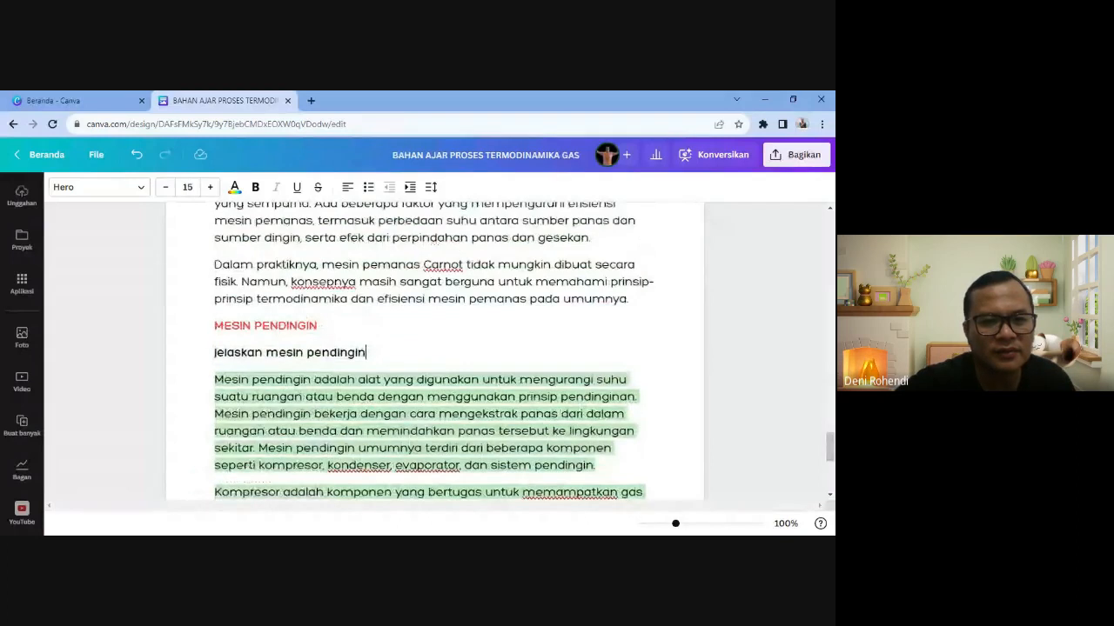
left_click_drag(367, 354, 214, 353)
key("BackSpace")
key("Delete")
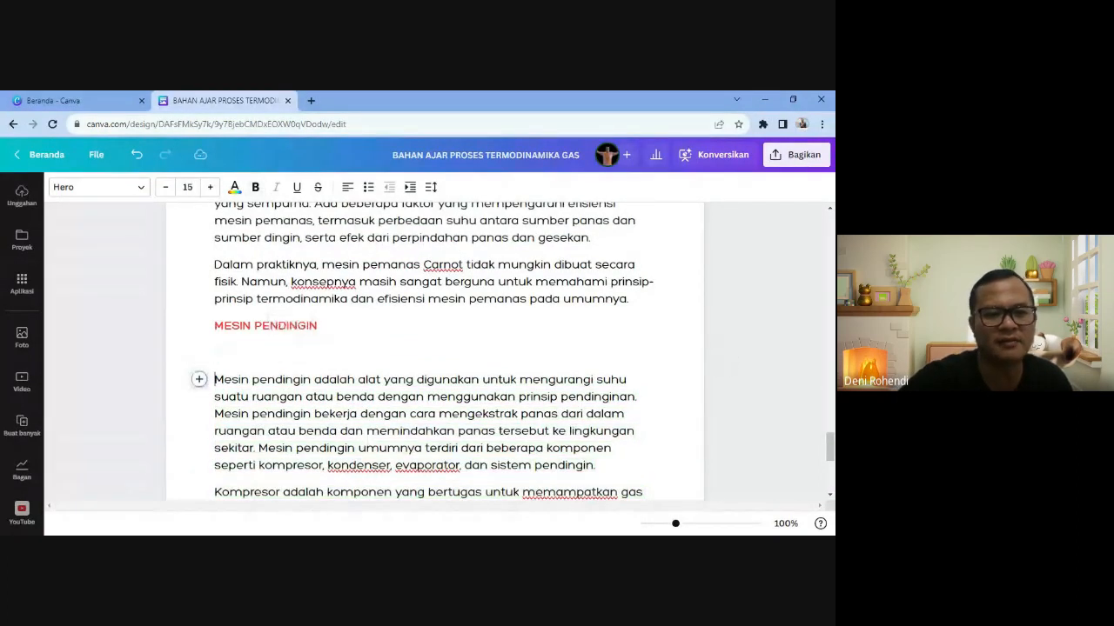
- Start a new paragraph after the cooling-machine text and show the block insert list
scroll(435, 348, "down", 5)
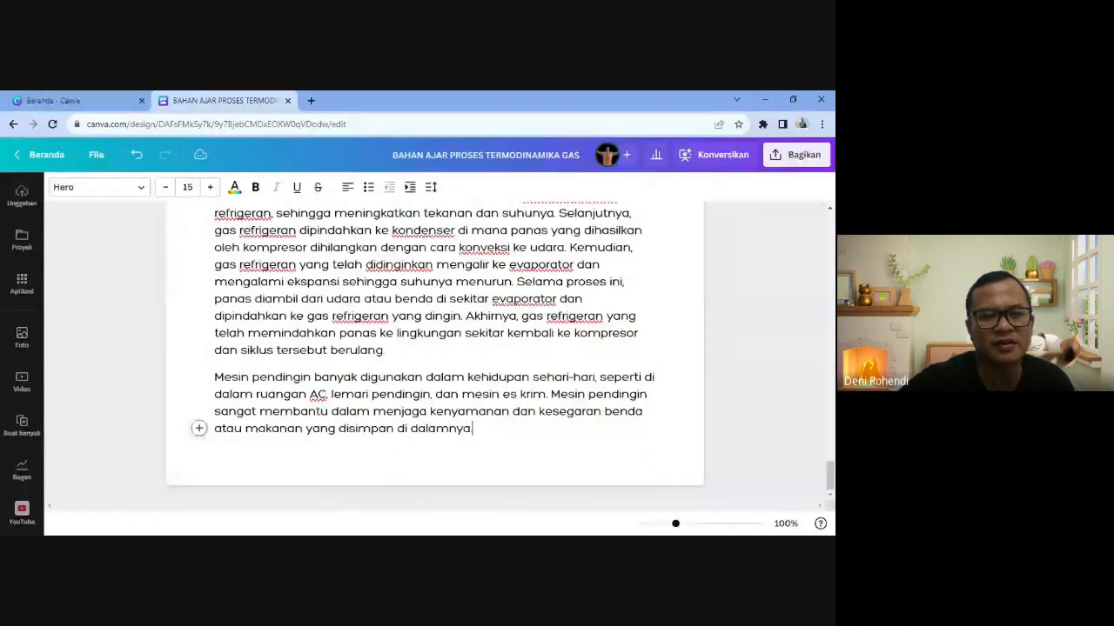
scroll(435, 348, "up", 15)
scroll(435, 348, "up", 15)
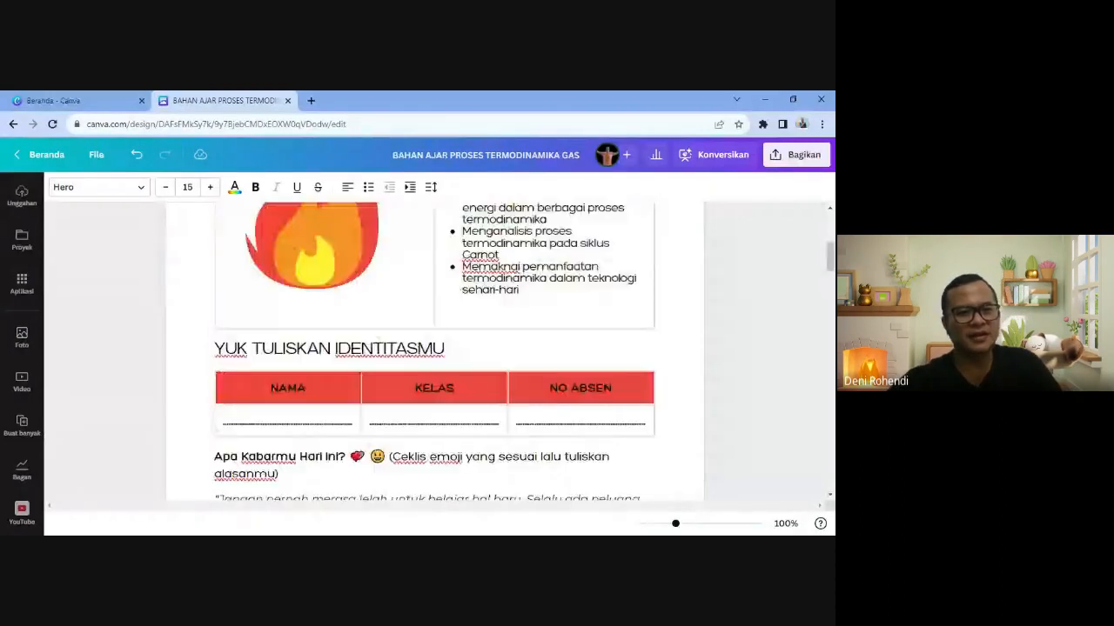
scroll(435, 348, "down", 14)
scroll(435, 348, "down", 15)
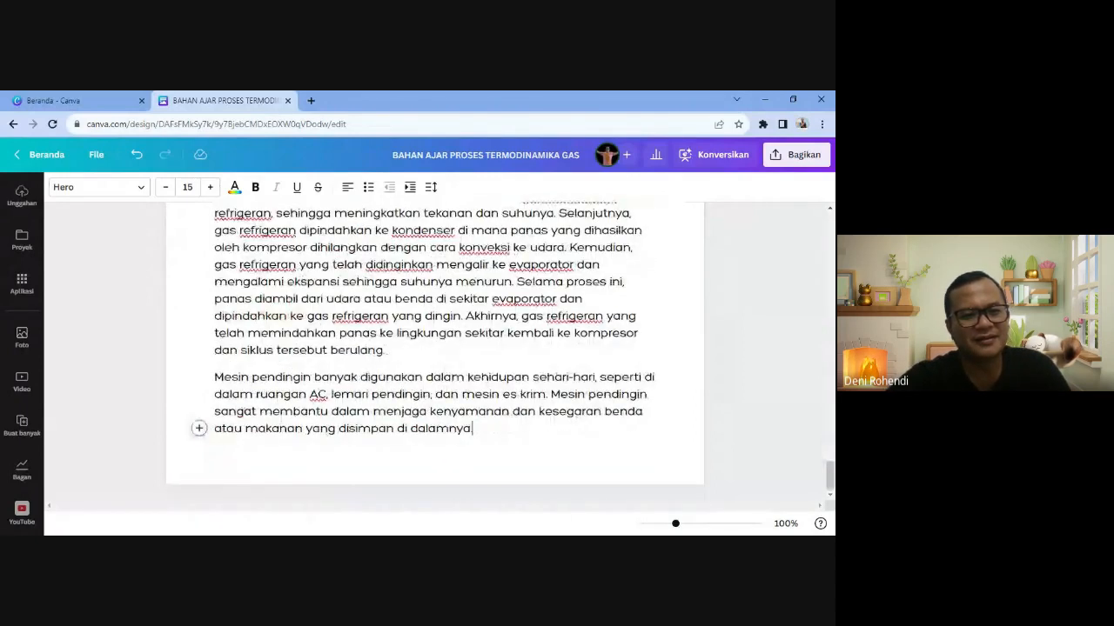
scroll(435, 348, "up", 3)
scroll(435, 348, "down", 3)
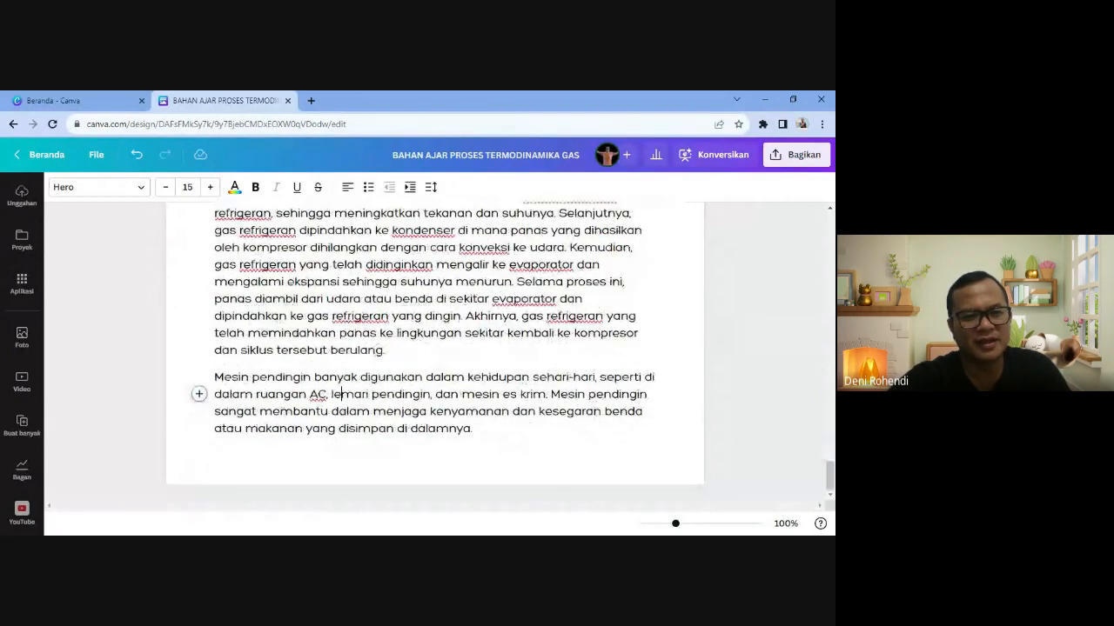
key("Return")
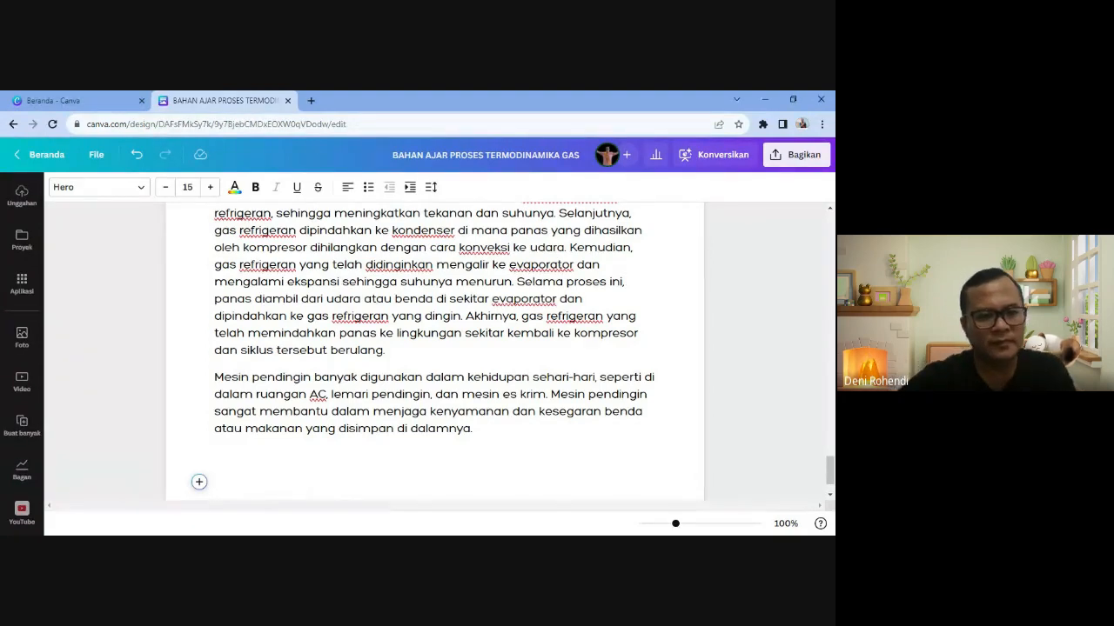
left_click(199, 482)
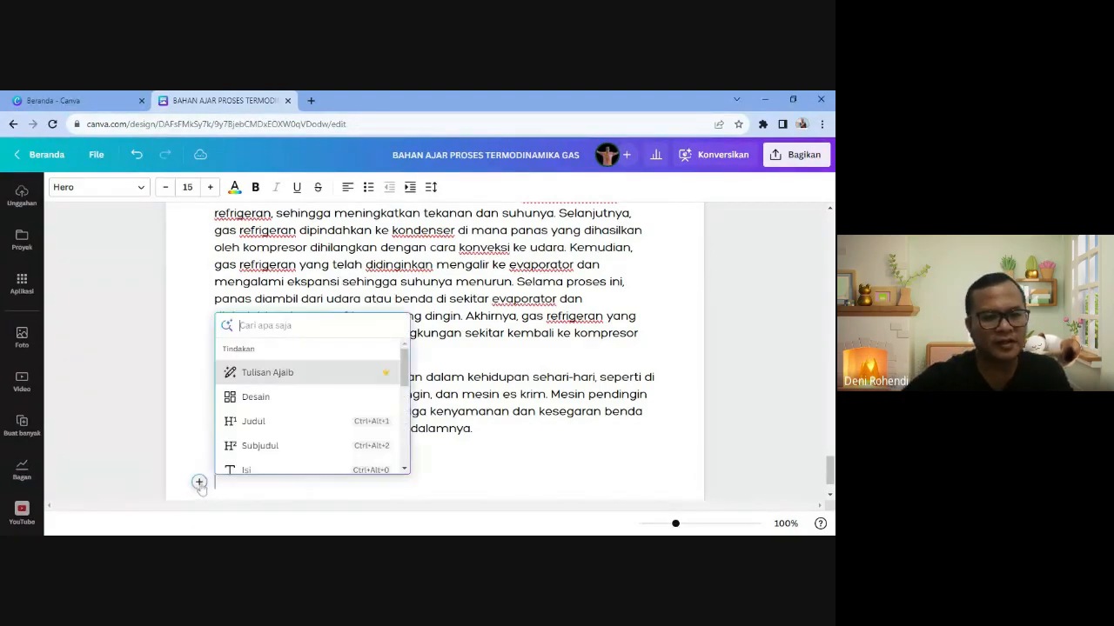
- Add a 'TIPS BELAJAR FISIKA' heading at the end of the document
left_click(264, 429)
type("TIPS")
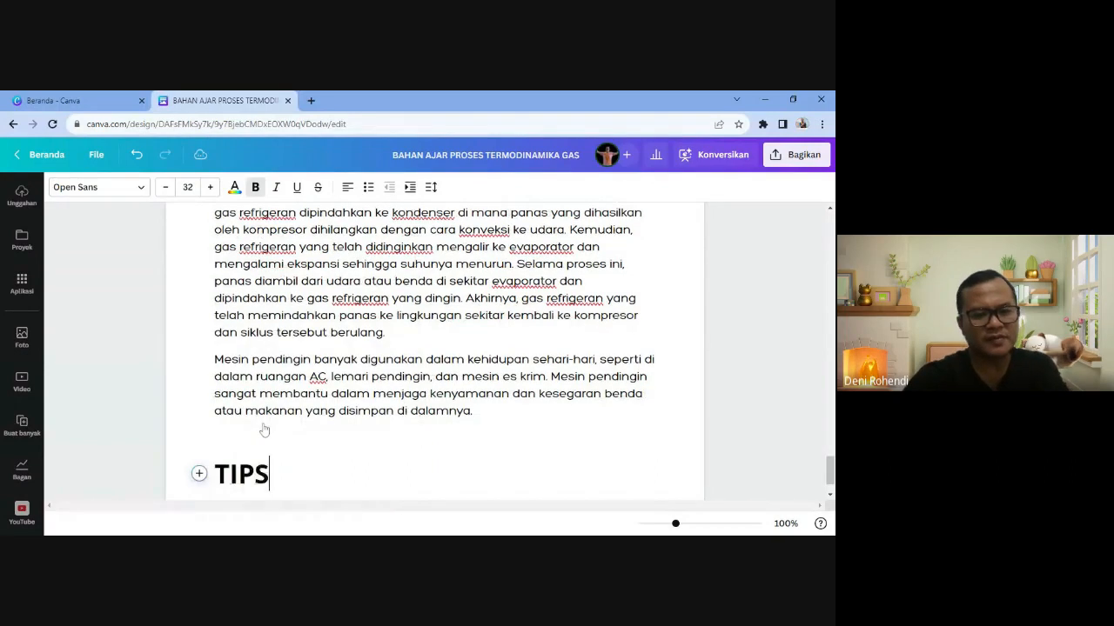
type(" BELAJAR FIS")
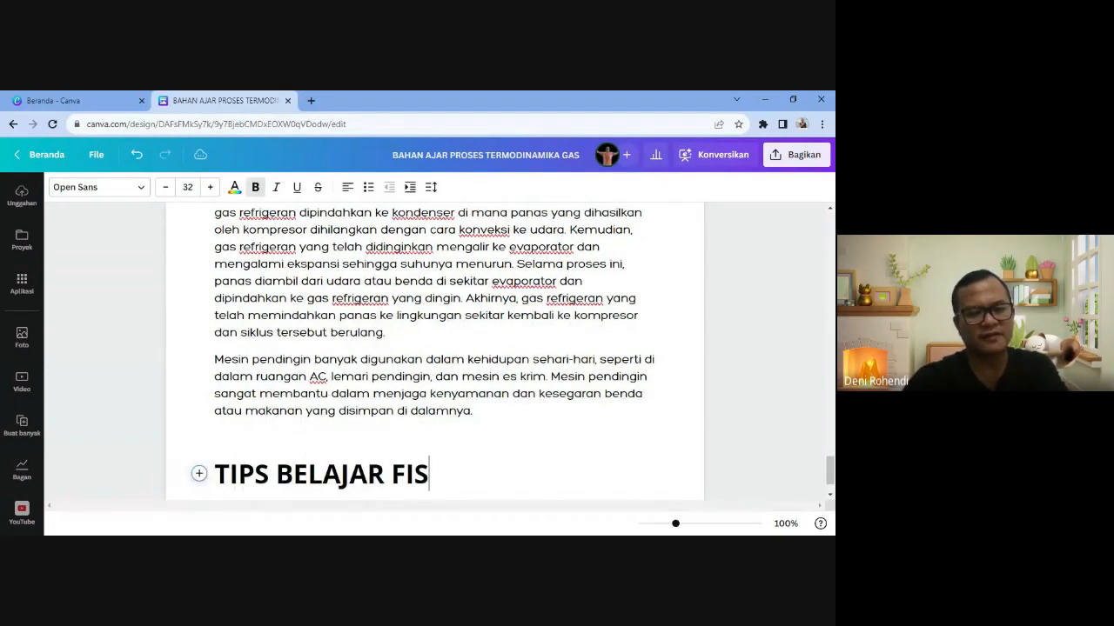
type("IKA")
key("Return")
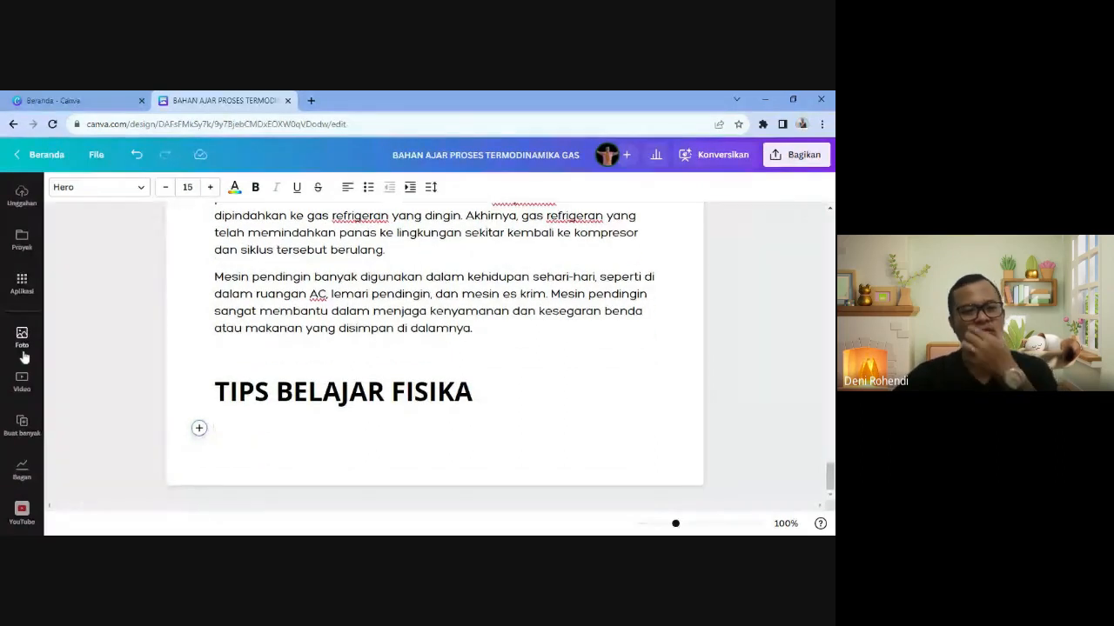
scroll(24, 356, "up", 2)
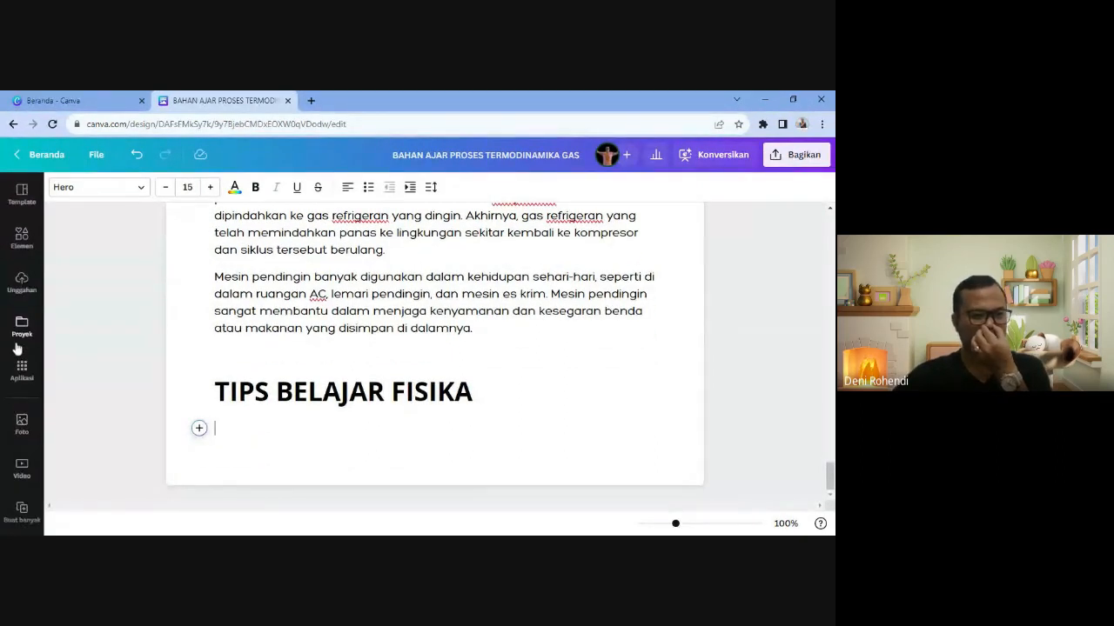
- Insert the woman-with-checkmark illustration found by searching Elemen for 'YES'
left_click(22, 242)
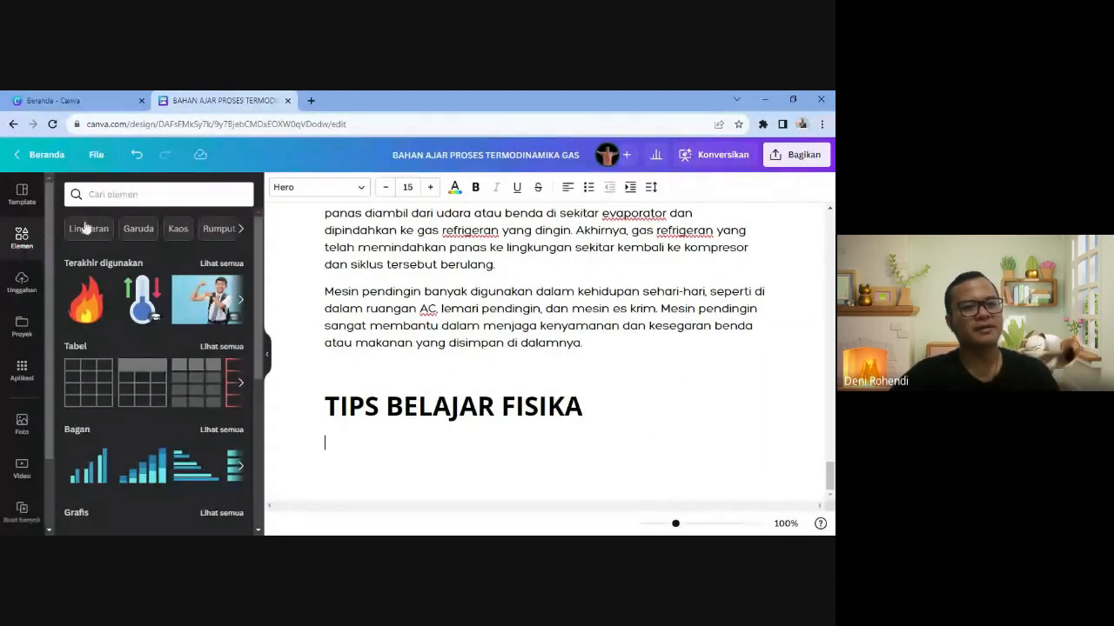
left_click(104, 194)
type("YES")
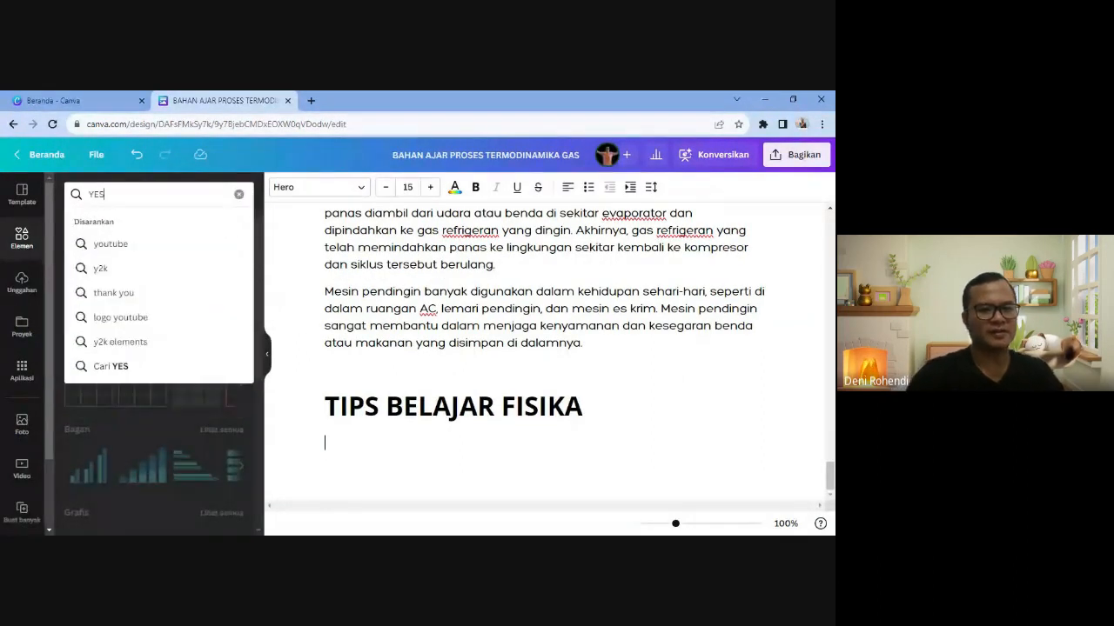
key("Return")
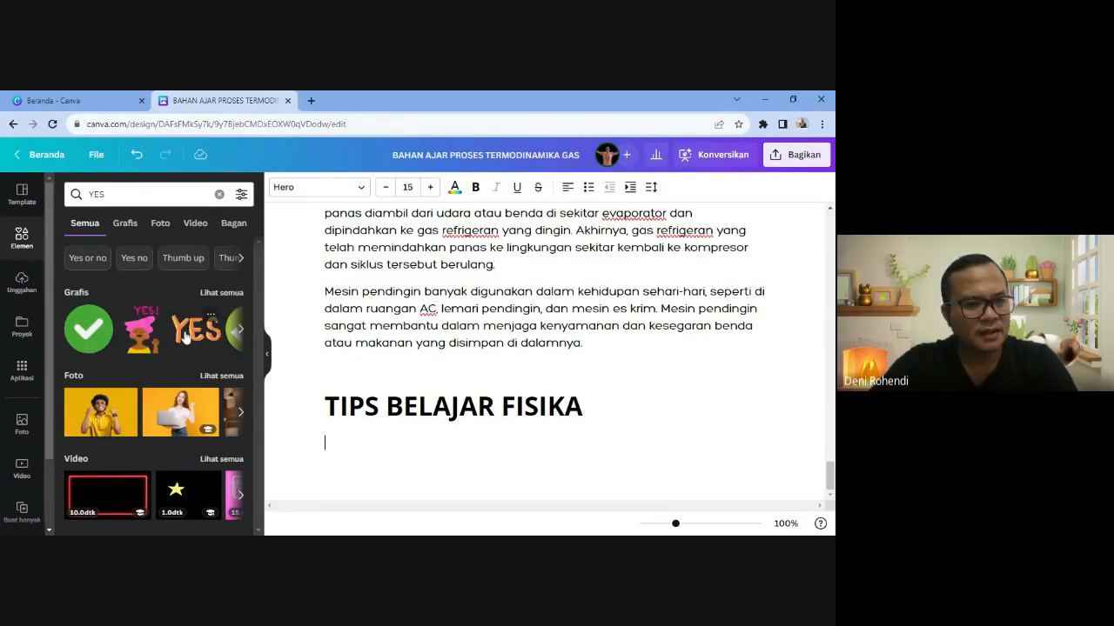
left_click(217, 293)
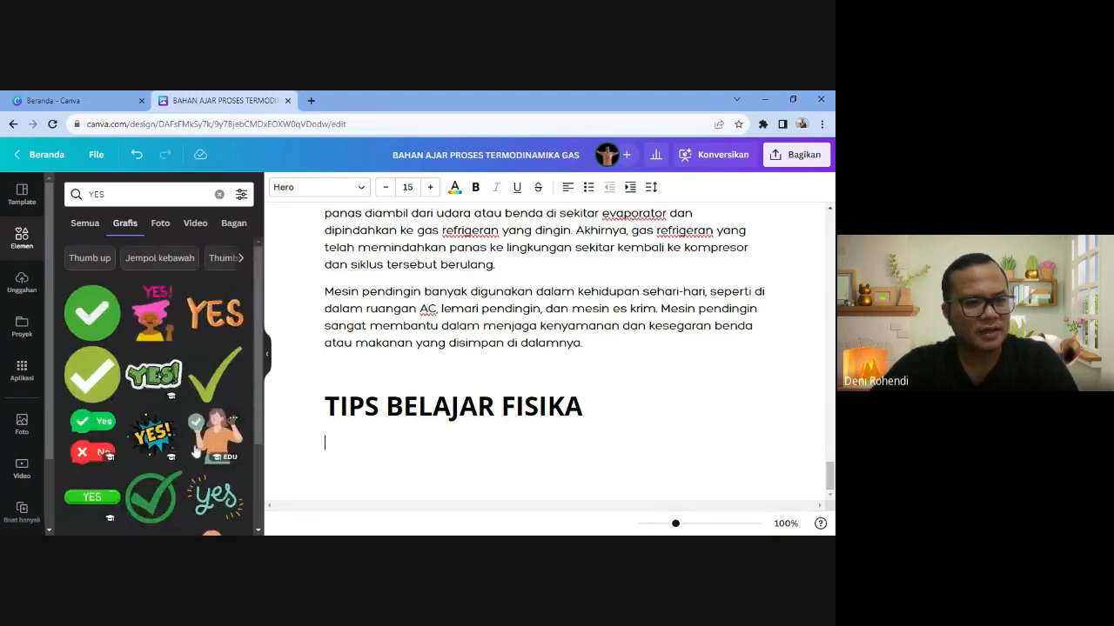
left_click(196, 450)
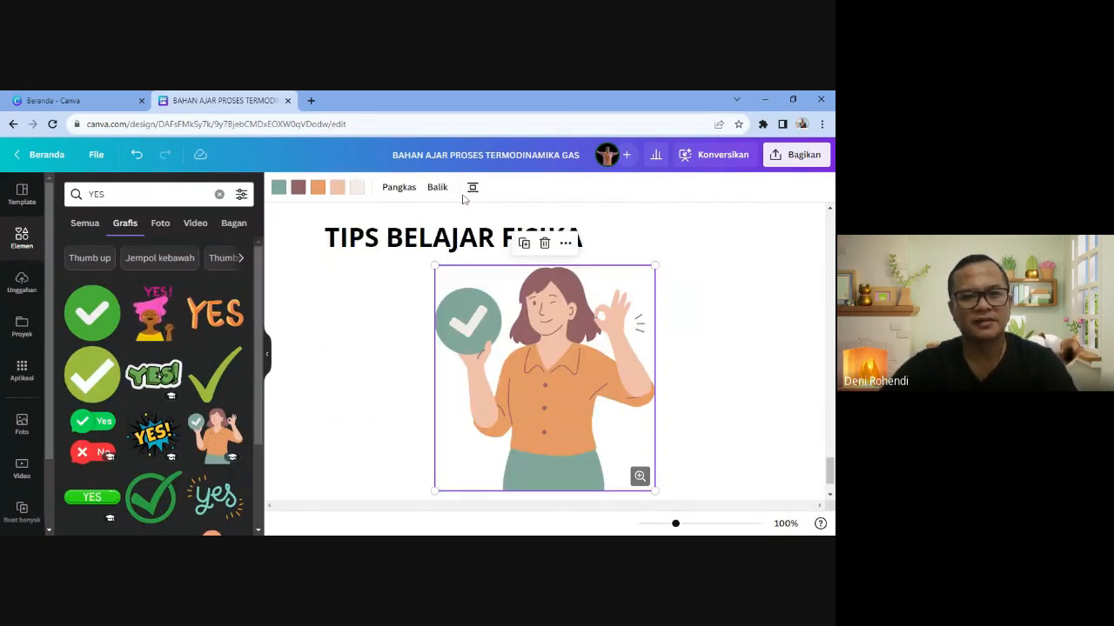
left_click(269, 358)
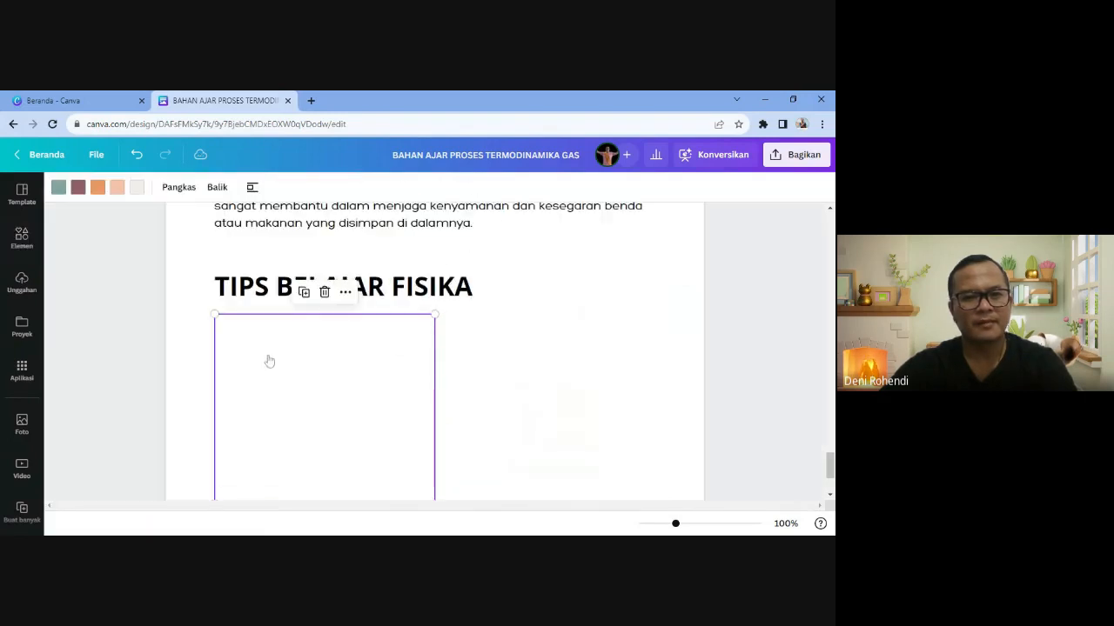
scroll(517, 387, "down", 1)
scroll(517, 387, "up", 2)
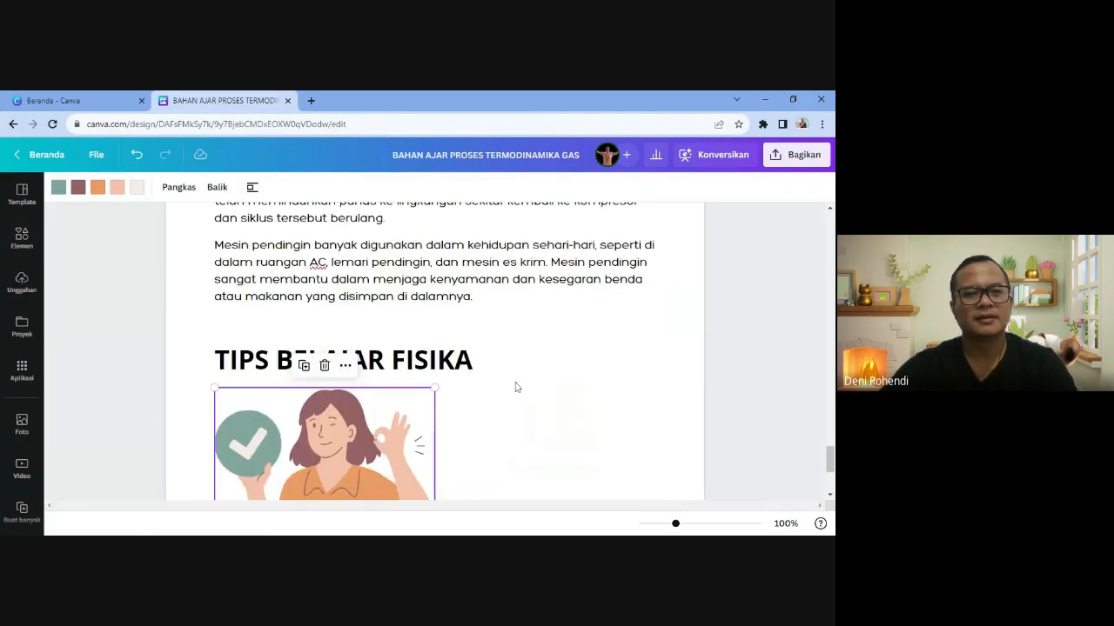
left_click(515, 405)
- Generate Magic Write text below the illustration from the prompt 'TIPS BELAJAR FISIKA'
key("Down")
key("Down")
key("Down")
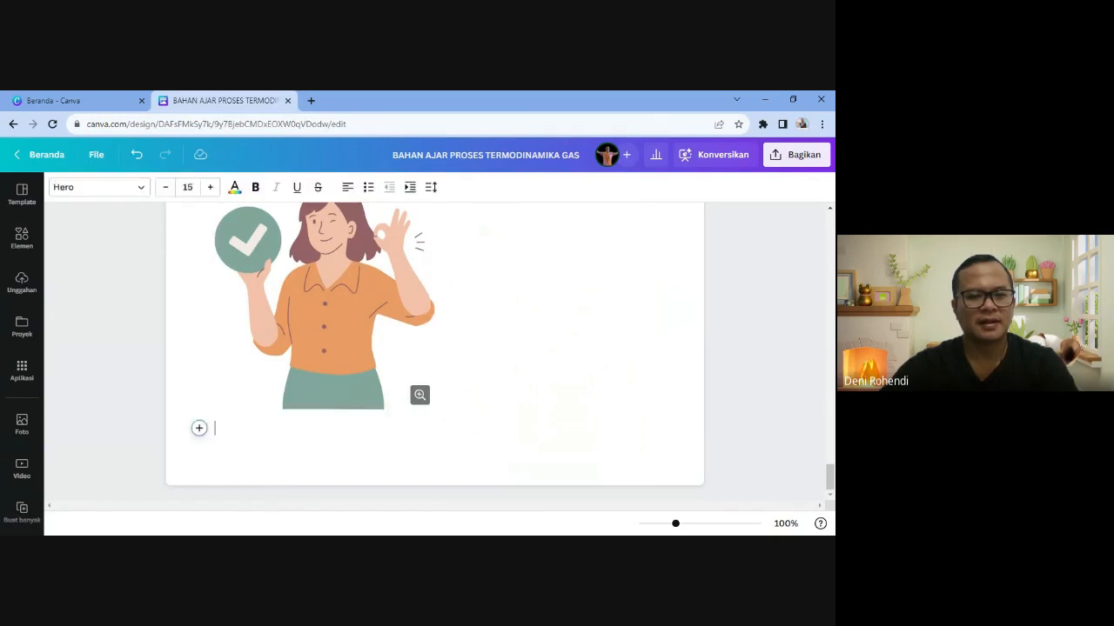
left_click(198, 427)
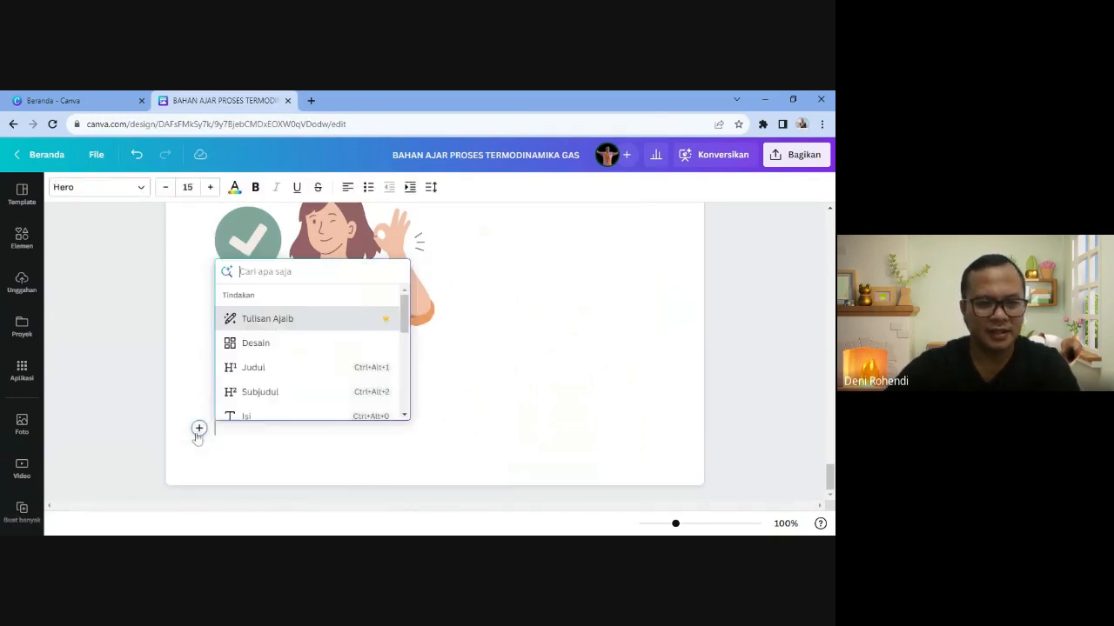
left_click(278, 318)
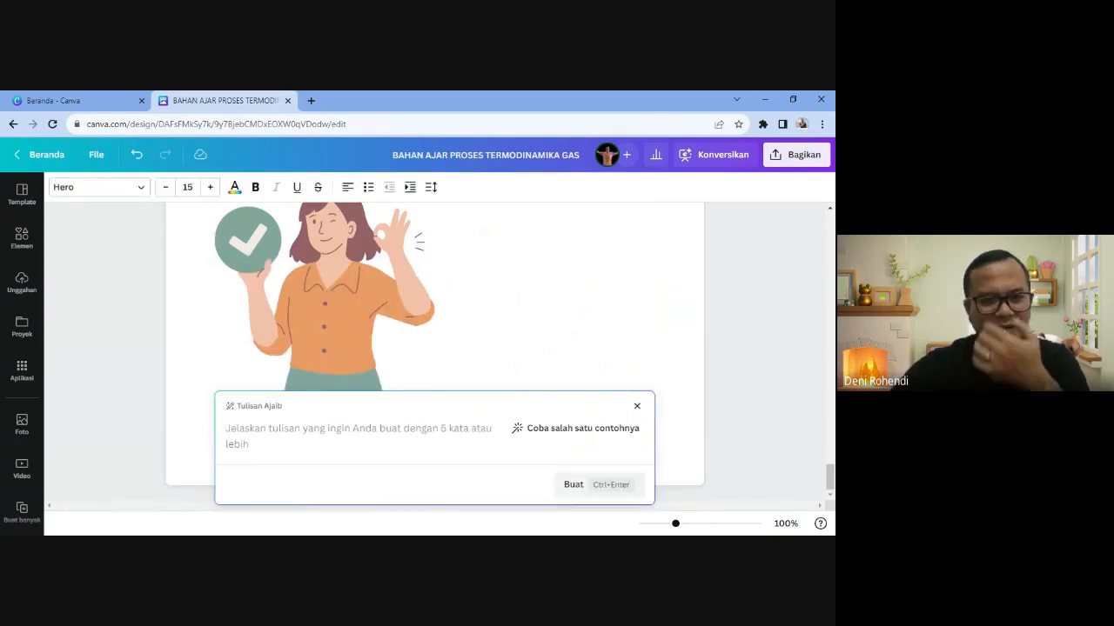
type("TIPS ")
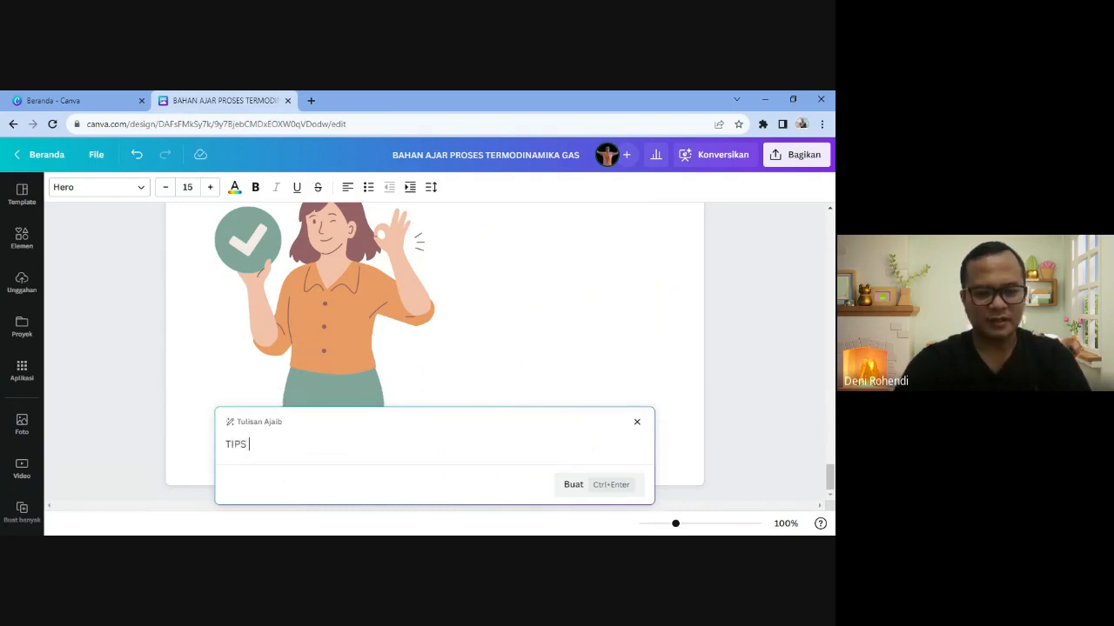
type("BELAJAR FISIKA")
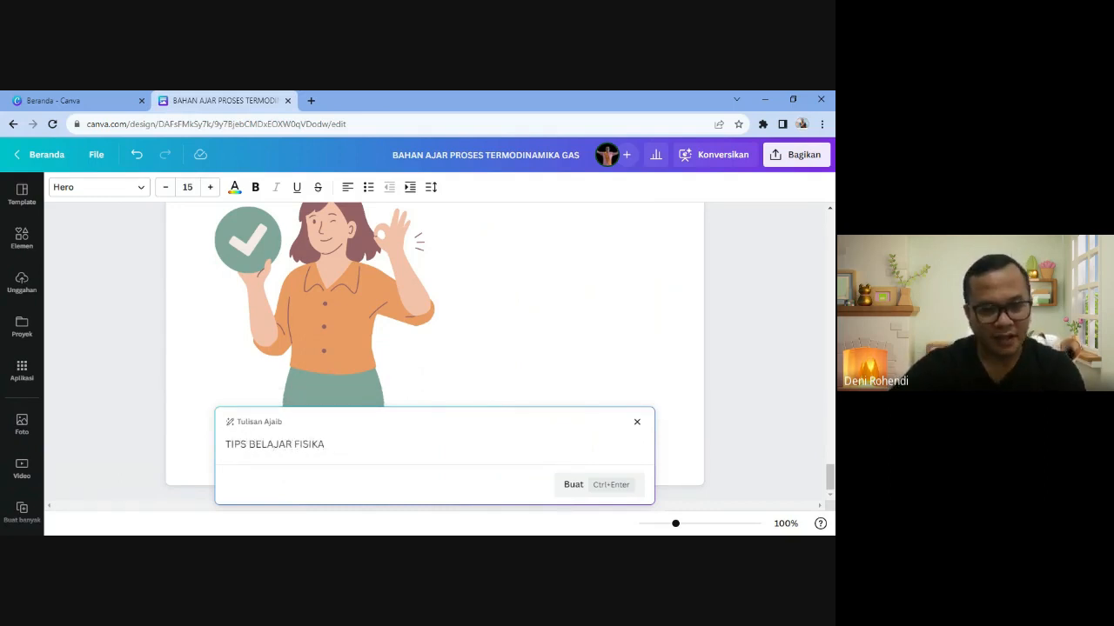
left_click(570, 486)
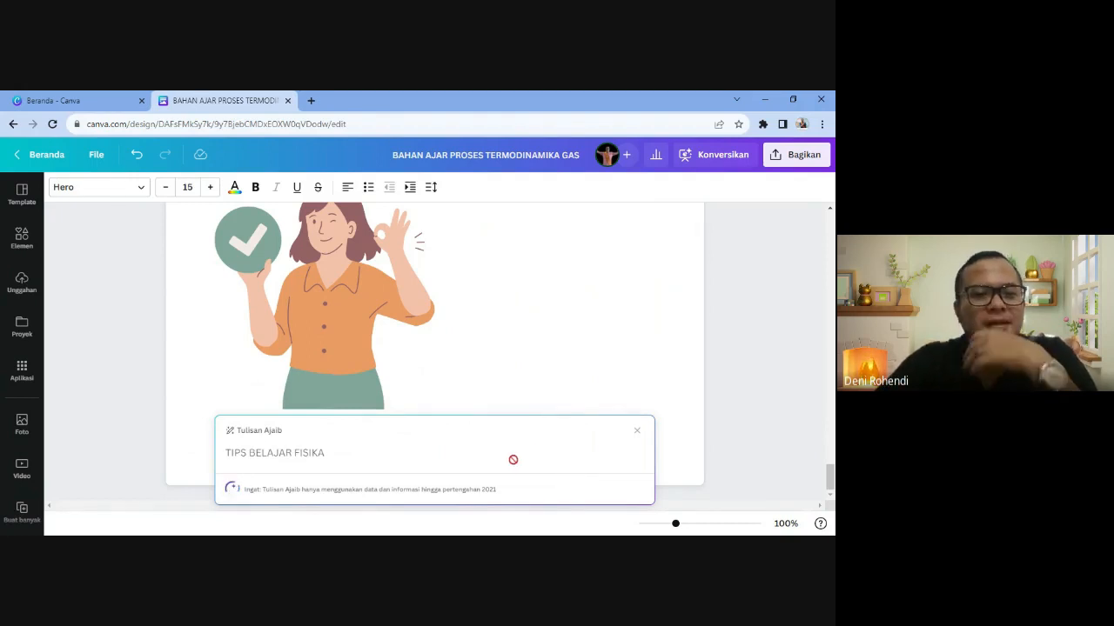
- Review the five generated study tips and closing paragraph, then return to the heading
scroll(512, 459, "up", 5)
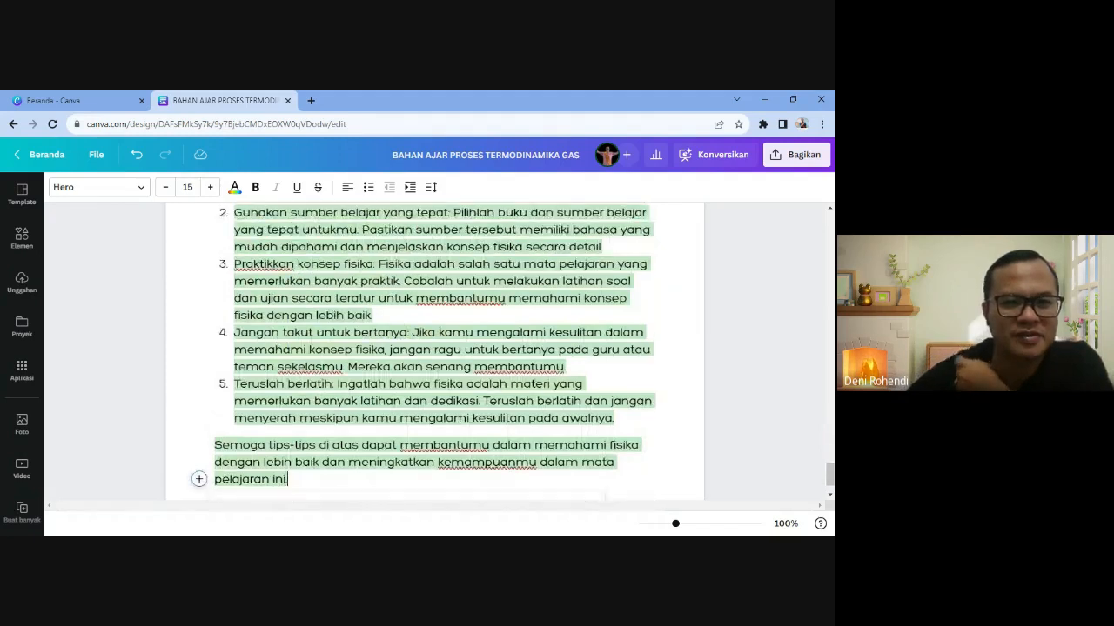
scroll(435, 366, "down", 2)
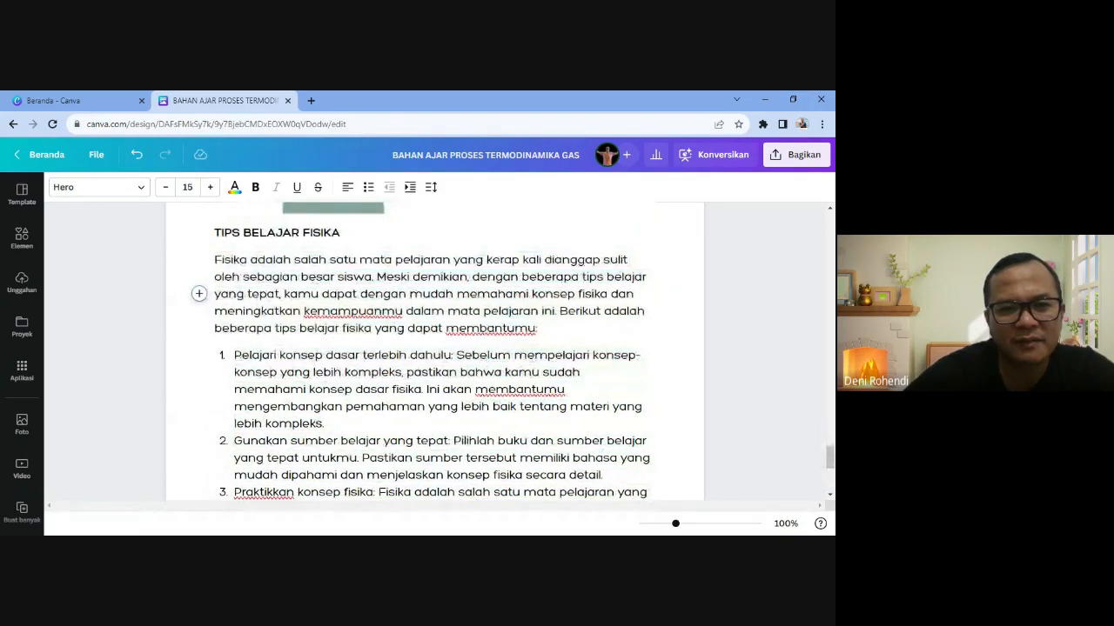
scroll(435, 348, "down", 2)
scroll(435, 348, "down", 1)
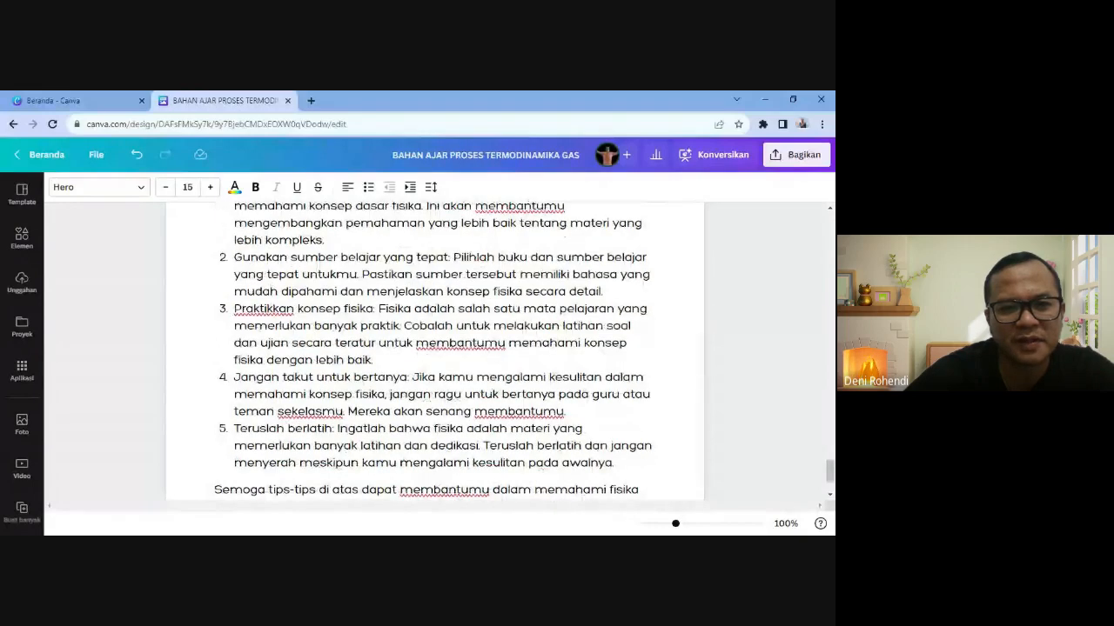
scroll(435, 348, "down", 1)
scroll(435, 348, "down", 1)
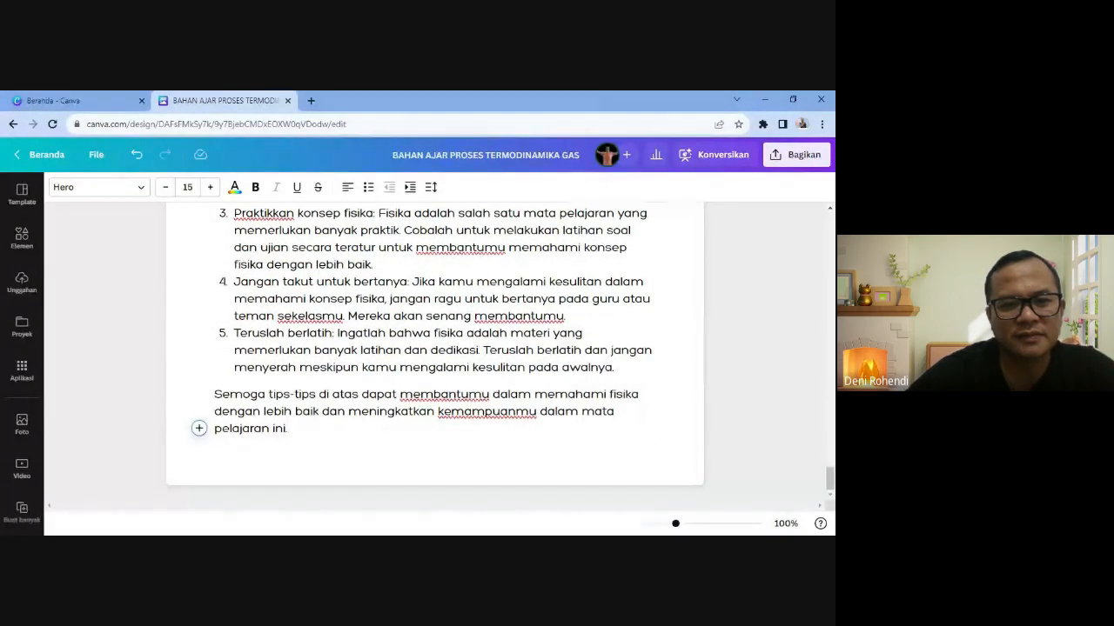
scroll(435, 348, "up", 5)
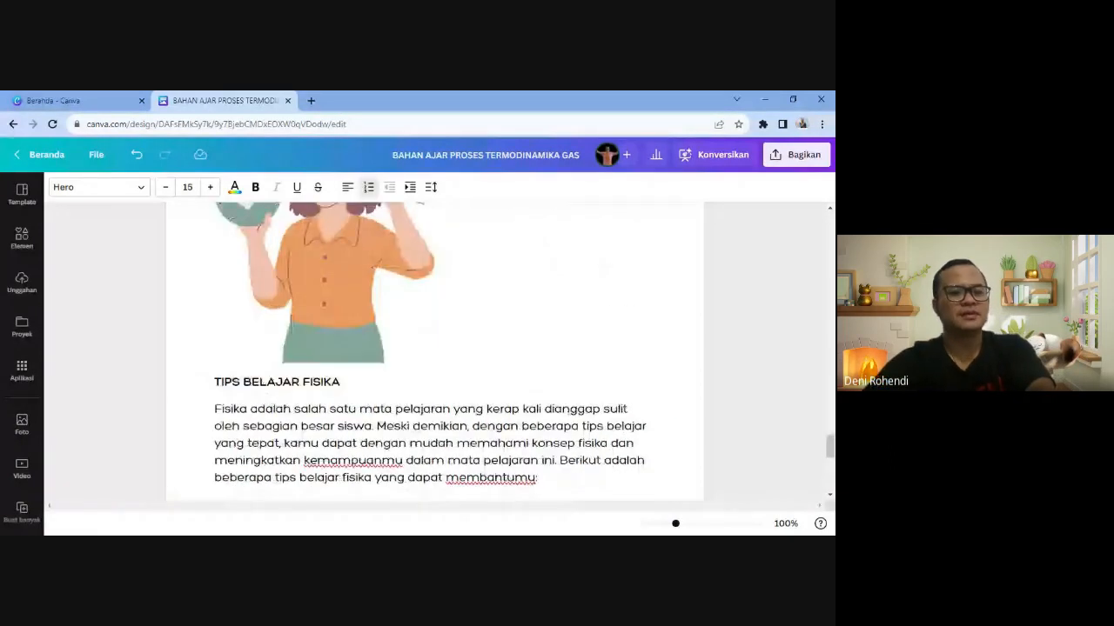
- Colour the small TIPS BELAJAR FISIKA subheading red
left_click_drag(340, 382, 214, 382)
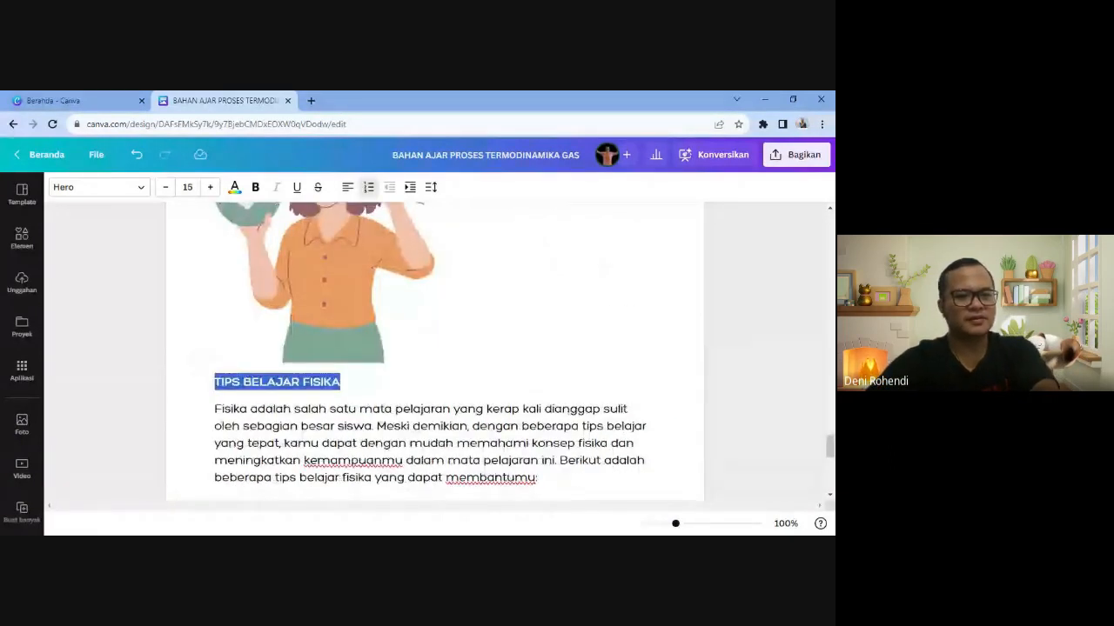
left_click(234, 188)
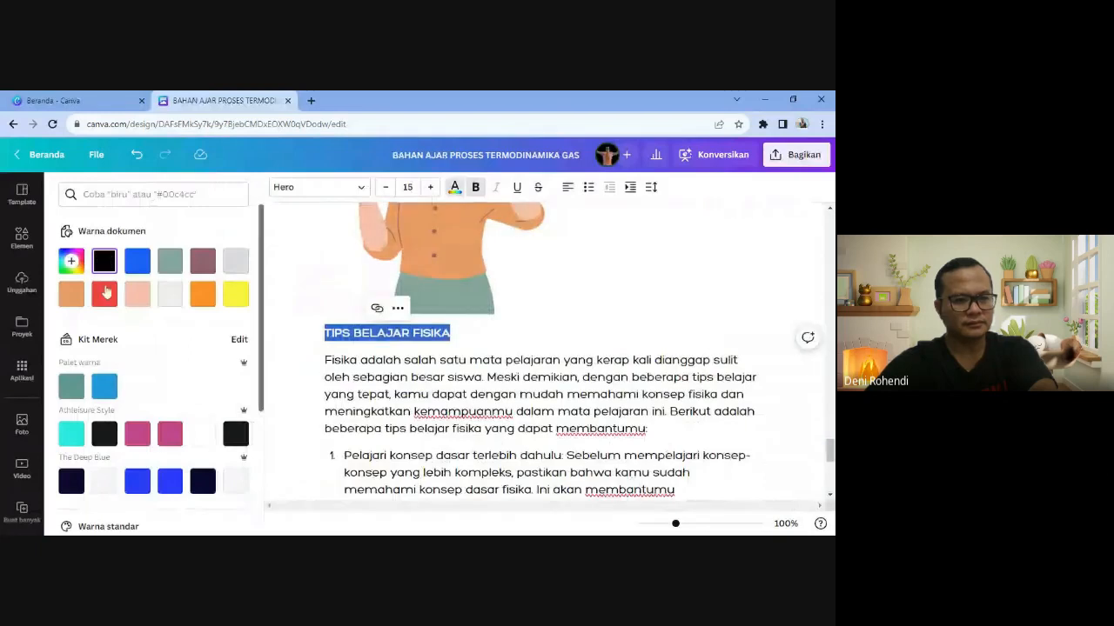
left_click(499, 394)
scroll(499, 394, "up", 5)
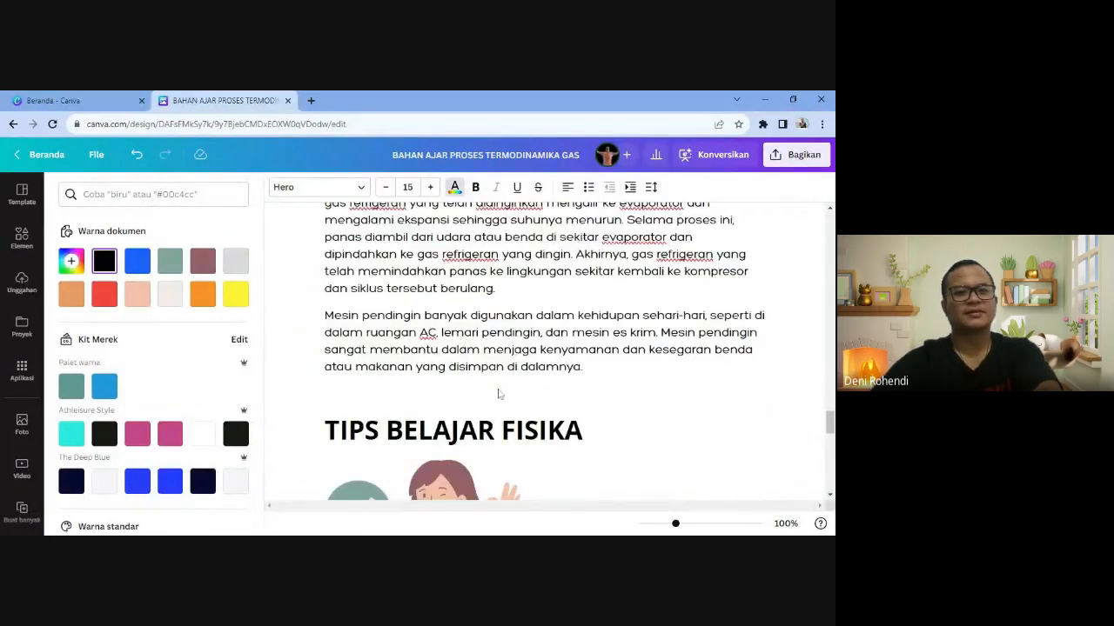
scroll(498, 394, "down", 10)
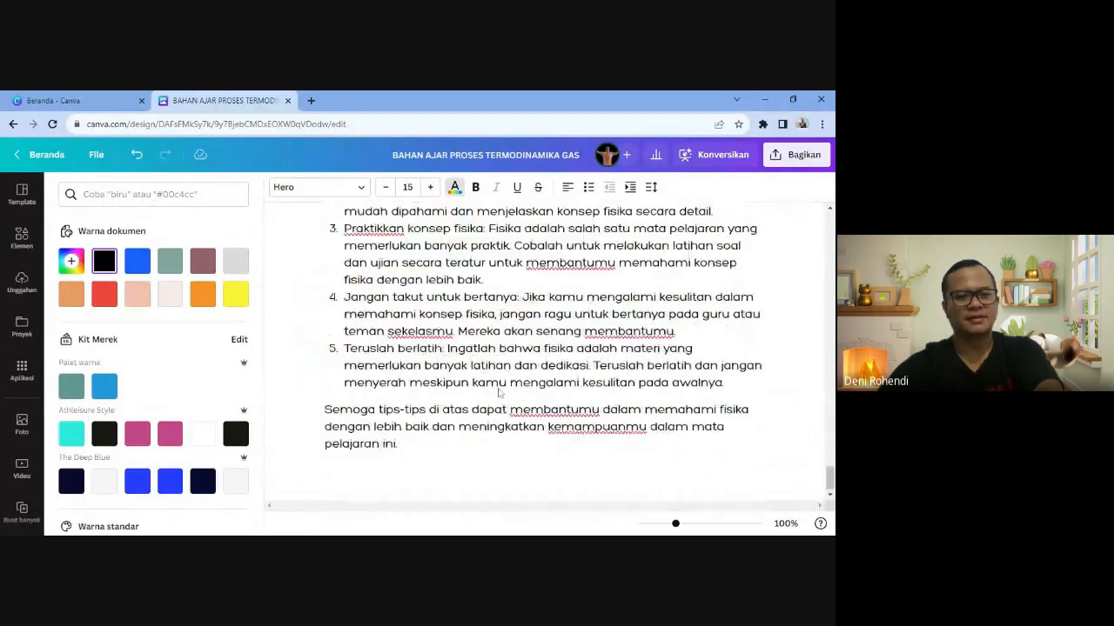
- Add an empty line after the closing 'pelajaran ini.' paragraph
left_click(397, 444)
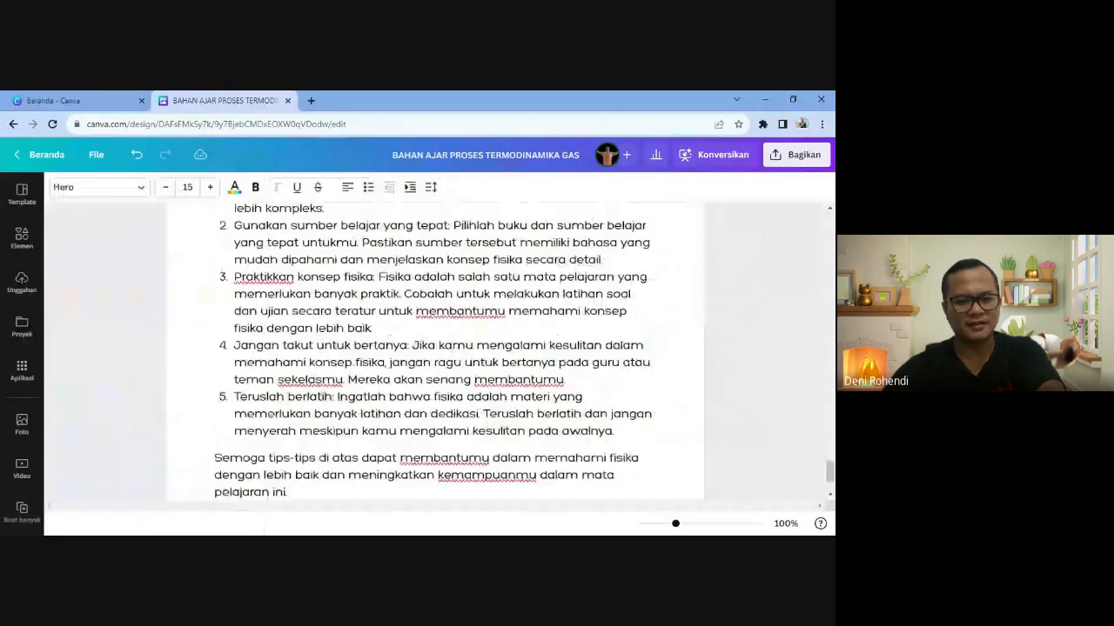
key("Return")
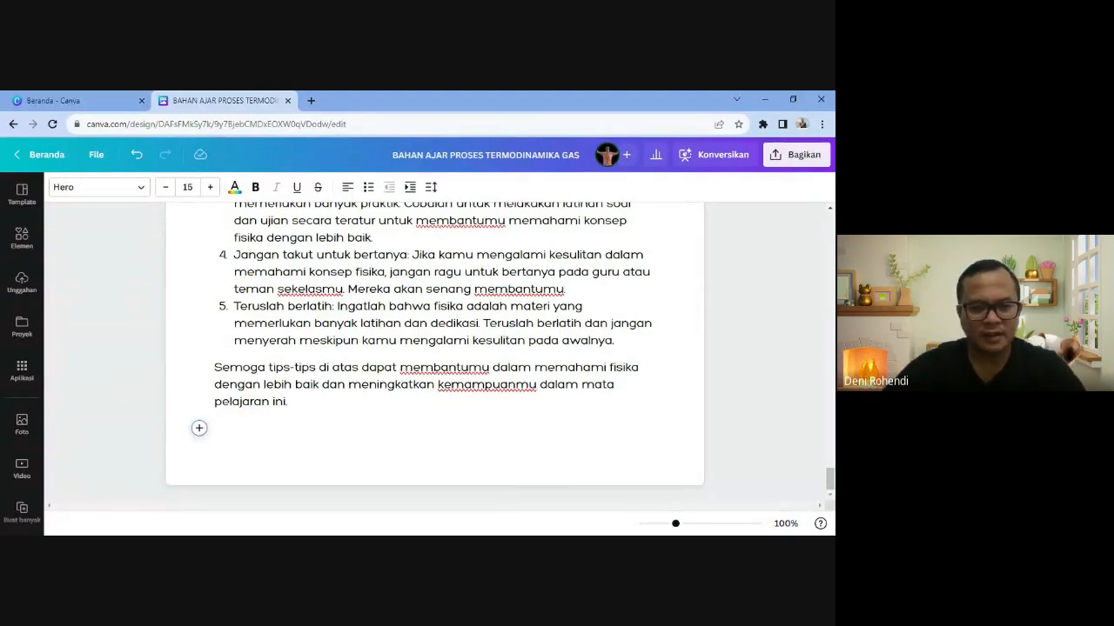
key("alt+Tab")
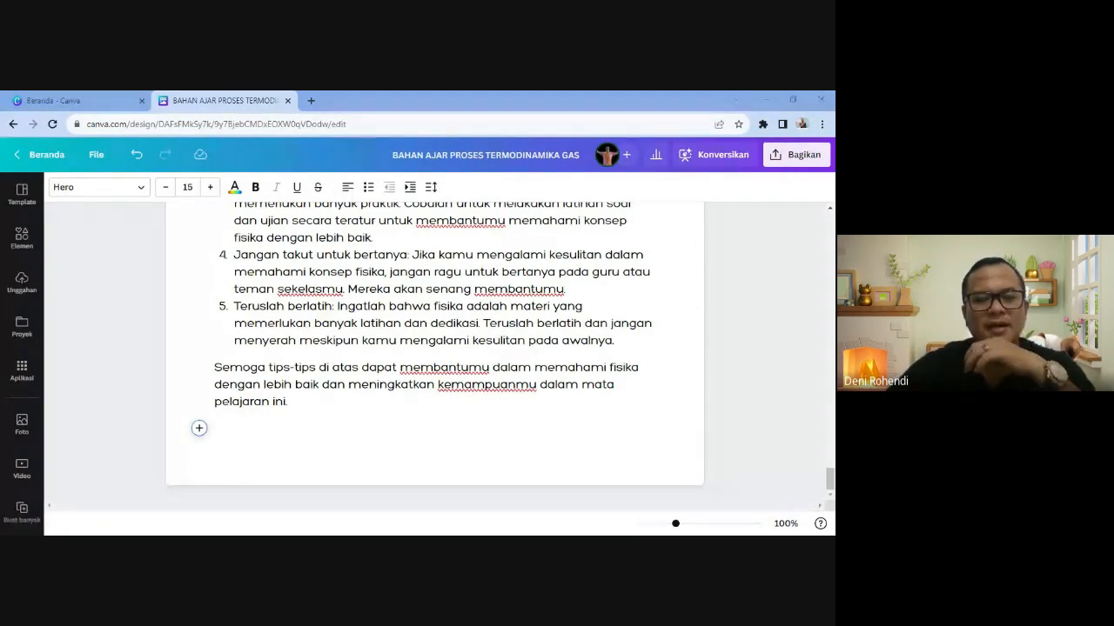
key("alt+Tab")
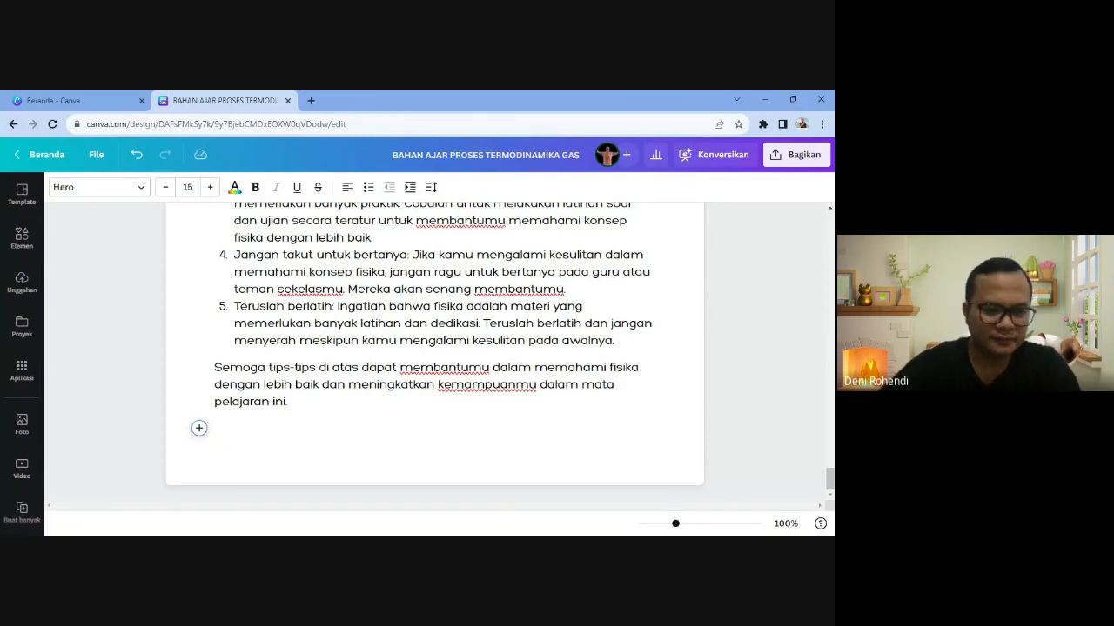
- Turn the empty line into a heading reading 'ICE BREAKING'
left_click(198, 428)
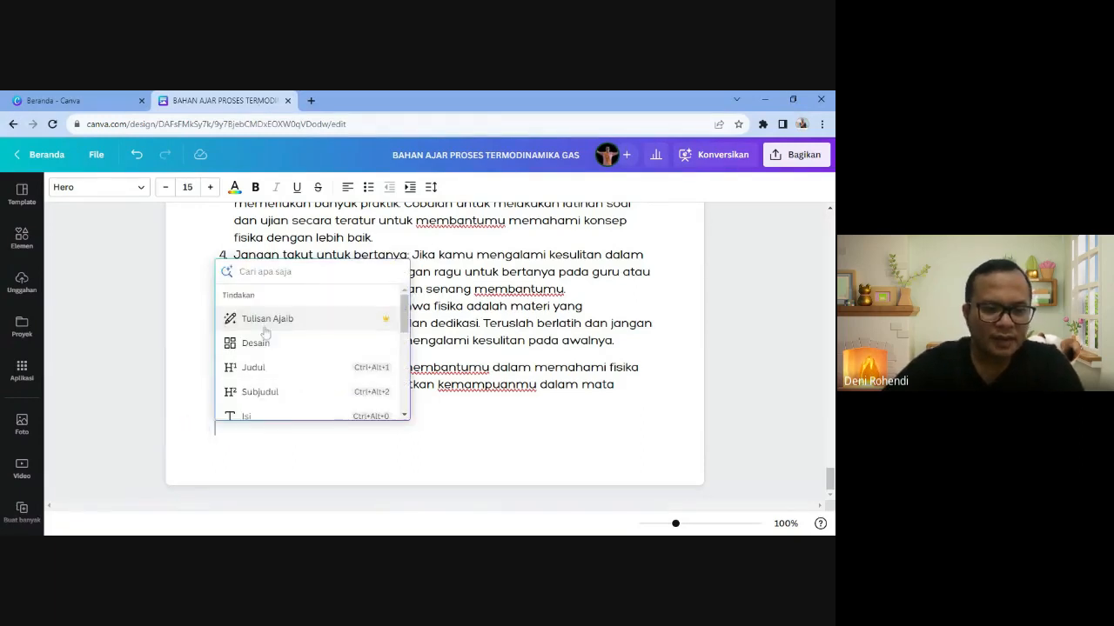
left_click(267, 342)
type("IVE")
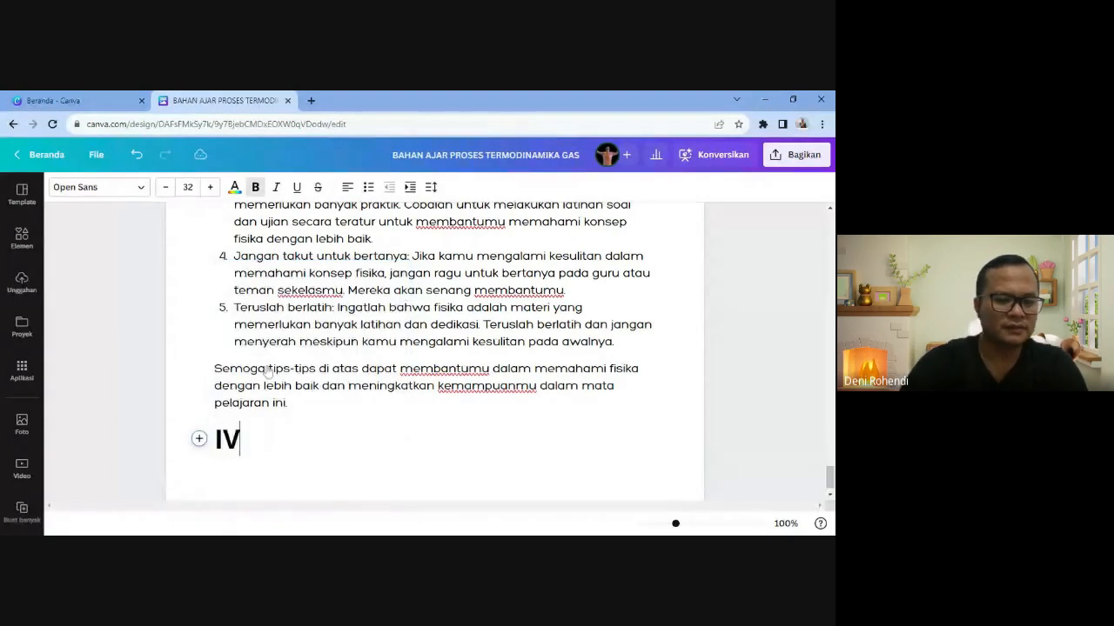
key("BackSpace")
key("BackSpace")
key("BackSpace")
type("CE ")
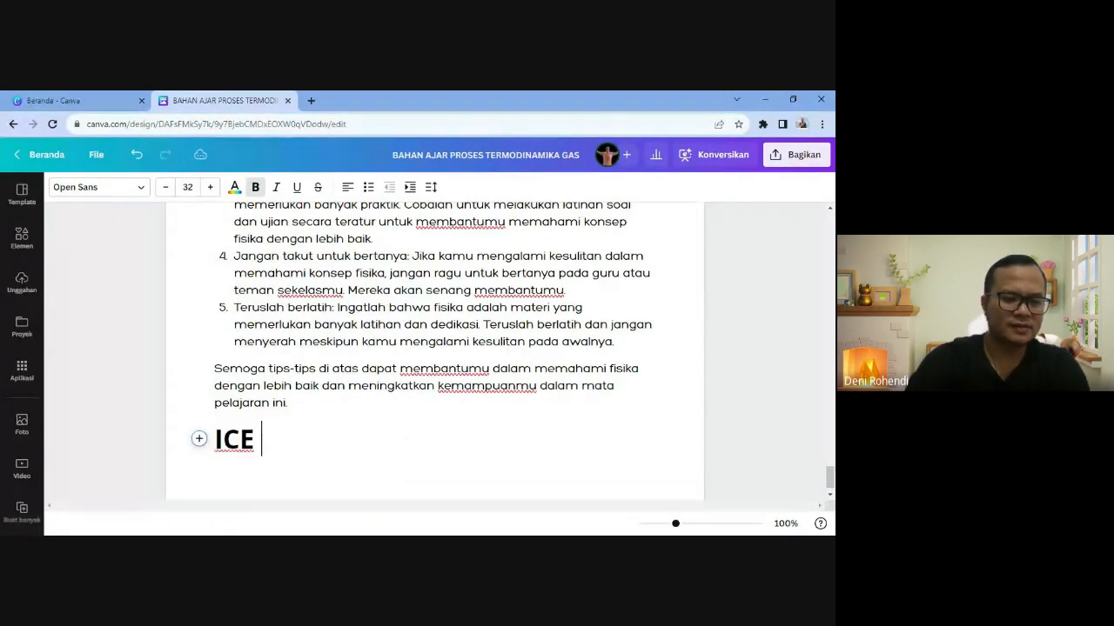
type("BREAKING")
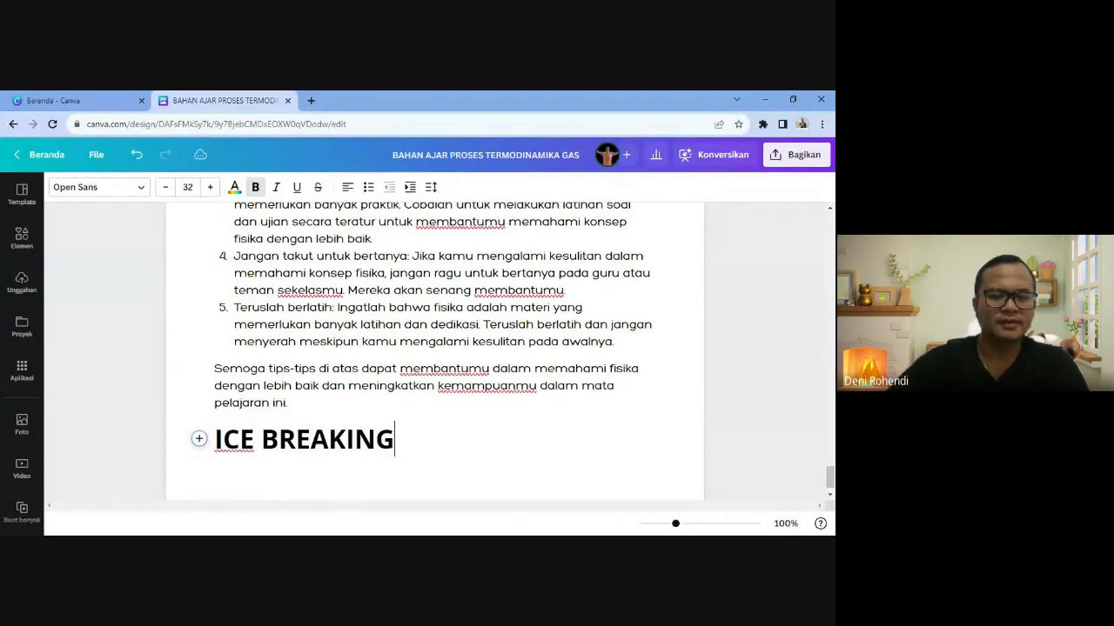
key("Return")
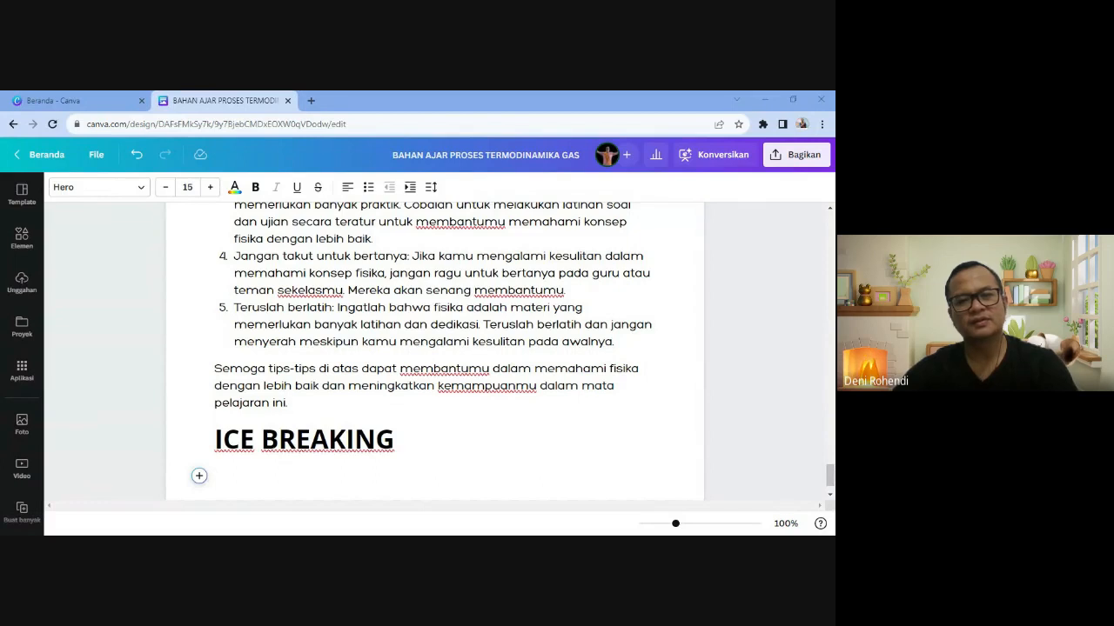
- Paste 'Lakukan ice breaking berikut ini dengan gembira. Klik disini' below it, ending with a smiling emoji
scroll(434, 352, "down", 1)
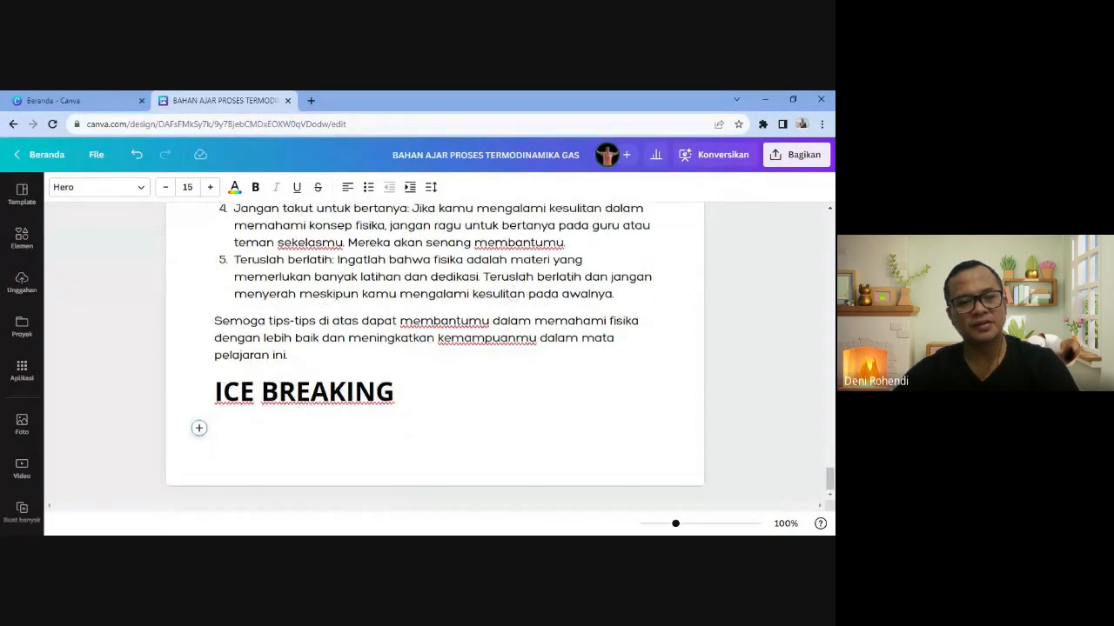
type("Lakukan ice breaking berikut ini dengan gembira. Klik disini �")
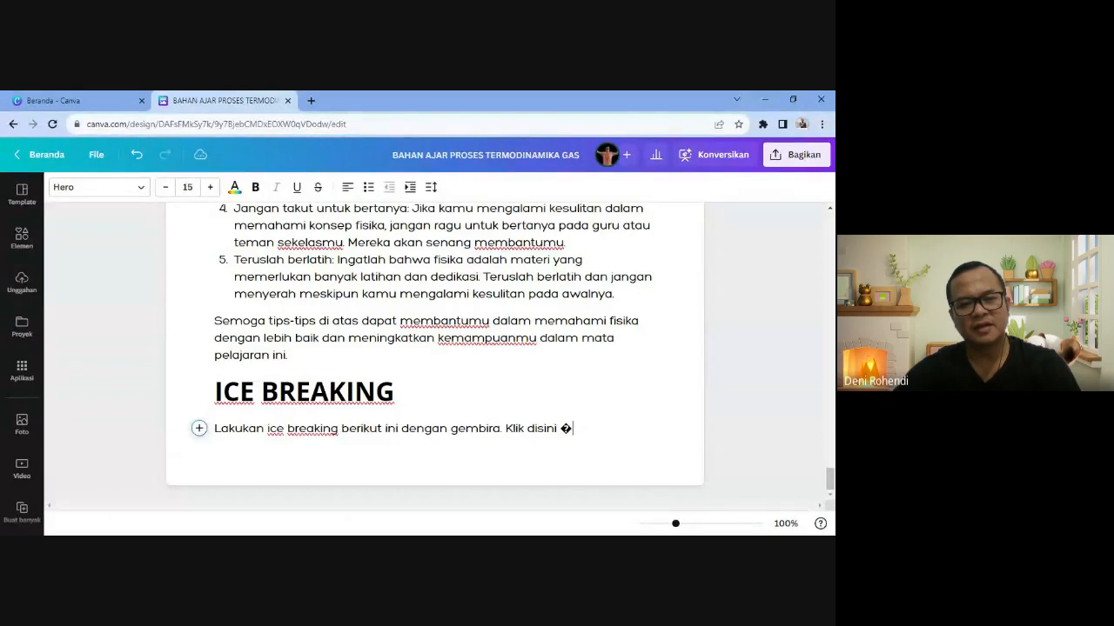
key("BackSpace")
type(":")
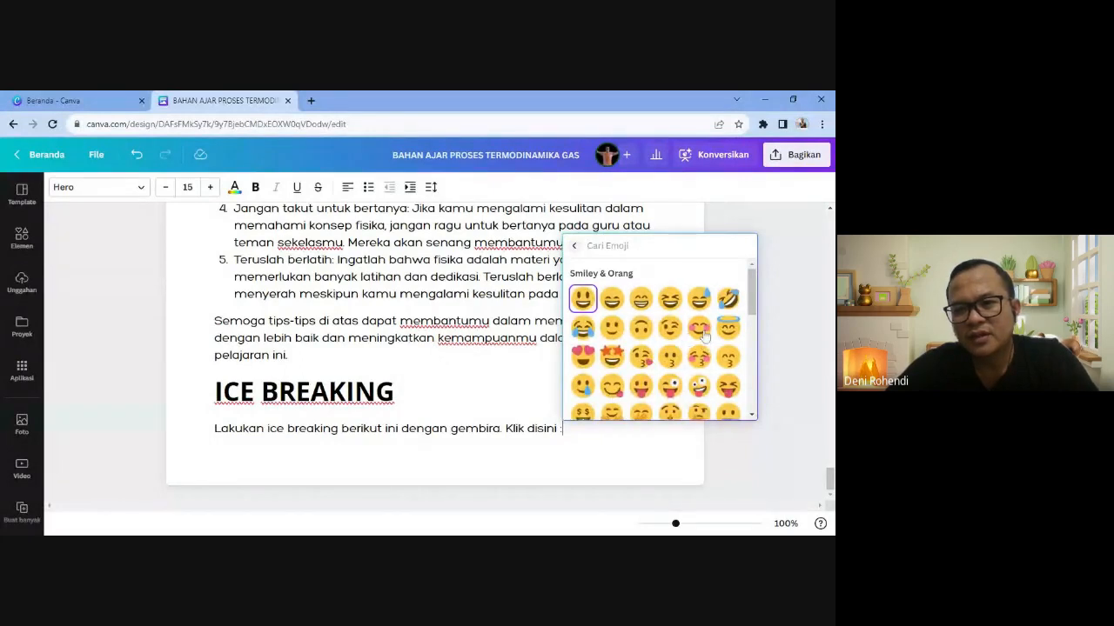
left_click(699, 330)
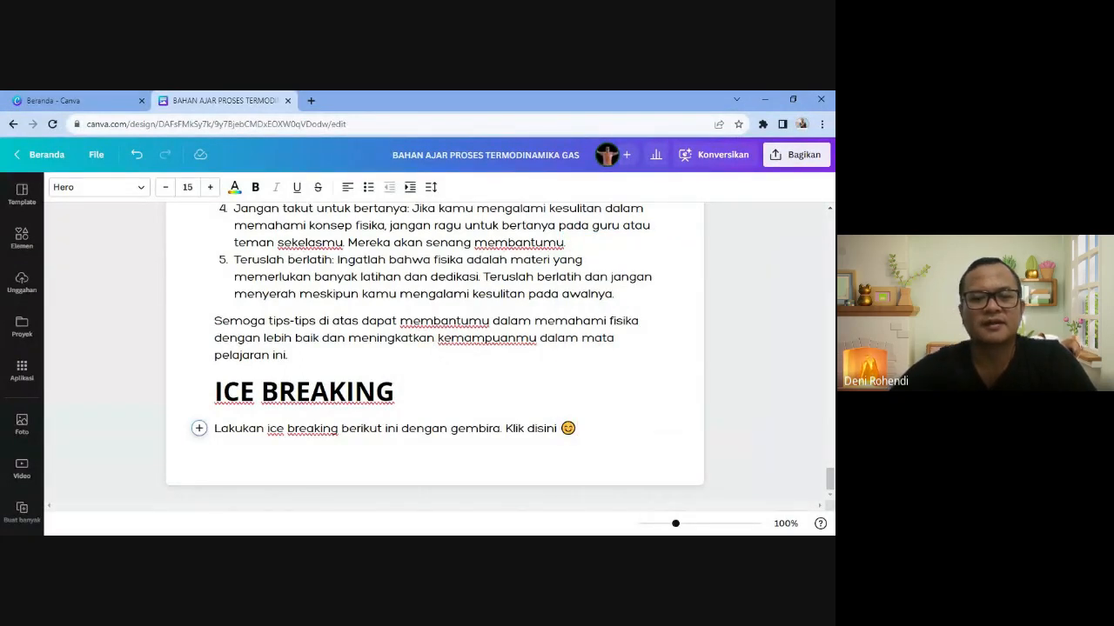
key("Return")
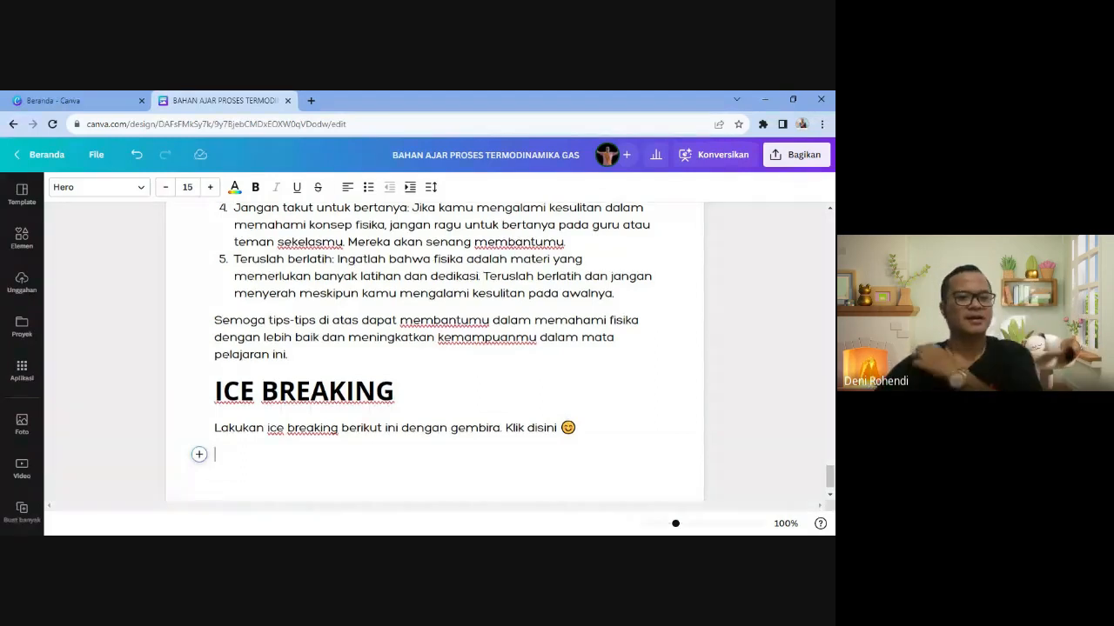
scroll(435, 353, "down", 1)
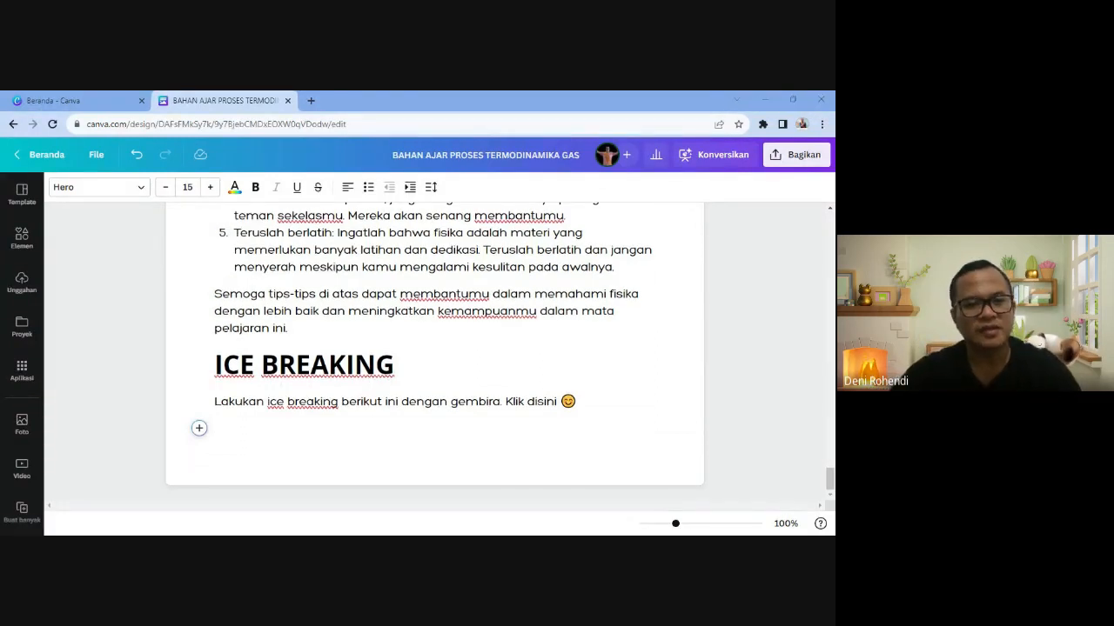
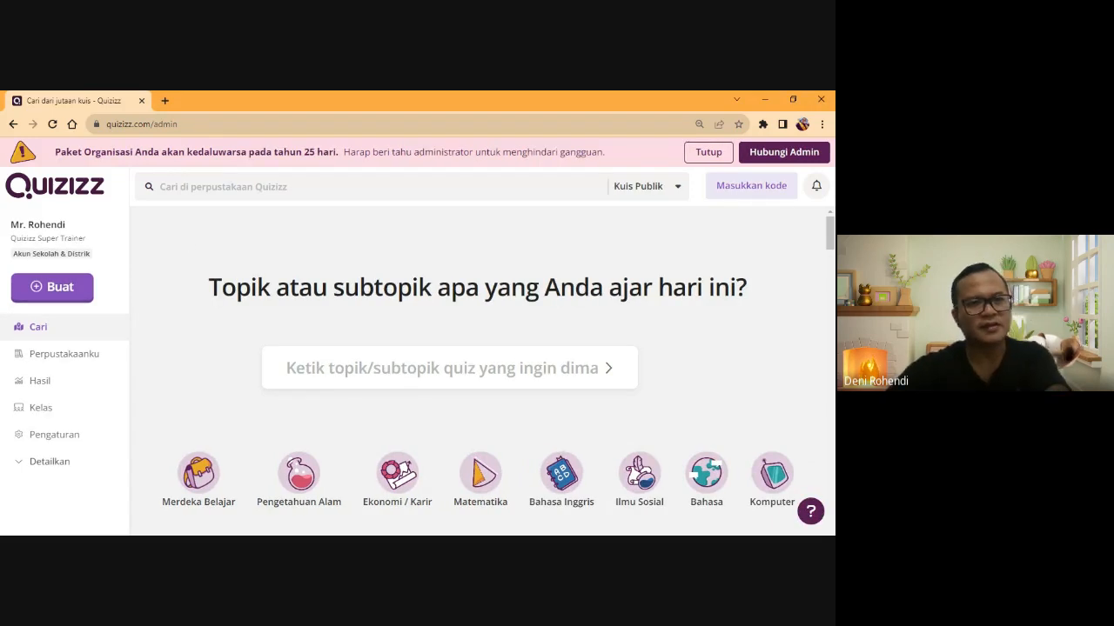
- Search the Quizizz library for 'ICE BREAKING SERU'
left_click(161, 187)
type("ICE")
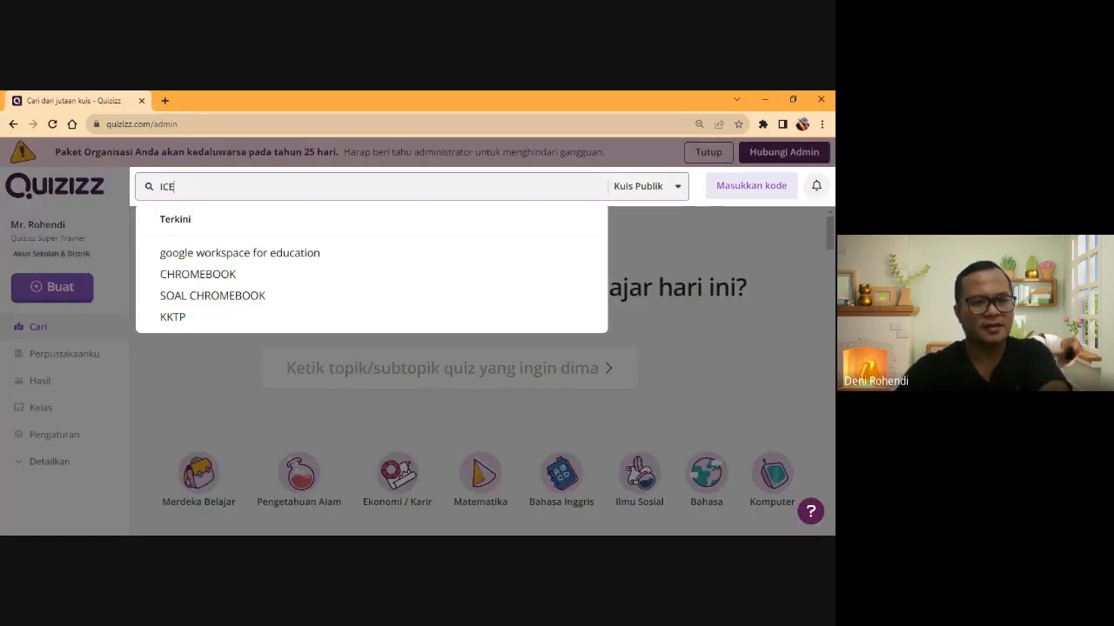
type(" BREAKING SERU")
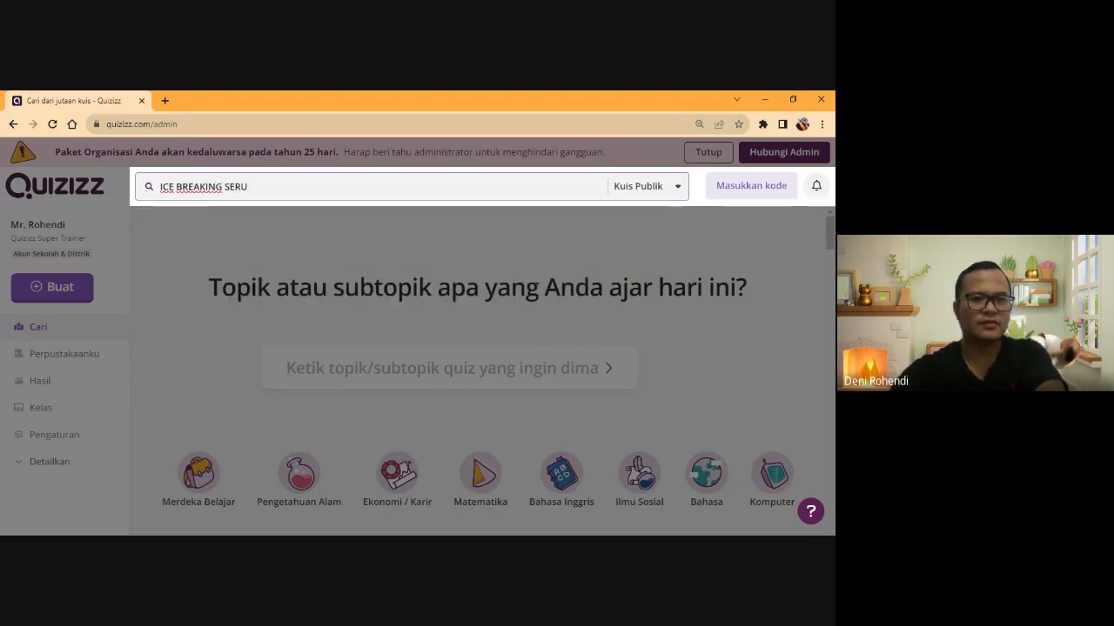
key("Return")
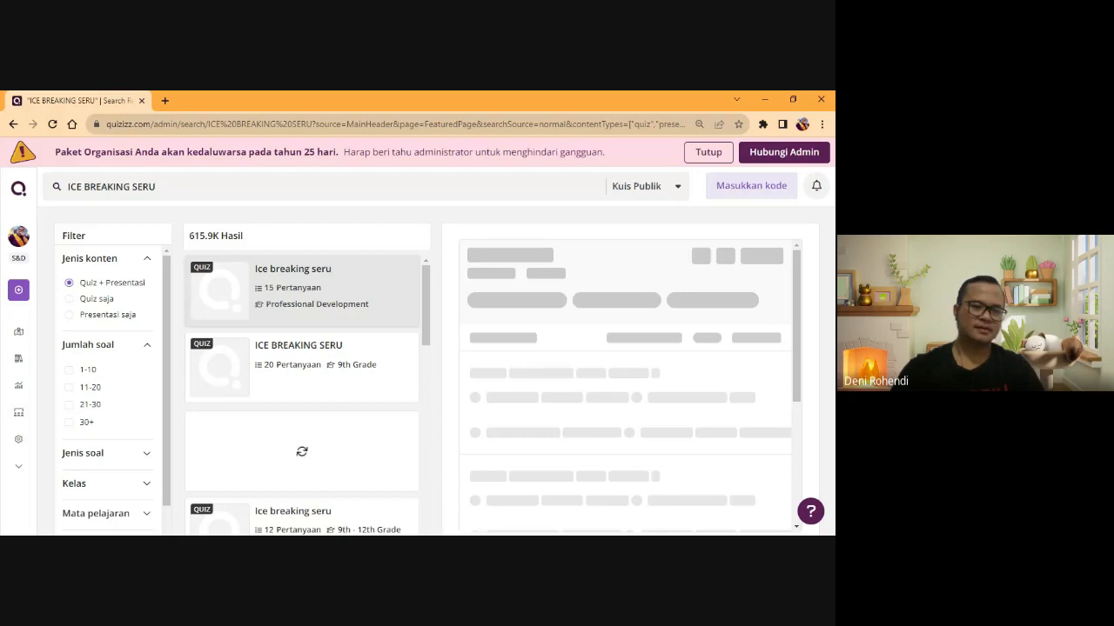
- Preview the 20-question and SOAL ICE BREAKING SERU quizzes, then open the 15-question Ice breaking seru quiz
left_click(356, 383)
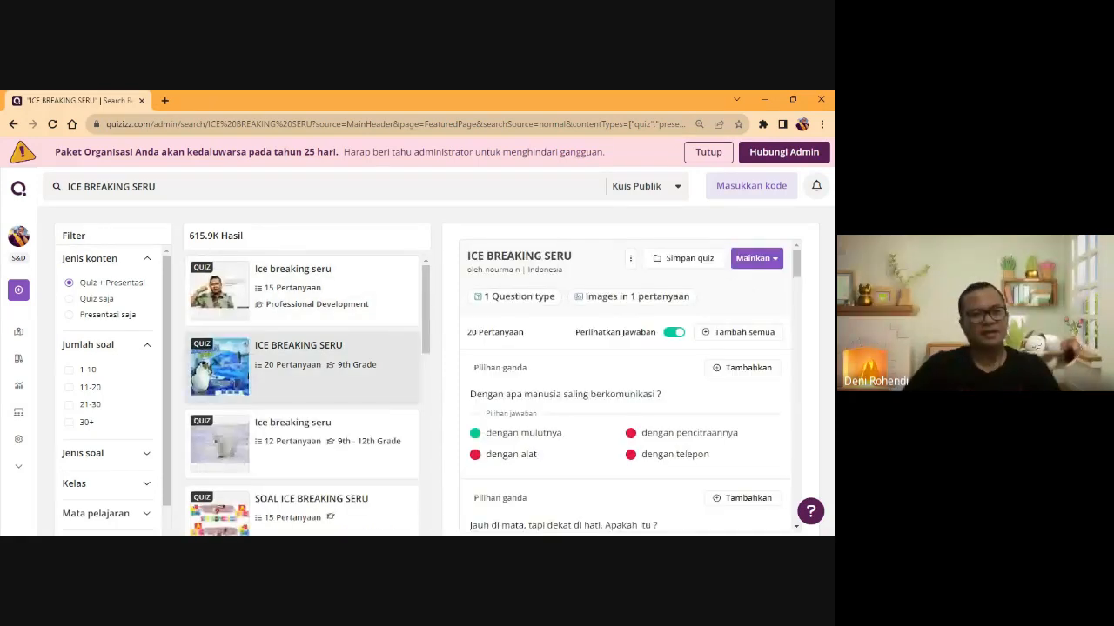
left_click(313, 509)
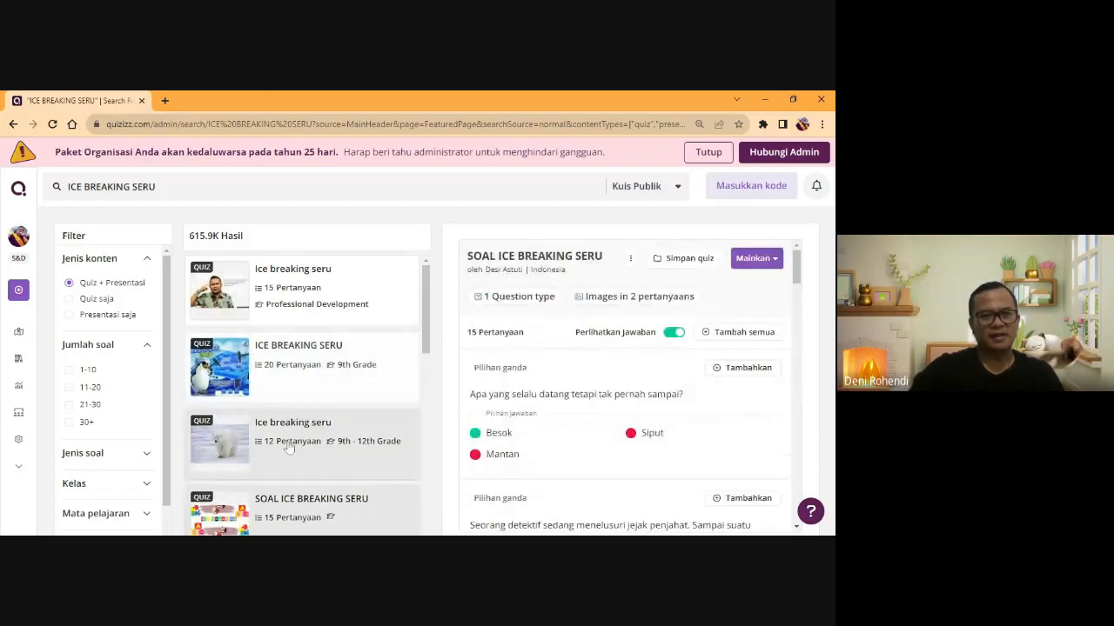
left_click(241, 296)
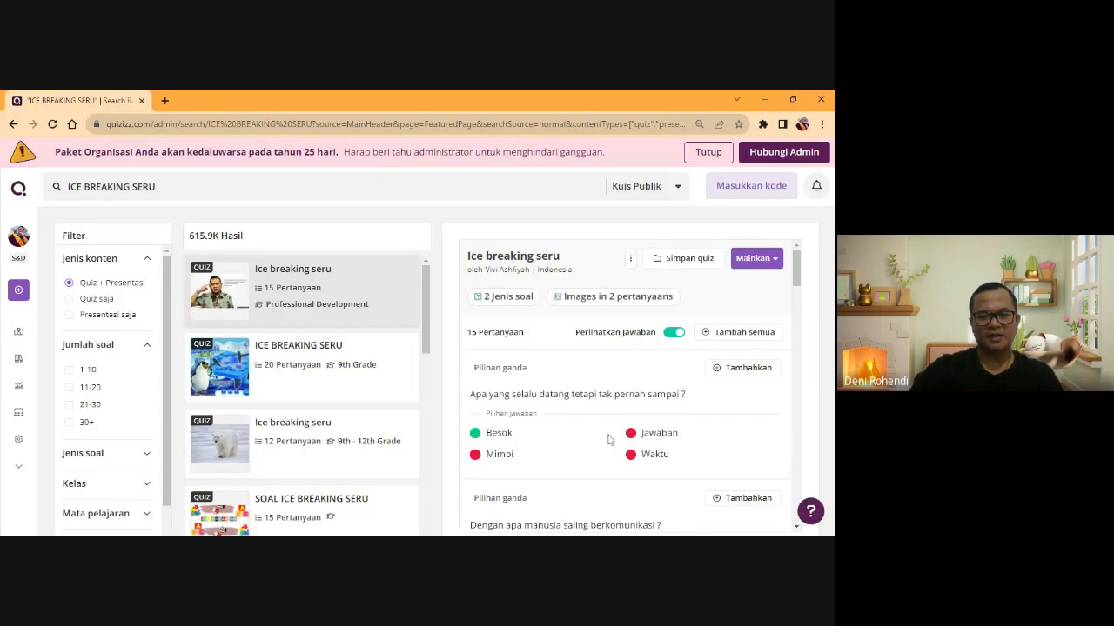
scroll(608, 441, "down", 2)
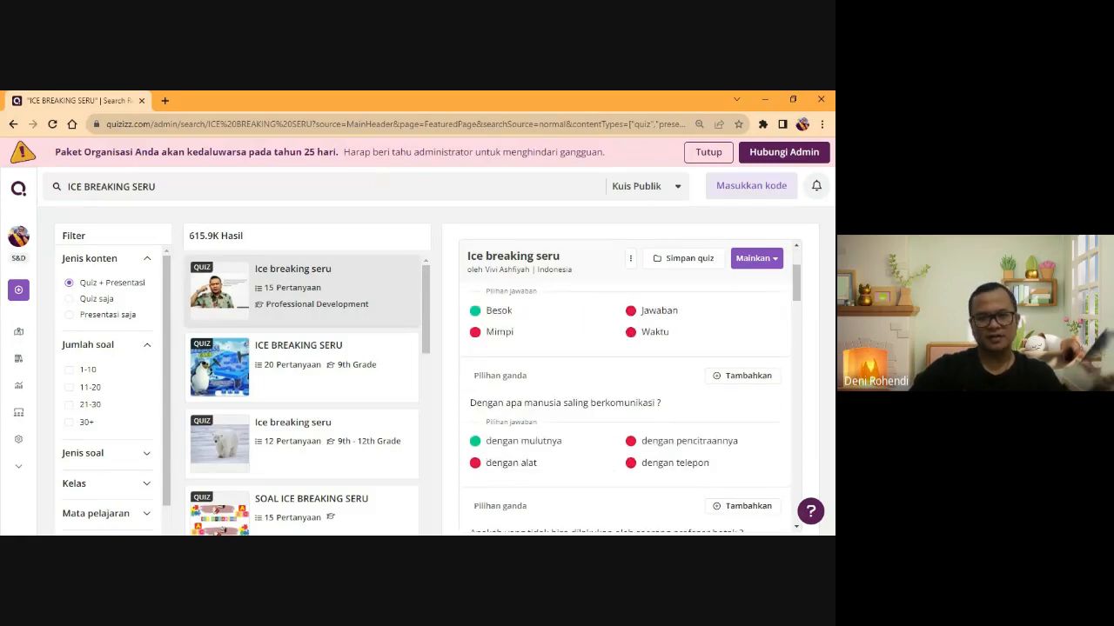
left_click(261, 300)
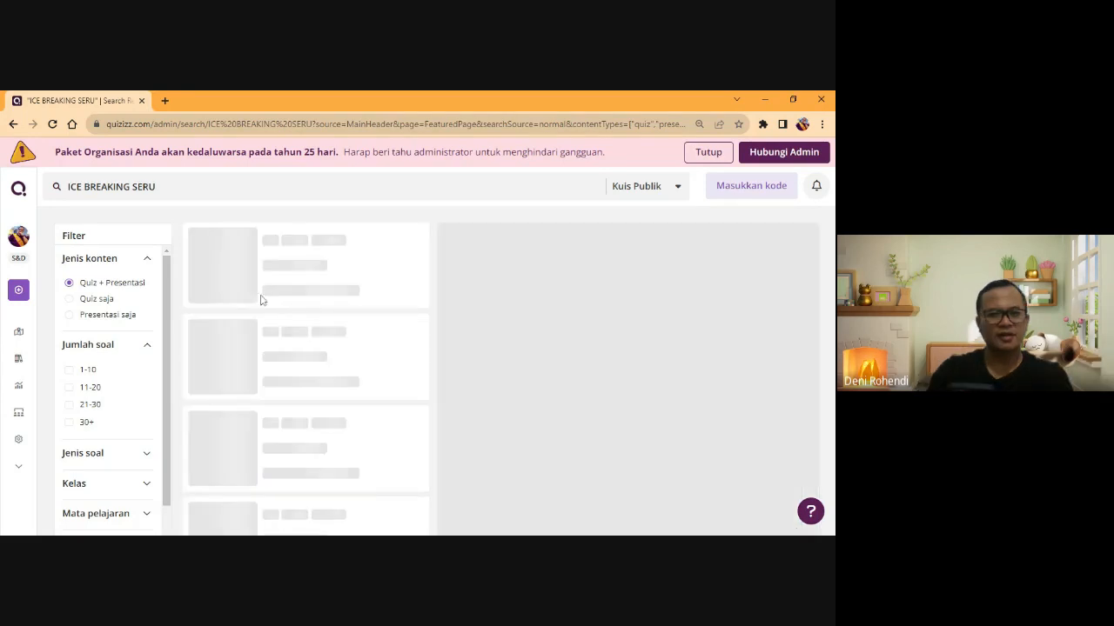
left_click(261, 300)
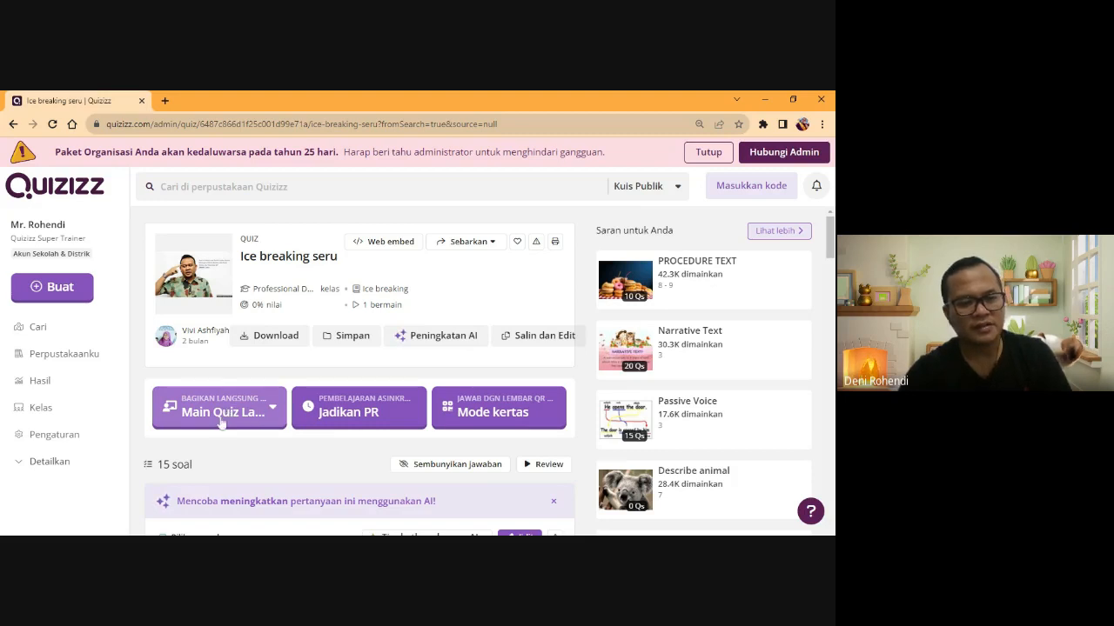
- Assign Ice breaking seru as homework (Jadikan PR), reviewing its settings and memes before Tugaskan
left_click(341, 412)
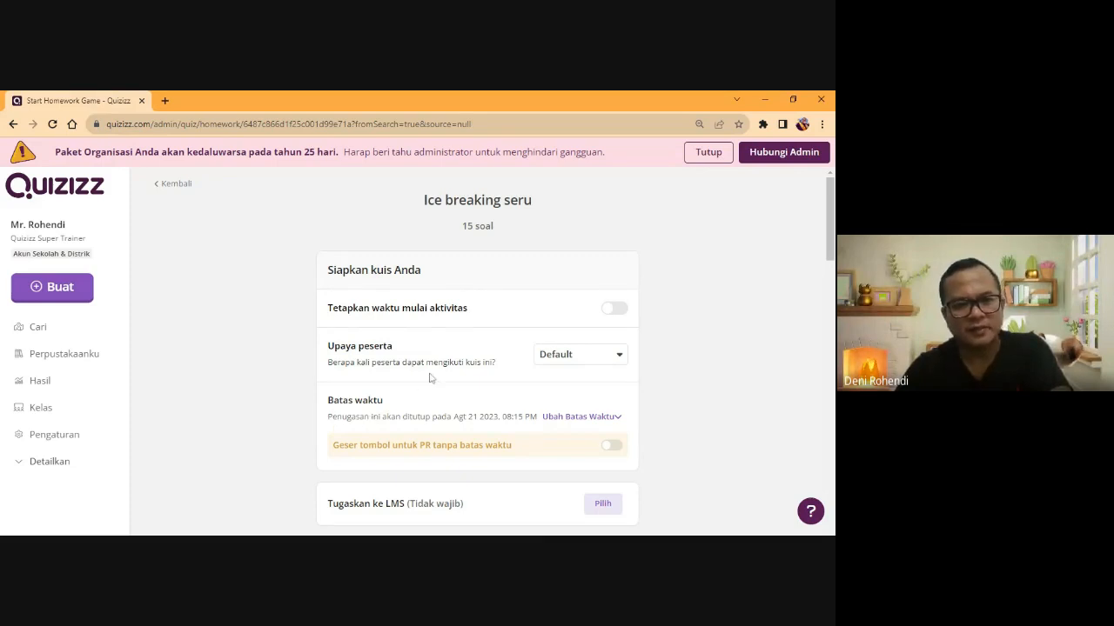
scroll(429, 378, "down", 1)
scroll(429, 380, "down", 2)
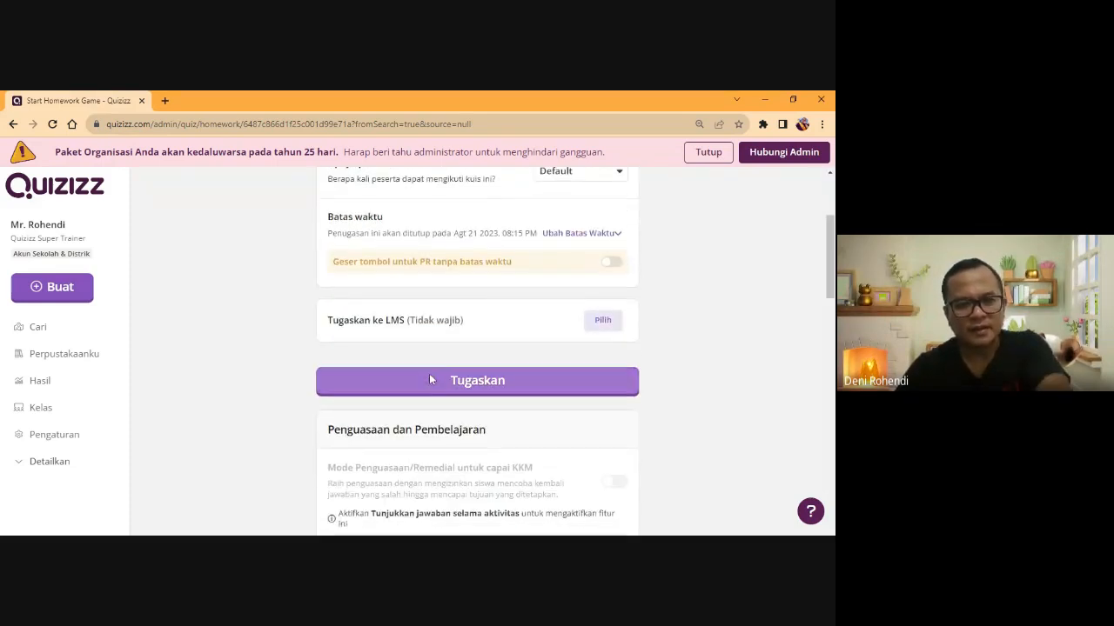
scroll(430, 381, "down", 3)
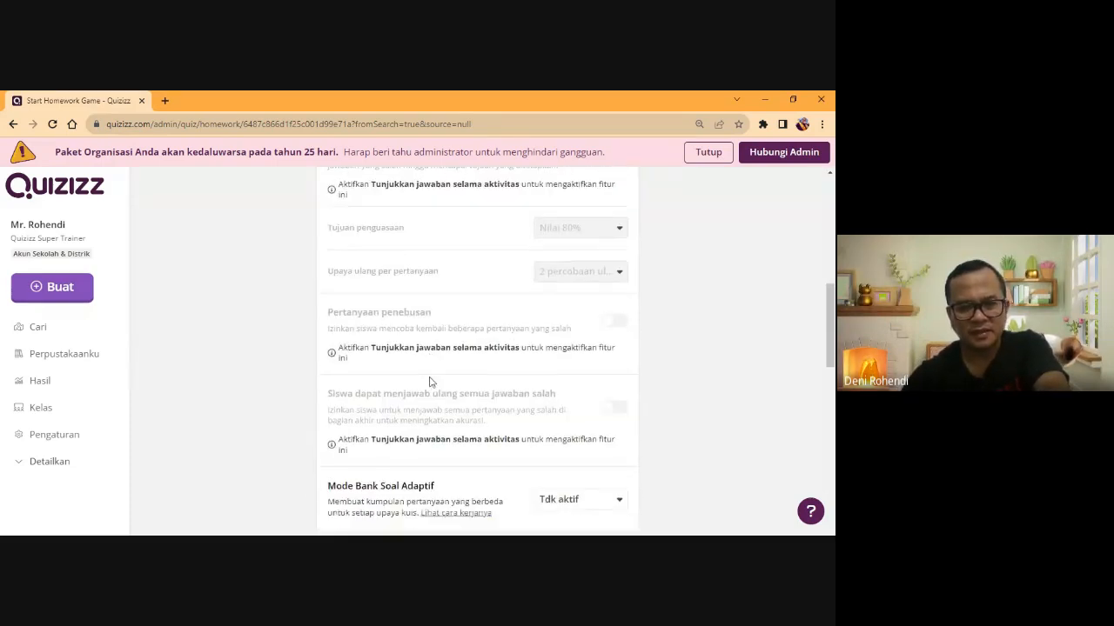
scroll(430, 381, "down", 1)
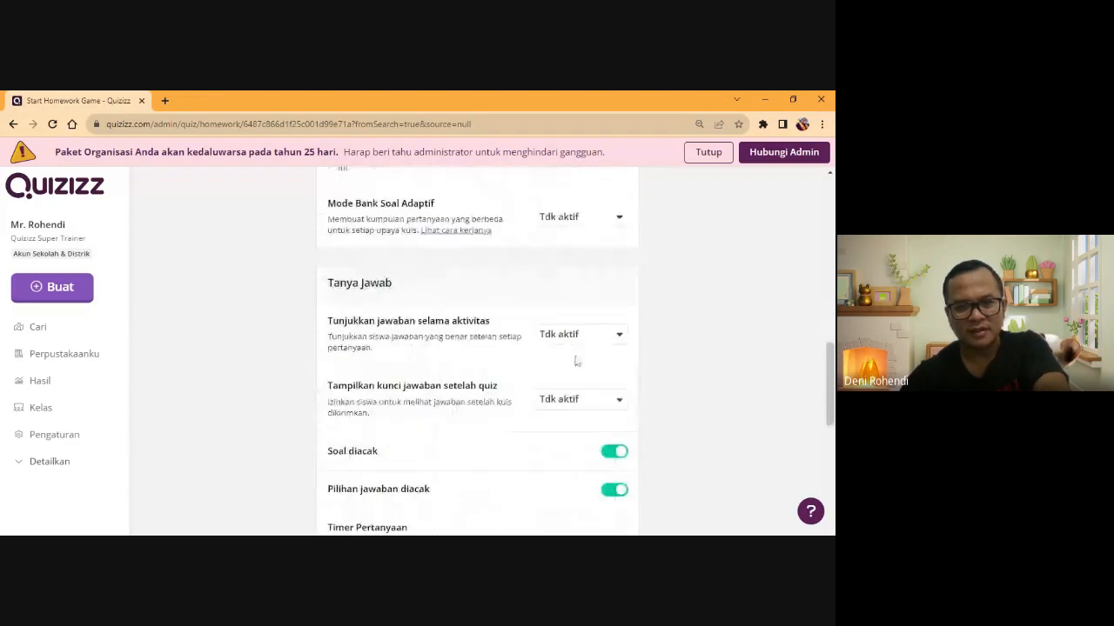
scroll(576, 364, "down", 1)
scroll(575, 364, "down", 1)
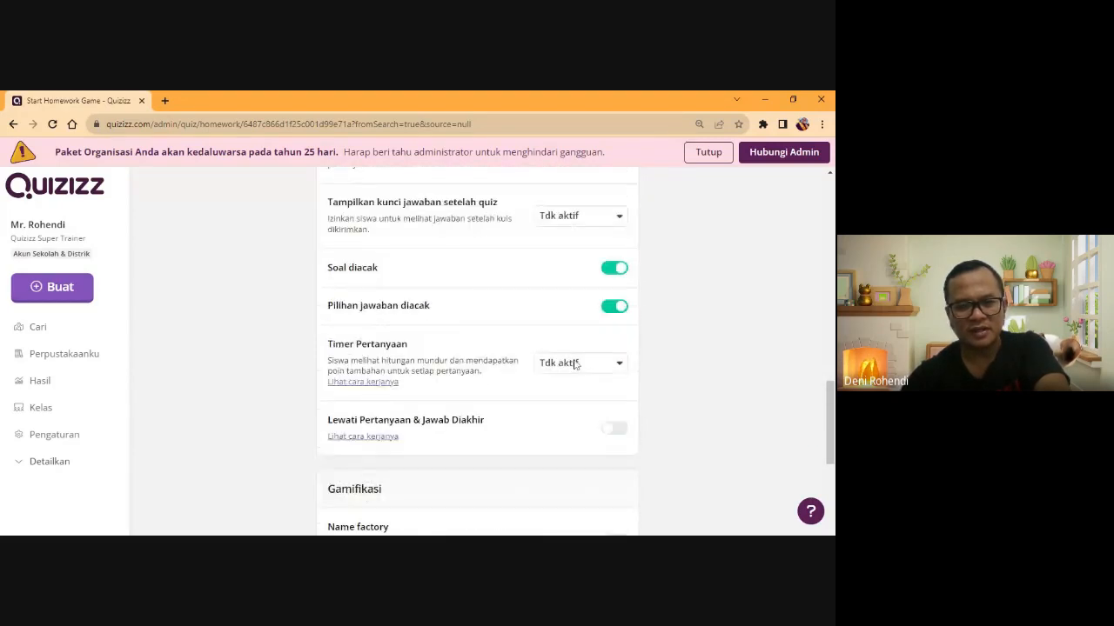
scroll(567, 333, "down", 1)
scroll(629, 427, "down", 3)
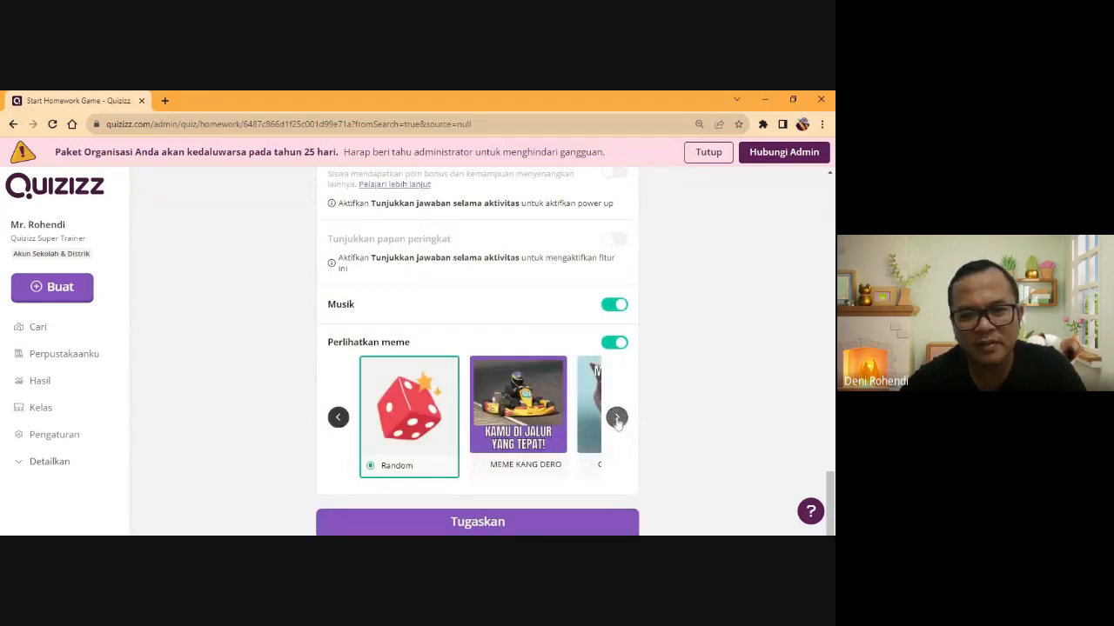
left_click(617, 419)
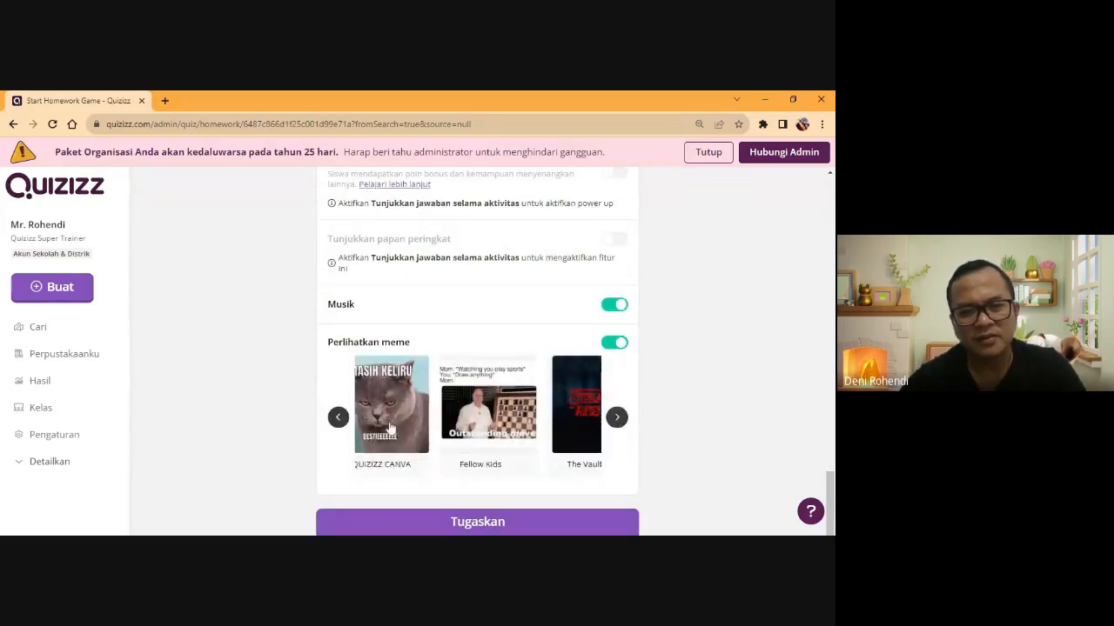
left_click(494, 524)
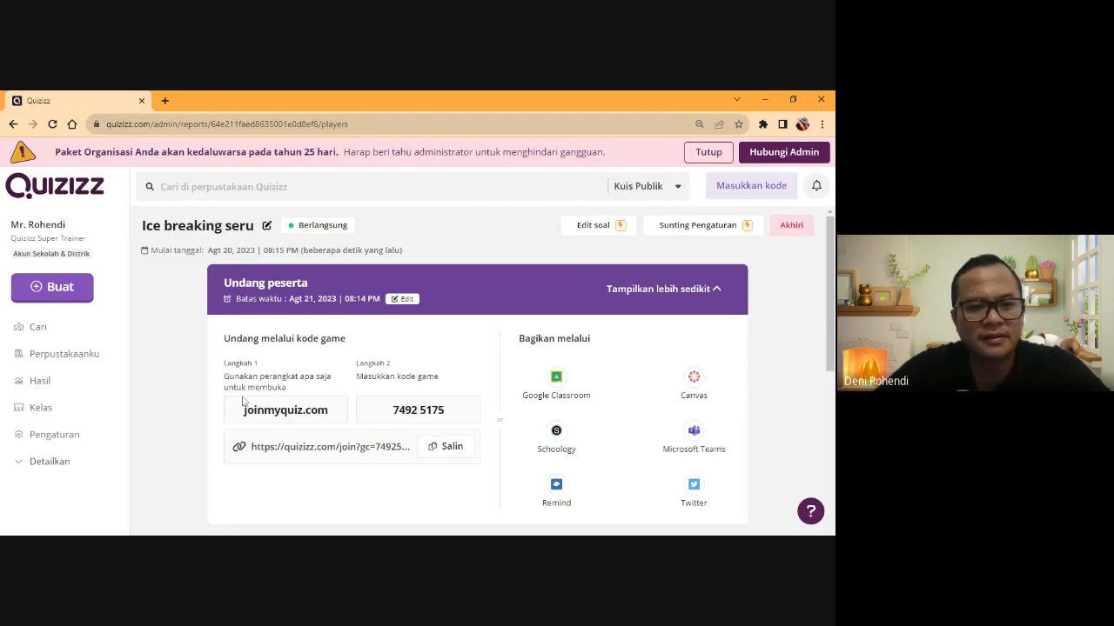
- Copy the running quiz's joinmyquiz.com join link with Salin
scroll(399, 427, "down", 2)
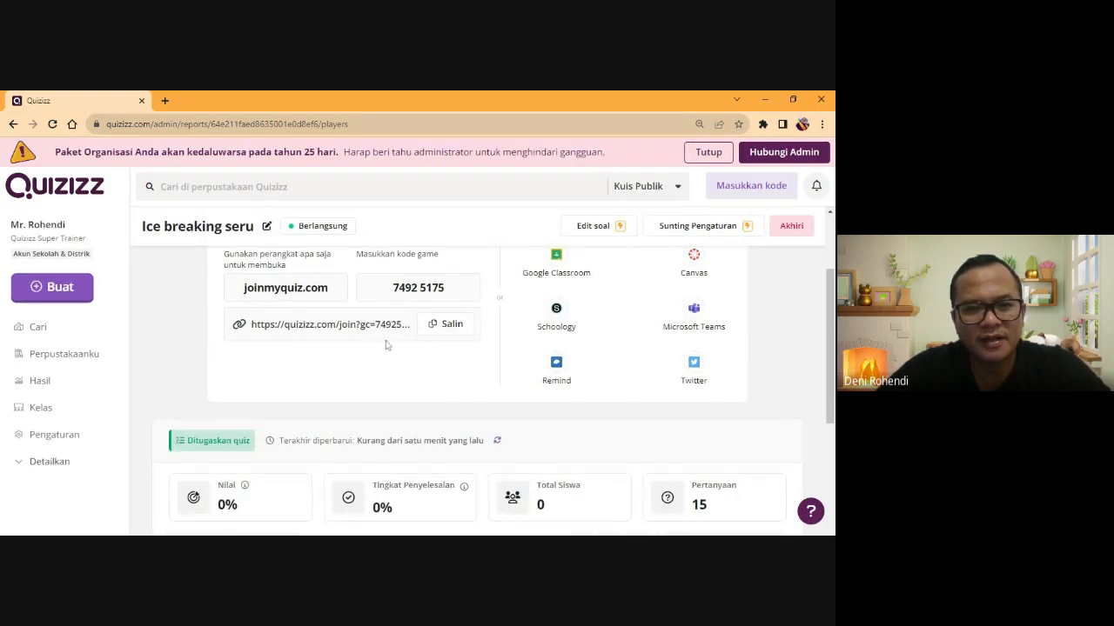
scroll(445, 391, "up", 1)
left_click(446, 393)
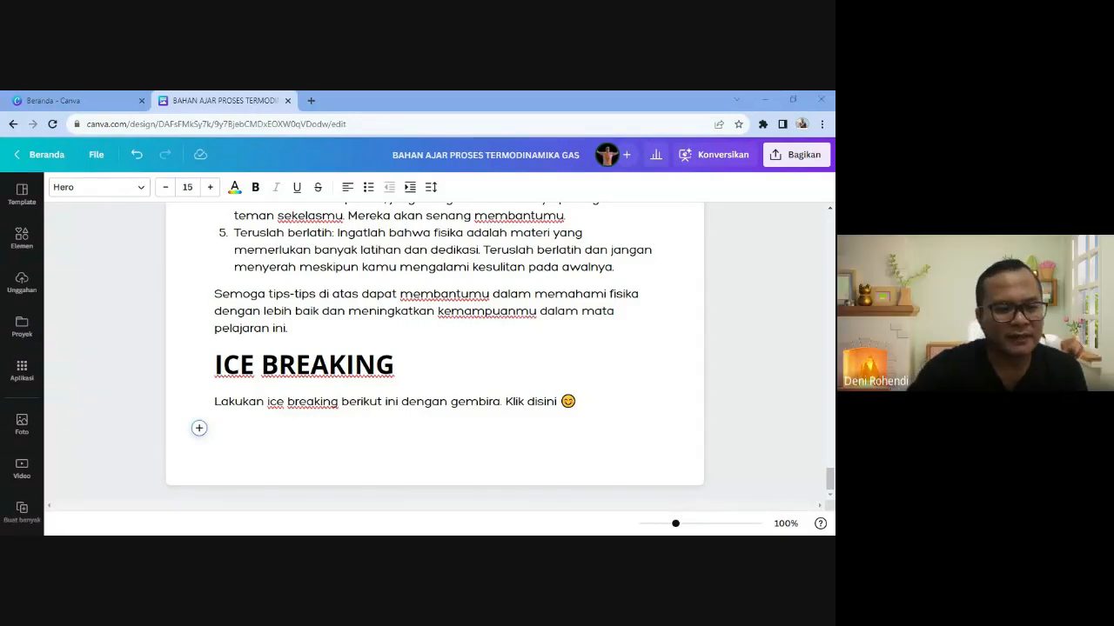
- Embed the copied Quizizz join link as a card on the empty line below ICE BREAKING
left_click(478, 402)
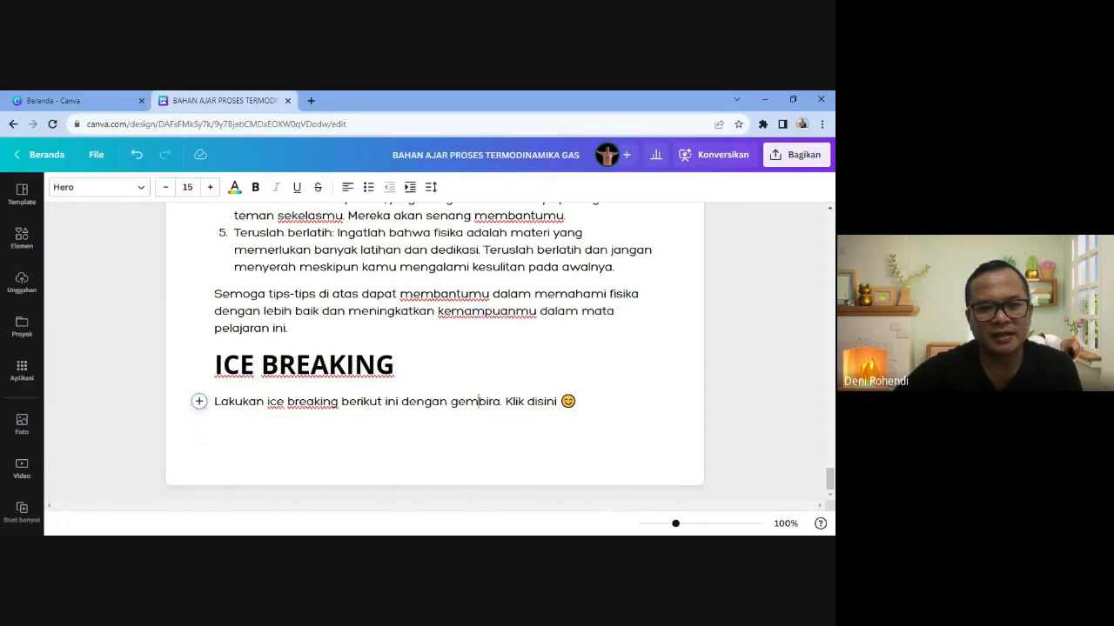
left_click(215, 428)
left_click(198, 428)
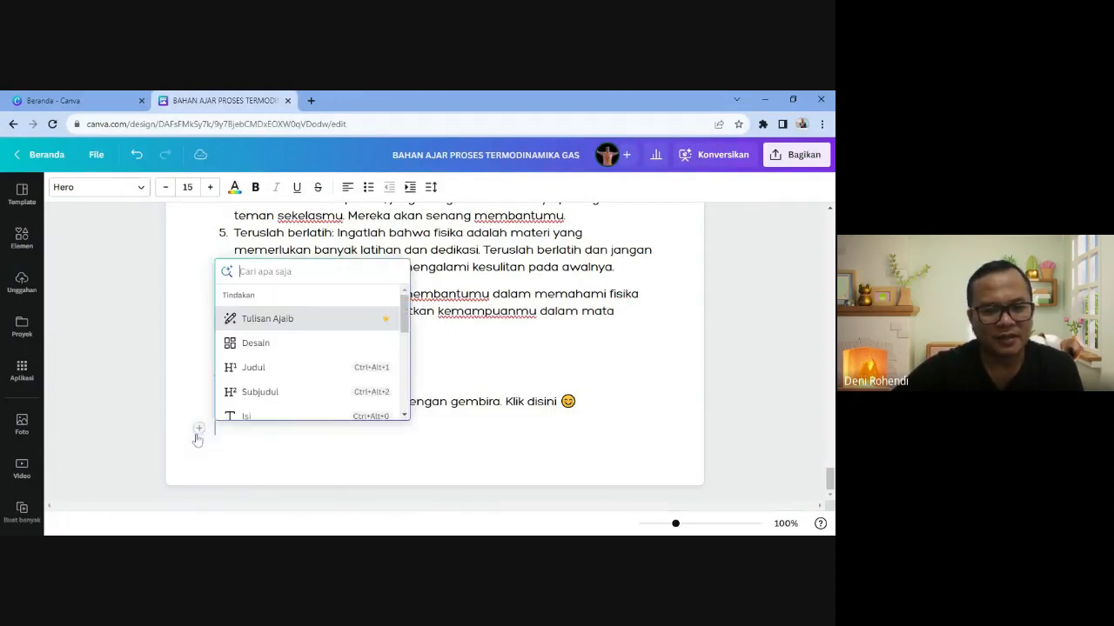
scroll(261, 400, "down", 3)
scroll(269, 393, "down", 2)
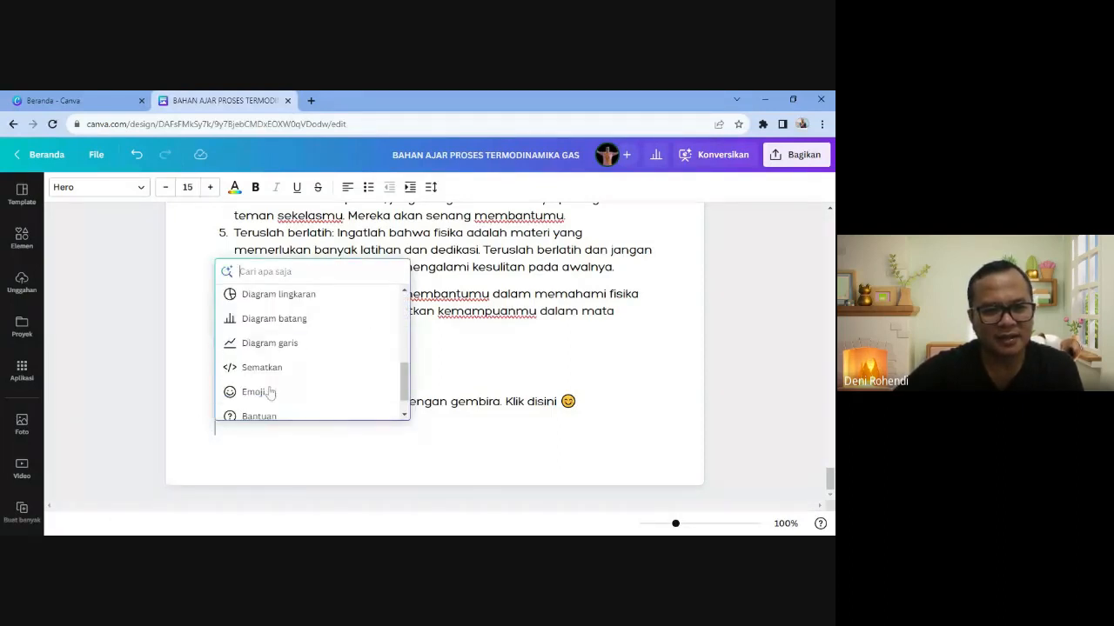
left_click(281, 375)
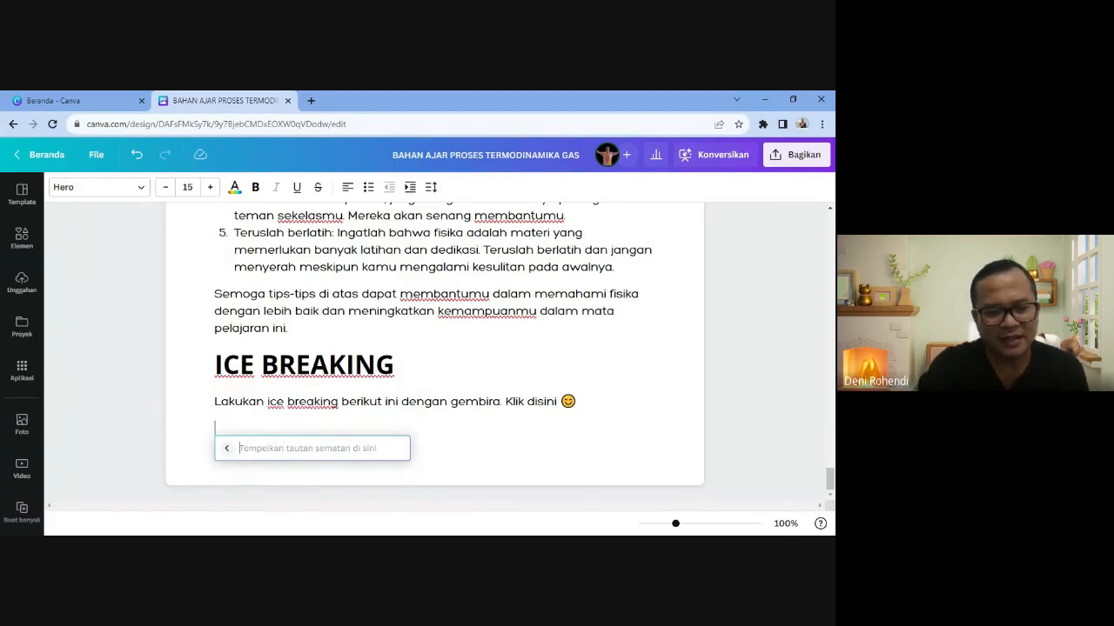
key("ctrl+v")
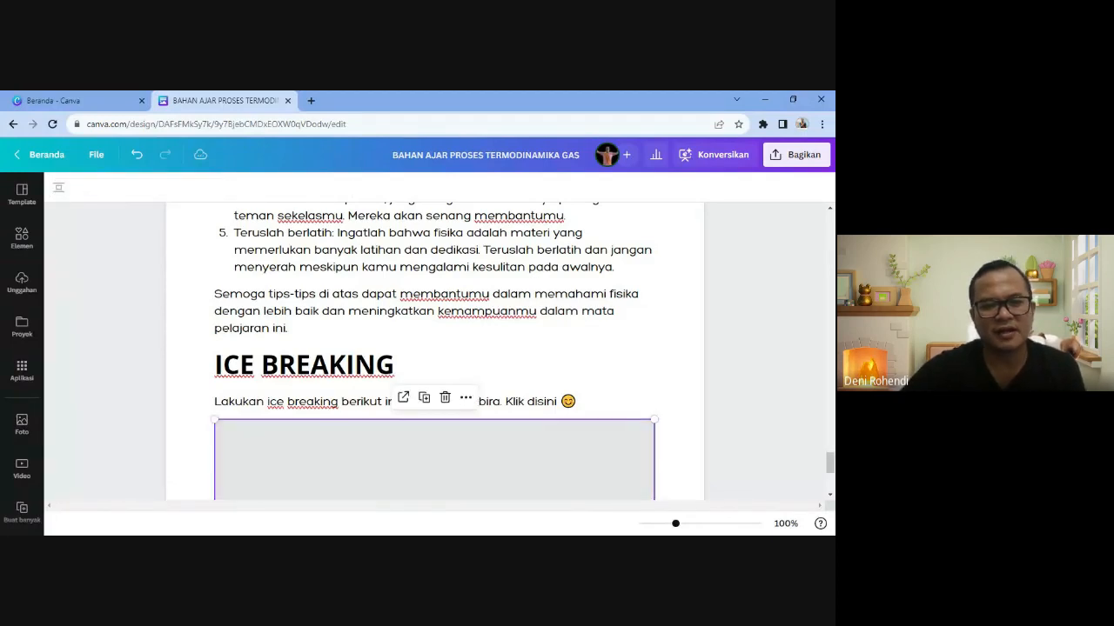
scroll(435, 352, "down", 3)
left_click(217, 484)
scroll(435, 351, "down", 1)
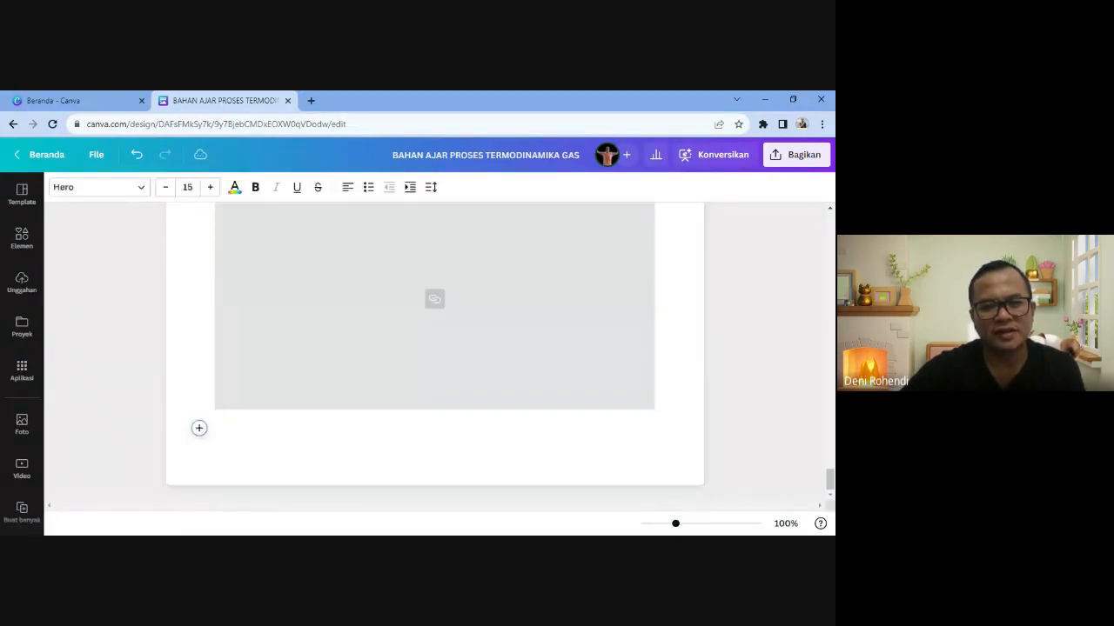
scroll(343, 369, "up", 1)
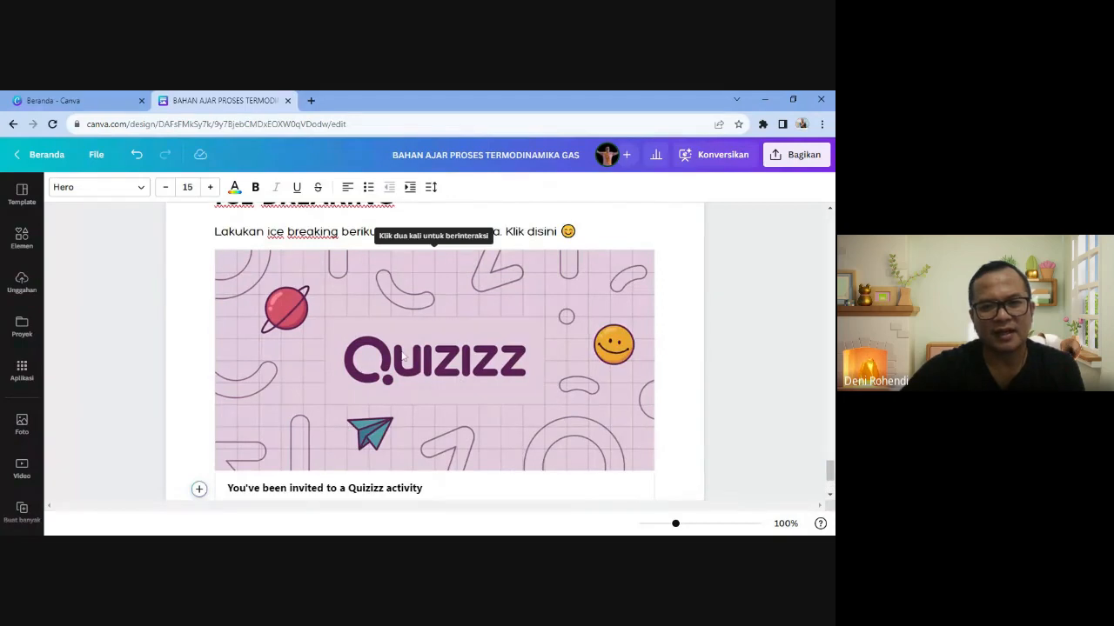
scroll(644, 271, "up", 1)
left_click_drag(558, 267, 526, 267)
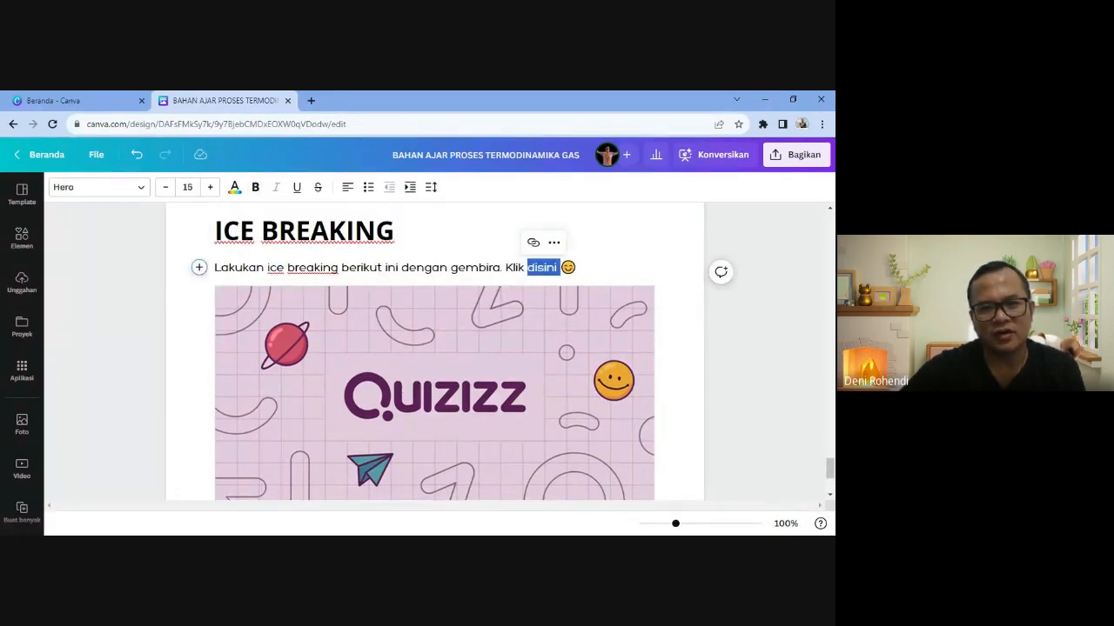
left_click(533, 242)
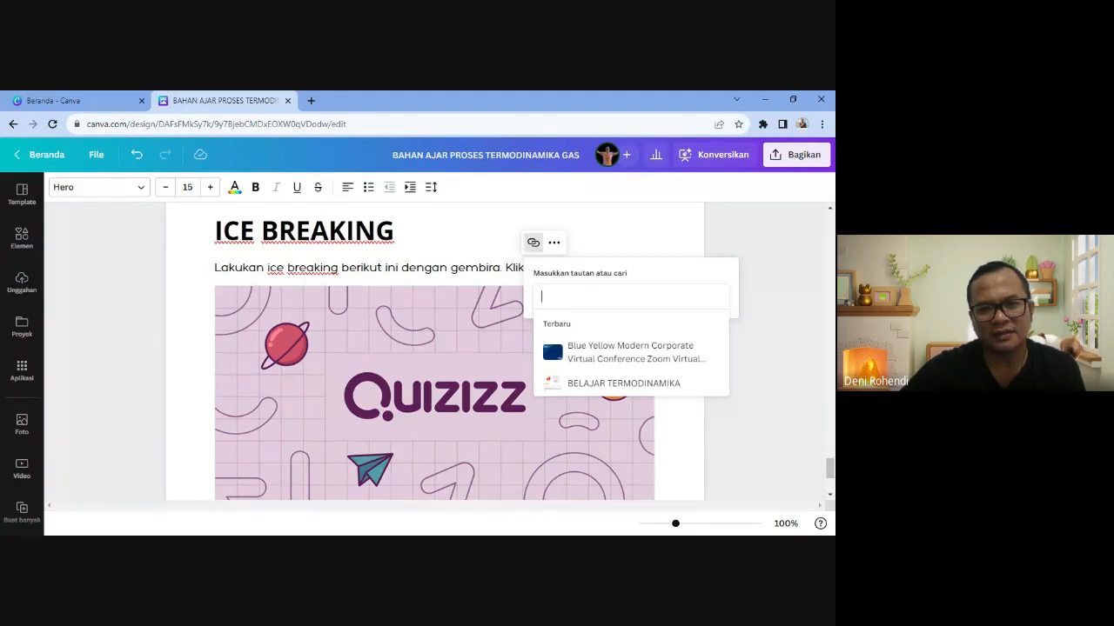
key("ctrl+v")
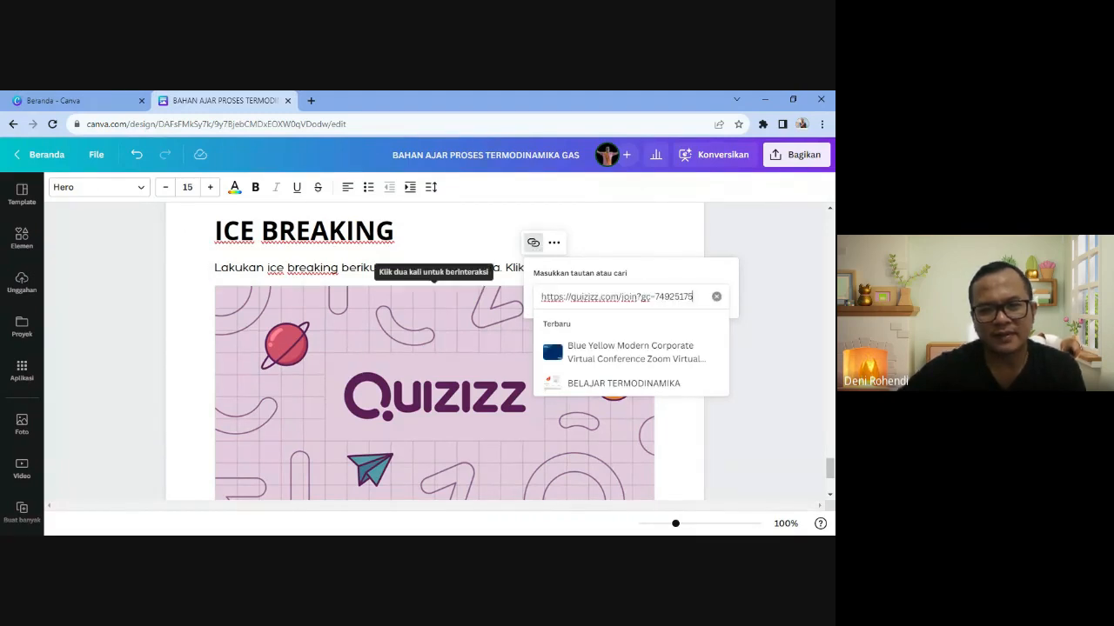
key("Return")
left_click(615, 314)
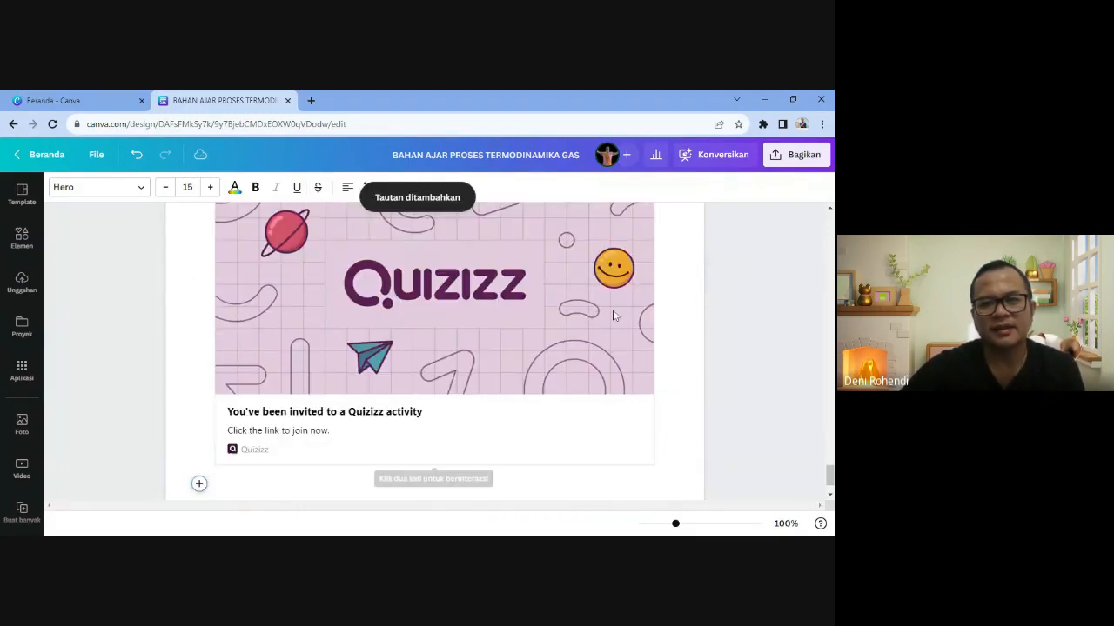
scroll(615, 314, "up", 3)
left_click(537, 339)
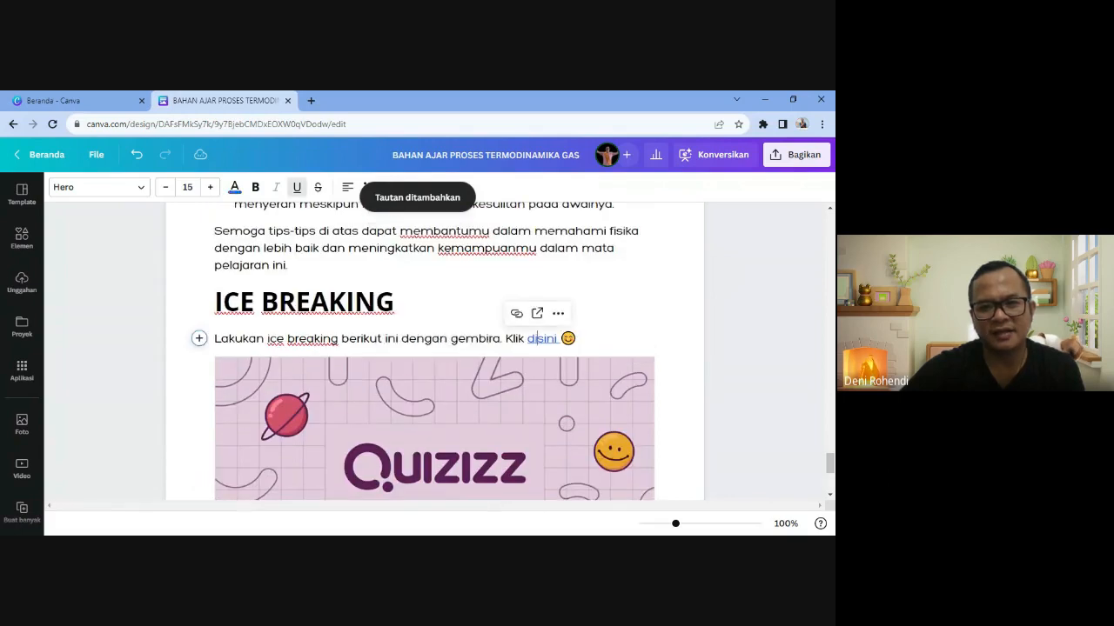
left_click(560, 312)
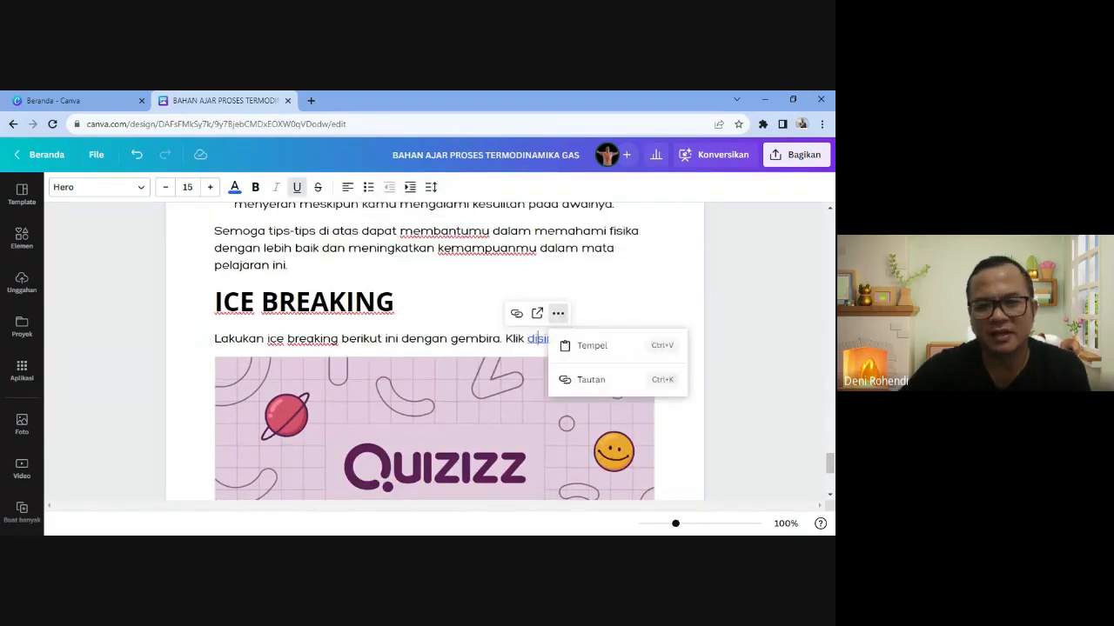
left_click(607, 301)
scroll(607, 302, "down", 3)
scroll(417, 447, "down", 1)
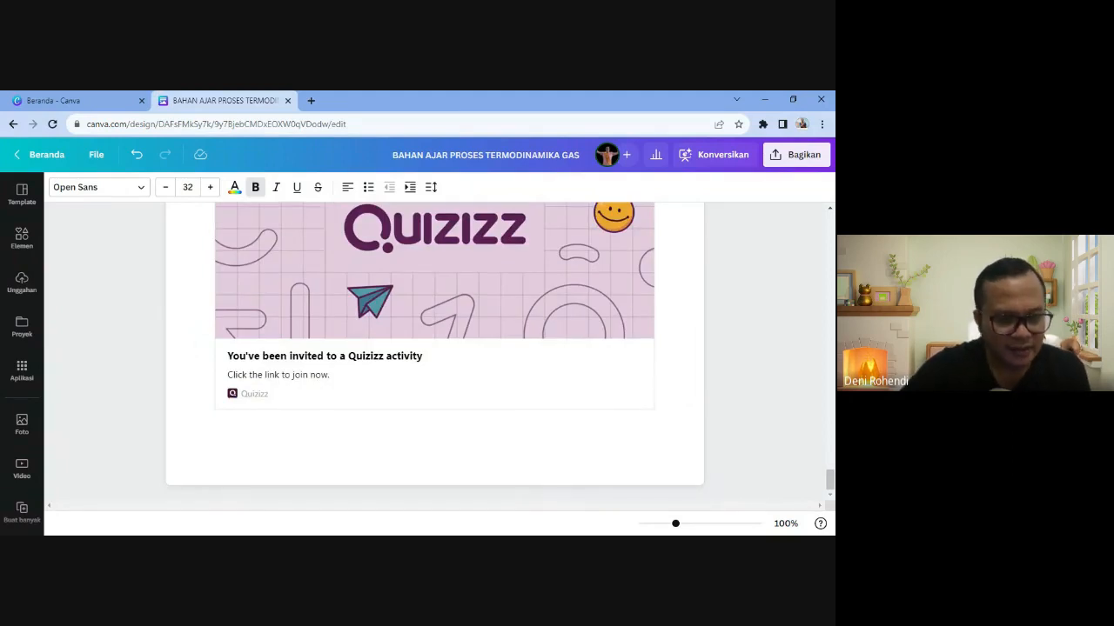
scroll(434, 352, "up", 5)
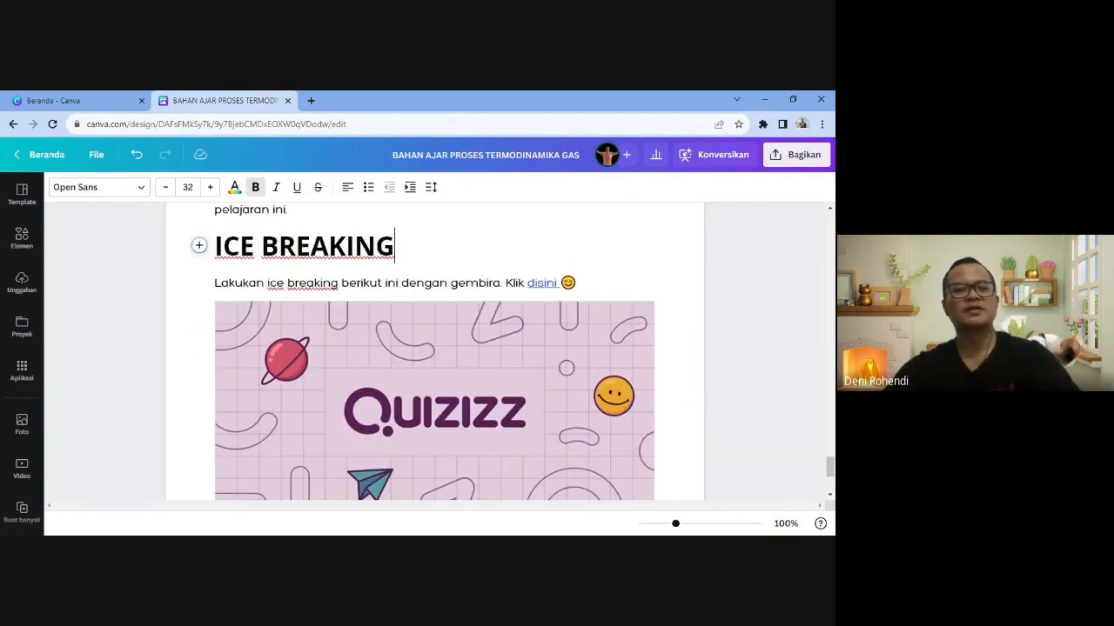
scroll(435, 351, "up", 15)
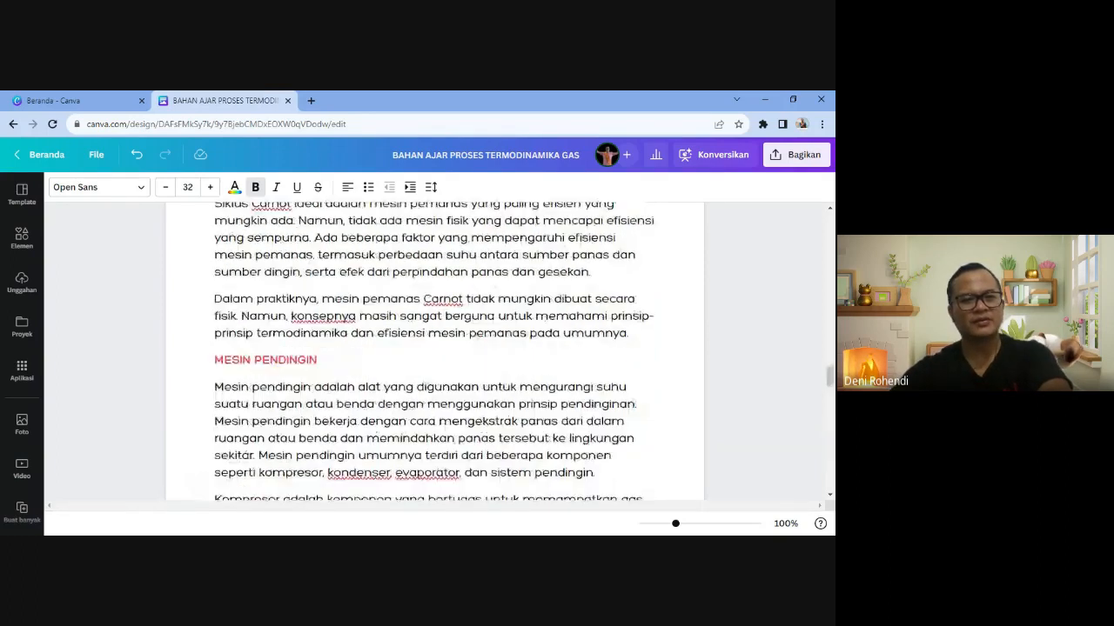
scroll(279, 363, "down", 20)
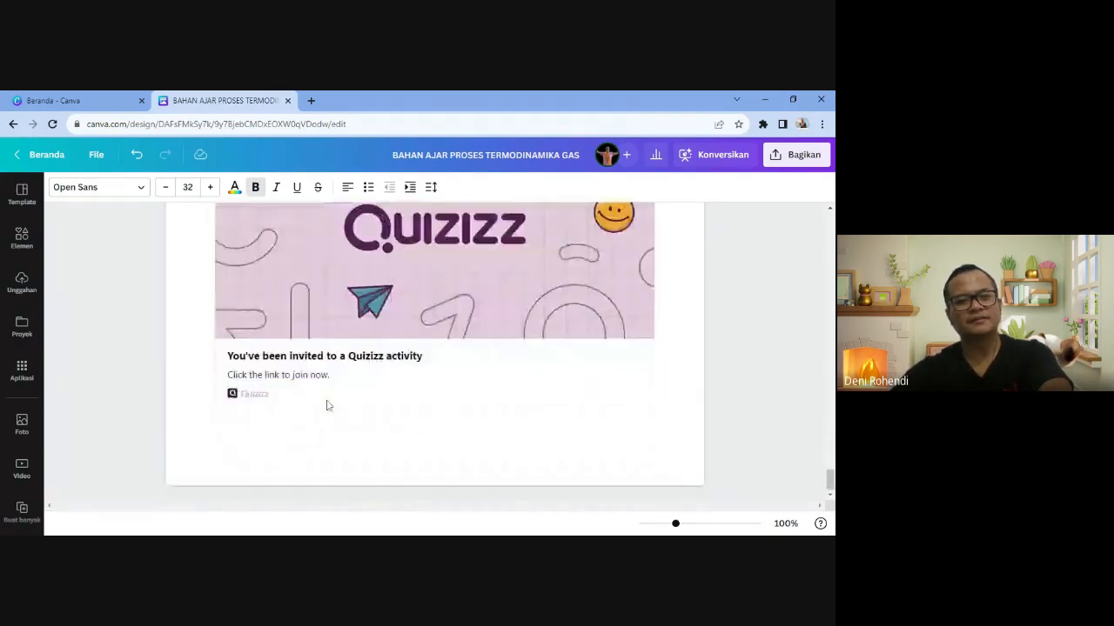
left_click(217, 428)
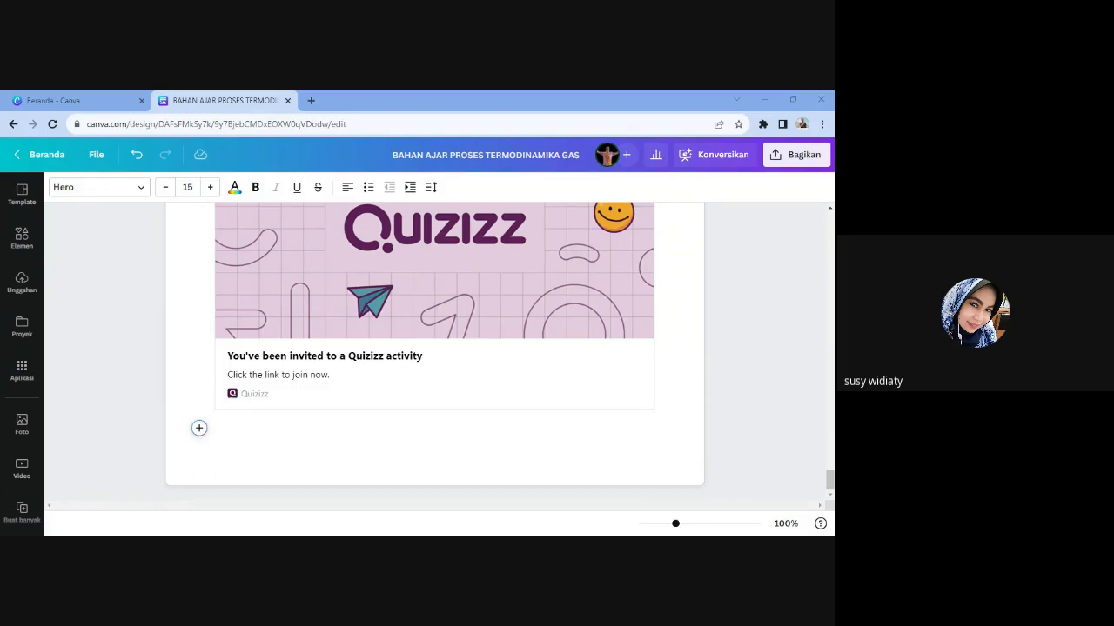
scroll(818, 502, "up", 2)
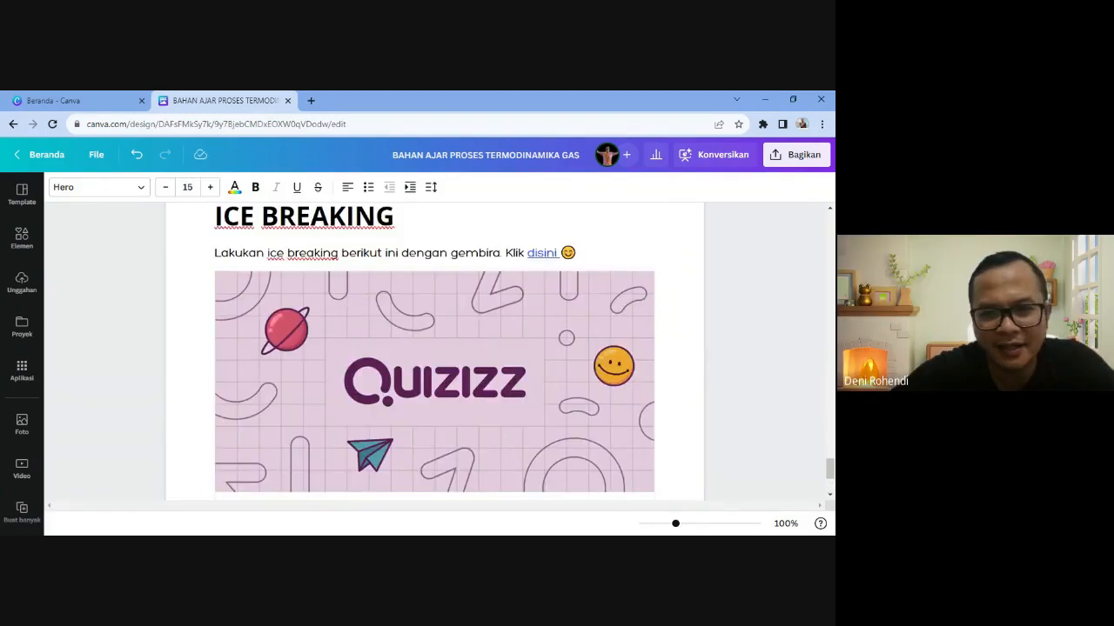
scroll(818, 502, "up", 1)
left_click(545, 282)
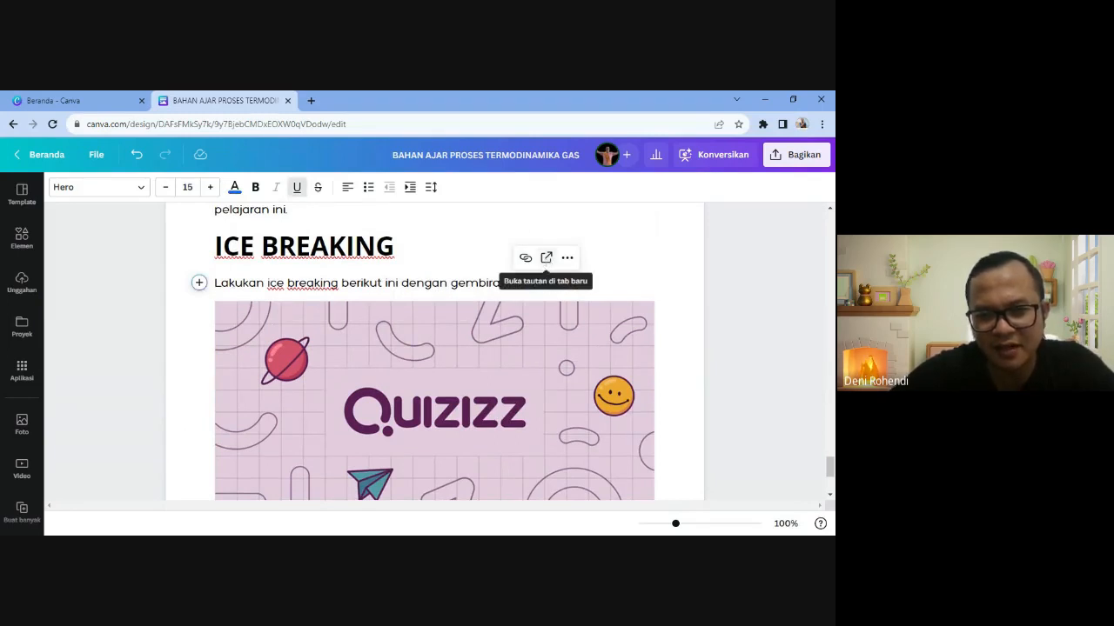
left_click(499, 377)
scroll(500, 376, "down", 3)
scroll(499, 376, "up", 2)
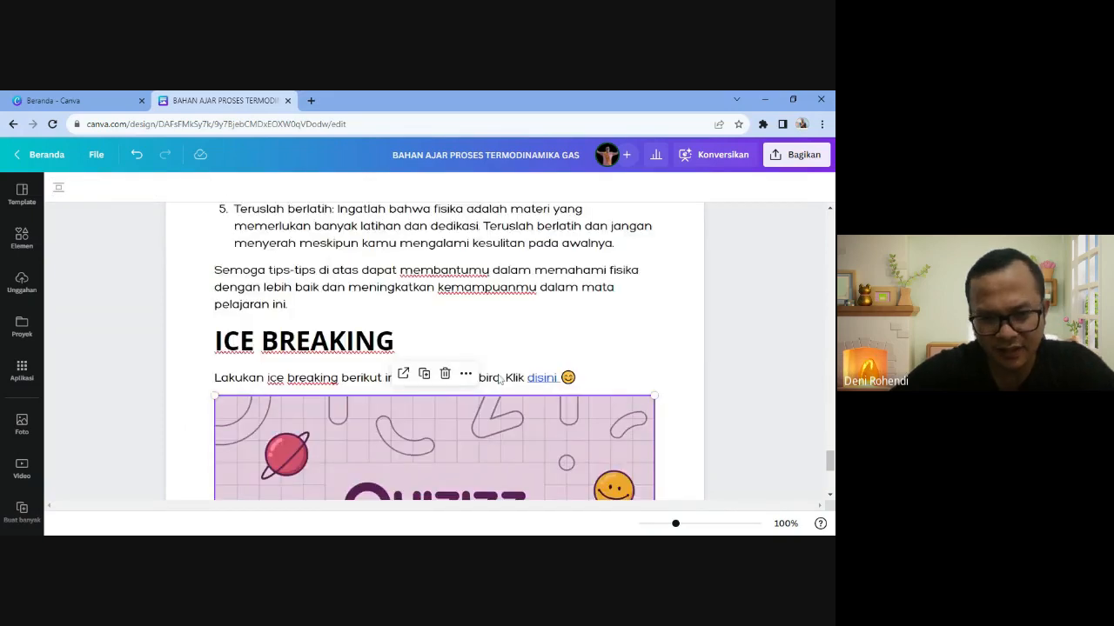
scroll(499, 376, "down", 3)
scroll(324, 357, "up", 1)
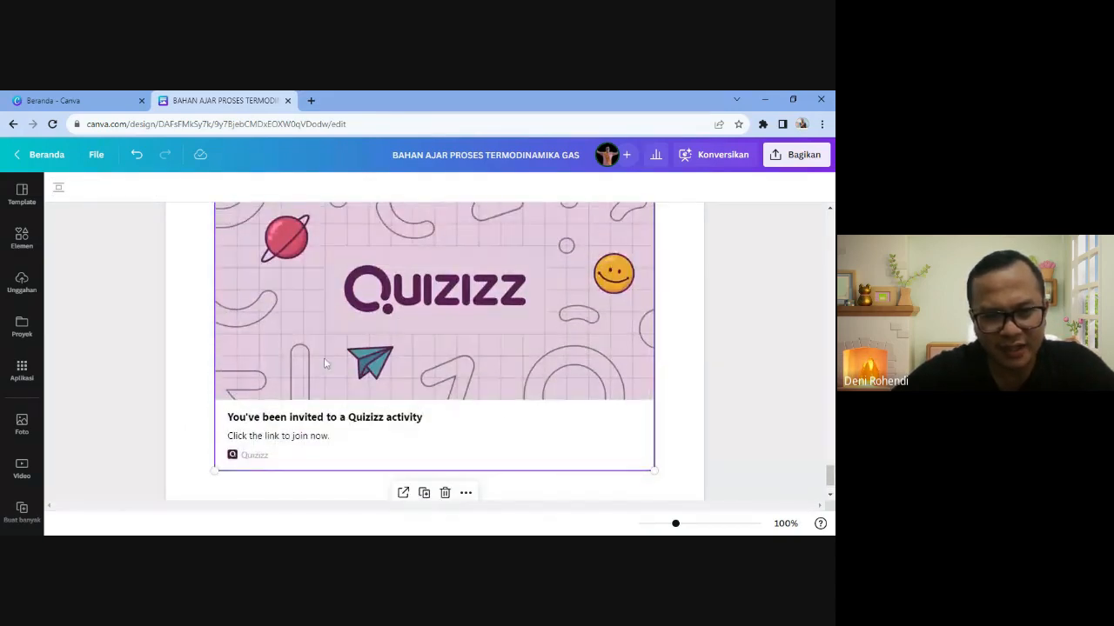
scroll(323, 358, "up", 2)
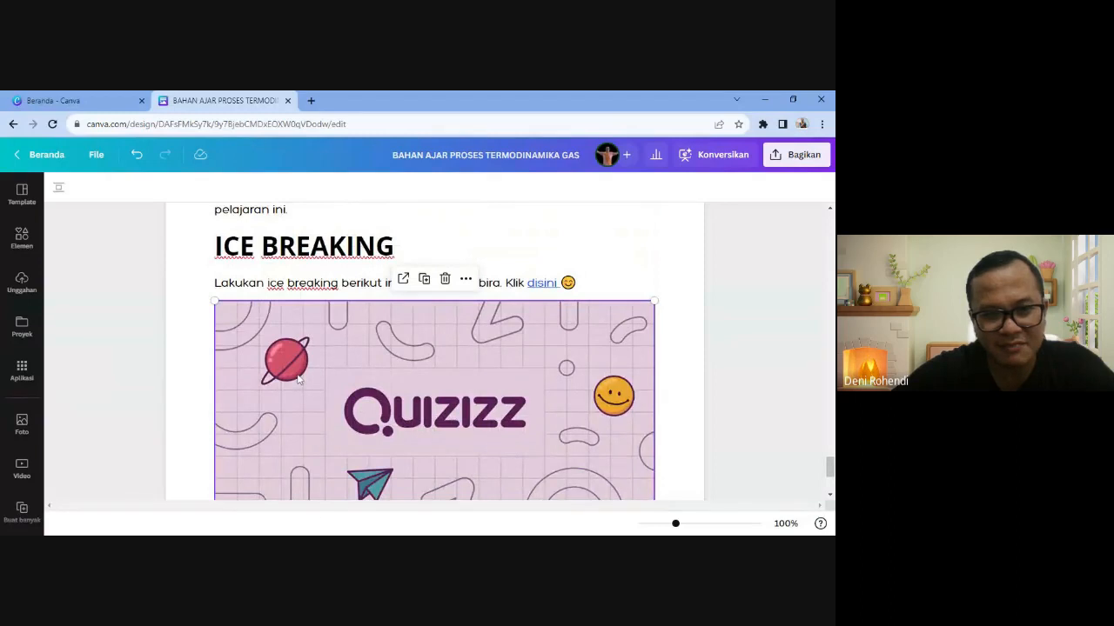
scroll(296, 380, "down", 1)
scroll(294, 381, "down", 1)
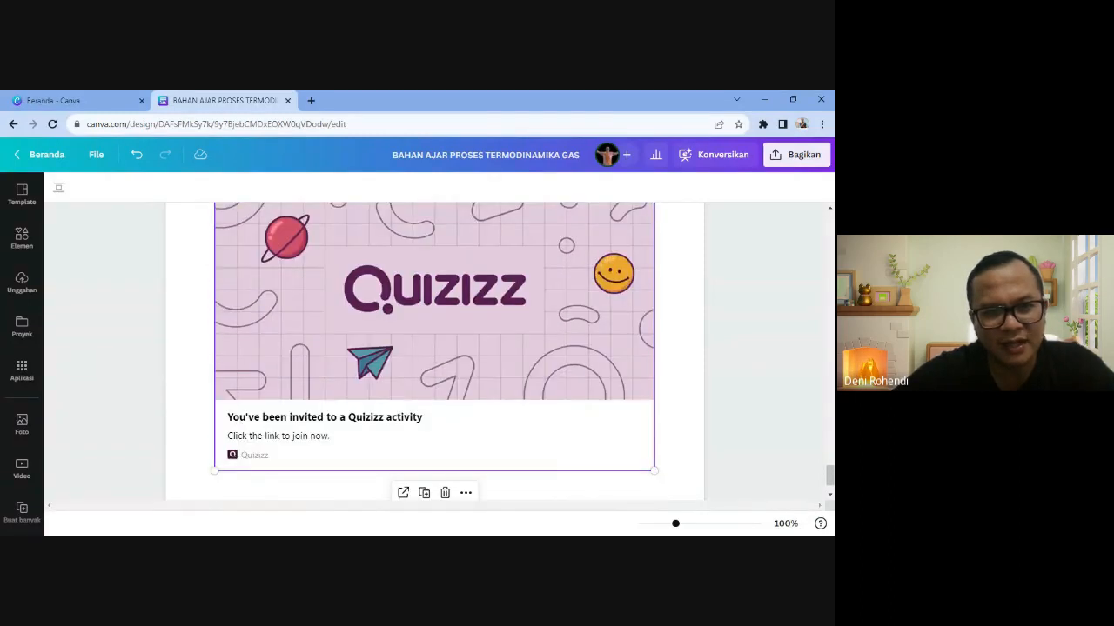
scroll(284, 325, "up", 1)
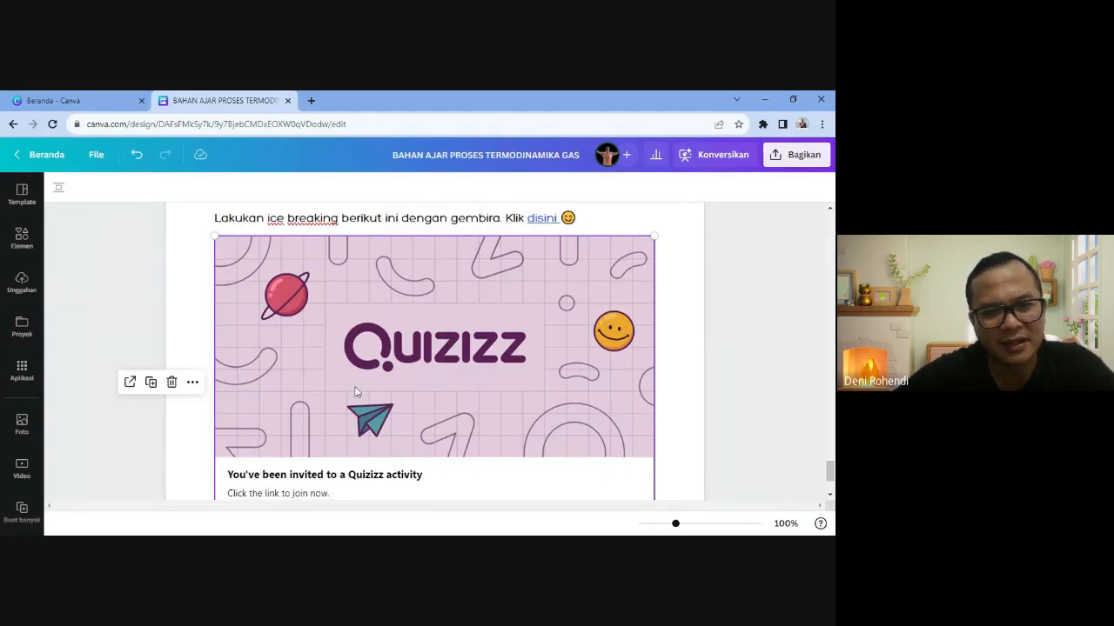
scroll(355, 389, "down", 1)
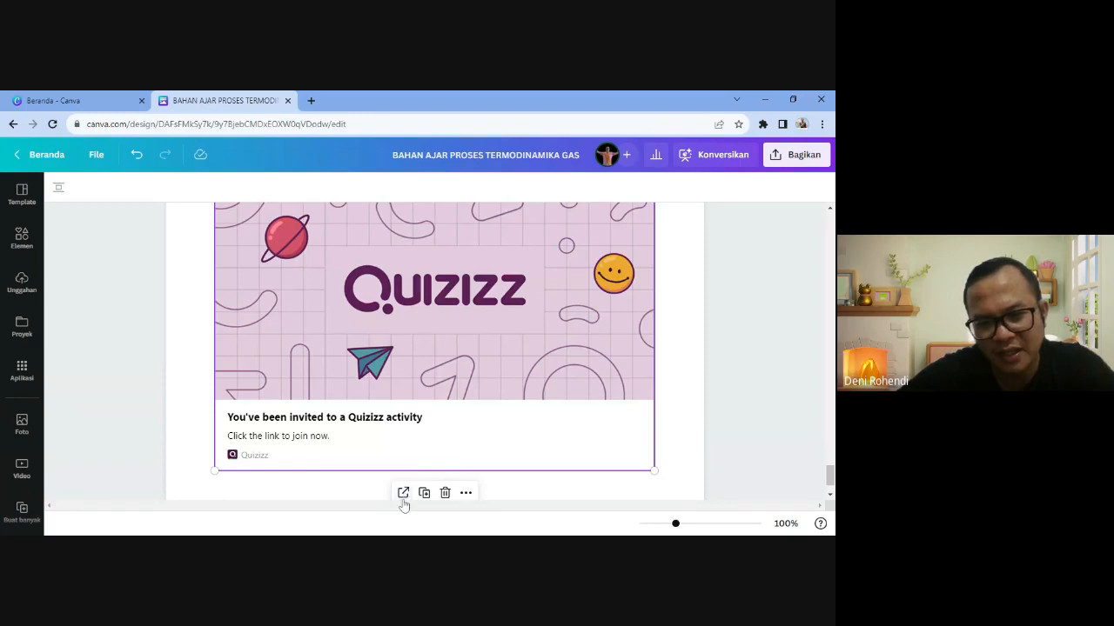
scroll(403, 498, "up", 2)
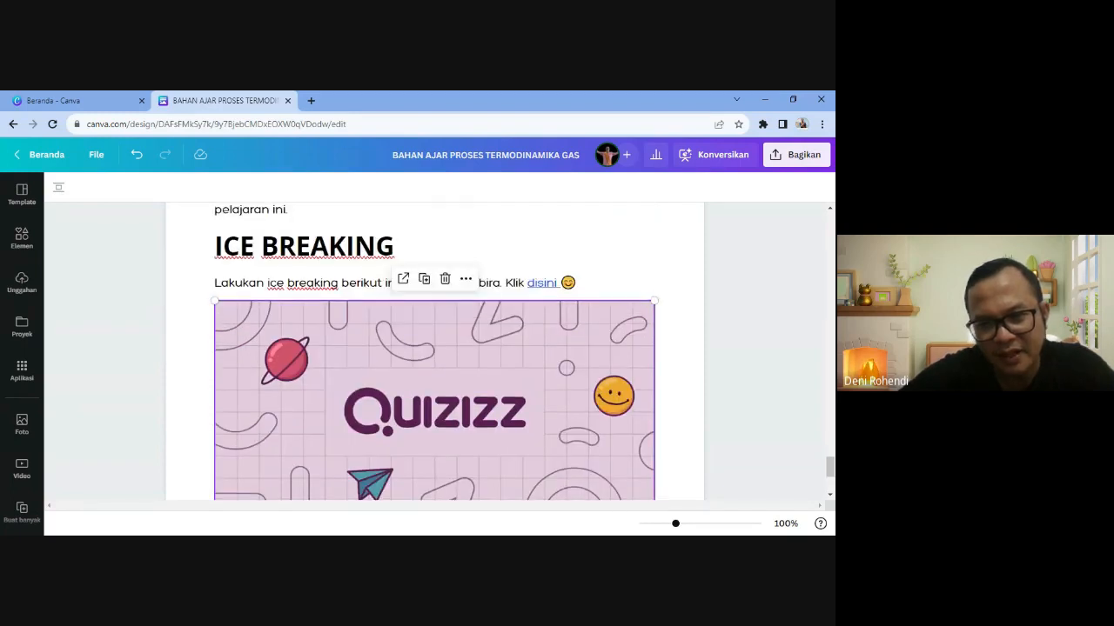
left_click(540, 282)
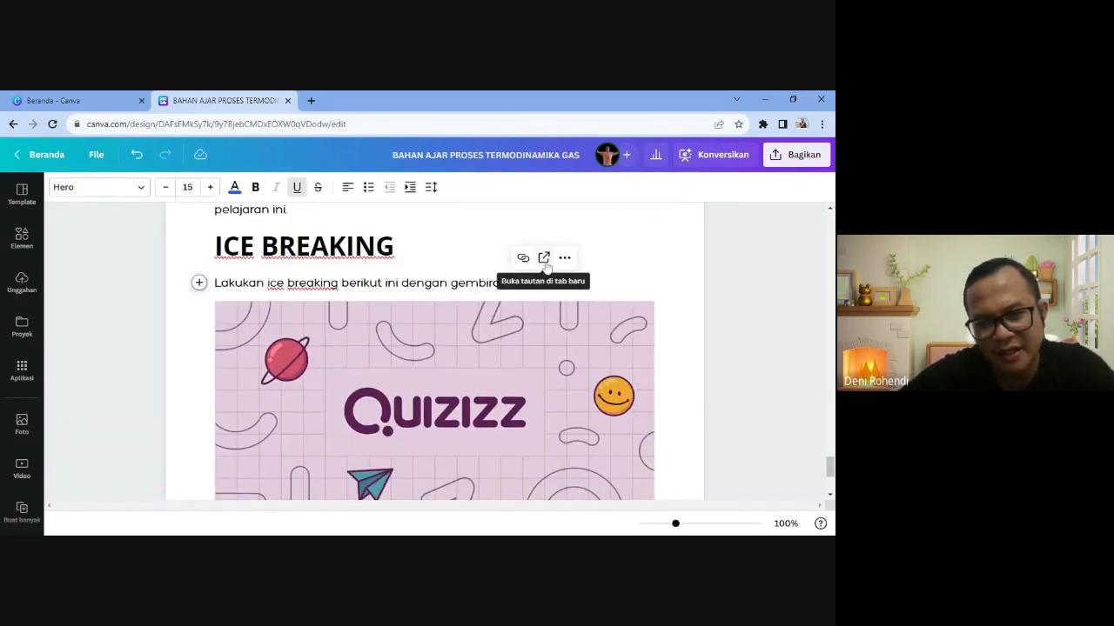
left_click(546, 265)
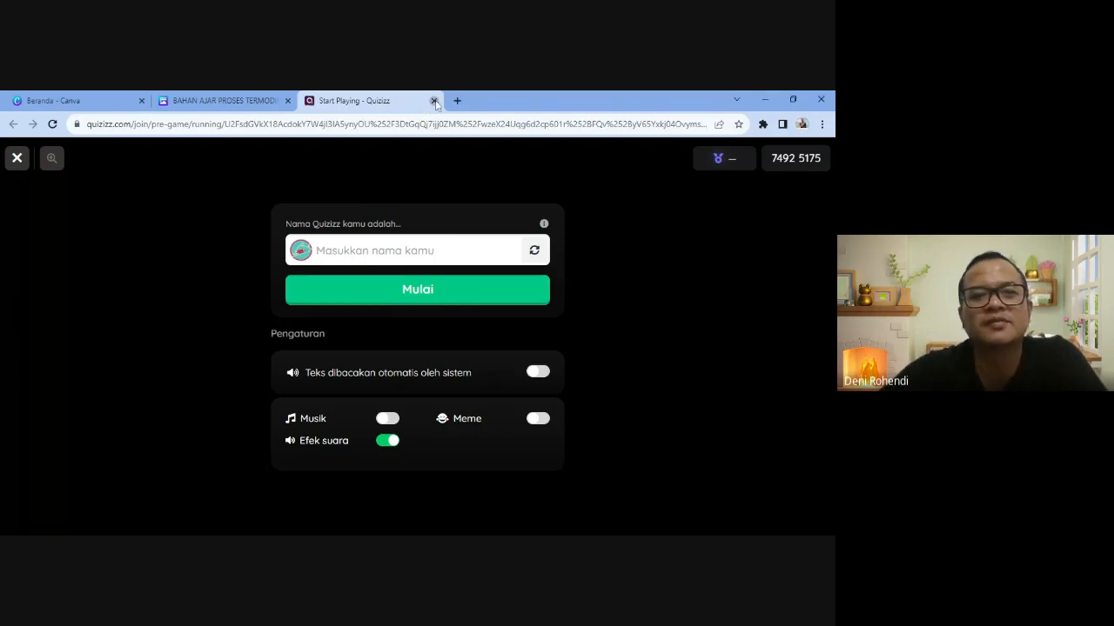
left_click(433, 100)
left_click(73, 97)
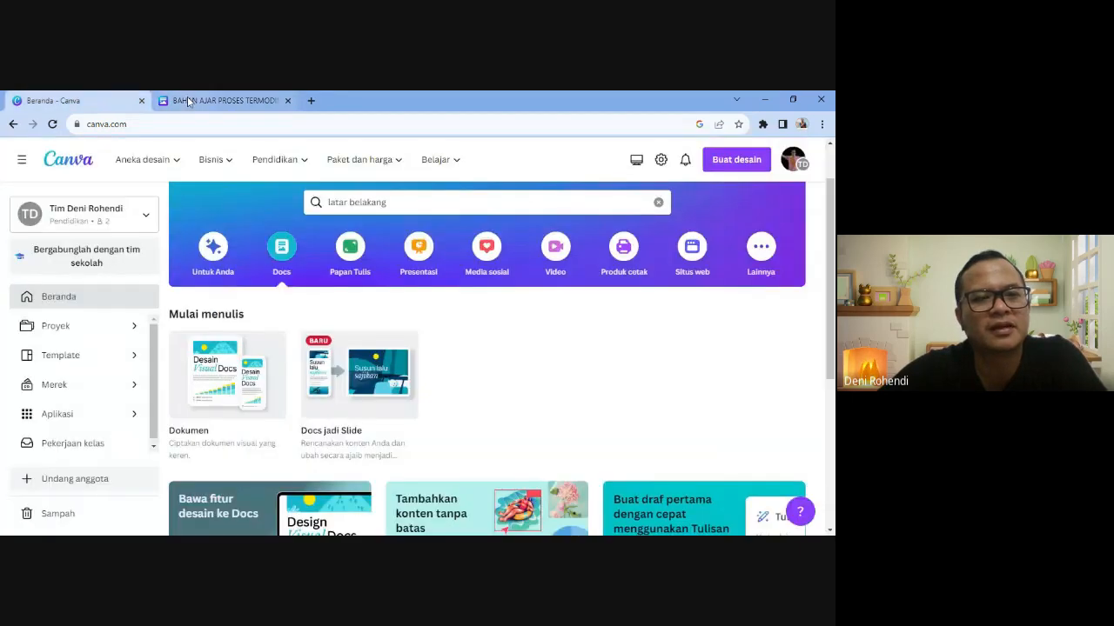
- Add a 'MARI PRAKTIK' subheading on the blank line below the Quizizz card
left_click(187, 100)
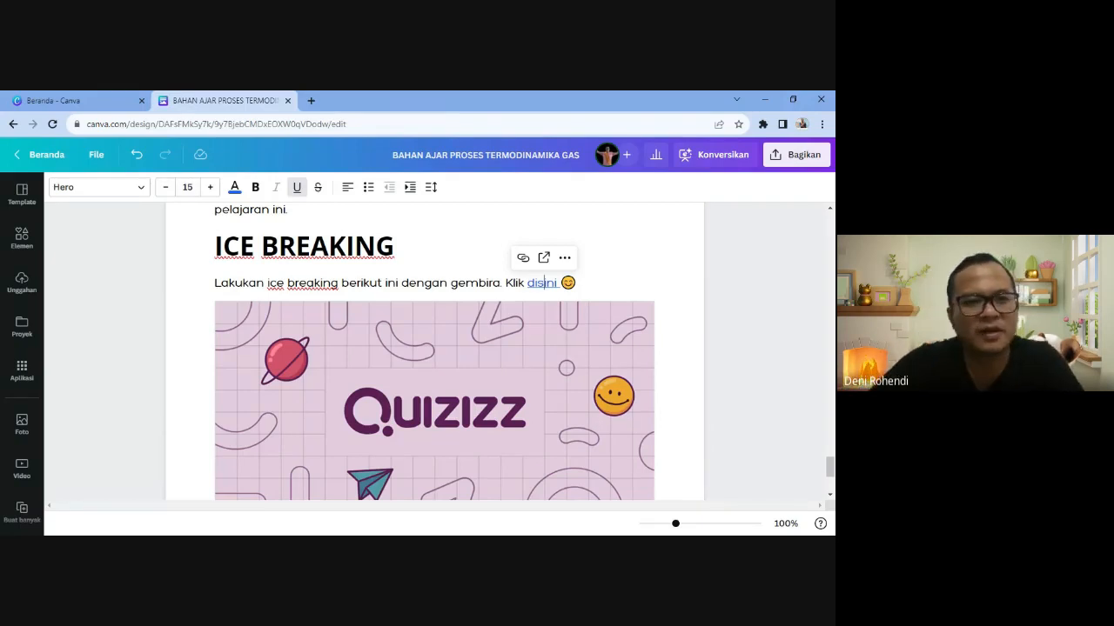
scroll(370, 327, "down", 3)
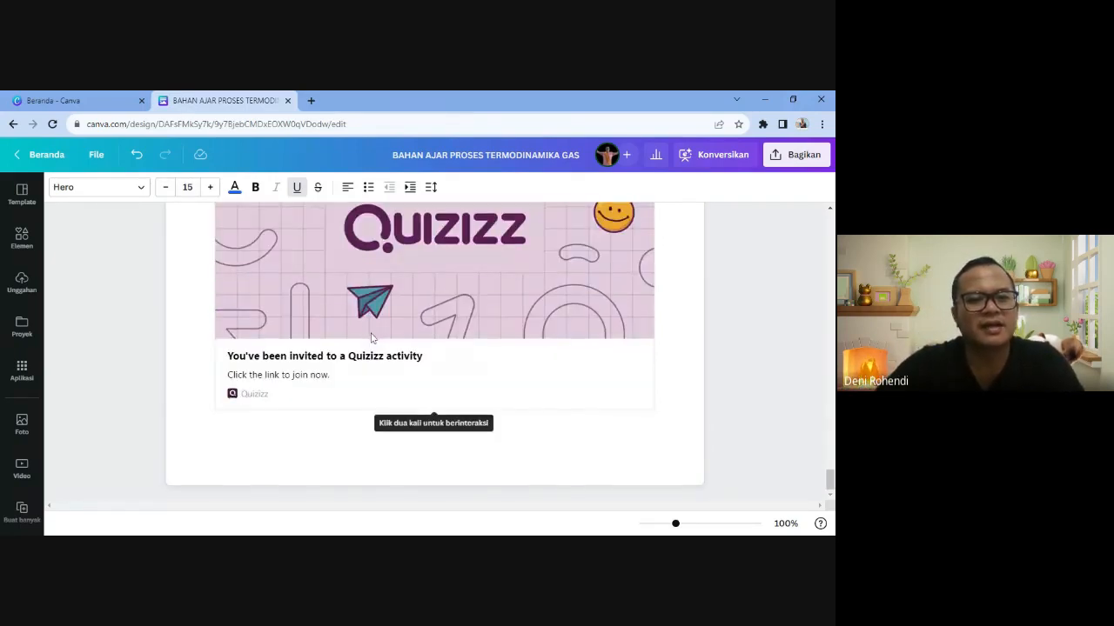
left_click(215, 427)
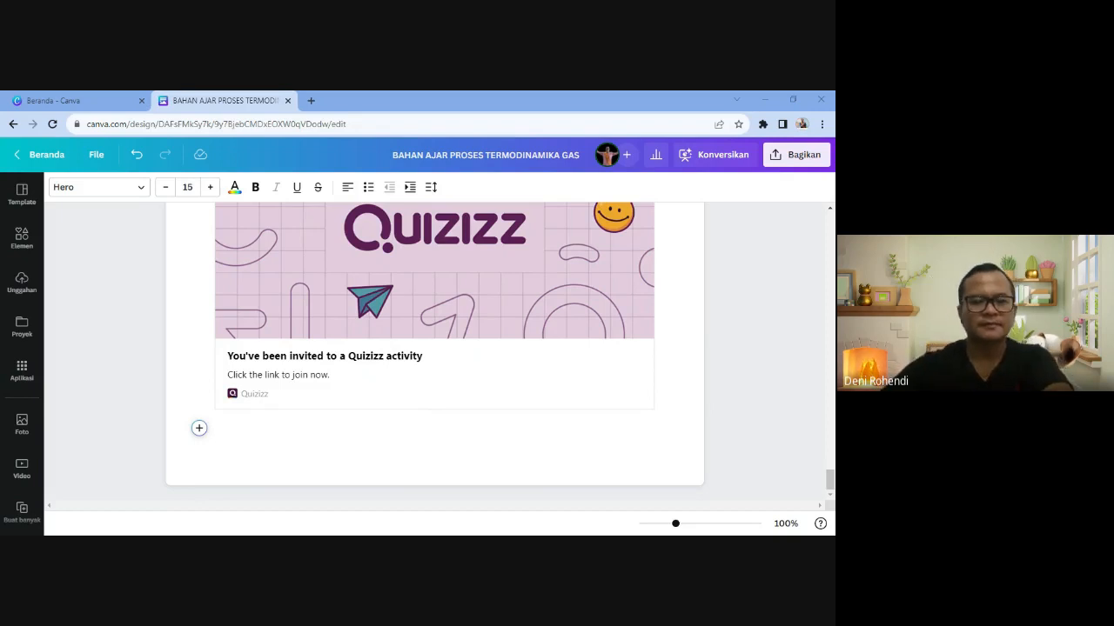
left_click(704, 447)
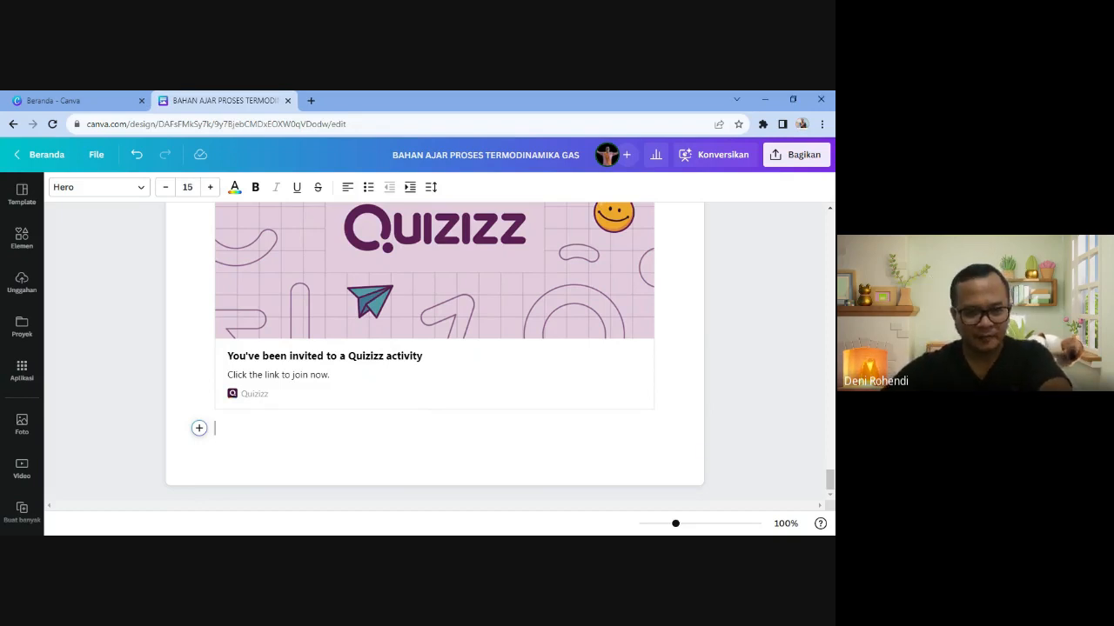
scroll(818, 502, "up", 2)
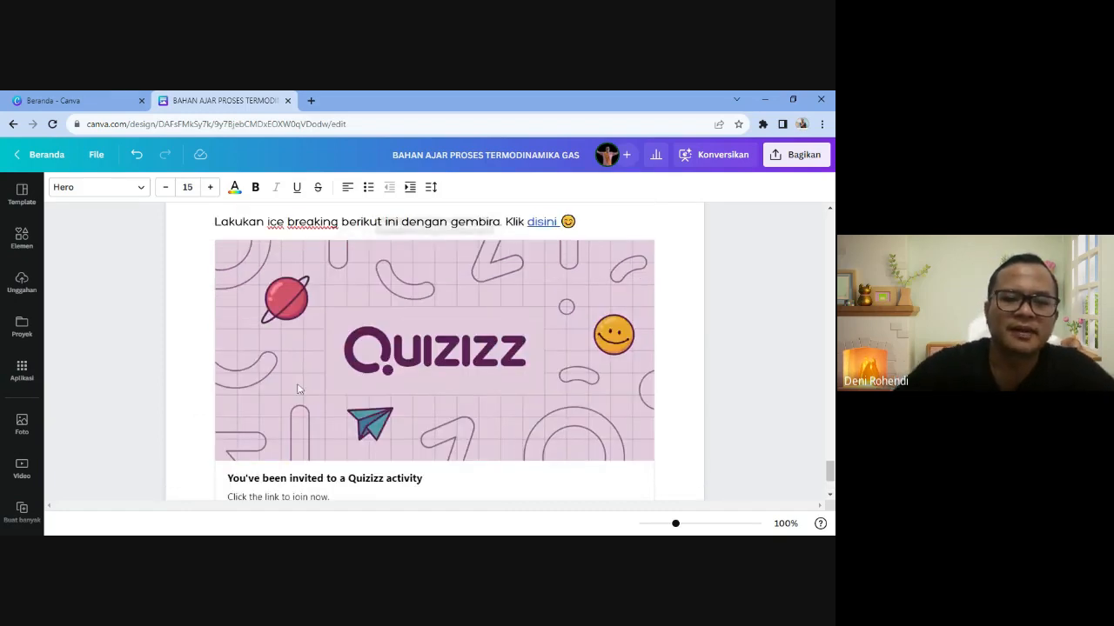
scroll(299, 389, "down", 2)
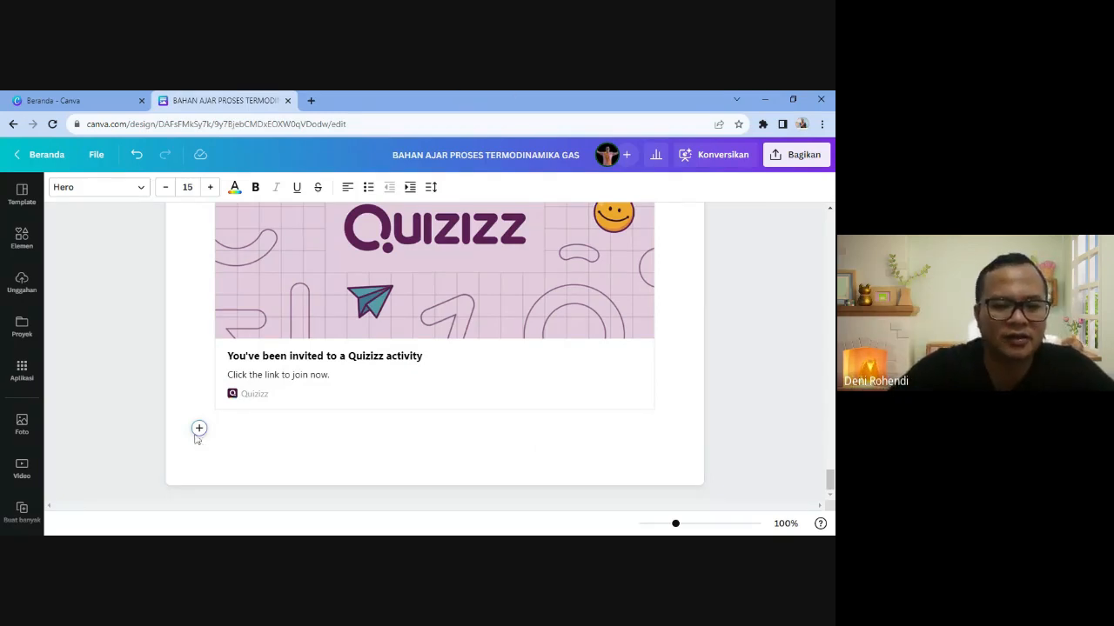
left_click(199, 429)
left_click(272, 389)
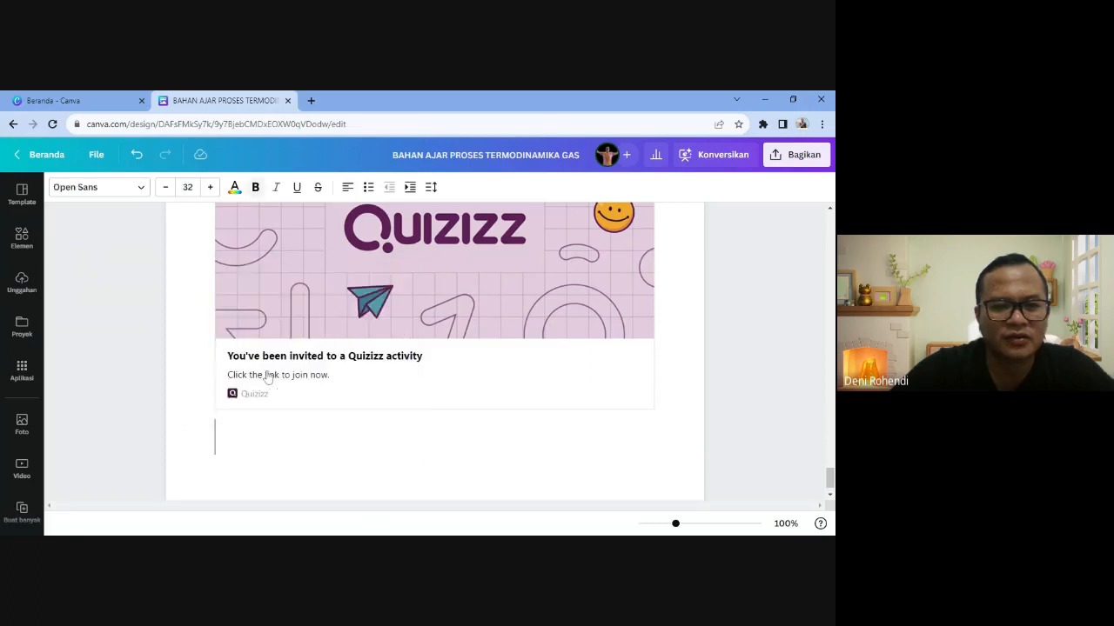
type("MARI")
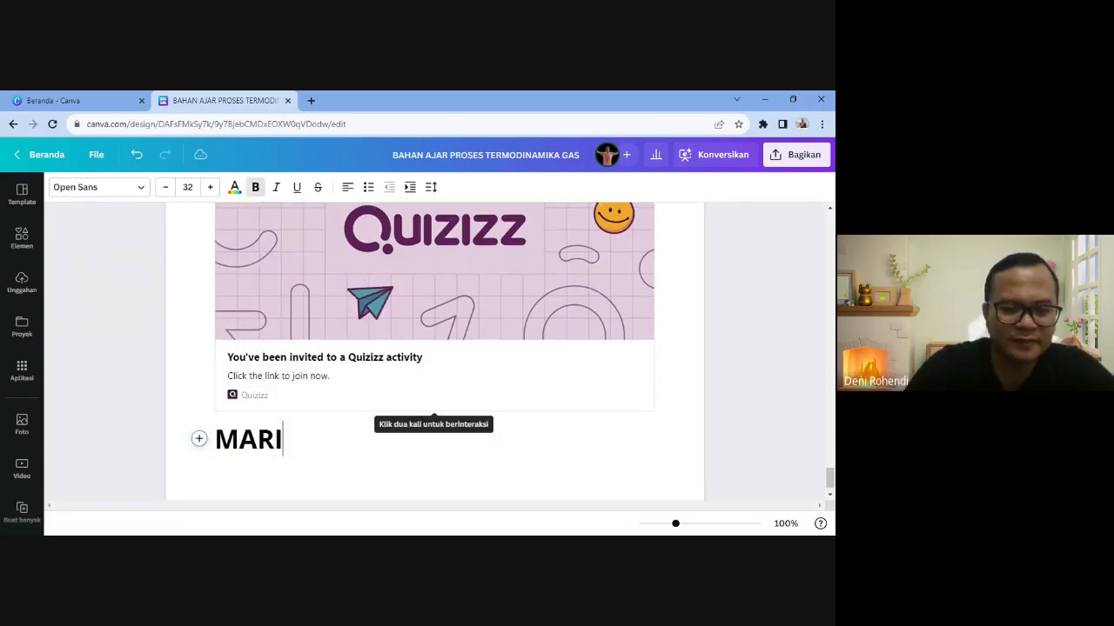
type(" PRAKTIK")
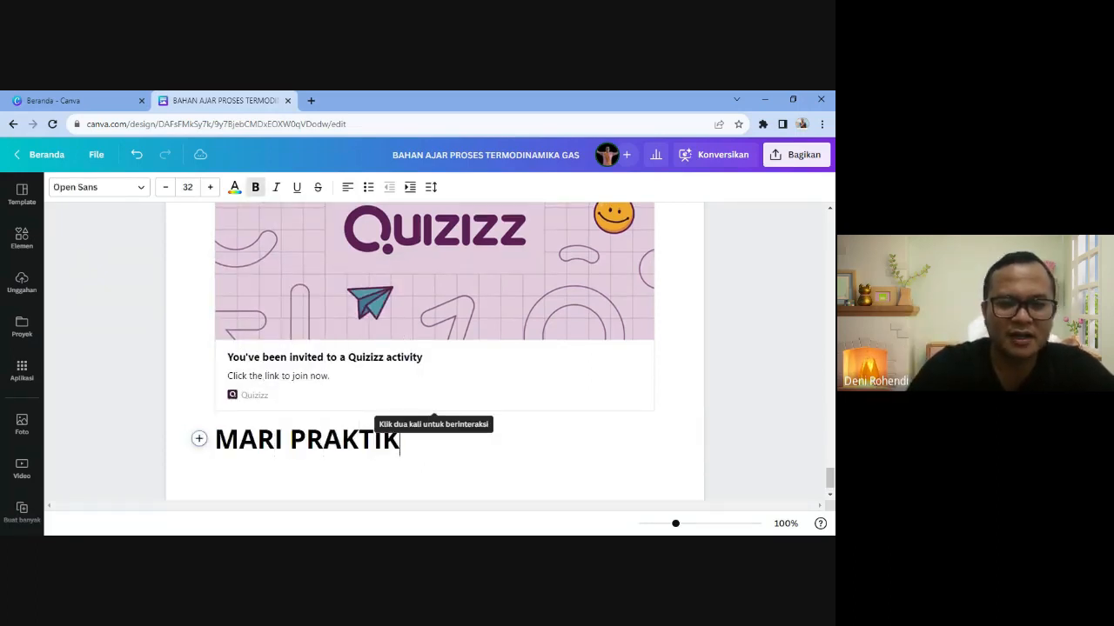
key("Return")
key("alt+Tab")
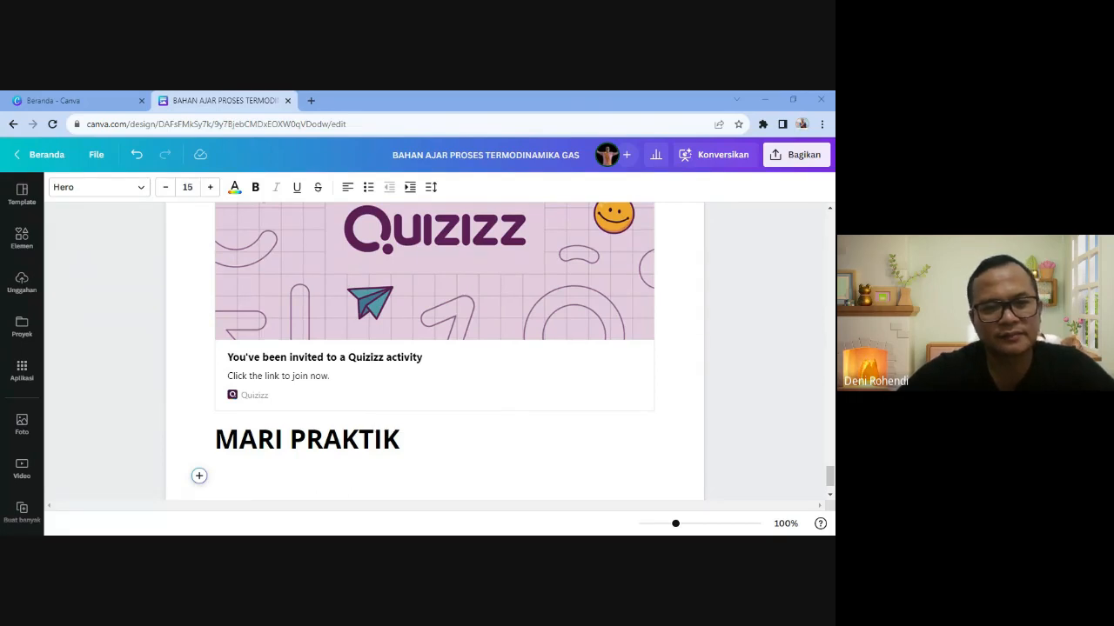
scroll(299, 404, "down", 1)
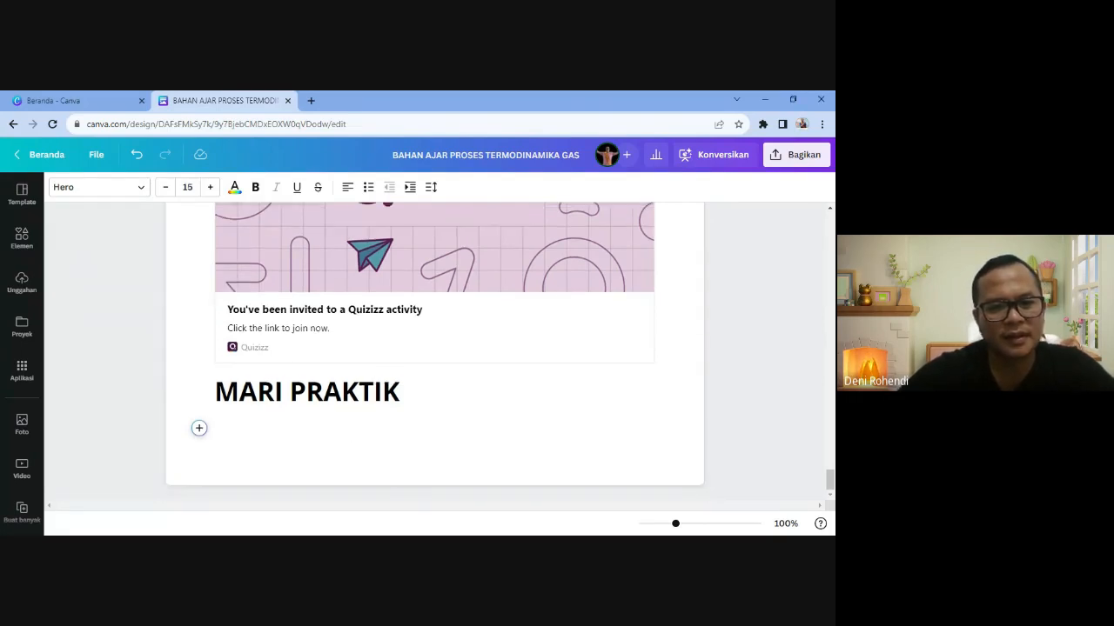
type("Judul : Bentuk Perubahan Energi Tujuan : Memahami bentuk perubahan energi pada gas silakan lakukan praktik di web disini")
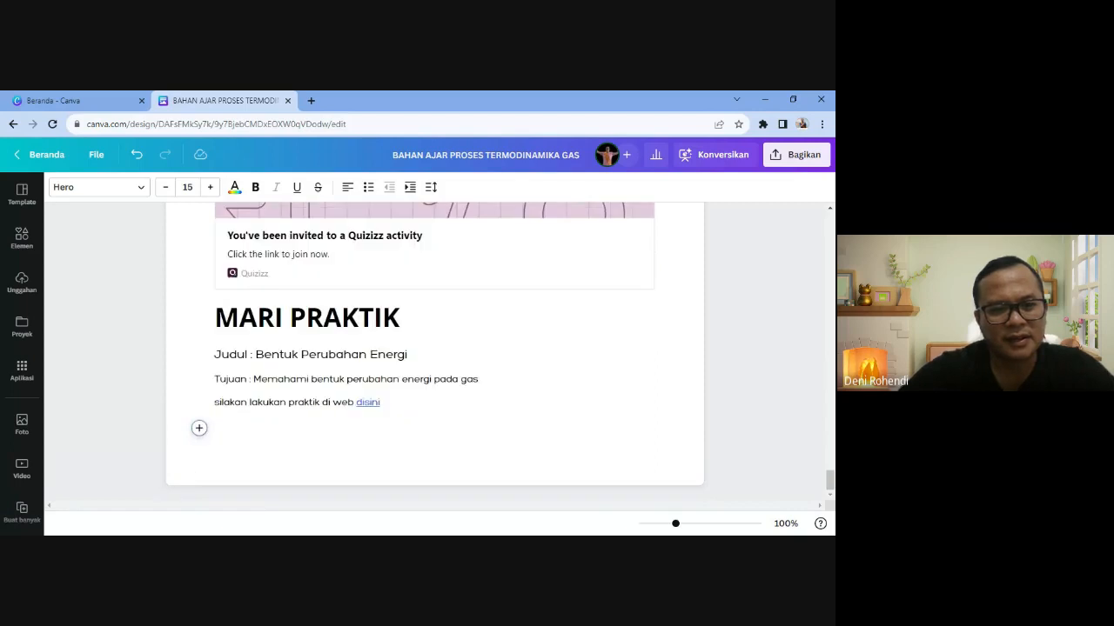
left_click_drag(215, 355, 407, 354)
left_click(402, 380)
left_click_drag(240, 380, 431, 379)
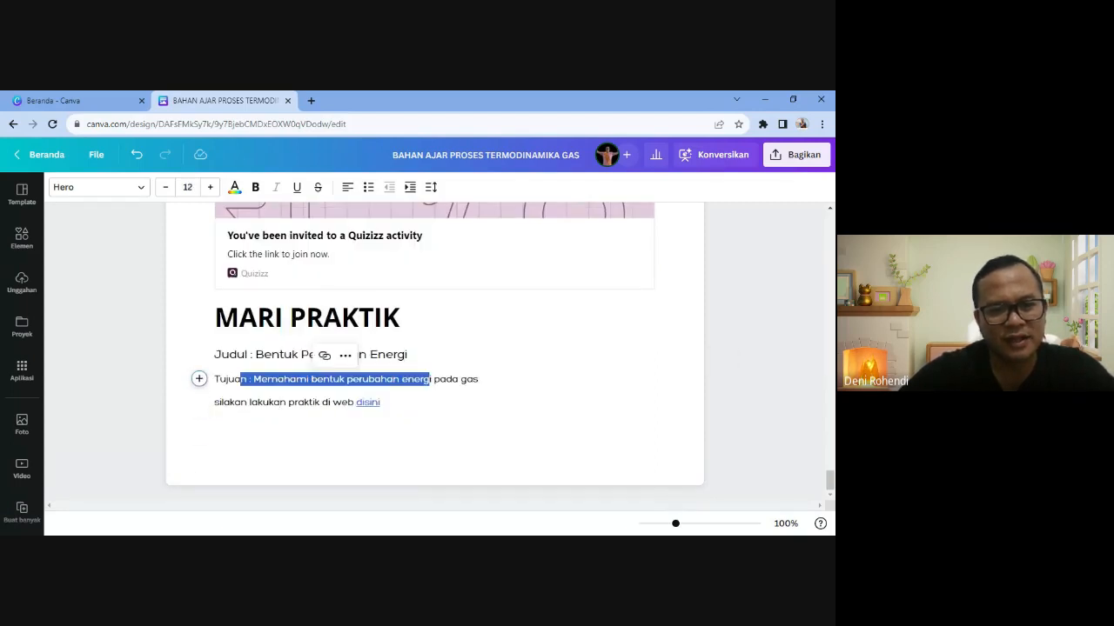
left_click(382, 429)
left_click(307, 379)
left_click(290, 402)
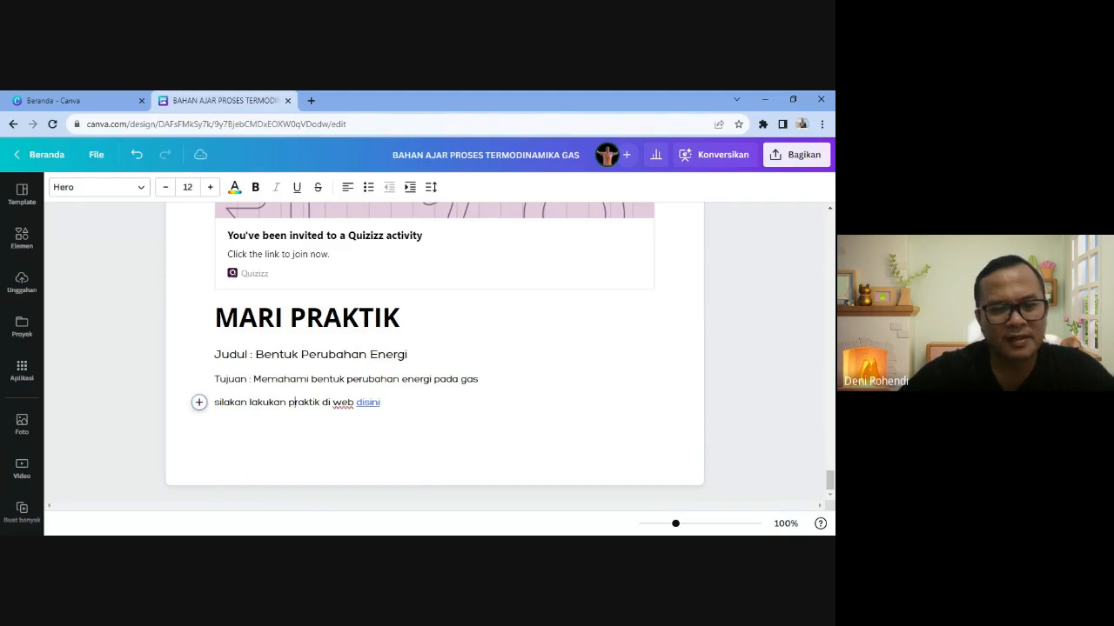
left_click_drag(380, 401, 354, 401)
left_click(345, 379)
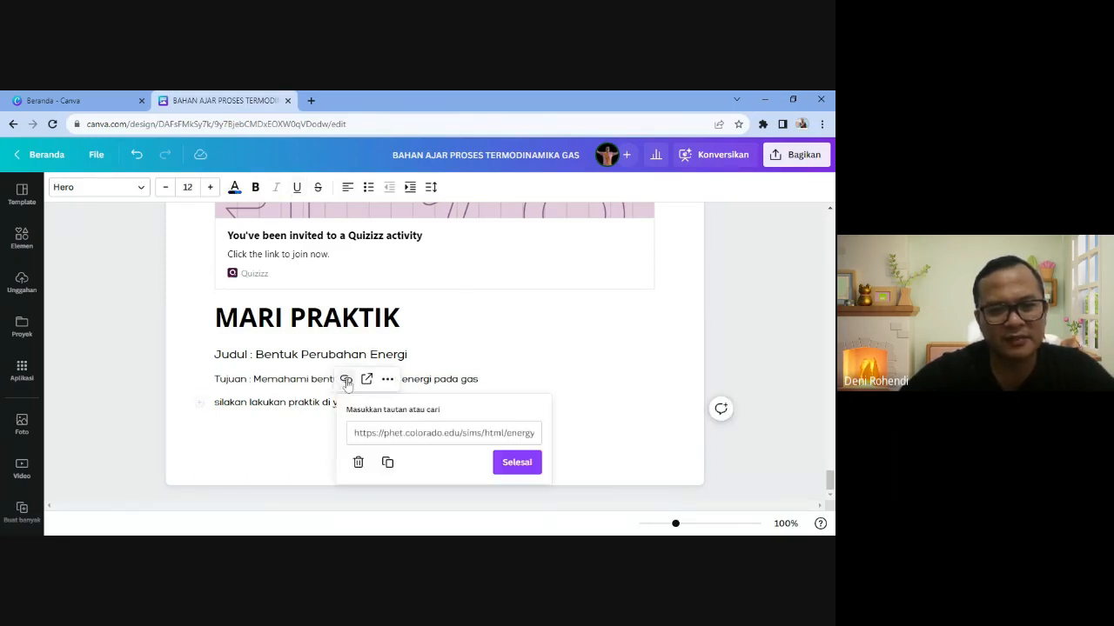
key("BackSpace")
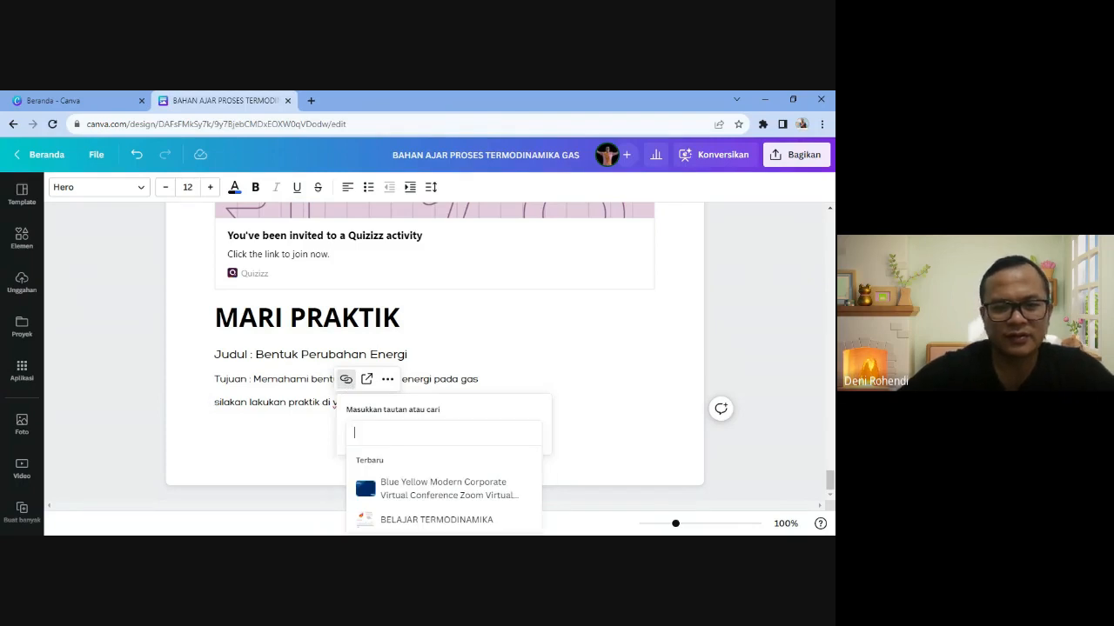
left_click(215, 428)
left_click(216, 428)
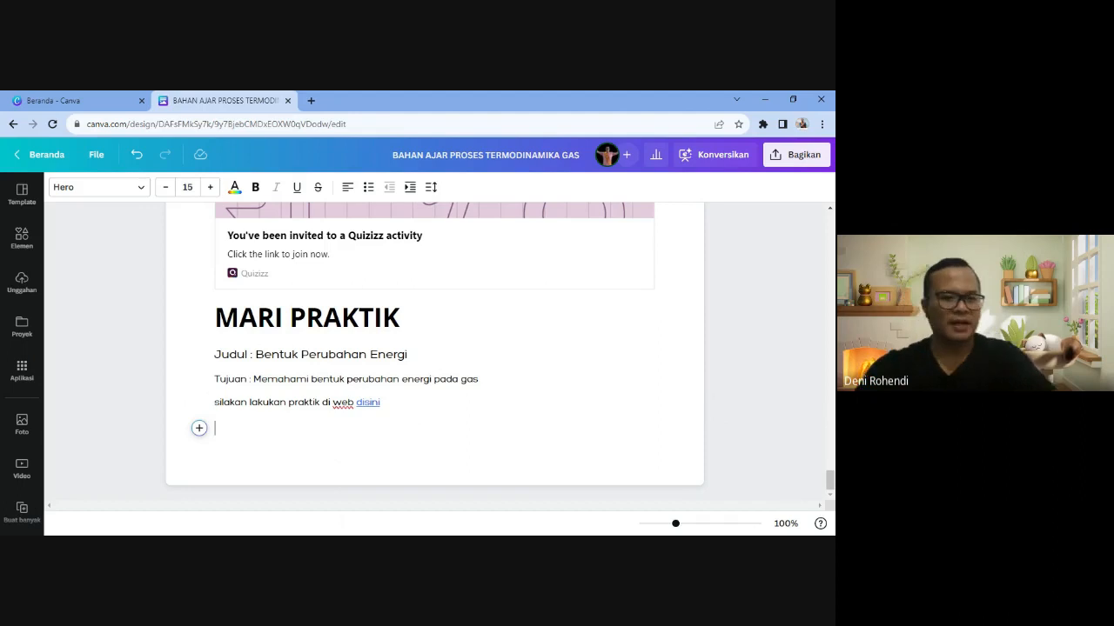
left_click(322, 317)
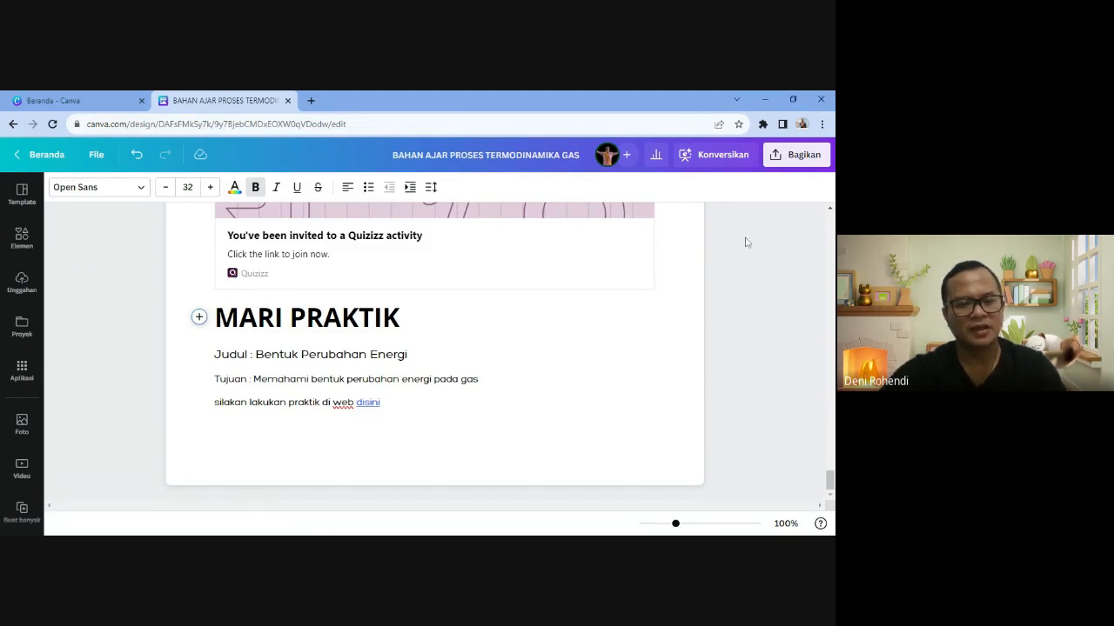
- Load the pasted PhET simulation address in a new tab and open its Pendahuluan screen
left_click(311, 100)
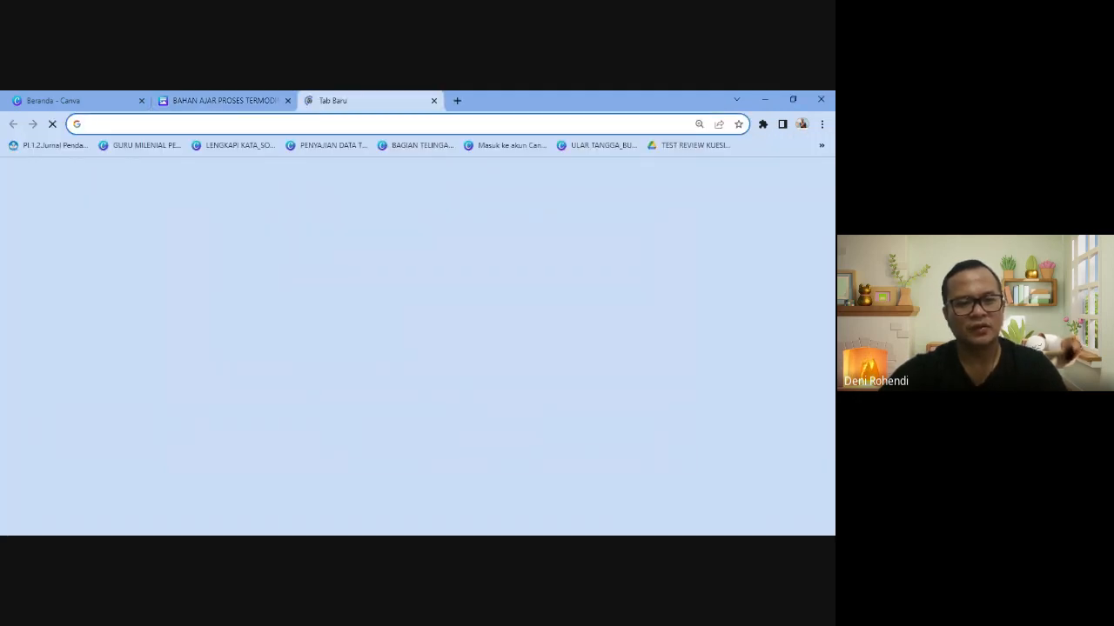
type("https://phet.colorado.edu/sims/html/energy-forms-and-changes/latest/energy-forms-and-changes_all.html?locale=in")
key("Return")
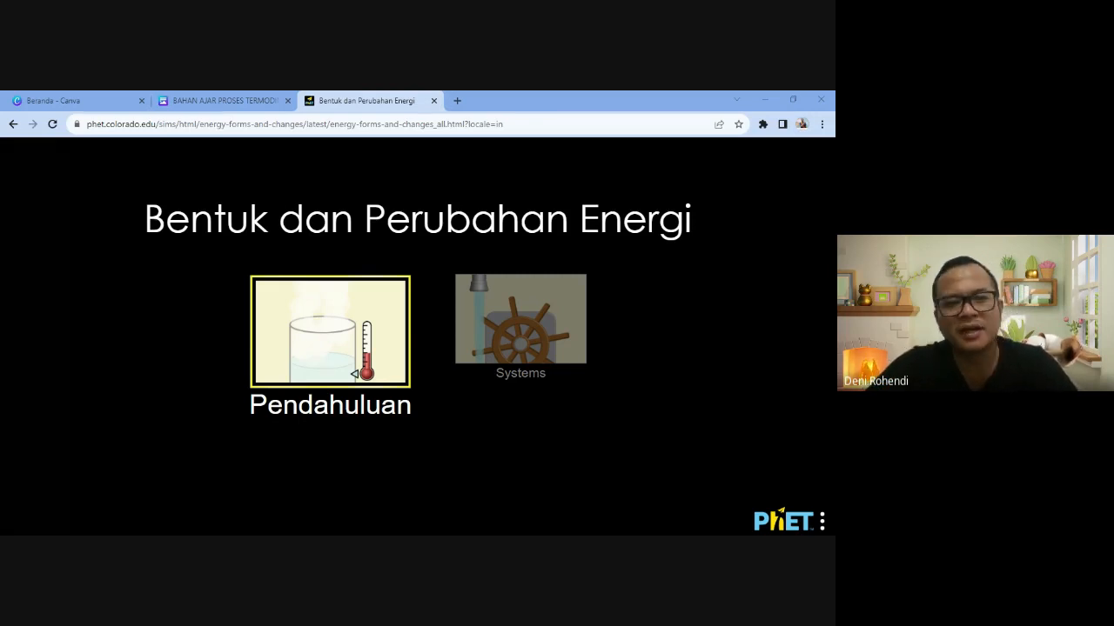
left_click(338, 332)
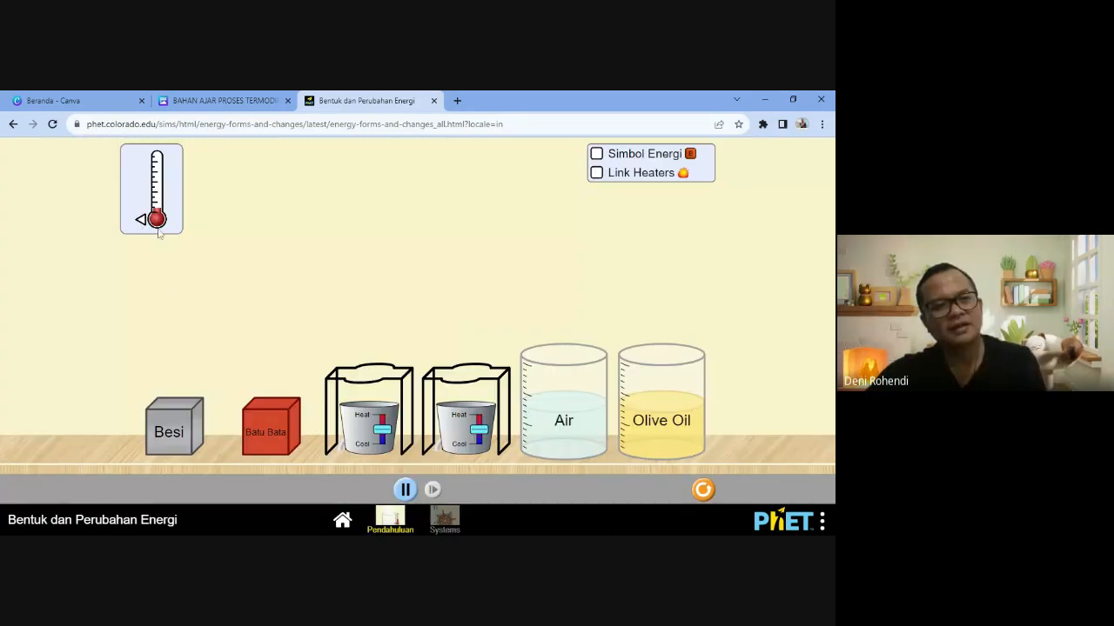
- Try a thermometer, Simbol Energi and linked heaters heating, then pause and Reset All
left_click_drag(143, 224, 149, 188)
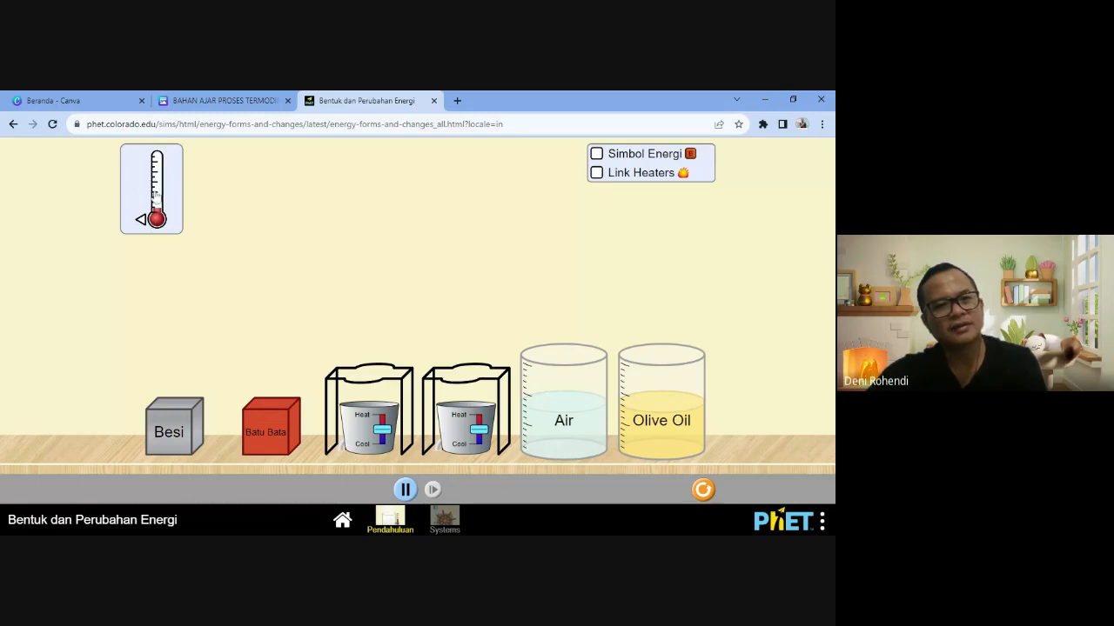
left_click(597, 154)
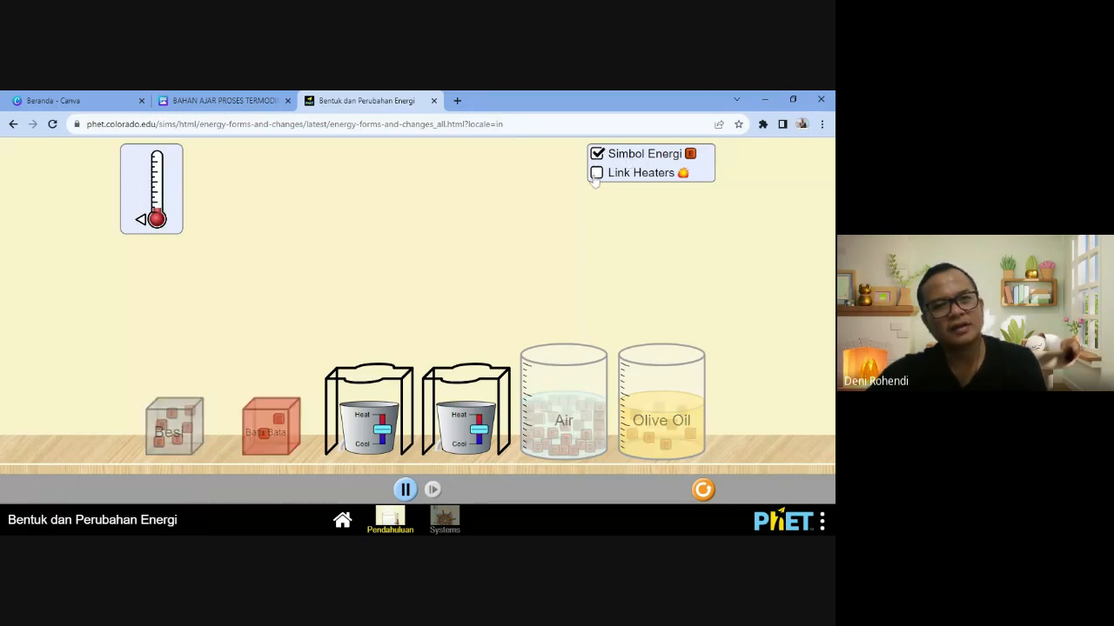
left_click(597, 173)
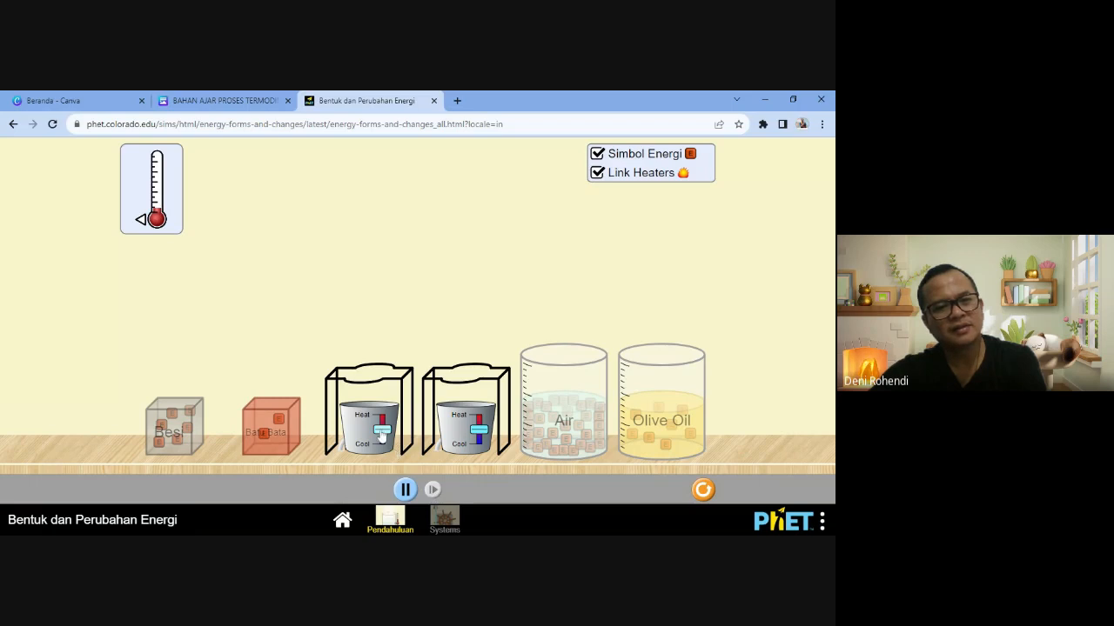
left_click_drag(381, 435, 381, 416)
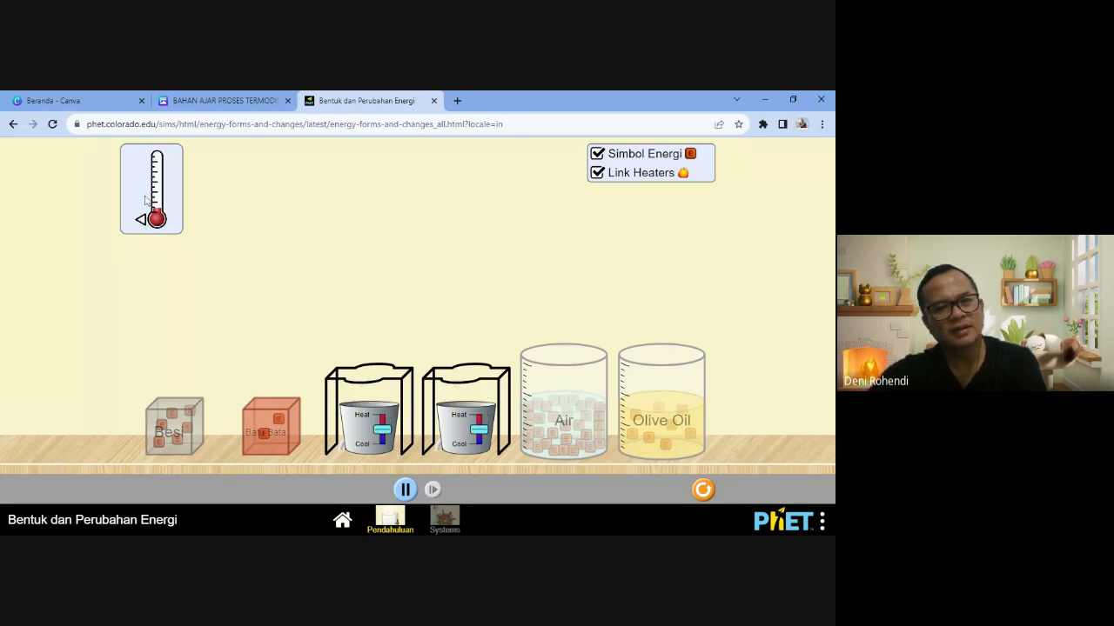
left_click(405, 491)
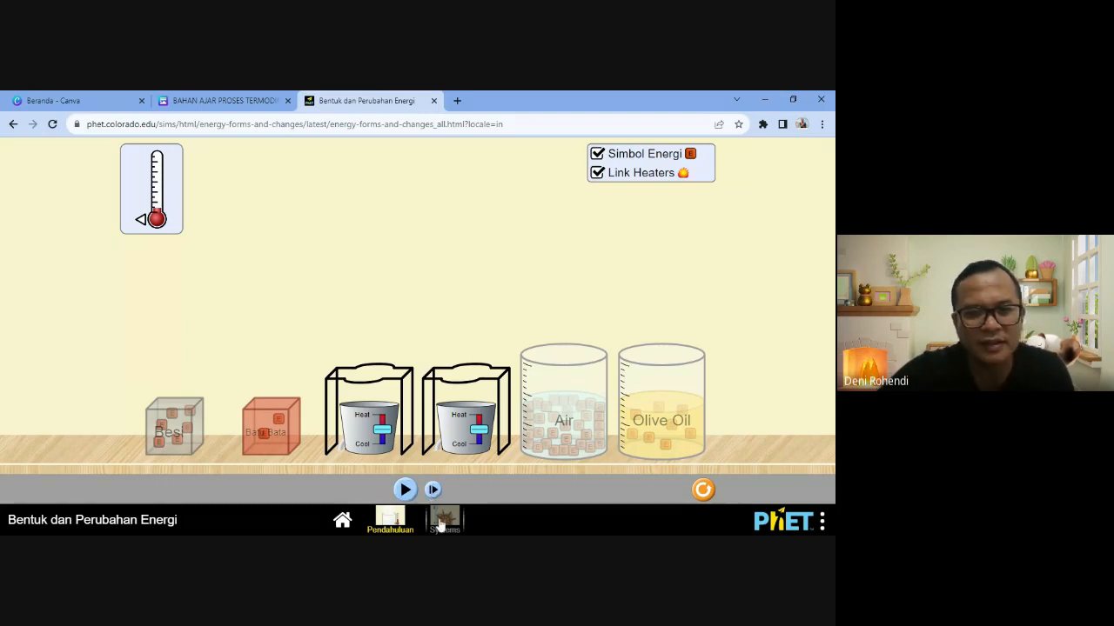
left_click(702, 490)
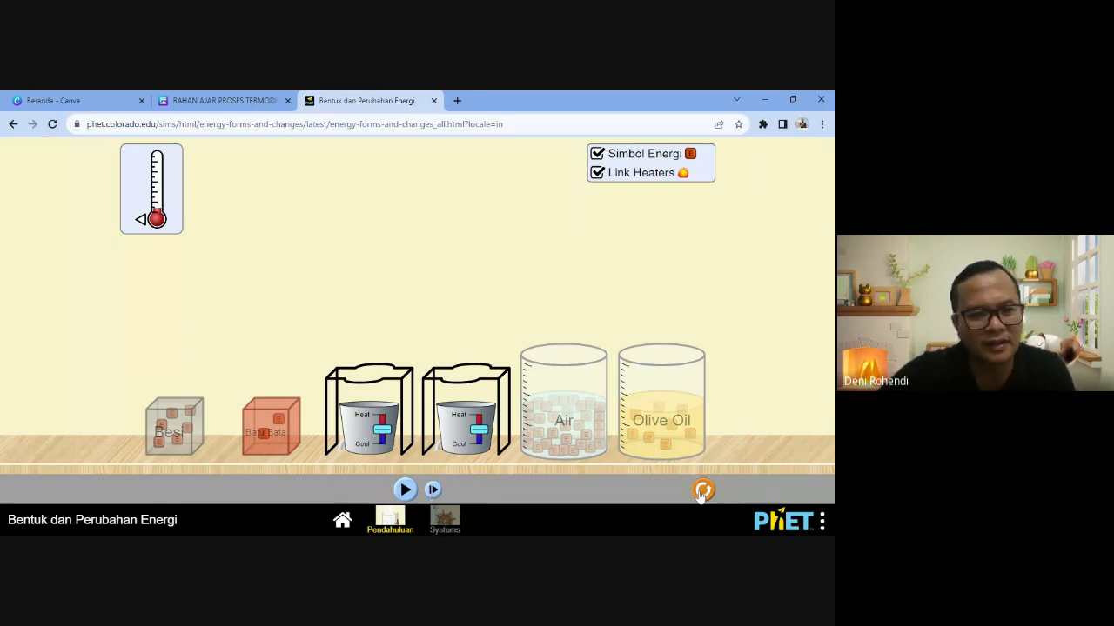
- On the Systems screen, show energy symbols while the cyclist pedals the generator heating the water
left_click(444, 519)
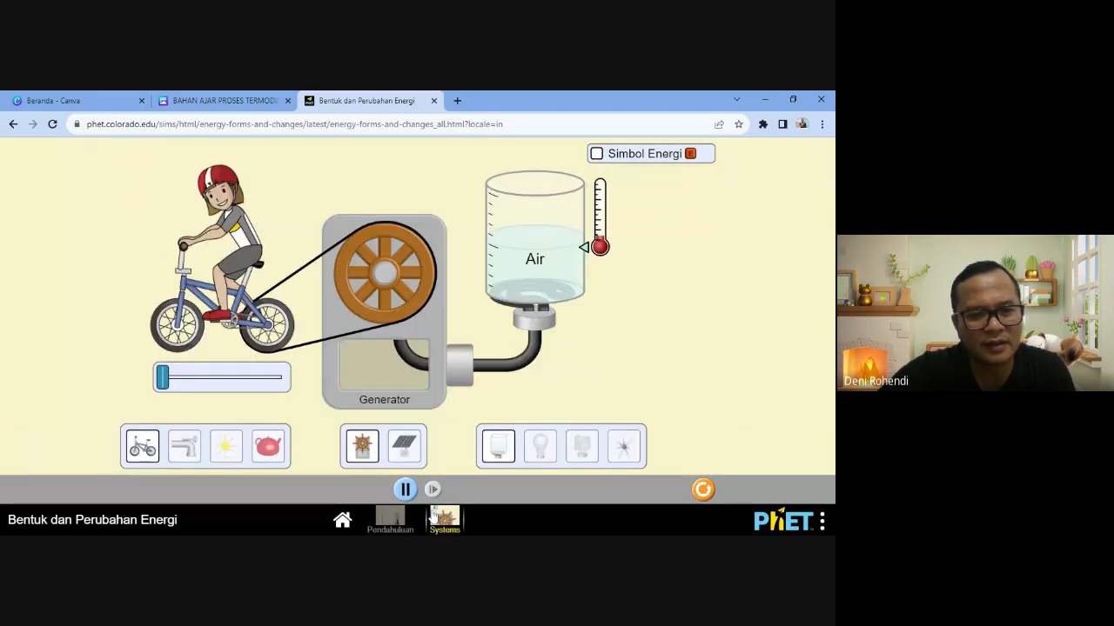
left_click(597, 154)
left_click_drag(163, 379, 204, 384)
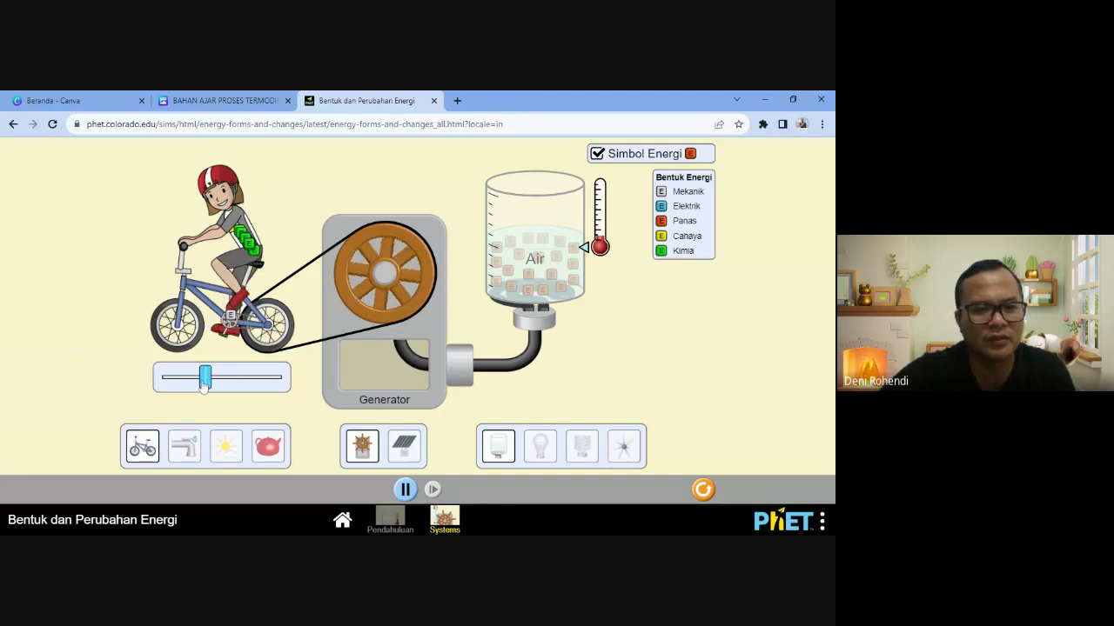
left_click_drag(205, 379, 211, 381)
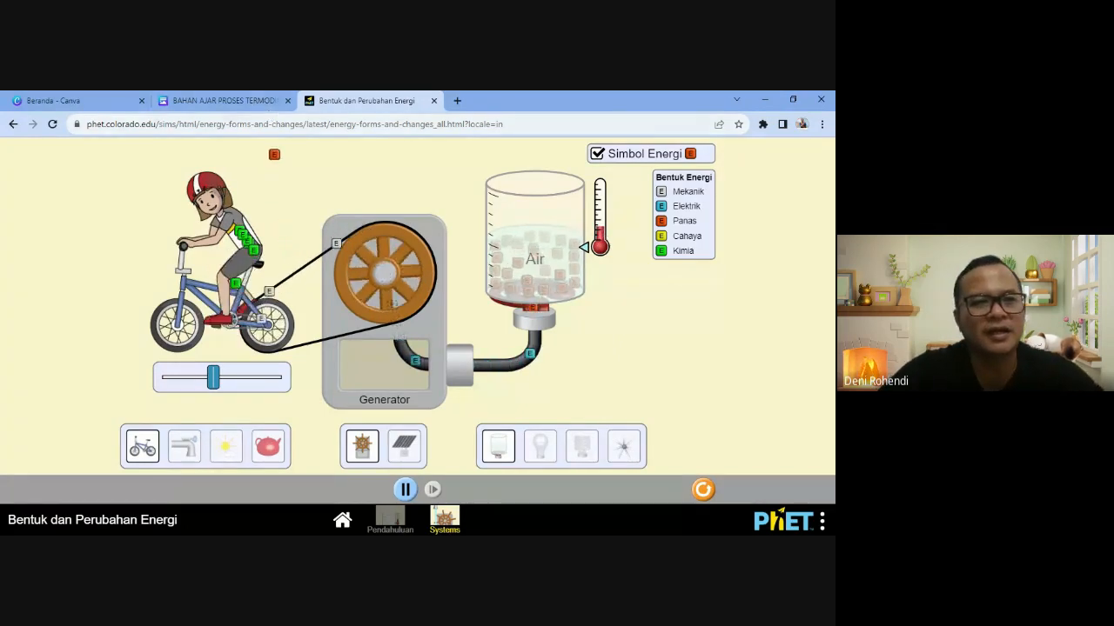
left_click(269, 124)
key("ctrl+c")
left_click(392, 127)
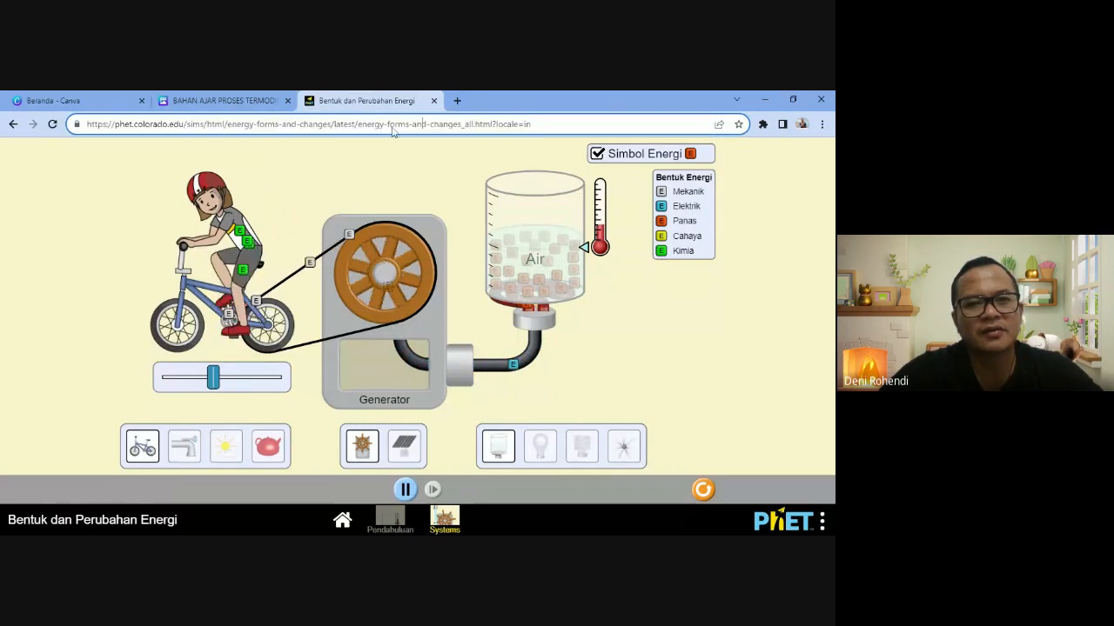
left_click_drag(214, 378, 163, 379)
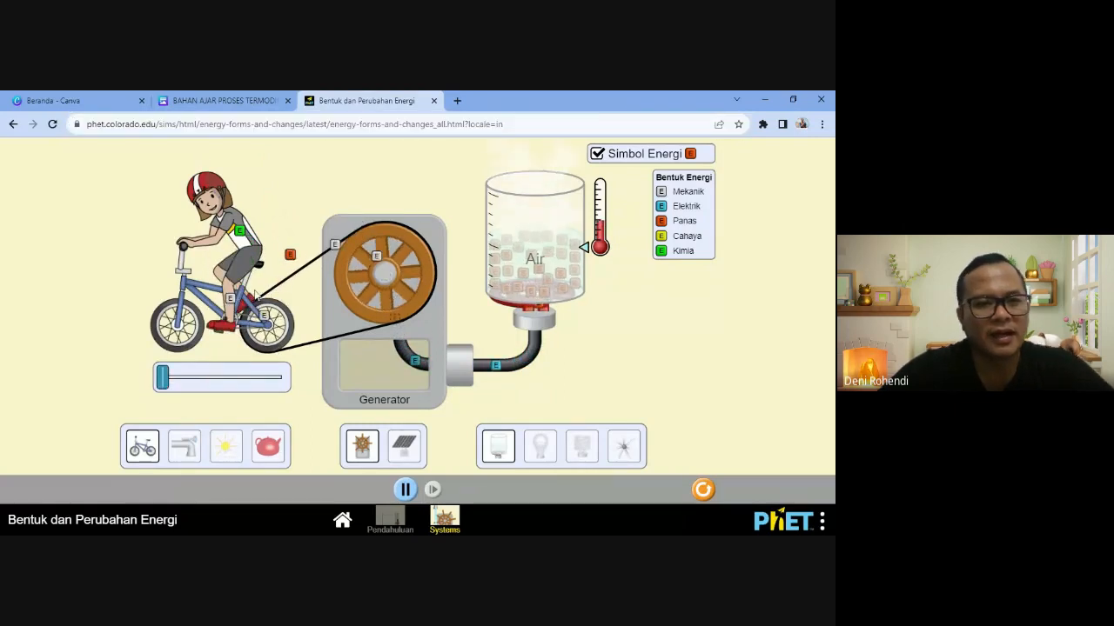
left_click(224, 100)
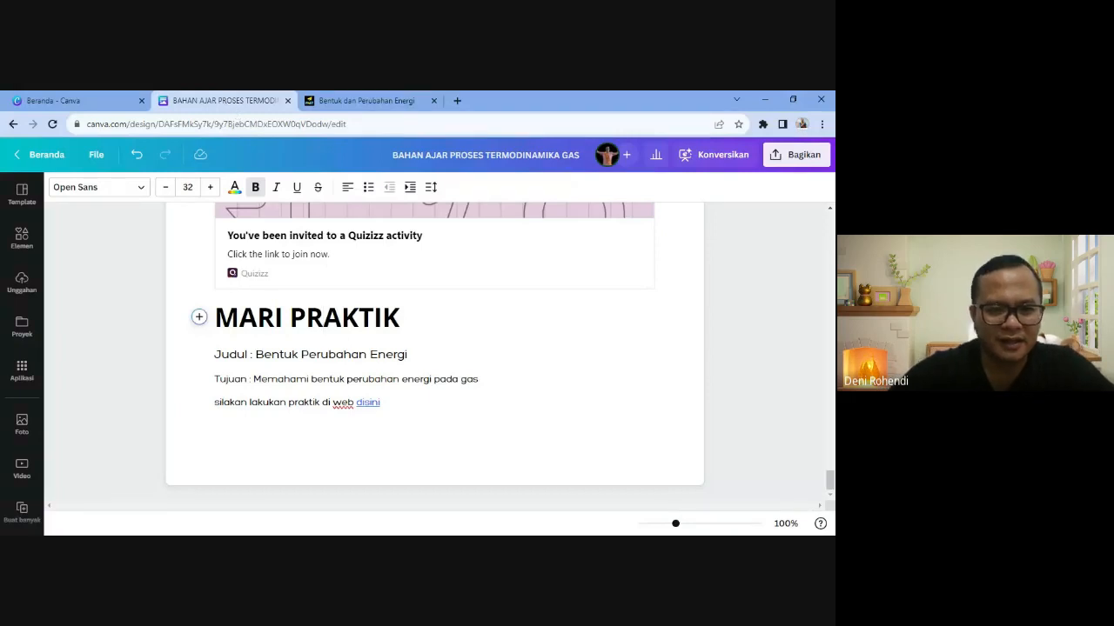
- Change the 'disini' link to point to the pasted PhET simulation address
left_click_drag(381, 403, 356, 403)
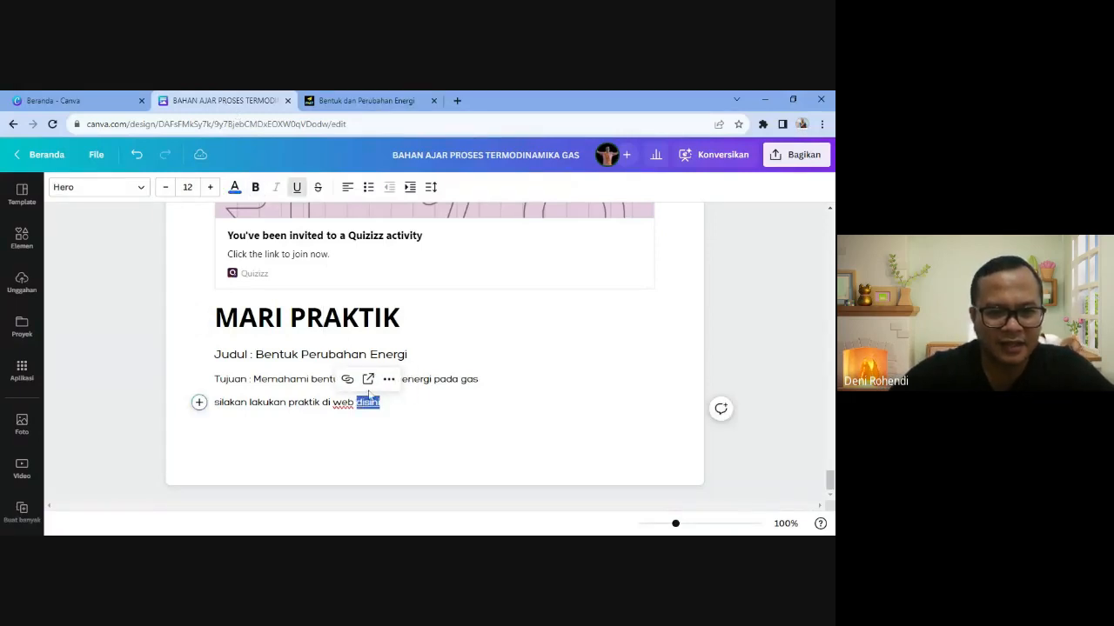
left_click(348, 380)
left_click(439, 432)
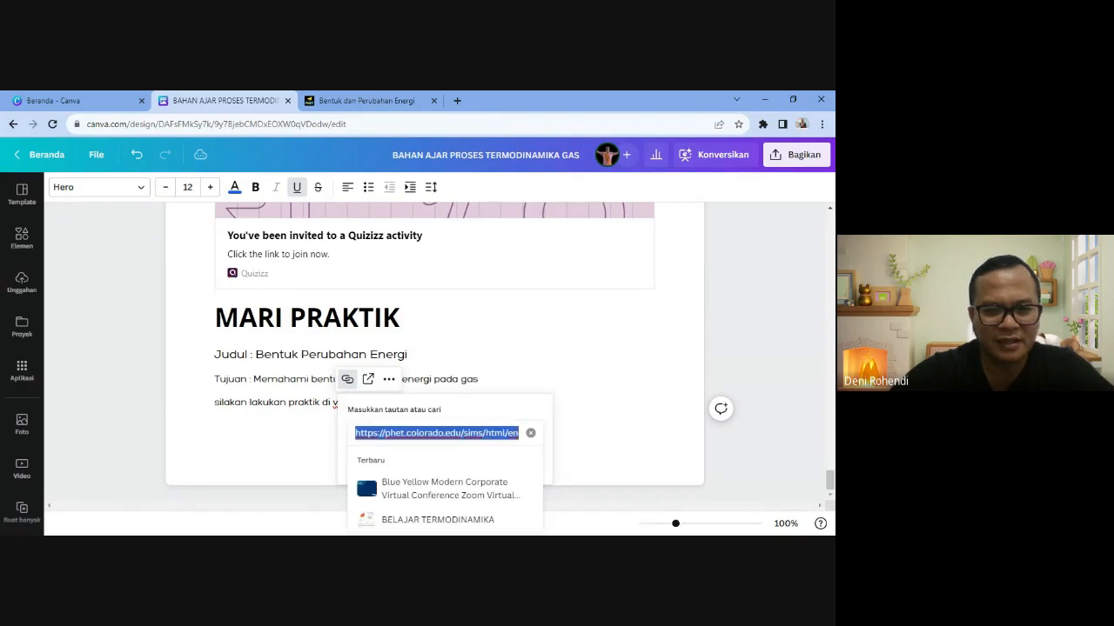
key("ctrl+v")
key("Return")
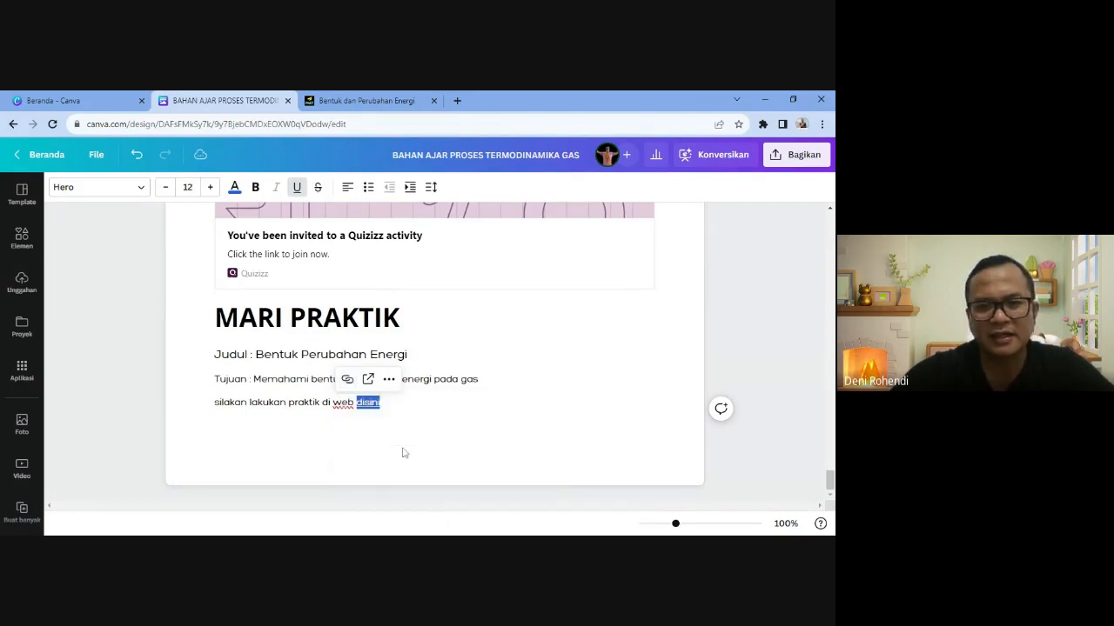
left_click(405, 454)
- Embed the Energy Forms and Changes simulation from its PhET URL on the empty line
left_click(199, 428)
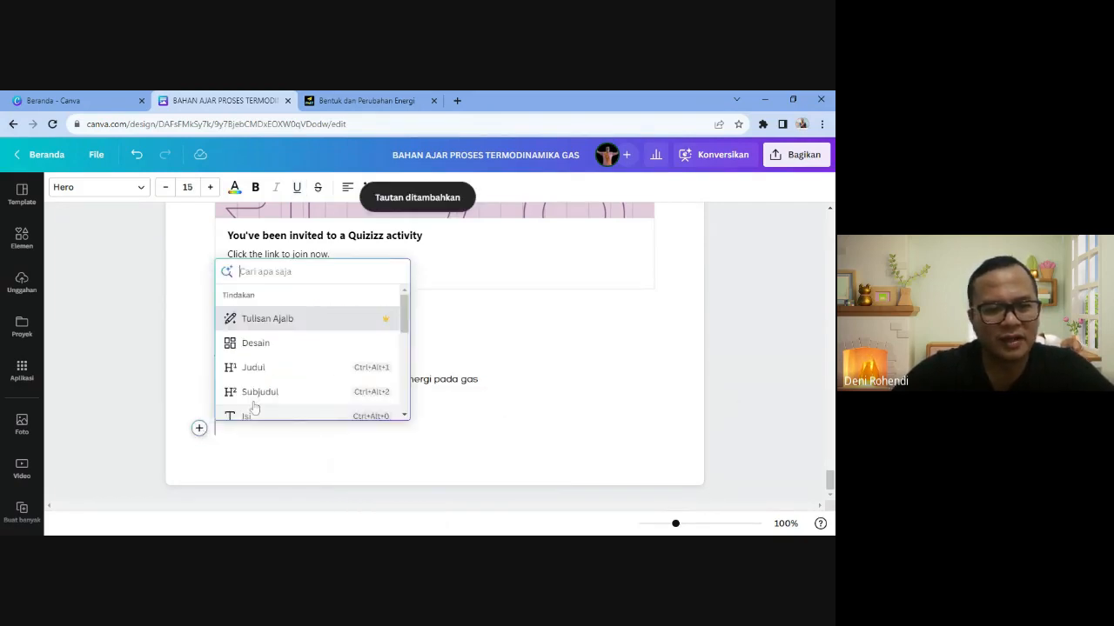
scroll(274, 398, "down", 2)
scroll(273, 391, "down", 2)
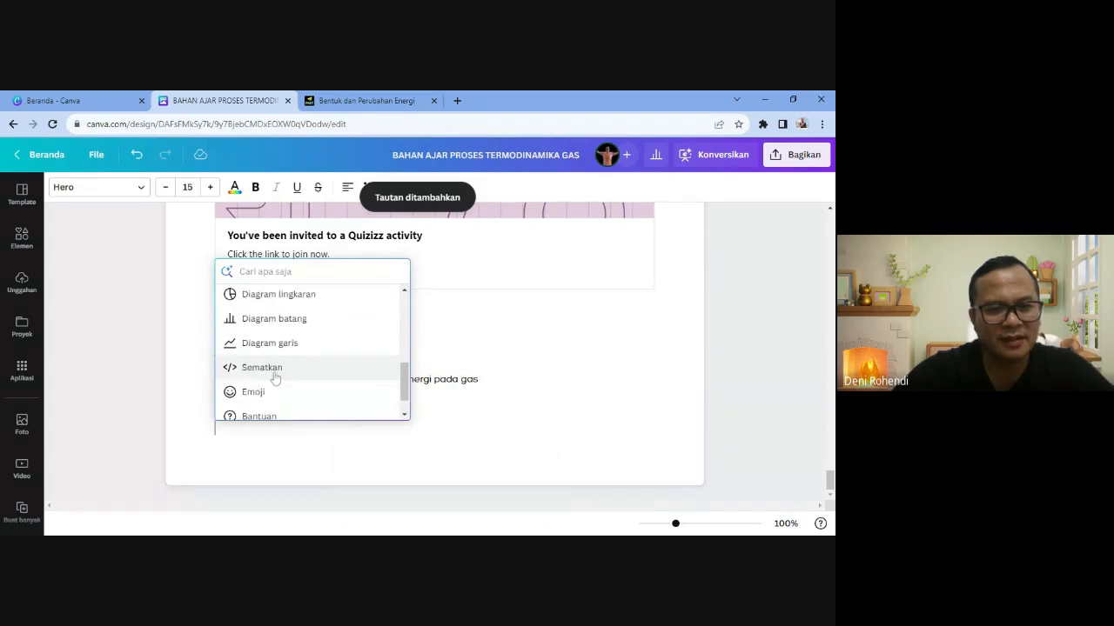
left_click(274, 377)
key("ctrl+v")
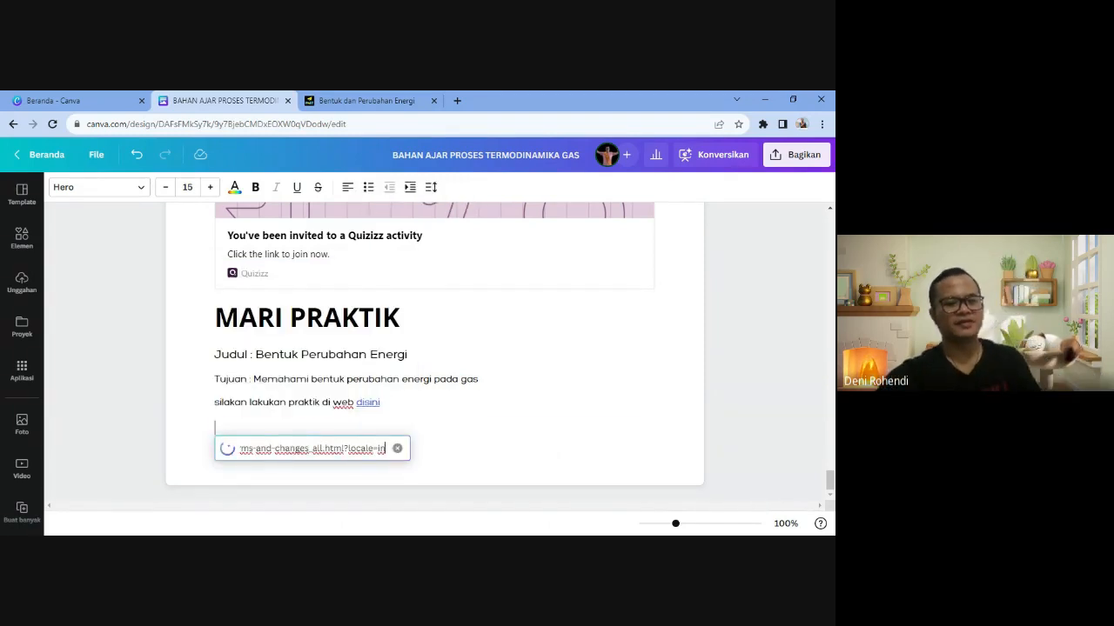
scroll(572, 350, "down", 4)
scroll(537, 380, "up", 1)
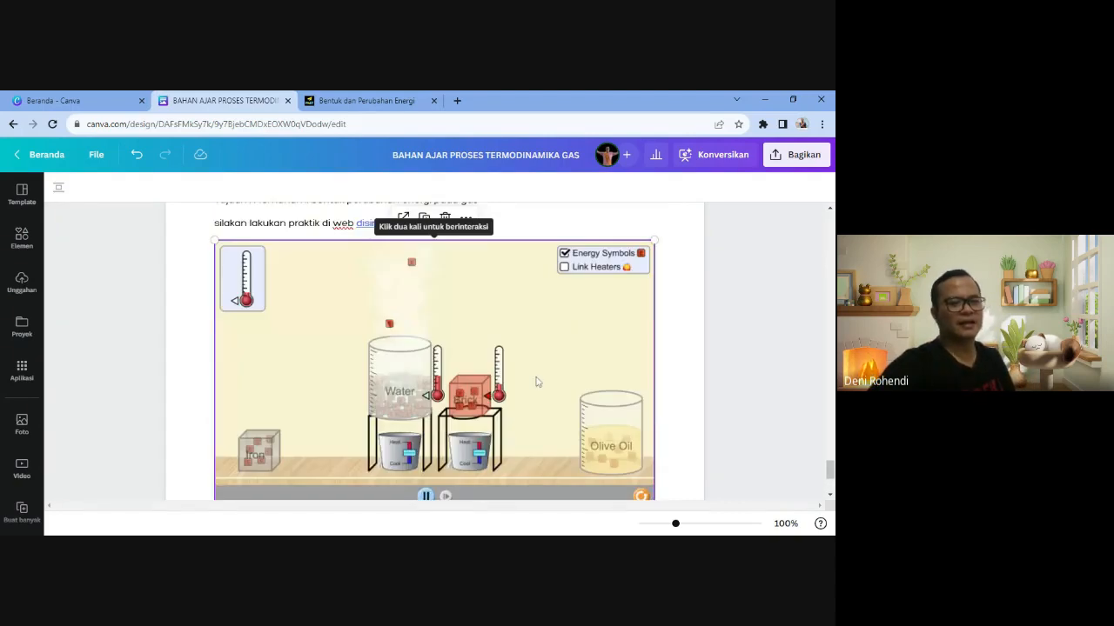
scroll(435, 348, "down", 1)
scroll(435, 348, "down", 1)
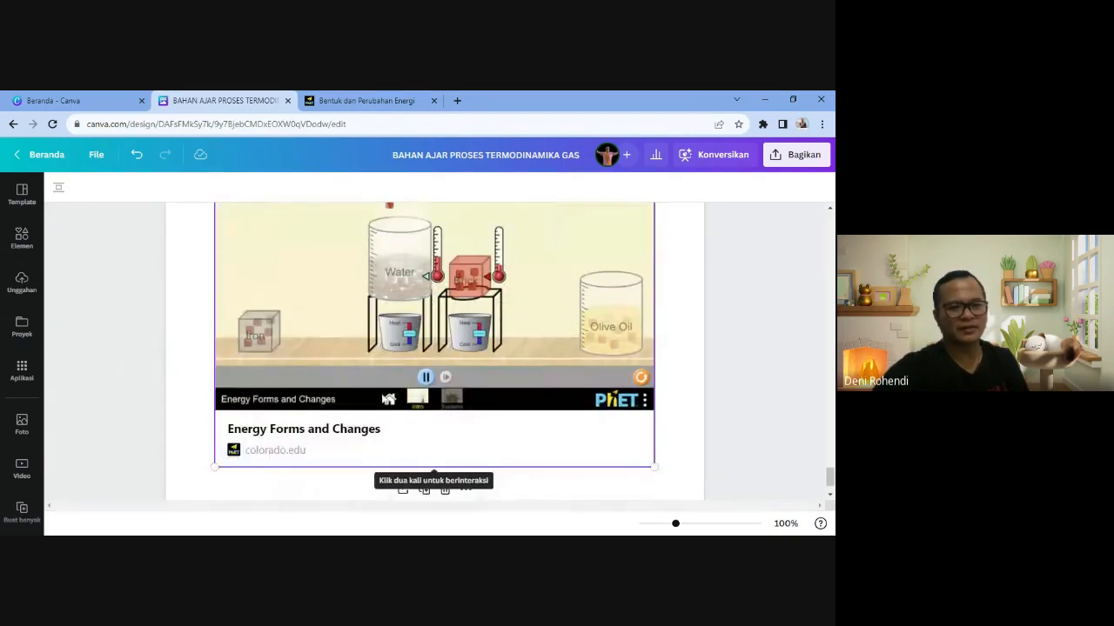
scroll(435, 348, "up", 10)
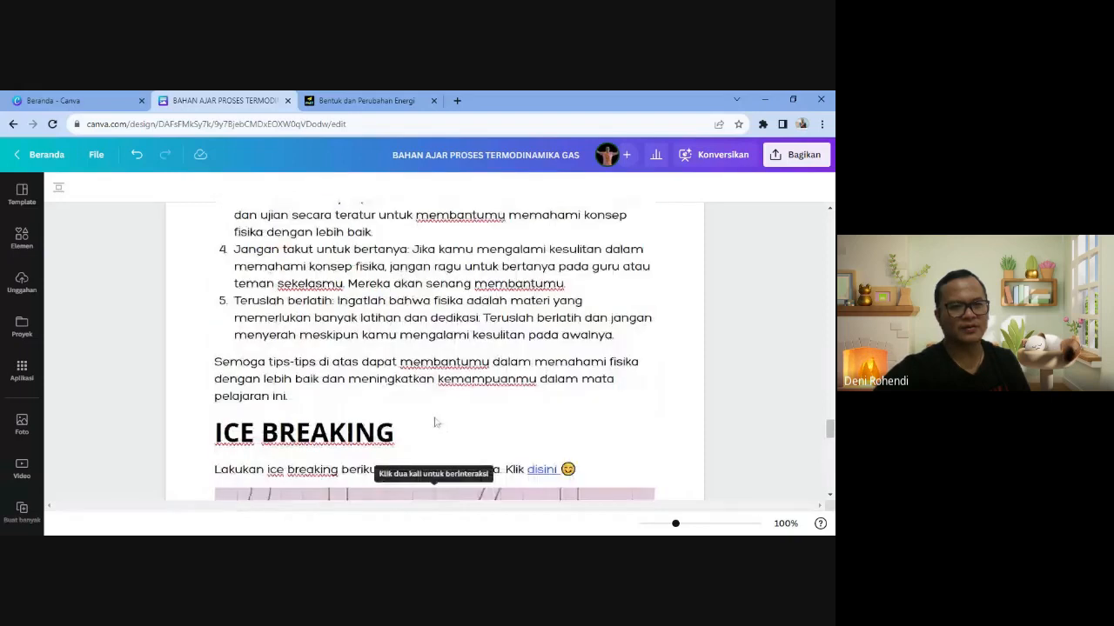
scroll(424, 389, "down", 10)
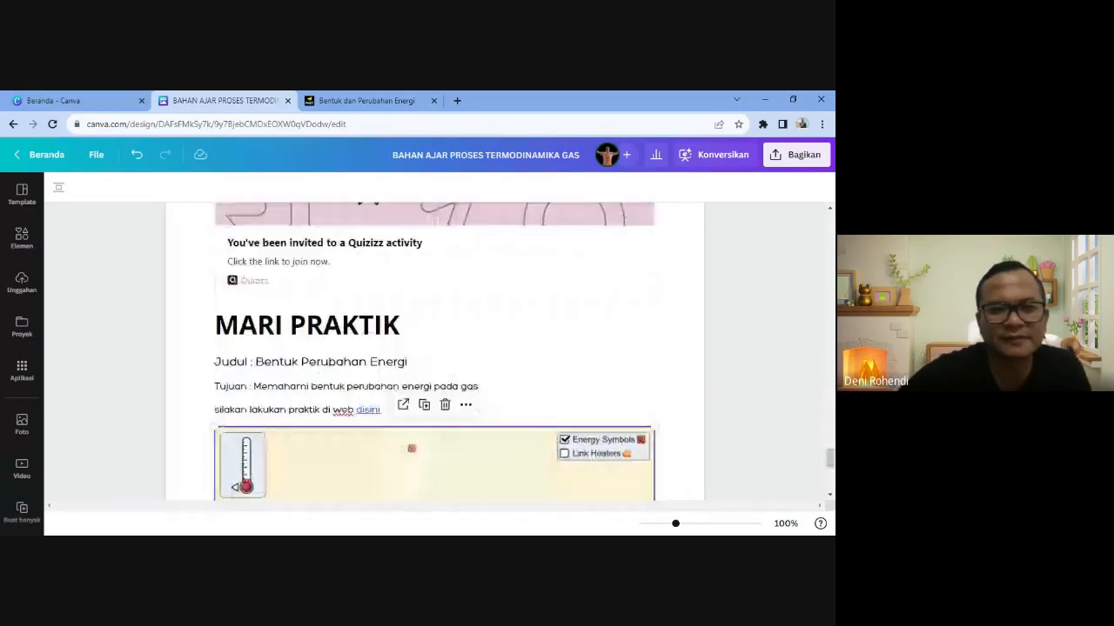
left_click(215, 428)
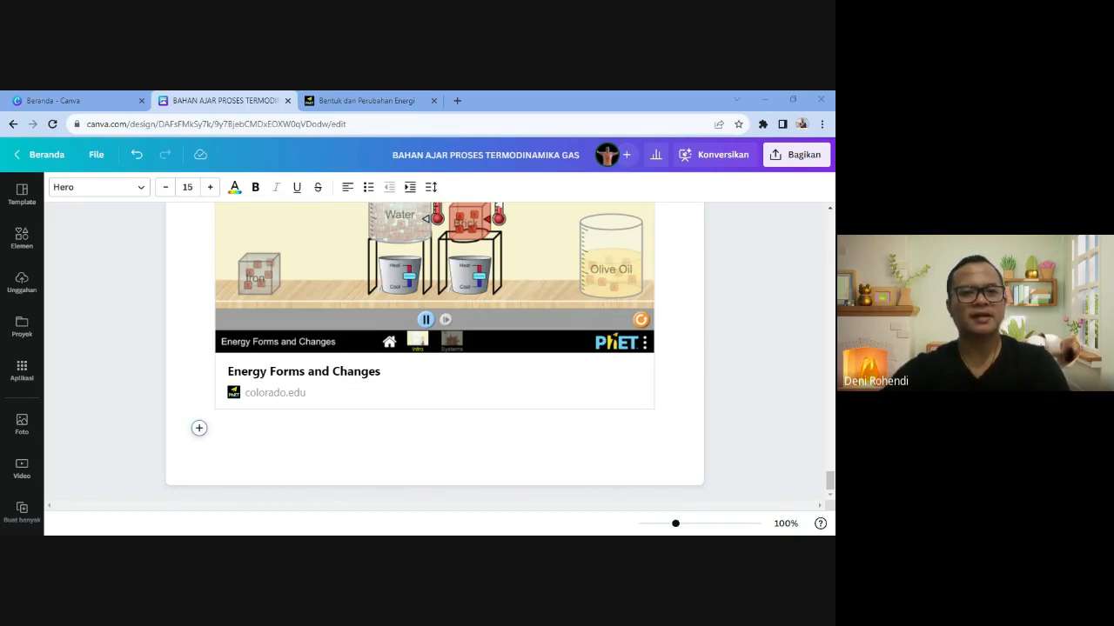
- Add the heading 'RUANG DISKUSI VIRTUAL' below the simulation embed, then close the PhET tab
left_click(199, 428)
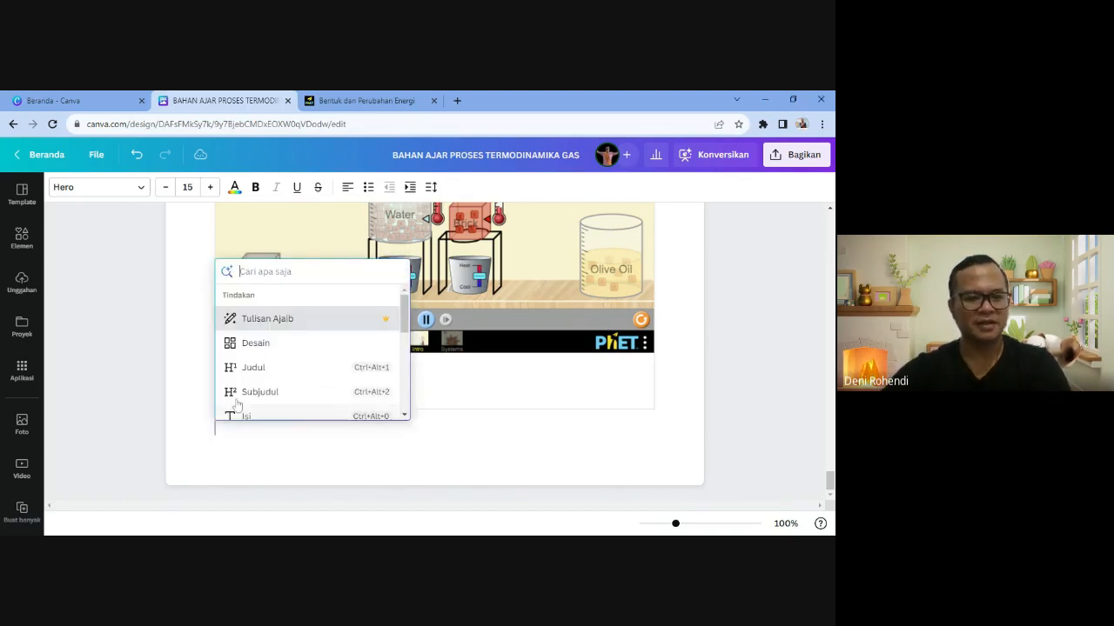
left_click(261, 369)
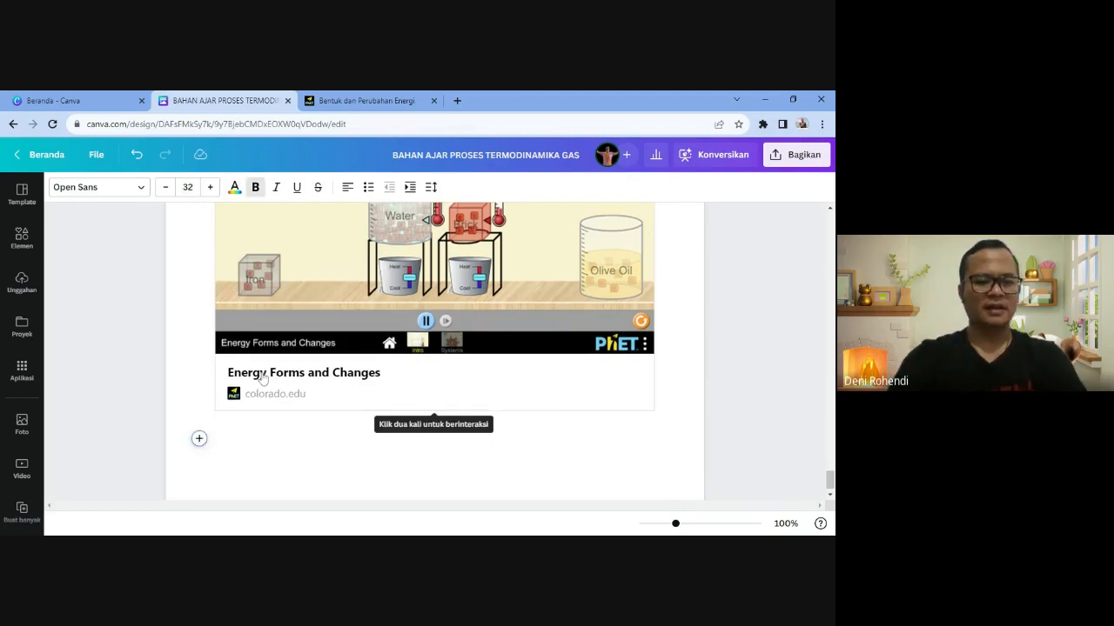
type("RUANG DISK")
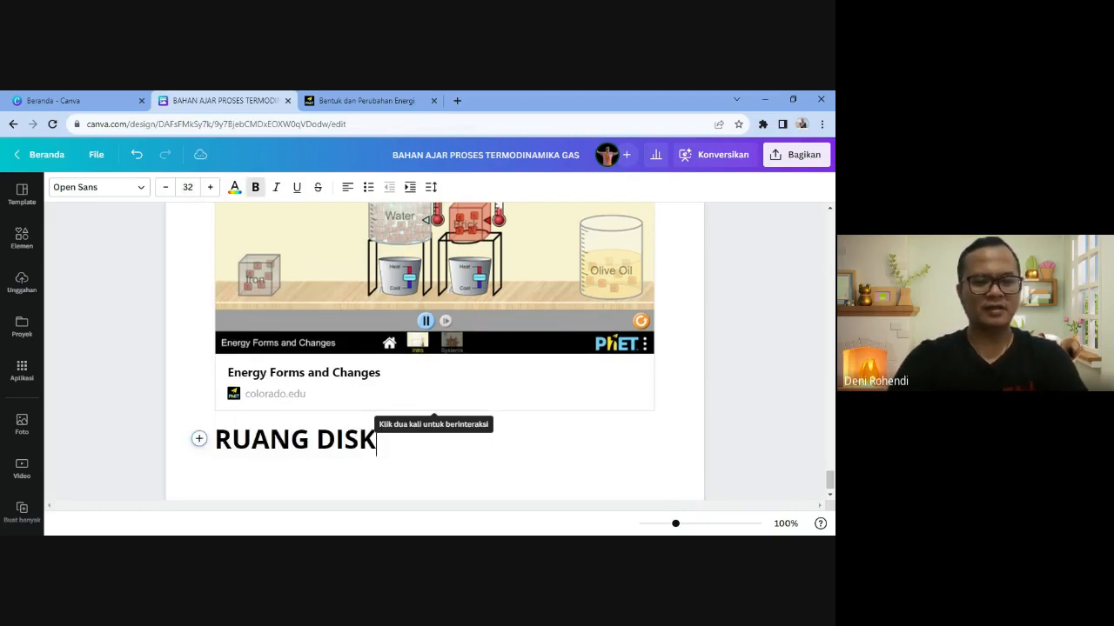
type("UIS")
key("BackSpace")
key("BackSpace")
type("S")
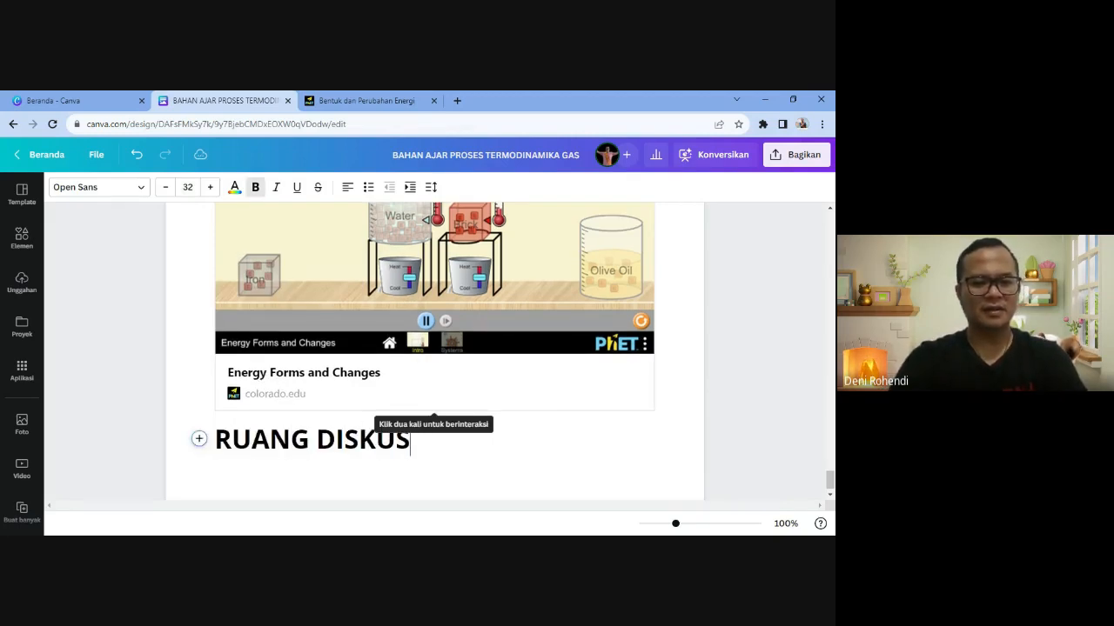
type("I VIRTUAL")
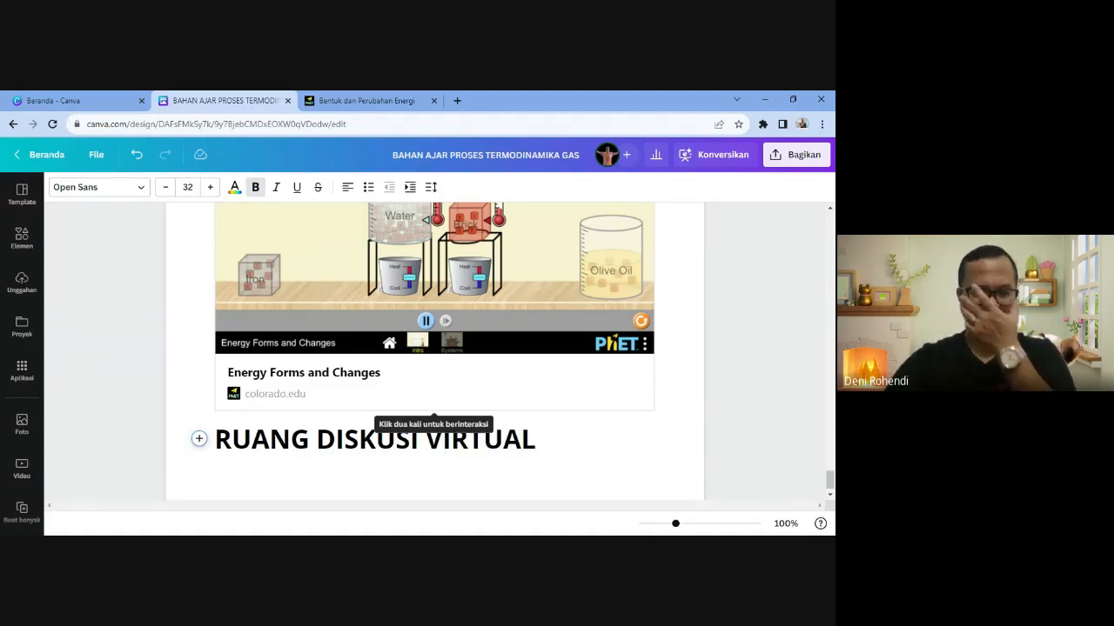
key("Return")
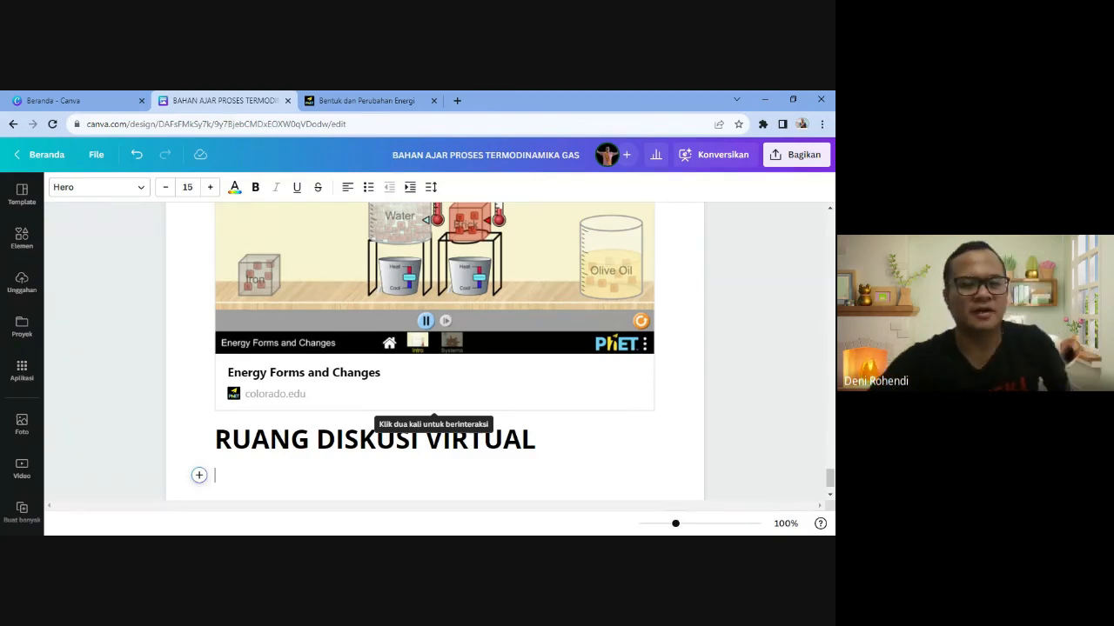
left_click(433, 100)
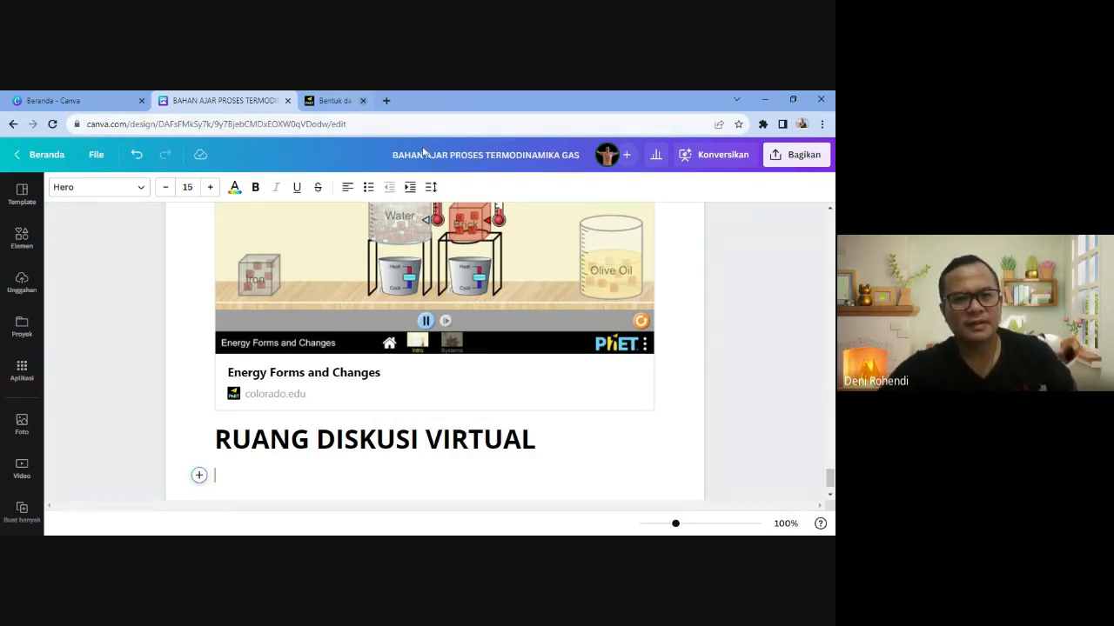
scroll(435, 352, "down", 1)
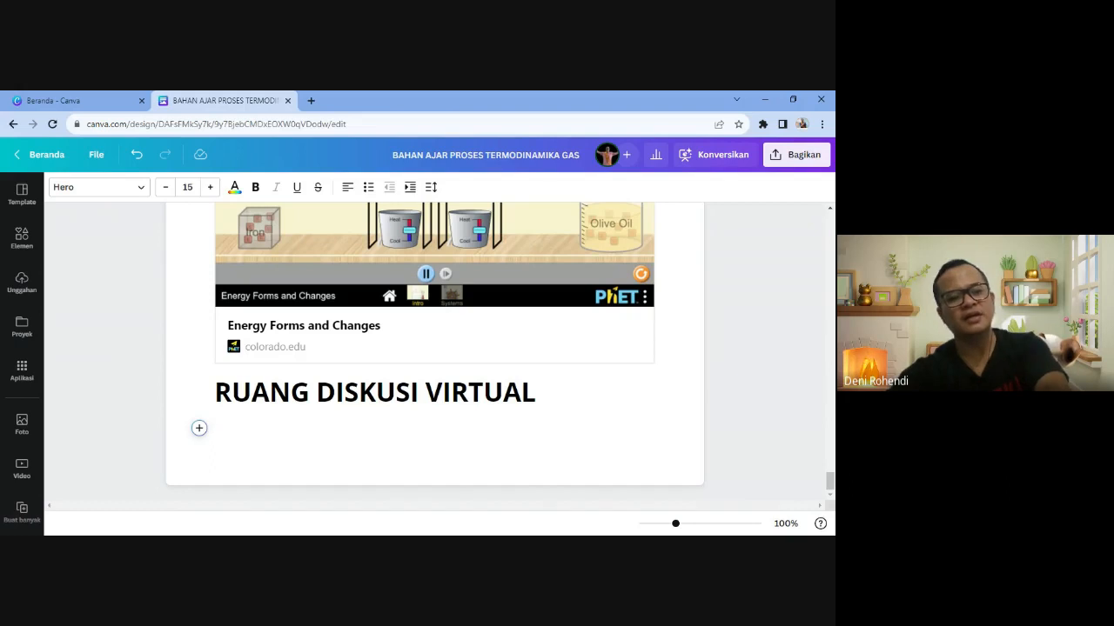
- Paste the meeting invitation and change its date from April to 20 SEPTEMBER 2023
type("Mohon hadir tepat waktu untuk pertemuan virtual diluar jam pelajaran membahas materi Termodinamika esensial. Hari/Tanggal :Jum'at/20 April 2023 Pukul : 14.45 - 15.15 WIB Silakan EnterRoom untuk masuk ke ruang diskusi.")
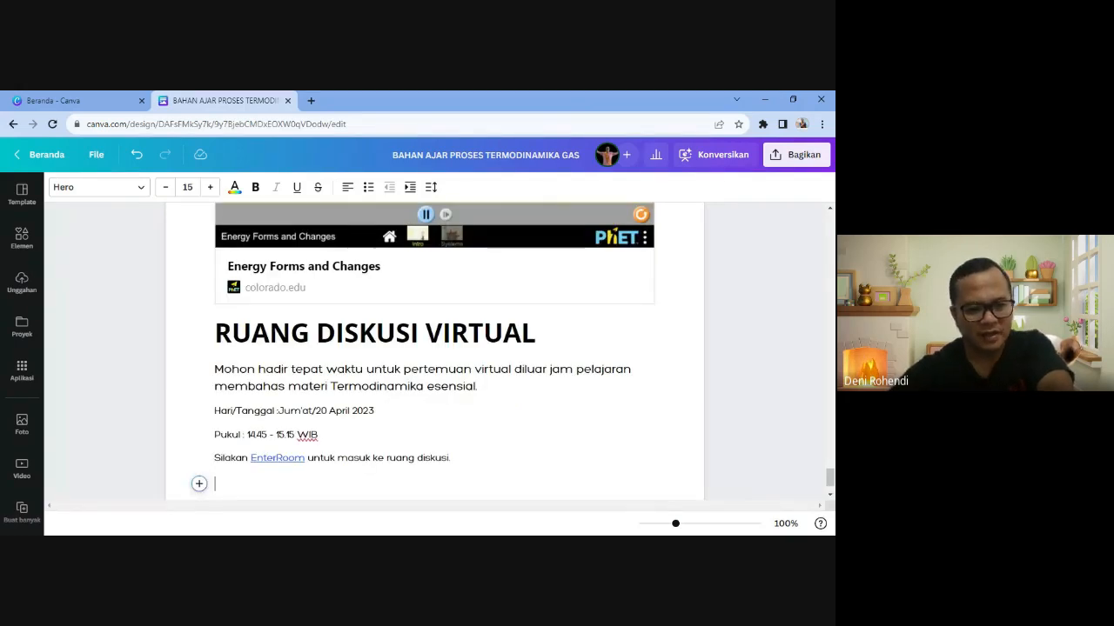
left_click(320, 435)
left_click(379, 411)
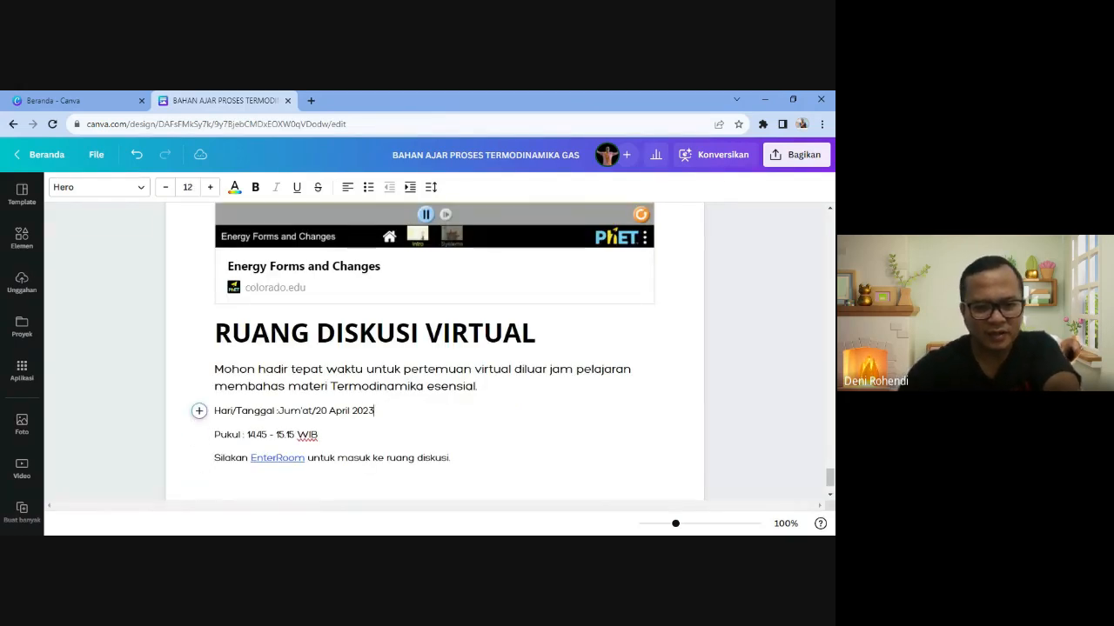
key("BackSpace")
key("BackSpace")
key("BackSpace")
key("BackSpace")
key("BackSpace")
key("BackSpace")
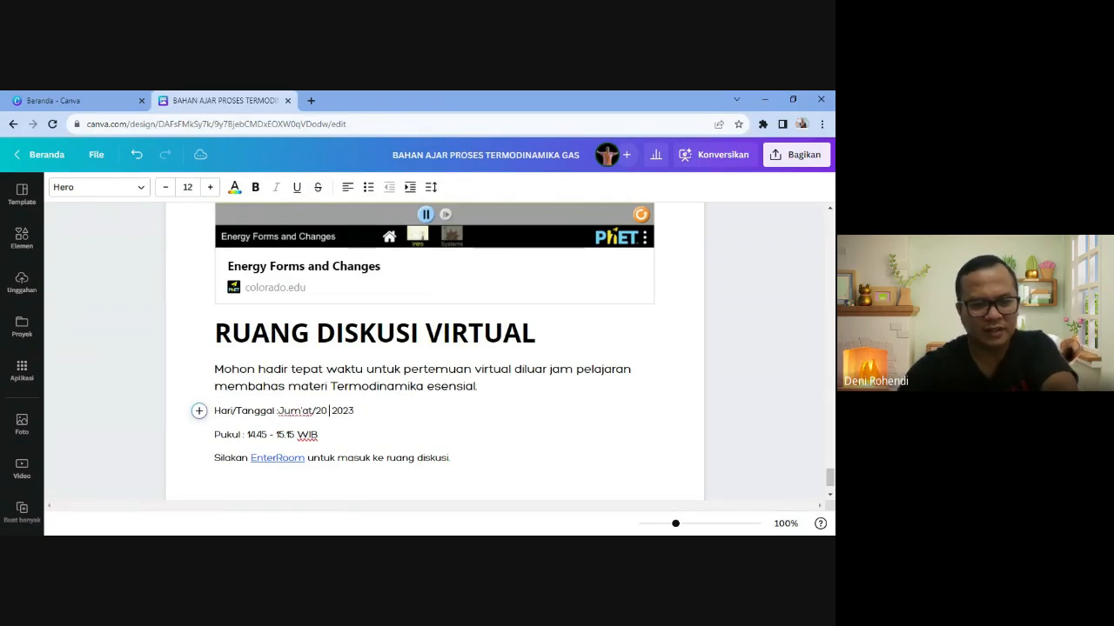
type("sEPTEMB")
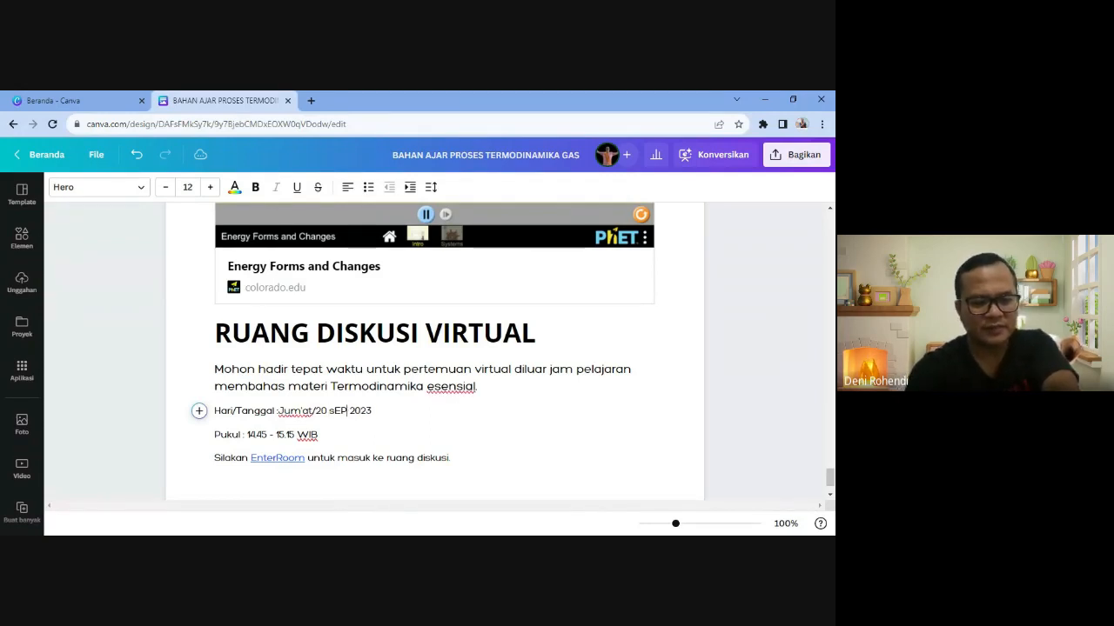
type("ER")
key("Left")
key("Left")
key("Left")
key("Left")
key("Left")
key("Left")
key("Left")
key("Left")
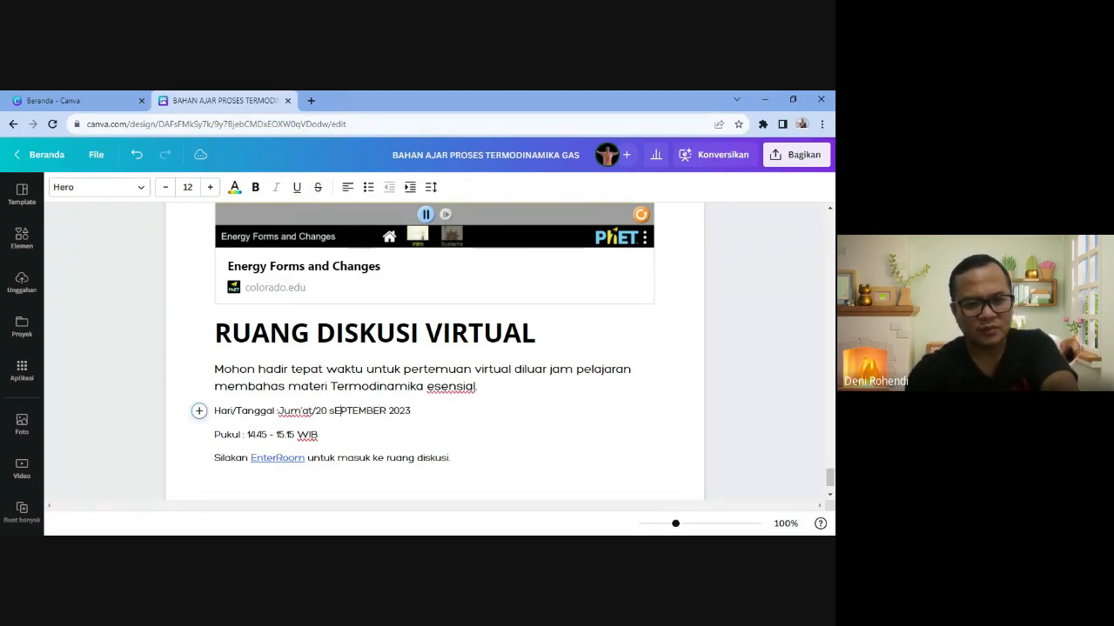
key("BackSpace")
type("S")
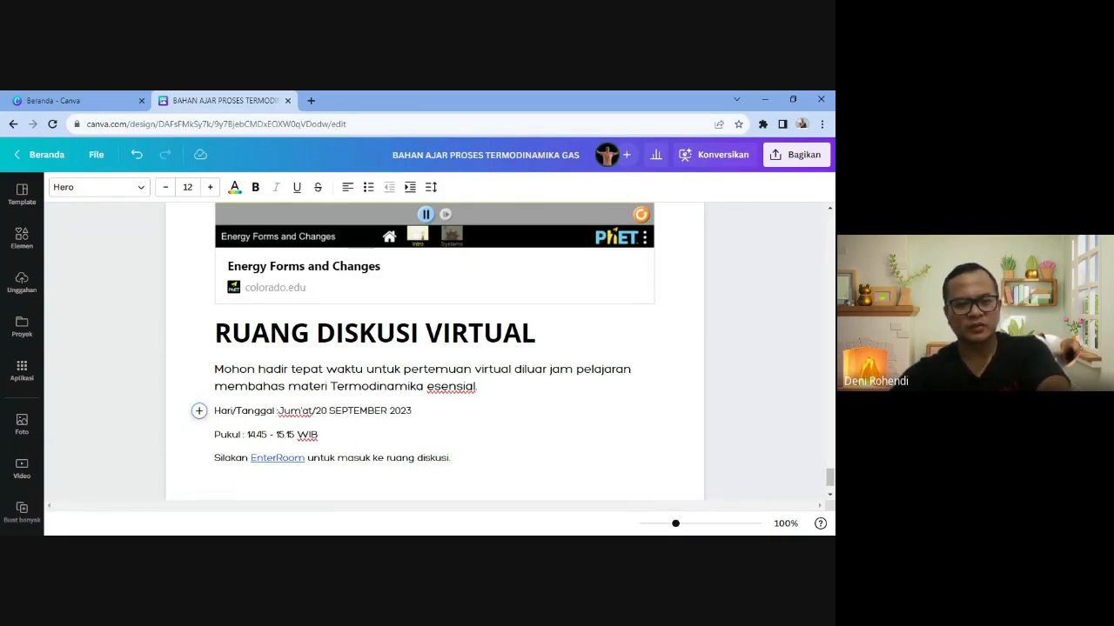
- Review the invitation's Enter Room line and open a new browser tab
left_click(534, 369)
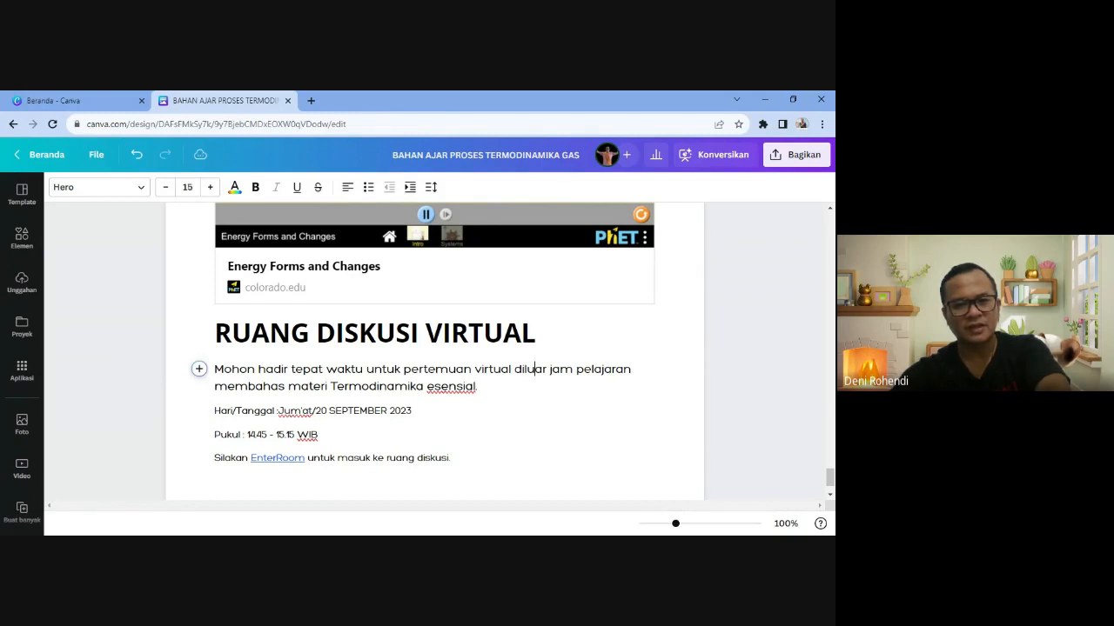
scroll(534, 369, "down", 1)
left_click(433, 355)
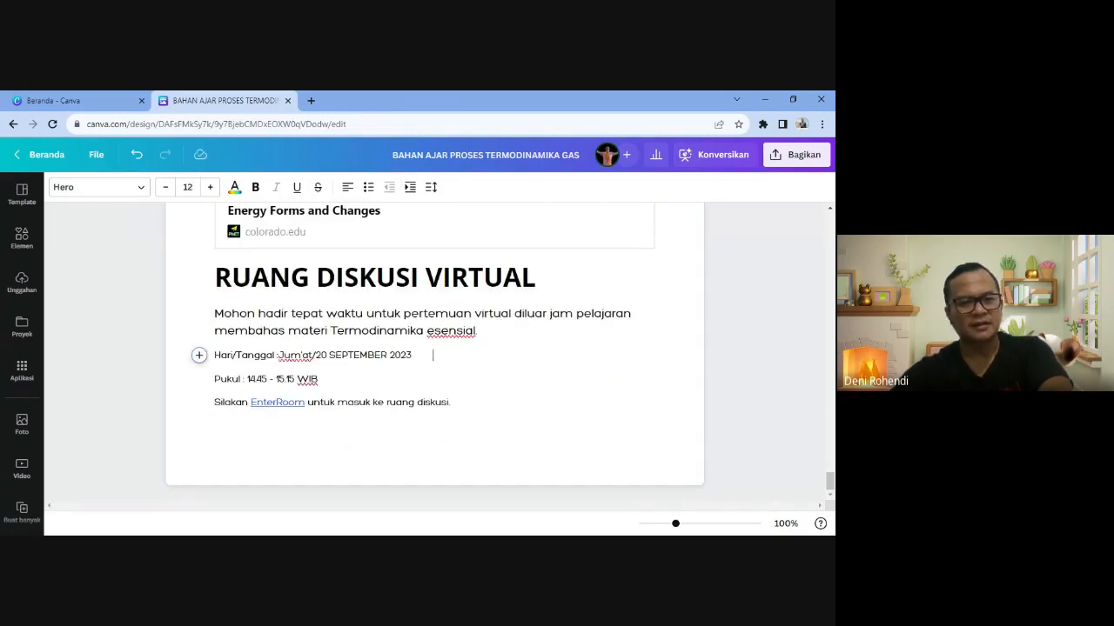
left_click(276, 403)
left_click(215, 428)
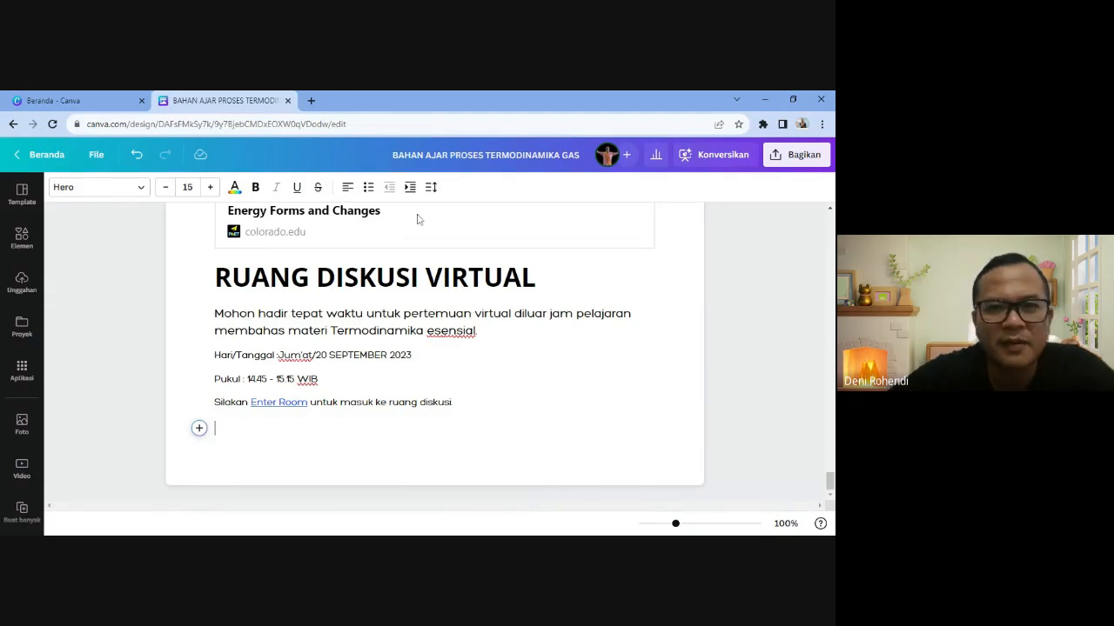
left_click(310, 100)
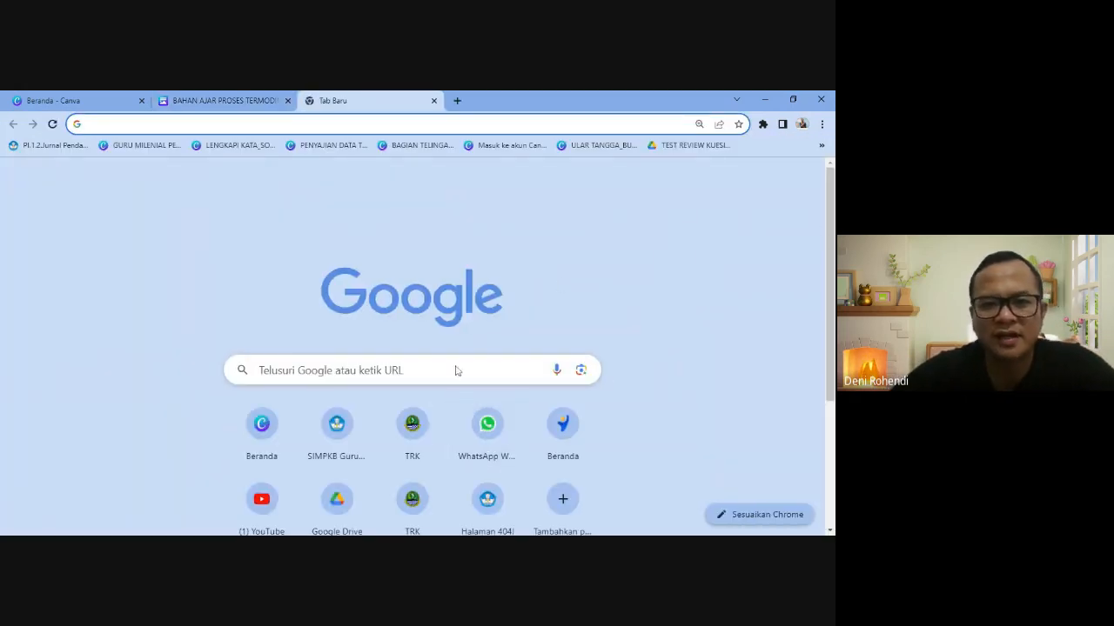
- Open Google Meet from the Google apps menu and create a meeting for later
left_click(768, 178)
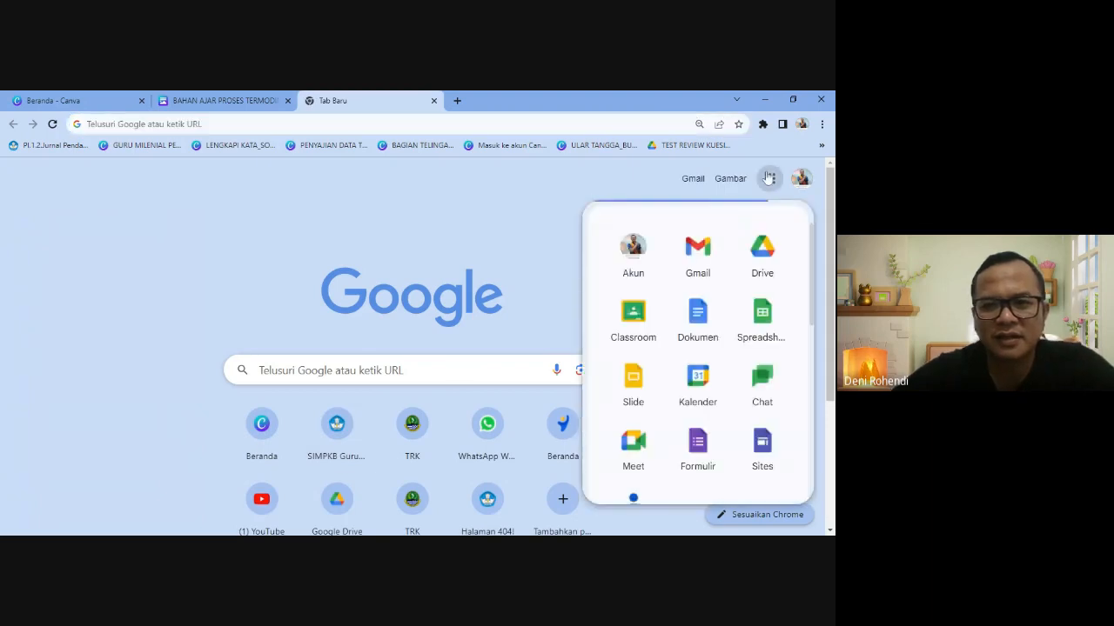
left_click(635, 446)
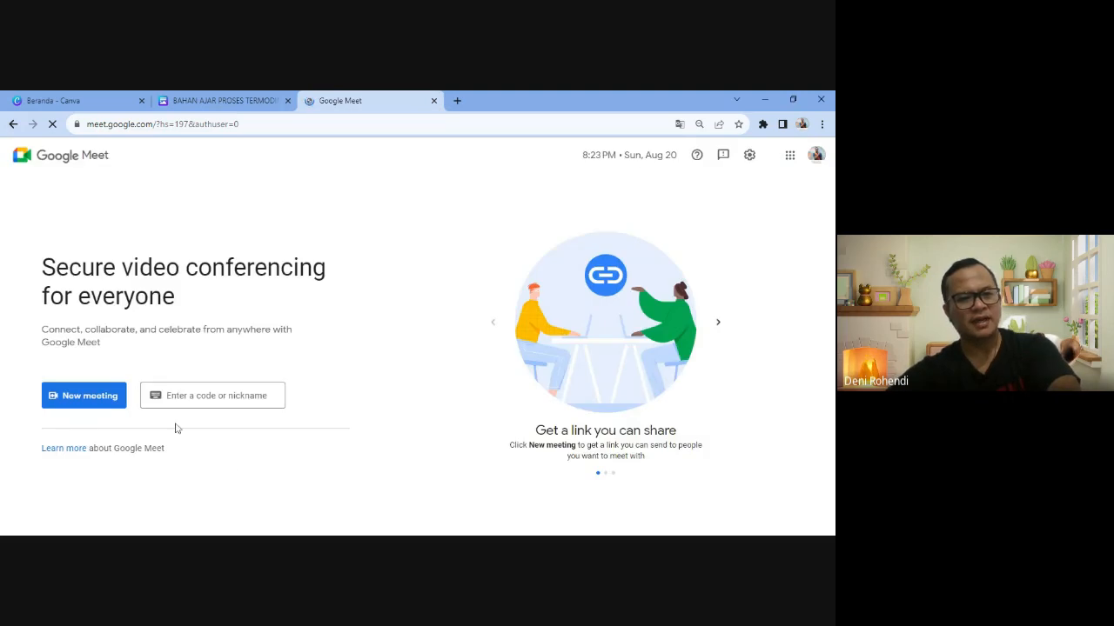
left_click(98, 401)
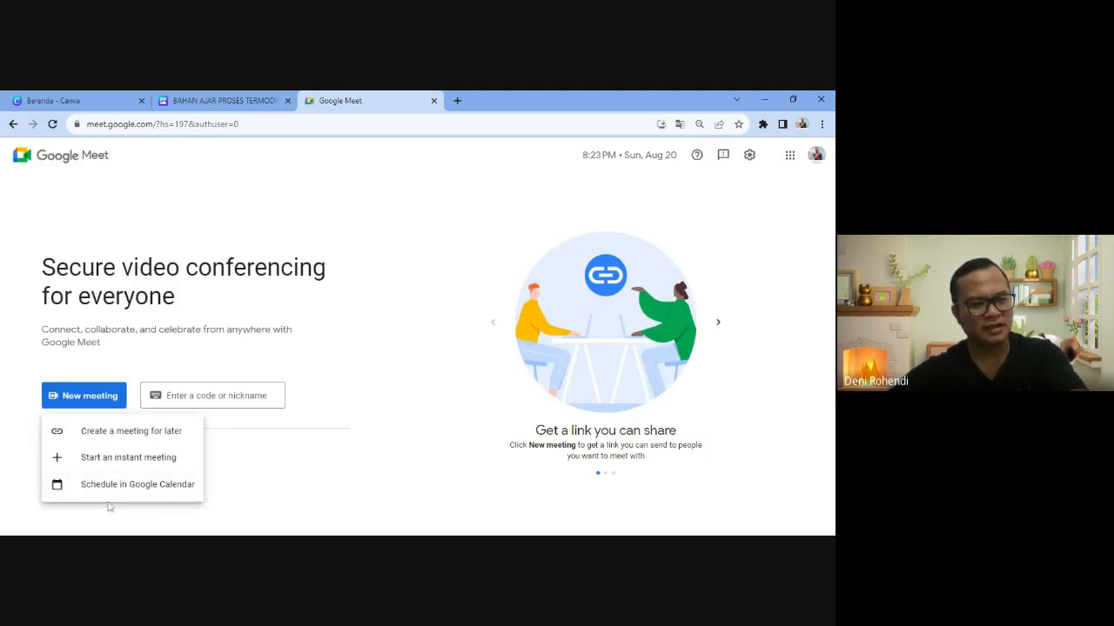
left_click(143, 433)
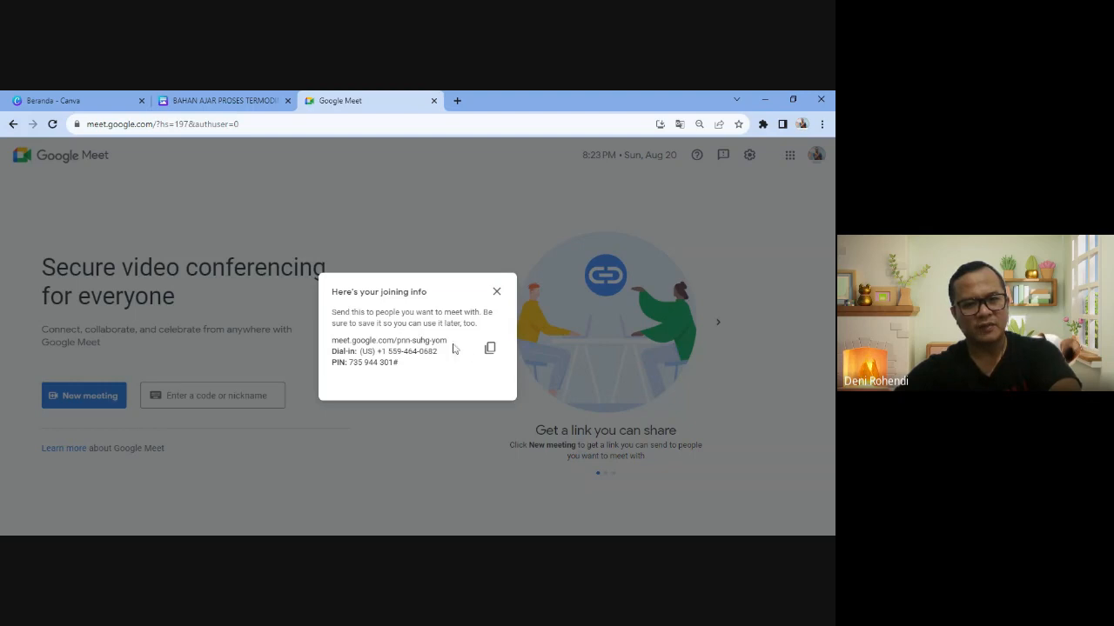
- Copy the meeting's joining link, close its dialog, and switch back to Canva
left_click_drag(447, 341, 331, 341)
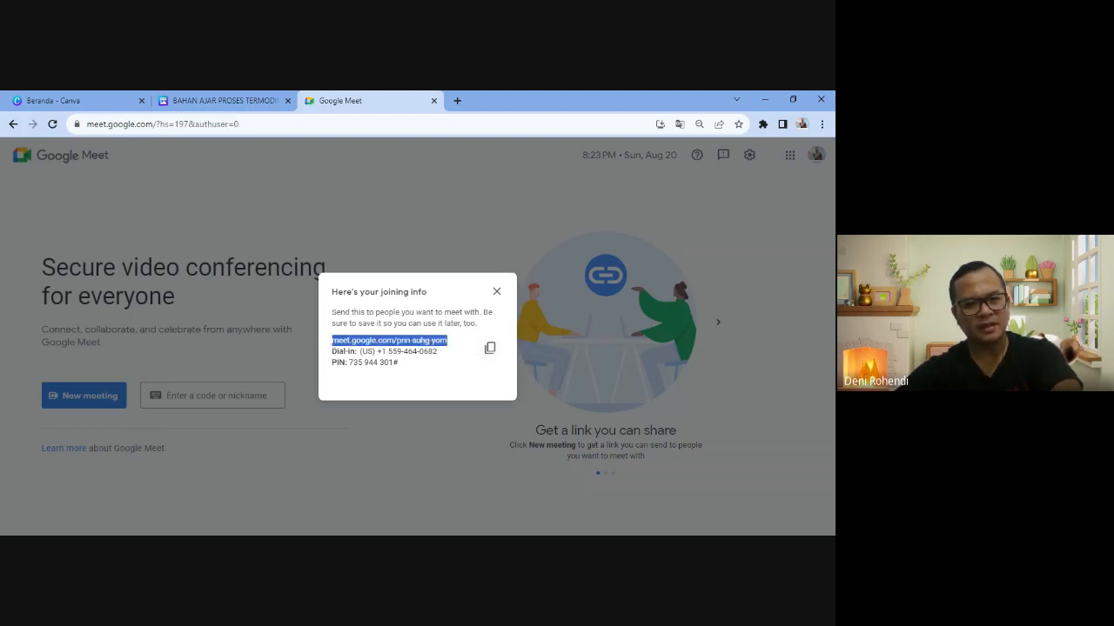
left_click(496, 291)
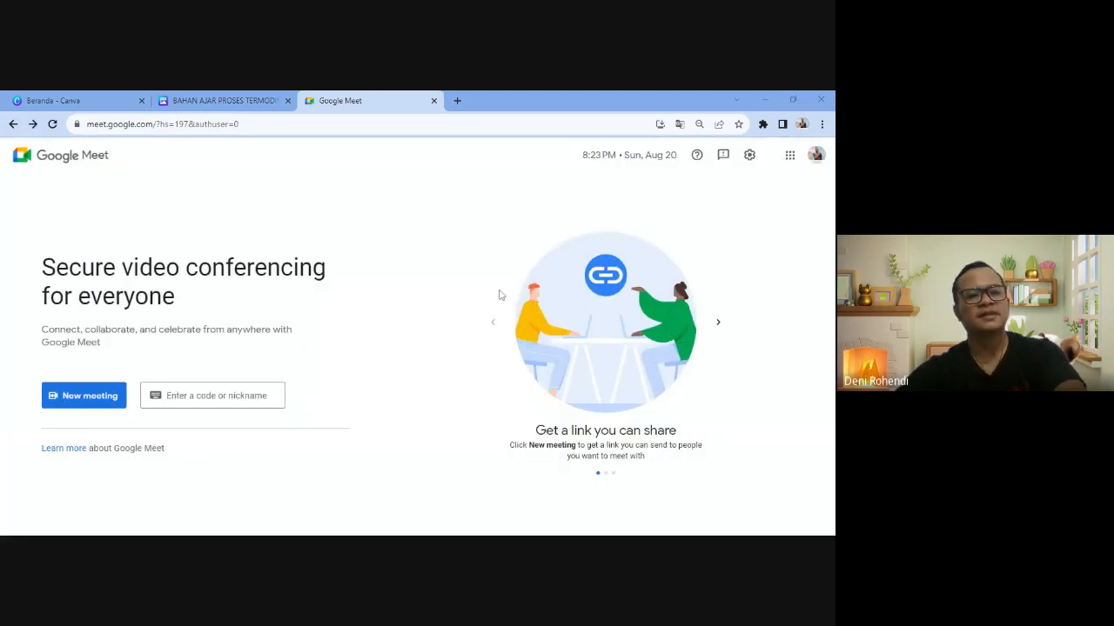
key("ctrl+shift+Tab")
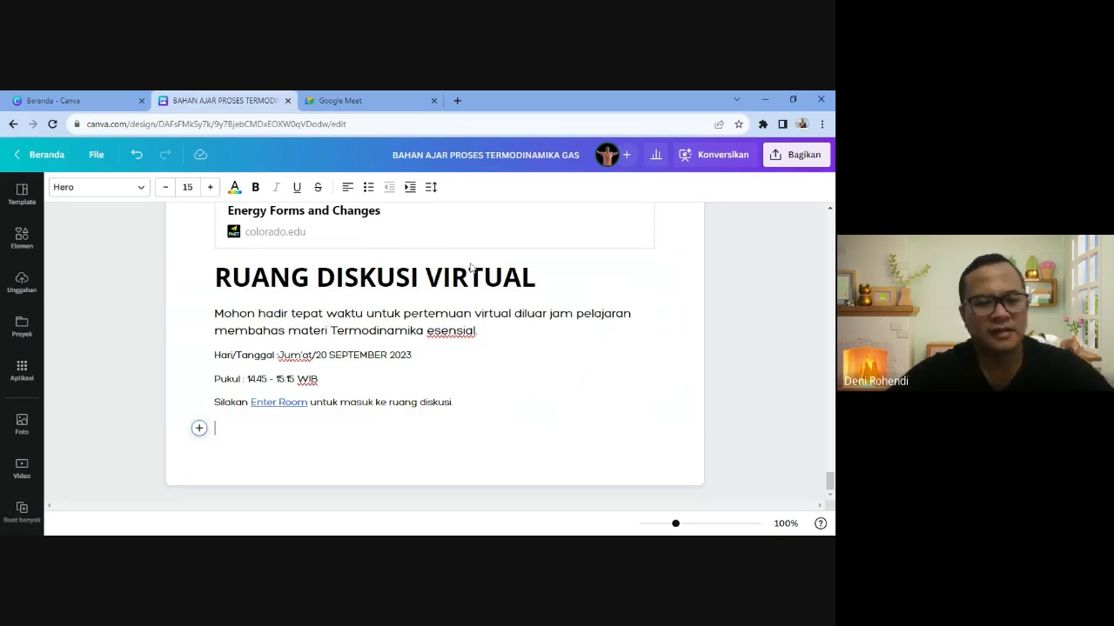
- Replace the 'Enter Room' link's old URL with the copied Google Meet address
left_click_drag(251, 402, 308, 401)
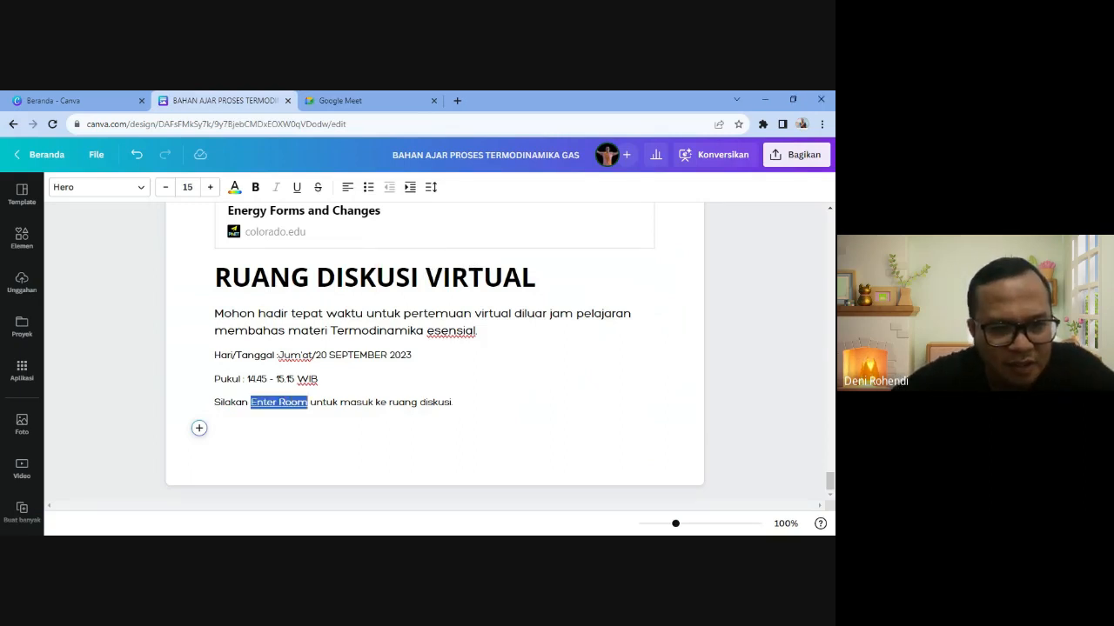
left_click(258, 379)
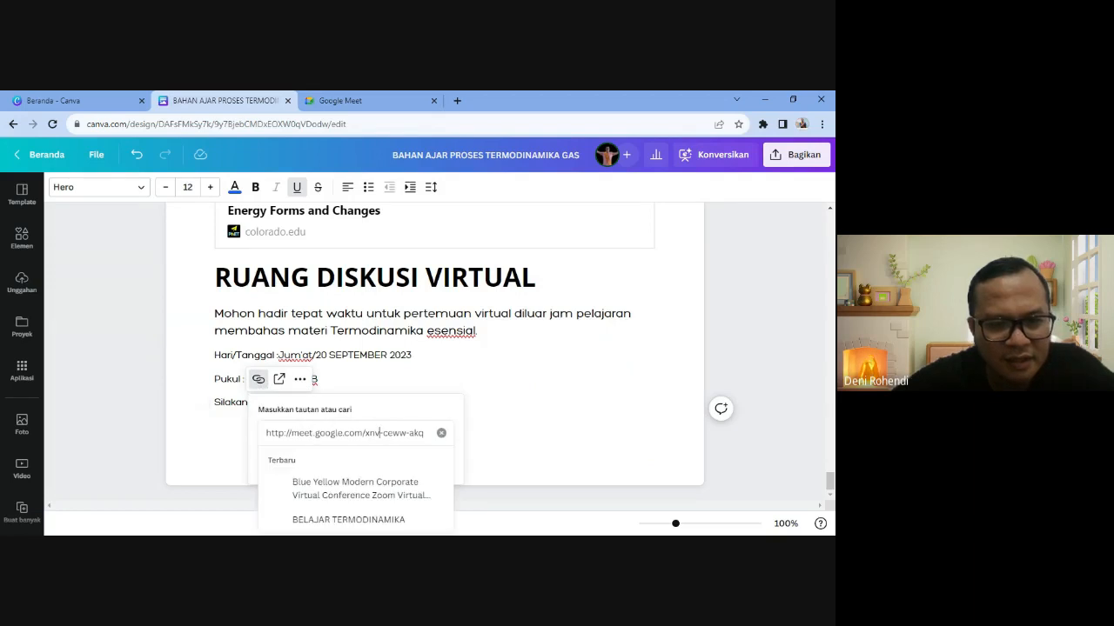
key("BackSpace")
type("meet.google.com/pnn-suhs-yom")
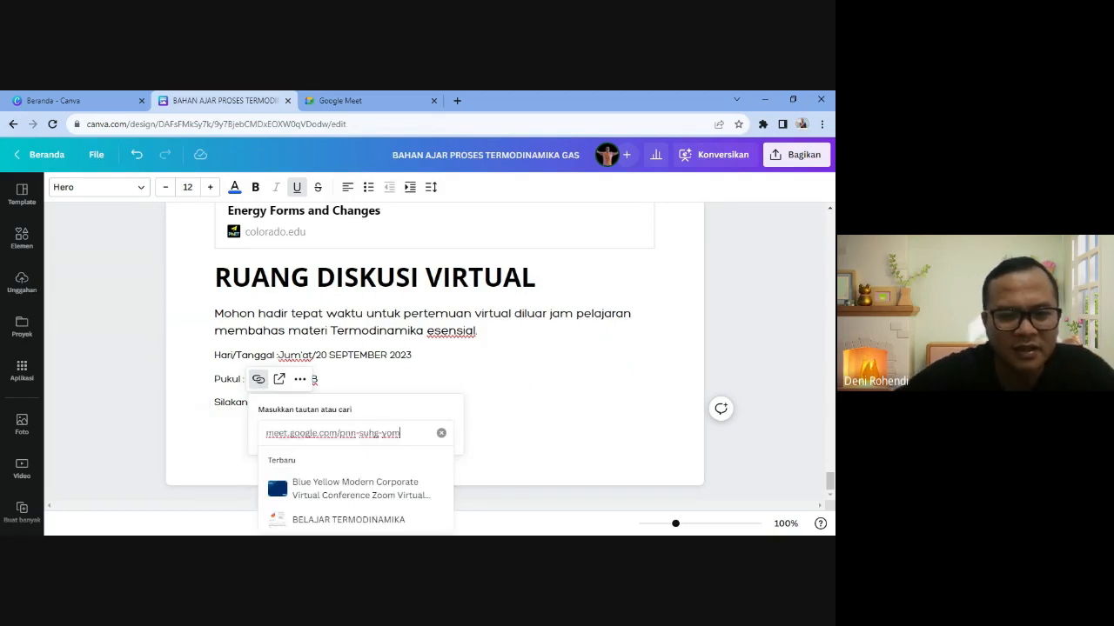
key("Return")
left_click(216, 428)
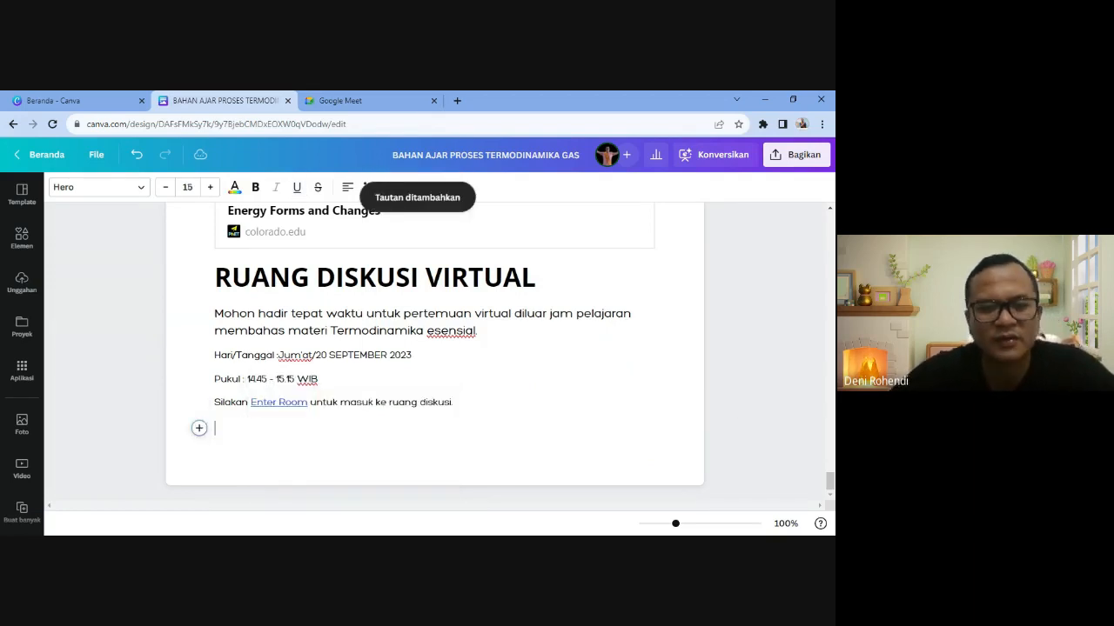
- Try embedding the Meet link below the sentence, then dismiss the rejected embed
left_click(200, 428)
scroll(243, 392, "down", 3)
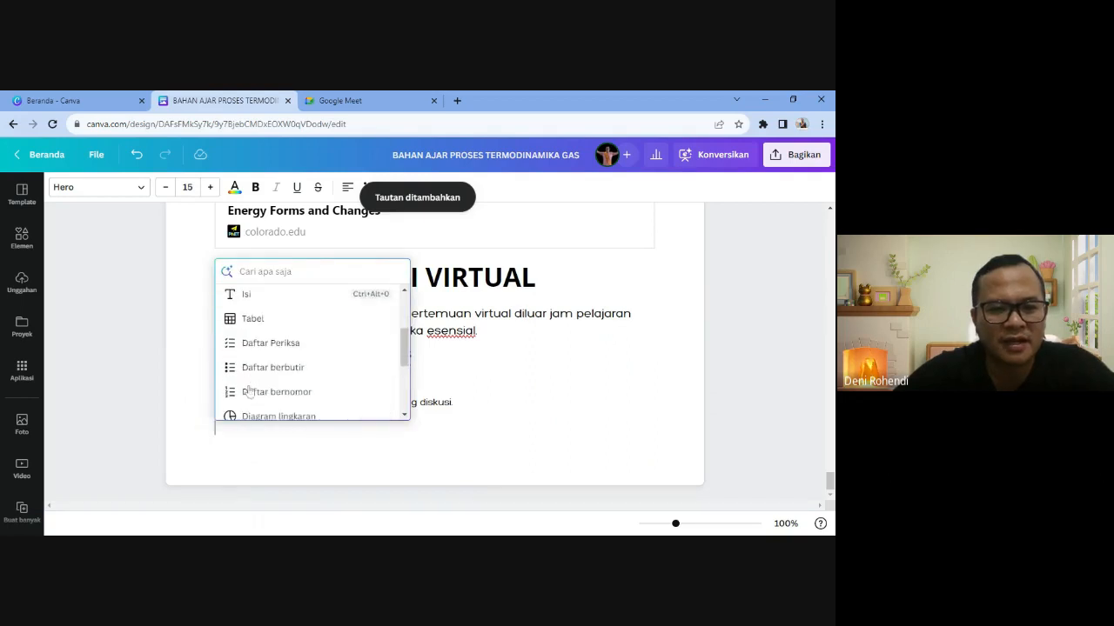
scroll(254, 396, "down", 5)
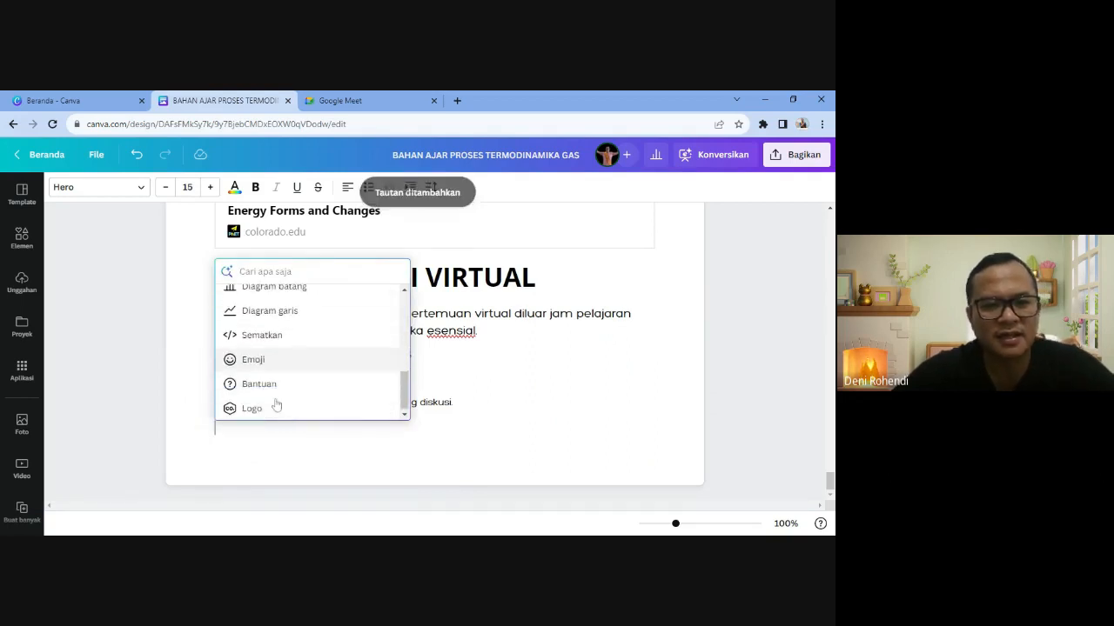
left_click(266, 341)
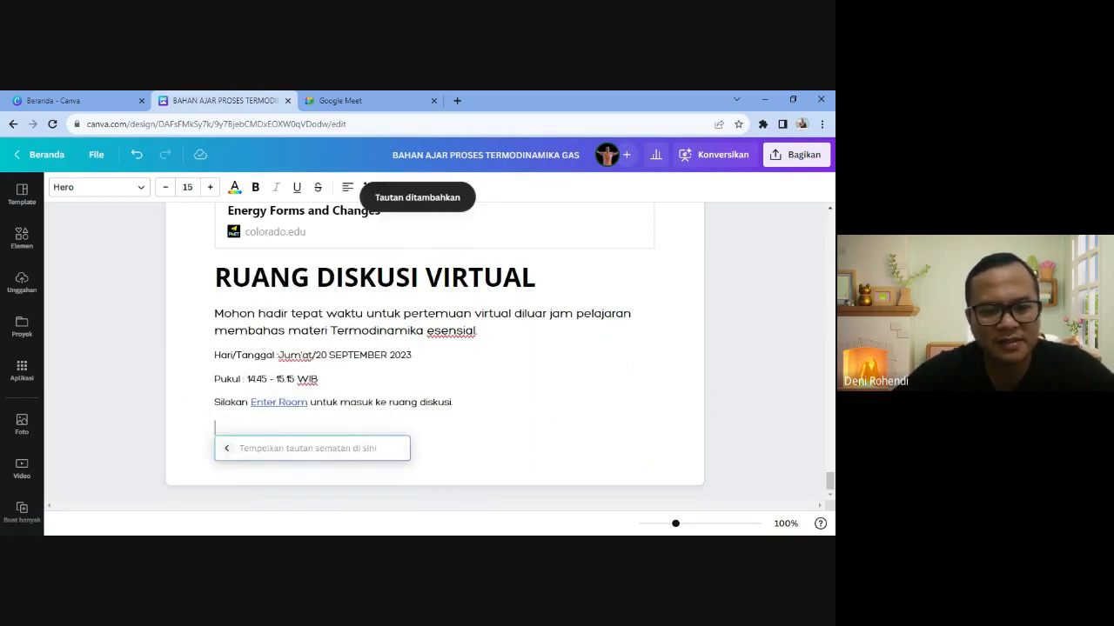
type("meet.google.com/pnn-suhg-vom")
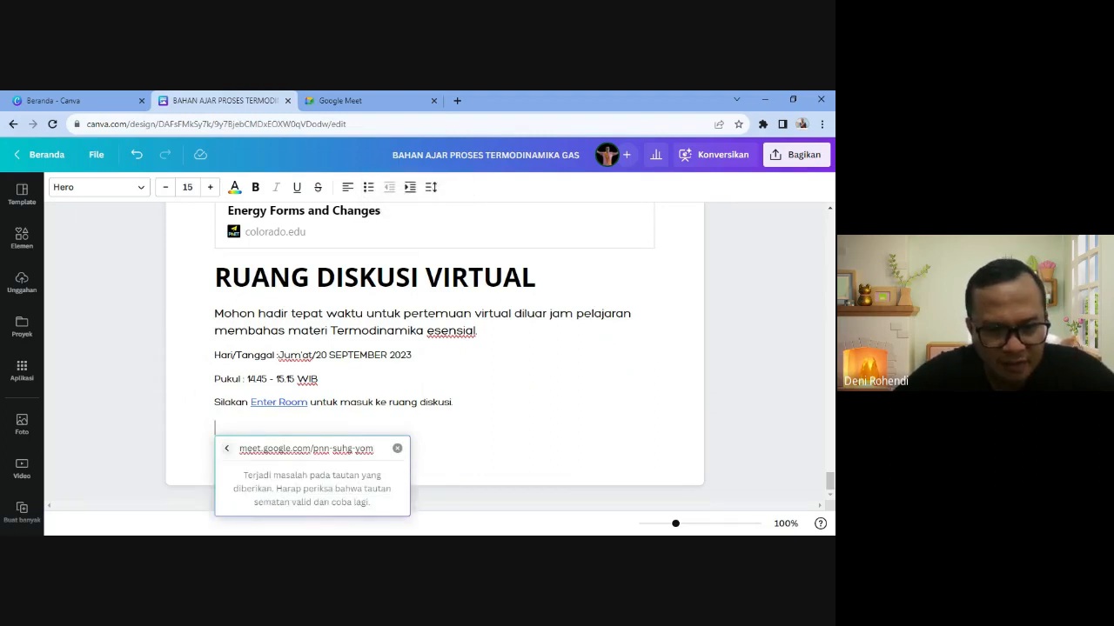
left_click(457, 402)
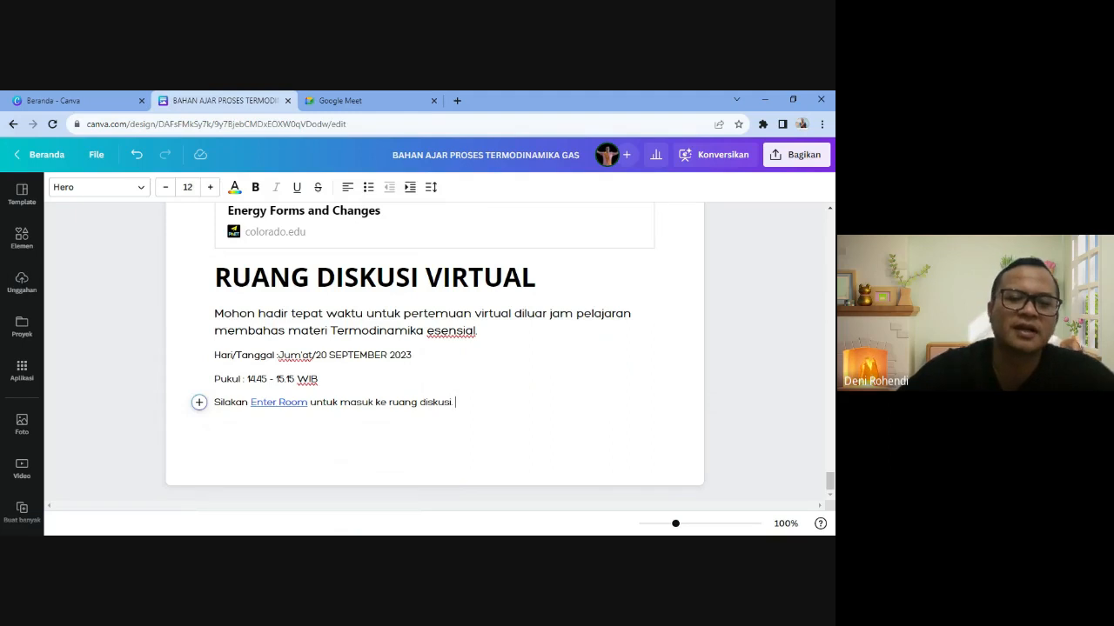
- Check the Enter Room link and add an empty line after the Silakan sentence
key("Return")
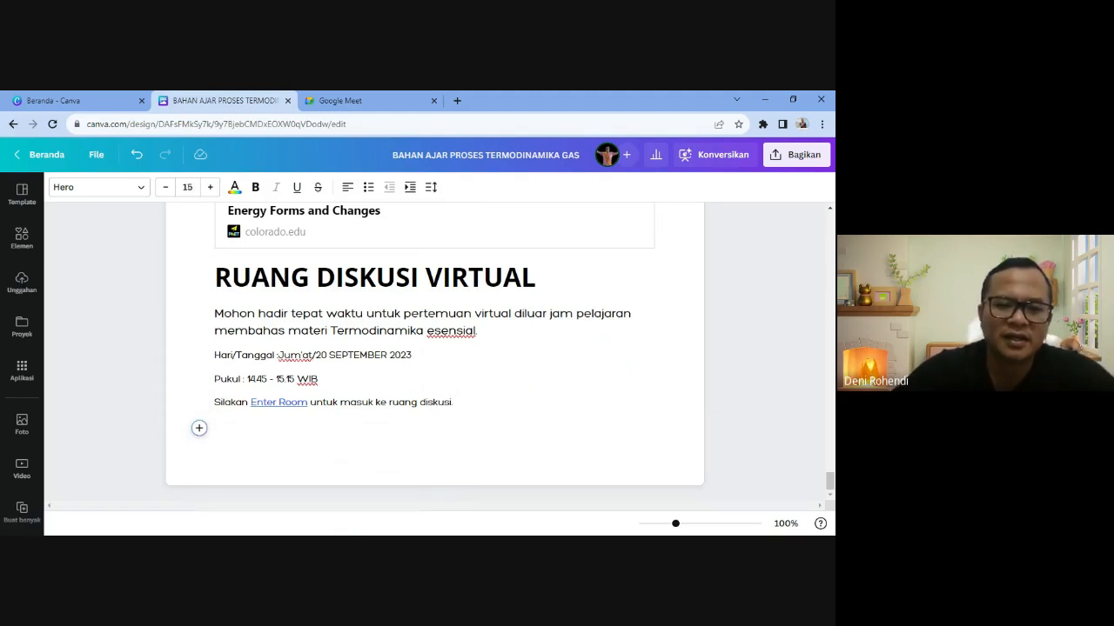
left_click(277, 403)
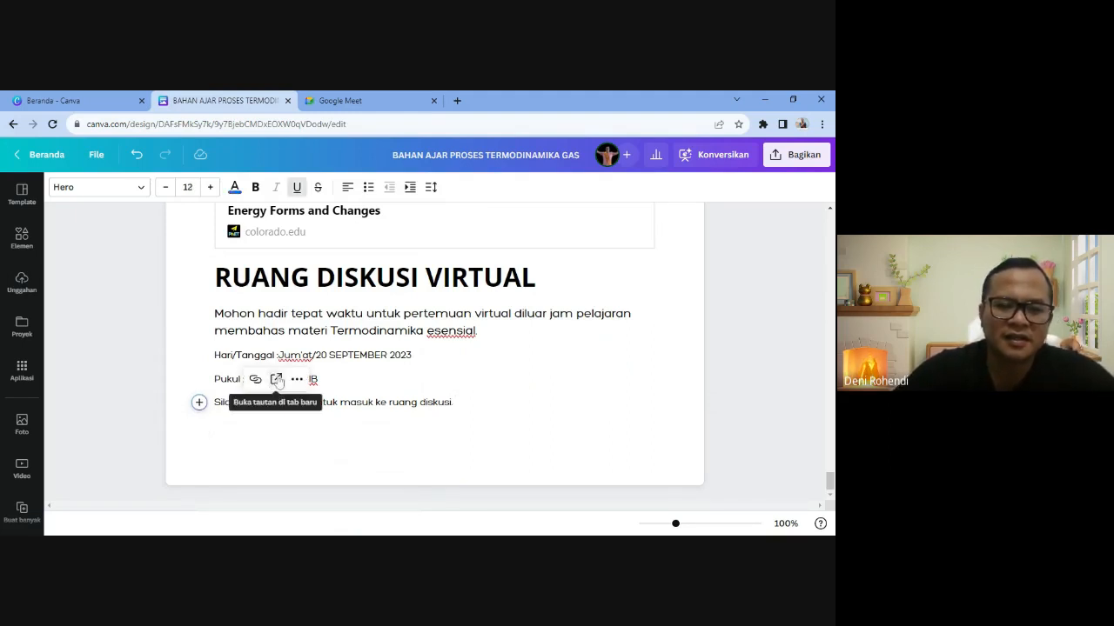
left_click(319, 379)
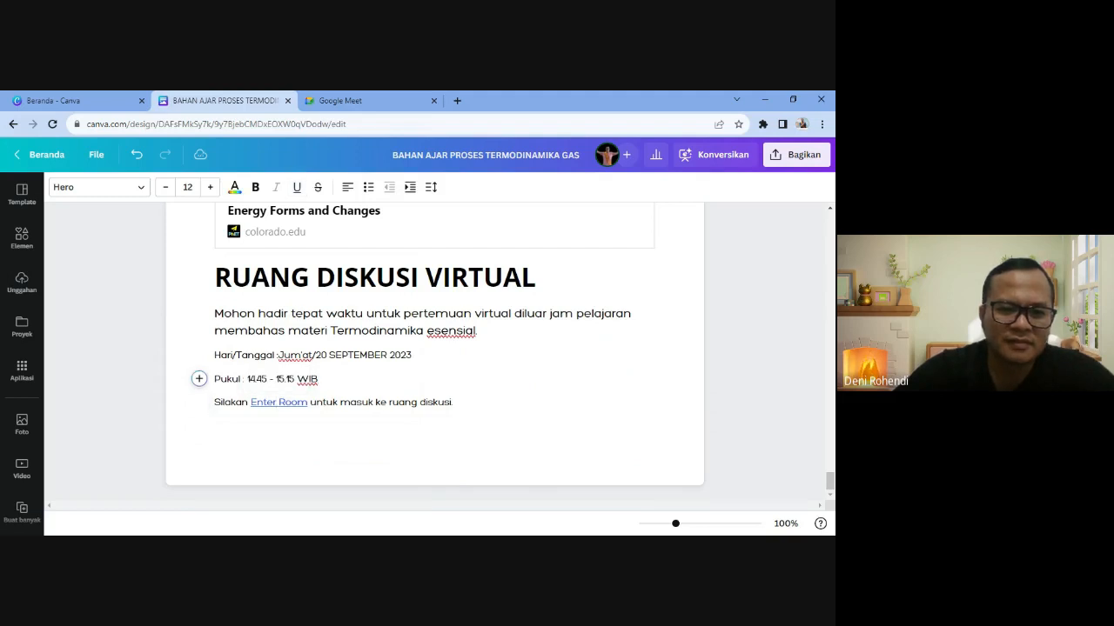
left_click(280, 402)
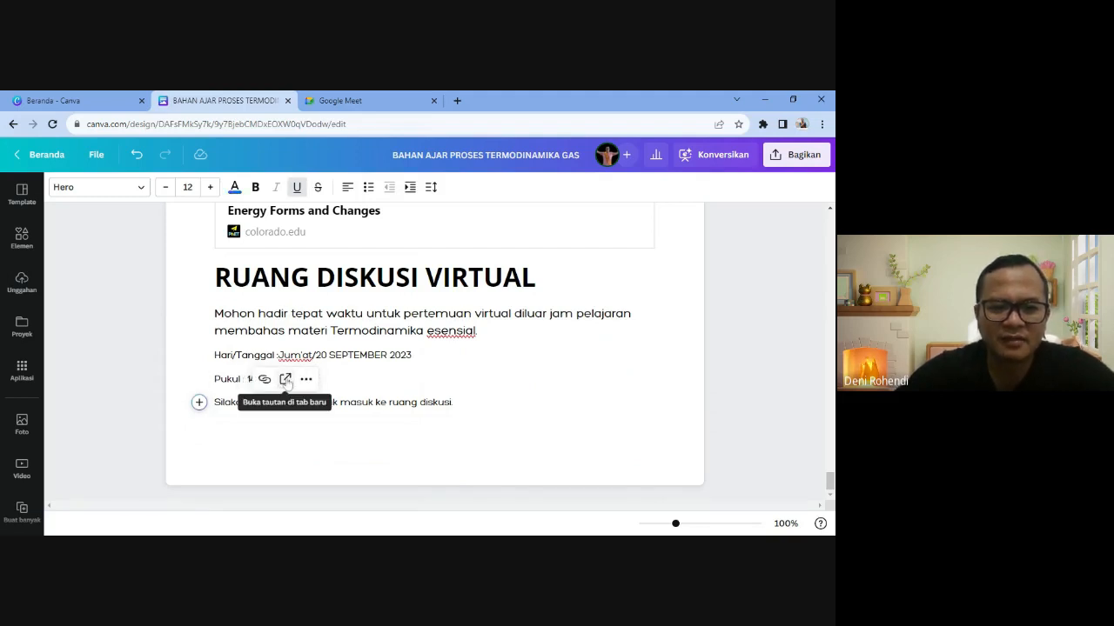
left_click(327, 380)
left_click(458, 403)
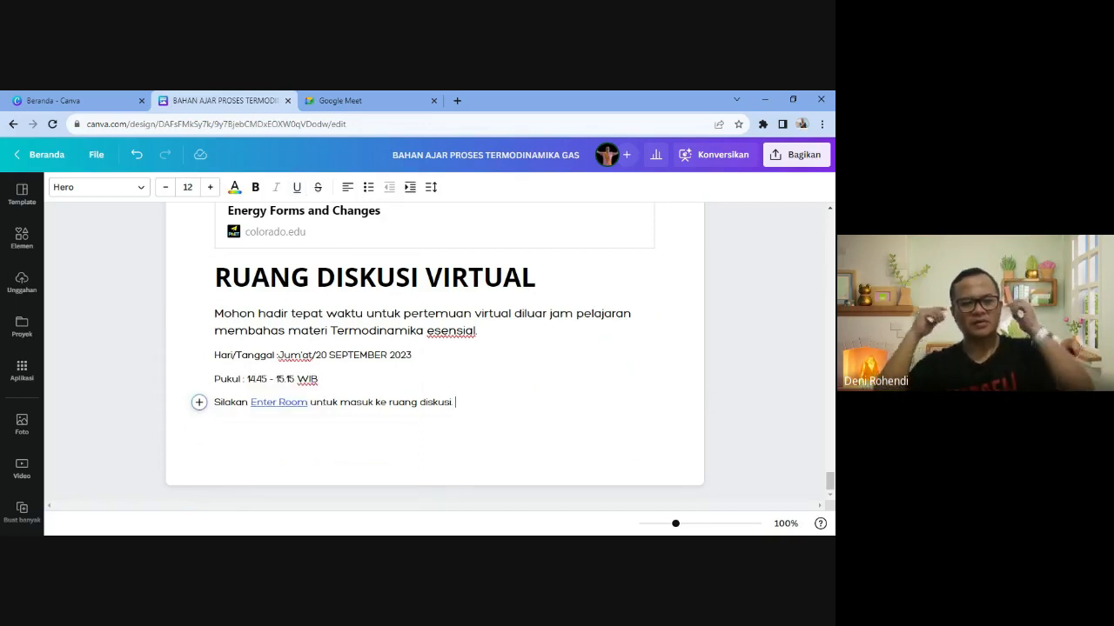
key("Return")
key("Return")
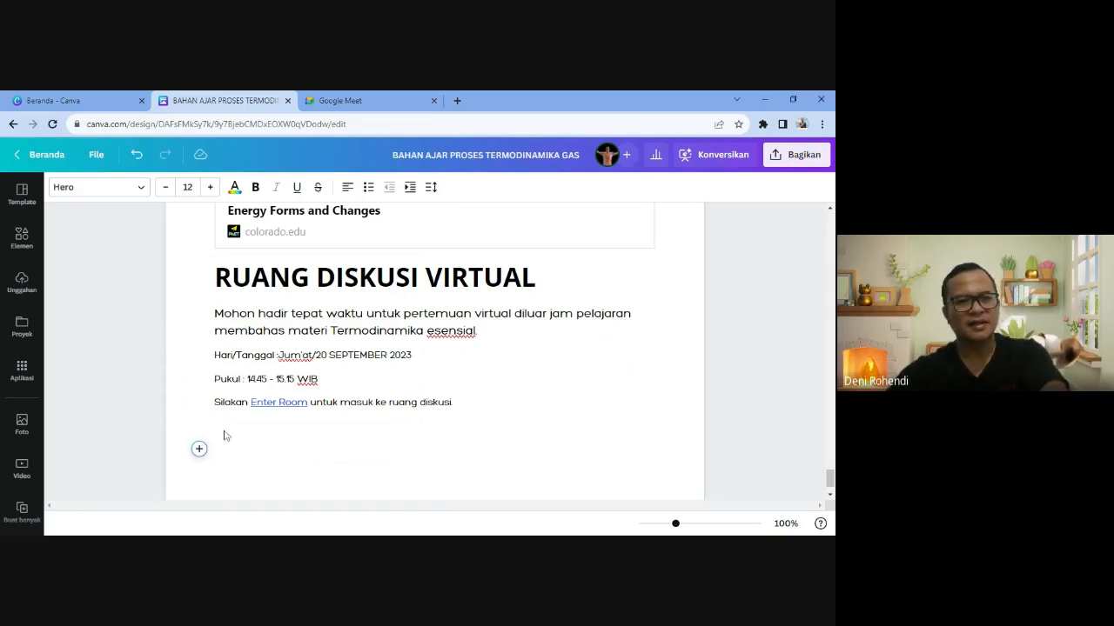
- Insert a heading block reading 'REFLEKSI PEMBELAJARAN' with a new line below it
left_click(199, 449)
left_click(261, 396)
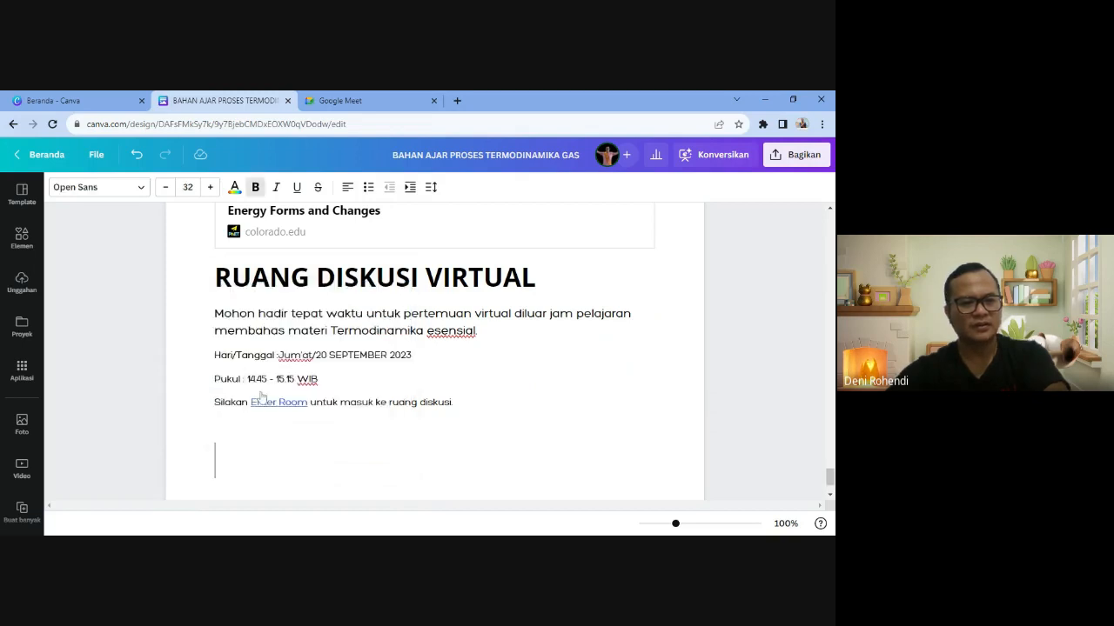
type("REFLEKSI")
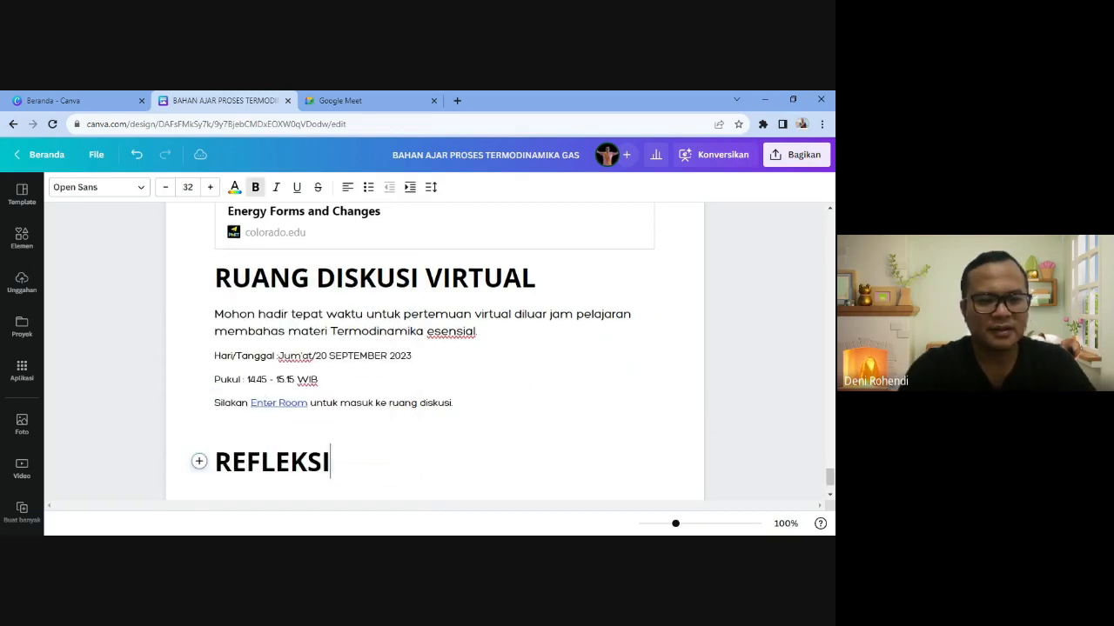
type(" PEMBELAJARAN")
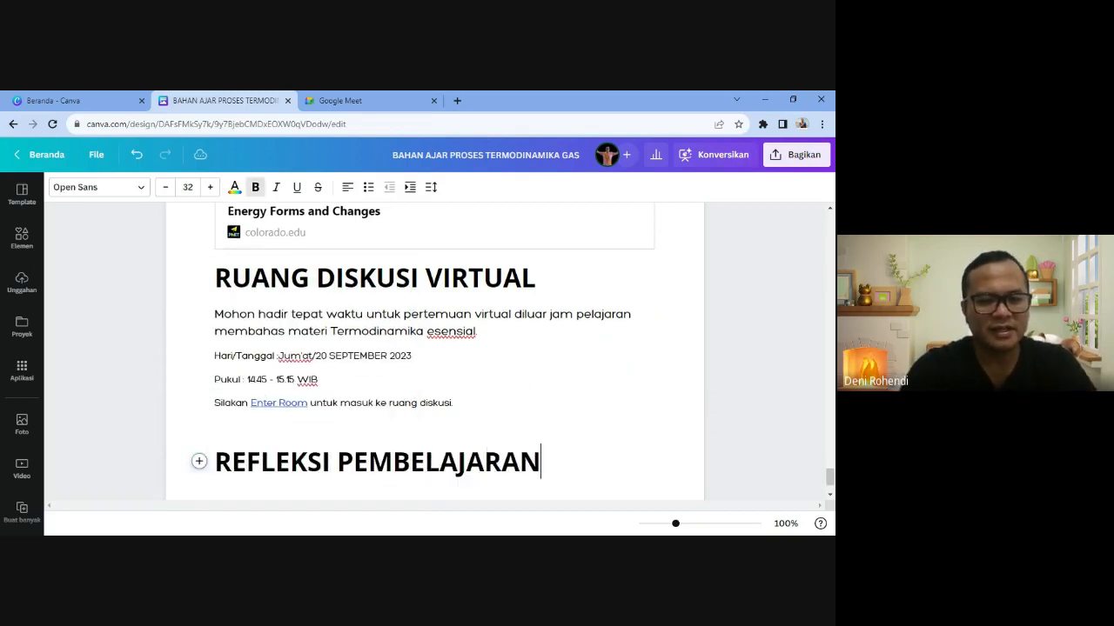
key("Return")
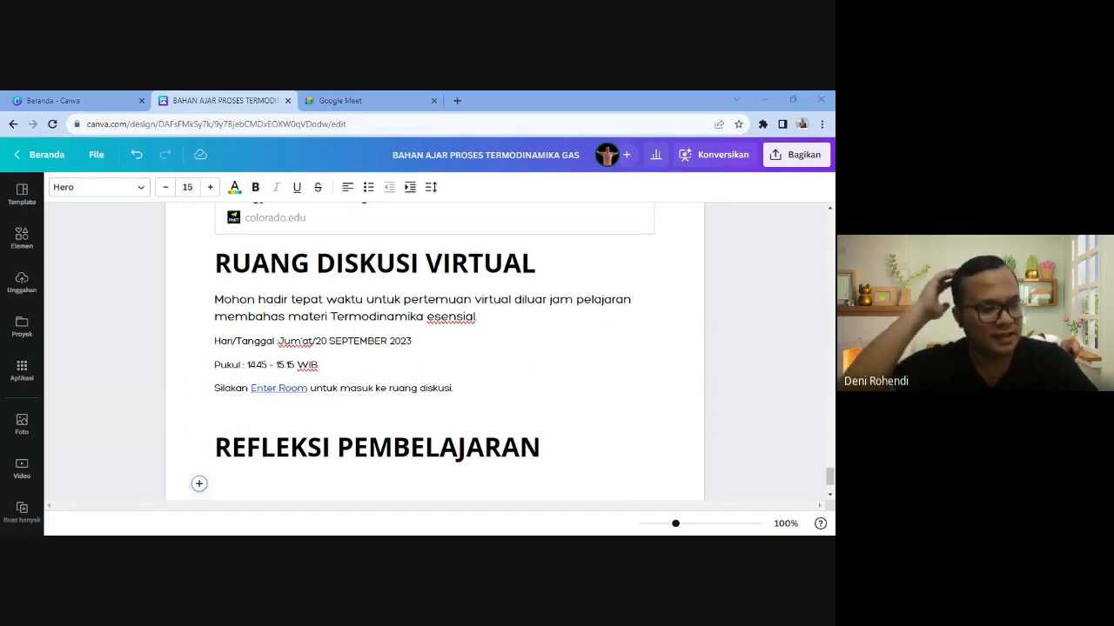
- Insert a five-column table below the REFLEKSI PEMBELAJARAN heading
left_click(199, 483)
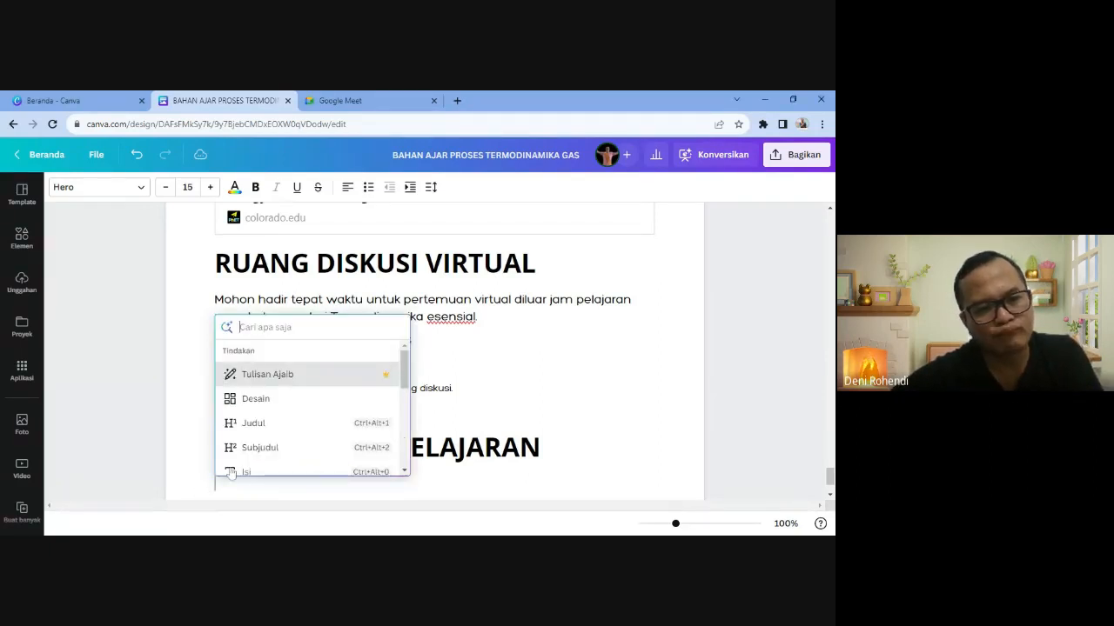
scroll(254, 451, "down", 2)
left_click(254, 442)
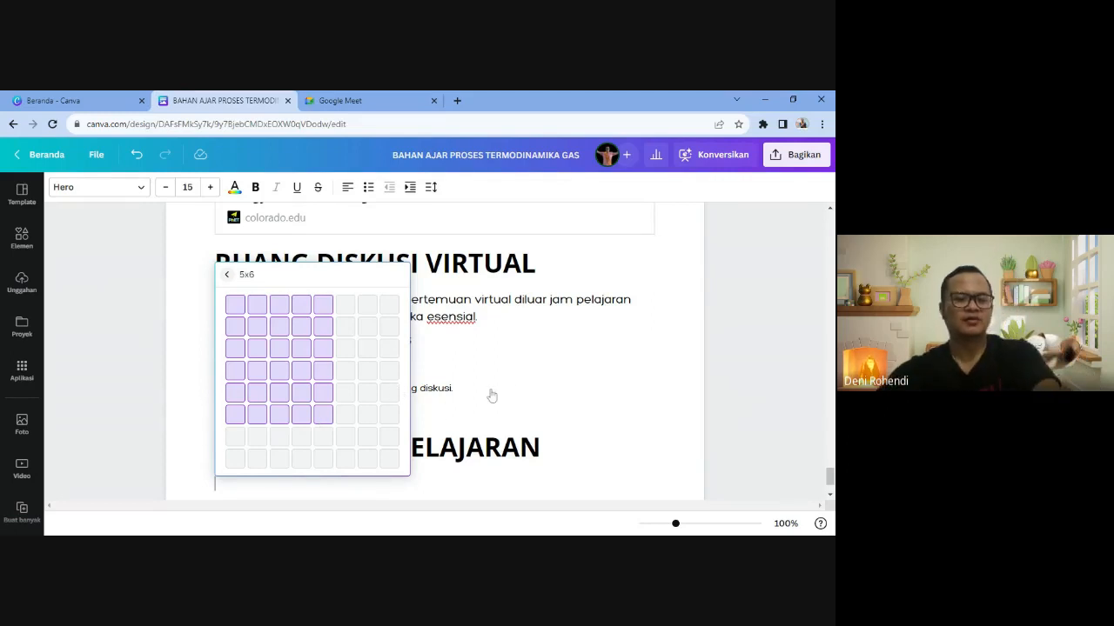
scroll(491, 396, "down", 3)
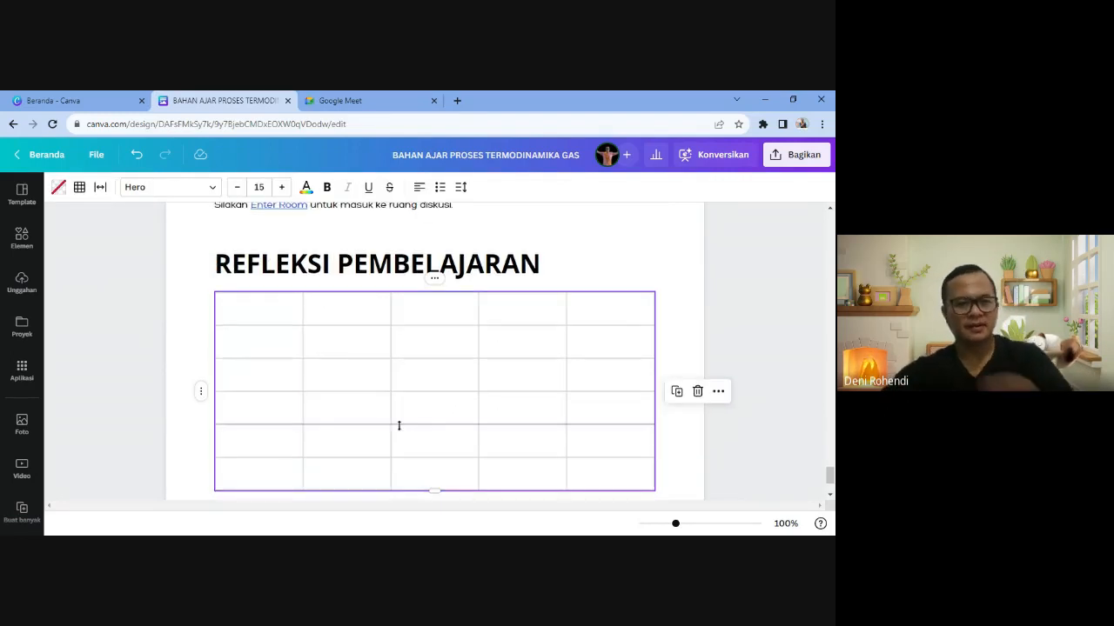
- Fill the header row with NO, PERNYATAAN, YA, TIDAK and KETERNGAN
left_click(259, 308)
type("NO")
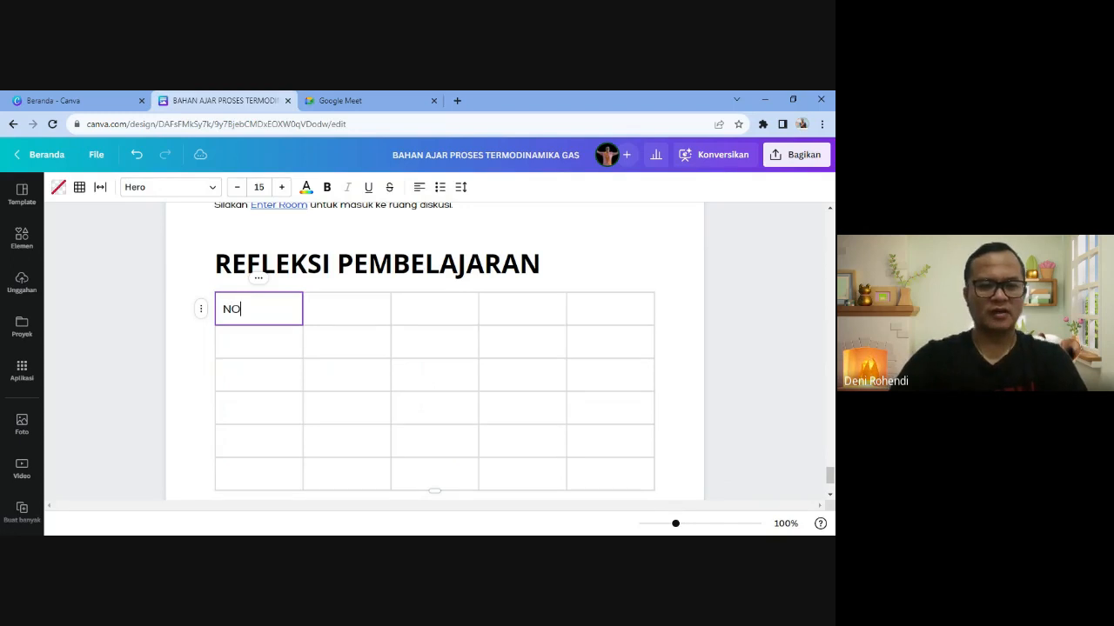
key("Tab")
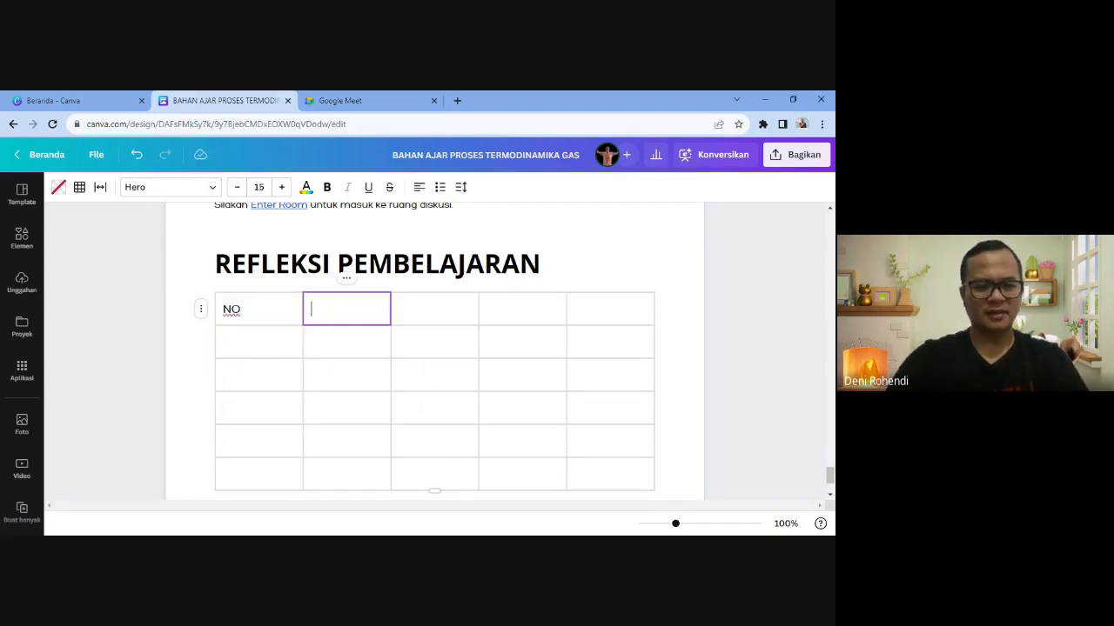
type("PERNYATAA")
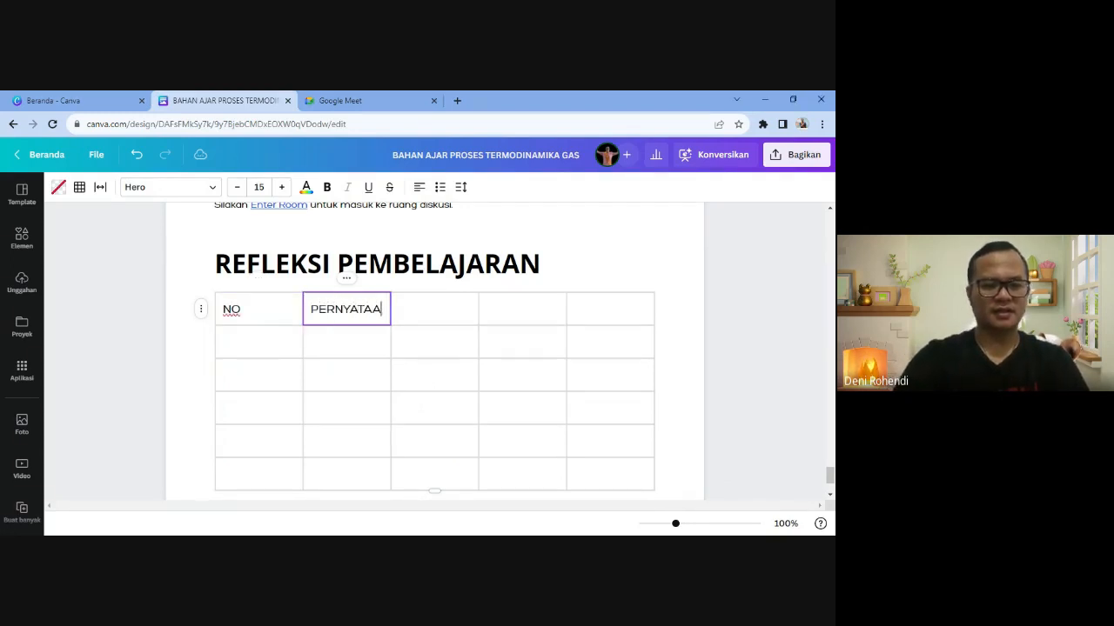
type("N")
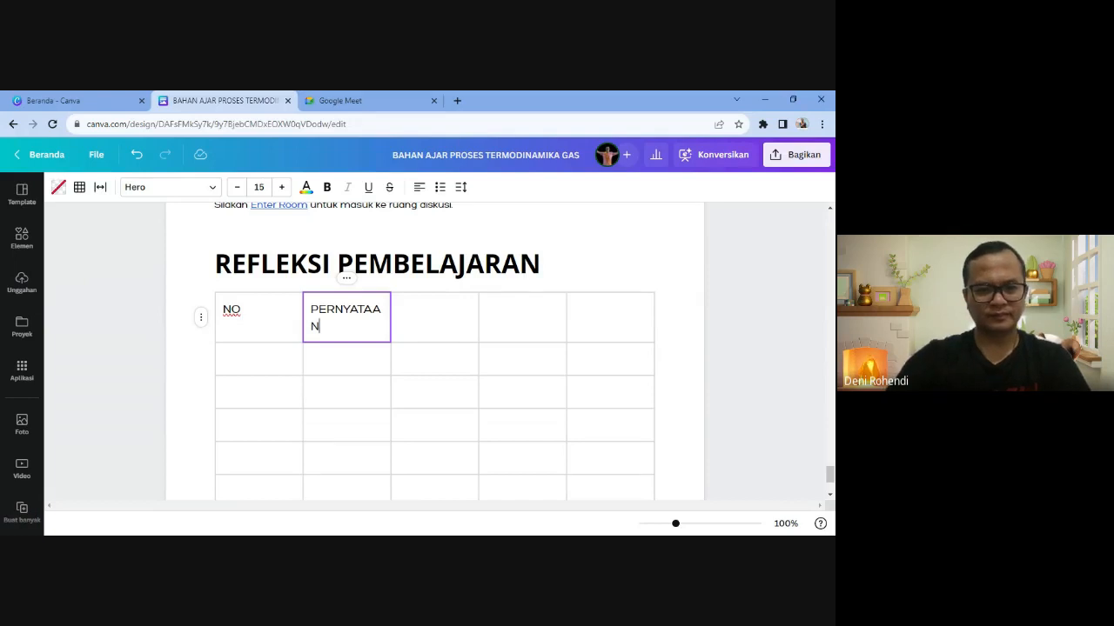
left_click(434, 316)
type("YA")
key("Tab")
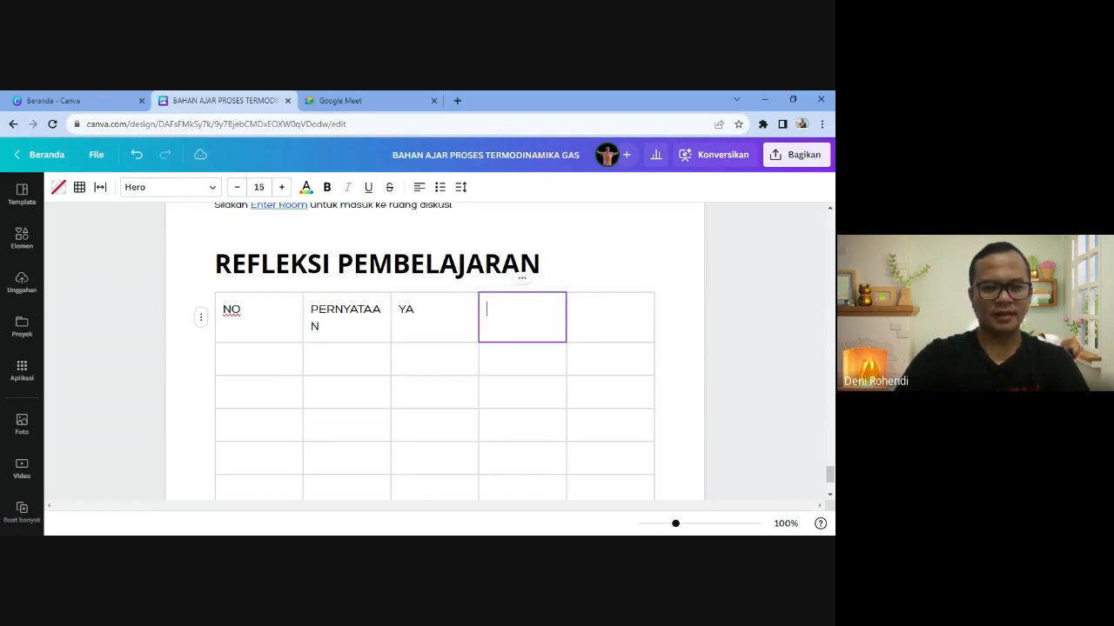
type("TIDAK")
key("Tab")
type("K")
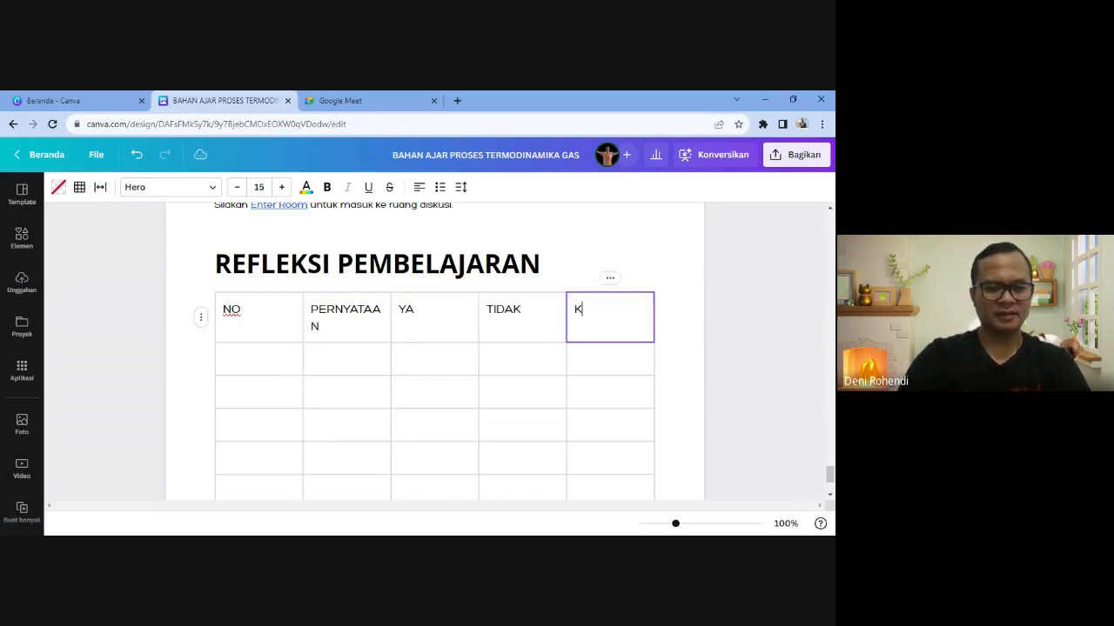
type("ETERNGABN")
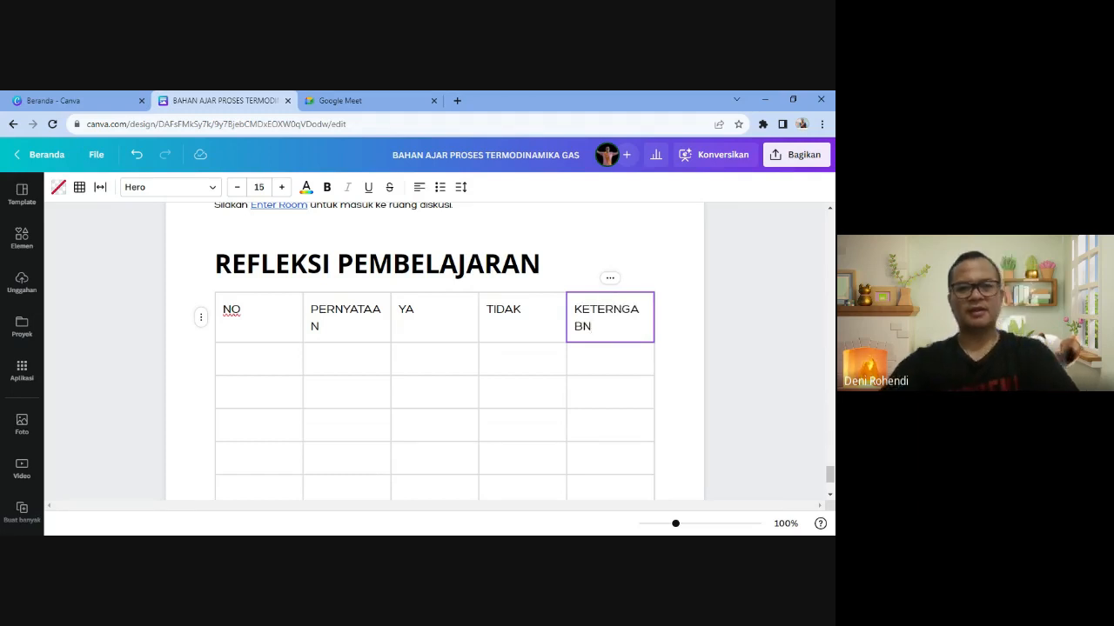
key("BackSpace")
key("BackSpace")
- Finish the KETERNGAN header and resize the columns, widening PERNYATAAN and narrowing YA and TIDAK
type("N")
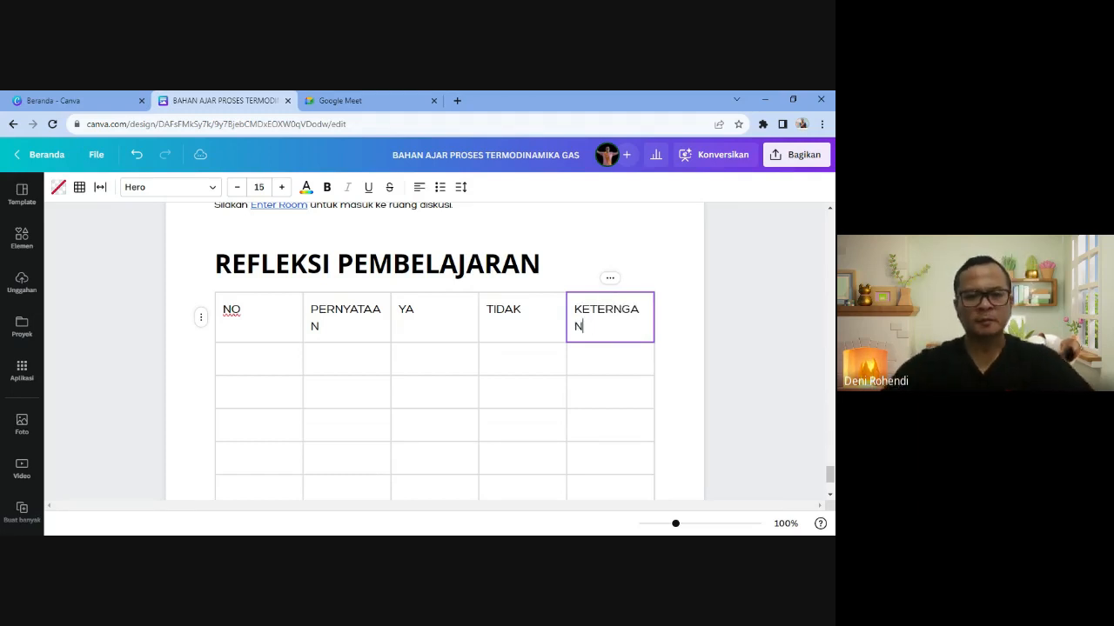
left_click(279, 324)
scroll(288, 318, "down", 1)
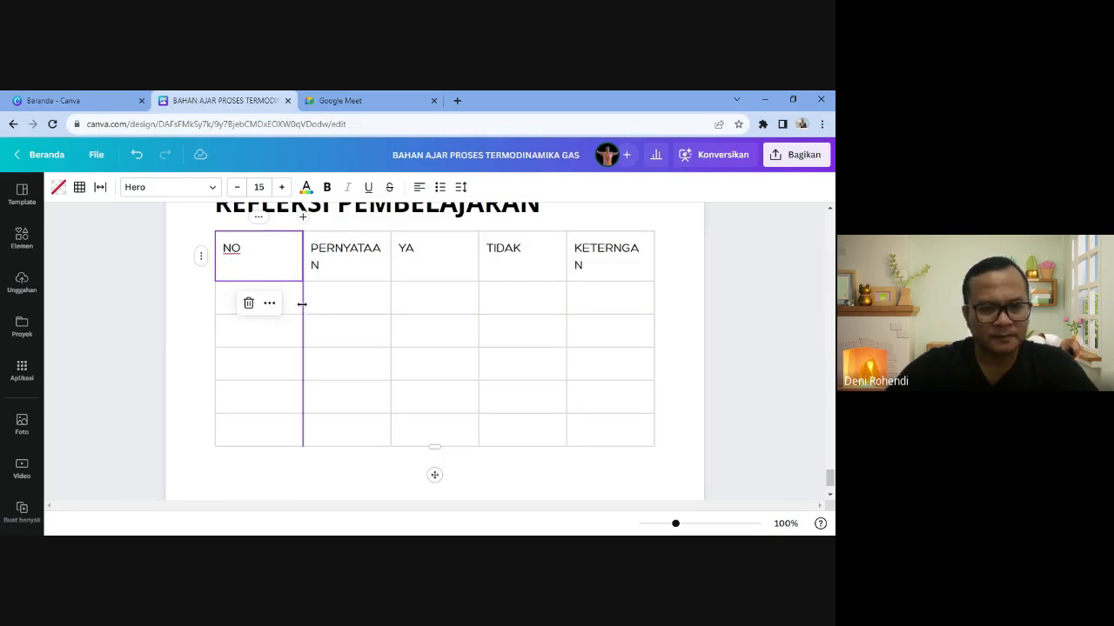
left_click_drag(302, 306, 253, 300)
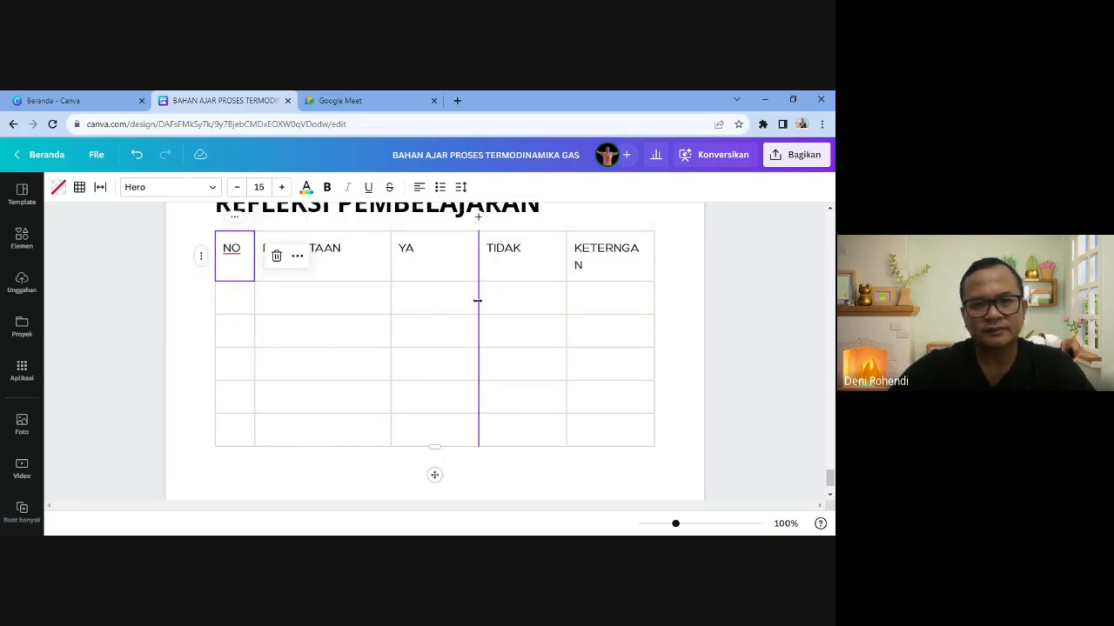
left_click_drag(478, 302, 436, 302)
left_click_drag(565, 300, 494, 298)
left_click_drag(392, 283, 565, 284)
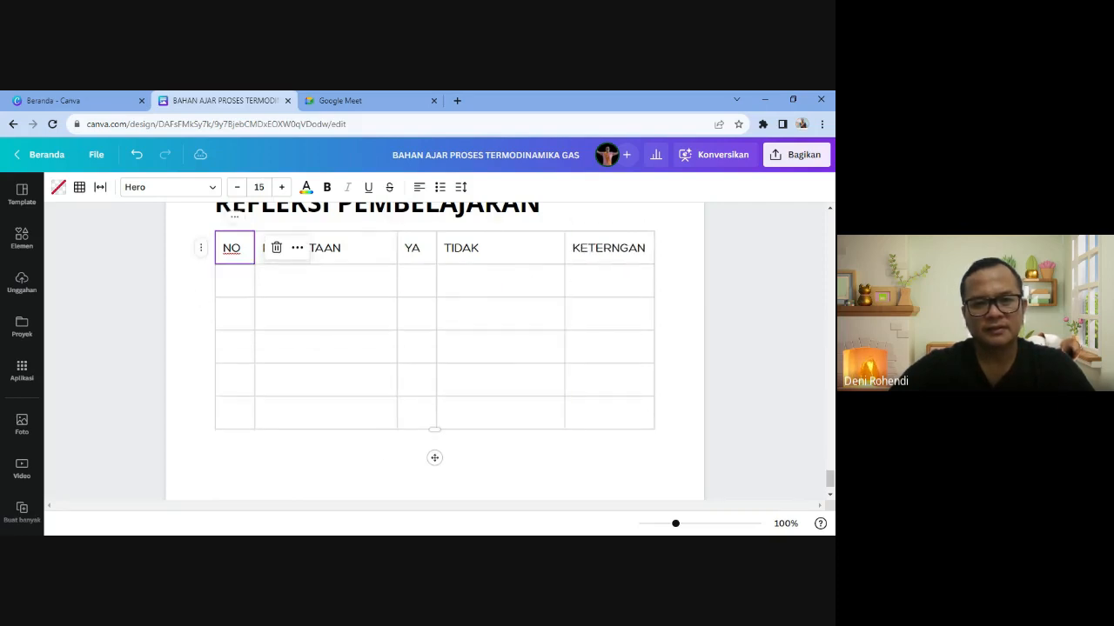
left_click_drag(438, 284, 506, 281)
left_click_drag(398, 283, 466, 287)
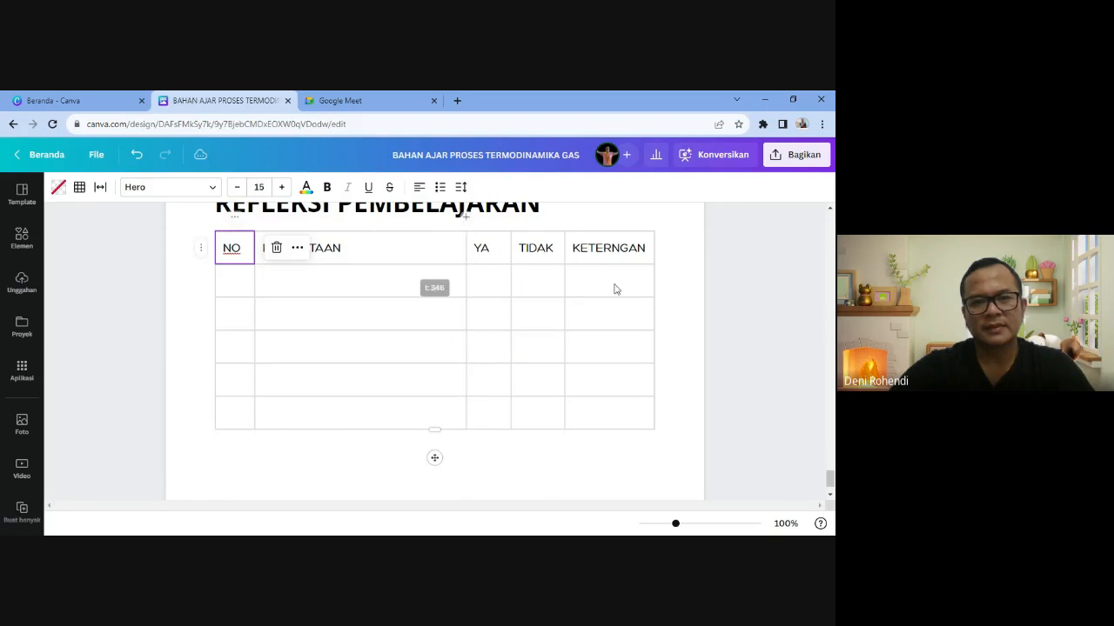
- Centre the NO and PERNYATAAN header text
left_click(361, 281)
left_click(232, 248)
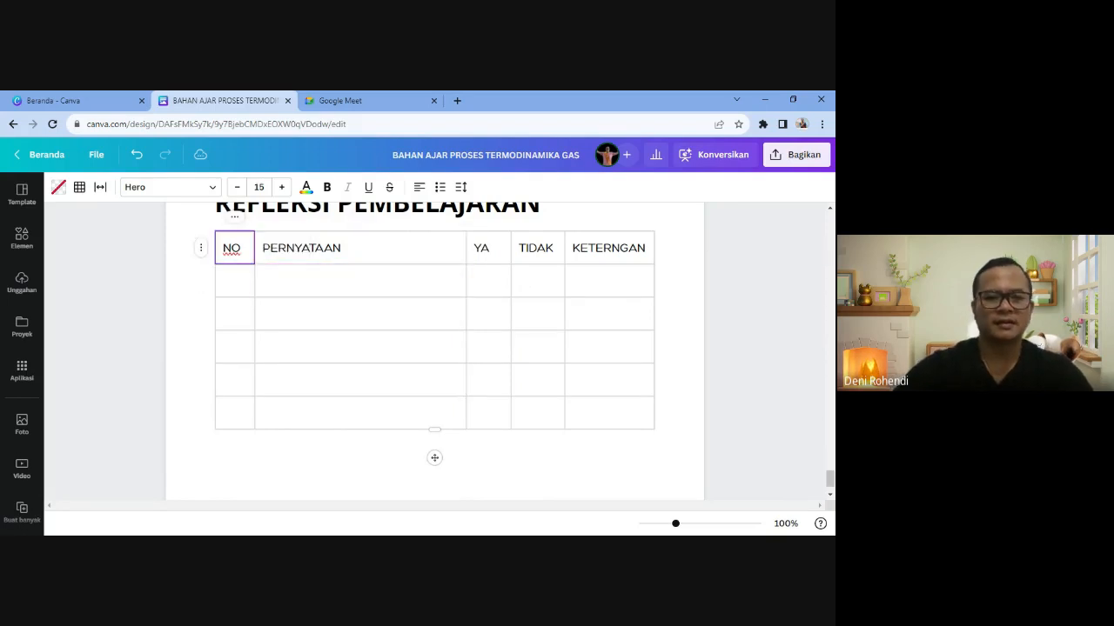
left_click_drag(232, 248, 241, 248)
left_click(348, 346)
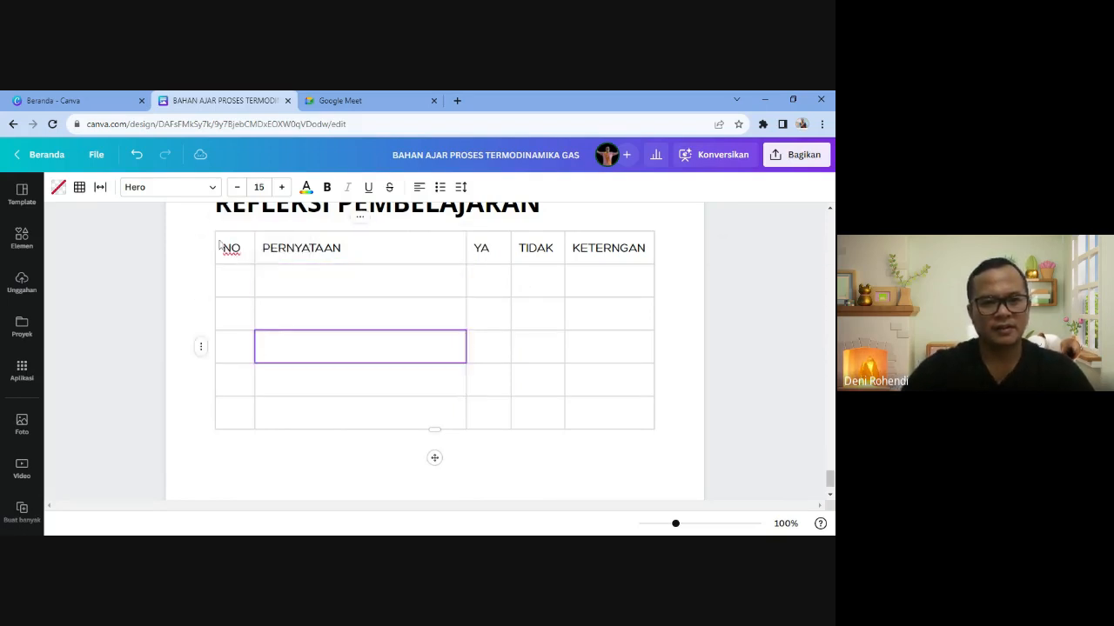
left_click(220, 244)
key("Tab")
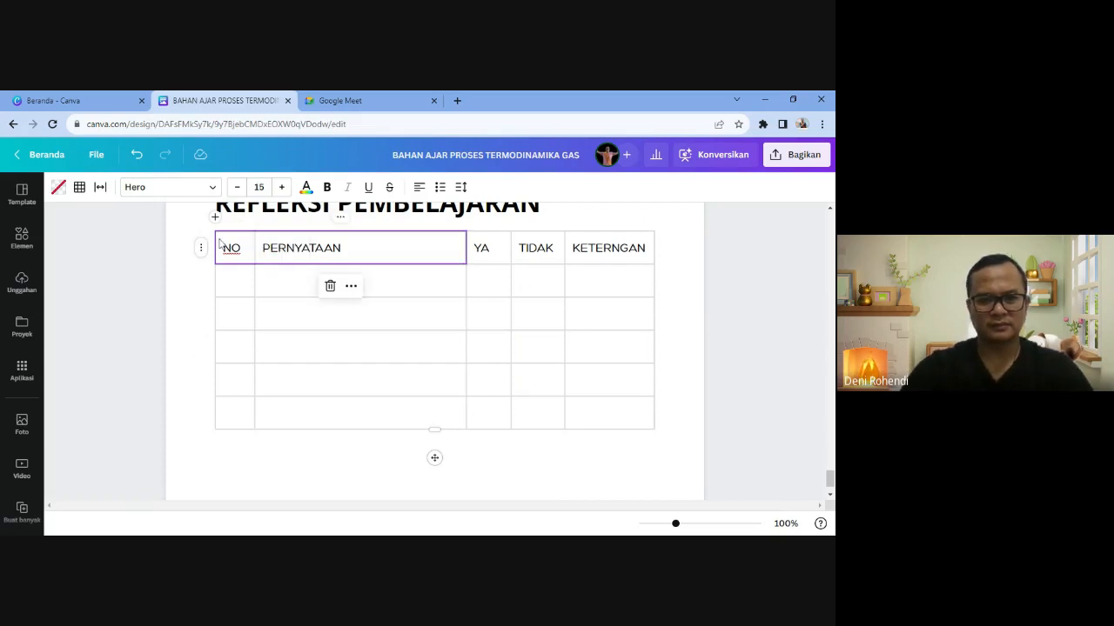
left_click(296, 344)
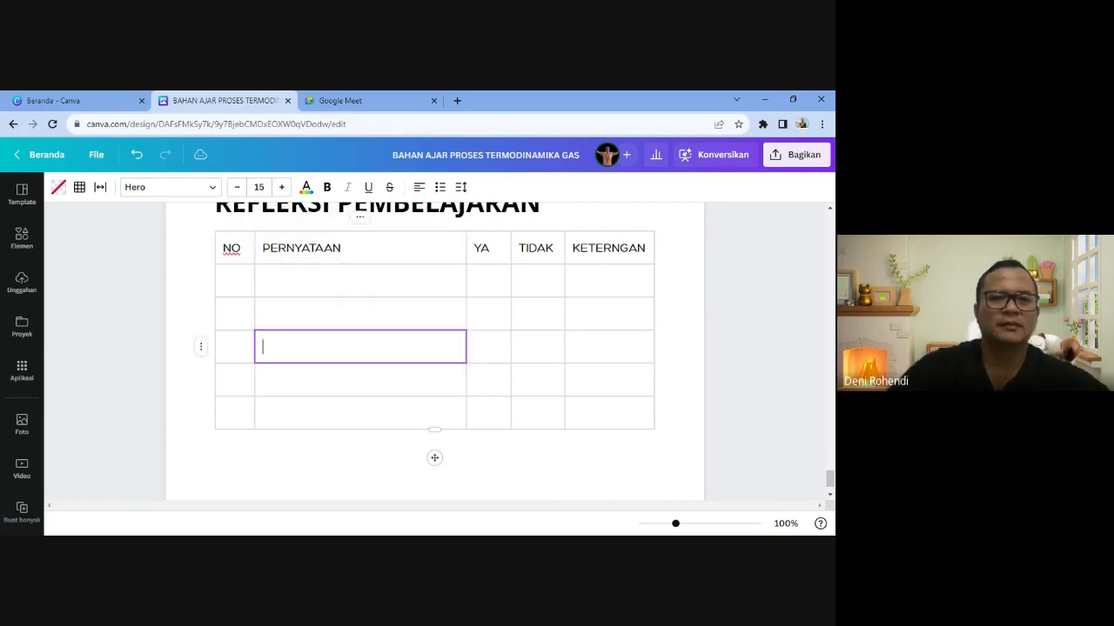
left_click(231, 253)
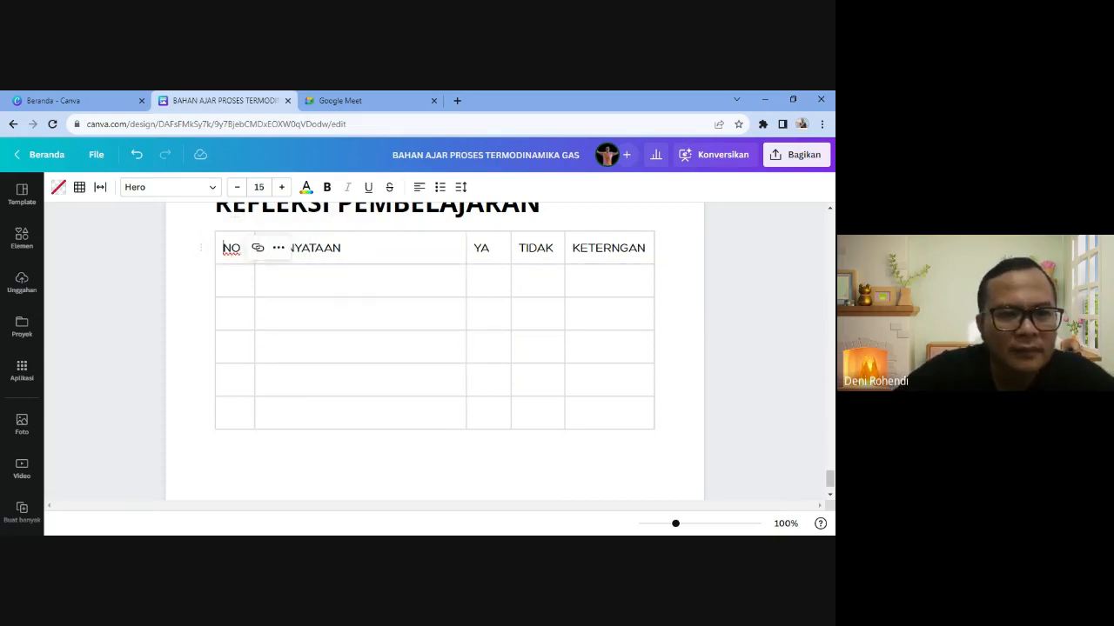
left_click(419, 195)
left_click(325, 248)
left_click(420, 191)
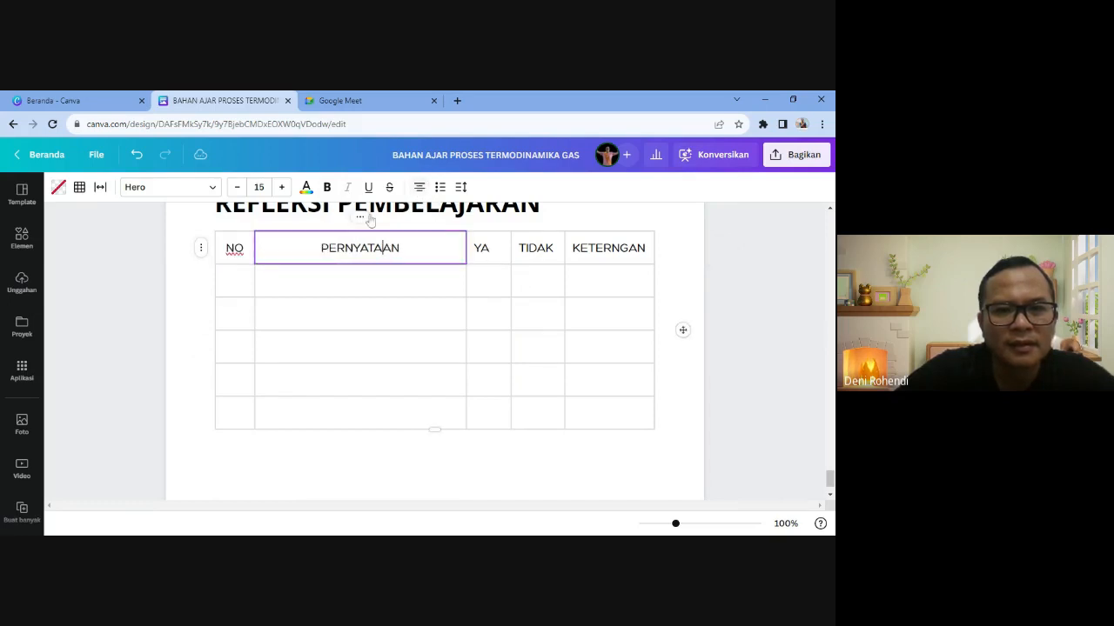
- Centre the YA, TIDAK and KETERNGAN header text
left_click(500, 244)
left_click(479, 249)
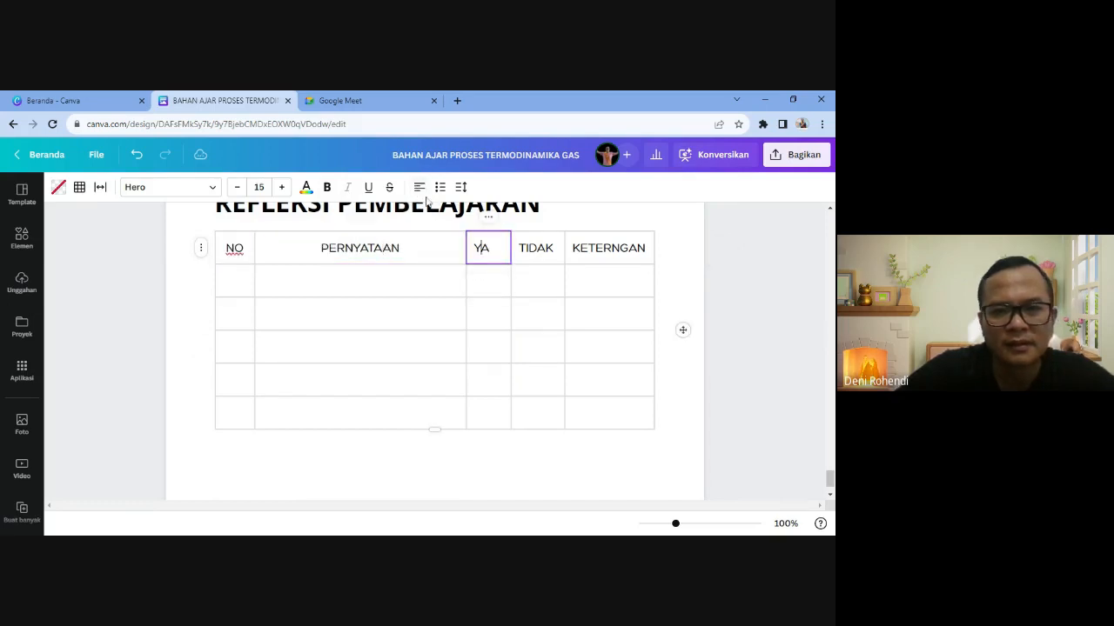
left_click(419, 191)
left_click(529, 249)
left_click(419, 191)
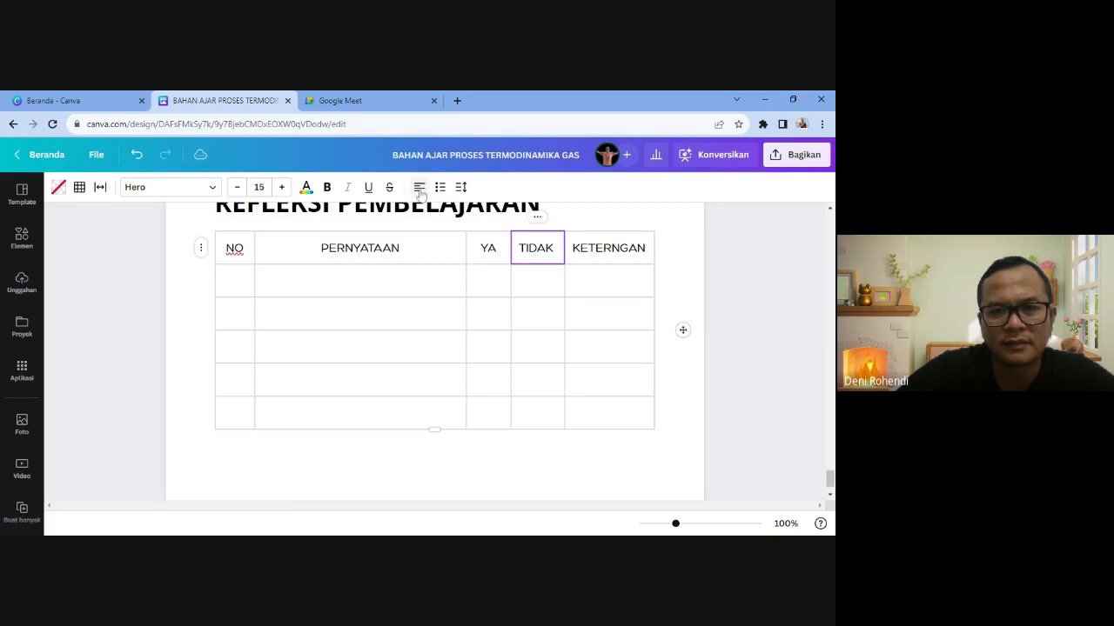
left_click(576, 246)
left_click(419, 189)
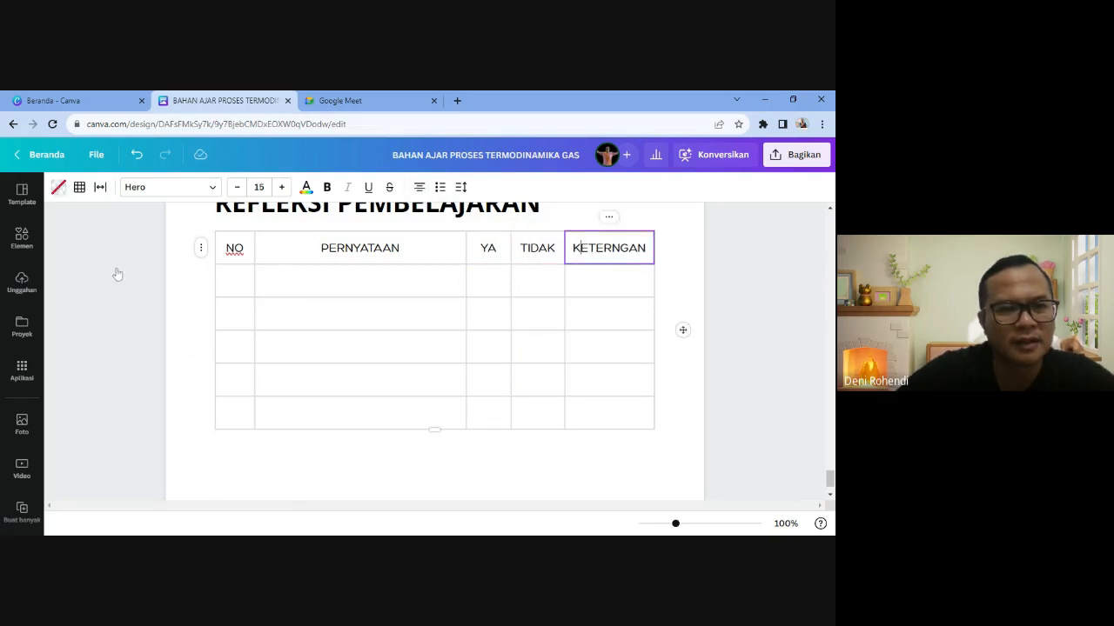
left_click(59, 187)
- Fill the KETERNGAN, TIDAK, YA, PERNYATAAN and NO header cells with red #F1473A
left_click(137, 294)
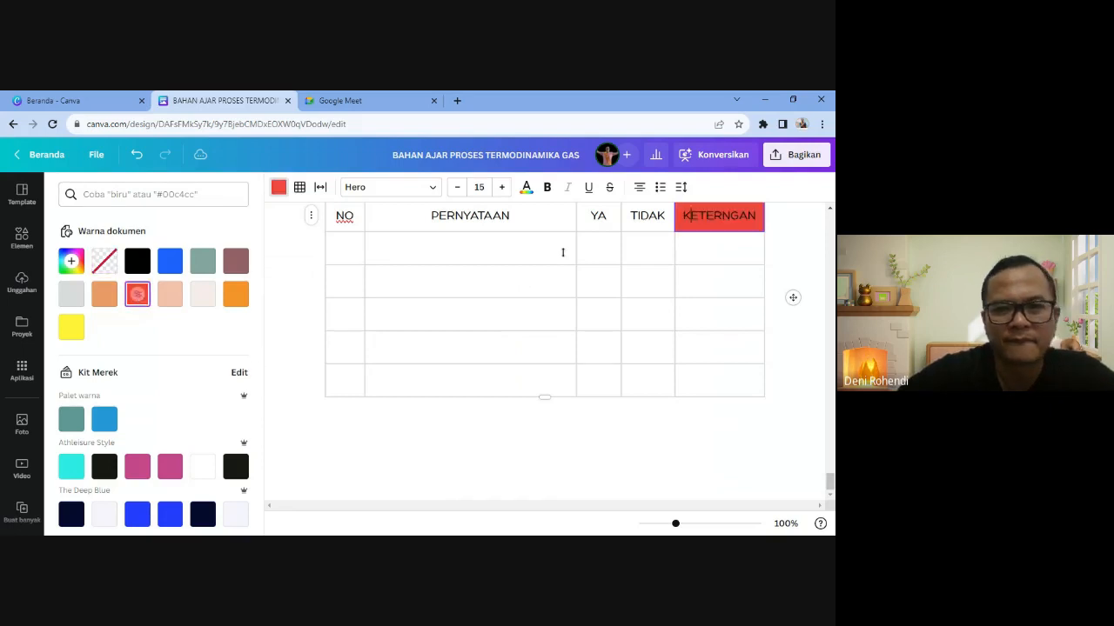
left_click(647, 216)
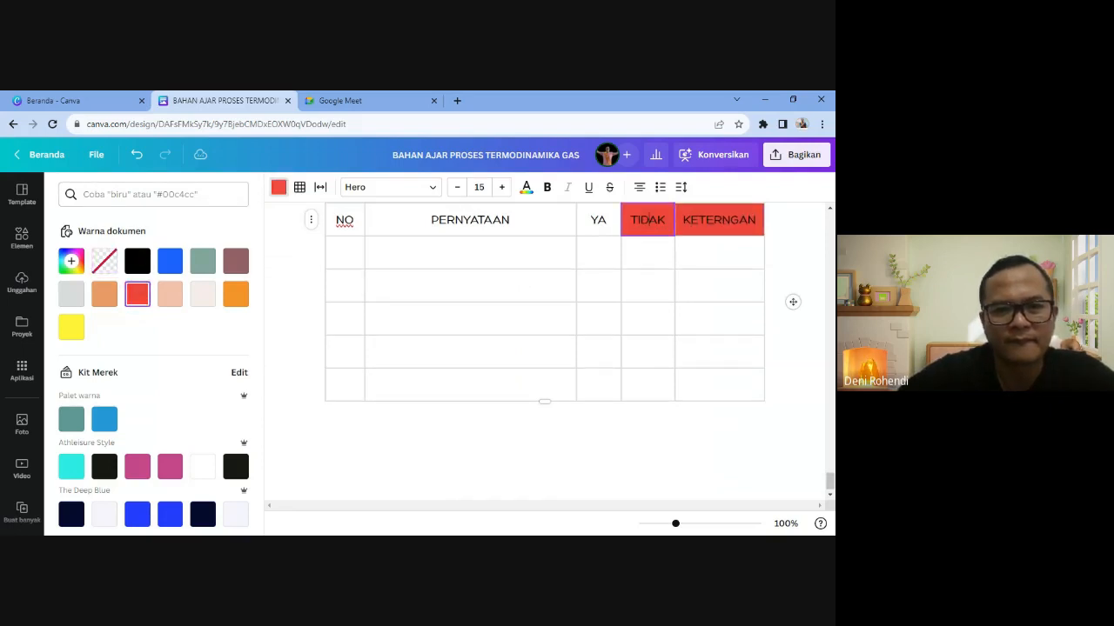
left_click(599, 219)
left_click(138, 294)
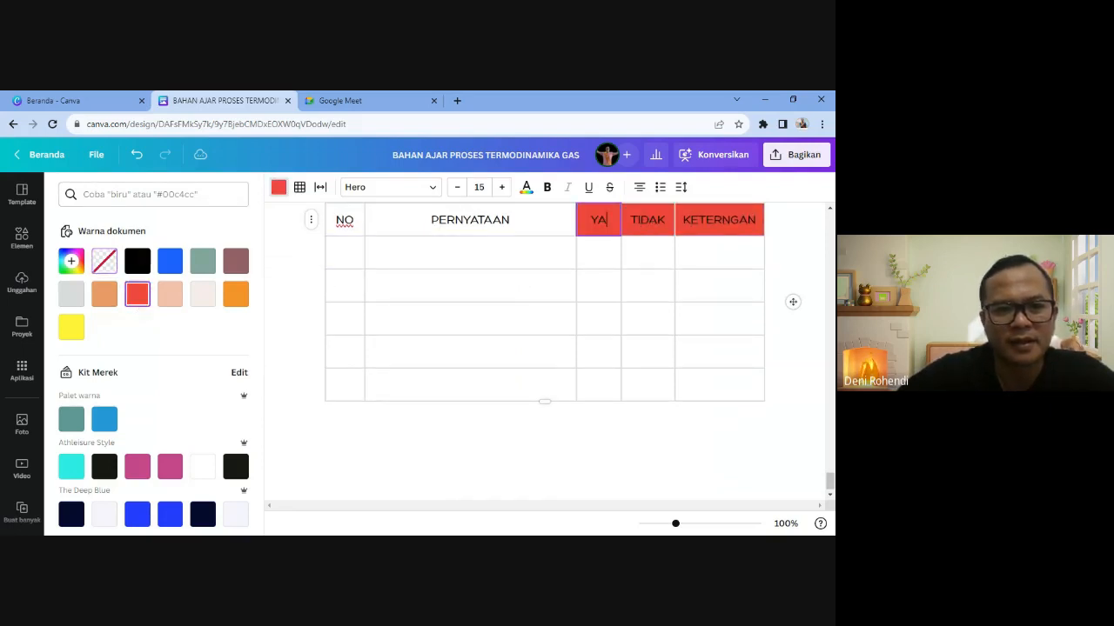
left_click(439, 219)
left_click(138, 294)
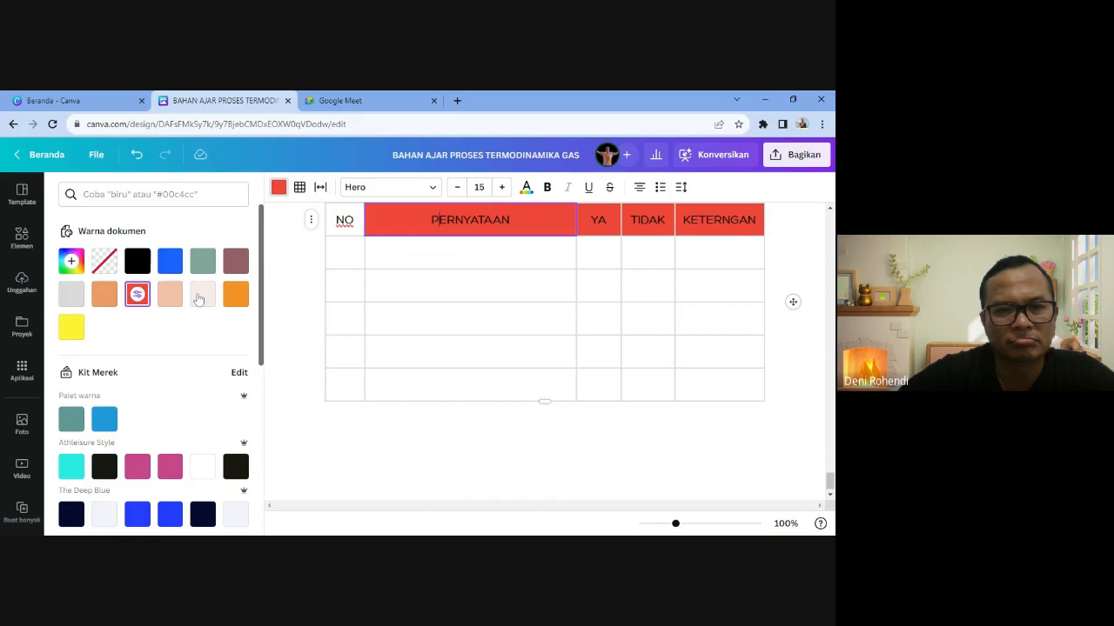
left_click(345, 220)
left_click(137, 294)
scroll(544, 348, "up", 5)
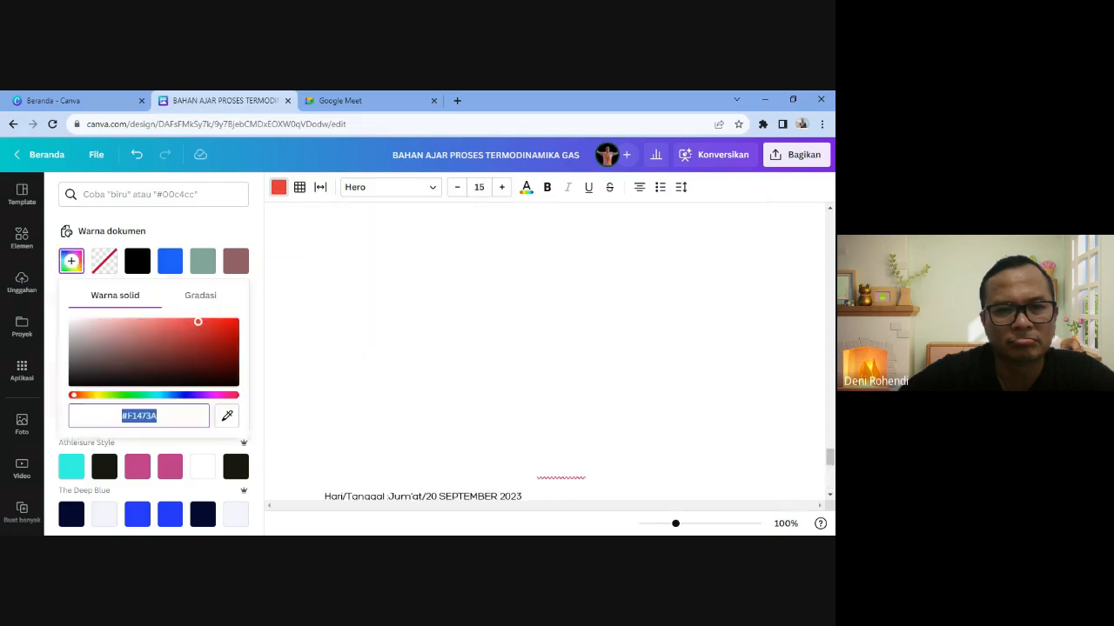
left_click(470, 253)
scroll(545, 348, "down", 3)
scroll(440, 358, "down", 1)
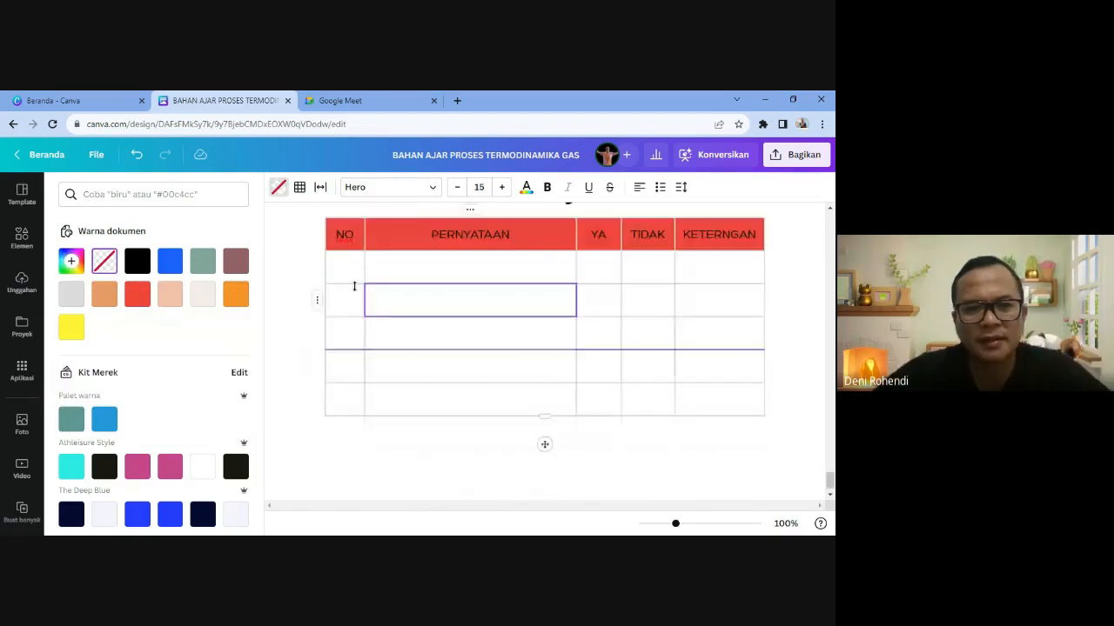
- Enter the numbers 1 to 5 down the NO column
left_click(341, 266)
type("1")
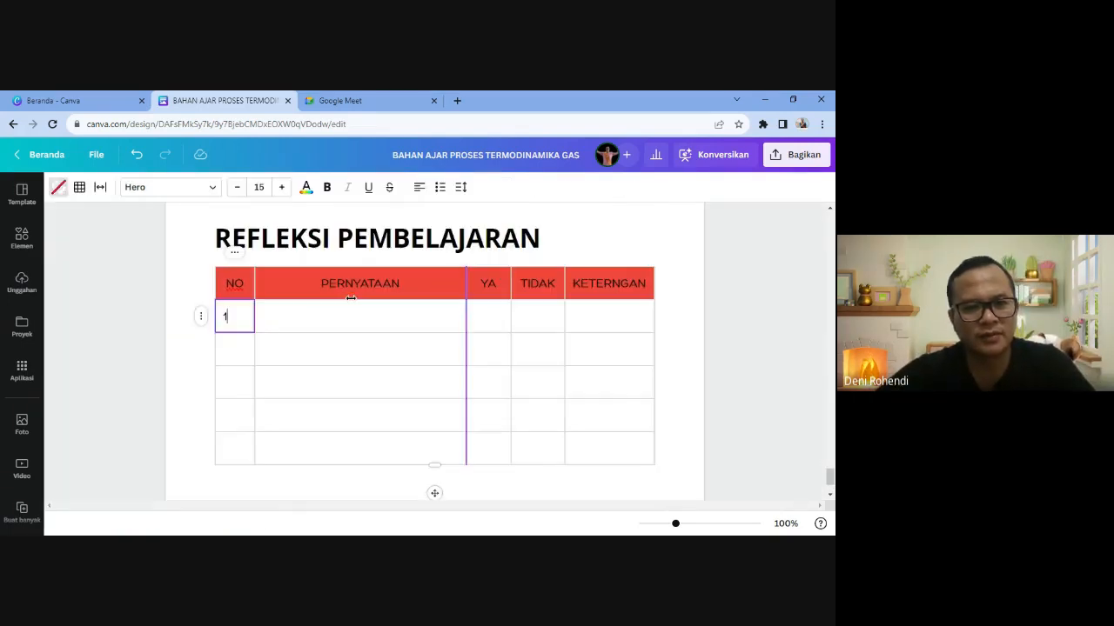
key("Down")
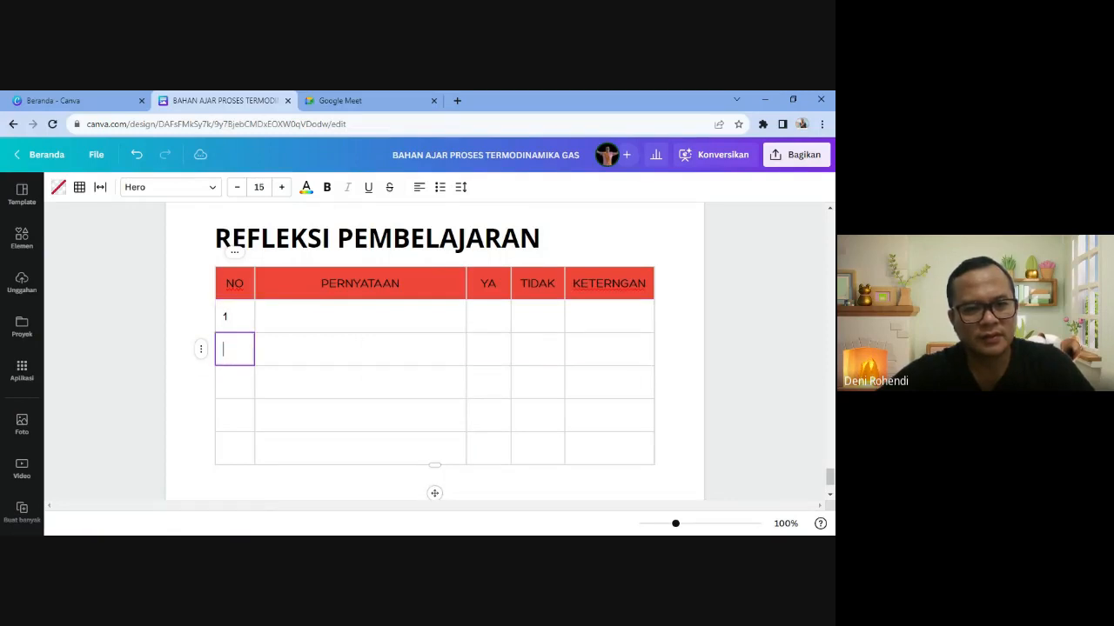
type("2")
key("Down")
type("3")
key("Down")
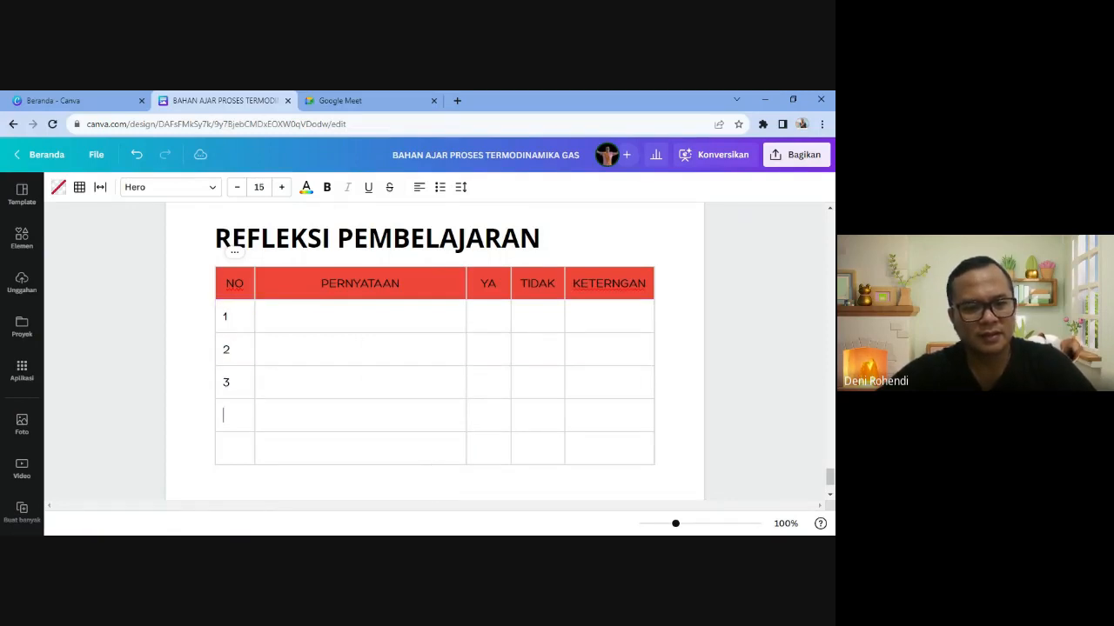
type("4")
key("Down")
type("5")
scroll(818, 502, "down", 2)
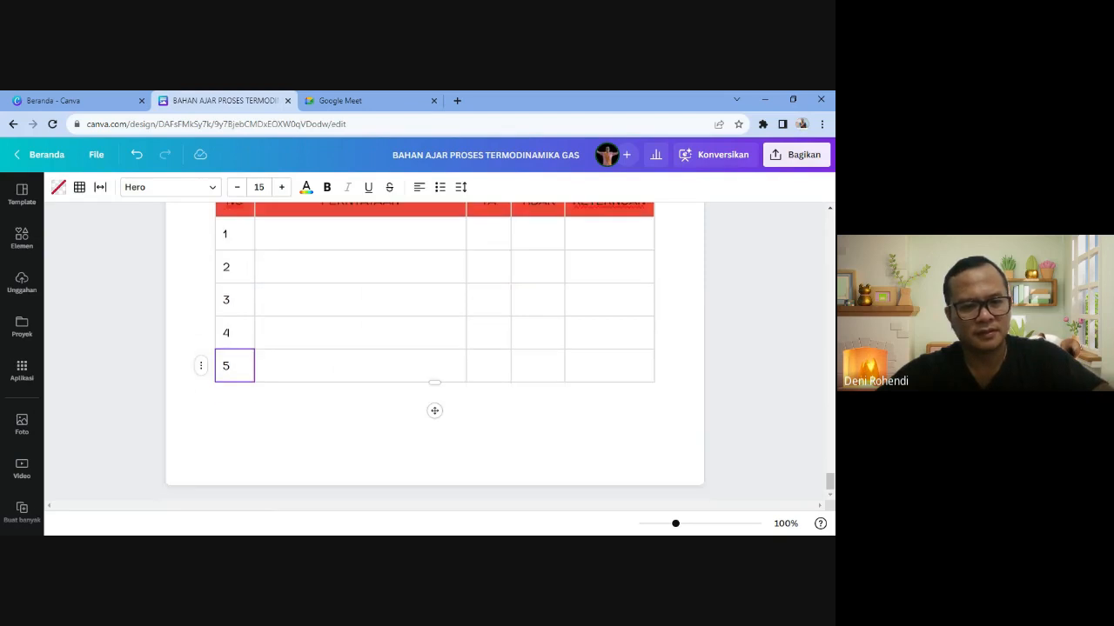
scroll(271, 401, "up", 2)
- Centre each of the numbers 1 to 5 in its NO cell
left_click(234, 357)
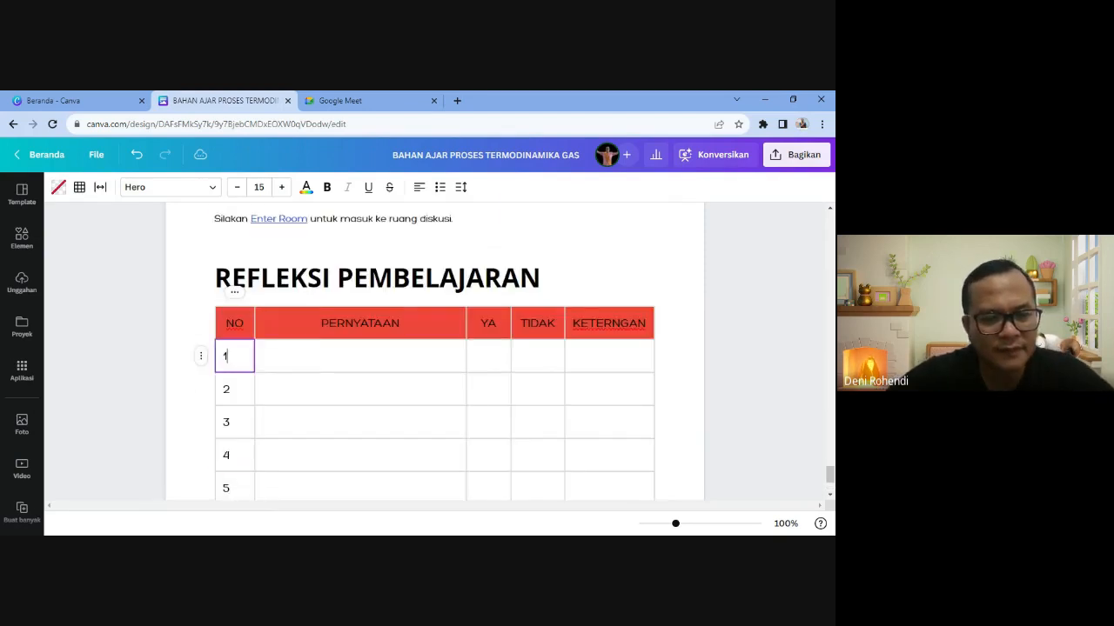
scroll(683, 283, "down", 3)
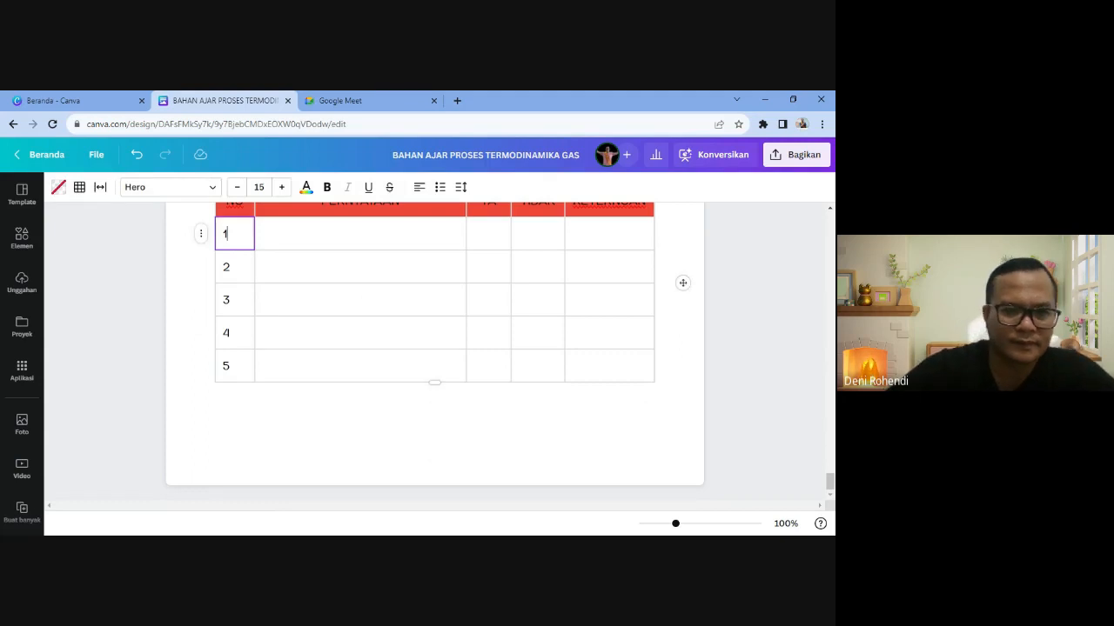
left_click(419, 187)
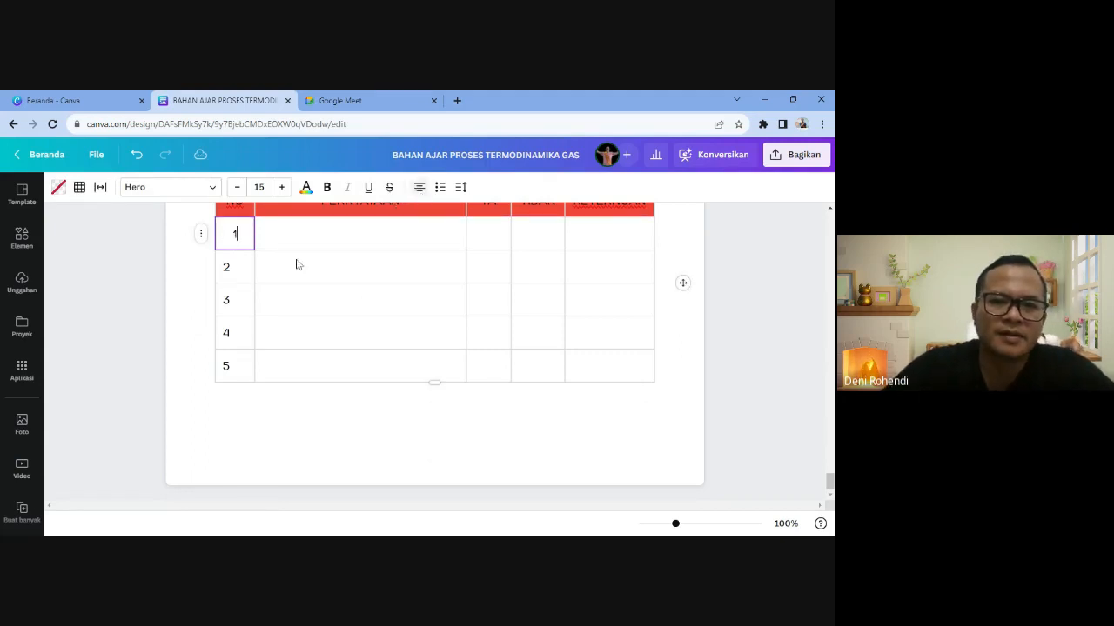
left_click(236, 268)
left_click(418, 187)
left_click(239, 299)
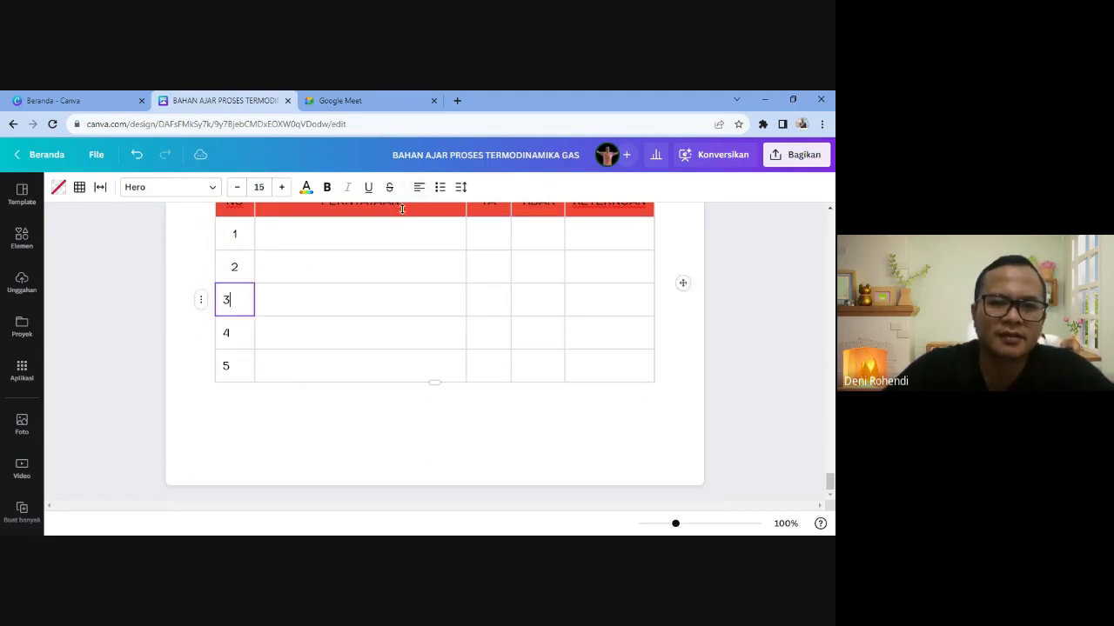
left_click(419, 187)
left_click(234, 332)
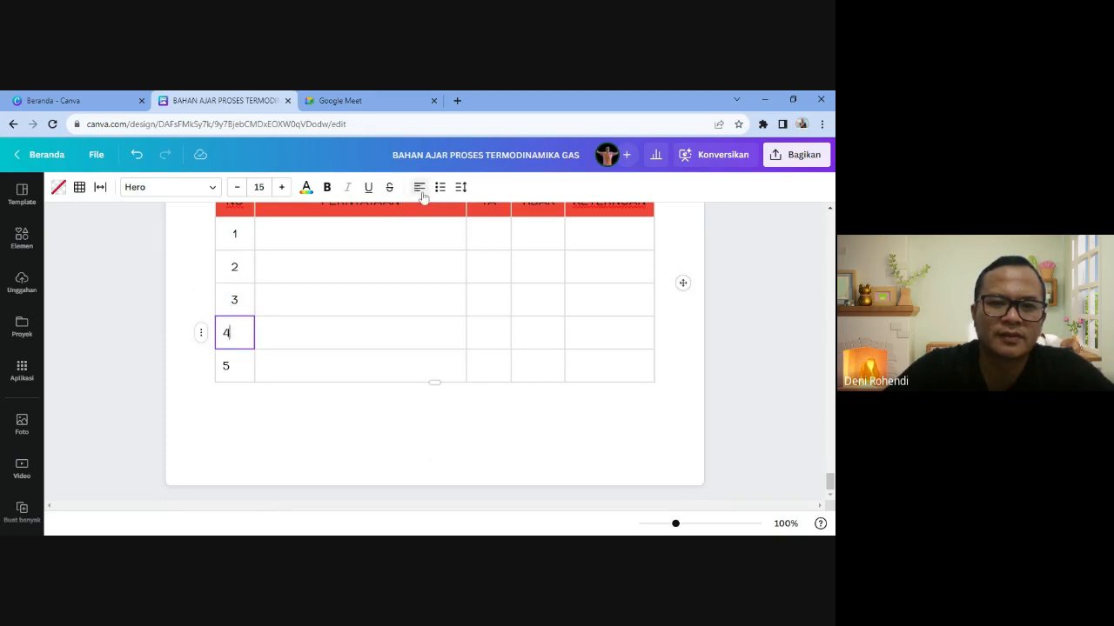
left_click(418, 187)
left_click(235, 365)
left_click(419, 187)
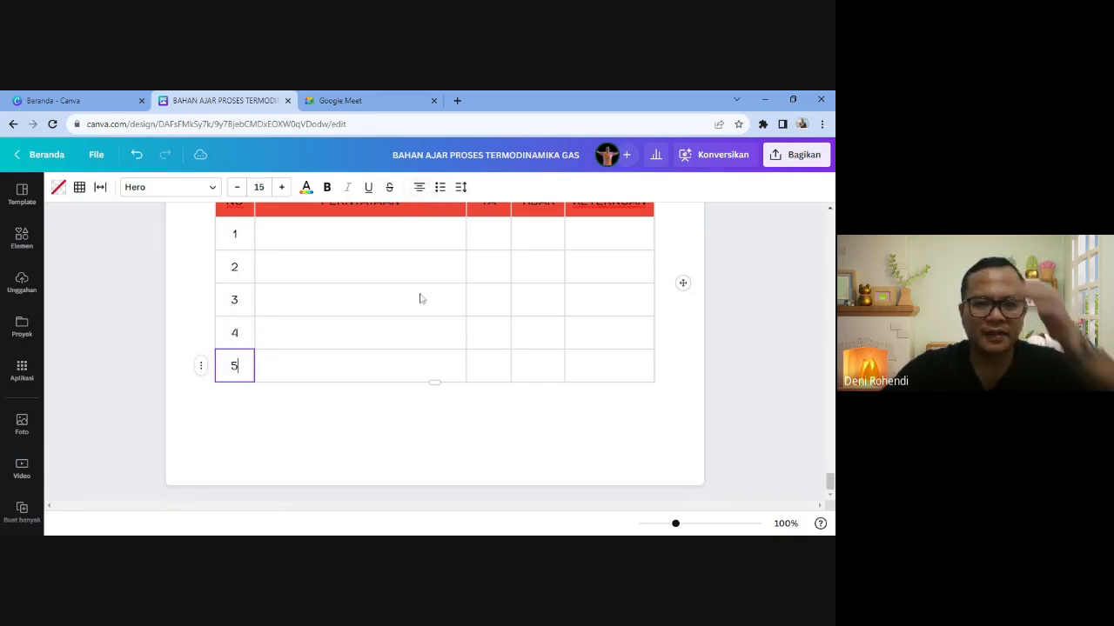
- Place the cursor in the first PERNYATAAN cell
left_click(537, 547)
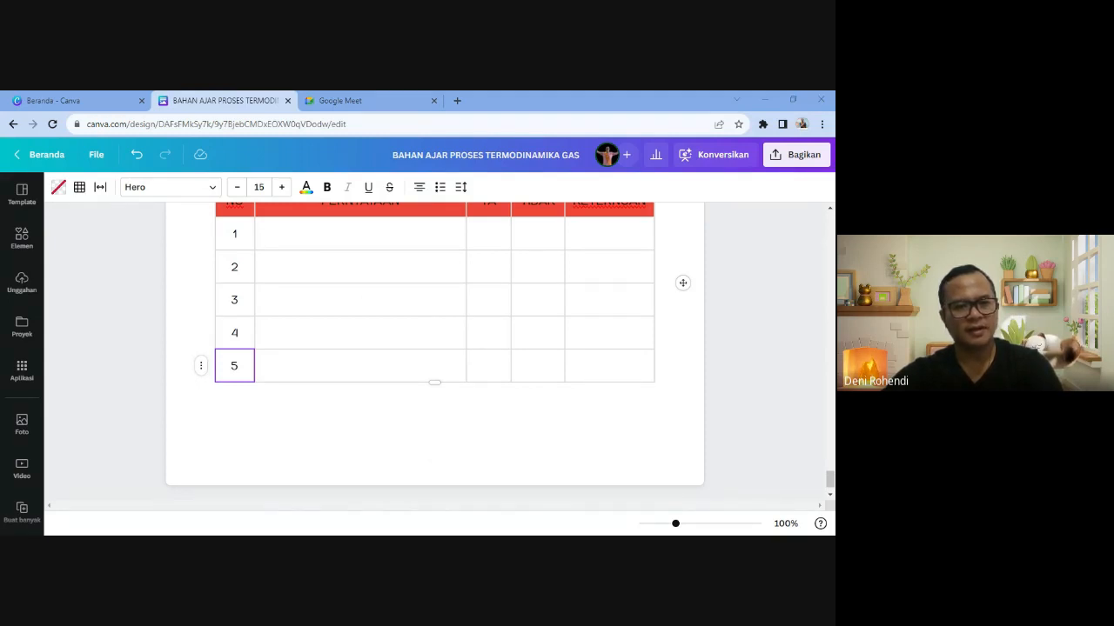
left_click(348, 233)
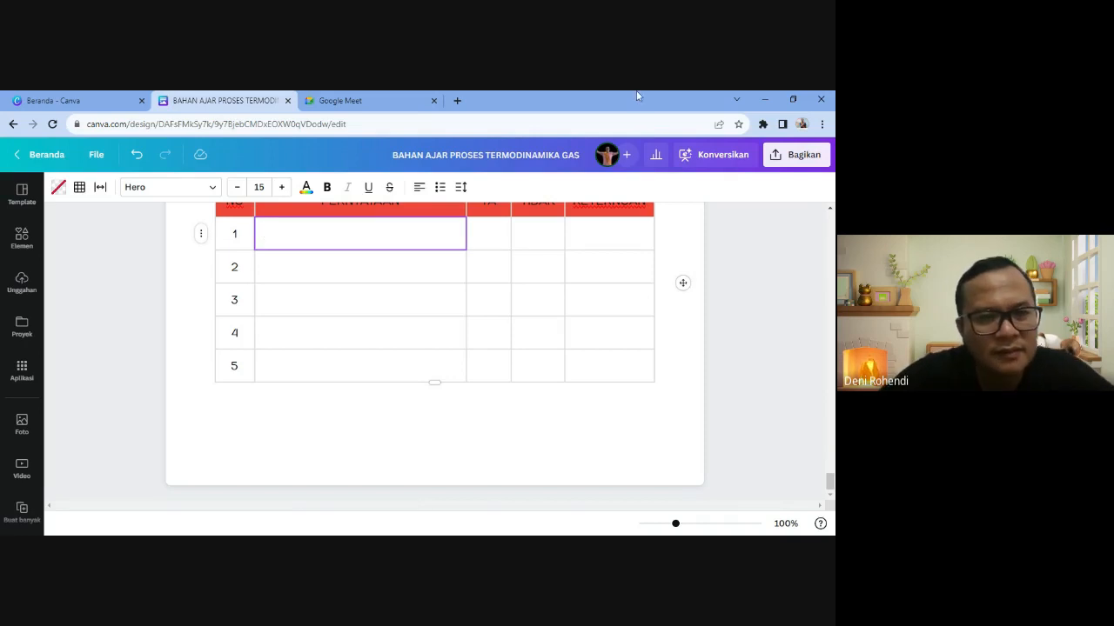
scroll(340, 288, "up", 2)
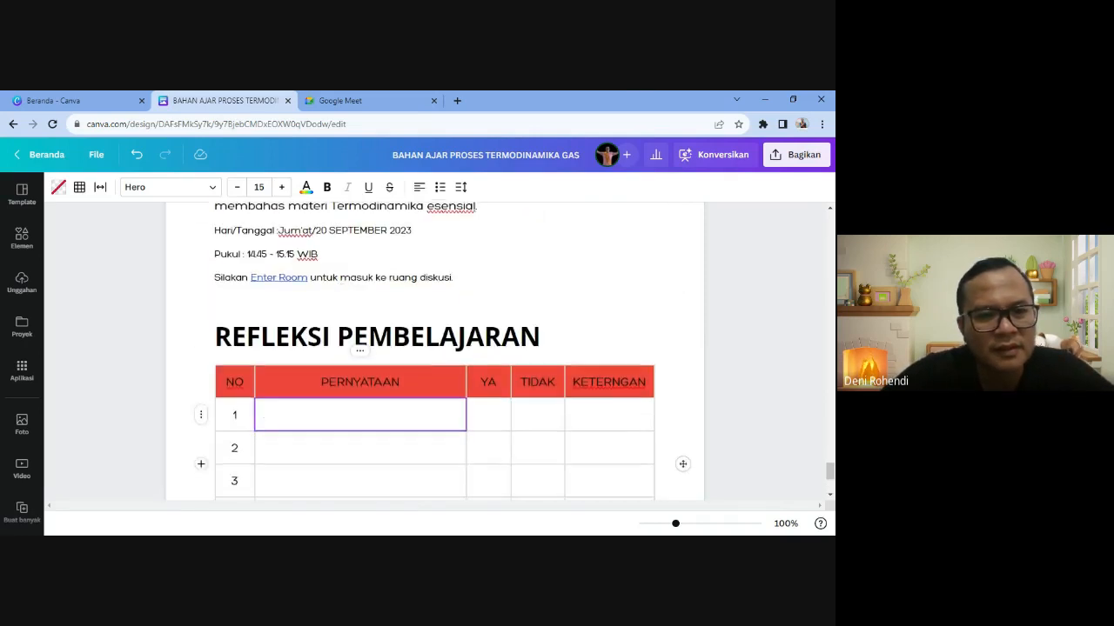
scroll(340, 288, "down", 2)
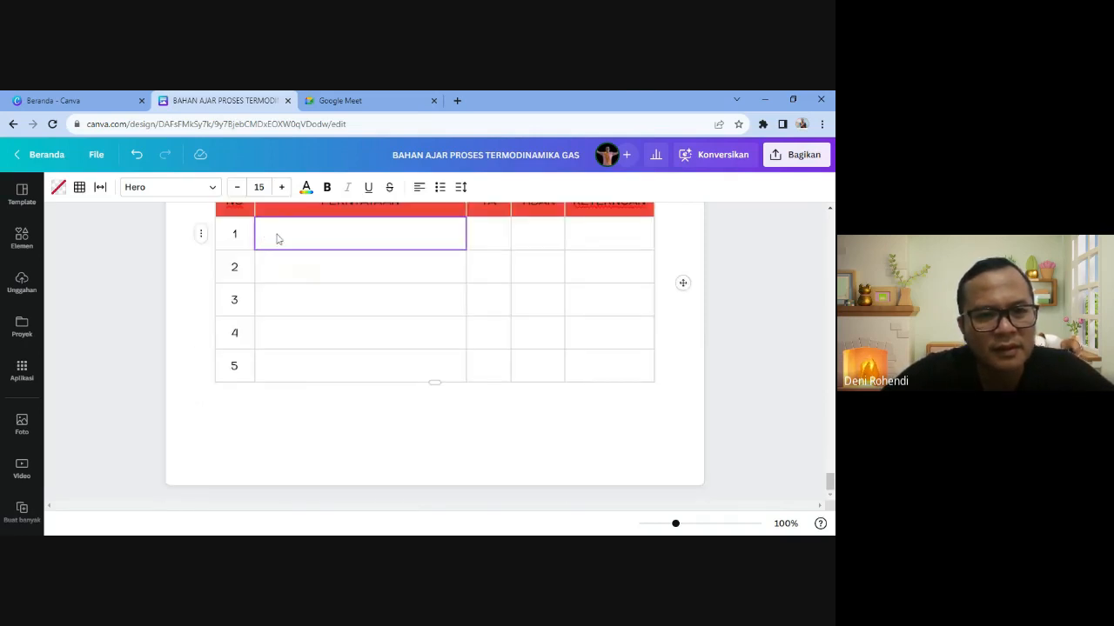
- Paste the first three reflection statements into PERNYATAAN rows 1 to 3
left_click(301, 268)
left_click(300, 235)
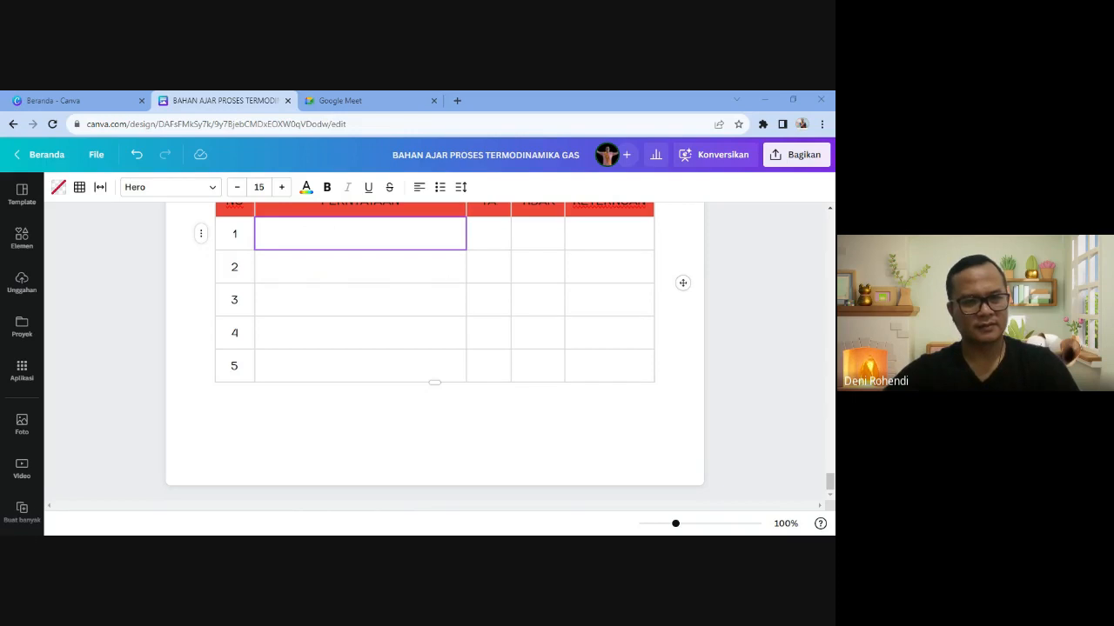
type("Saya senang belajar Termodinamika")
key("Down")
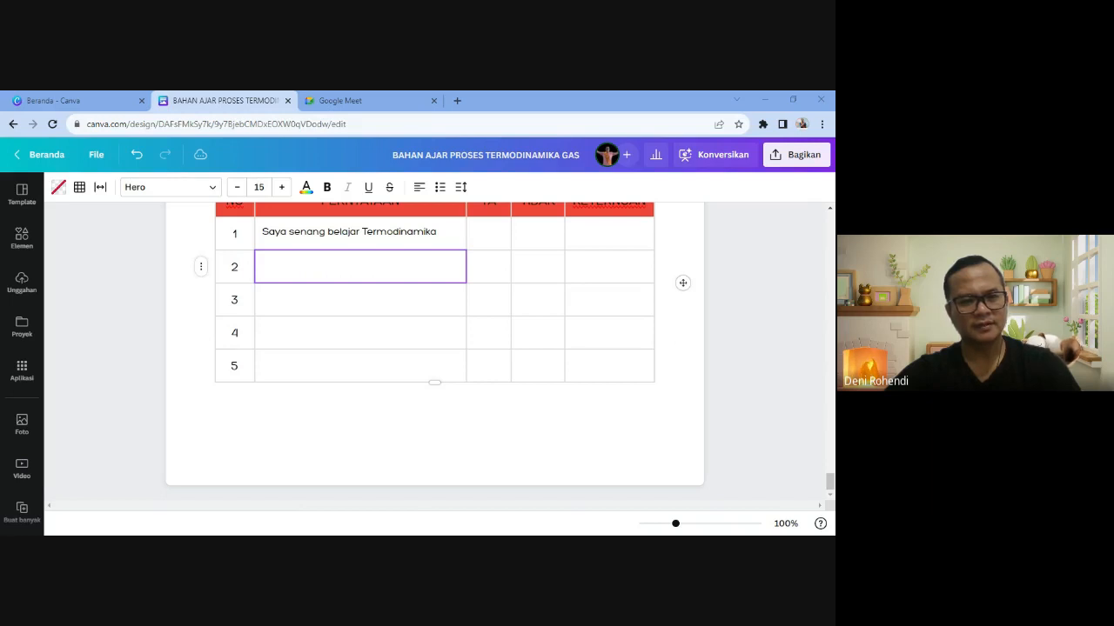
type("Saya menemukan ide baru selama belajar")
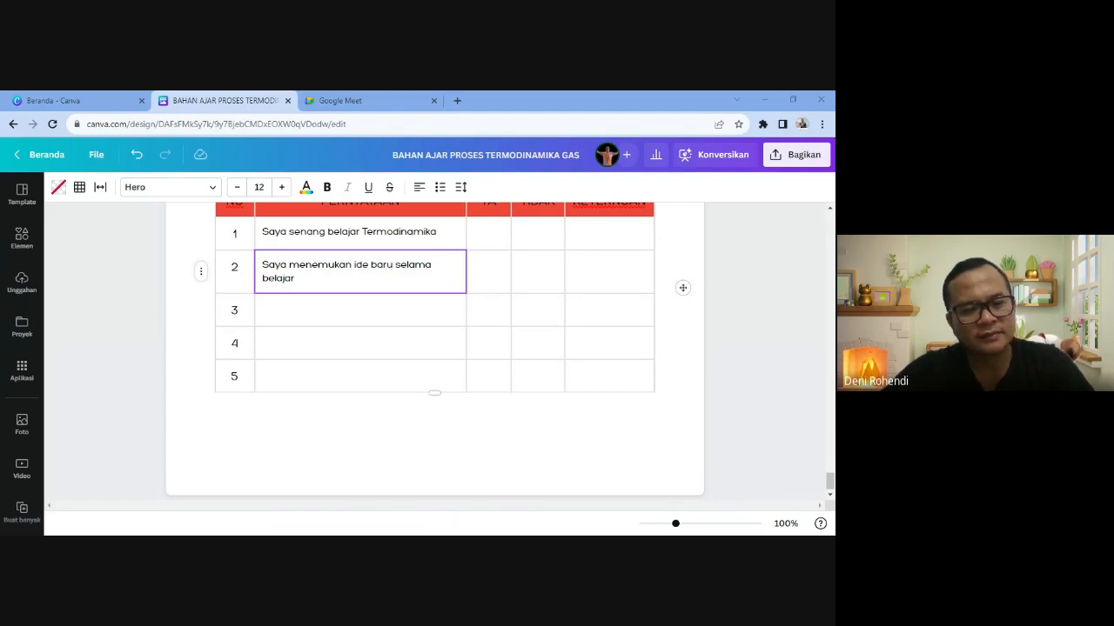
left_click(360, 309)
type("Saya tertantang untuk mencoba hal baru")
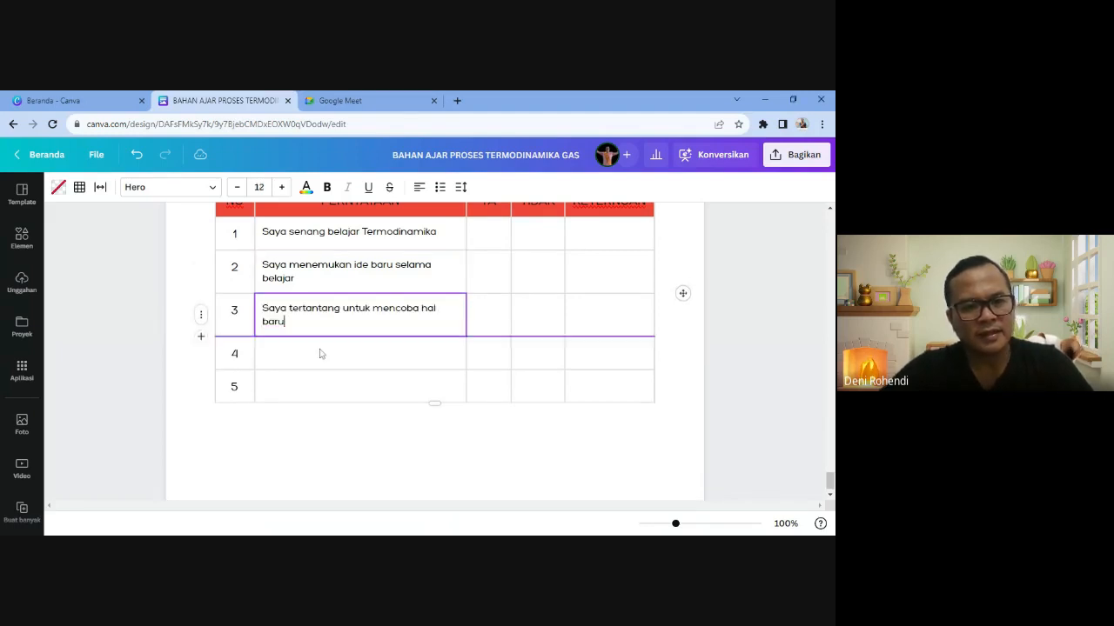
- Paste 'Saya menyukai cara guru mengajar' into row 4 and 'Saya akan mengerjakan soal-soal latihan' into row 5
left_click(321, 353)
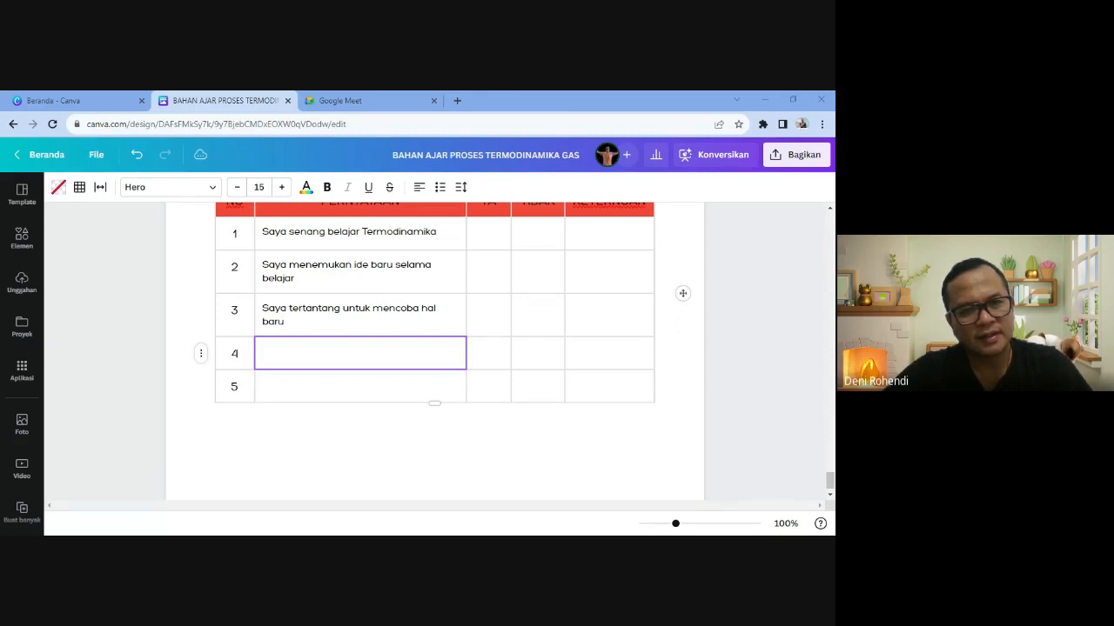
type("Saya menyukai cara guru mengajar")
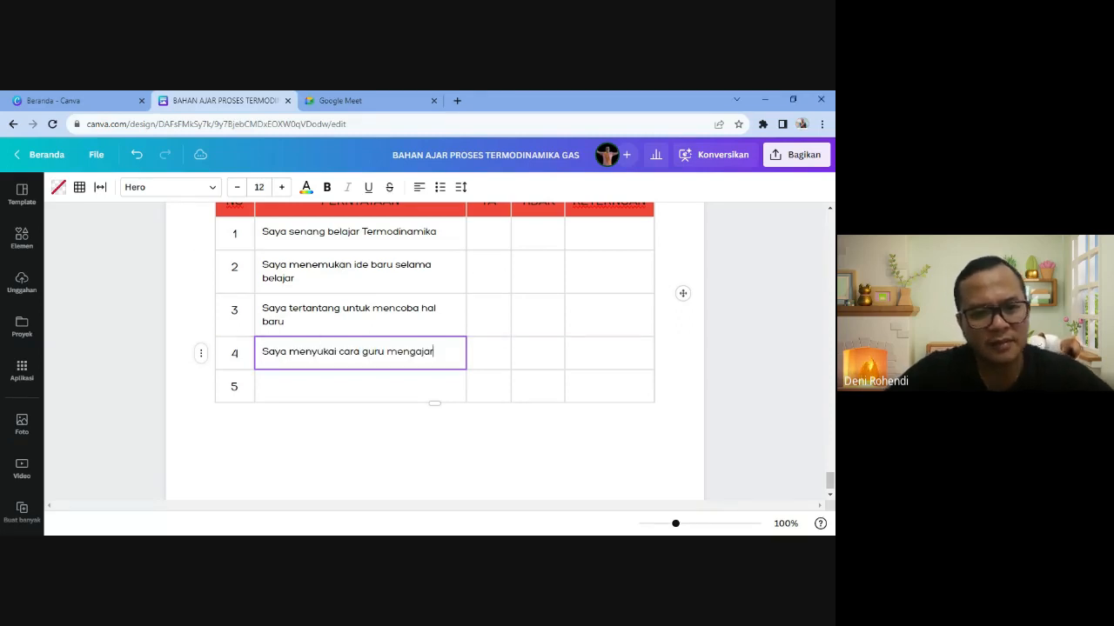
left_click(360, 386)
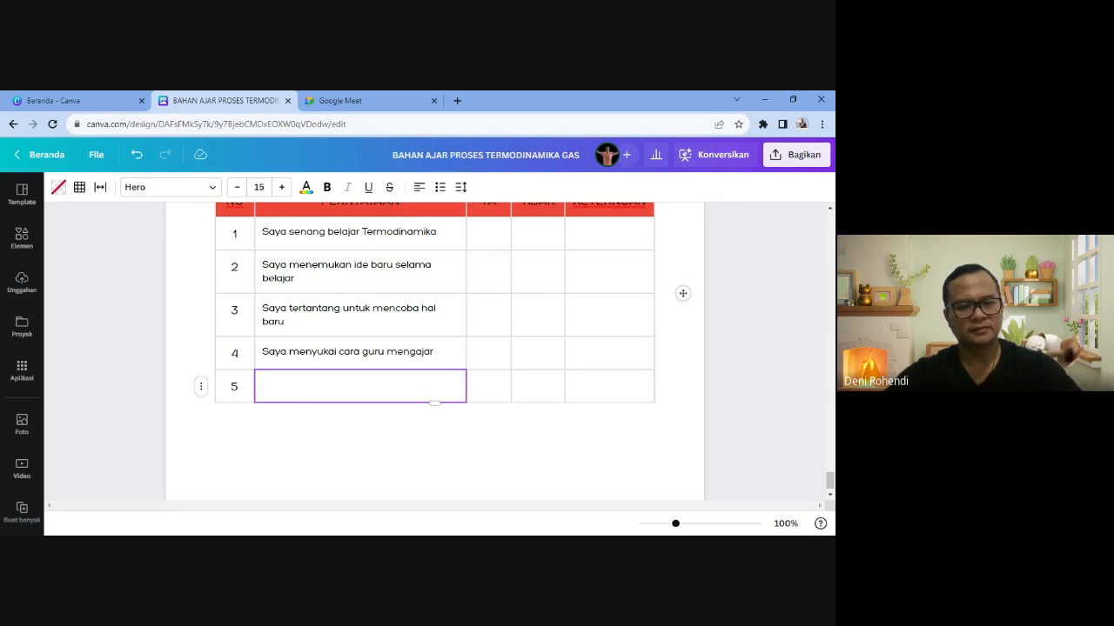
type("Saya akan mengerjakan soal-soal latihan")
left_click(215, 422)
- Check the YA and TIDAK cells of row 2, then return below the table
scroll(496, 388, "up", 3)
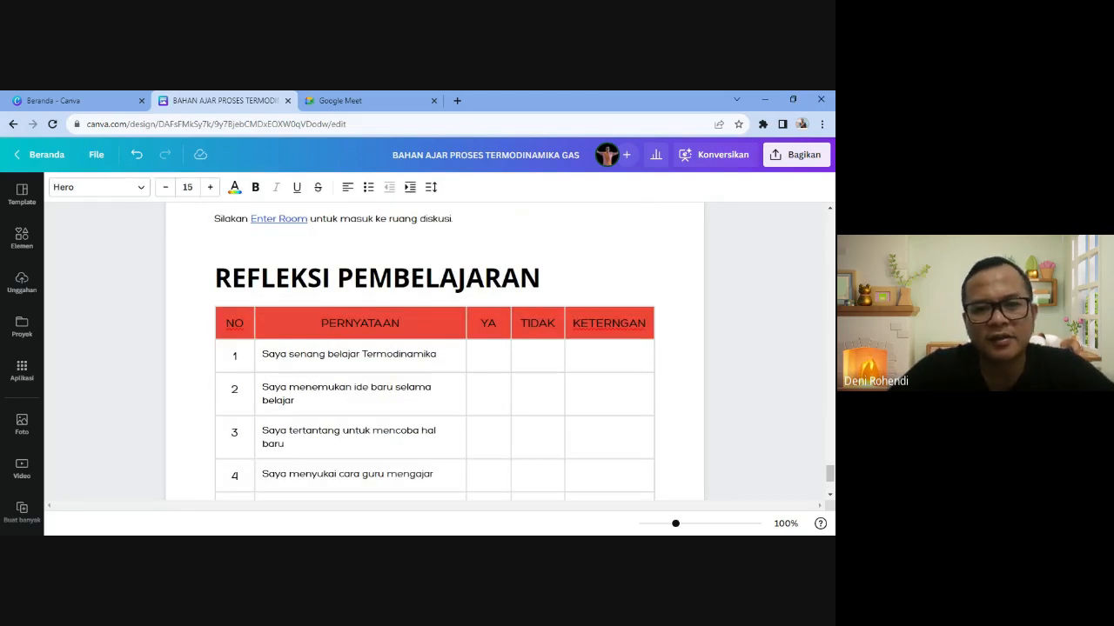
left_click(488, 393)
left_click(537, 394)
scroll(522, 392, "down", 3)
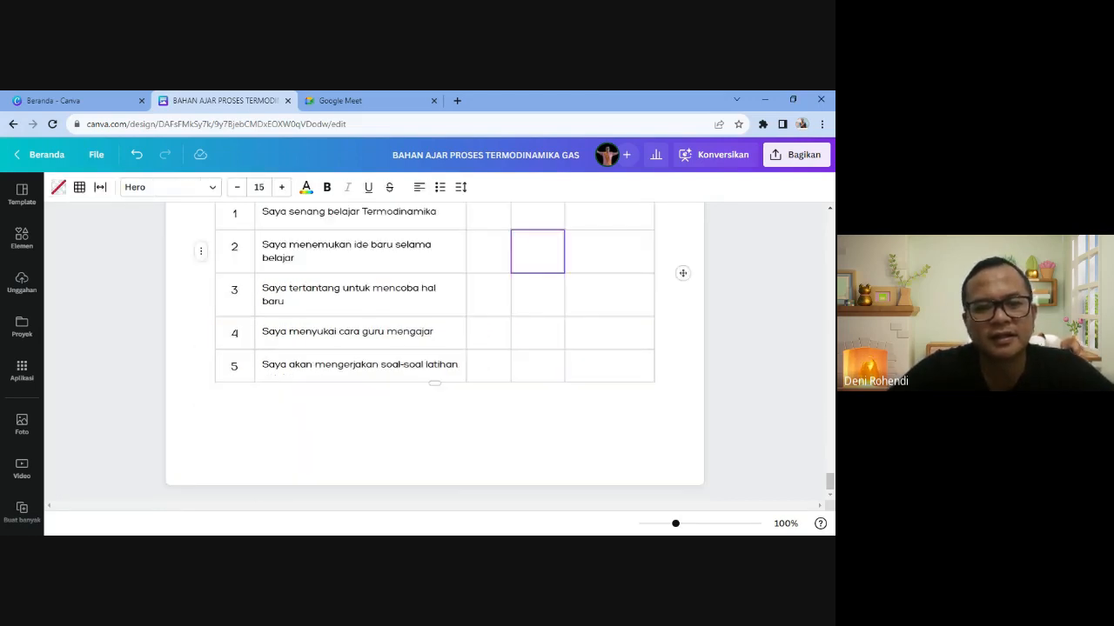
left_click(216, 428)
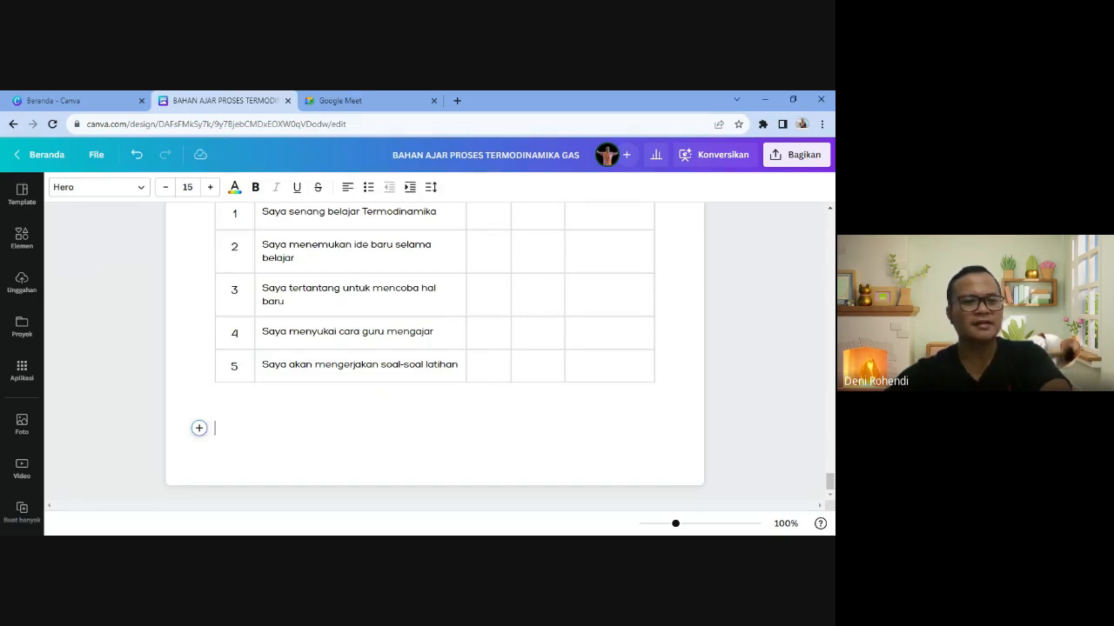
- Search the elements for FINISH and place the black-and-white FINISH graphic below the reflection table
left_click(22, 237)
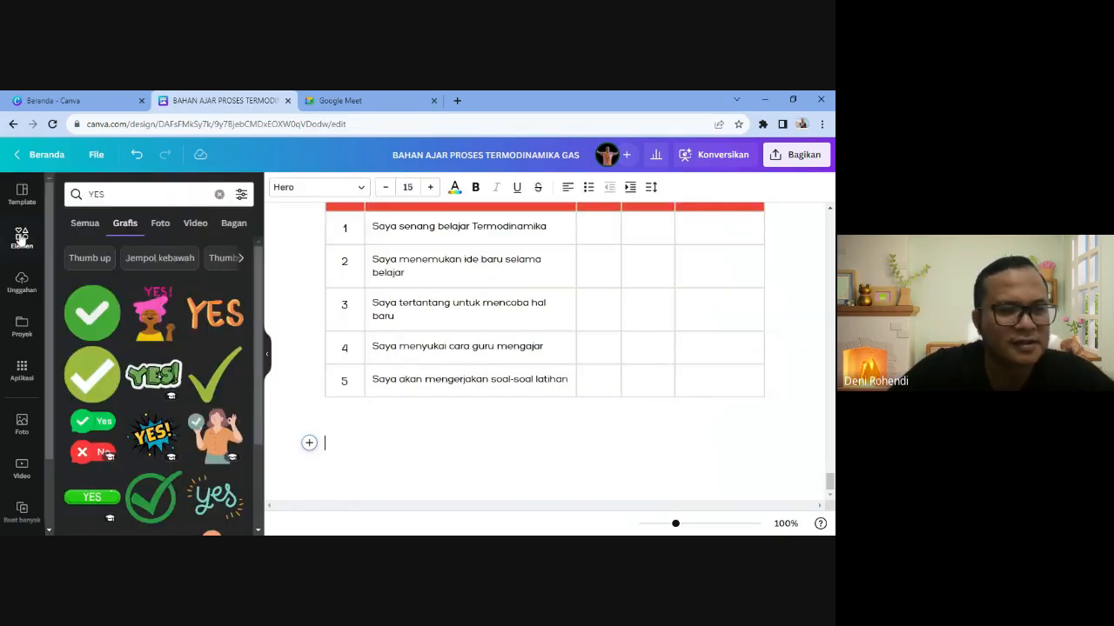
left_click(99, 194)
double_click(100, 194)
type("FINISH")
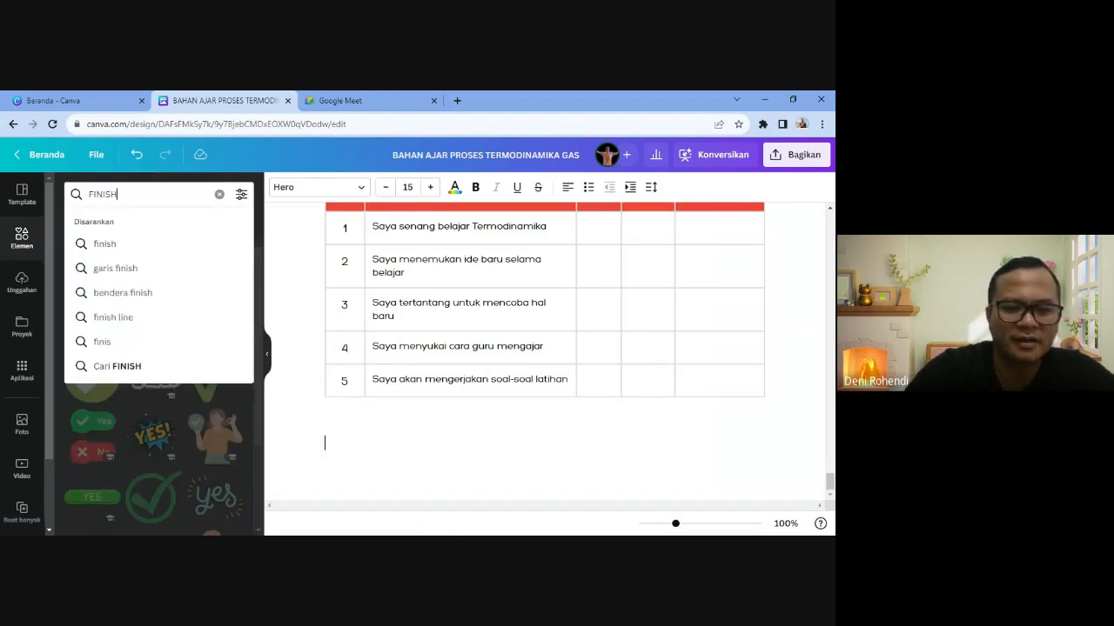
key("Return")
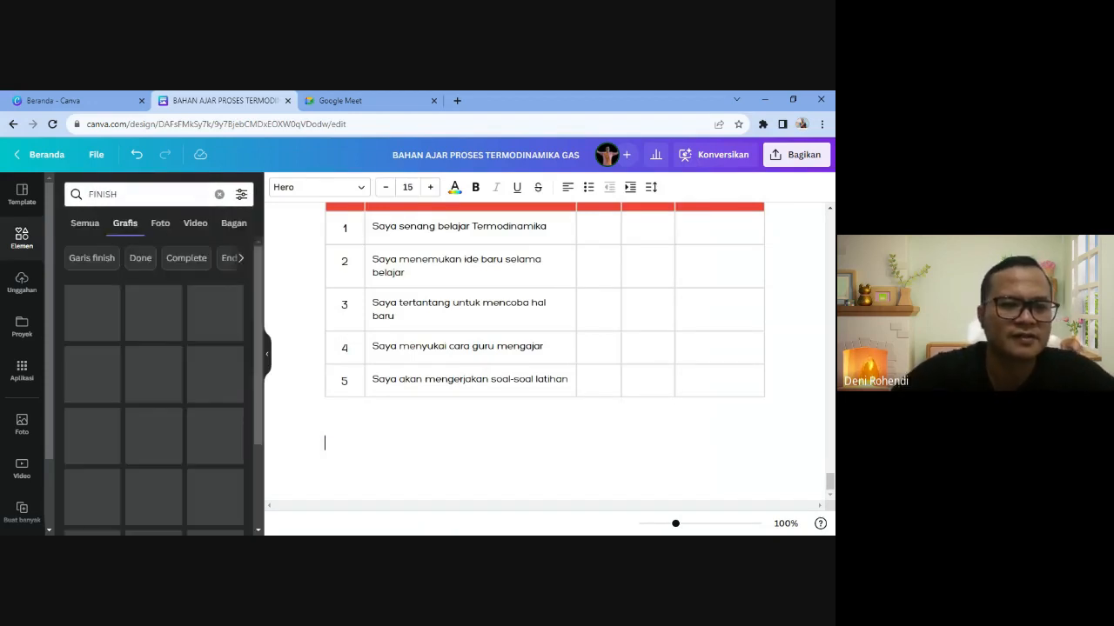
left_click(205, 372)
scroll(489, 435, "down", 2)
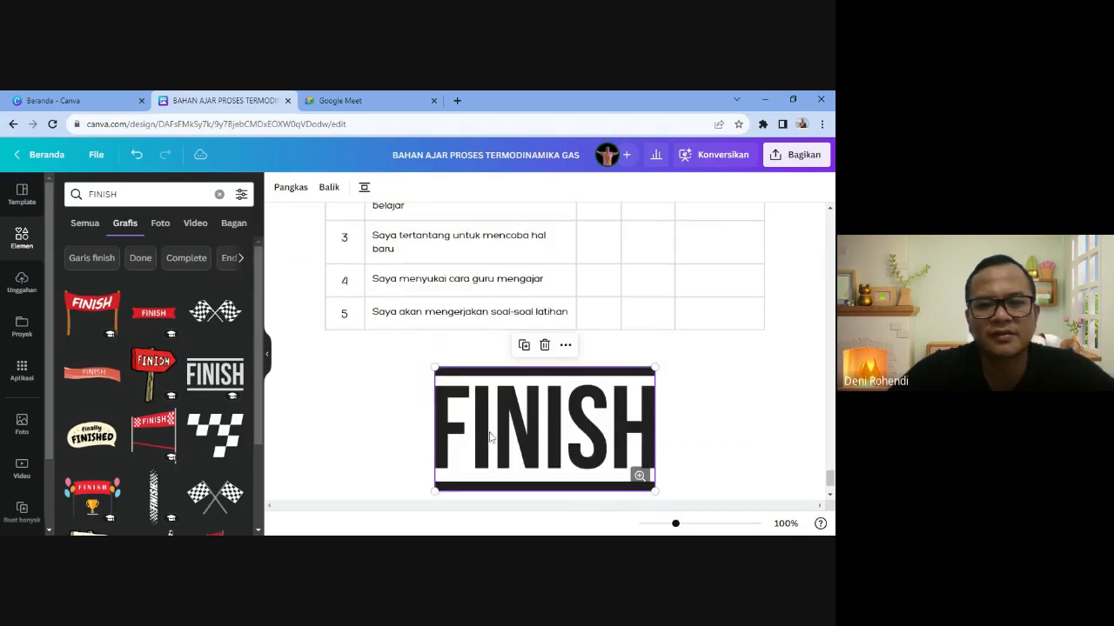
left_click(324, 442)
left_click(266, 353)
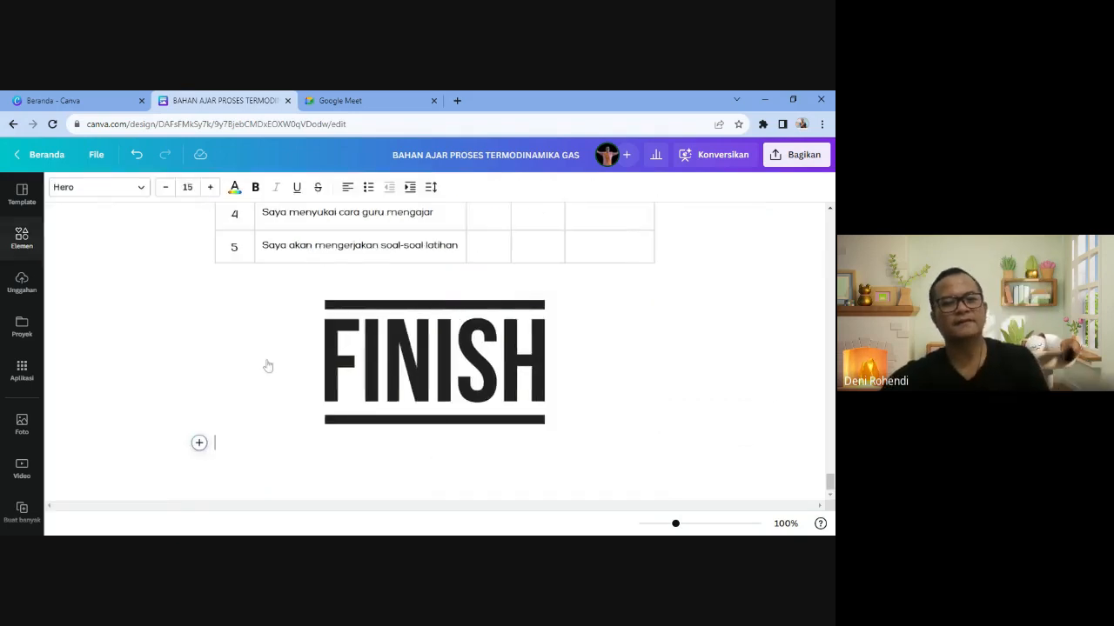
scroll(435, 352, "up", 20)
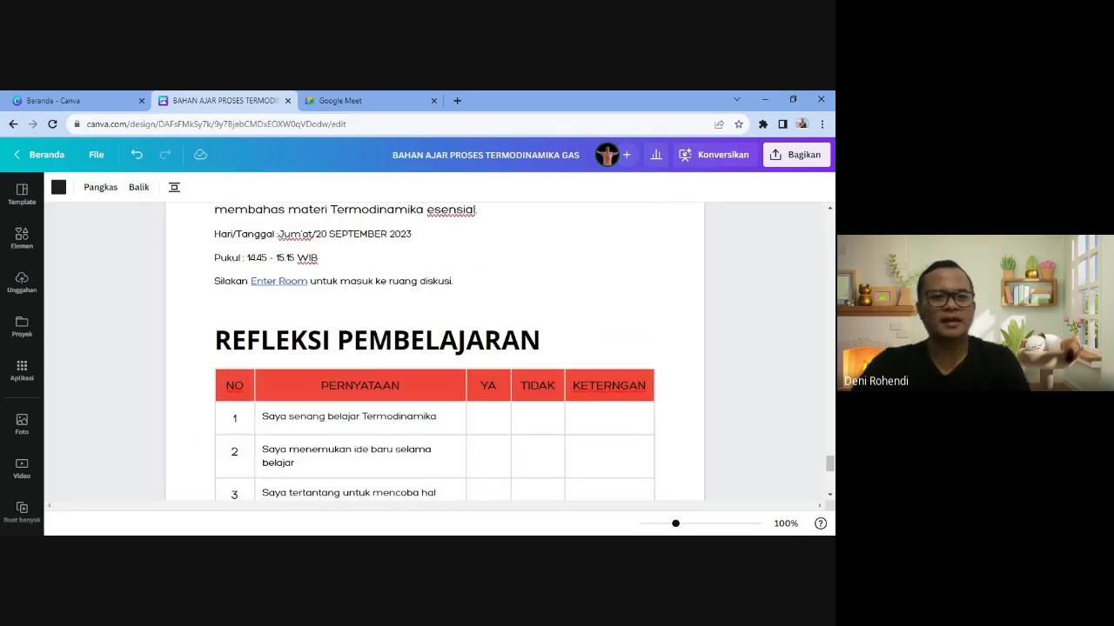
scroll(818, 502, "up", 2)
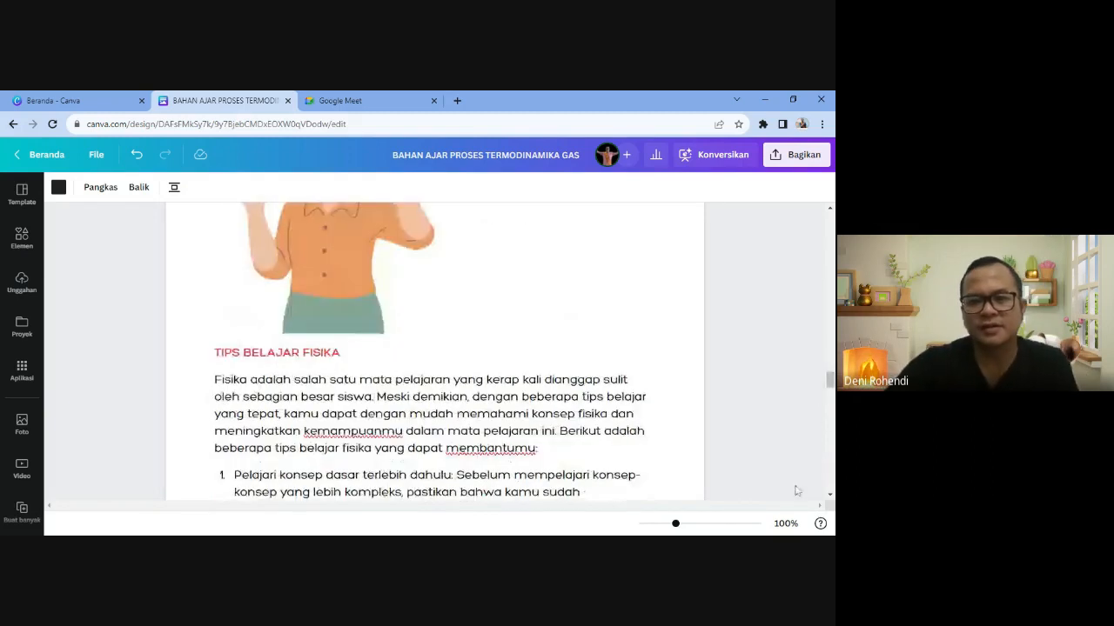
scroll(818, 502, "up", 5)
scroll(818, 502, "up", 10)
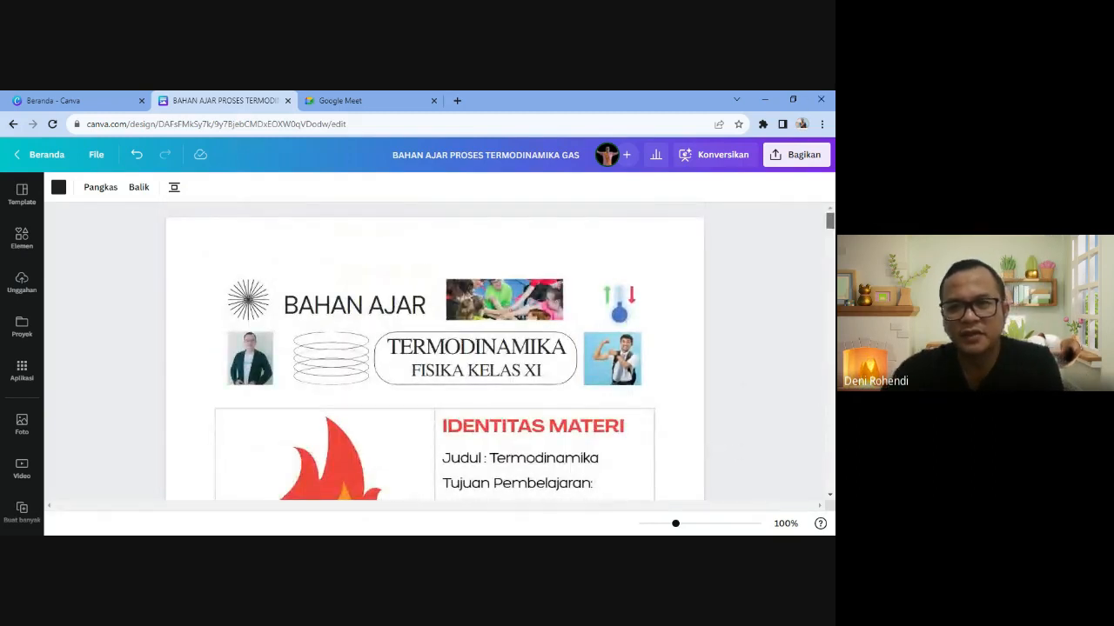
scroll(228, 484, "down", 3)
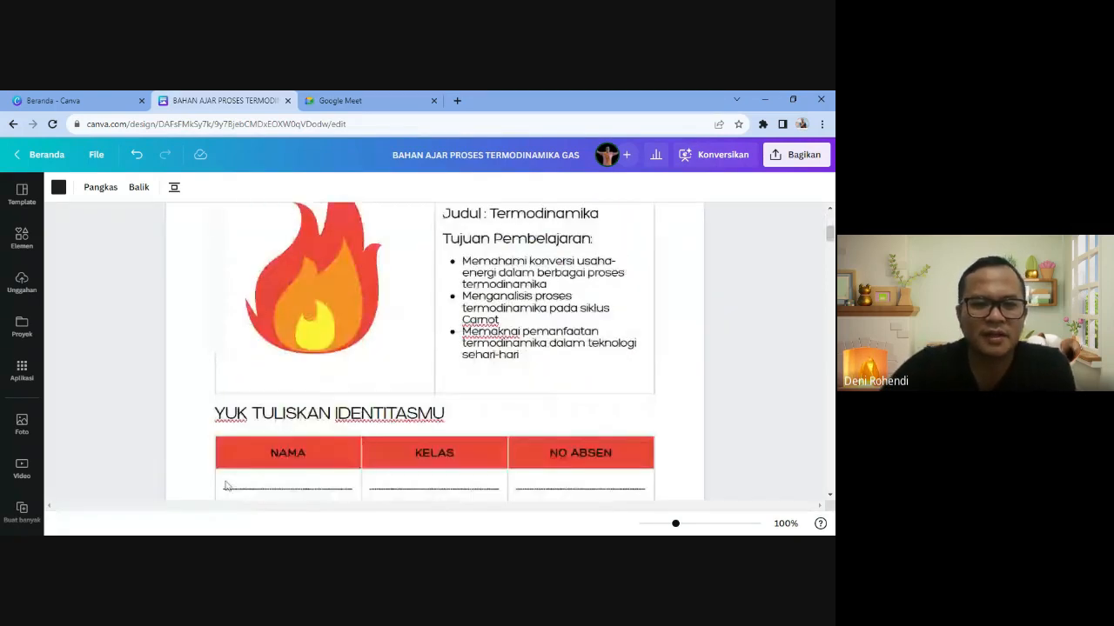
scroll(437, 400, "up", 3)
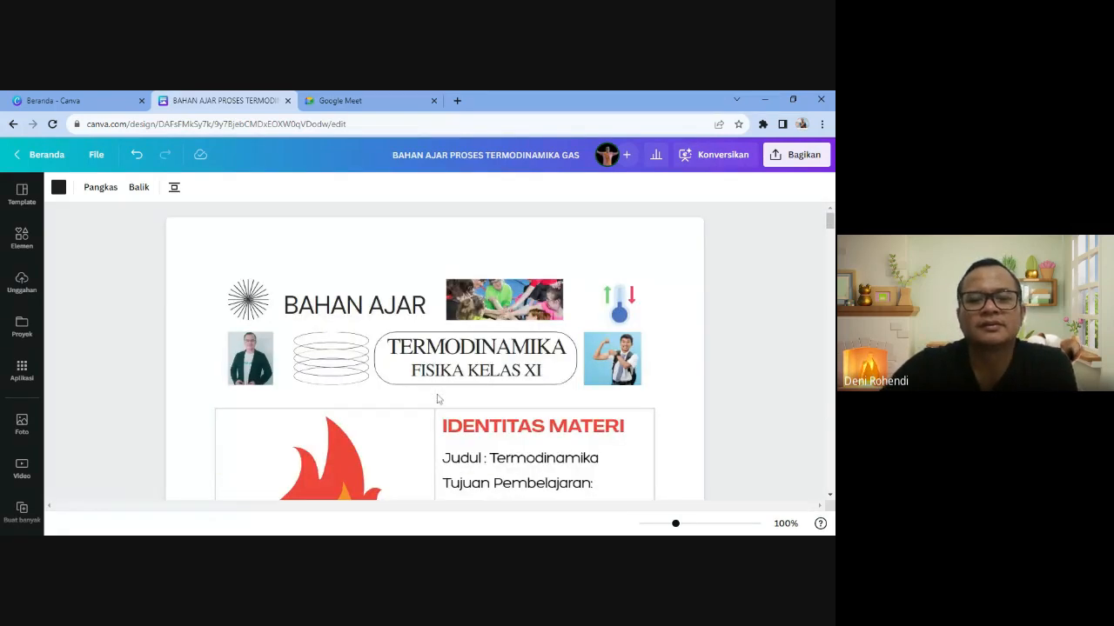
scroll(440, 398, "down", 15)
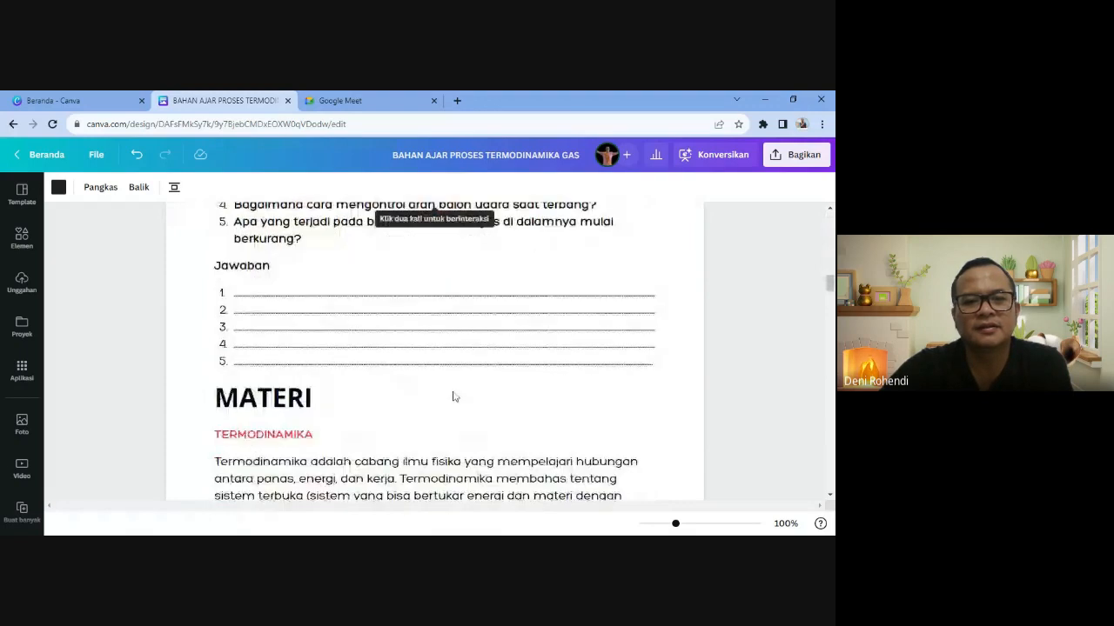
scroll(452, 397, "down", 20)
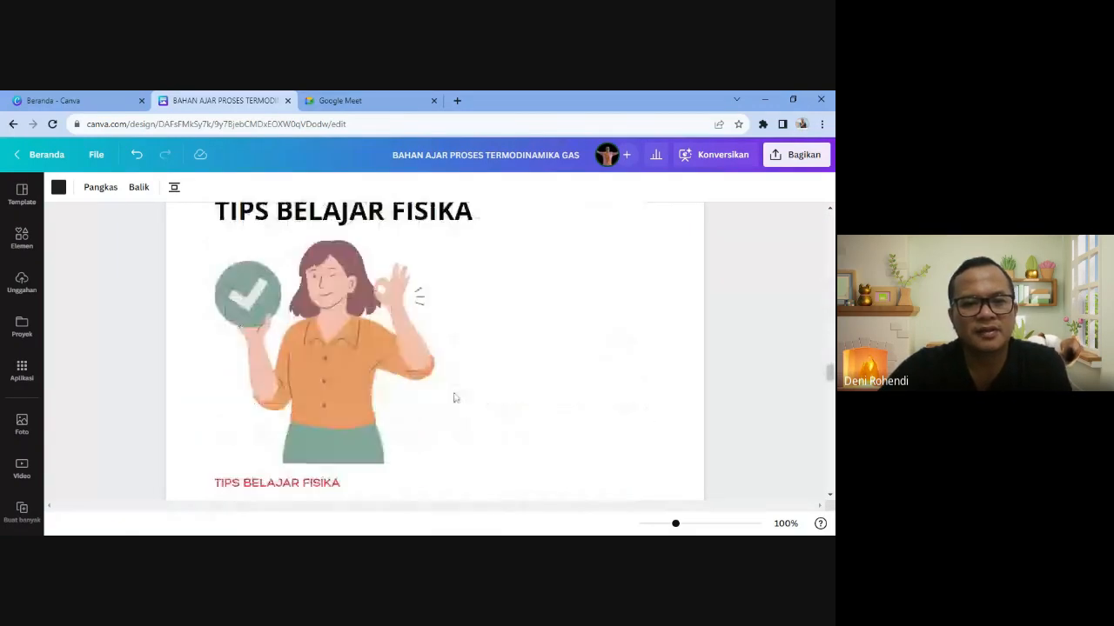
scroll(453, 397, "down", 20)
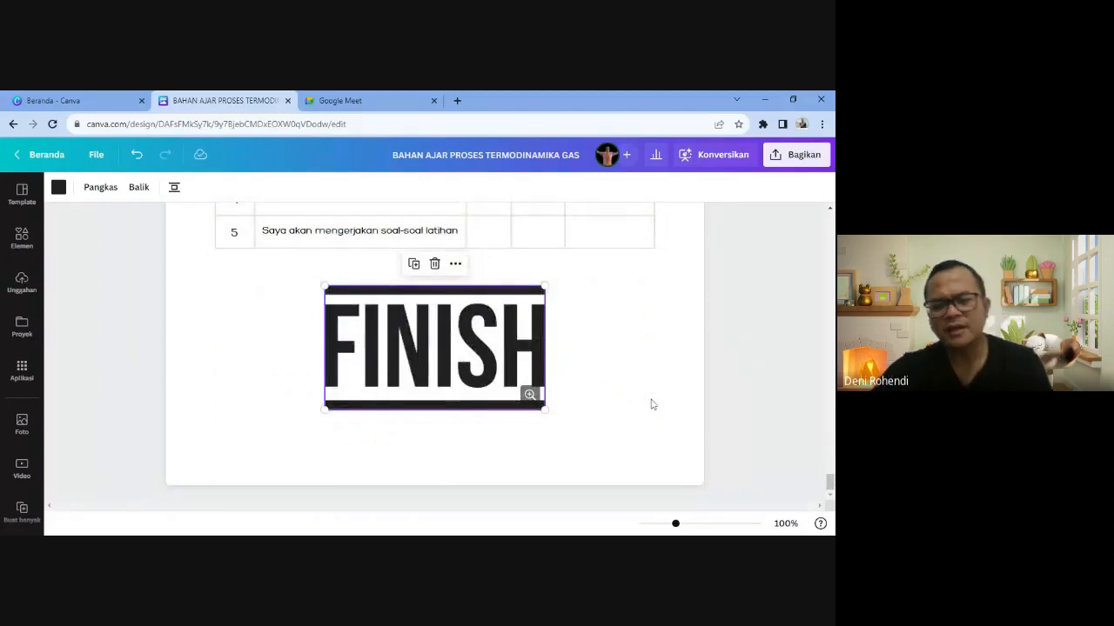
scroll(633, 398, "up", 4)
left_click_drag(831, 466, 831, 222)
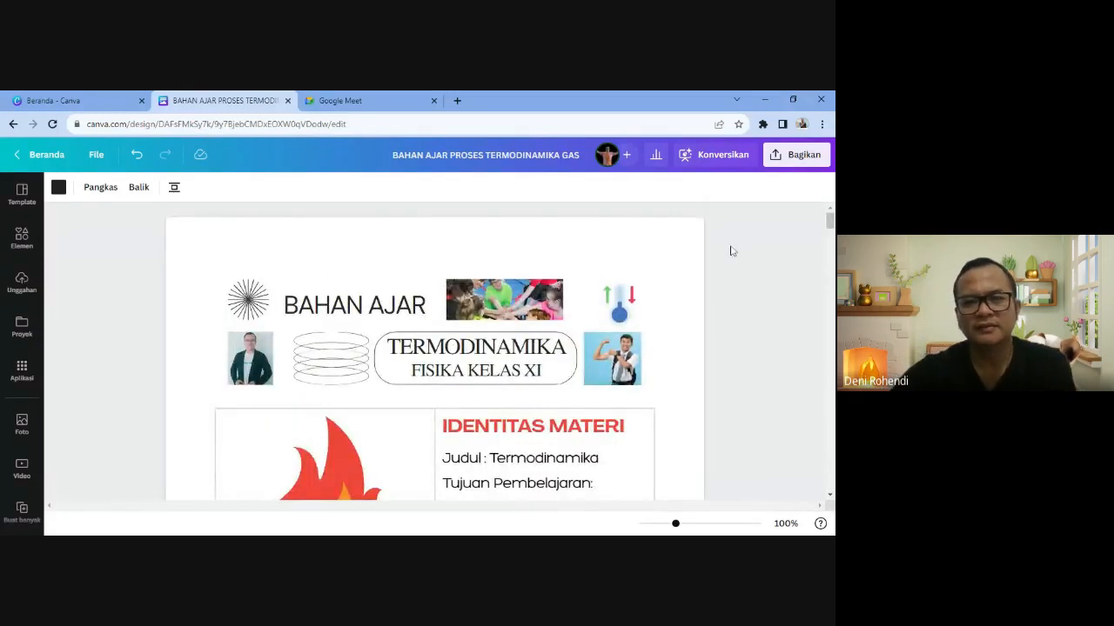
- Set link sharing to Yang punya tautan with Bisa lihat access, and copy the link
left_click(803, 157)
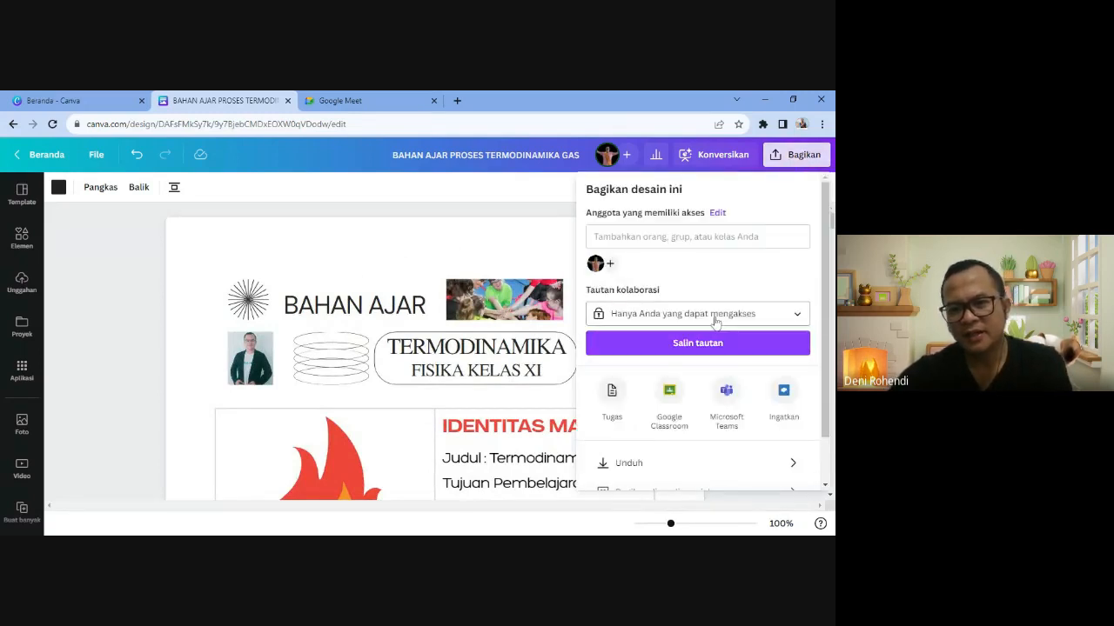
left_click(722, 314)
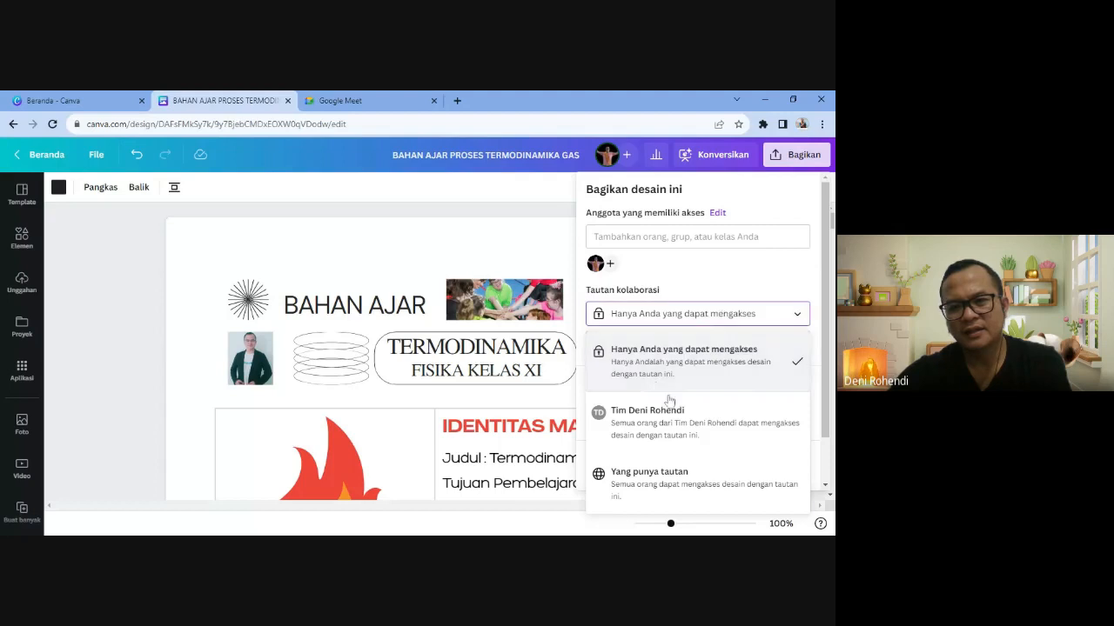
left_click(657, 478)
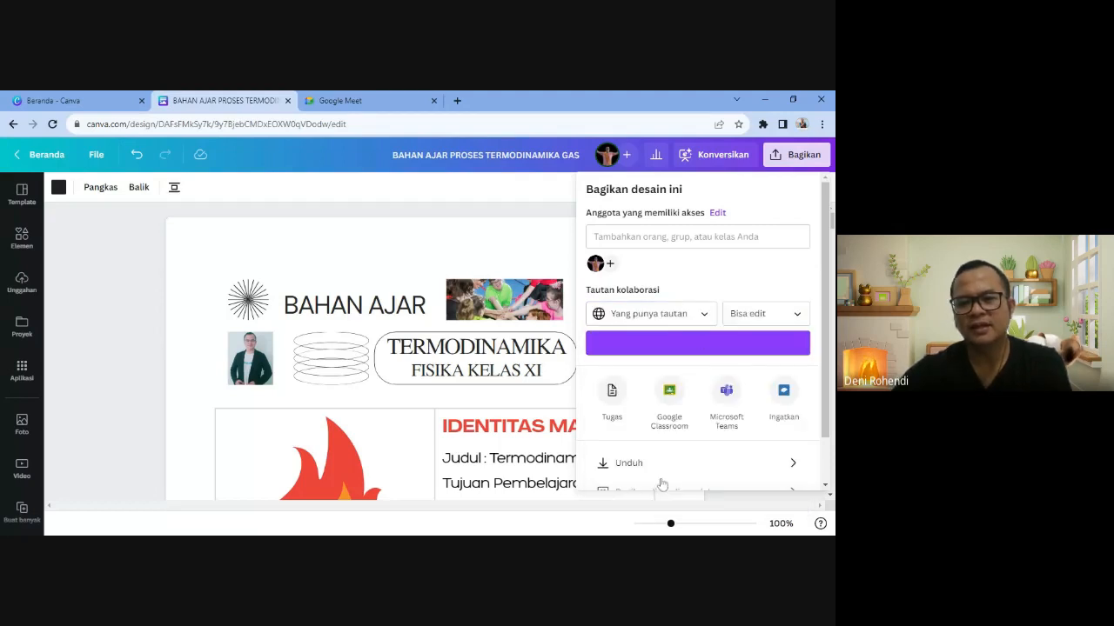
left_click(745, 319)
left_click(754, 348)
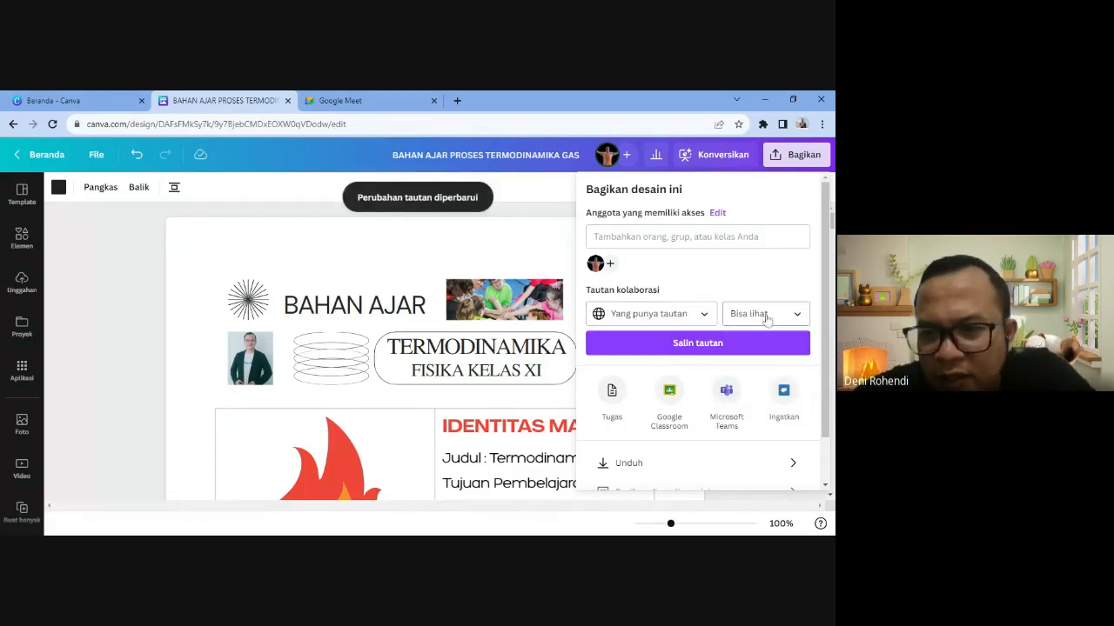
left_click(685, 345)
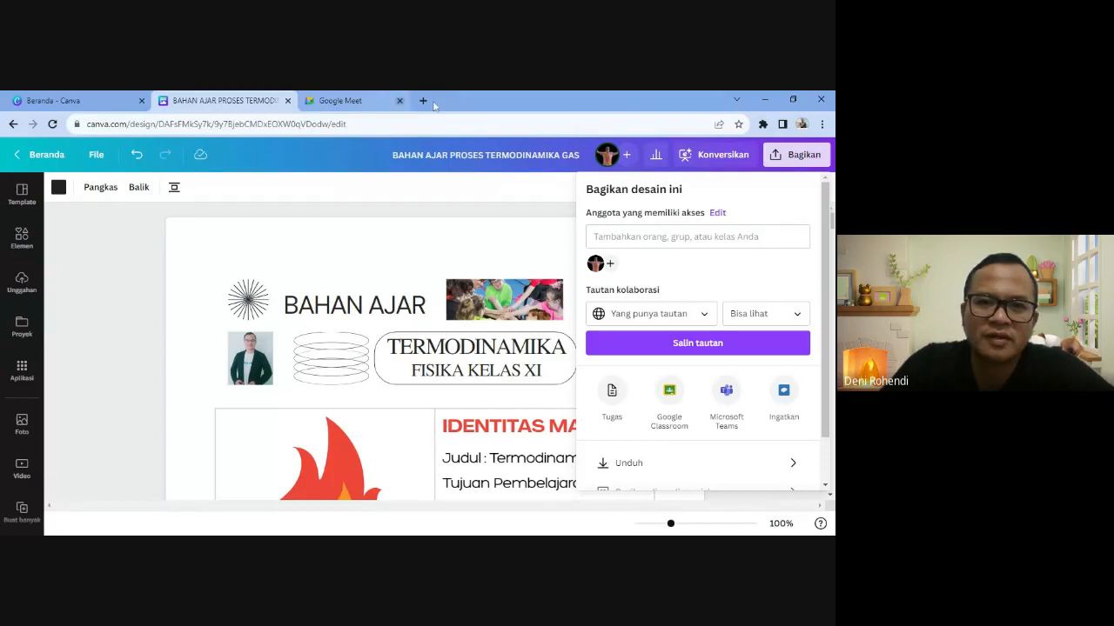
- Close the Google Meet tab and recheck the link permission list, leaving it on Bisa lihat
left_click(399, 100)
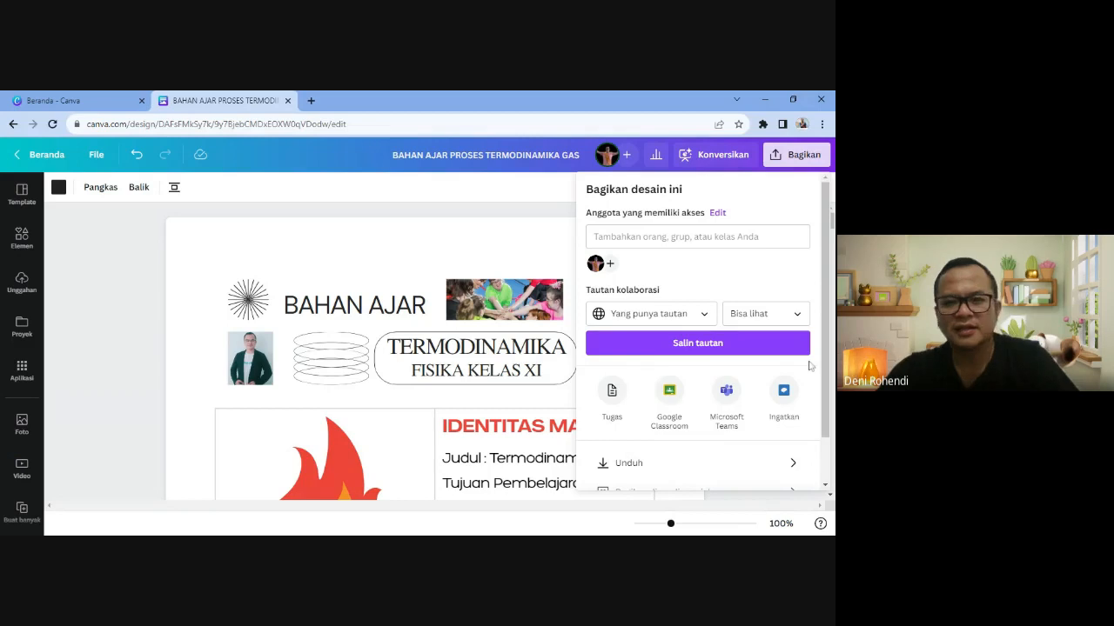
left_click(755, 315)
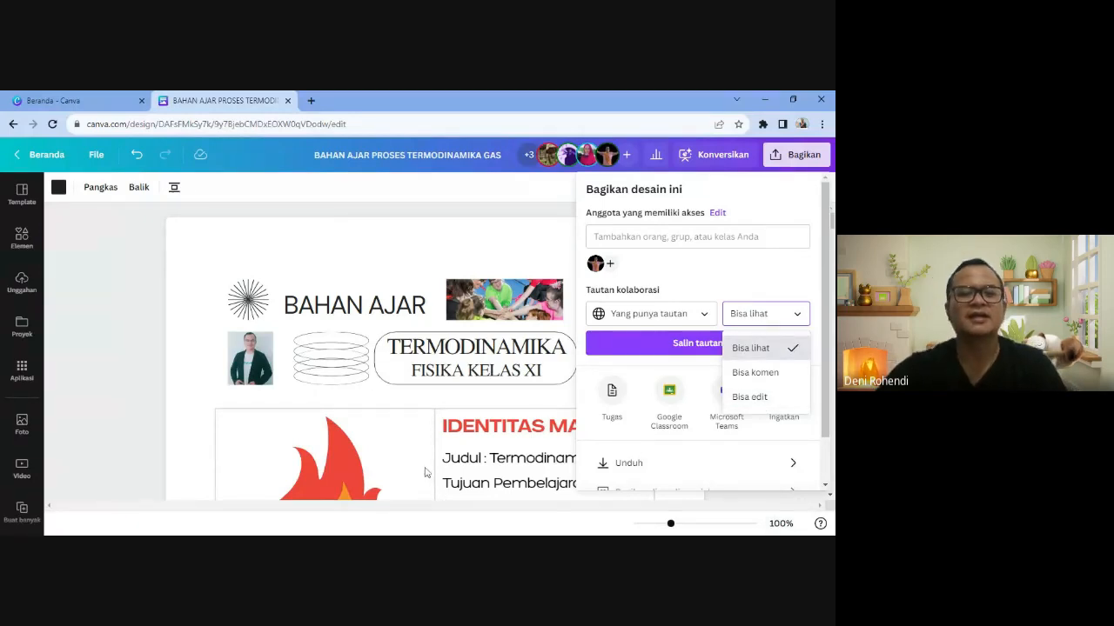
scroll(426, 472, "down", 5)
scroll(395, 351, "up", 5)
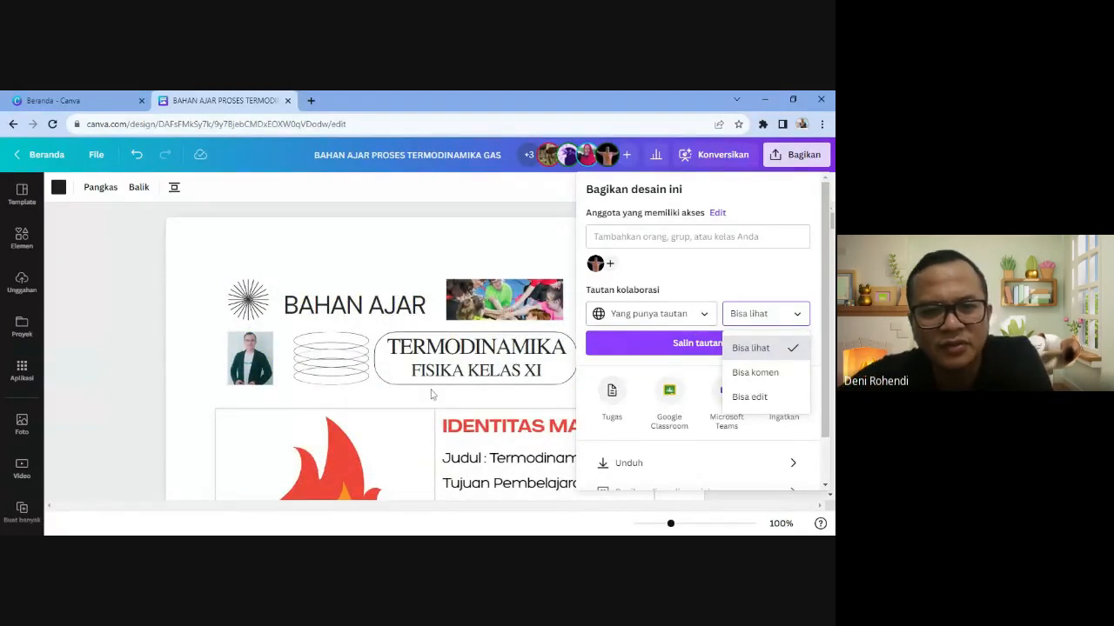
scroll(354, 381, "down", 3)
scroll(354, 375, "up", 5)
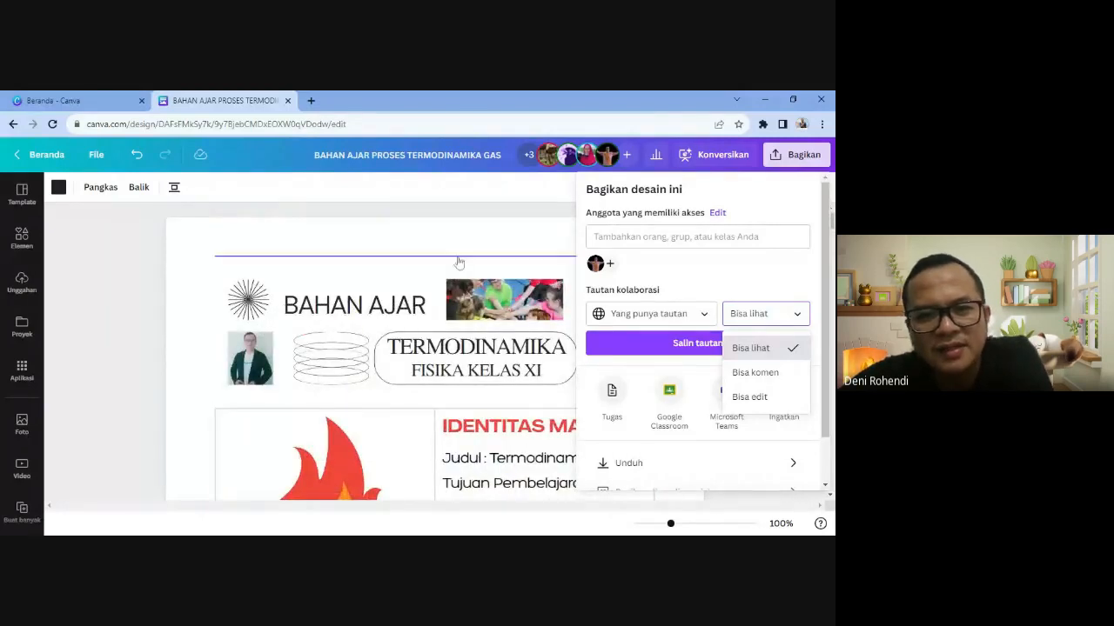
left_click(427, 273)
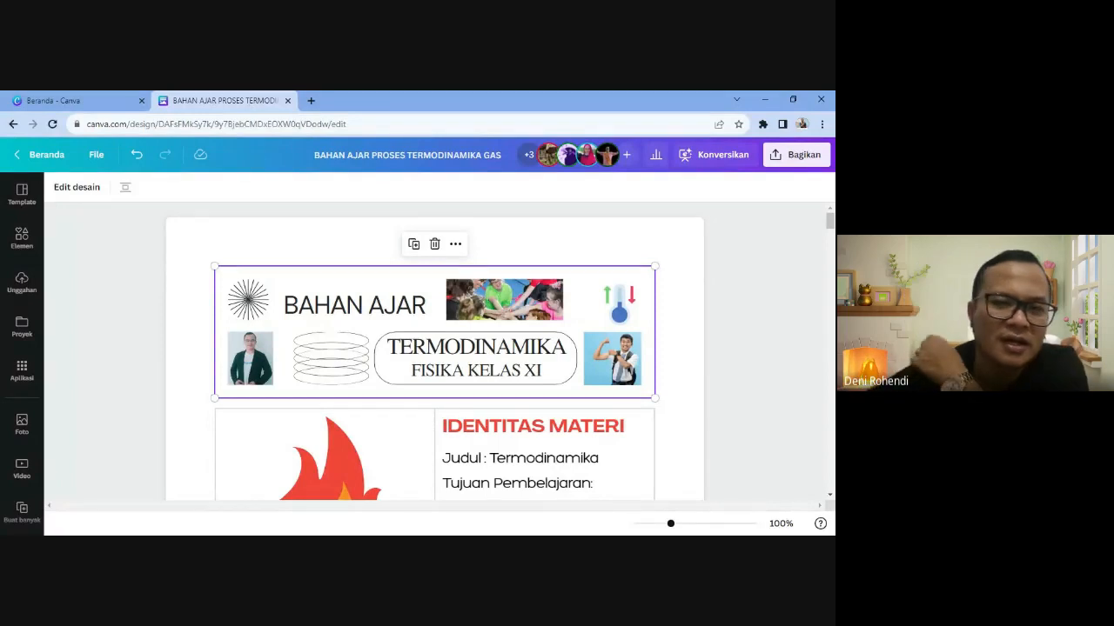
- Reopen the share panel to confirm view-only link access, then close it with Esc
left_click(788, 158)
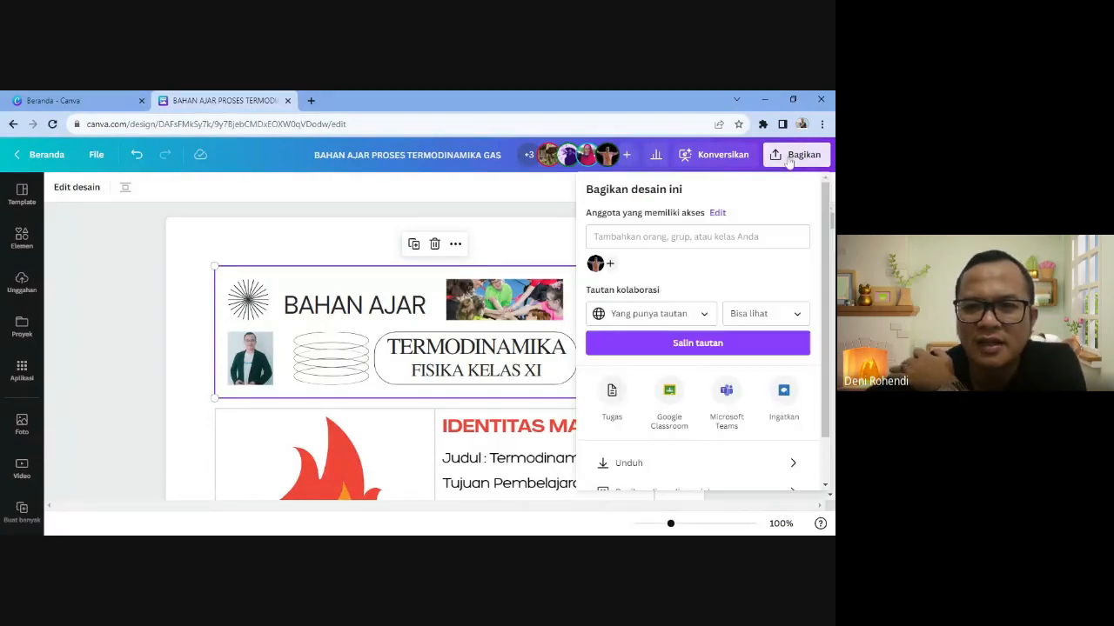
left_click(747, 314)
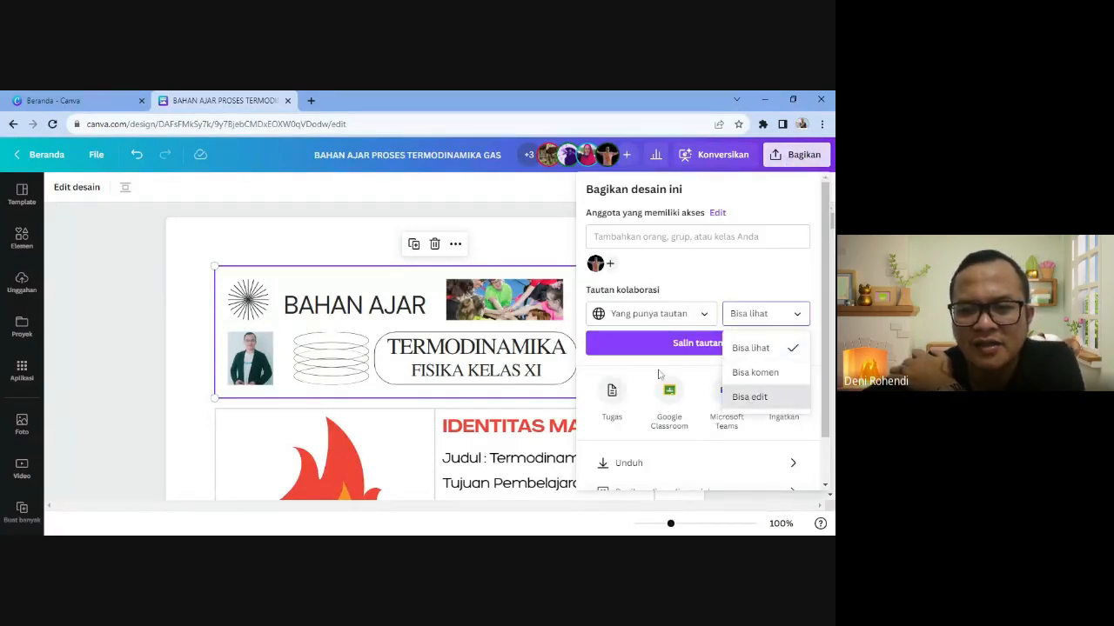
scroll(388, 425, "down", 1)
scroll(388, 425, "down", 3)
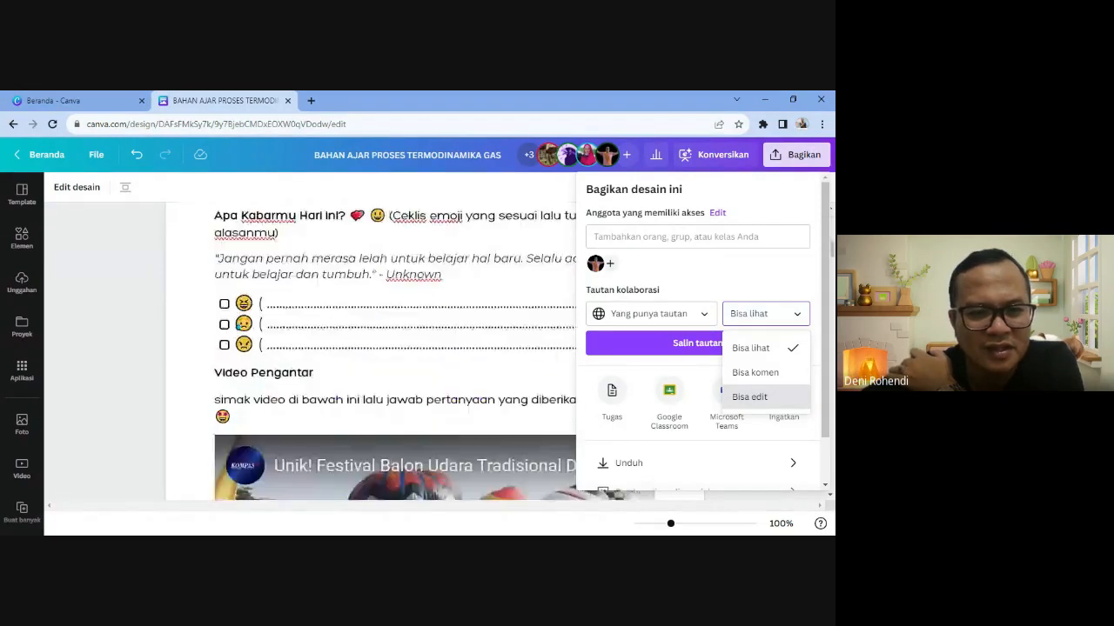
scroll(388, 424, "up", 1)
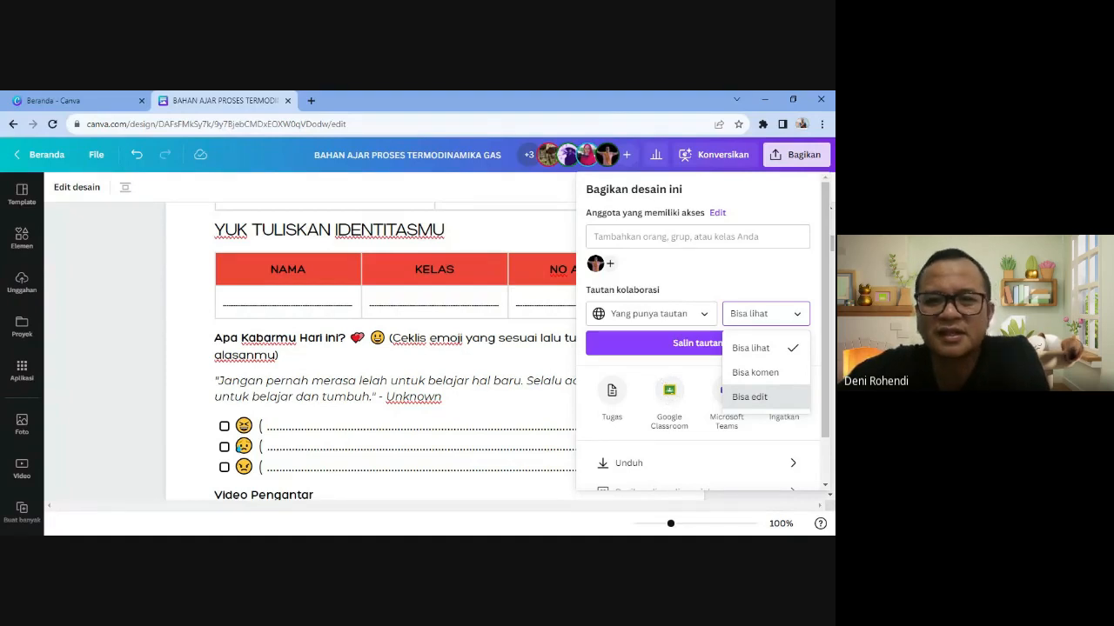
key("Escape")
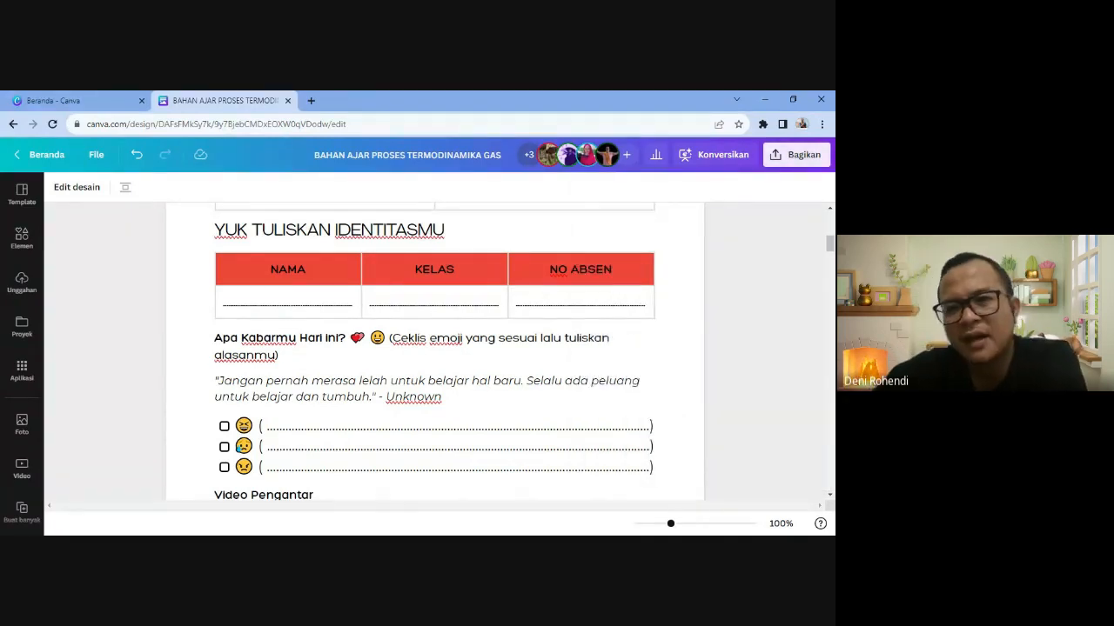
- Download the document as a PDF Standard file, keeping the A4 paper size
left_click(786, 157)
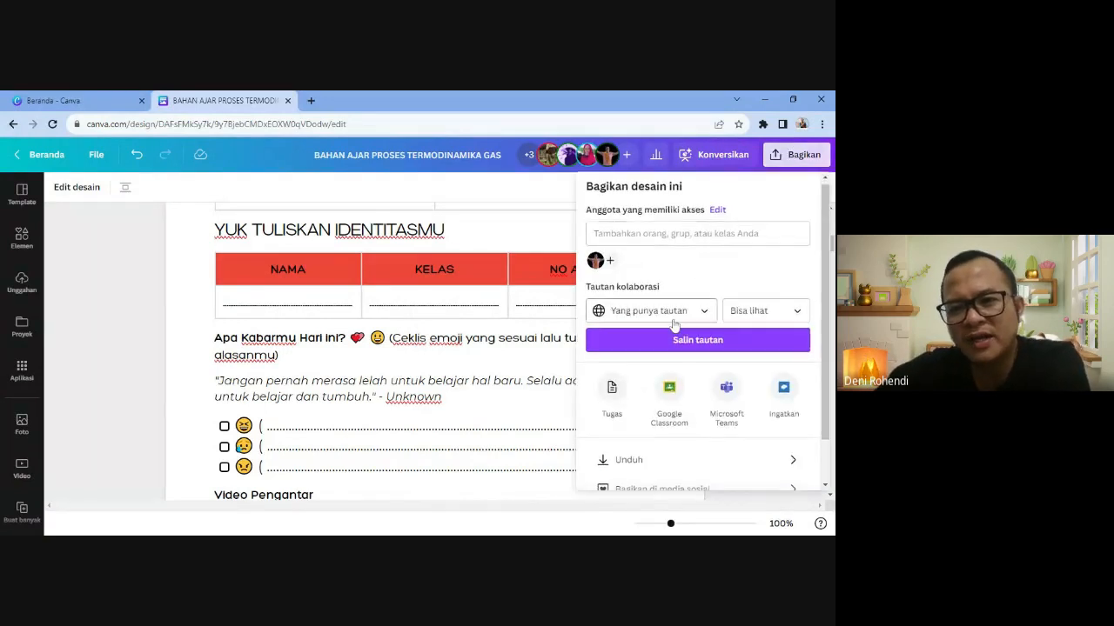
scroll(674, 325, "down", 1)
left_click(646, 410)
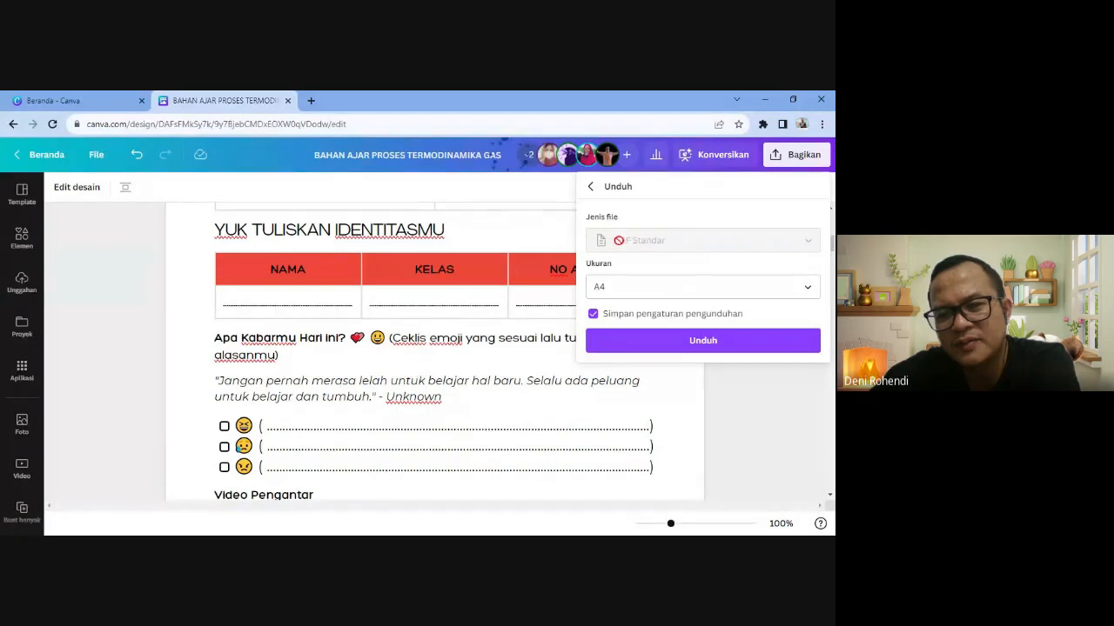
left_click(645, 292)
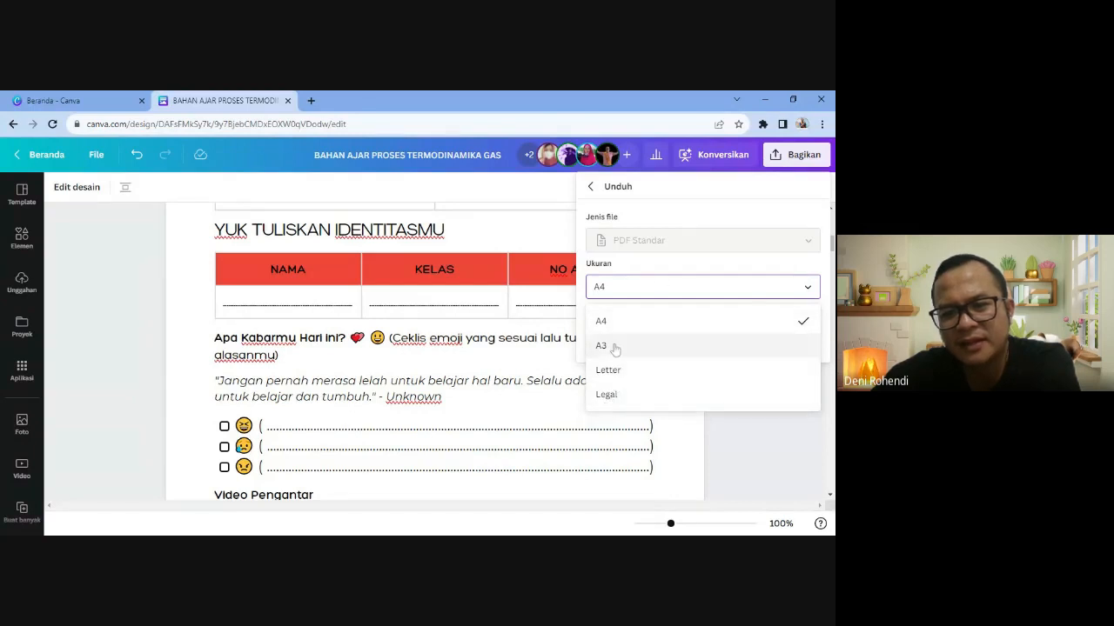
left_click(671, 209)
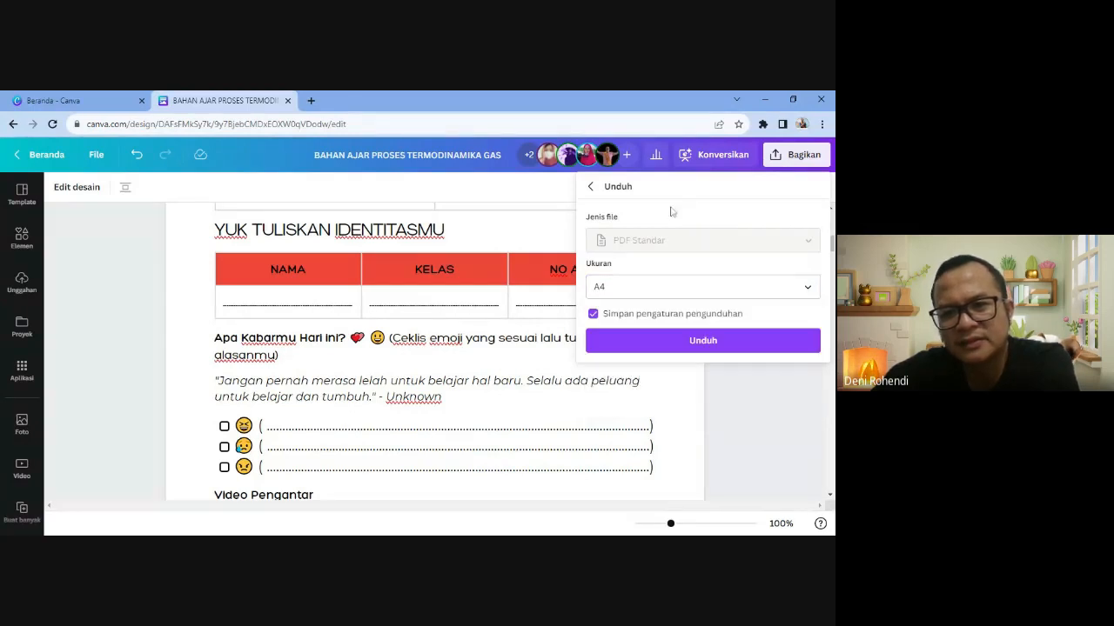
left_click(617, 344)
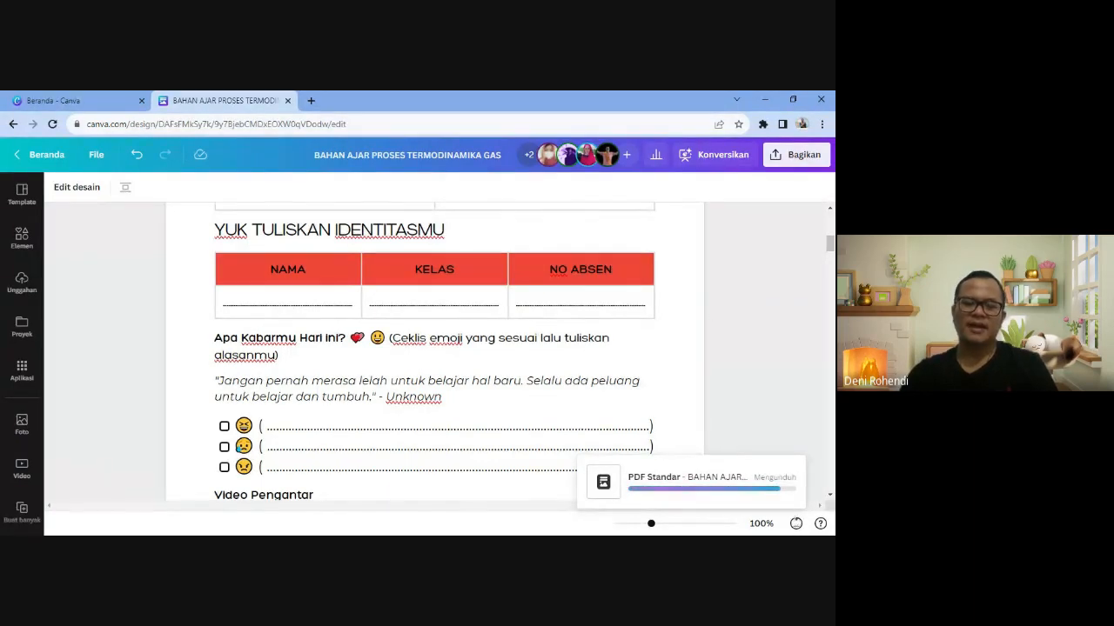
- Start converting the document into a presentation with Konversikan
left_click(725, 154)
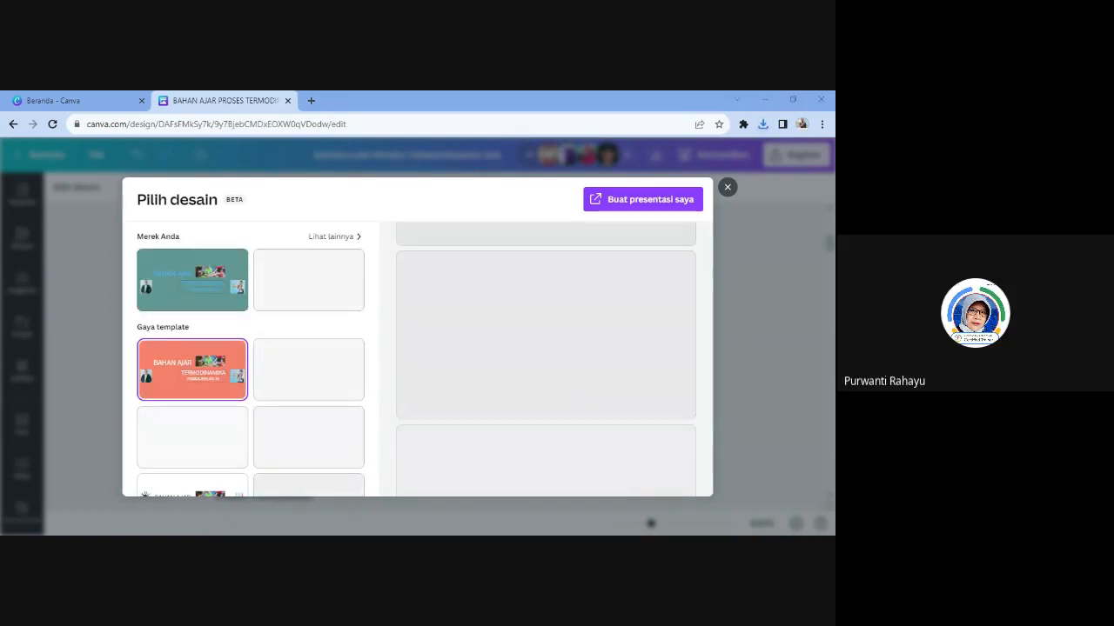
- Pick a design style and generate the presentation with 'Buat presentasi saya'
left_click(192, 438)
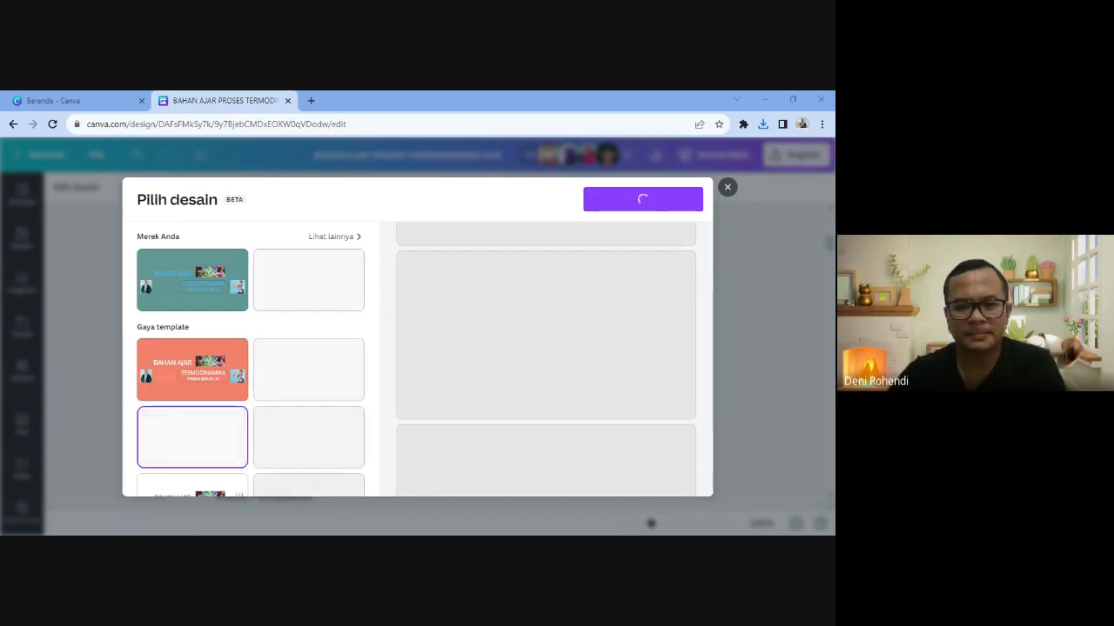
scroll(251, 357, "down", 2)
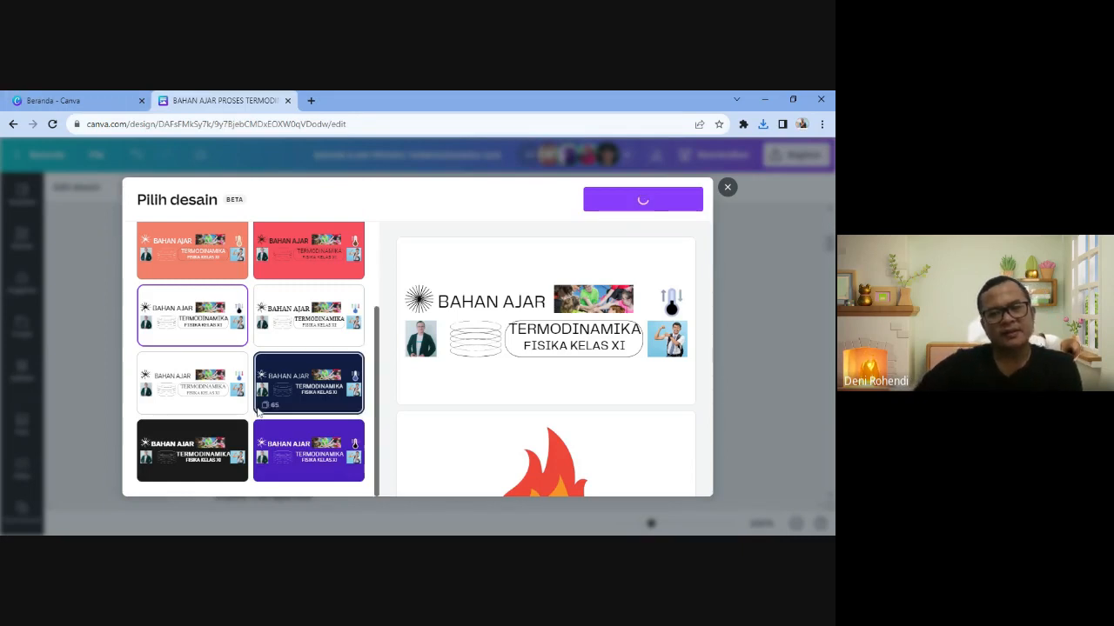
scroll(299, 424, "up", 1)
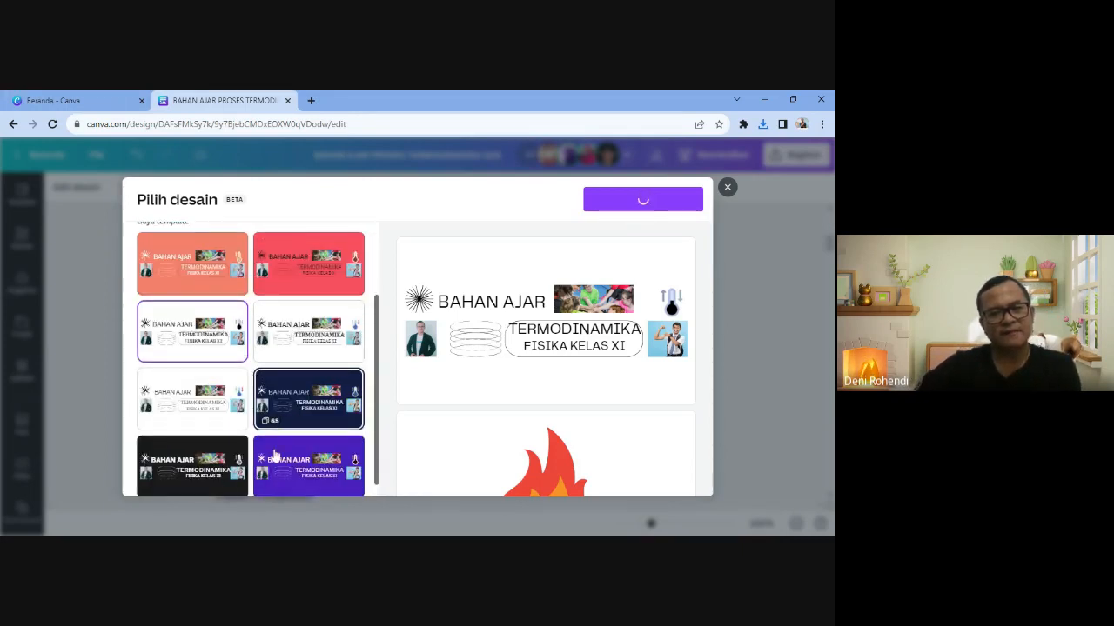
scroll(275, 455, "down", 1)
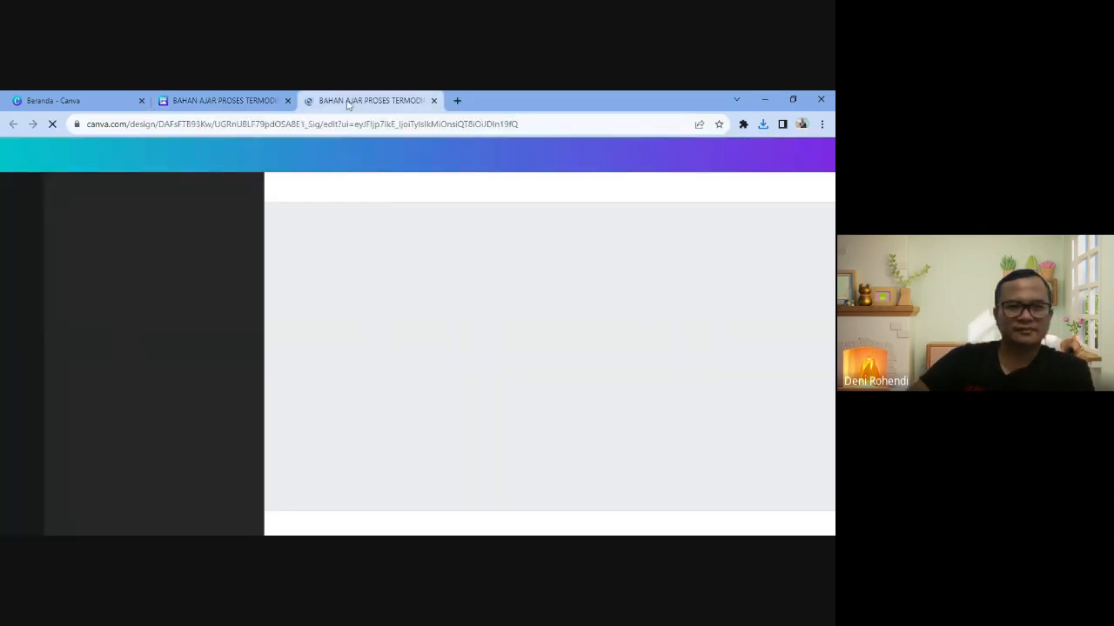
- Browse the new presentation from slide 3 through Video Pengantar to Pertanyaan, then return to the document tab
left_click(229, 101)
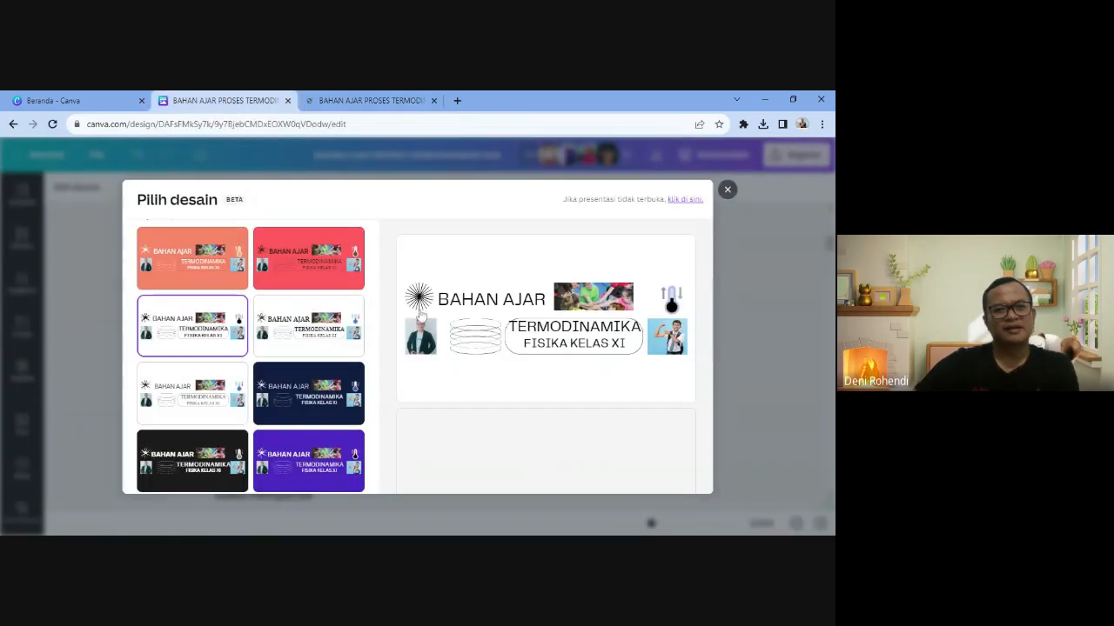
left_click(362, 104)
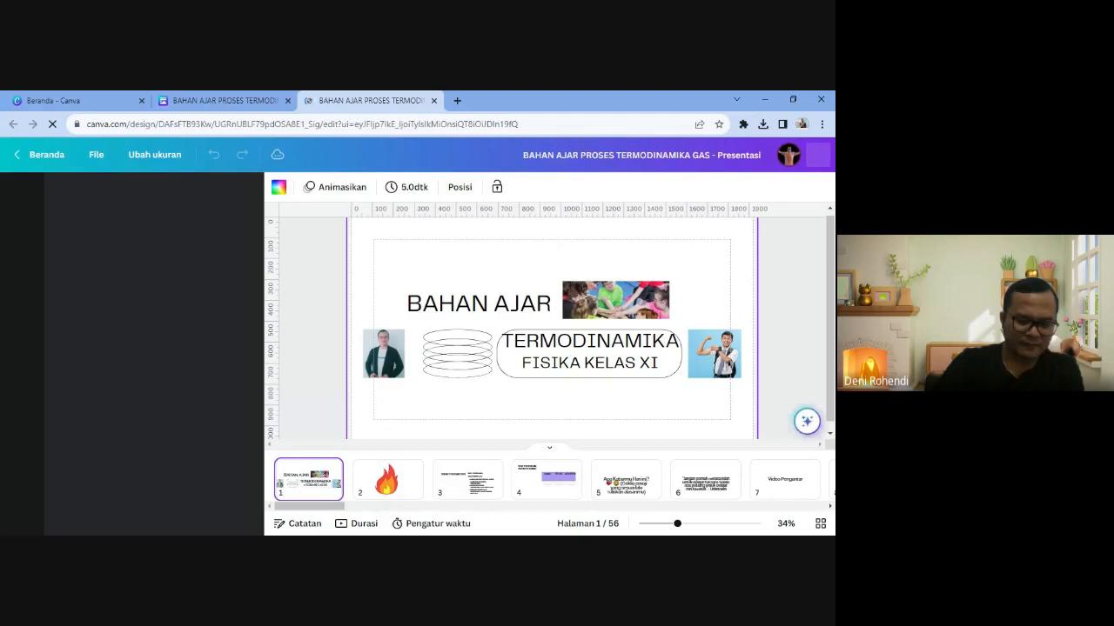
left_click(467, 480)
left_click(557, 487)
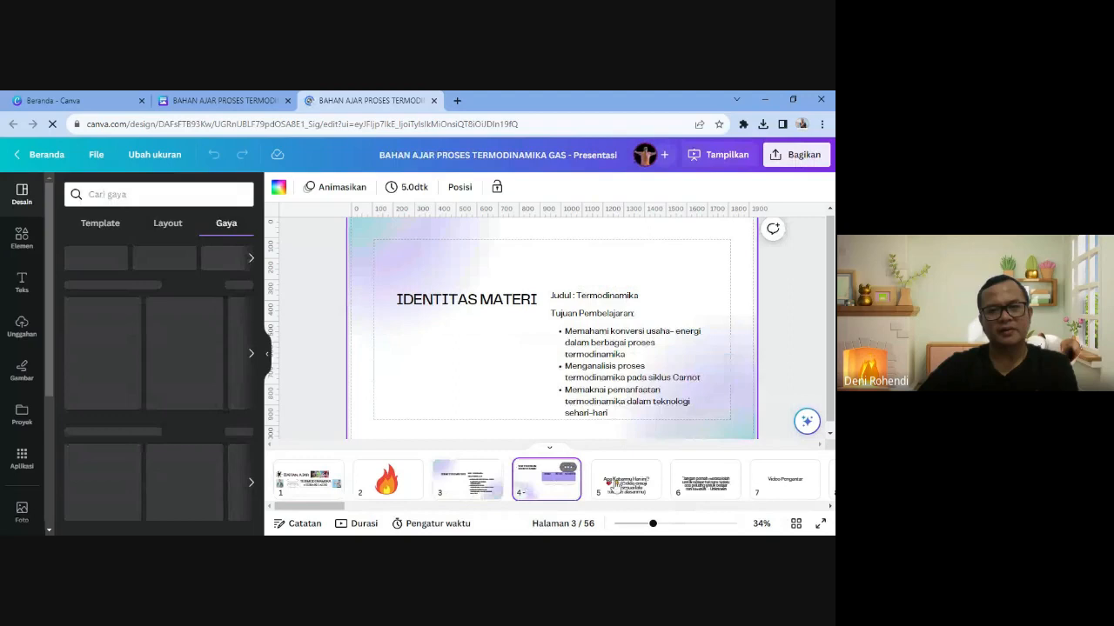
left_click(784, 479)
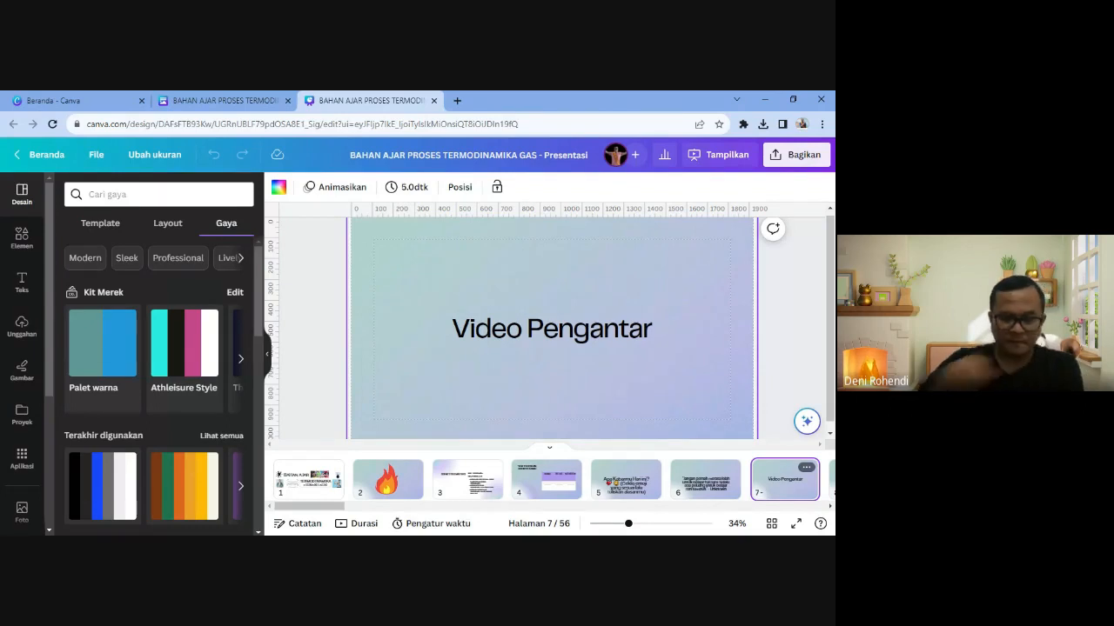
left_click(727, 489)
key("Right")
key("Right")
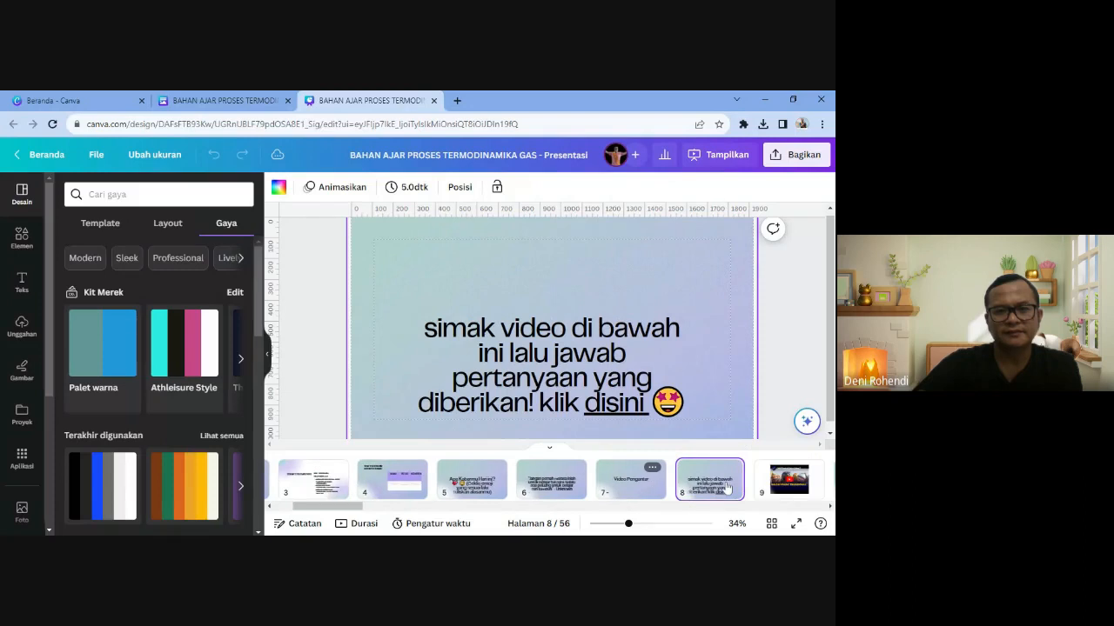
key("Right")
key("Right")
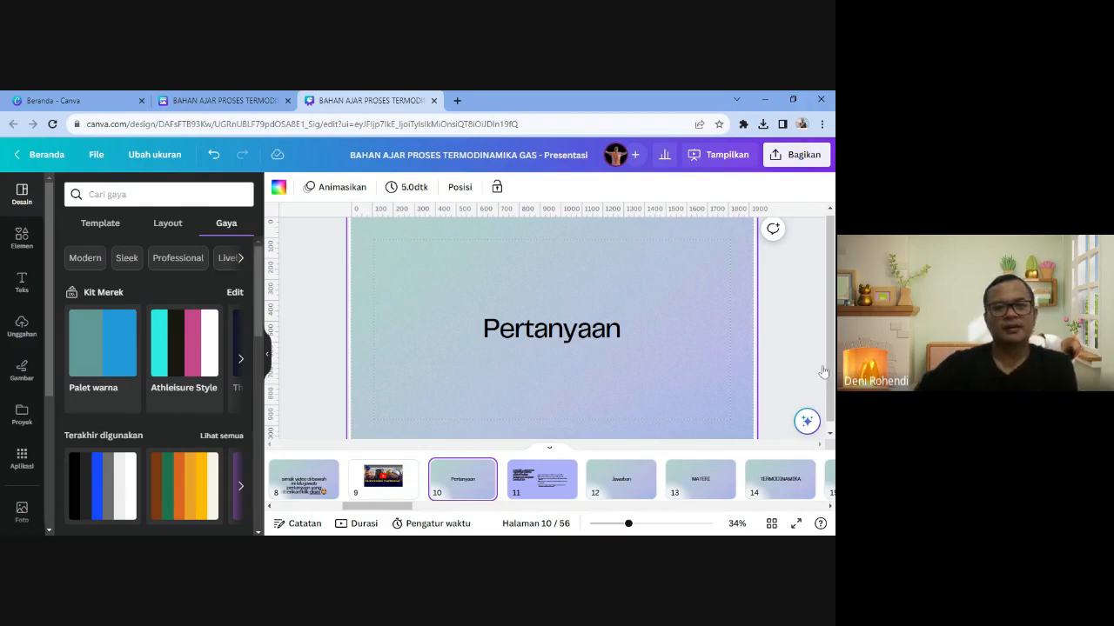
left_click(244, 97)
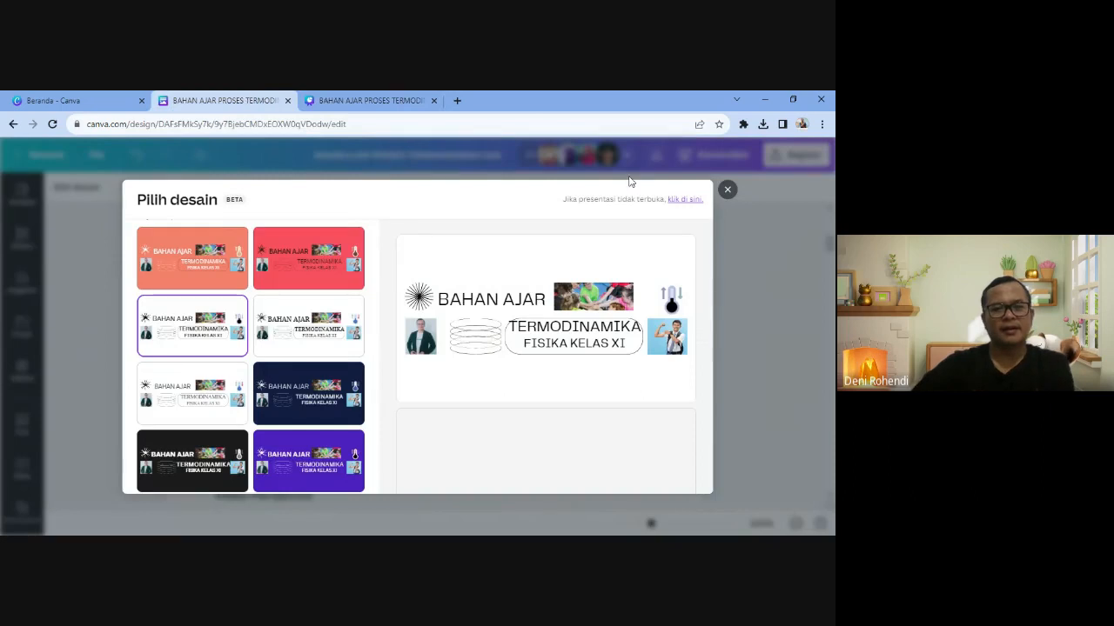
- Close the 'Pilih desain' dialog and scroll back through the original teaching document
left_click(727, 189)
scroll(684, 298, "up", 5)
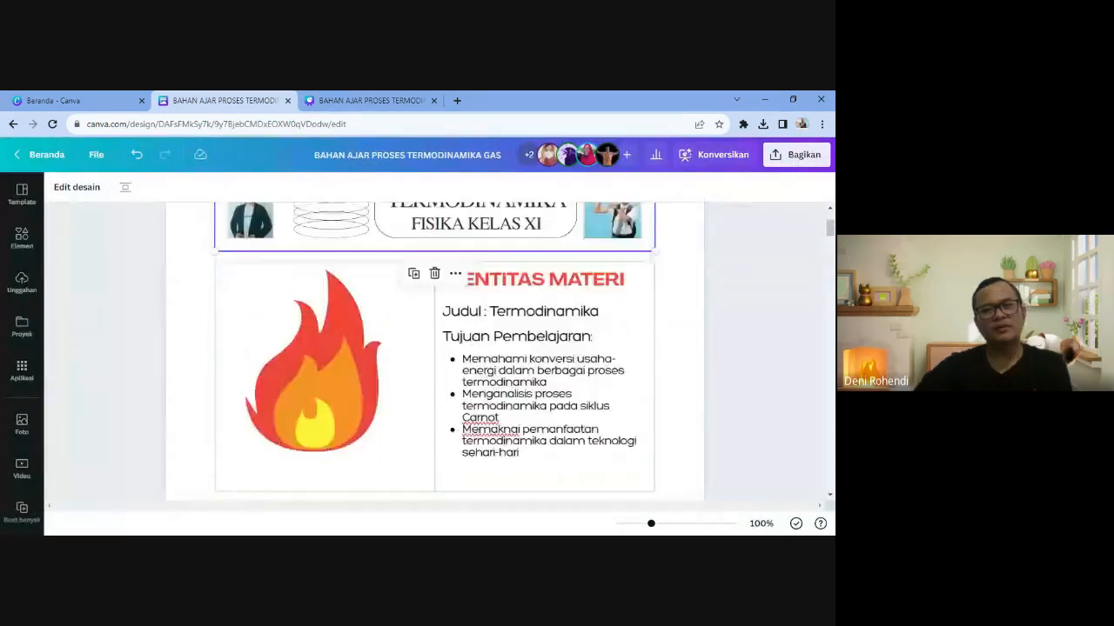
scroll(340, 363, "up", 3)
scroll(340, 363, "down", 6)
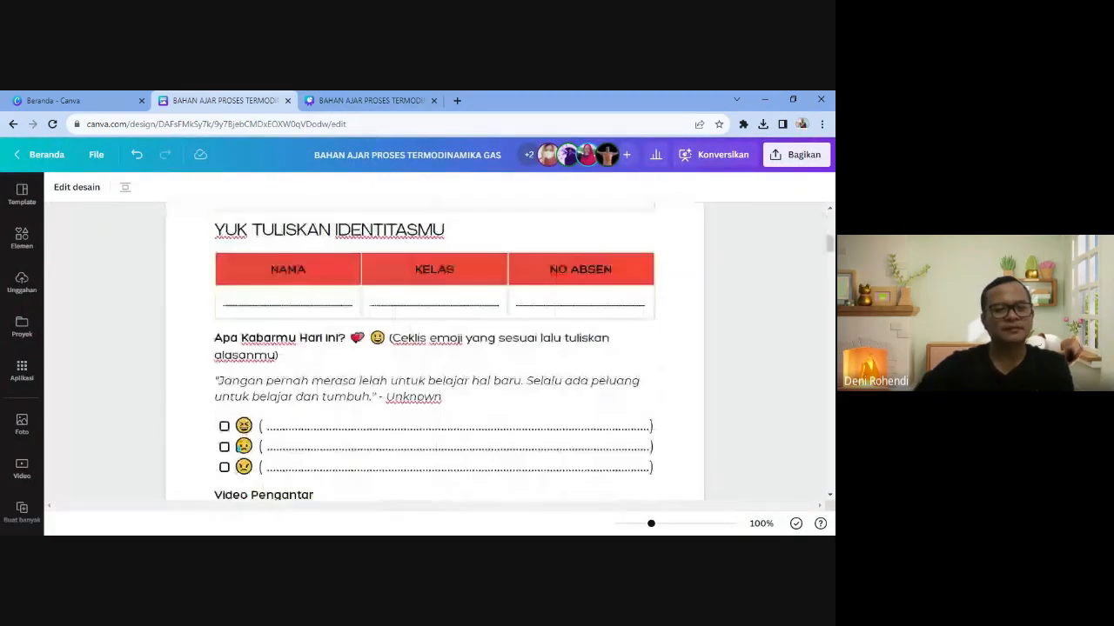
scroll(435, 353, "down", 5)
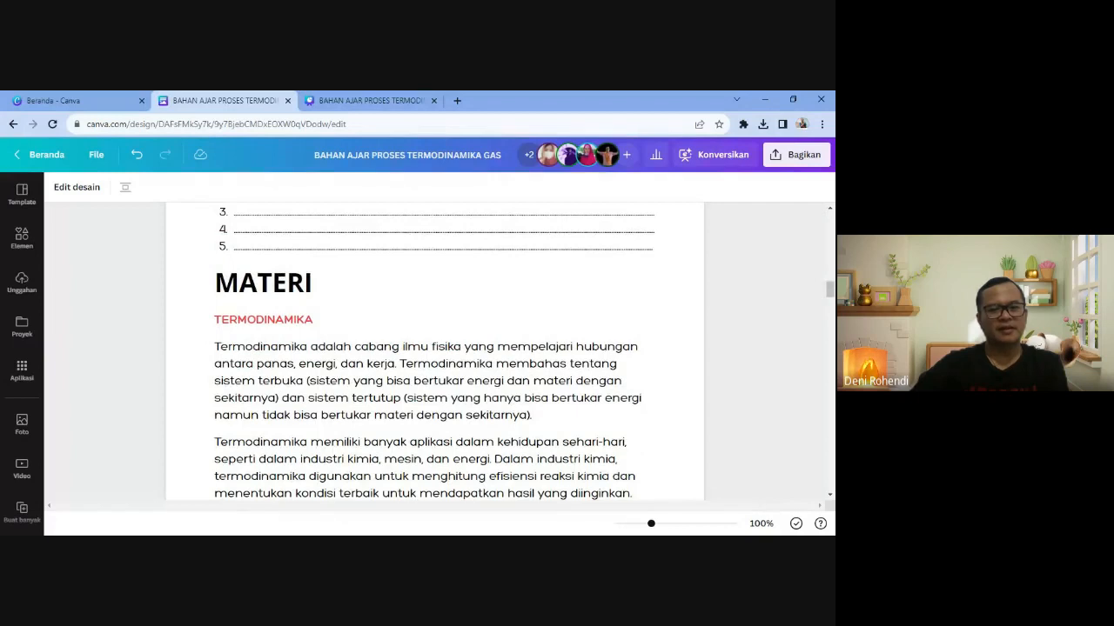
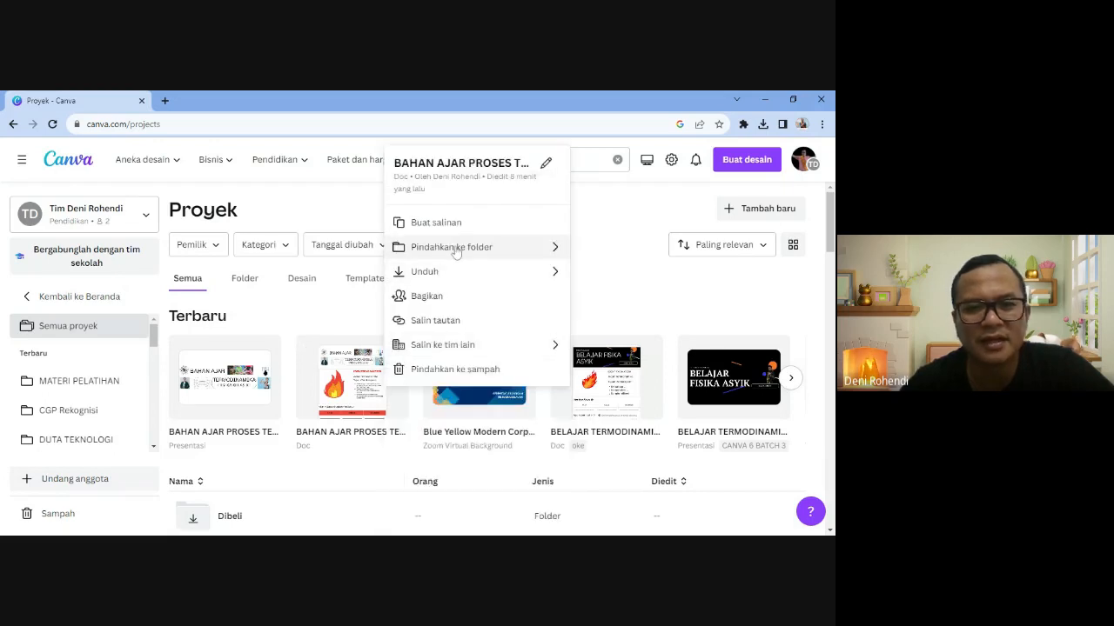
- Move the 'BAHAN AJAR PROSES TE...' Doc design into the CANVA 6 BATCH 3 folder
left_click(456, 251)
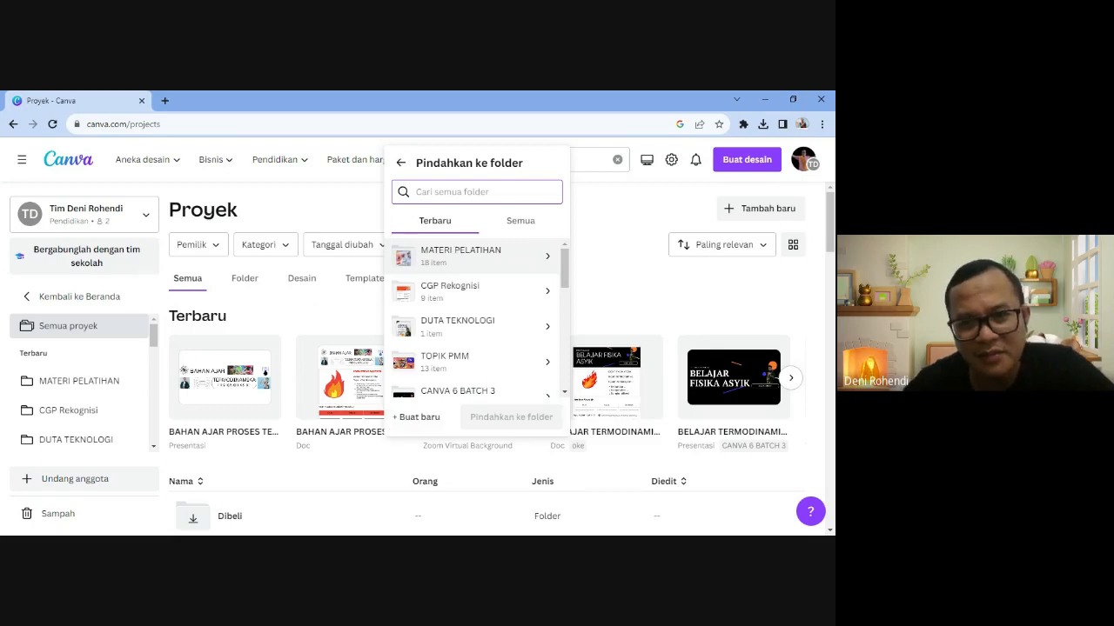
scroll(457, 365, "down", 1)
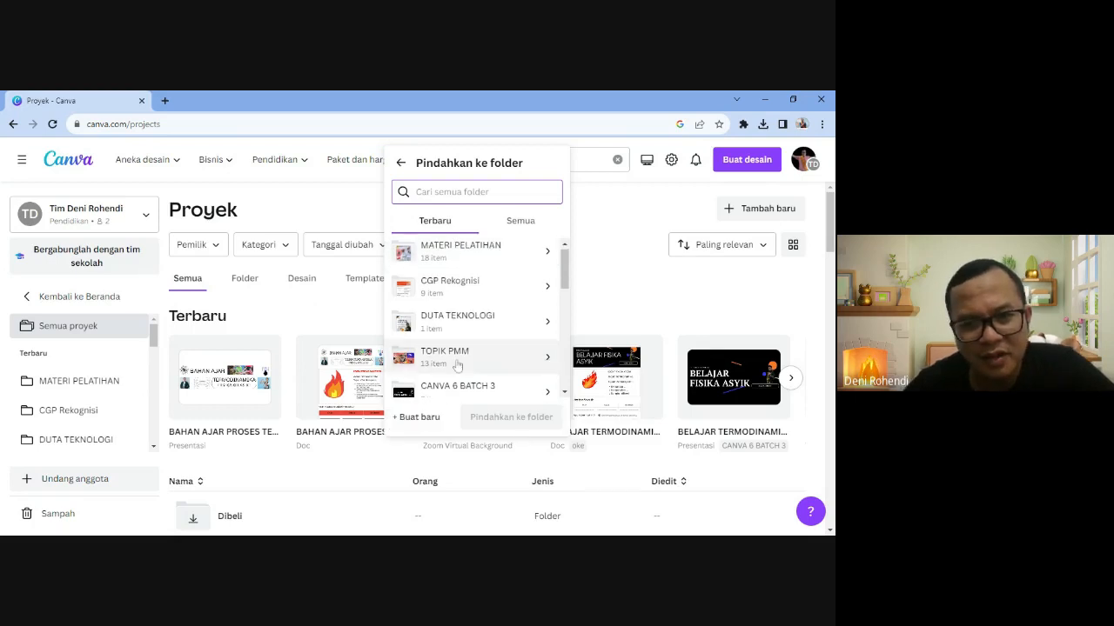
scroll(458, 365, "down", 3)
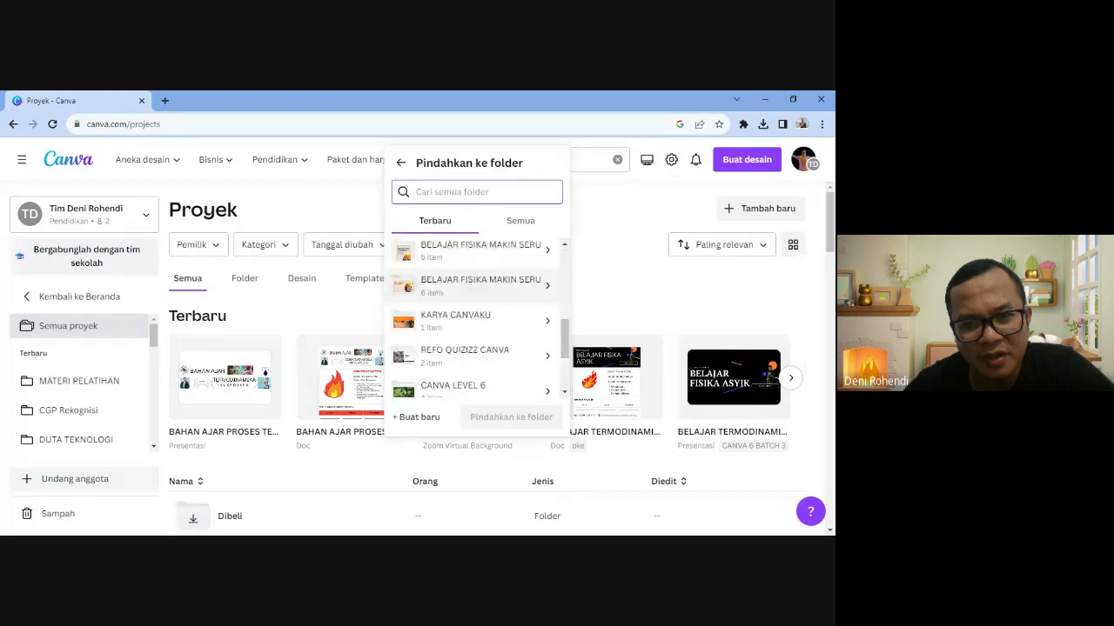
left_click(416, 416)
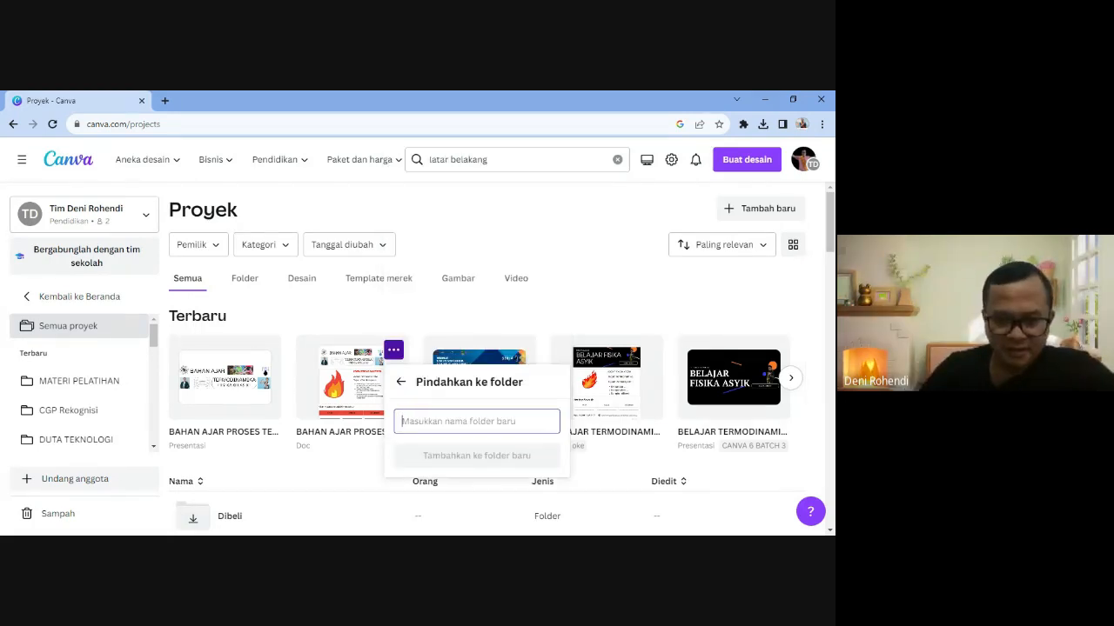
left_click(402, 382)
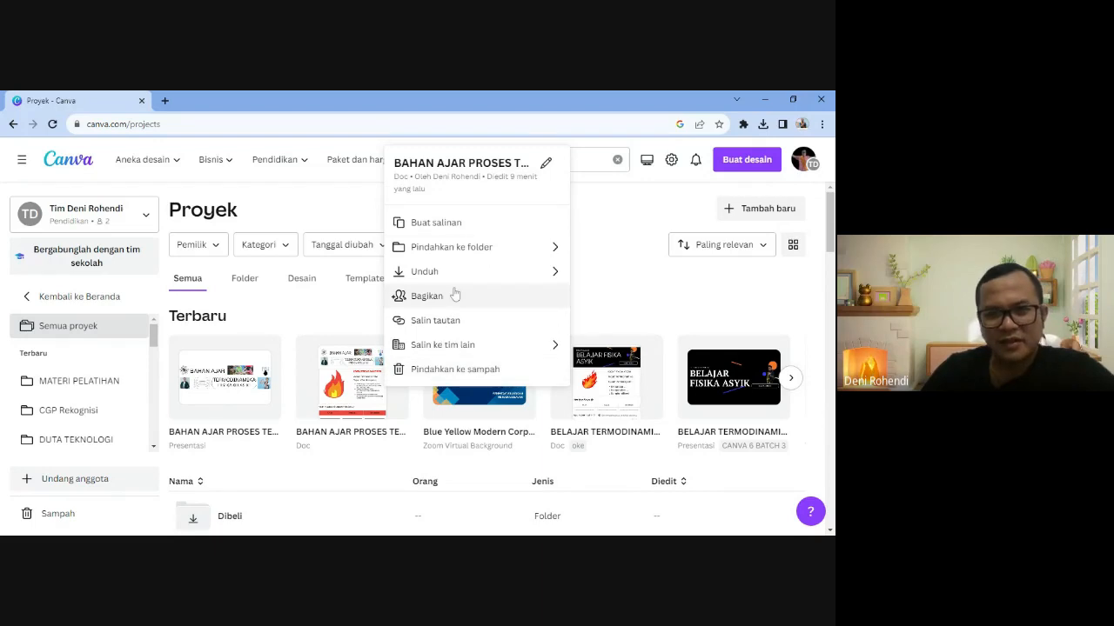
left_click(461, 252)
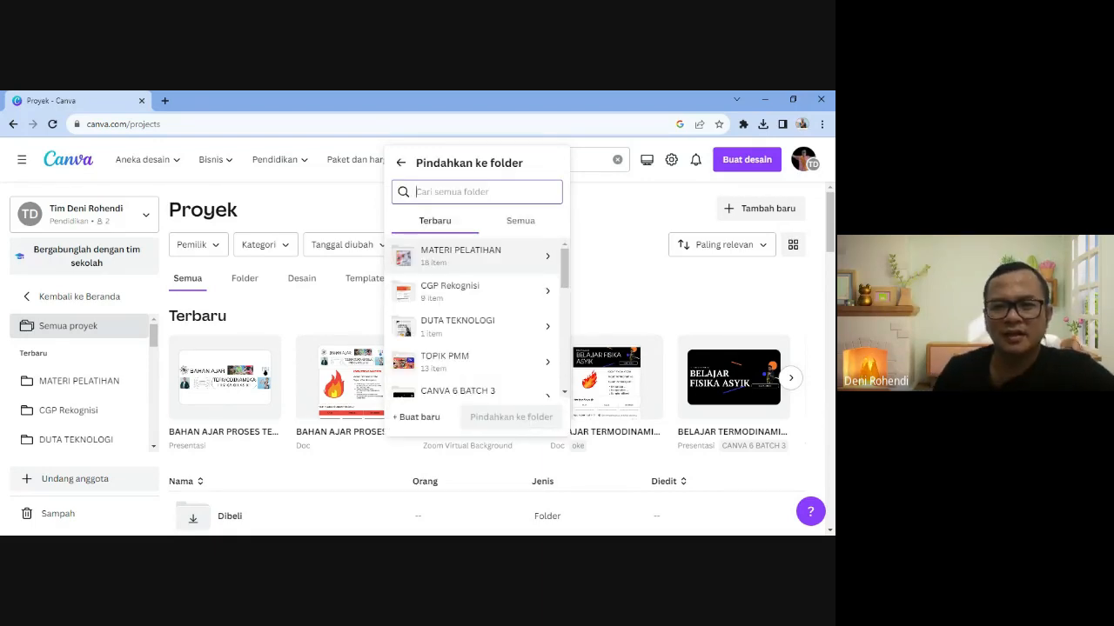
scroll(479, 383, "down", 2)
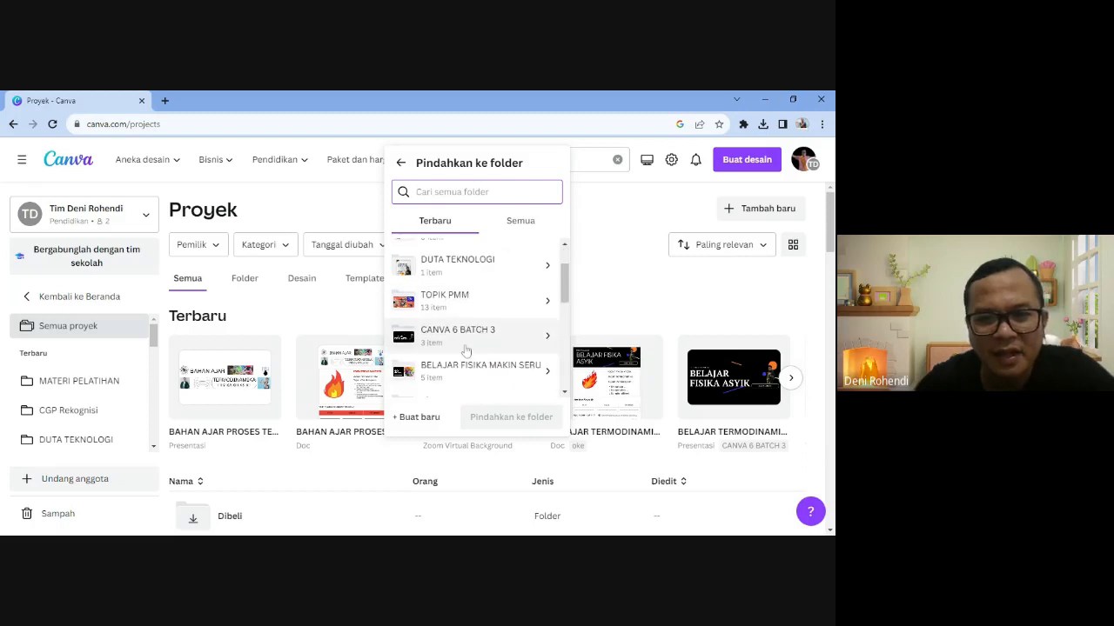
left_click(462, 339)
left_click(509, 387)
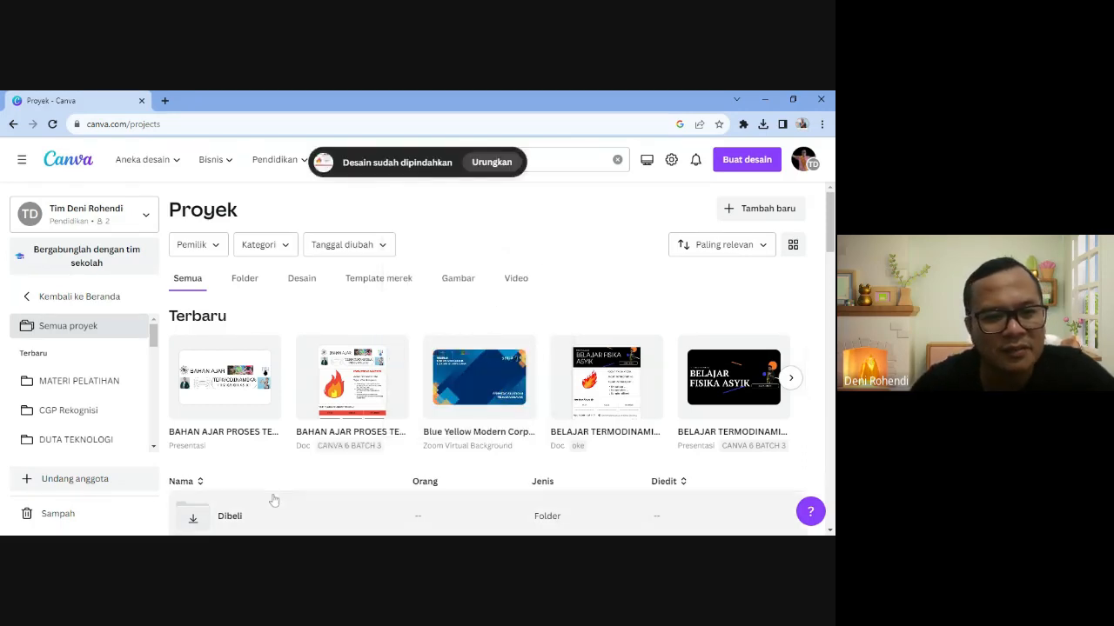
- Move the BAHAN AJAR presentation into CANVA 6 BATCH 3, then return to the Canva home page
left_click(266, 351)
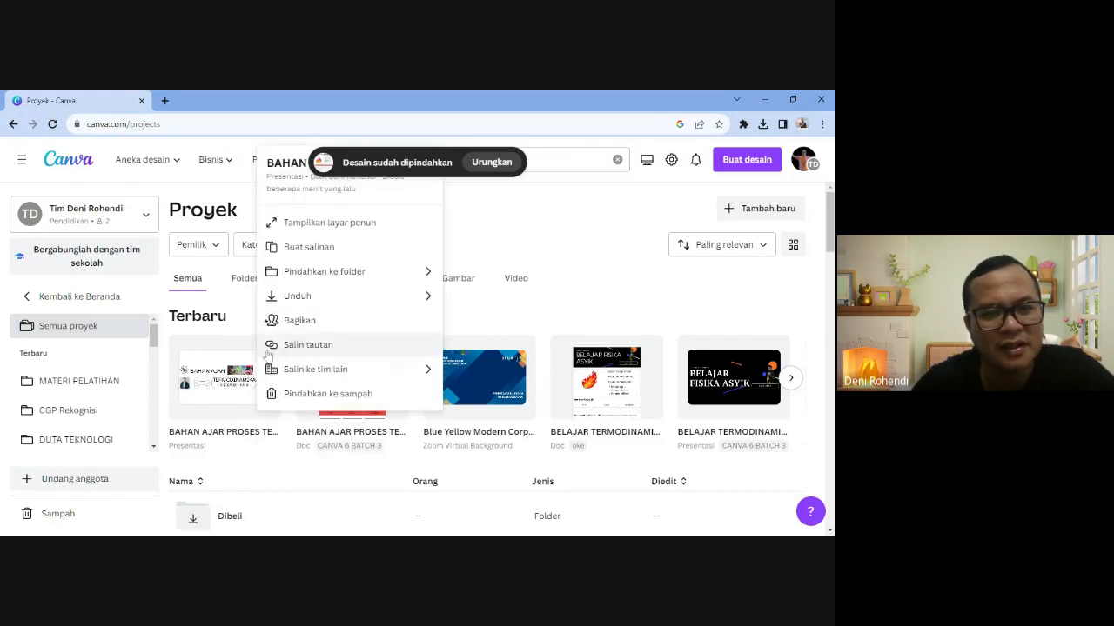
left_click(327, 274)
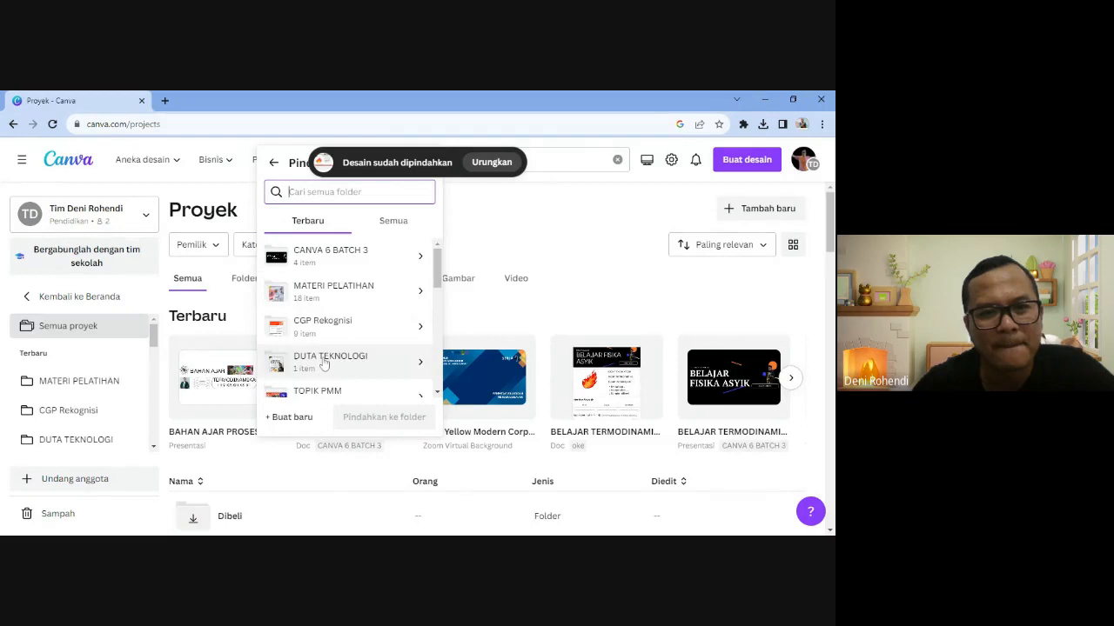
left_click(323, 256)
left_click(383, 389)
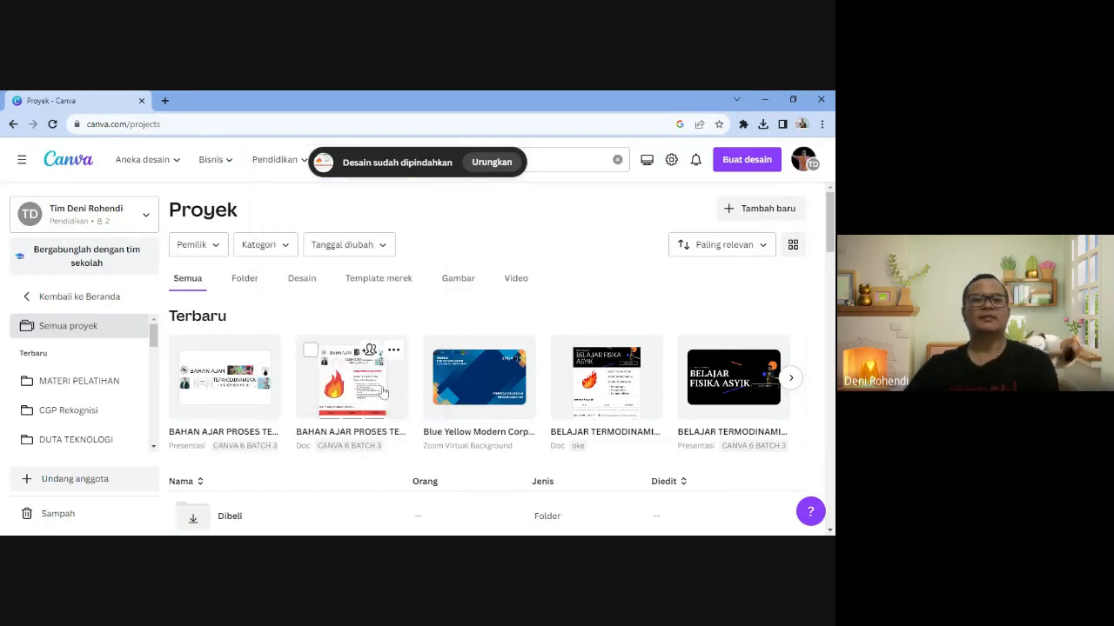
scroll(380, 391, "down", 1)
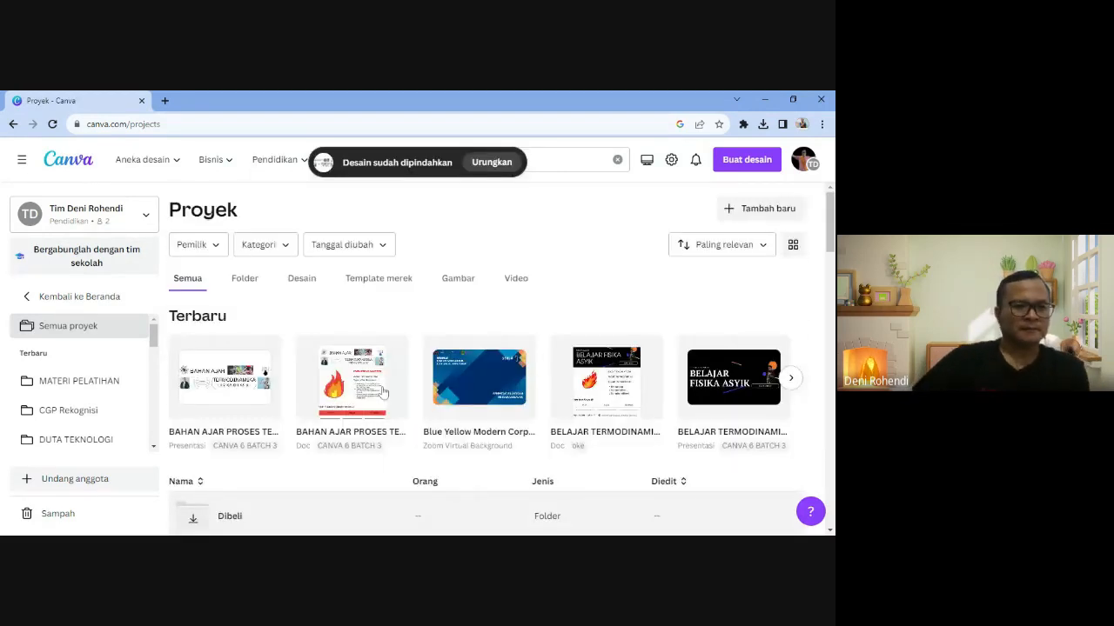
left_click(76, 296)
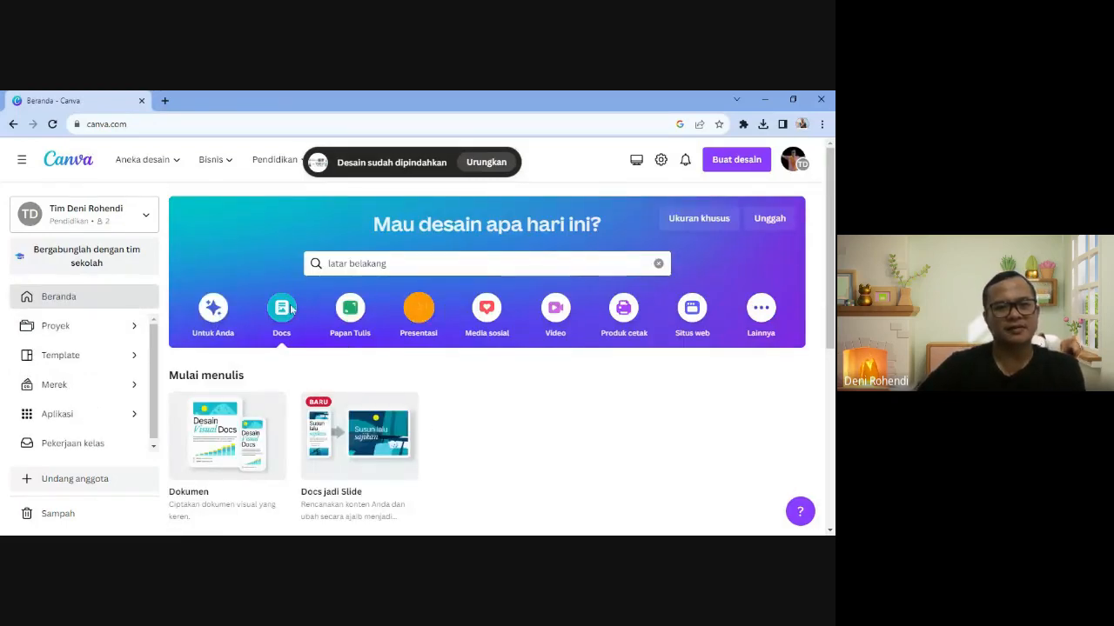
- Reload the home page and show the Media sosial design types
left_click(54, 127)
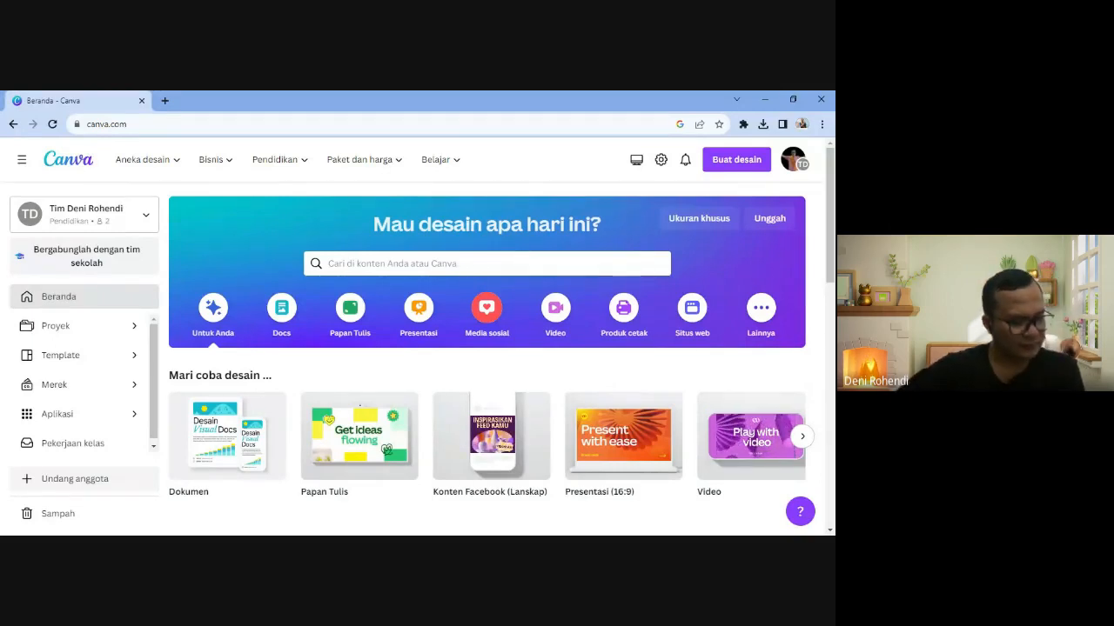
left_click(486, 318)
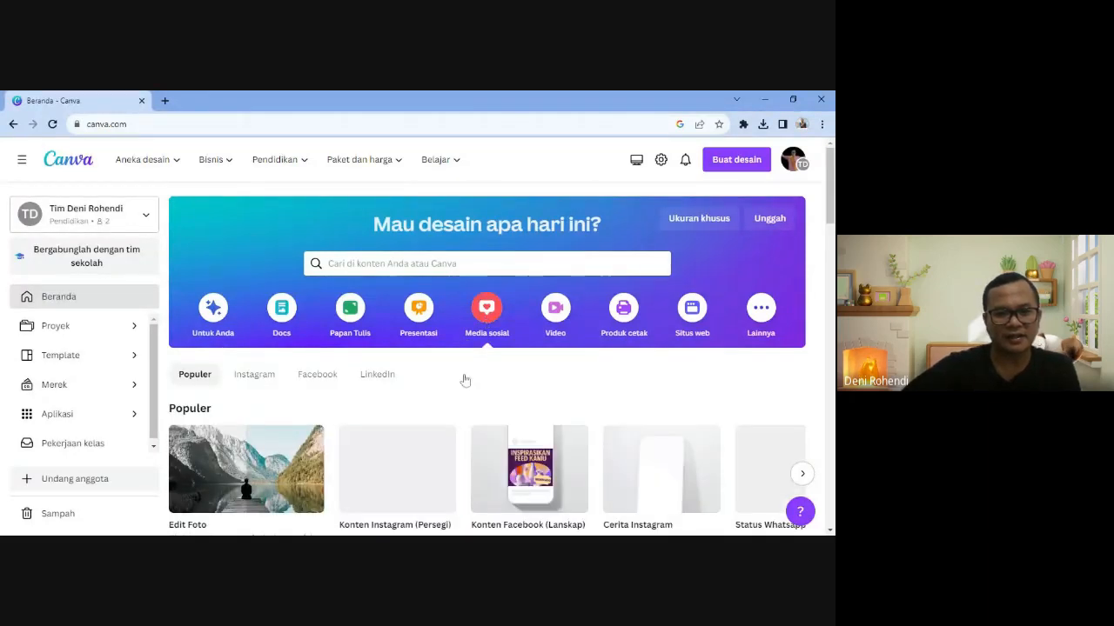
- Open the 'Desain sekali, lalu ubah ukuran' promo banner lower on the home page
scroll(466, 380, "down", 3)
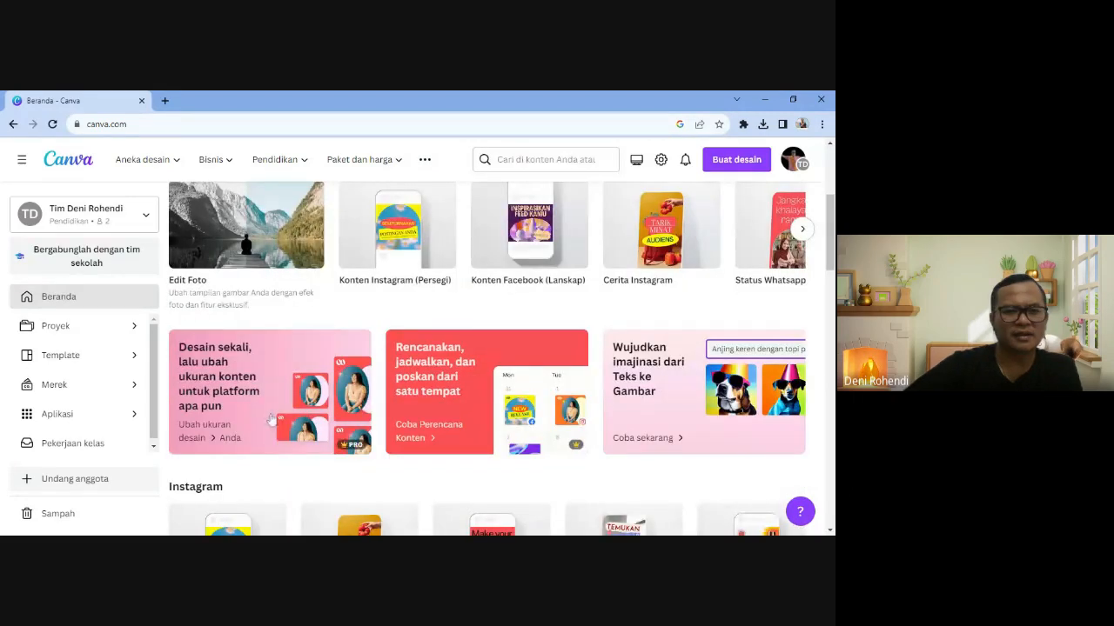
scroll(435, 487, "up", 1)
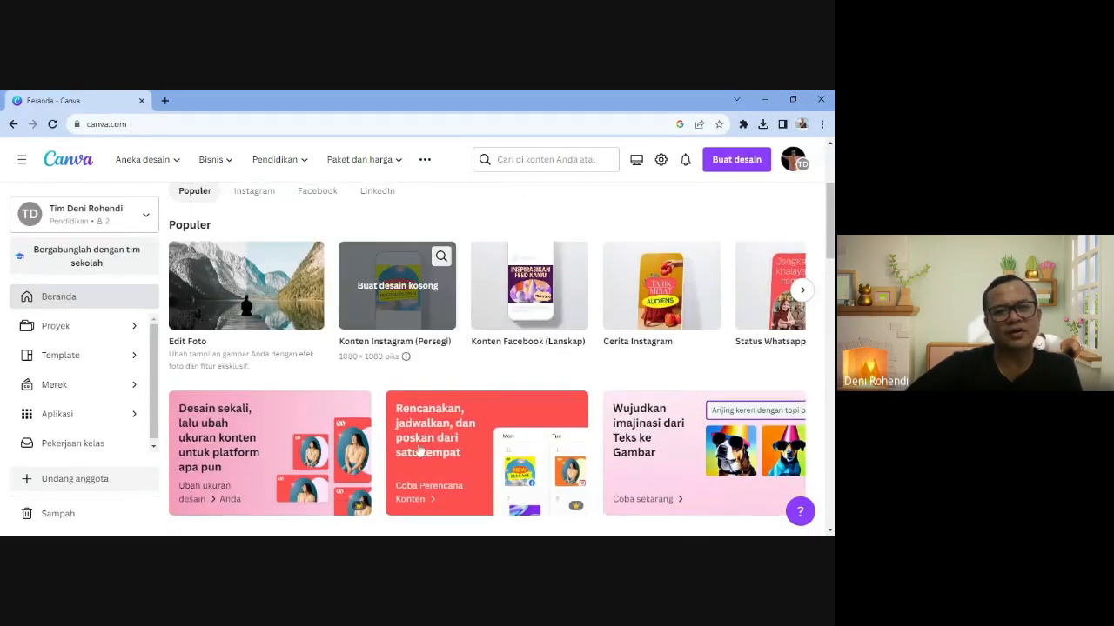
scroll(418, 453, "down", 1)
scroll(419, 453, "down", 1)
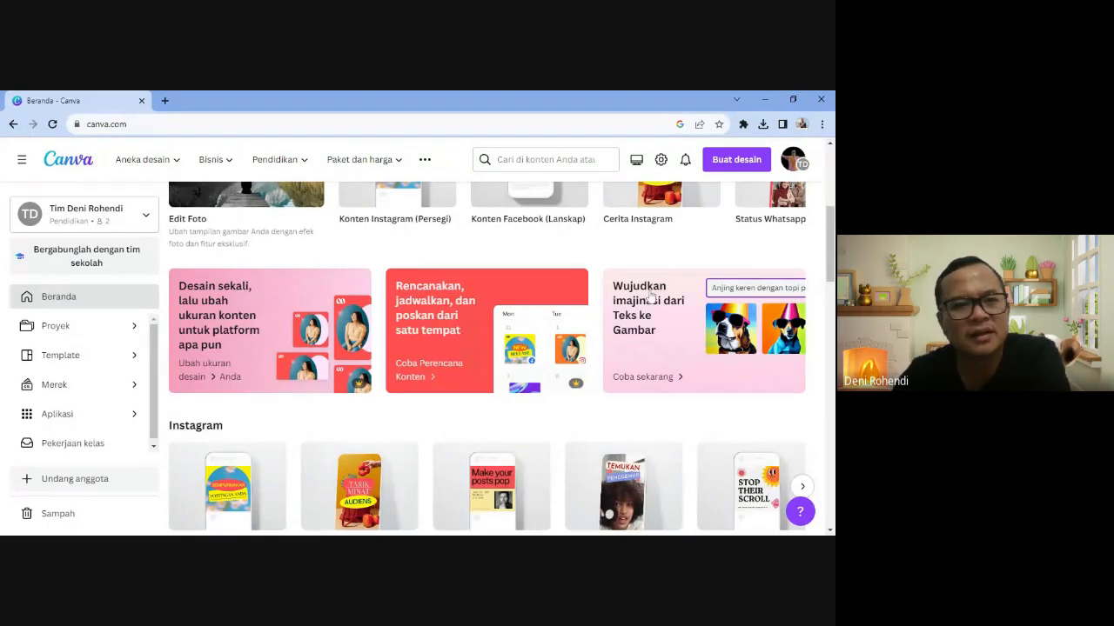
scroll(230, 390, "down", 3)
scroll(269, 417, "up", 4)
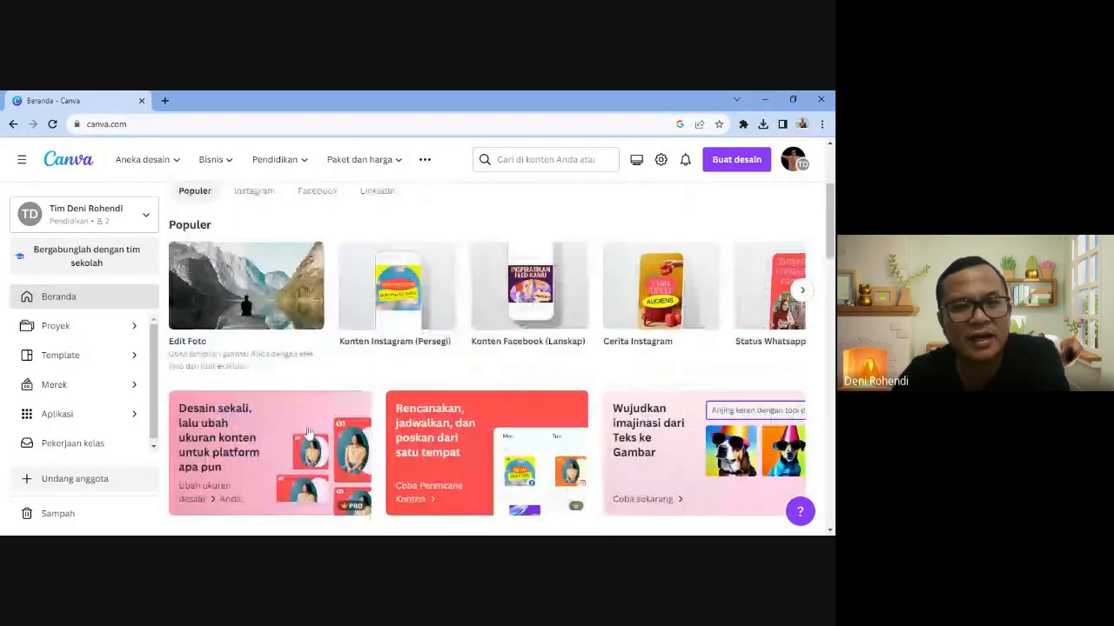
scroll(310, 440, "down", 1)
scroll(311, 439, "down", 1)
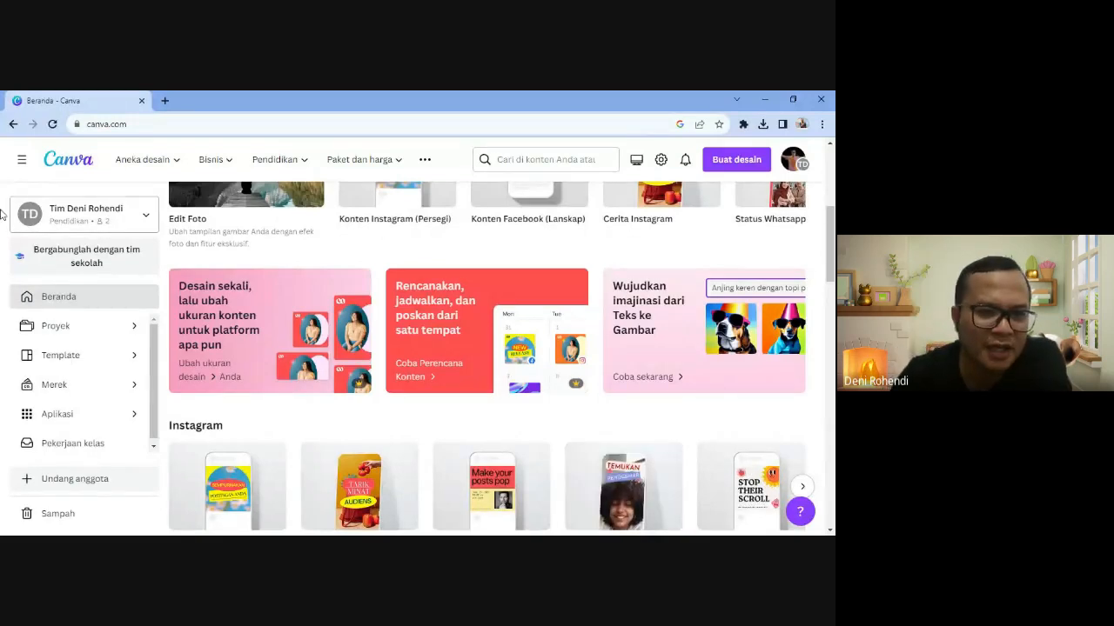
left_click(242, 347)
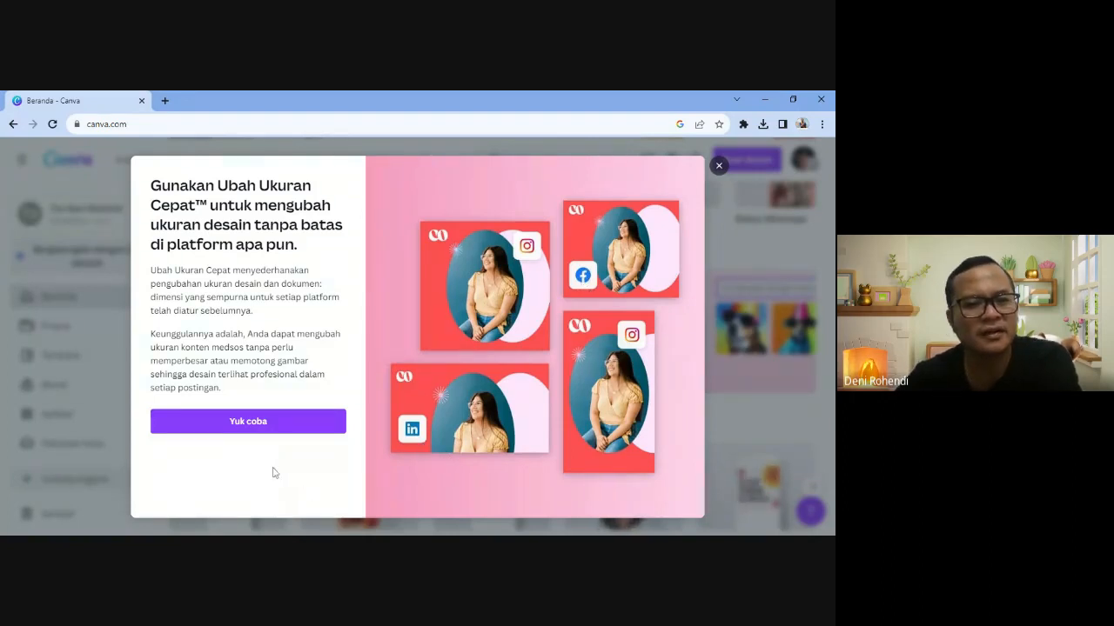
- Choose Yuk coba to try Ubah Ukuran Cepat on a new blank Kiriman Instagram design
left_click(236, 426)
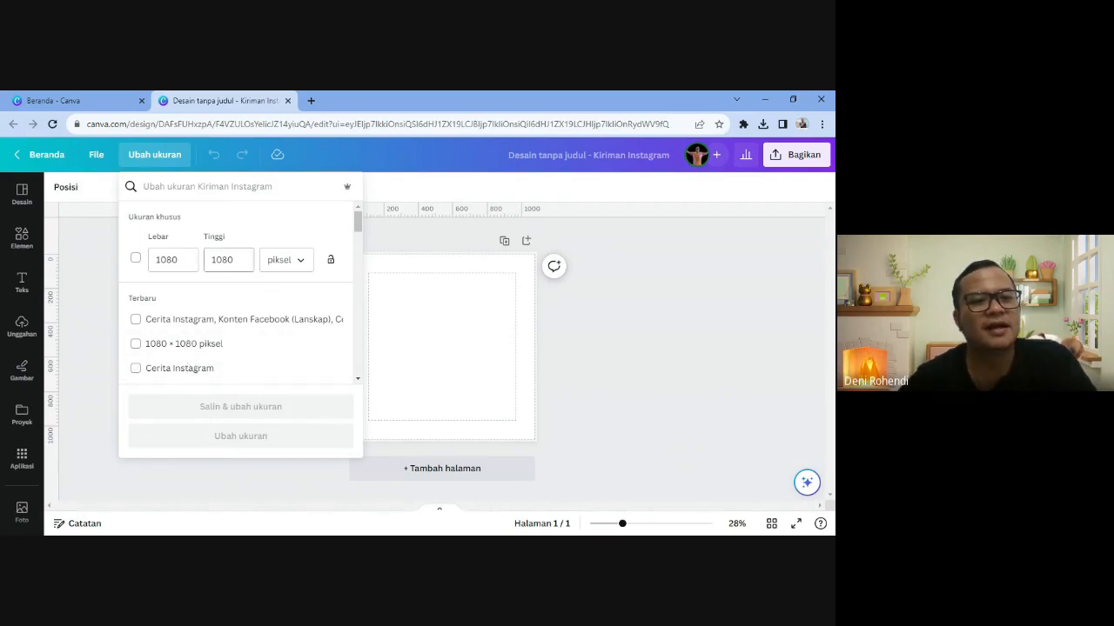
- Resize the design to a custom size of 1080 × 1080 piksel
left_click(135, 258)
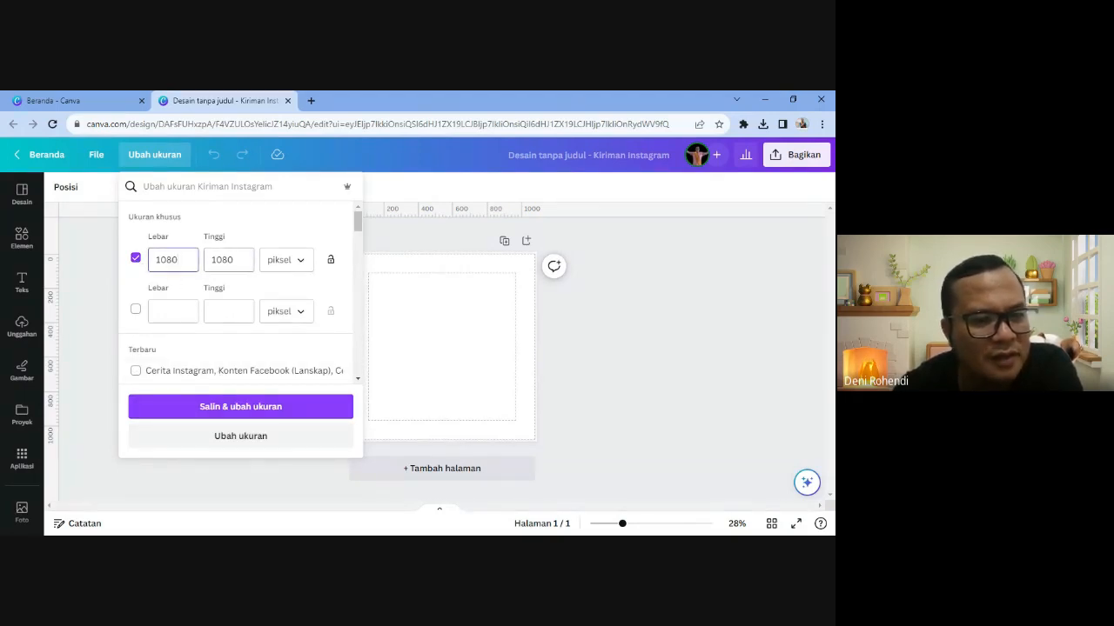
left_click(213, 259)
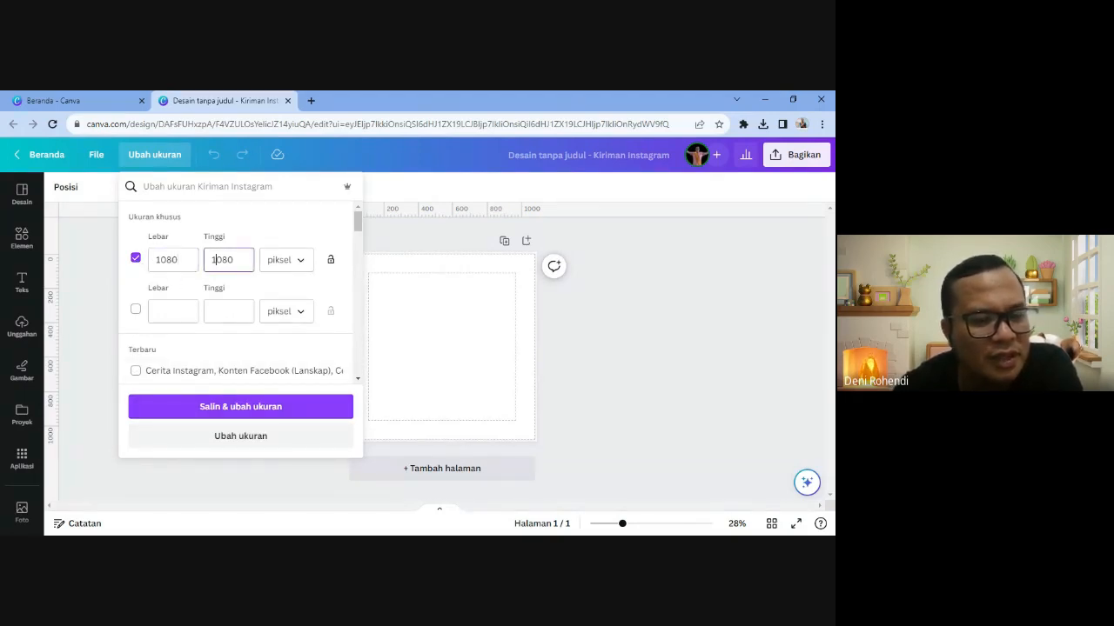
left_click(277, 260)
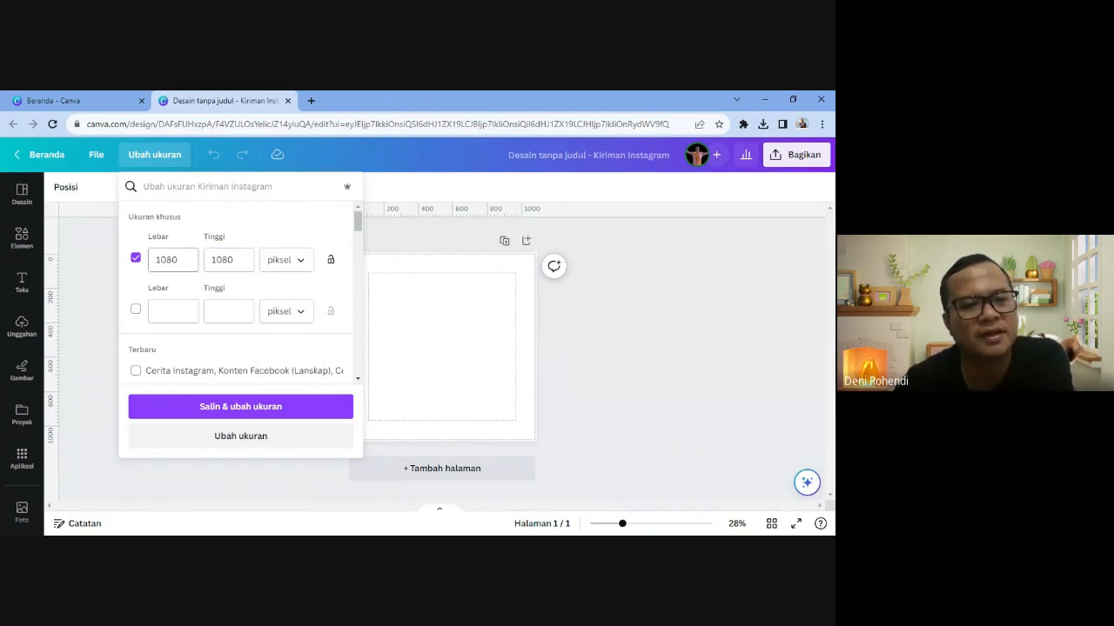
scroll(205, 339, "down", 2)
scroll(215, 339, "down", 6)
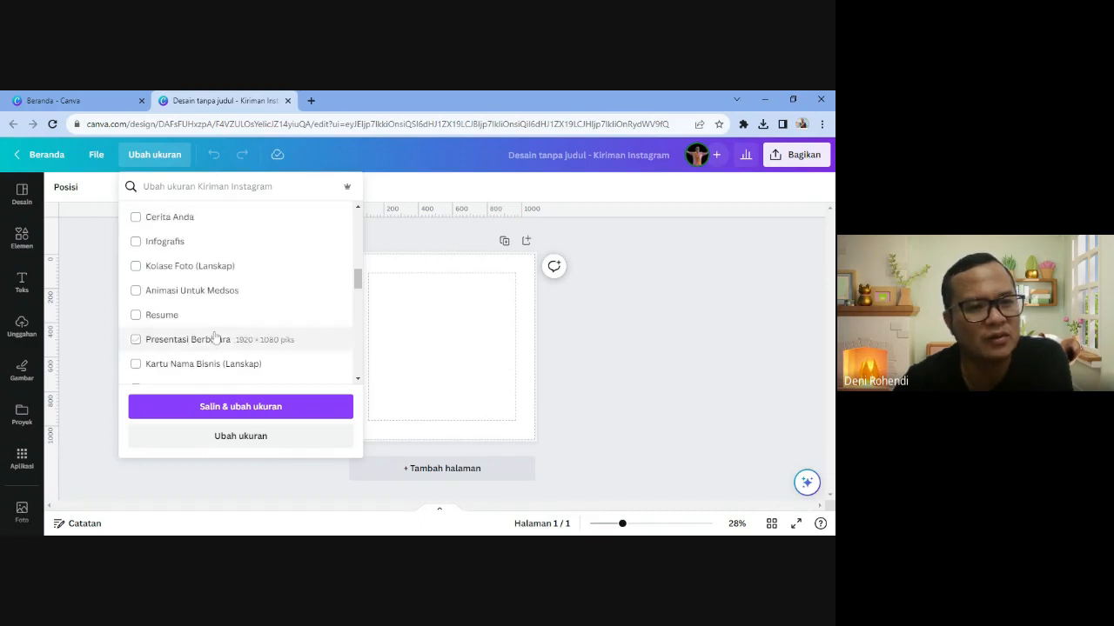
scroll(183, 339, "down", 3)
scroll(183, 339, "up", 10)
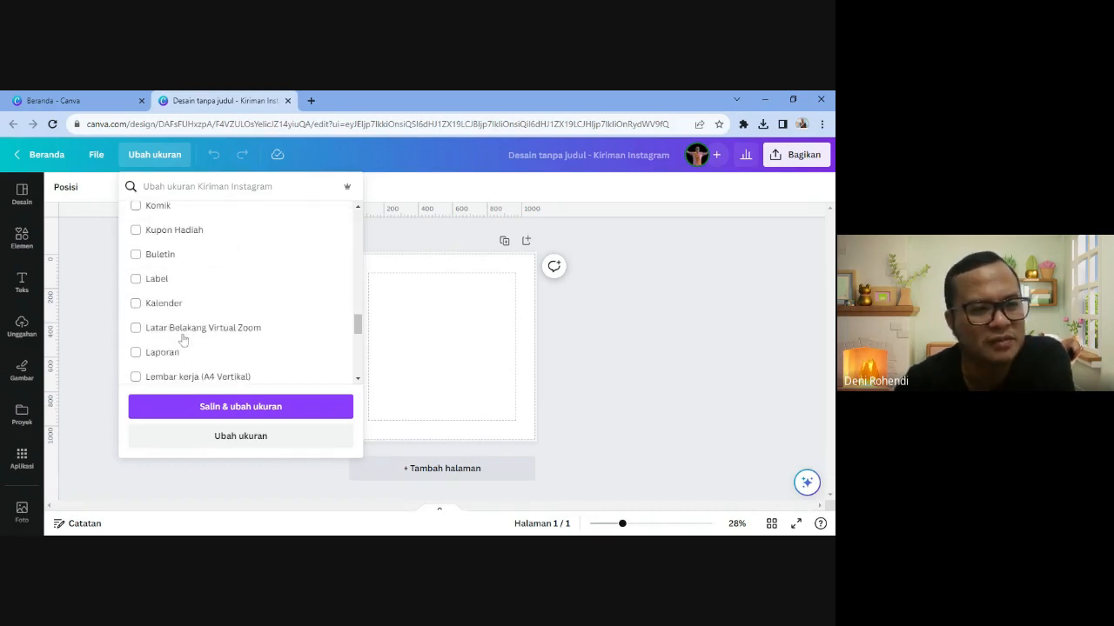
left_click(270, 240)
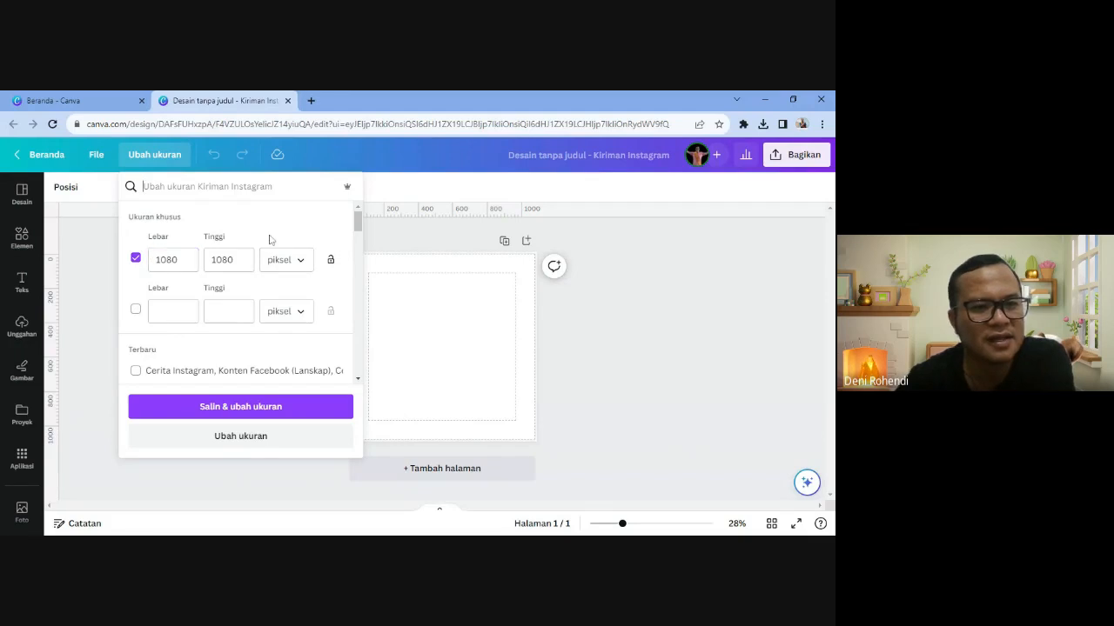
left_click(177, 261)
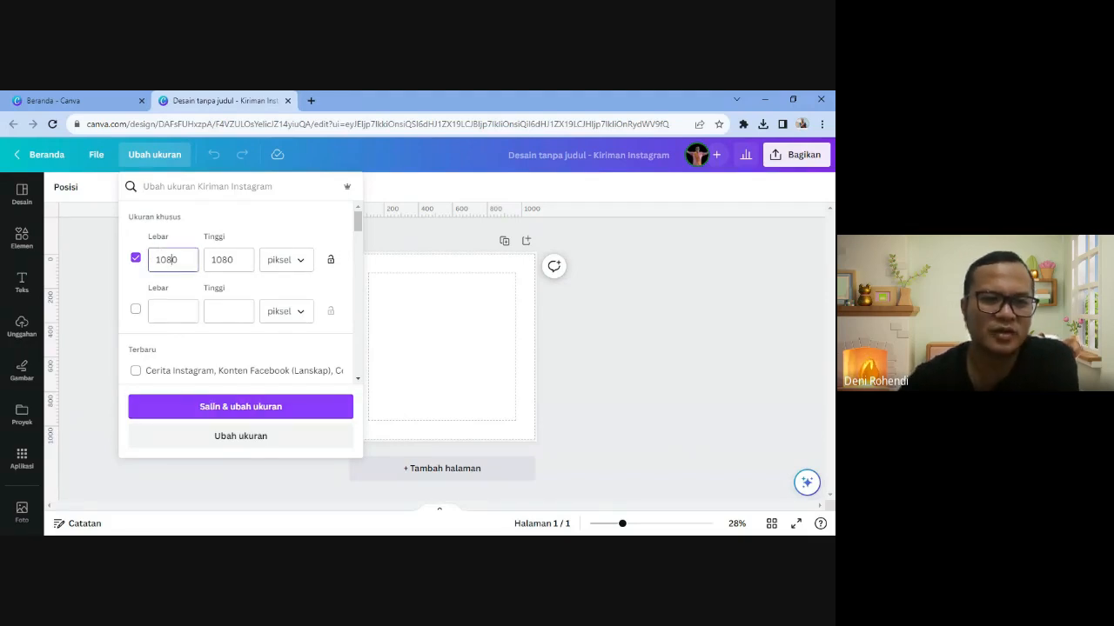
left_click(232, 261)
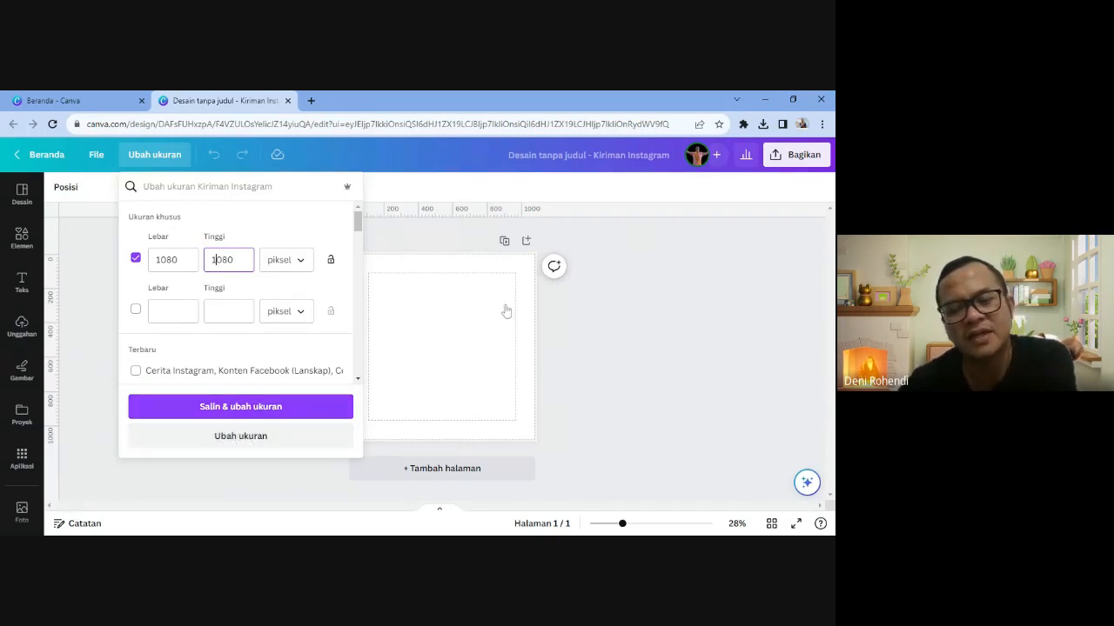
left_click(242, 439)
left_click(243, 439)
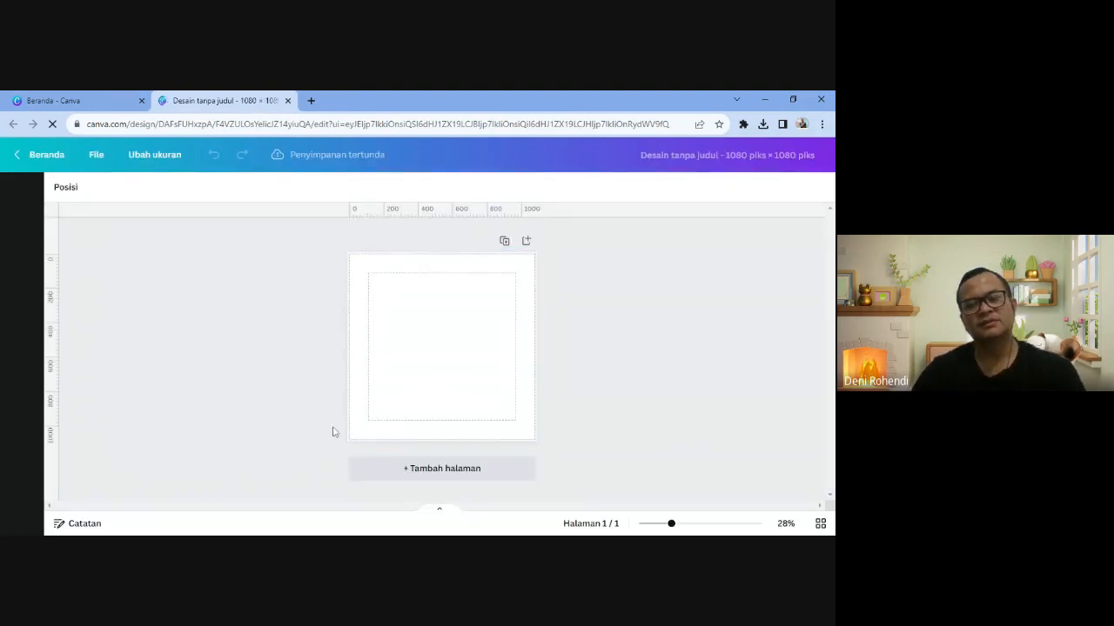
- Browse the Desain templates and apply the Patah Hati podcast template to the blank page
left_click(400, 358)
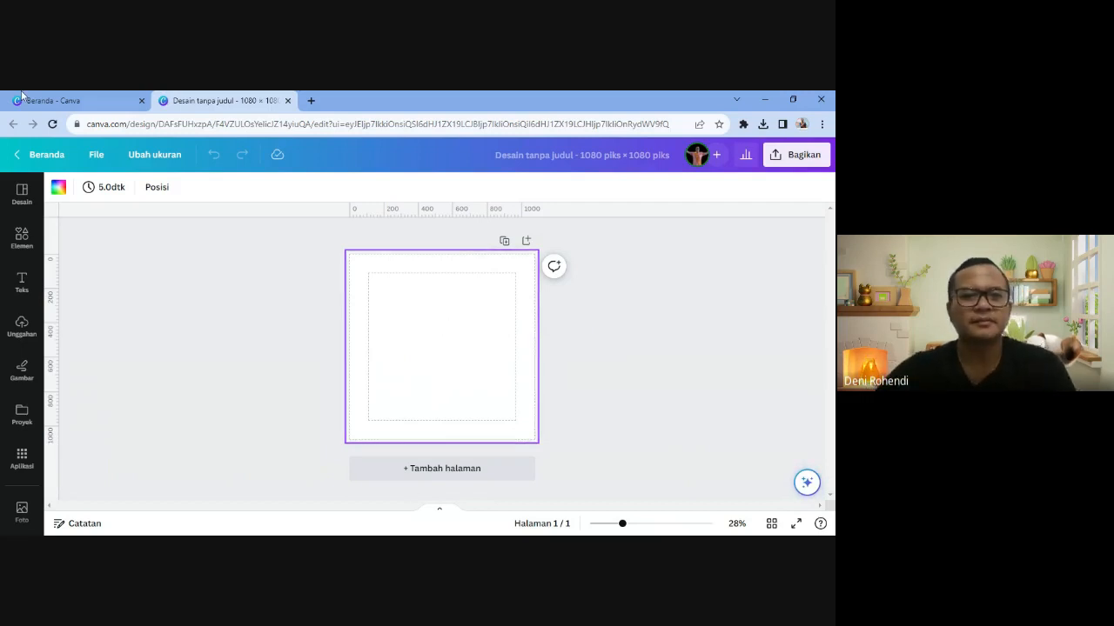
left_click(19, 191)
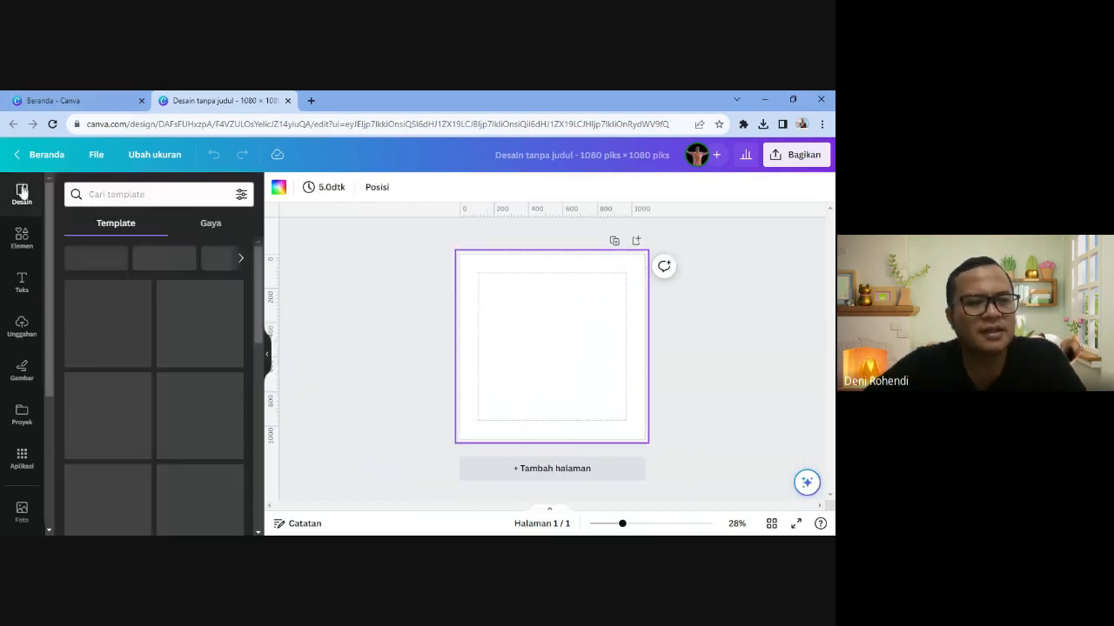
scroll(197, 399, "down", 1)
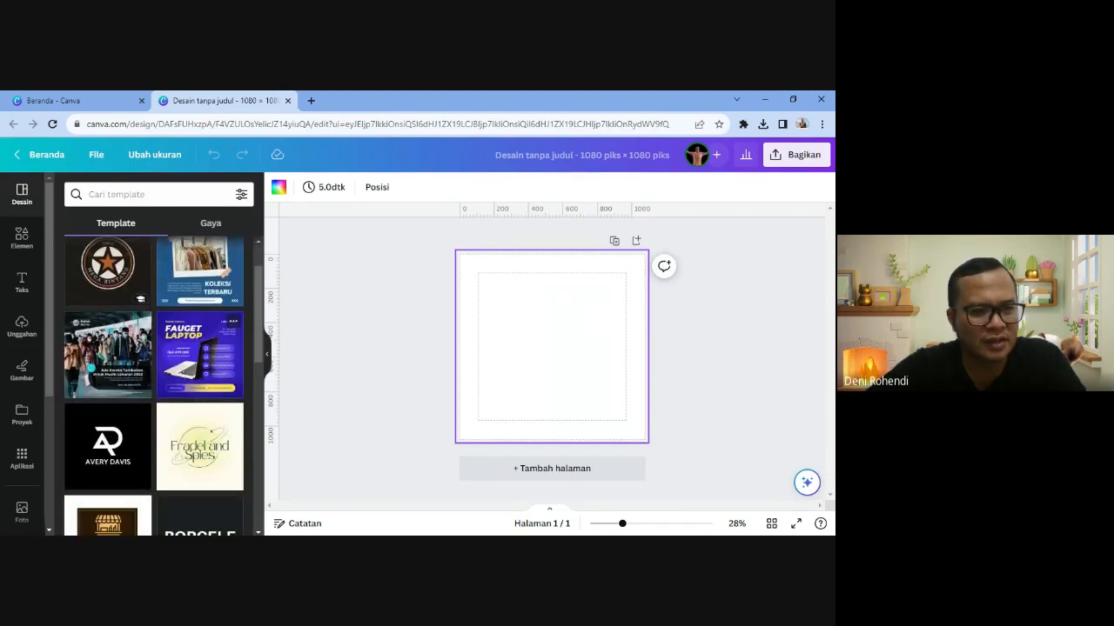
scroll(196, 399, "up", 1)
scroll(196, 398, "down", 4)
scroll(197, 400, "down", 2)
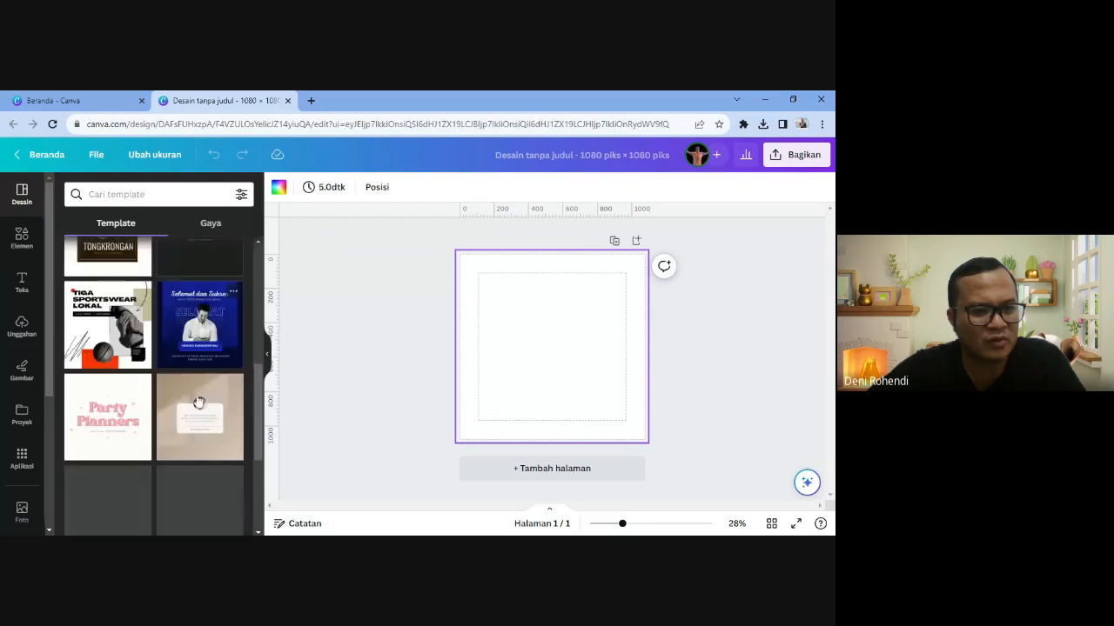
scroll(198, 402, "down", 3)
scroll(198, 402, "up", 3)
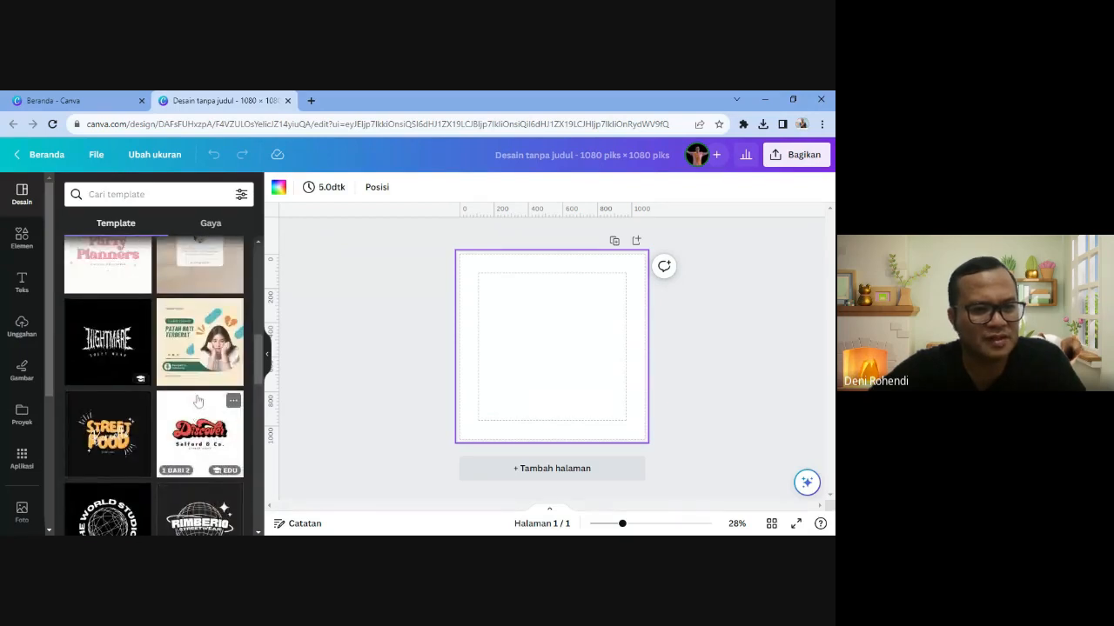
scroll(199, 402, "down", 2)
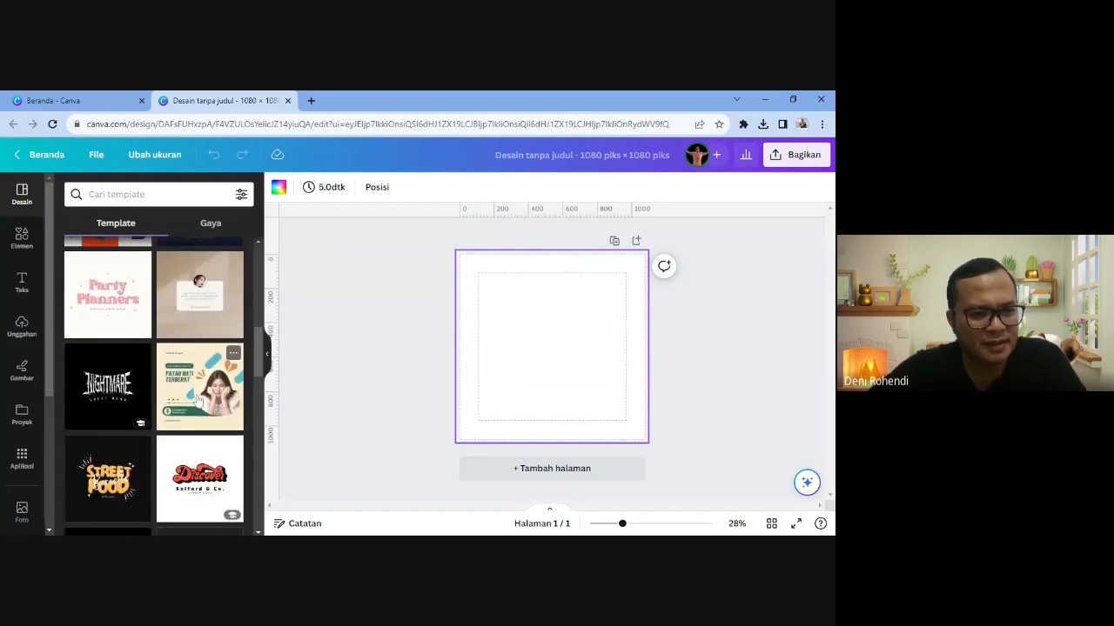
scroll(199, 402, "down", 1)
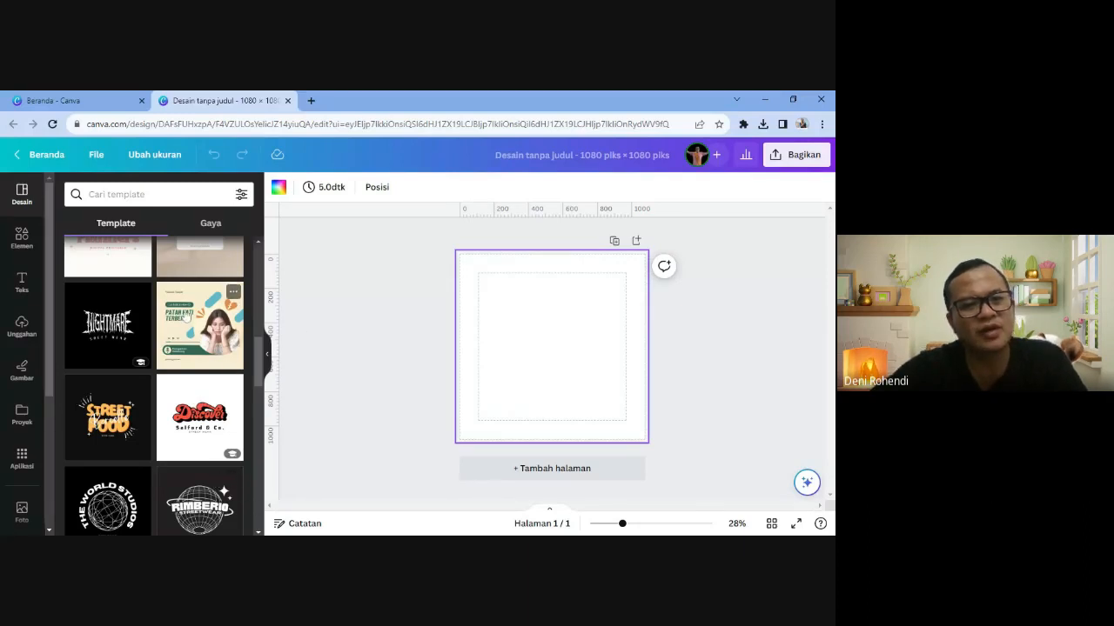
scroll(187, 322, "down", 3)
scroll(187, 322, "up", 2)
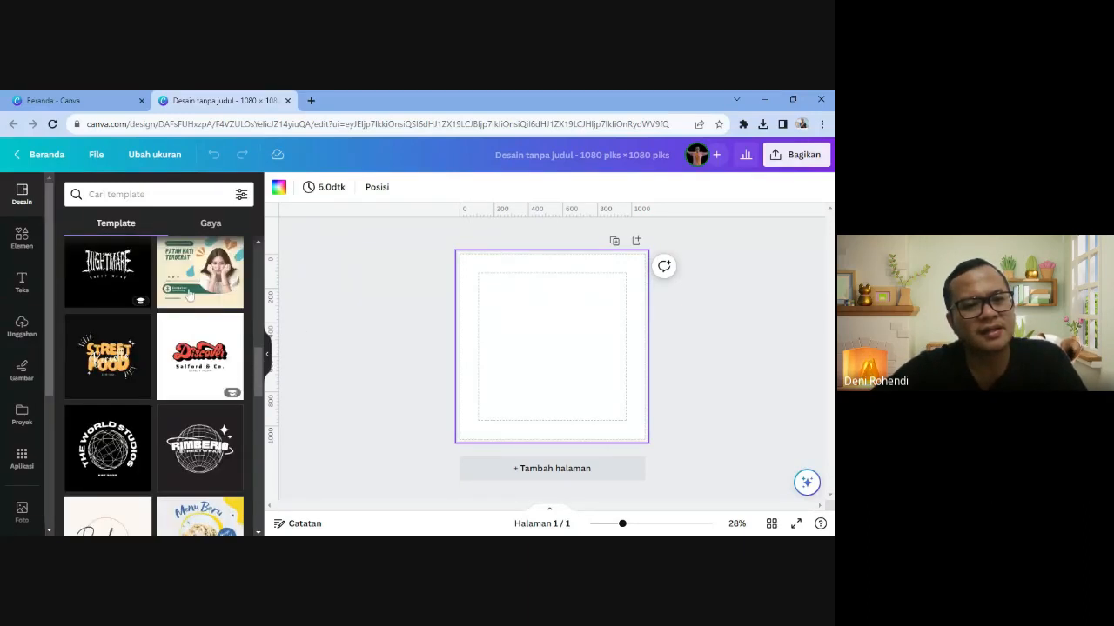
scroll(190, 335, "up", 1)
left_click(189, 335)
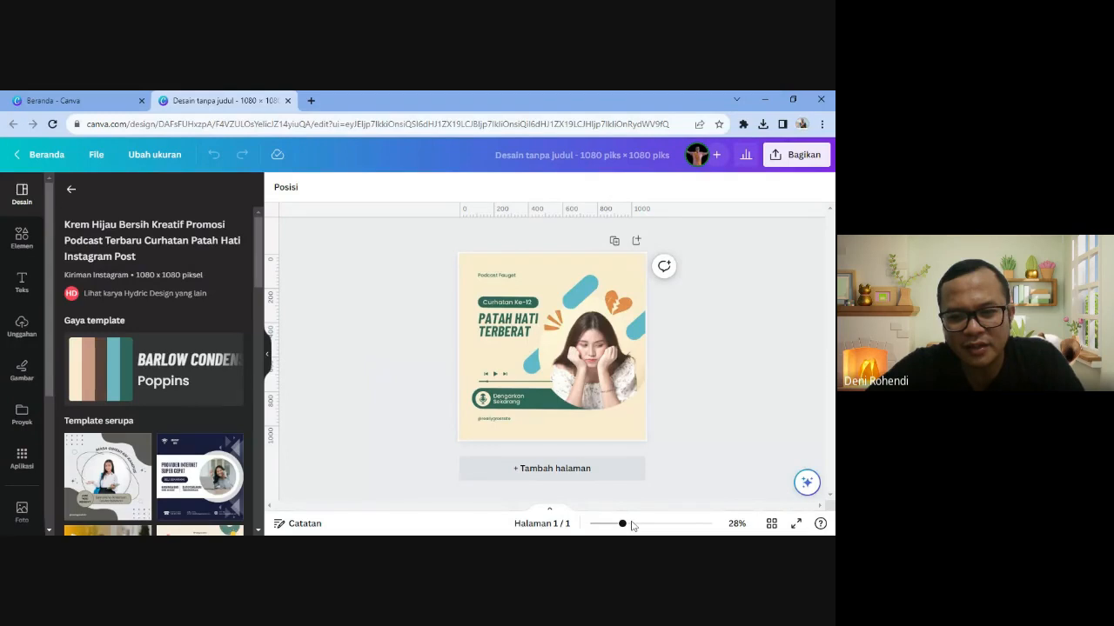
- Zoom to 45% and swap in the blue 'Provider Internet Super Cepat' template instead
left_click_drag(623, 524, 637, 524)
left_click(200, 477)
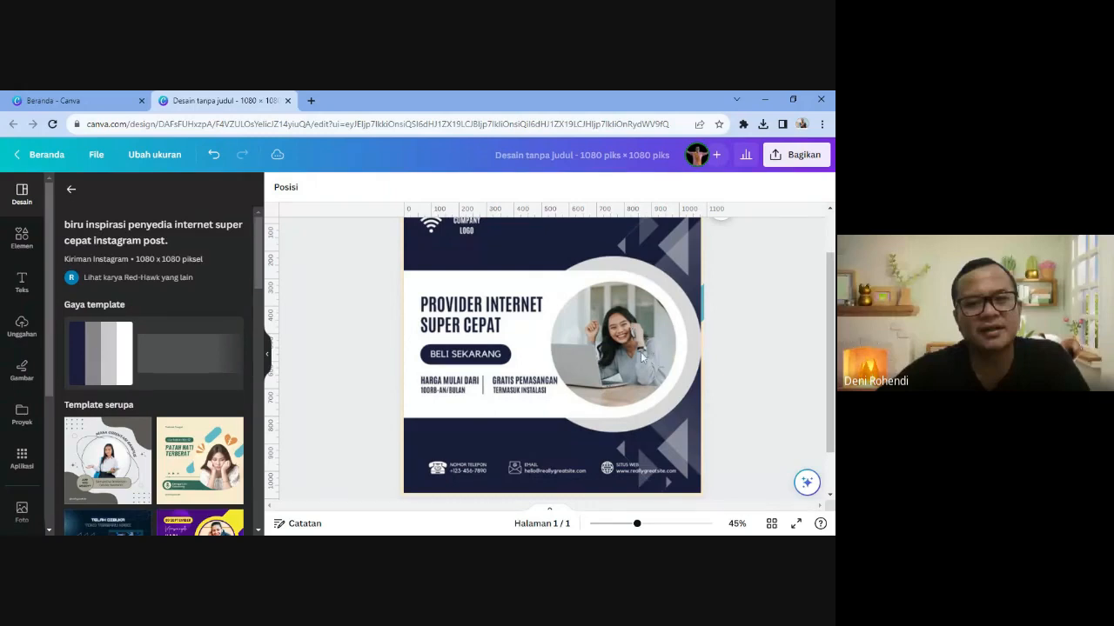
scroll(655, 358, "up", 1)
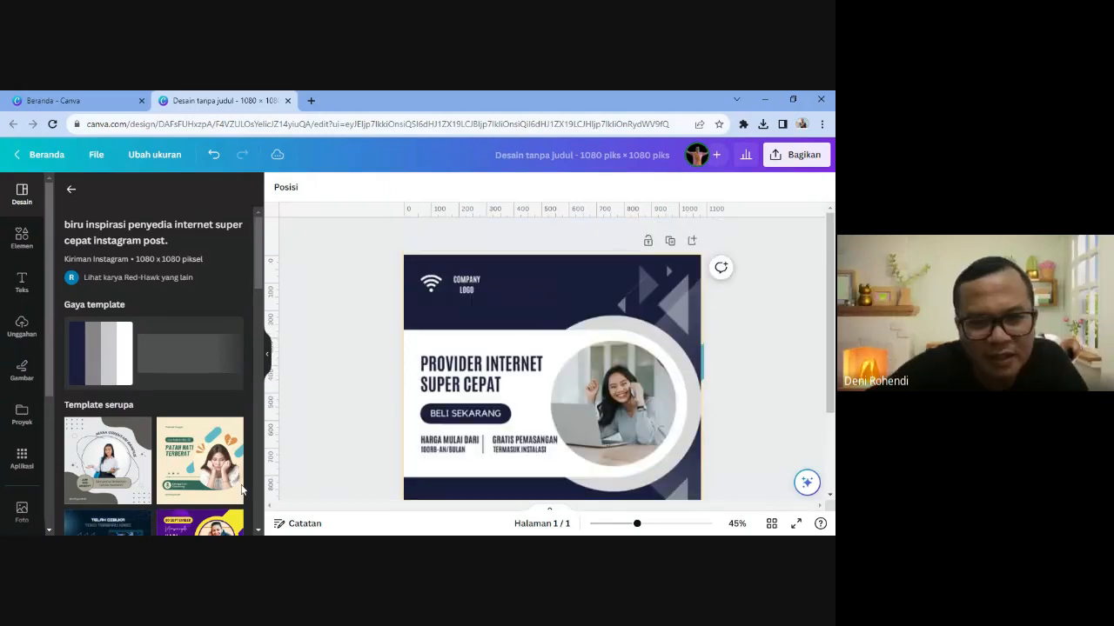
- Rewrite the PROVIDER INTERNET SUPER CEPAT headline as BELAJAR FISIKA MAKIN SERU
left_click(269, 358)
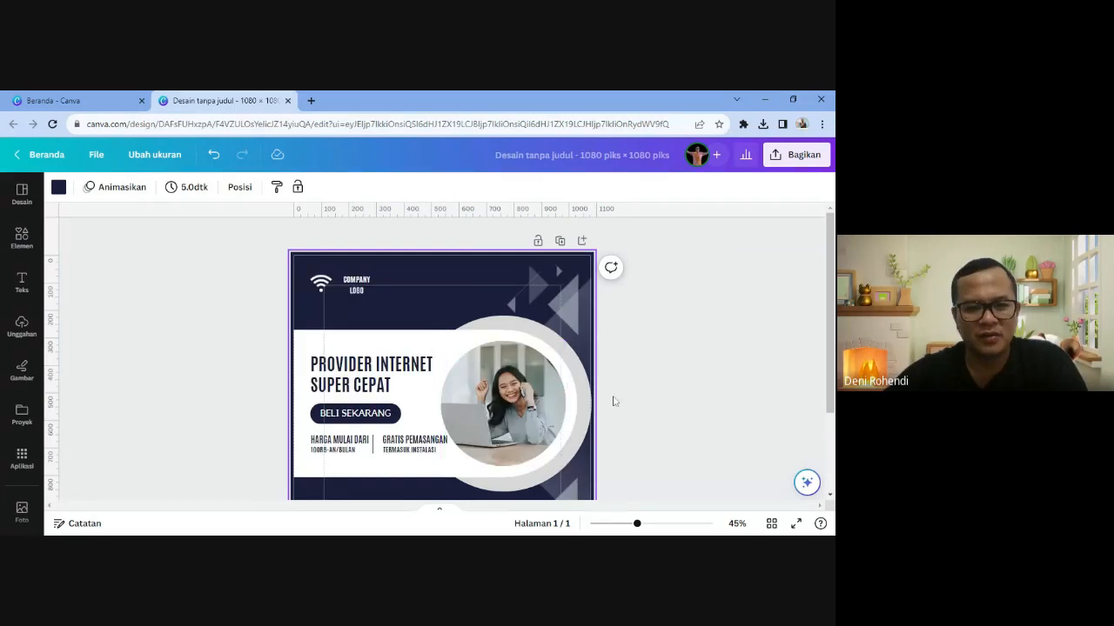
double_click(364, 366)
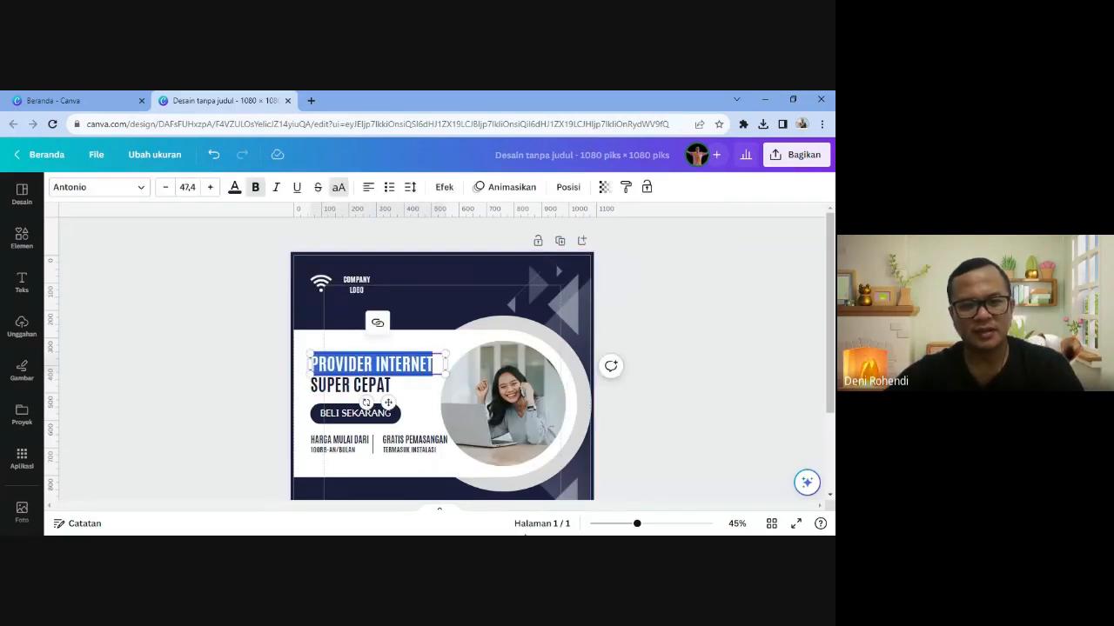
key("Escape")
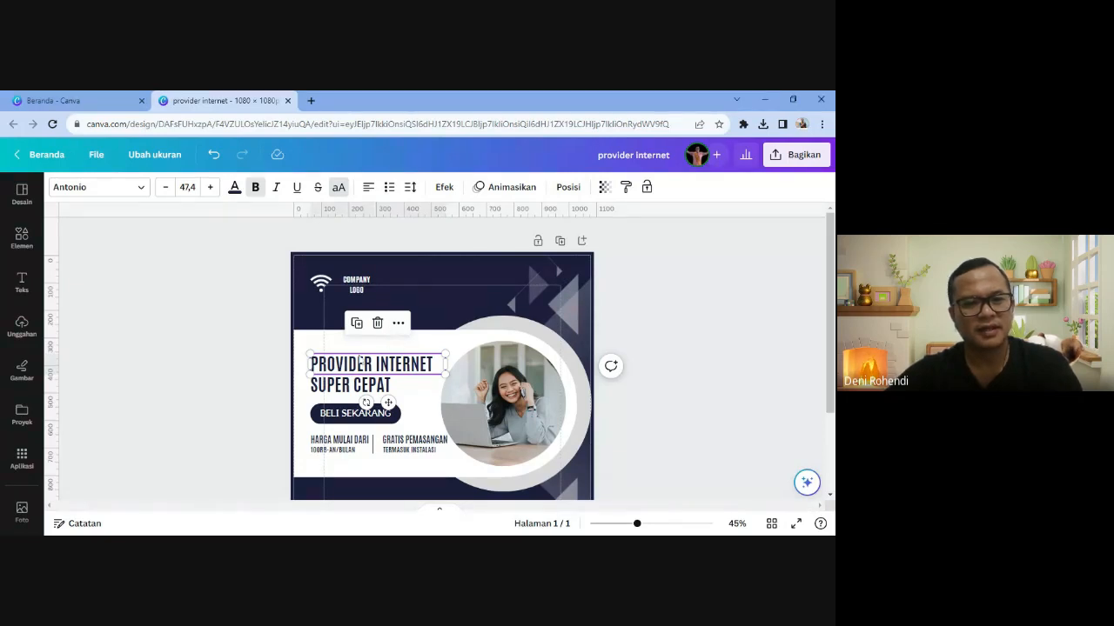
double_click(362, 364)
type("BELA")
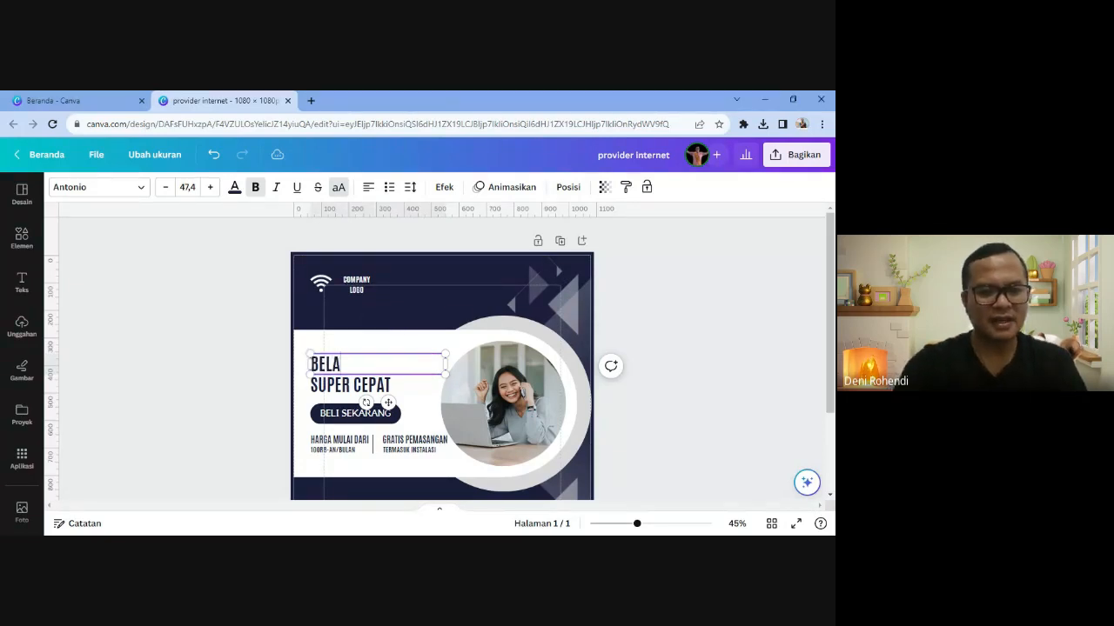
type("JAR FISIKA")
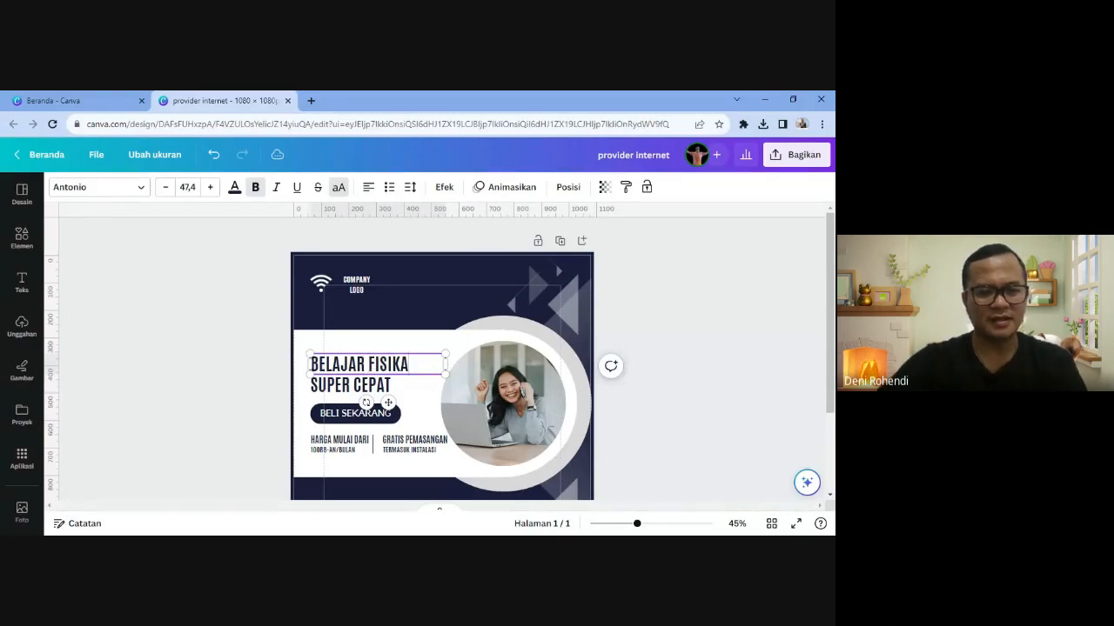
double_click(348, 384)
type("MAK")
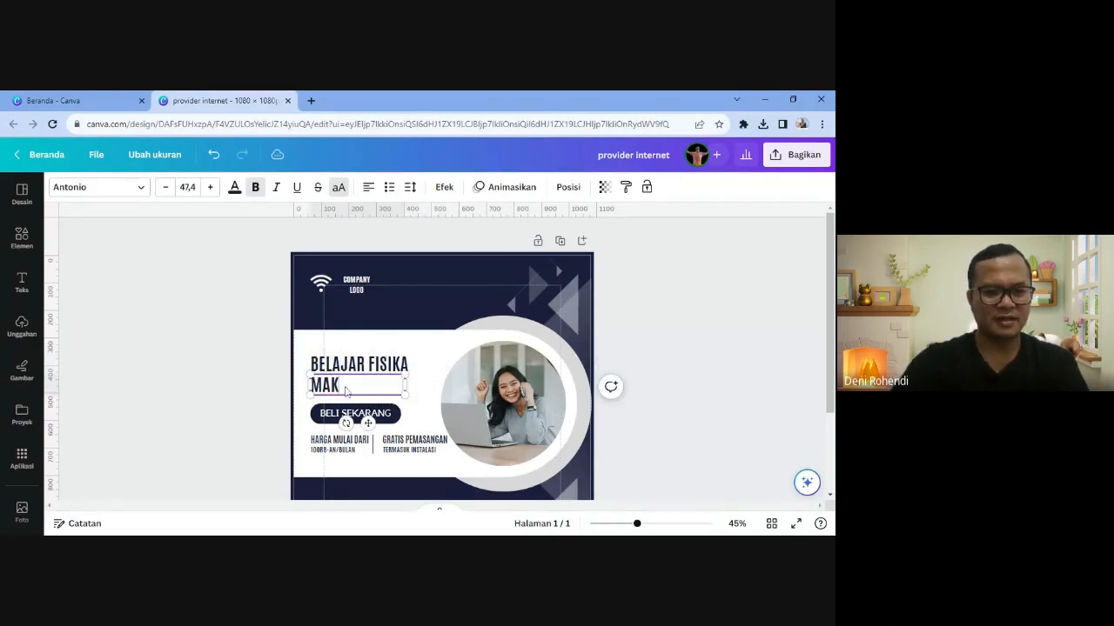
type("IN SERU")
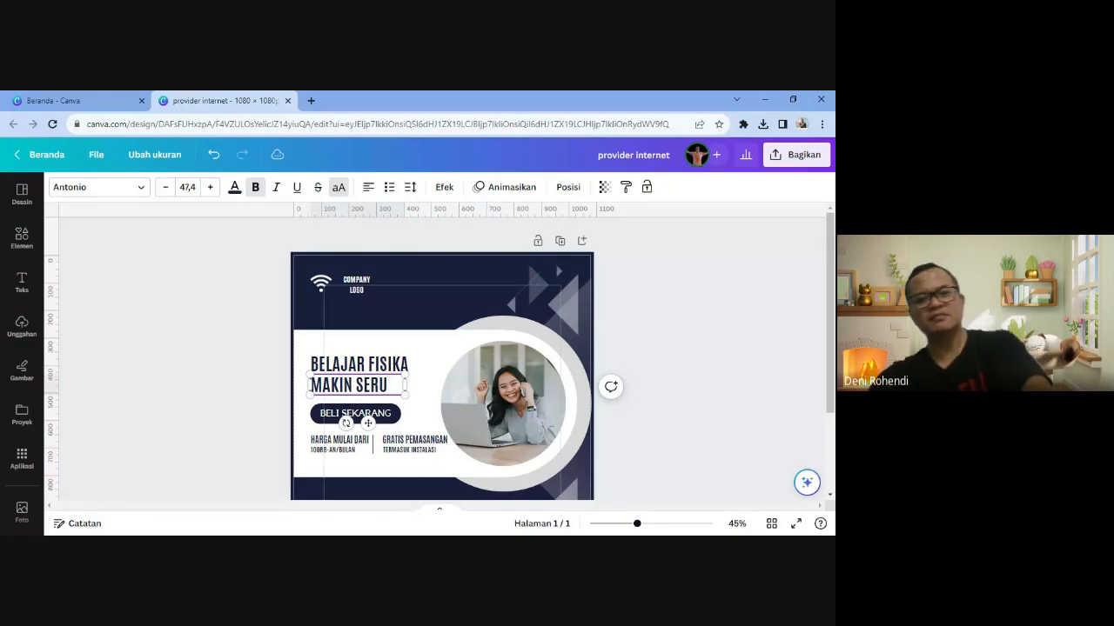
left_click(702, 396)
- Replace the BELI SEKARANG button text with EINSTEIN LOVERS
scroll(423, 415, "down", 2)
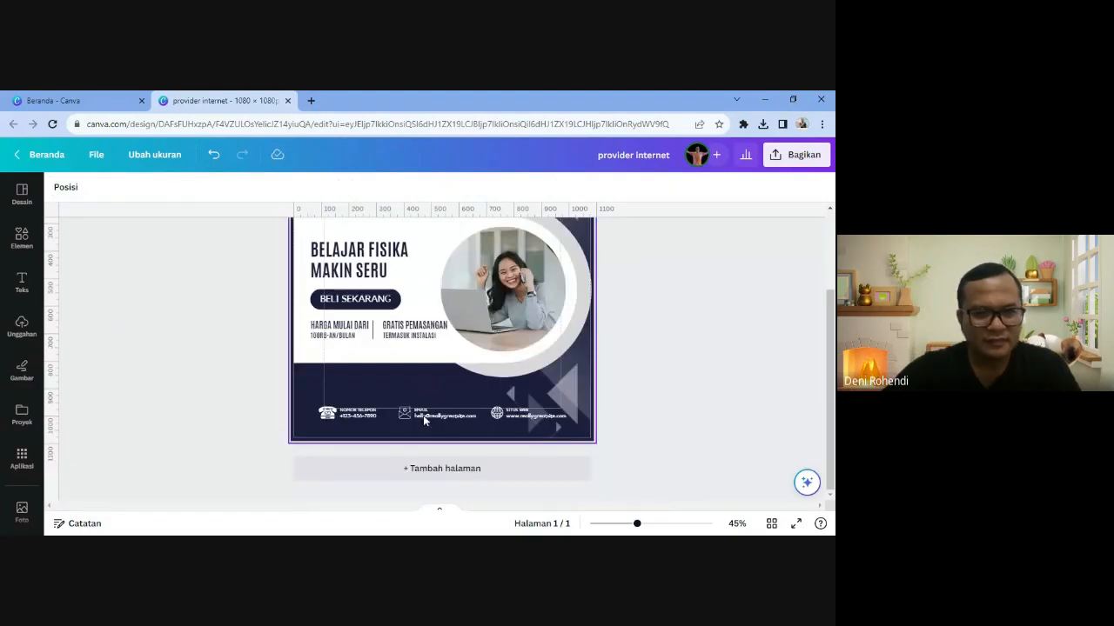
double_click(355, 299)
type("E")
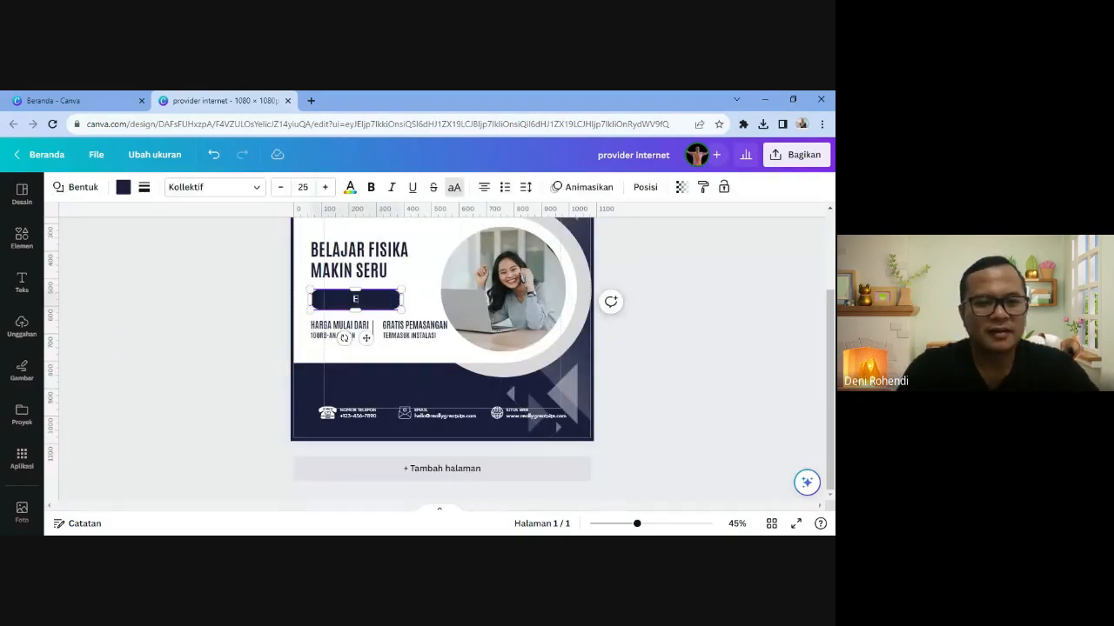
type("INSTEIN")
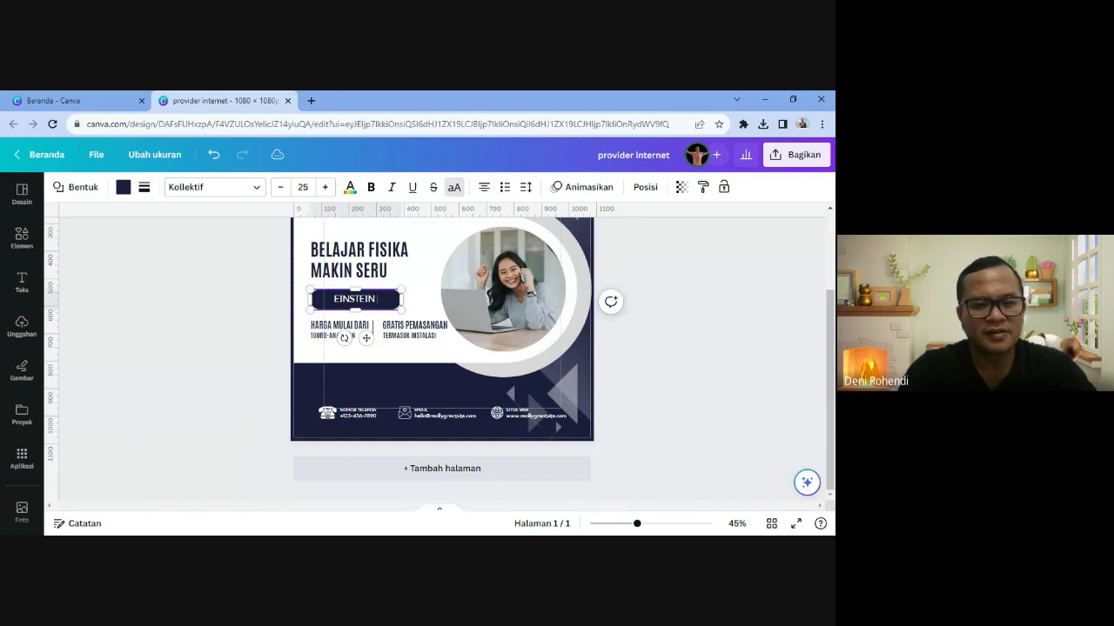
type(" LOVERS")
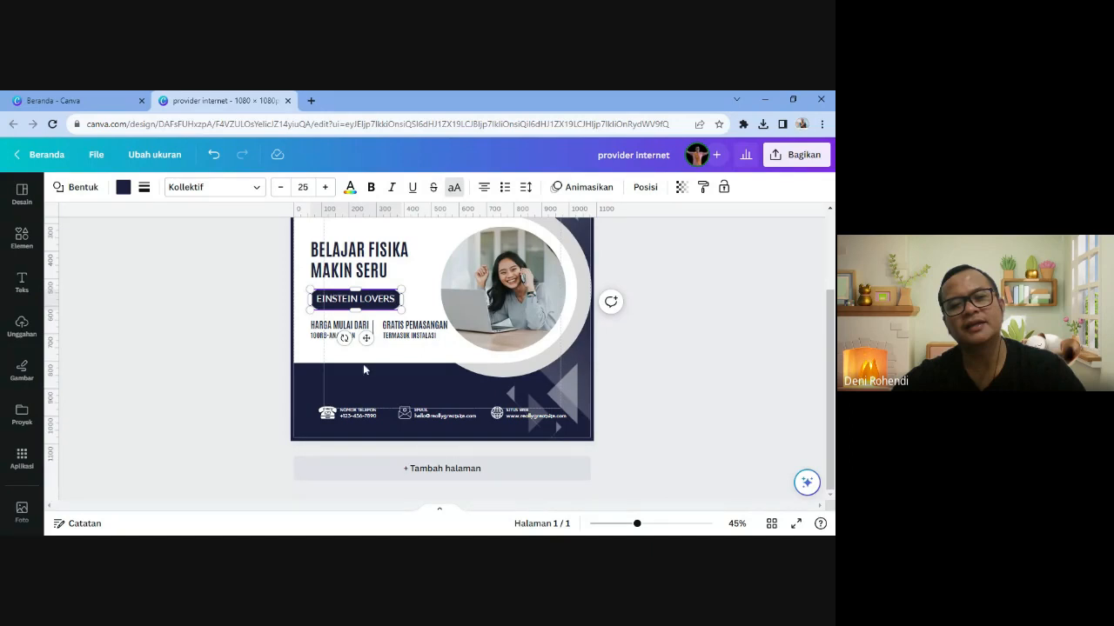
- Replace HARGA MULAI DARI with YUK GABUNG BIMBEL, zooming the design to 72%
left_click(339, 326)
double_click(338, 327)
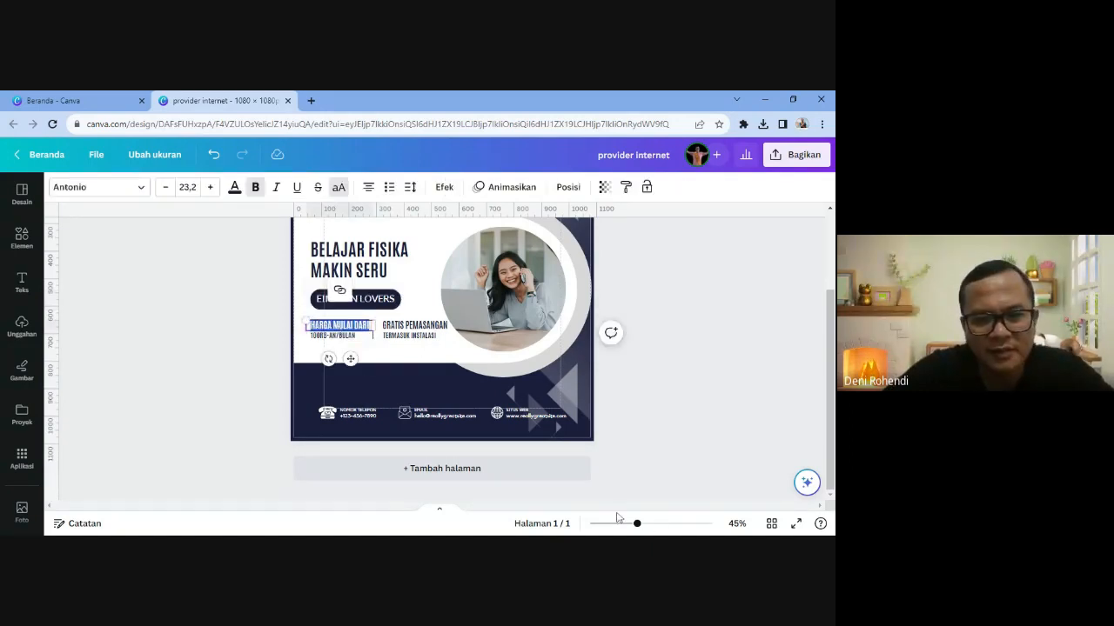
left_click(652, 524)
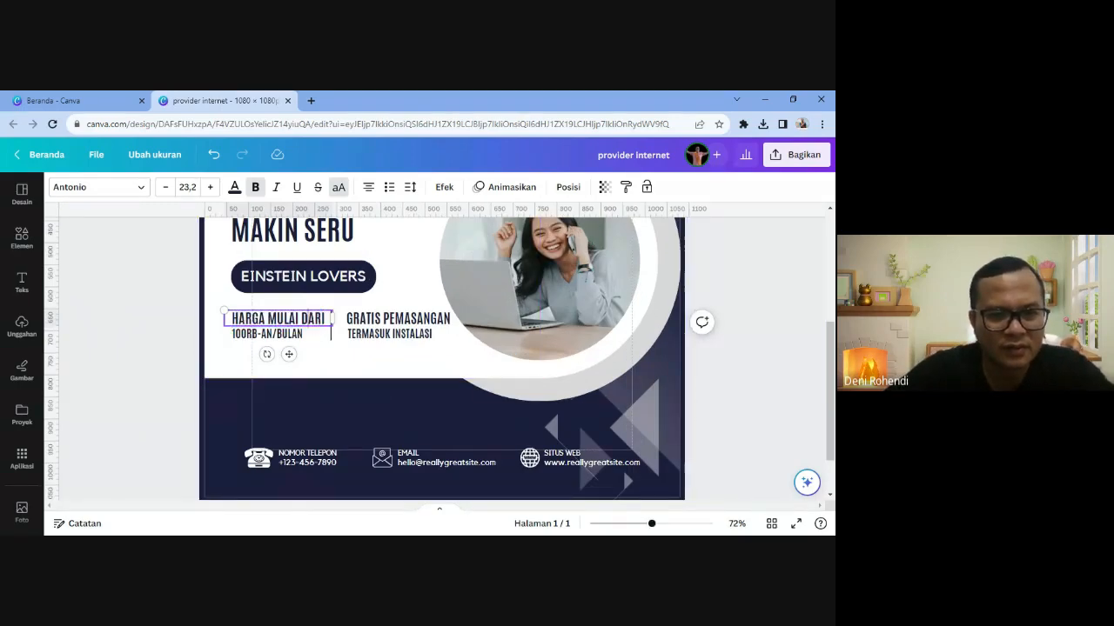
type("YUK GAB")
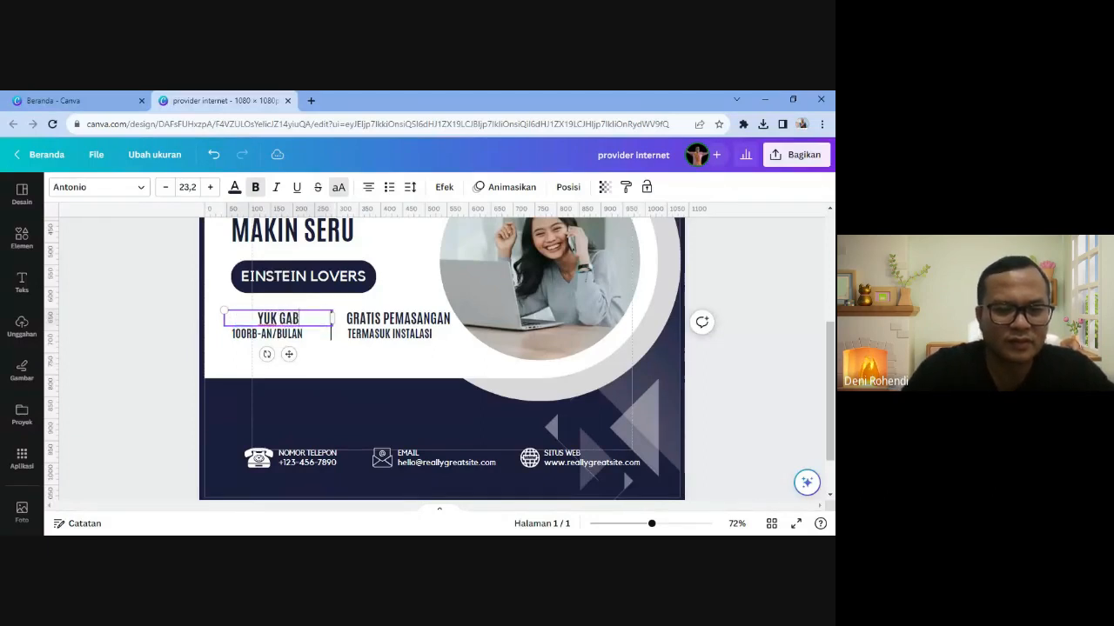
type("UNG BIMBEL")
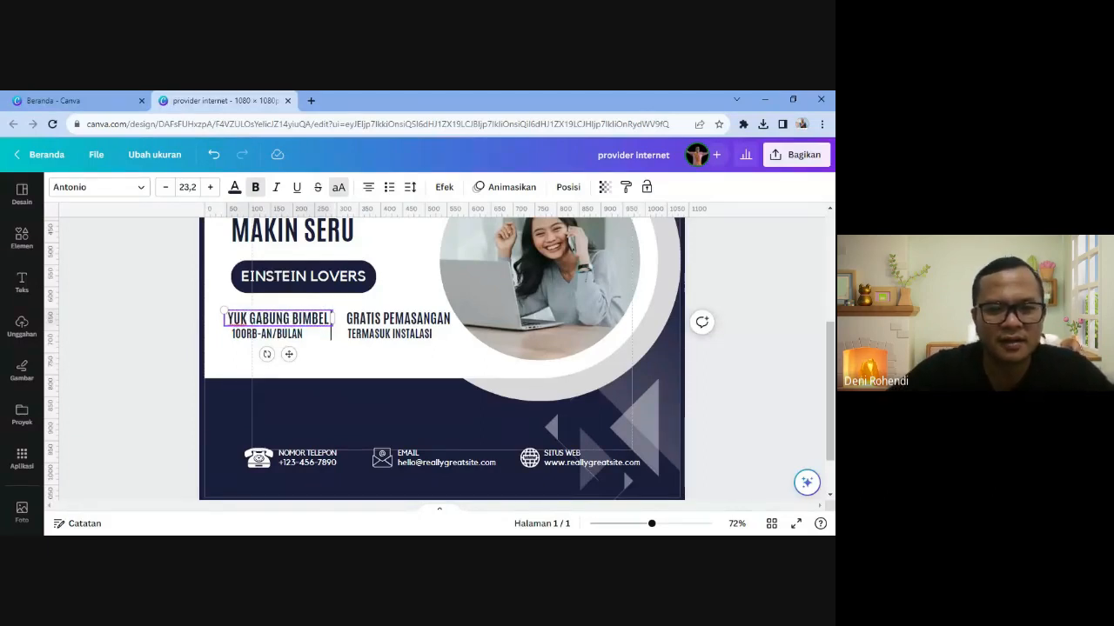
- Replace GRATIS PEMASANGAN with EINSTEIN FISIKA CLUB, correcting the typos
double_click(399, 318)
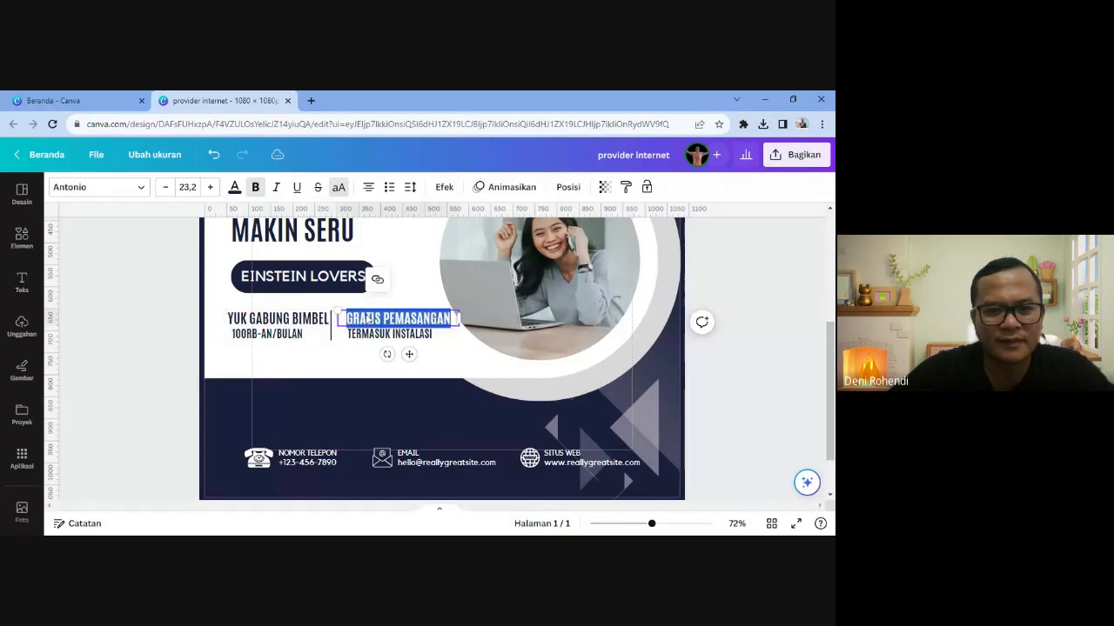
key("alt+Tab")
key("alt+Tab")
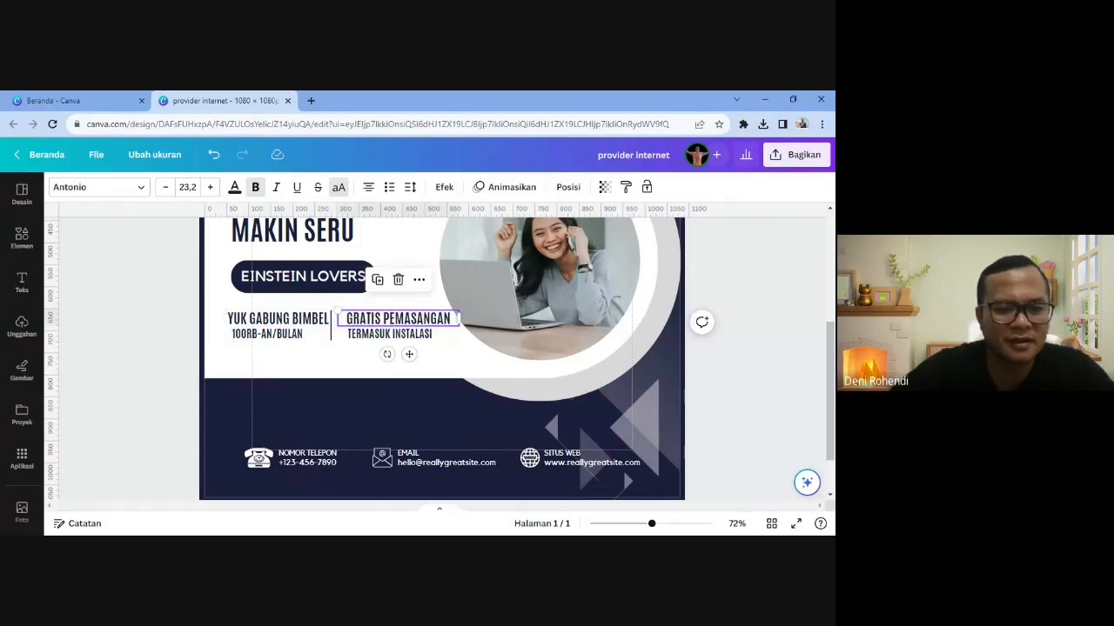
key("ctrl+a")
type("EINSTE")
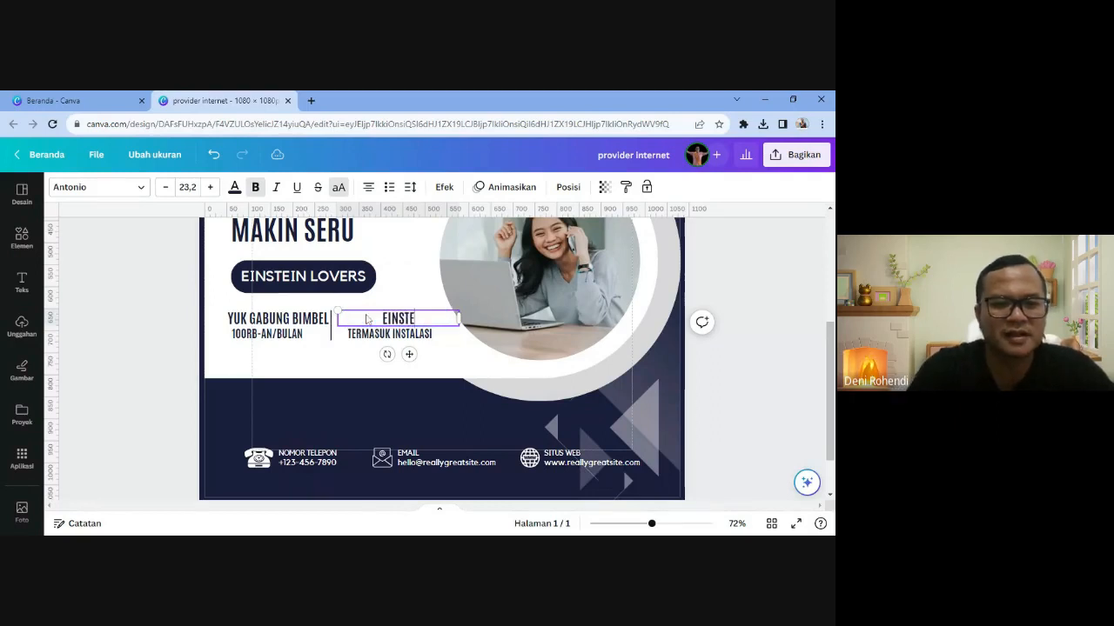
type("IN")
type(" CLUB")
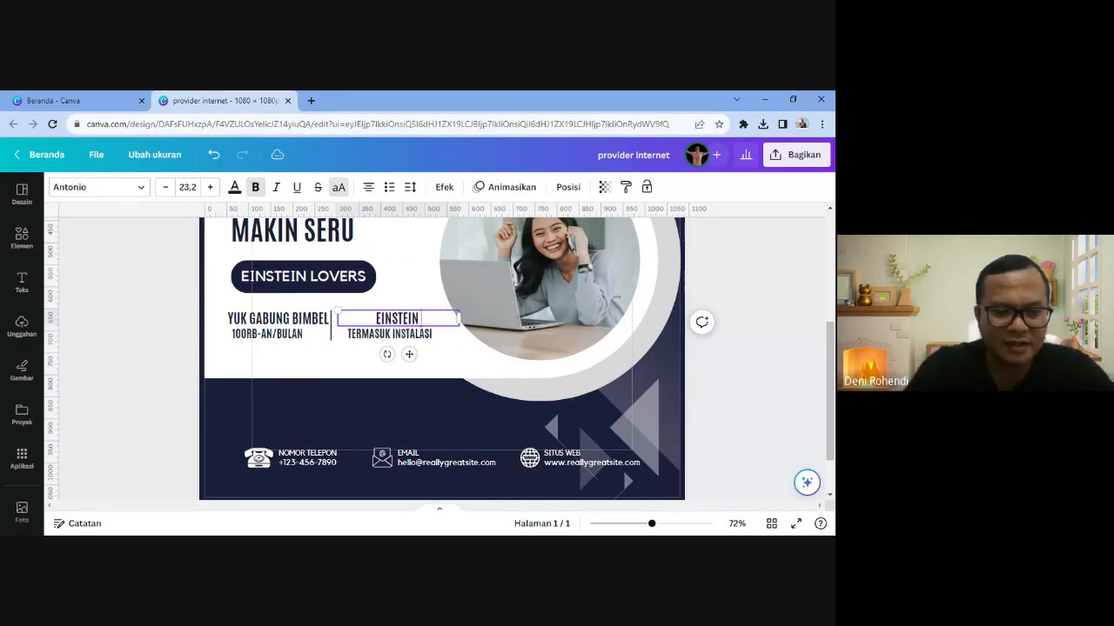
key("Left")
key("Left")
key("Left")
key("Left")
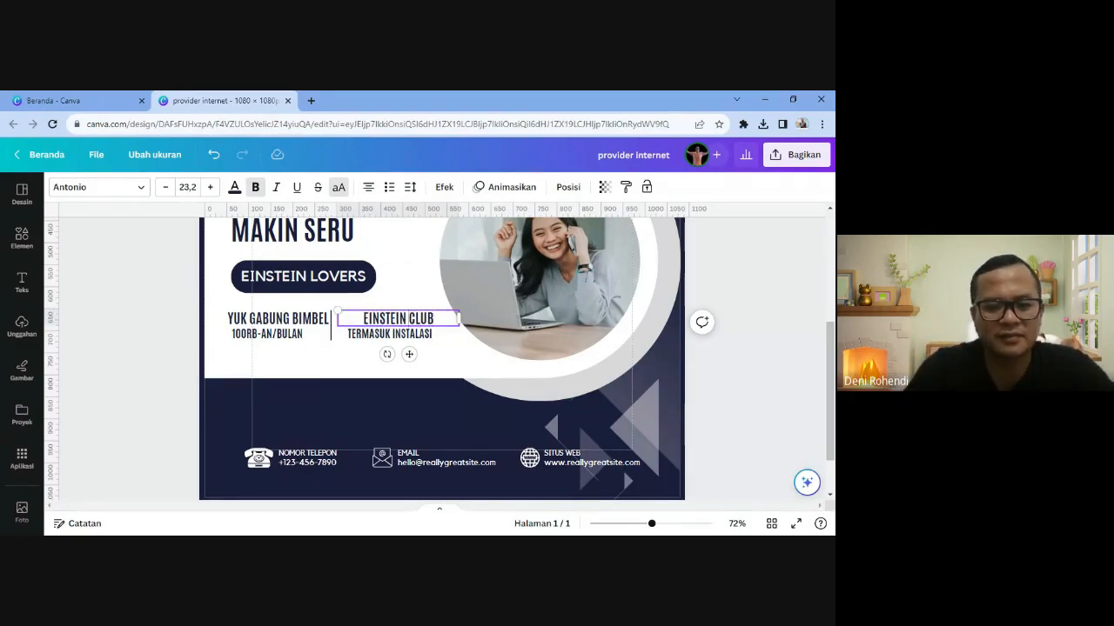
type("FIUSIMK")
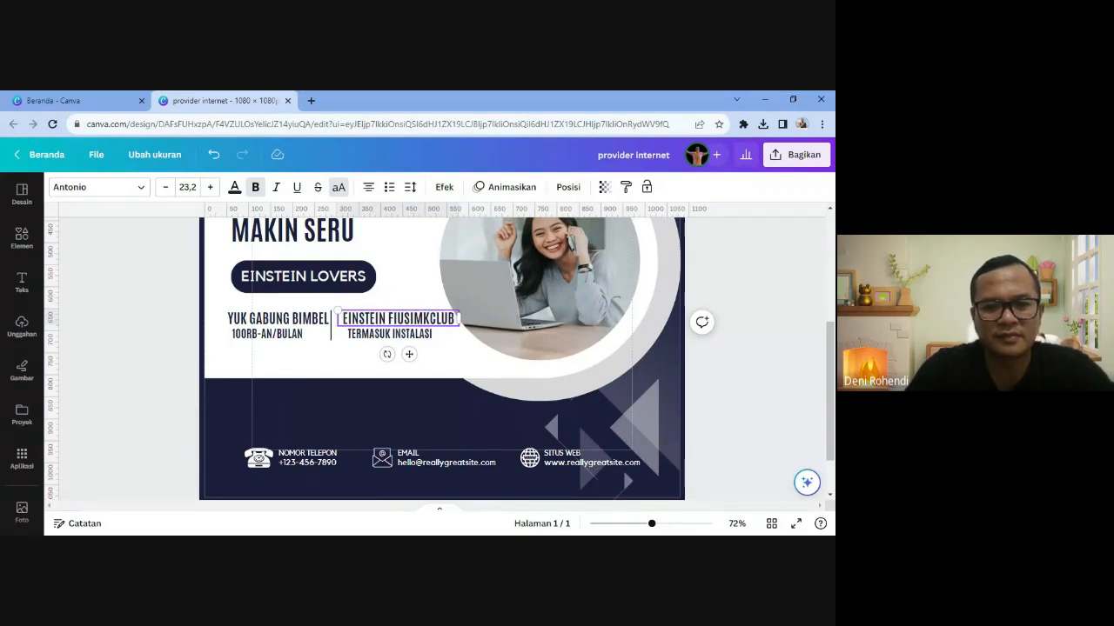
key("BackSpace")
key("BackSpace")
type("KA")
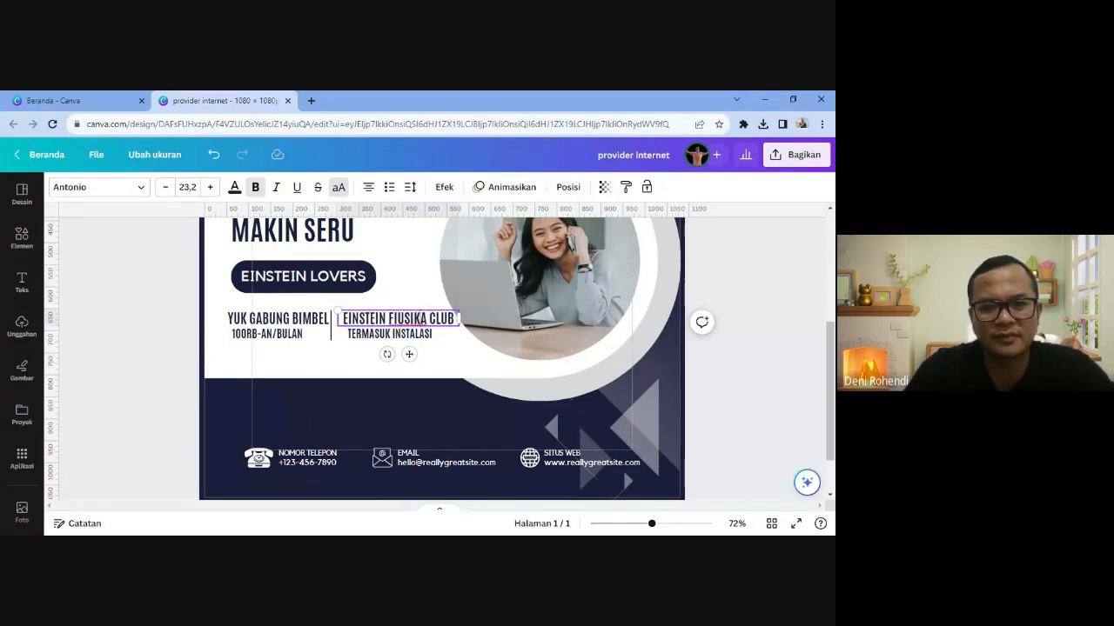
key("BackSpace")
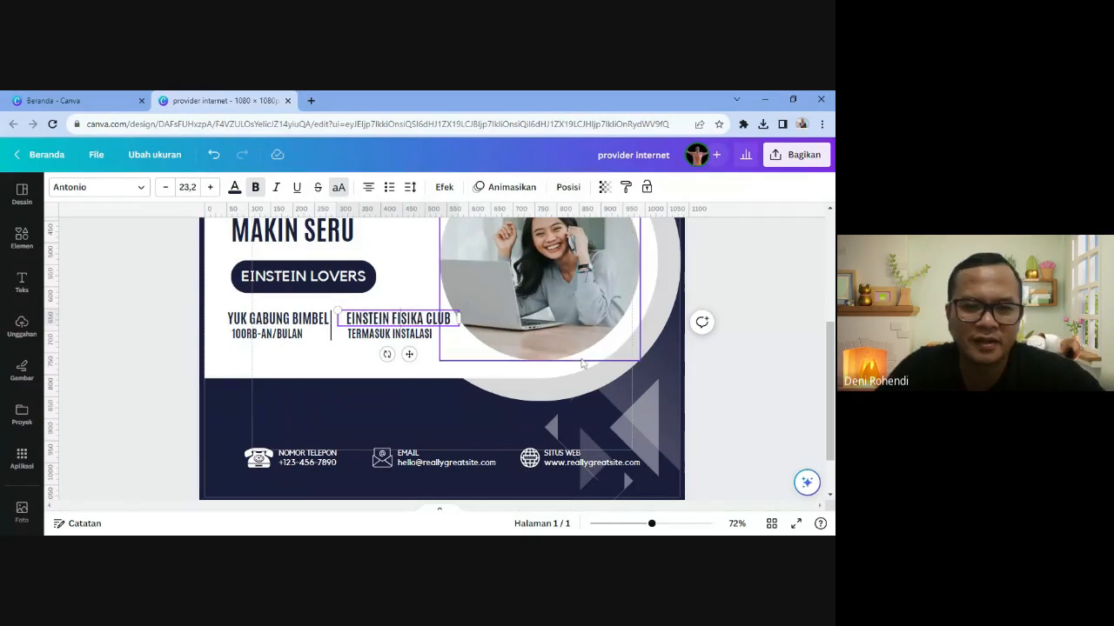
left_click(726, 401)
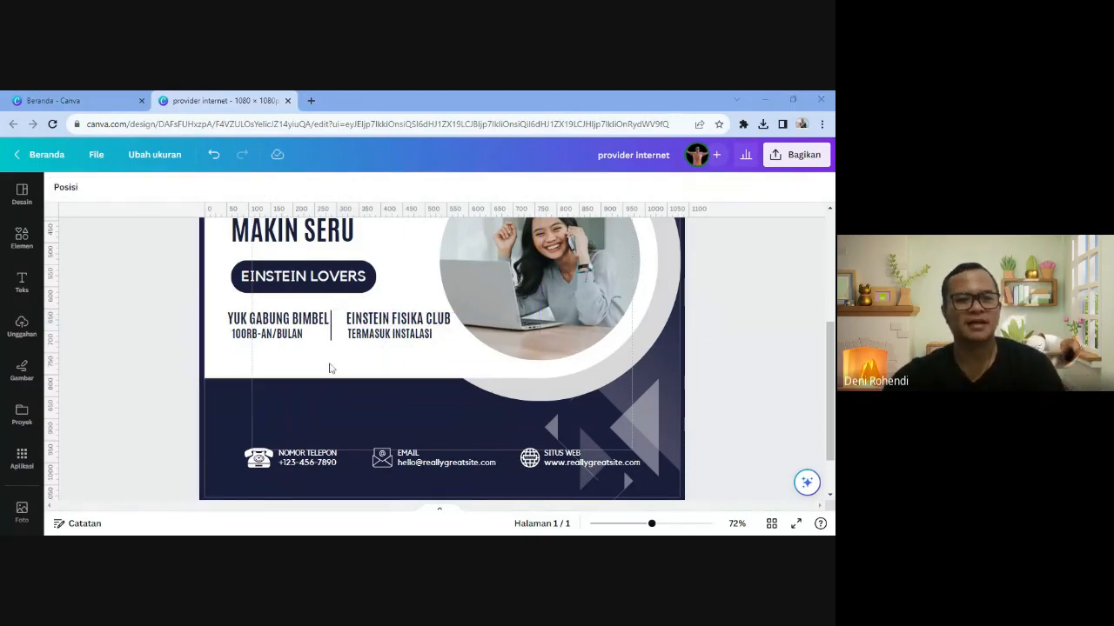
- Replace the 100RB-AN/BULAN price text with the tutoring club's street address
double_click(273, 334)
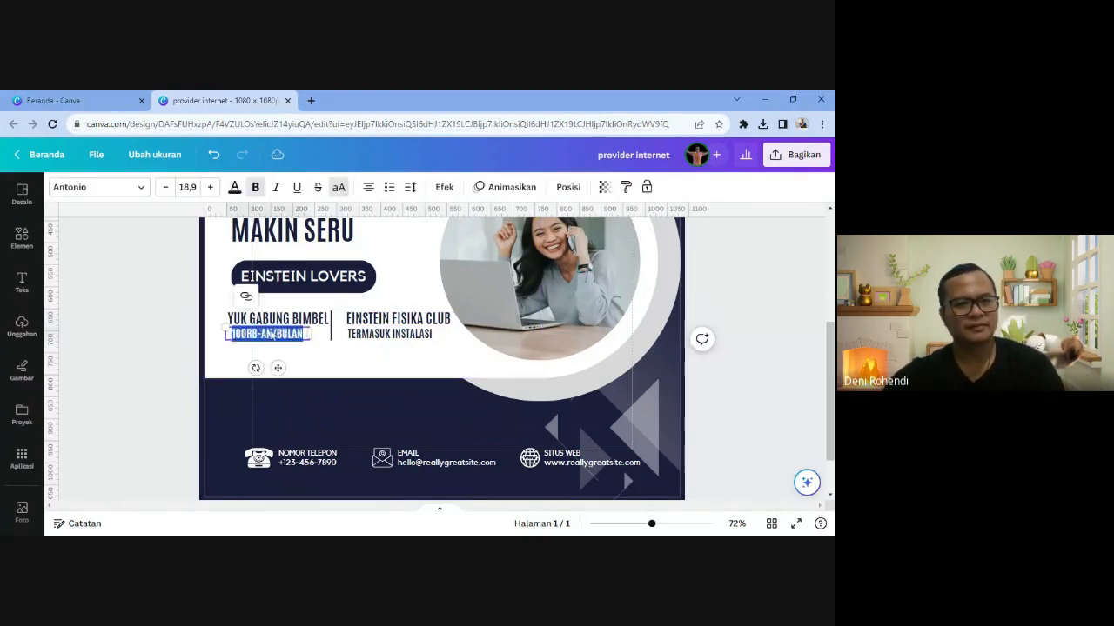
left_click(379, 336)
double_click(286, 337)
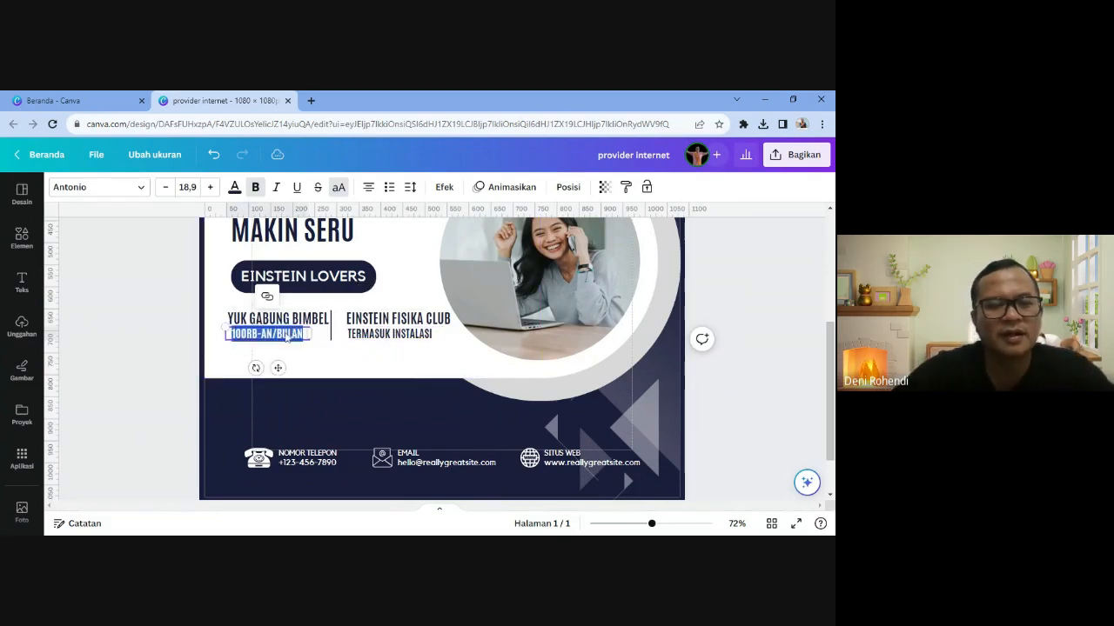
key("Escape")
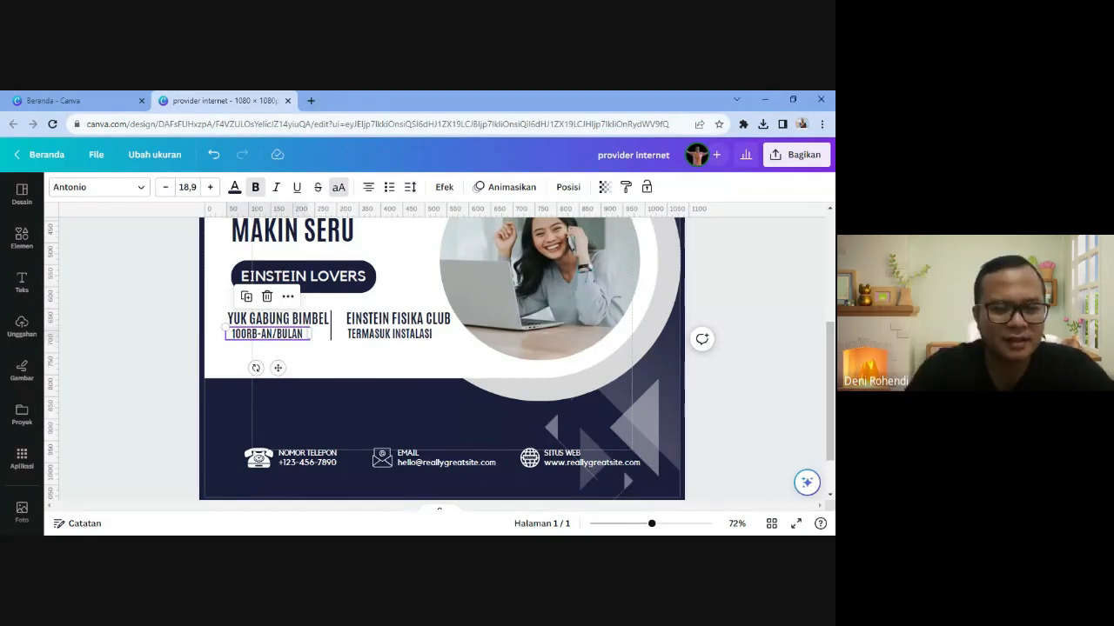
key("ctrl+a")
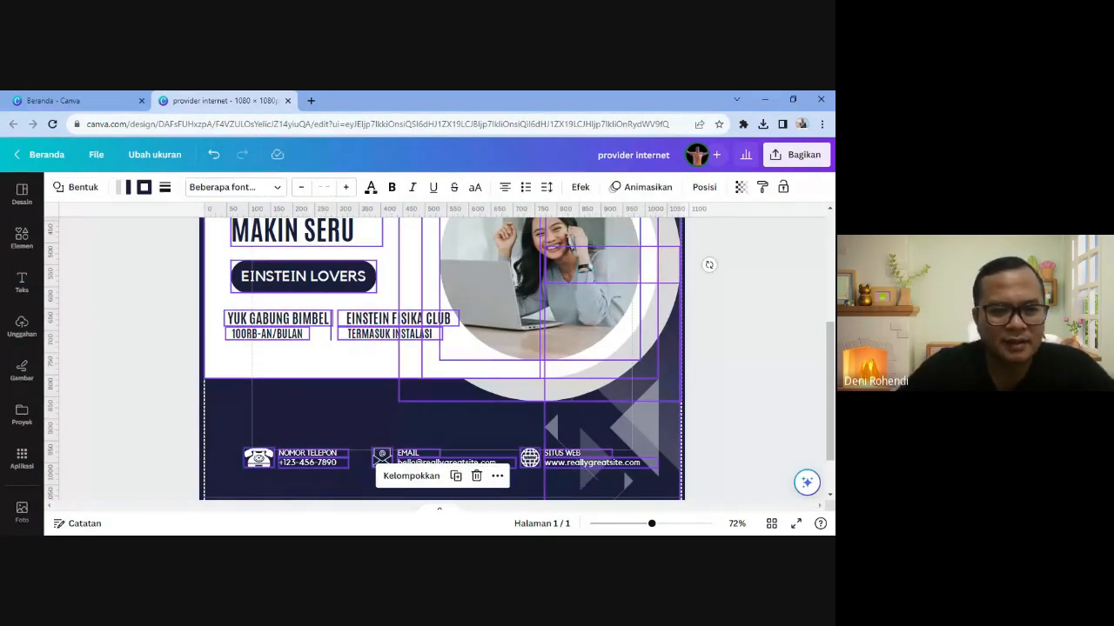
left_click(714, 354)
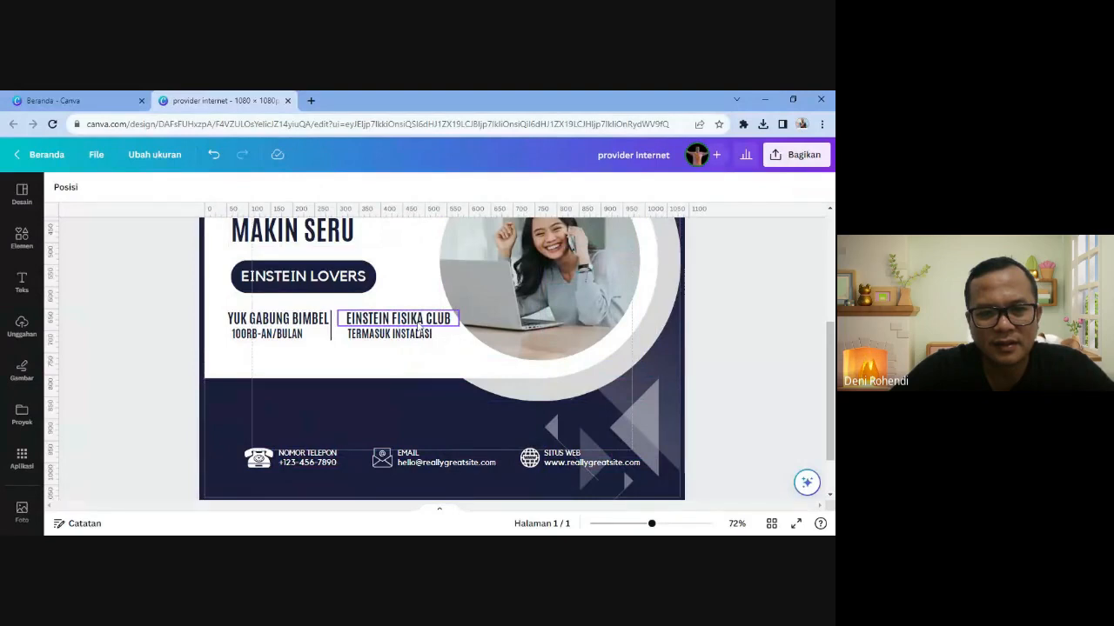
double_click(296, 342)
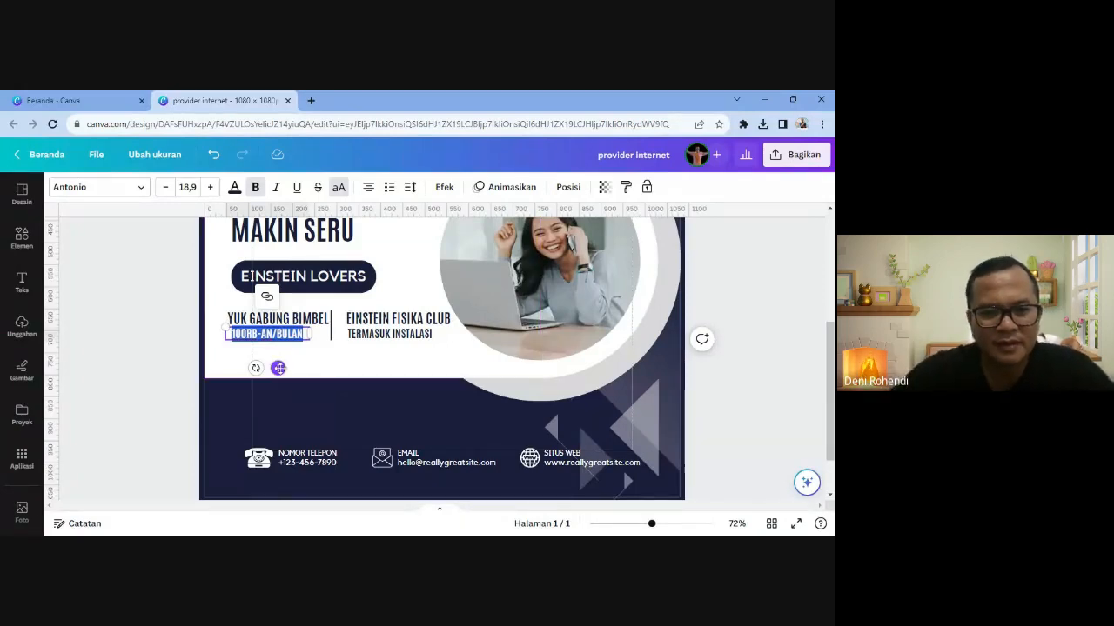
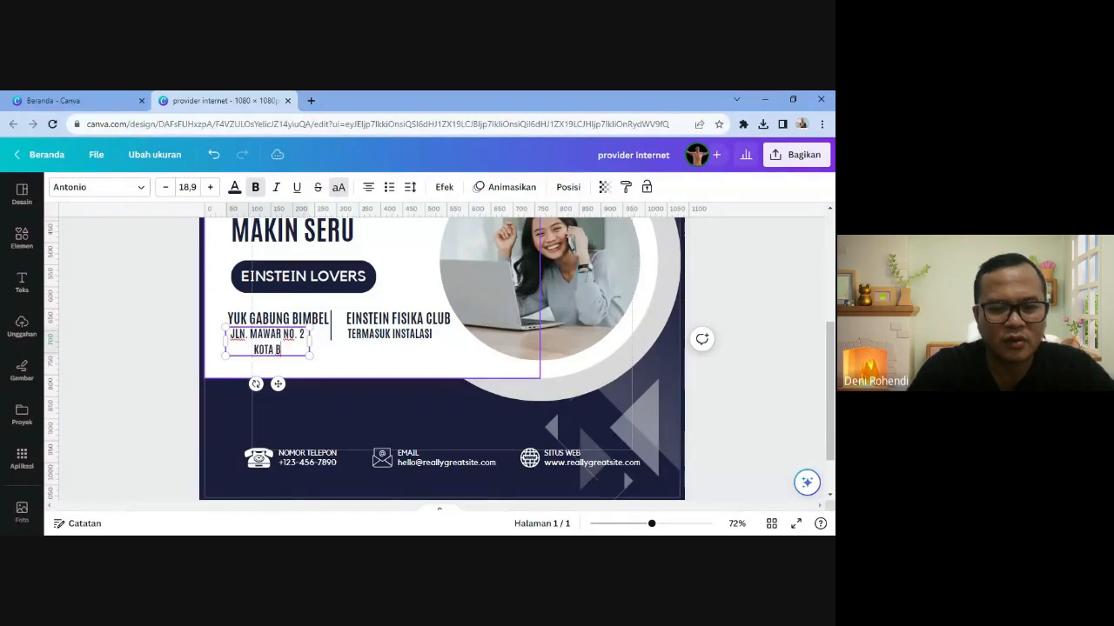
- Delete TERMASUK INSTALASI and widen the address box to fit on one line
left_click(355, 337)
key("Delete")
left_click(278, 341)
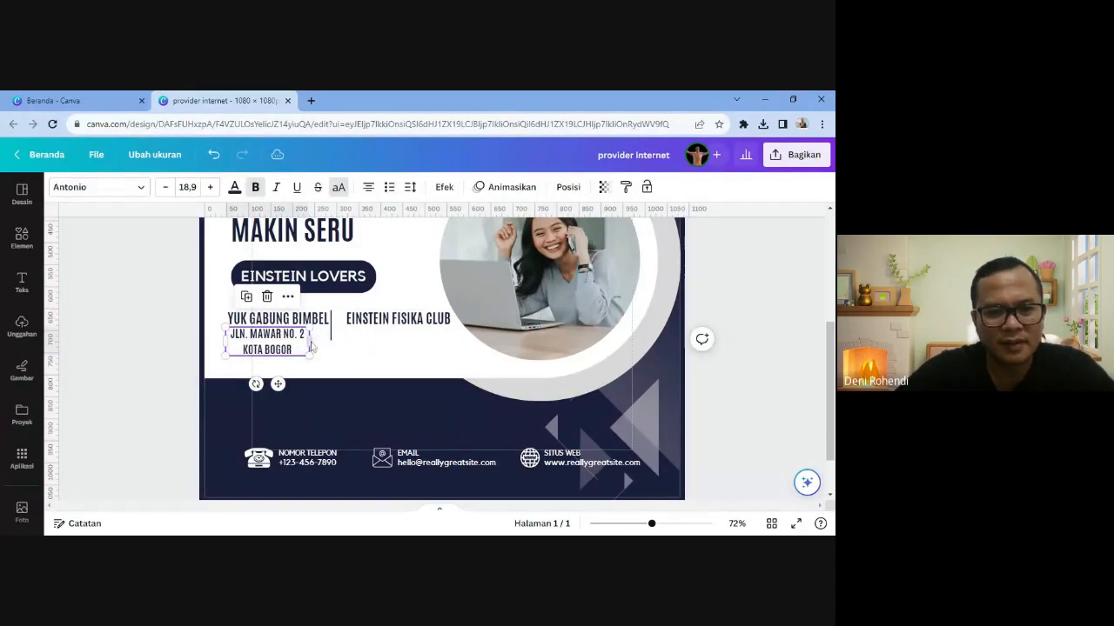
left_click_drag(331, 341, 359, 333)
left_click(335, 318)
left_click(331, 337)
left_click(332, 336)
- Nudge the address line, then move EINSTEIN FISIKA CLUB beside the YUK GABUNG BIMBEL heading
key("Left")
key("Left")
key("Left")
key("Left")
key("Left")
key("Left")
key("Left")
key("Left")
key("Left")
key("Left")
key("Left")
key("Left")
key("Left")
key("Left")
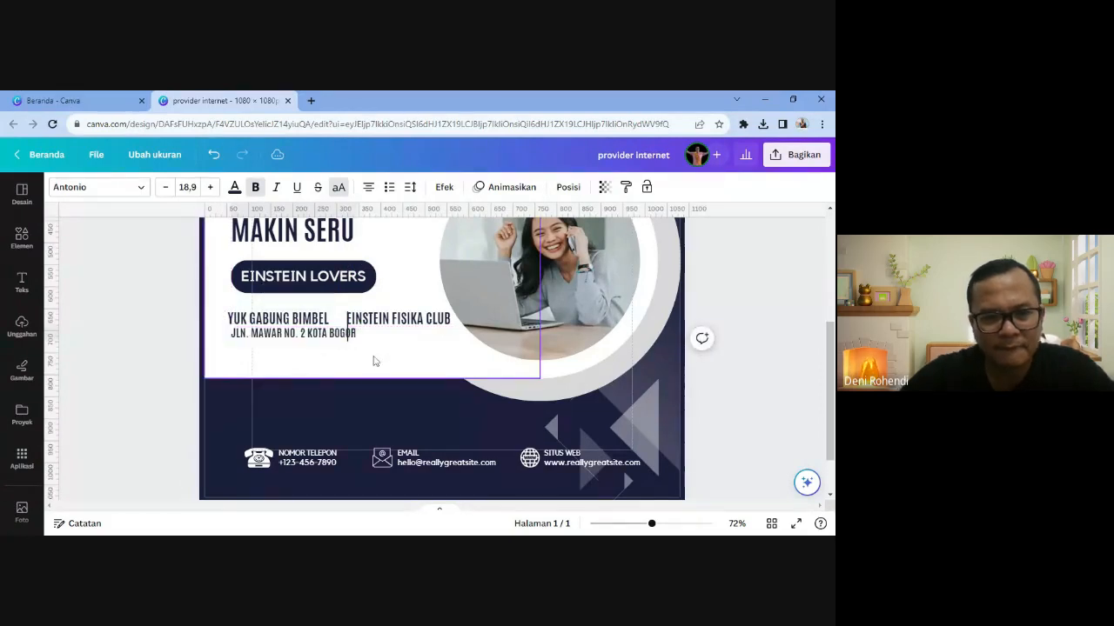
key("Right")
key("Right")
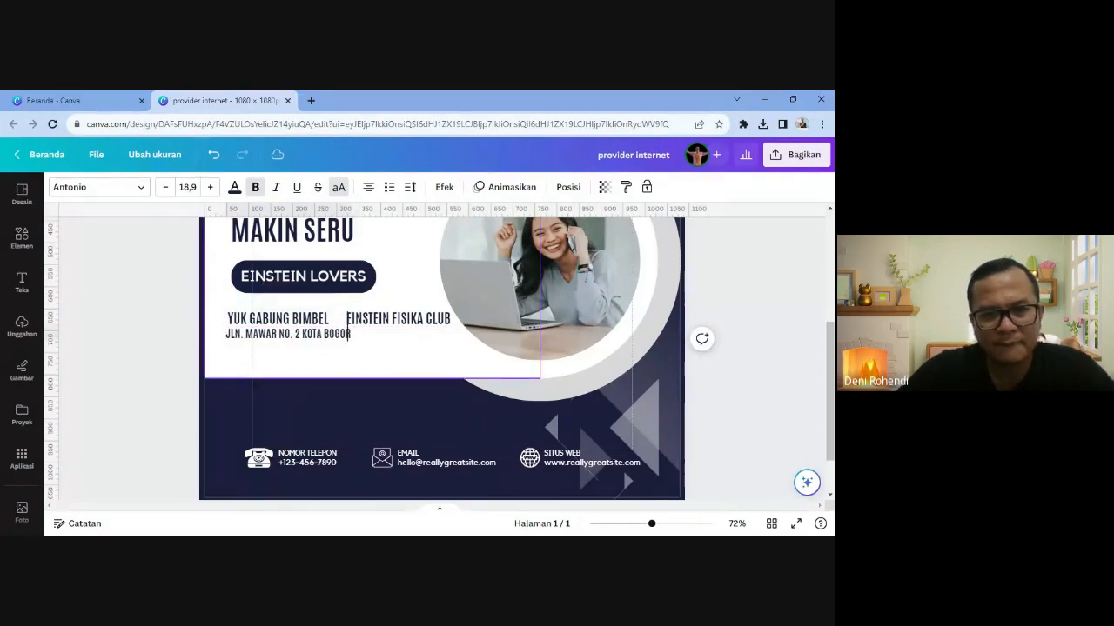
left_click_drag(375, 325, 422, 367)
left_click(360, 326)
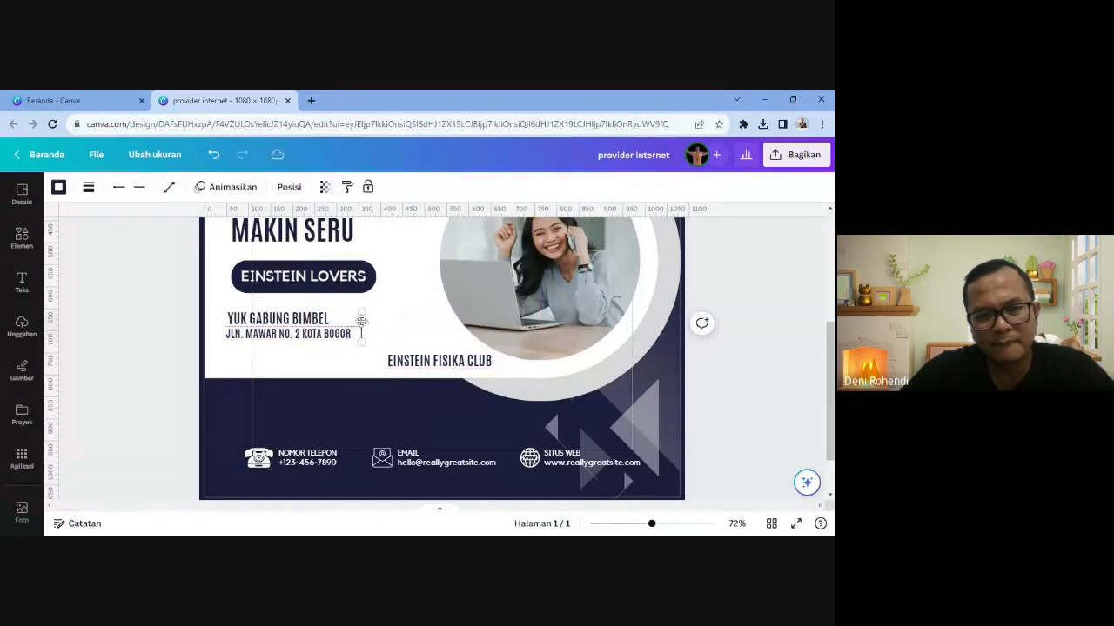
left_click_drag(413, 362, 396, 320)
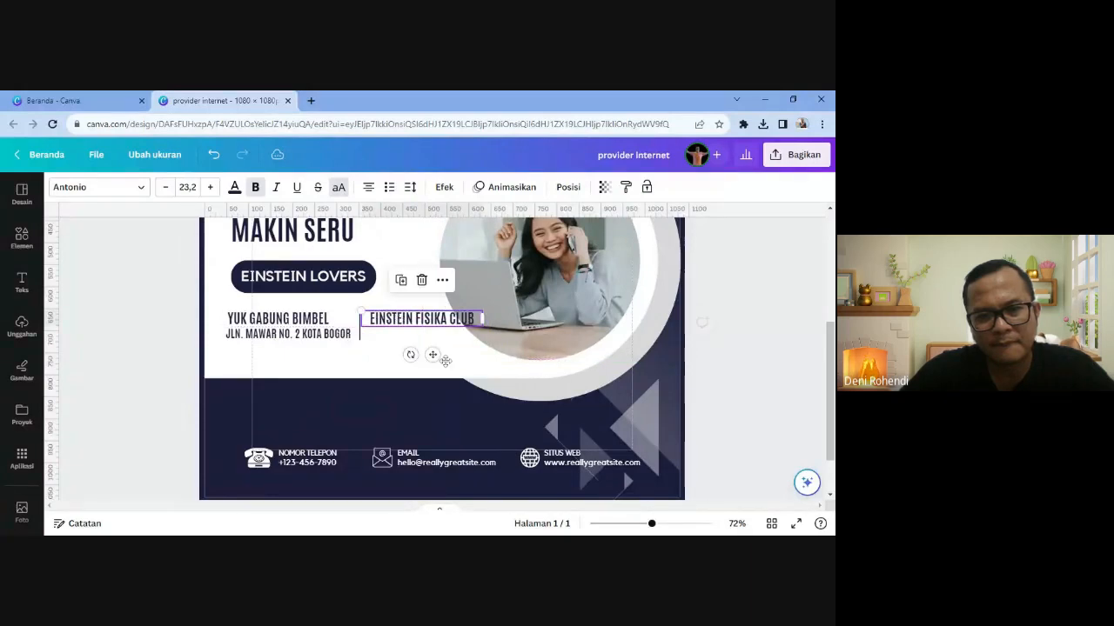
- Narrow the EINSTEIN FISIKA CLUB box to two lines, left-align it and shift it slightly right
left_click_drag(482, 320, 456, 327)
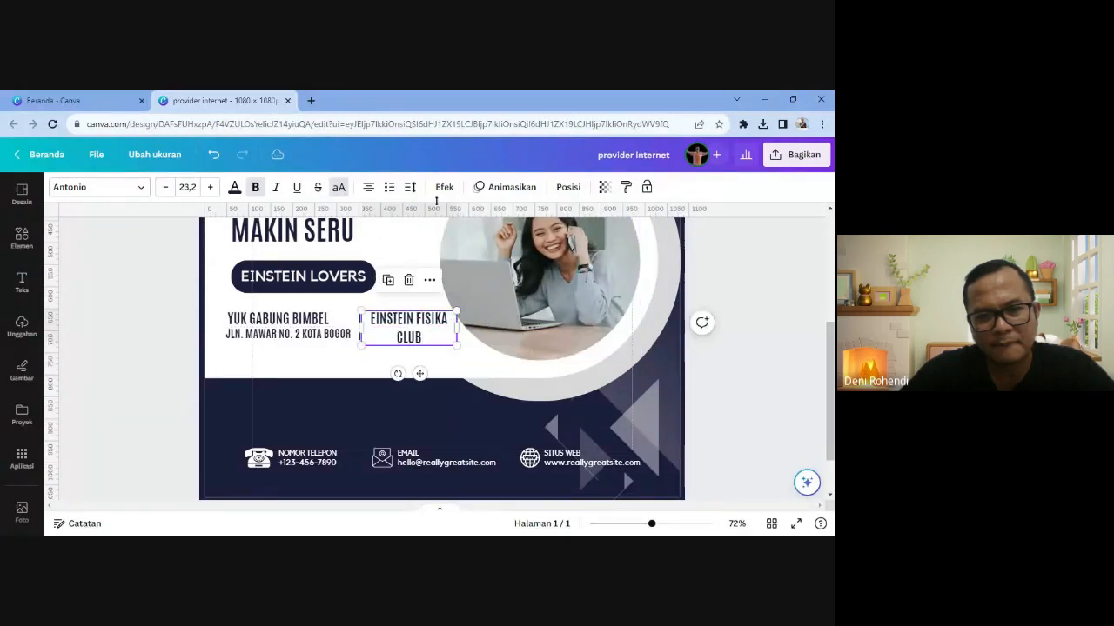
left_click(369, 187)
left_click(442, 372)
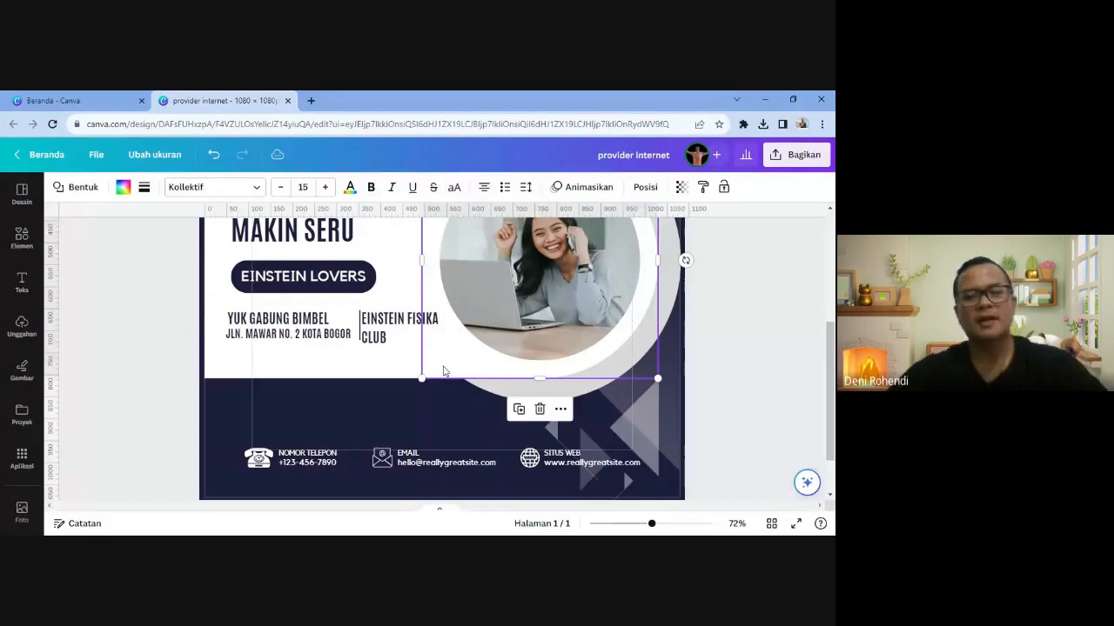
left_click_drag(389, 329, 395, 325)
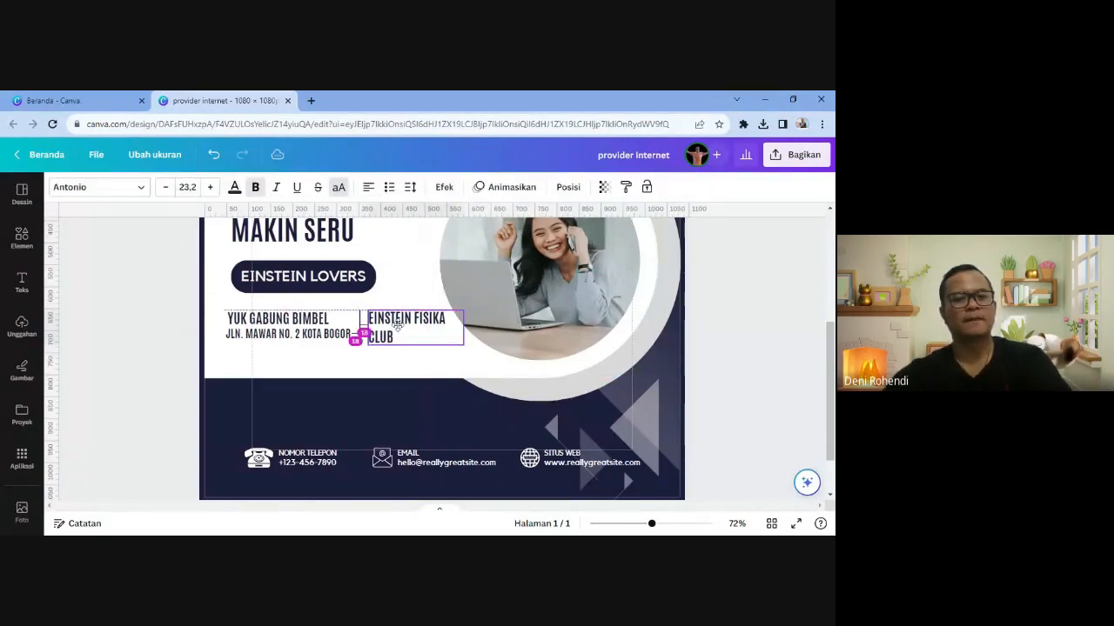
left_click(754, 323)
scroll(751, 325, "up", 3)
- Delete the woman's photo from the circular frame but keep the frame
left_click(535, 379)
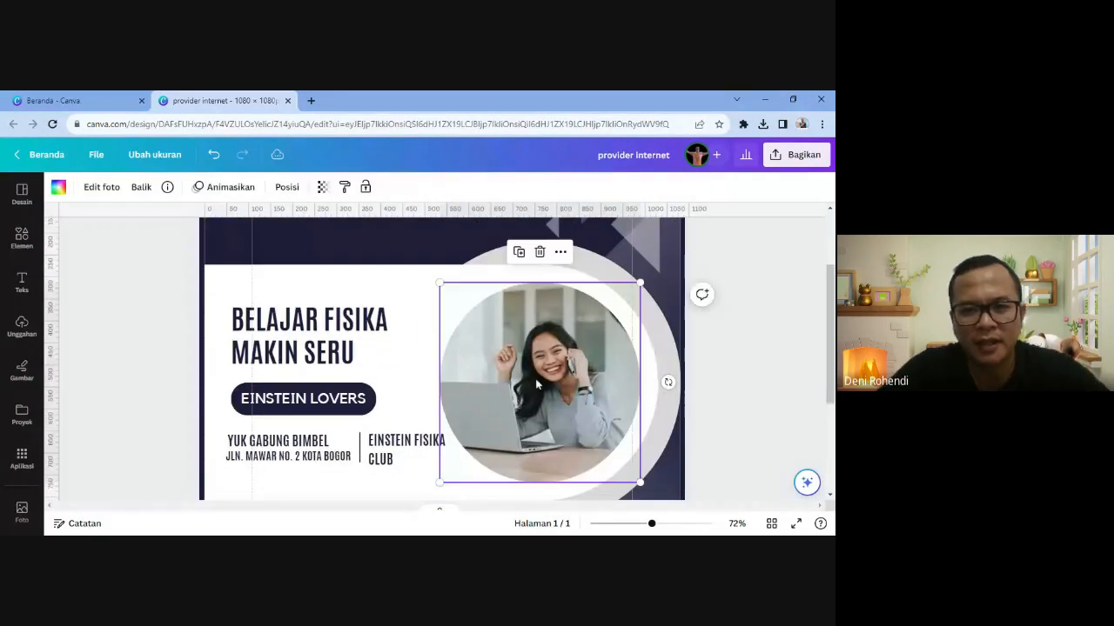
left_click(539, 251)
left_click(549, 285)
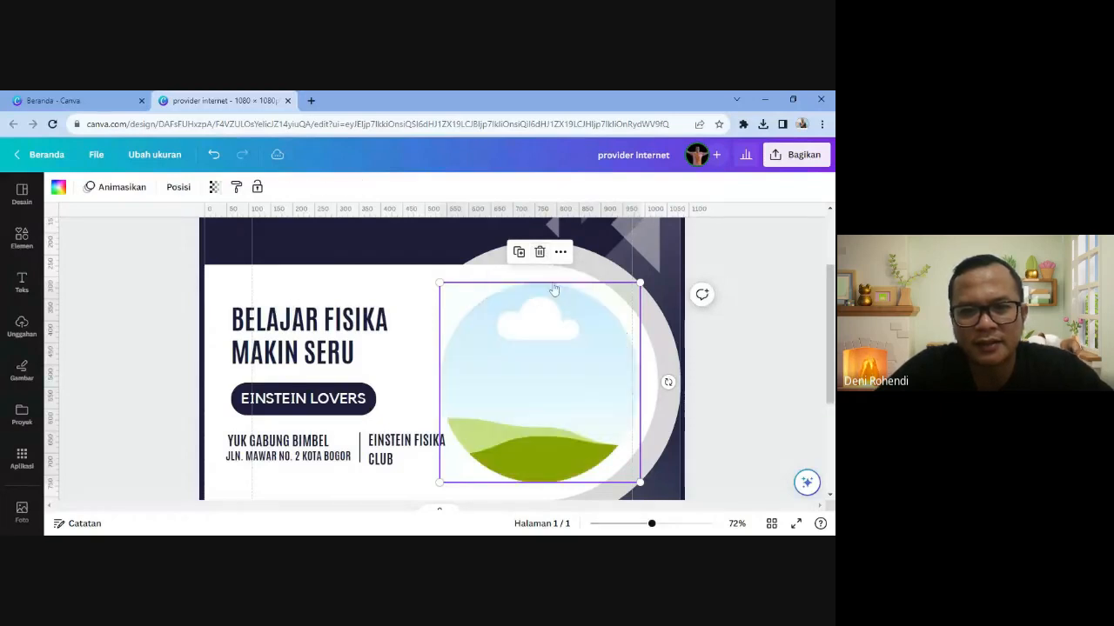
- Search Elements photos for EINSTEIN and fill the circle with the wild-haired boy photo
left_click(21, 237)
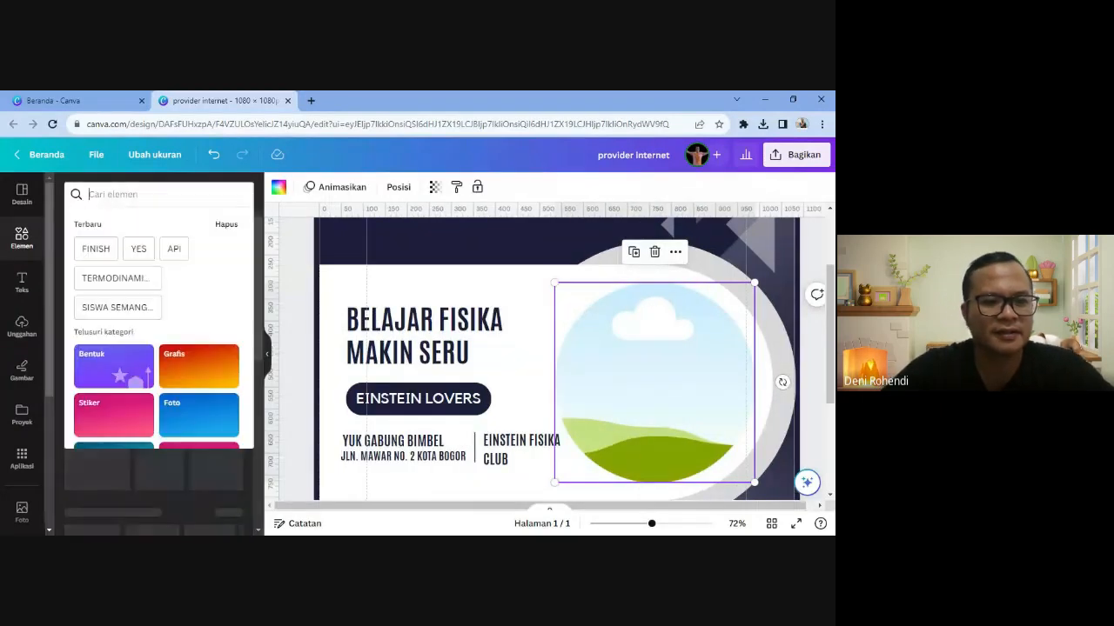
type("EINSTEIN")
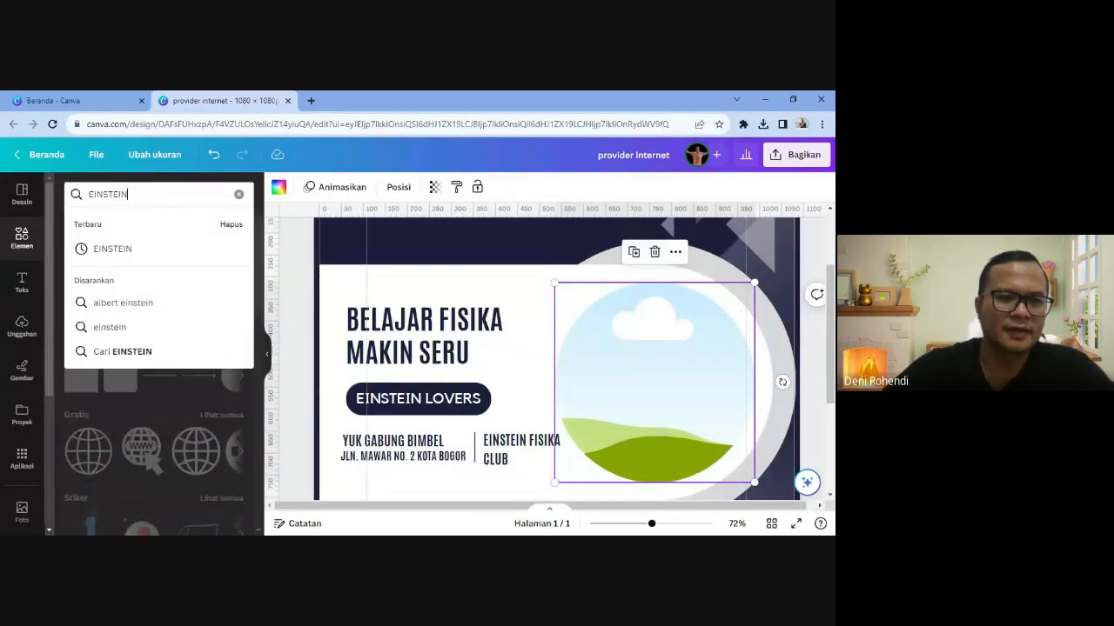
left_click(134, 261)
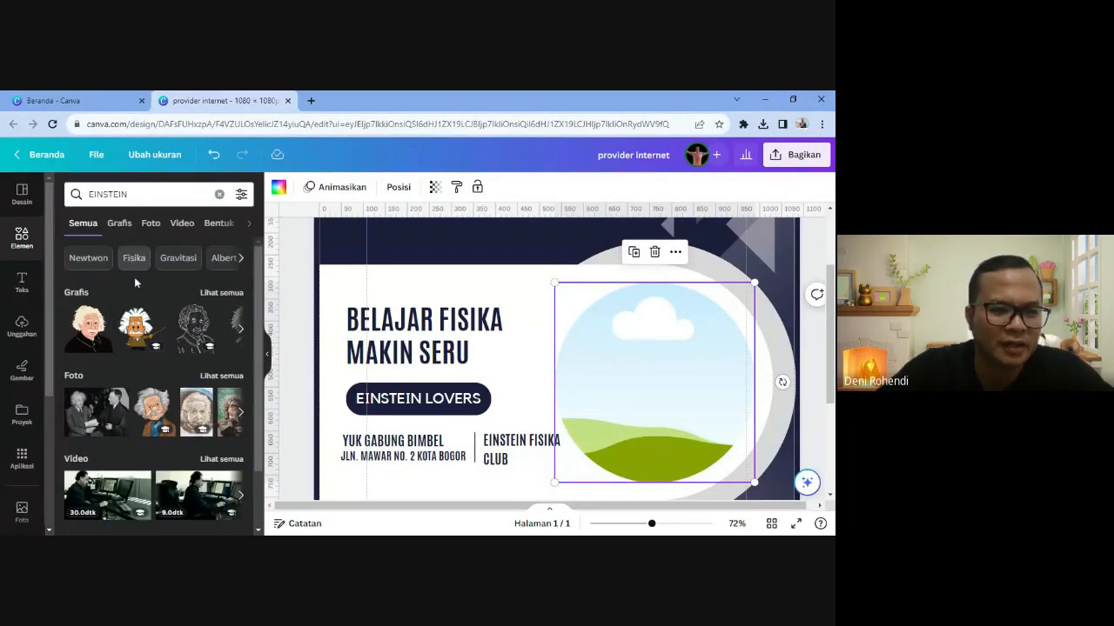
left_click(152, 224)
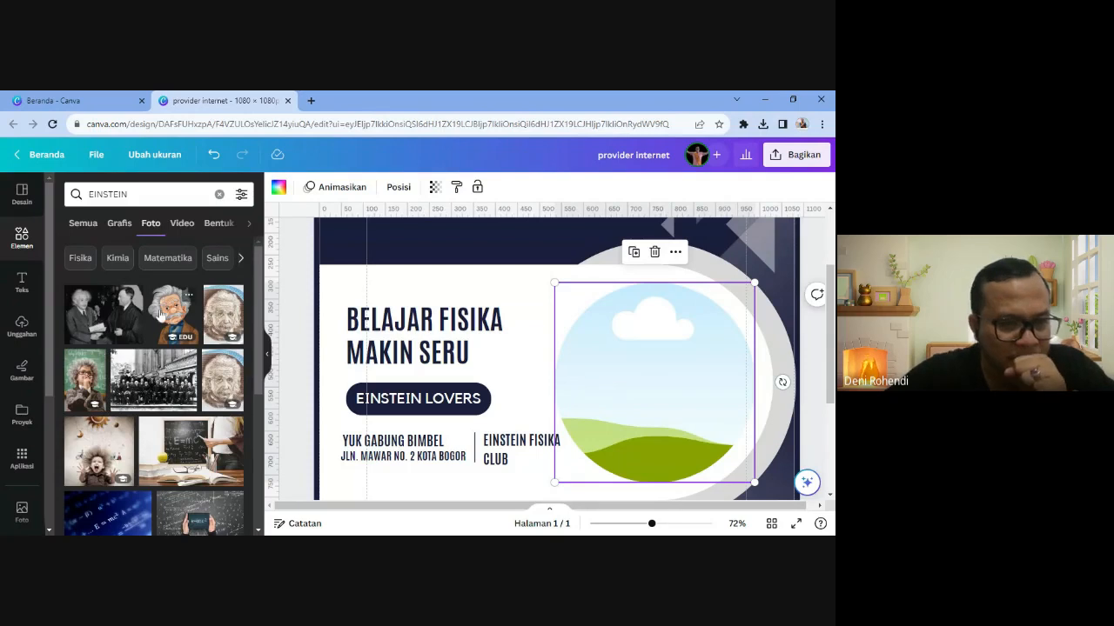
left_click(94, 359)
scroll(467, 370, "down", 2)
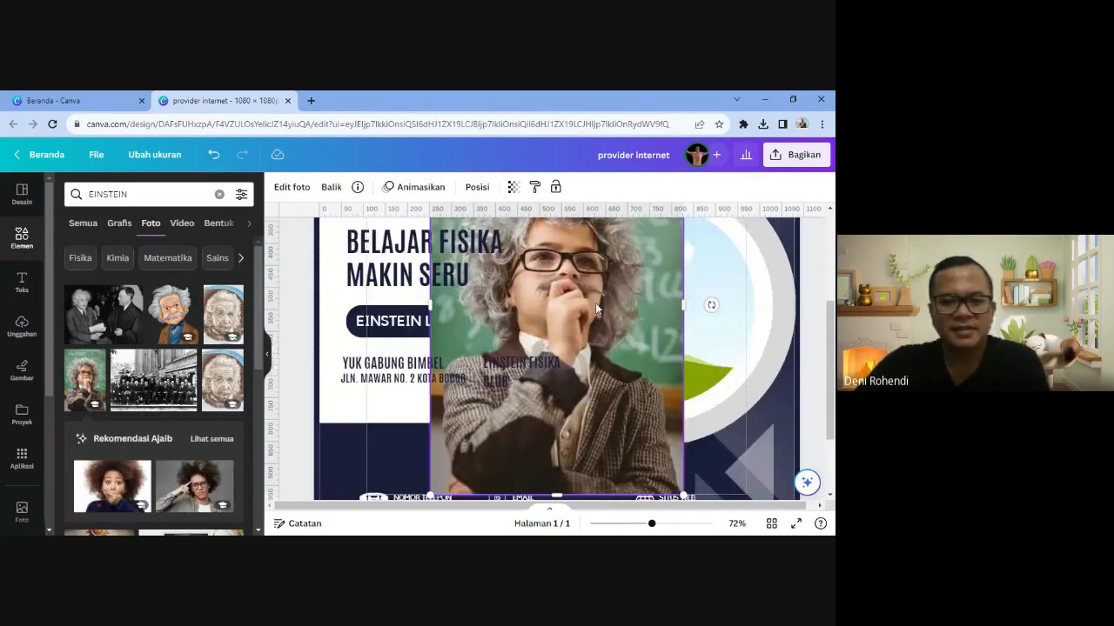
scroll(596, 304, "down", 1)
scroll(596, 304, "up", 1)
left_click_drag(622, 306, 657, 313)
scroll(551, 334, "down", 3)
scroll(537, 333, "up", 5)
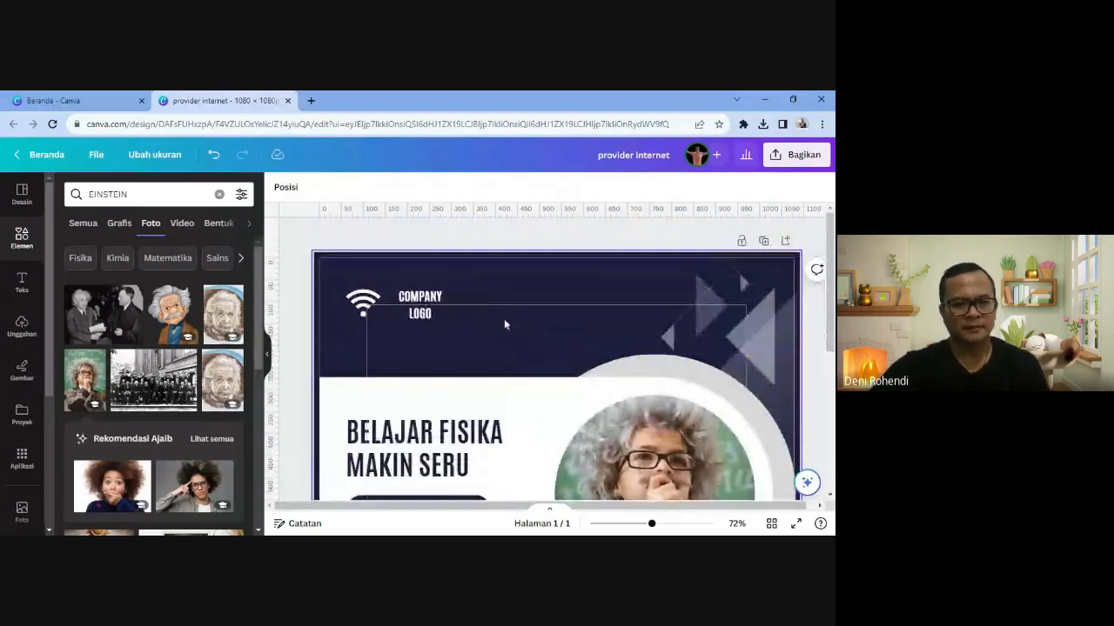
- Change COMPANY LOGO to EINSTEIN CLUB with FISIKA on a second line, nudged slightly up-left
left_click(436, 300)
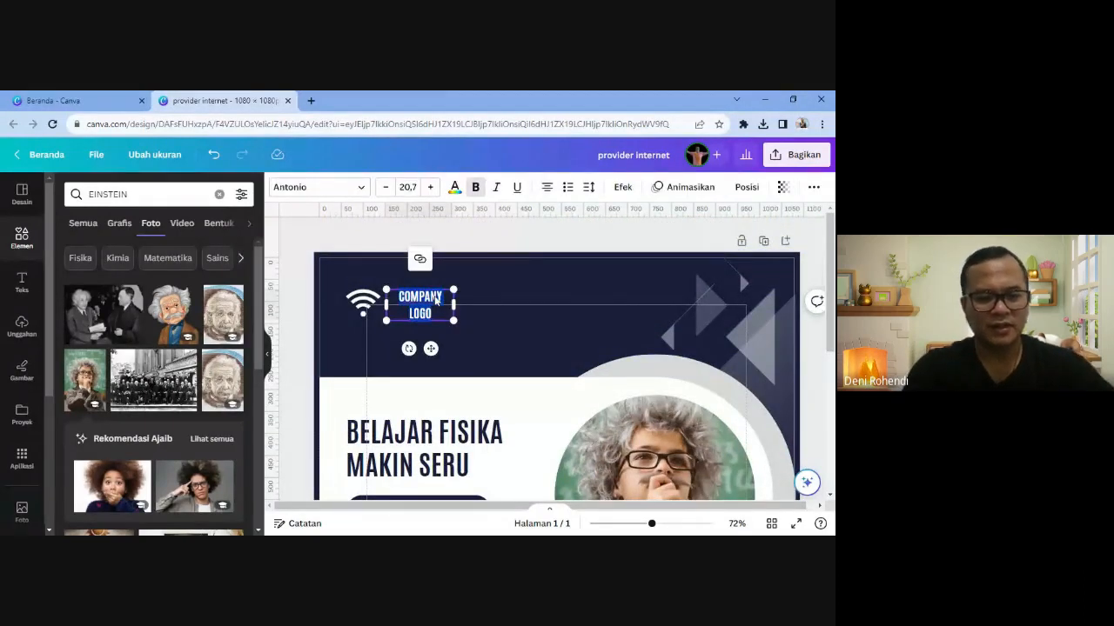
type("EINSTEIN")
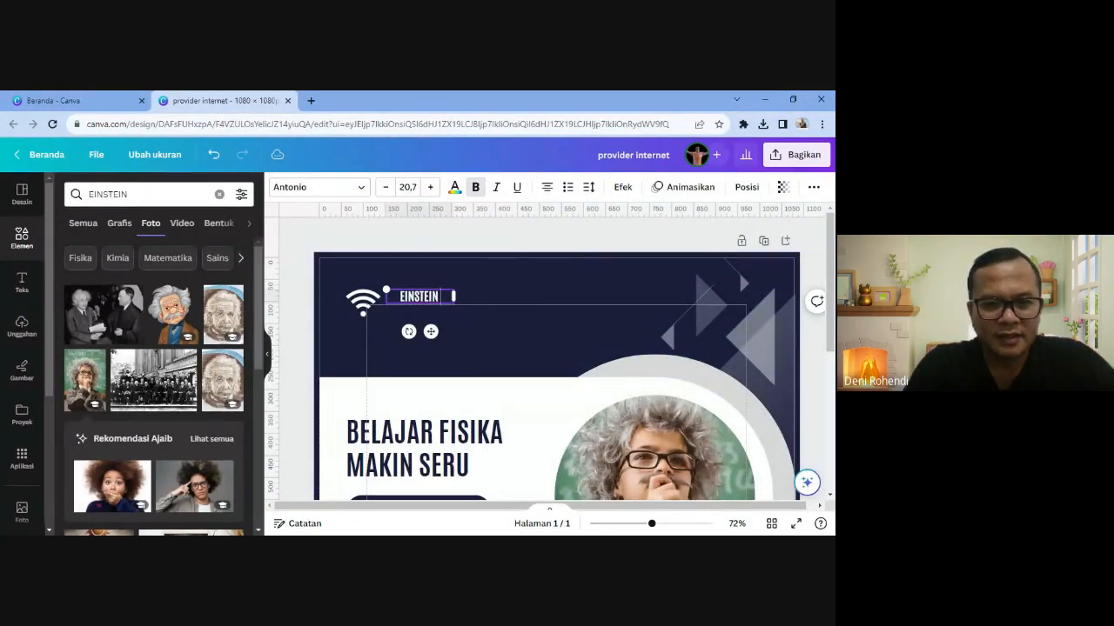
type(" CLUB")
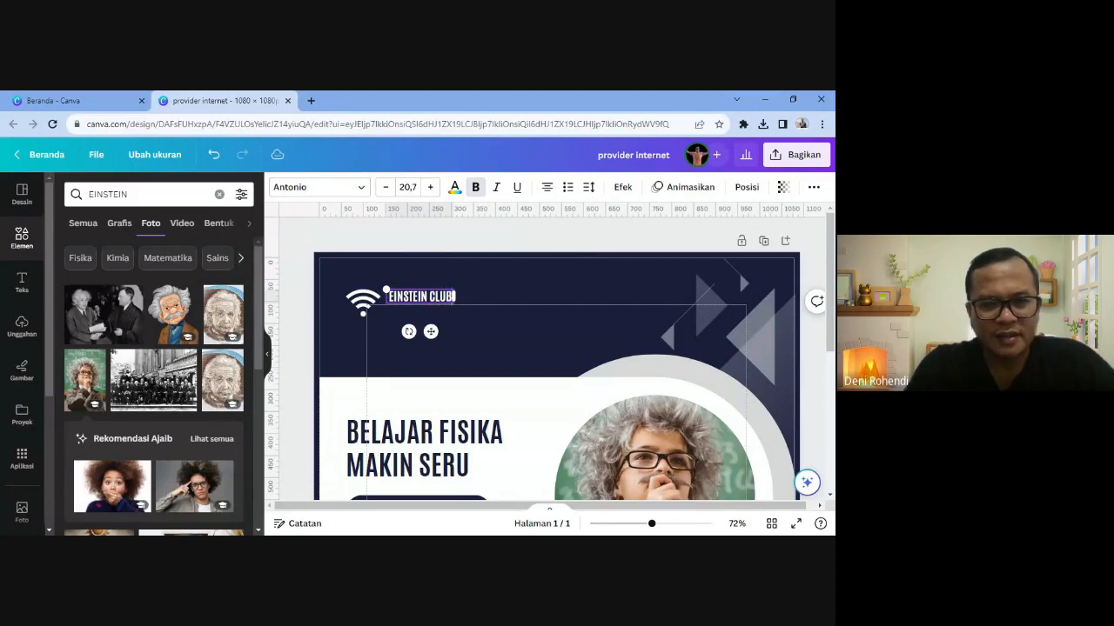
key("Return")
type("FISIKA")
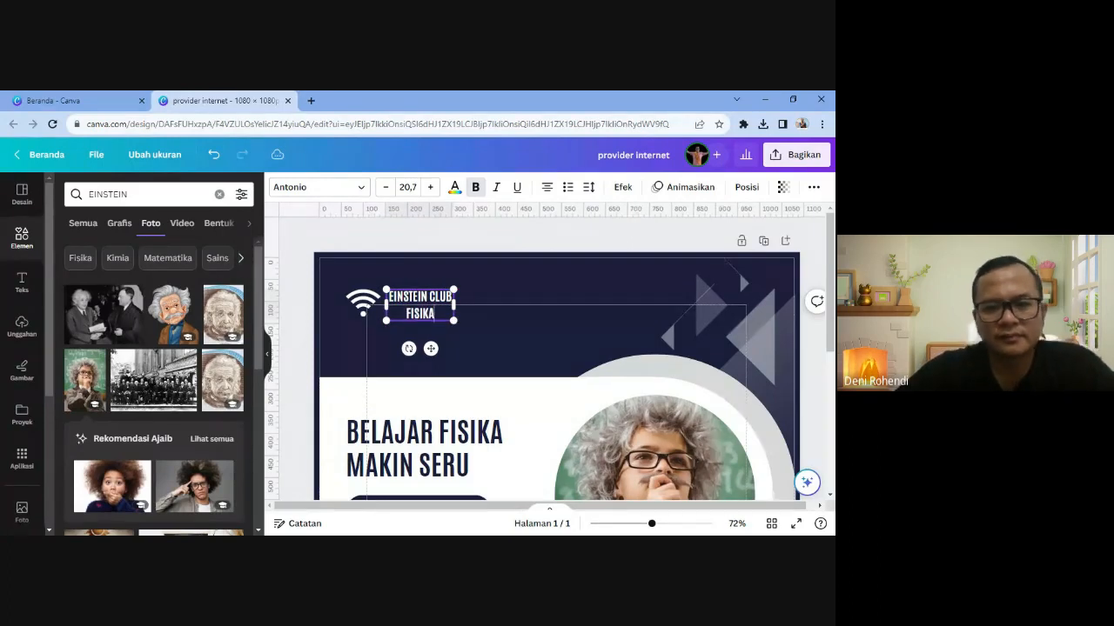
left_click(447, 338)
left_click_drag(429, 314, 427, 313)
left_click(370, 302)
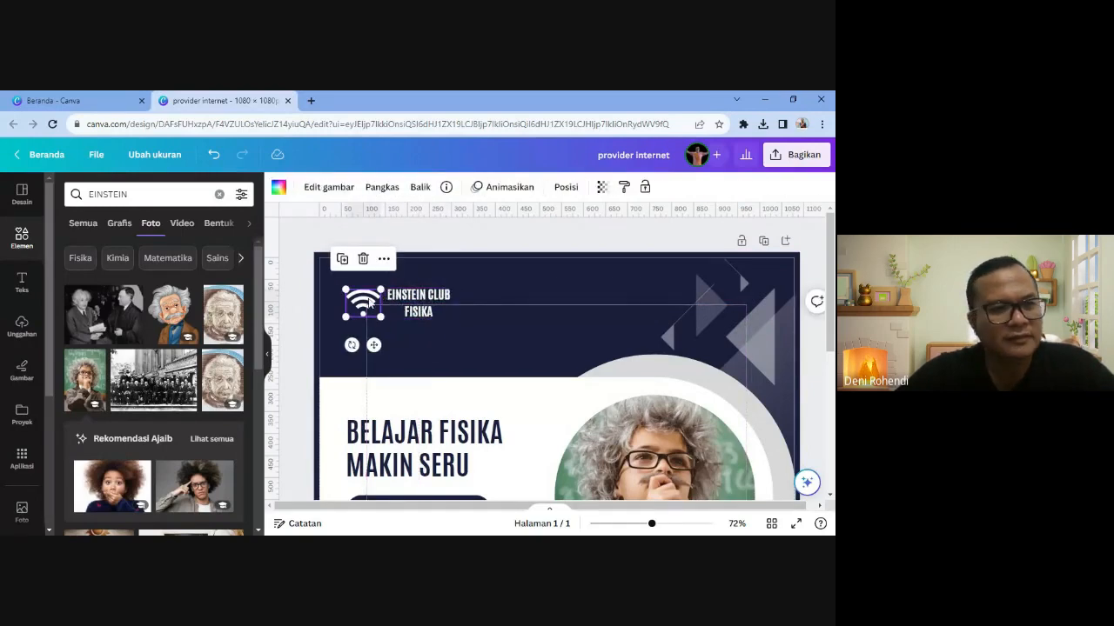
- Search Elements graphics for LOGO and add the colourful swoosh logo to the page
left_click(7, 248)
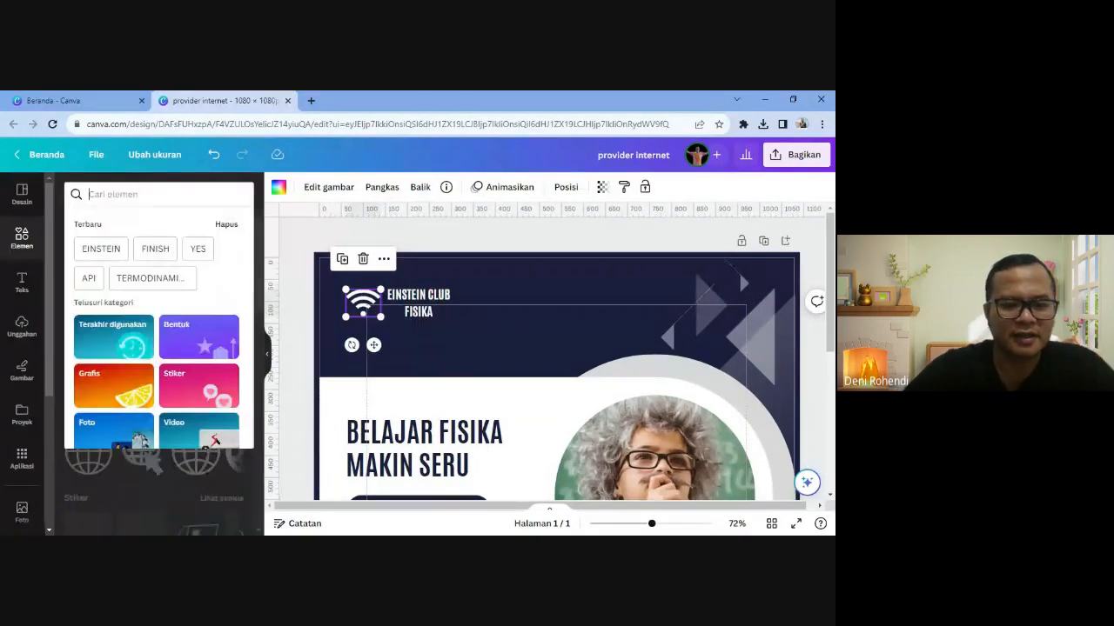
type("LOGO")
key("Return")
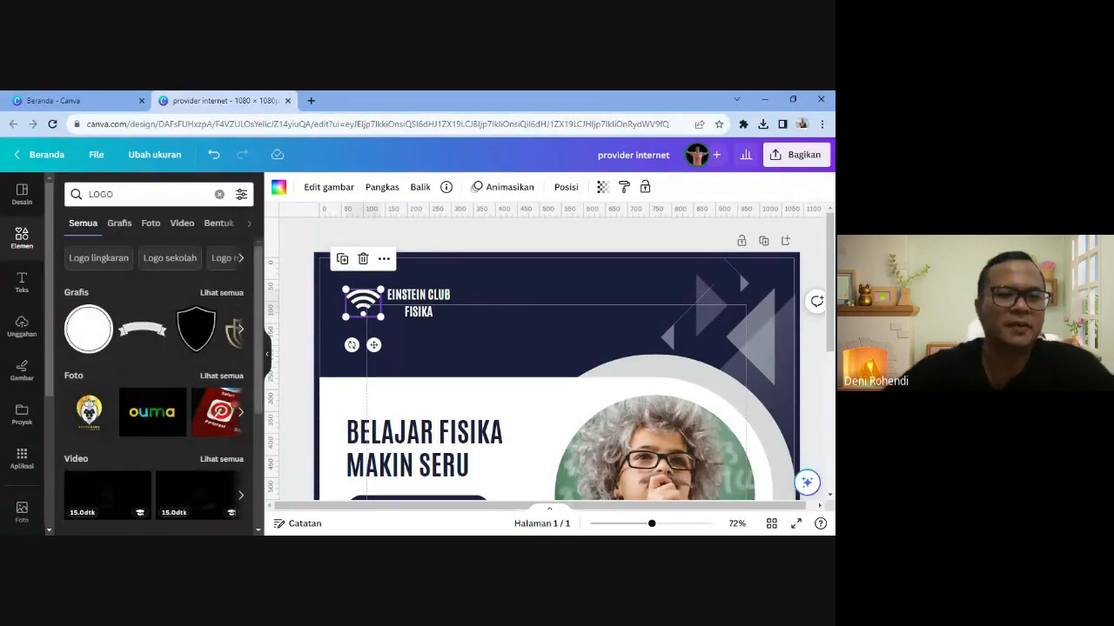
left_click(219, 293)
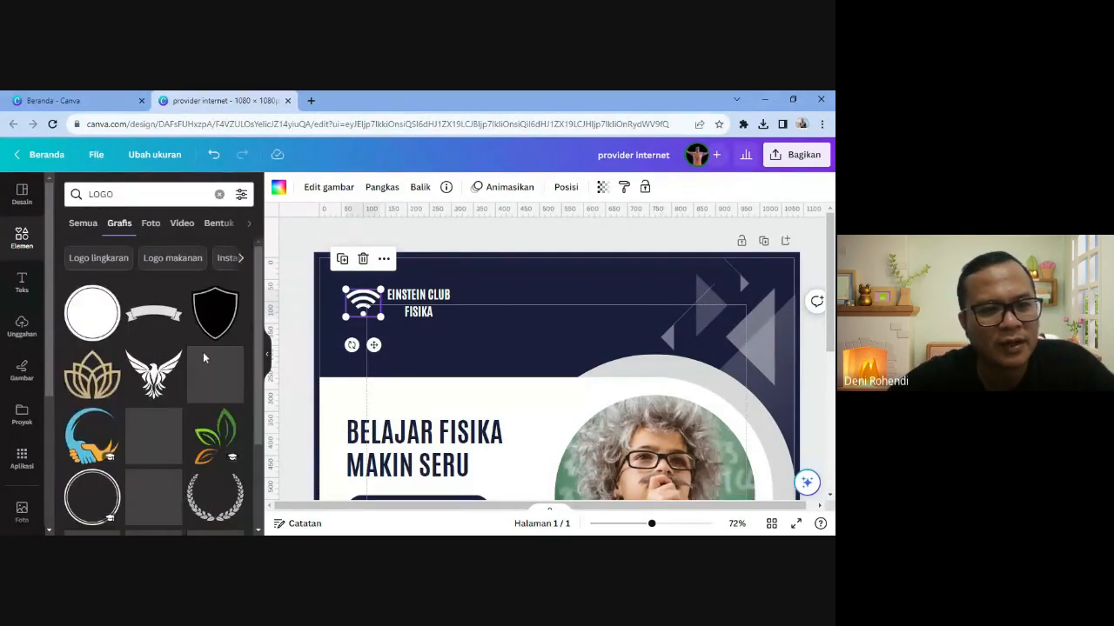
scroll(193, 451, "down", 1)
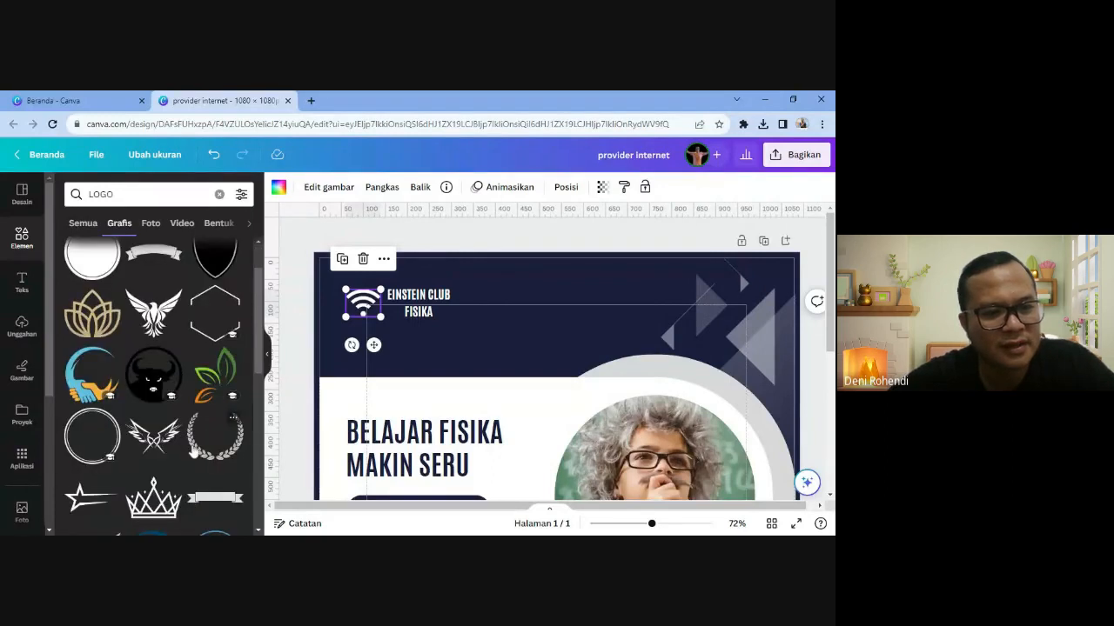
scroll(193, 445, "down", 3)
scroll(194, 446, "down", 1)
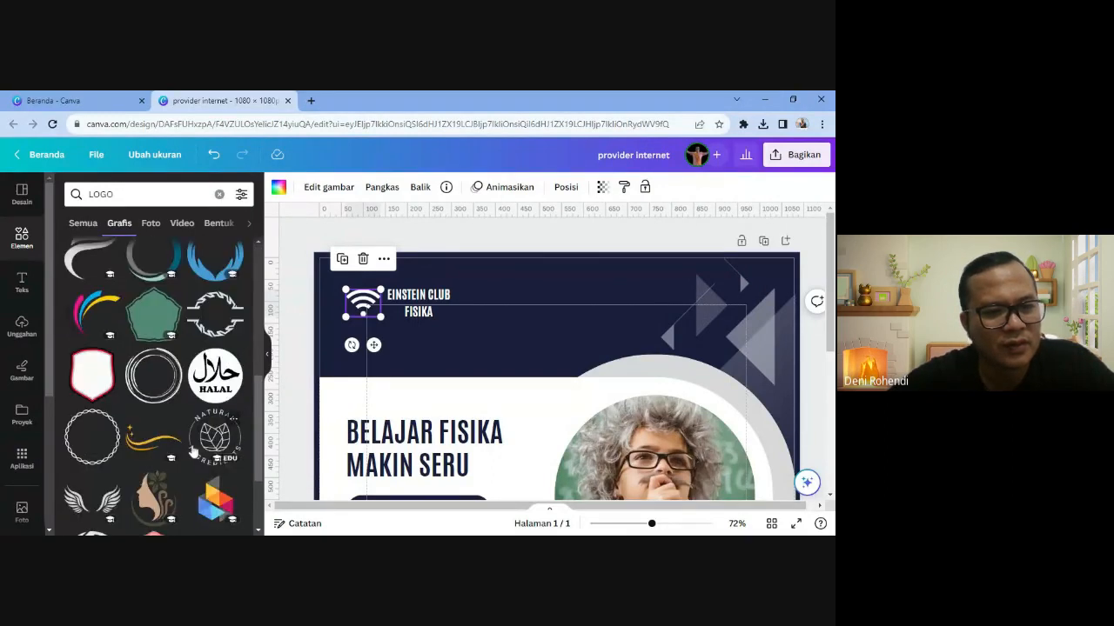
scroll(95, 374, "up", 1)
left_click(92, 374)
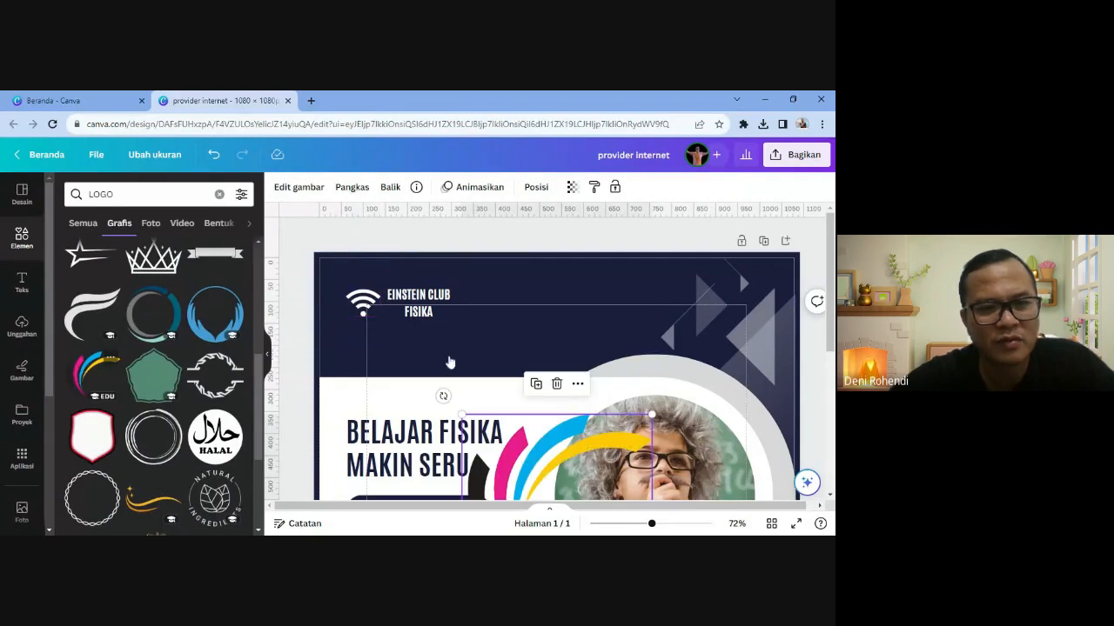
left_click_drag(539, 435, 539, 287)
- Delete the wifi icon and shrink the swoosh into a small logo beside EINSTEIN CLUB FISIKA
left_click(361, 305)
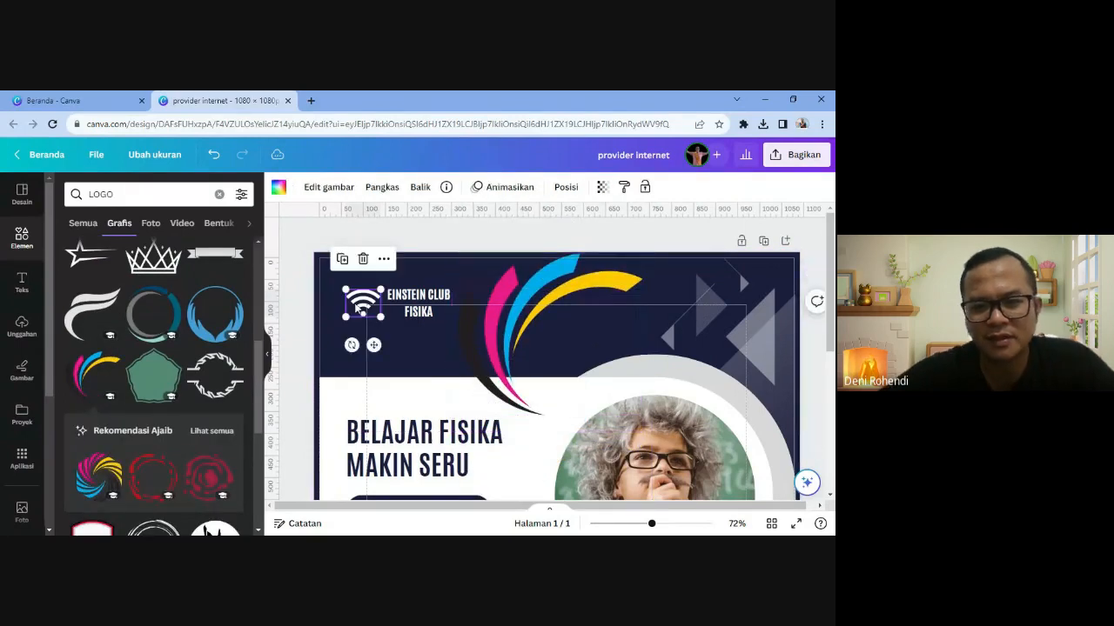
key("Delete")
left_click(465, 273)
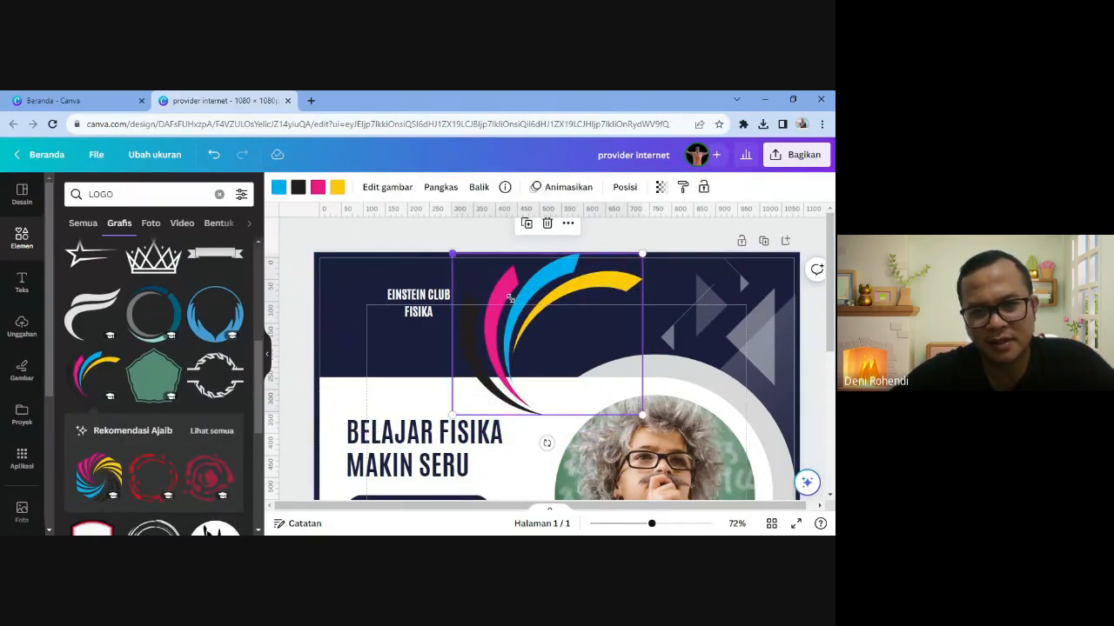
left_click_drag(509, 298, 375, 288)
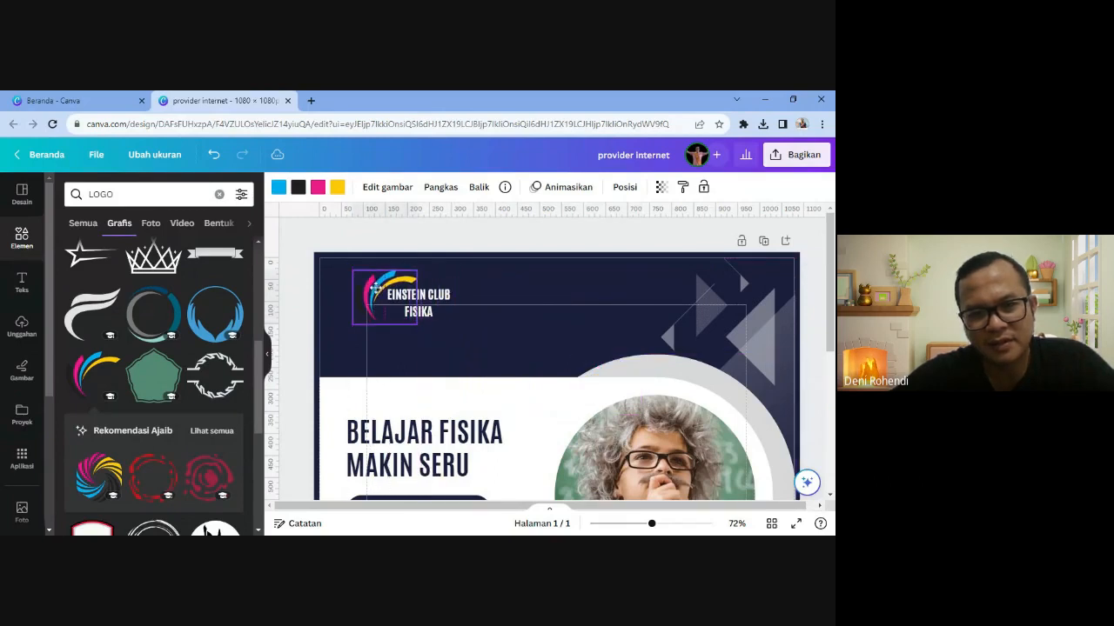
left_click(488, 346)
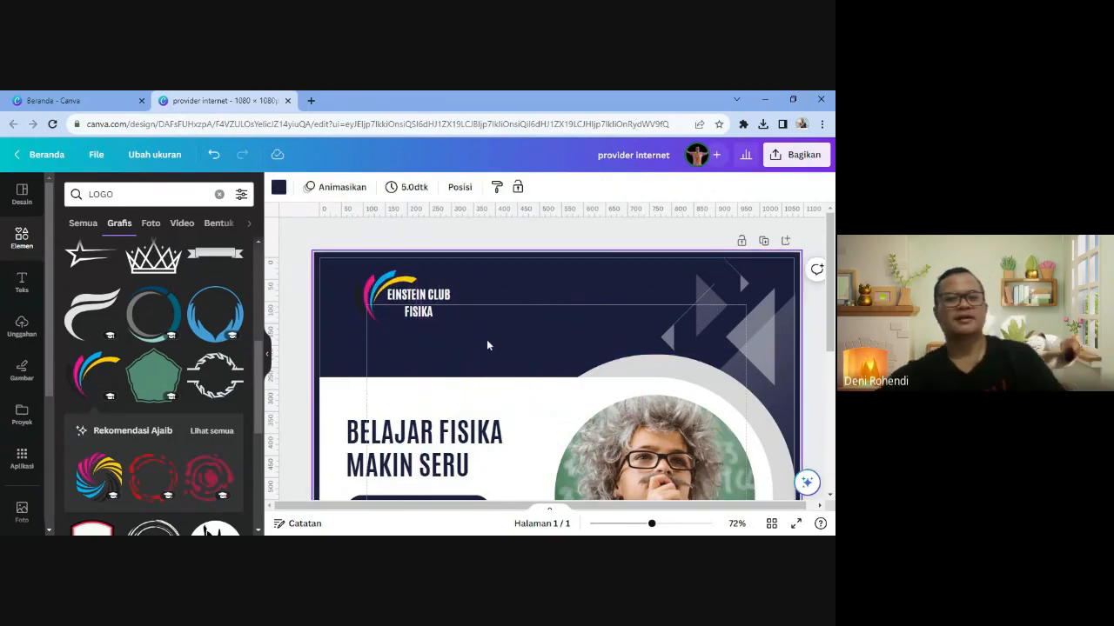
scroll(488, 346, "down", 5)
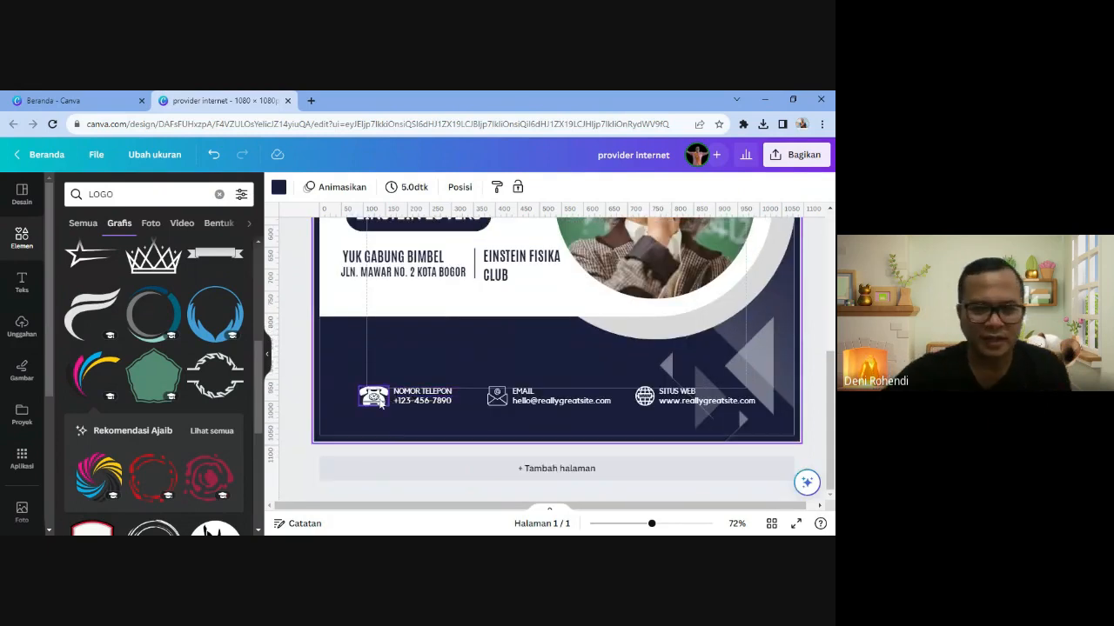
- Replace the footer phone number with the club's mobile number and delete the telephone icon
left_click(380, 402)
double_click(412, 403)
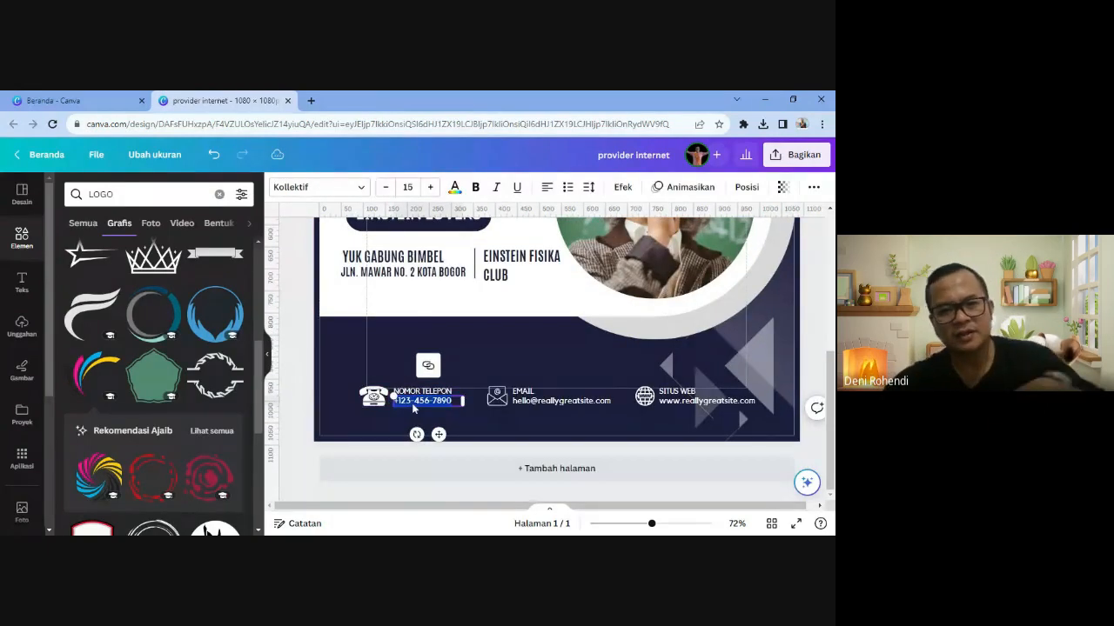
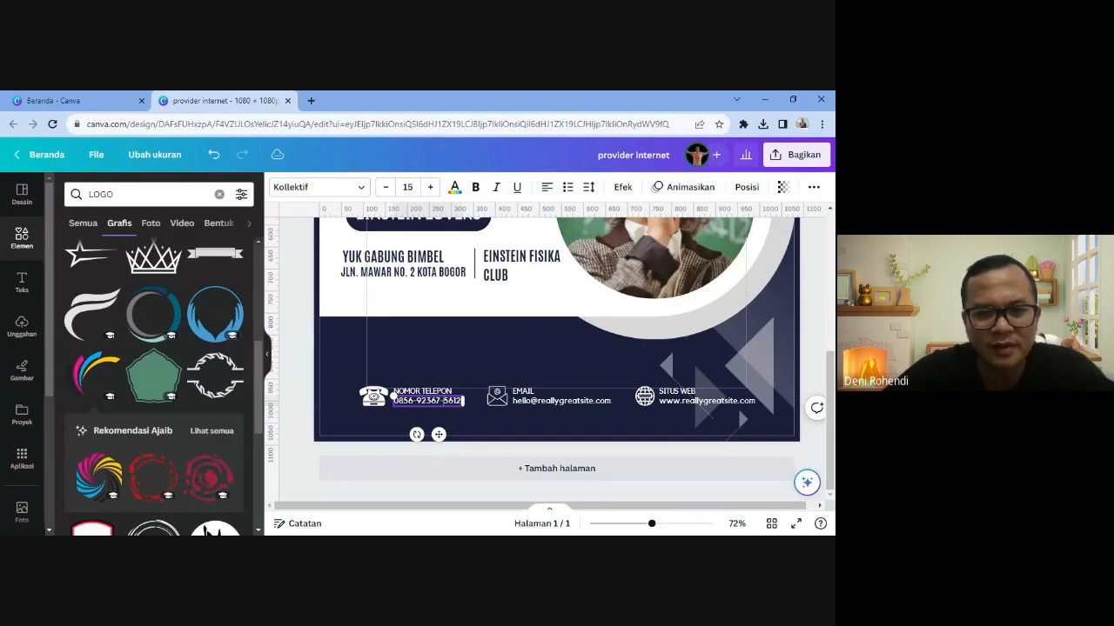
left_click(375, 397)
key("Delete")
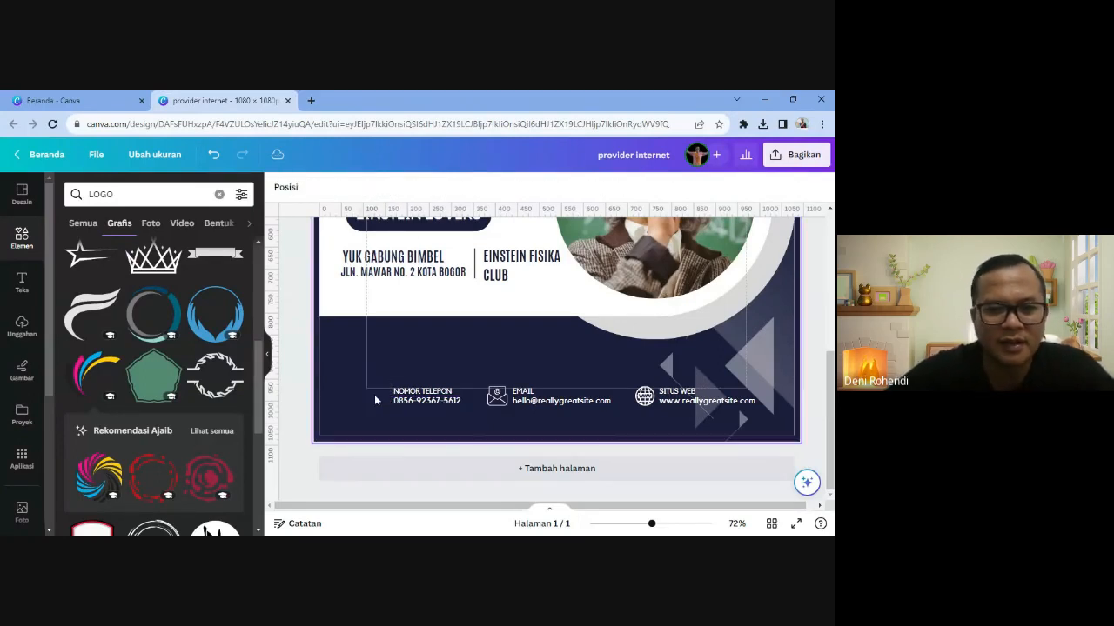
left_click(98, 194)
- Search 'LOGO WA' and place a small green WhatsApp logo beside NOMOR TELEPON, deleting the extra copy
double_click(97, 194)
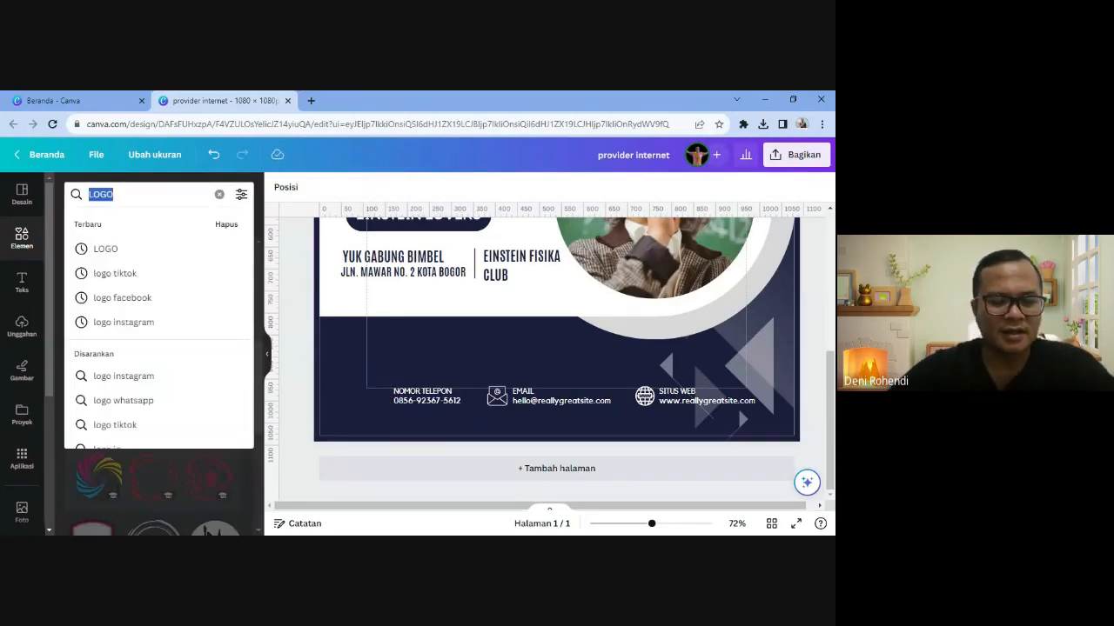
type("LOGO WA")
key("Return")
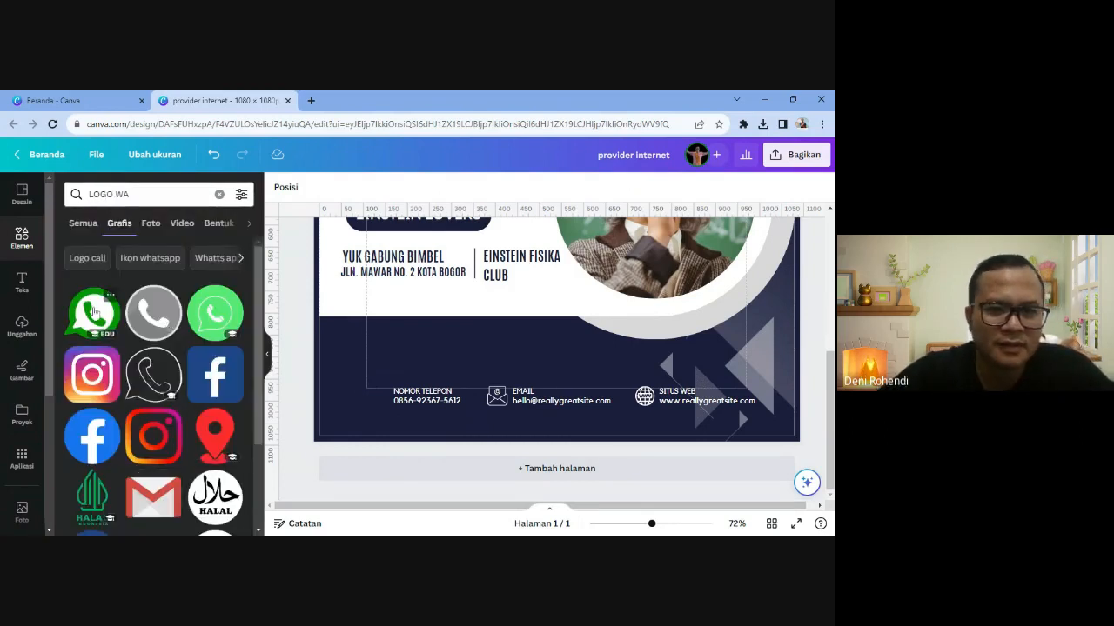
left_click(93, 311)
left_click_drag(592, 287, 458, 367)
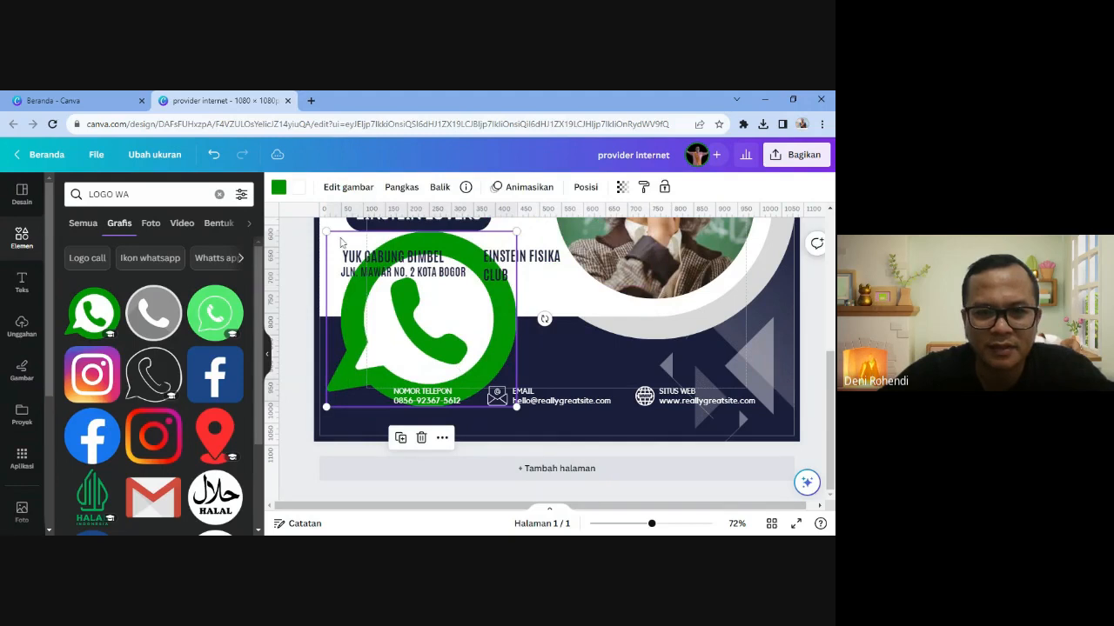
left_click_drag(326, 231, 381, 400)
left_click(356, 363)
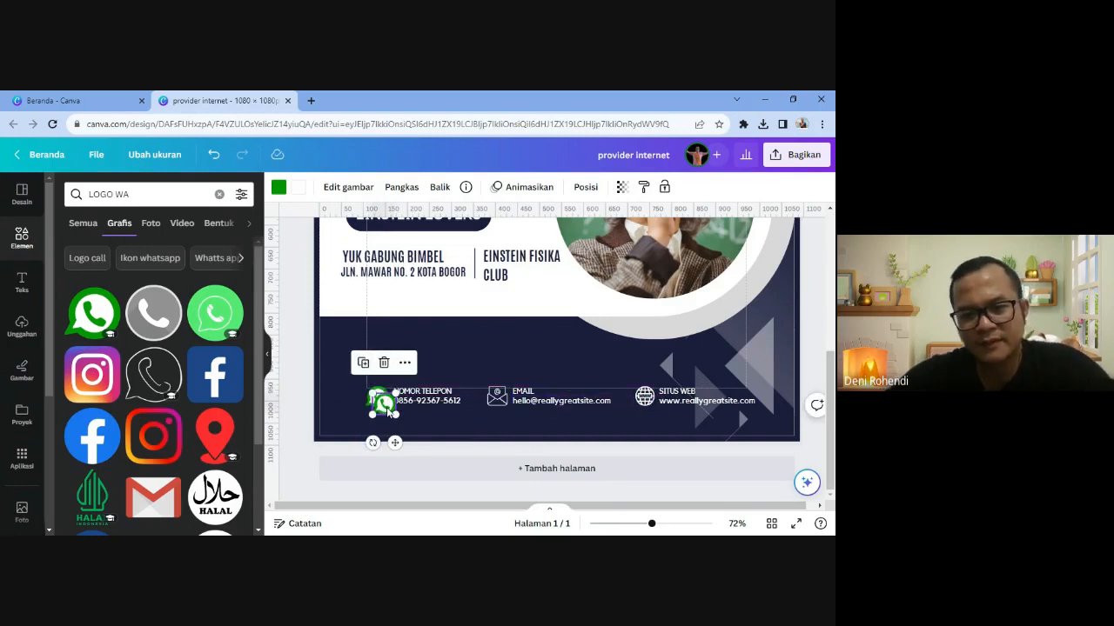
key("Delete")
left_click(416, 419)
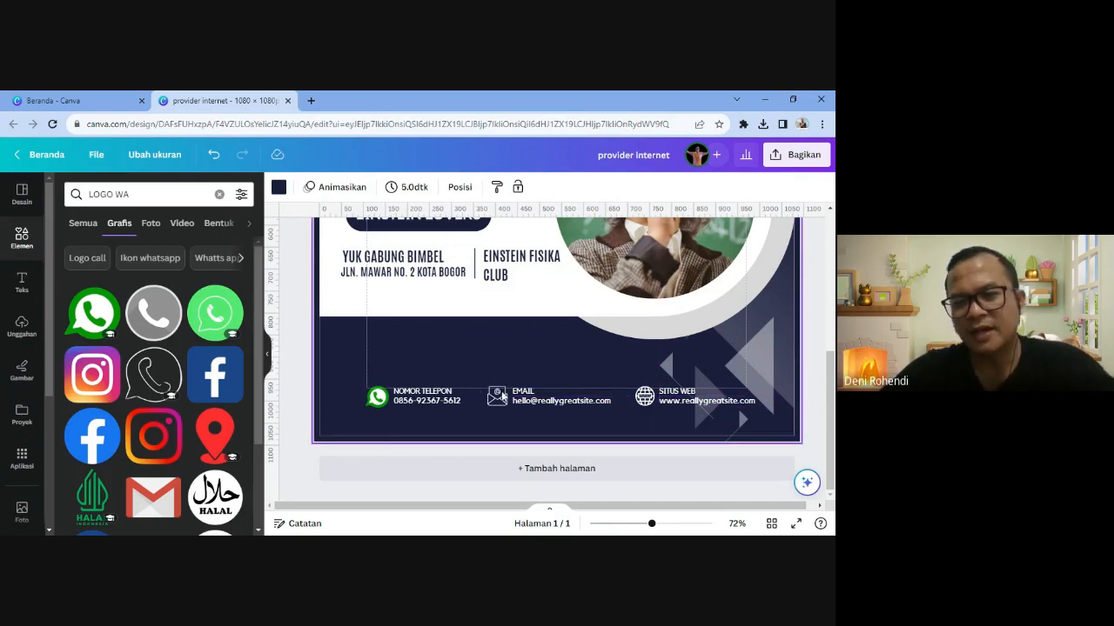
left_click_drag(502, 396, 696, 405)
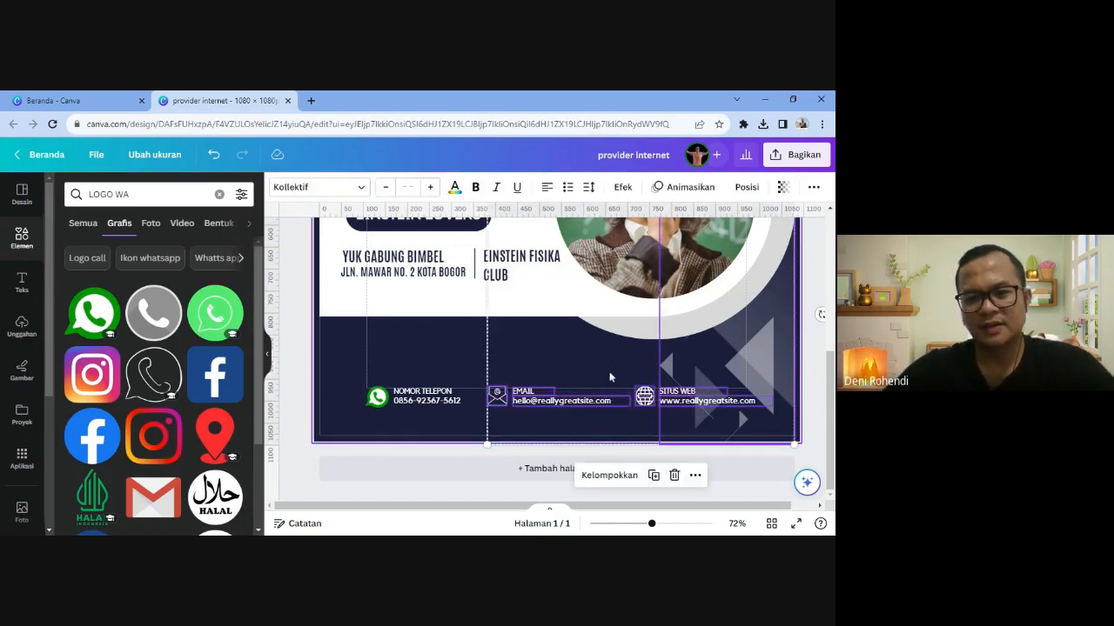
- Delete the email envelope icon, search 'logo instagram', and discard the black Instagram logo
left_click(497, 396)
key("Delete")
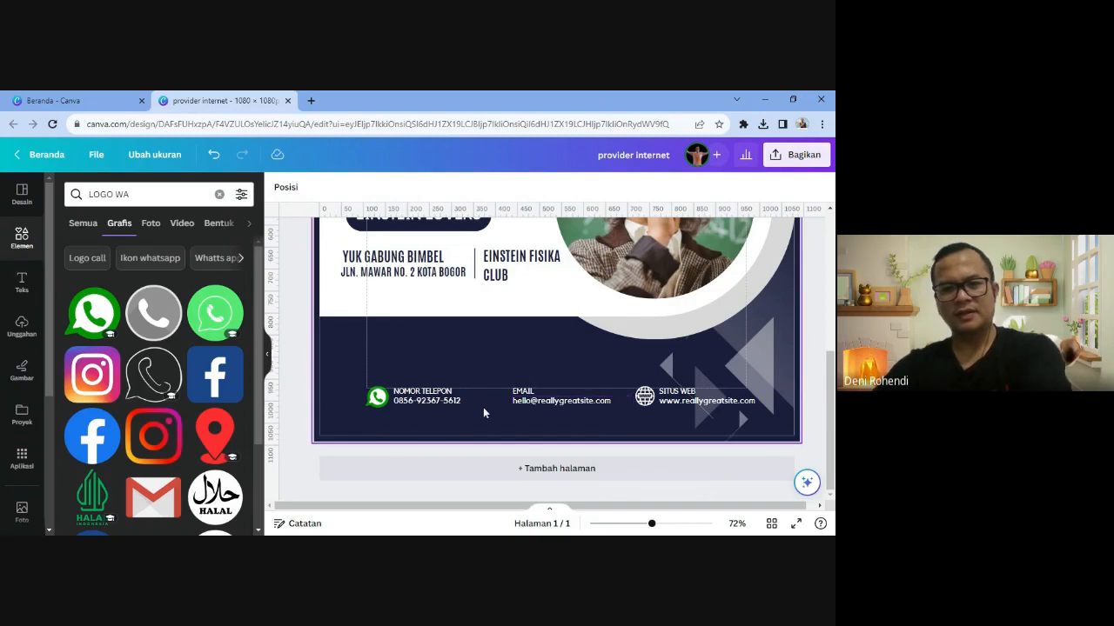
triple_click(111, 194)
type("L")
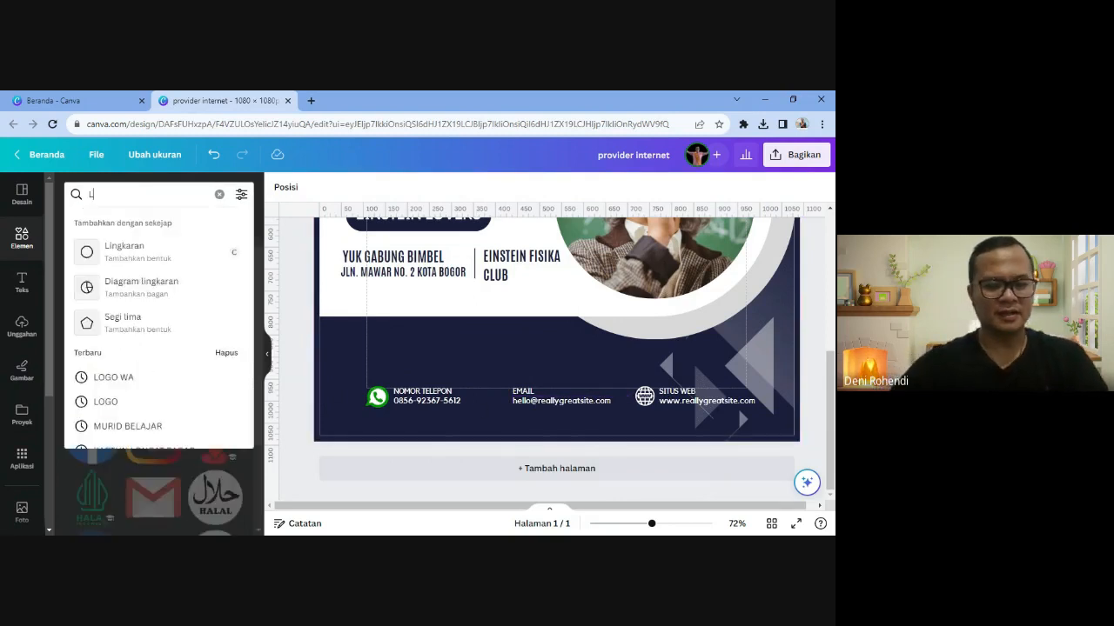
type("OGO INS")
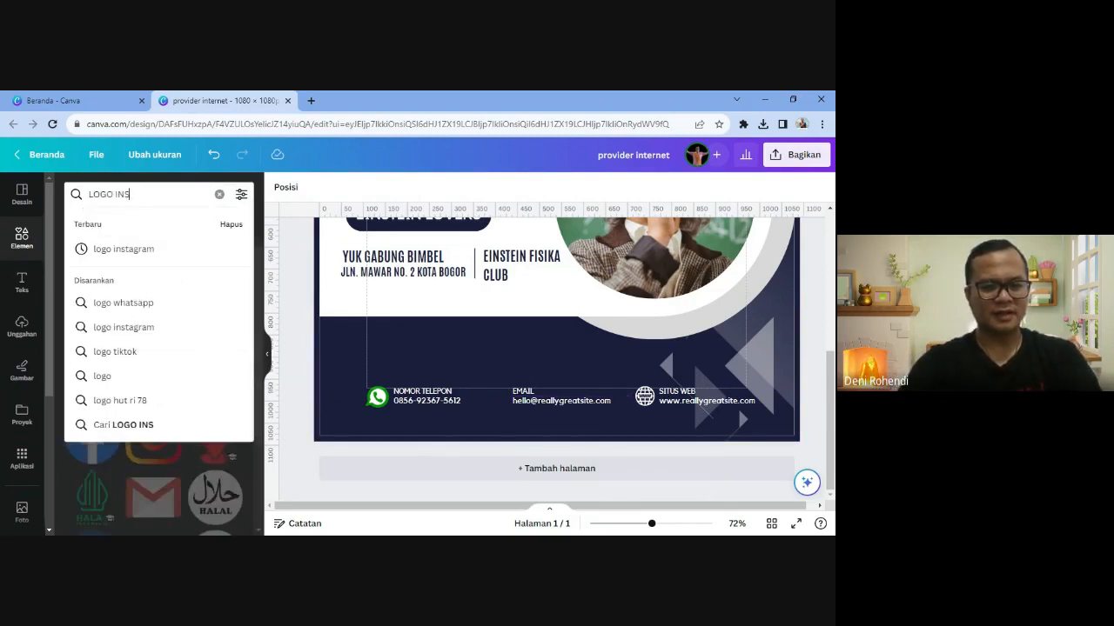
type("TAG")
key("Down")
key("Return")
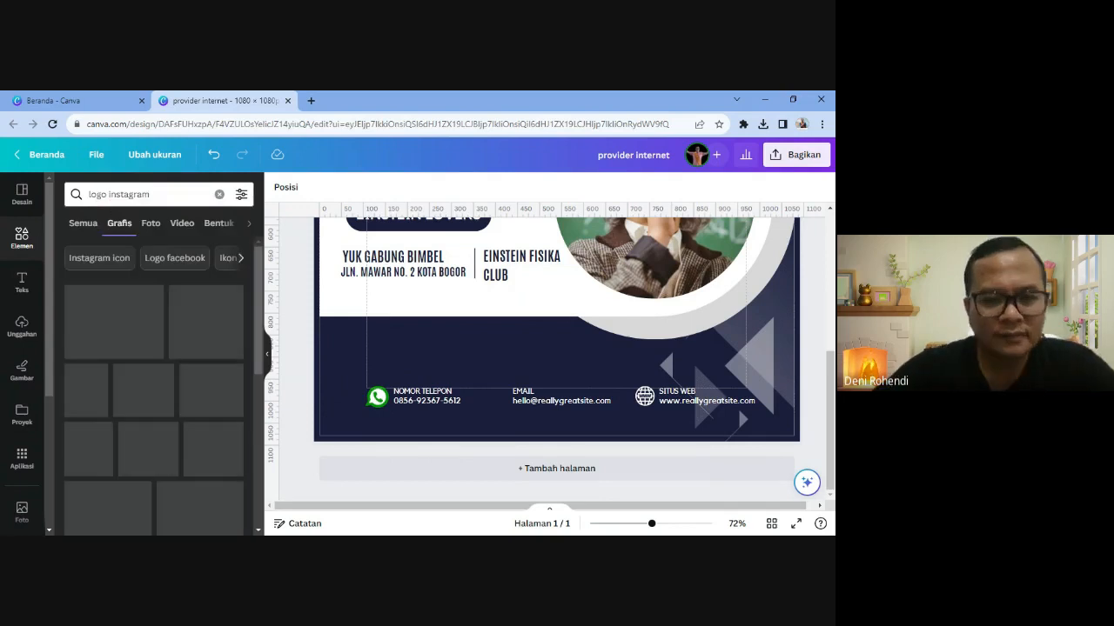
left_click(158, 312)
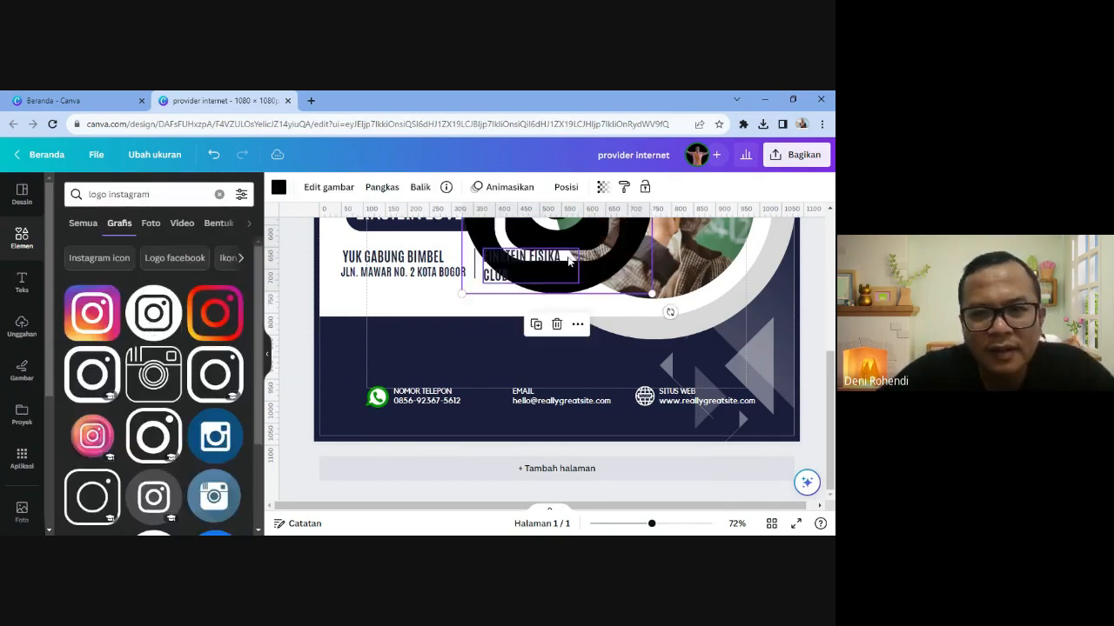
left_click_drag(570, 262, 572, 286)
key("ctrl+z")
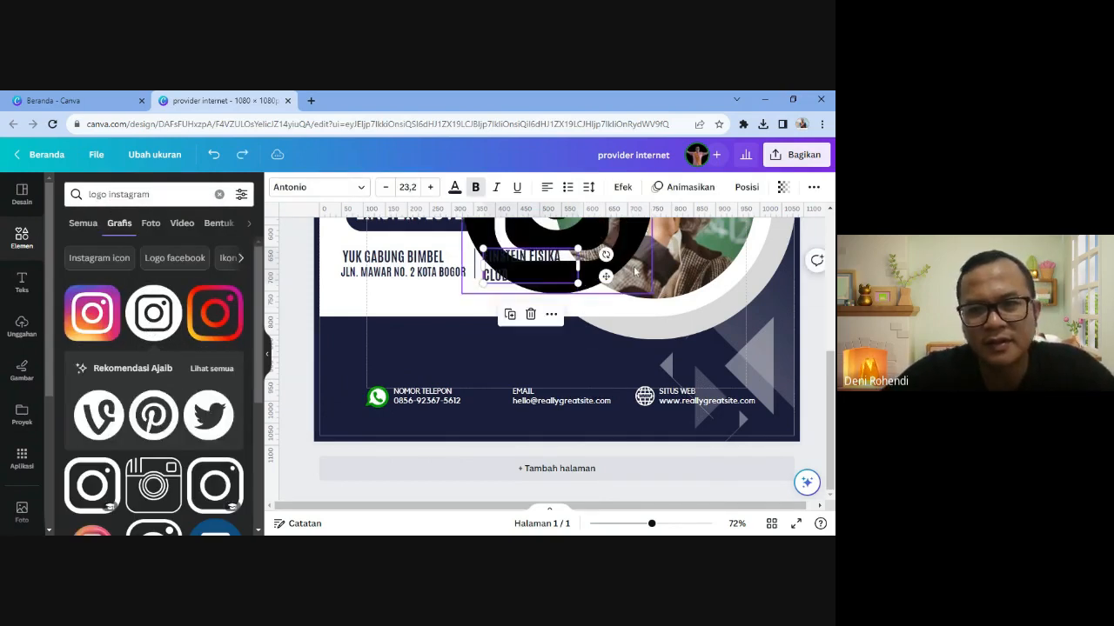
left_click_drag(636, 263, 566, 415)
left_click_drag(395, 258, 510, 361)
key("Delete")
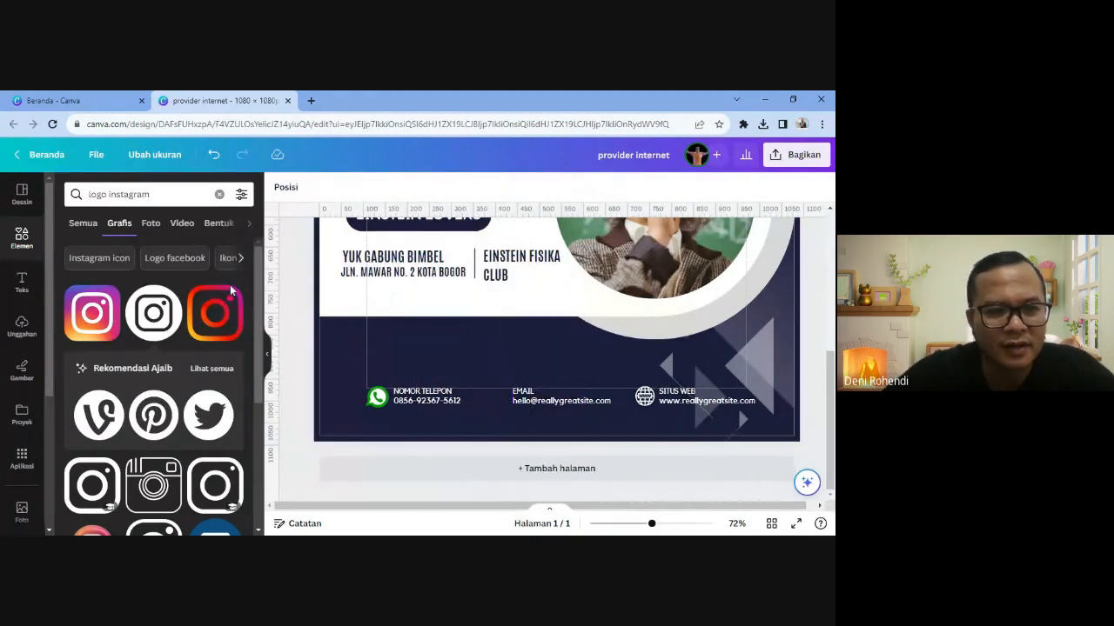
- Place the colourful Instagram logo in the footer, shrunk to a small icon beside EMAIL
left_click_drag(617, 297, 611, 321)
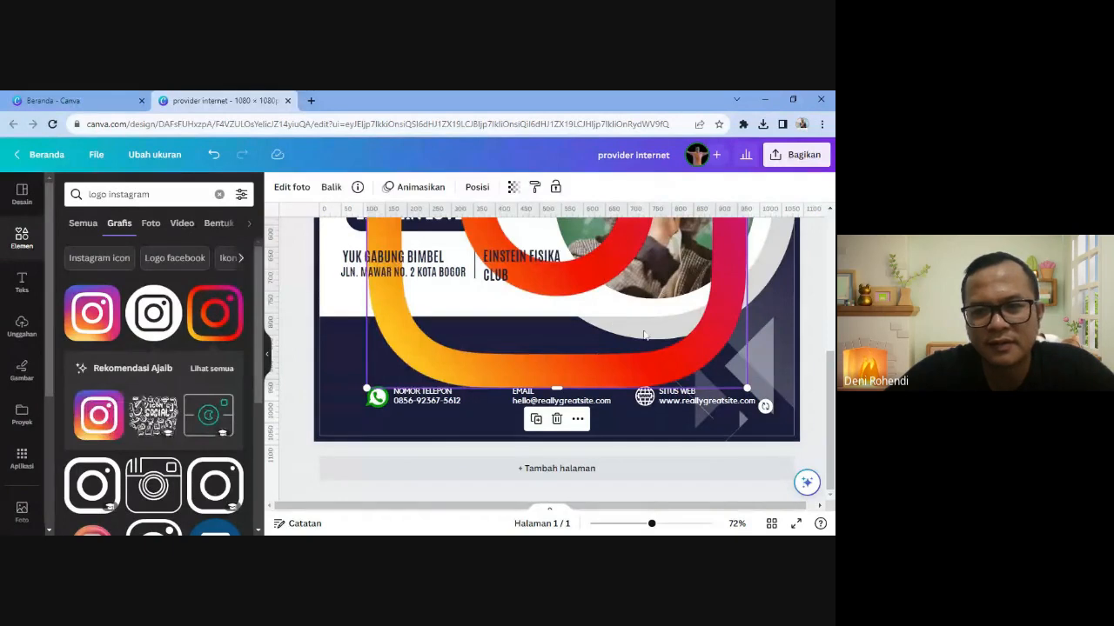
left_click_drag(746, 385, 532, 467)
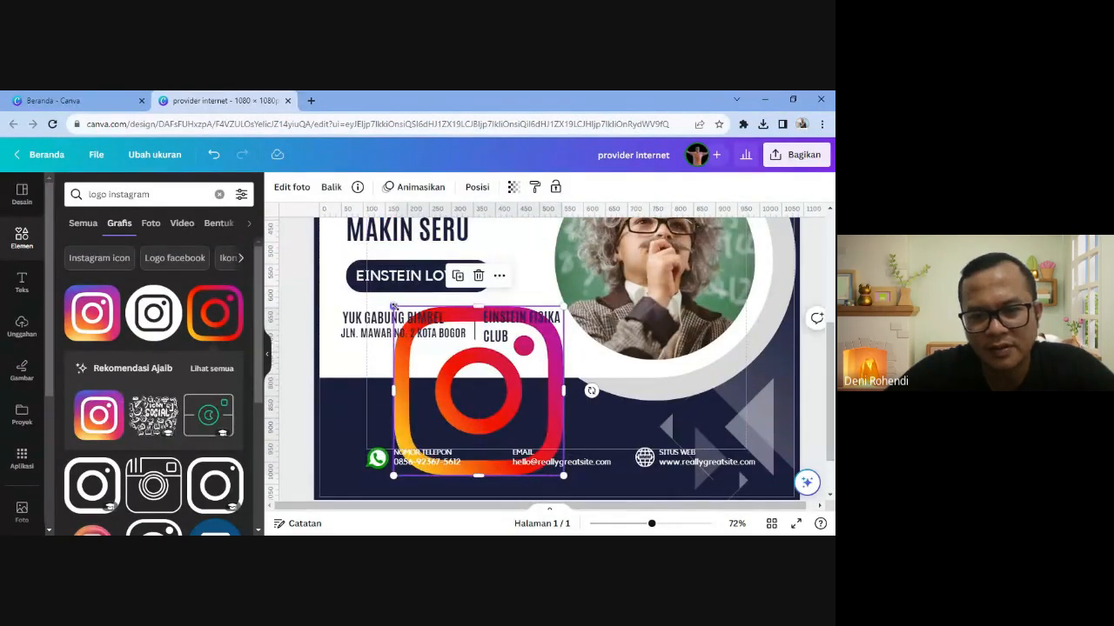
left_click_drag(394, 306, 529, 442)
scroll(640, 457, "down", 1)
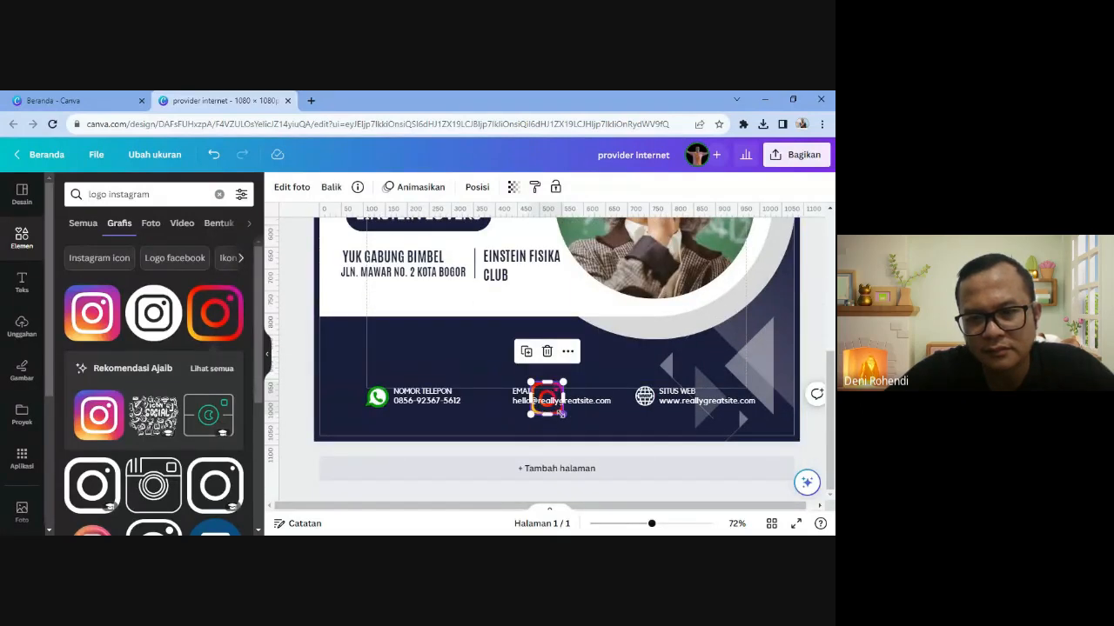
left_click_drag(563, 414, 497, 414)
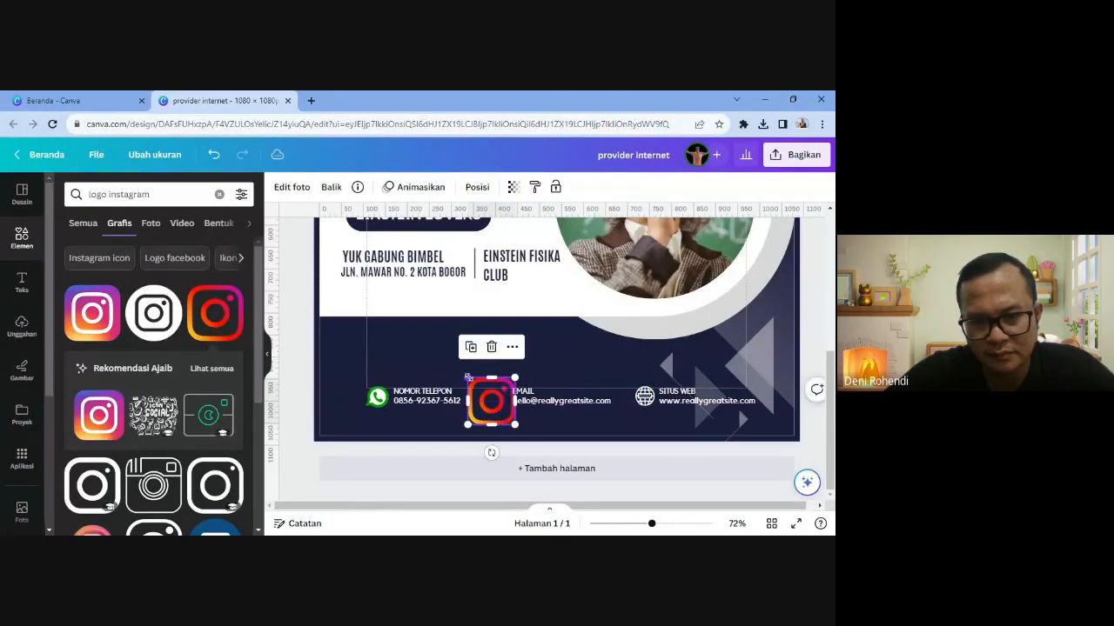
left_click_drag(469, 378, 498, 399)
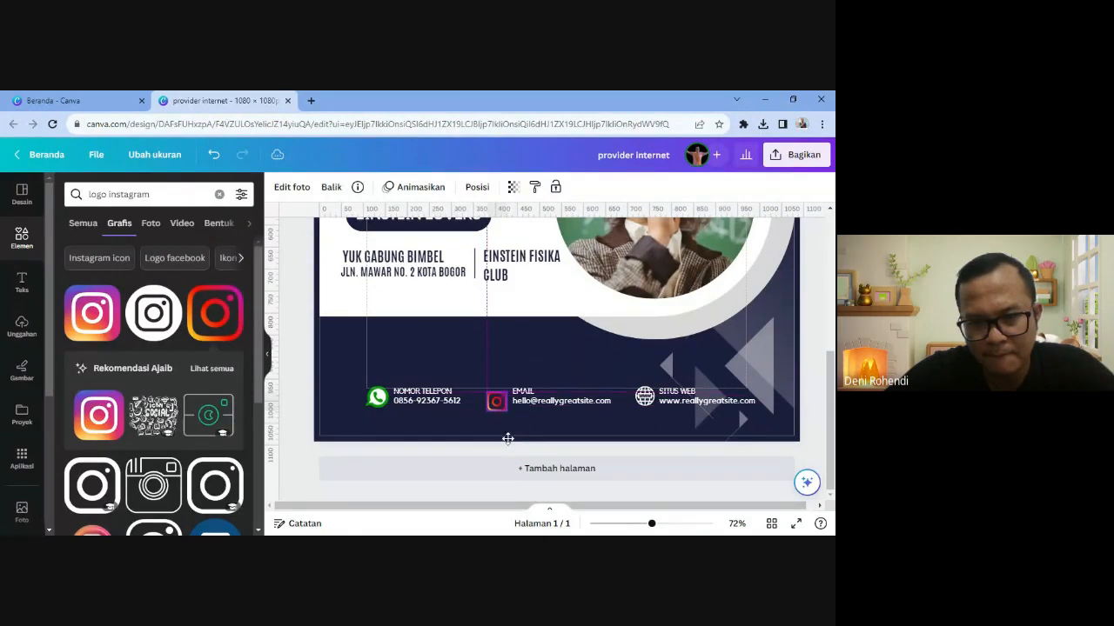
- Delete the EMAIL label and nudge the email address up level with the Instagram icon
left_click(546, 422)
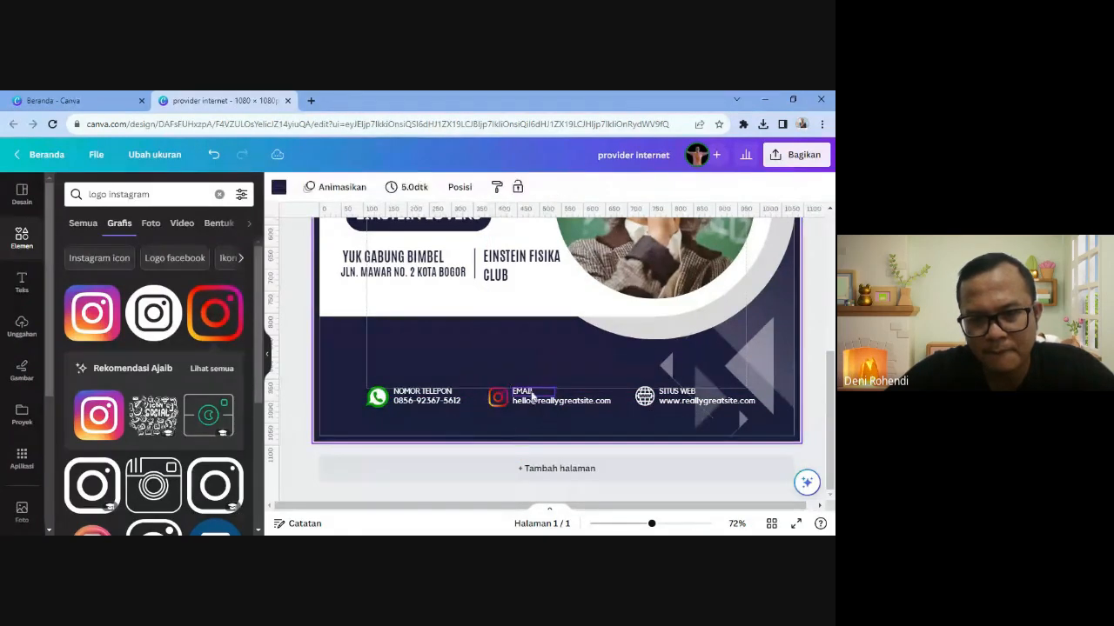
left_click(530, 393)
key("Delete")
left_click(536, 409)
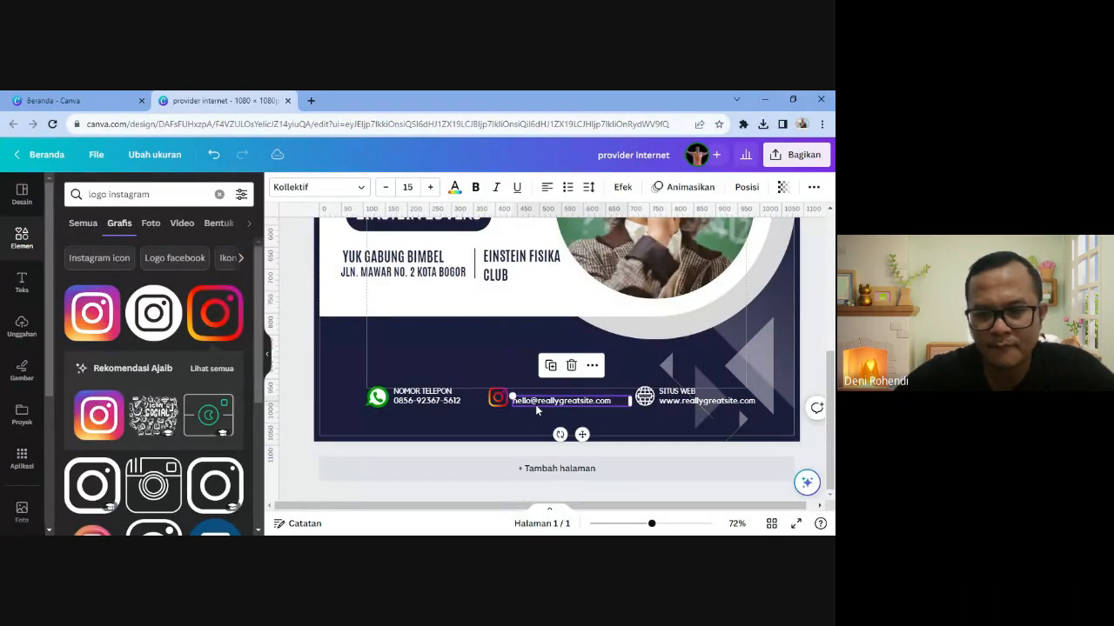
key("Up")
key("Up")
key("Up")
key("Up")
key("Up")
key("Up")
key("Up")
key("Up")
key("Up")
key("Up")
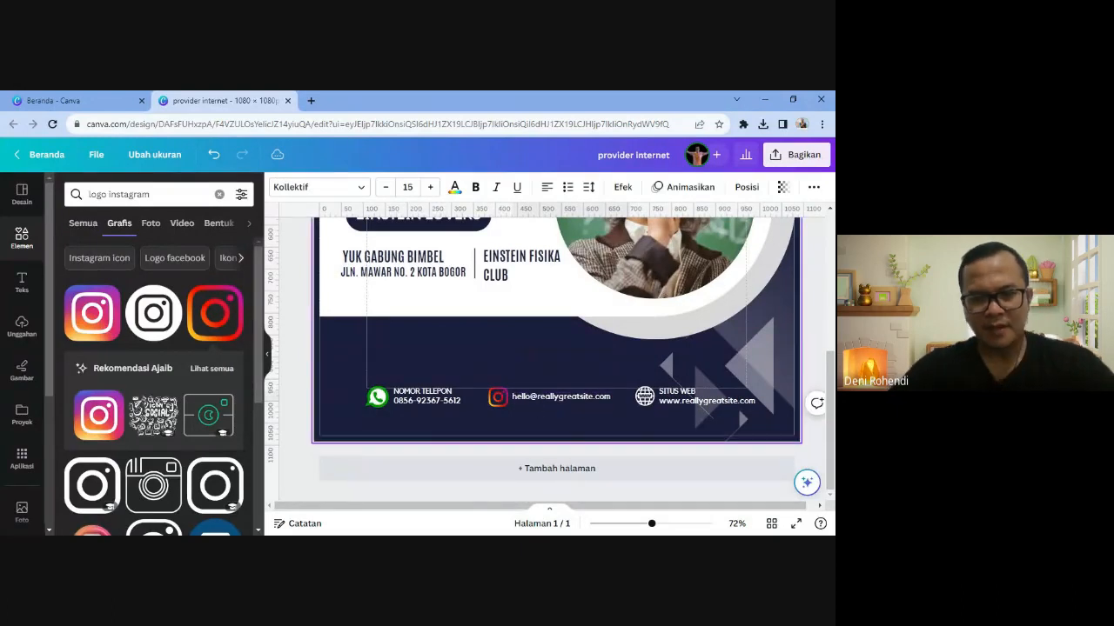
- Replace the email address with the Instagram username and delete the website globe icon
double_click(535, 407)
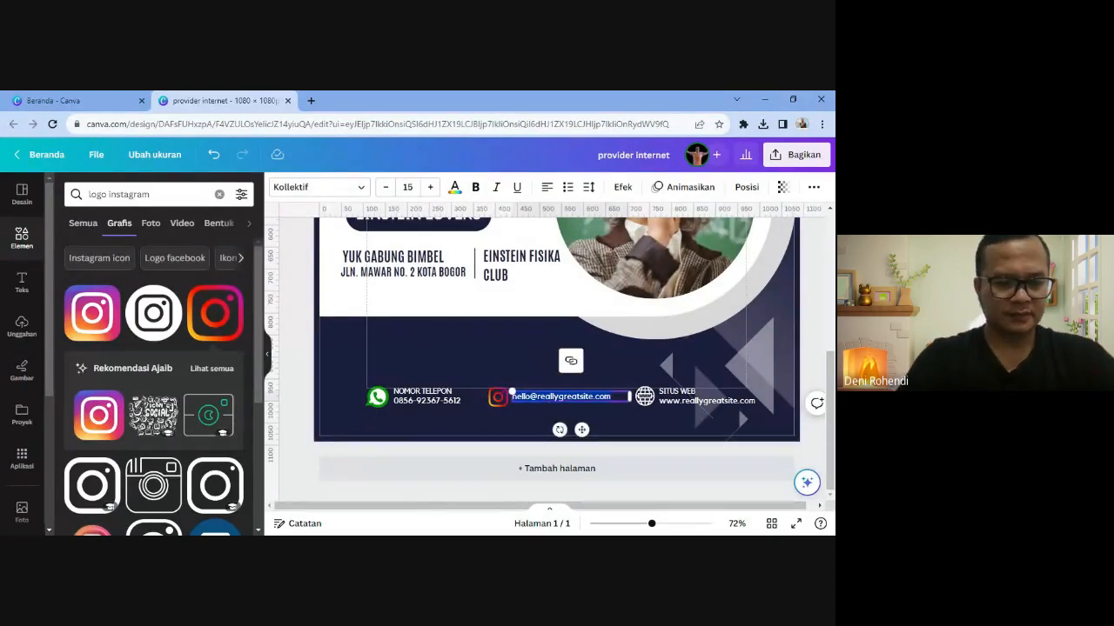
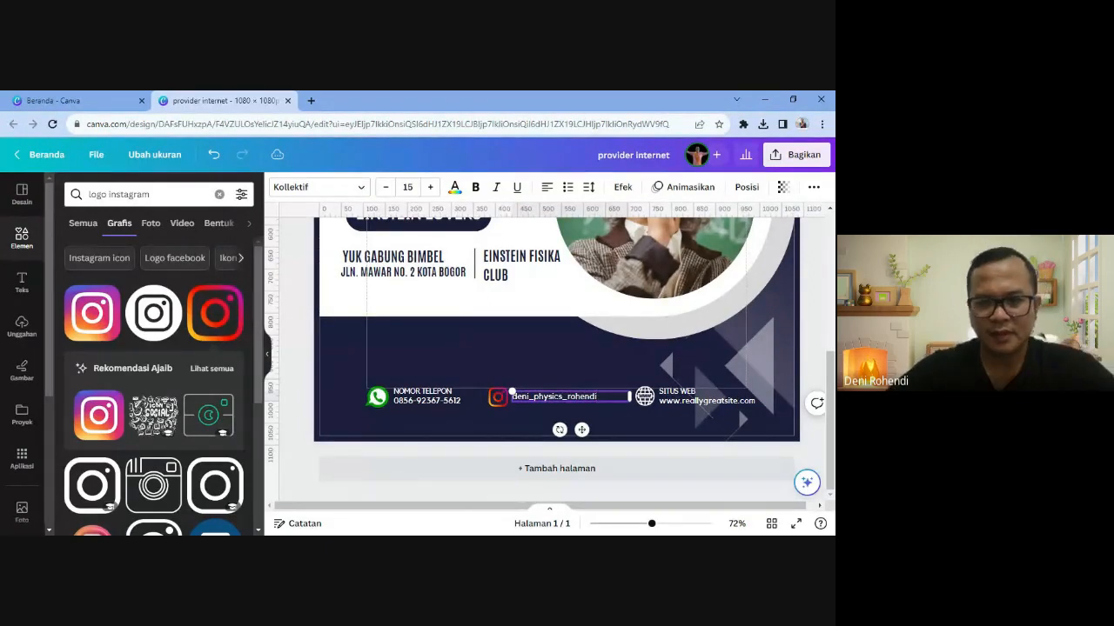
left_click(643, 396)
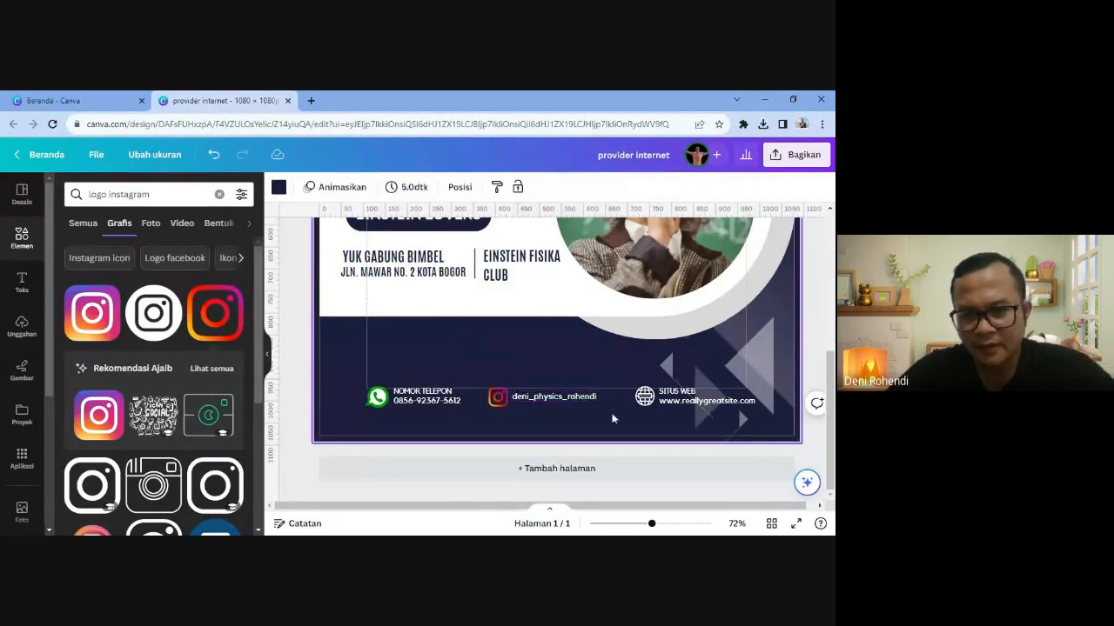
key("Delete")
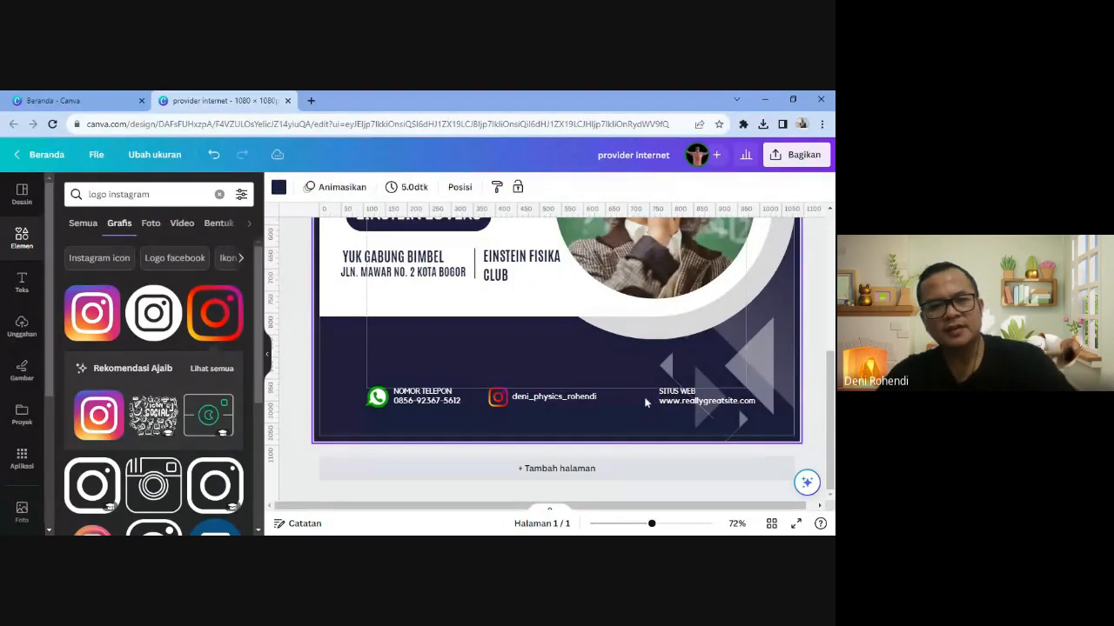
left_click(150, 194)
- Search 'logo tiktok' and add the purple TikTok logo, shrunk to icon size in the footer
key("BackSpace")
key("BackSpace")
key("BackSpace")
key("BackSpace")
key("BackSpace")
key("BackSpace")
key("BackSpace")
key("BackSpace")
key("BackSpace")
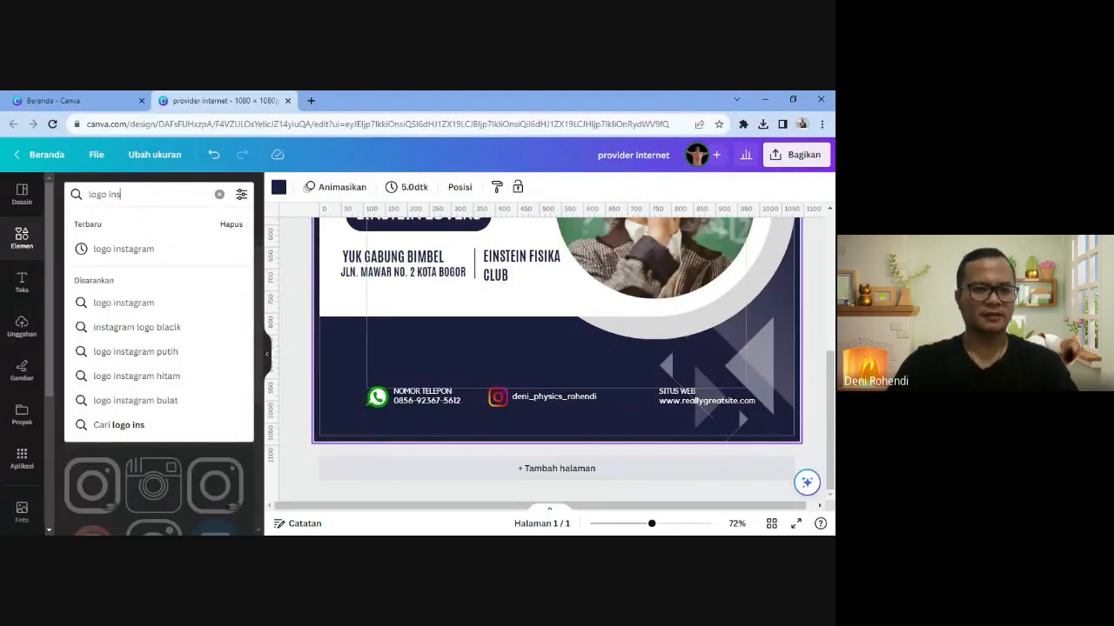
type("y")
key("BackSpace")
type("tiktok")
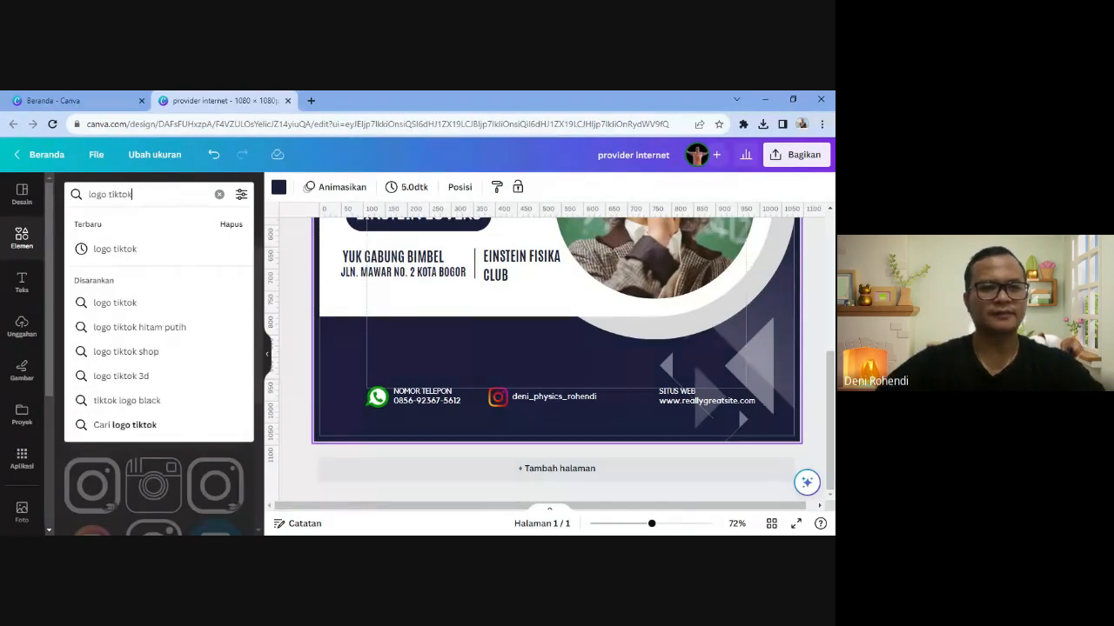
key("Return")
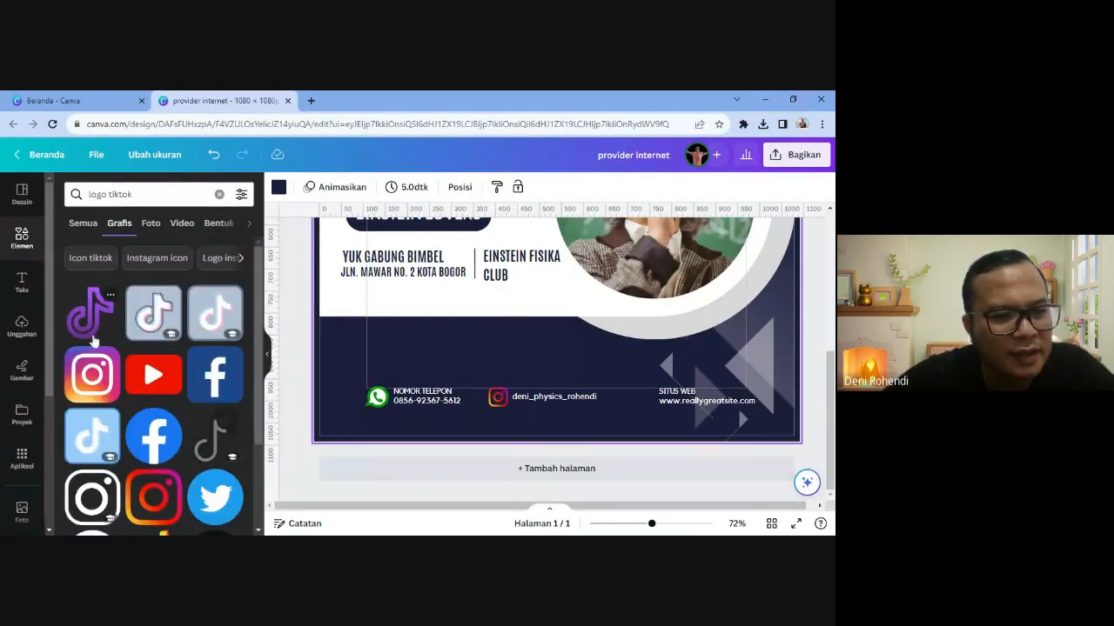
left_click(89, 311)
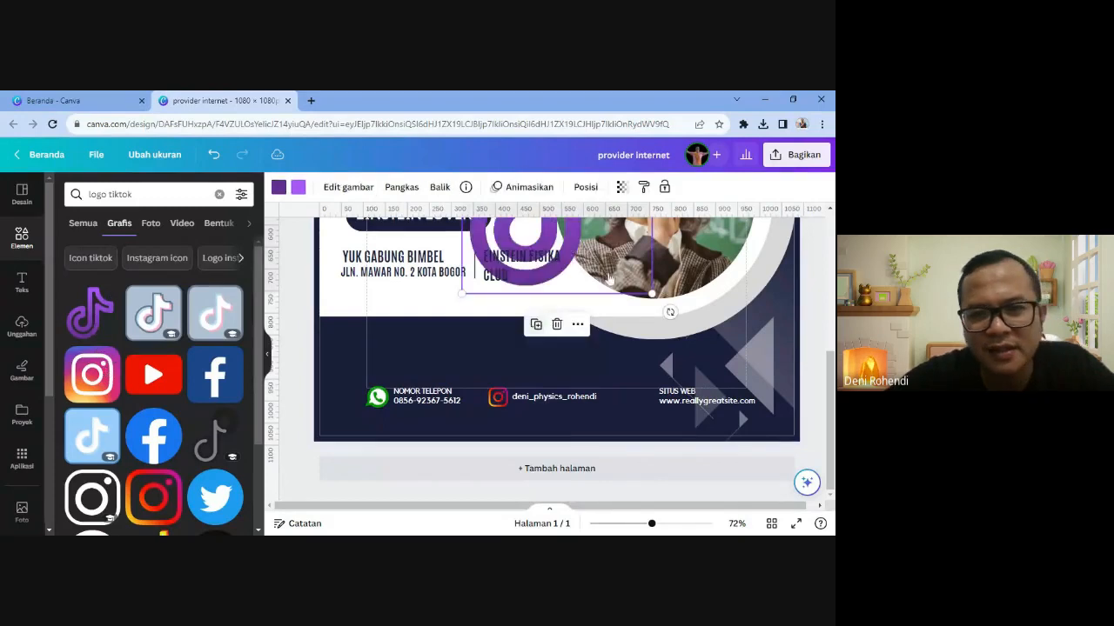
left_click_drag(582, 285, 582, 383)
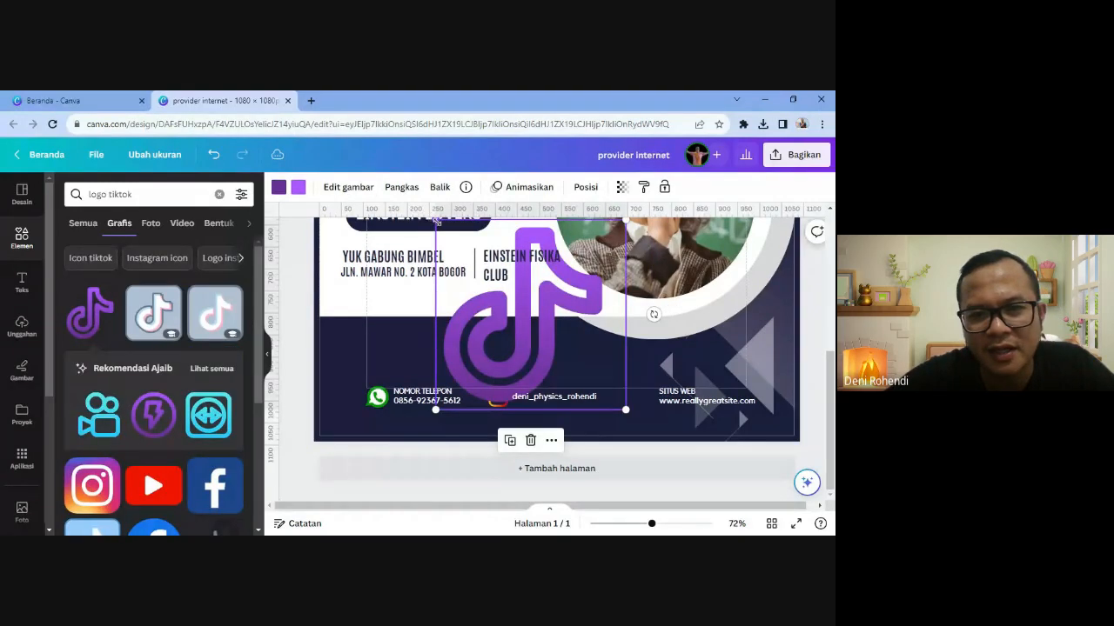
left_click_drag(437, 222, 561, 346)
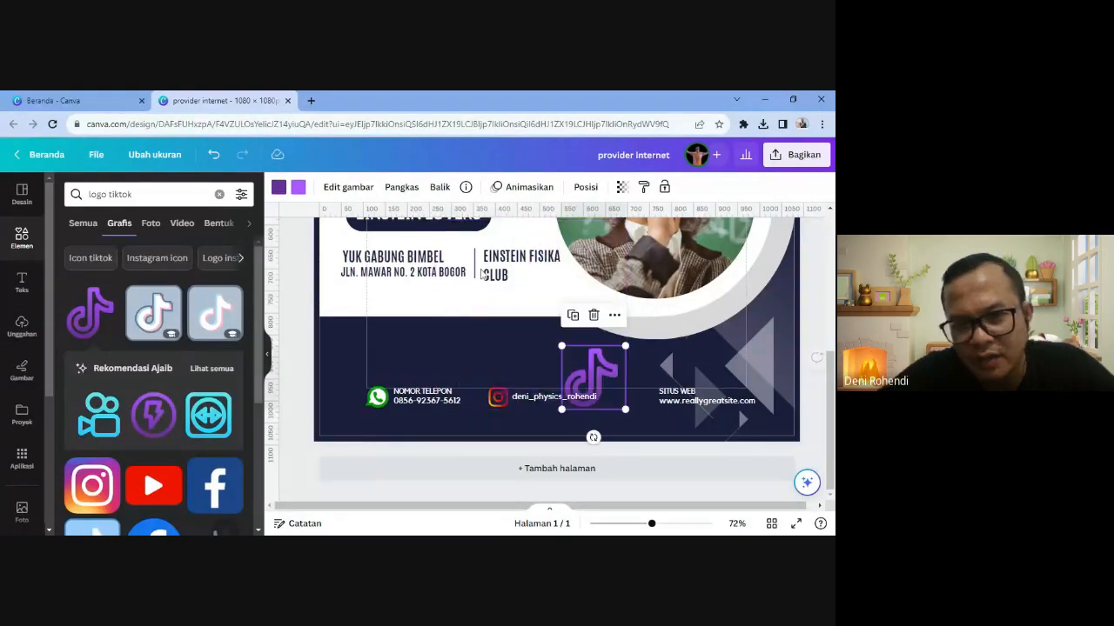
- Recolour the TikTok logo white and place it beside the SITUS WEB text
left_click(279, 188)
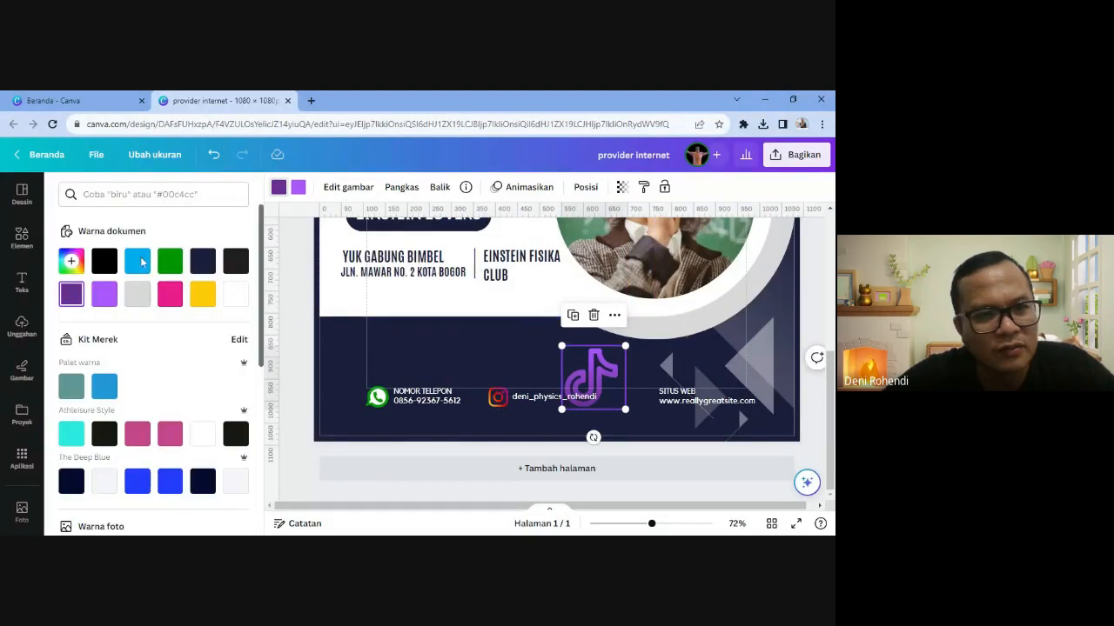
left_click(104, 261)
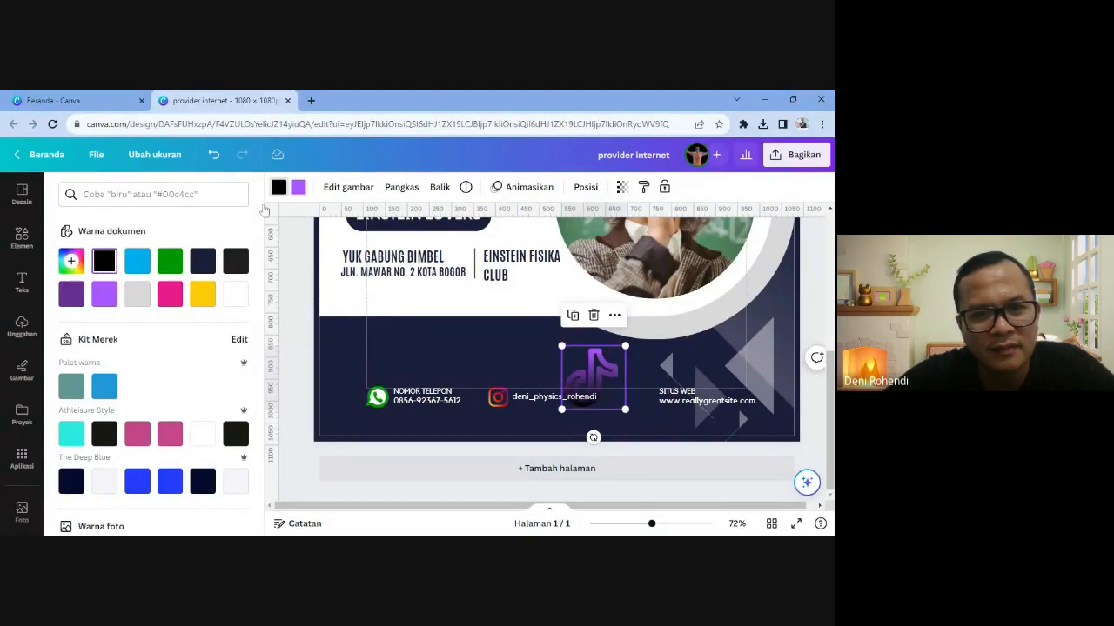
left_click(202, 261)
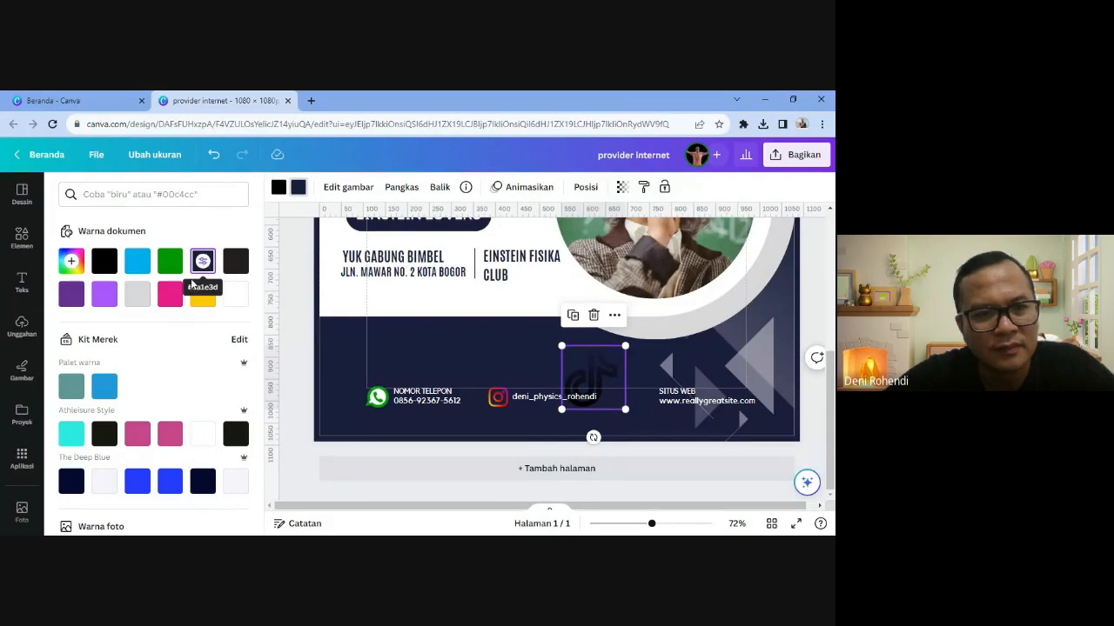
left_click(236, 294)
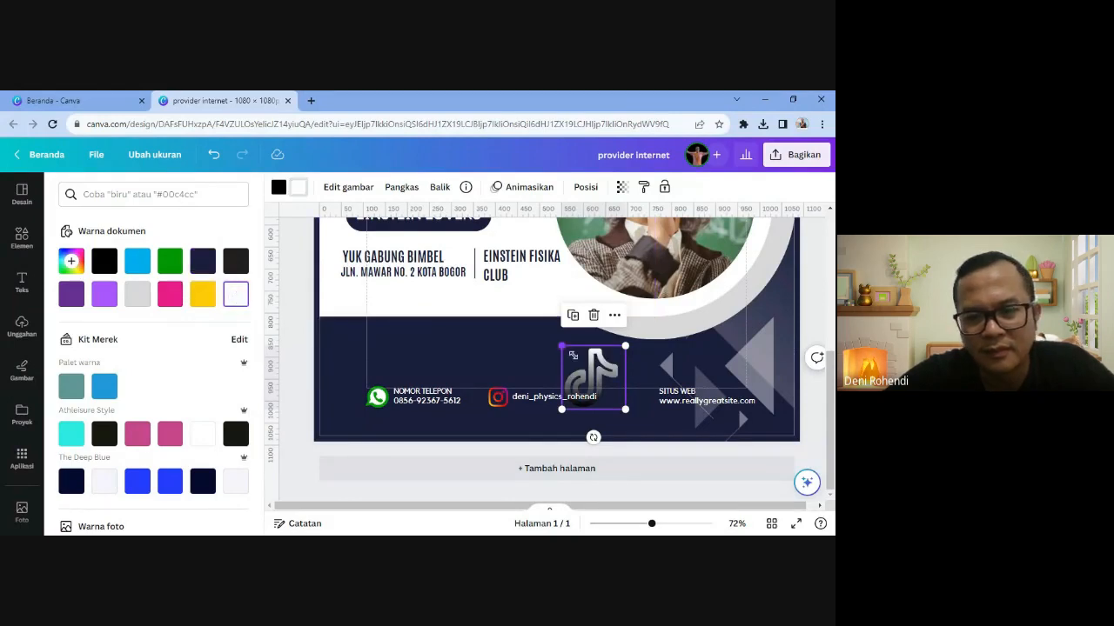
left_click_drag(592, 377, 645, 400)
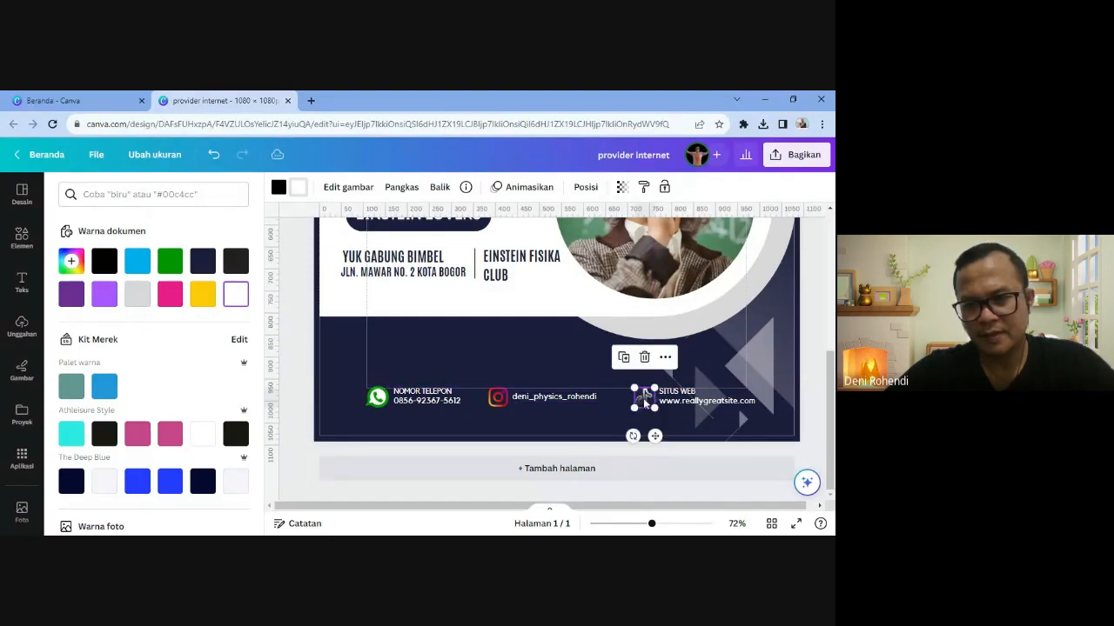
- Delete the SITUS WEB label and clear the website address text
left_click(677, 393)
key("Delete")
left_click(700, 405)
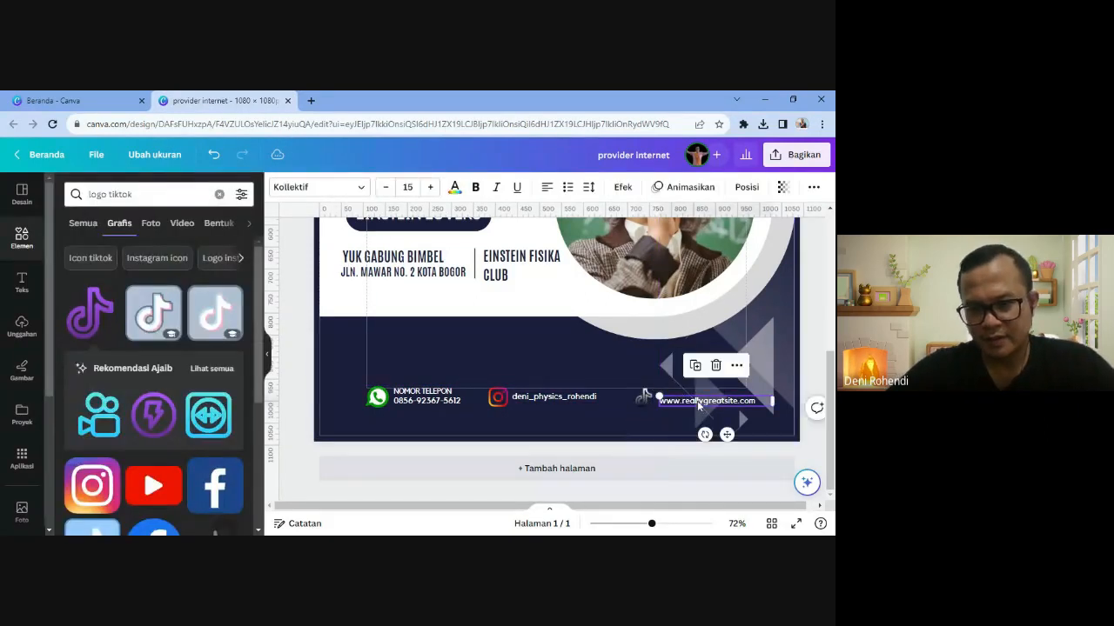
double_click(700, 405)
key("Delete")
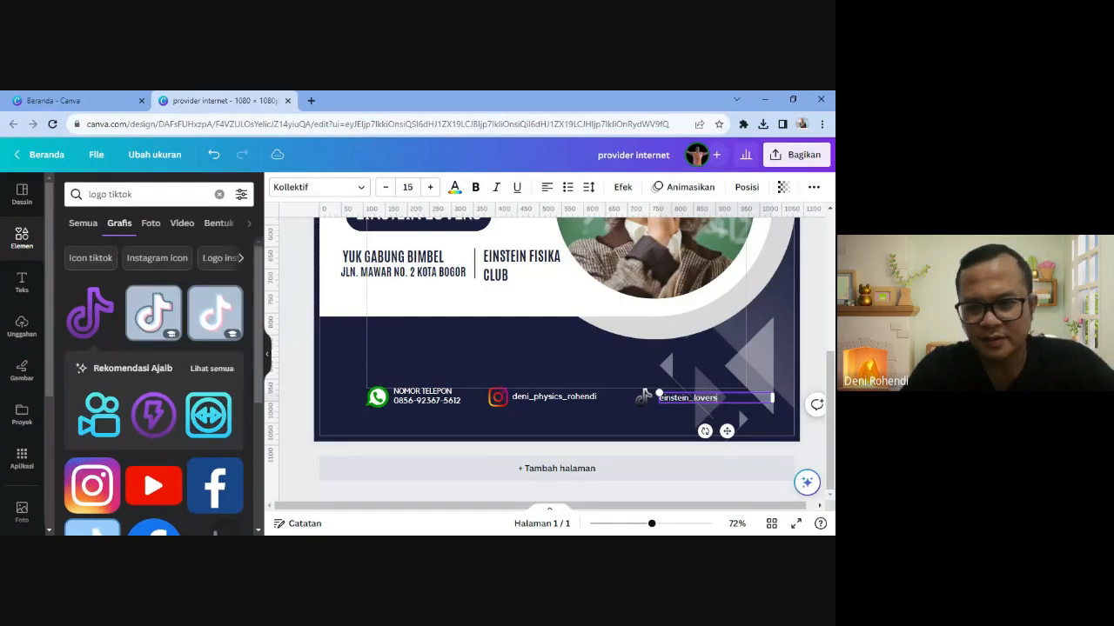
- Edit the Instagram handle so it matches the TikTok username
left_click(574, 397)
double_click(574, 396)
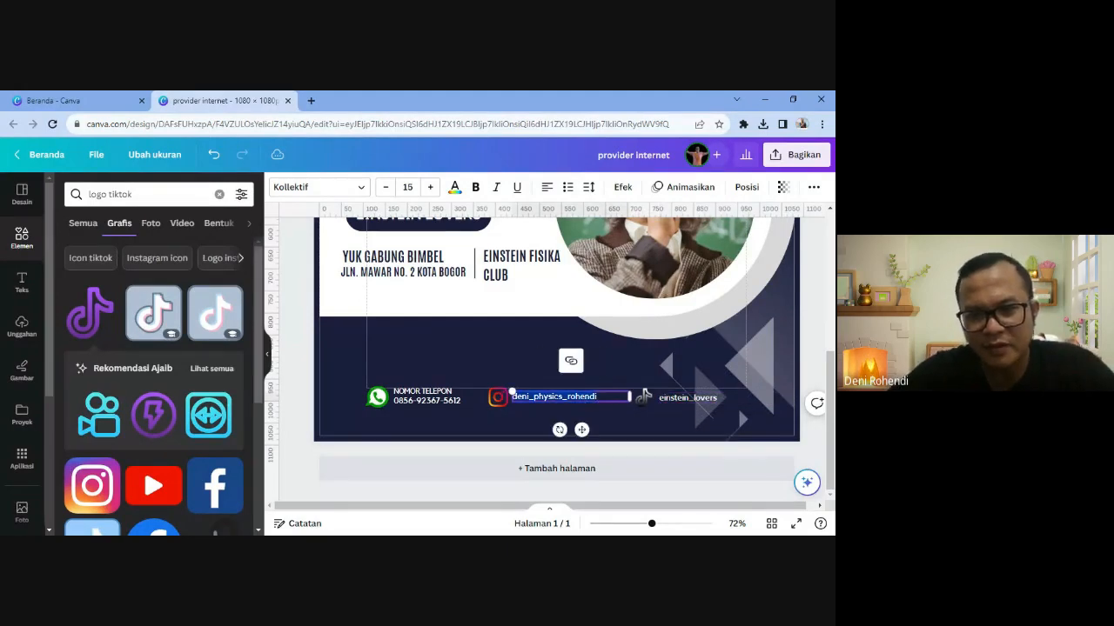
type("einstein_lovers")
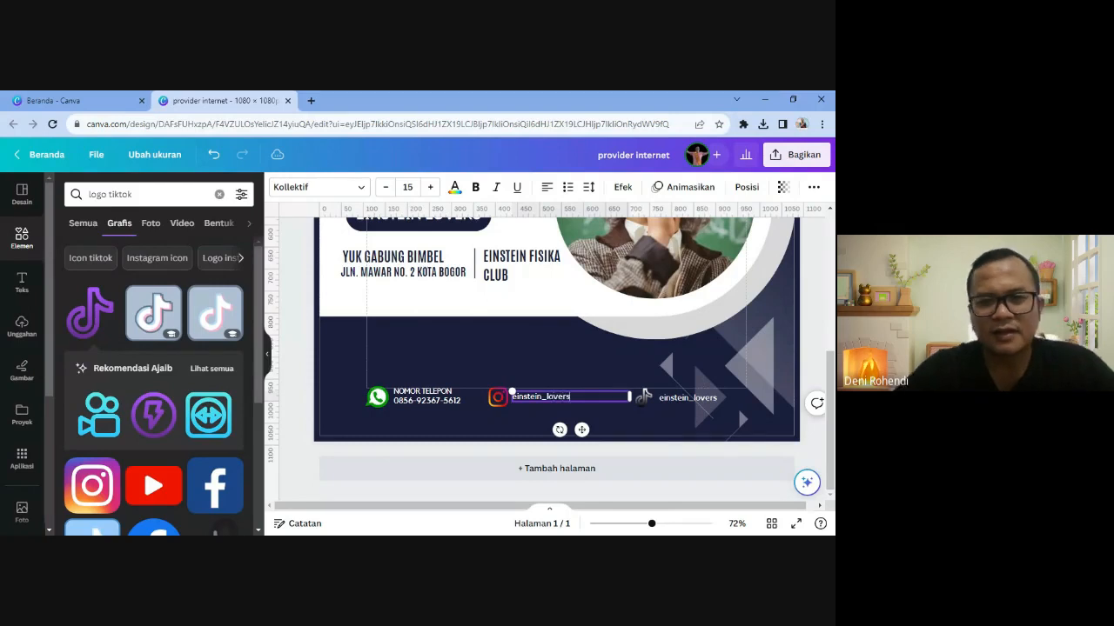
left_click(576, 396)
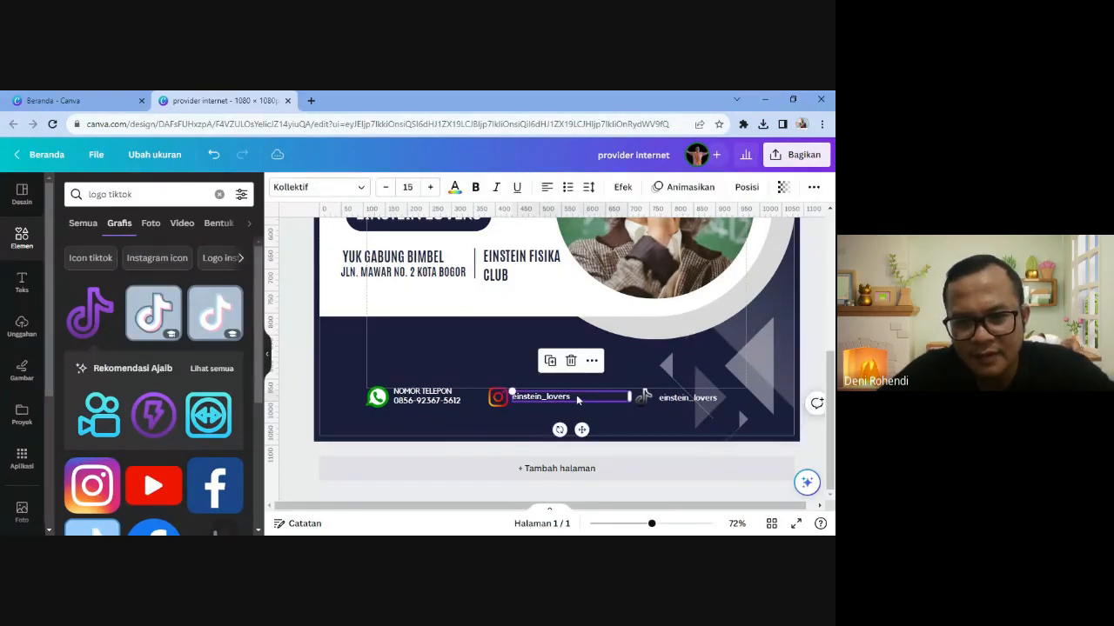
left_click(597, 437)
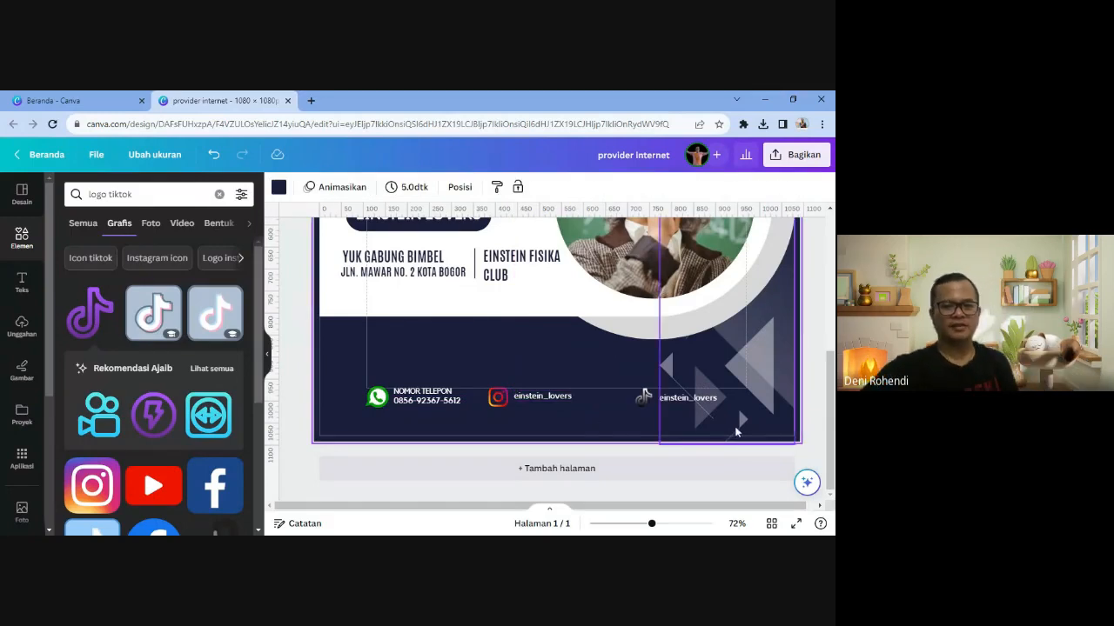
scroll(485, 412, "up", 3)
scroll(461, 400, "down", 3)
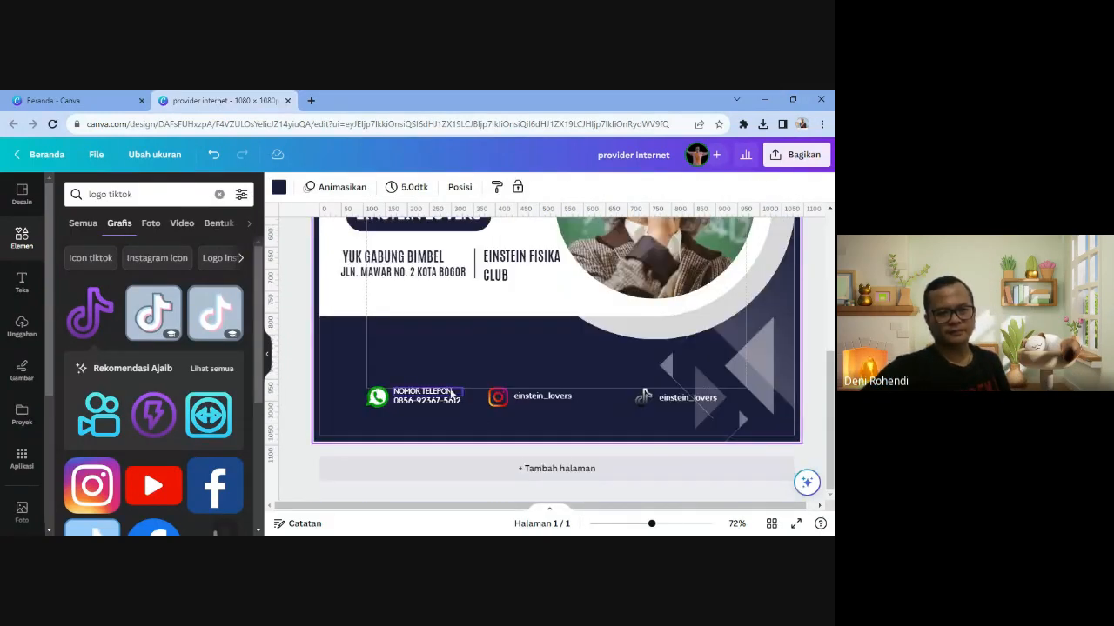
- Delete the NOMOR TELEPON label and move the phone number level with the other contacts
left_click(451, 394)
key("Delete")
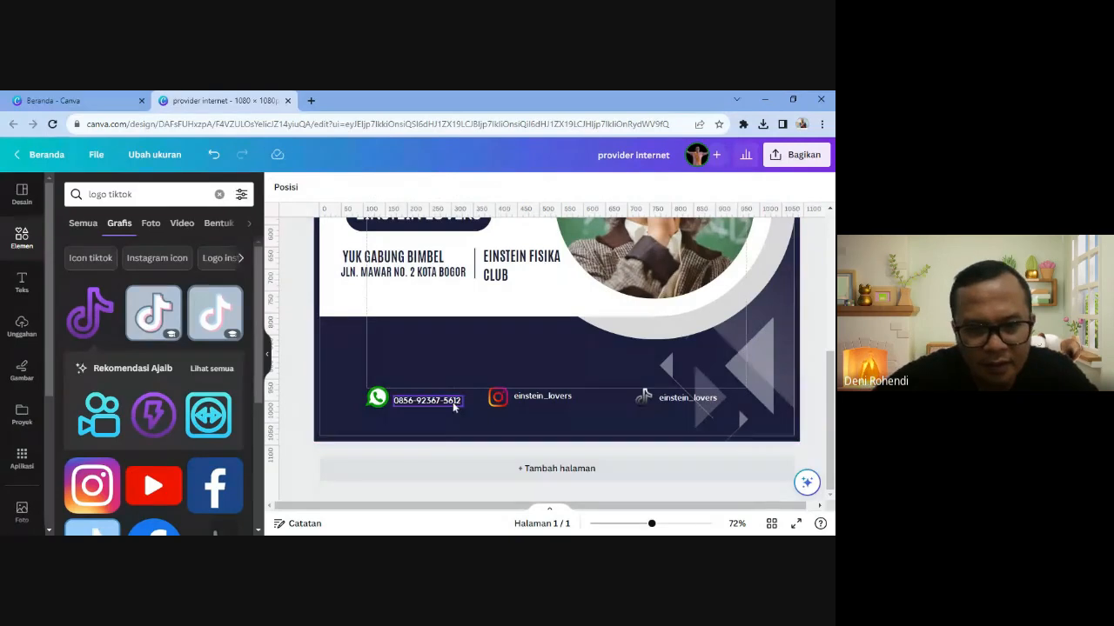
left_click(452, 404)
left_click_drag(453, 404, 452, 404)
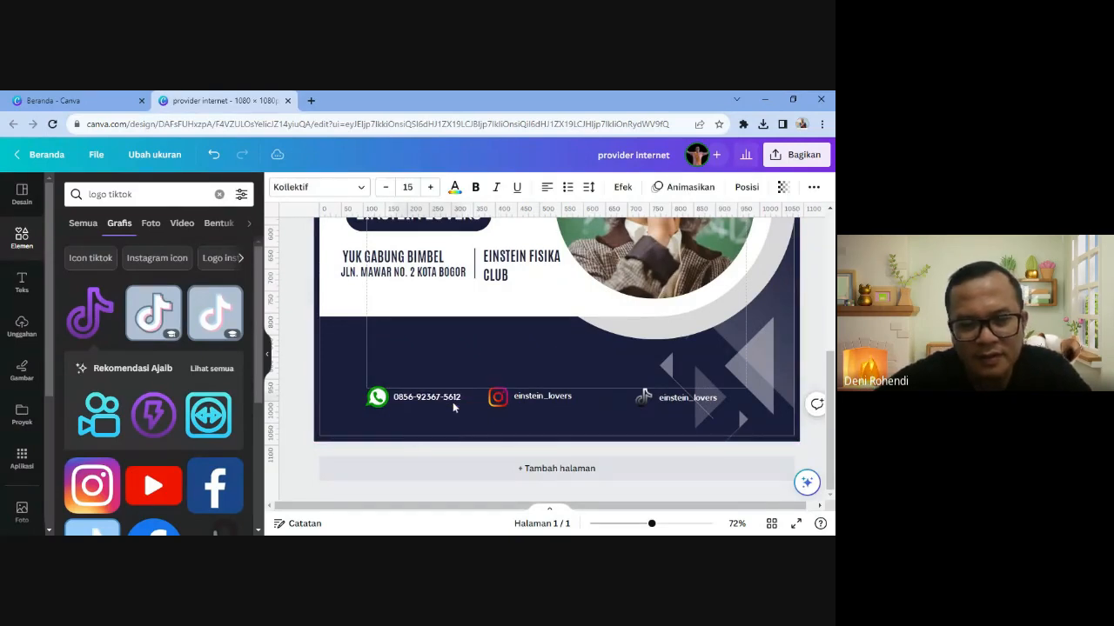
left_click(472, 419)
scroll(471, 419, "up", 4)
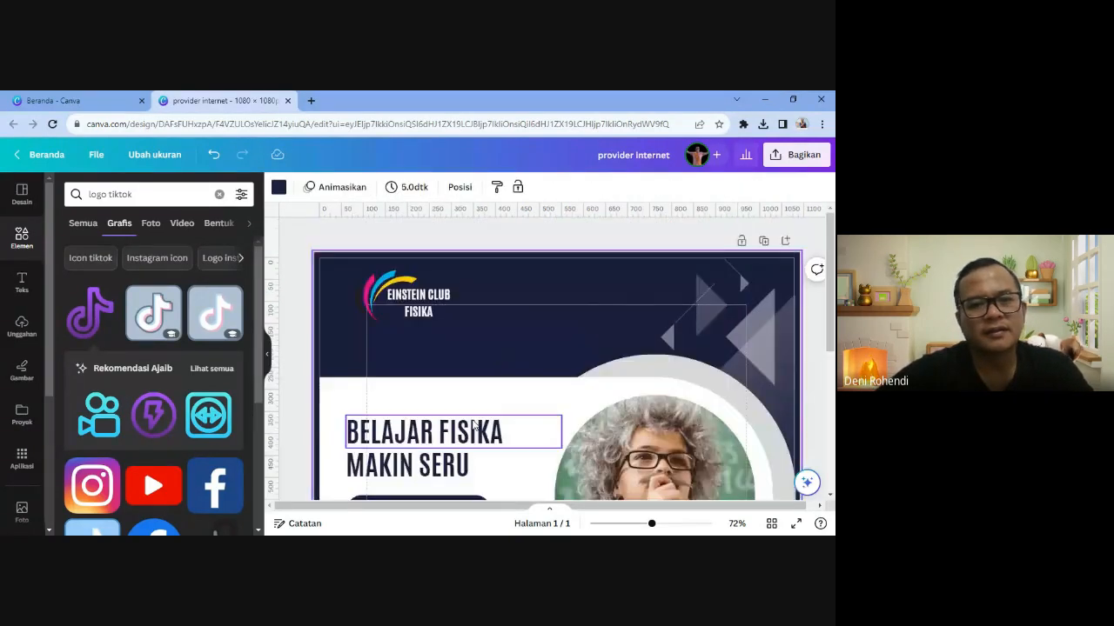
scroll(473, 427, "down", 4)
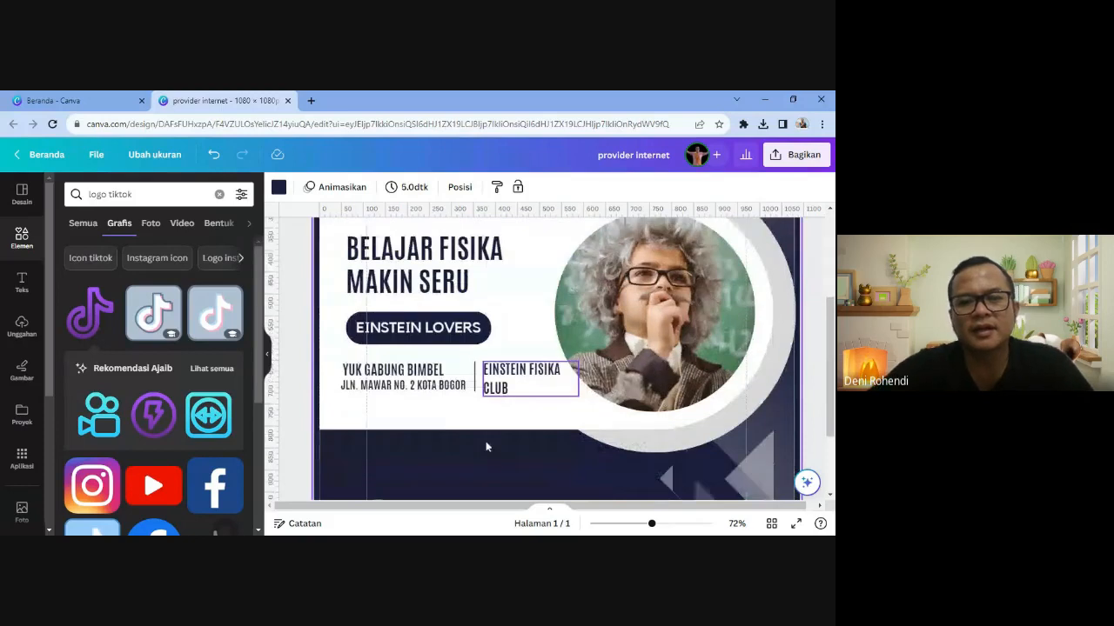
left_click(267, 356)
left_click(759, 366)
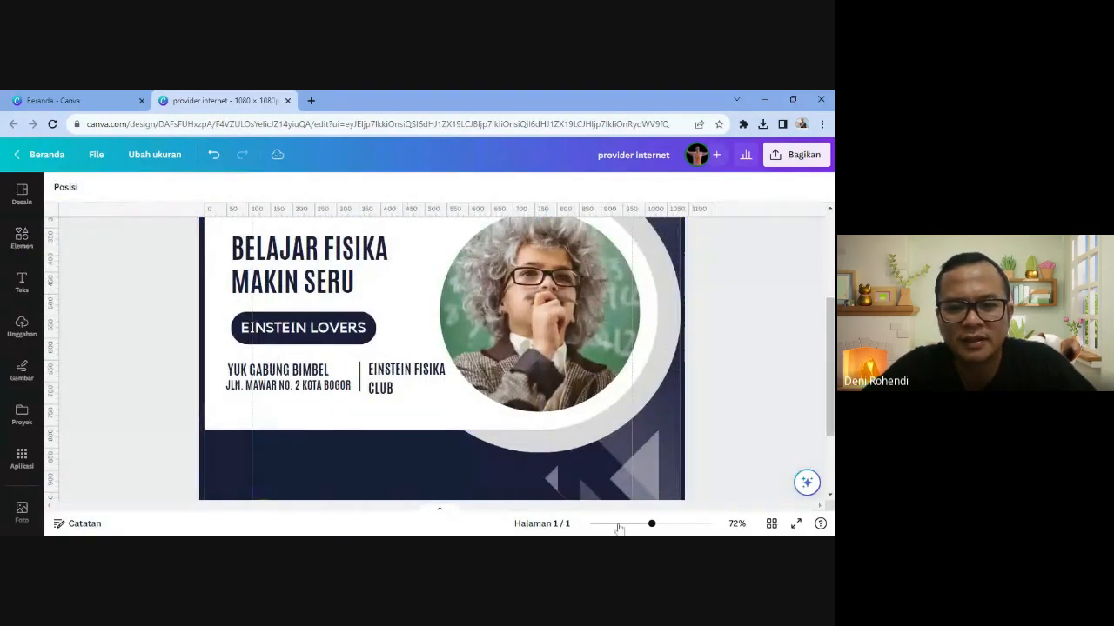
left_click_drag(650, 522, 639, 523)
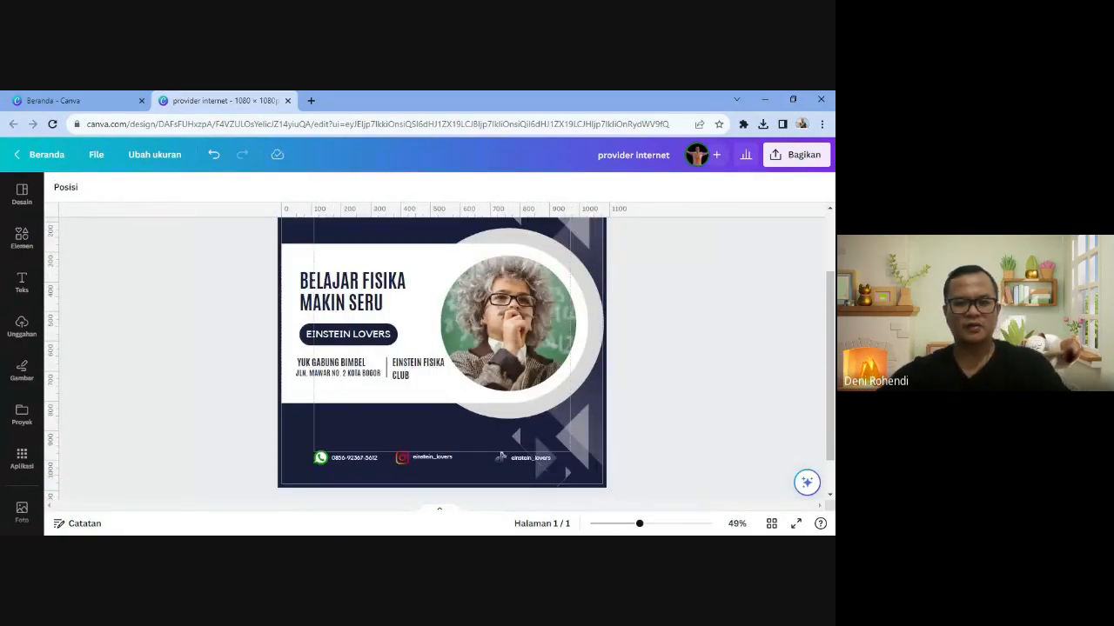
left_click(417, 458)
double_click(426, 457)
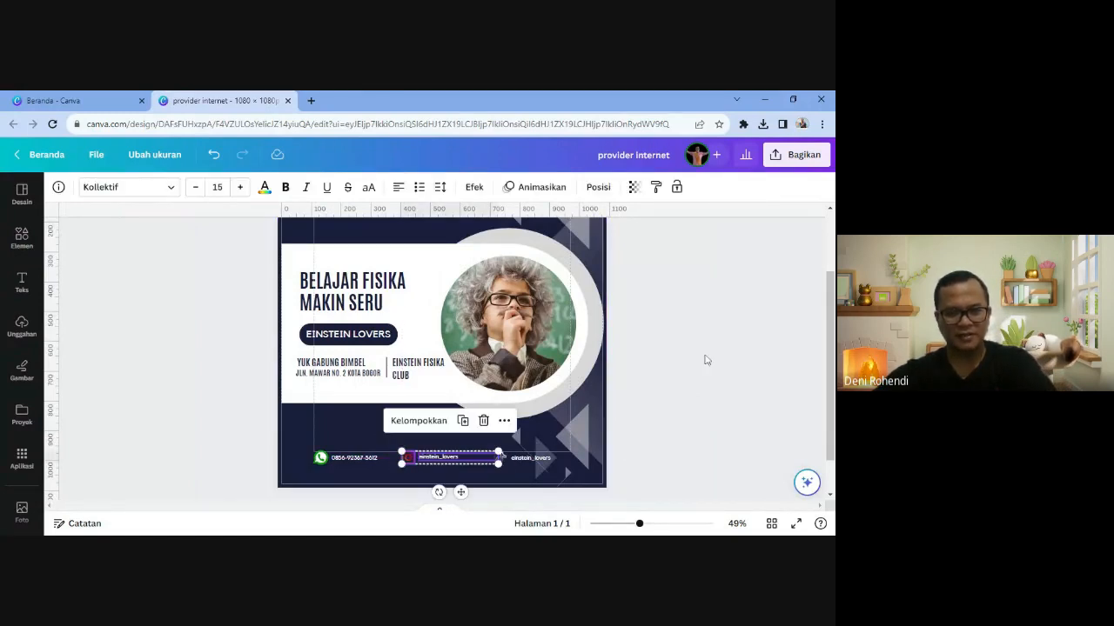
left_click(703, 361)
scroll(703, 365, "up", 3)
left_click(796, 523)
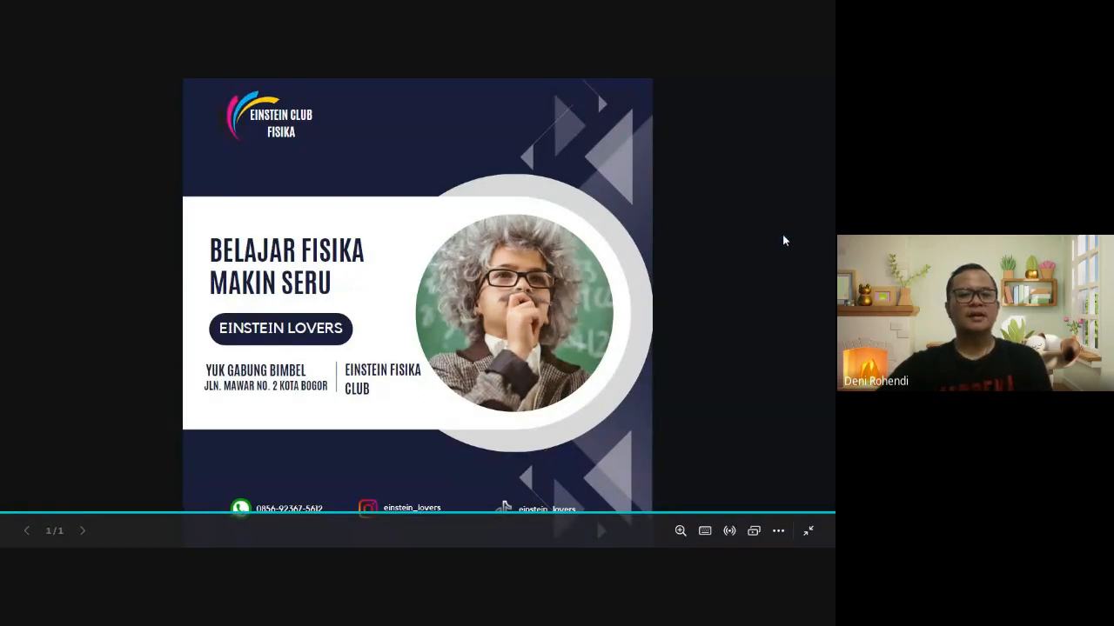
key("Escape")
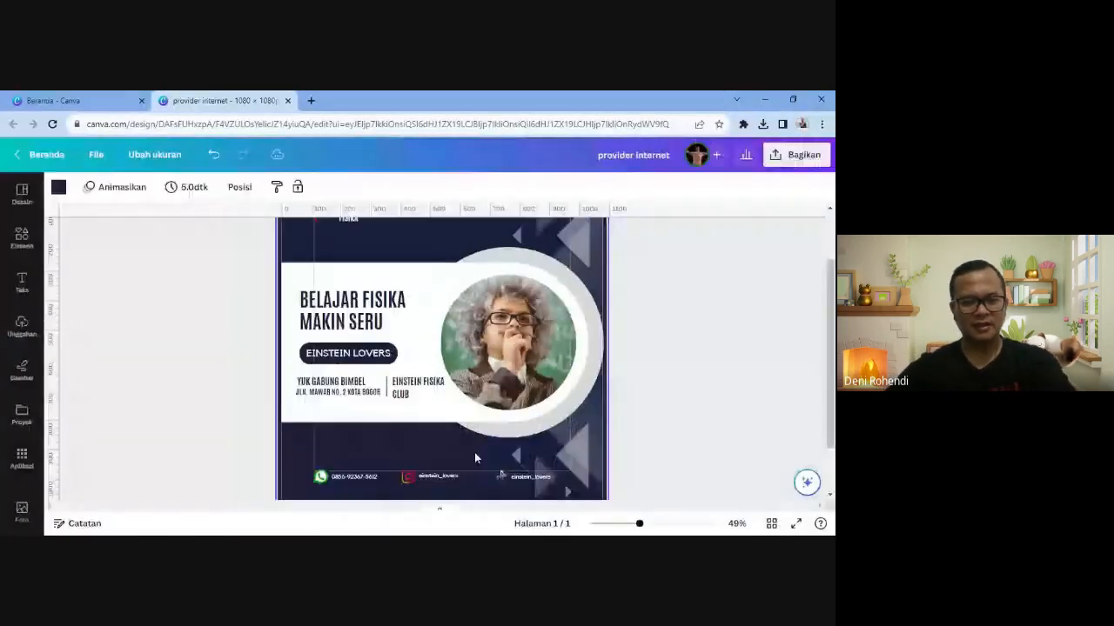
scroll(483, 456, "down", 2)
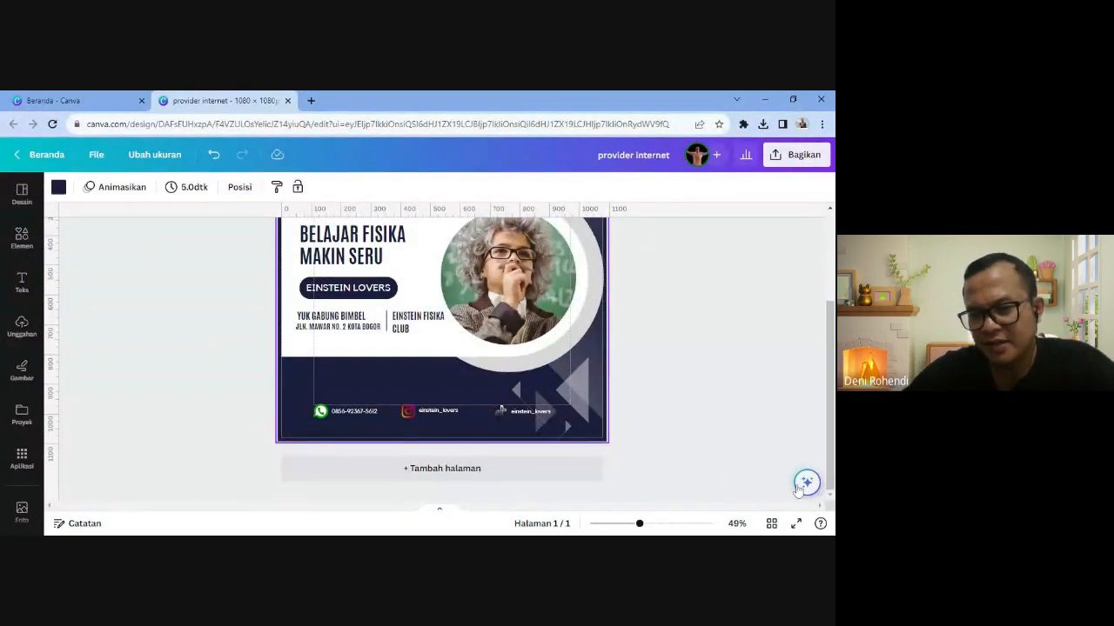
left_click(808, 485)
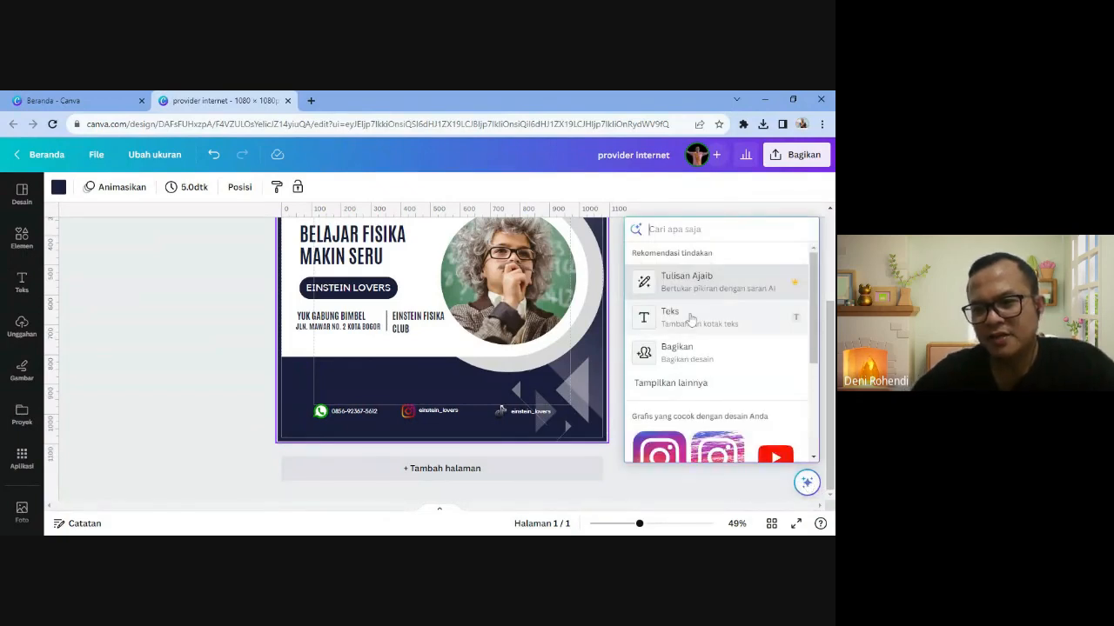
left_click(693, 286)
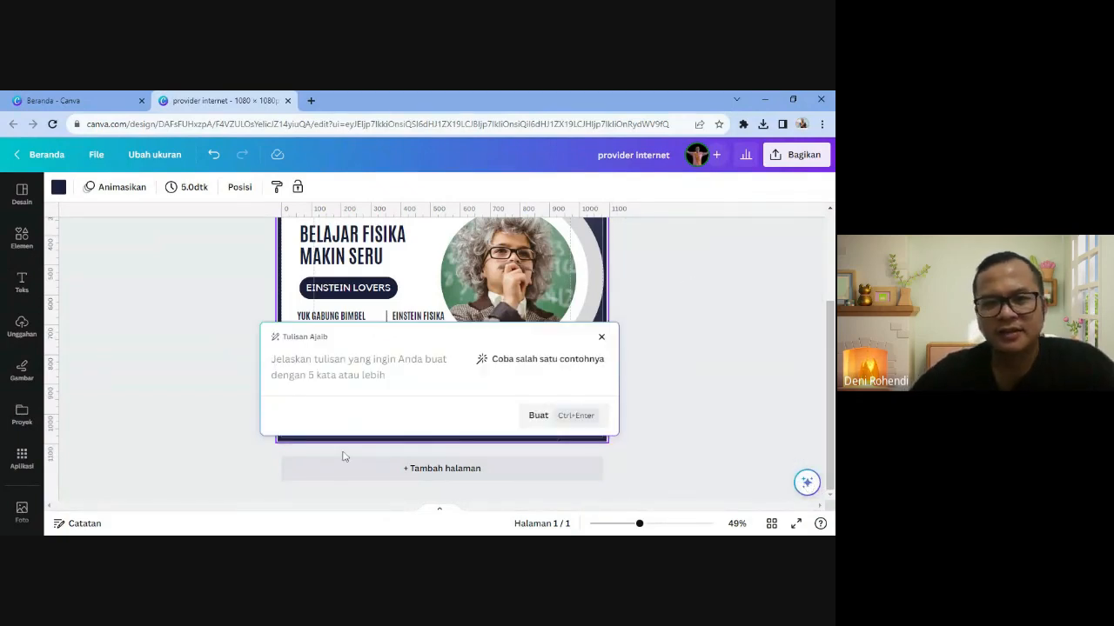
type("quotes ")
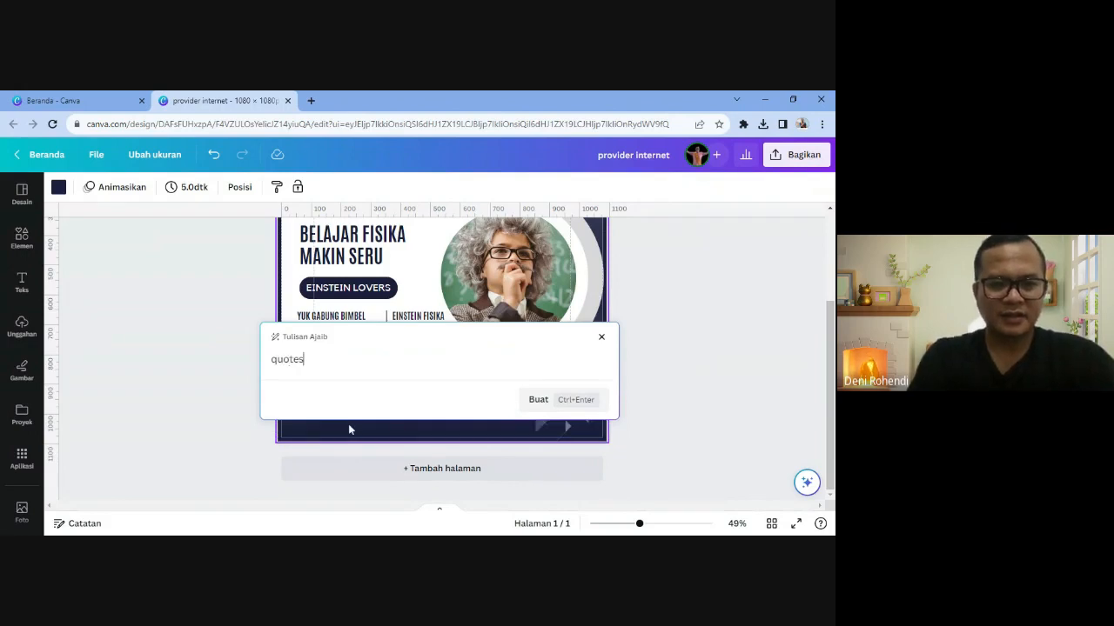
type("einstein")
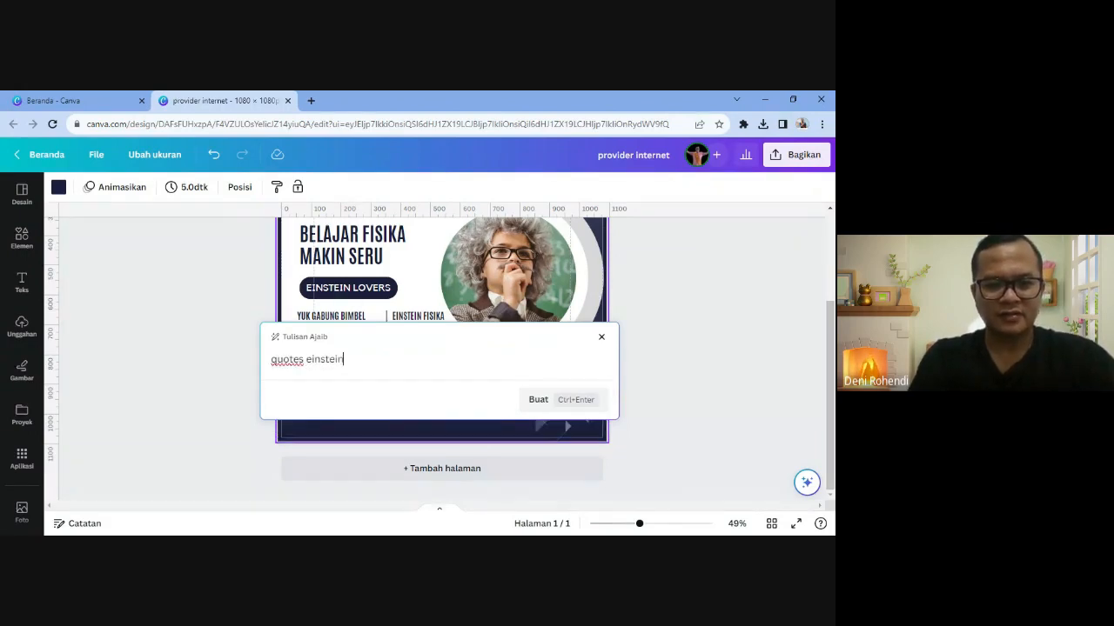
key("Return")
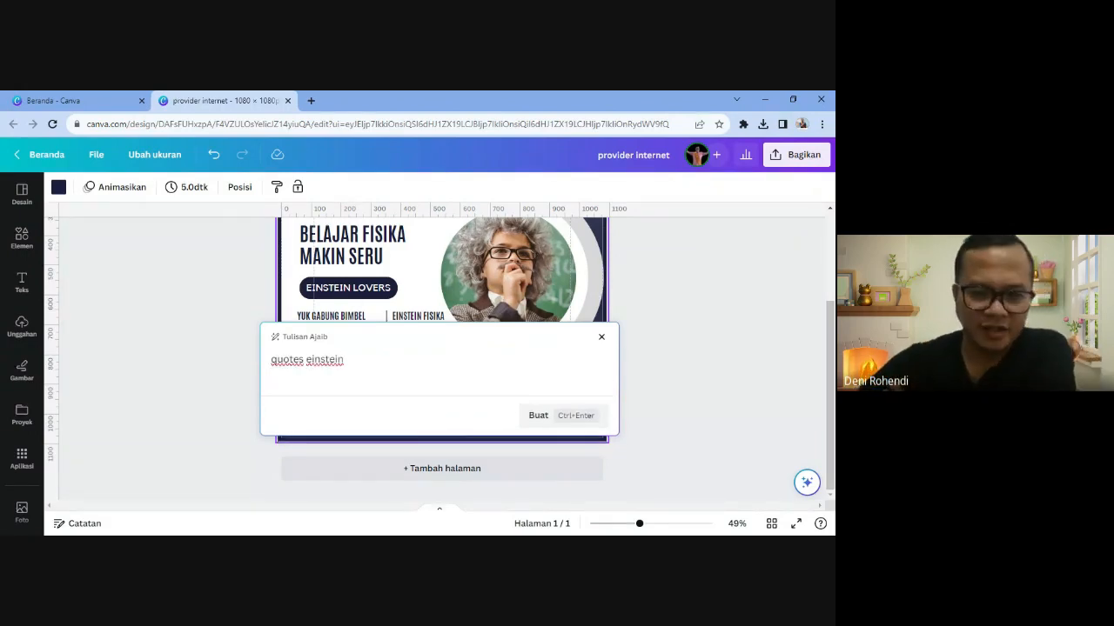
left_click(534, 415)
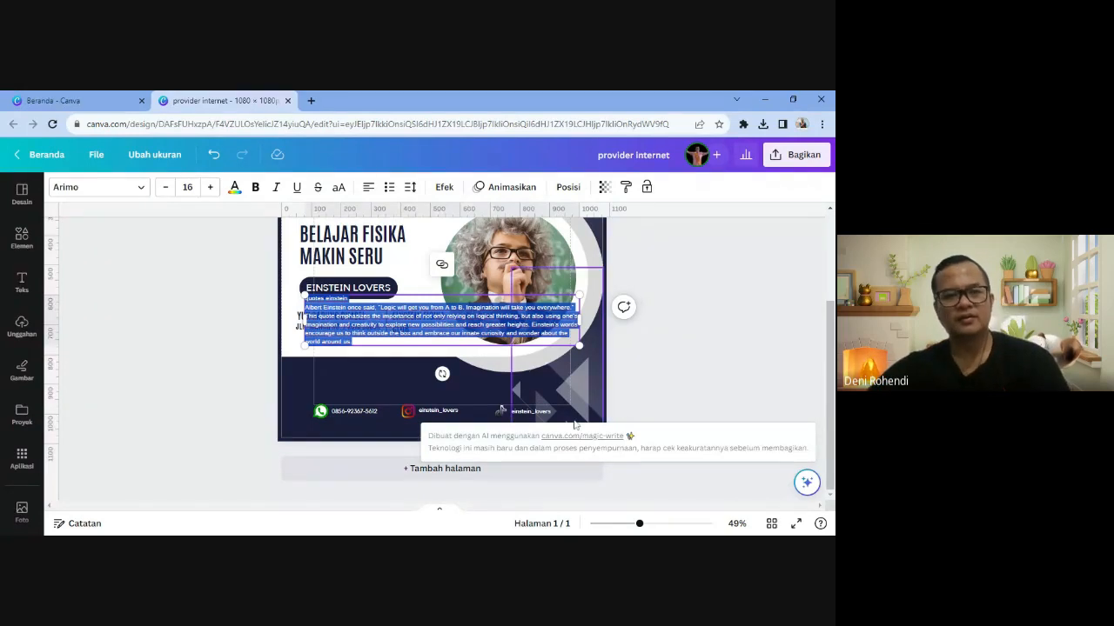
- Undo the previous text and regenerate an Einstein quote with Magic Write using 'tuliskan quotes einstein'
key("ctrl+z")
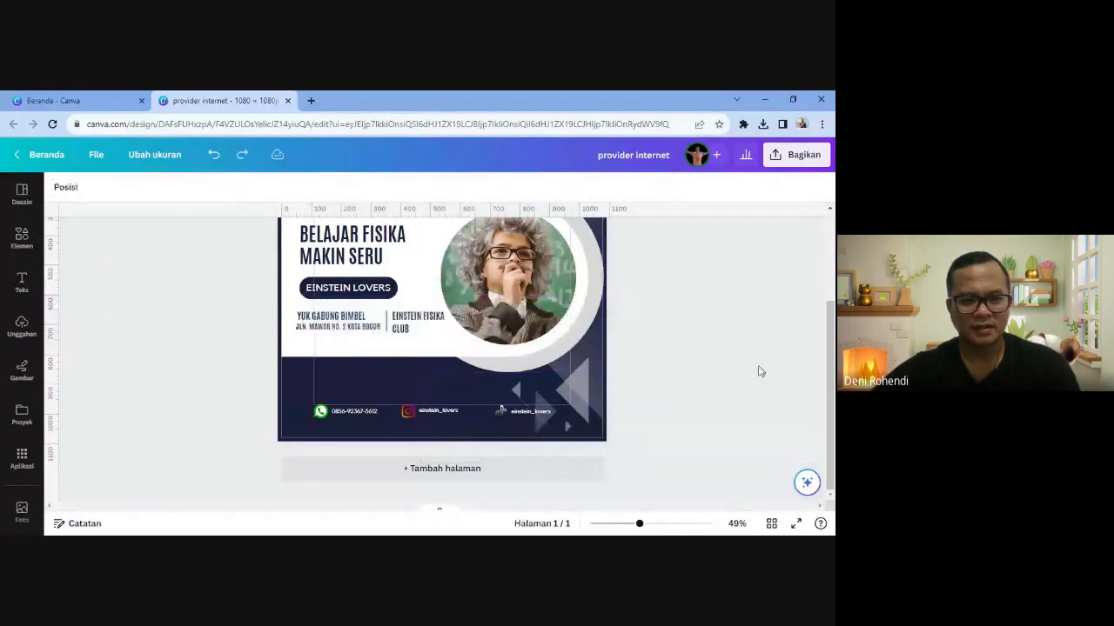
left_click(806, 482)
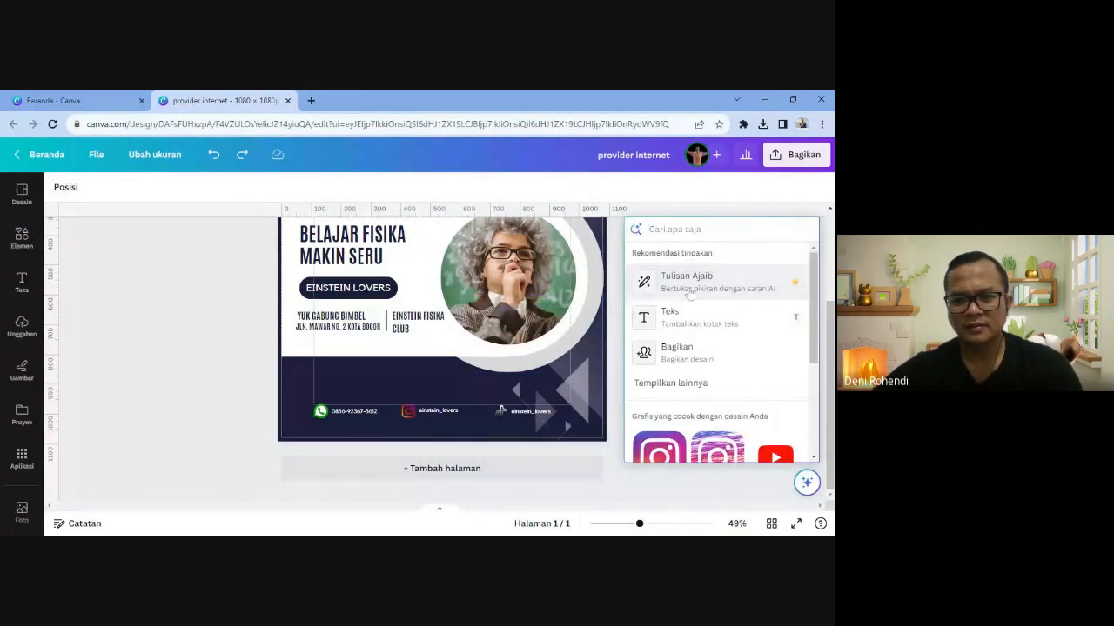
left_click(659, 287)
type("tuyl")
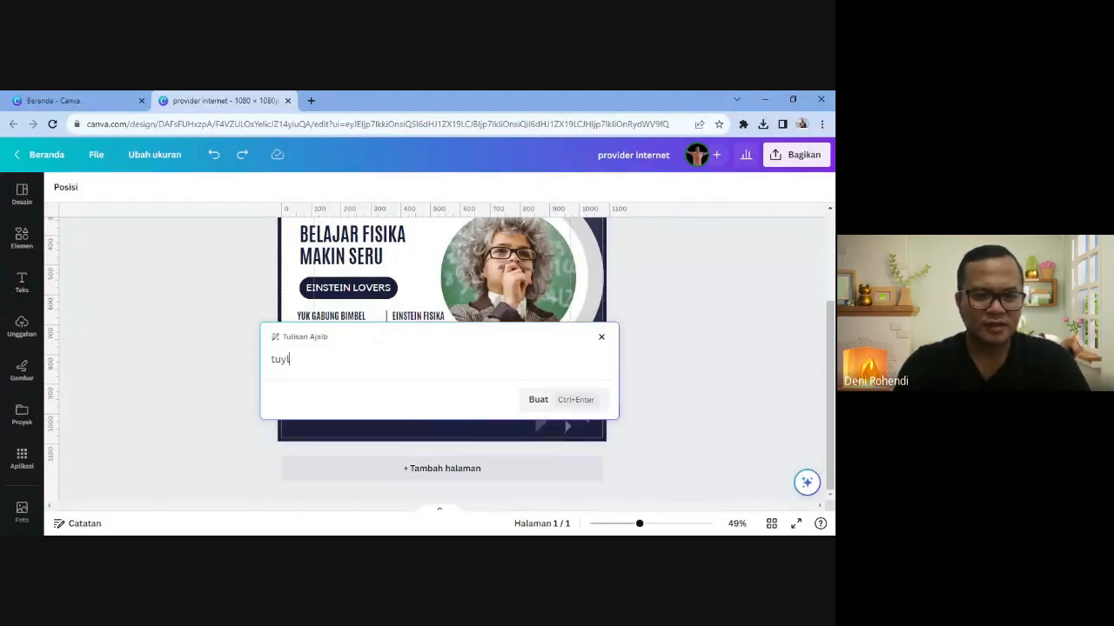
type("iskaliskan ")
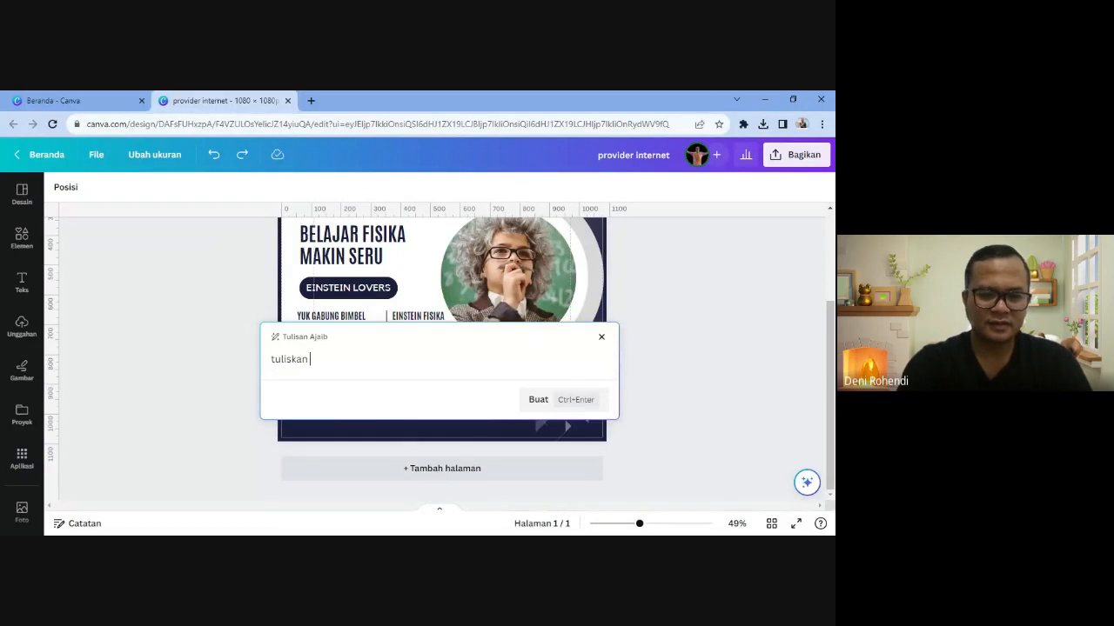
type("quotes ")
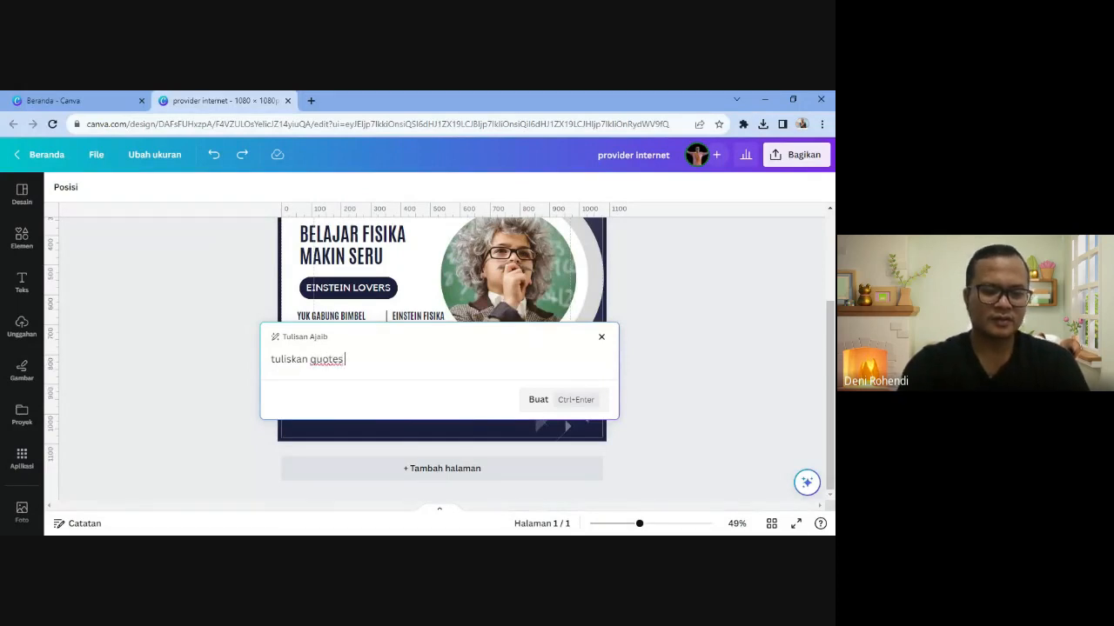
type("einstein")
key("Return")
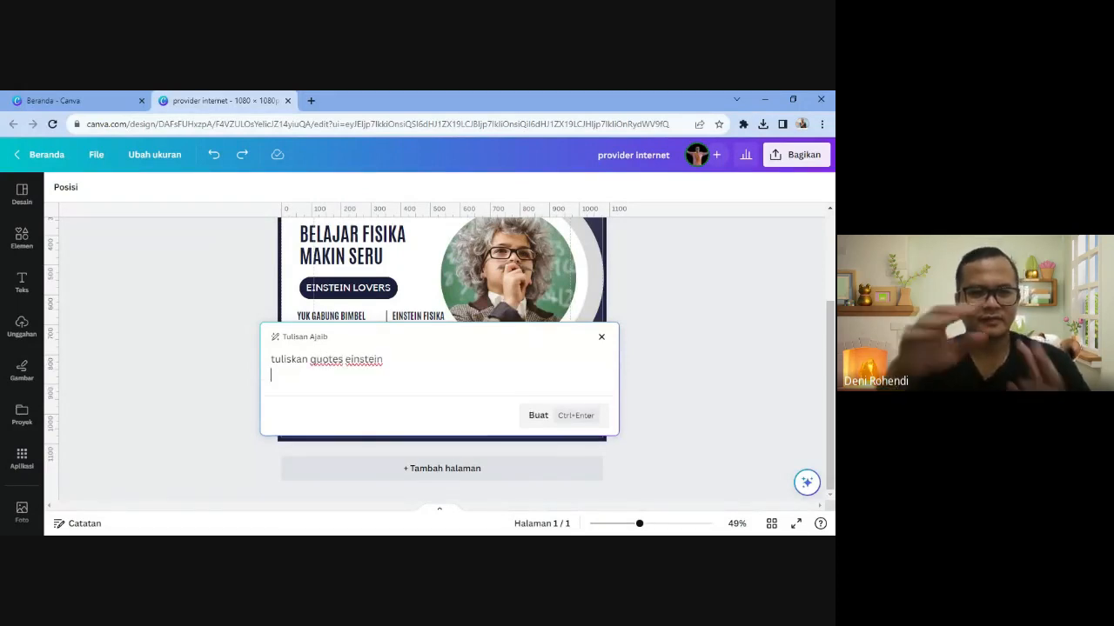
left_click(537, 416)
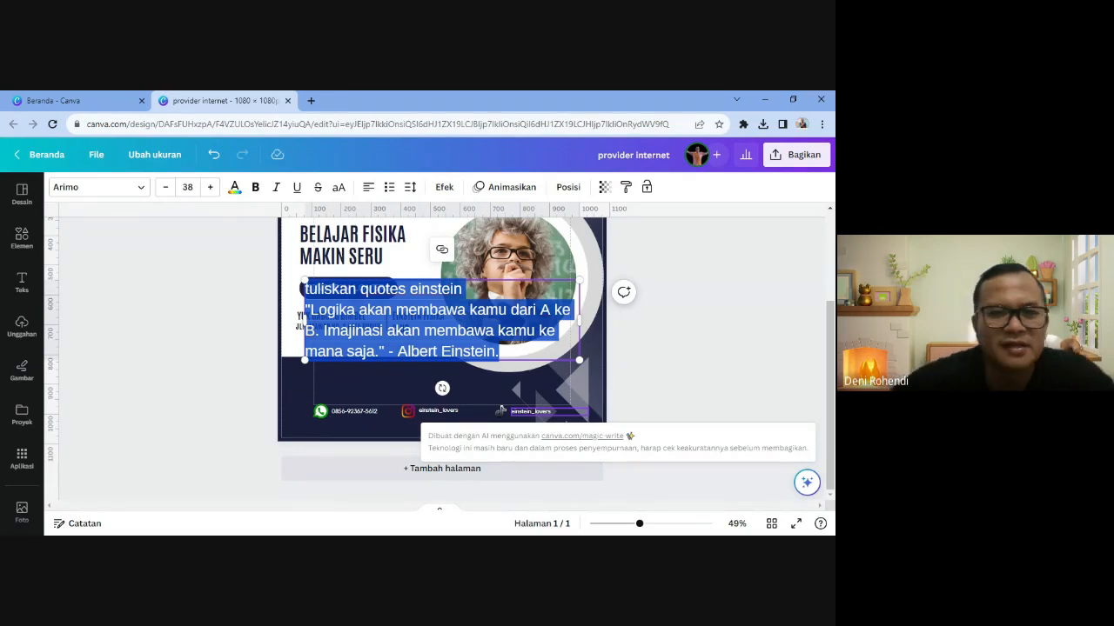
- Delete the leftover prompt line and the extra line break, then select all the quote text
left_click(427, 353)
left_click_drag(462, 290, 305, 292)
key("BackSpace")
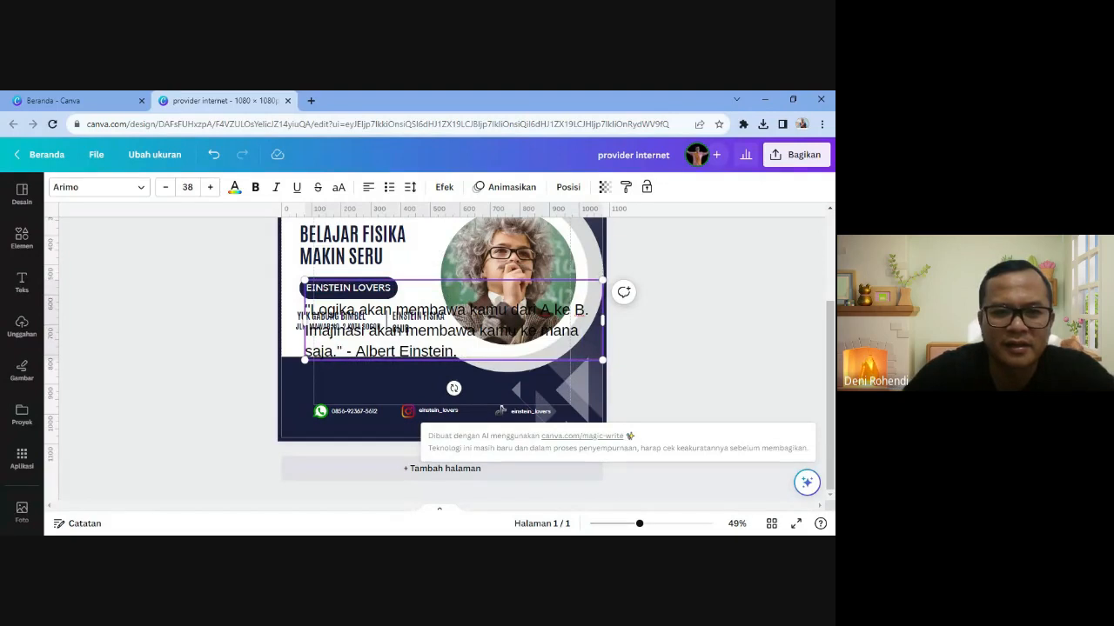
key("BackSpace")
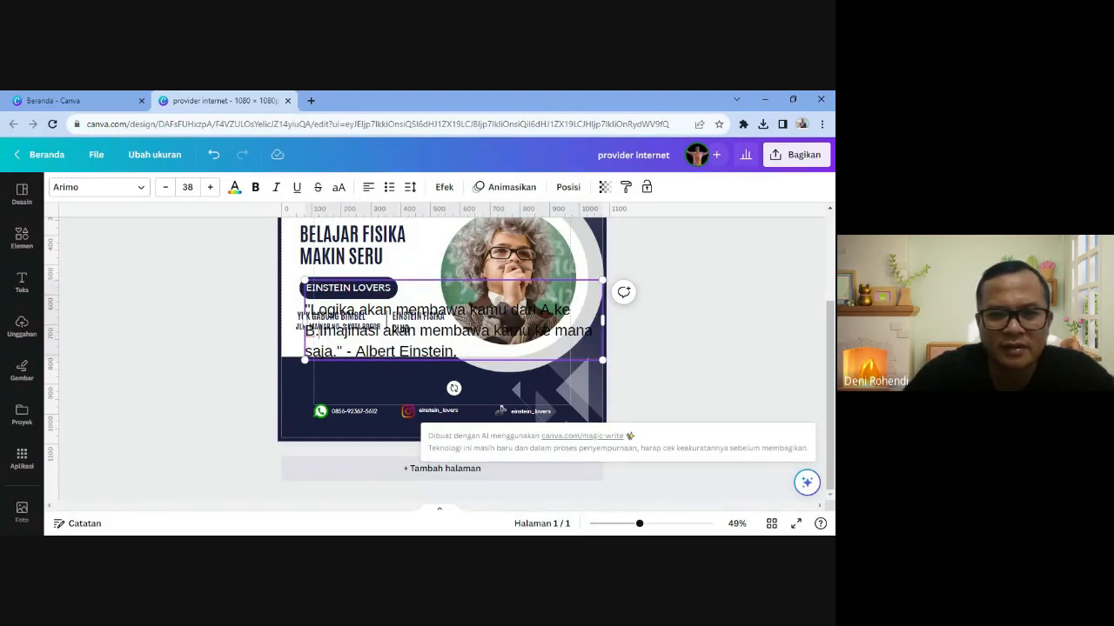
key("ctrl+a")
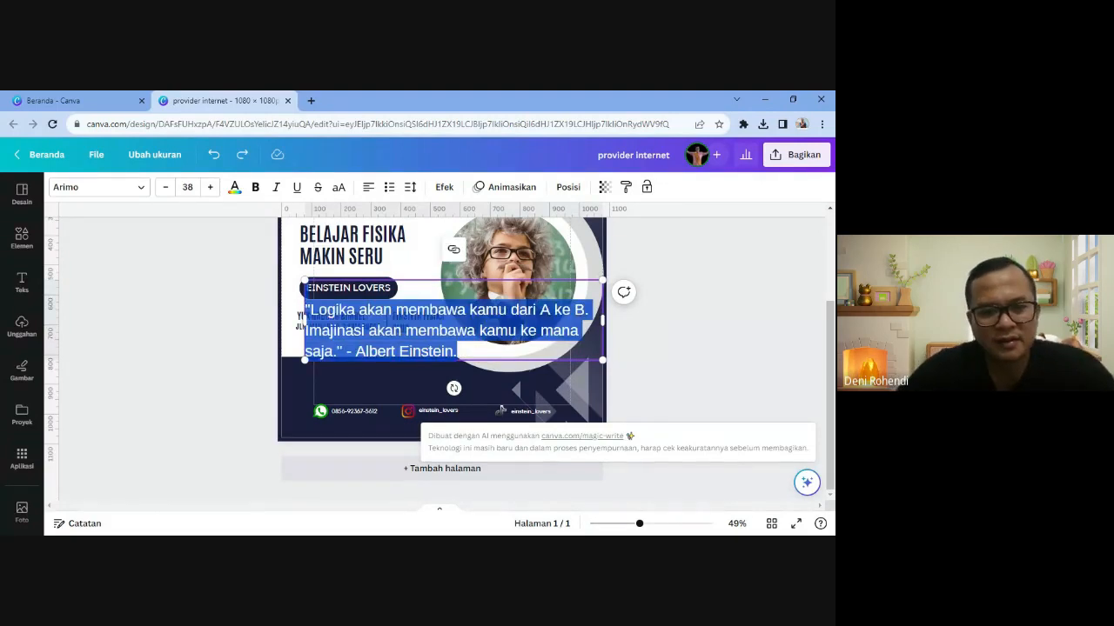
- Shrink the quote to size 16 and move it down above the contact details
left_click(187, 187)
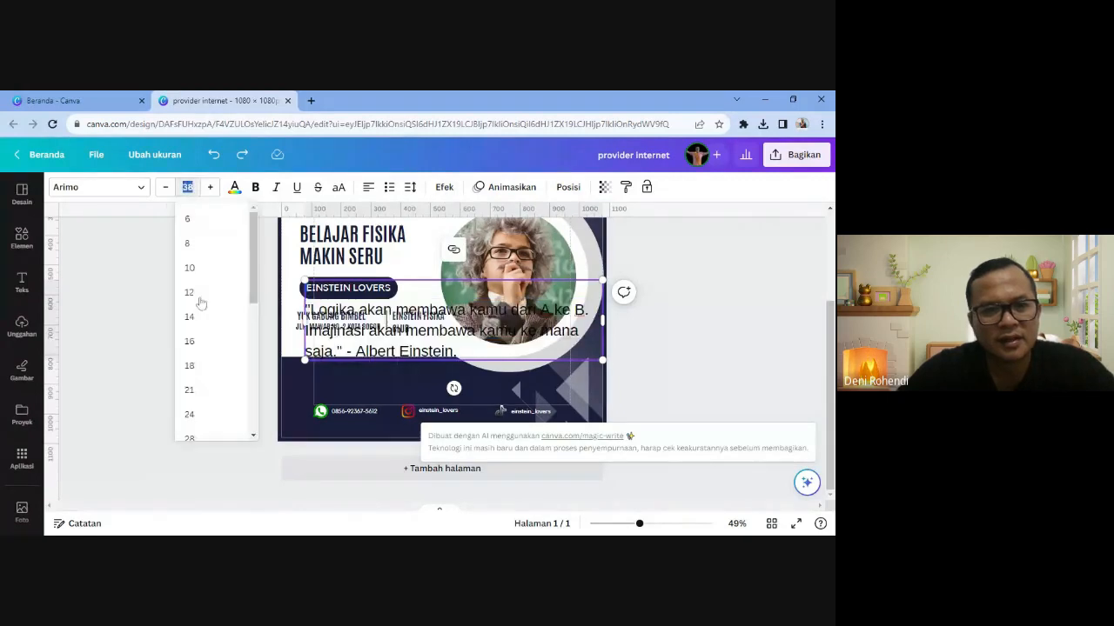
left_click(192, 342)
key("Escape")
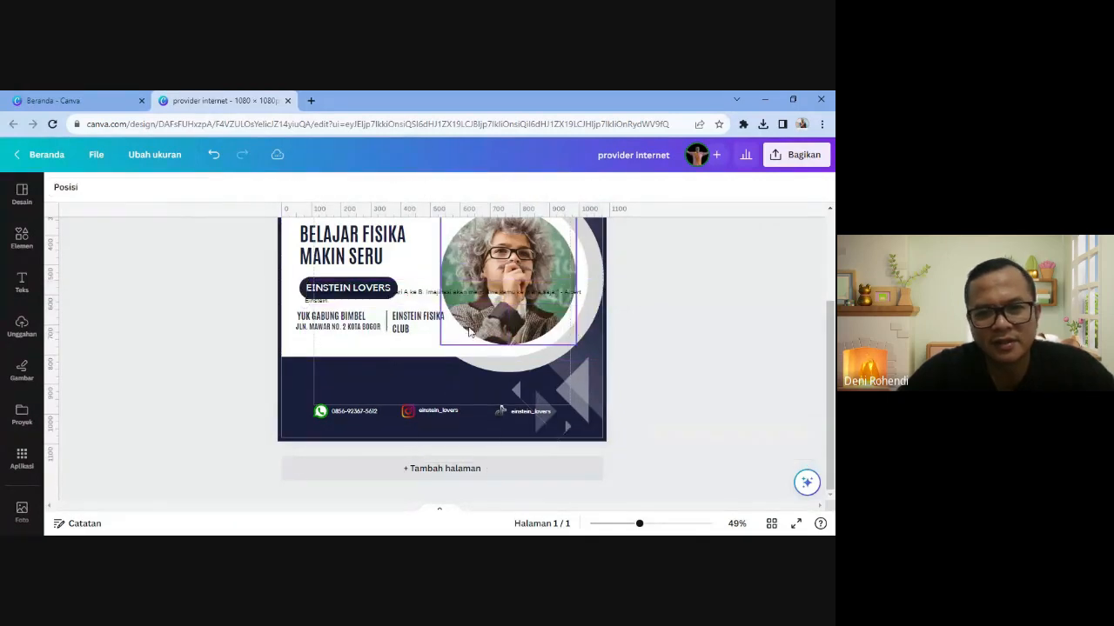
left_click_drag(418, 294, 425, 379)
- Replace the full stop after 'A ke B' with ' namun ' and reselect the quote text
double_click(420, 386)
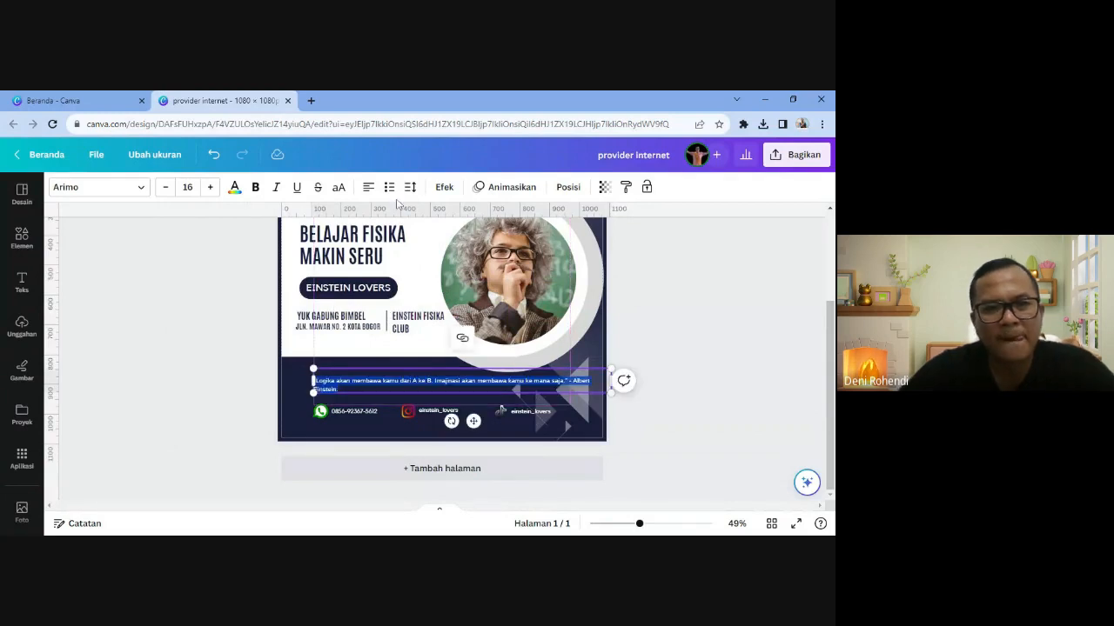
left_click(234, 187)
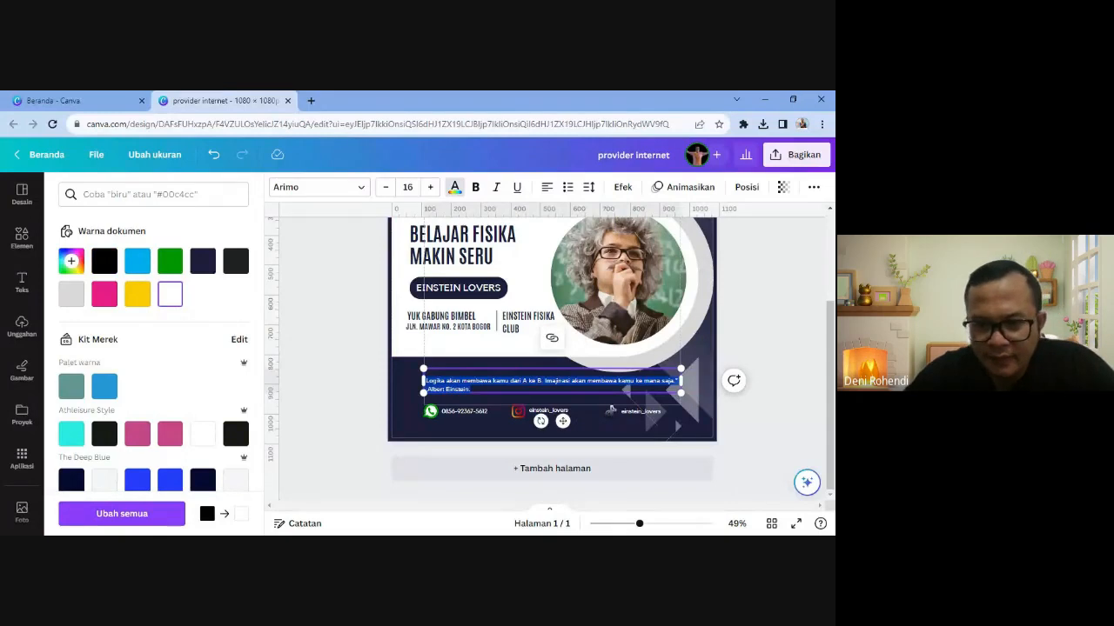
left_click(543, 381)
key("BackSpace")
key("BackSpace")
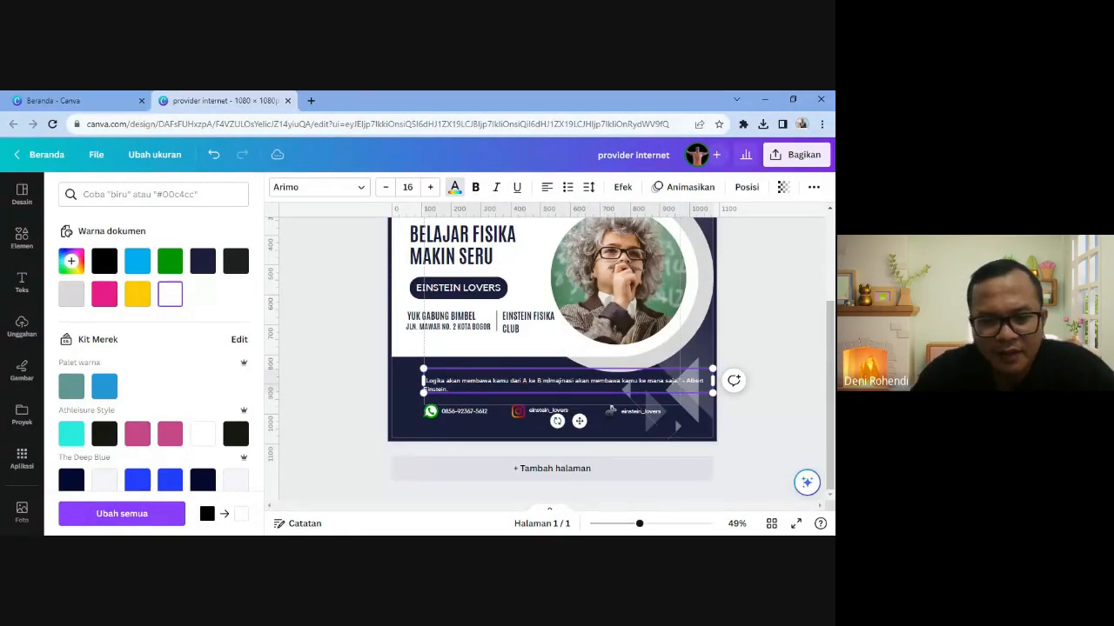
type("namun I")
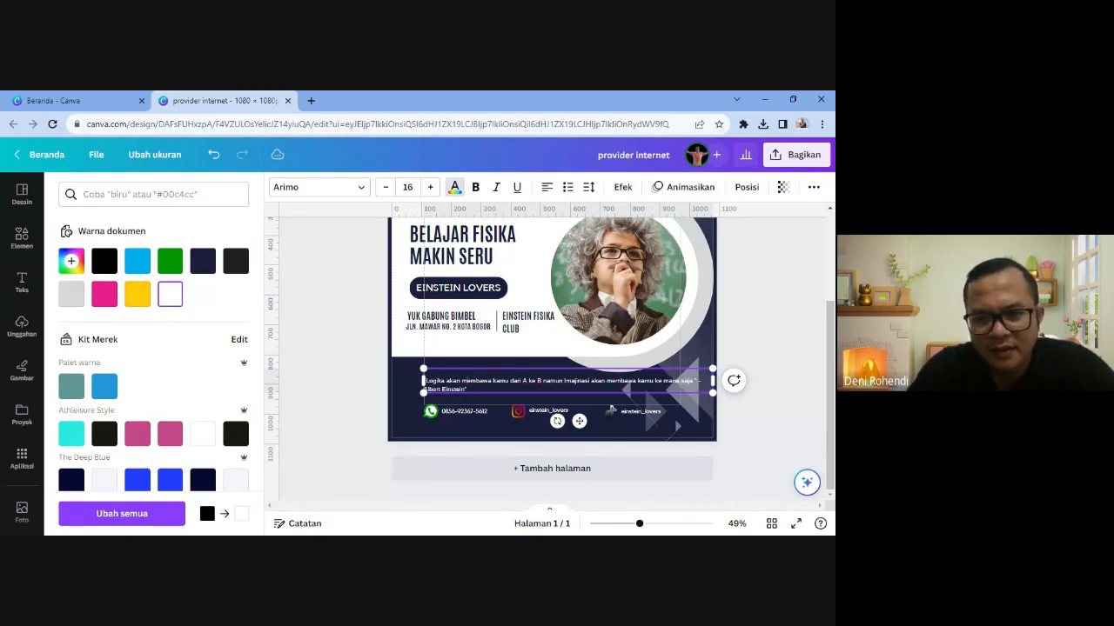
type("\"")
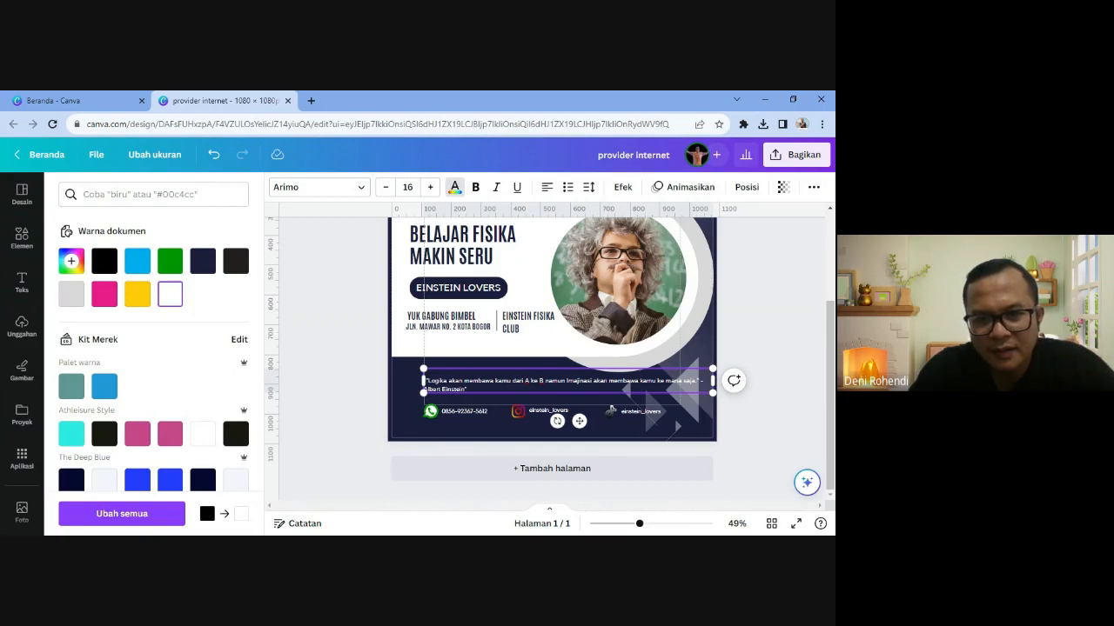
left_click_drag(425, 381, 703, 390)
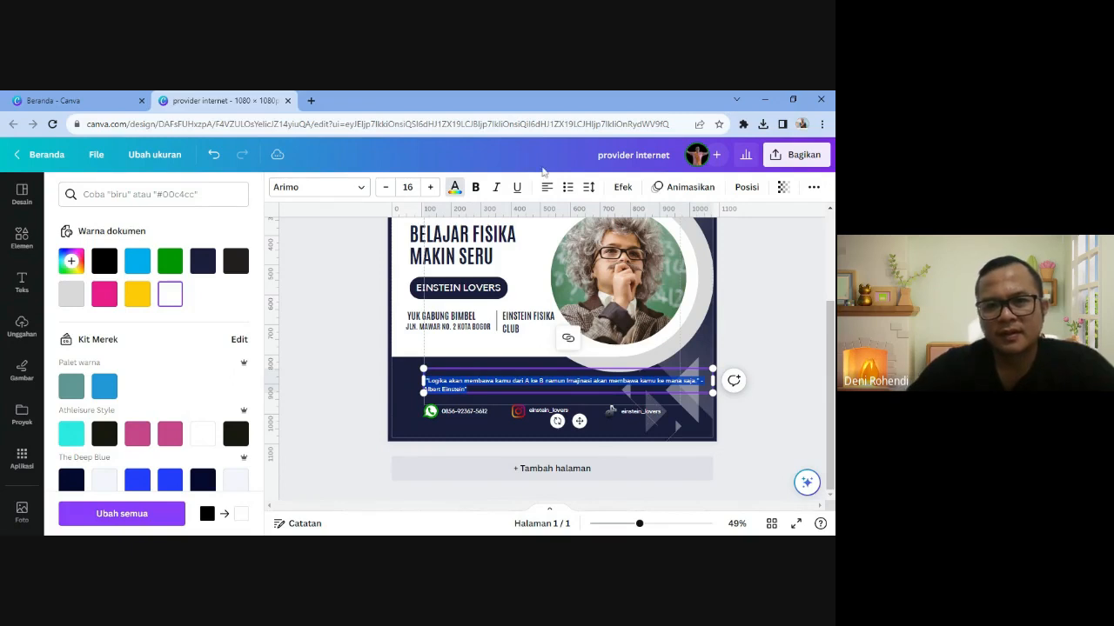
left_click(318, 187)
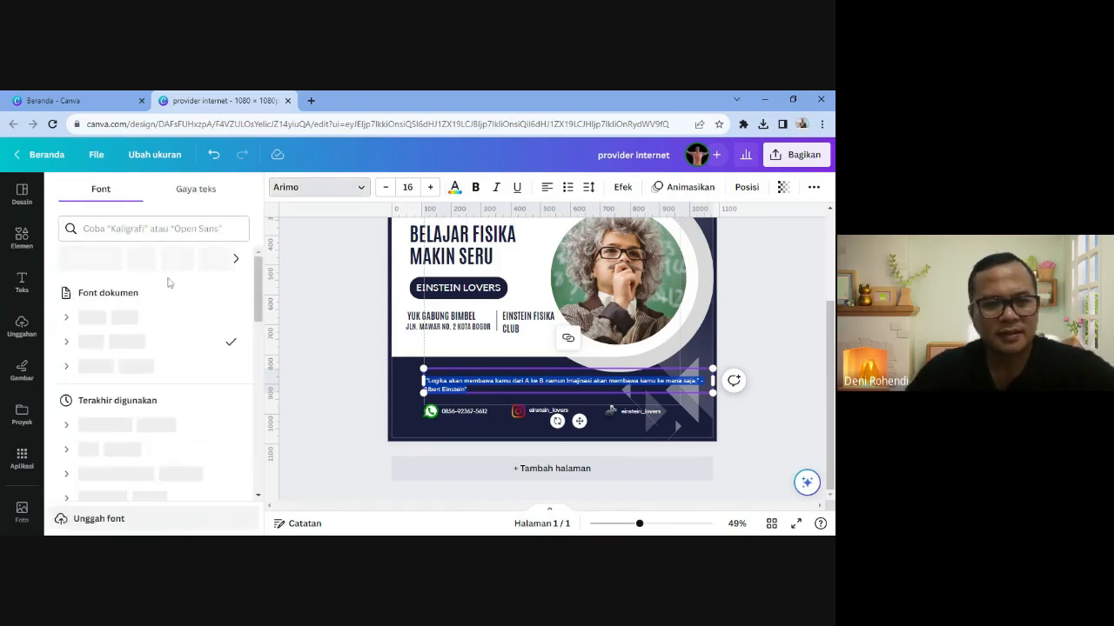
- Set the quote in Sniglet after trying Antonio and Hero, and centre it on two lines
left_click(91, 318)
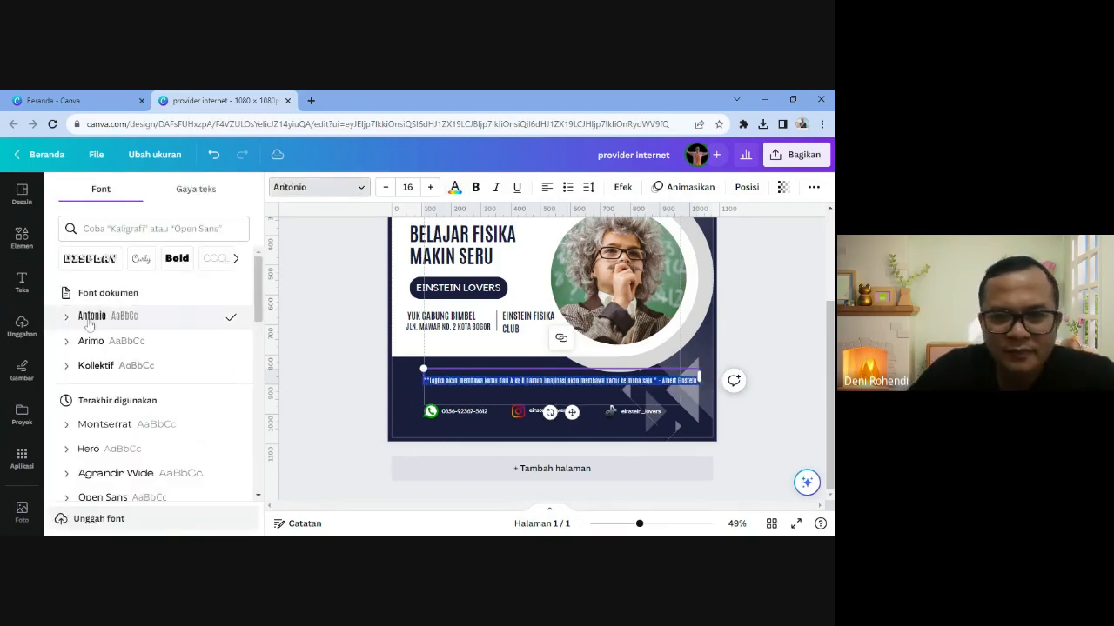
scroll(89, 327, "down", 3)
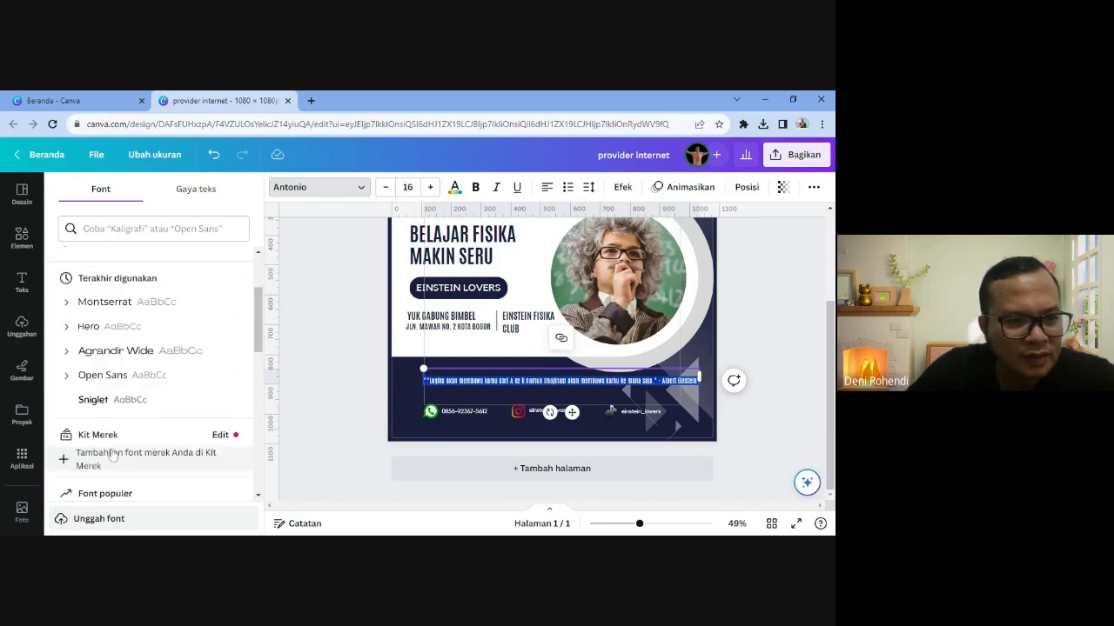
left_click(88, 328)
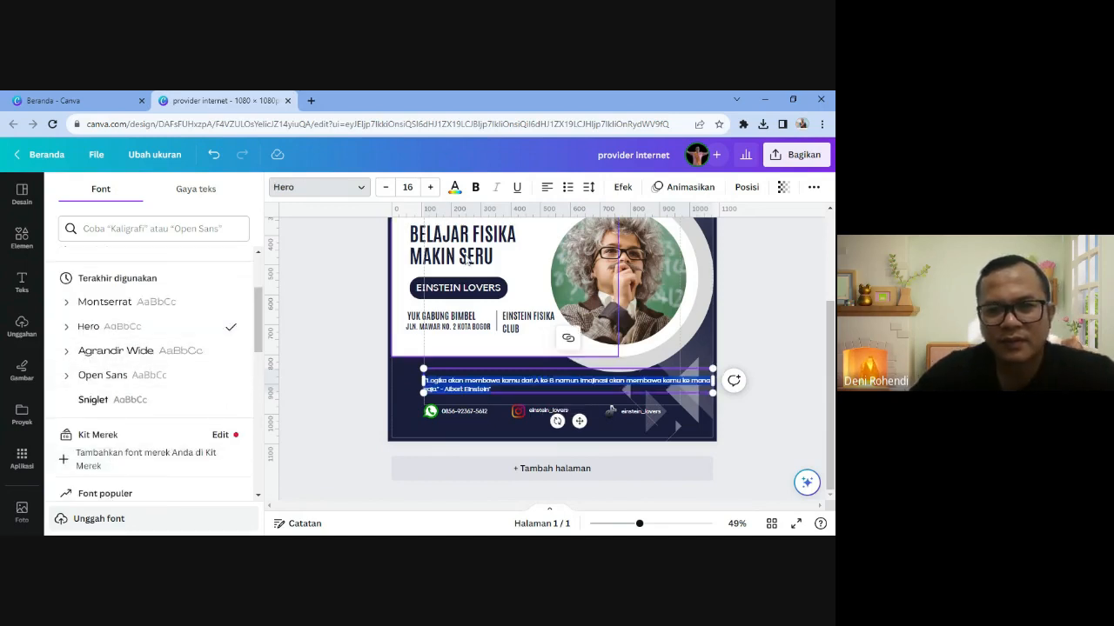
left_click(546, 187)
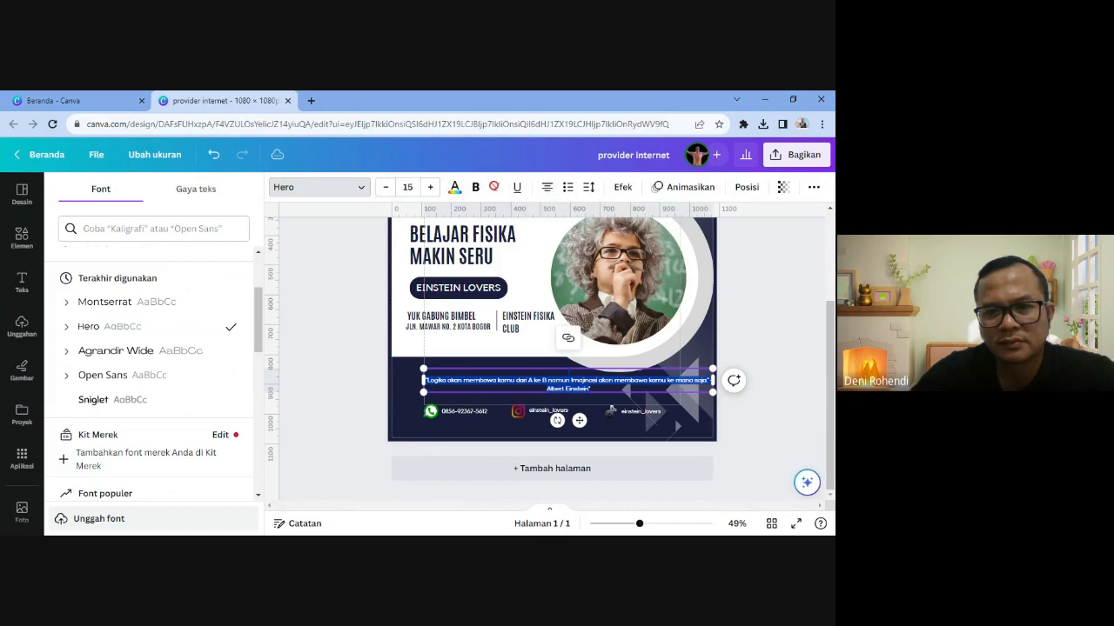
left_click(546, 187)
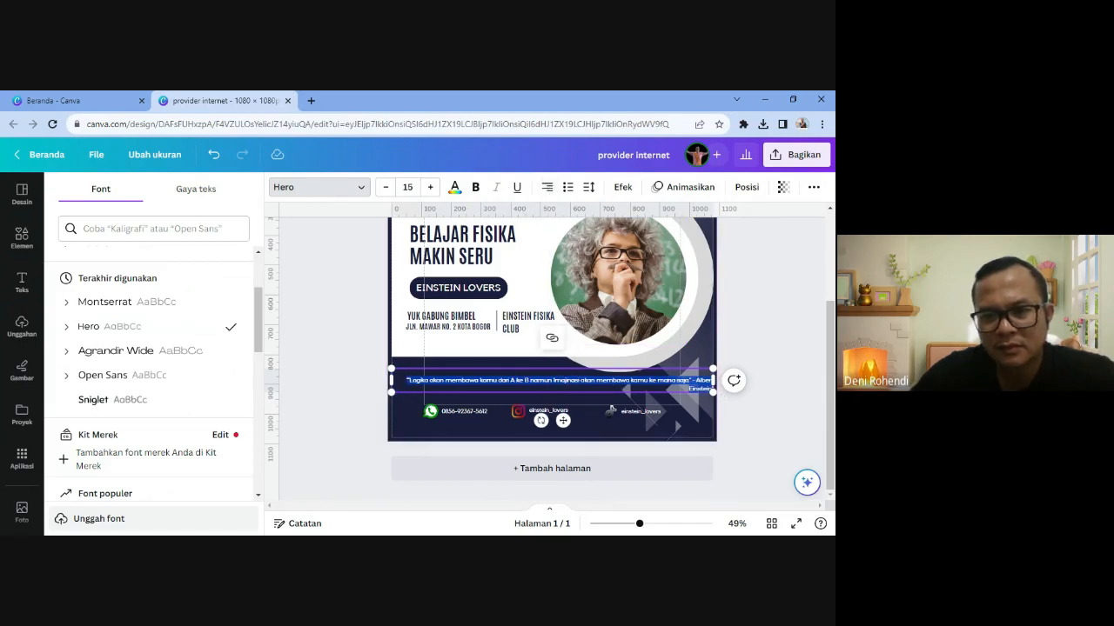
left_click(547, 188)
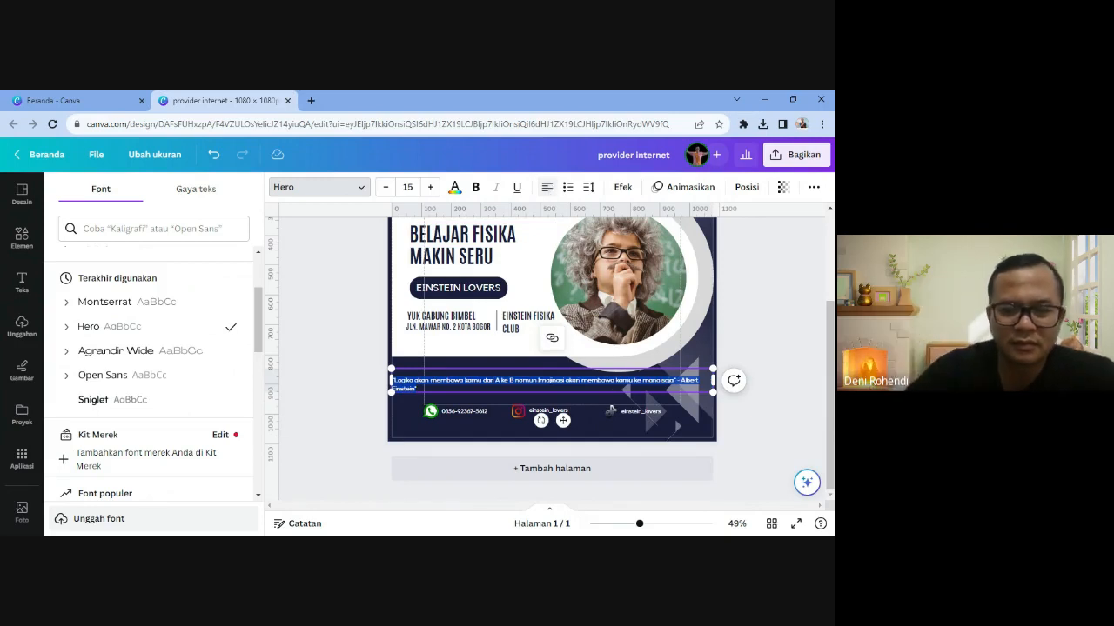
scroll(96, 399, "down", 1)
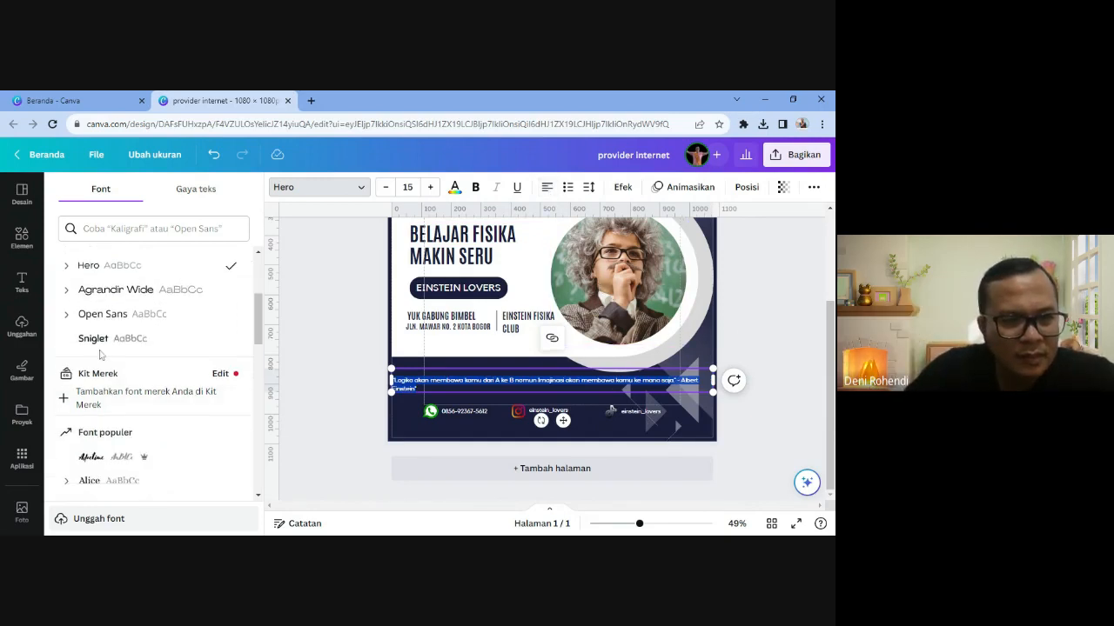
left_click(97, 346)
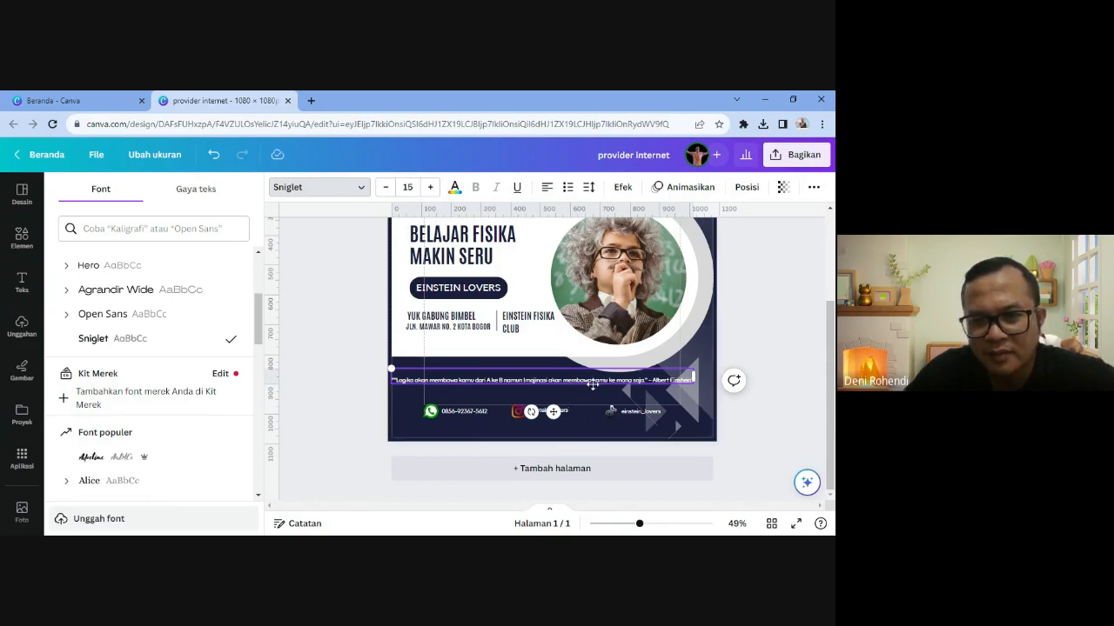
key("ctrl+z")
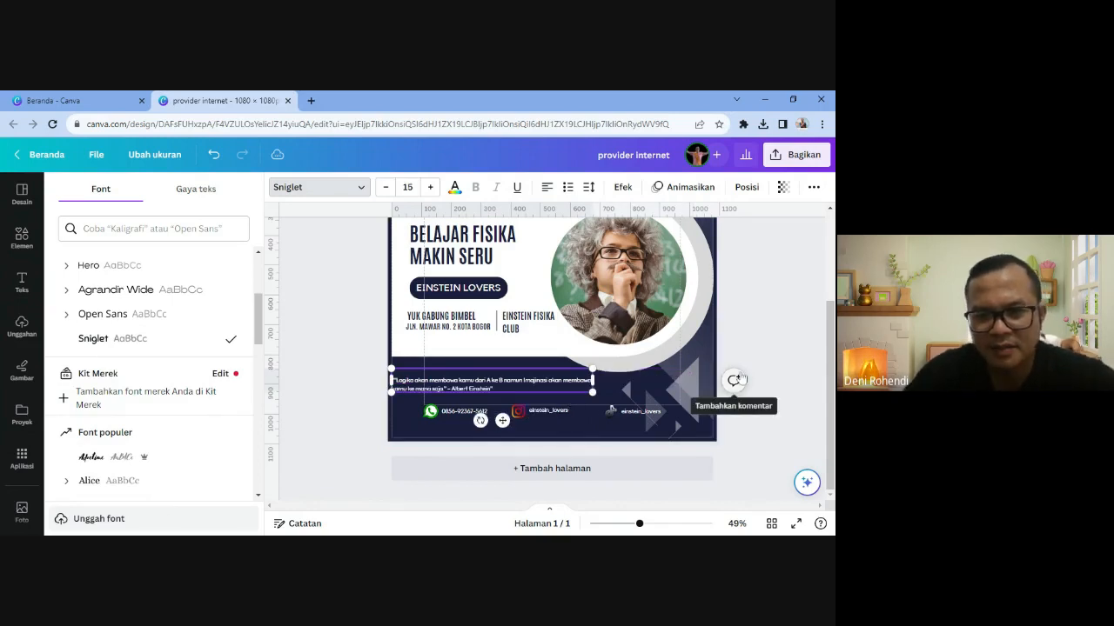
left_click(547, 188)
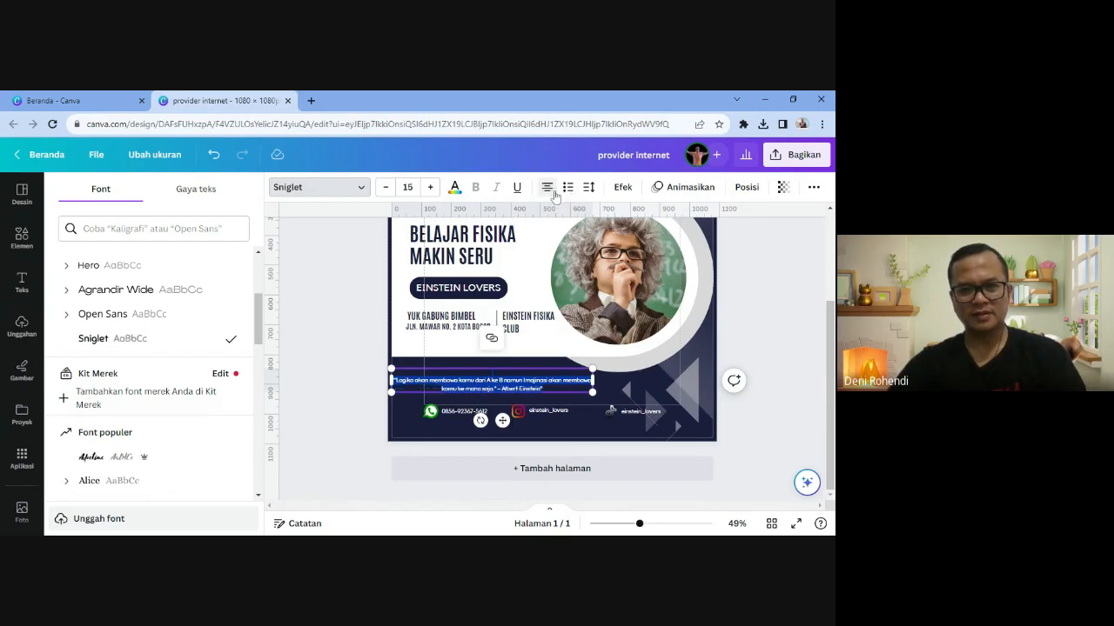
- Move the quote box to the page's horizontal centre
left_click(759, 326)
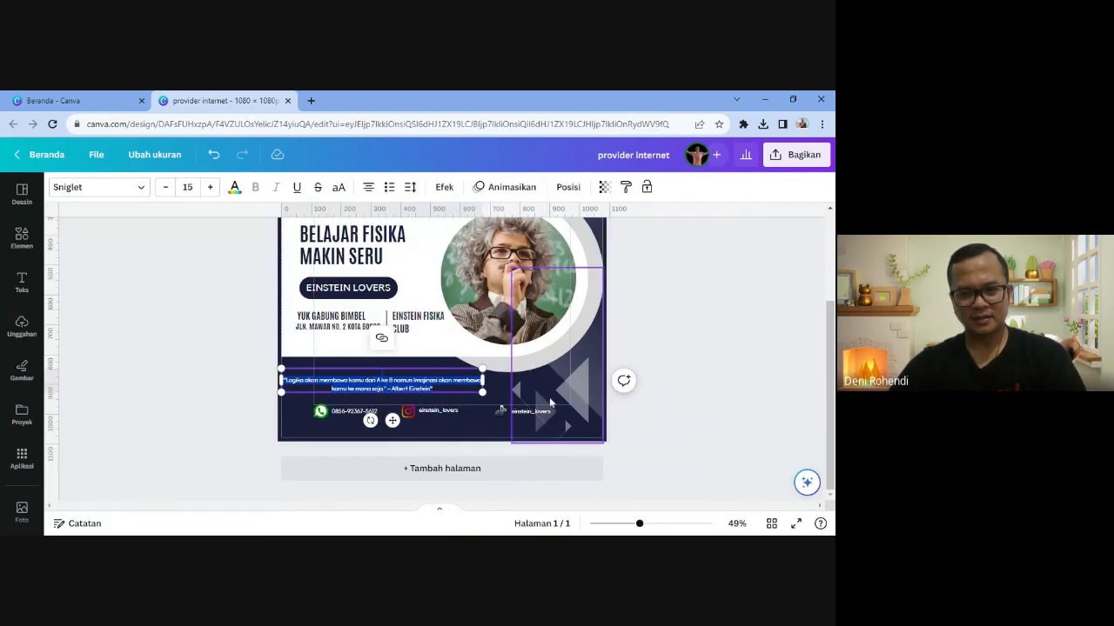
left_click_drag(408, 386, 446, 388)
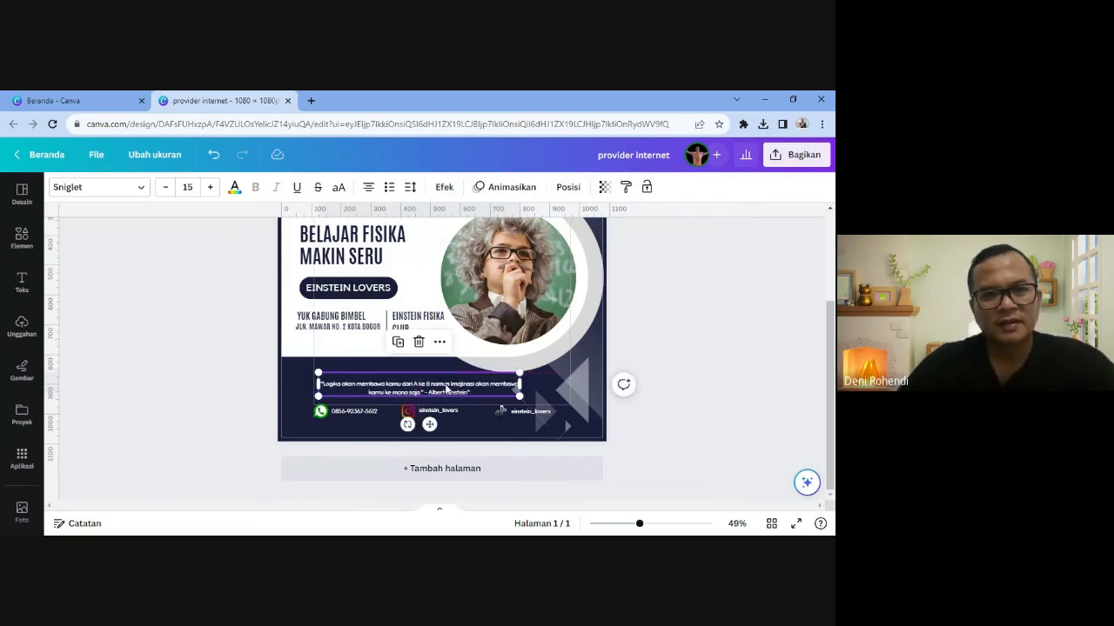
left_click(714, 347)
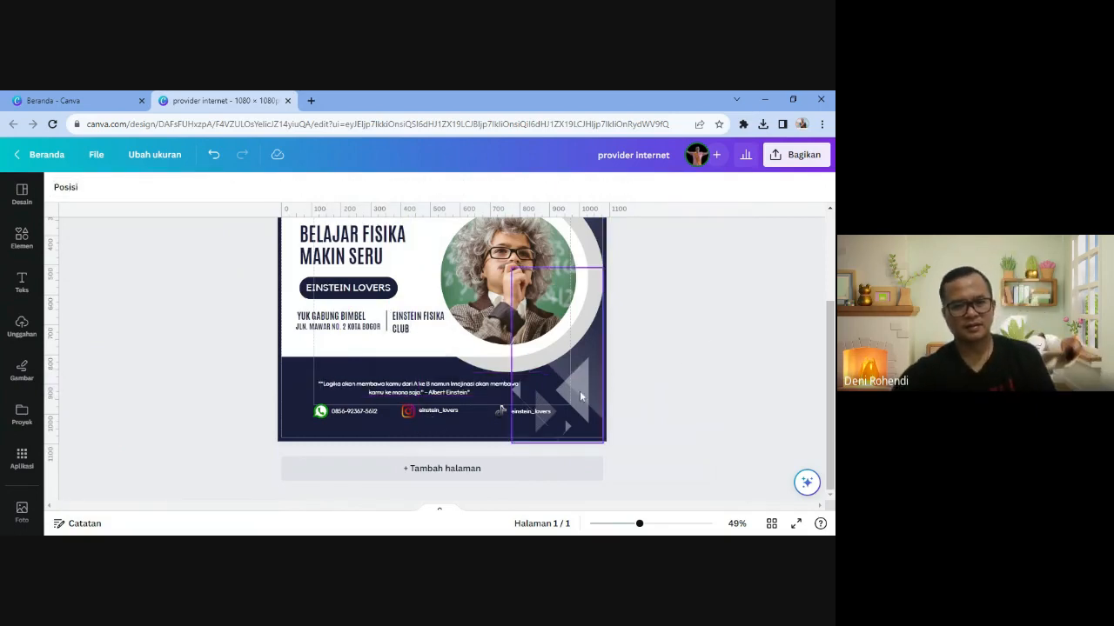
- Nudge the lower-right triangle graphic right and preview the design in full screen
left_click_drag(546, 402, 557, 395)
left_click(760, 348)
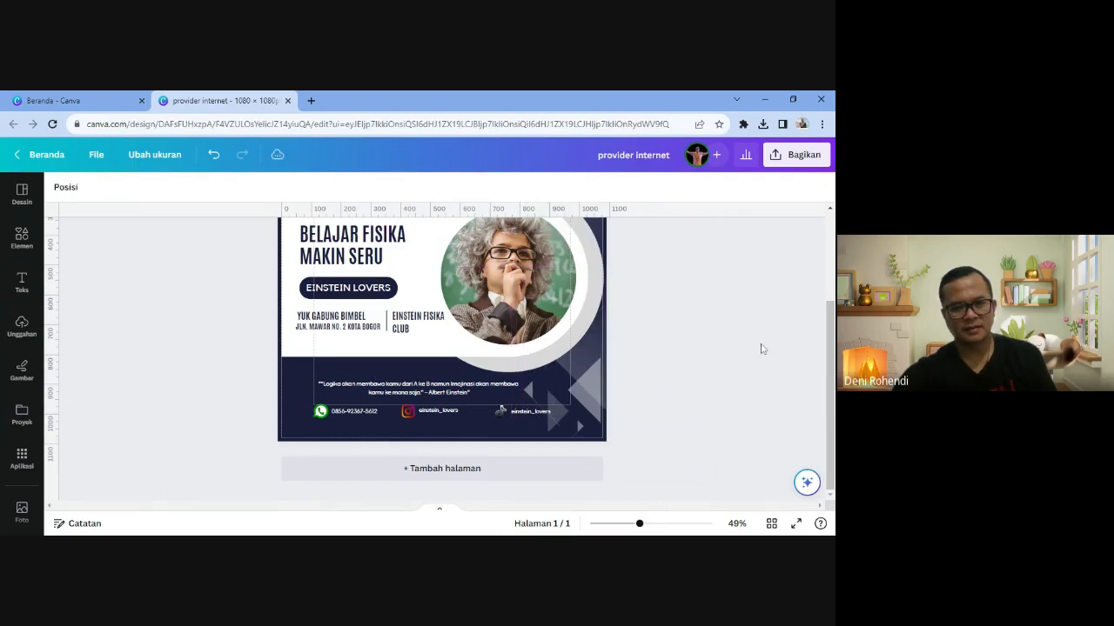
left_click(796, 523)
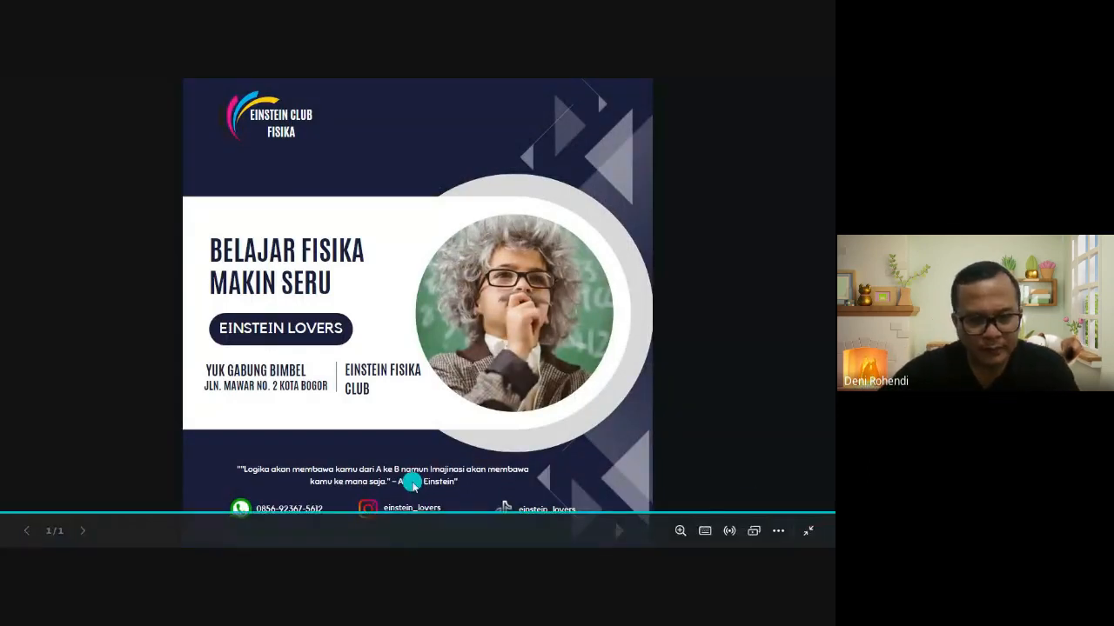
key("Escape")
scroll(413, 499, "down", 2)
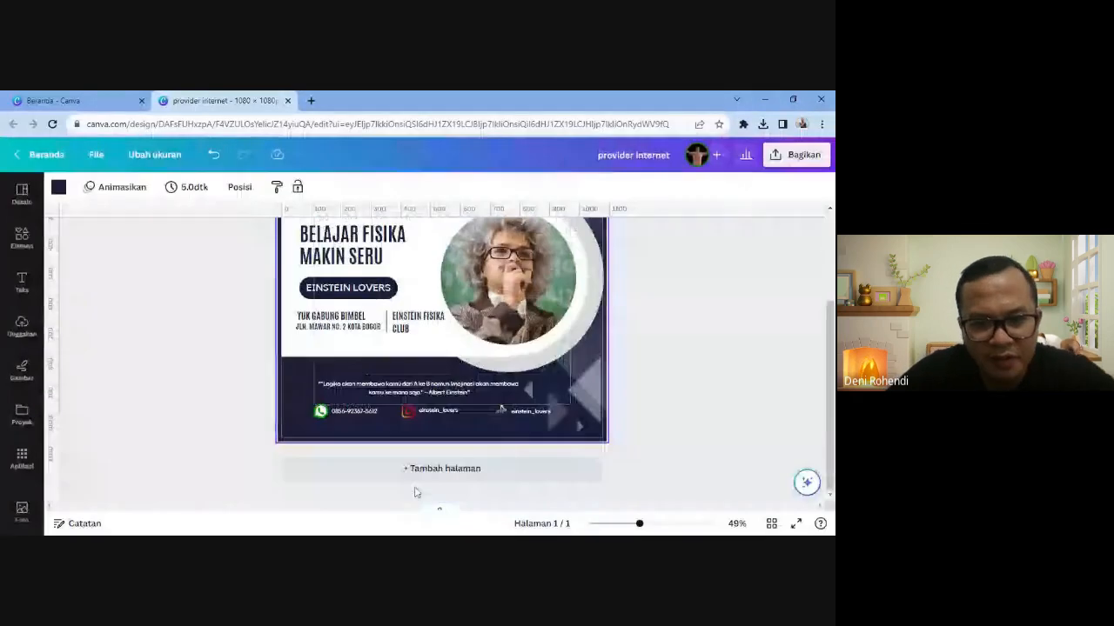
left_click(413, 388)
left_click(470, 392)
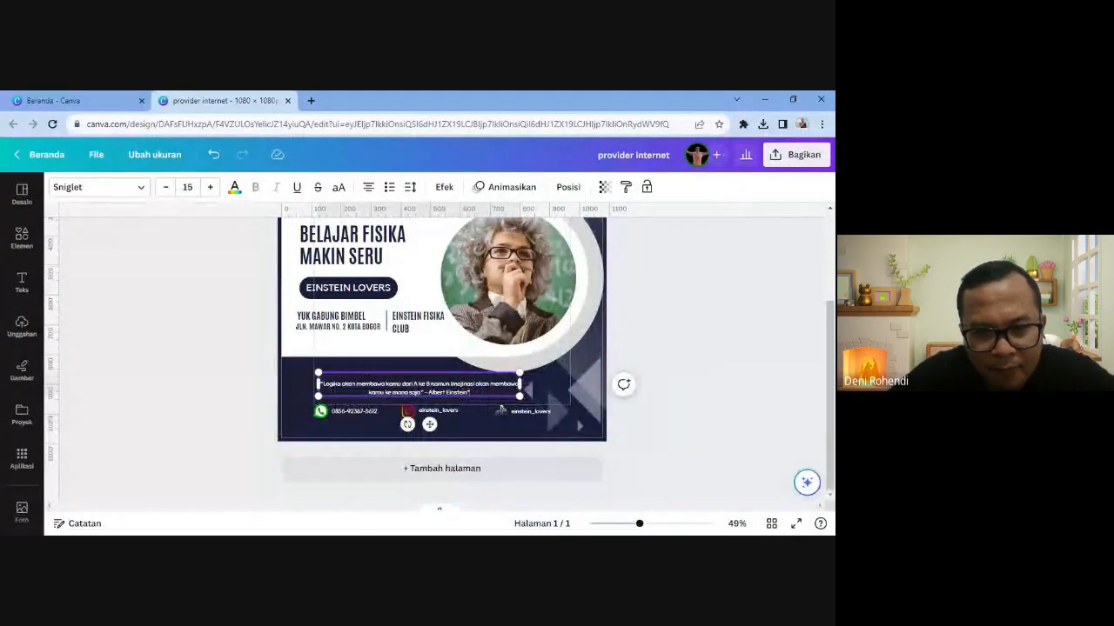
key("BackSpace")
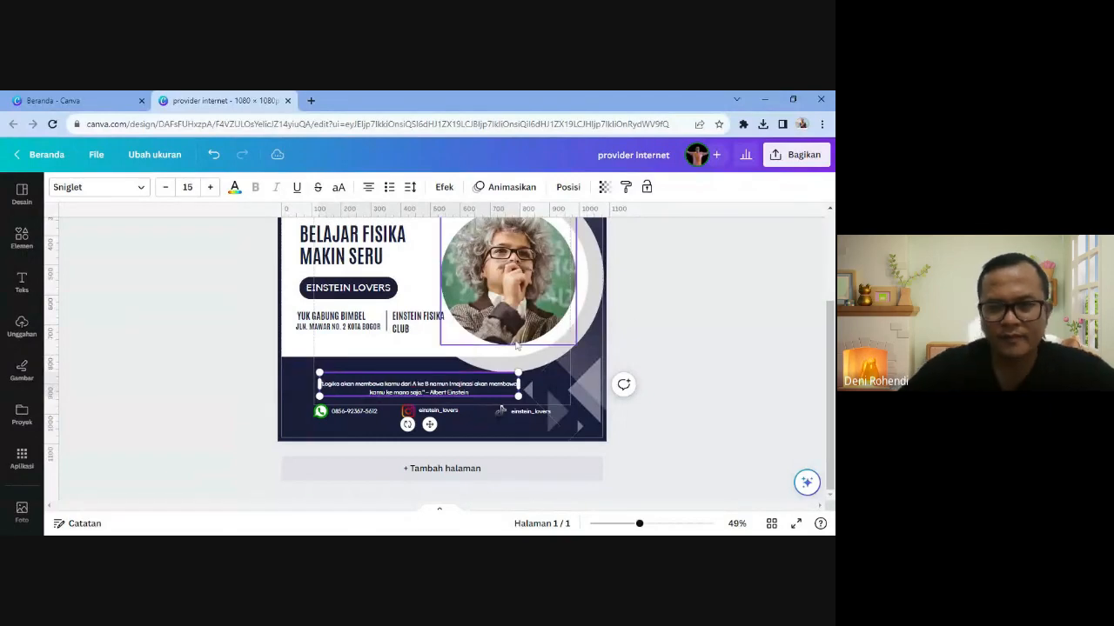
left_click(727, 486)
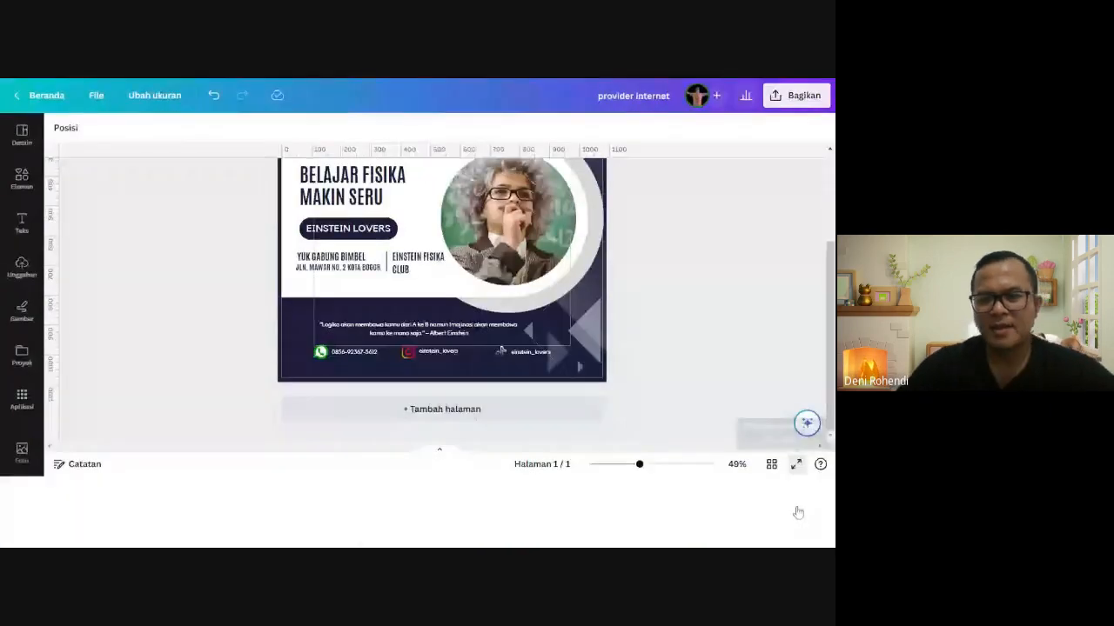
left_click(795, 523)
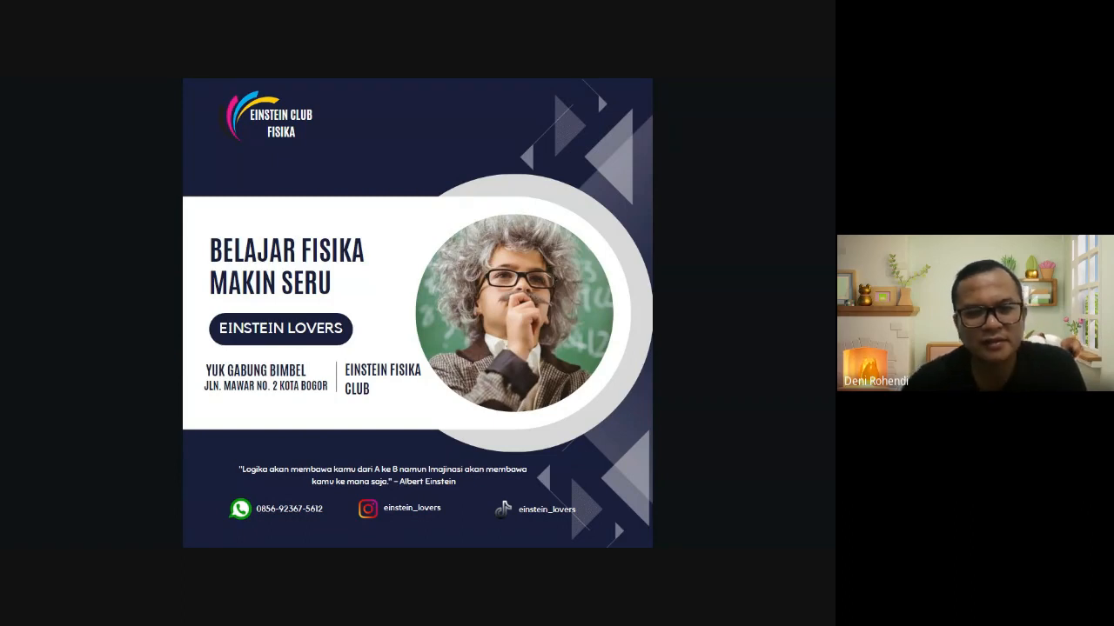
key("Escape")
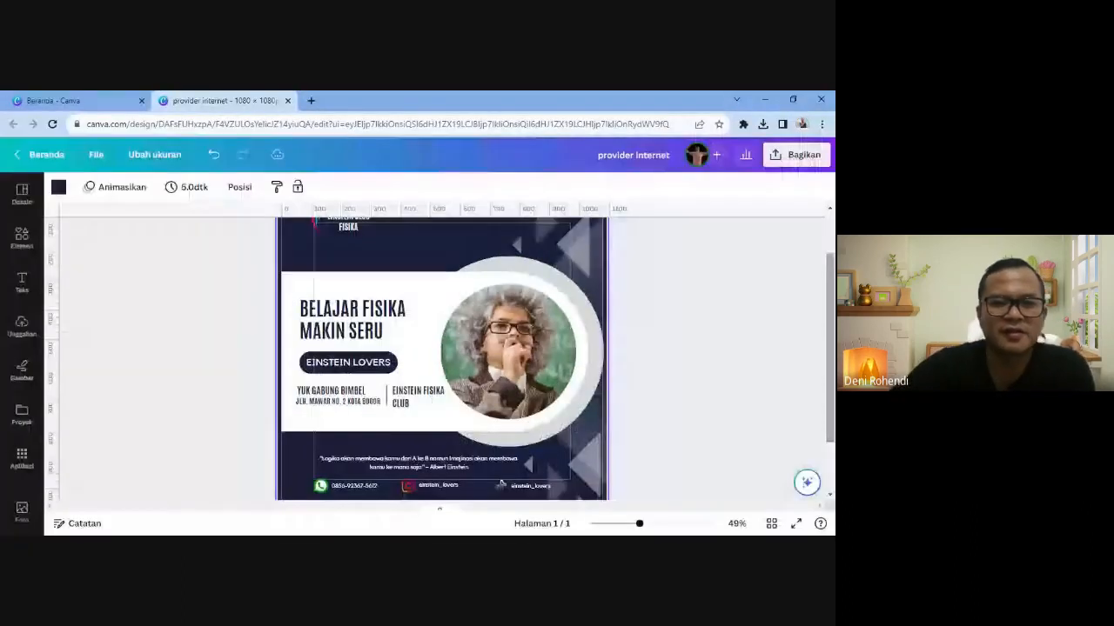
left_click(645, 460)
scroll(492, 414, "down", 2)
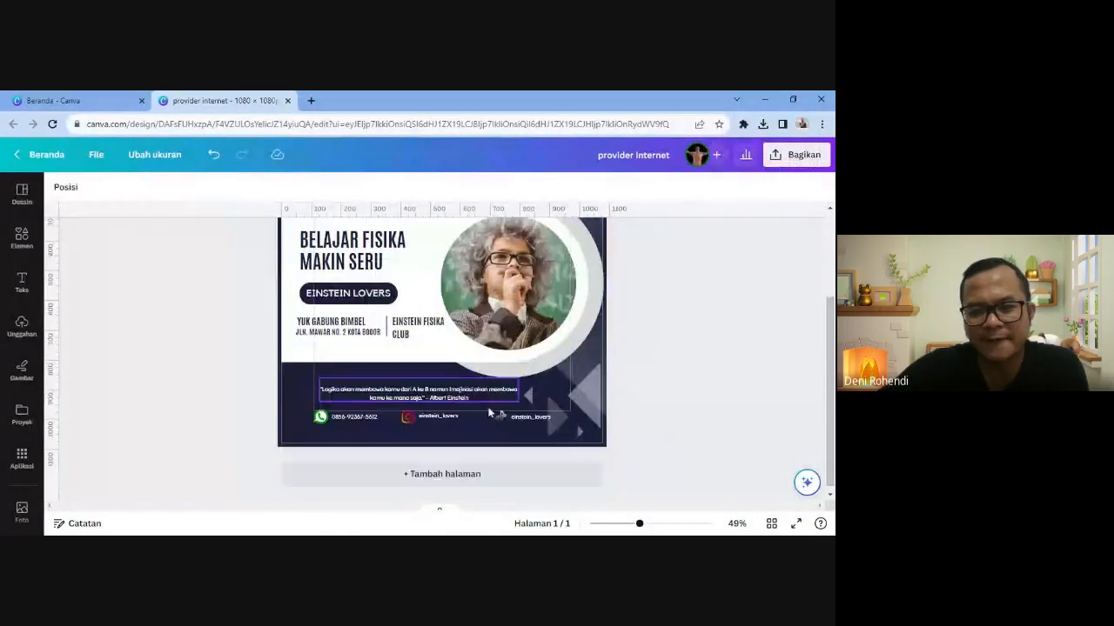
scroll(492, 414, "up", 3)
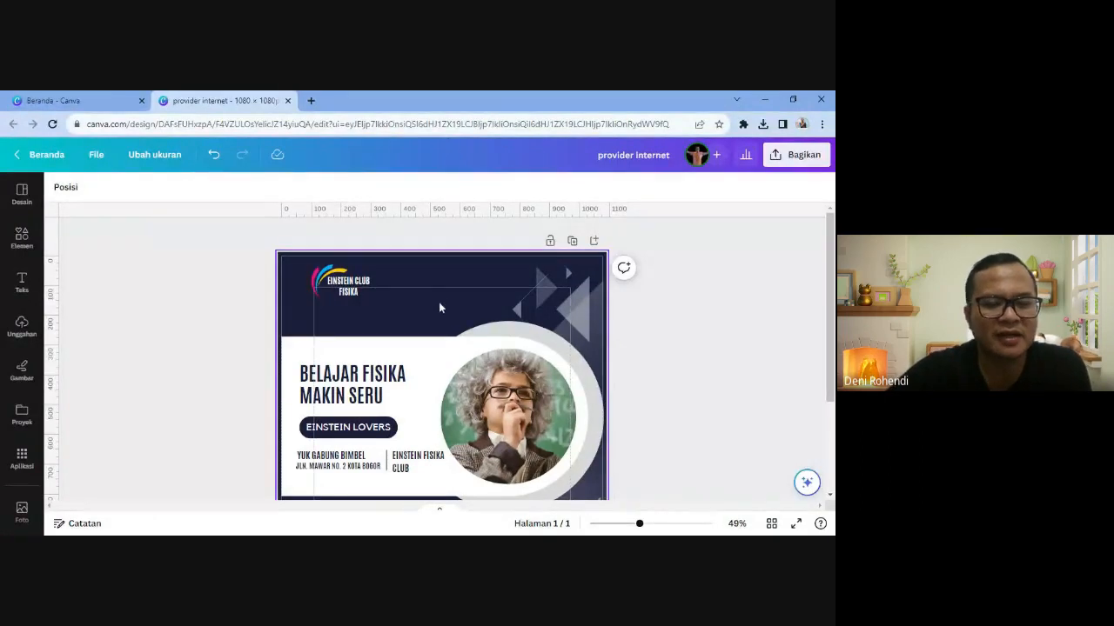
scroll(439, 307, "down", 2)
scroll(439, 308, "up", 2)
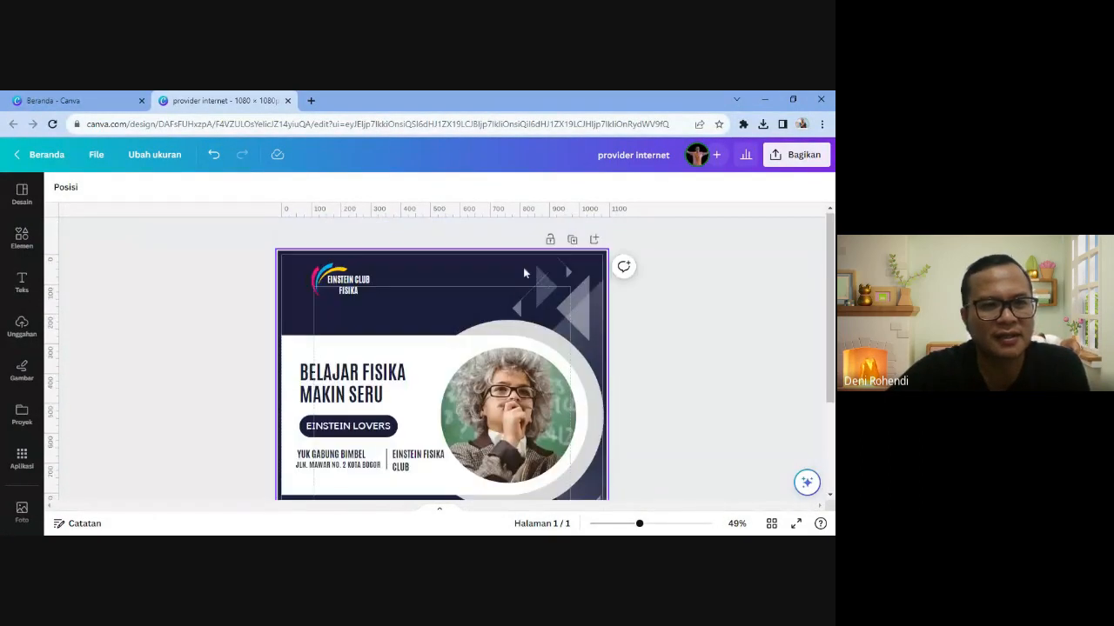
- Tick Facebook landscape, Brosur (27.9 × 21.6 cm) and Kartu pos (148 × 105 mm) as resize targets
left_click(164, 160)
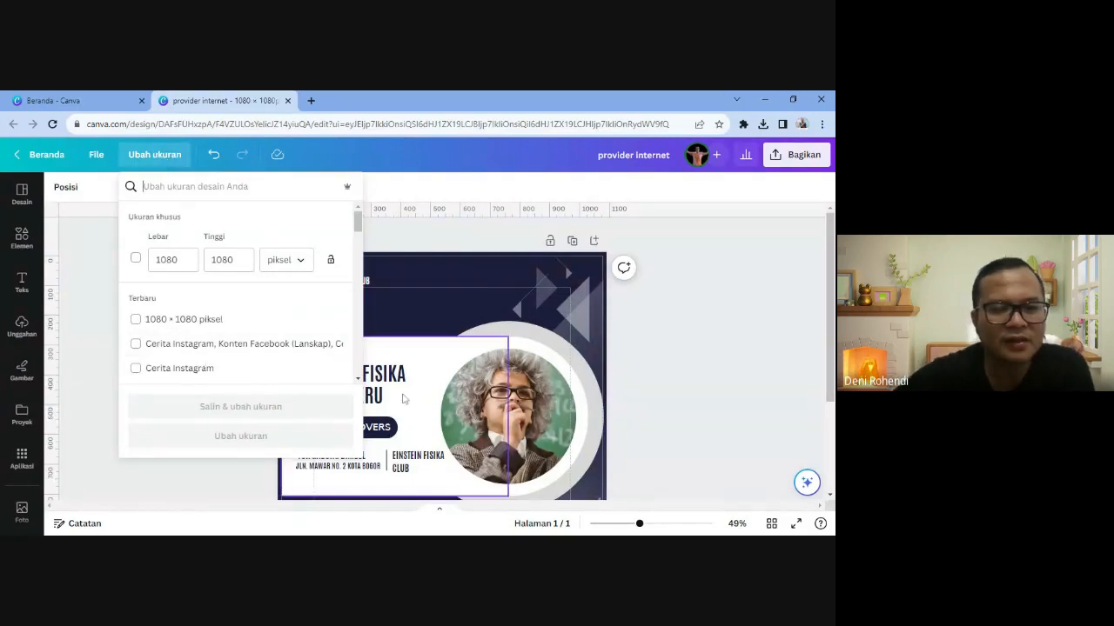
scroll(222, 346, "down", 5)
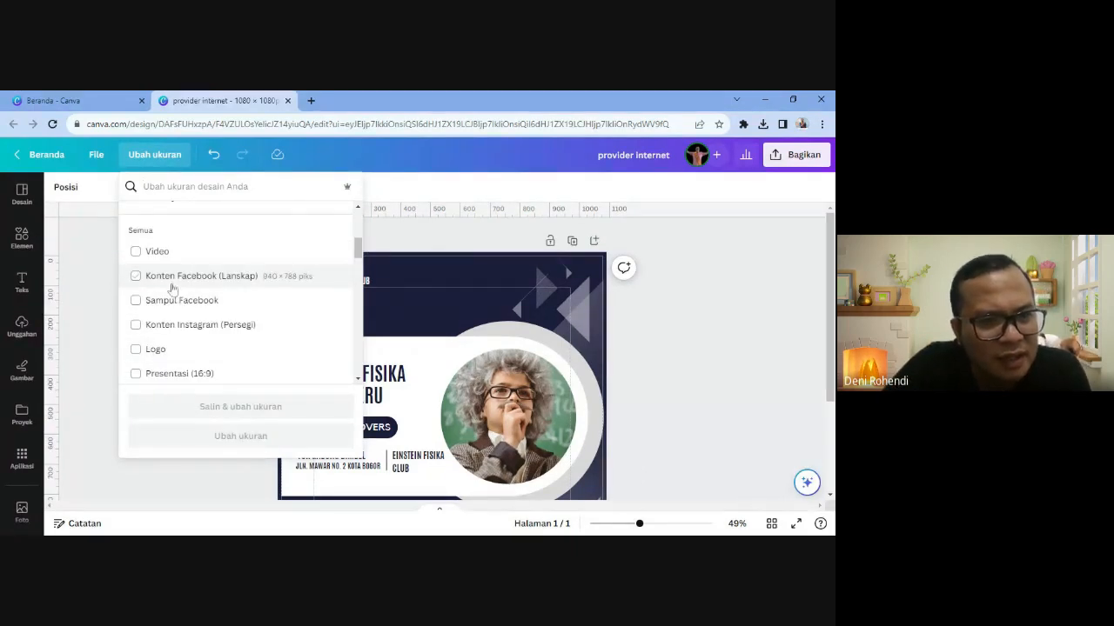
left_click(137, 277)
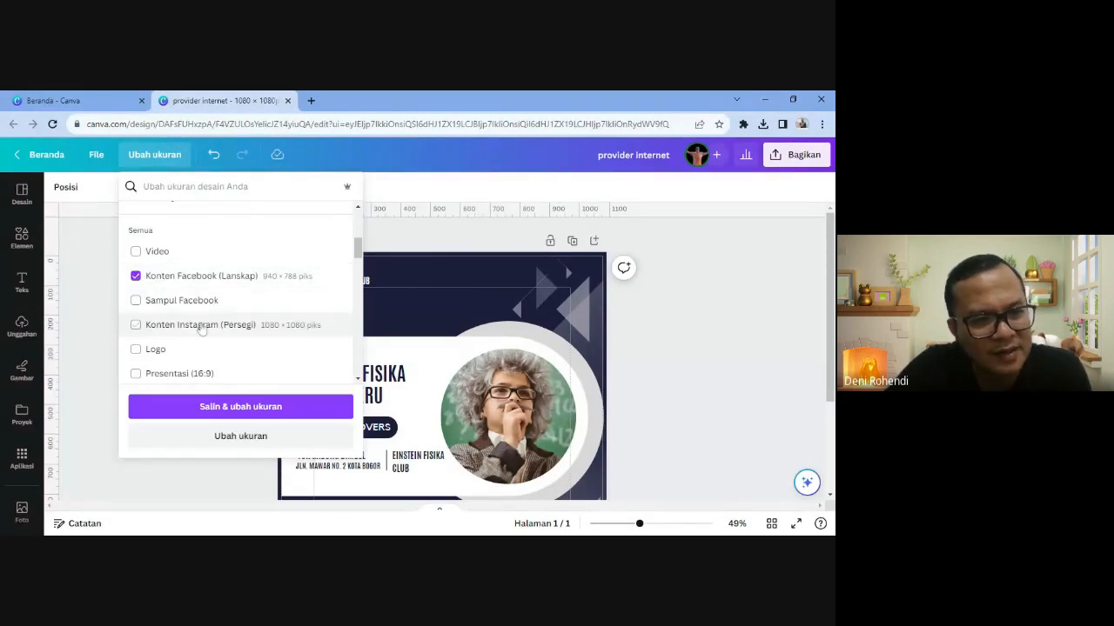
scroll(206, 322, "down", 1)
scroll(206, 322, "down", 1)
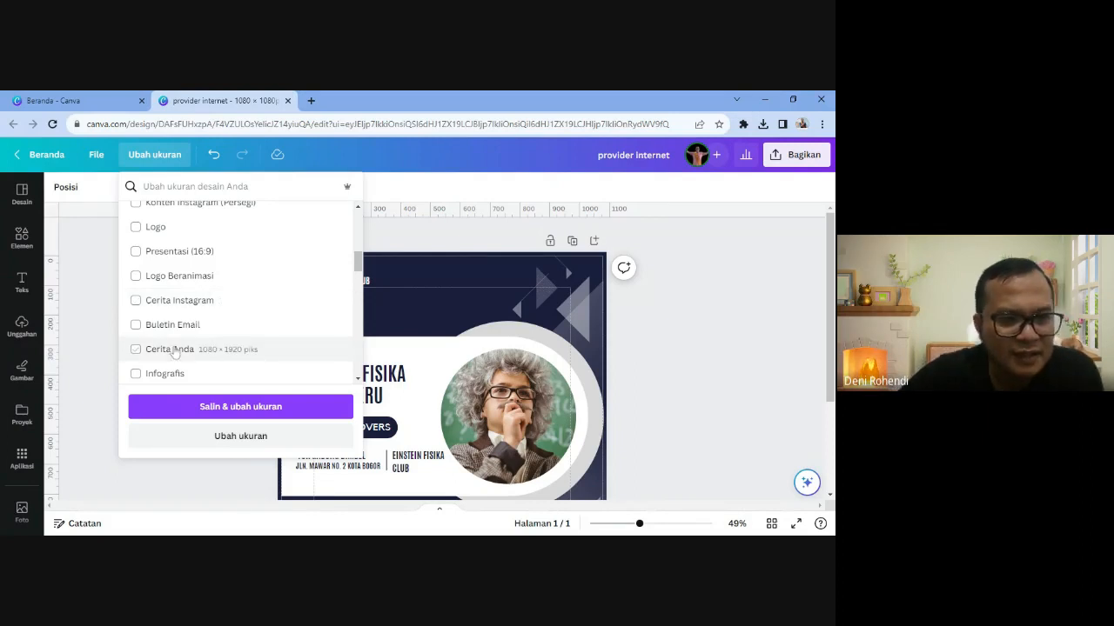
scroll(174, 351, "down", 3)
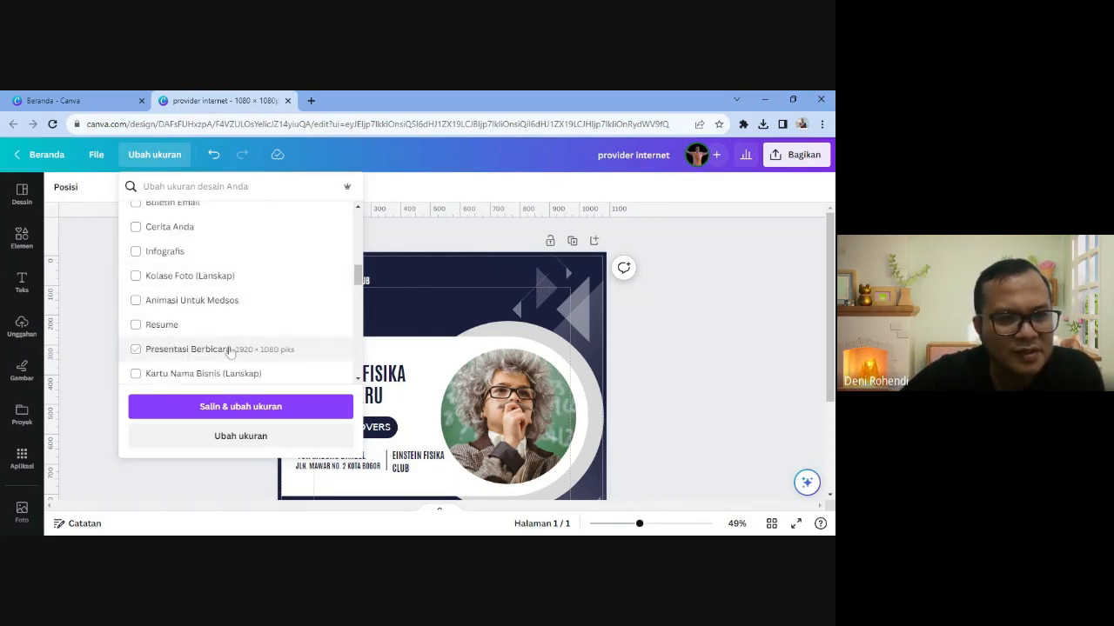
scroll(231, 349, "down", 1)
scroll(319, 331, "down", 3)
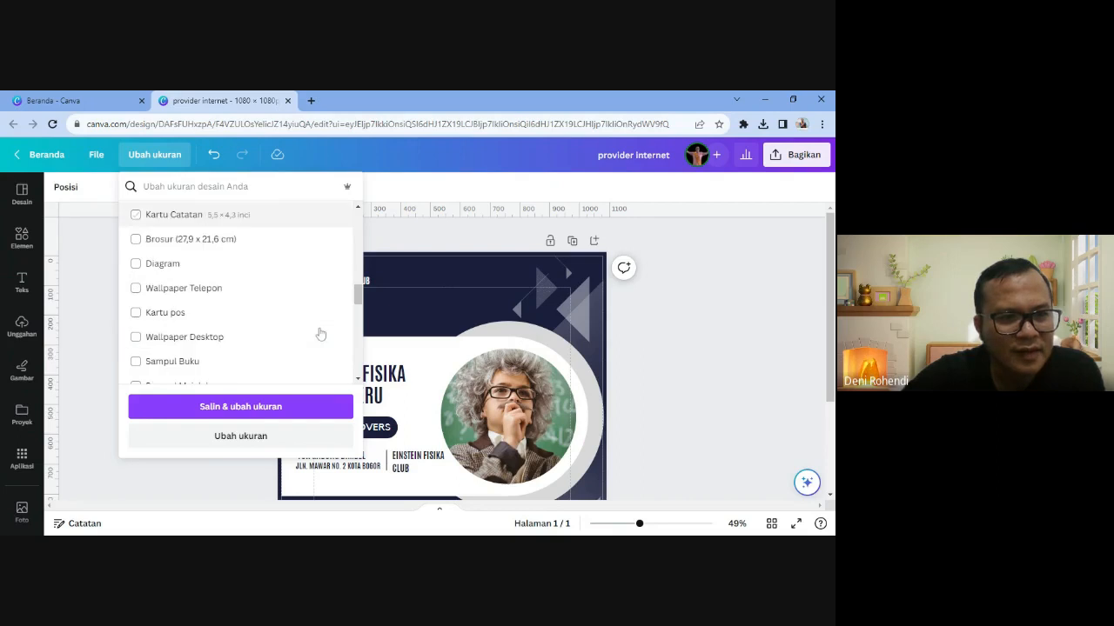
scroll(137, 312, "up", 1)
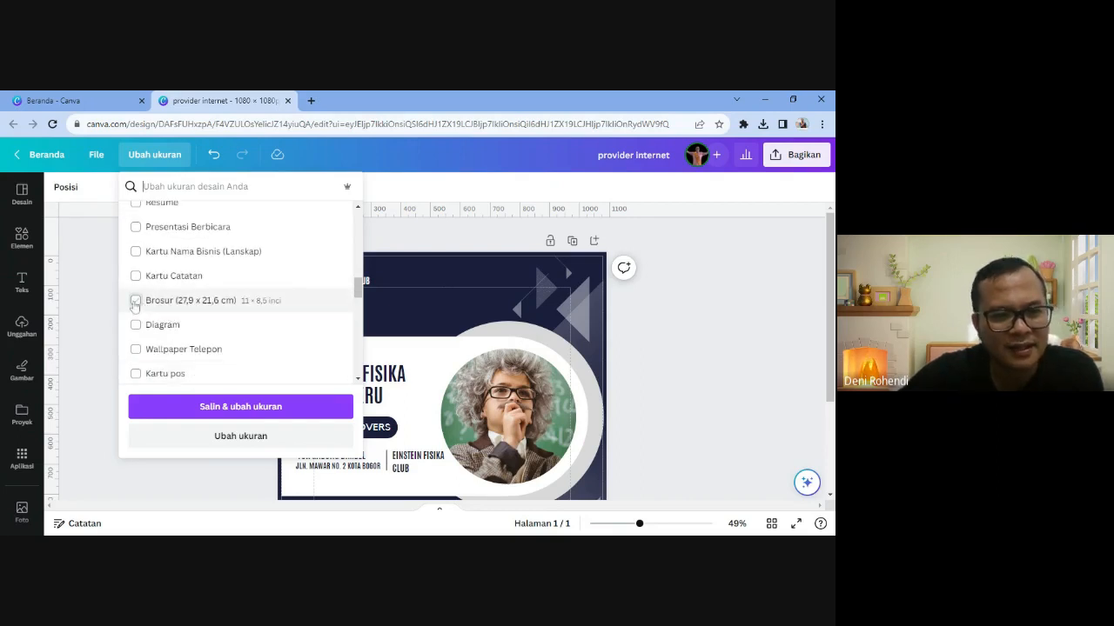
left_click(139, 302)
scroll(287, 327, "down", 1)
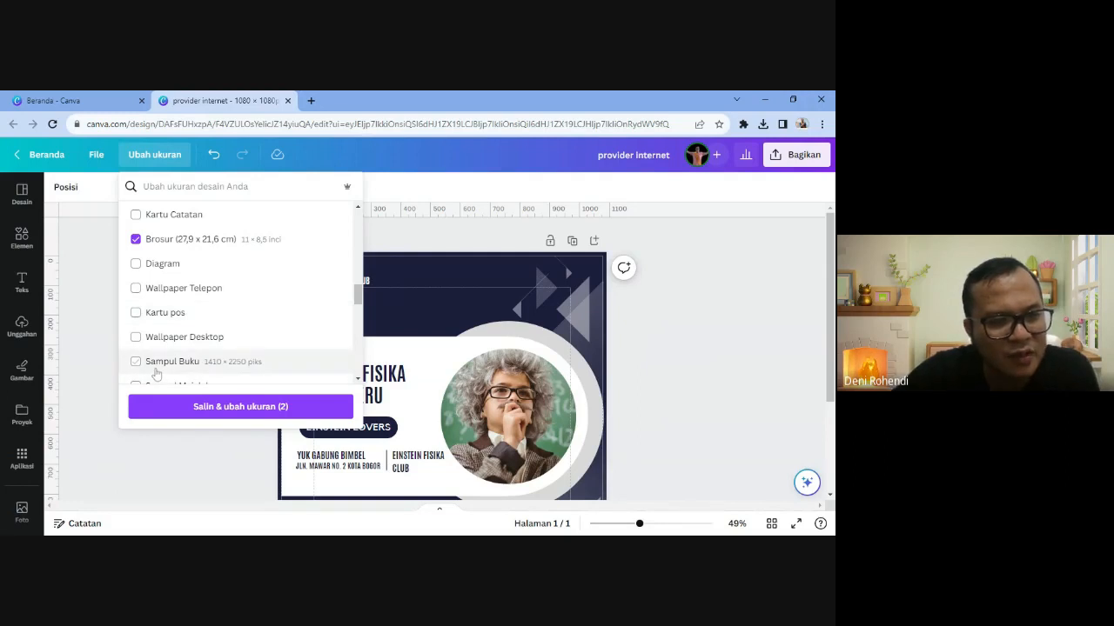
left_click(136, 312)
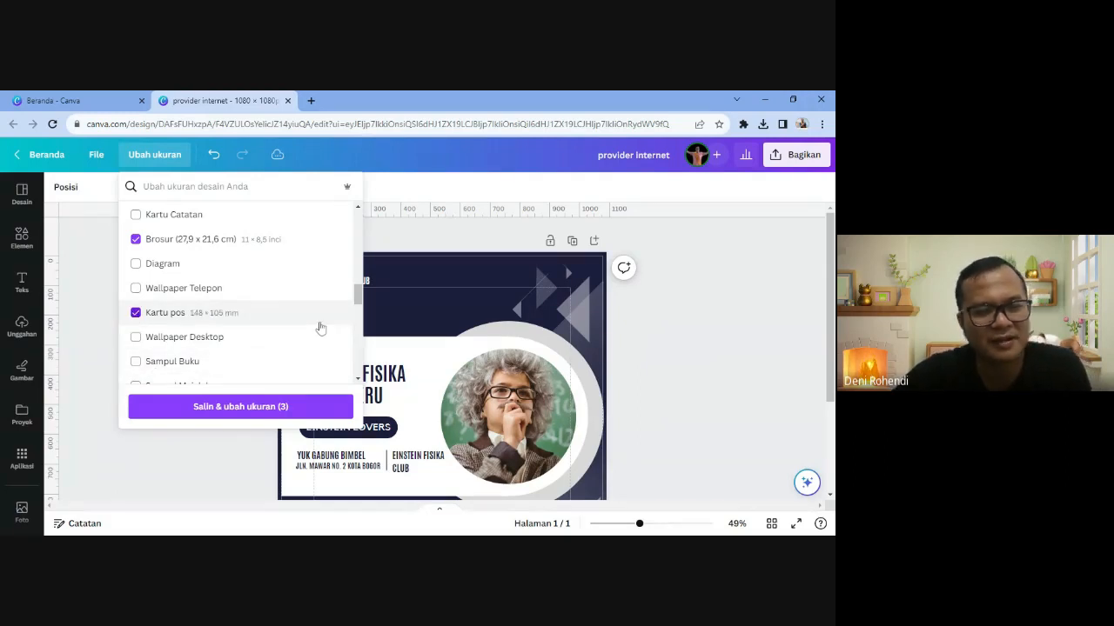
scroll(313, 327, "down", 10)
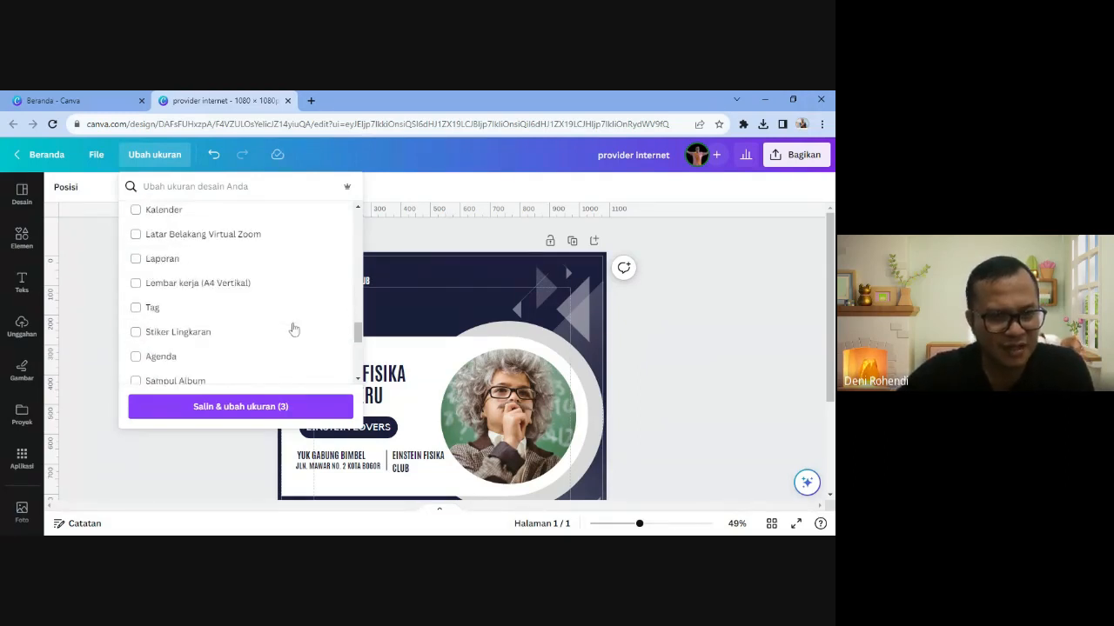
scroll(294, 329, "down", 1)
scroll(287, 332, "up", 8)
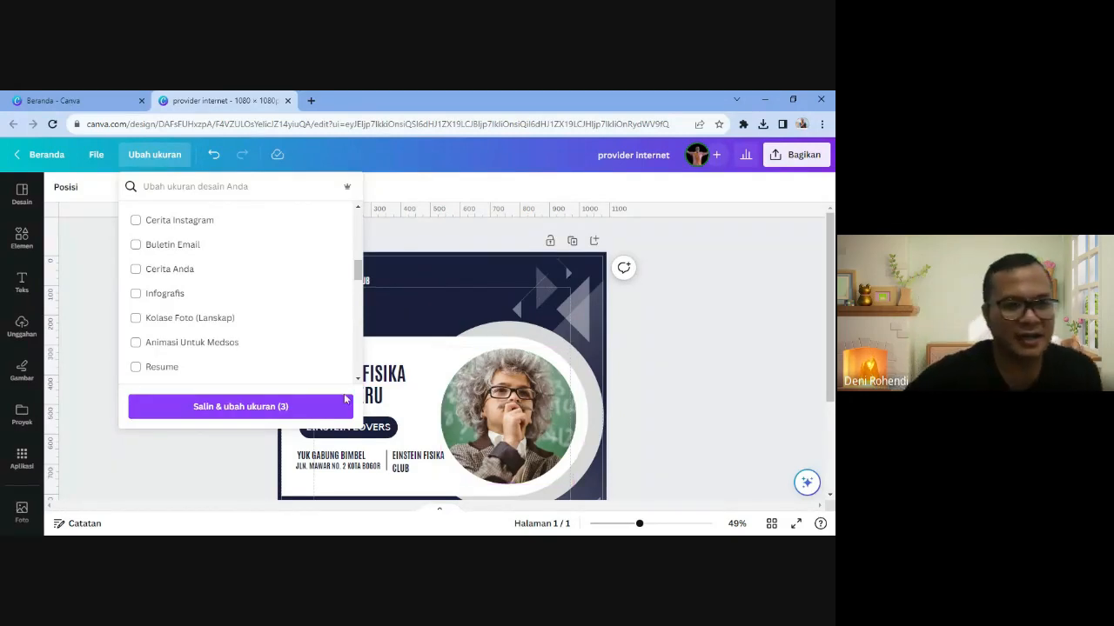
- Create the three resized copies, check each tab, and return to the 1080 × 1080 original
left_click(223, 411)
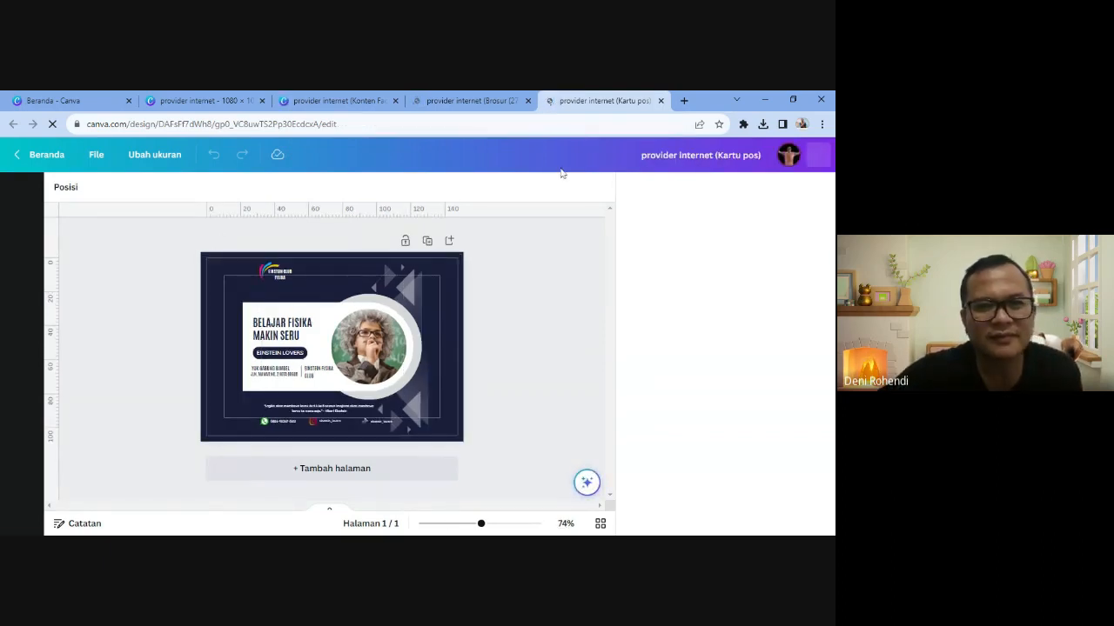
left_click(492, 100)
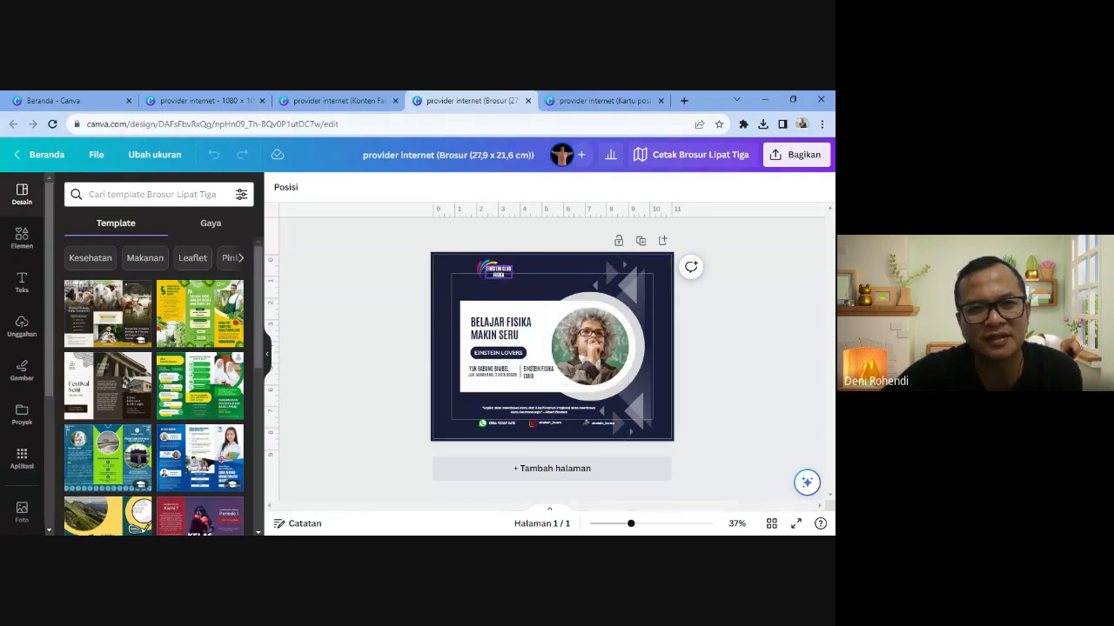
key("ctrl+shift+Tab")
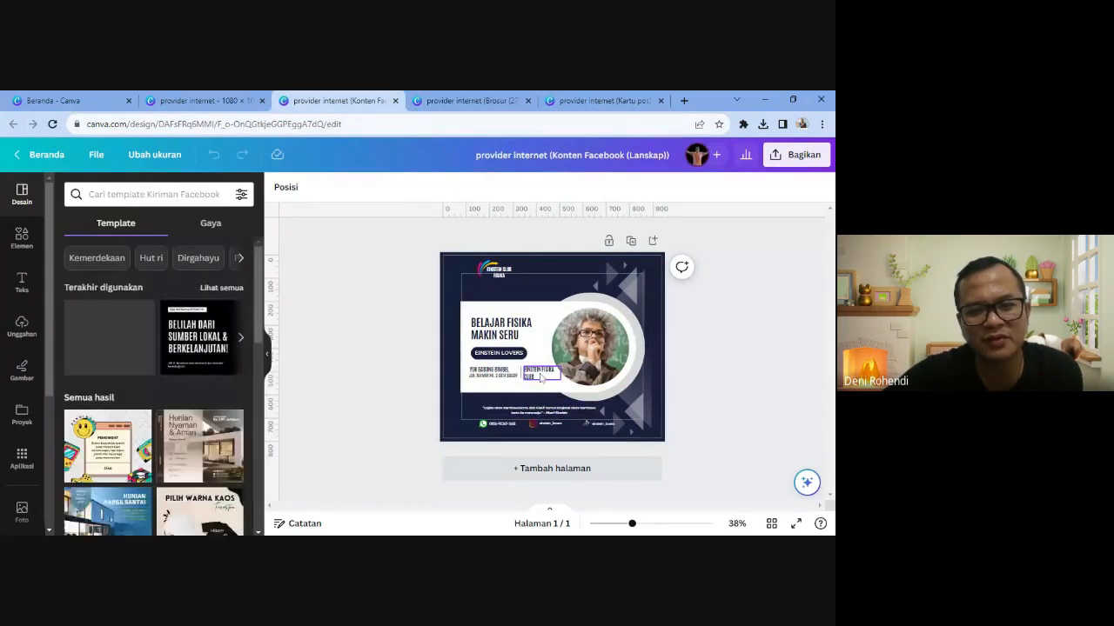
left_click(205, 102)
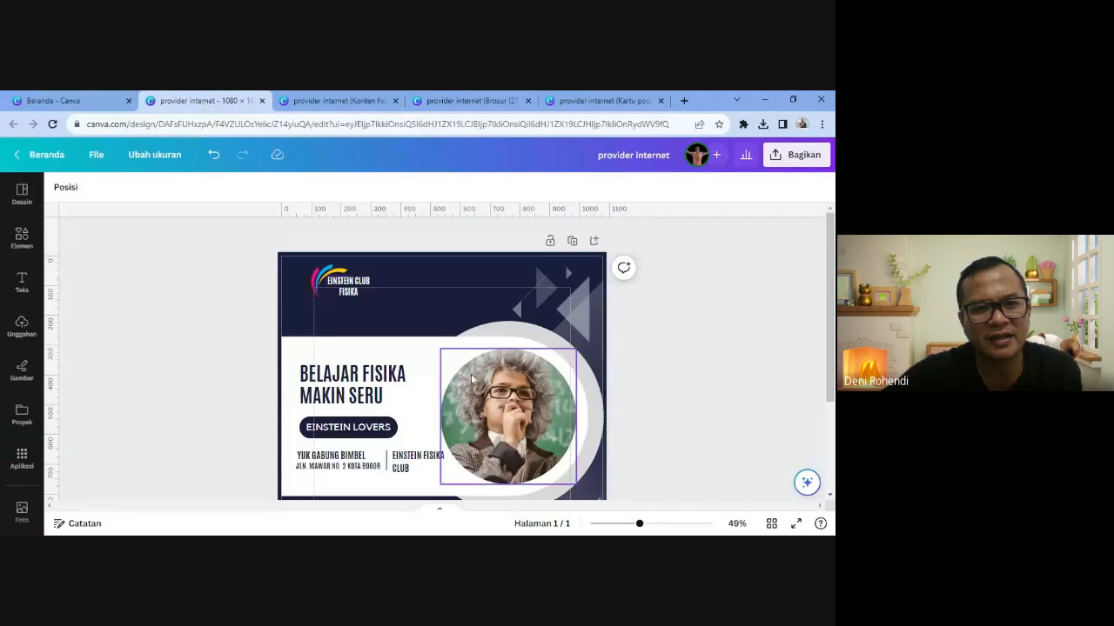
left_click(317, 102)
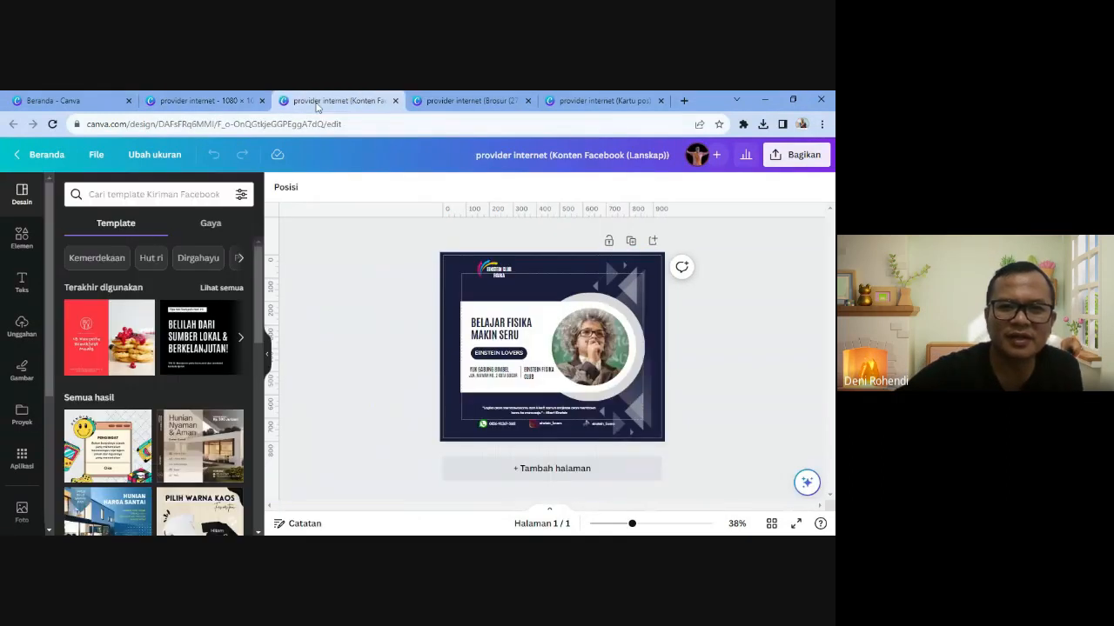
left_click(504, 102)
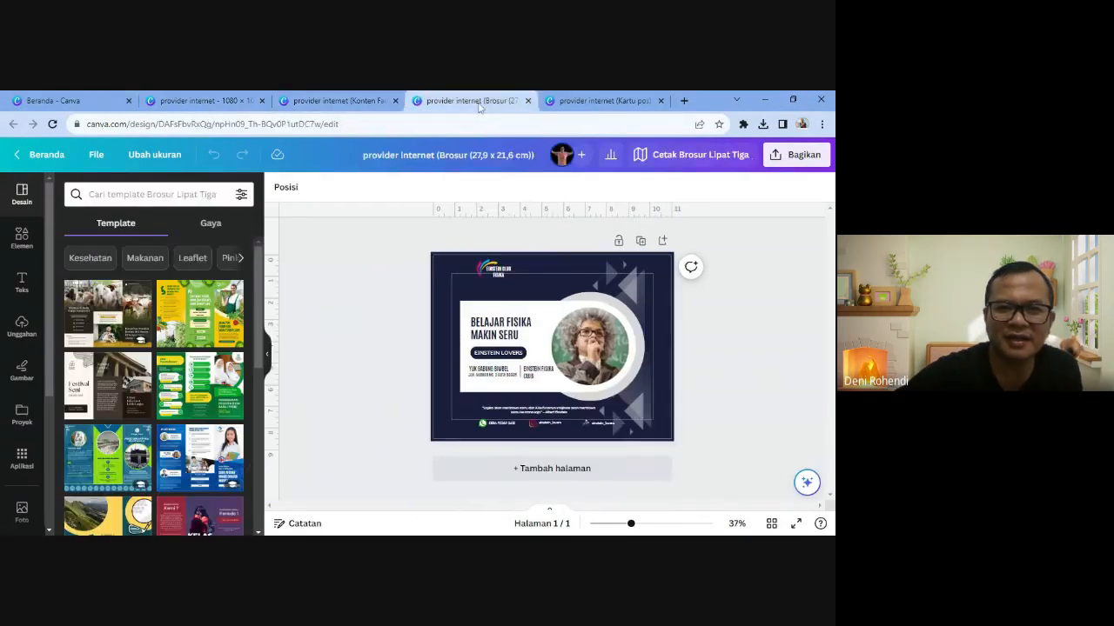
left_click(543, 102)
left_click(212, 99)
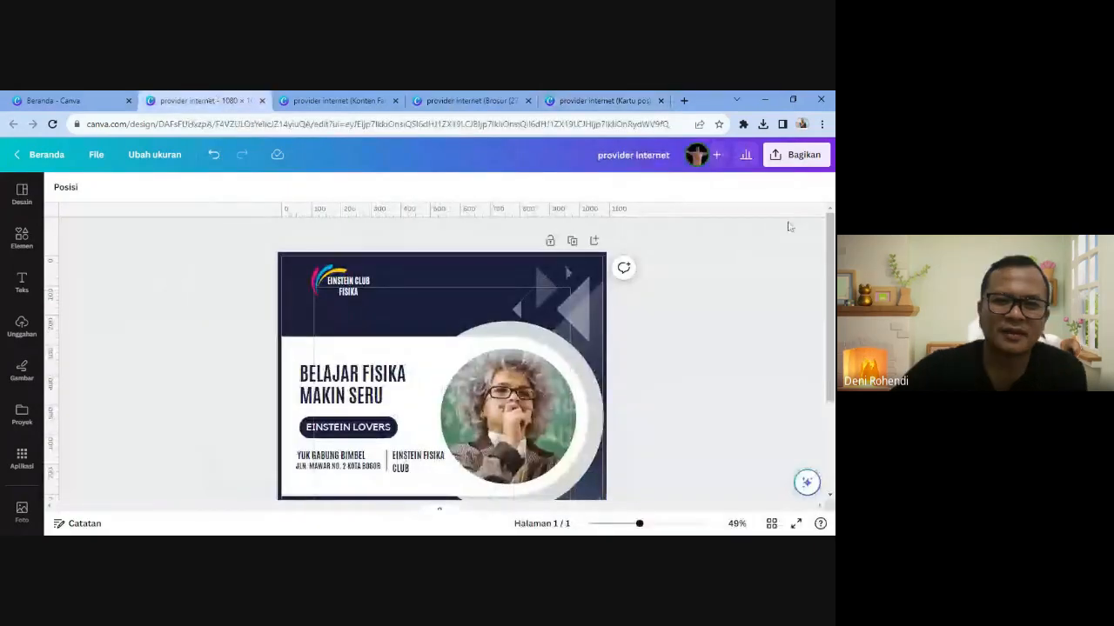
- Download the square original promo as a PNG
left_click(798, 158)
scroll(661, 366, "down", 2)
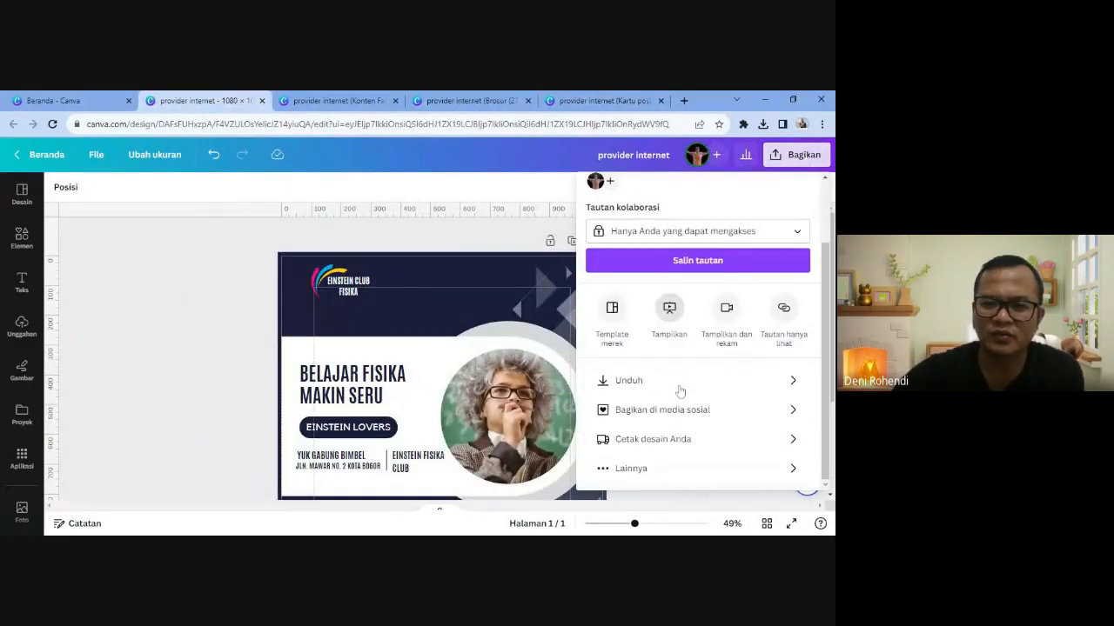
left_click(657, 381)
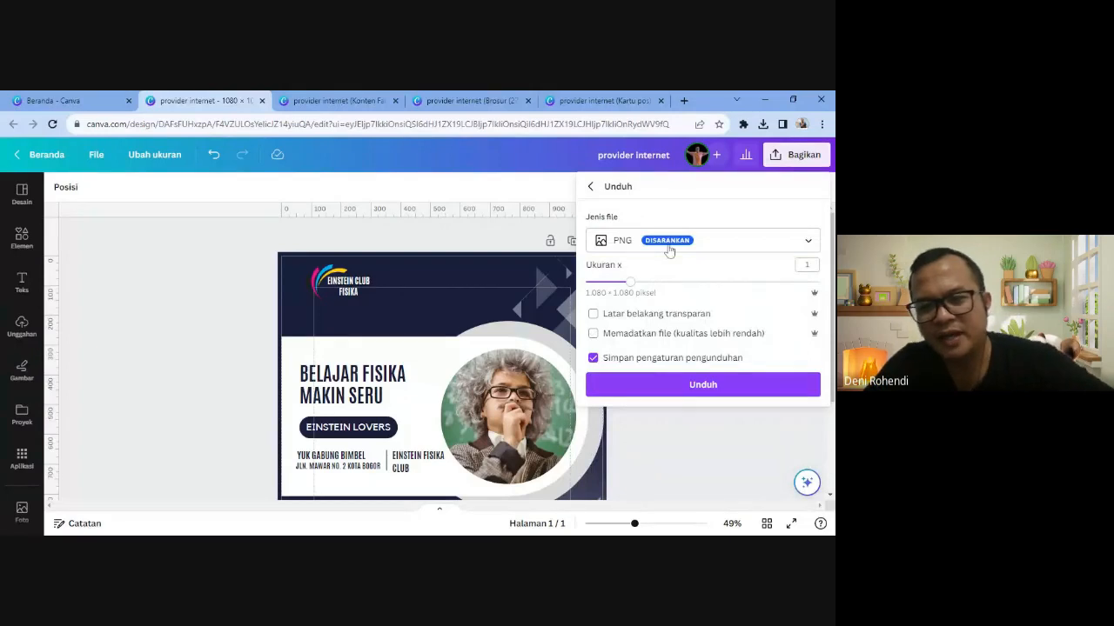
left_click(687, 386)
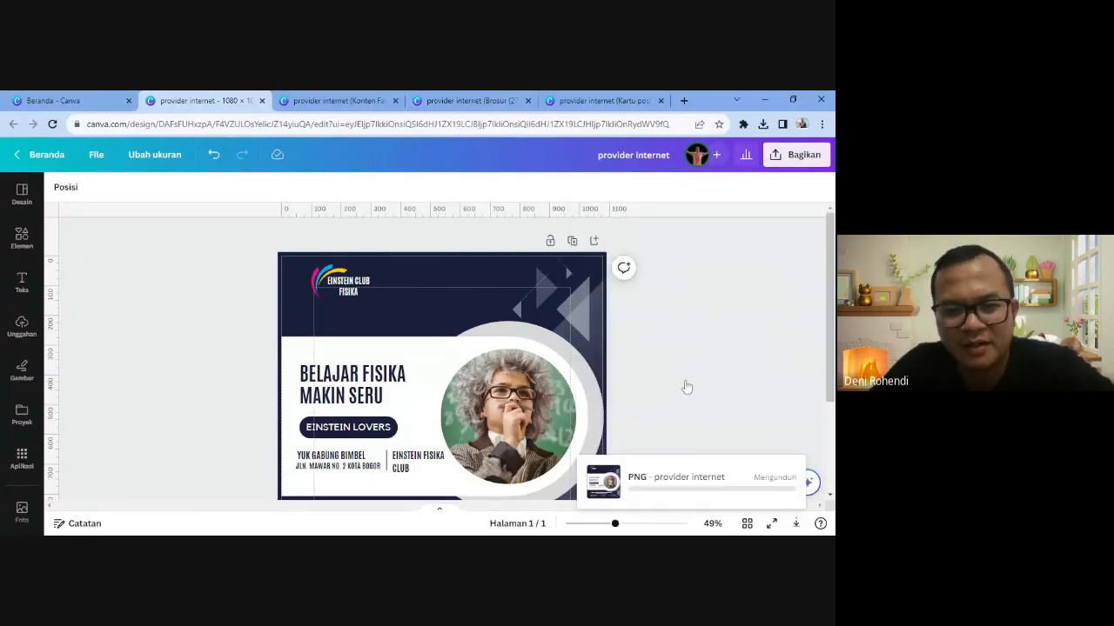
- Download the Facebook landscape copy as a PNG too
left_click(340, 100)
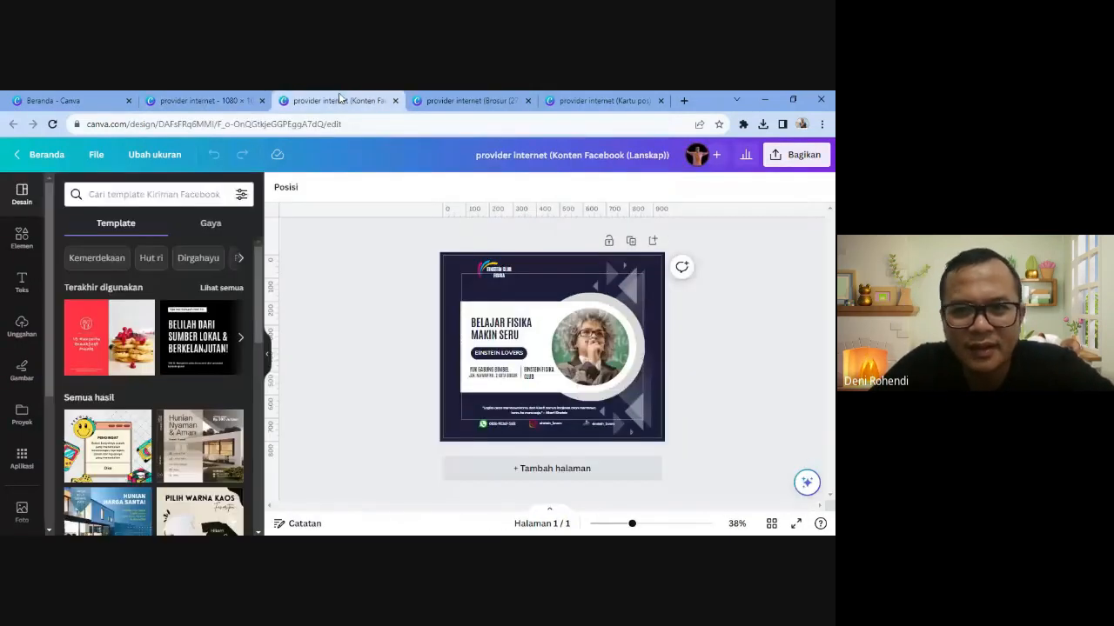
left_click(789, 159)
left_click(612, 391)
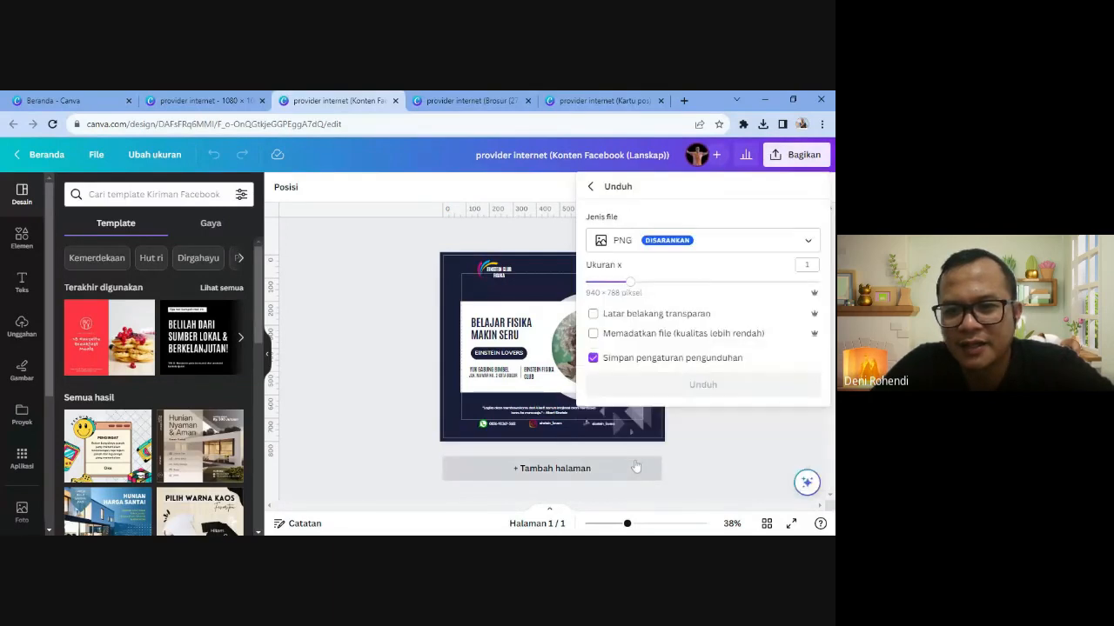
left_click(648, 392)
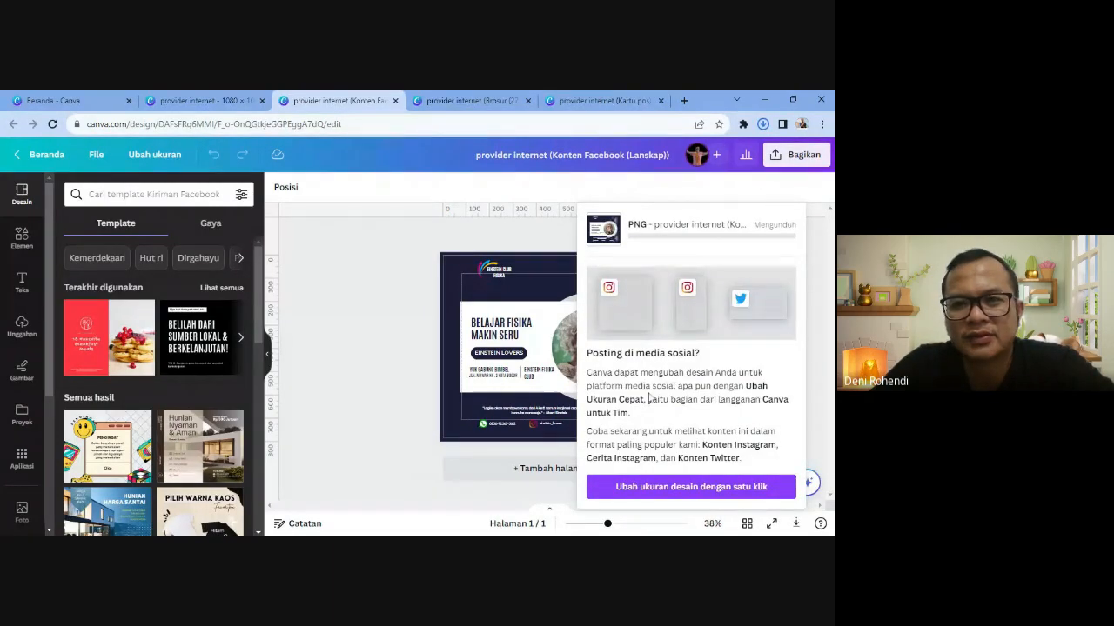
left_click(470, 104)
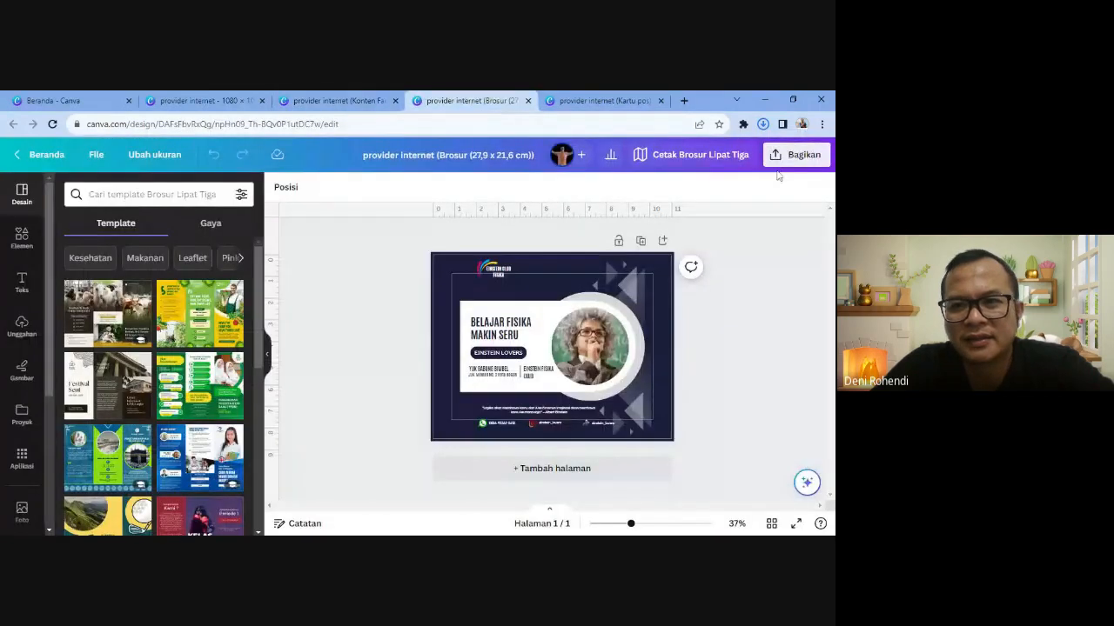
- Download the brochure copy as a PNG
left_click(793, 155)
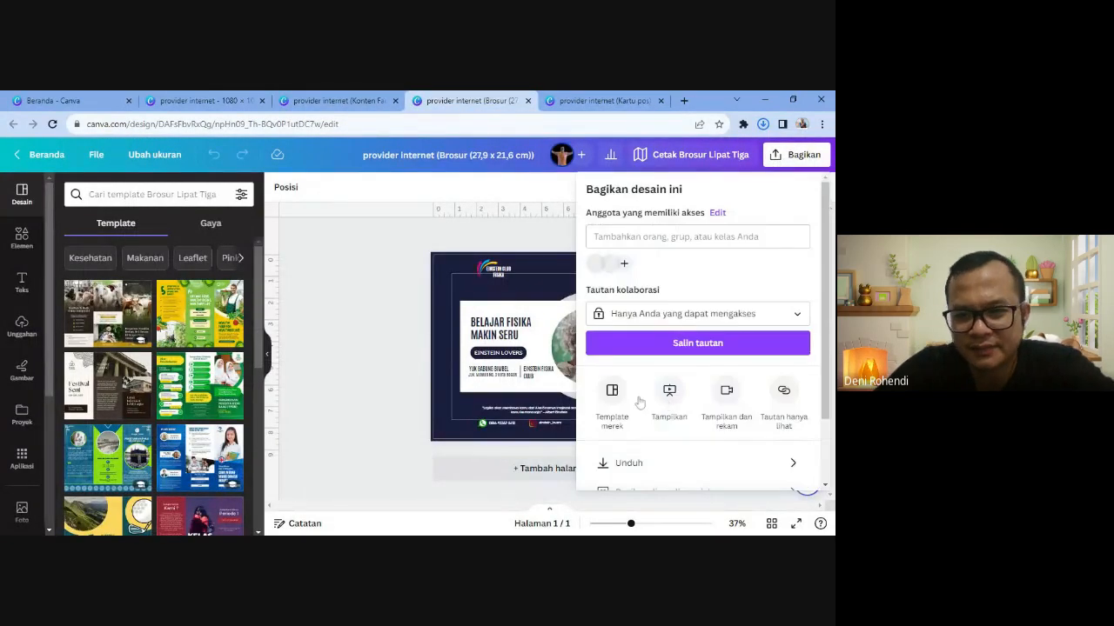
left_click(657, 462)
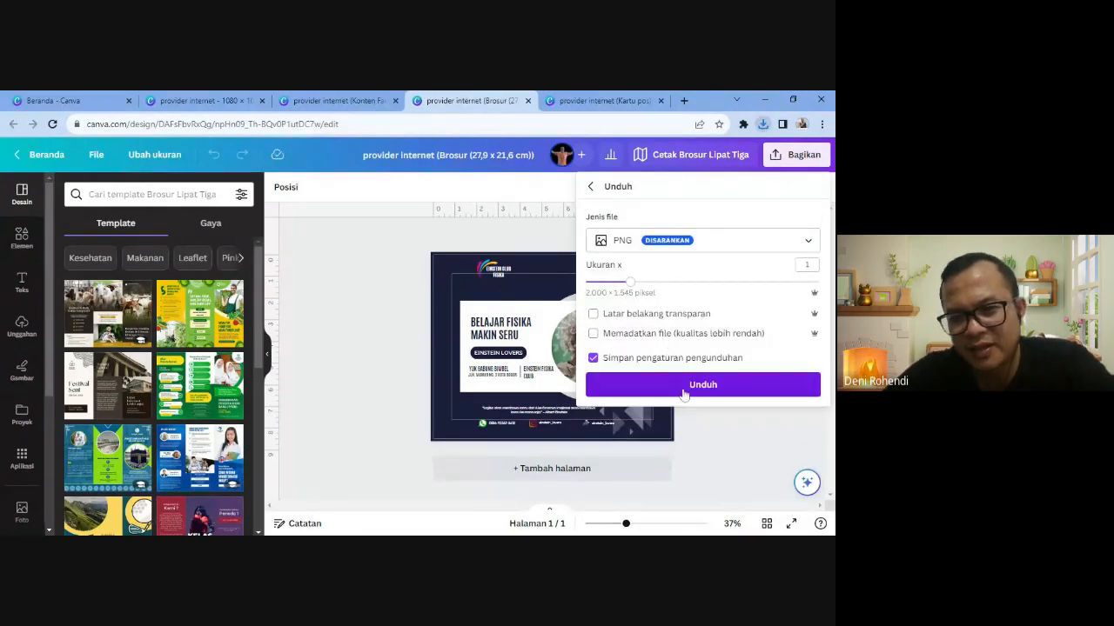
left_click(685, 387)
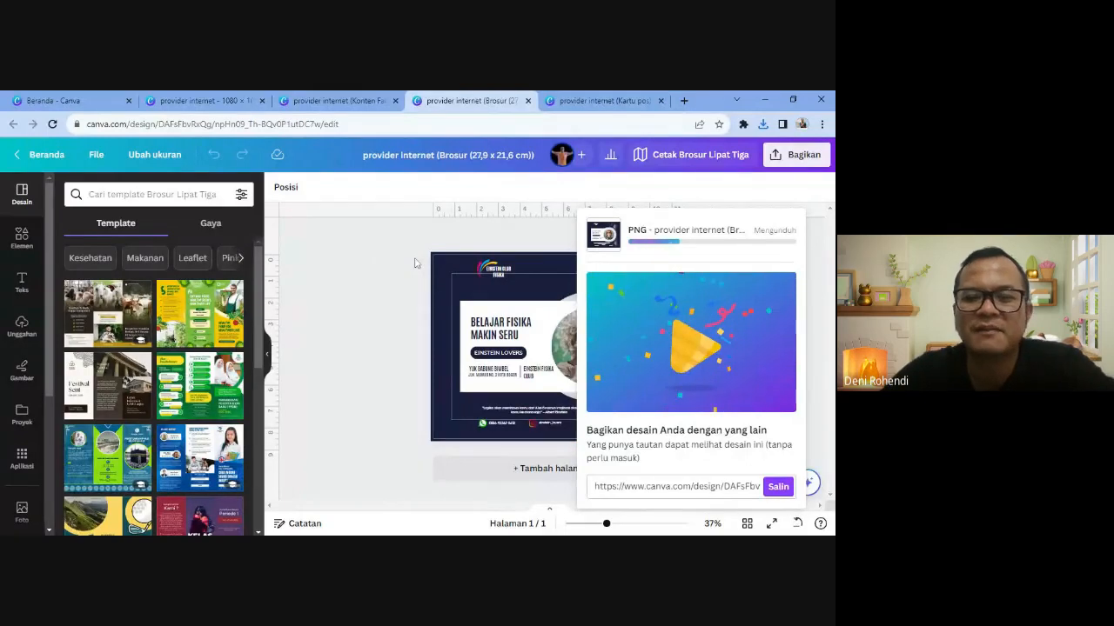
- Download the postcard copy as a PNG and close the download panel
left_click(603, 100)
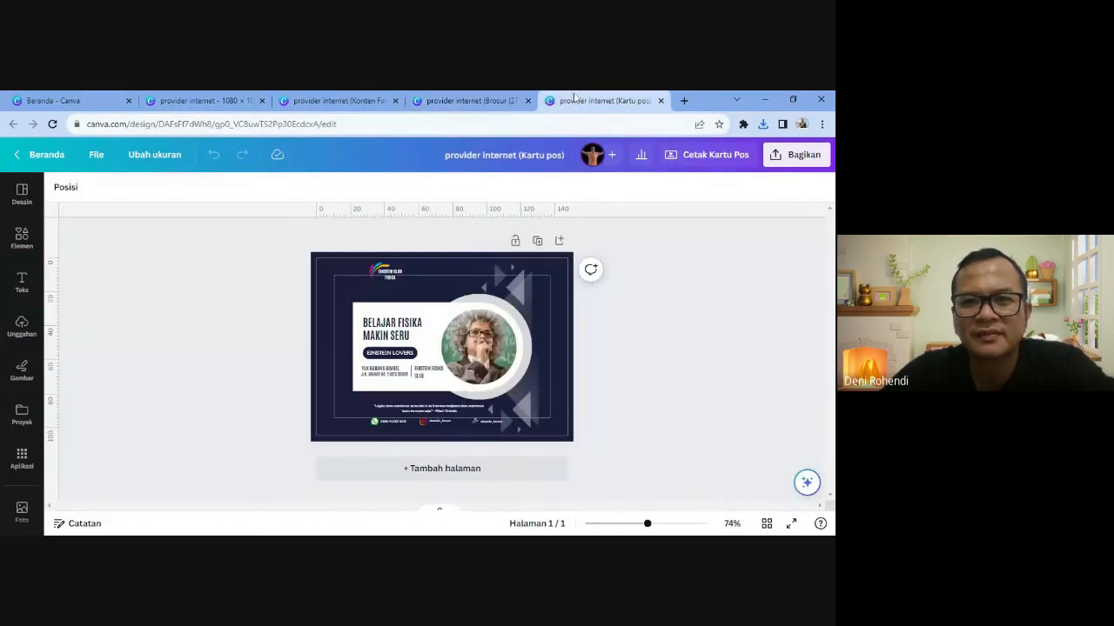
left_click(793, 154)
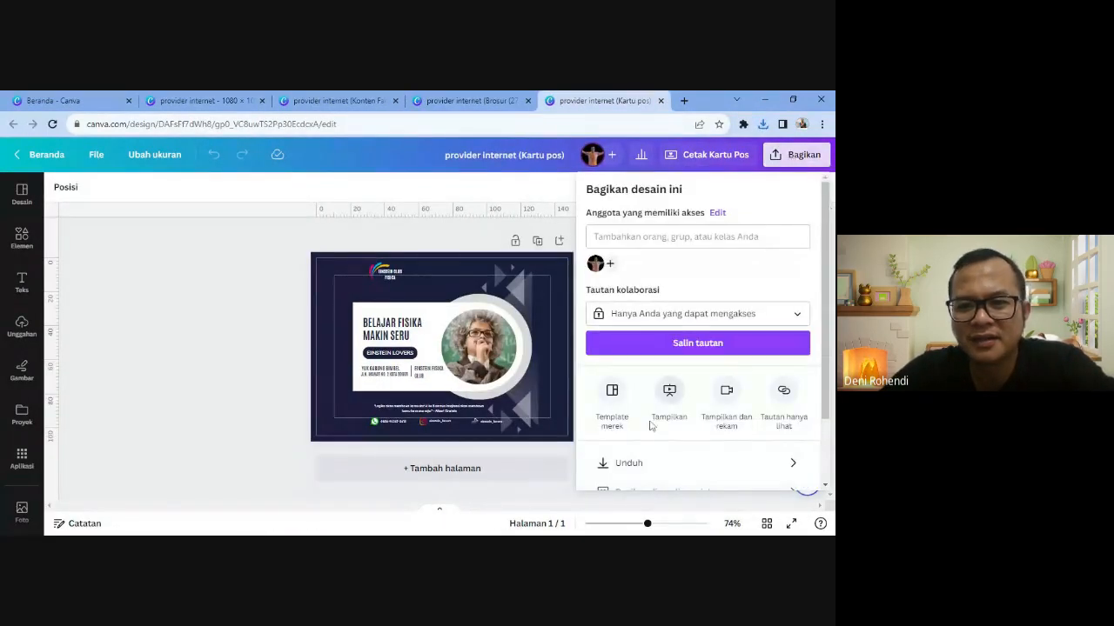
left_click(634, 462)
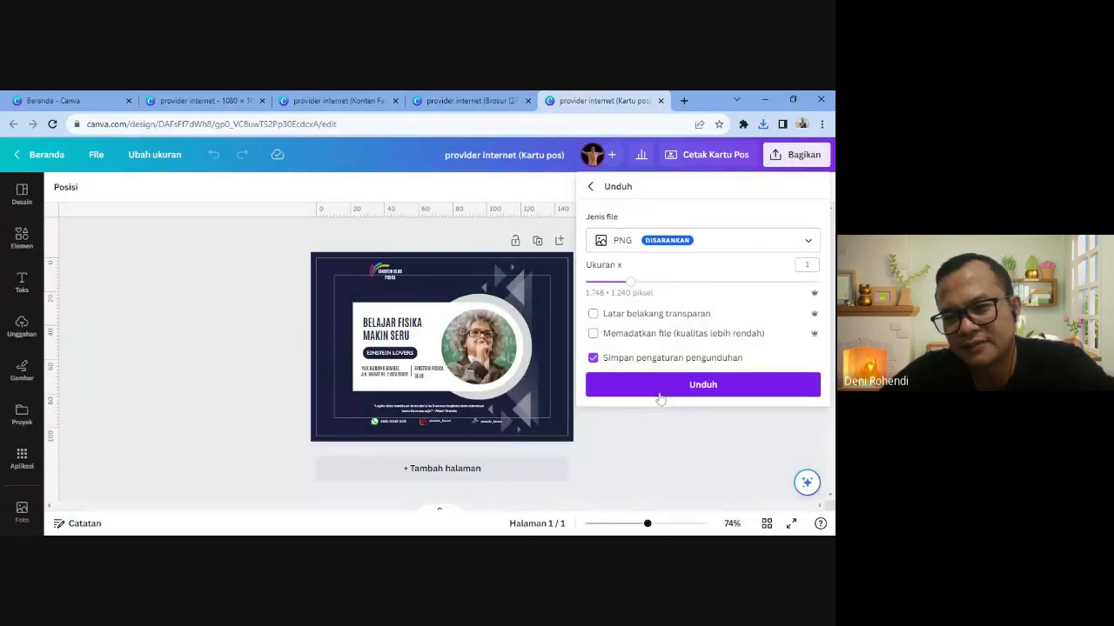
left_click(666, 385)
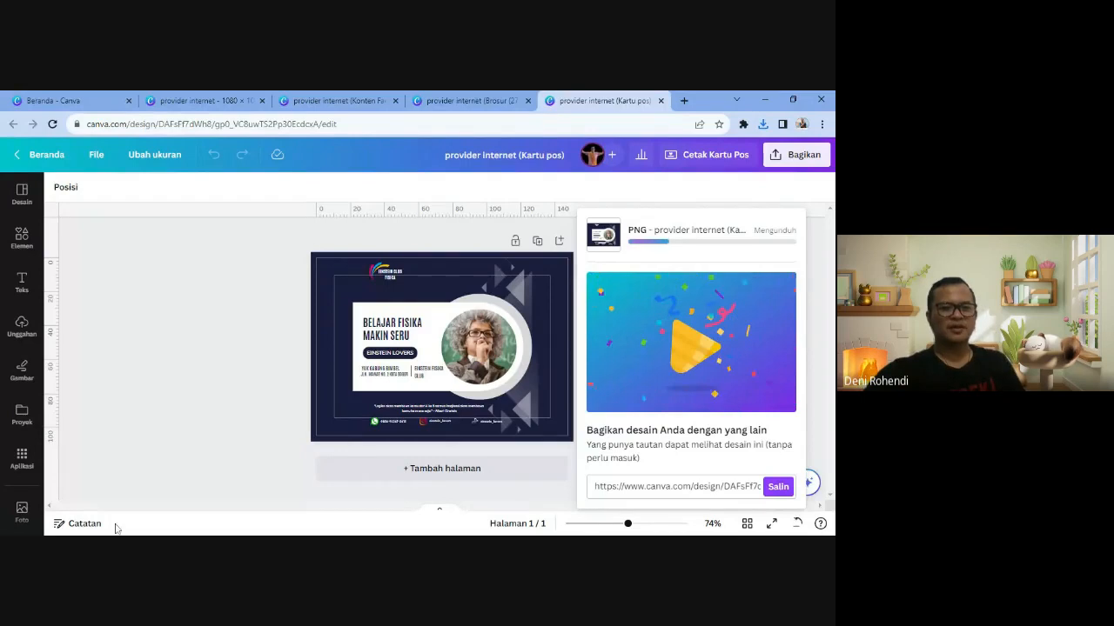
left_click(199, 379)
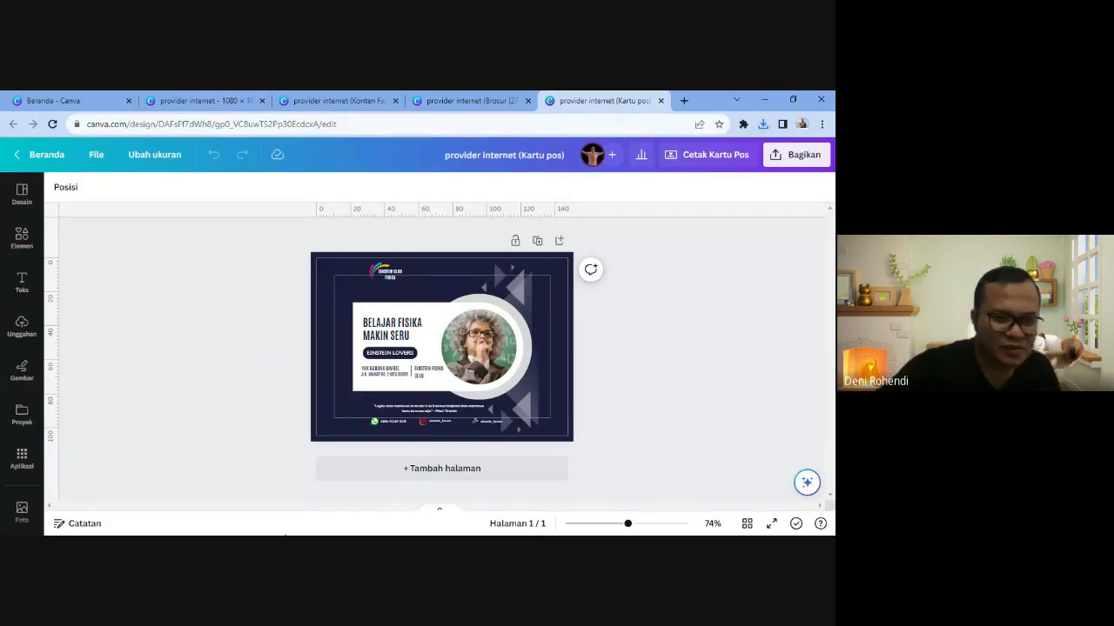
left_click(328, 534)
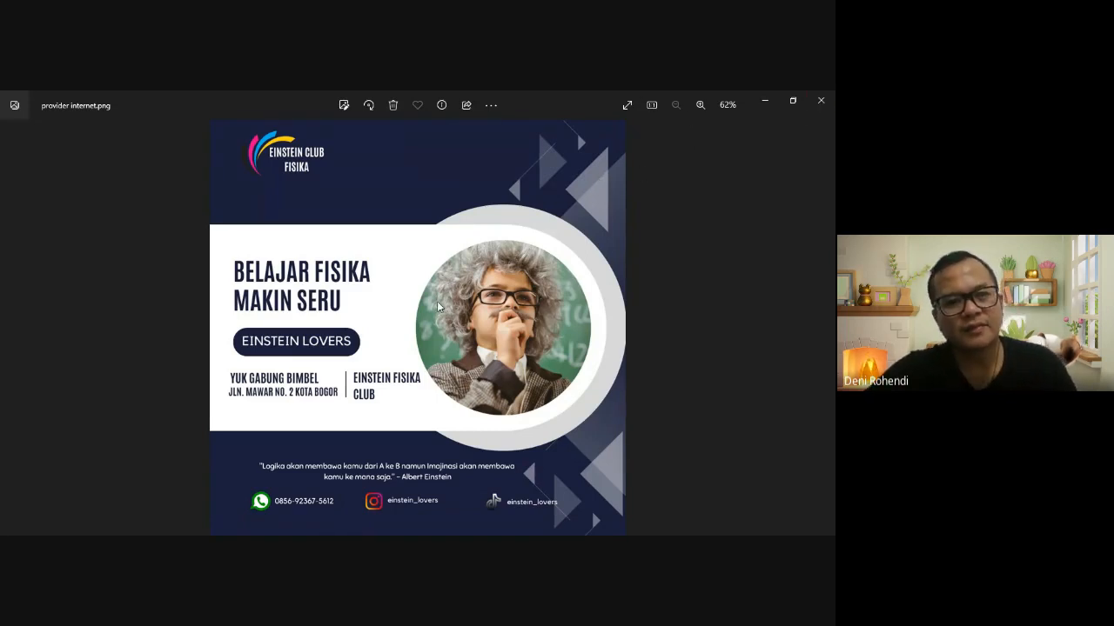
- Step to the next image in Photos, then close the viewer to return to Google Classroom
key("Right")
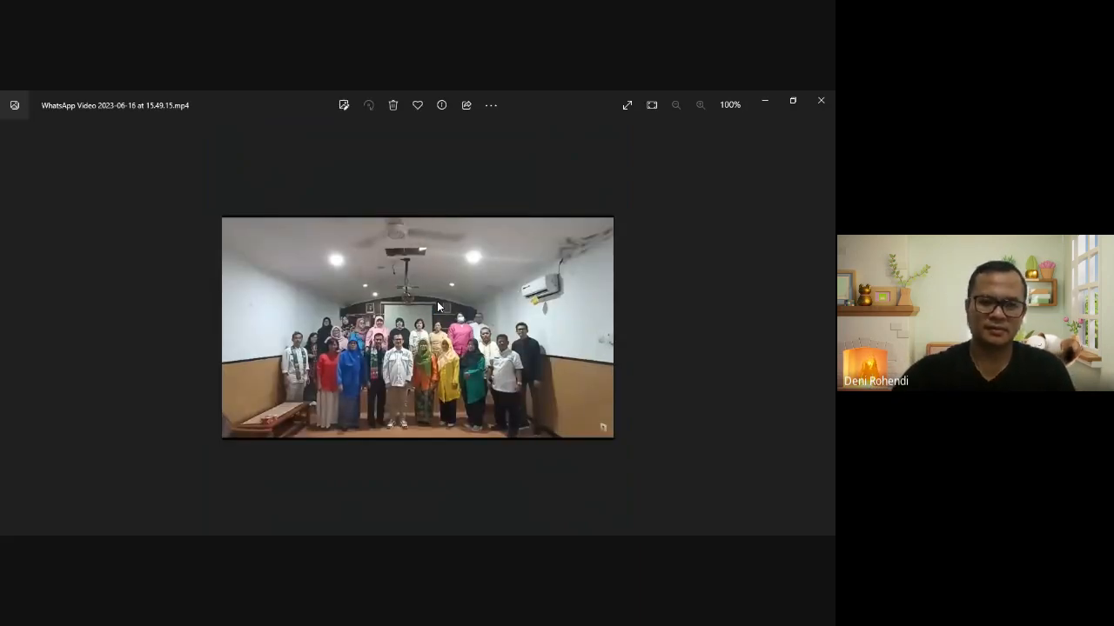
left_click(822, 103)
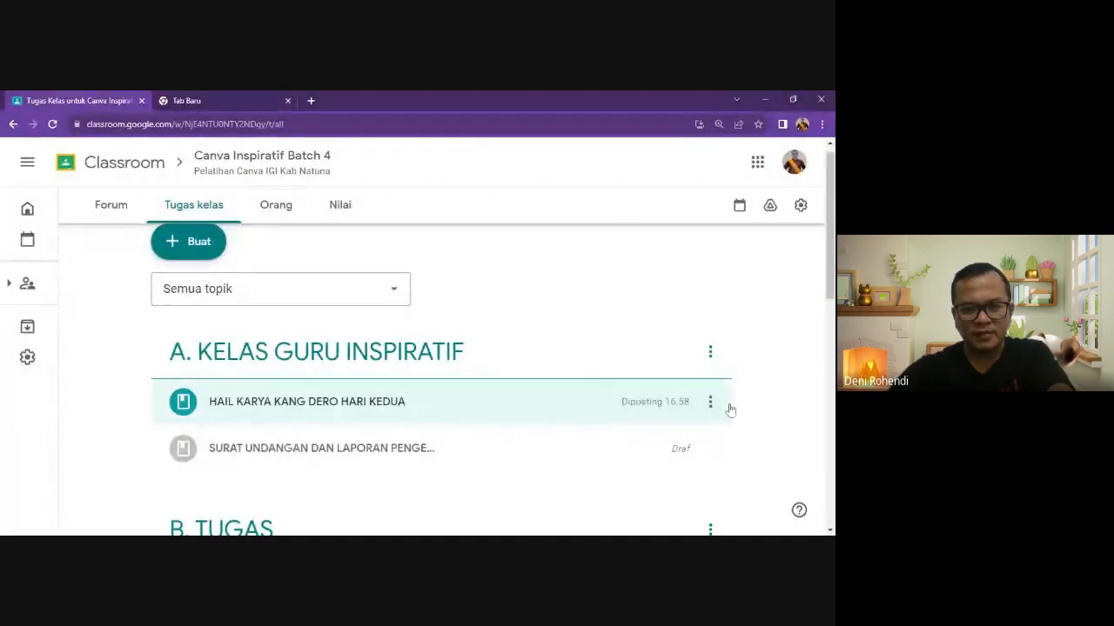
- Edit the HAIL KARYA KANG DERO HARI KEDUA material and start uploading a file attachment
left_click(711, 404)
left_click(704, 397)
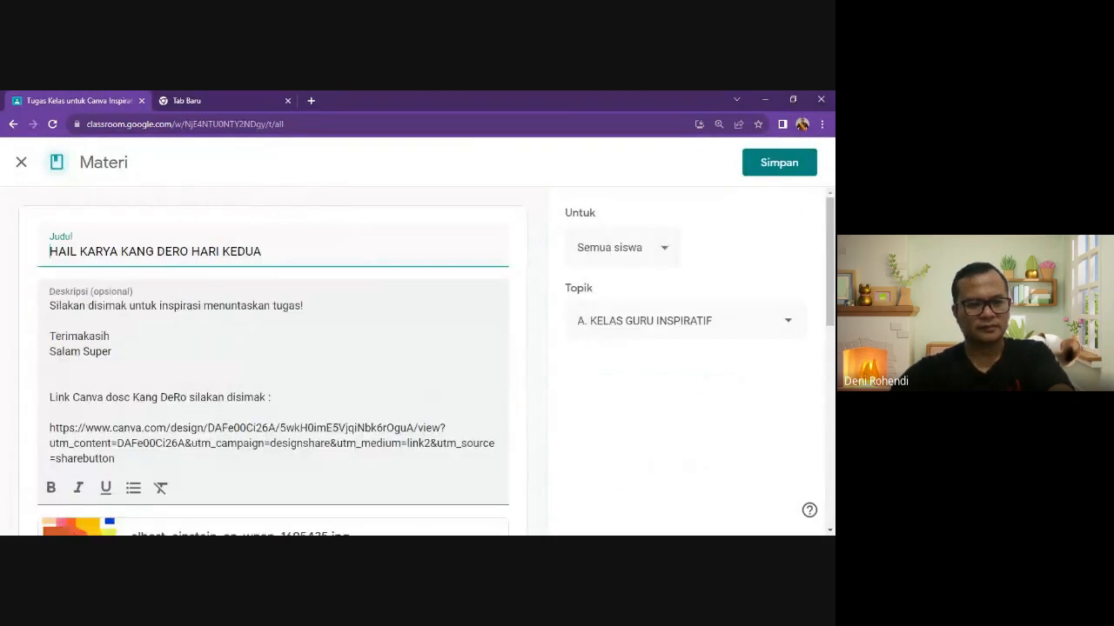
scroll(278, 403, "down", 3)
scroll(146, 394, "down", 3)
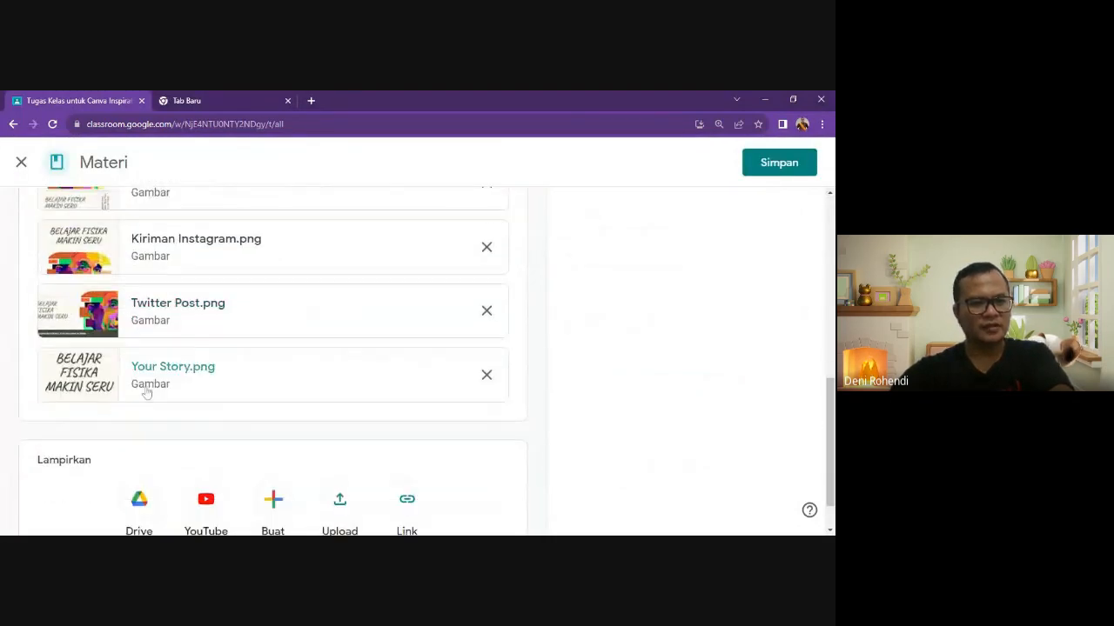
scroll(194, 326, "up", 4)
scroll(279, 447, "down", 4)
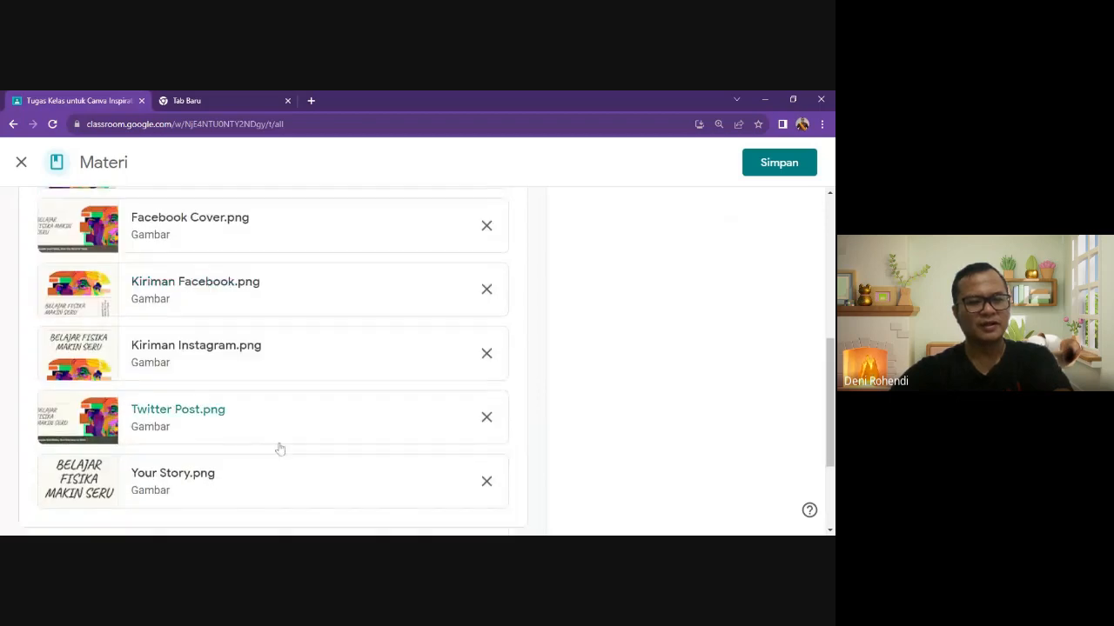
left_click(339, 508)
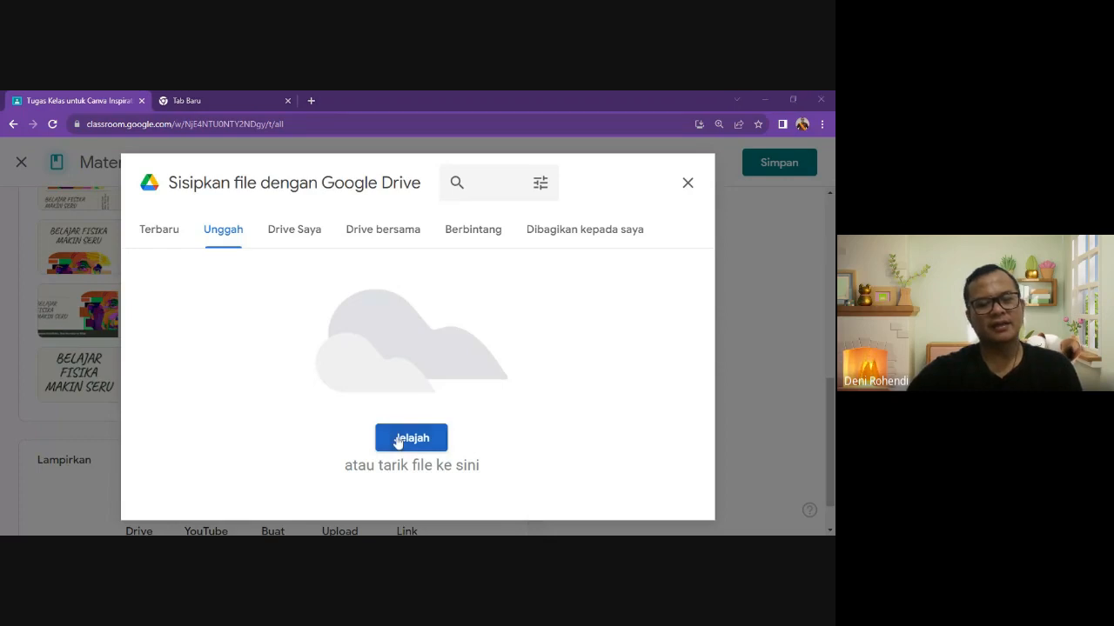
- Upload the four provider internet PNG files, including the brochure and postcard versions, as attachments
left_click(397, 440)
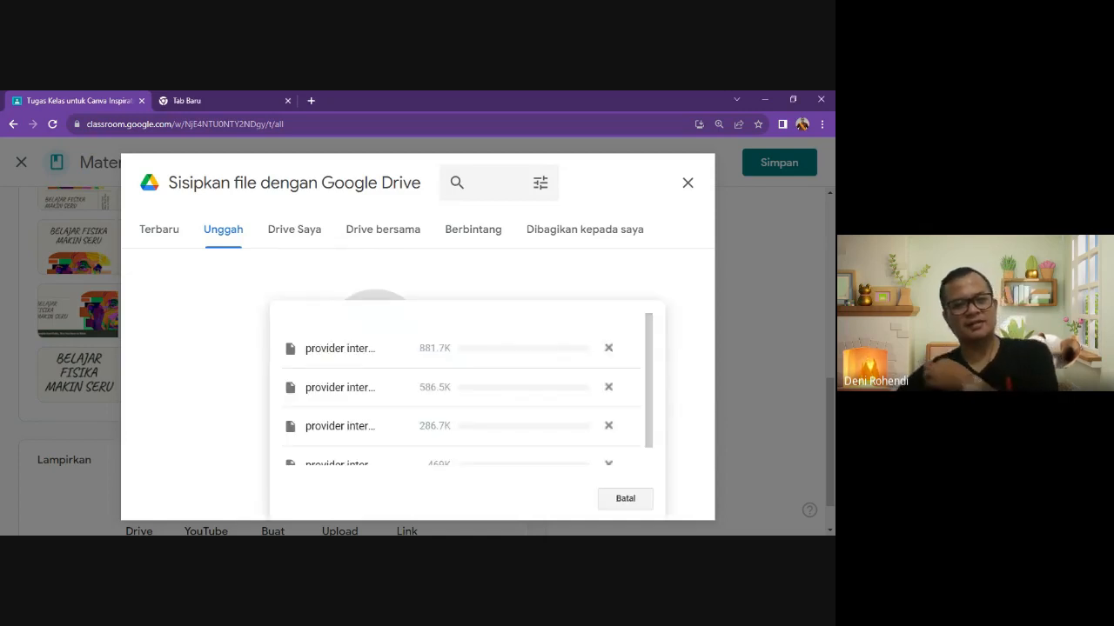
scroll(580, 353, "down", 1)
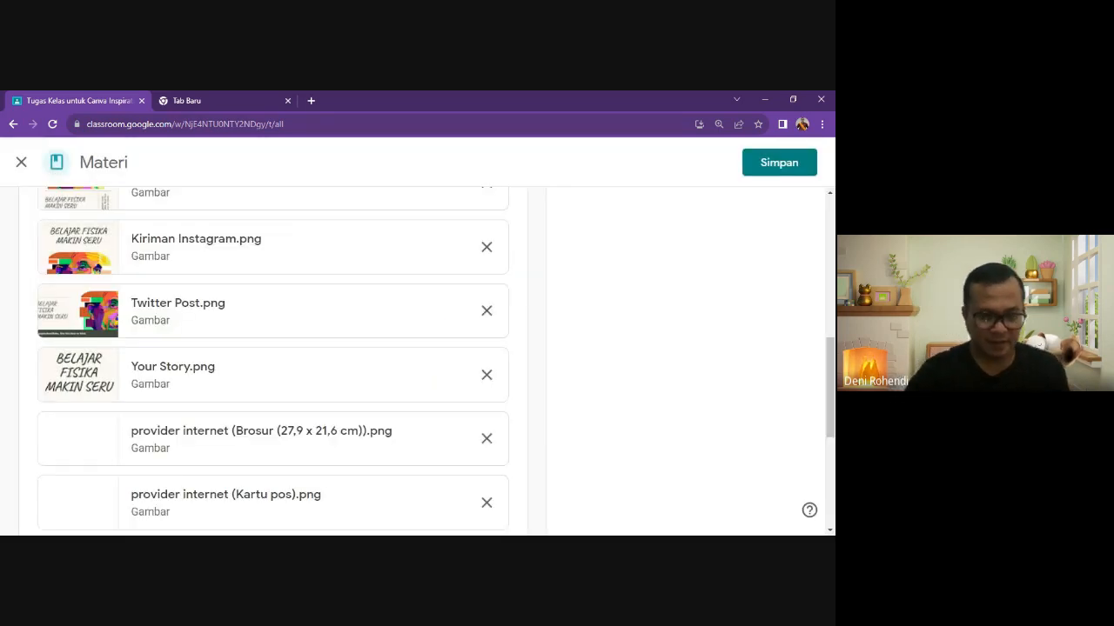
- Save the HAIL KARYA KANG DERO HARI KEDUA material with its new PNG attachments
scroll(316, 427, "down", 3)
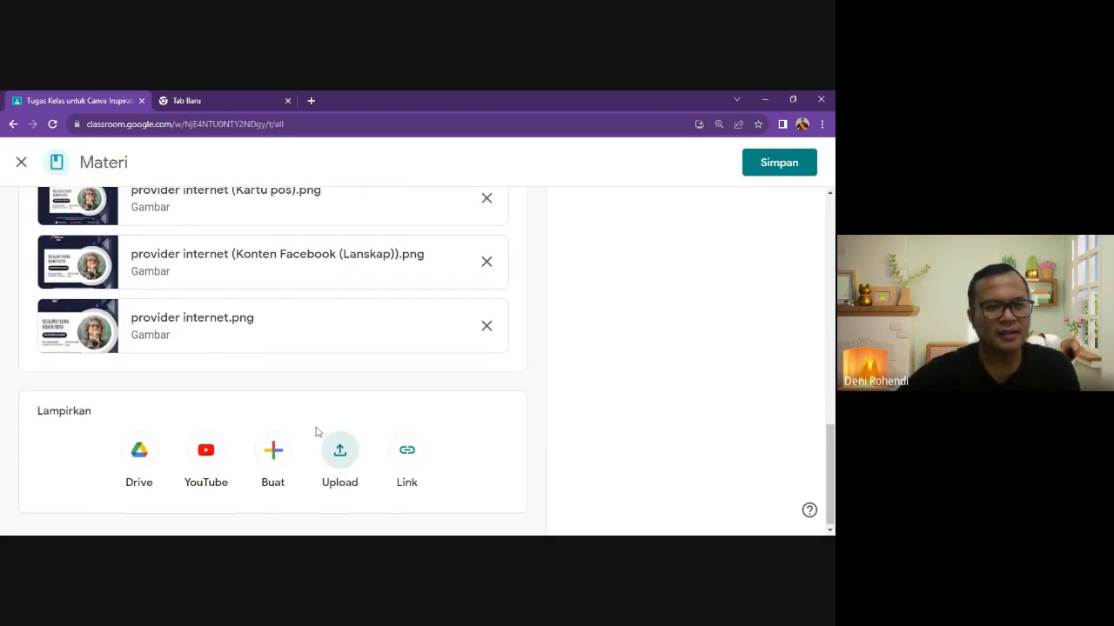
scroll(317, 427, "up", 3)
left_click(745, 173)
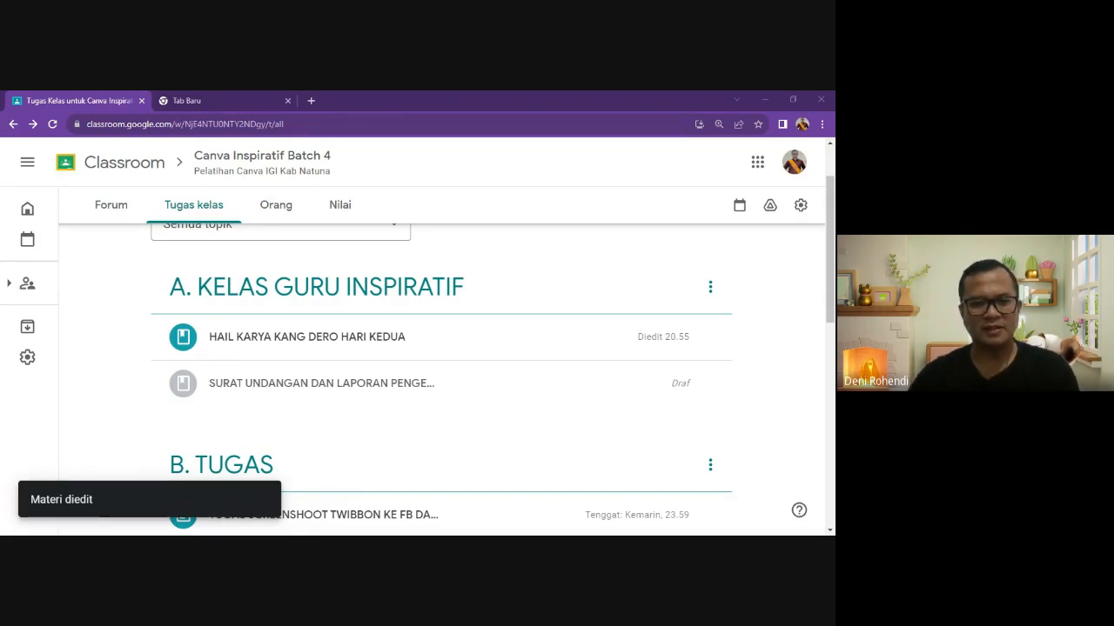
- Preview the brochure, postcard, Facebook and original provider internet images in the edited material
left_click(290, 349)
scroll(292, 444, "down", 5)
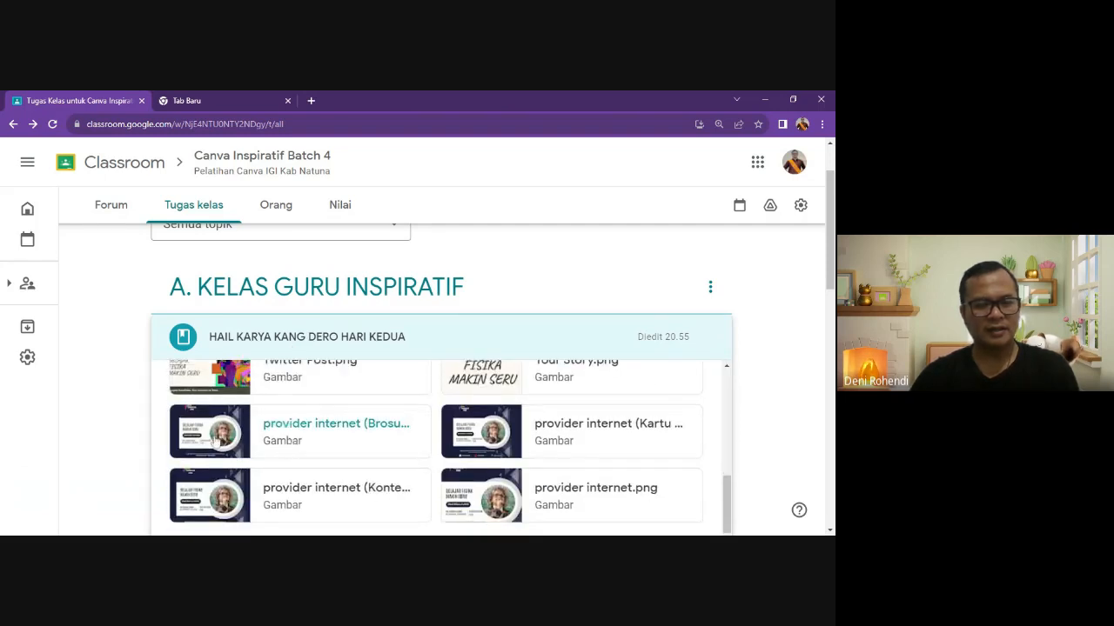
left_click(216, 442)
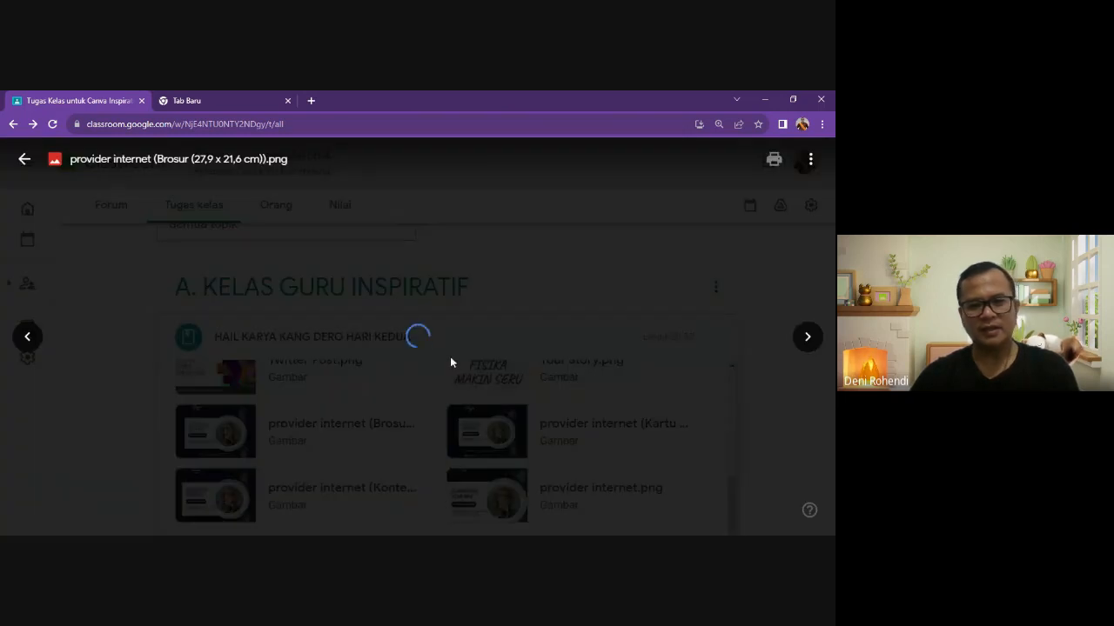
left_click(812, 338)
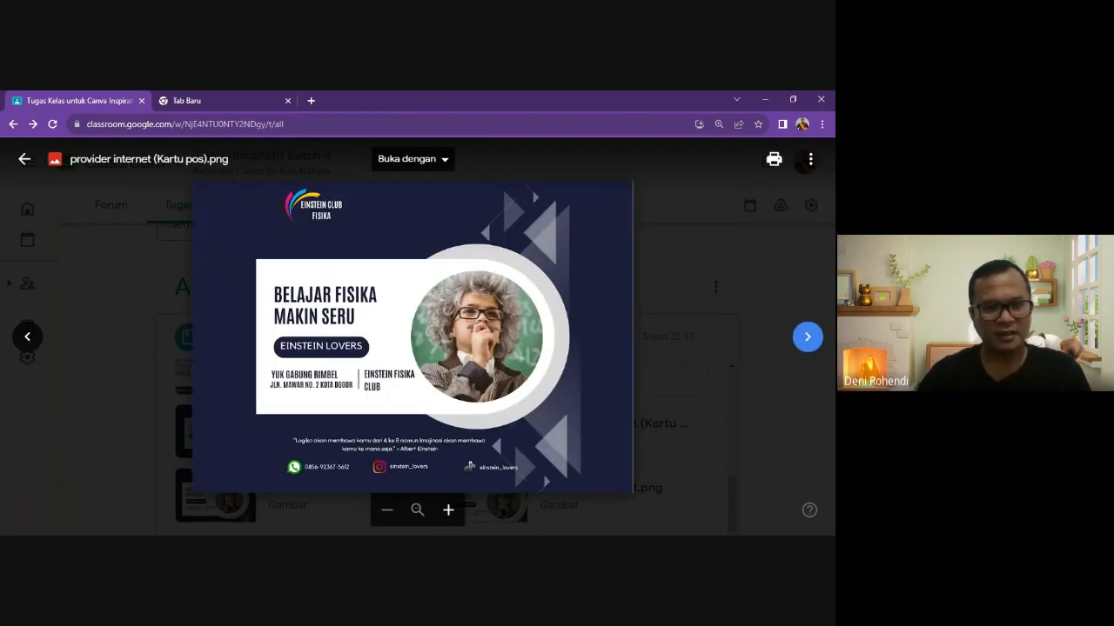
left_click(806, 338)
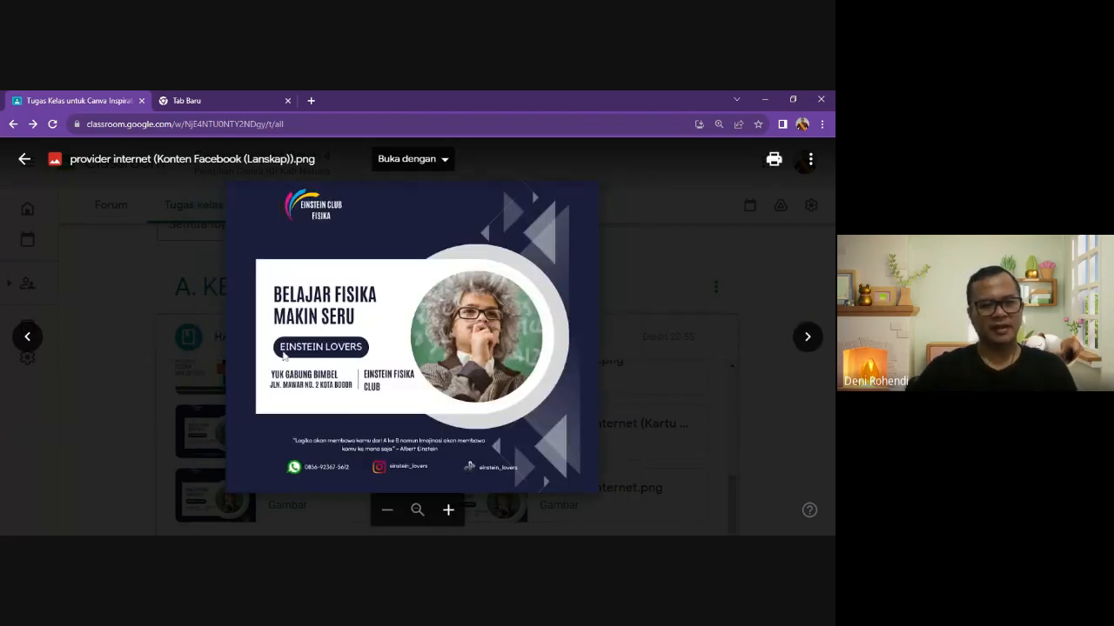
left_click(808, 337)
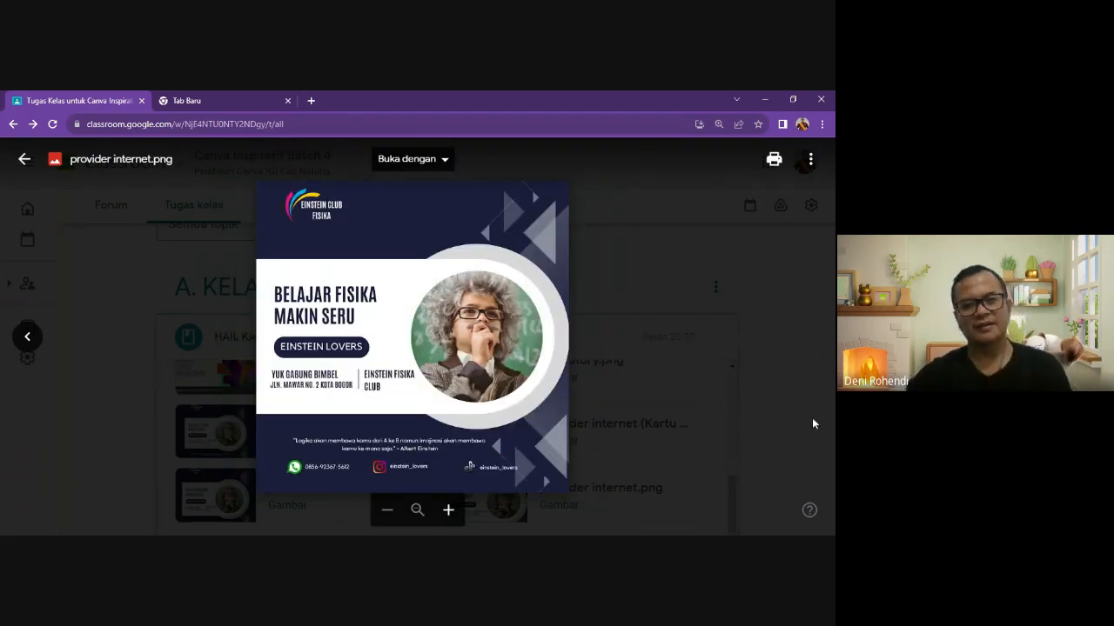
left_click(745, 331)
- Expand the TUGAS HARI KEDUA (20-08-2023) assignment under B. TUGAS to view its details
scroll(346, 443, "down", 3)
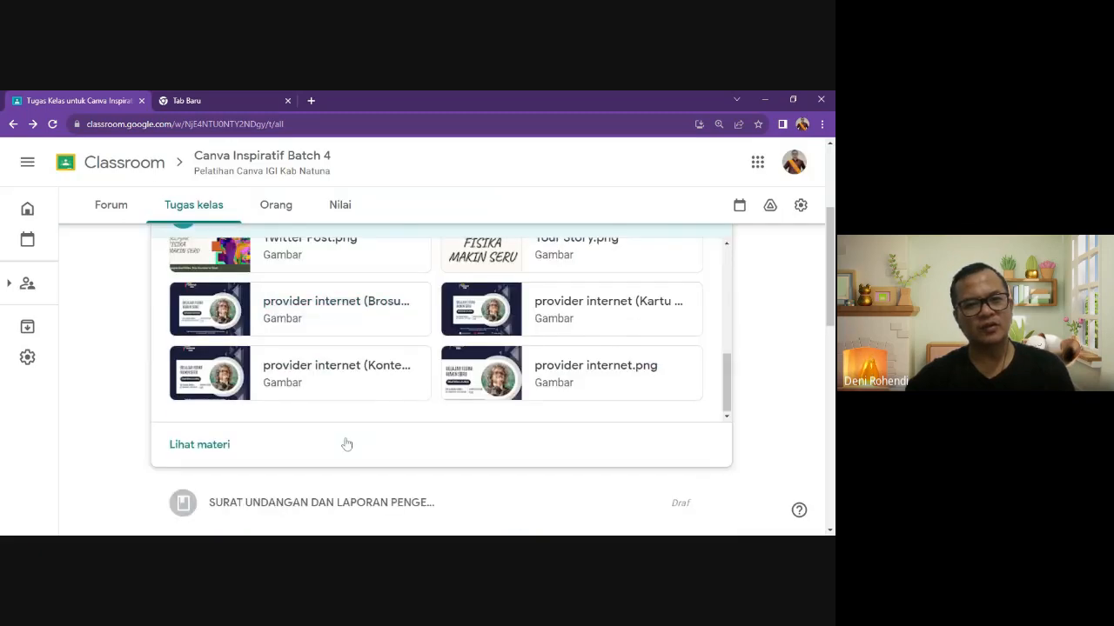
scroll(346, 444, "up", 10)
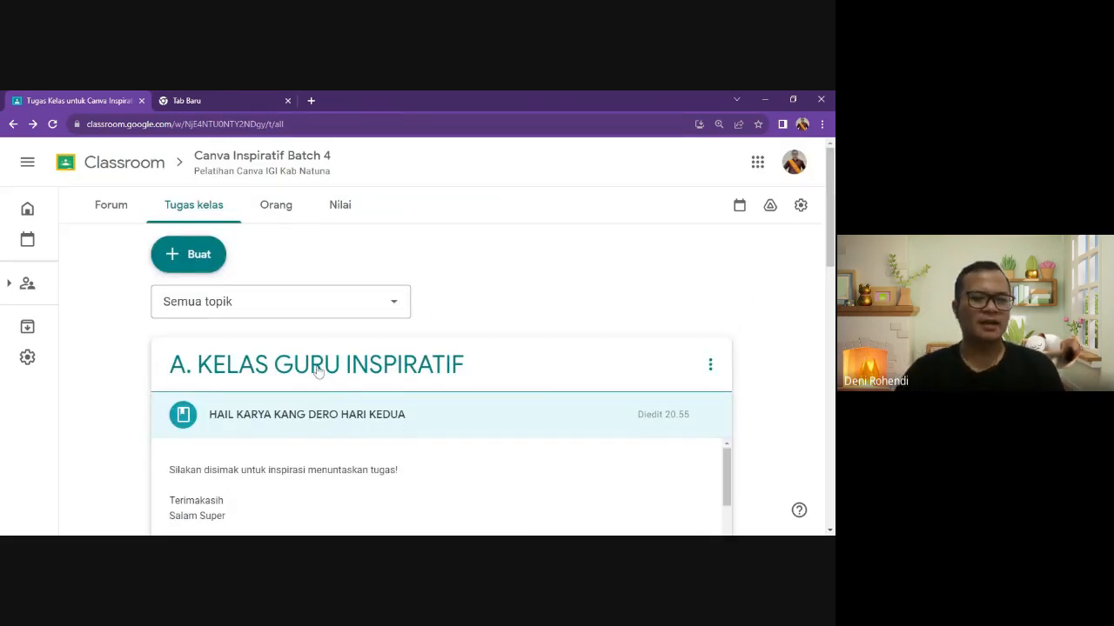
scroll(313, 380, "down", 2)
scroll(313, 380, "down", 6)
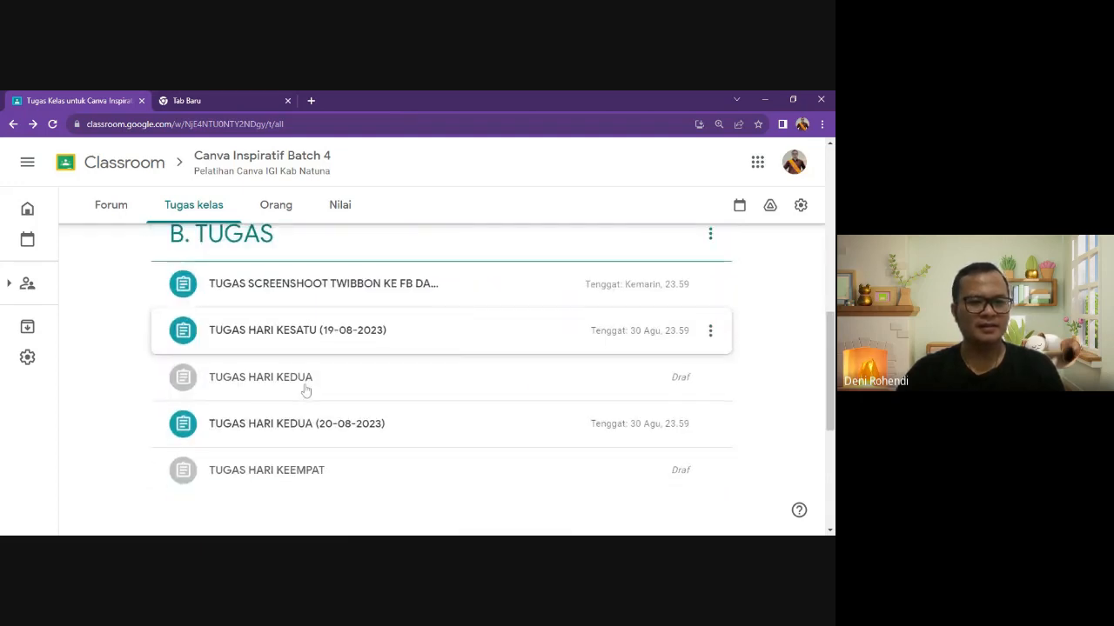
left_click(290, 426)
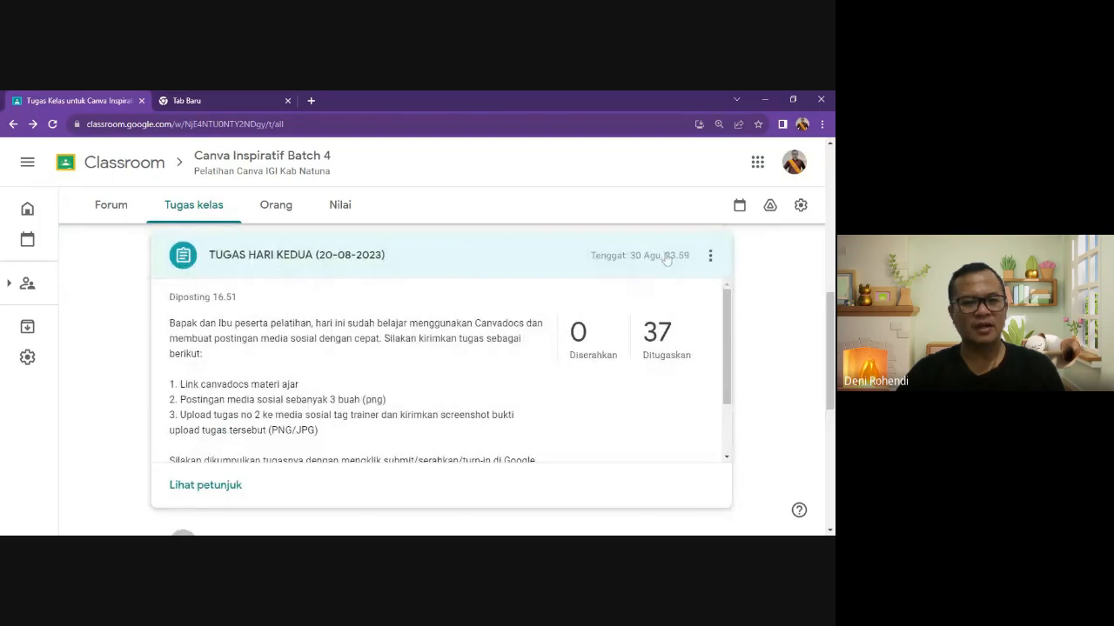
scroll(256, 365, "down", 5)
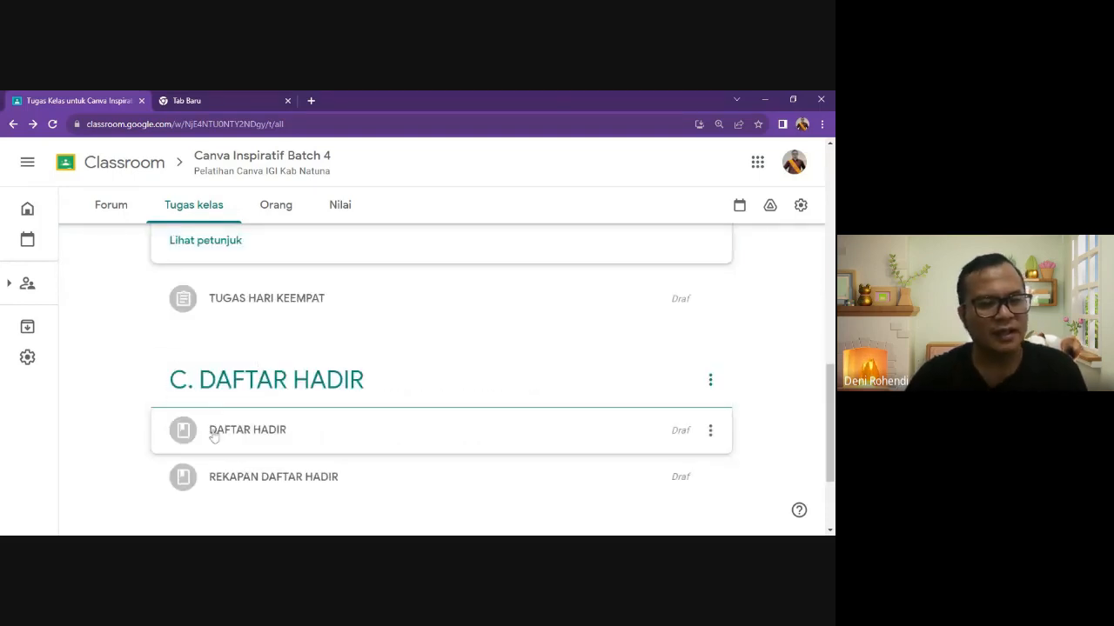